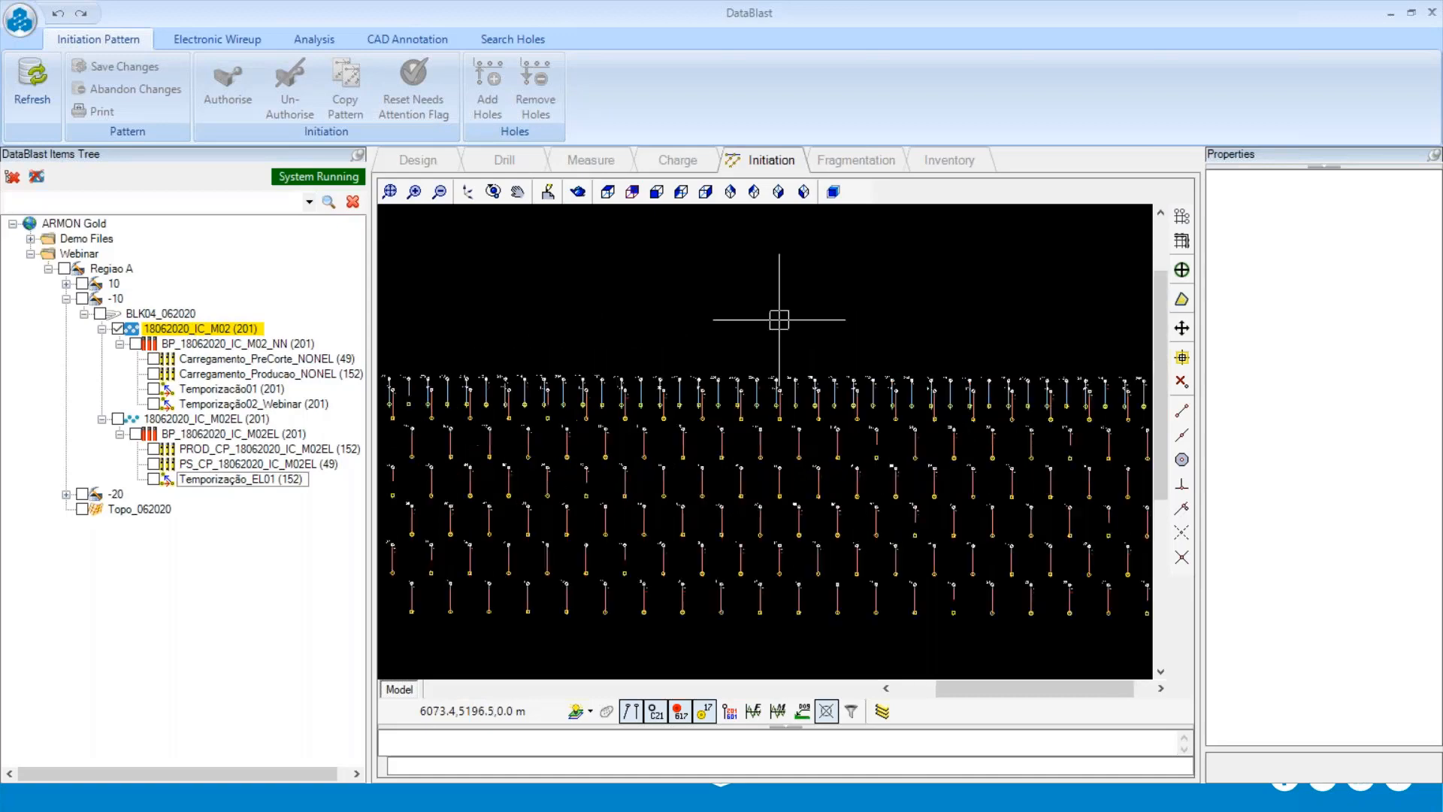
scroll(853, 418, up, 5)
scroll(716, 413, down, 8)
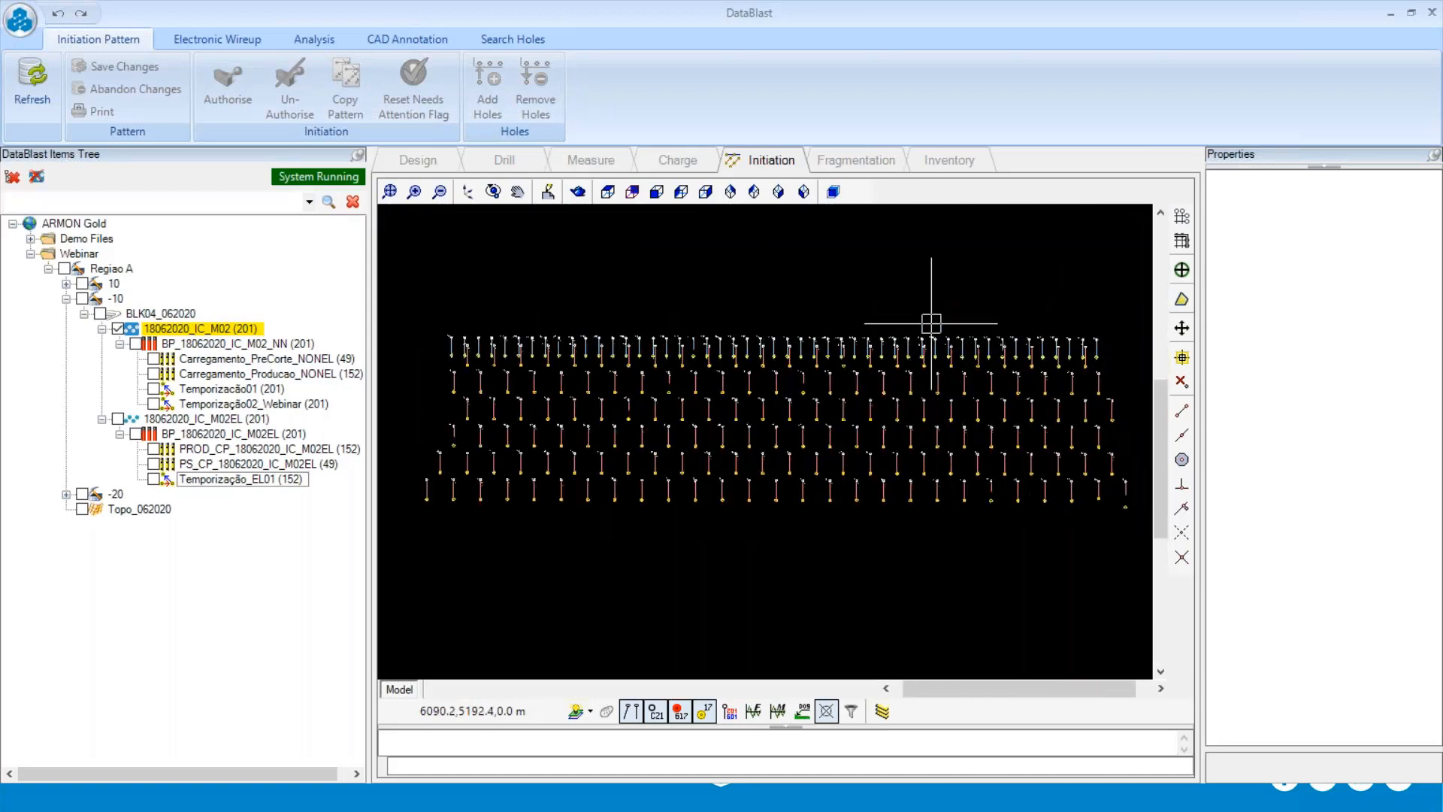
scroll(908, 399, down, 2)
scroll(988, 399, up, 2)
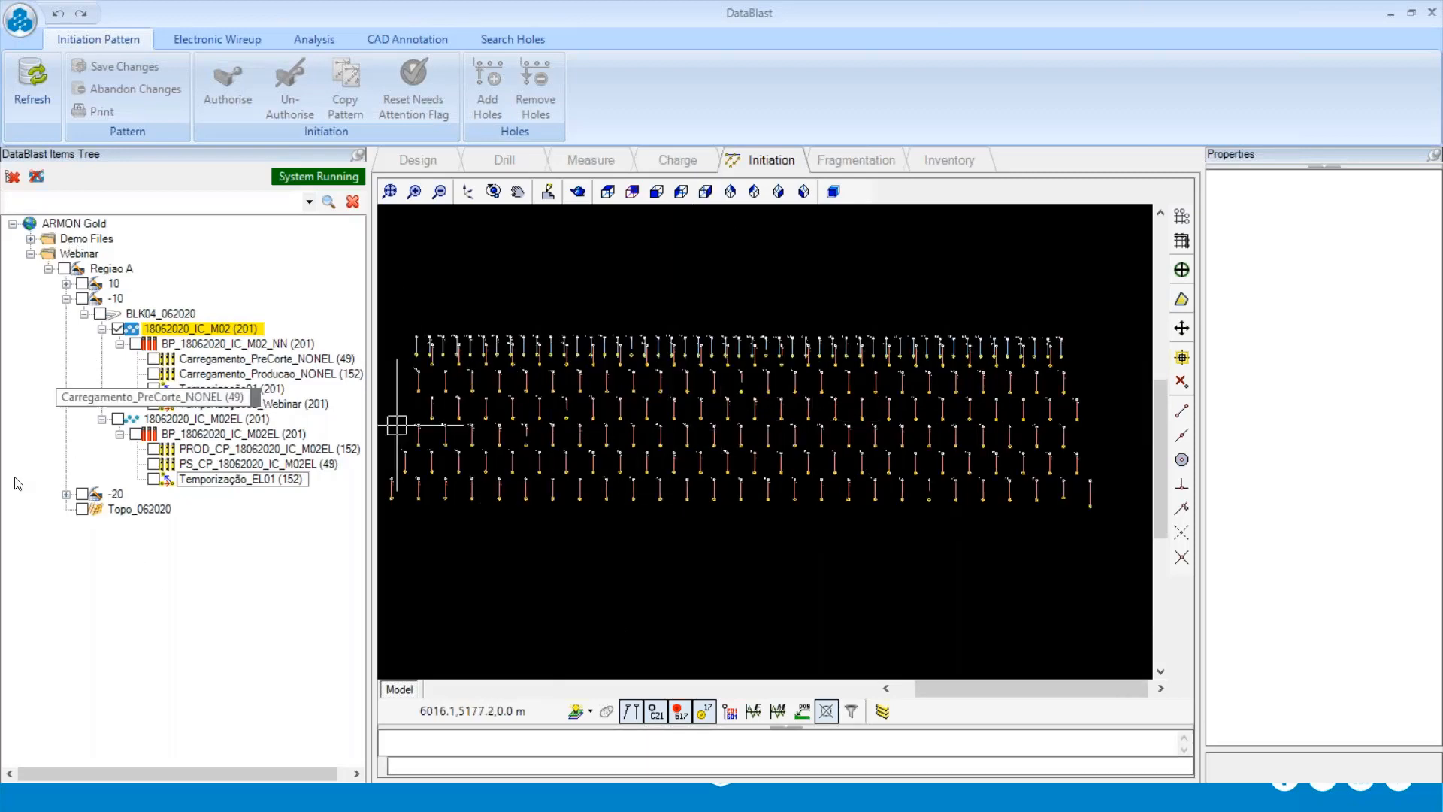
Walk through the Webinar tree from Regiao A down to Temporização02_Webinar, briefly displaying the BLK04_062020 block outline
click(106, 272)
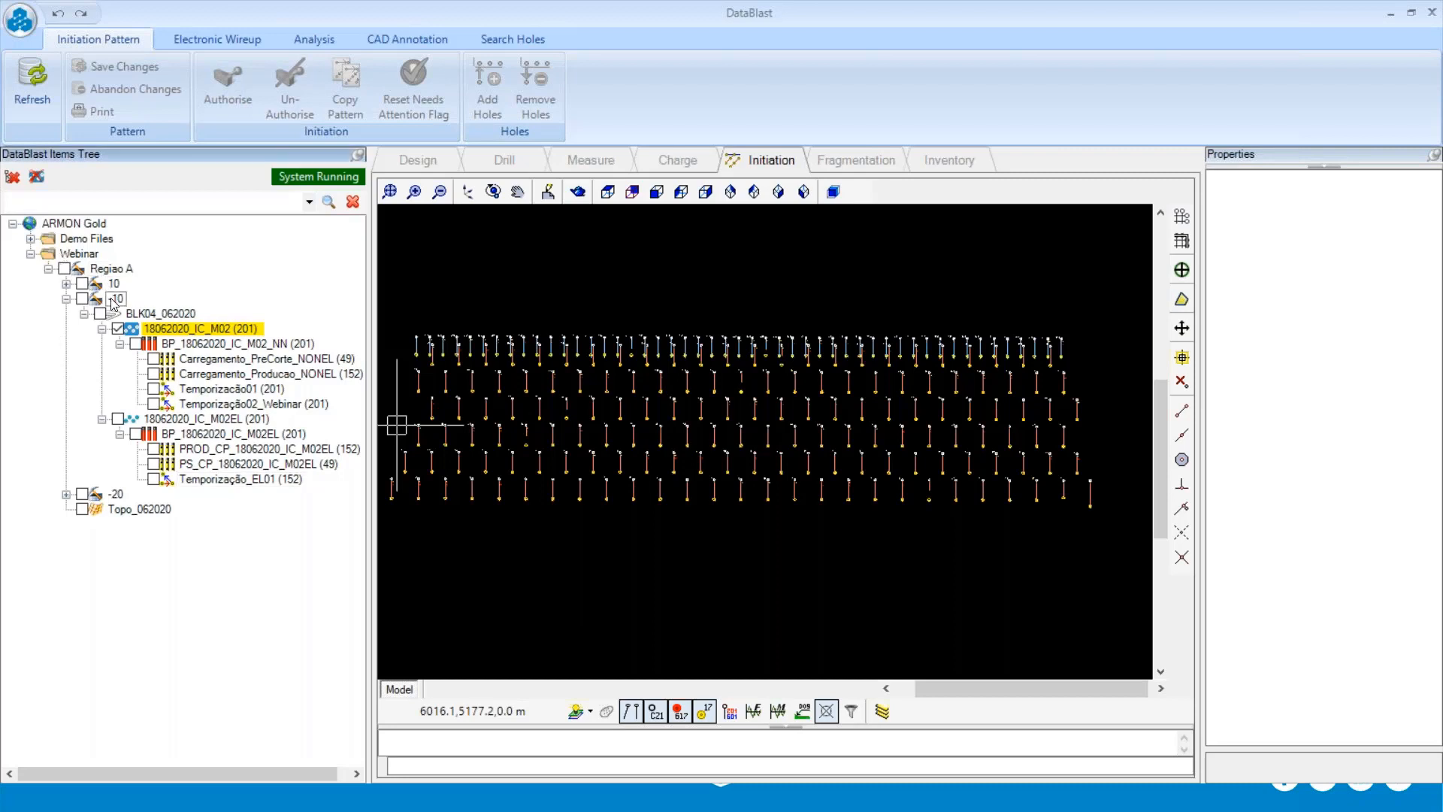
click(82, 257)
click(105, 269)
click(110, 299)
click(156, 314)
click(102, 315)
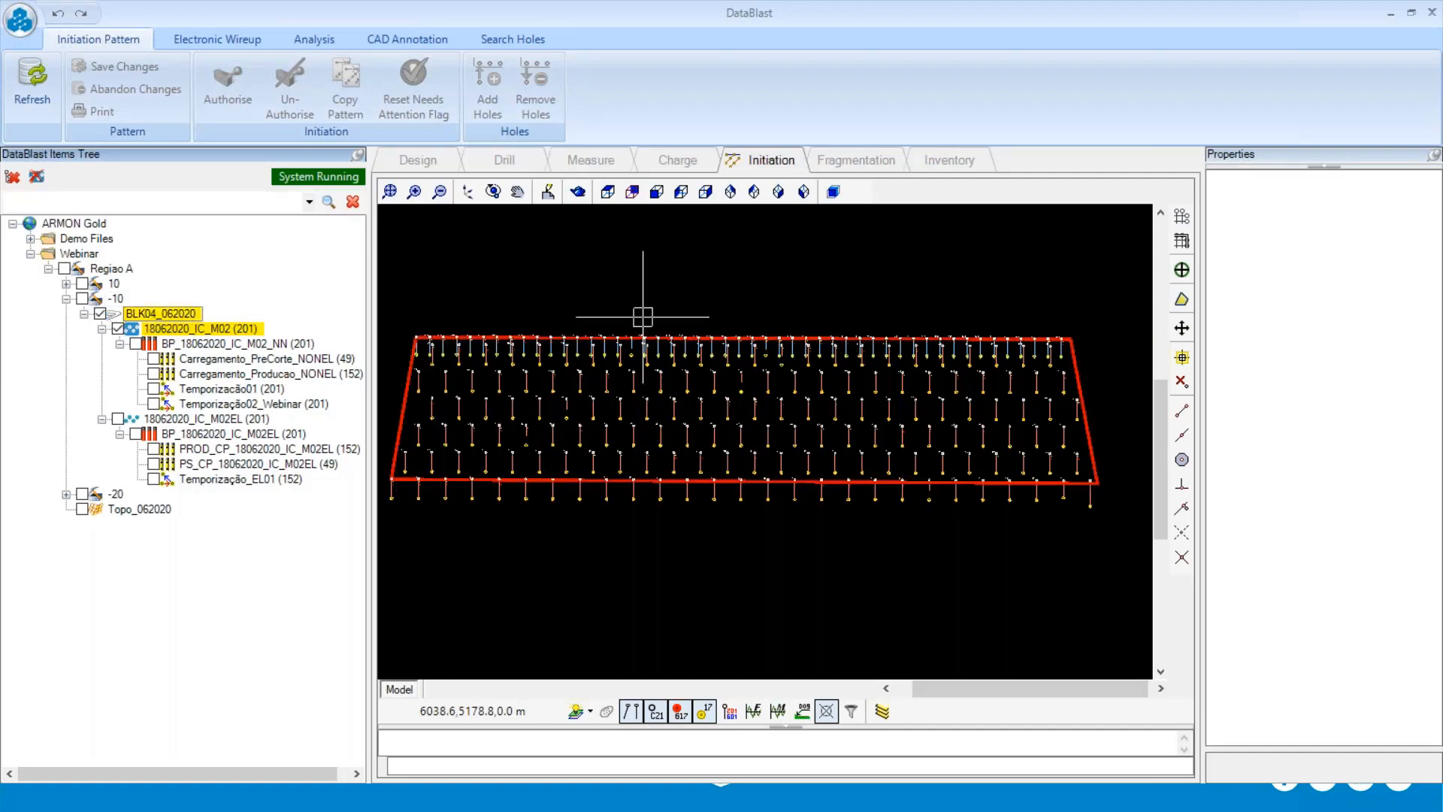
click(100, 313)
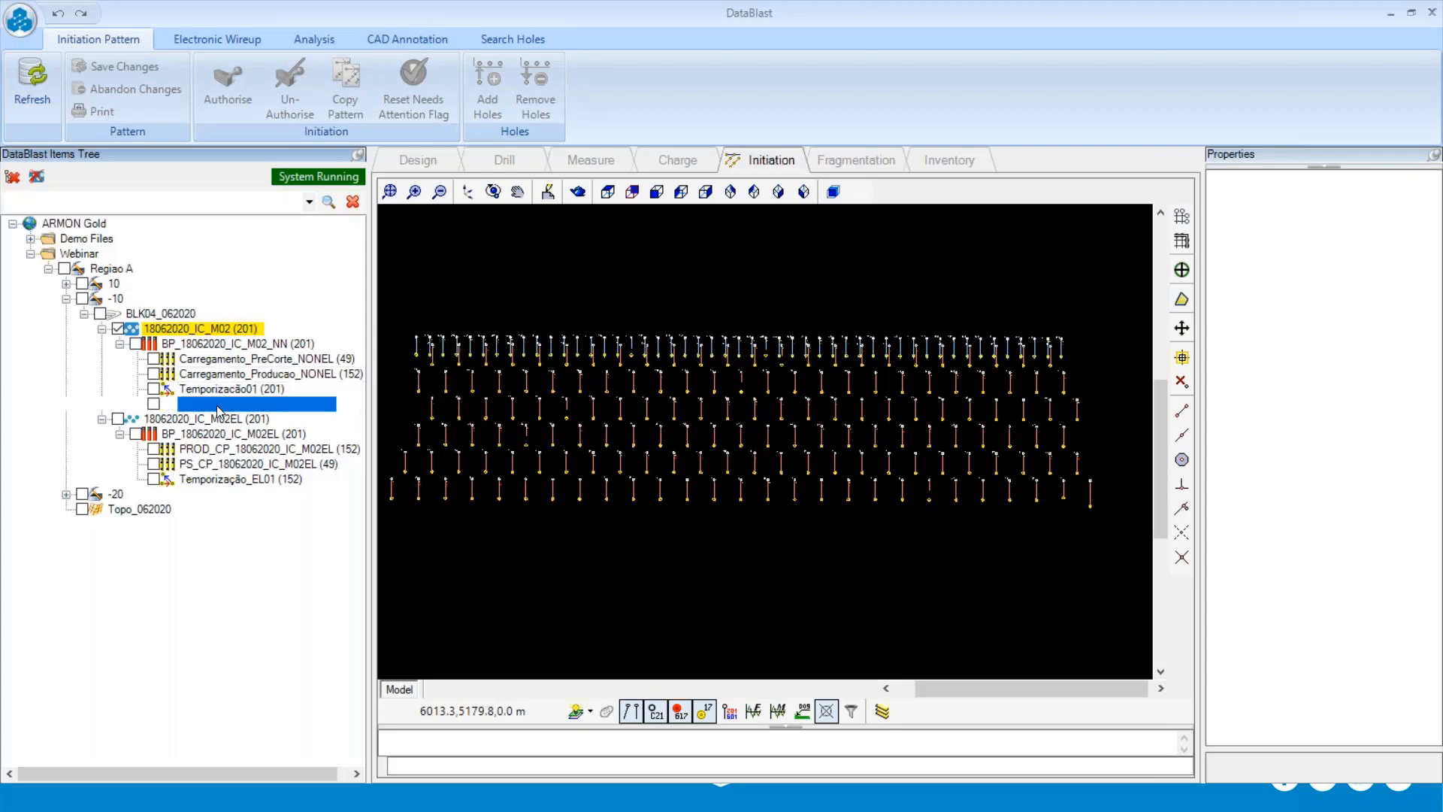
click(235, 363)
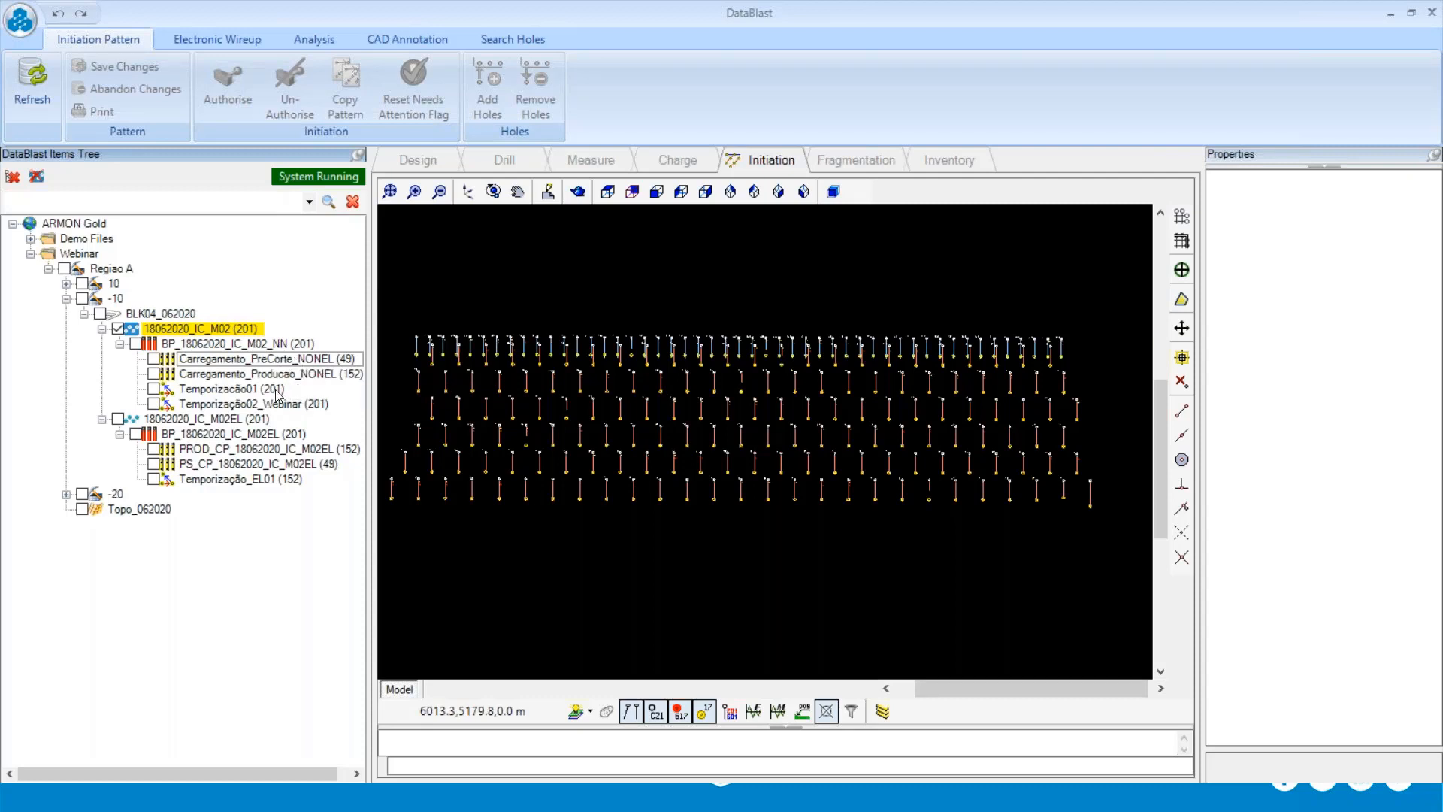
click(267, 403)
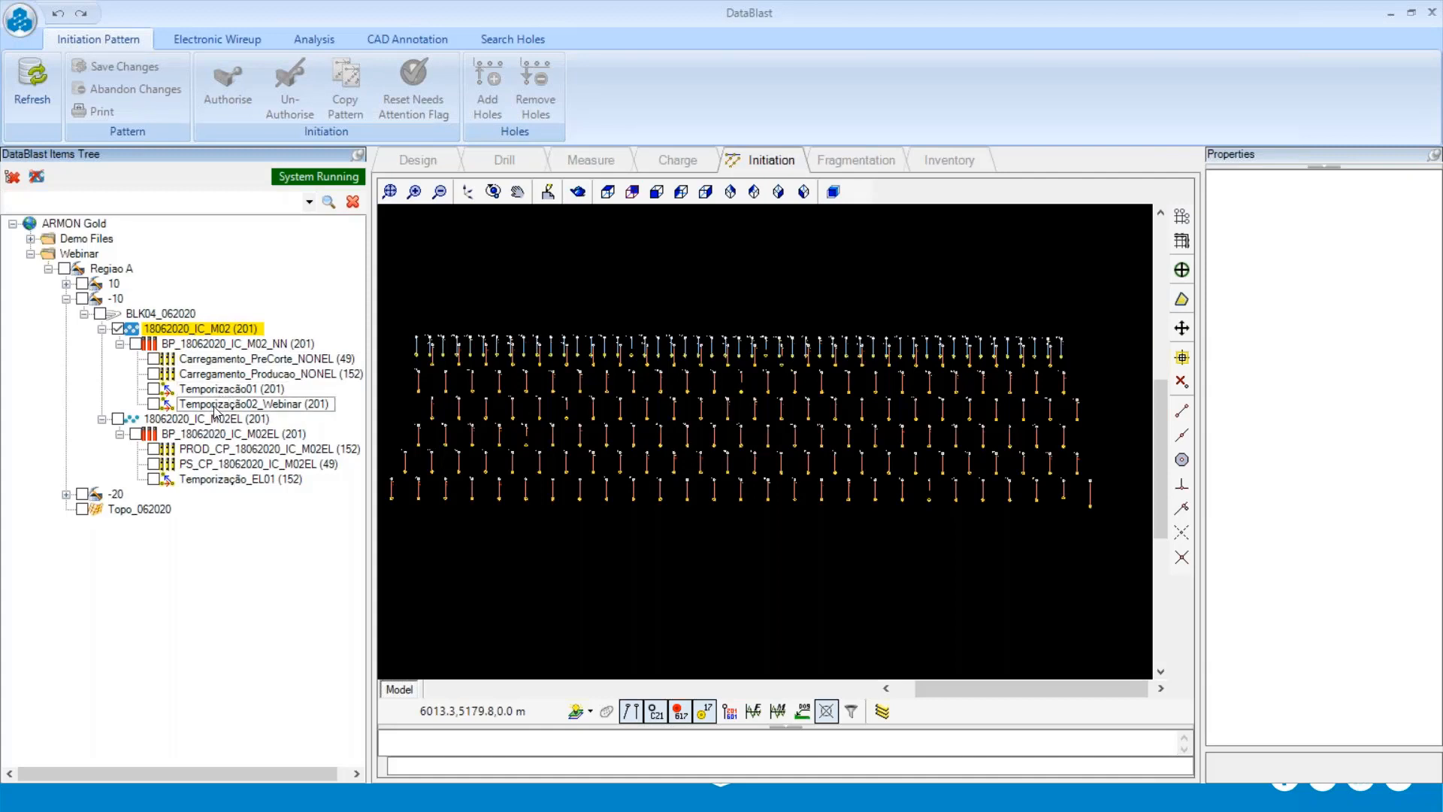
scroll(677, 402, down, 2)
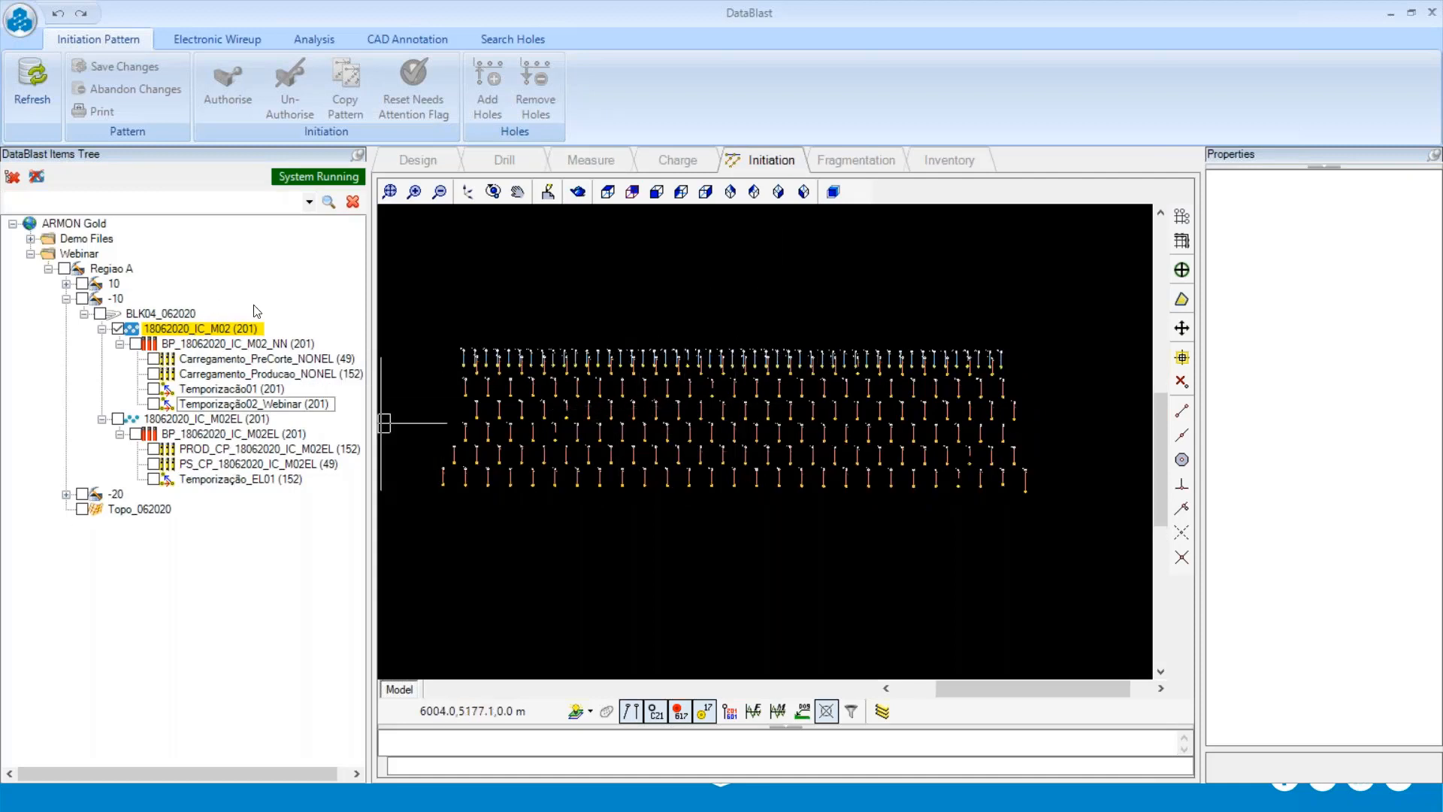
scroll(660, 393, down, 1)
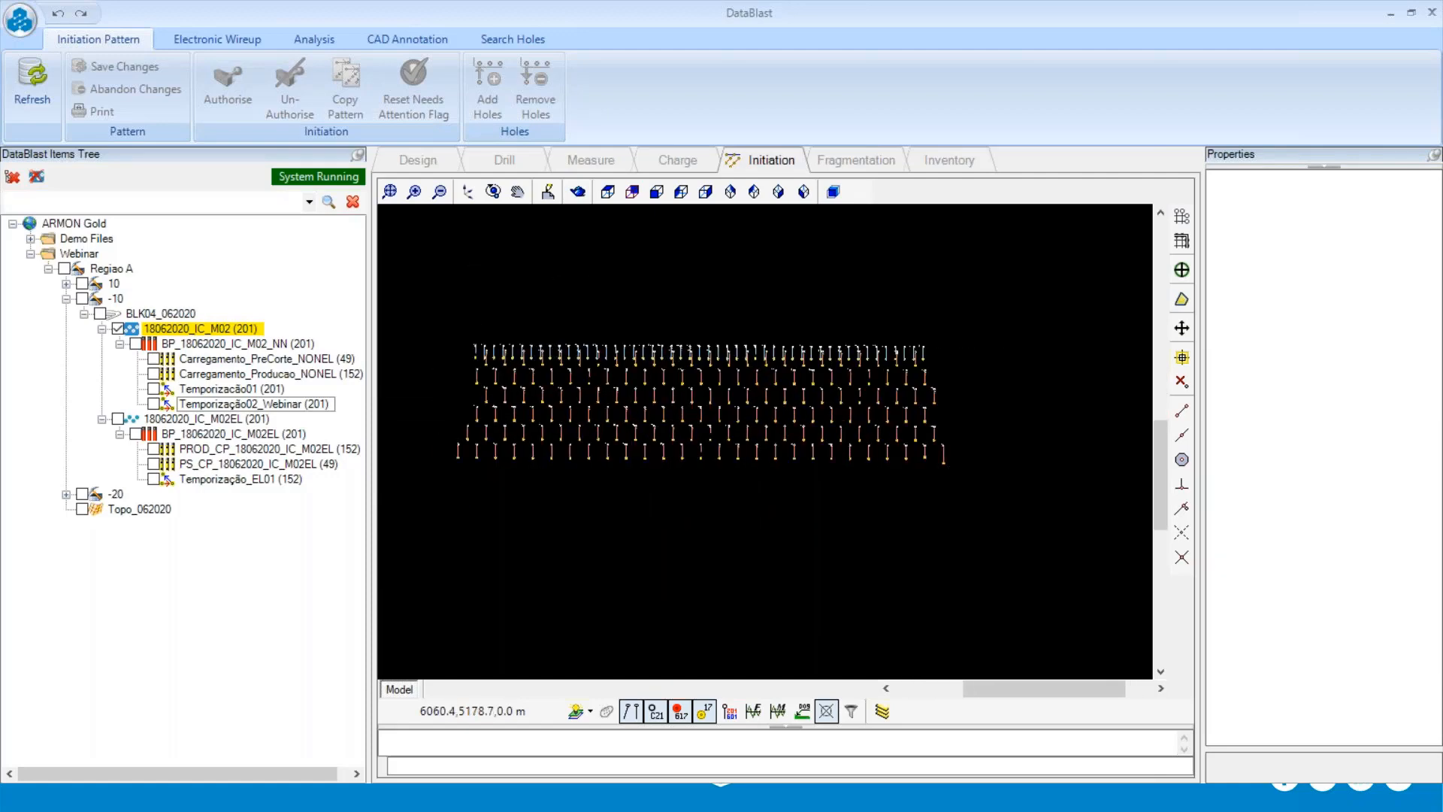
scroll(660, 371, up, 1)
scroll(573, 361, down, 1)
scroll(573, 338, up, 1)
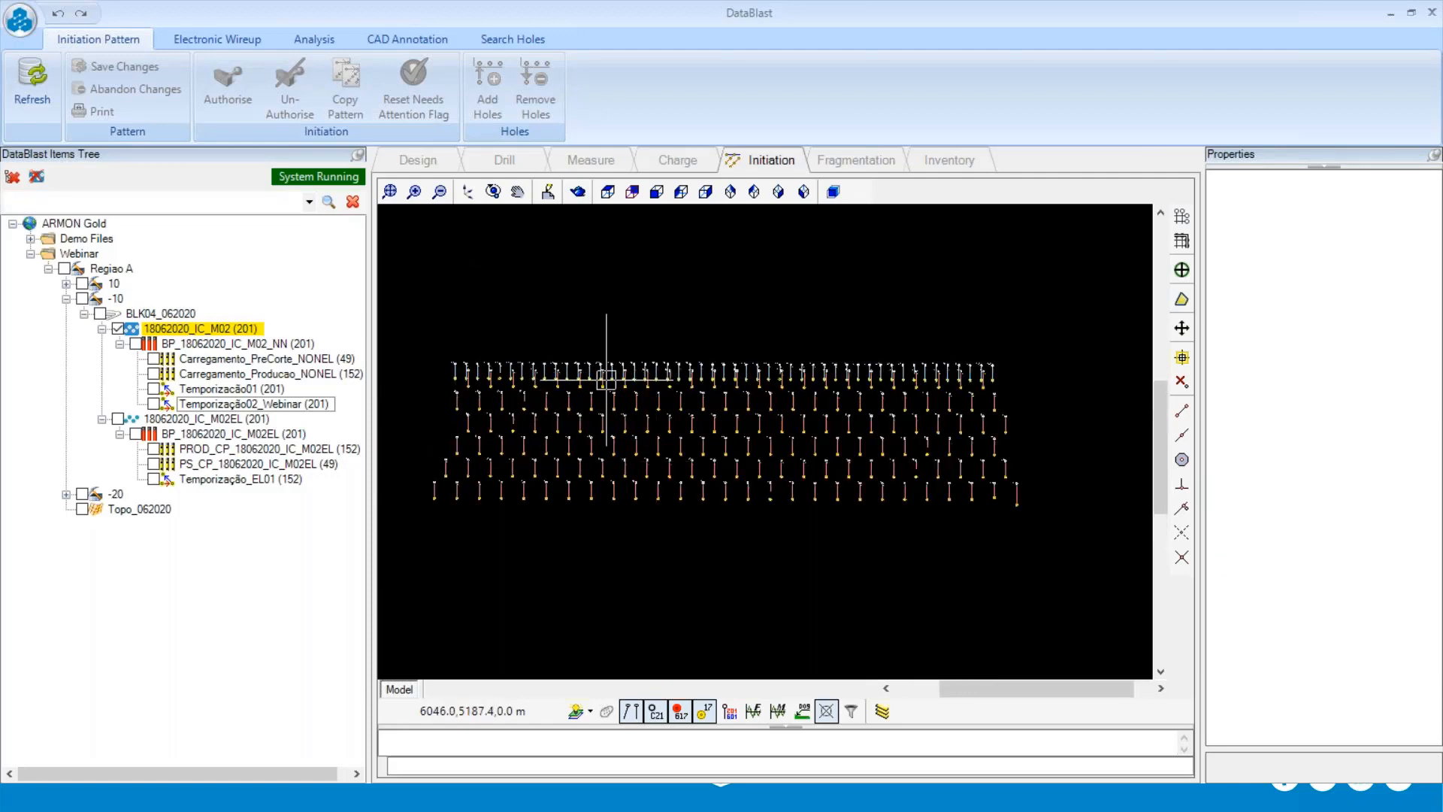
scroll(627, 446, up, 1)
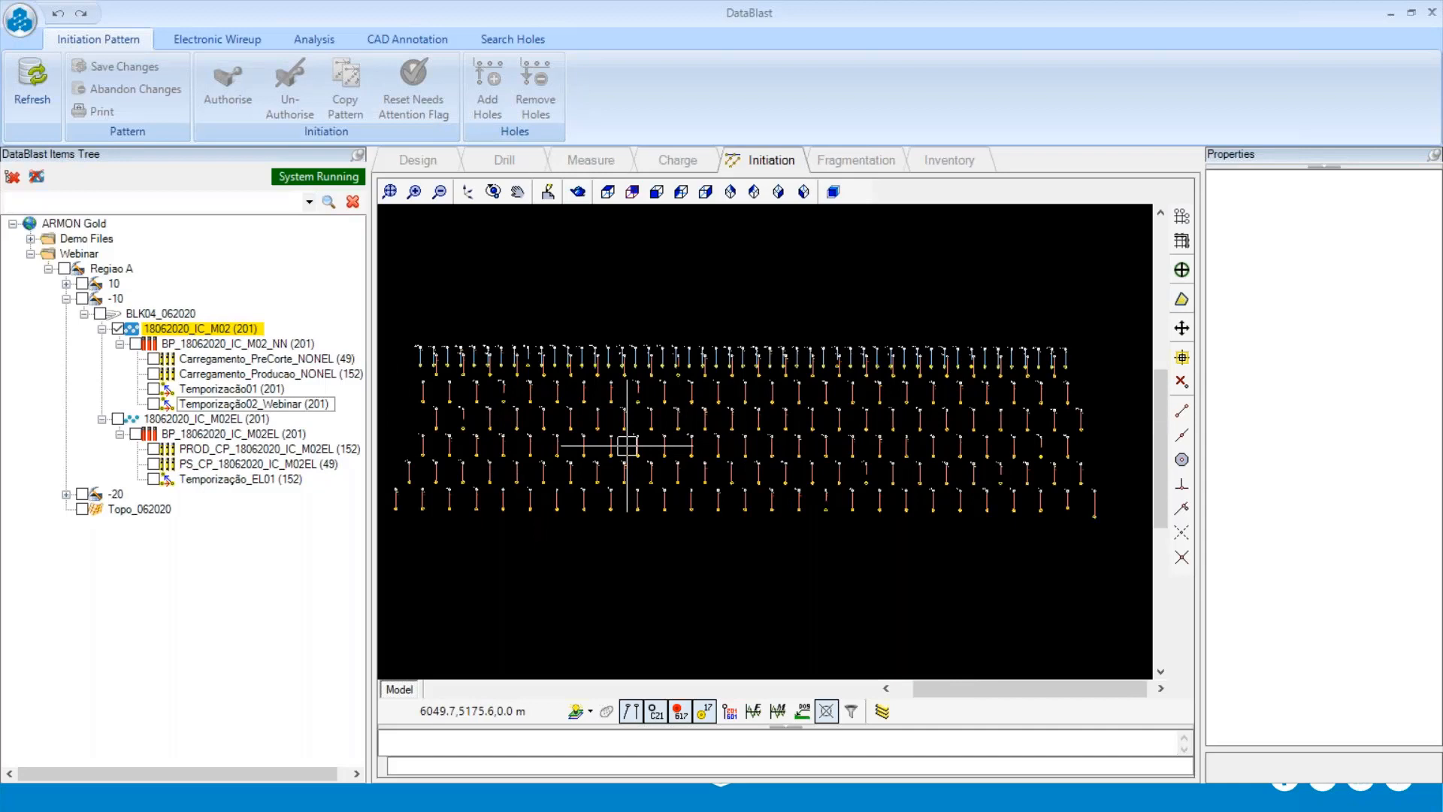
scroll(627, 445, down, 1)
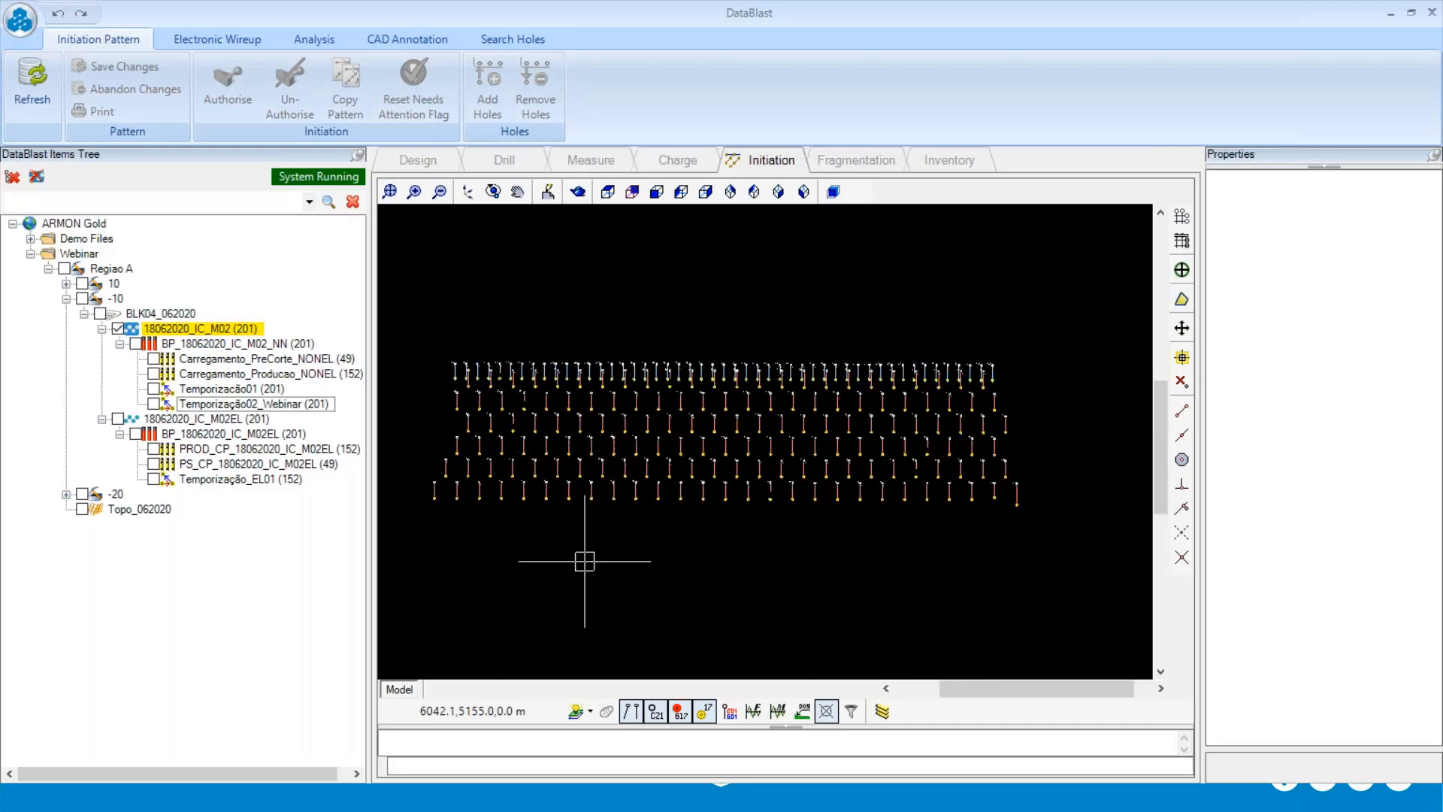
Enter Site Maintenance and open the Conventional charge standards of the mine site
click(31, 25)
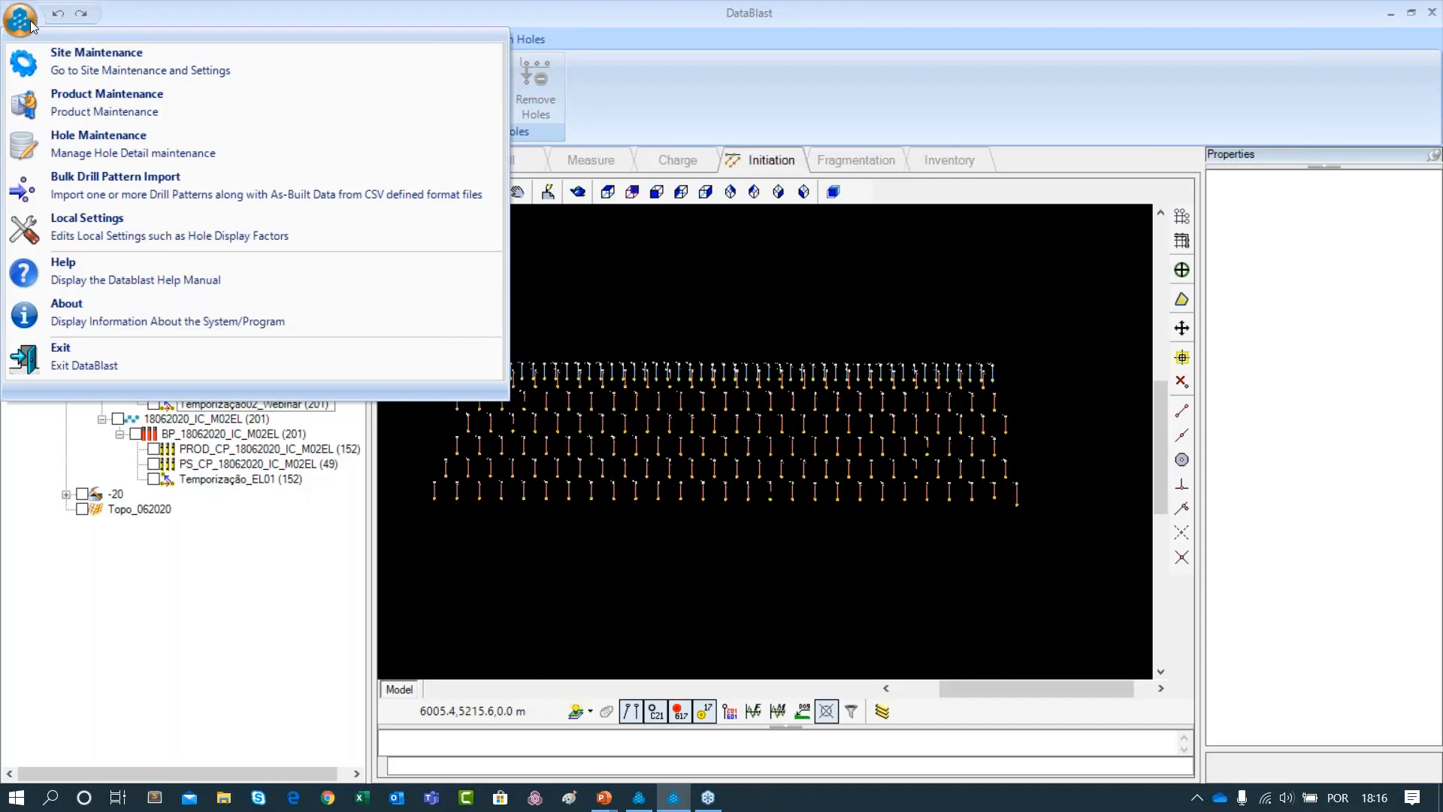
click(31, 26)
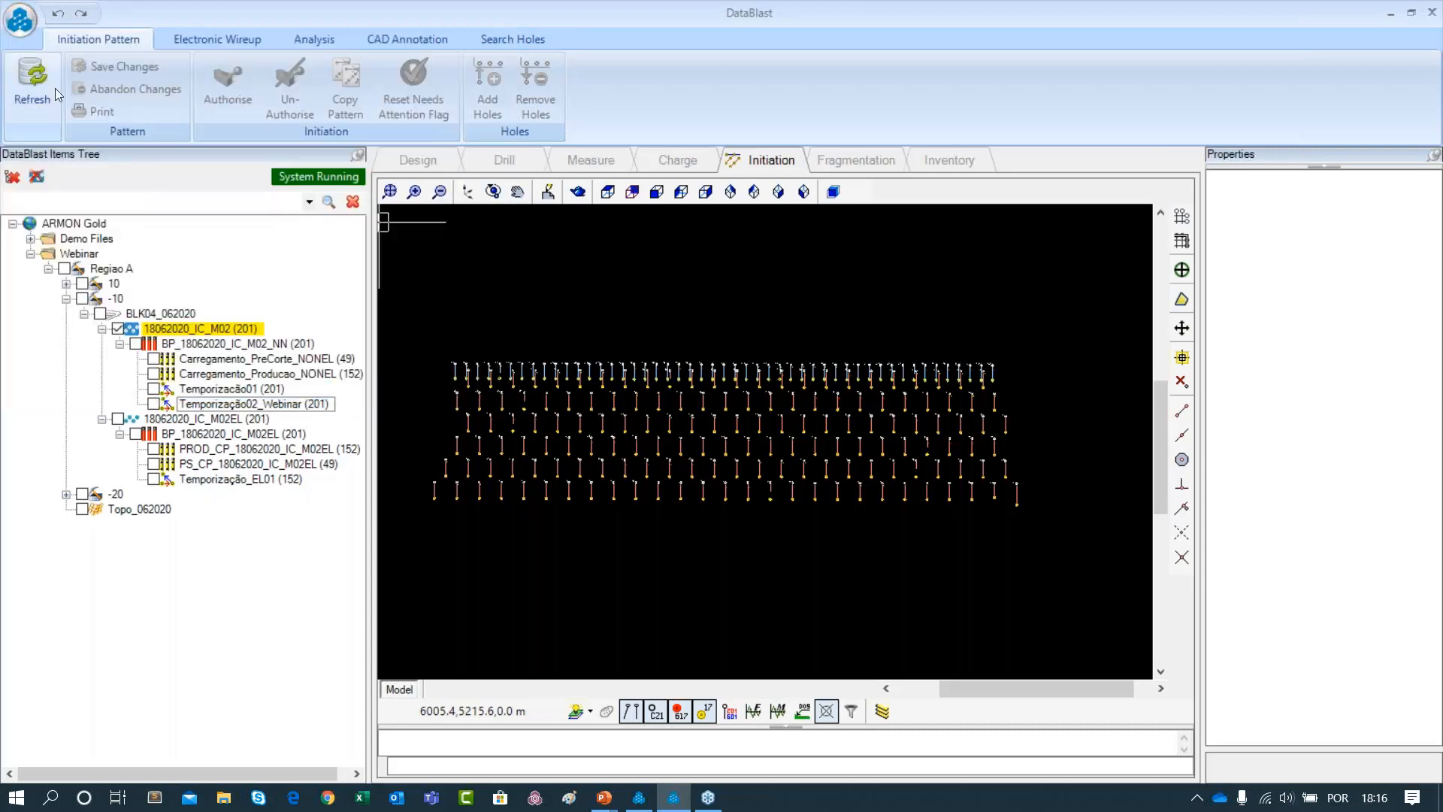
click(11, 15)
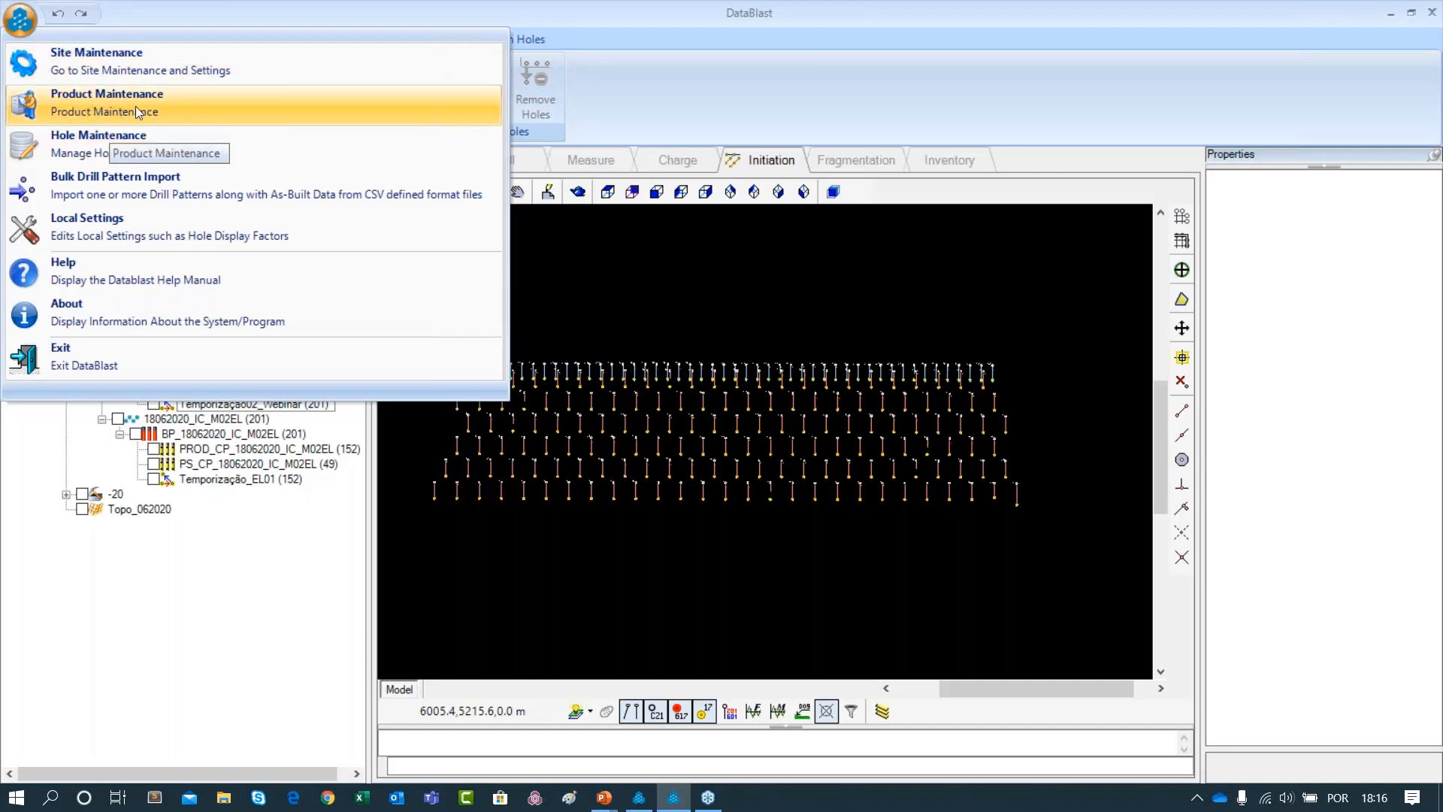
click(129, 60)
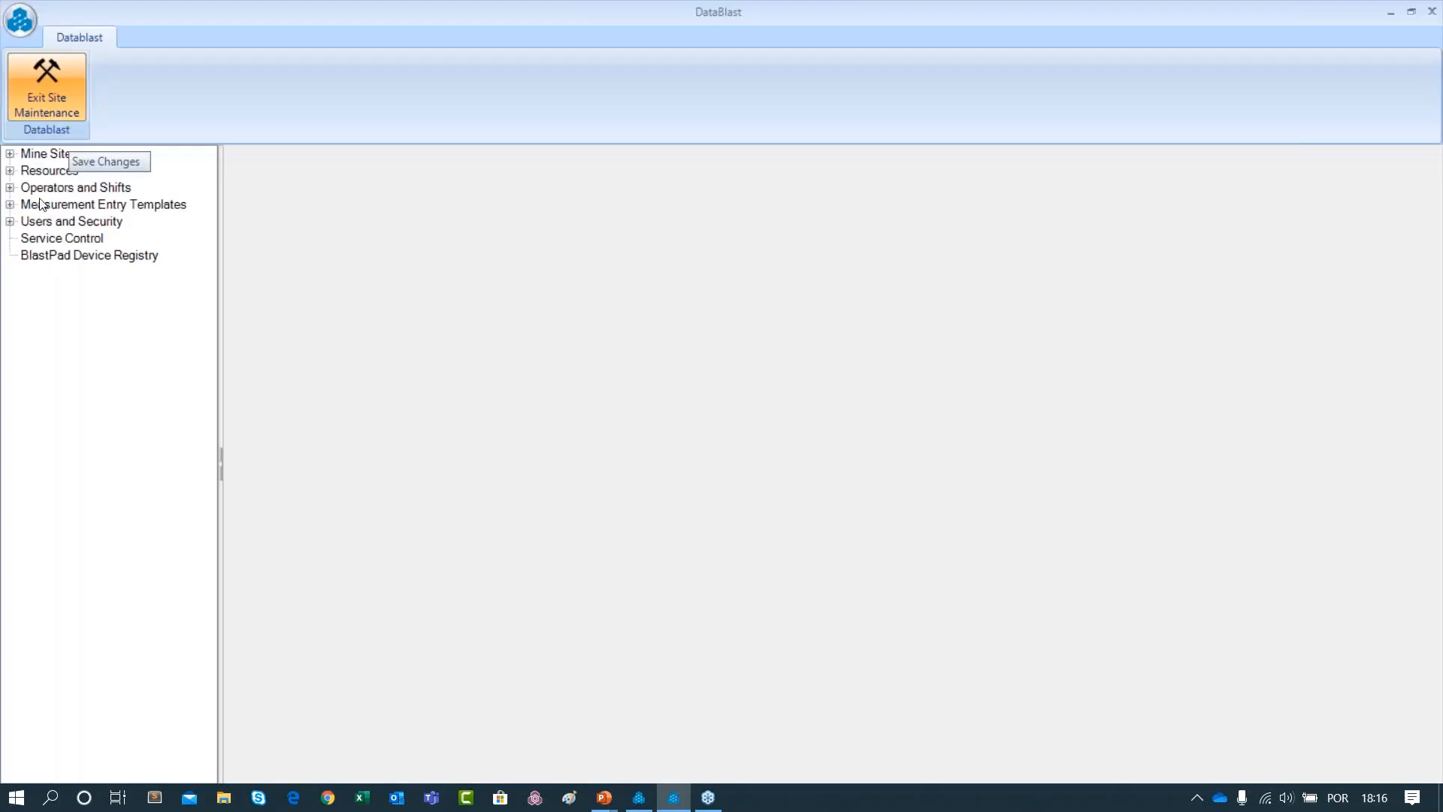
double_click(21, 157)
click(27, 204)
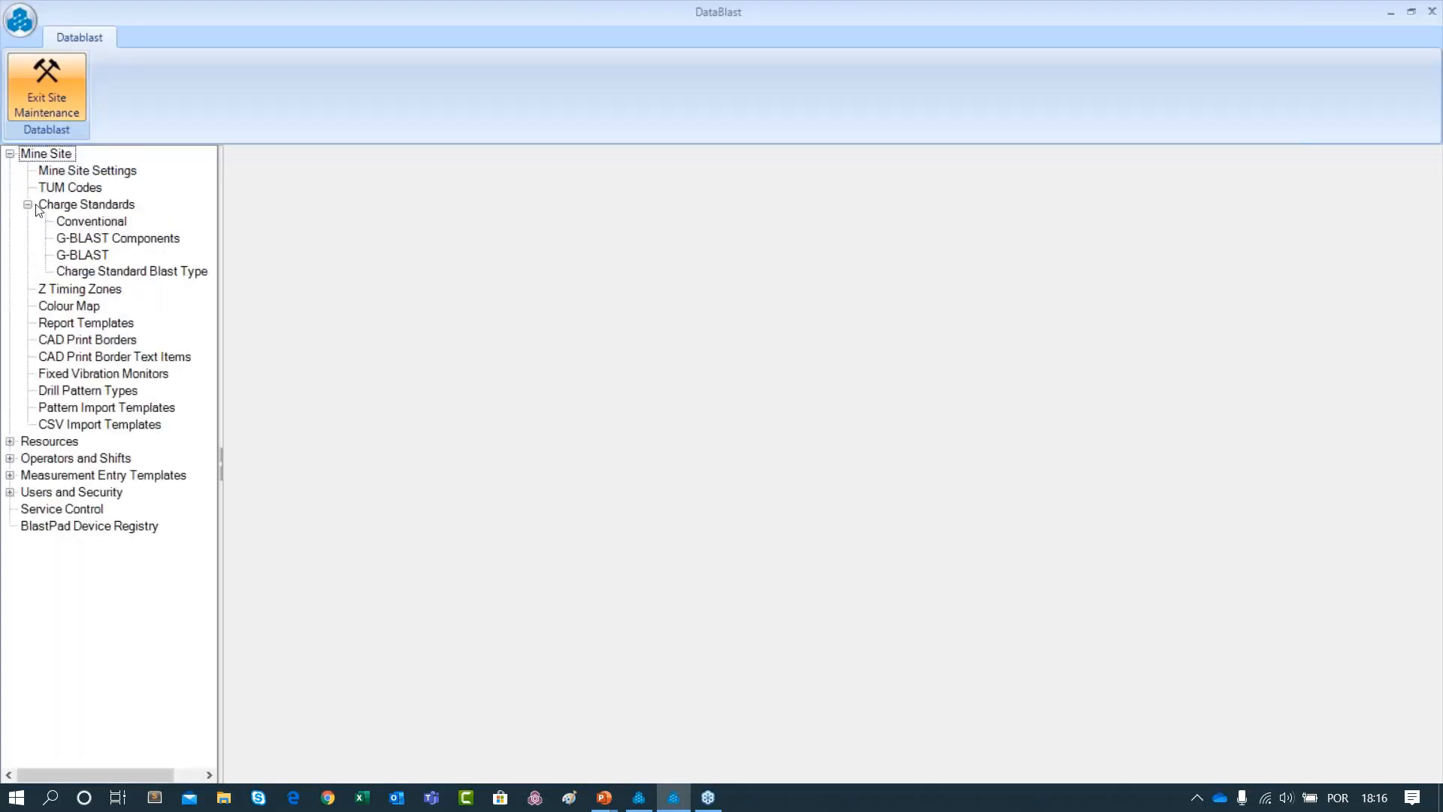
click(98, 223)
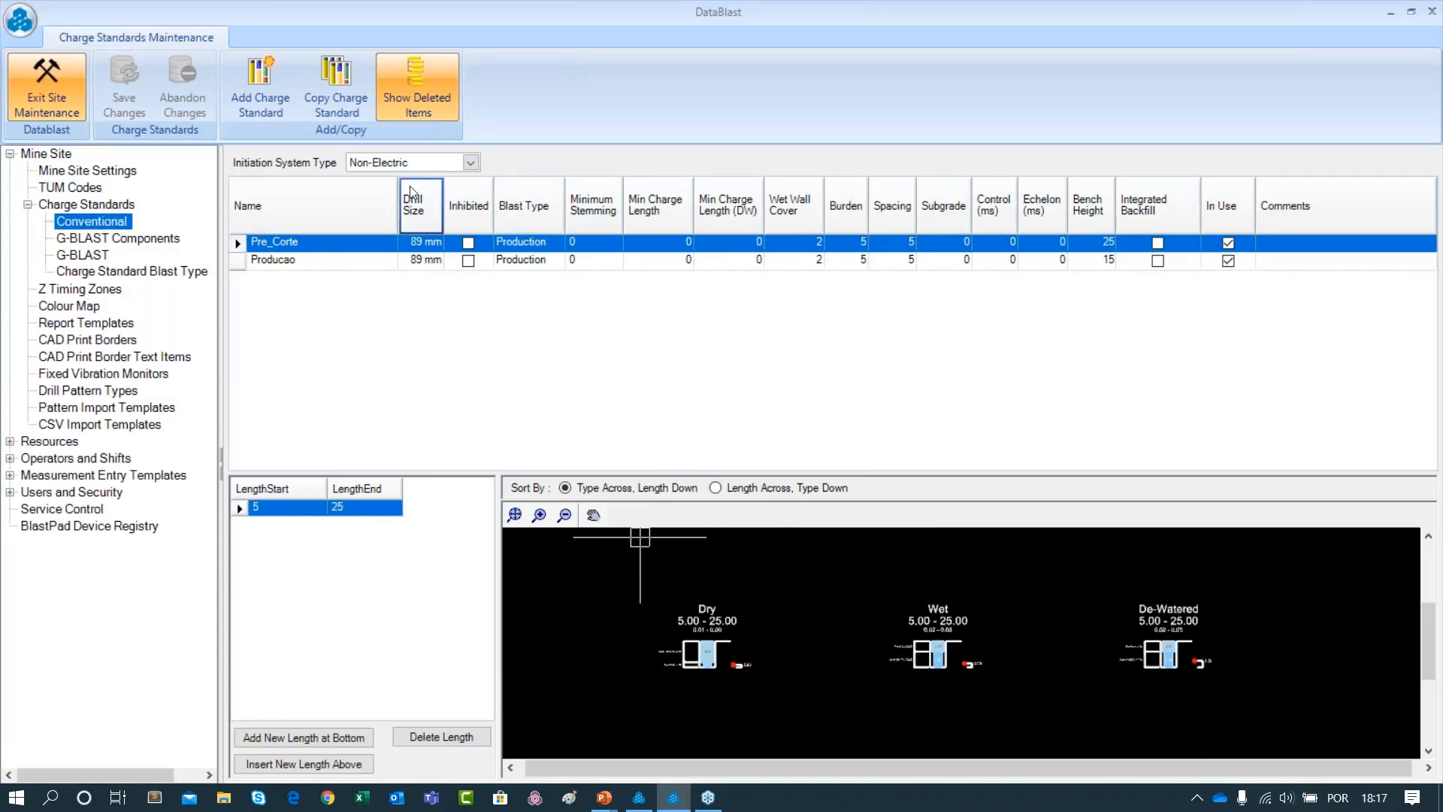
Check the available initiation system types, keeping Non-Electric, and compare the Pre_Corte and Producao charge standards
click(472, 164)
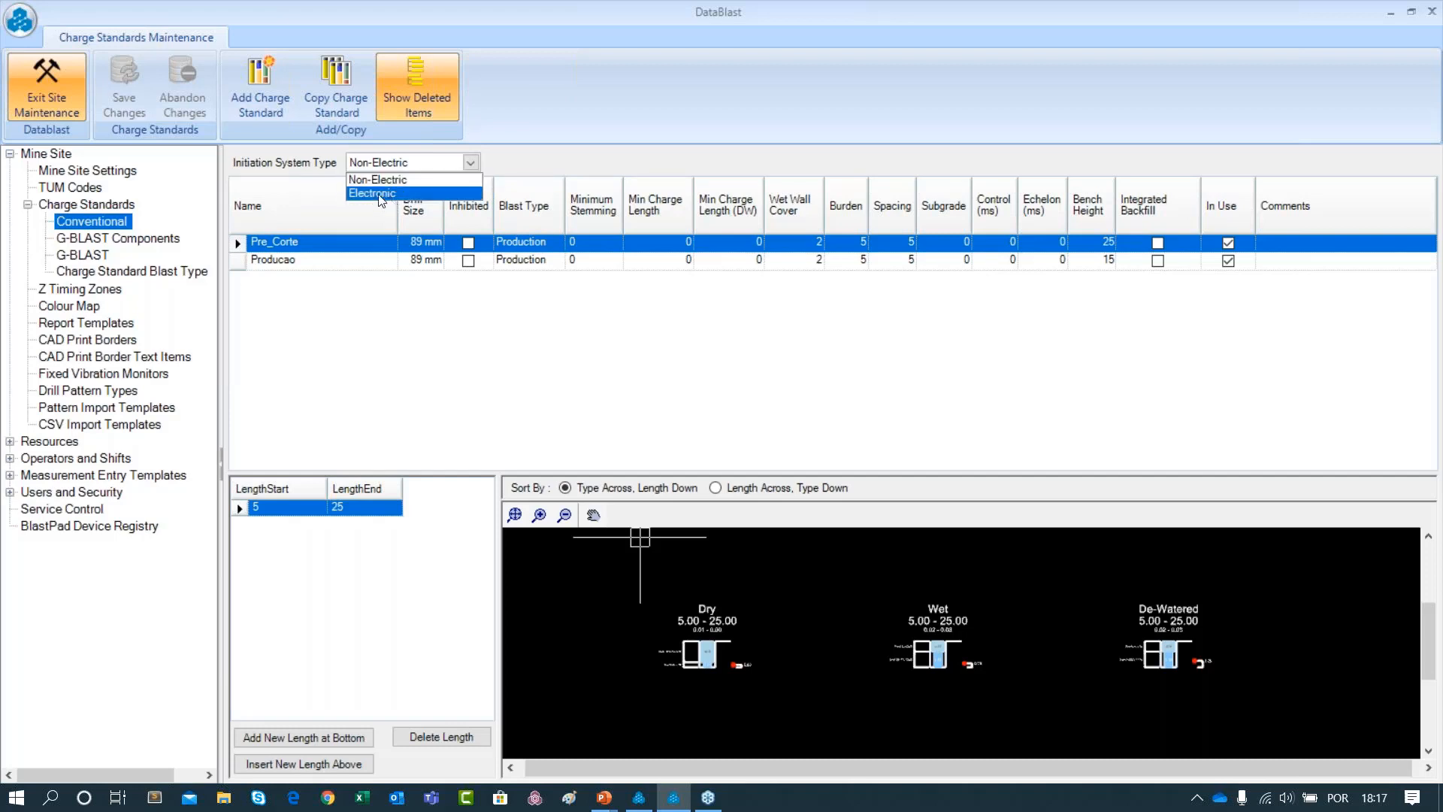
click(471, 163)
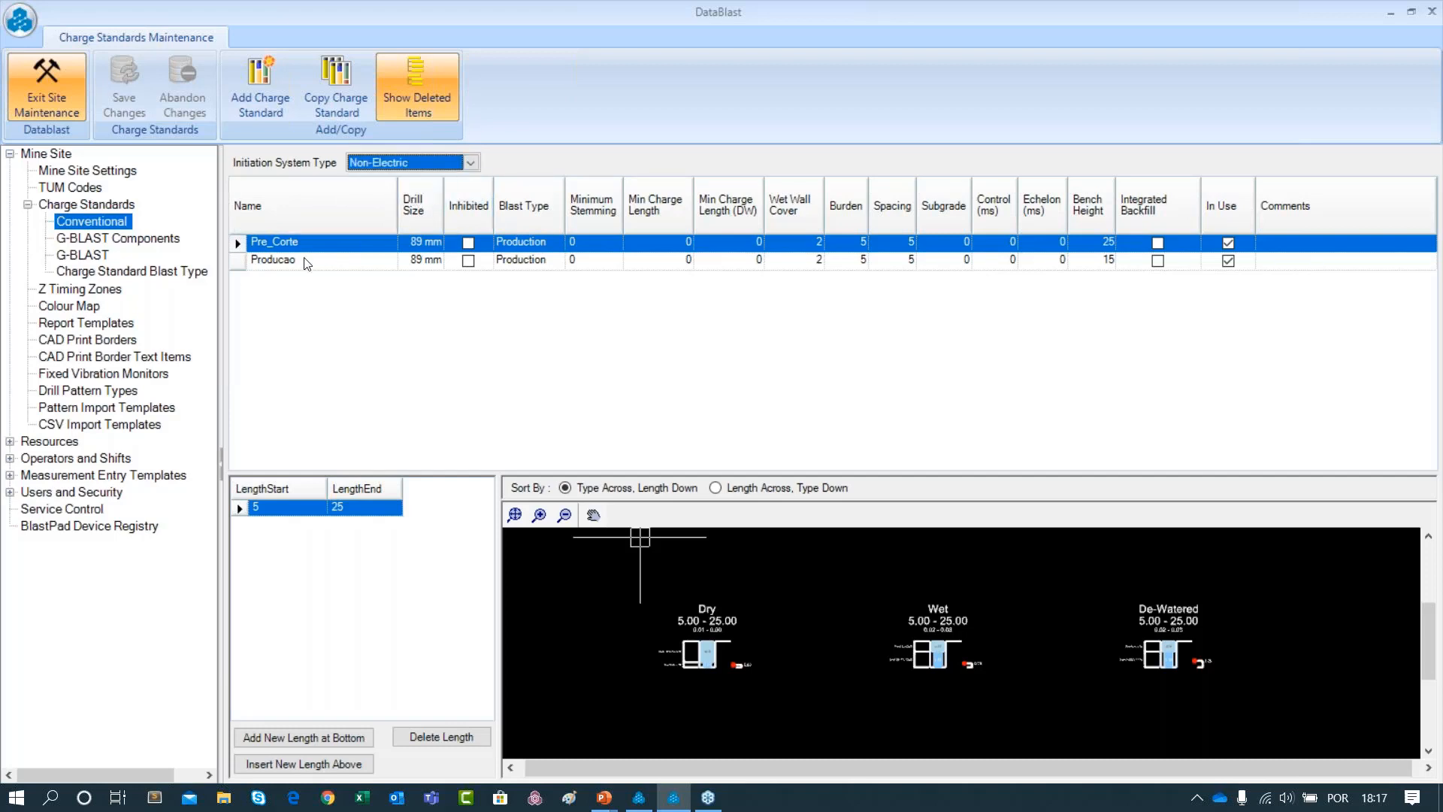
click(276, 264)
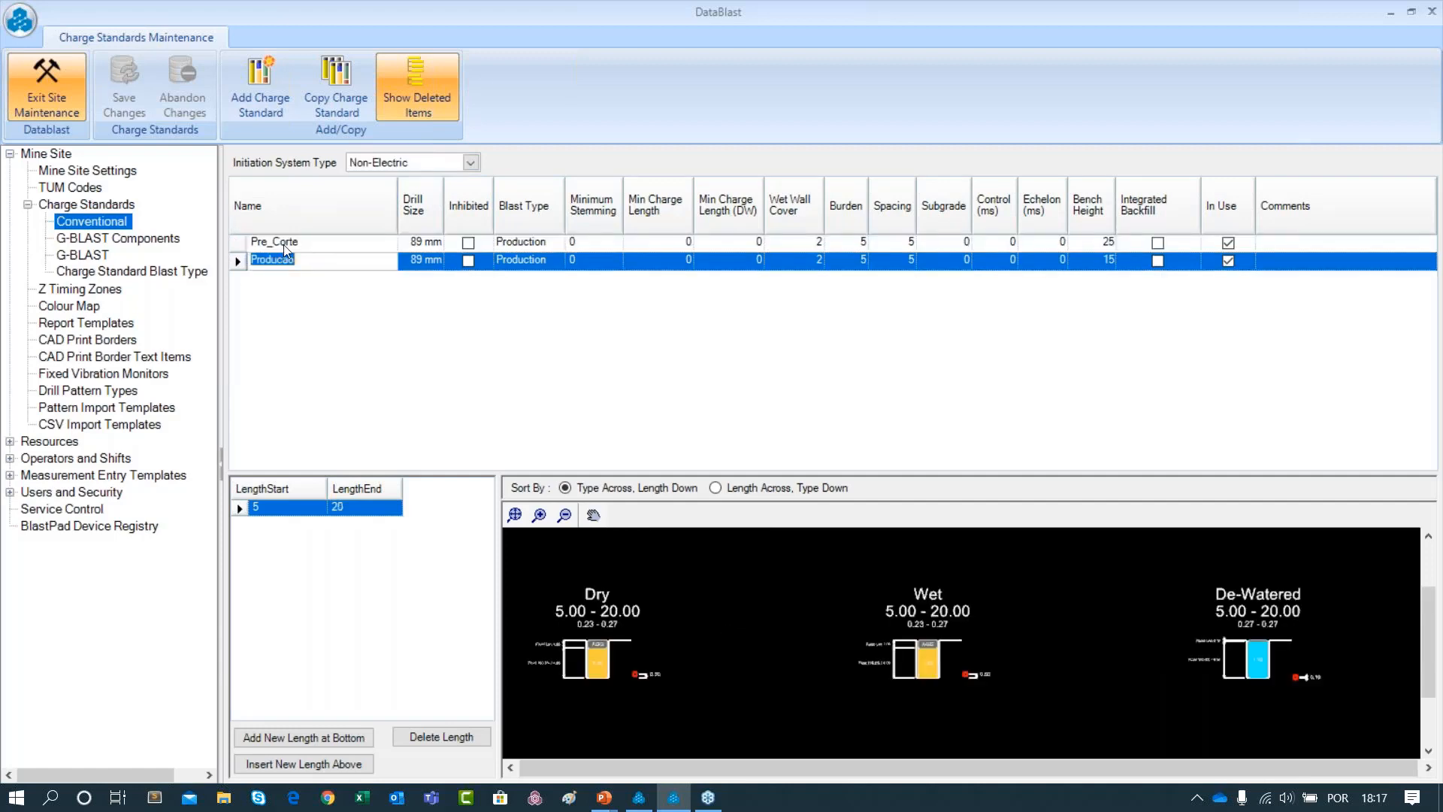
click(284, 246)
click(275, 261)
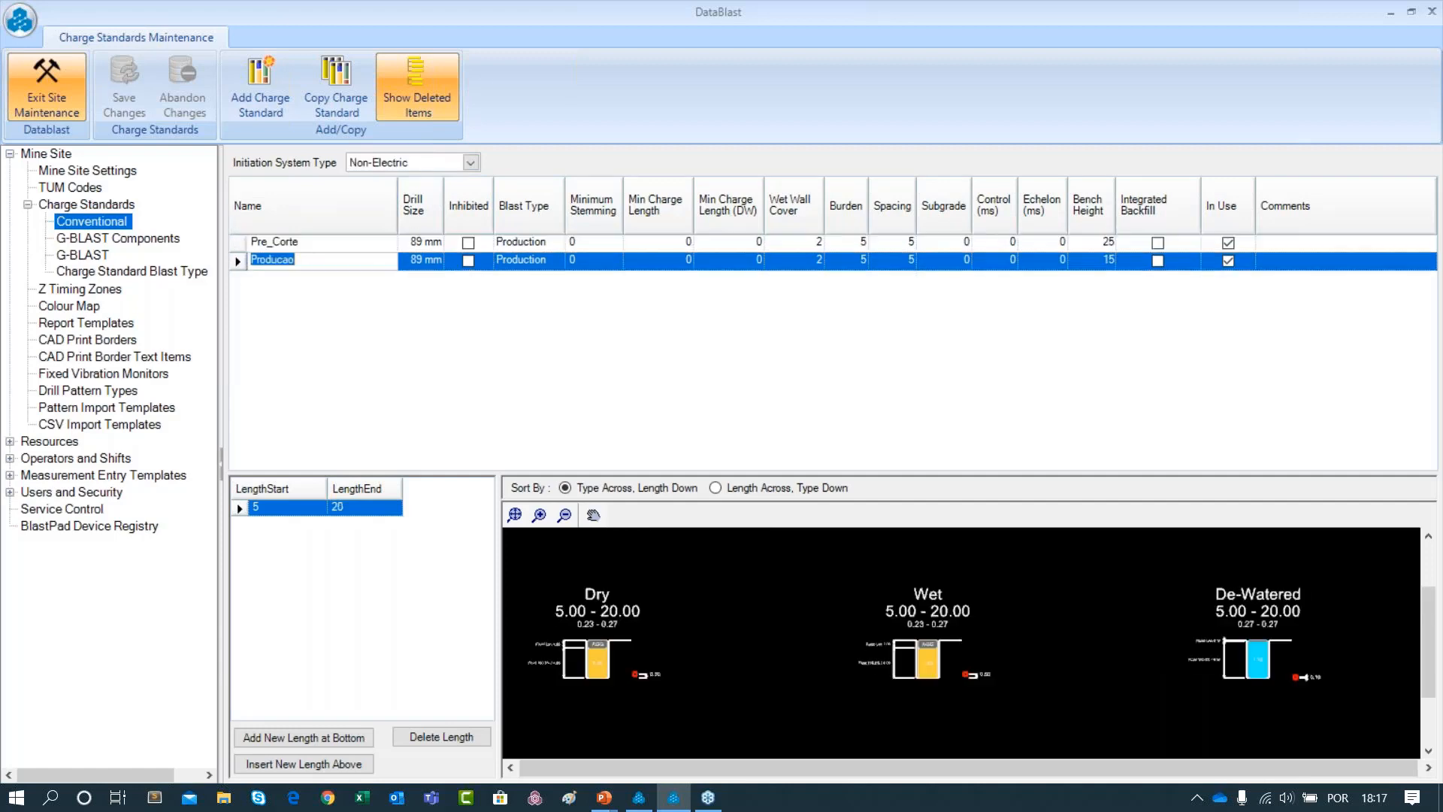
click(289, 244)
click(285, 260)
Open the Dry charge design of the Pre_Corte standard for editing
scroll(590, 685, down, 2)
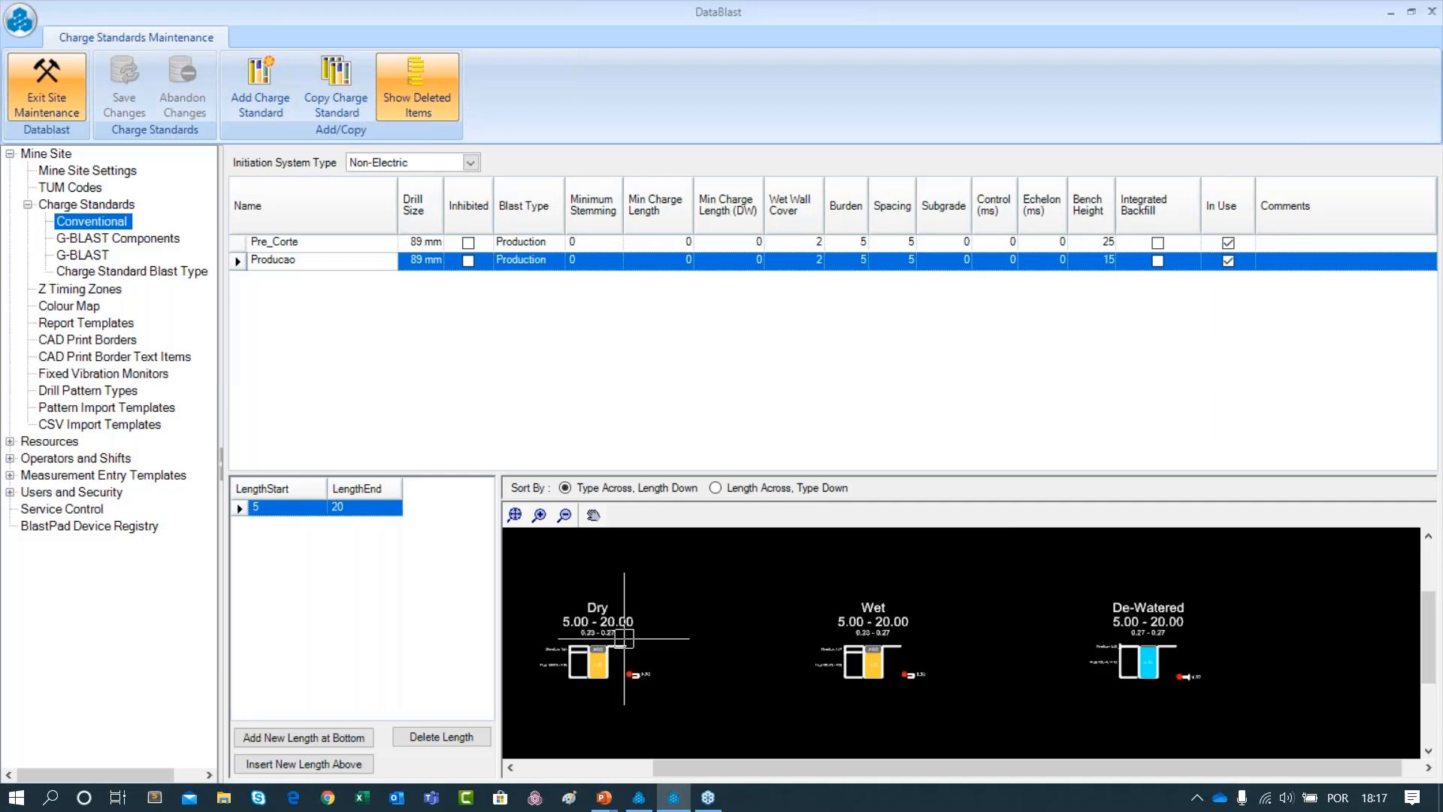
scroll(605, 684, up, 1)
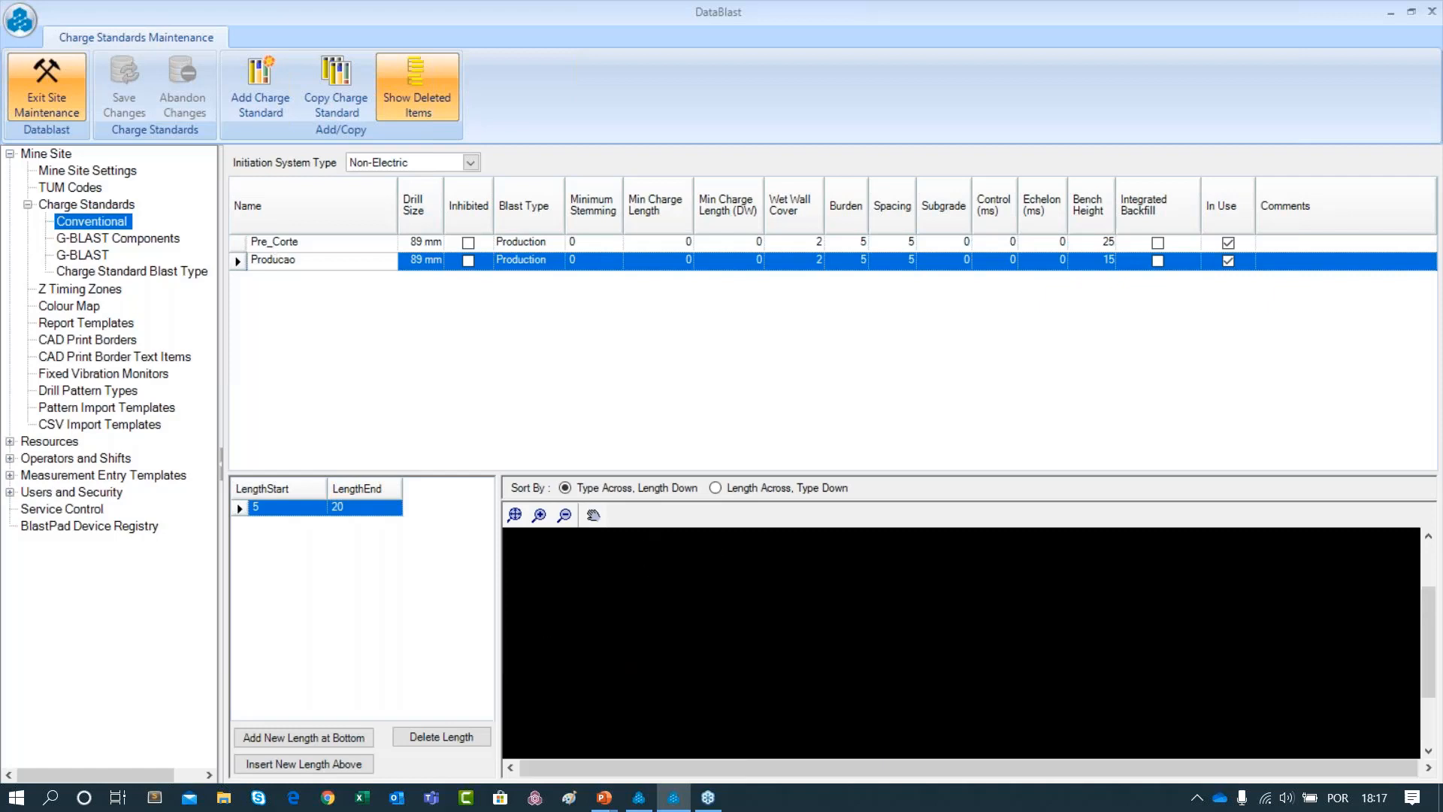
key(Up)
double_click(595, 666)
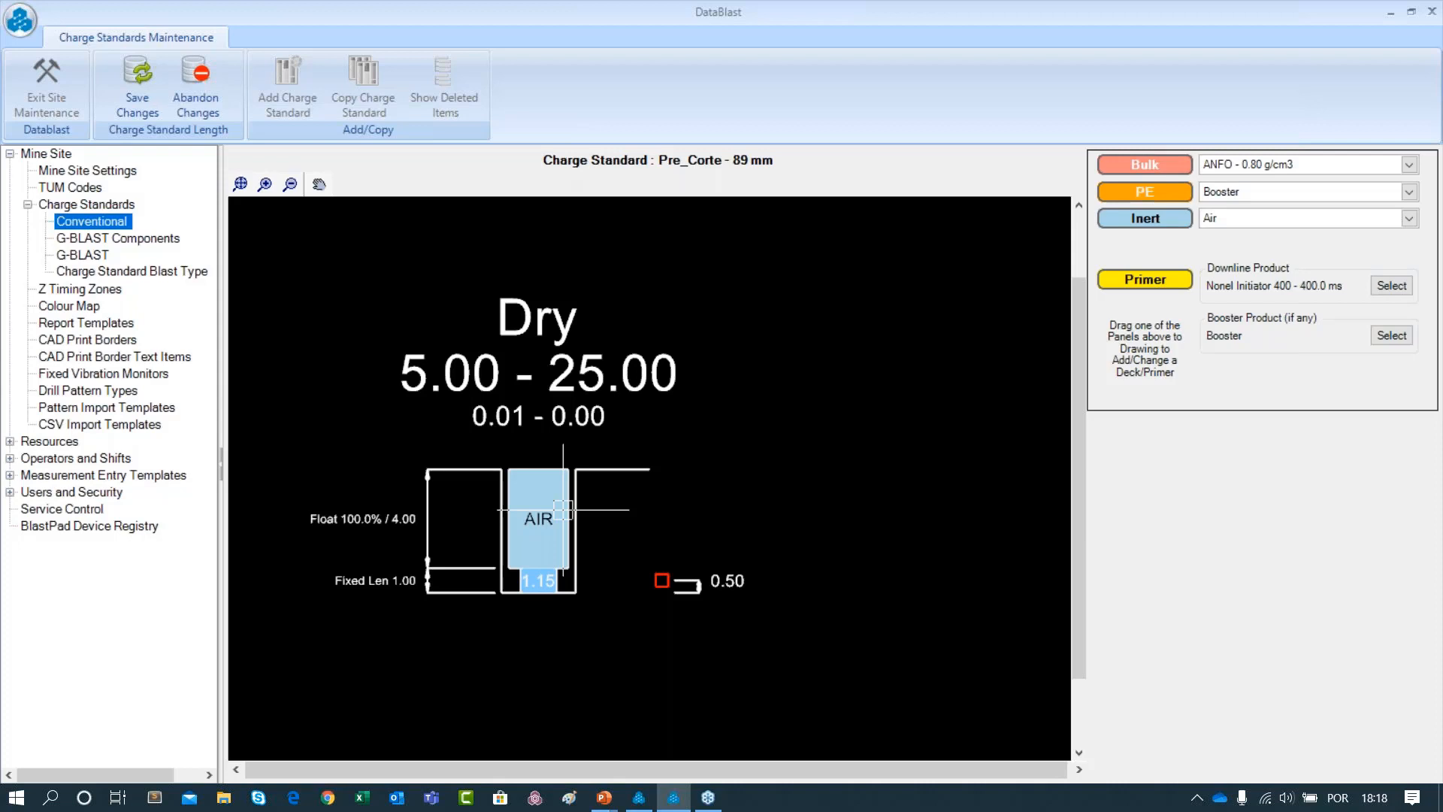
Inspect the settings of the primer and the bottom packaged-explosive deck in the Pre_Corte Dry charge
click(662, 581)
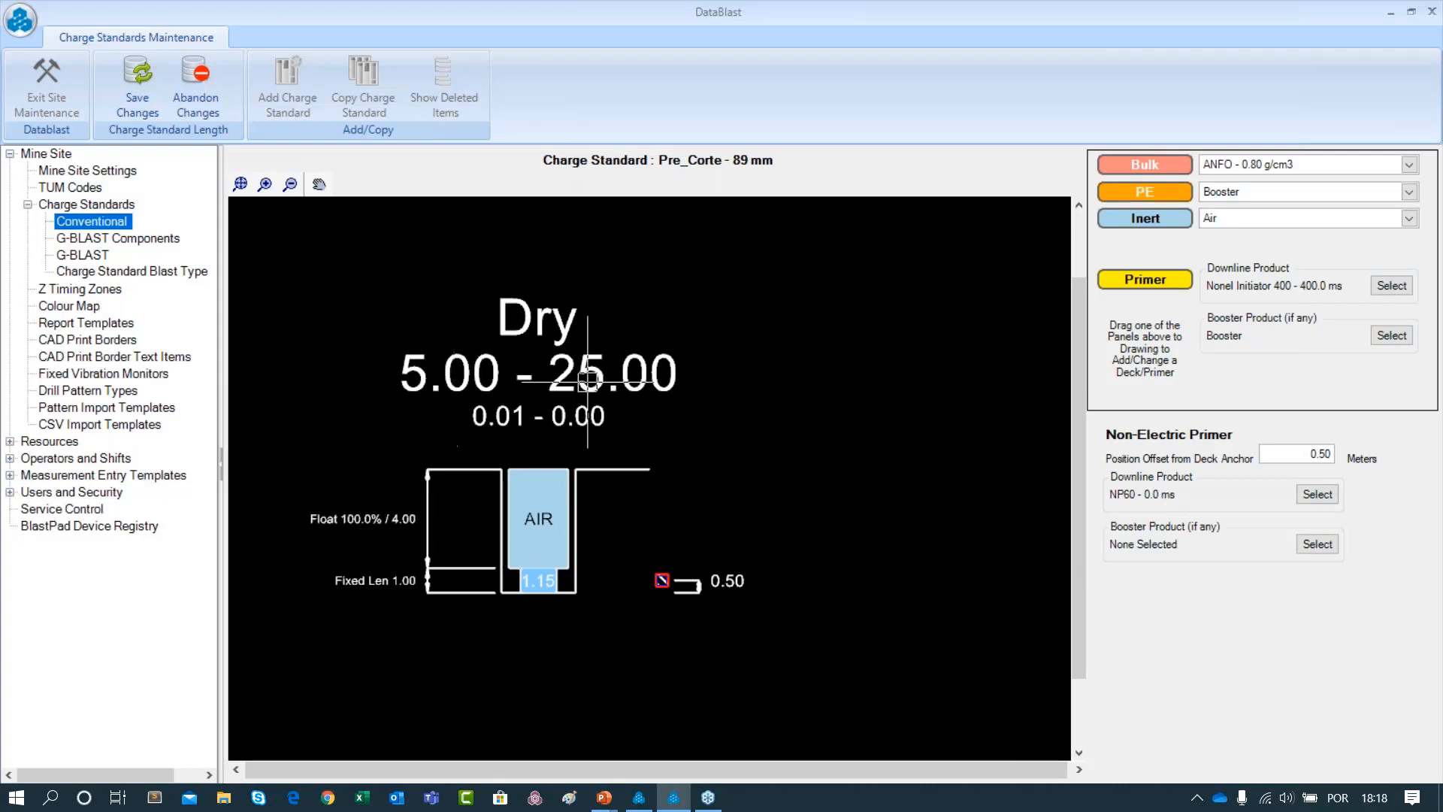
click(513, 544)
click(554, 588)
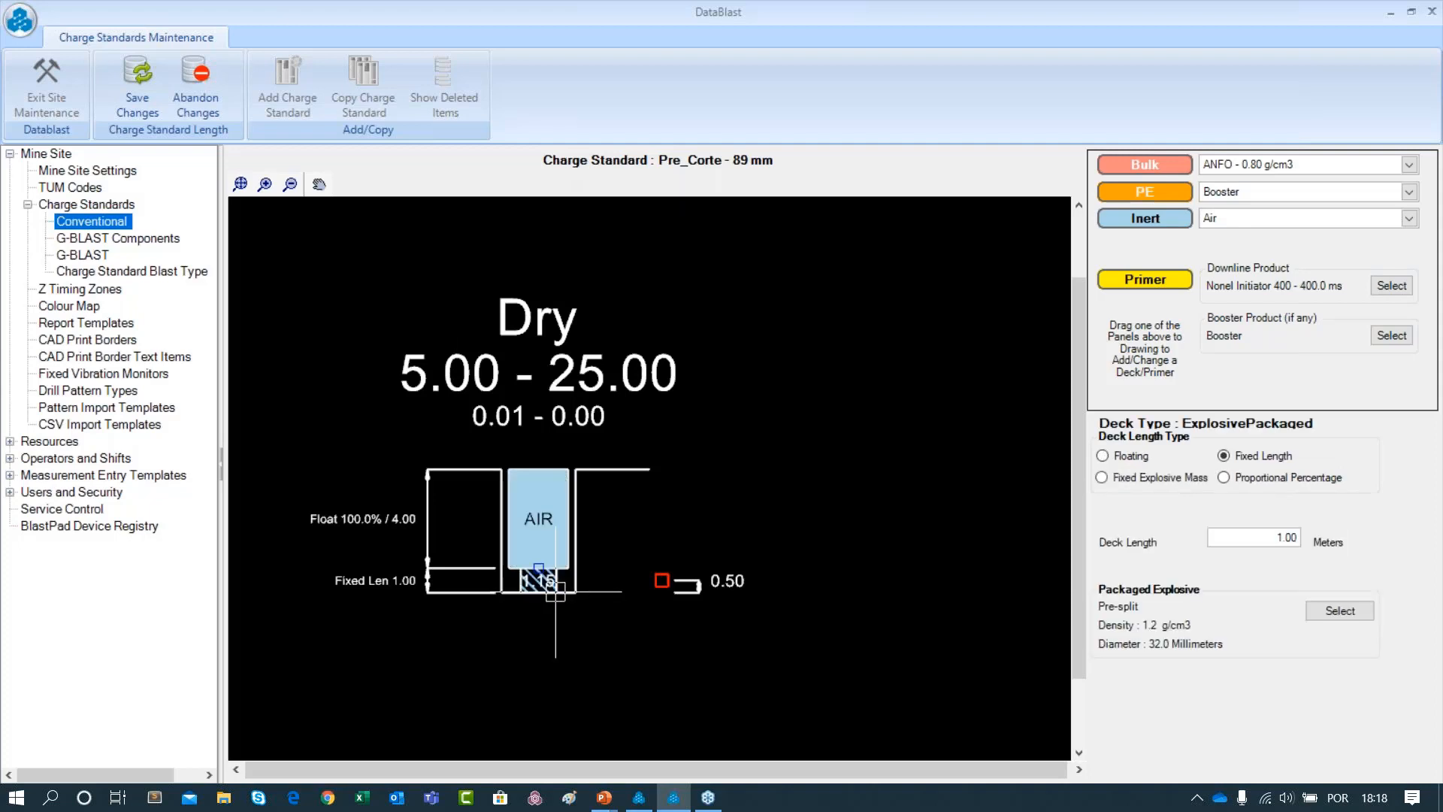
click(555, 592)
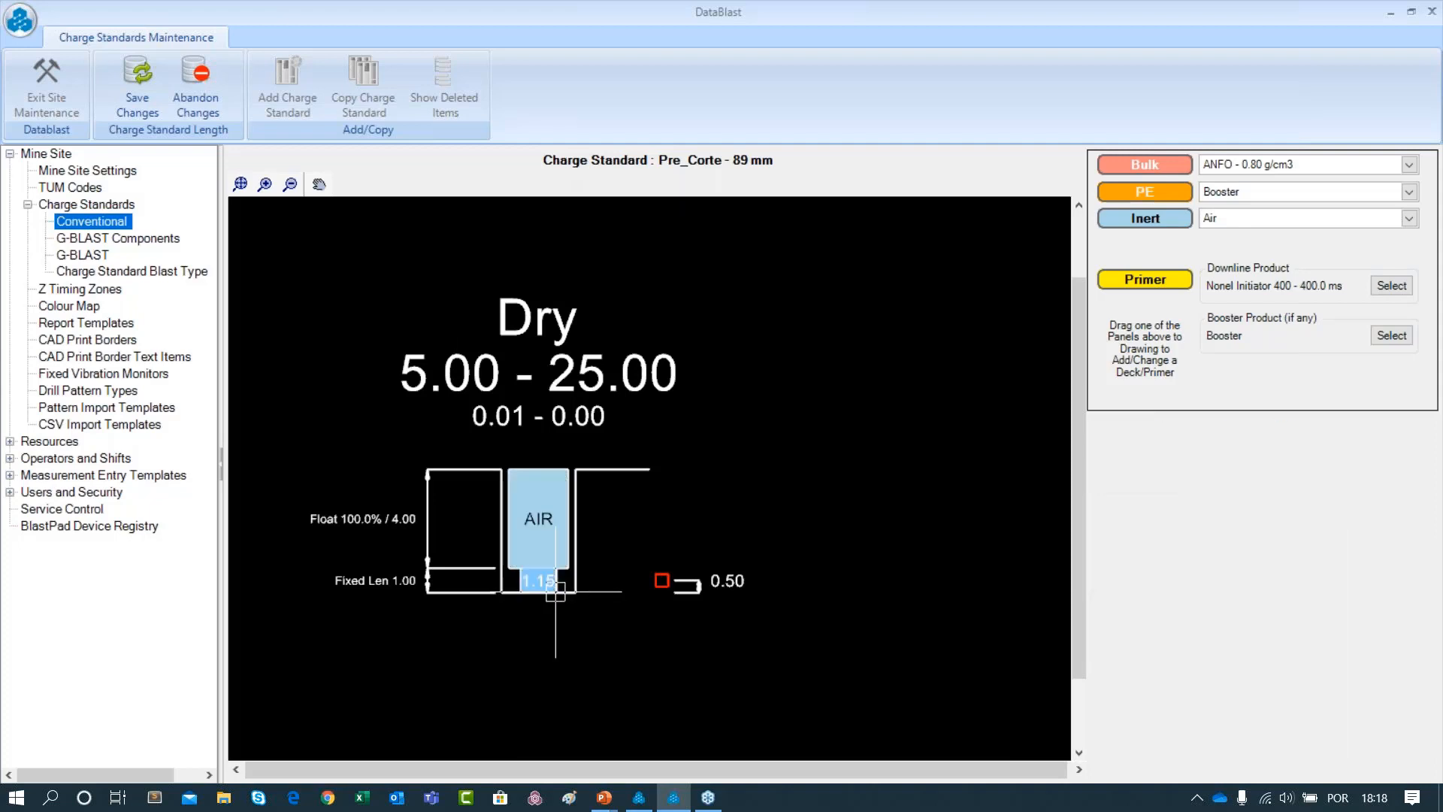
Save the Pre_Corte charge design and the charge standards, and exit Site Maintenance
click(155, 110)
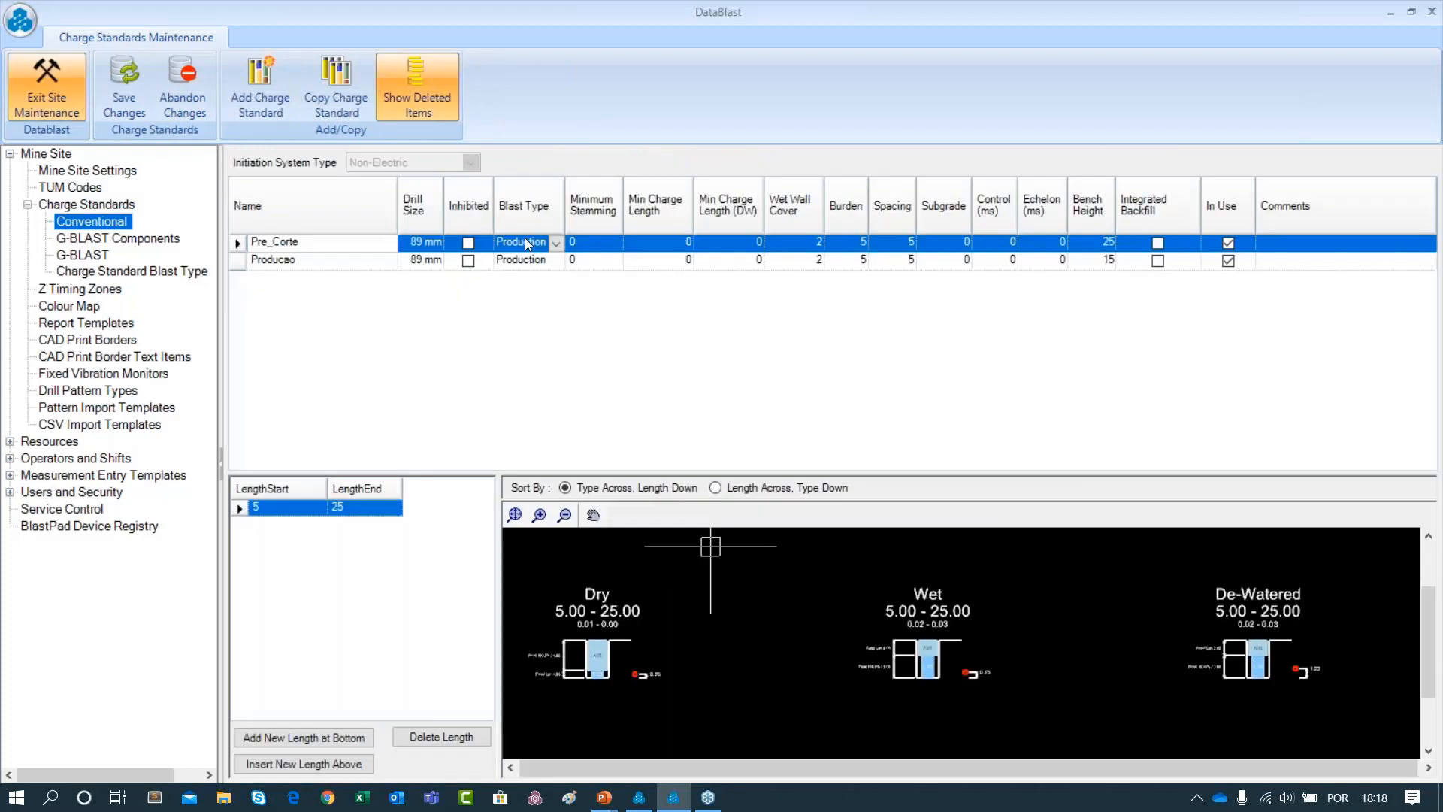
click(273, 260)
click(125, 89)
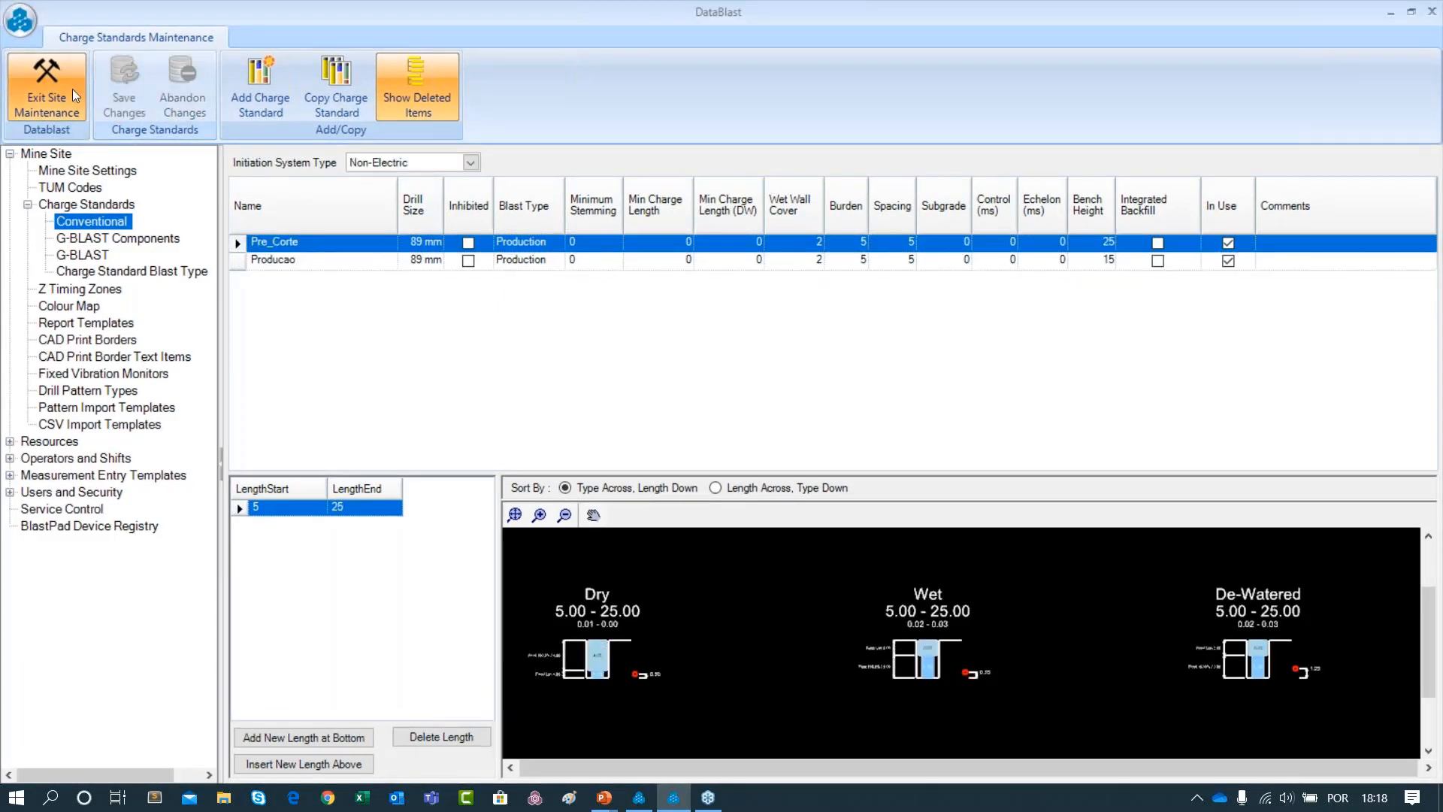
click(46, 96)
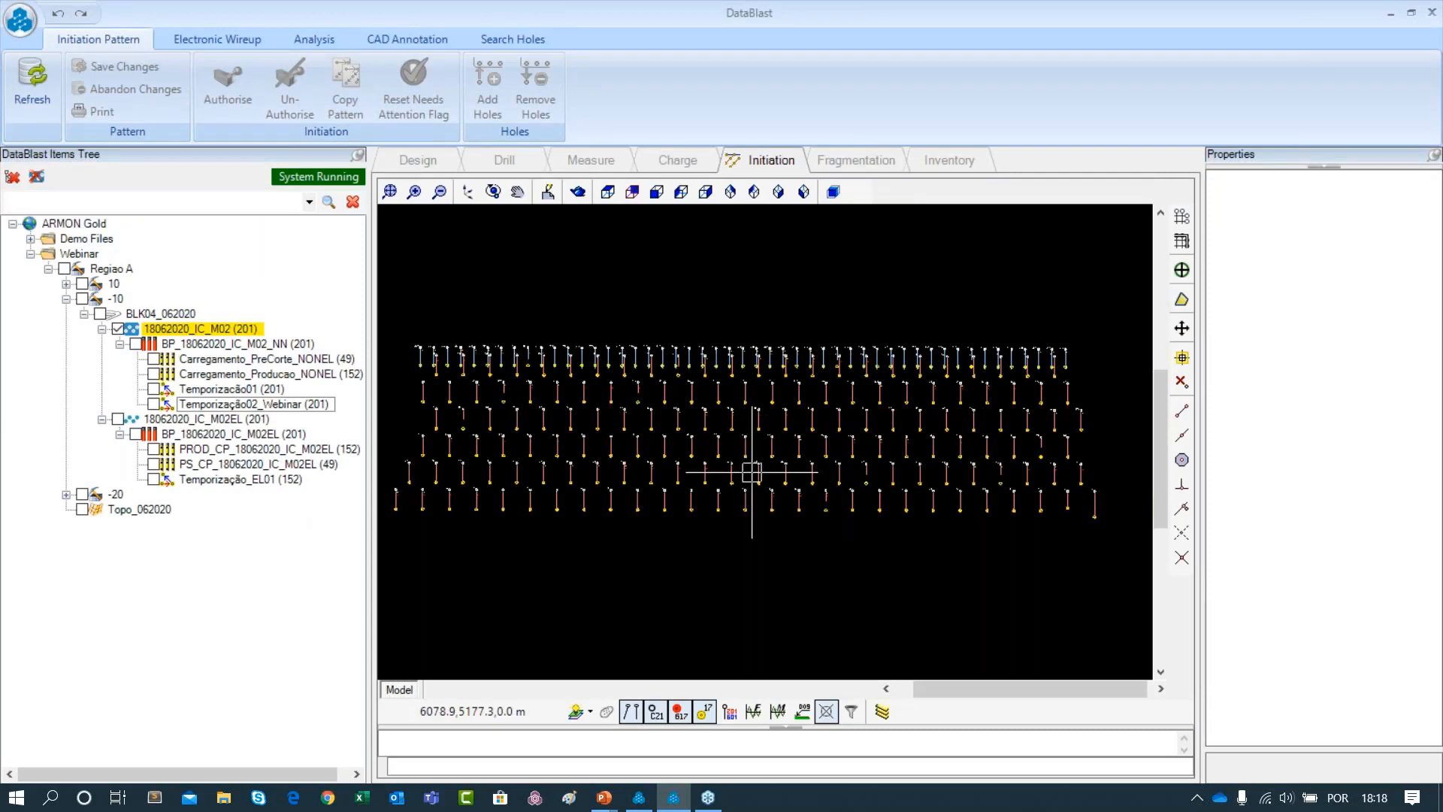
Narrow the items tree slightly to enlarge the blast pattern drawing area
scroll(647, 496, down, 2)
scroll(584, 427, up, 2)
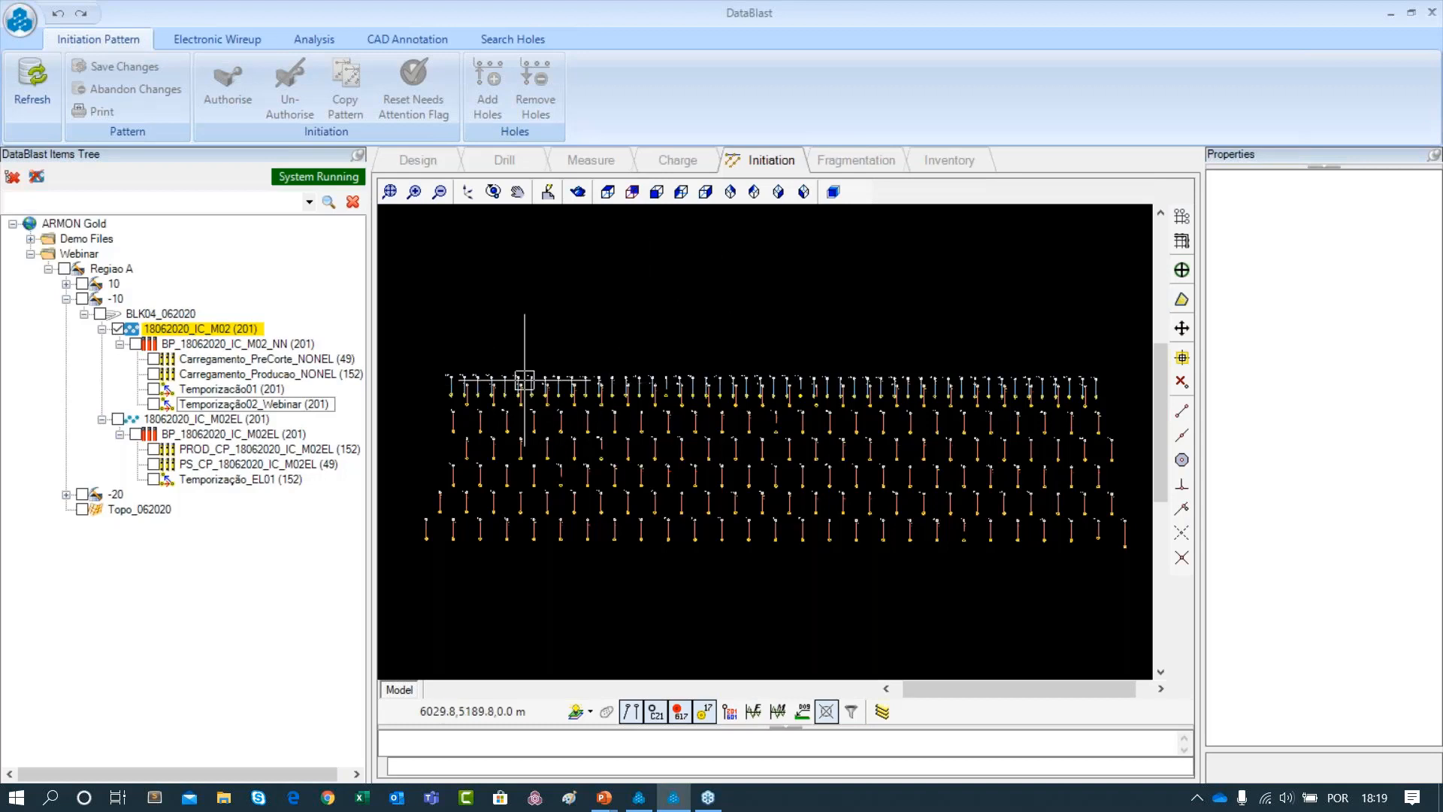
scroll(585, 502, down, 1)
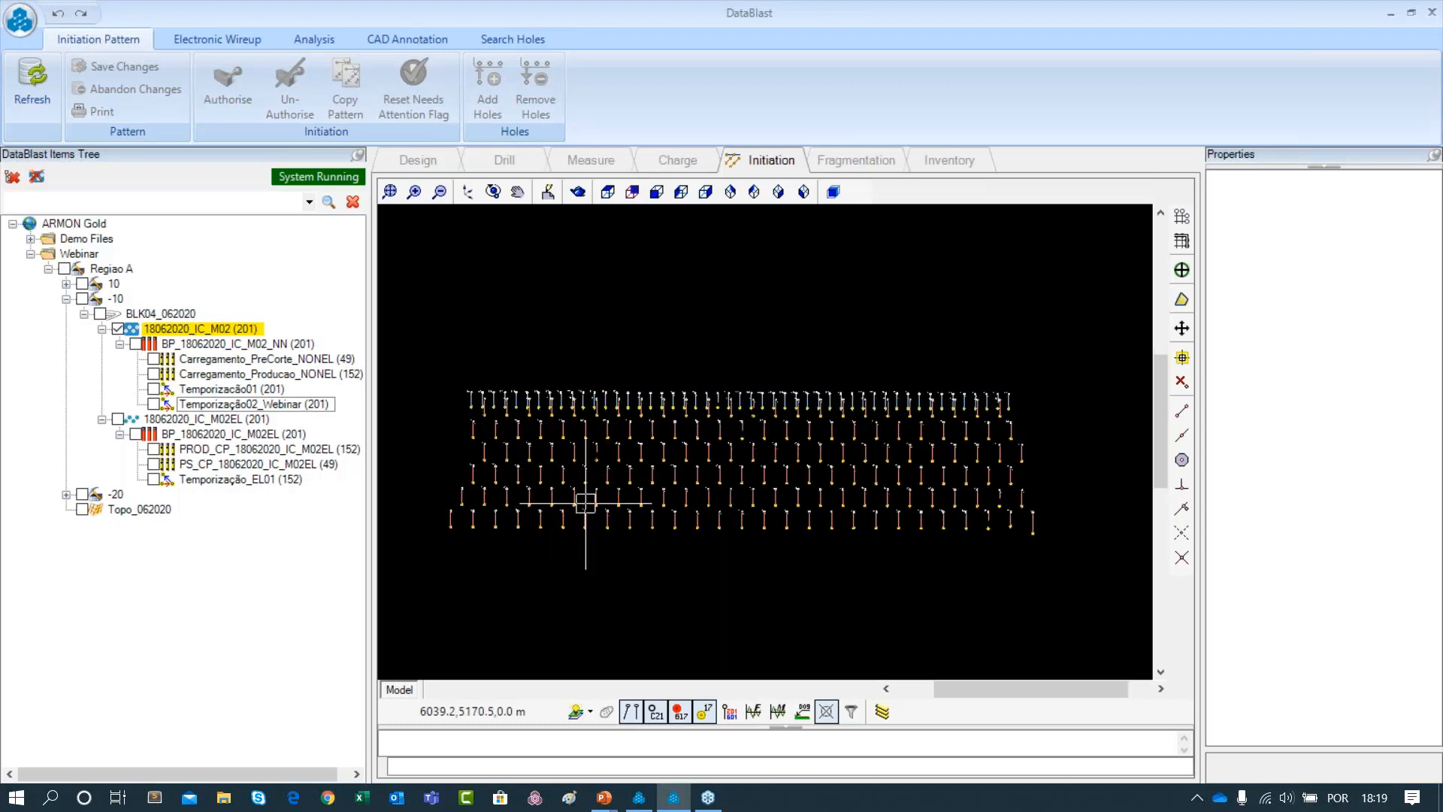
scroll(585, 502, up, 1)
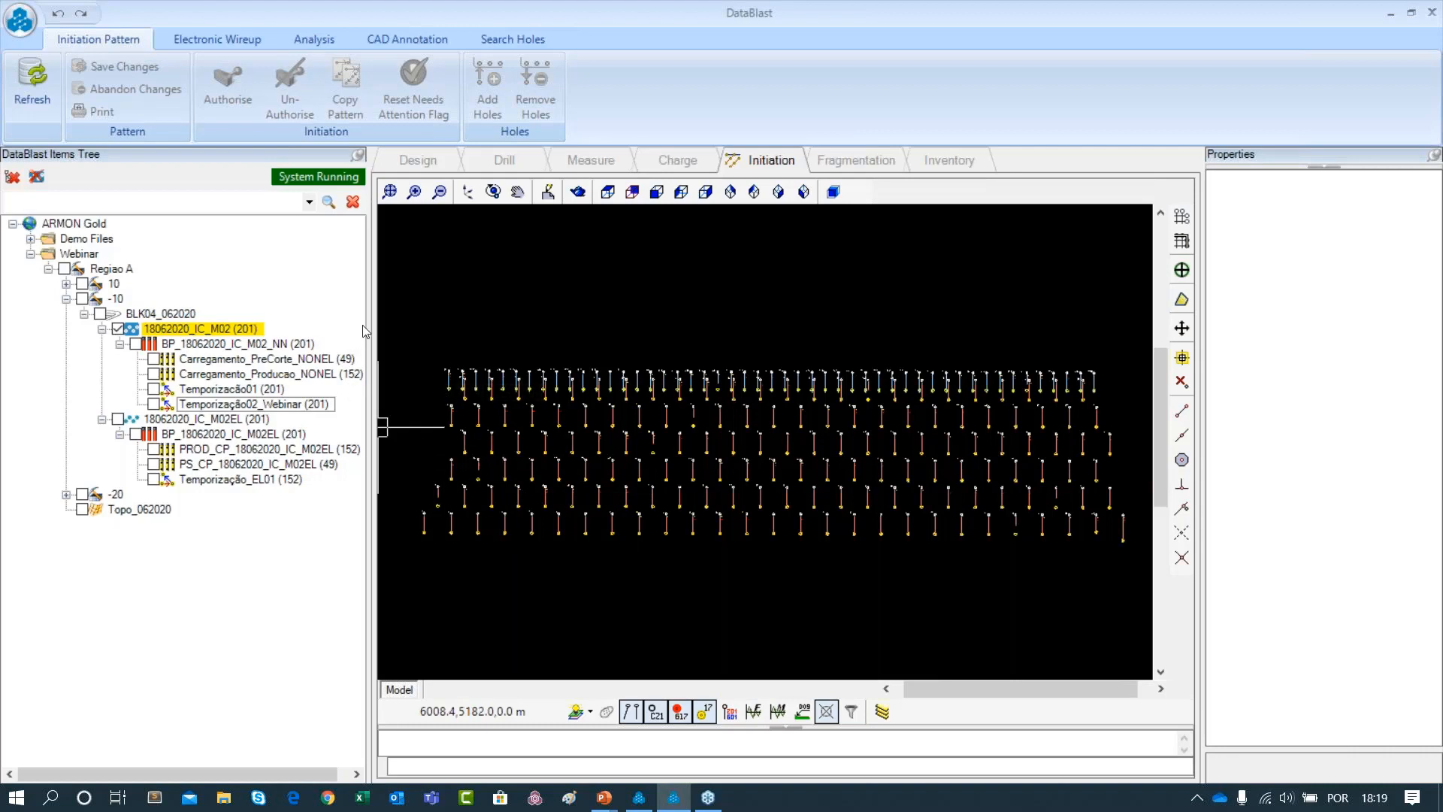
drag(366, 330, 355, 330)
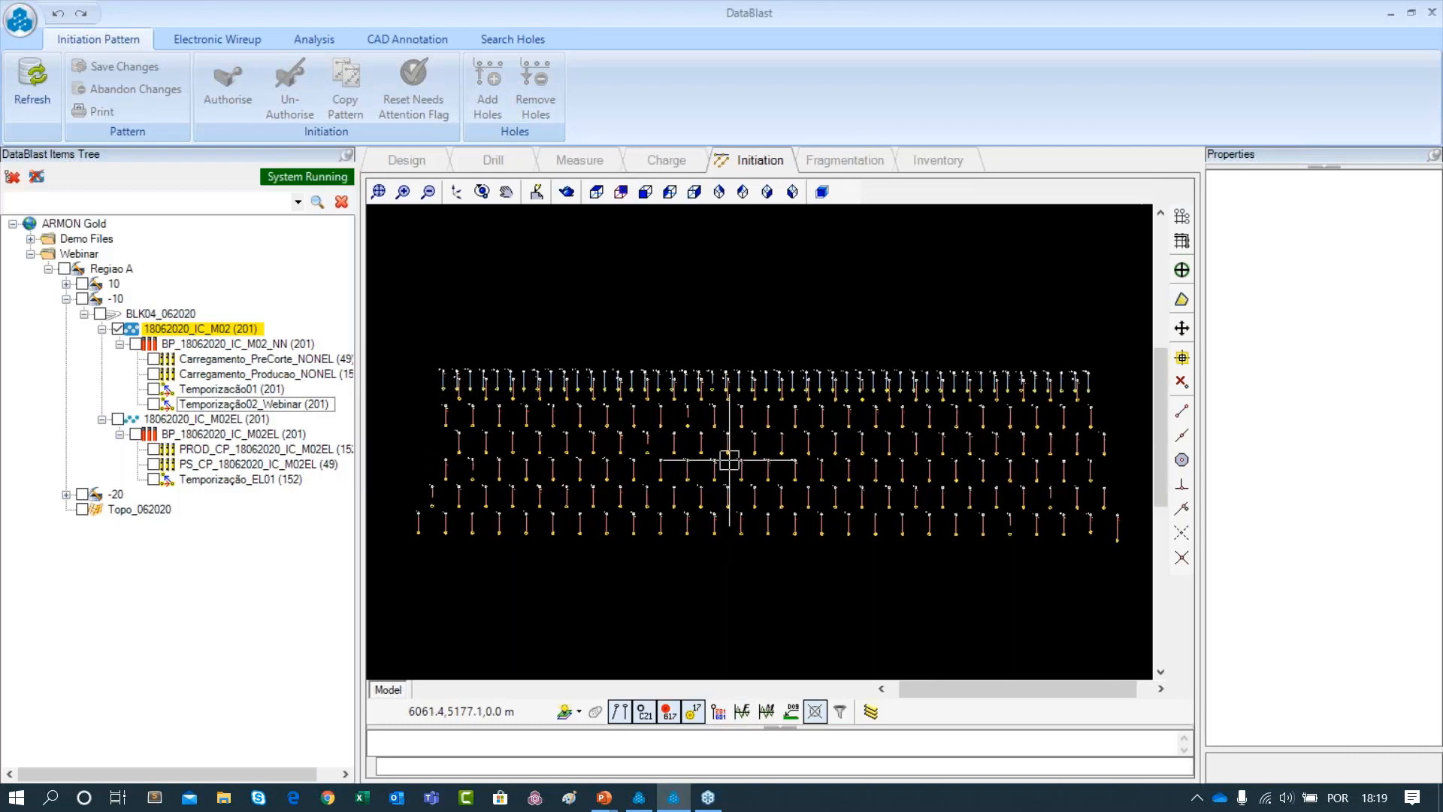
Hide the 18062020_IC_M02 blast pattern and load the Temporização01 initiation pattern in the drawing
scroll(729, 460, down, 1)
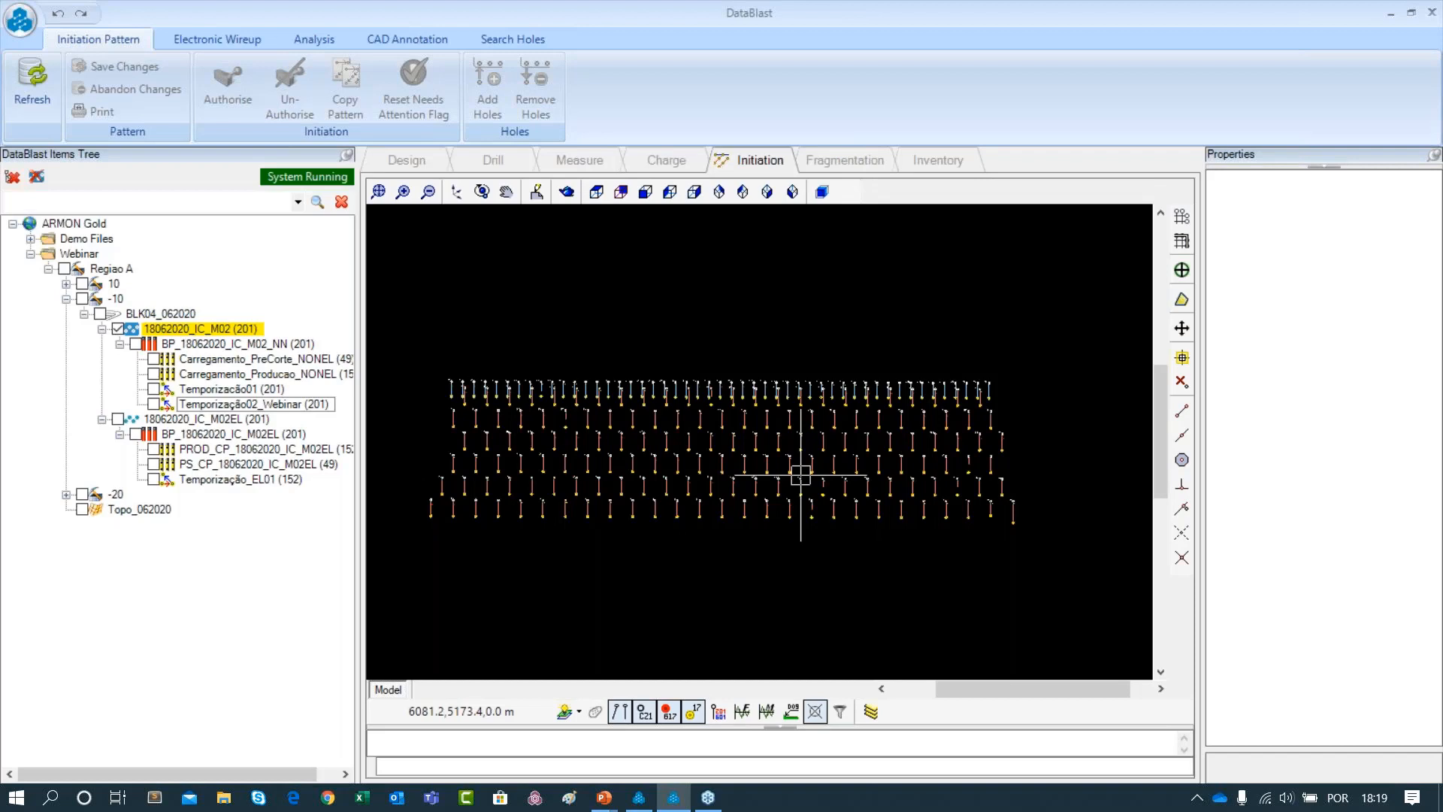
click(118, 329)
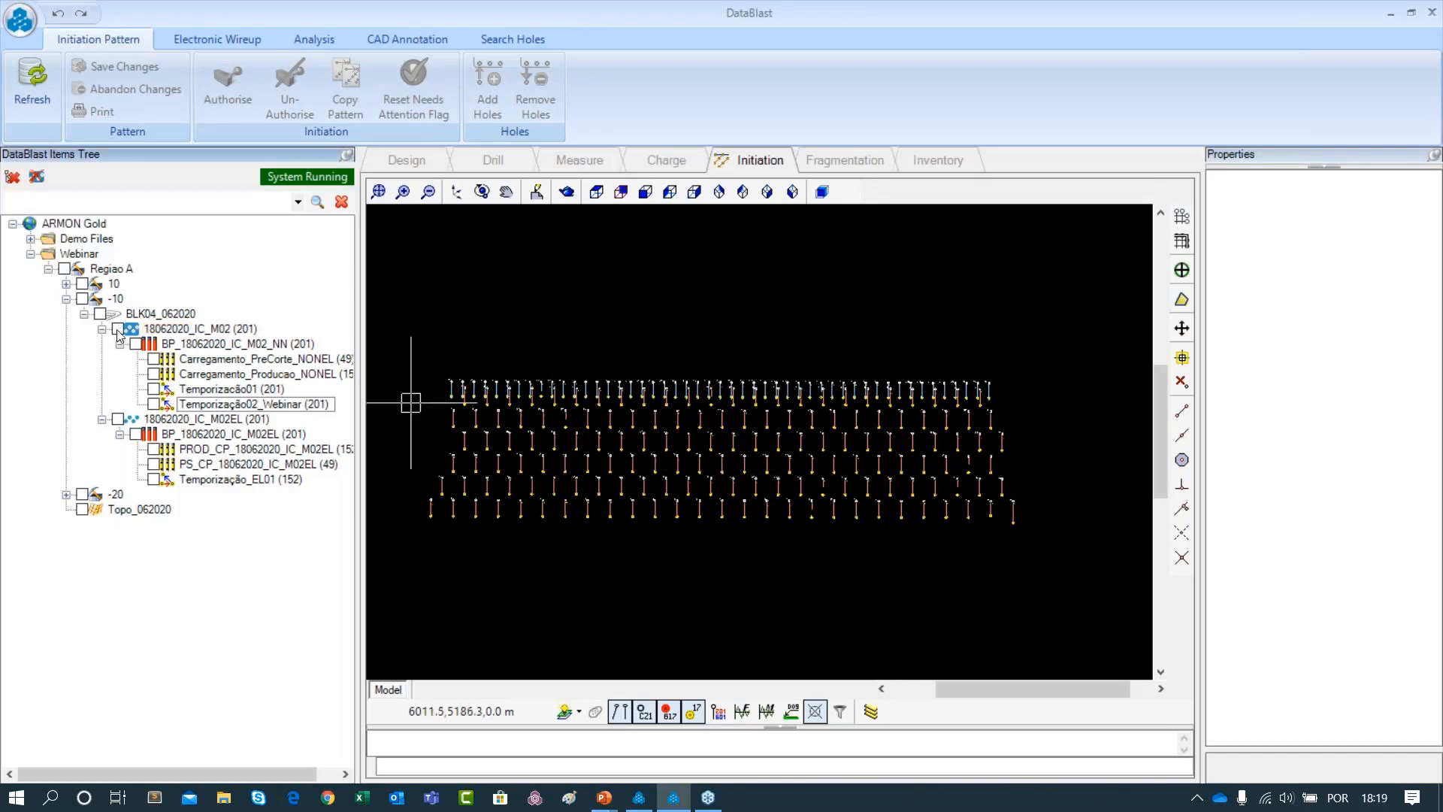
click(155, 389)
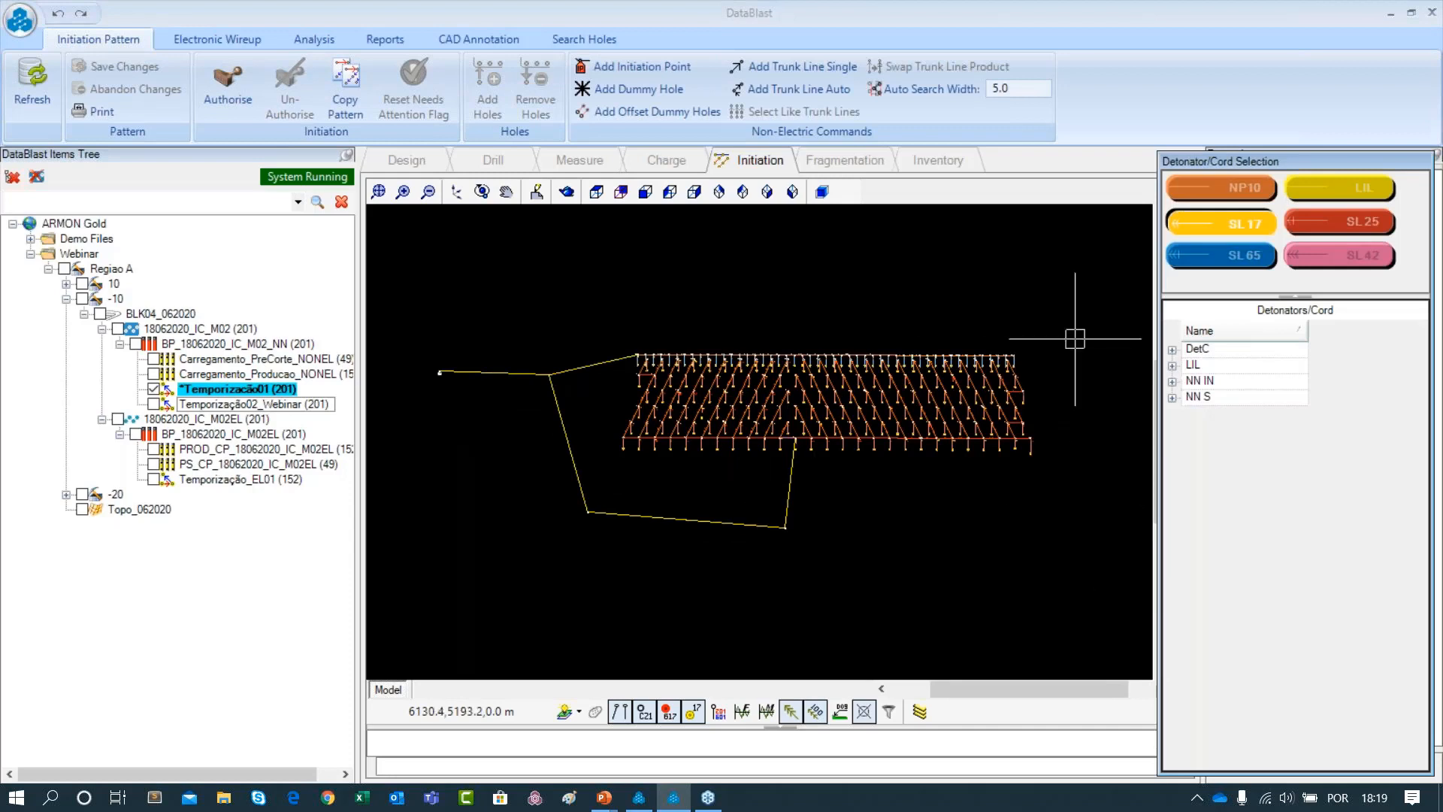
click(767, 191)
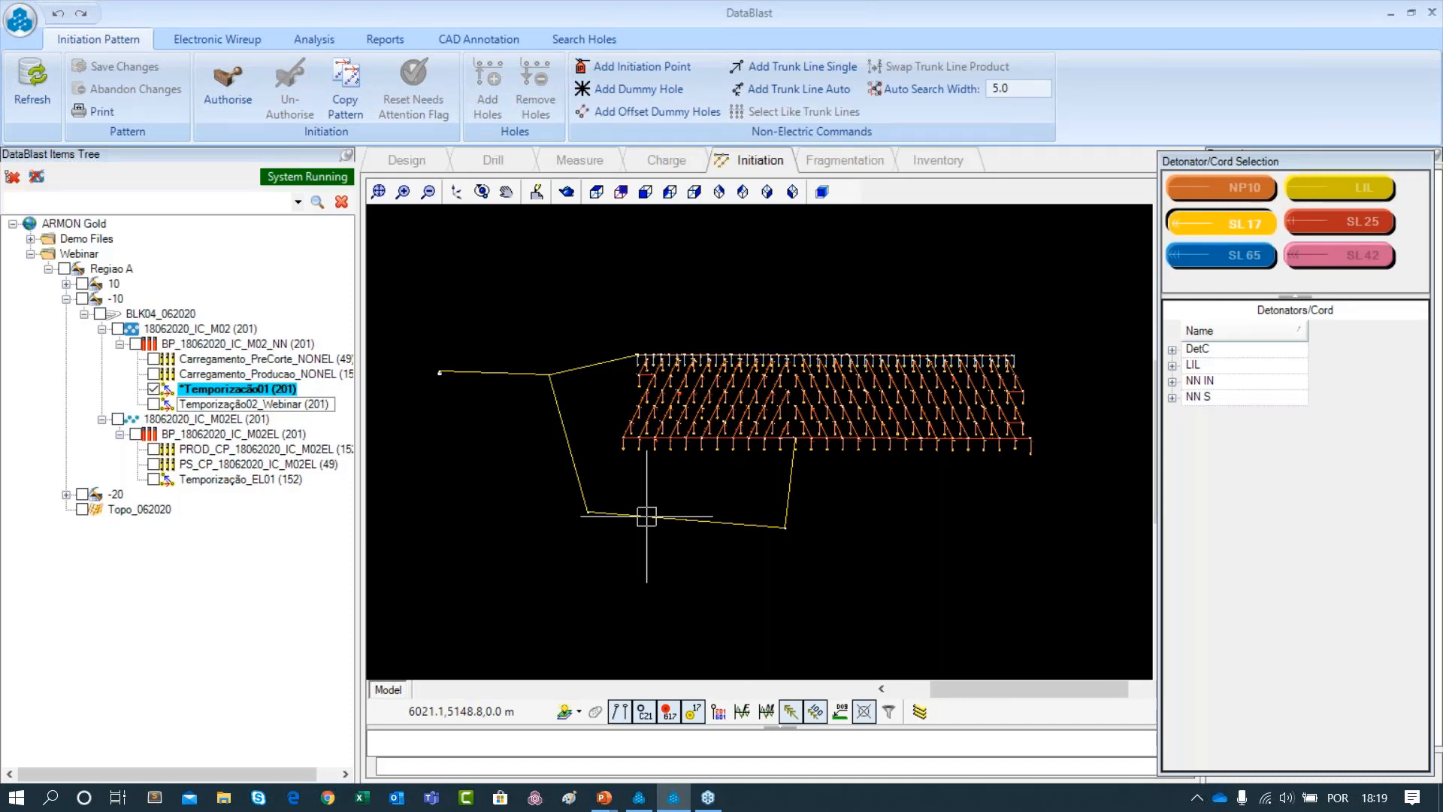
Check the analysis tools available for Temporização01, and examine the trunk line layout across its rows of holes
click(322, 35)
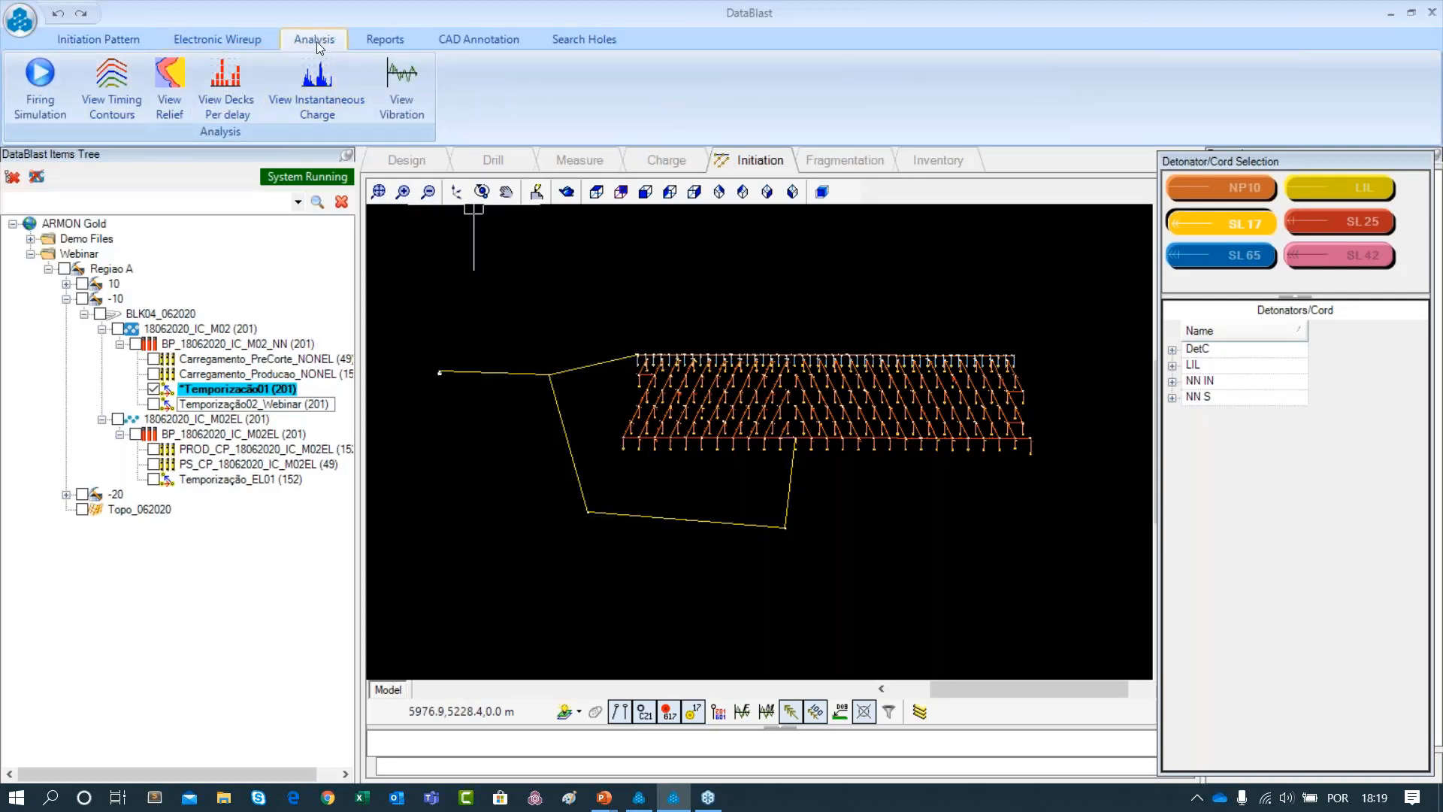
click(98, 41)
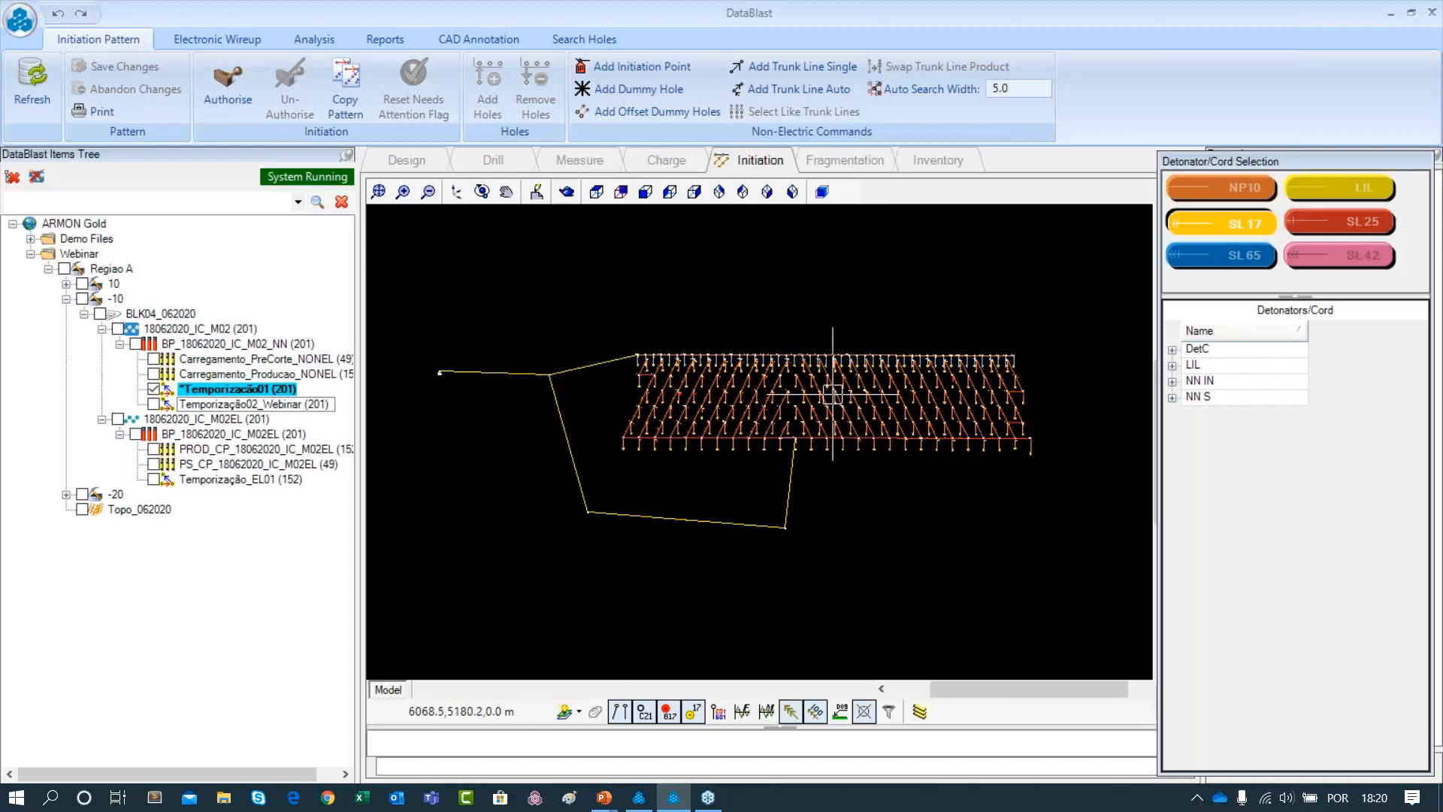
scroll(815, 453, up, 2)
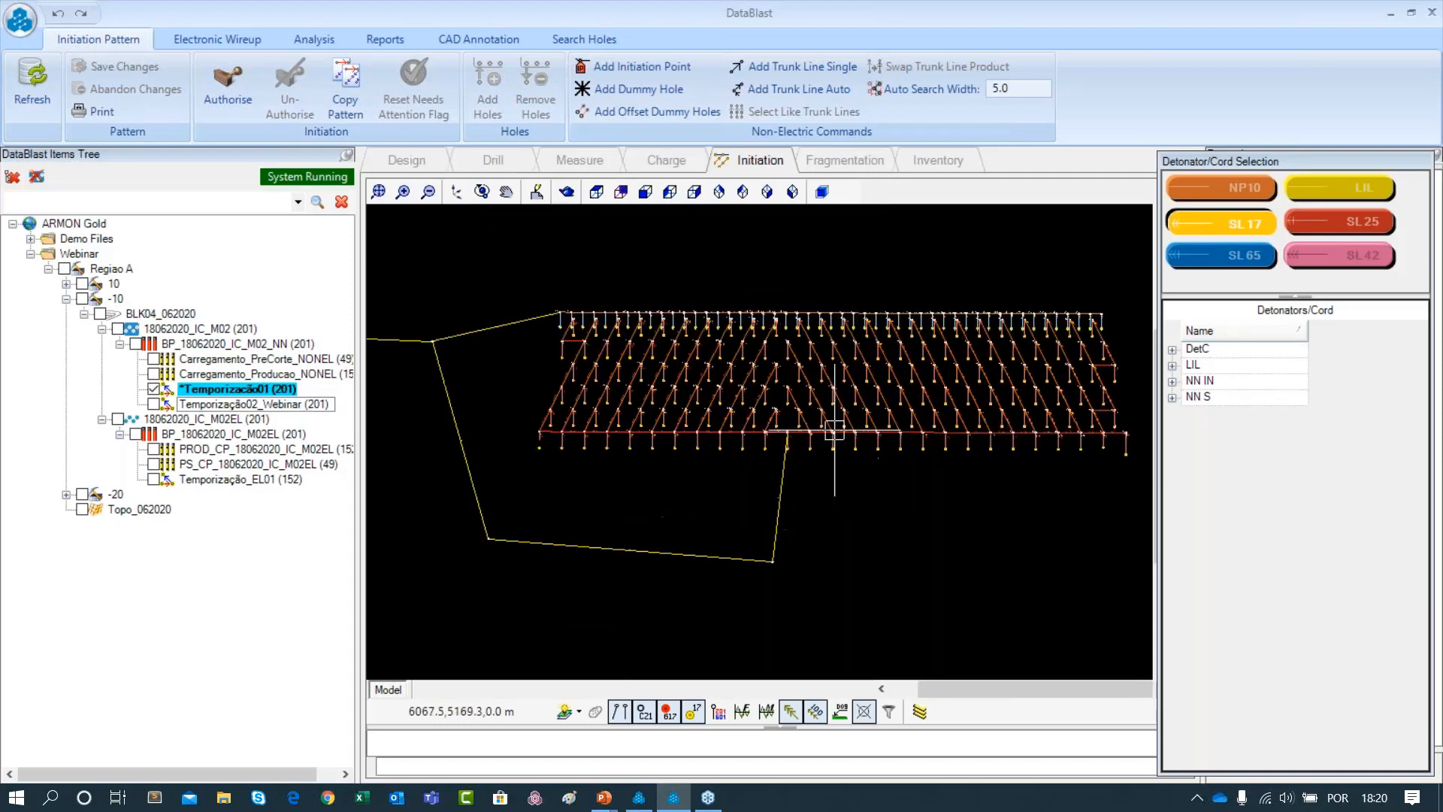
scroll(826, 413, up, 2)
scroll(782, 398, down, 2)
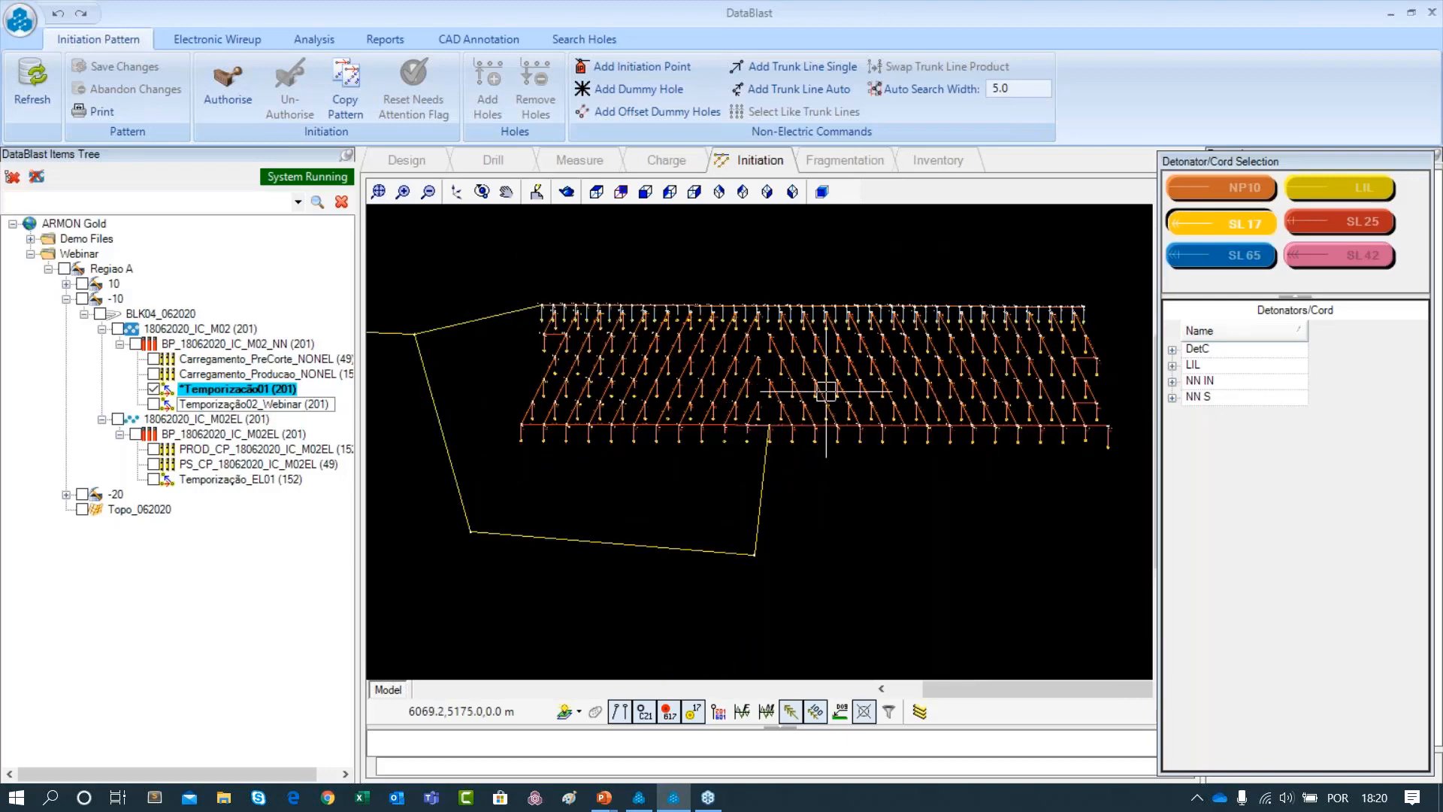
scroll(826, 391, up, 6)
scroll(774, 447, down, 4)
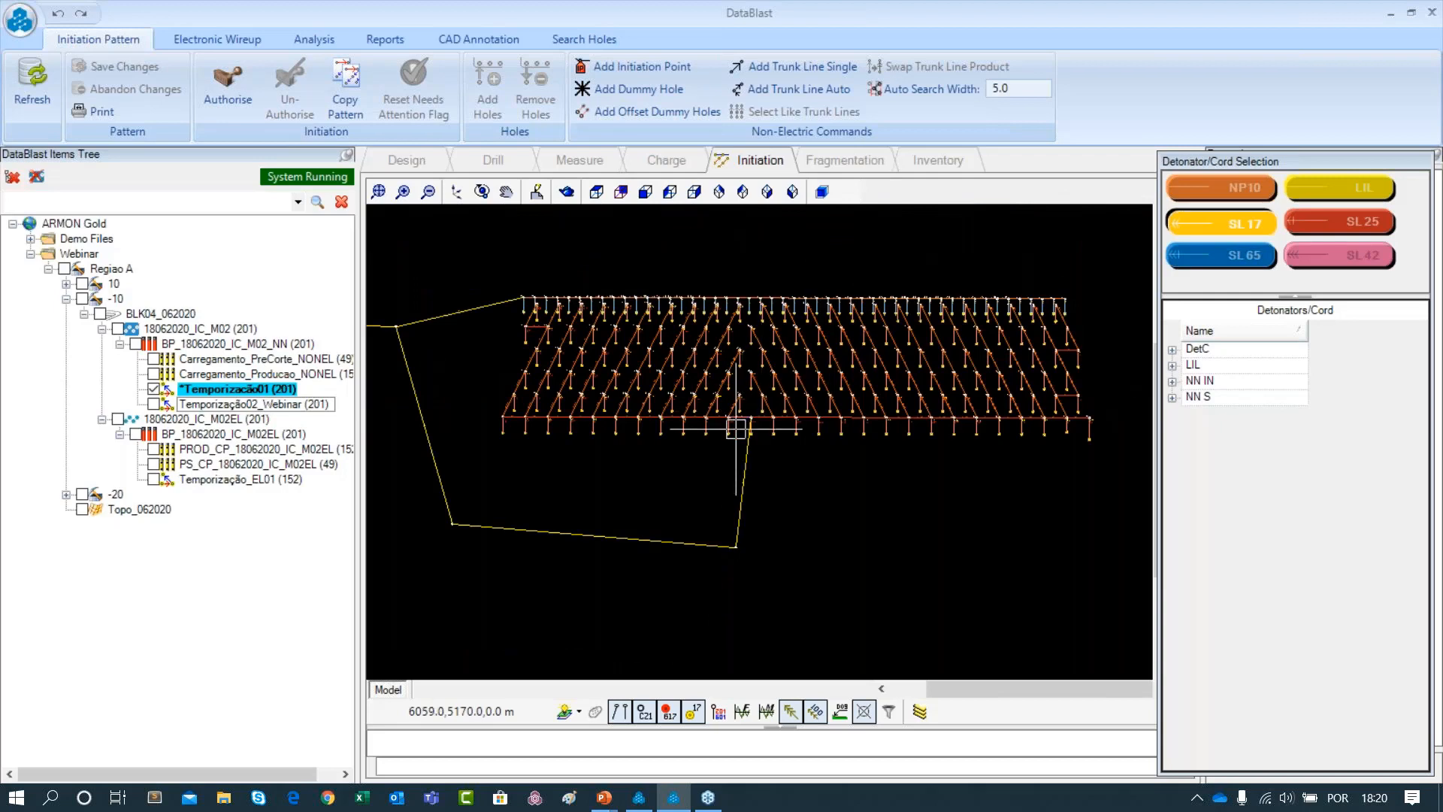
scroll(598, 429, down, 2)
drag(598, 429, 816, 421)
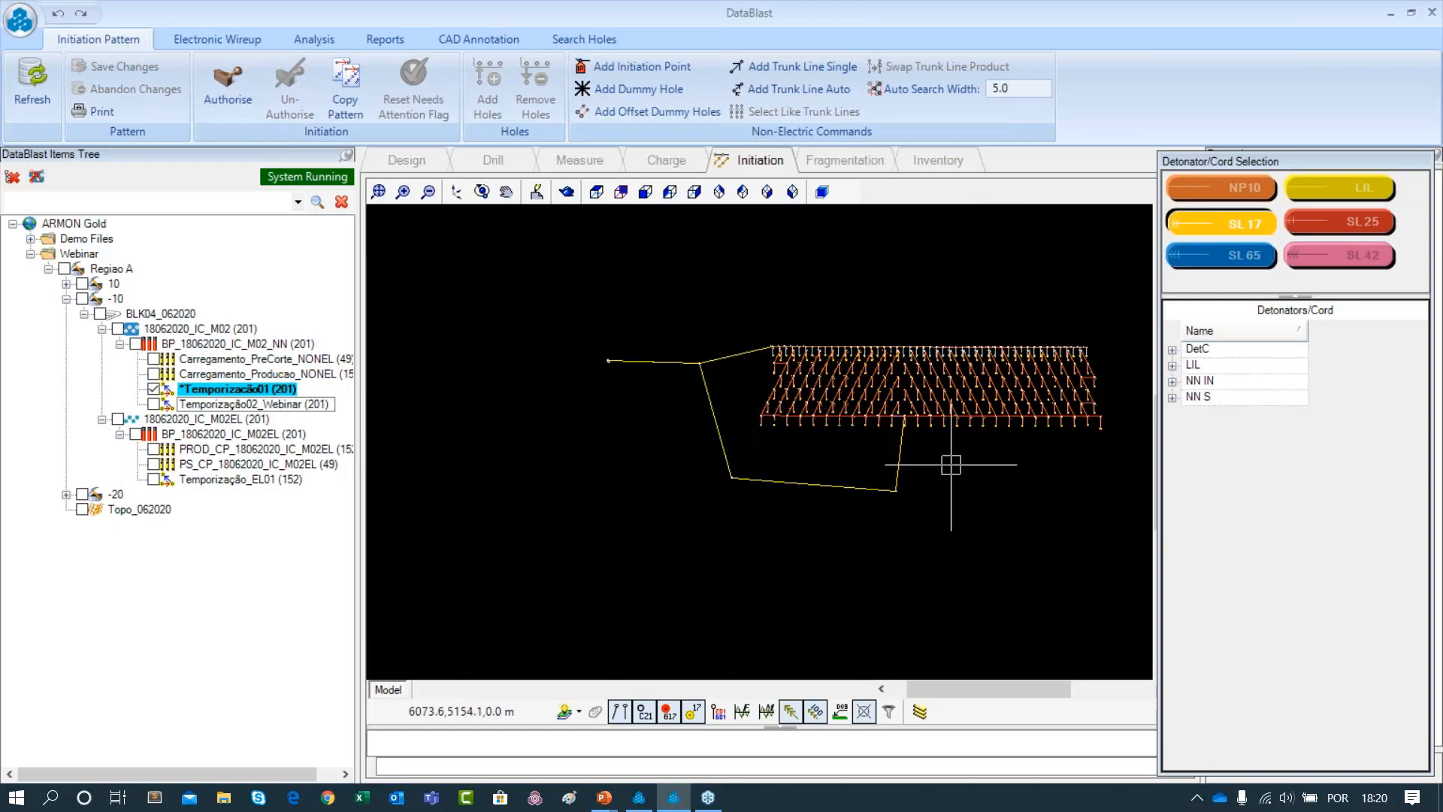
Examine the initiation point and the start of the yellow lead-in line in Temporização01
scroll(611, 357, up, 1)
scroll(602, 358, up, 5)
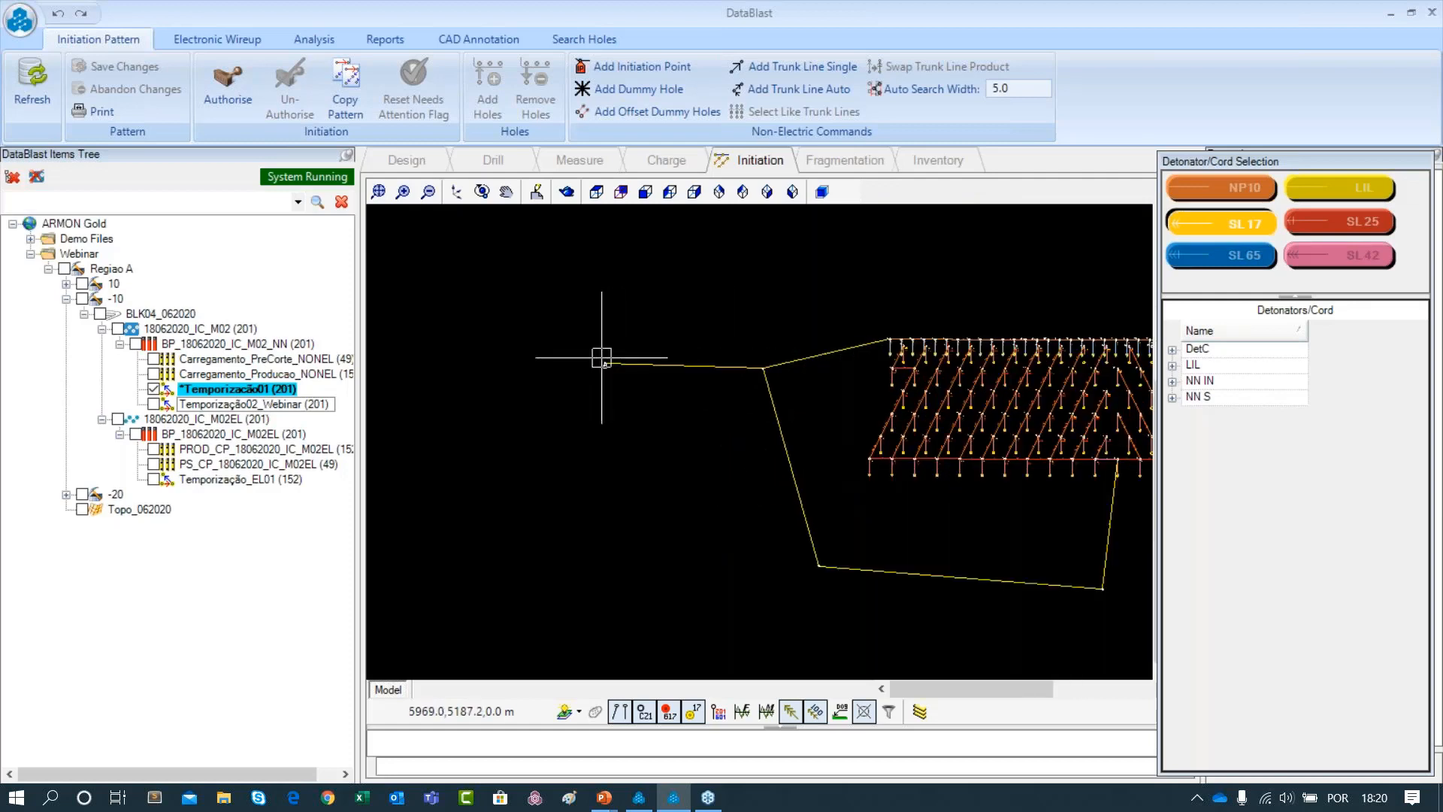
drag(626, 316, 714, 319)
scroll(940, 353, down, 2)
drag(988, 355, 789, 335)
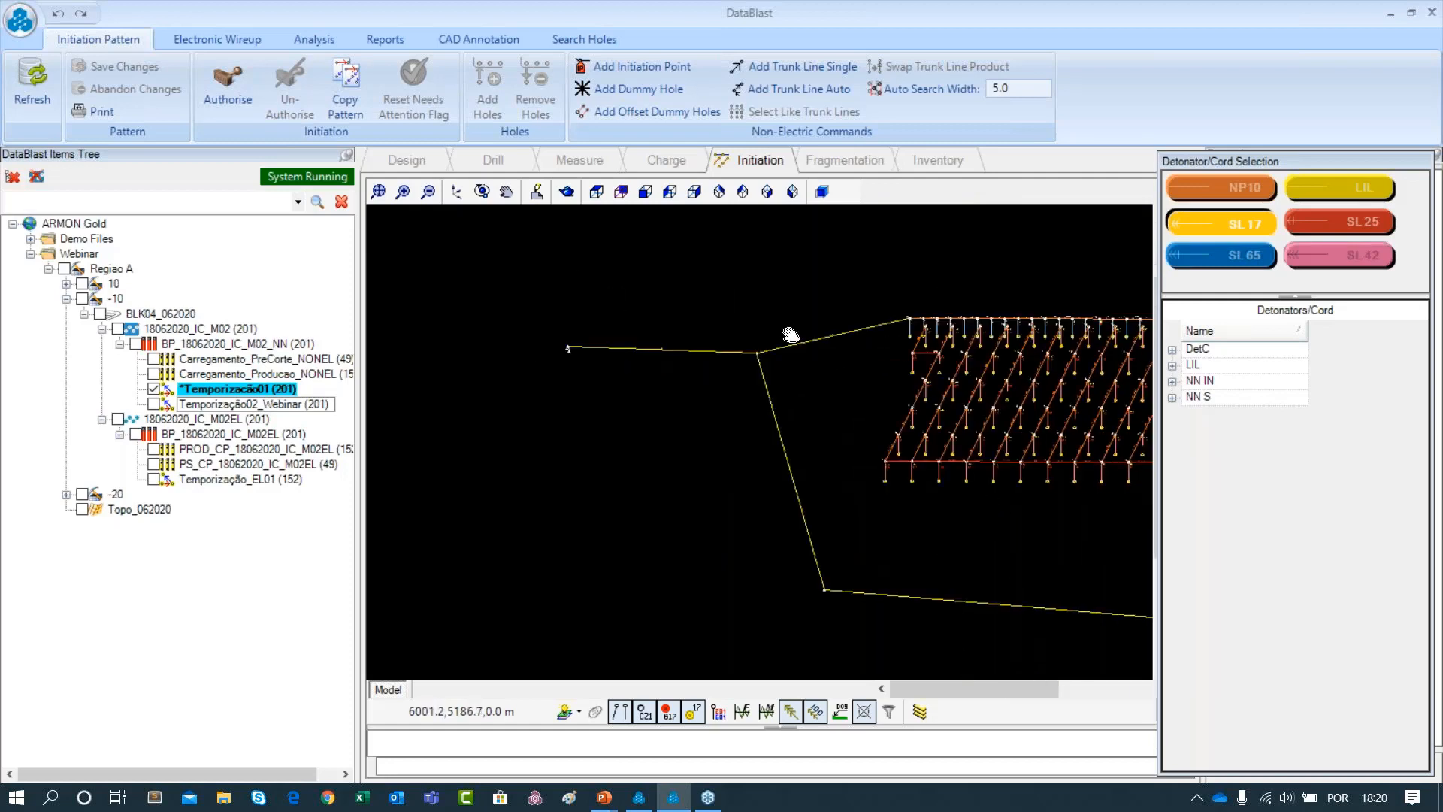
scroll(972, 558, down, 2)
drag(975, 557, 857, 527)
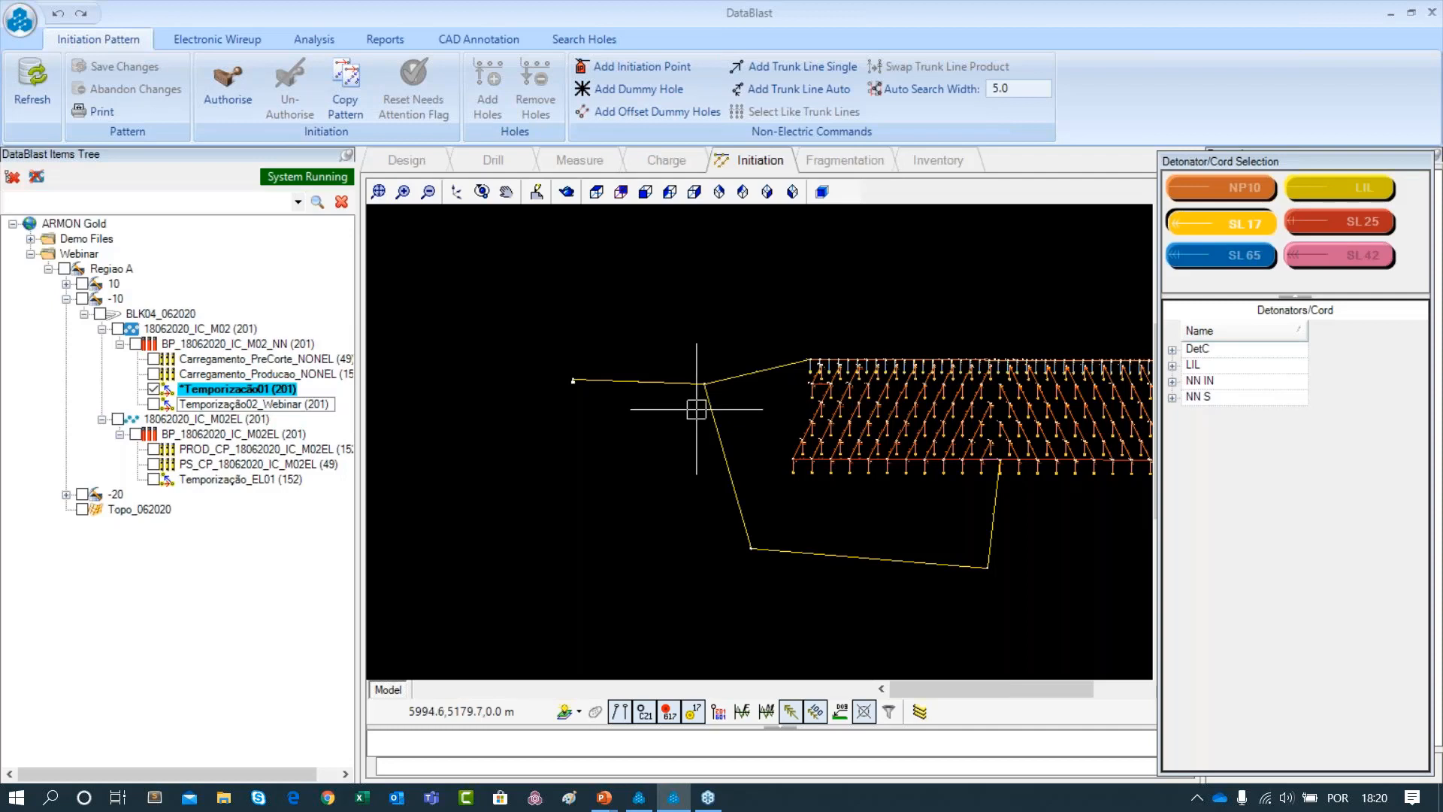
scroll(522, 354, up, 2)
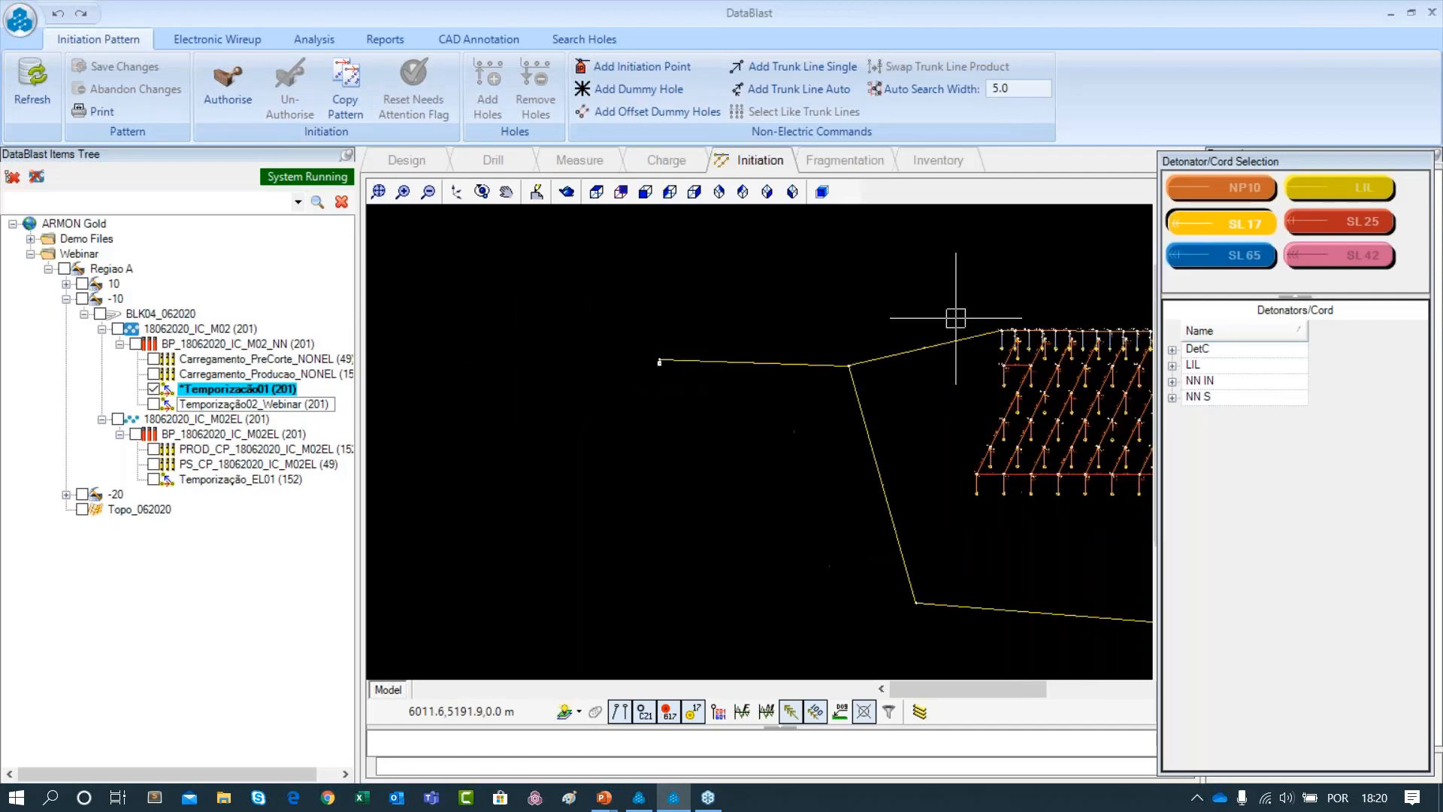
scroll(644, 361, up, 1)
scroll(642, 392, up, 2)
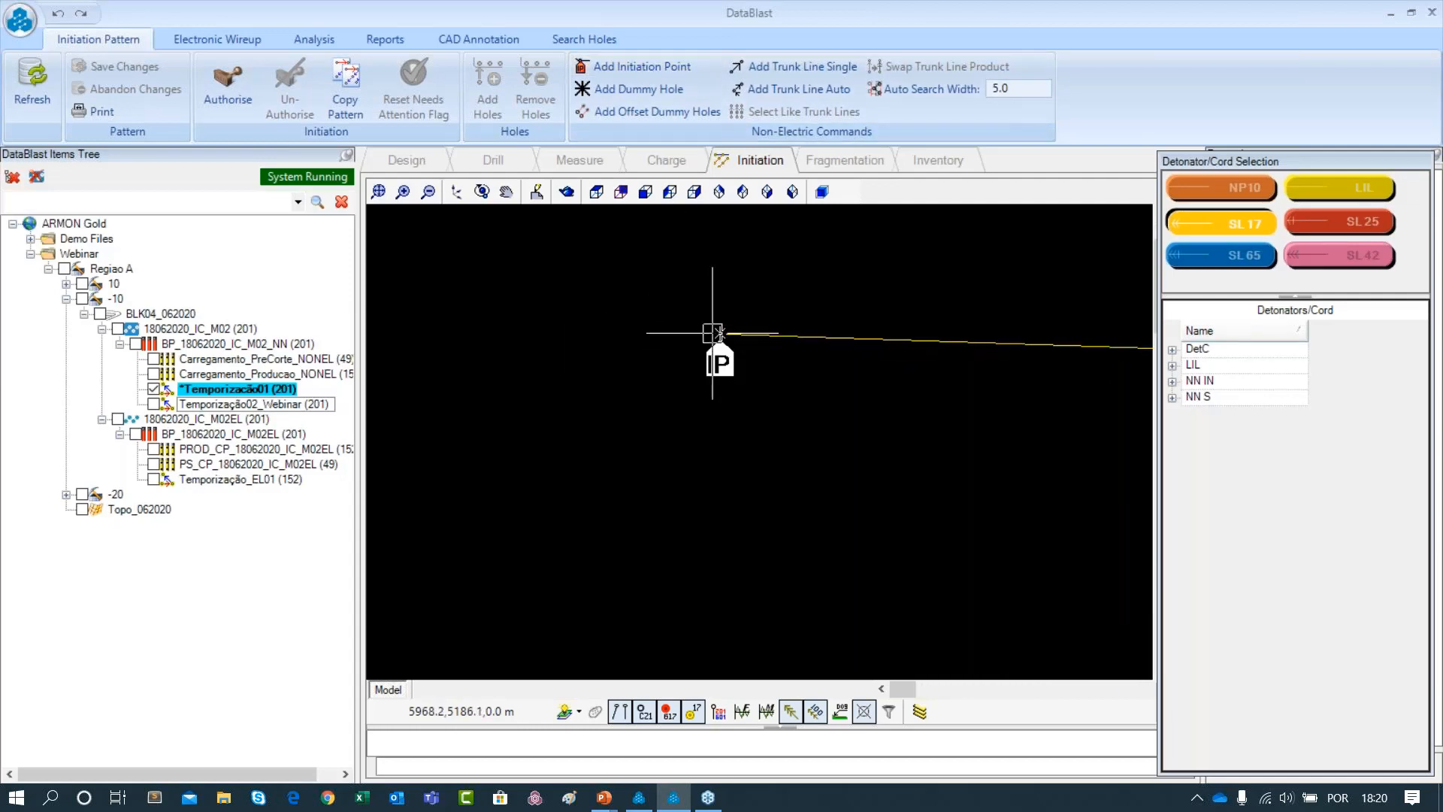
scroll(717, 345, down, 1)
scroll(761, 362, down, 3)
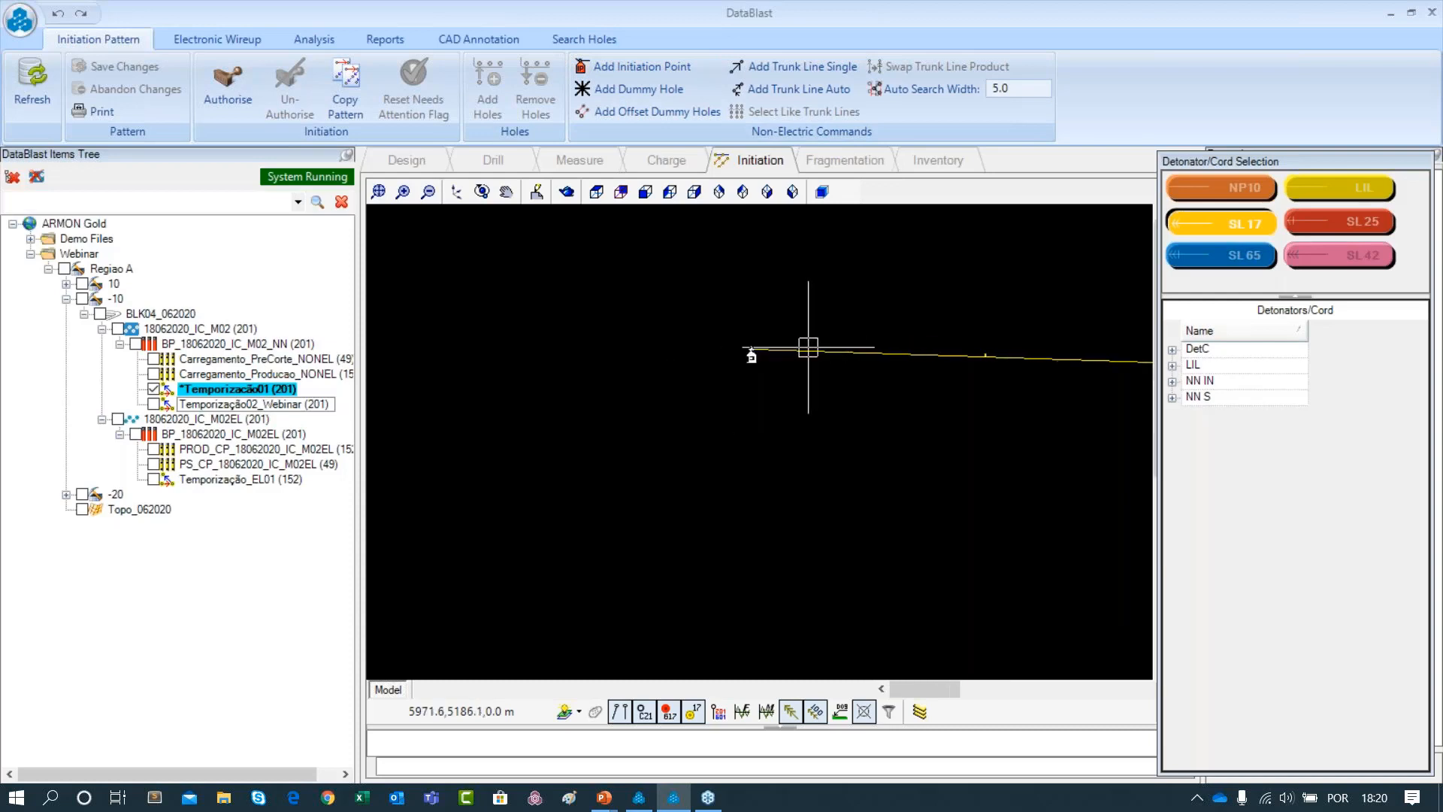
drag(817, 336, 784, 340)
scroll(707, 365, up, 5)
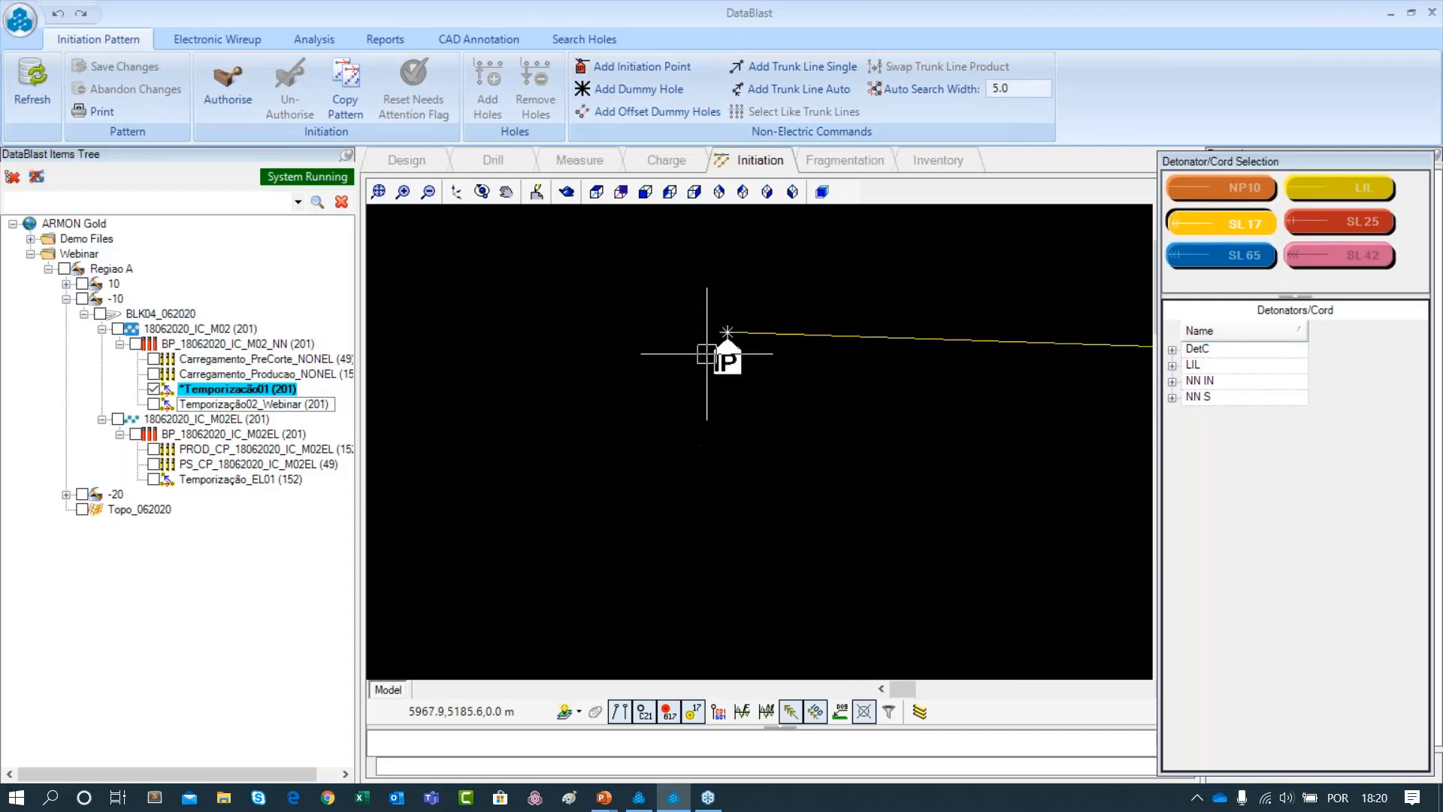
scroll(726, 354, up, 2)
scroll(726, 354, down, 5)
drag(823, 316, 655, 319)
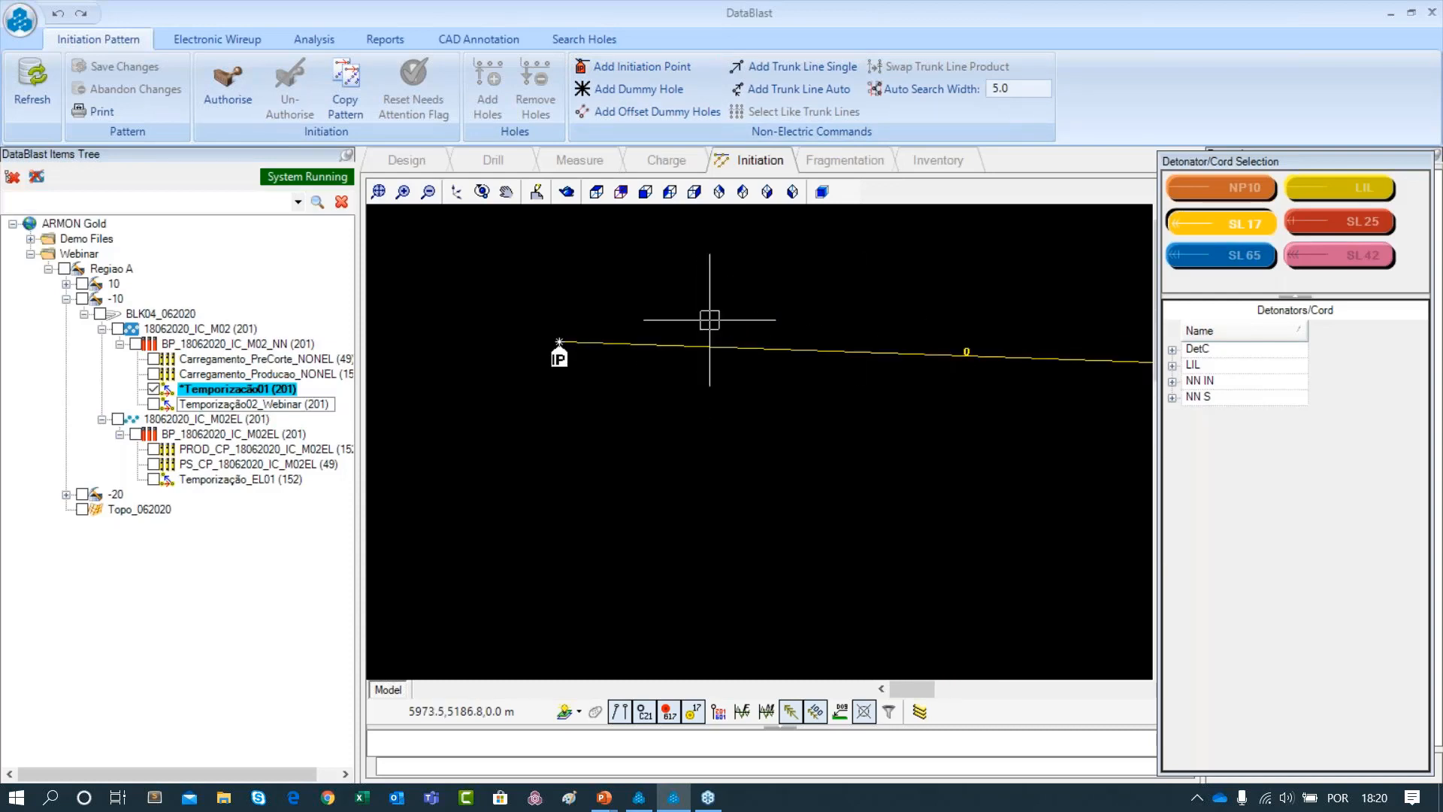
Examine the junction where the lead-in line branches and the two branches running to the rows of holes
scroll(807, 326, down, 4)
drag(837, 324, 619, 367)
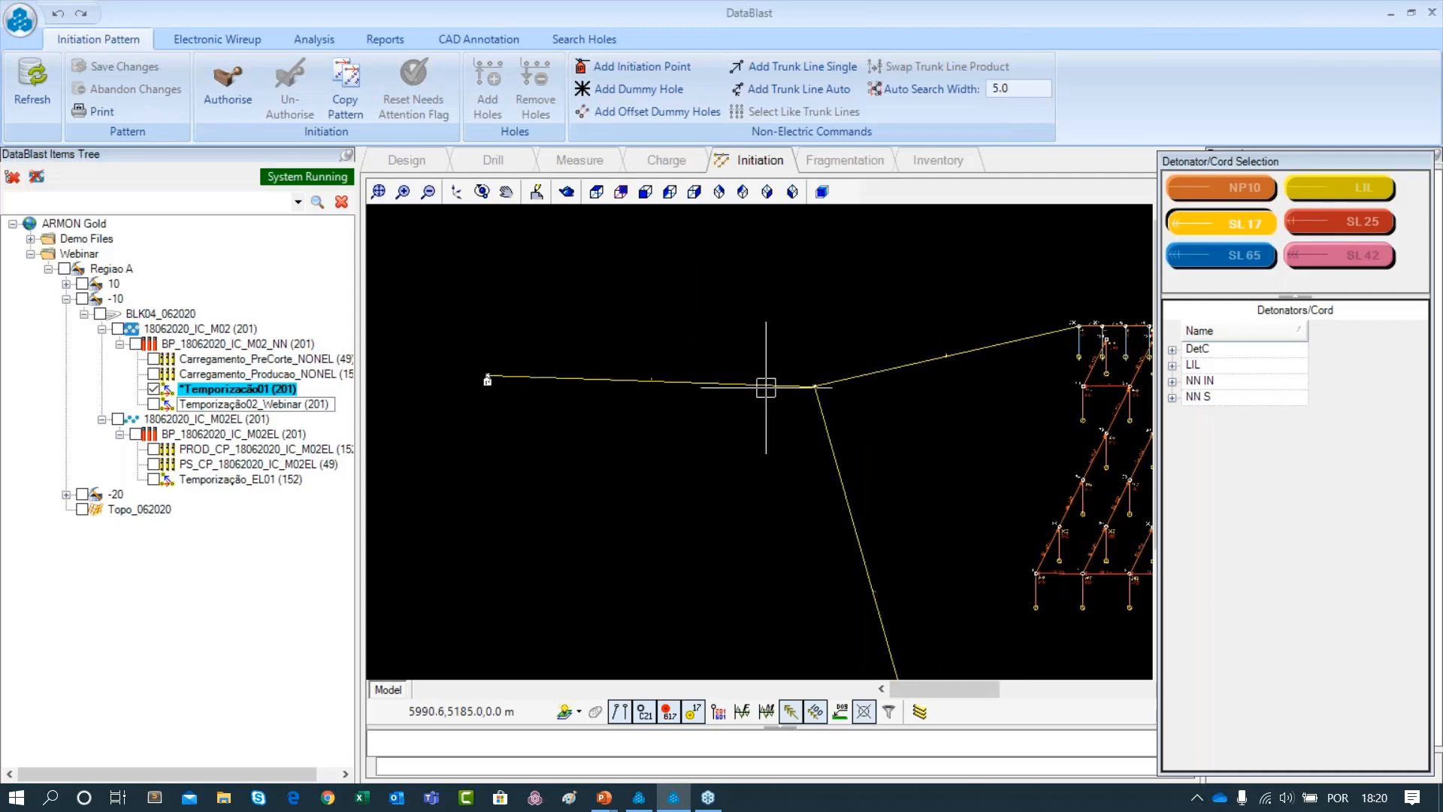
scroll(789, 386, down, 1)
scroll(579, 381, up, 2)
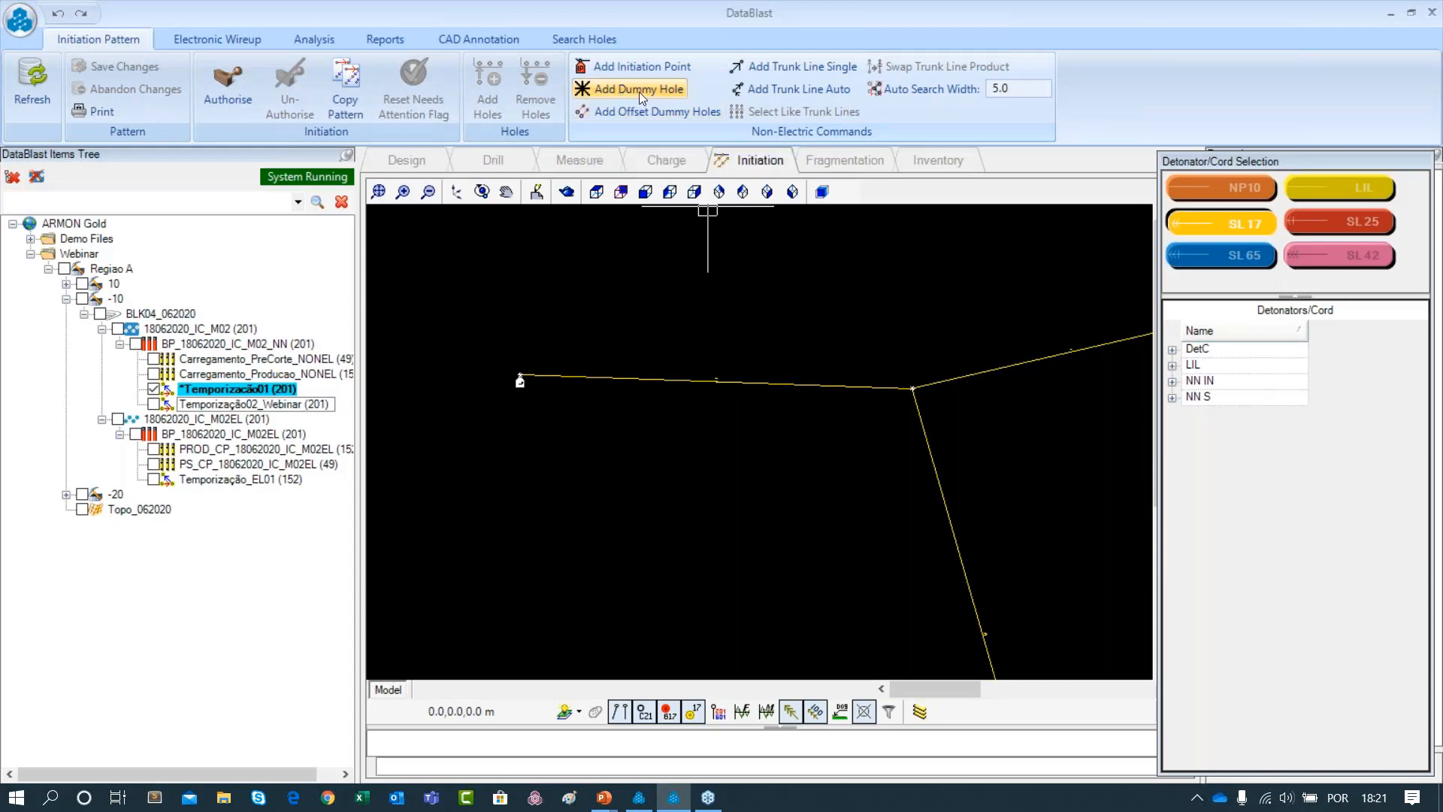
scroll(612, 368, up, 5)
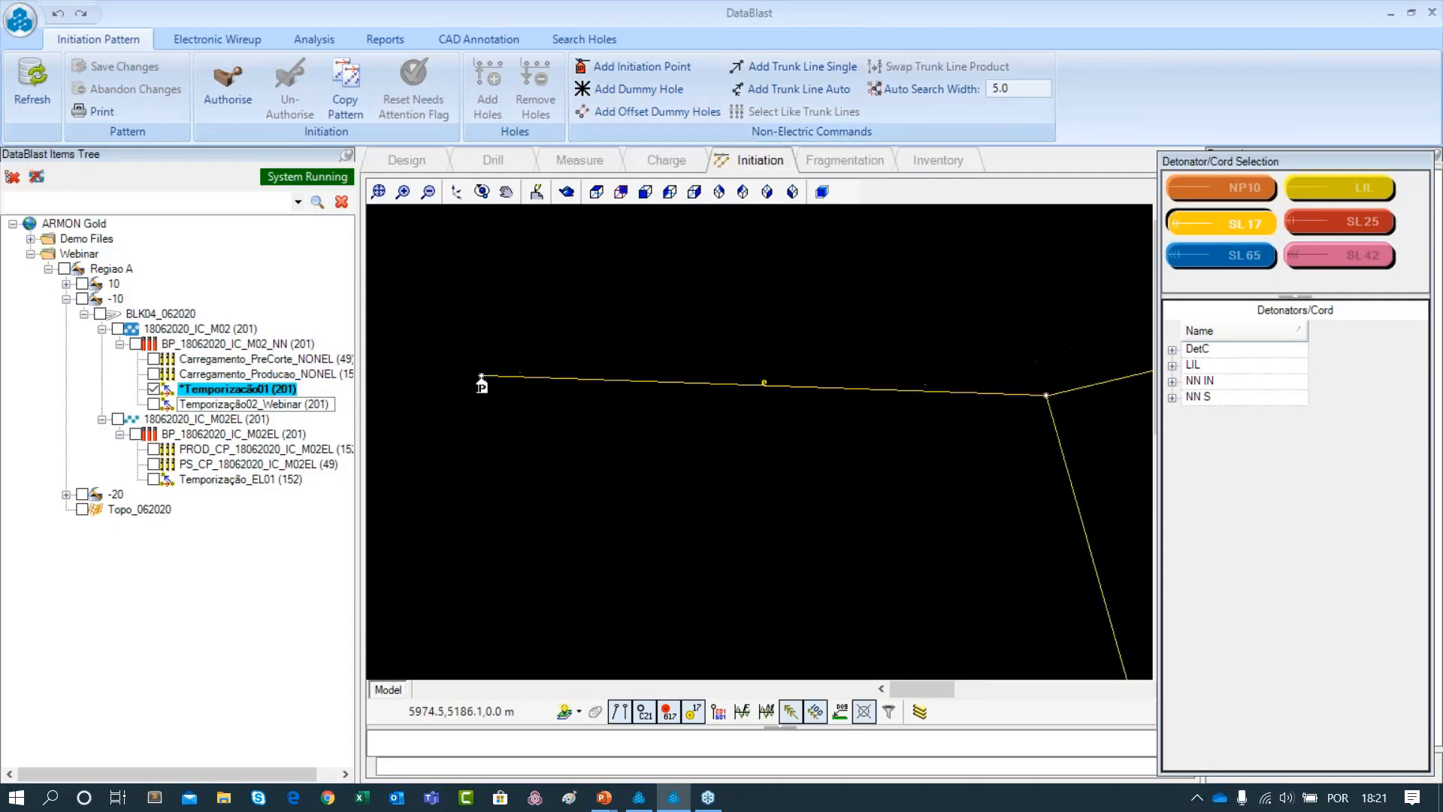
scroll(680, 358, down, 2)
scroll(793, 343, down, 1)
drag(819, 341, 602, 331)
drag(951, 359, 840, 357)
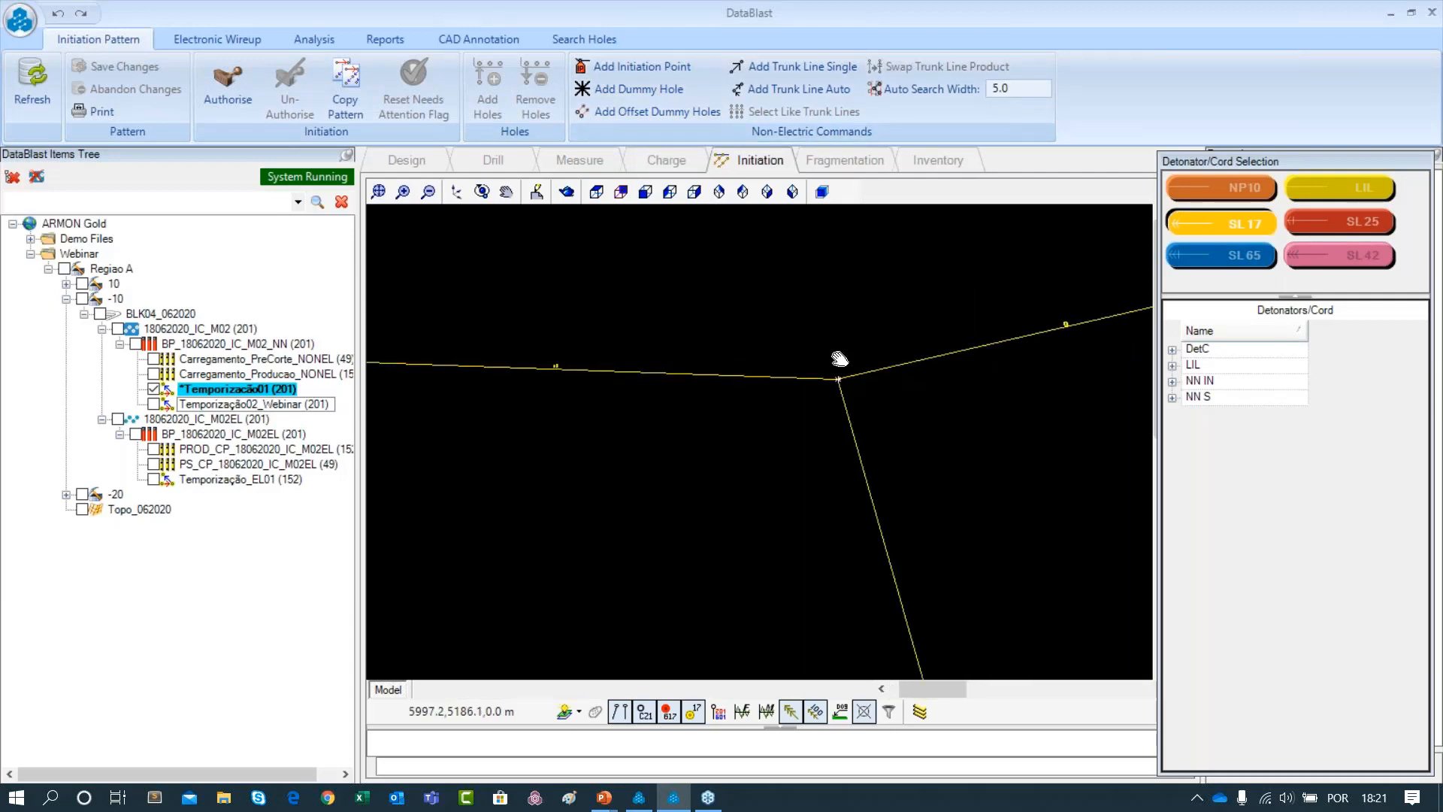
scroll(865, 387, up, 5)
scroll(819, 401, down, 5)
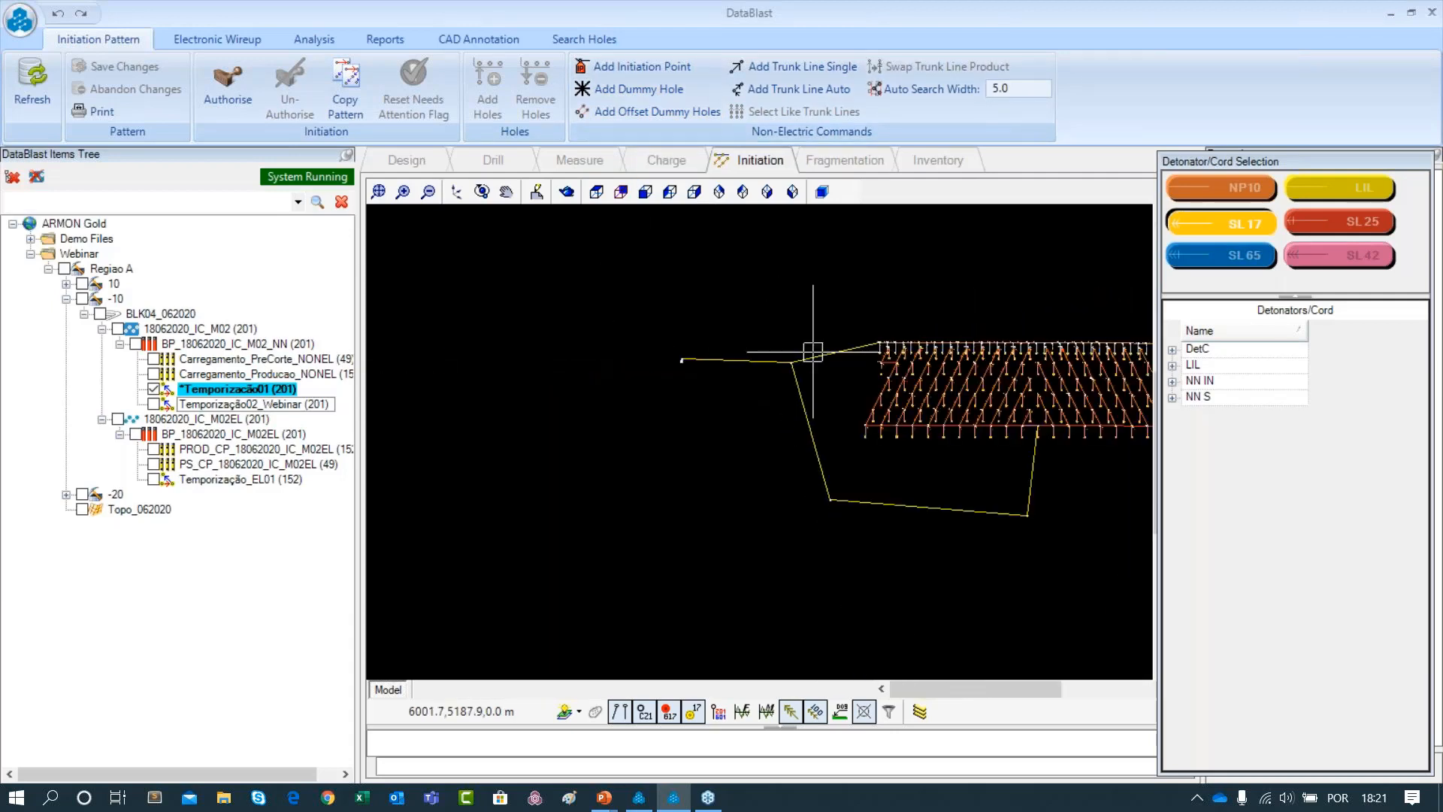
scroll(644, 348, up, 1)
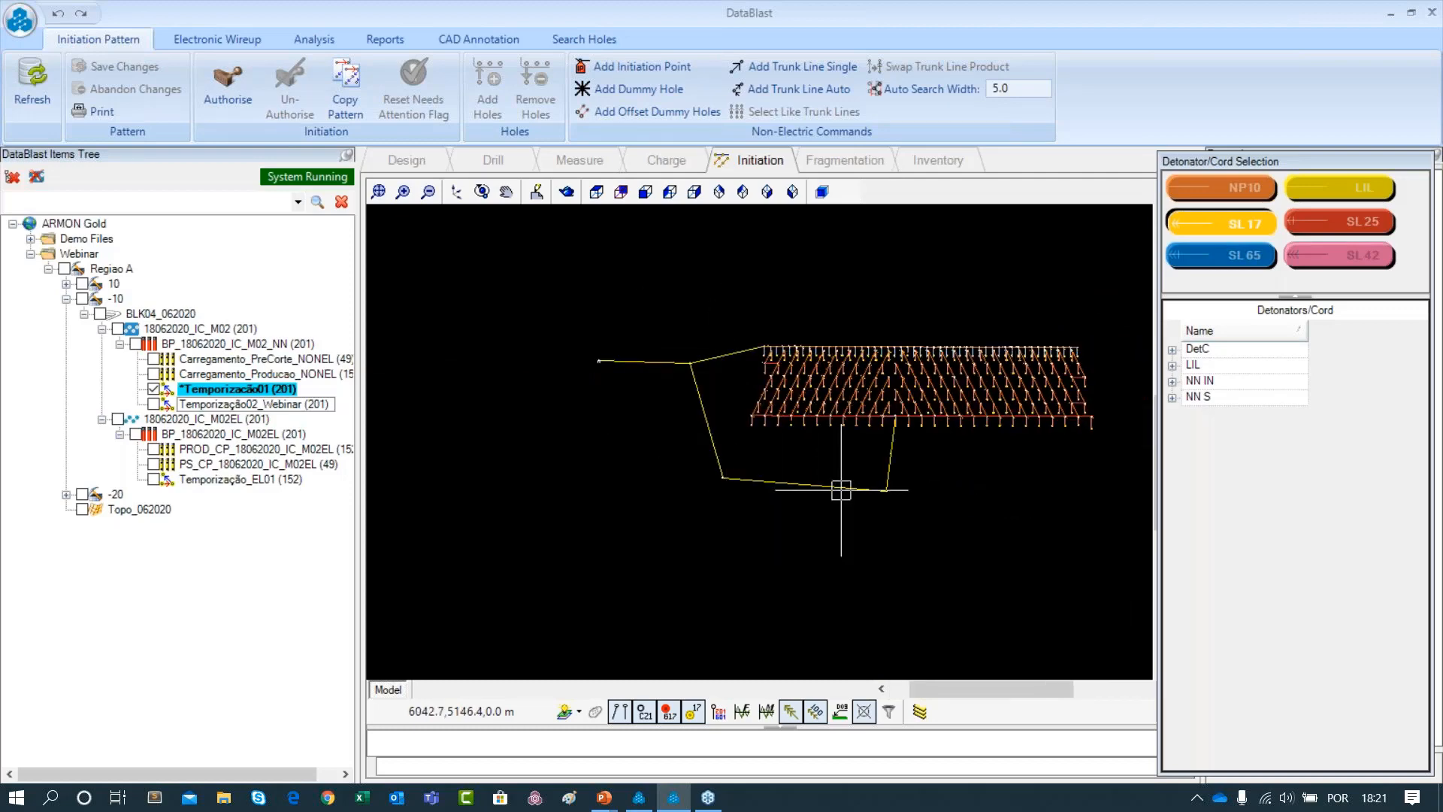
scroll(840, 490, up, 2)
scroll(733, 478, up, 2)
scroll(634, 377, down, 5)
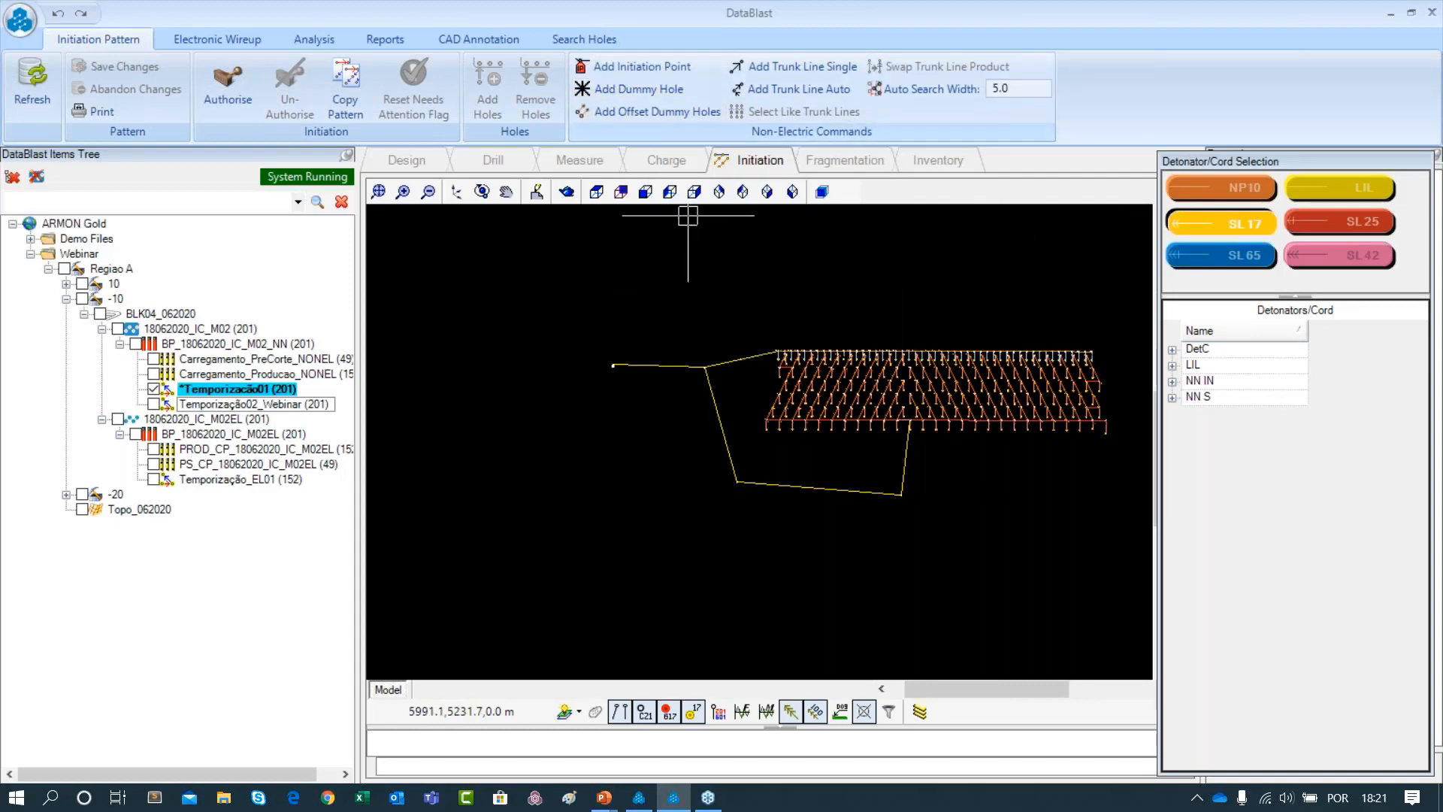
Select the SL 25 trunk line between holes 13 and 14 and examine the nearby surface delays and firing times
click(821, 192)
scroll(962, 406, up, 6)
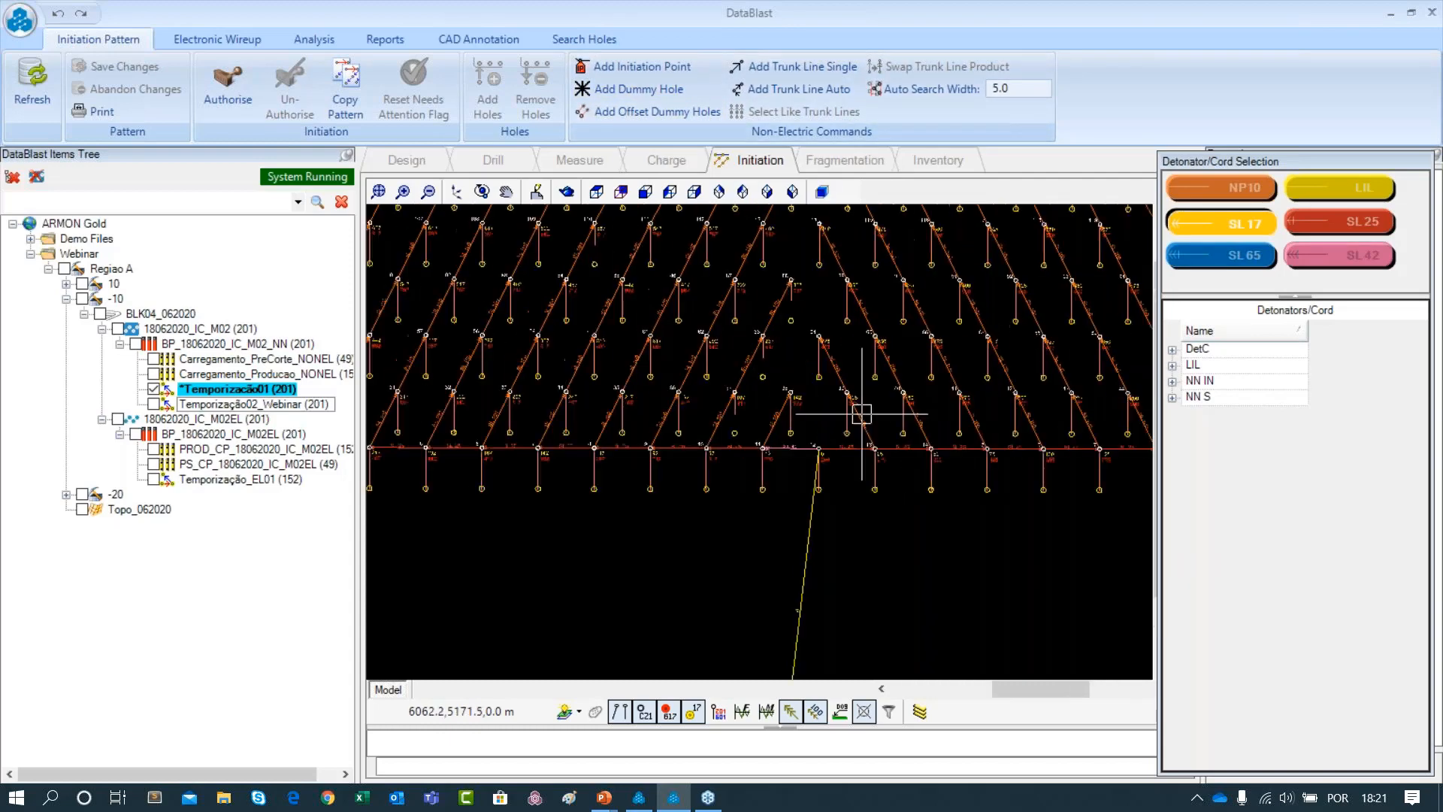
drag(839, 427, 703, 441)
scroll(889, 445, down, 2)
scroll(657, 476, up, 2)
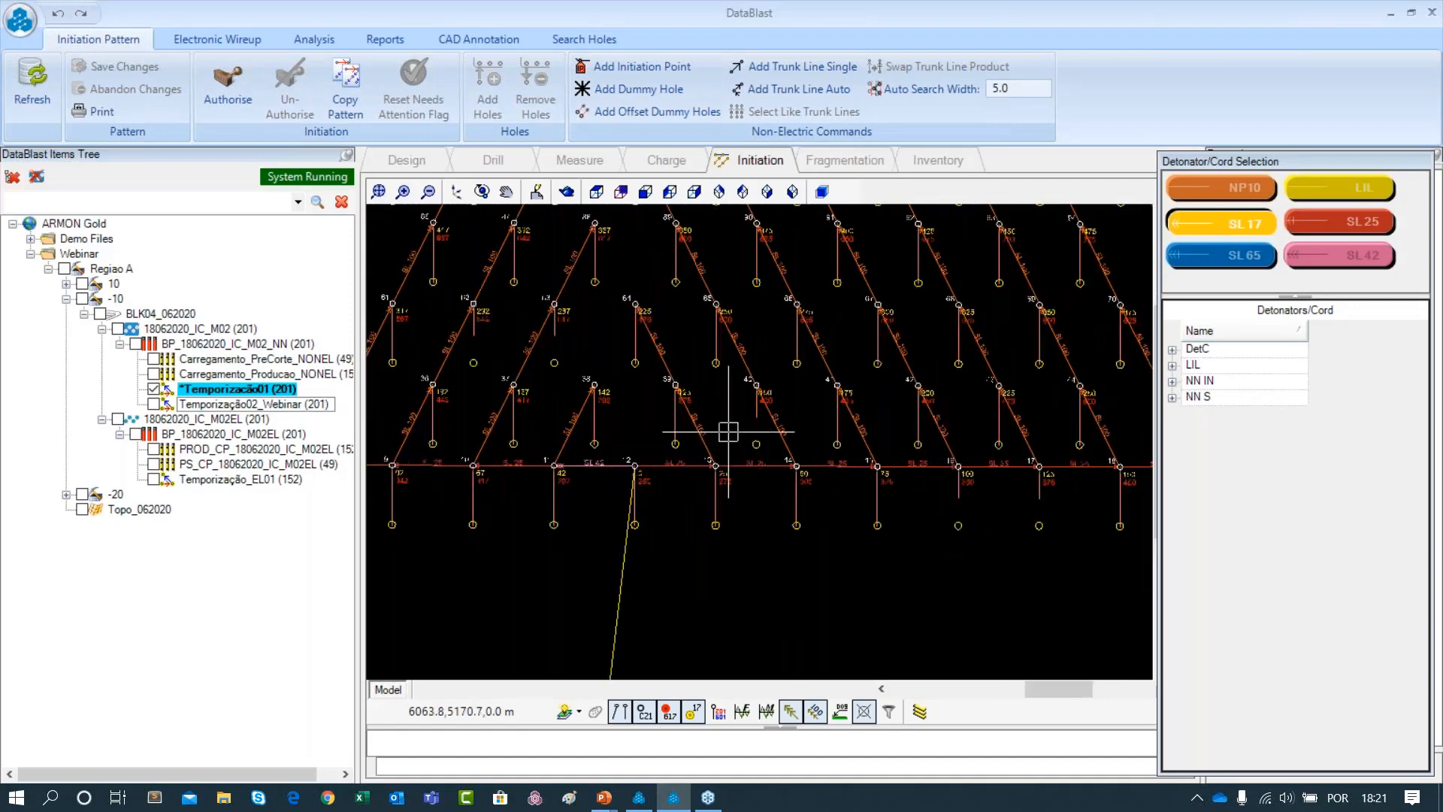
click(720, 471)
scroll(719, 485, up, 2)
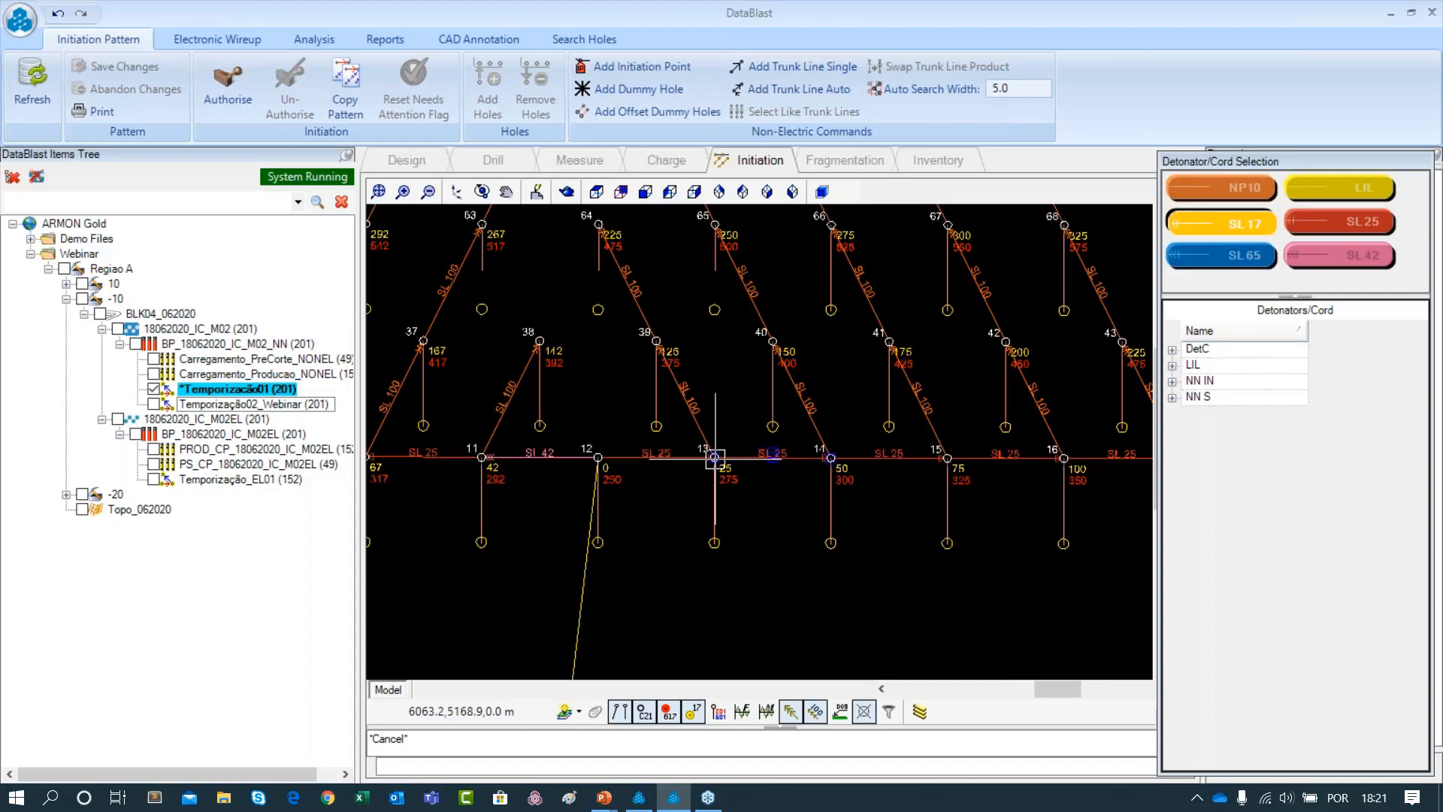
click(713, 456)
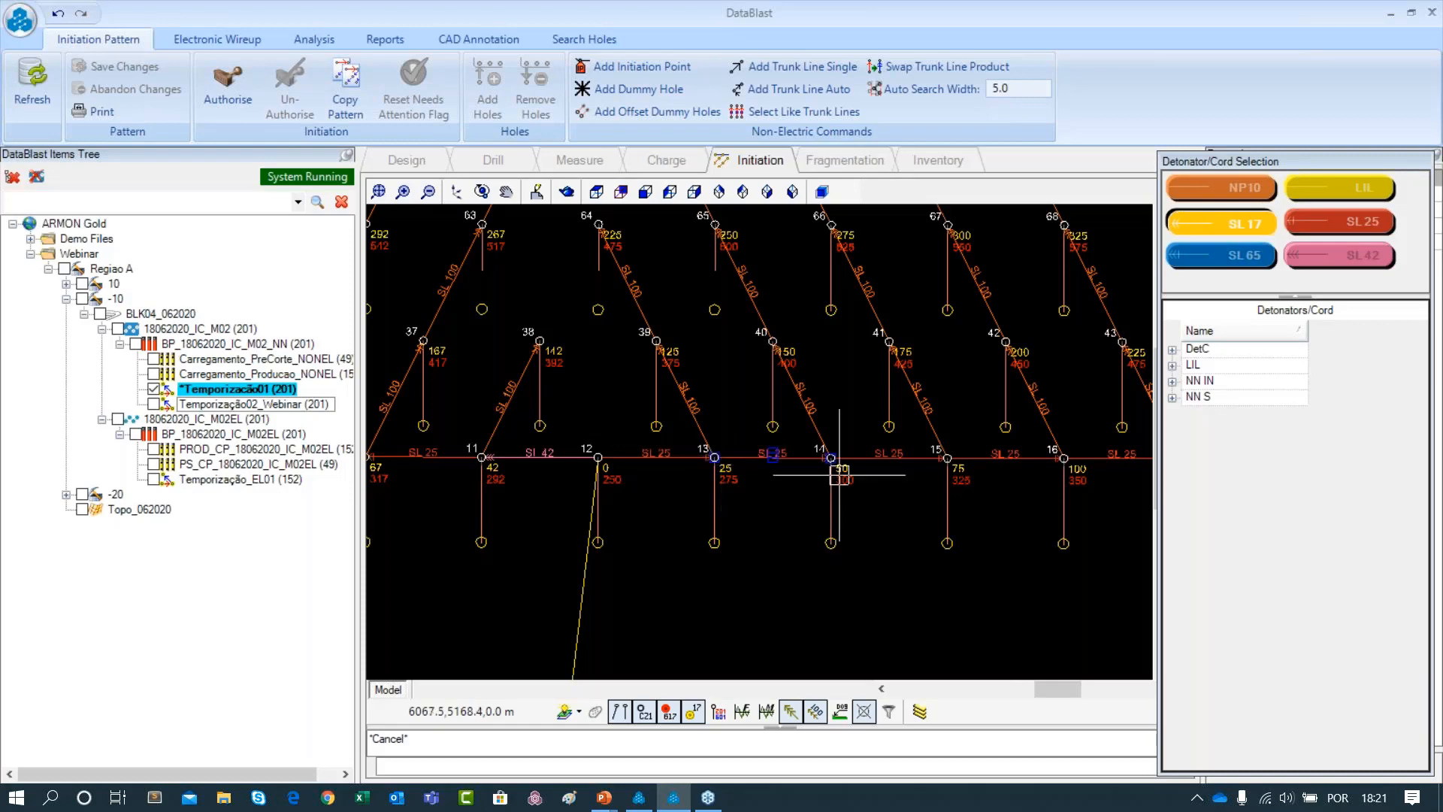
Clear the trunk line selection and examine the connections and firing times around hole 12, where the lead-in line joins the row
scroll(983, 478, down, 2)
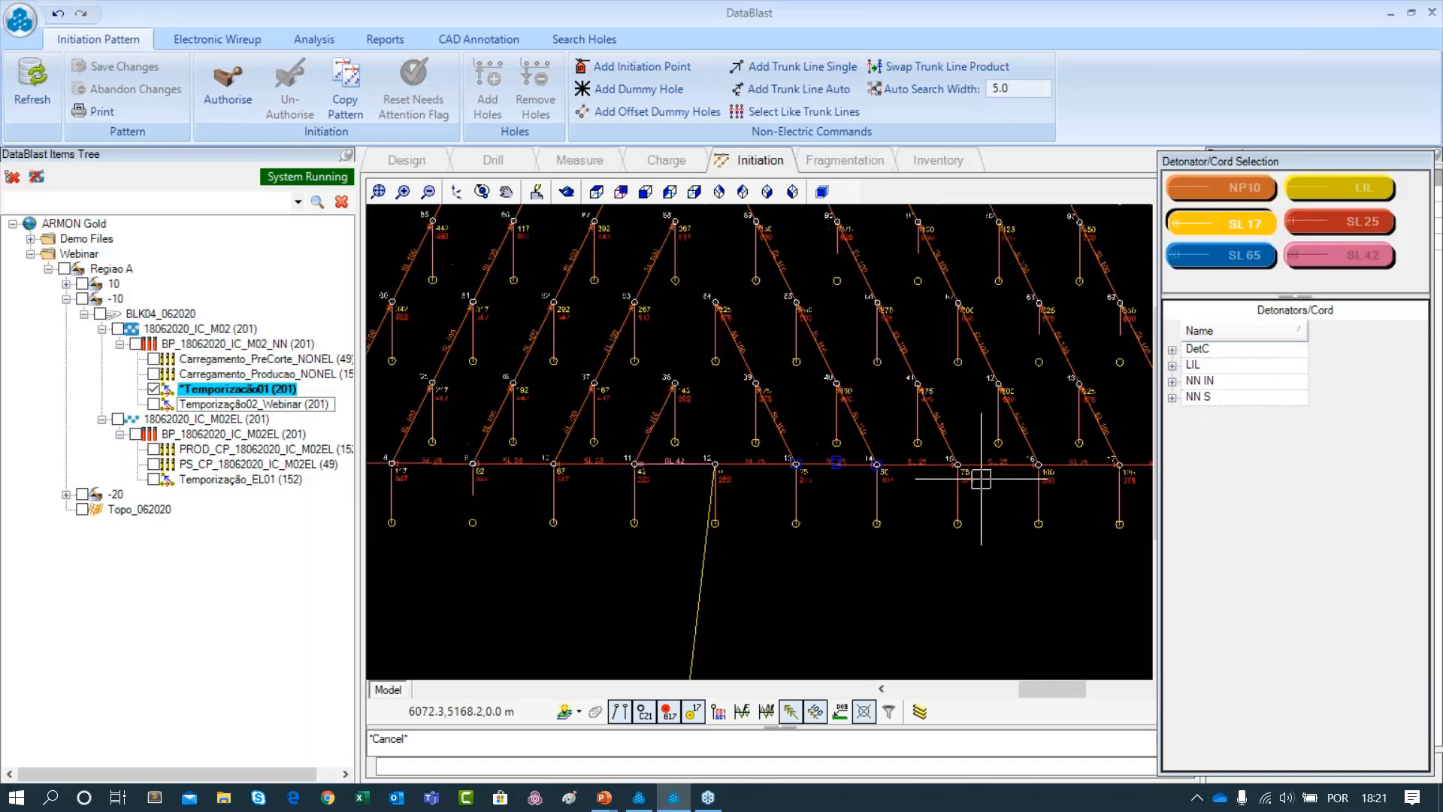
scroll(954, 475, down, 2)
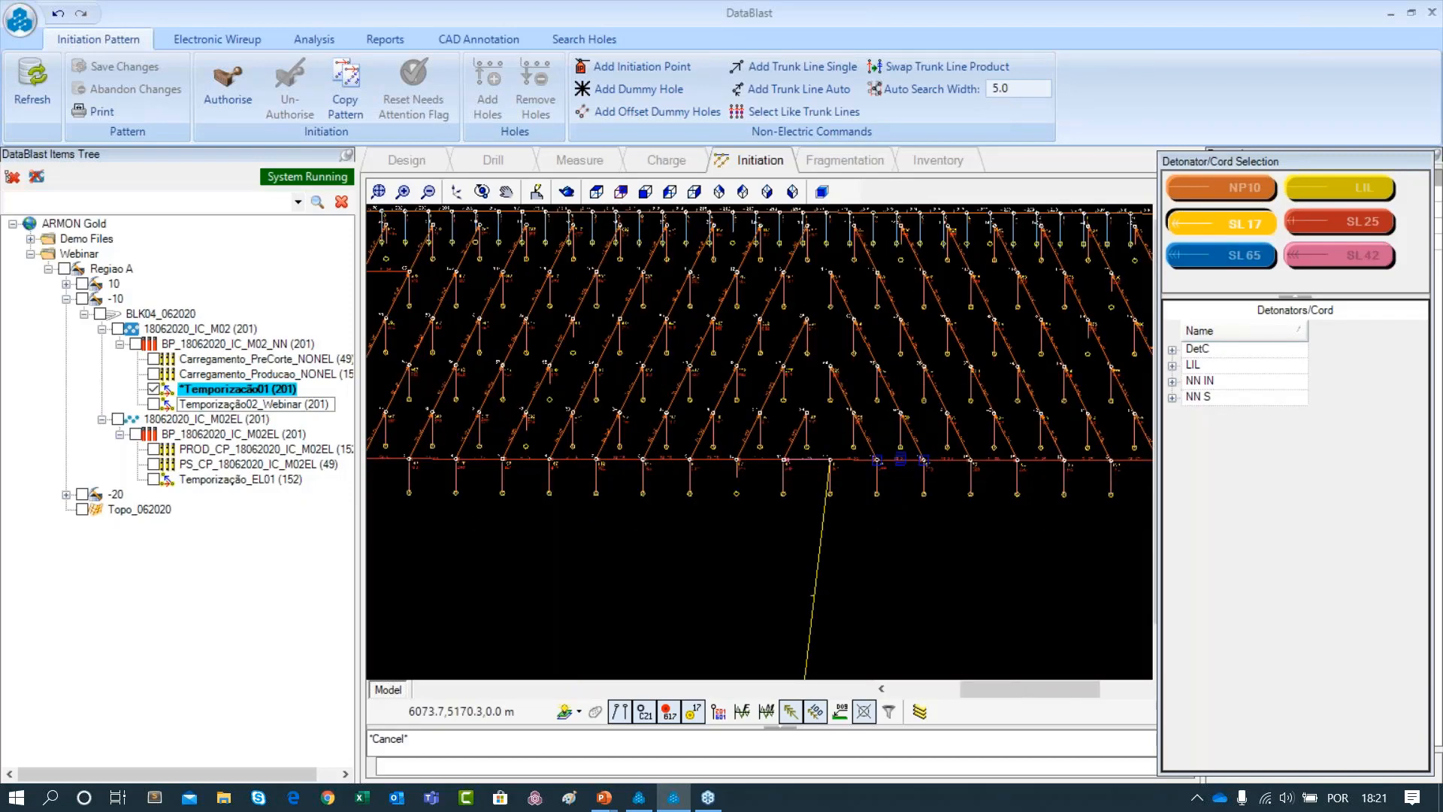
scroll(985, 499, down, 4)
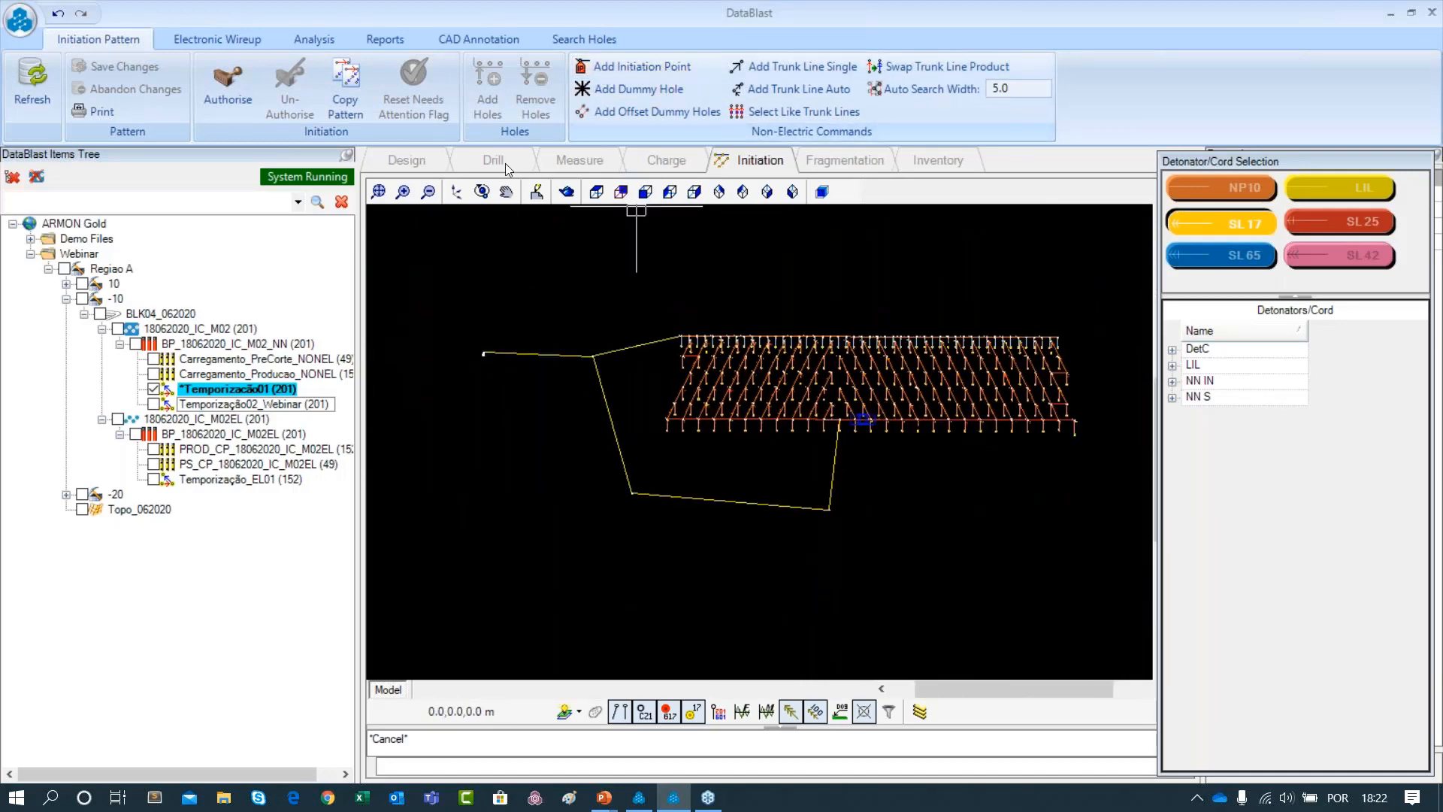
scroll(425, 414, up, 3)
scroll(630, 347, down, 3)
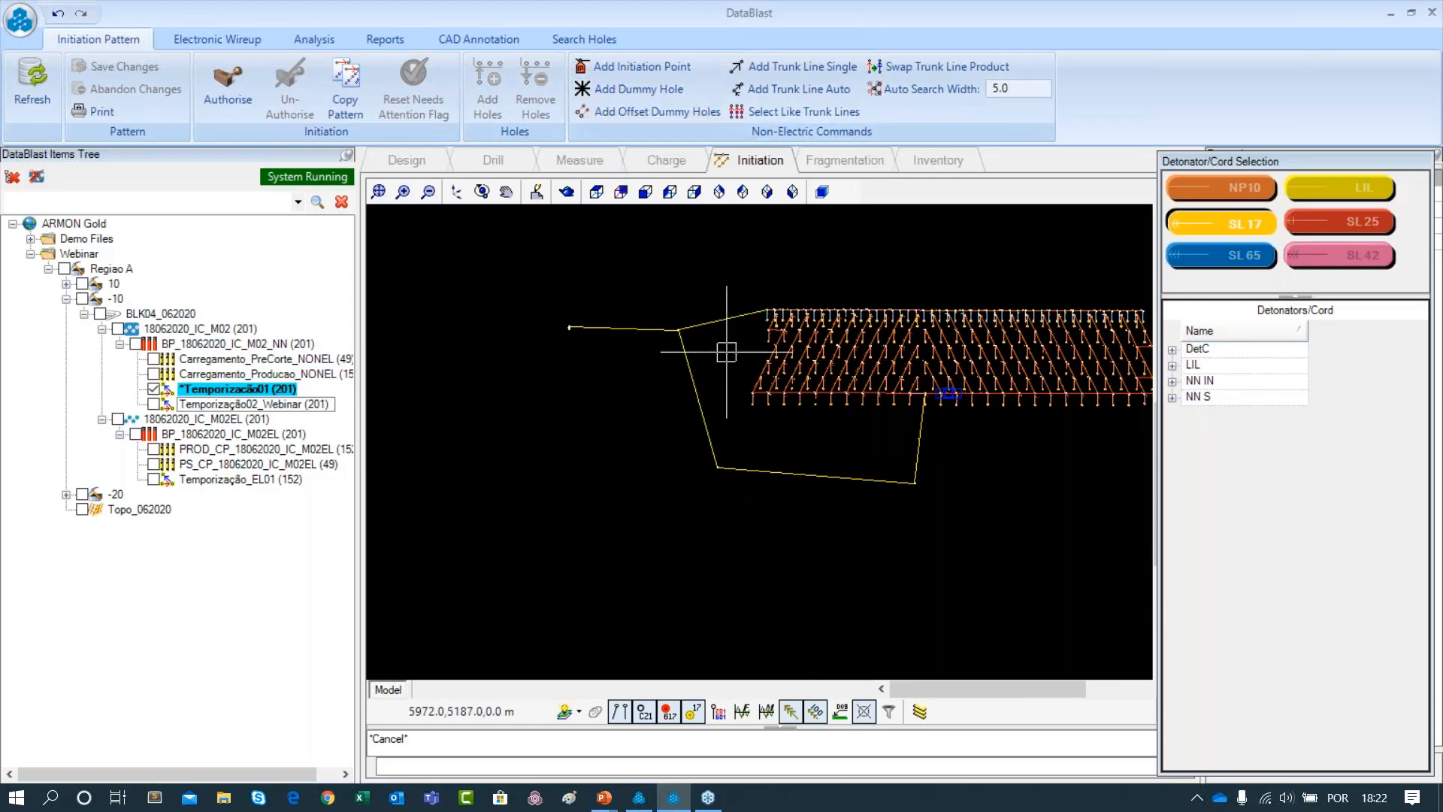
scroll(883, 421, down, 2)
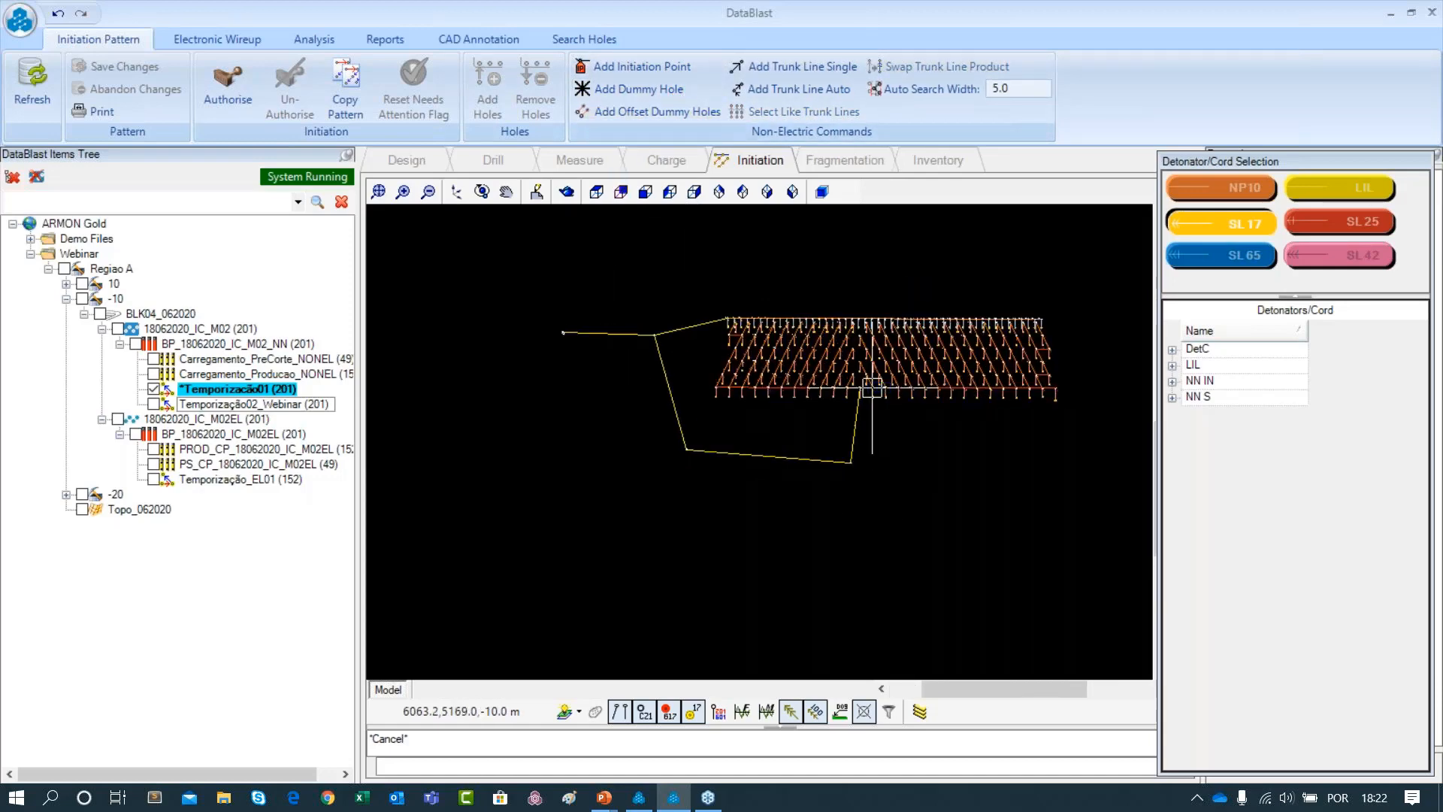
scroll(872, 389, up, 5)
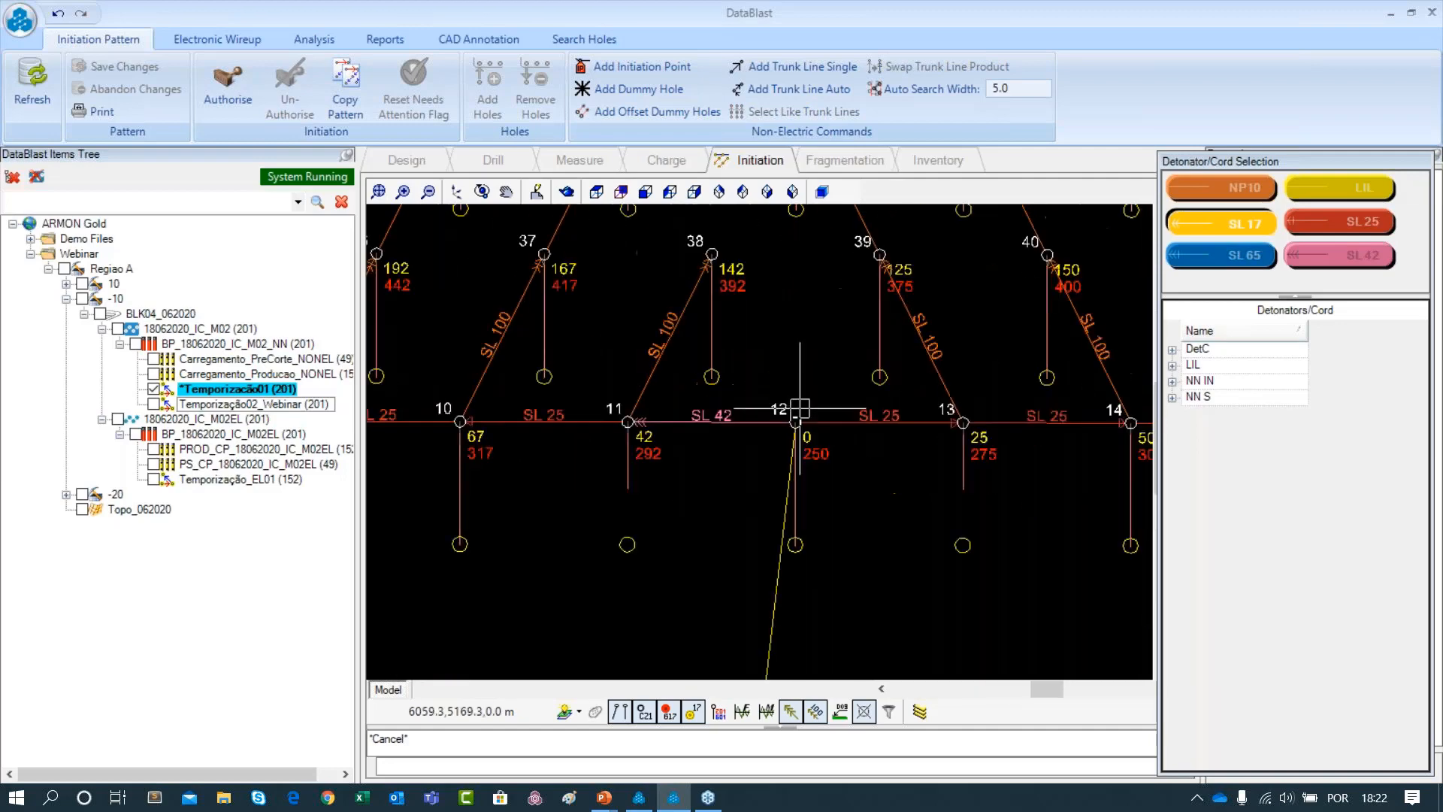
Examine the surface delays and cumulative firing times of holes 12 to 14 in the front row of Temporização01
scroll(799, 408, down, 3)
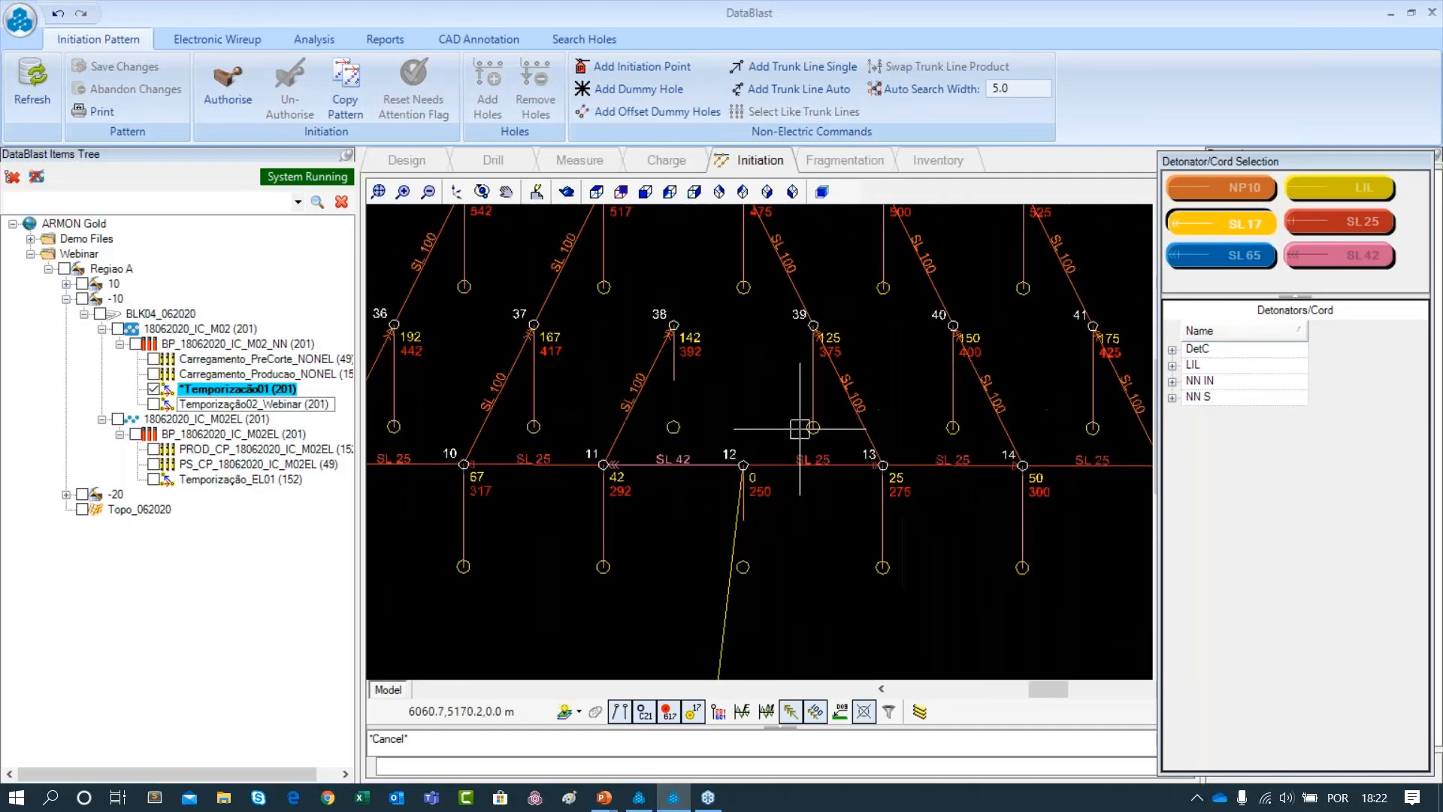
scroll(800, 429, up, 1)
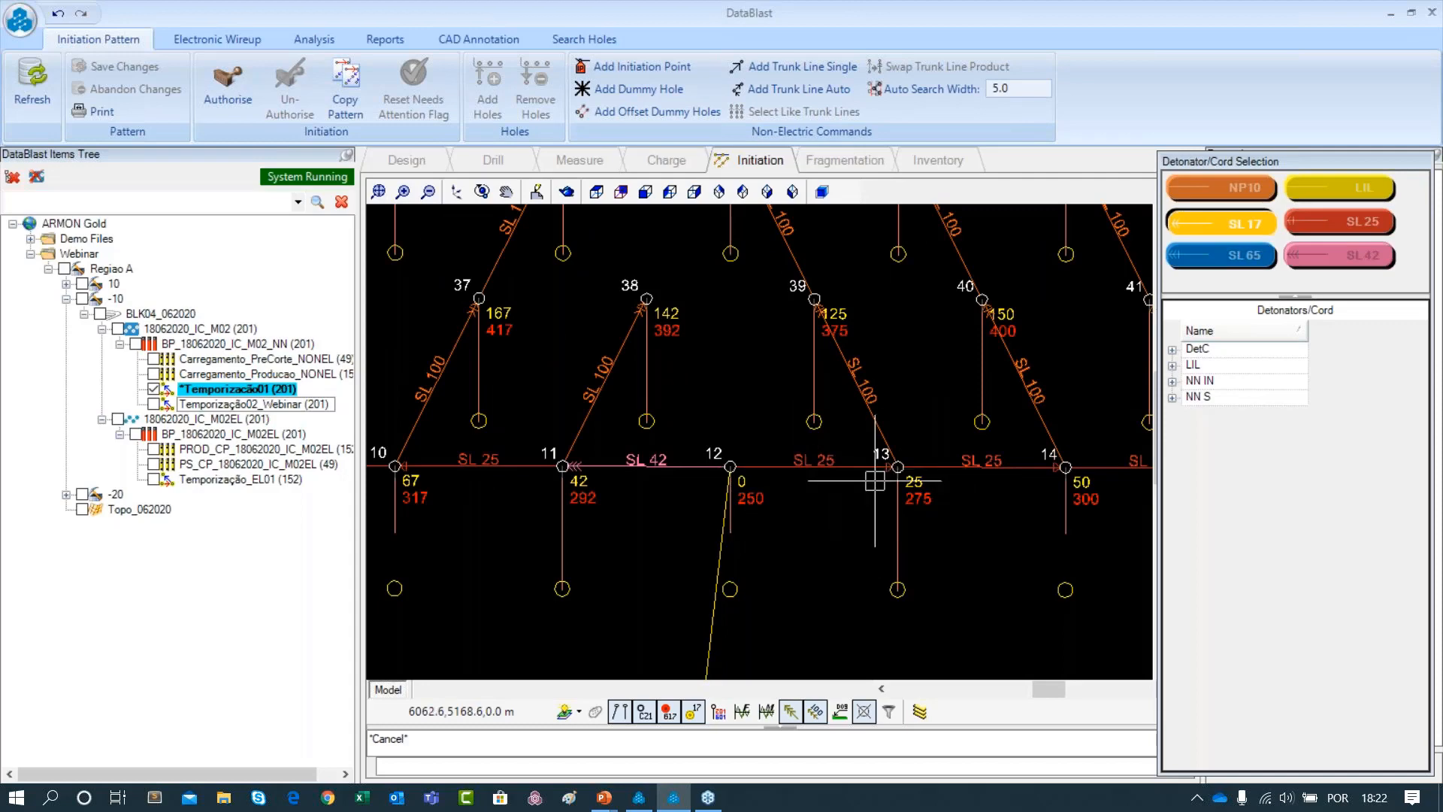
scroll(904, 466, down, 1)
scroll(889, 464, up, 2)
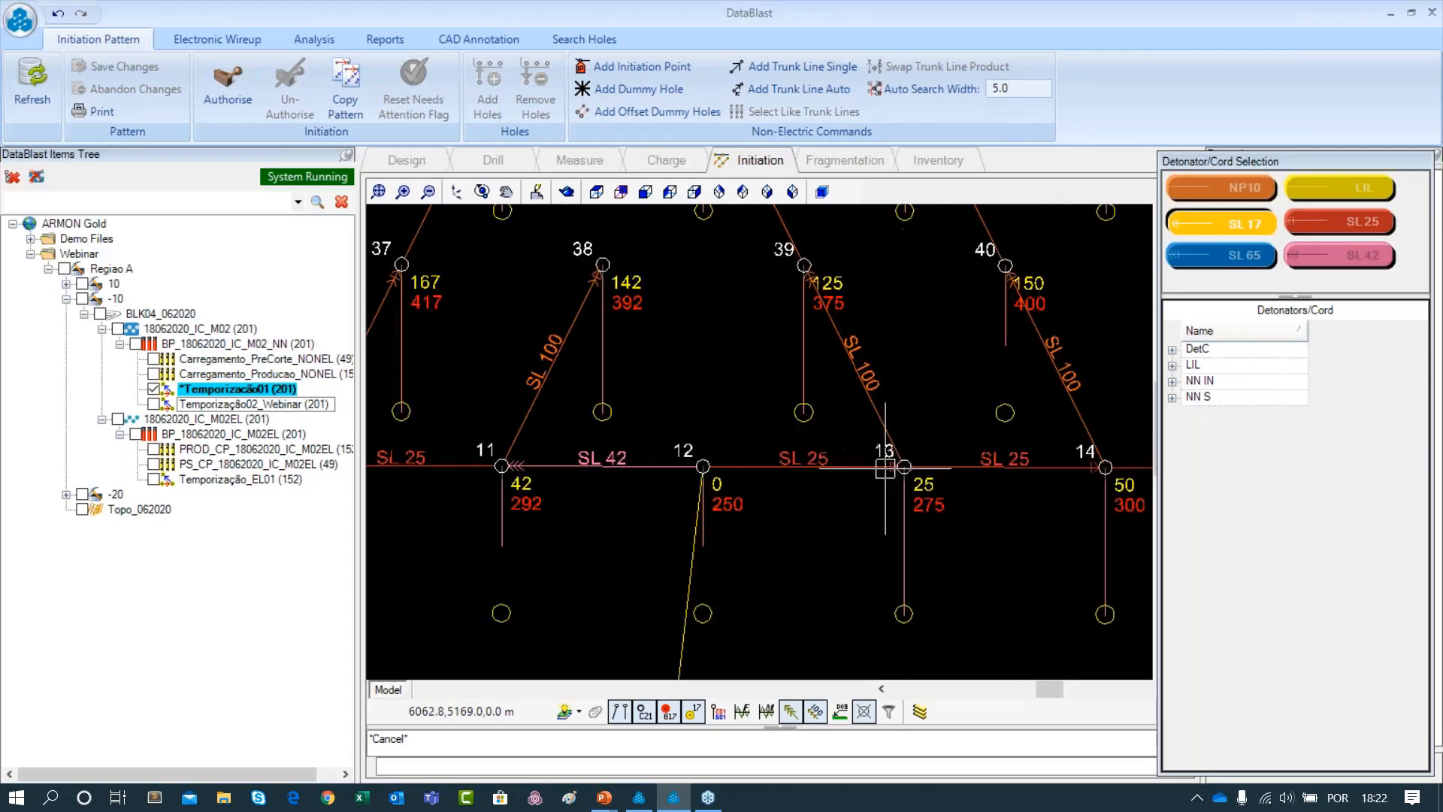
scroll(837, 459, down, 1)
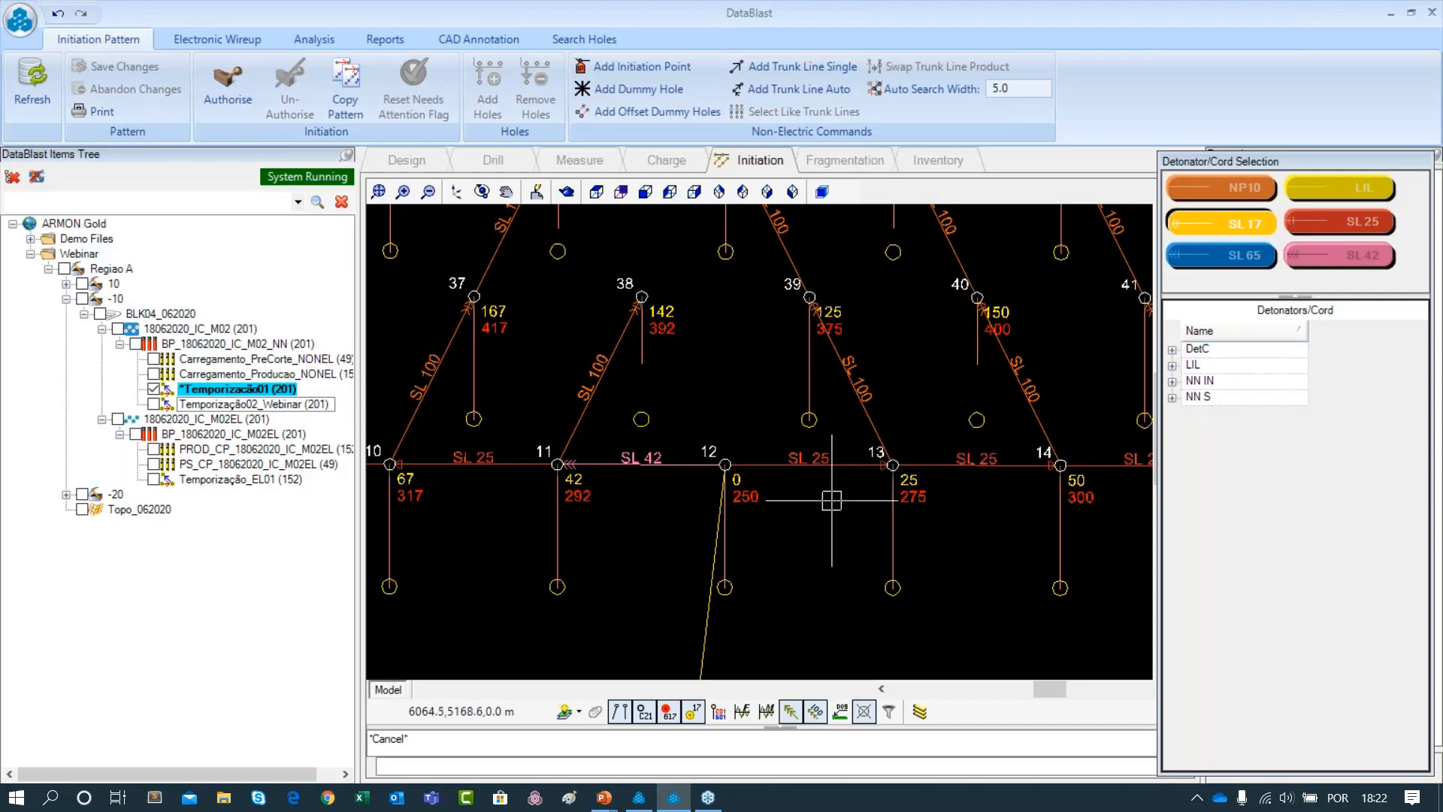
drag(790, 480, 848, 489)
scroll(909, 432, down, 2)
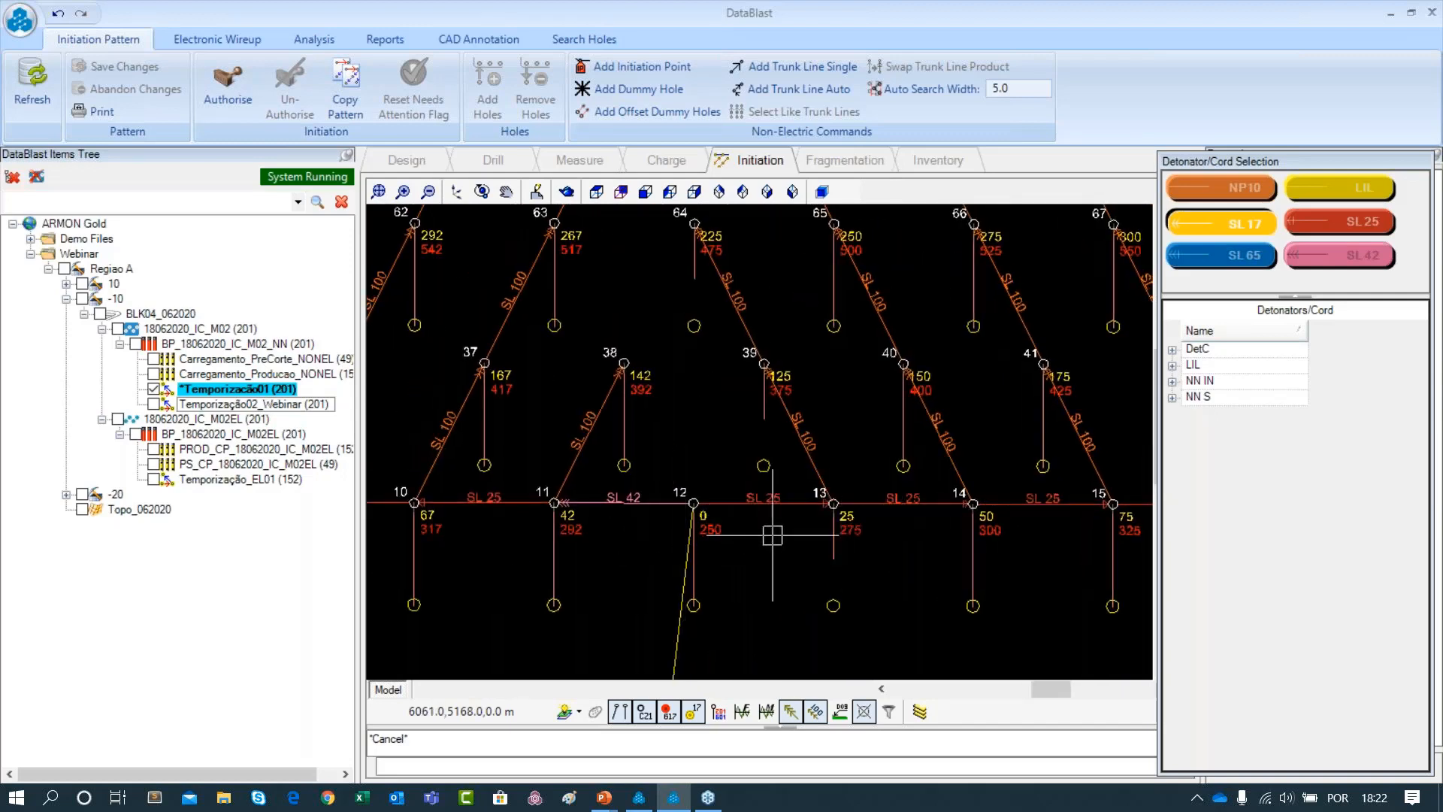
scroll(848, 528, down, 1)
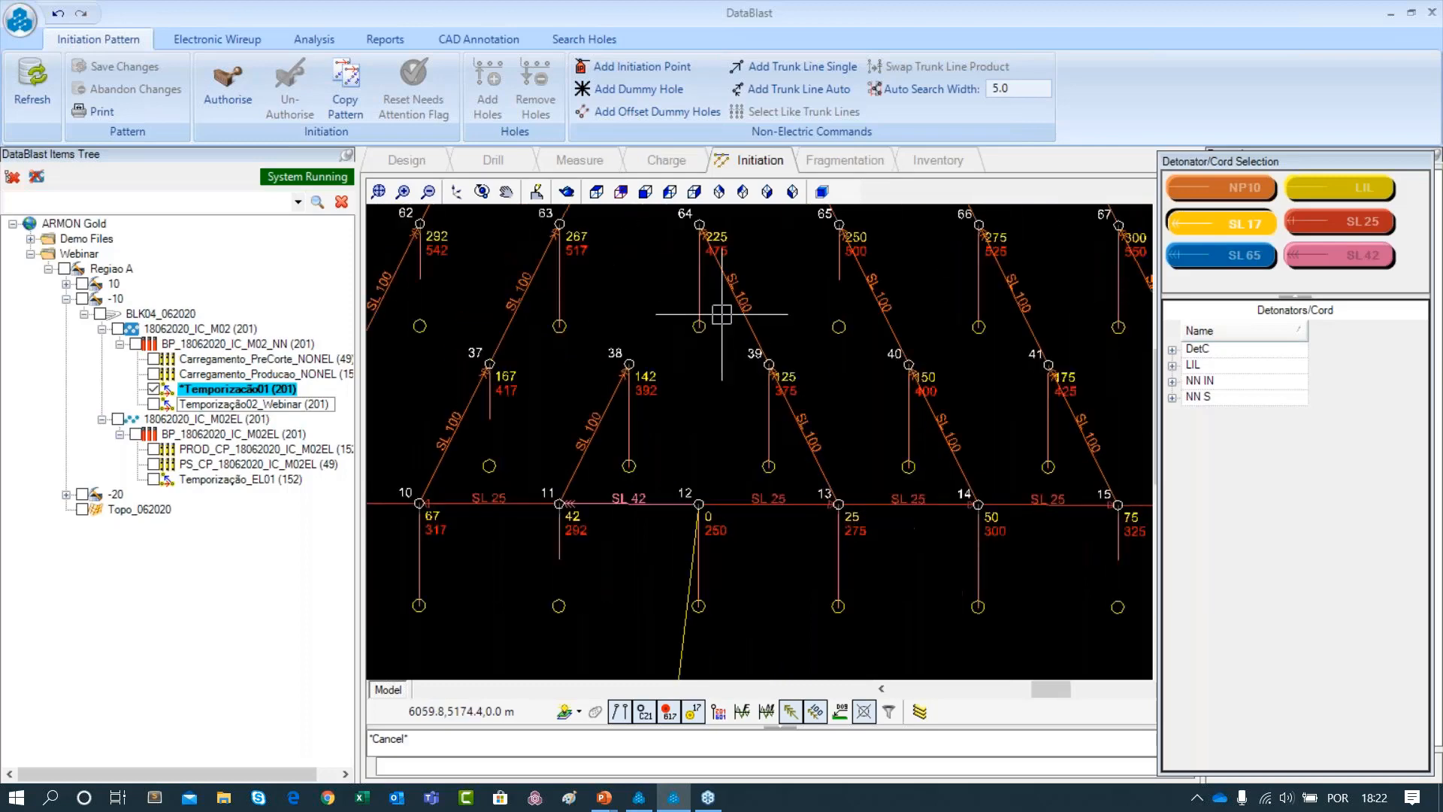
scroll(973, 419, up, 1)
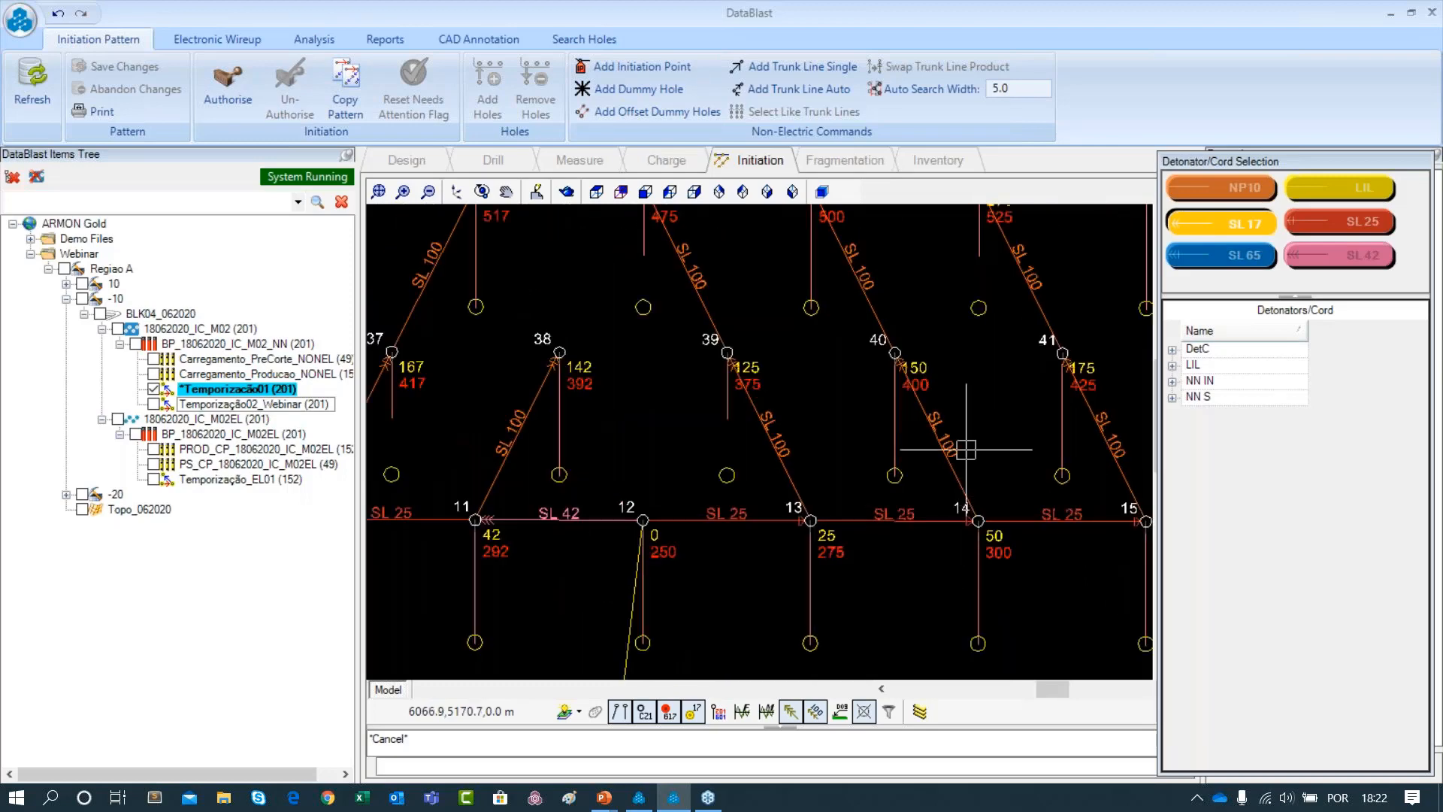
Compare the SL 42 and SL 25 connections on either side of hole 12 and the firing times of the neighbouring holes
scroll(953, 448, down, 1)
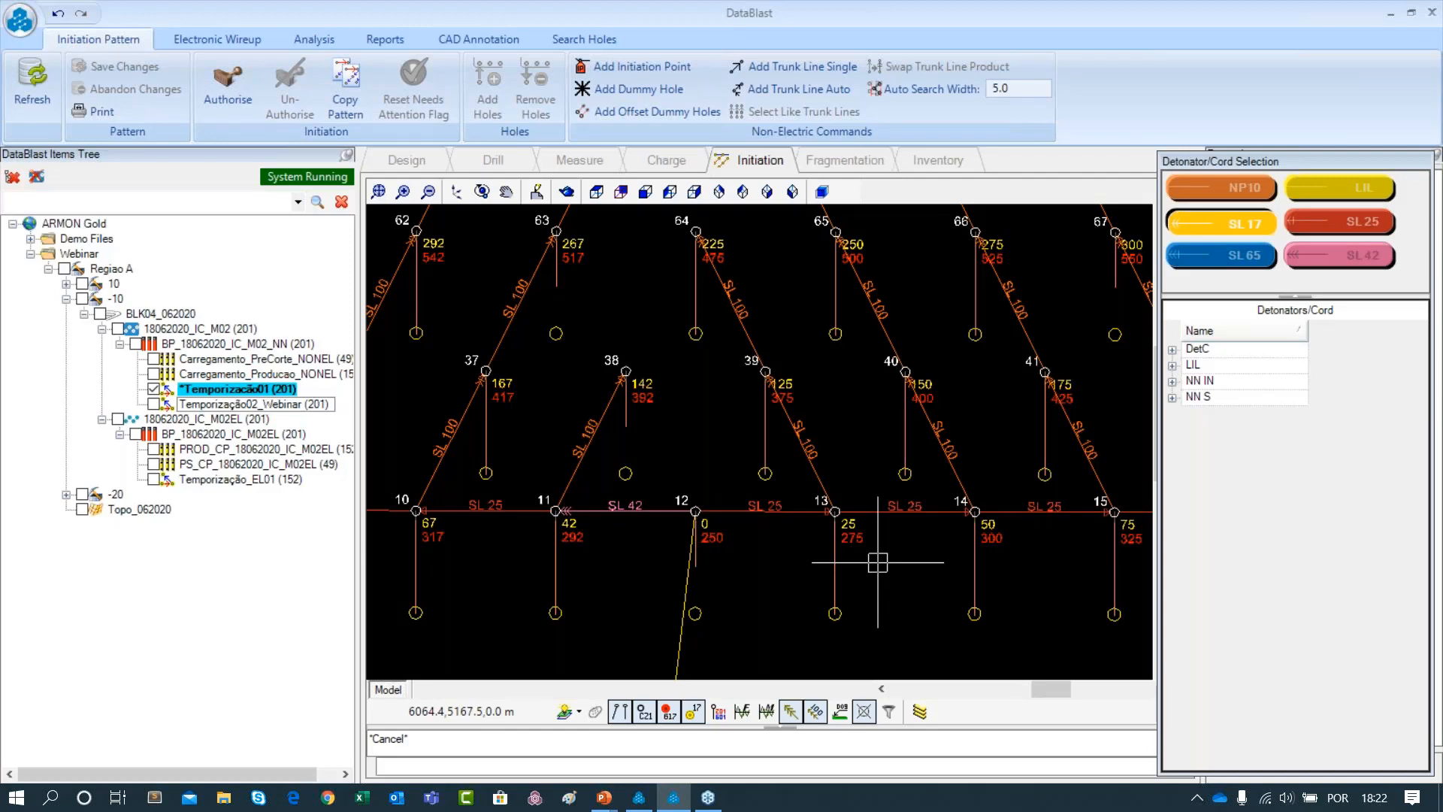
scroll(877, 562, up, 1)
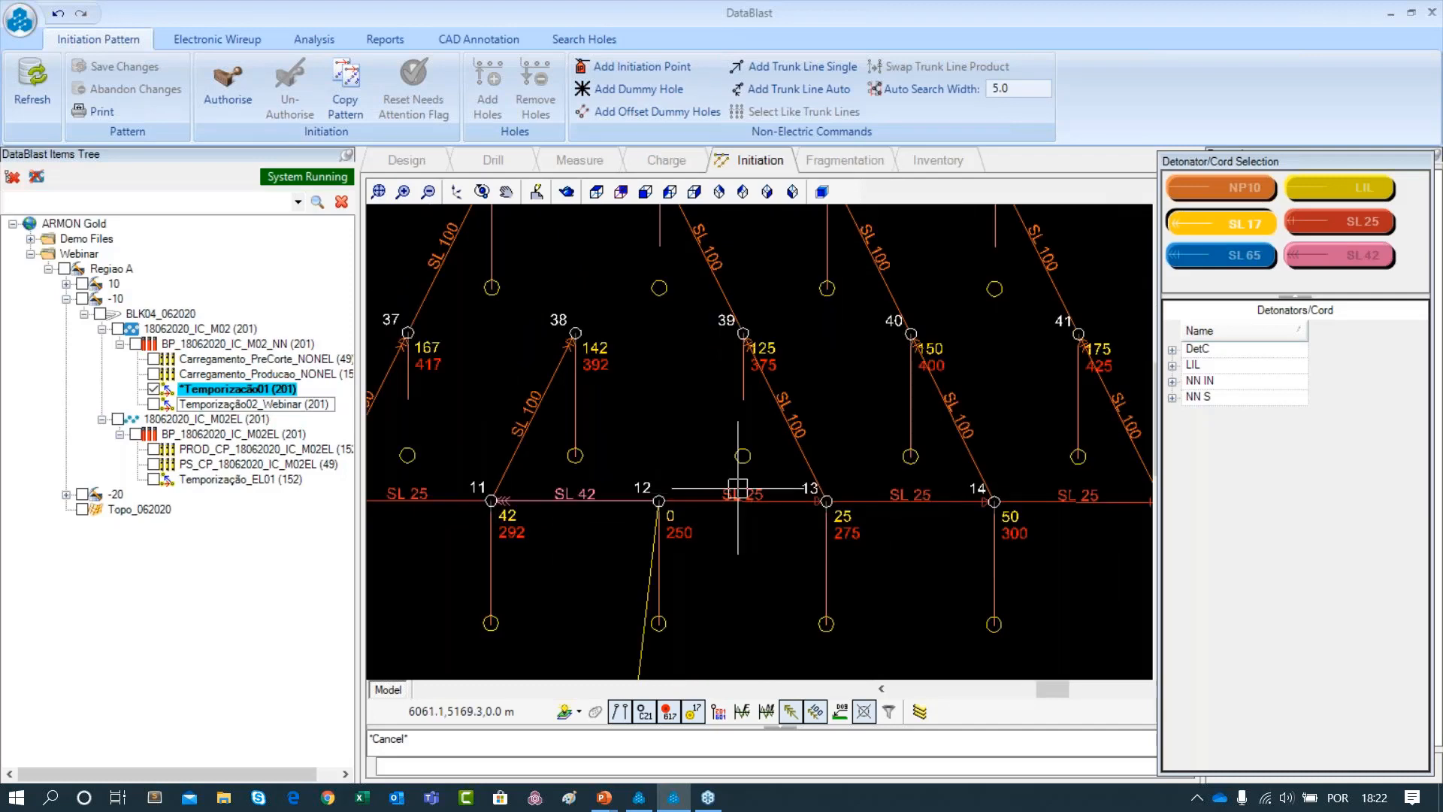
drag(729, 528, 798, 531)
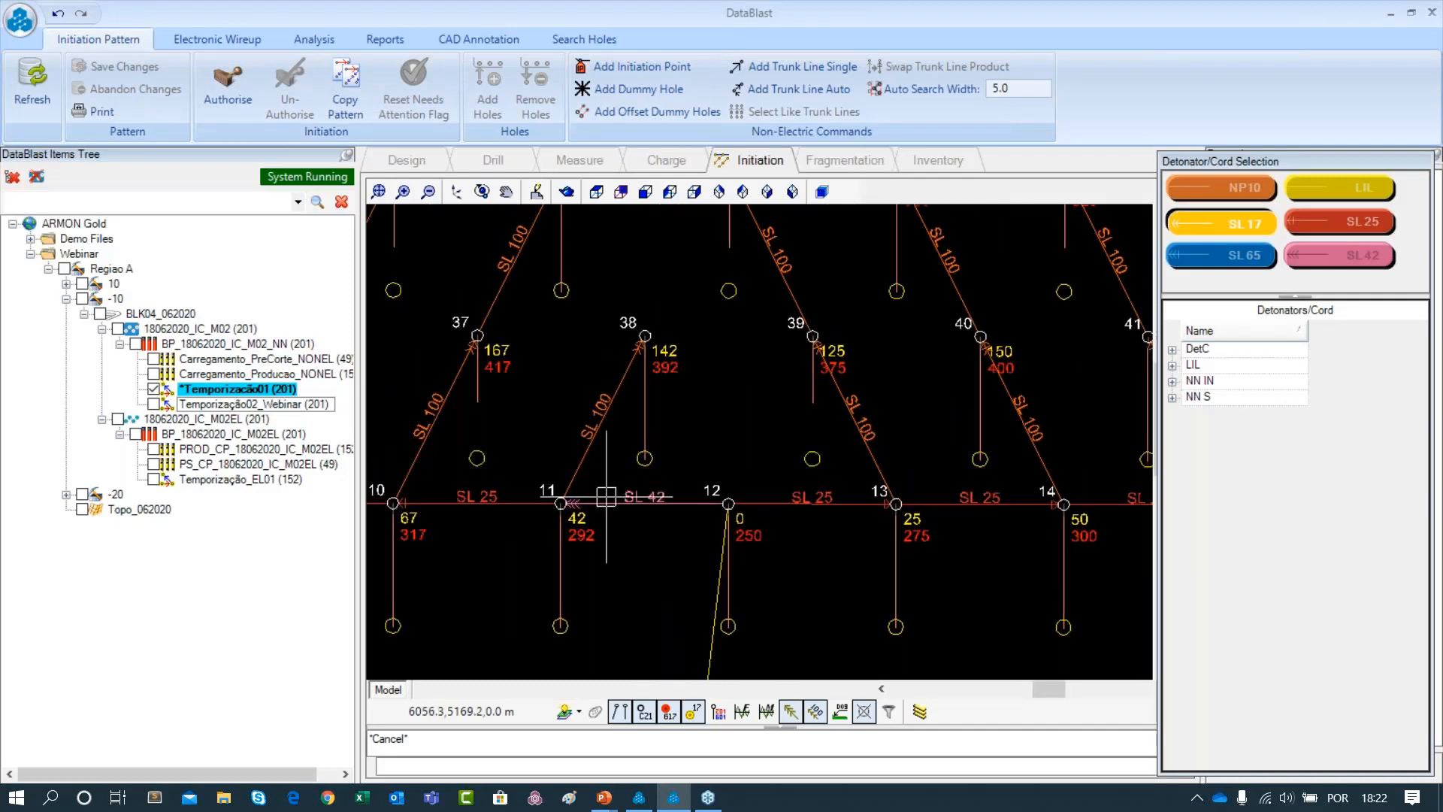
scroll(827, 505, down, 1)
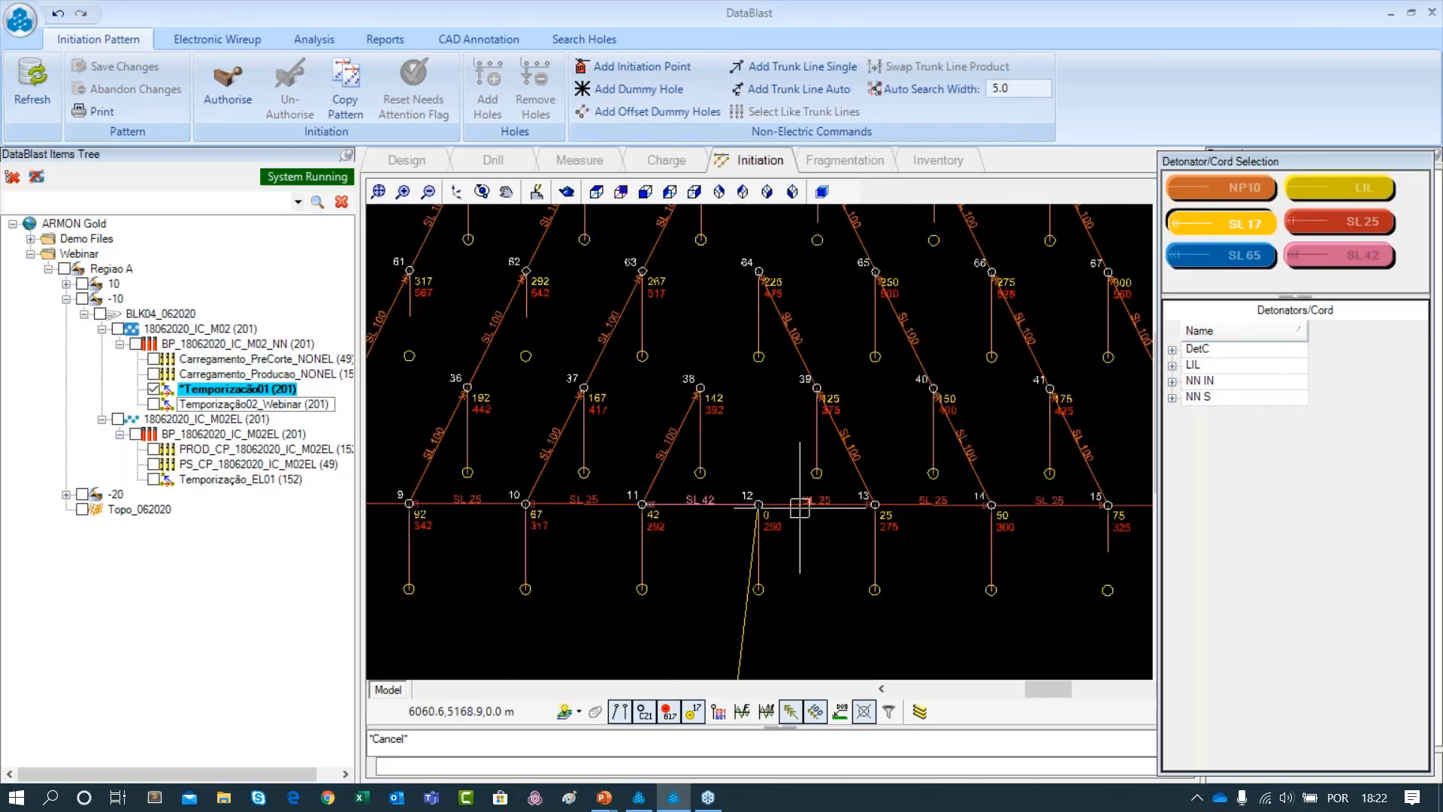
scroll(799, 505, up, 1)
scroll(725, 517, down, 1)
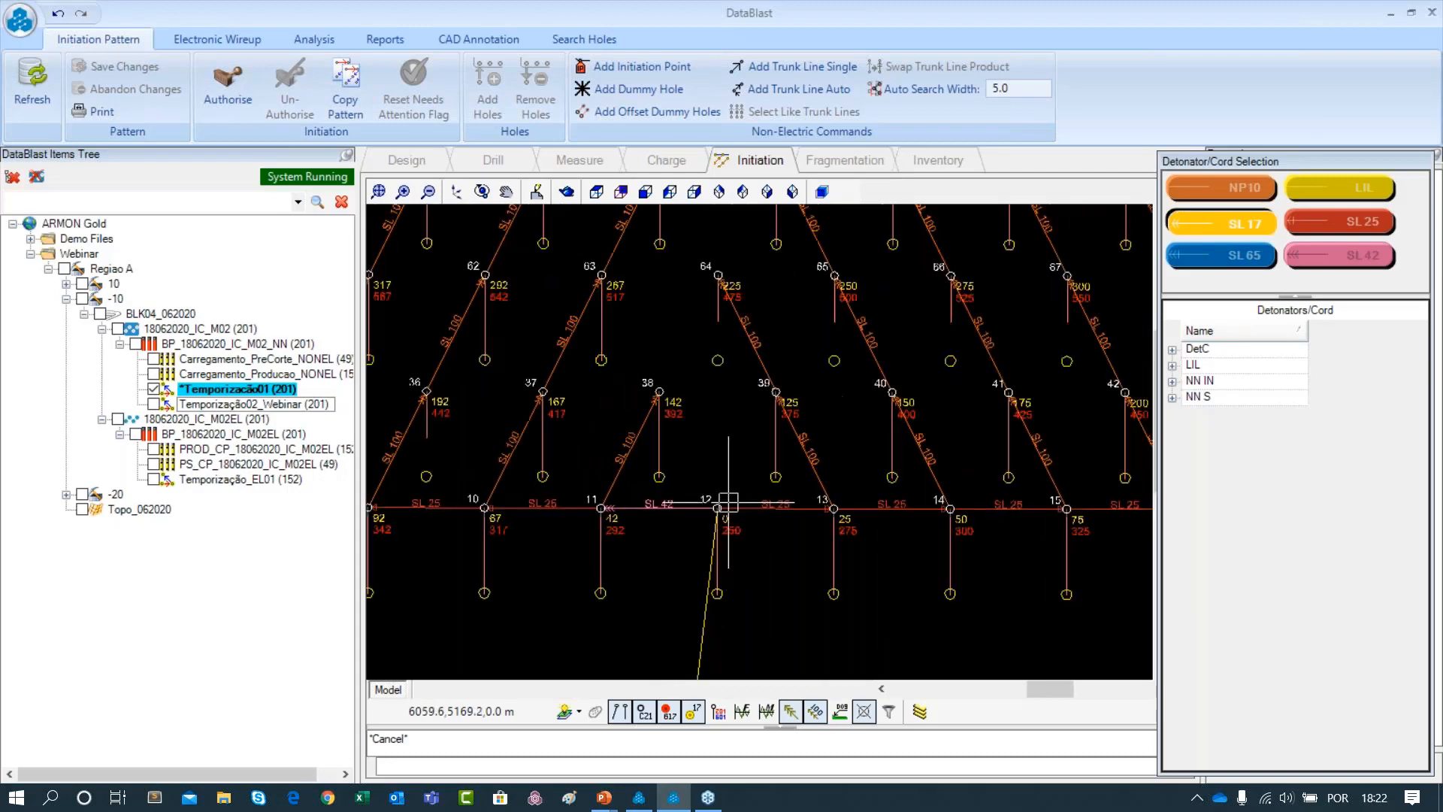
scroll(723, 518, up, 1)
scroll(720, 519, up, 1)
scroll(721, 519, up, 1)
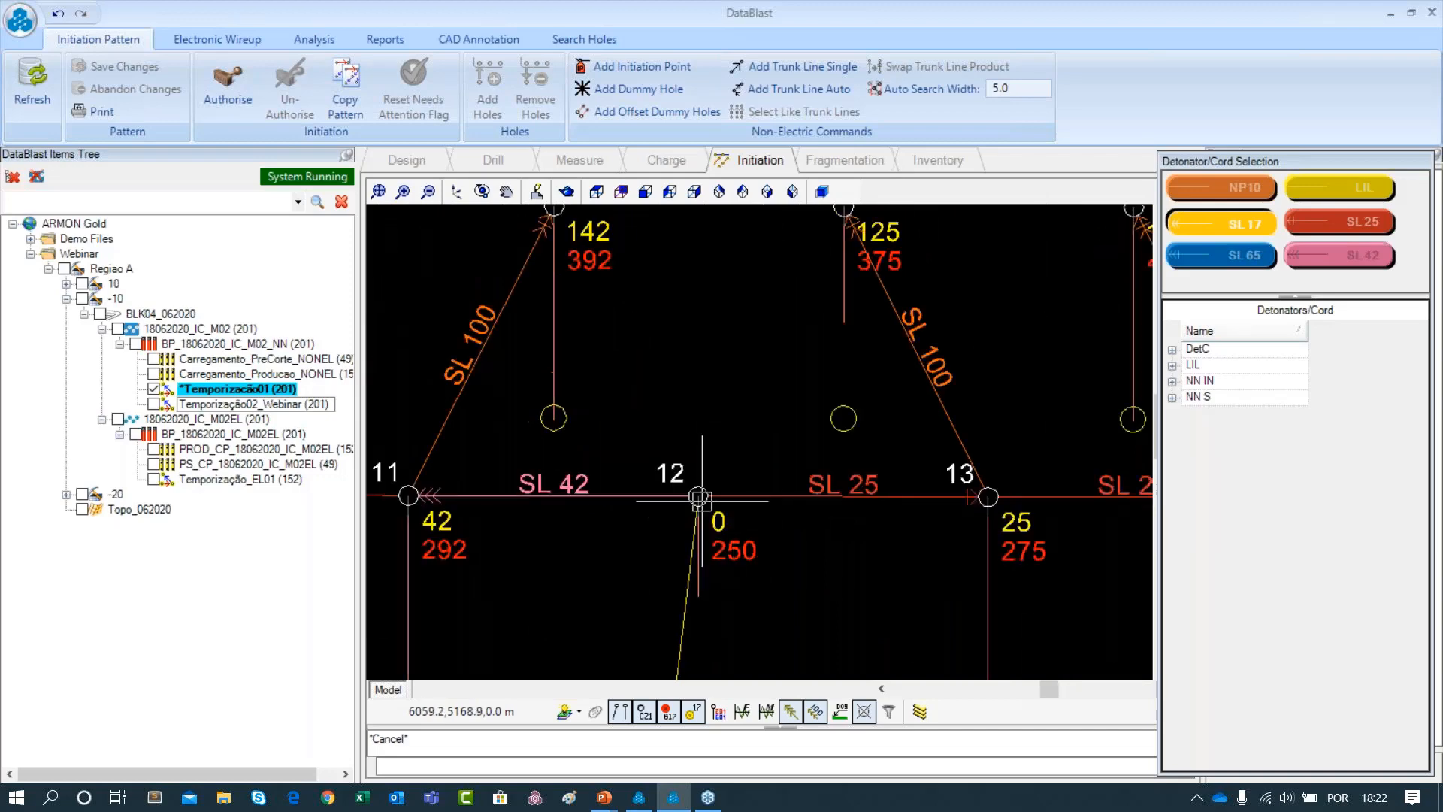
scroll(720, 515, down, 2)
scroll(717, 509, up, 1)
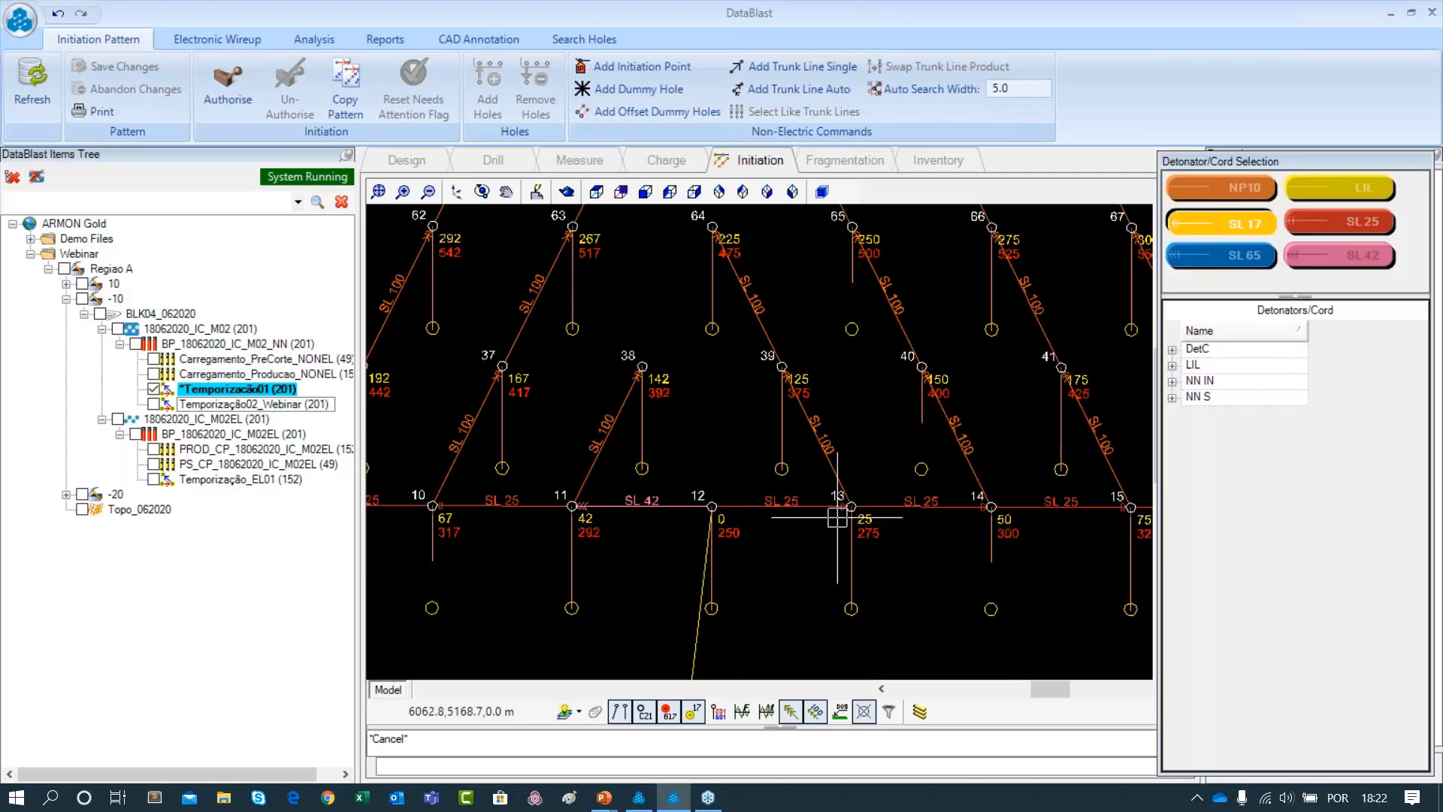
Highlight the trunk lines between holes 11–12, 13–14 and 10–37 to inspect their surface delays, and clear the selection
scroll(660, 490, up, 3)
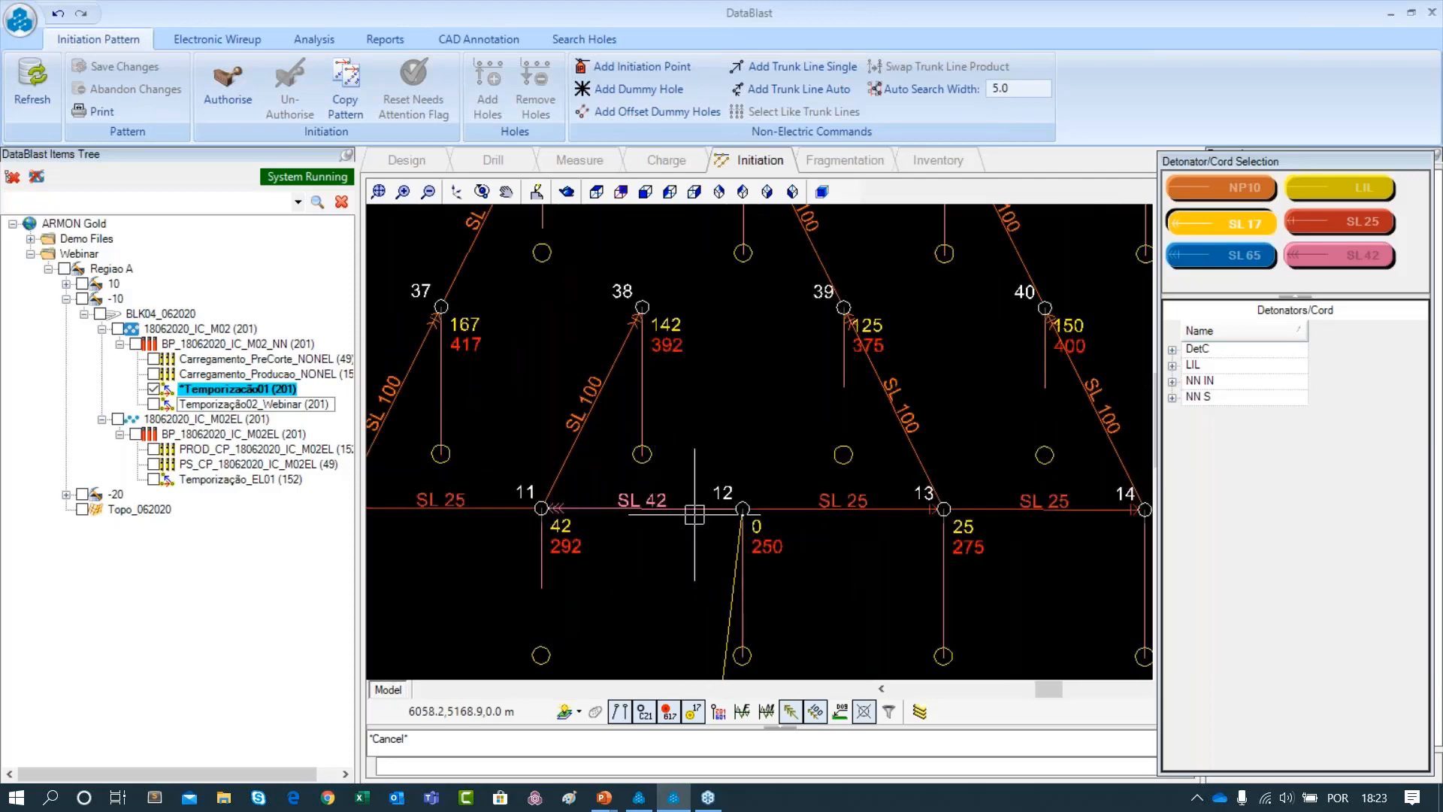
scroll(697, 515, down, 1)
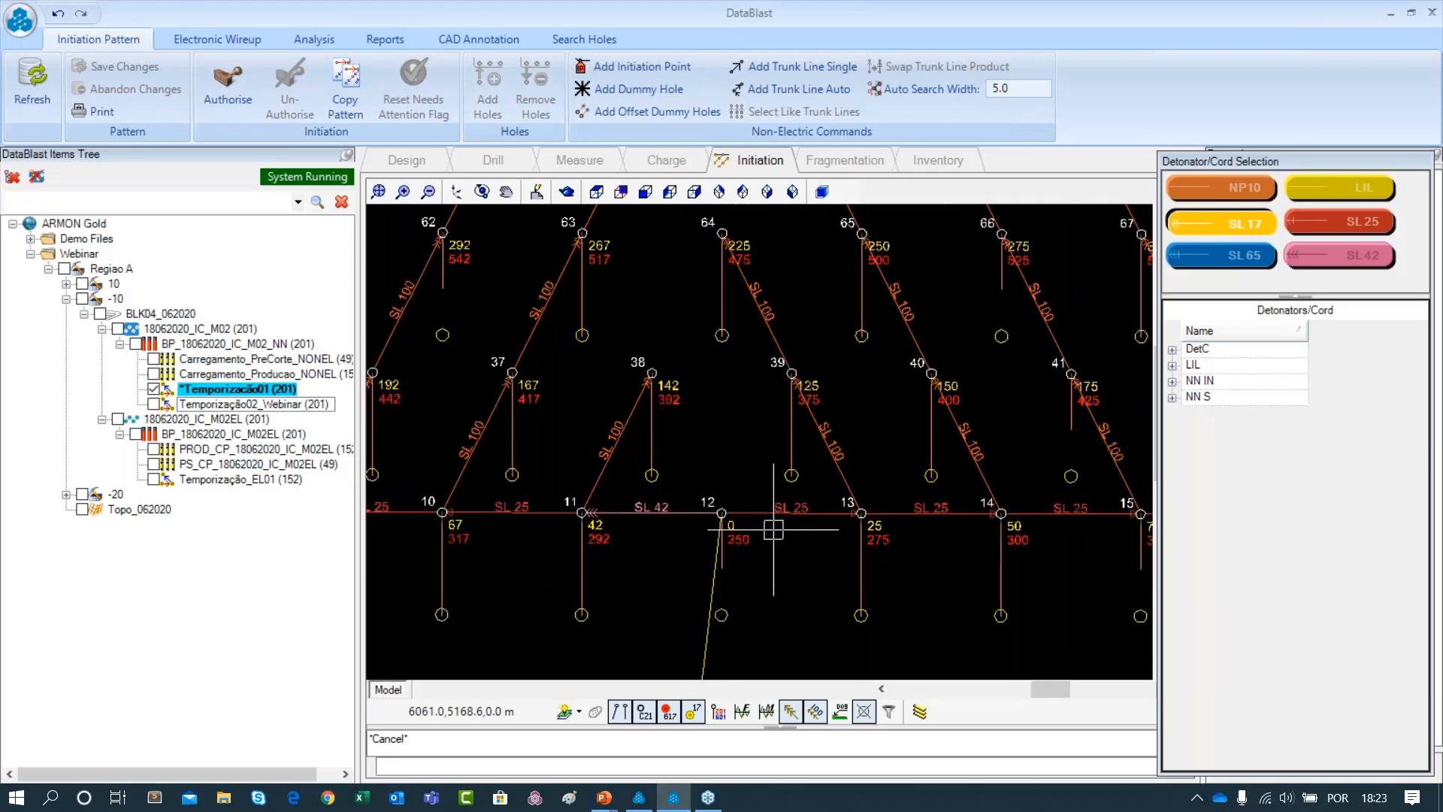
scroll(862, 516, down, 2)
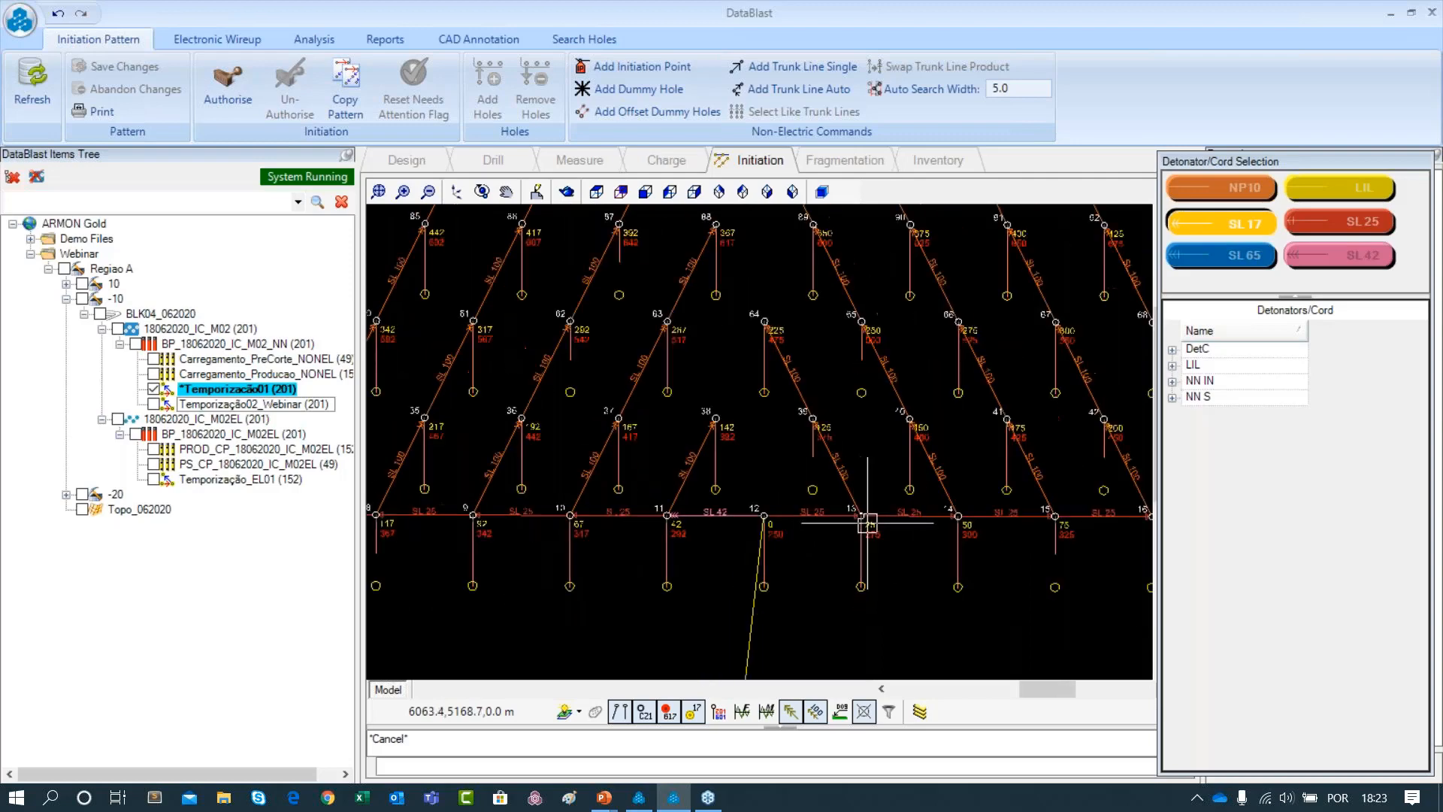
scroll(861, 490, up, 2)
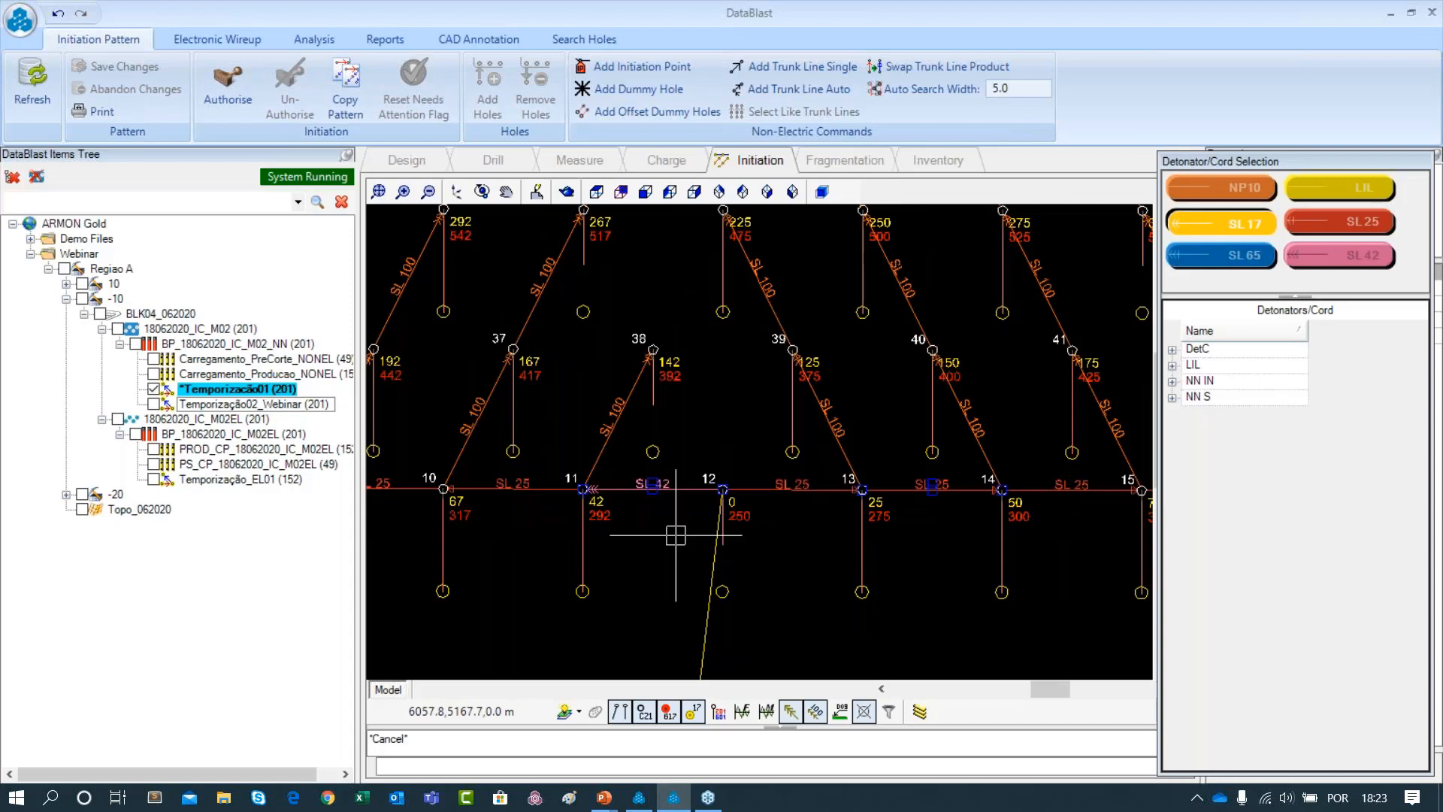
click(449, 484)
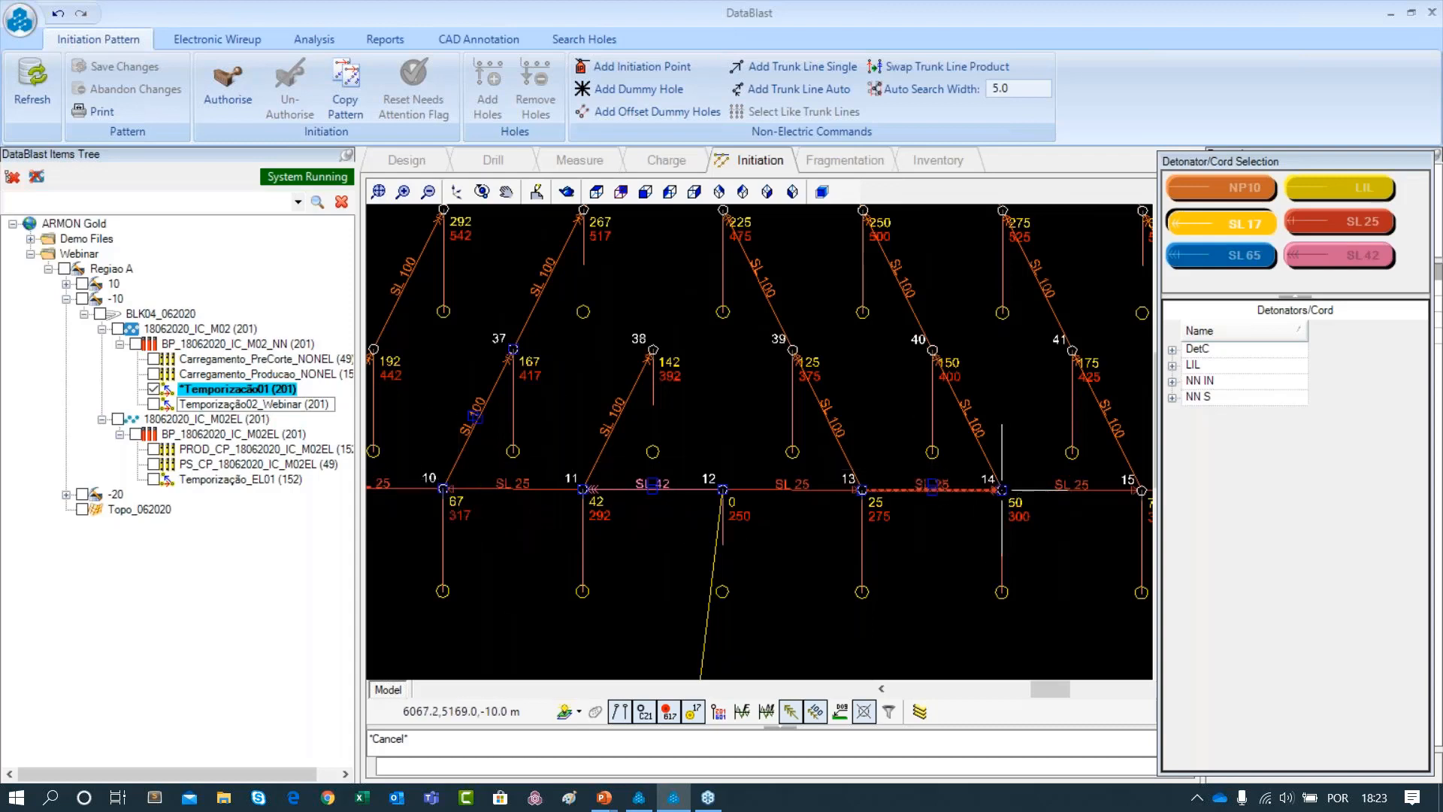
key(Escape)
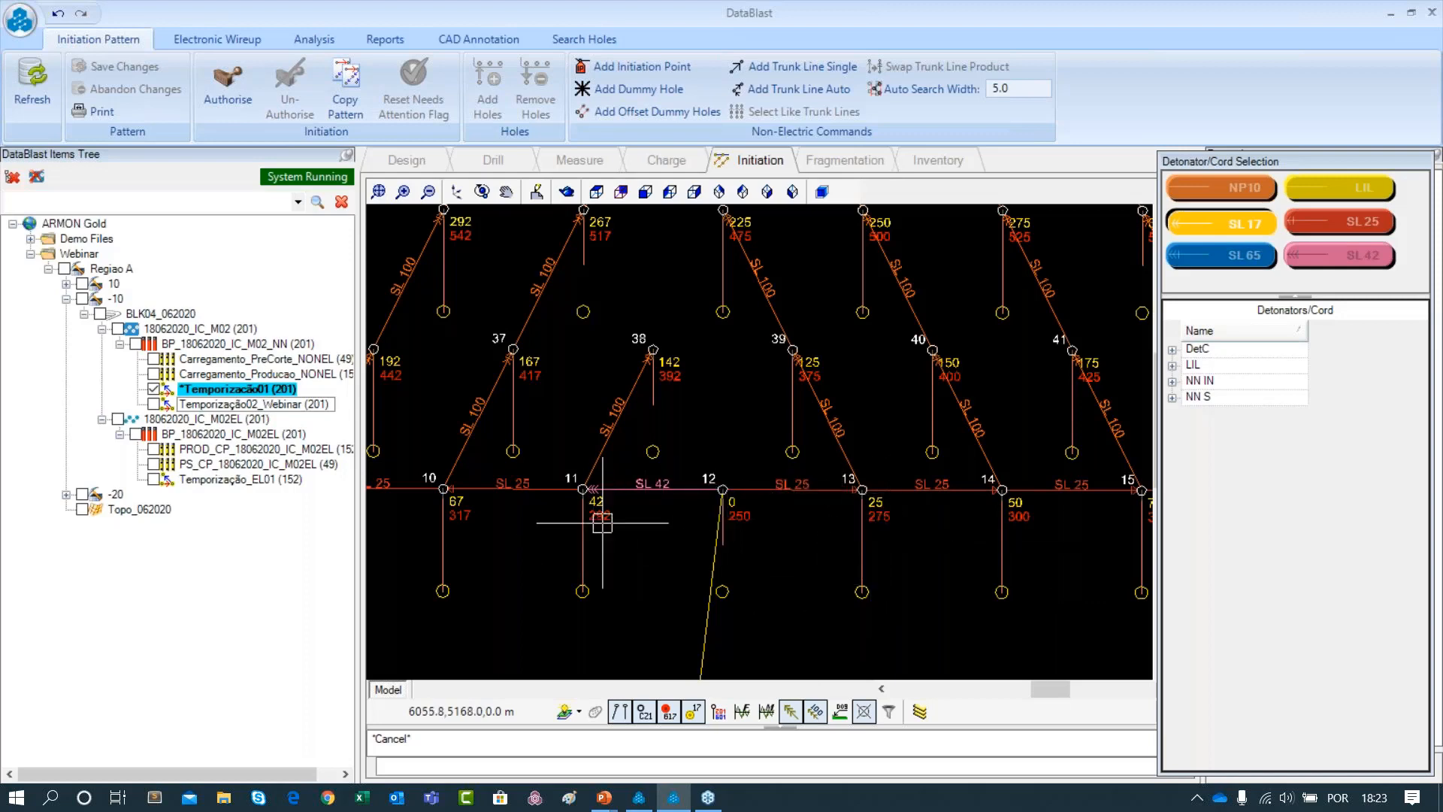
Examine the wider timing sequence along the front row and the SL 100 connections to the rows behind it
scroll(973, 518, down, 1)
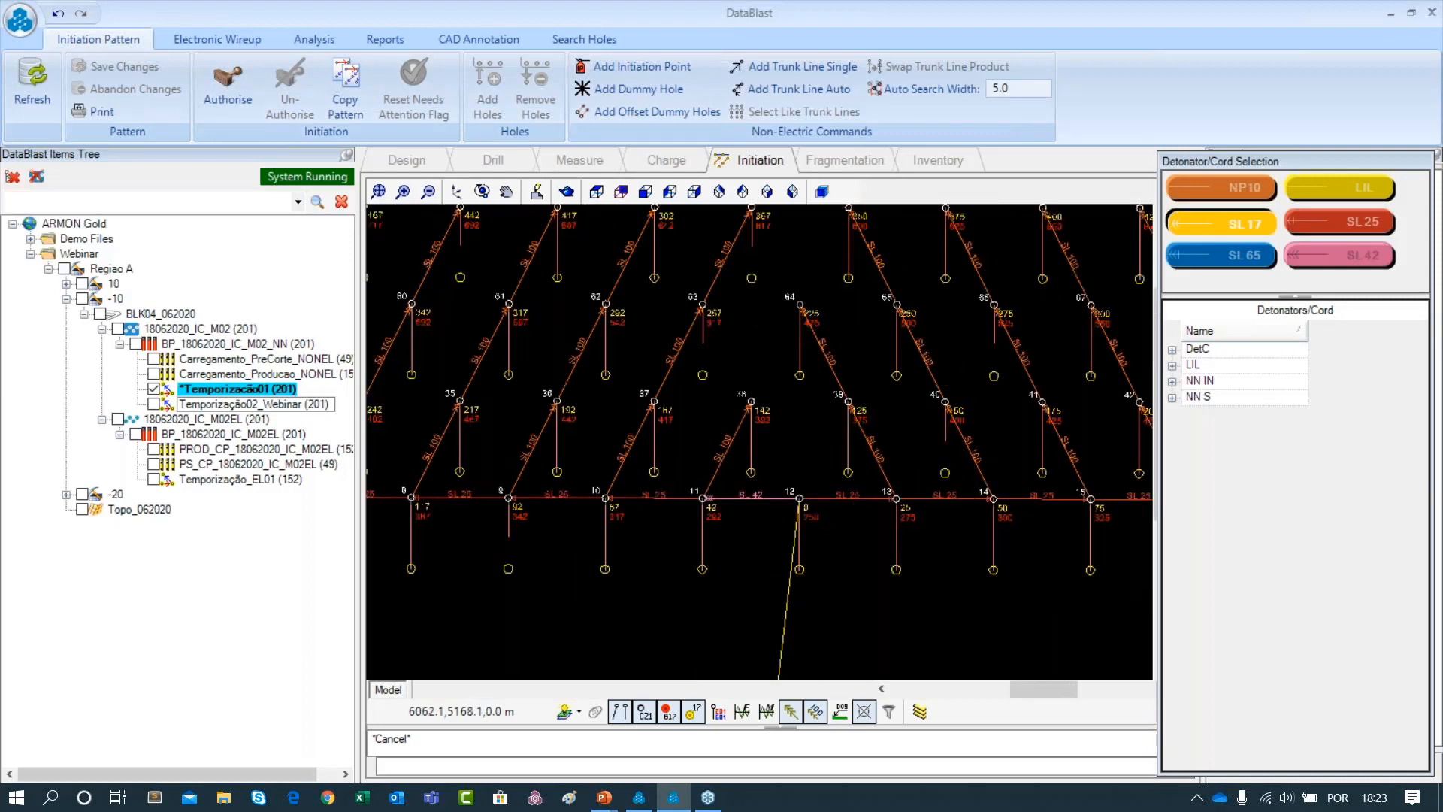
scroll(855, 518, down, 1)
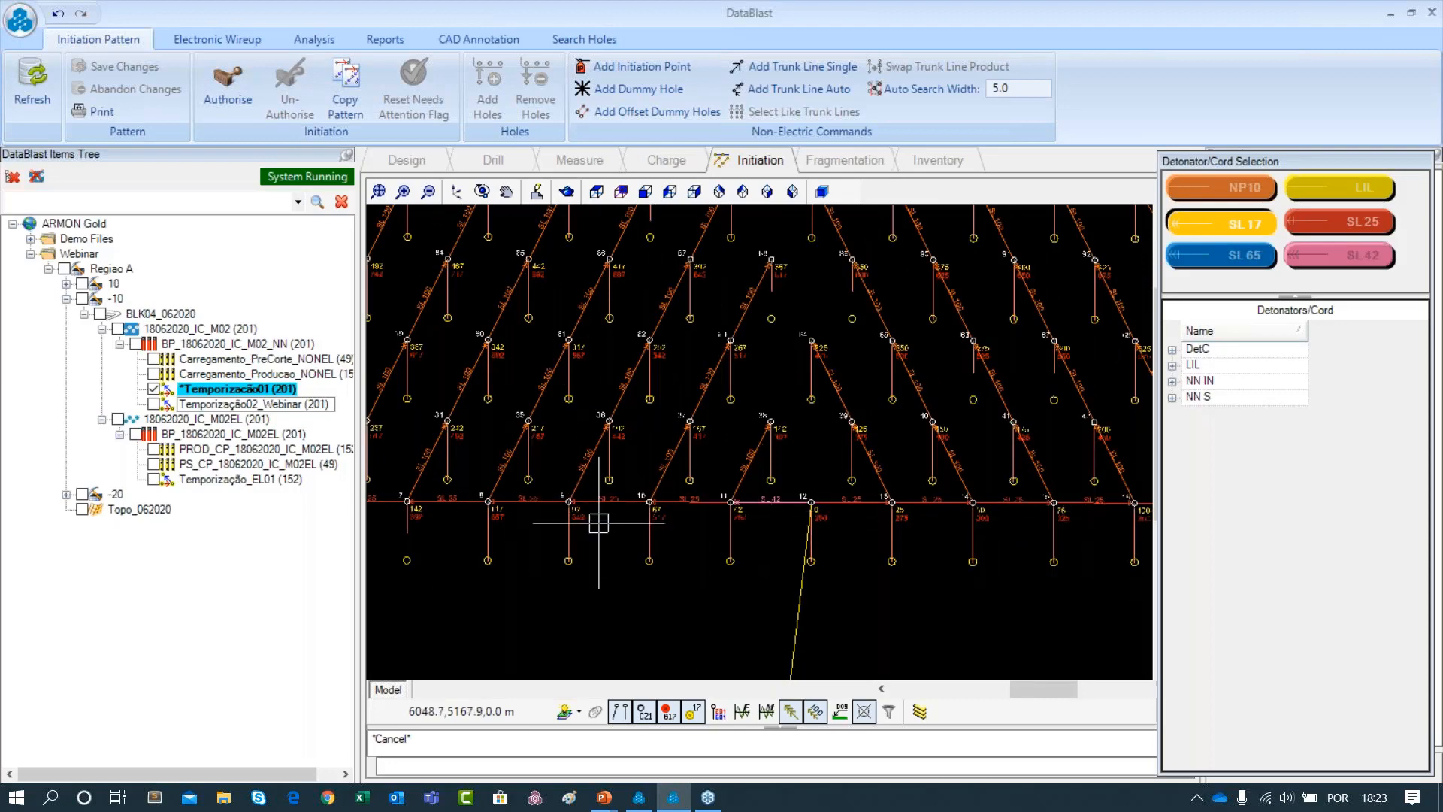
scroll(831, 532, up, 2)
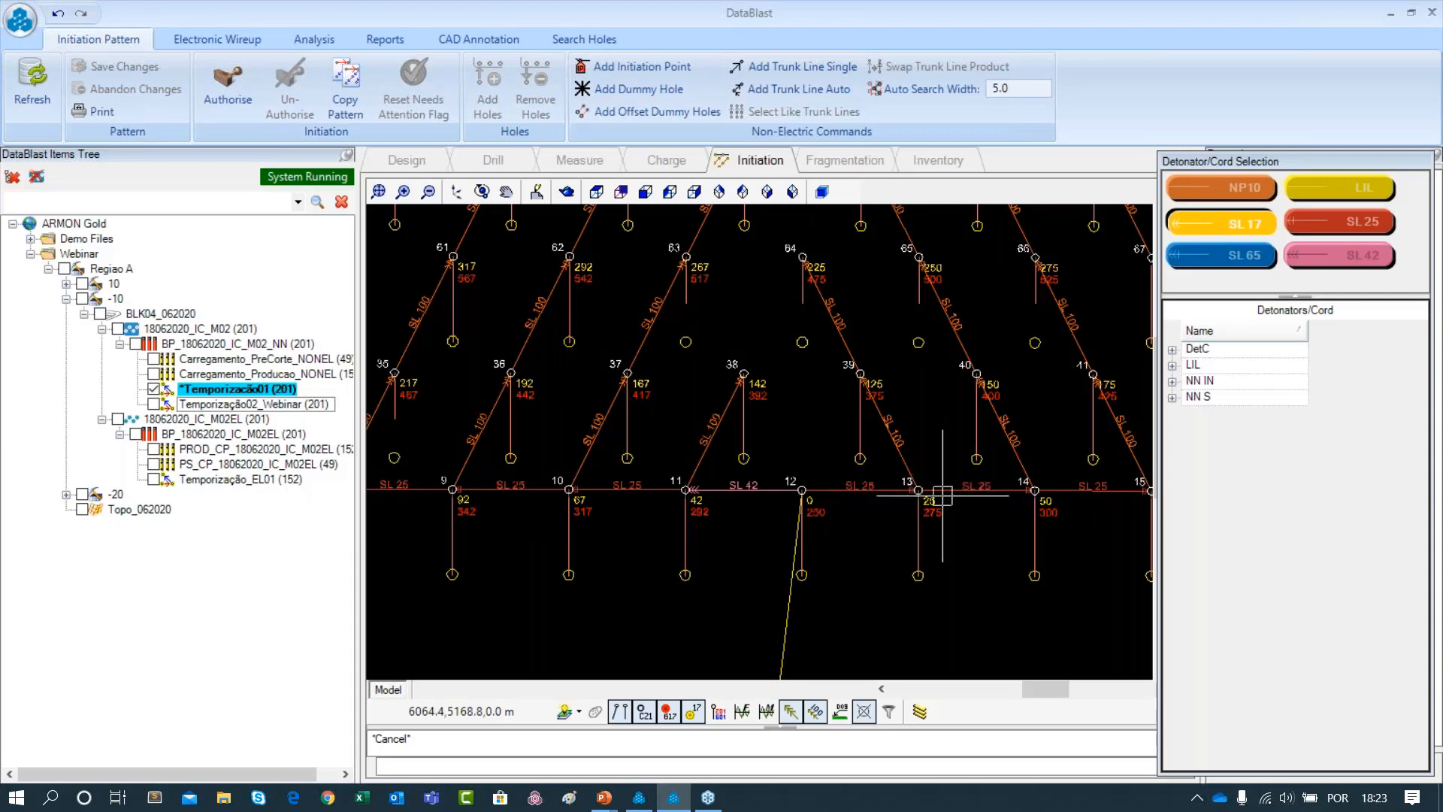
scroll(880, 461, down, 2)
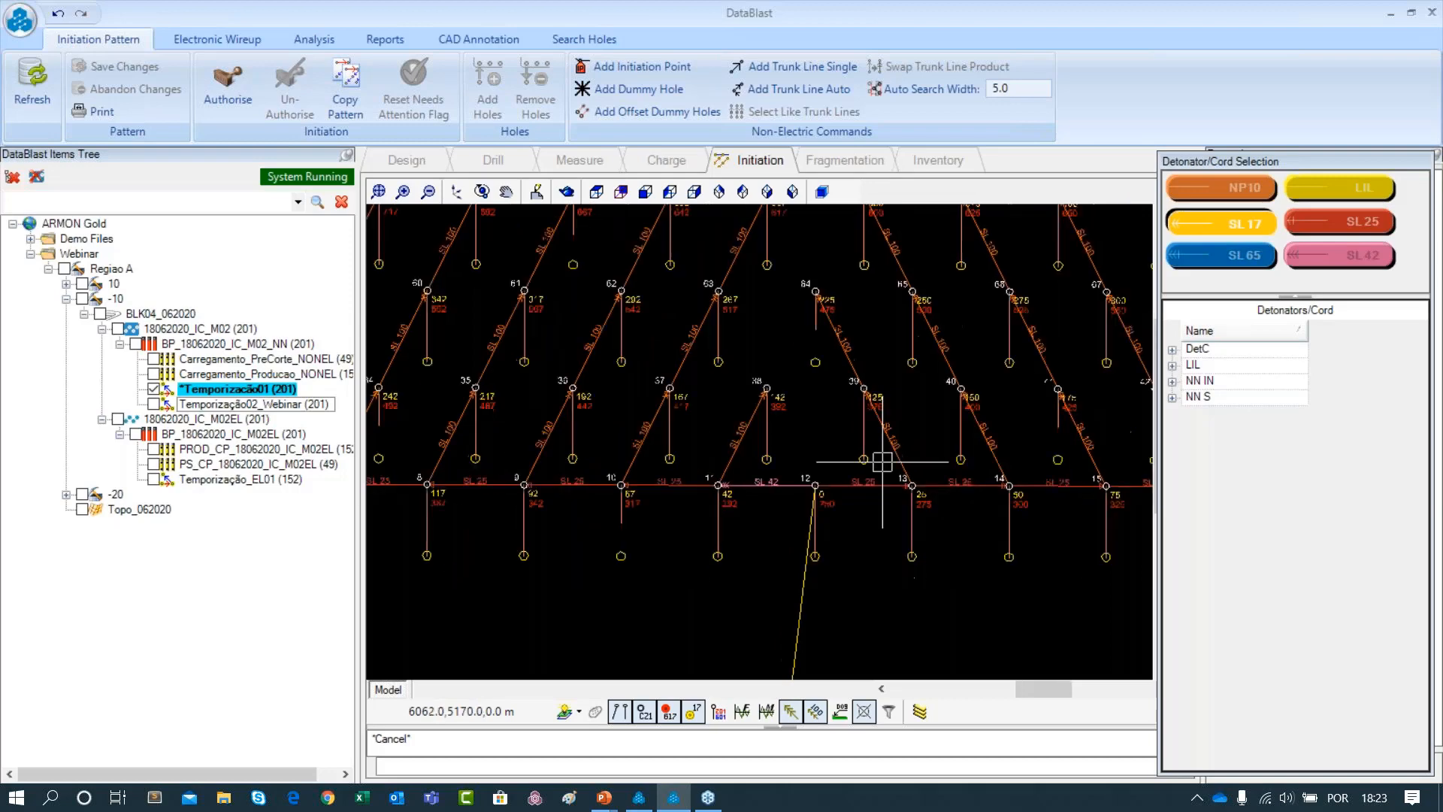
drag(827, 351, 802, 439)
scroll(853, 413, up, 4)
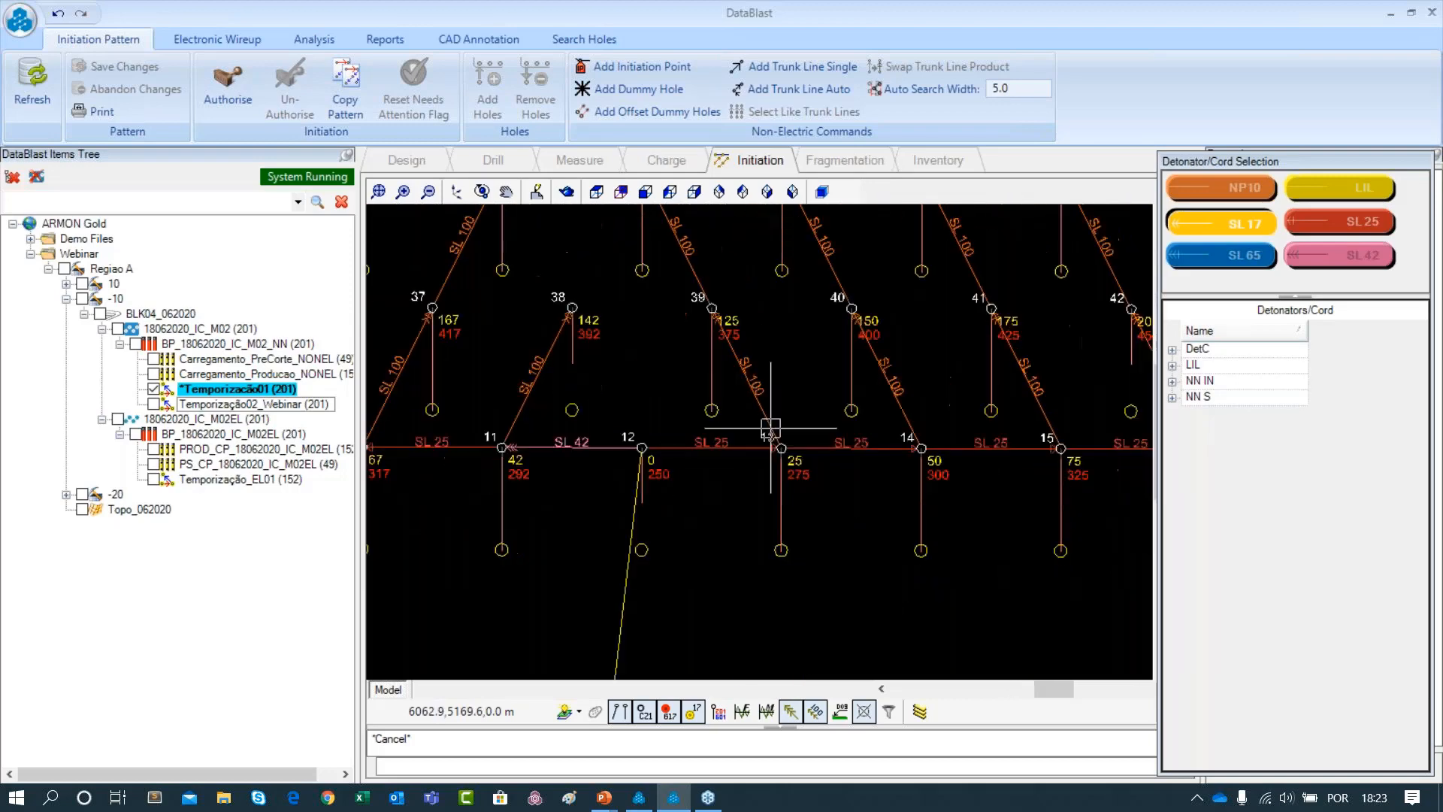
scroll(853, 413, down, 1)
scroll(853, 414, up, 1)
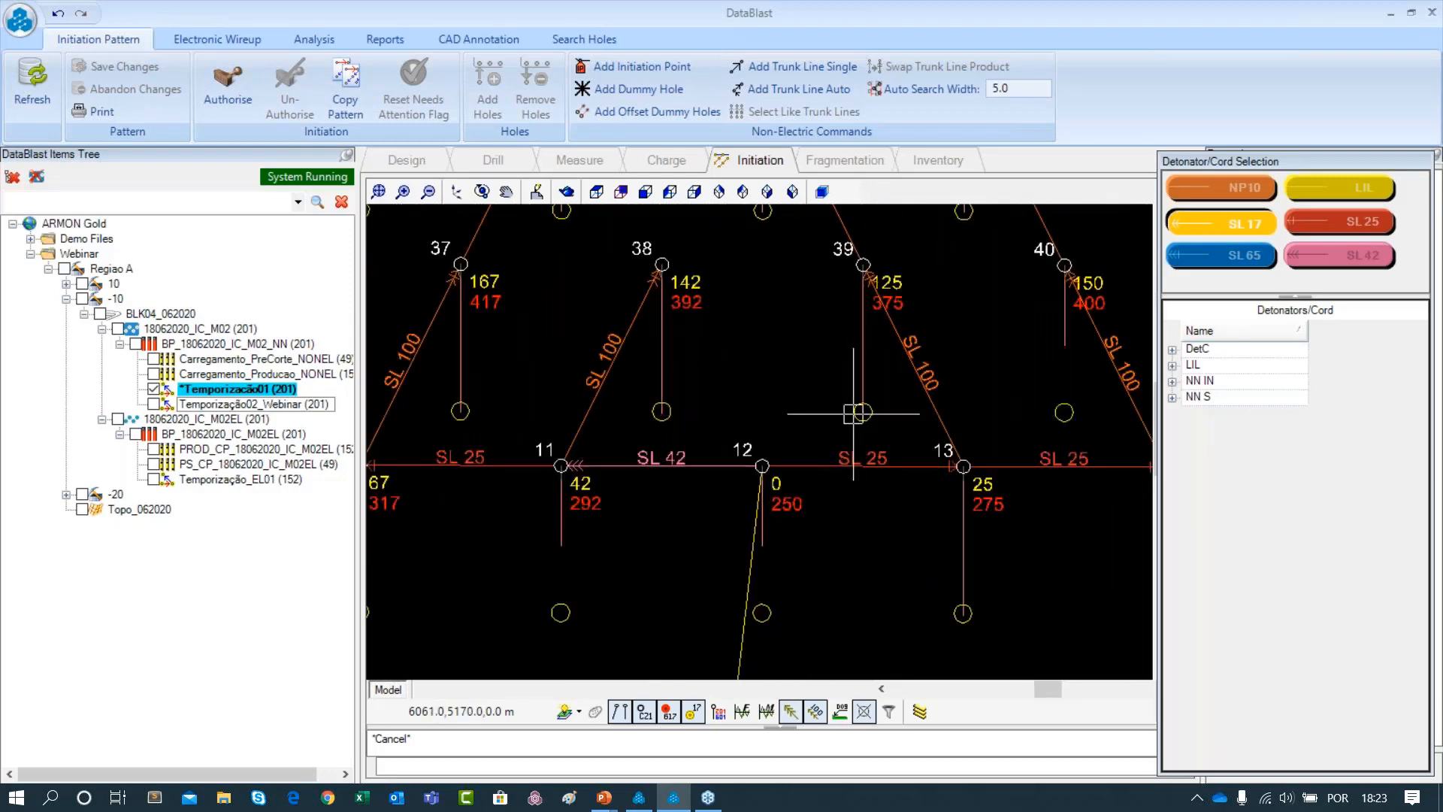
scroll(885, 441, down, 2)
scroll(757, 485, up, 1)
scroll(823, 451, up, 1)
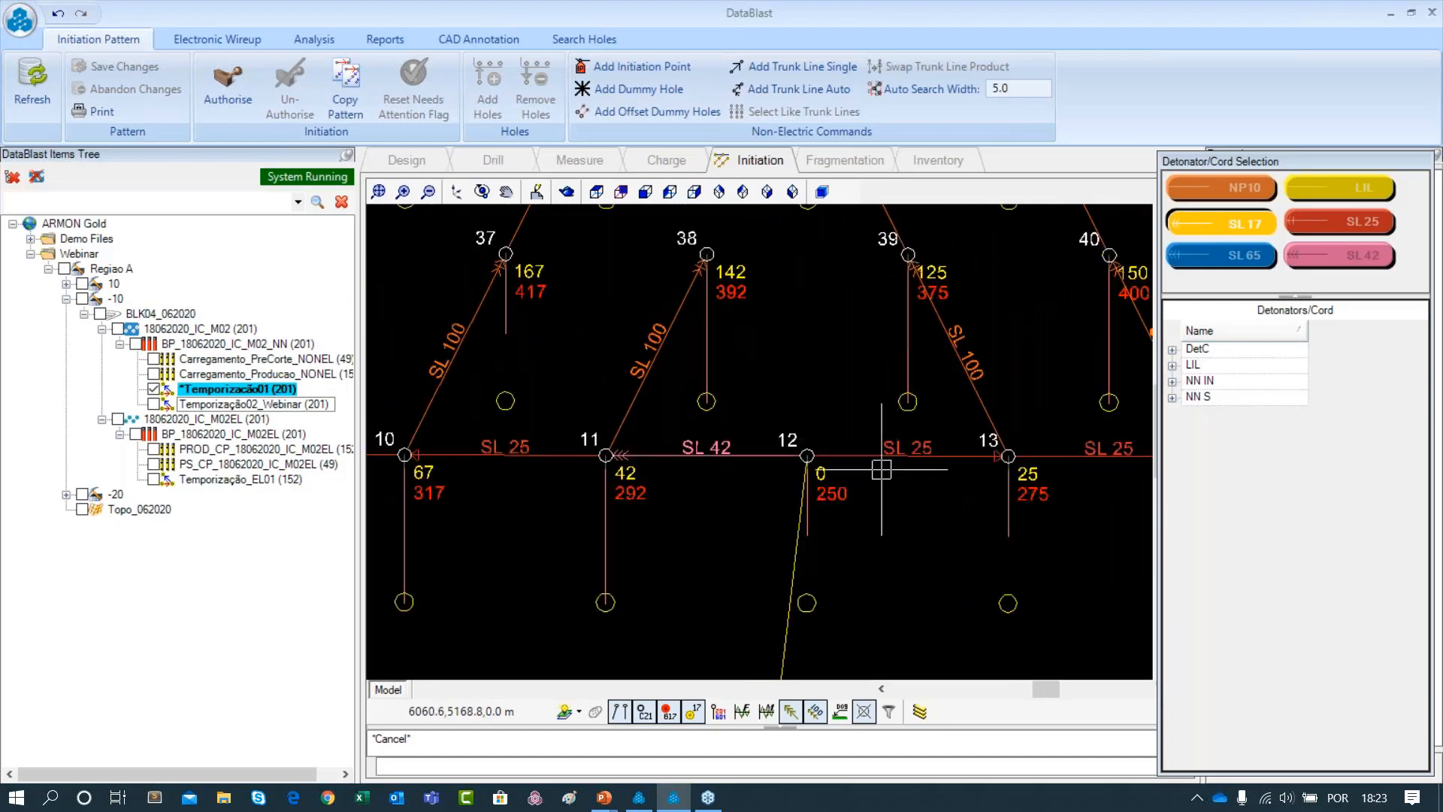
Highlight the SL 25 and SL 42 lines beside hole 12 and the SL 100 lines from holes 10 and 11, and clear the selection
click(706, 450)
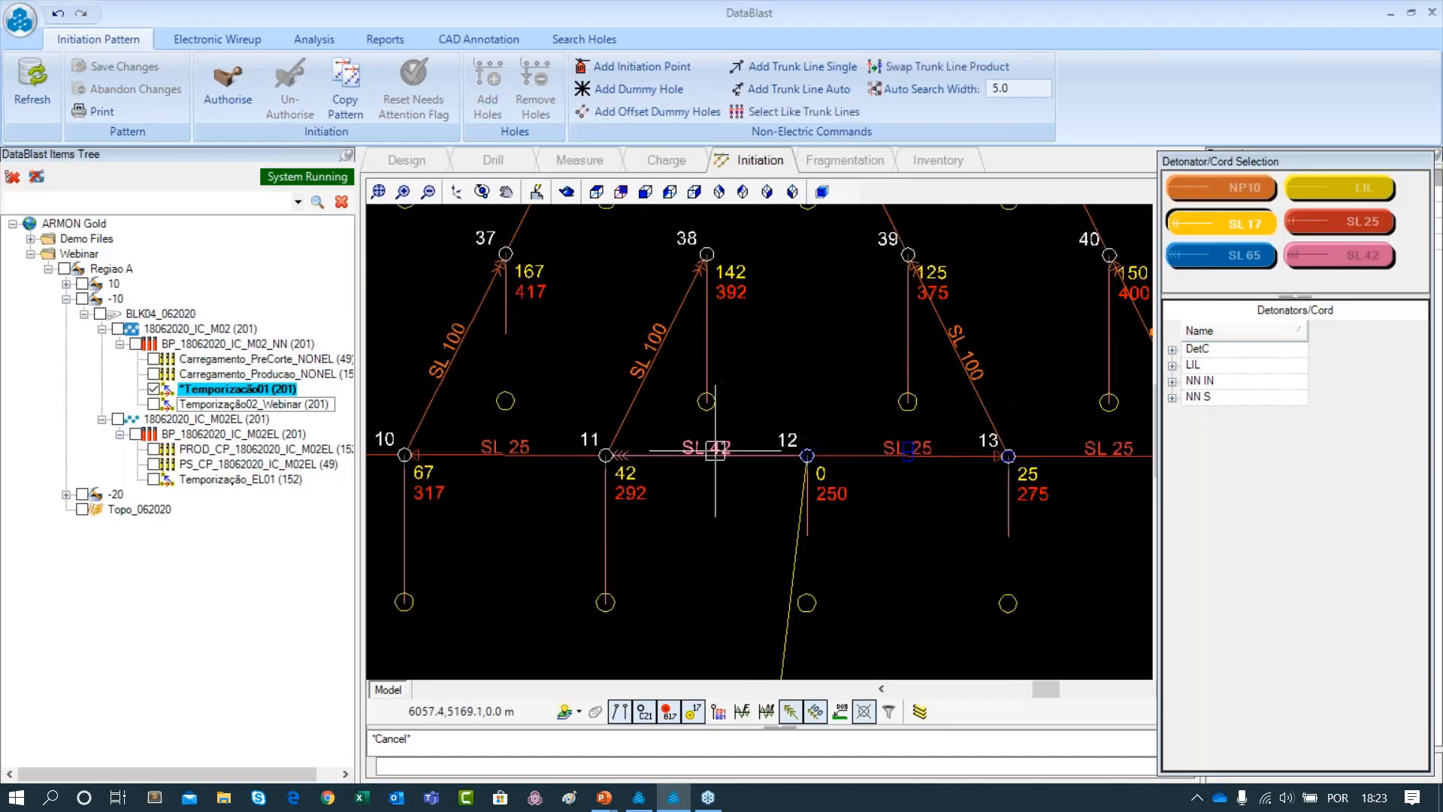
click(454, 351)
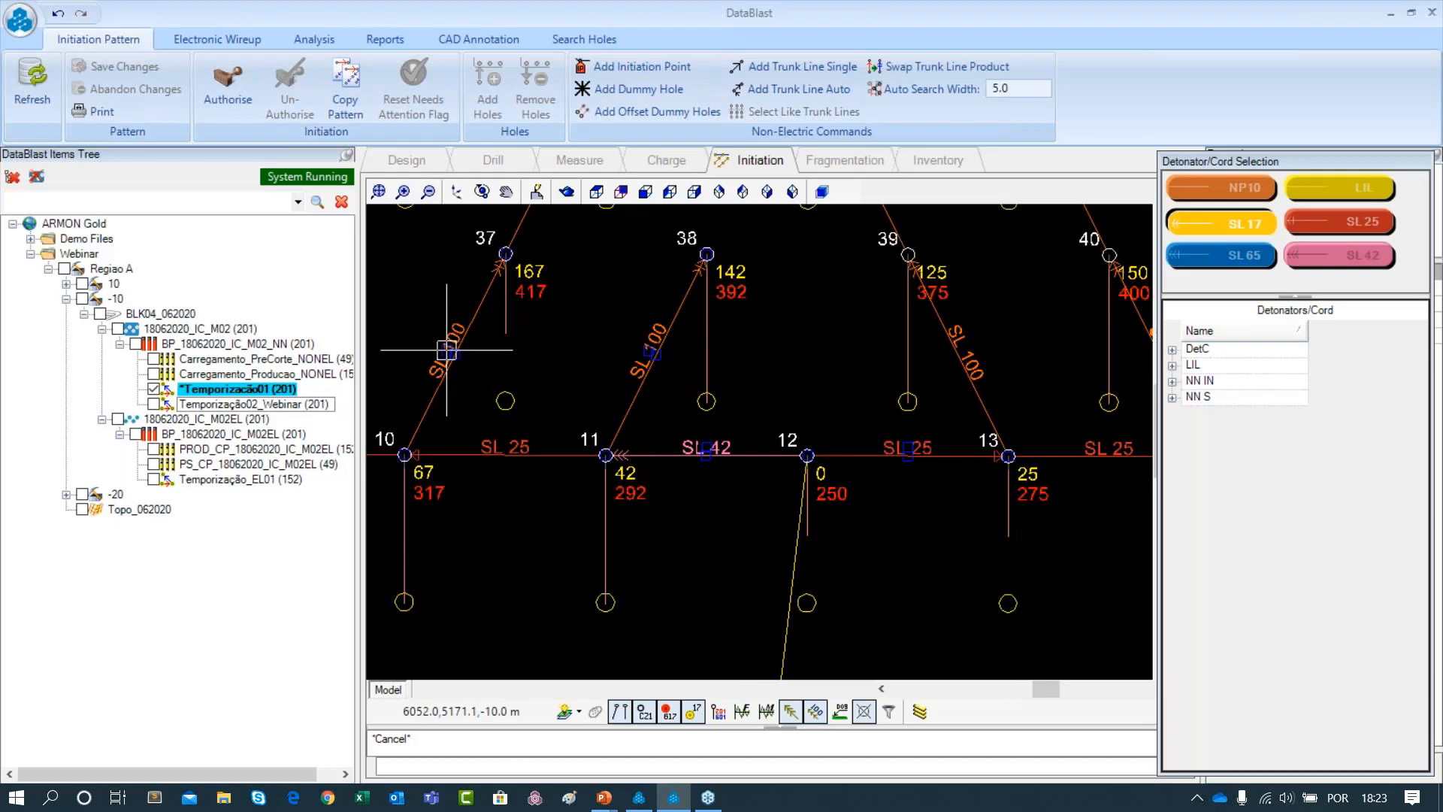
click(645, 375)
key(Escape)
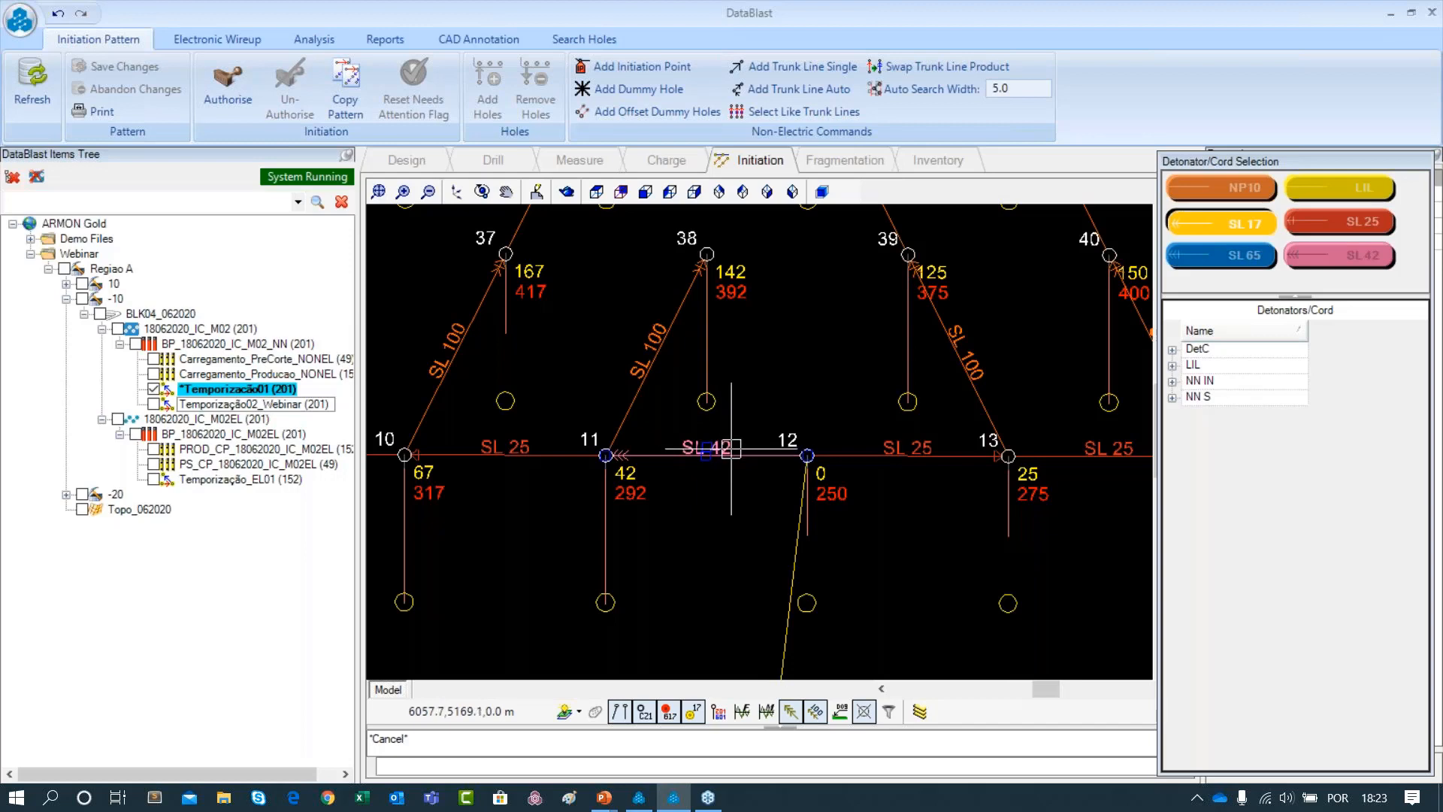
scroll(692, 519, down, 1)
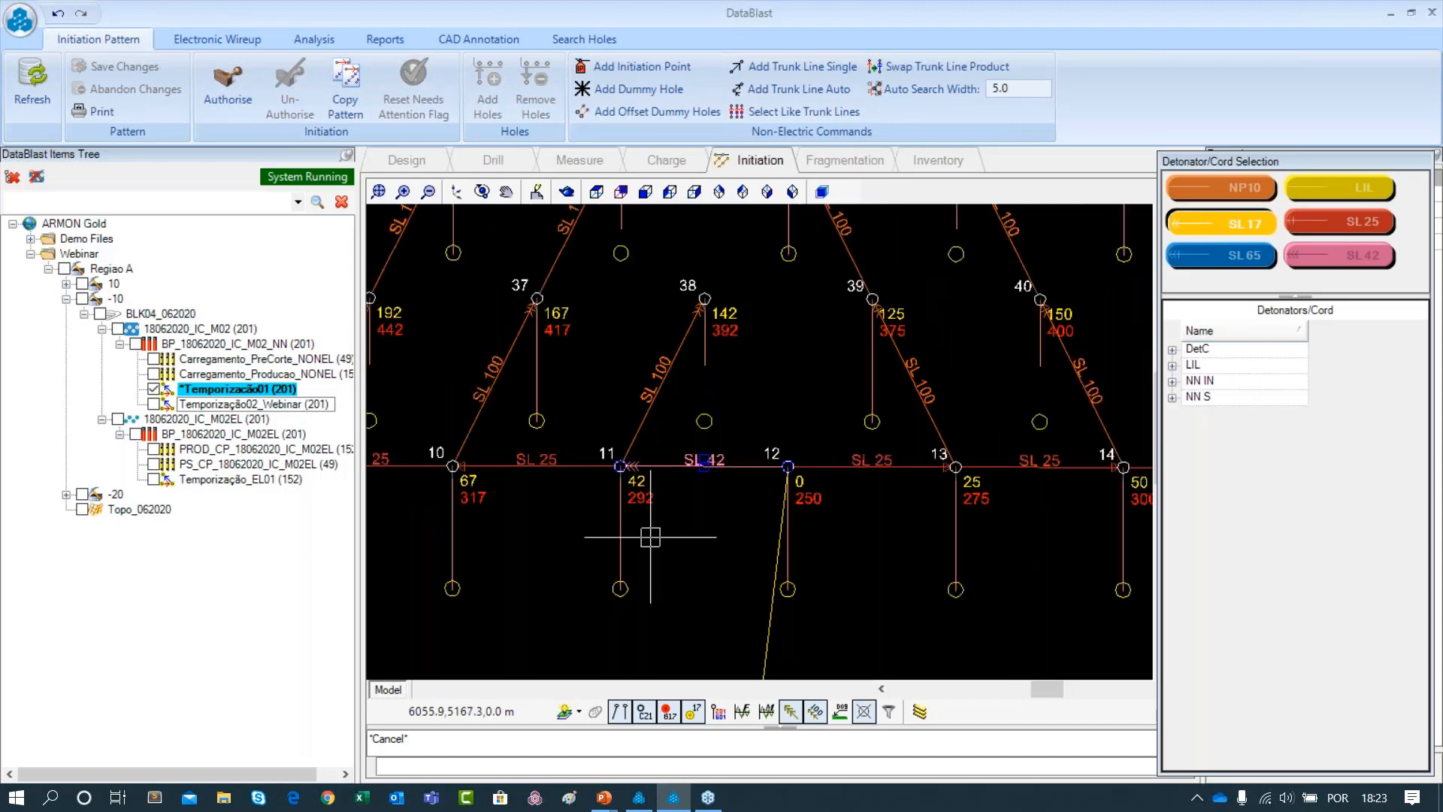
key(Escape)
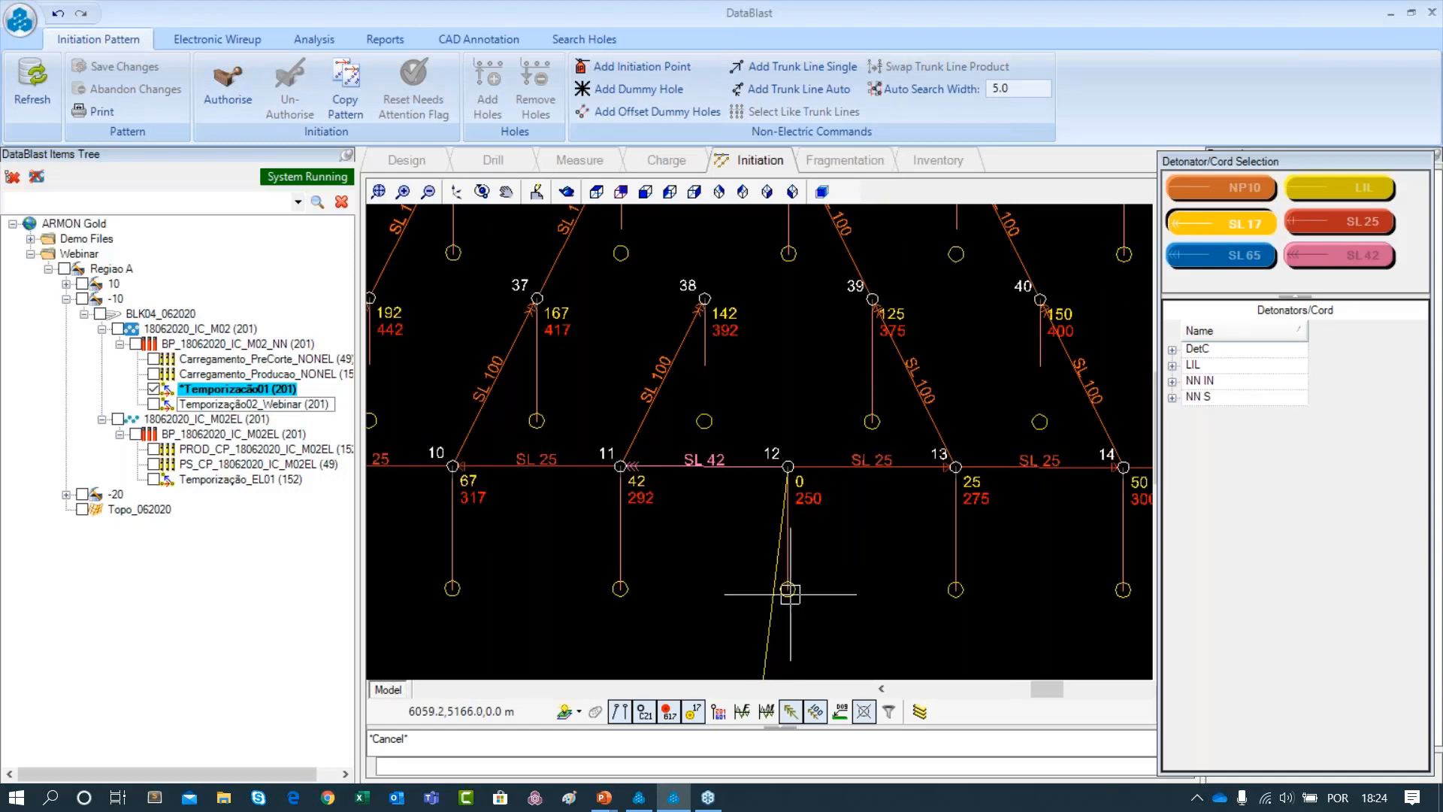
View the program's maintenance and settings options, close them and examine the surface and in-hole firing times at hole 12
click(11, 19)
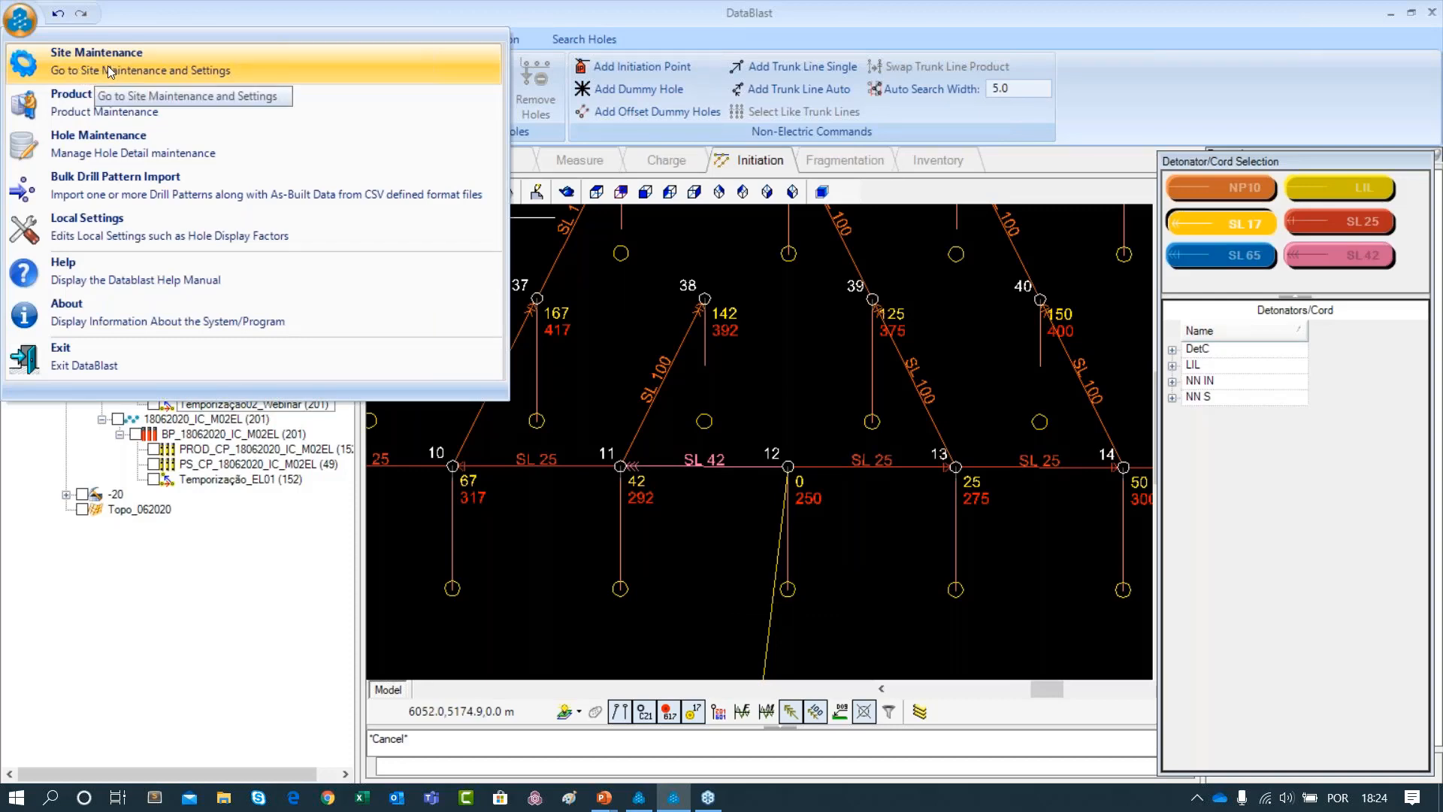
click(242, 9)
scroll(834, 502, up, 2)
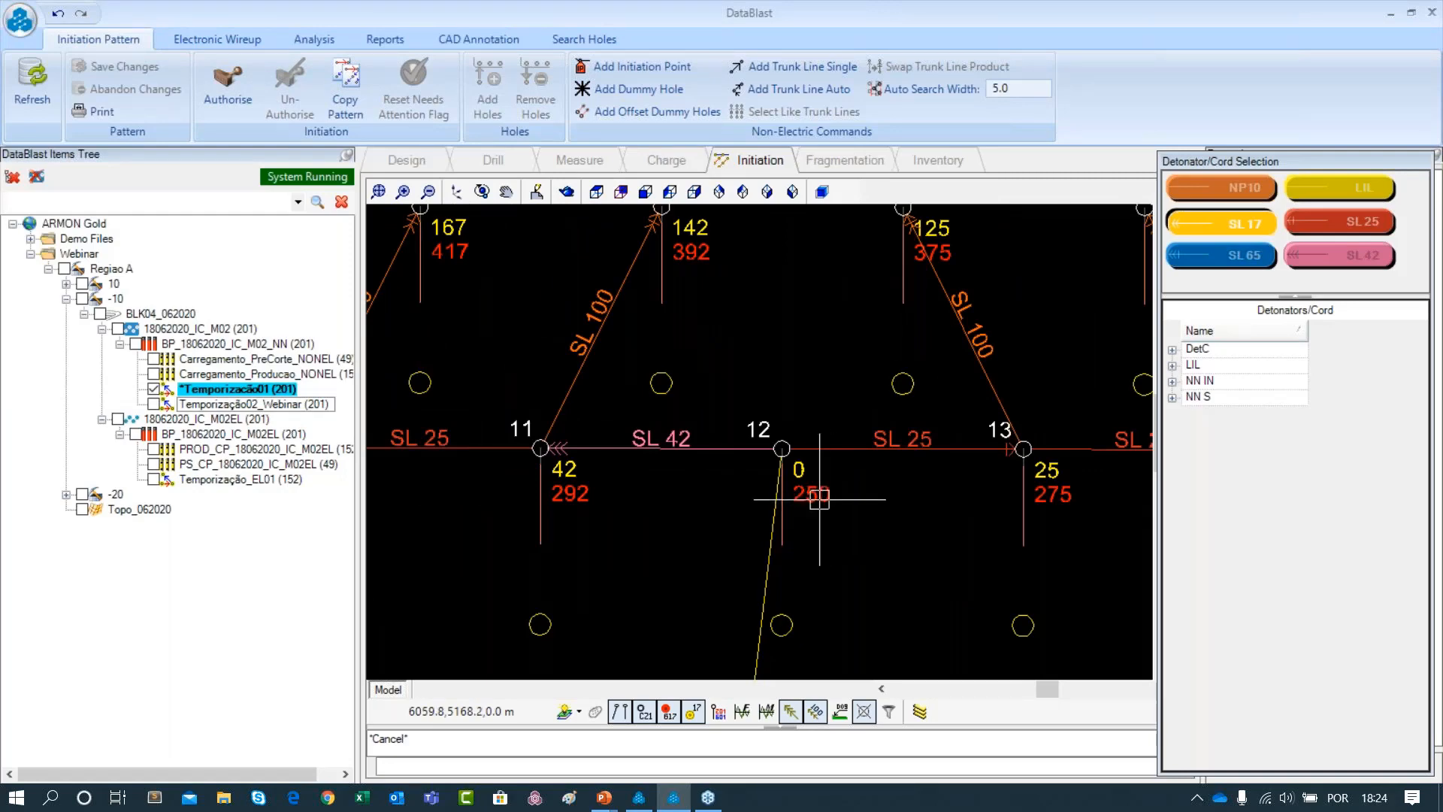
scroll(815, 495, down, 1)
scroll(853, 544, down, 1)
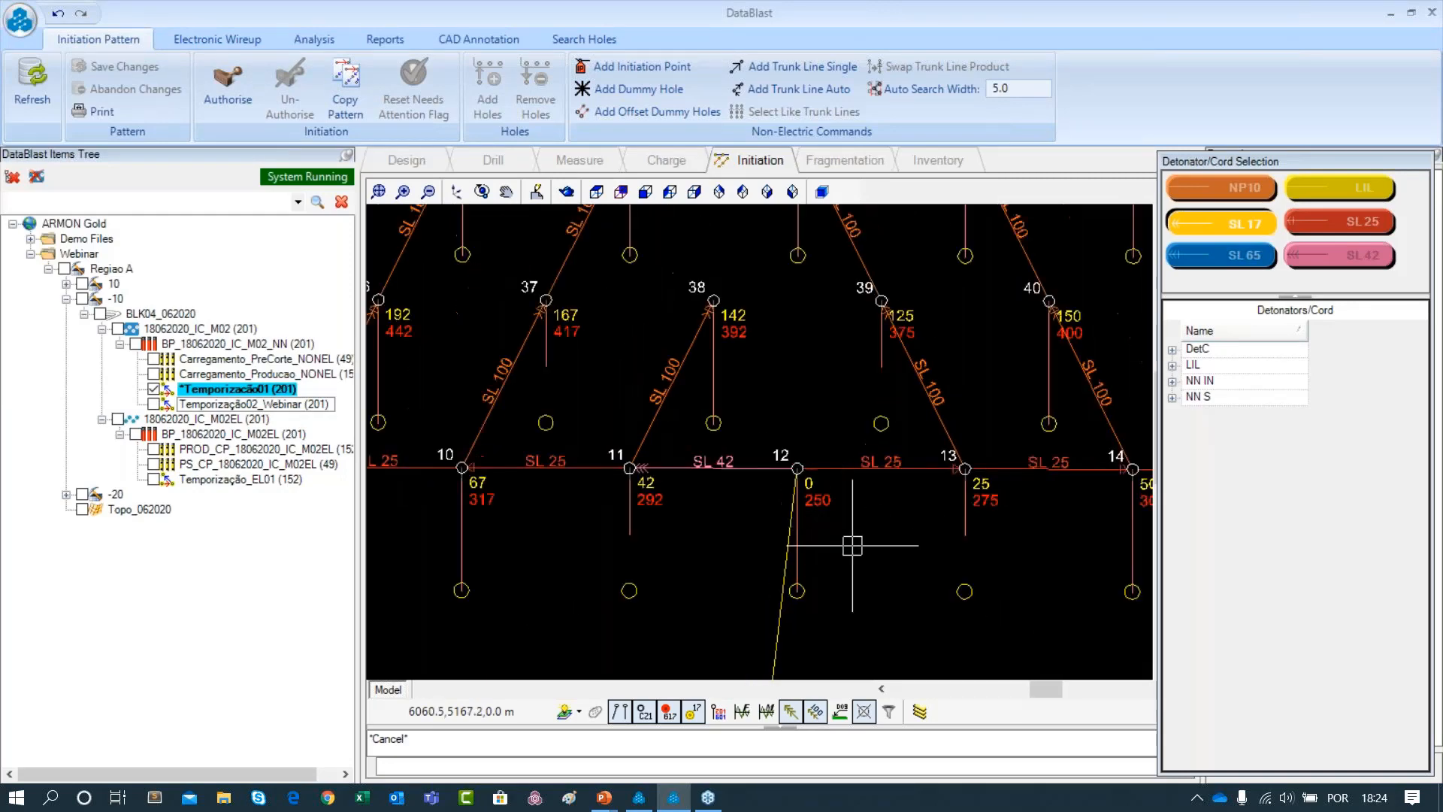
Examine the lead-in line reaching hole 12 and compare the surface and in-hole firing times at holes 11, 12 and 13
scroll(854, 544, up, 2)
drag(842, 533, 844, 489)
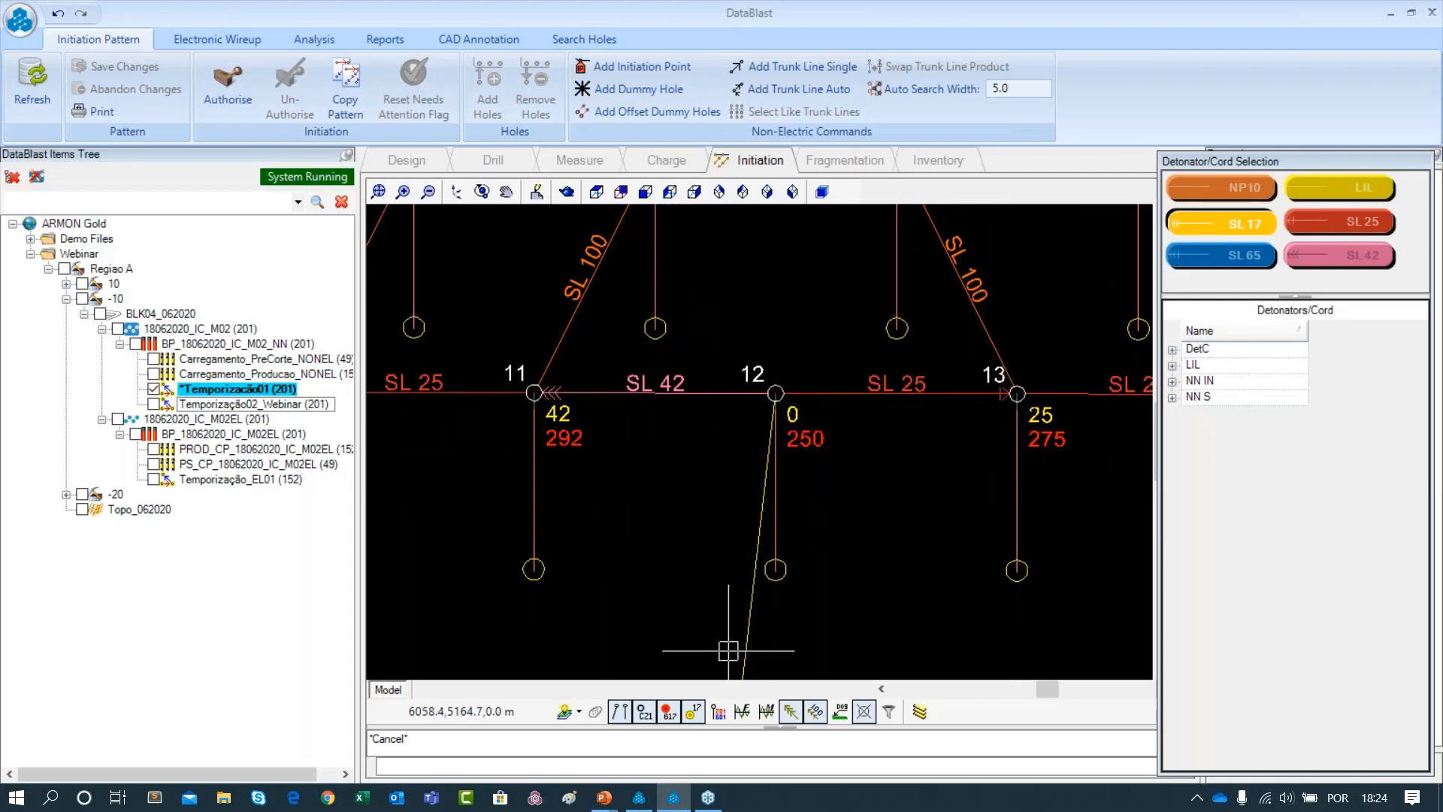
scroll(770, 526, down, 5)
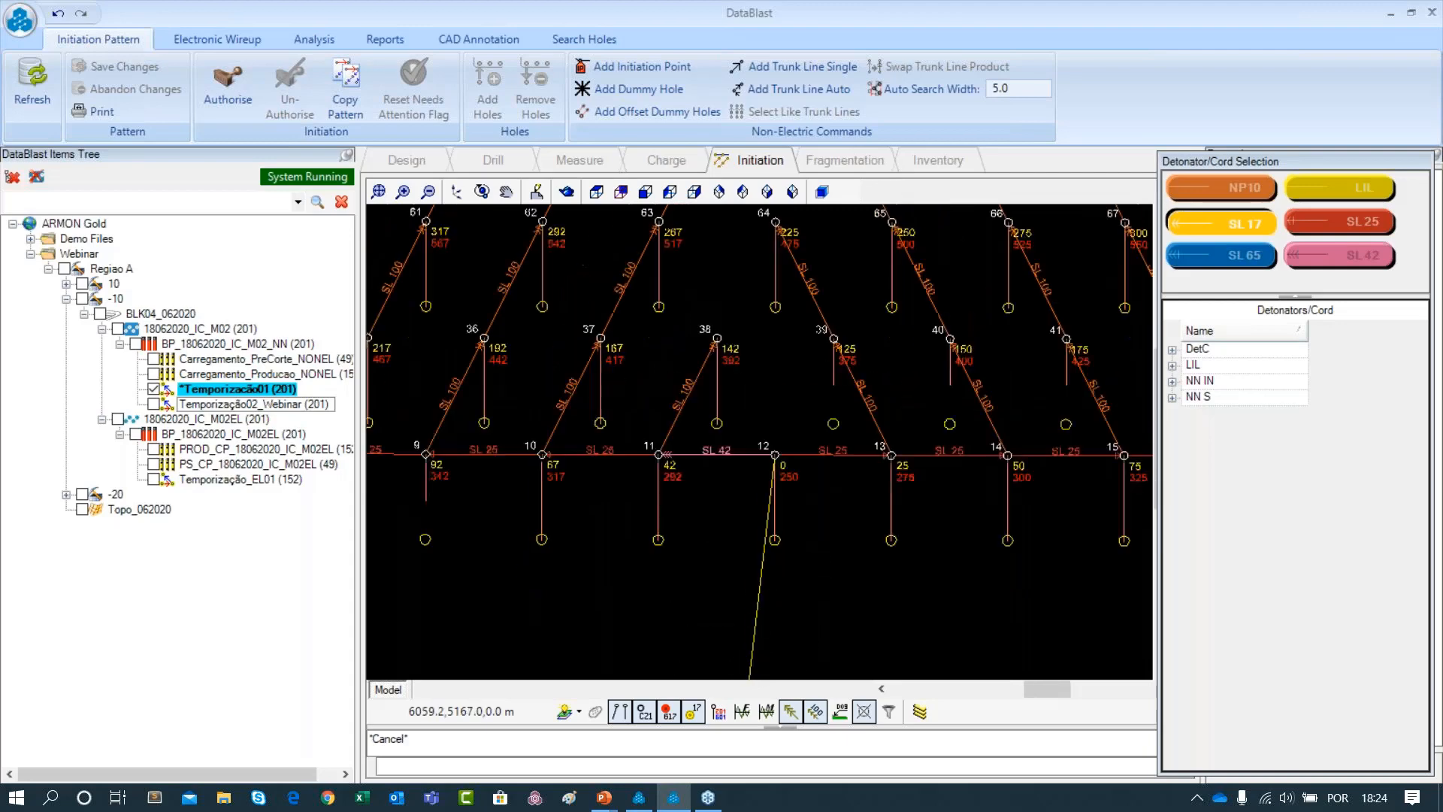
scroll(676, 503, up, 1)
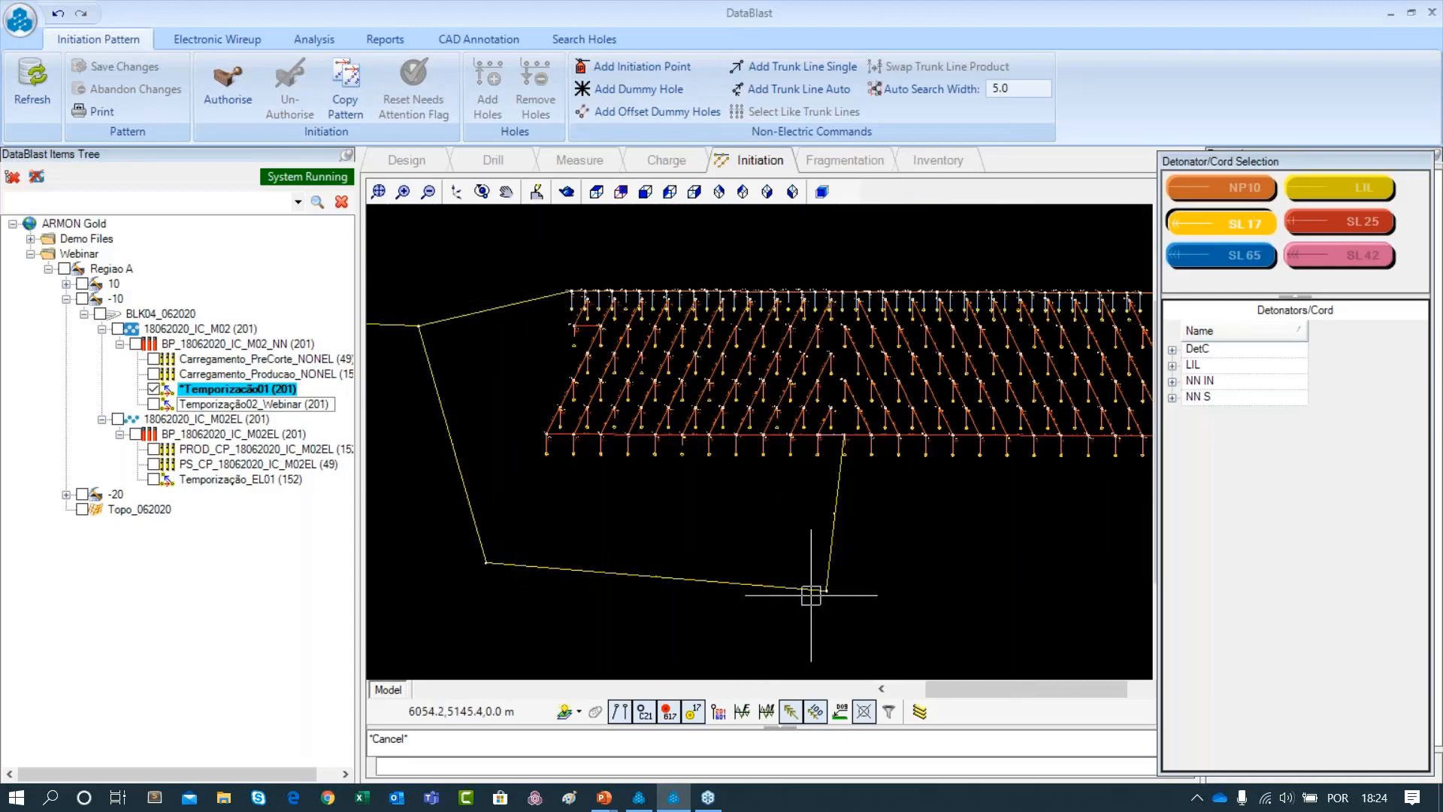
scroll(892, 416, up, 3)
scroll(786, 418, up, 3)
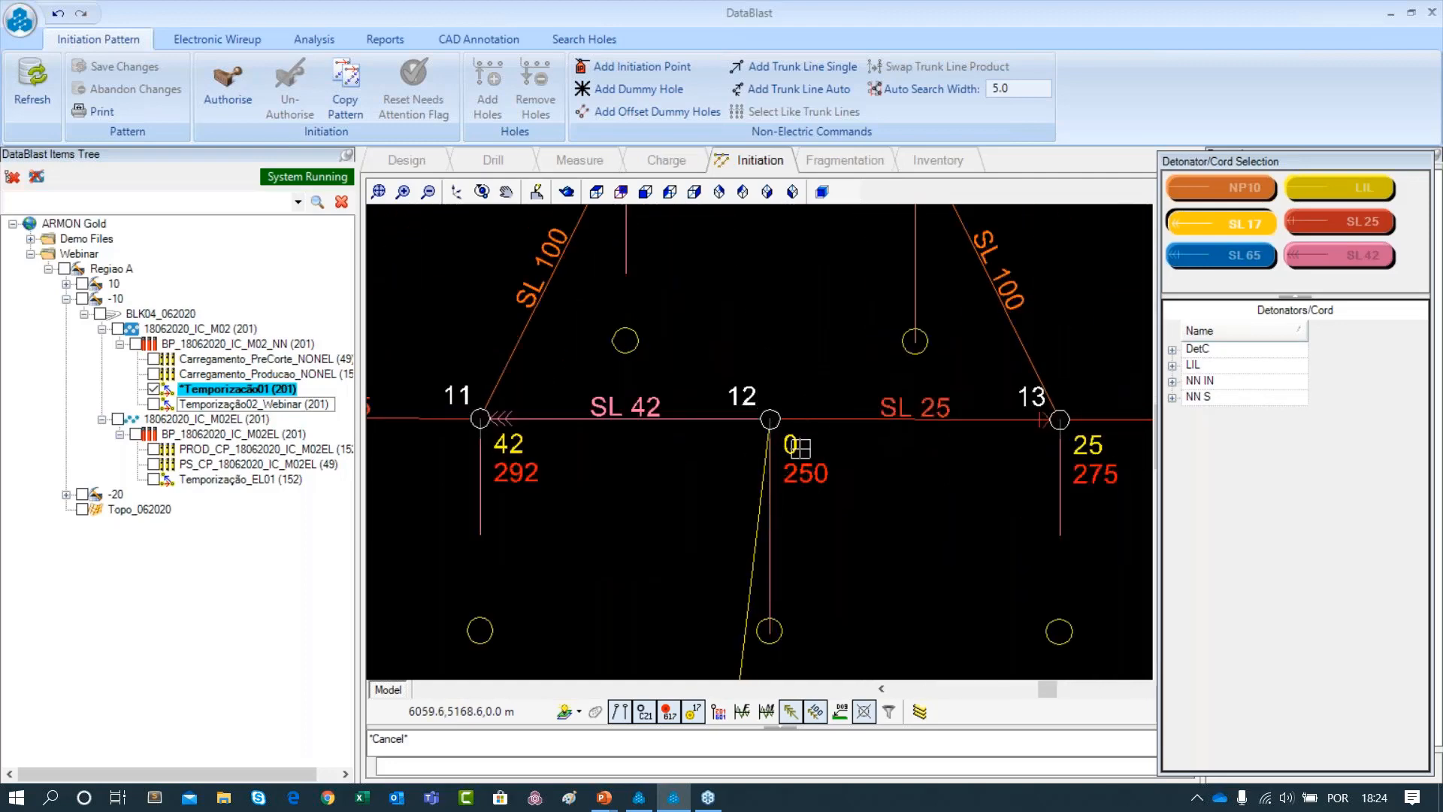
click(789, 444)
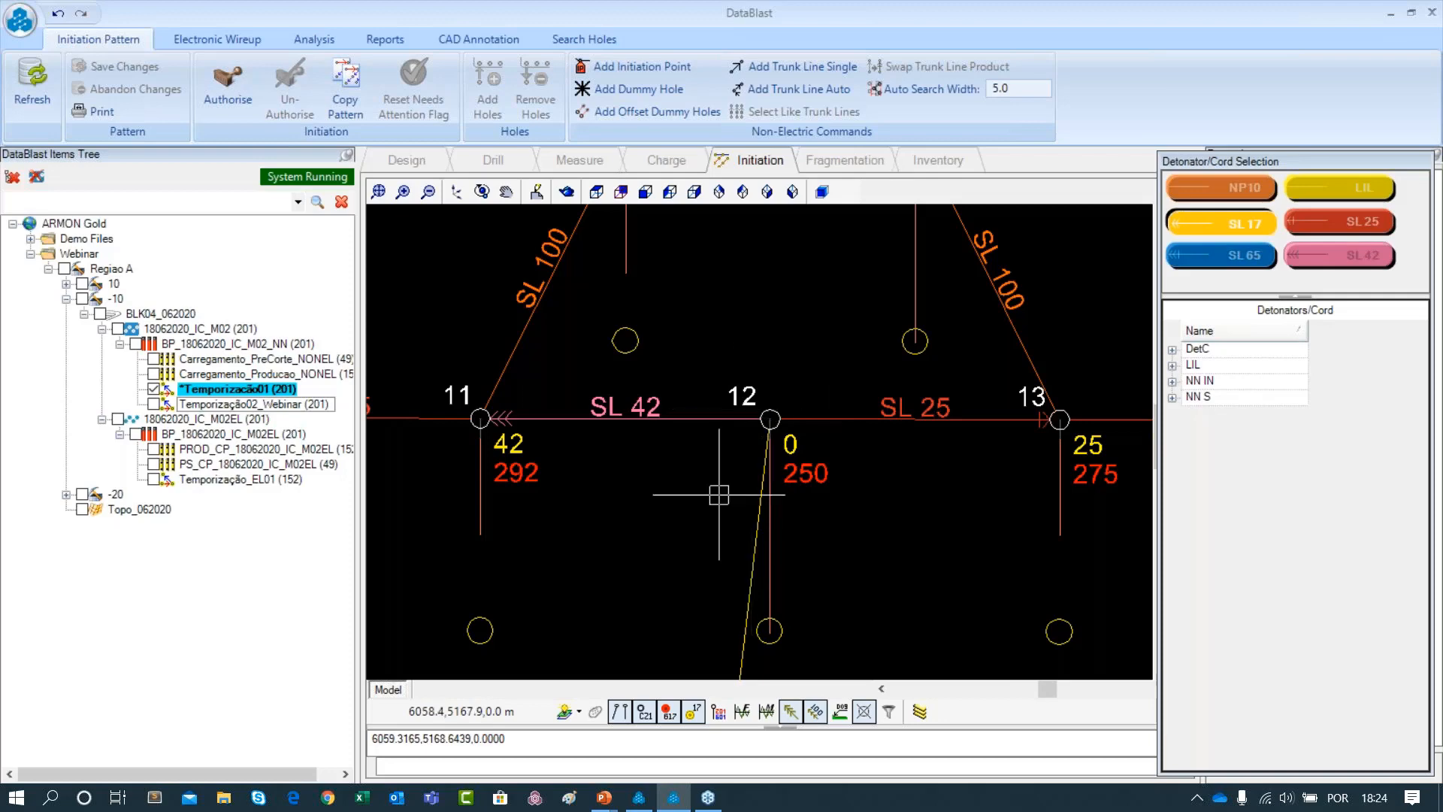
scroll(770, 419, down, 4)
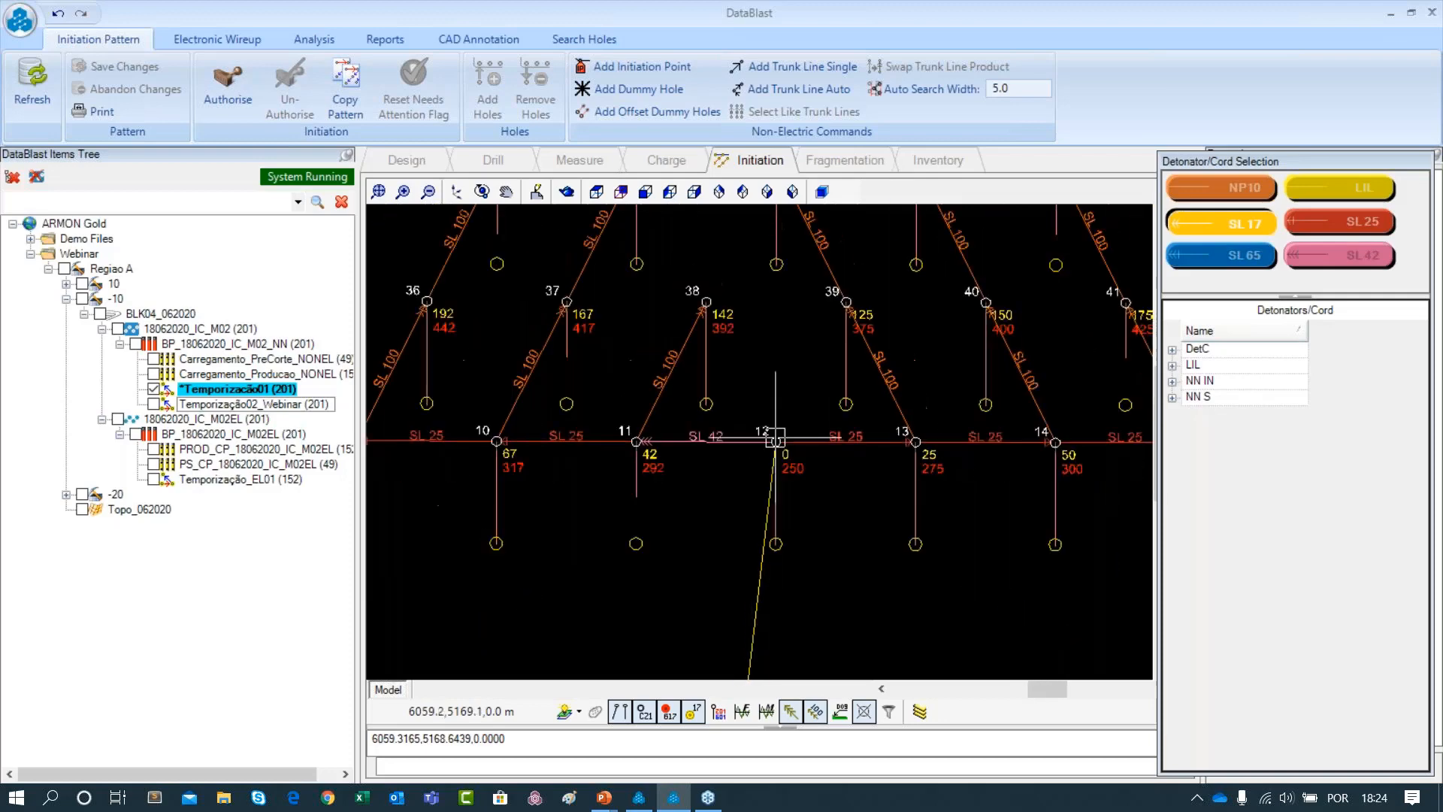
scroll(790, 451, up, 2)
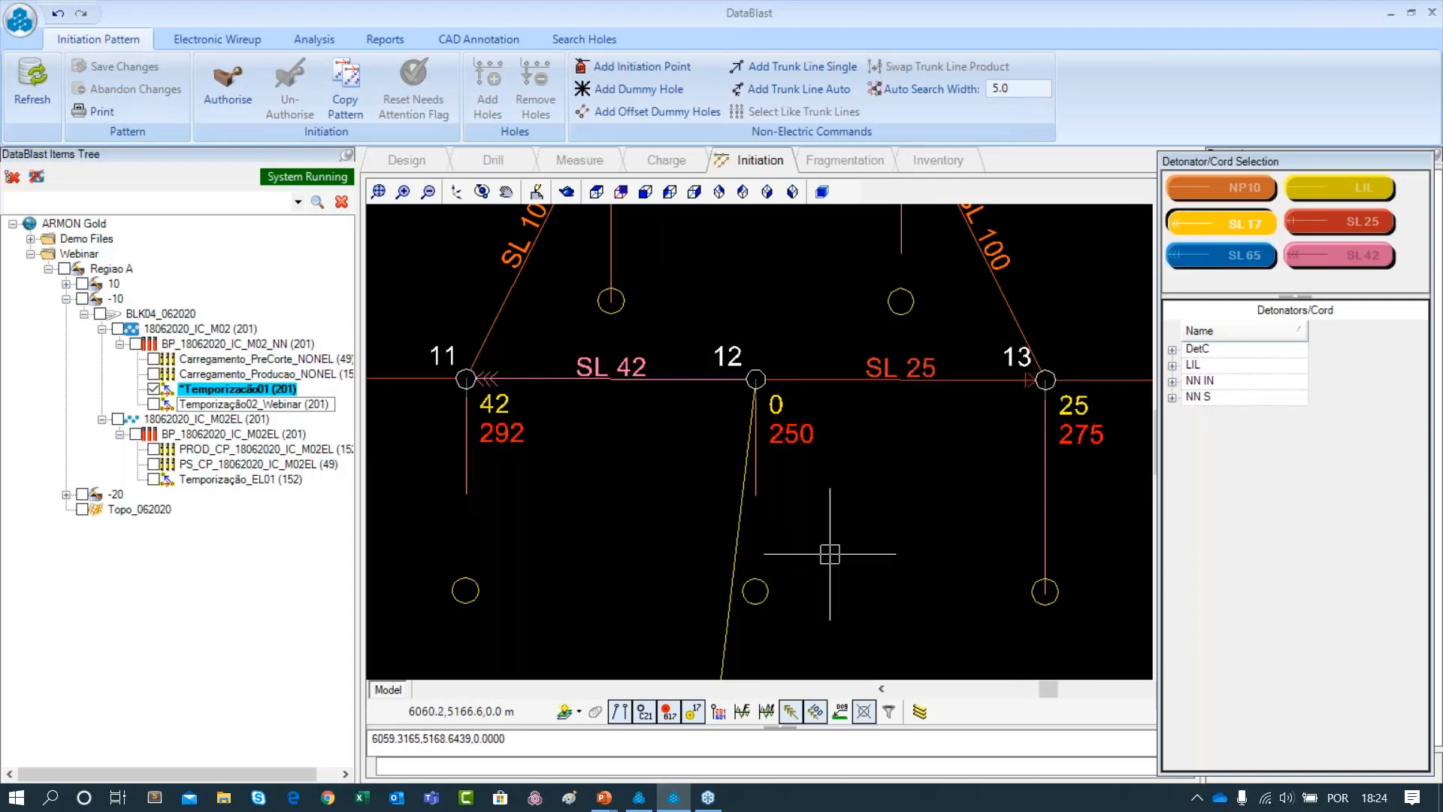
scroll(789, 439, down, 5)
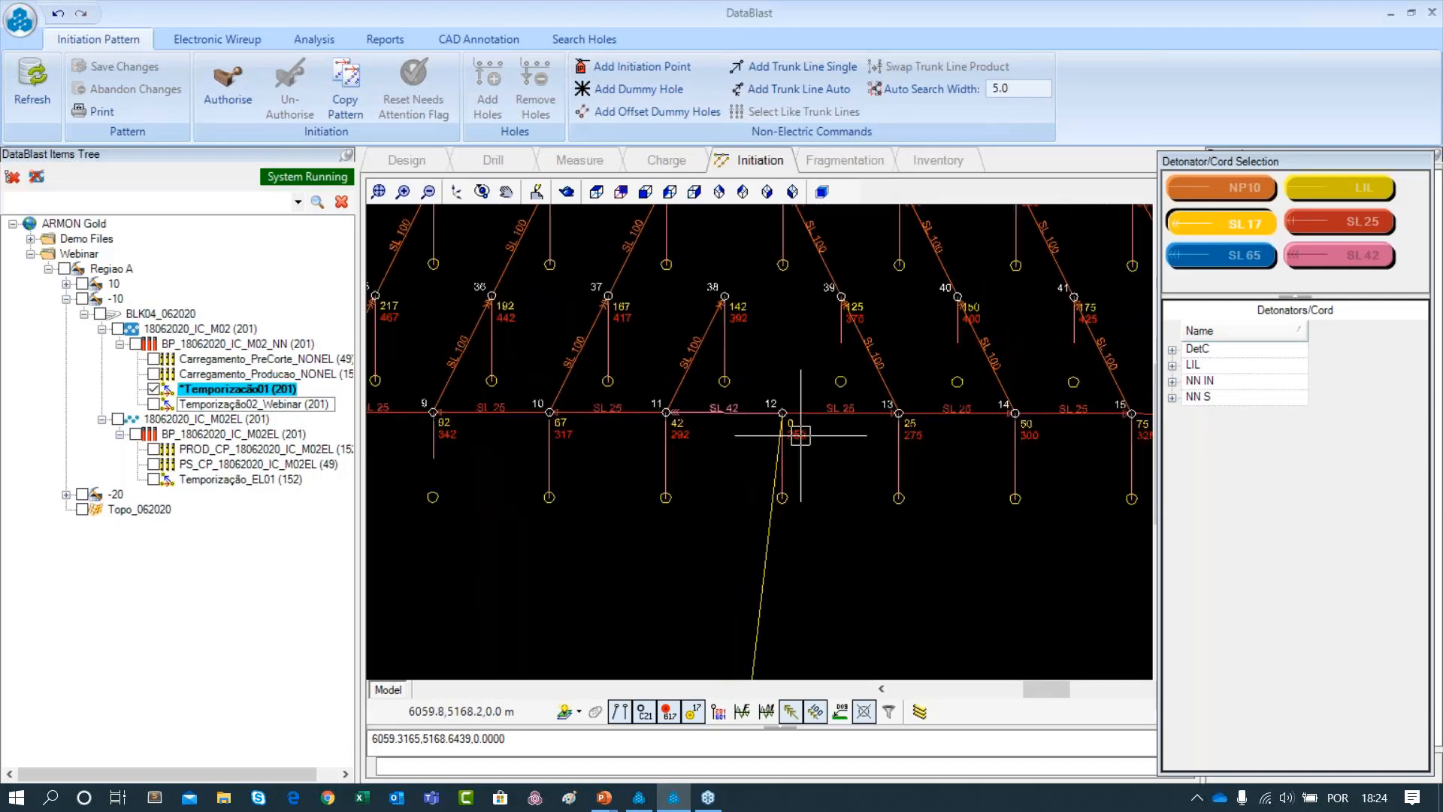
scroll(800, 404, up, 6)
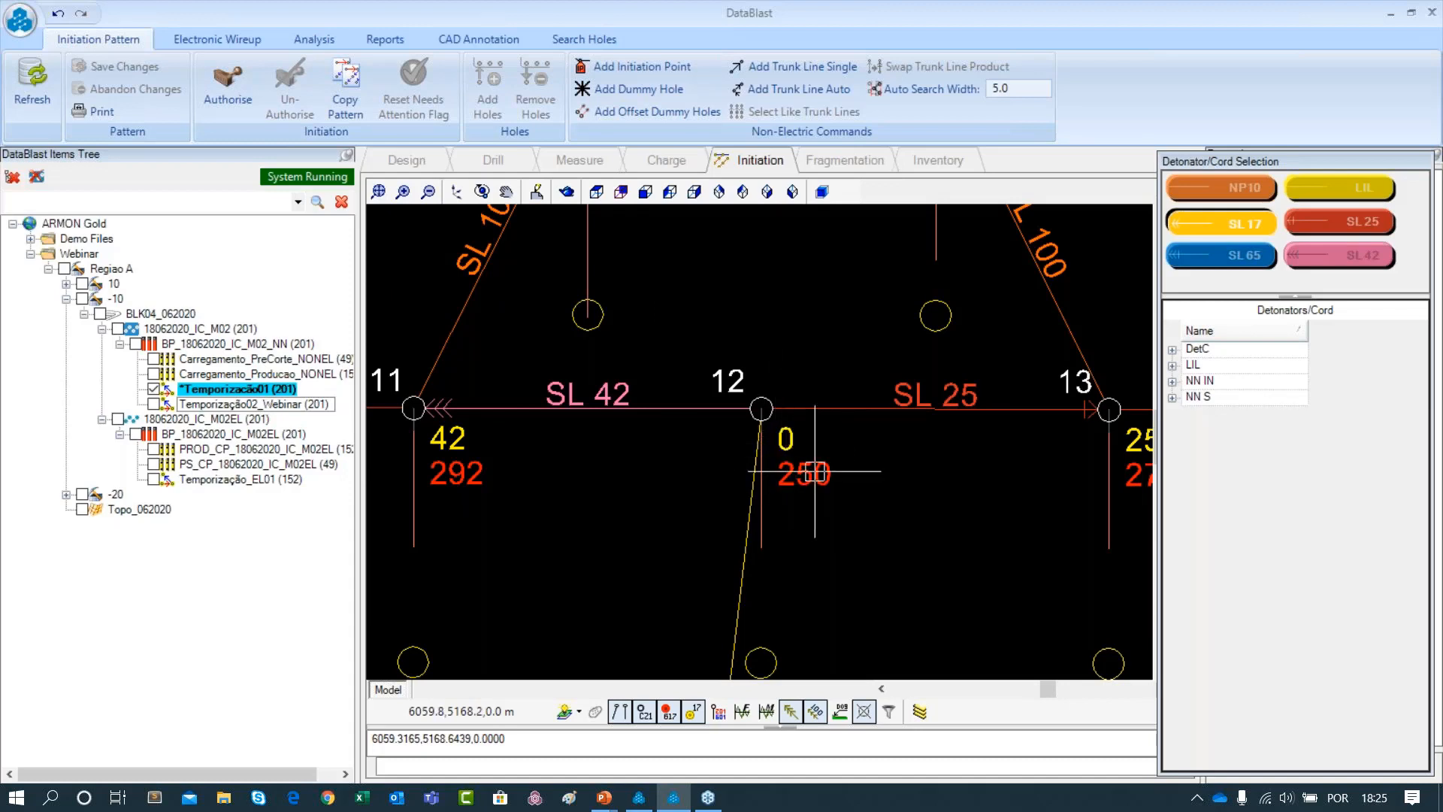
scroll(813, 483, down, 5)
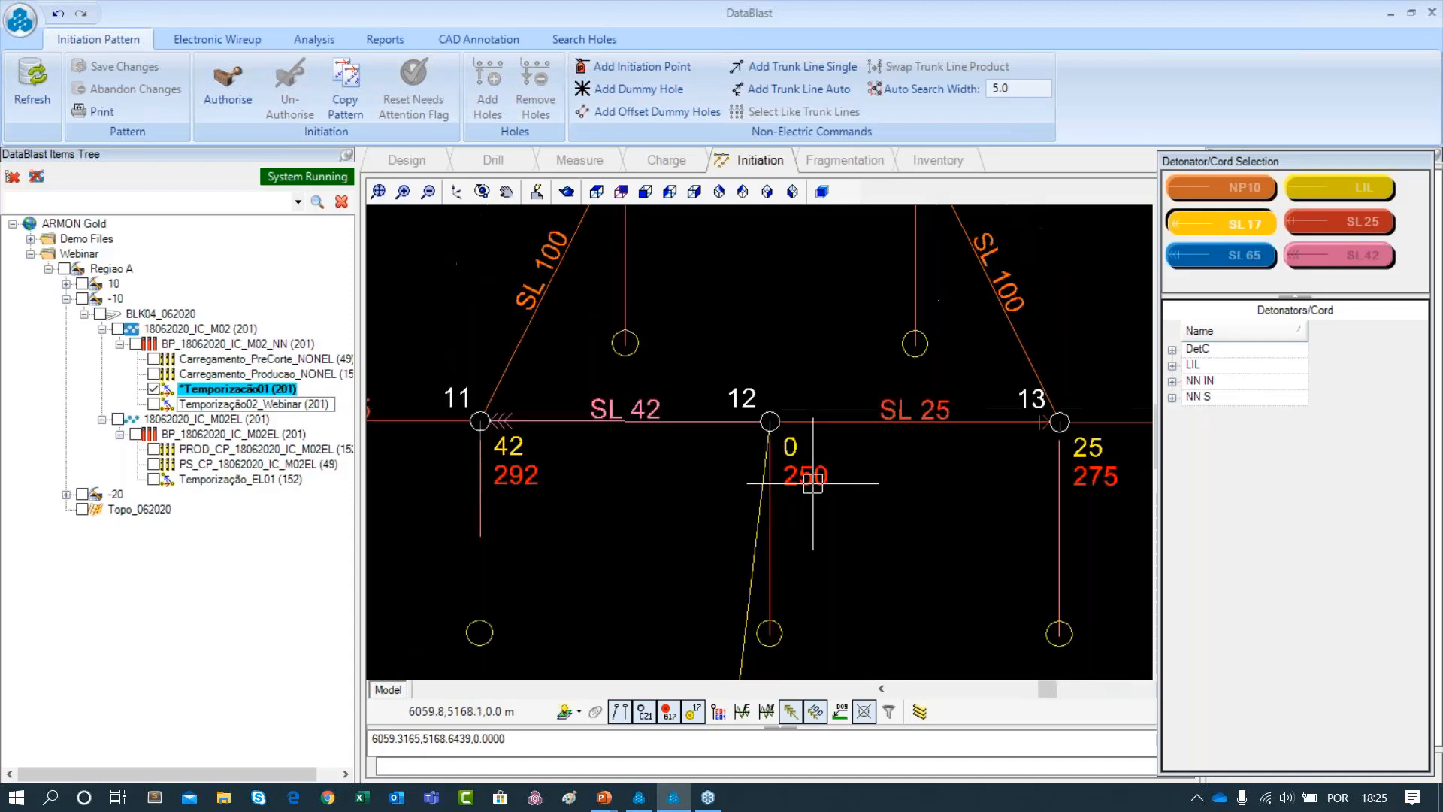
scroll(801, 602, down, 5)
Examine the zero-delay connections along the pre-split row at the back of the pattern, from hole 200 past hole 232
scroll(660, 489, up, 8)
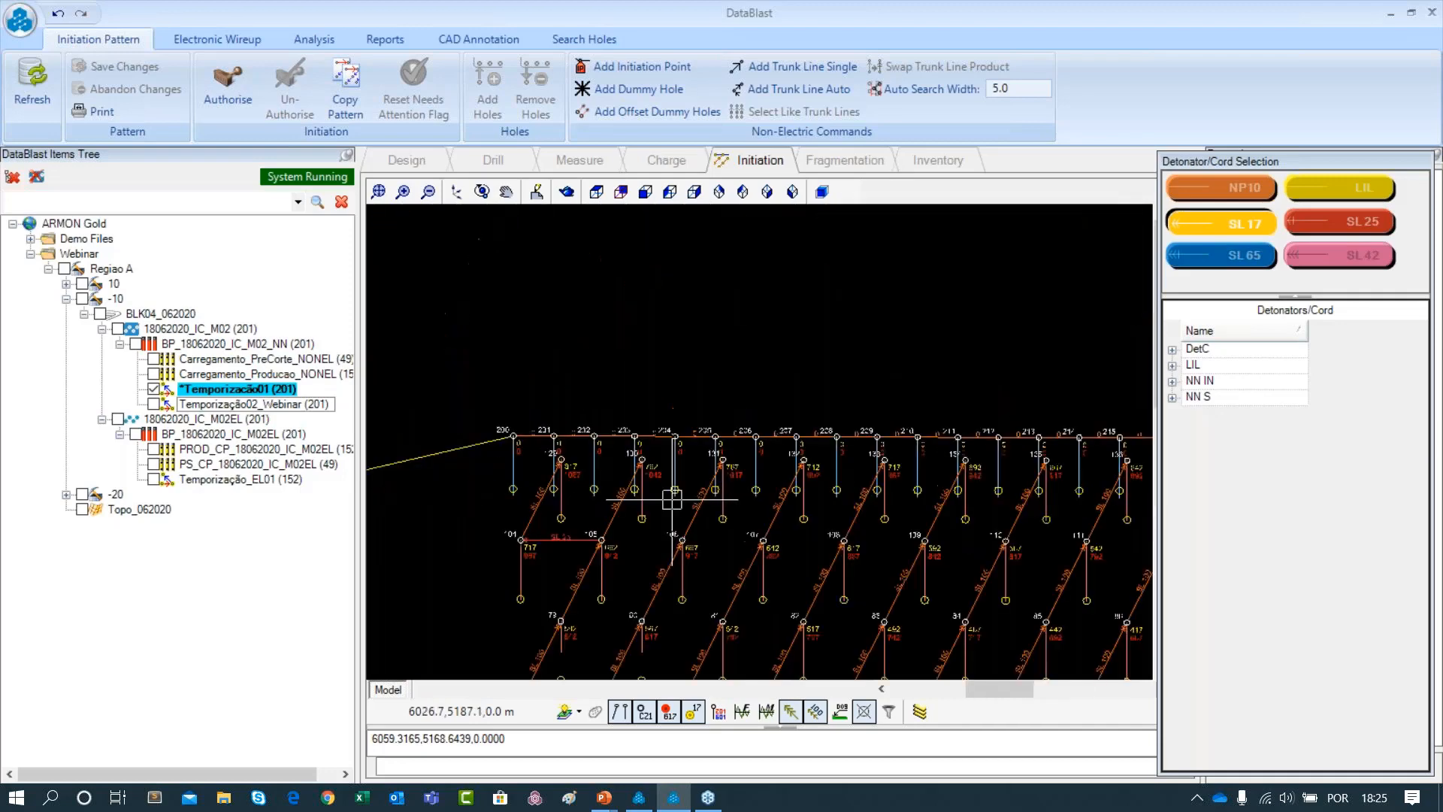
scroll(924, 380, down, 4)
scroll(885, 426, up, 6)
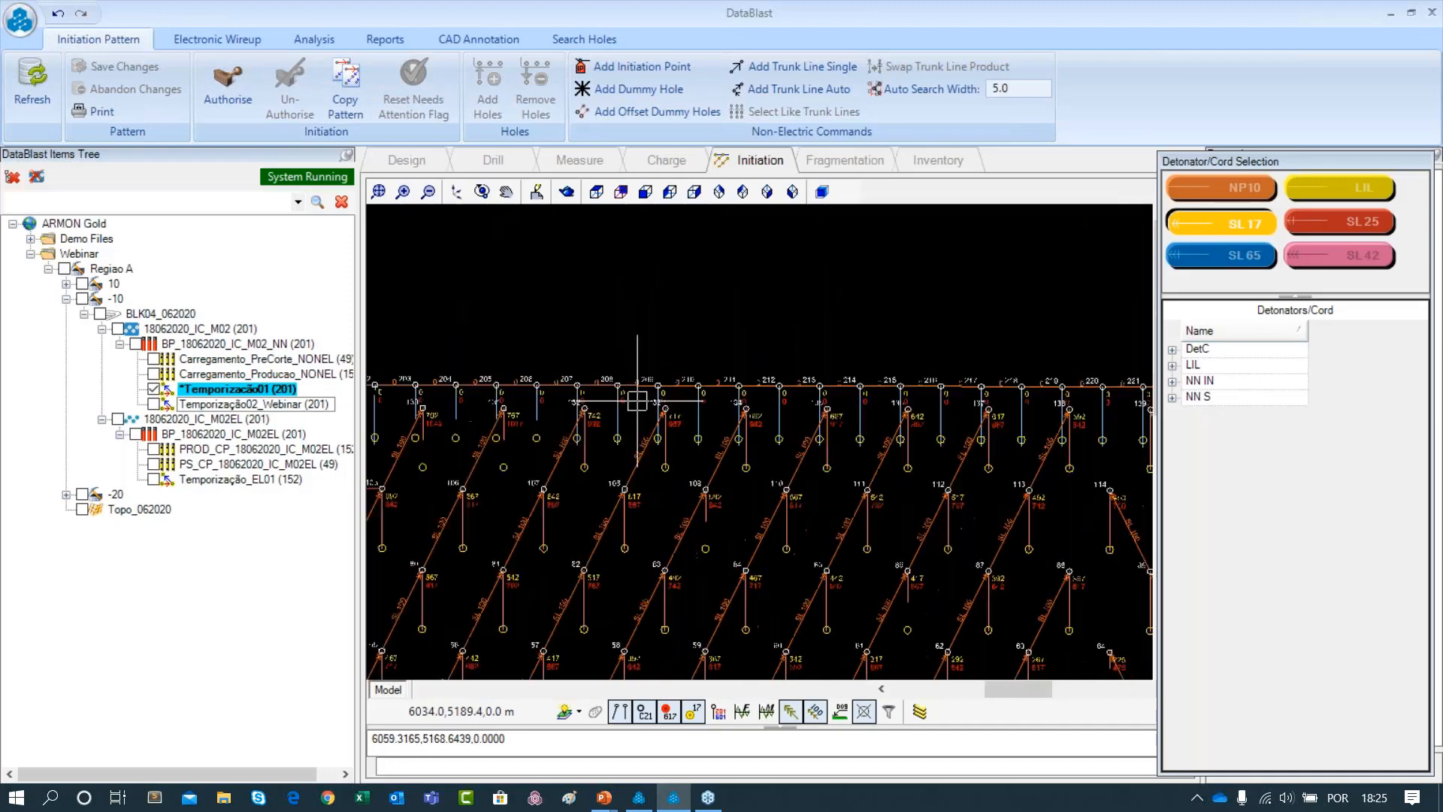
drag(885, 426, 551, 403)
scroll(887, 406, down, 2)
scroll(826, 410, up, 2)
drag(974, 409, 741, 403)
scroll(954, 411, down, 3)
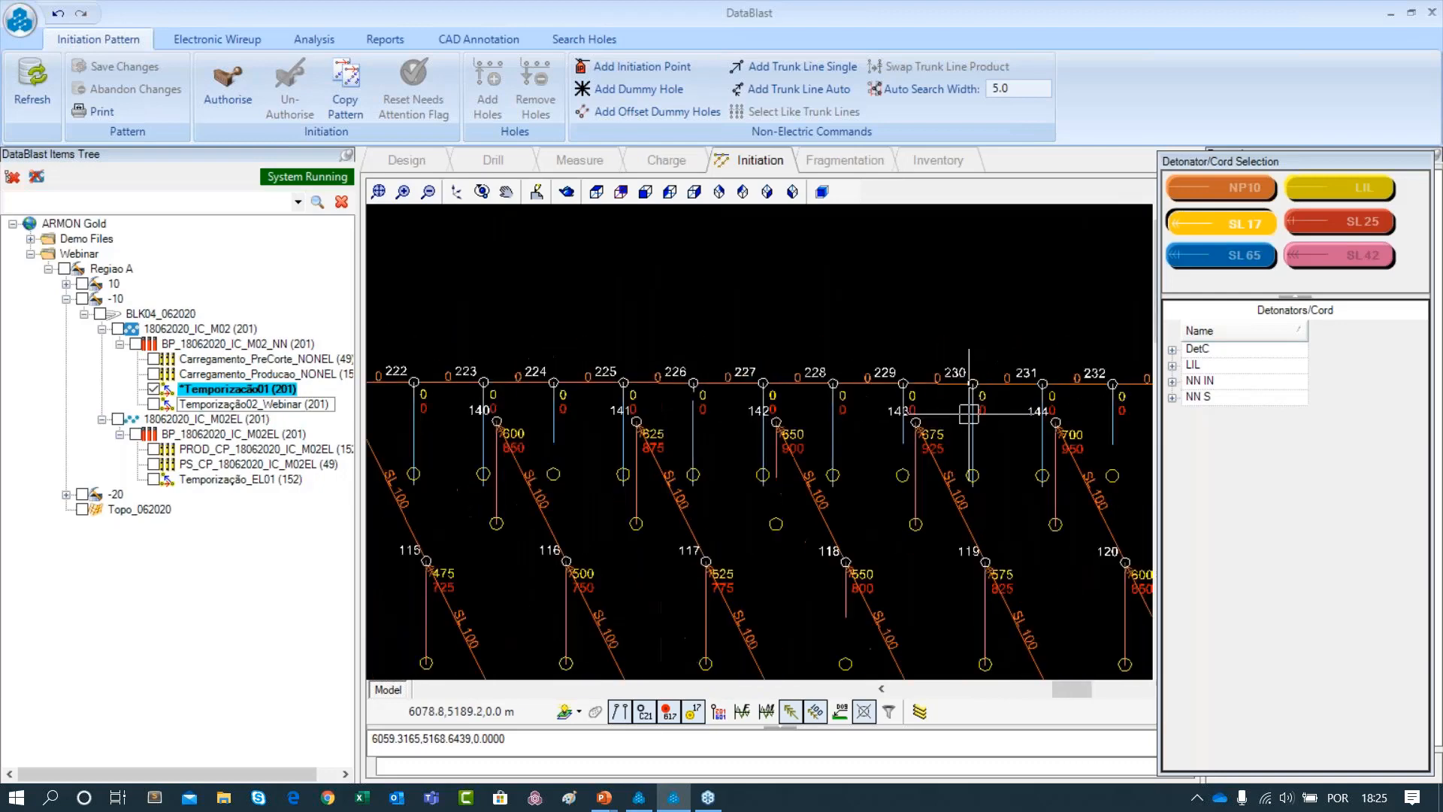
drag(966, 413, 740, 406)
scroll(954, 400, up, 2)
drag(949, 400, 879, 414)
scroll(972, 416, down, 3)
scroll(661, 424, down, 2)
drag(650, 403, 927, 412)
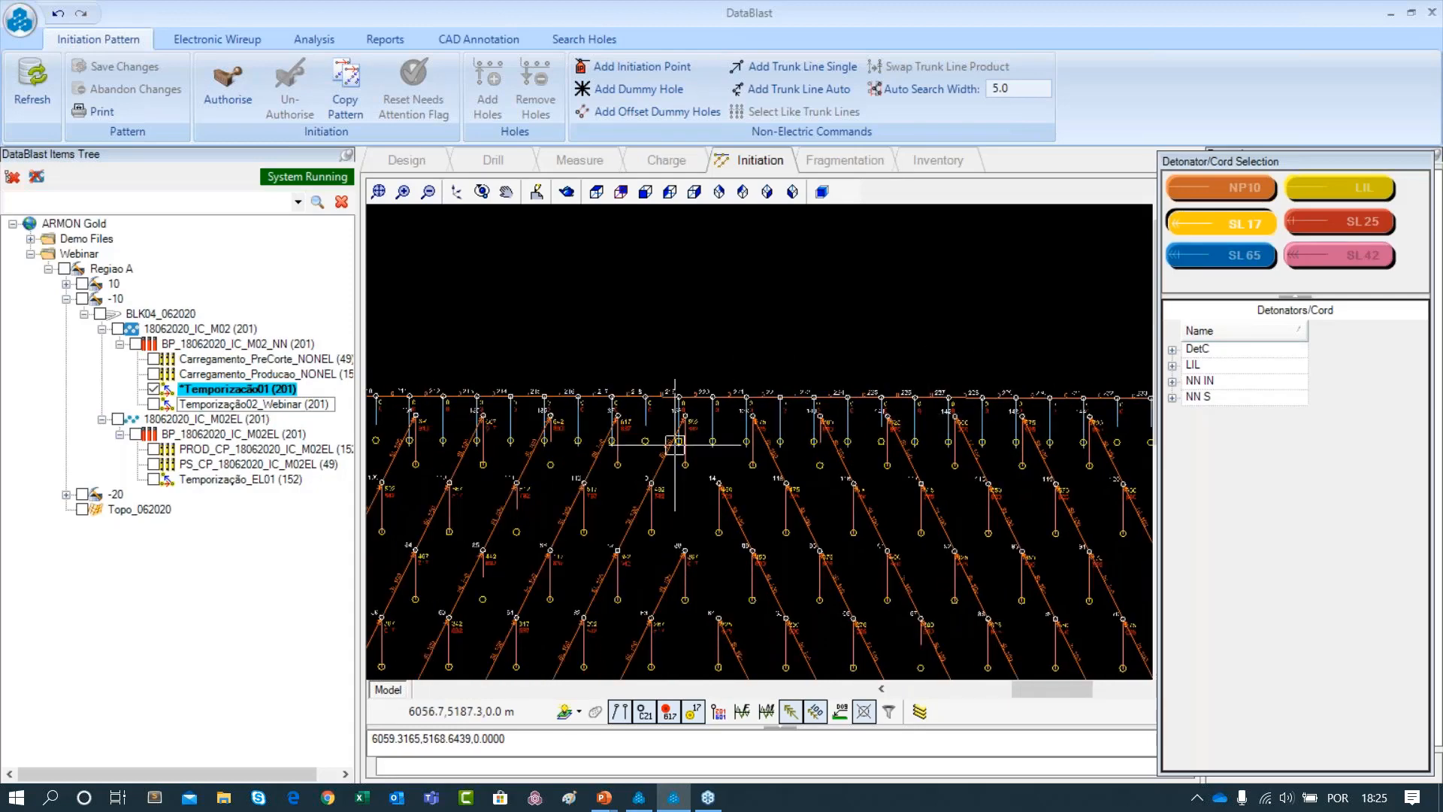
drag(677, 419, 1052, 442)
scroll(748, 427, down, 4)
drag(983, 563, 845, 489)
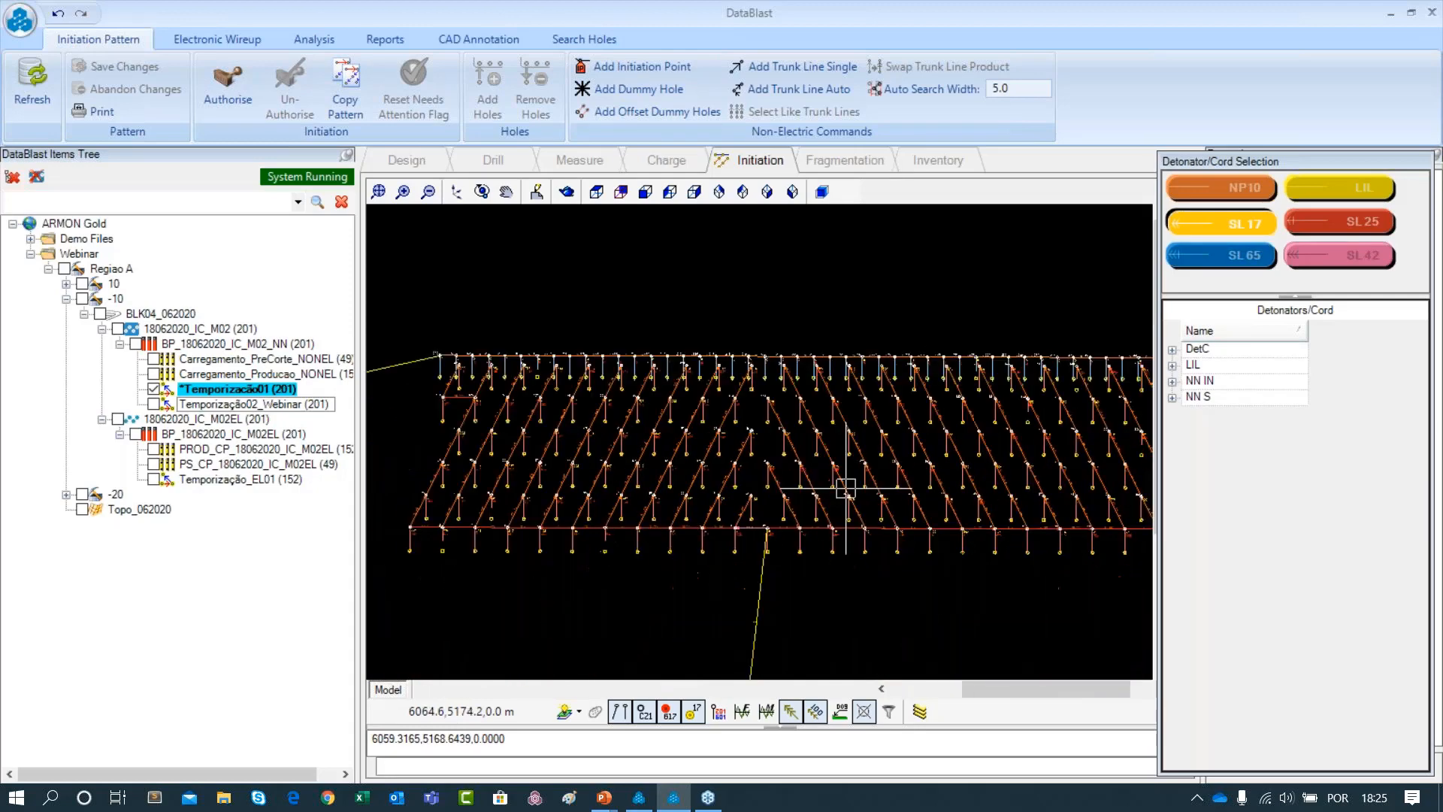
Retrace the back row from hole 200 to hole 227, comparing its firing times with the adjacent production holes 129 to 141
scroll(533, 417, up, 5)
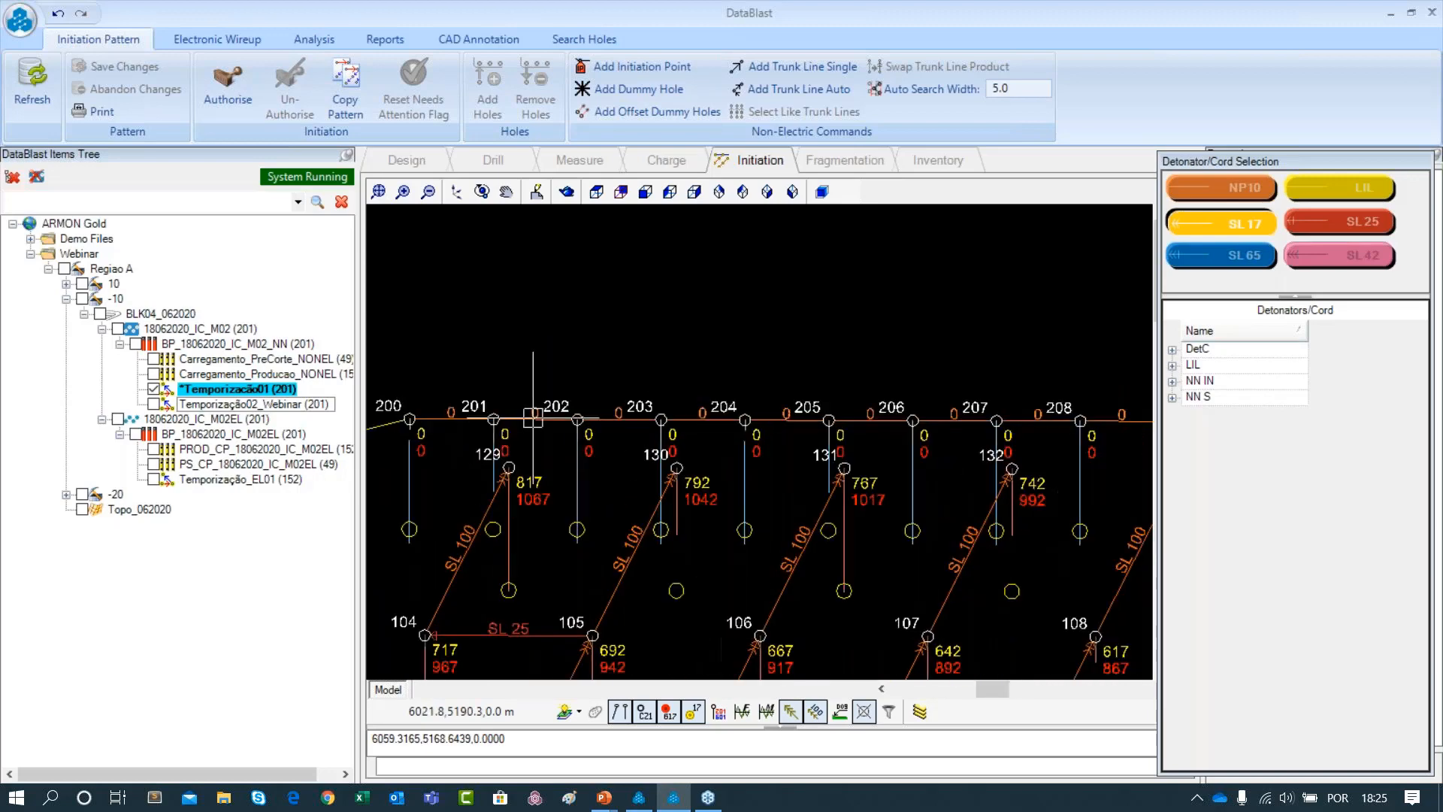
scroll(533, 417, down, 2)
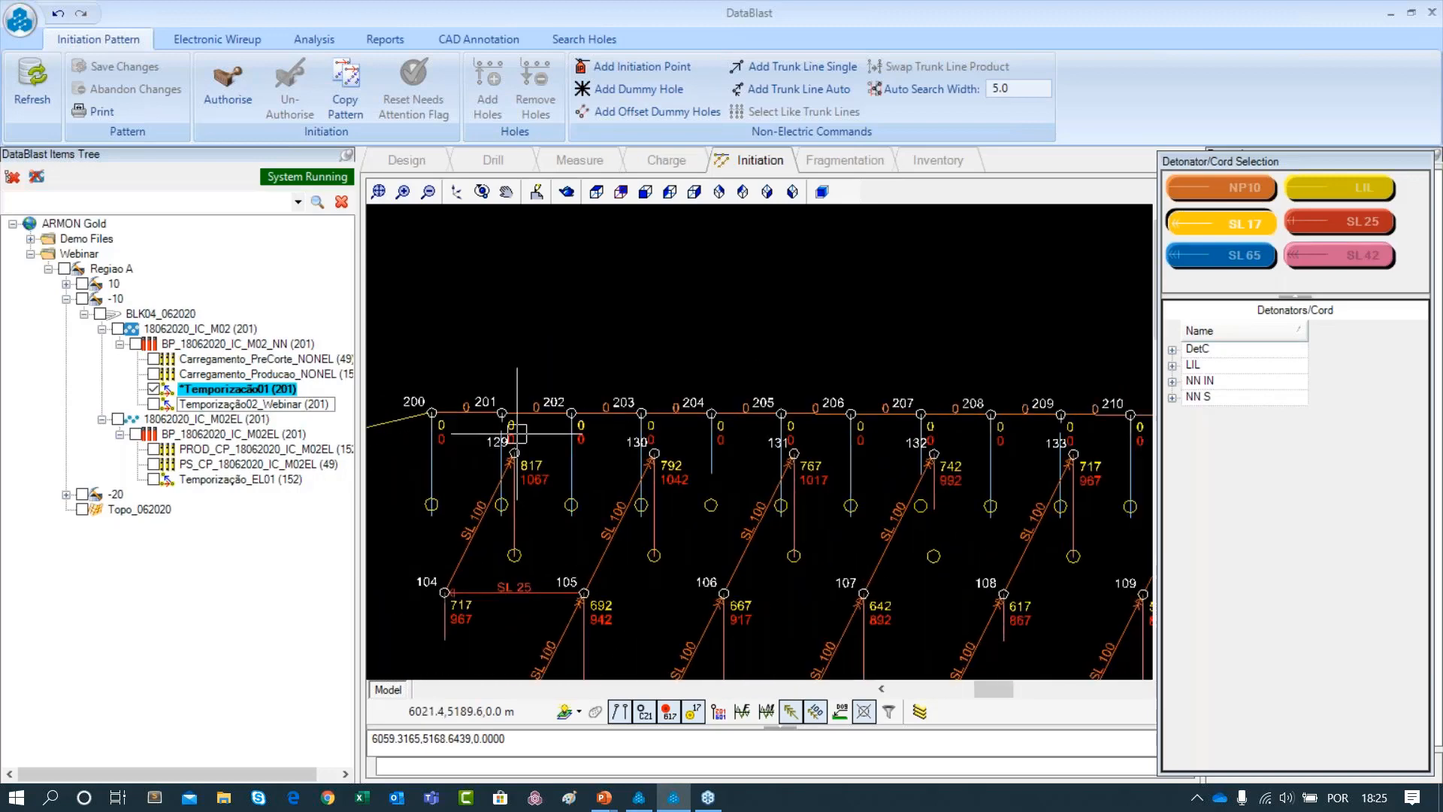
scroll(489, 414, up, 1)
drag(469, 412, 554, 409)
scroll(1058, 409, down, 2)
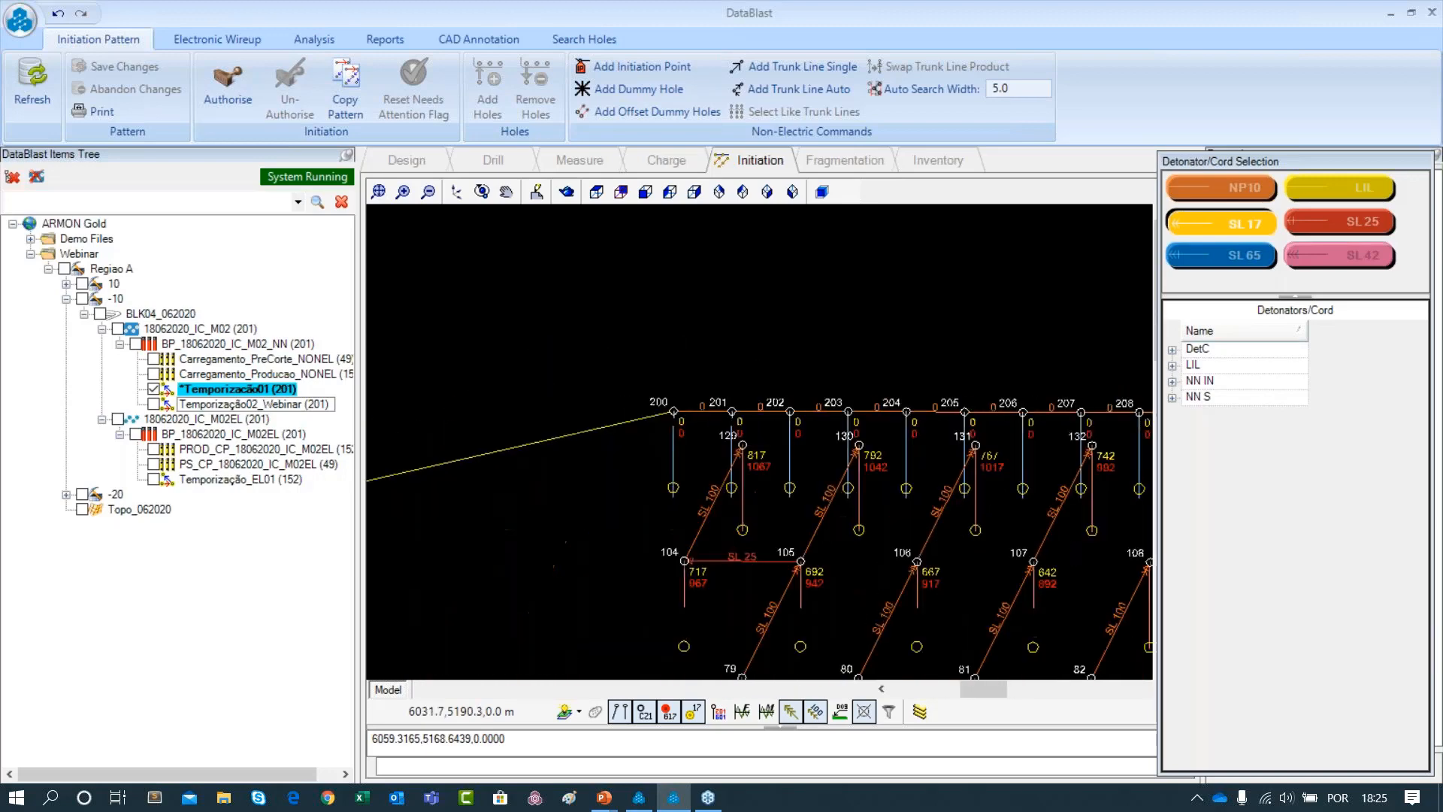
drag(1007, 414, 594, 365)
scroll(1142, 365, down, 2)
drag(894, 381, 718, 418)
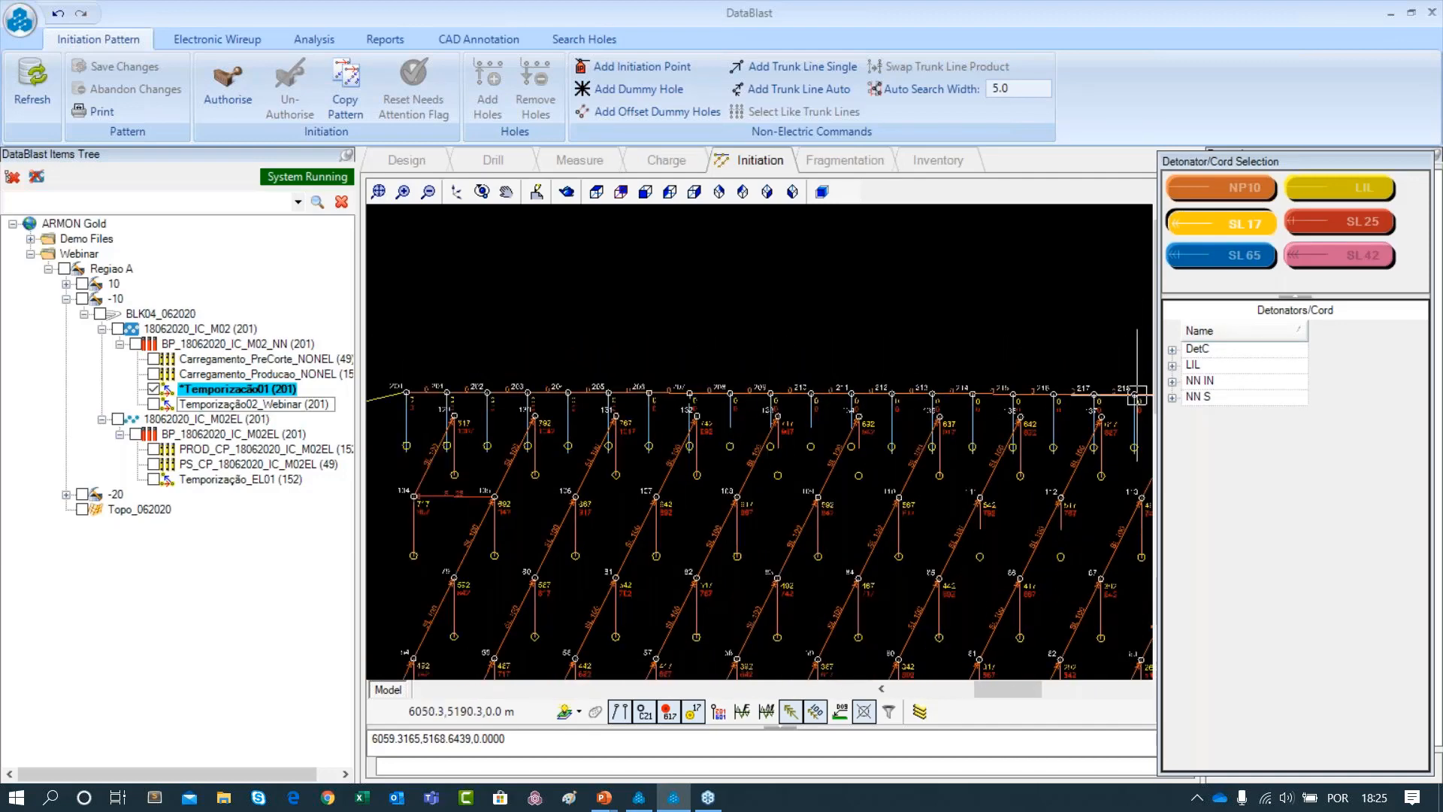
scroll(1130, 398, down, 1)
drag(1127, 401, 759, 404)
scroll(956, 415, up, 4)
scroll(1006, 386, up, 2)
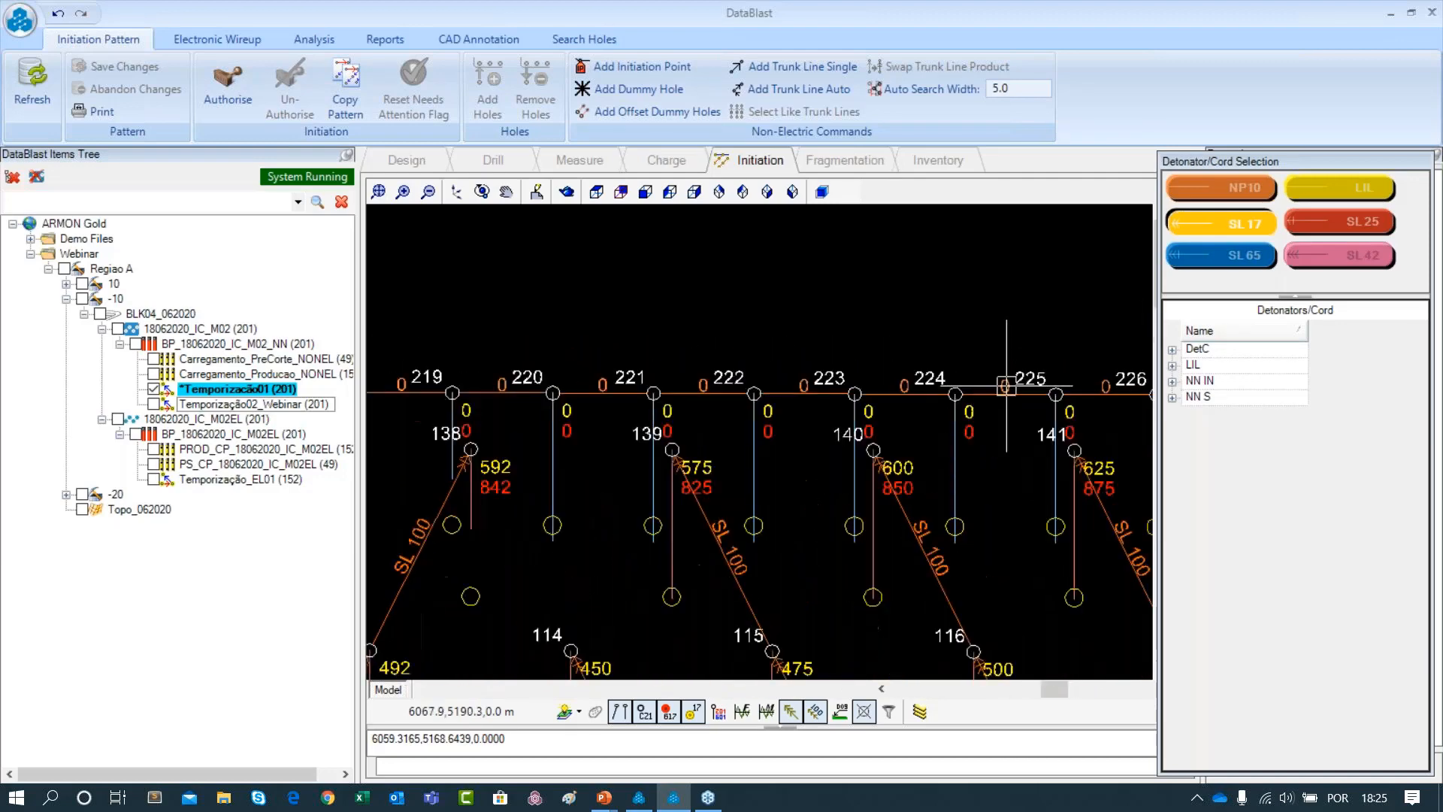
drag(1006, 387, 823, 378)
scroll(913, 402, up, 2)
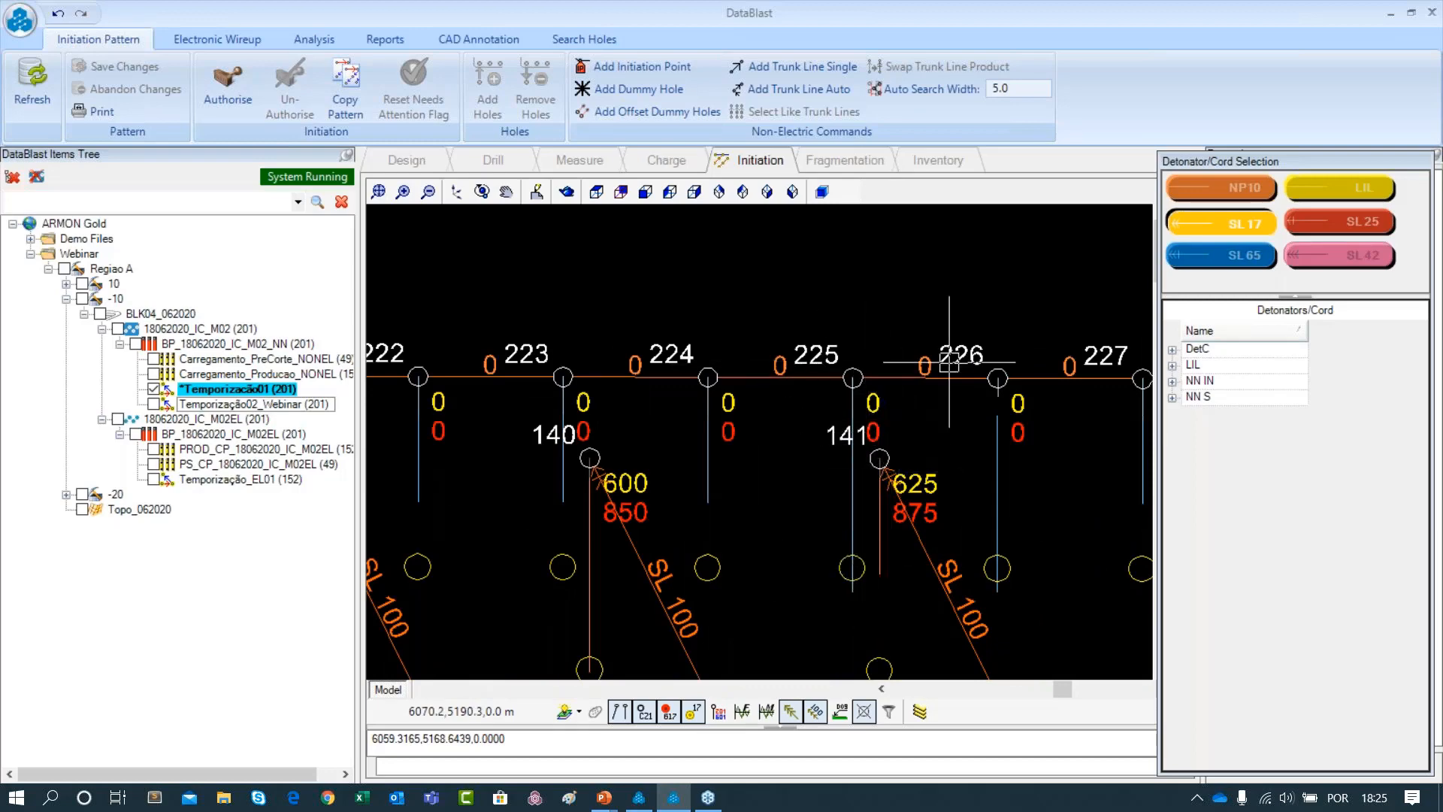
Review the overall layout of the initiation pattern, including the lead-in lines to the back row and to hole 12
scroll(949, 363, down, 6)
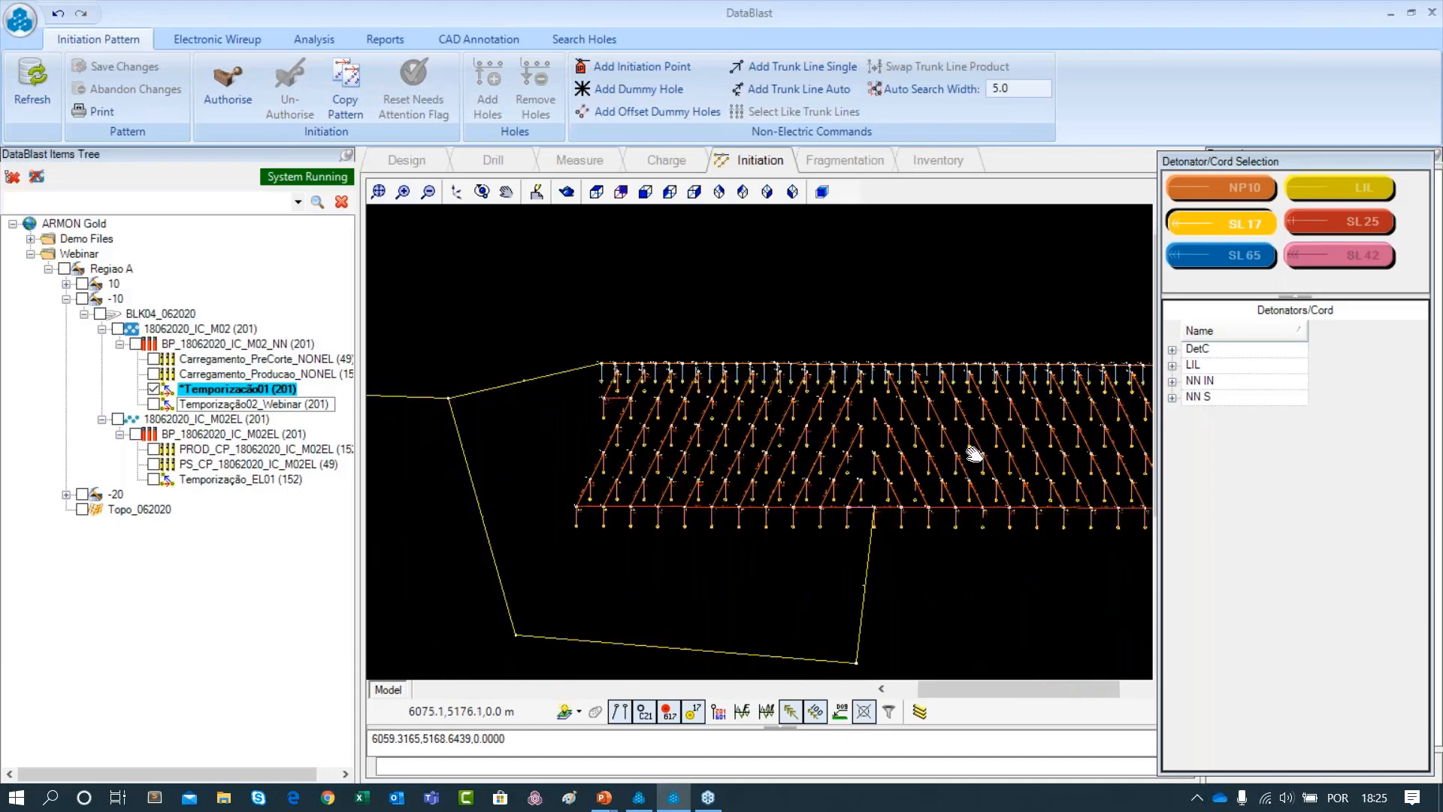
scroll(973, 454, down, 3)
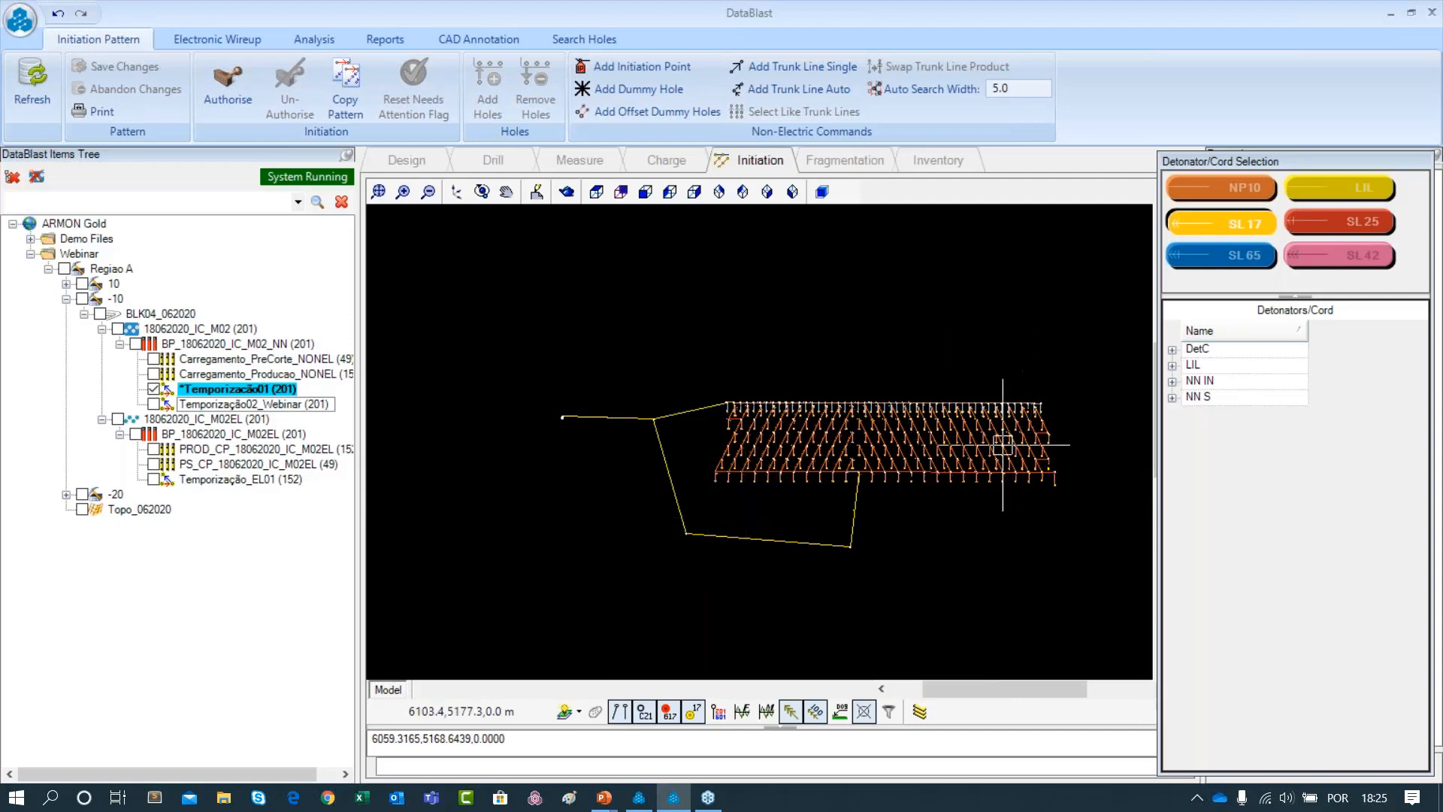
scroll(1026, 481, up, 1)
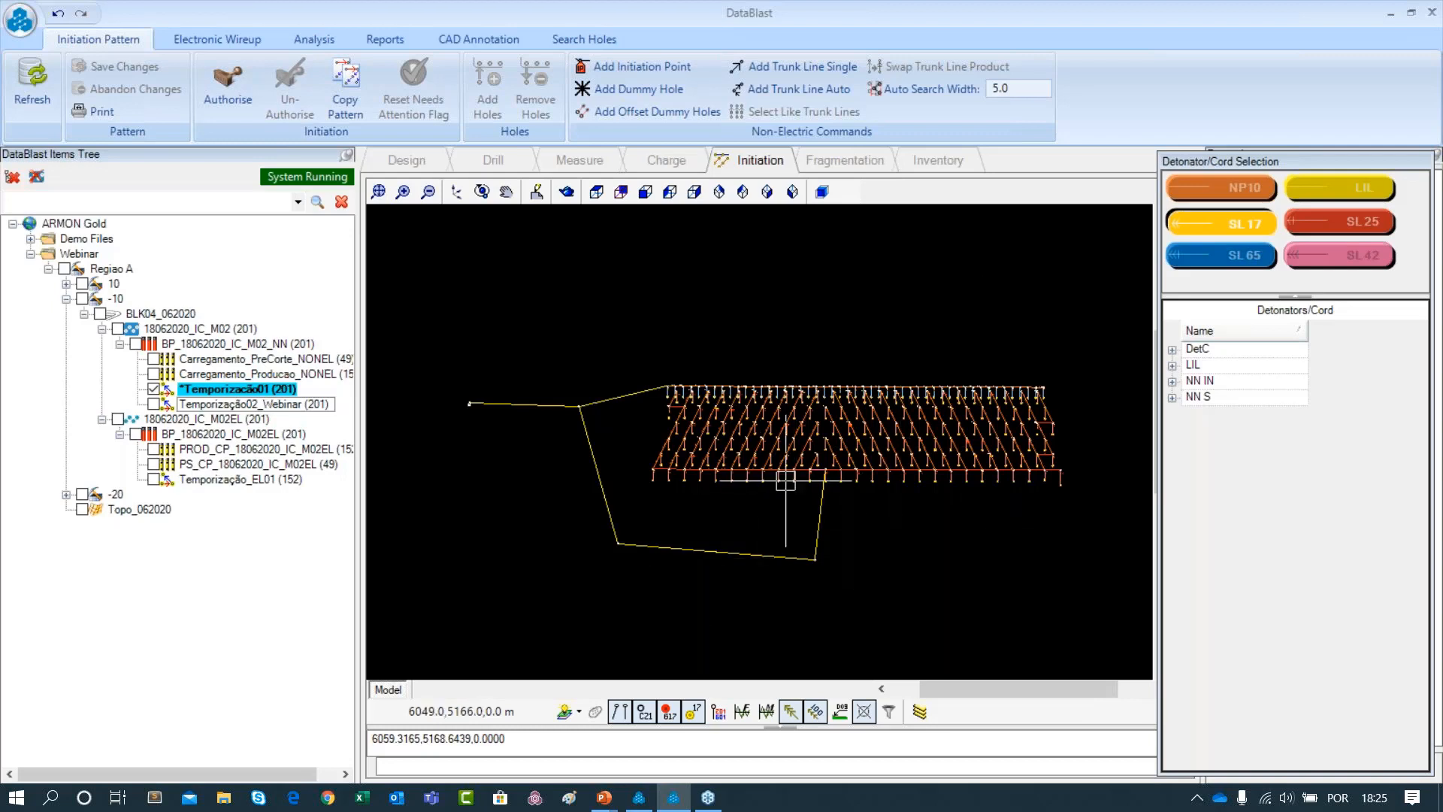
scroll(889, 515, up, 1)
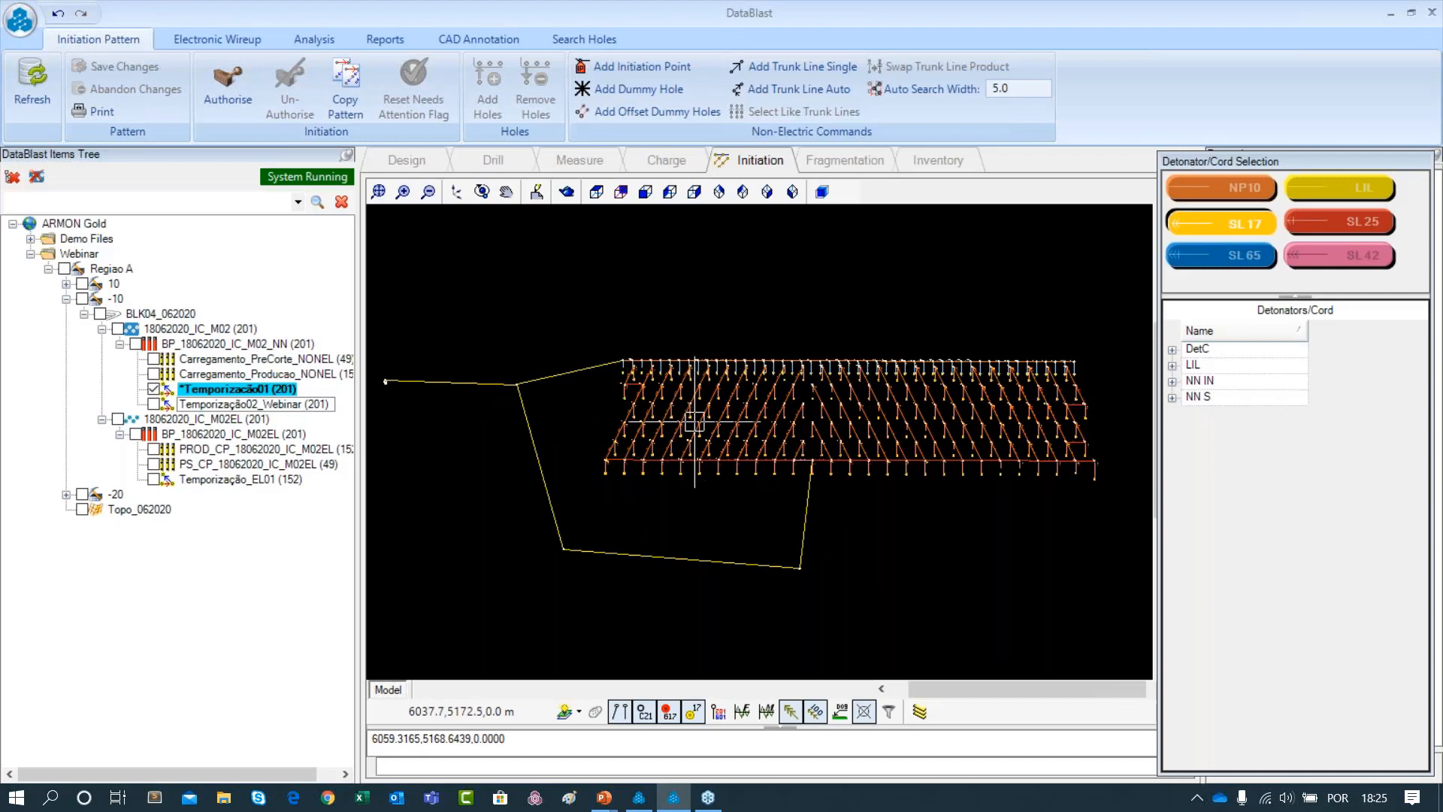
scroll(924, 554, down, 1)
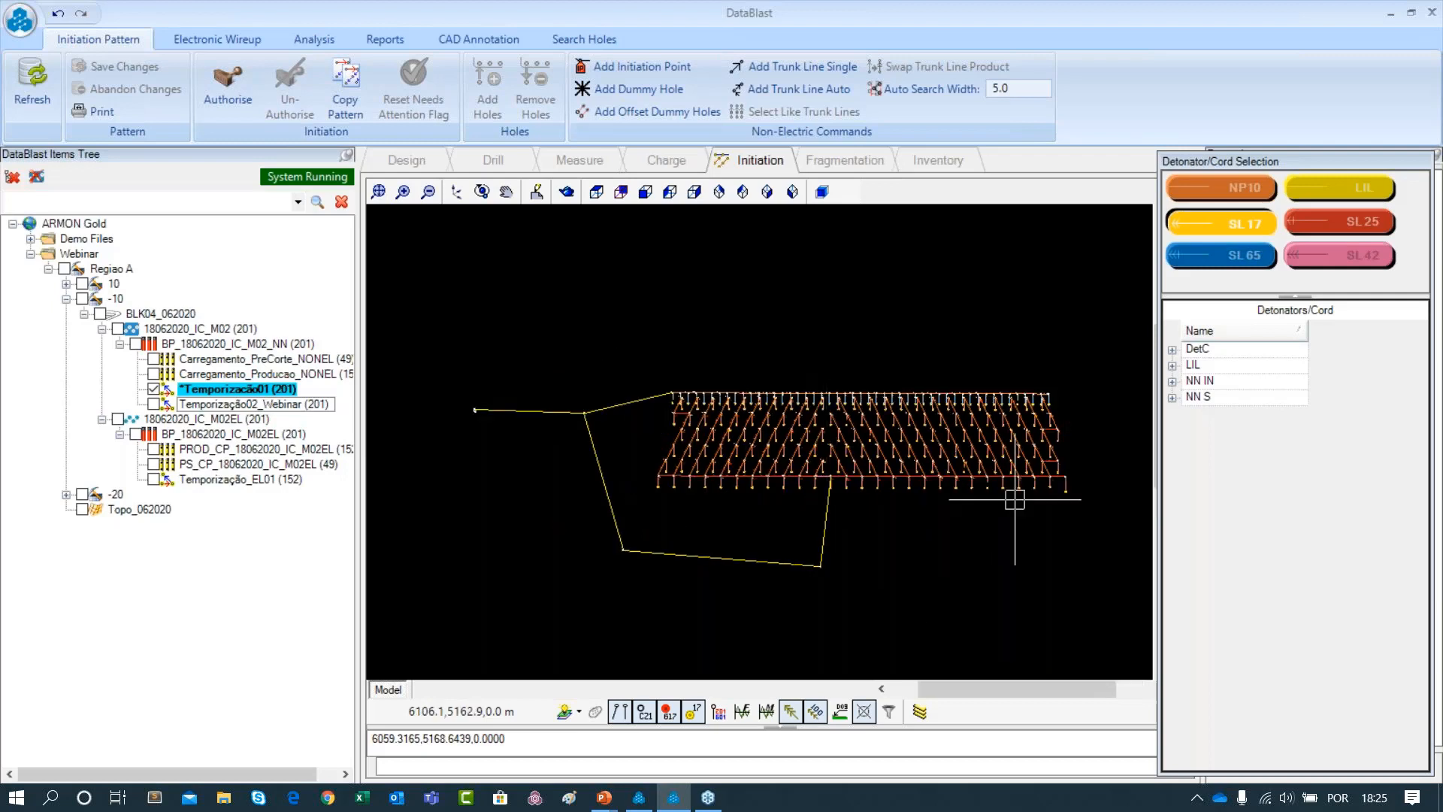
scroll(969, 514, down, 1)
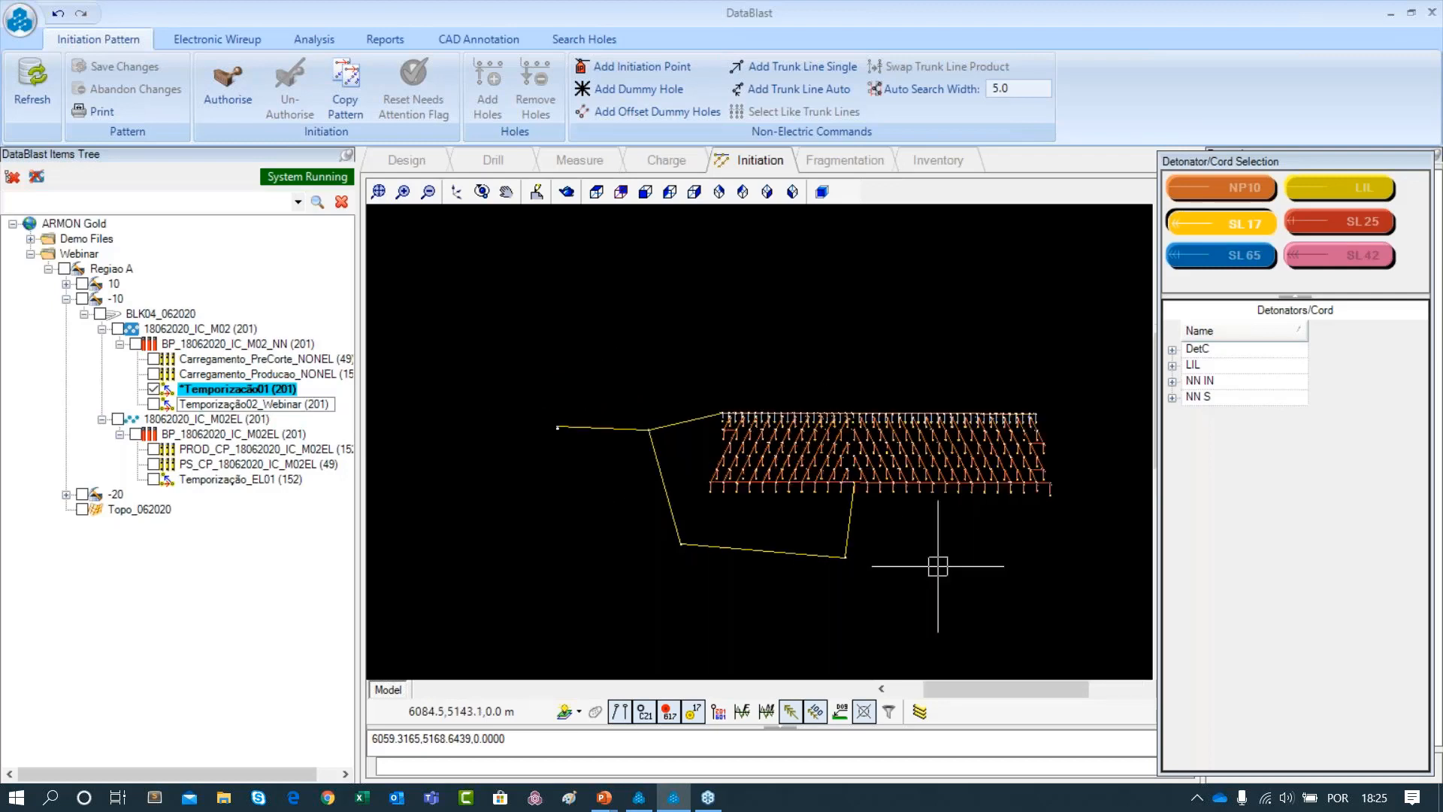
scroll(999, 532, up, 1)
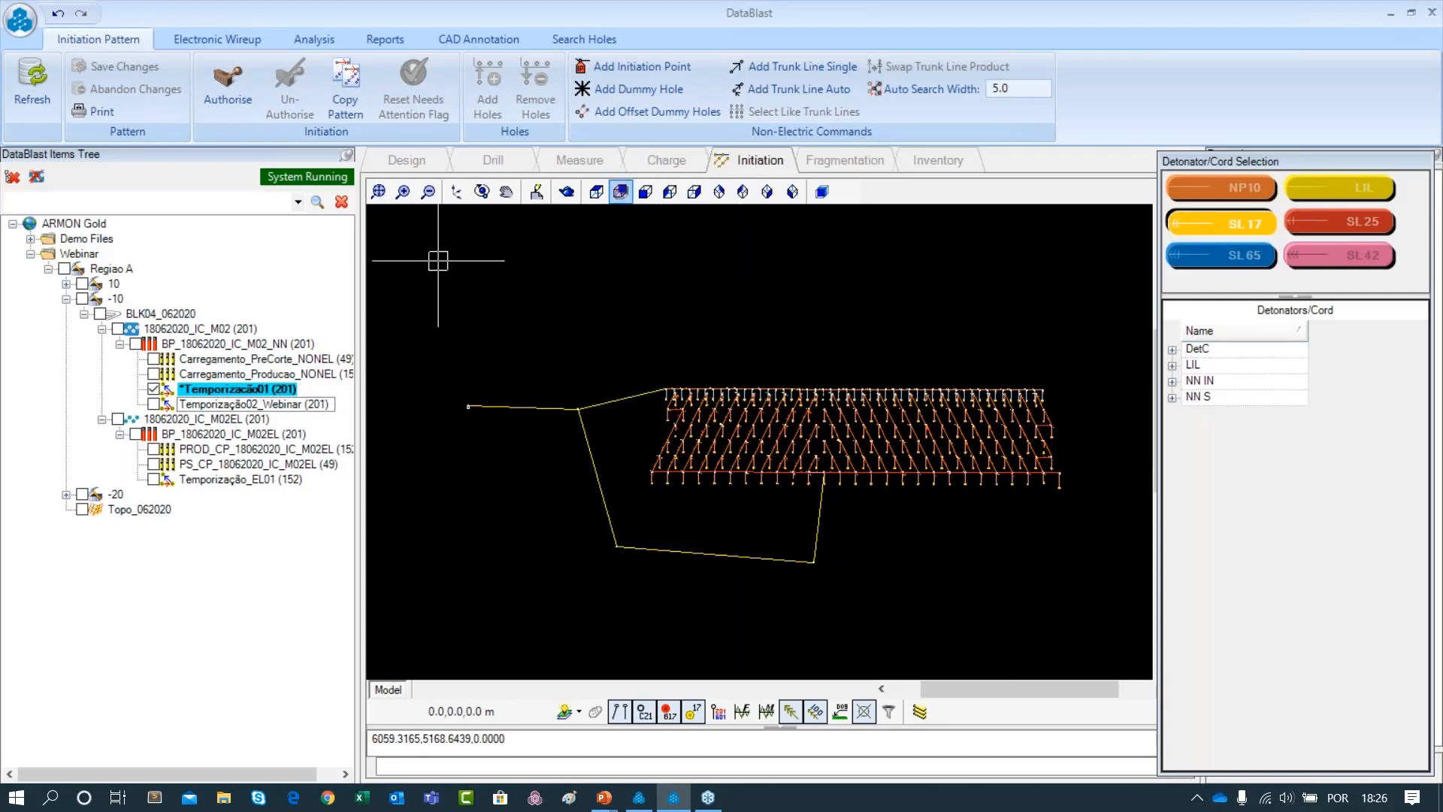
Add a new initiation pattern named Temporização_03_Webinar under the blast pattern BP_18062020_IC_M02_NN
right_click(210, 350)
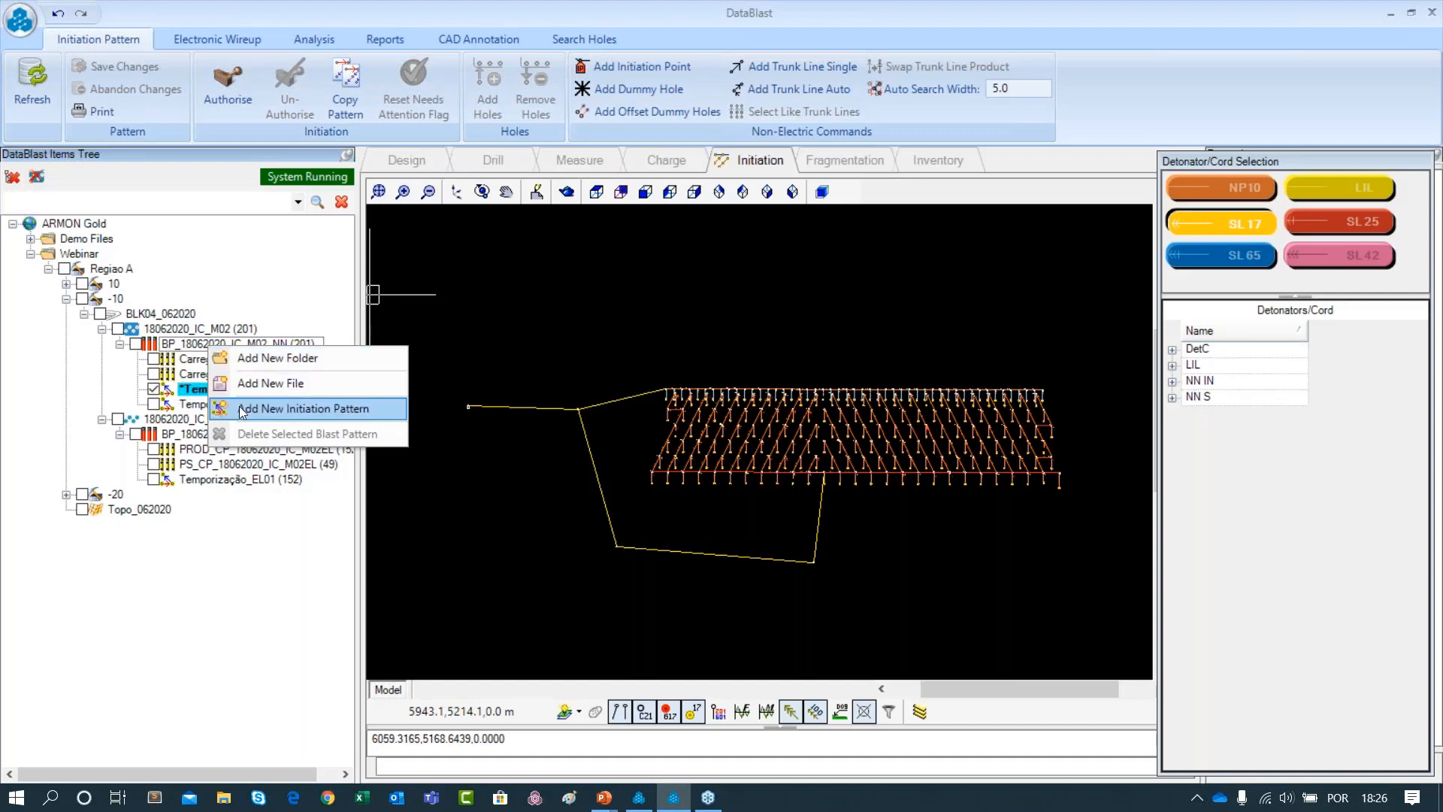
click(299, 409)
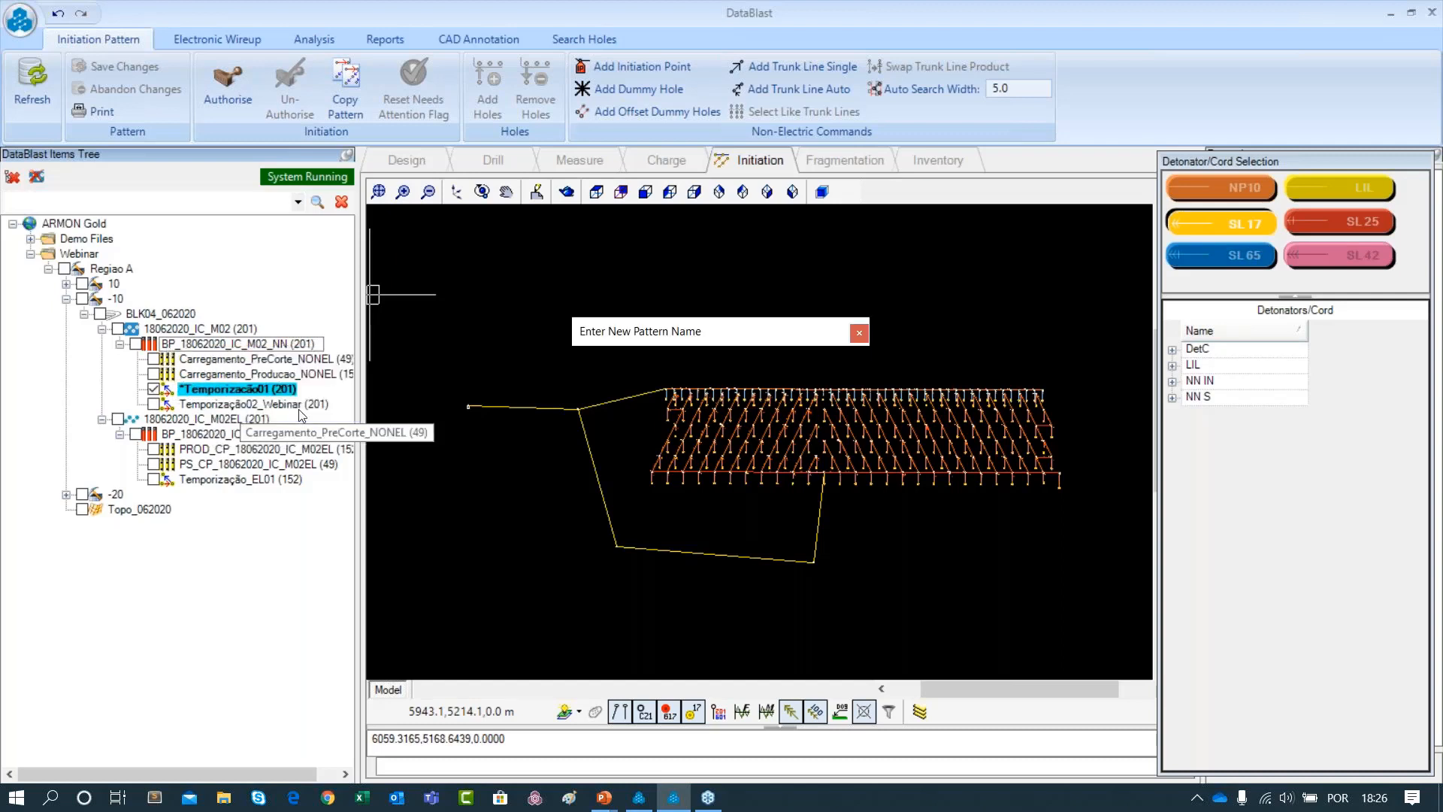
text(Temporização03)
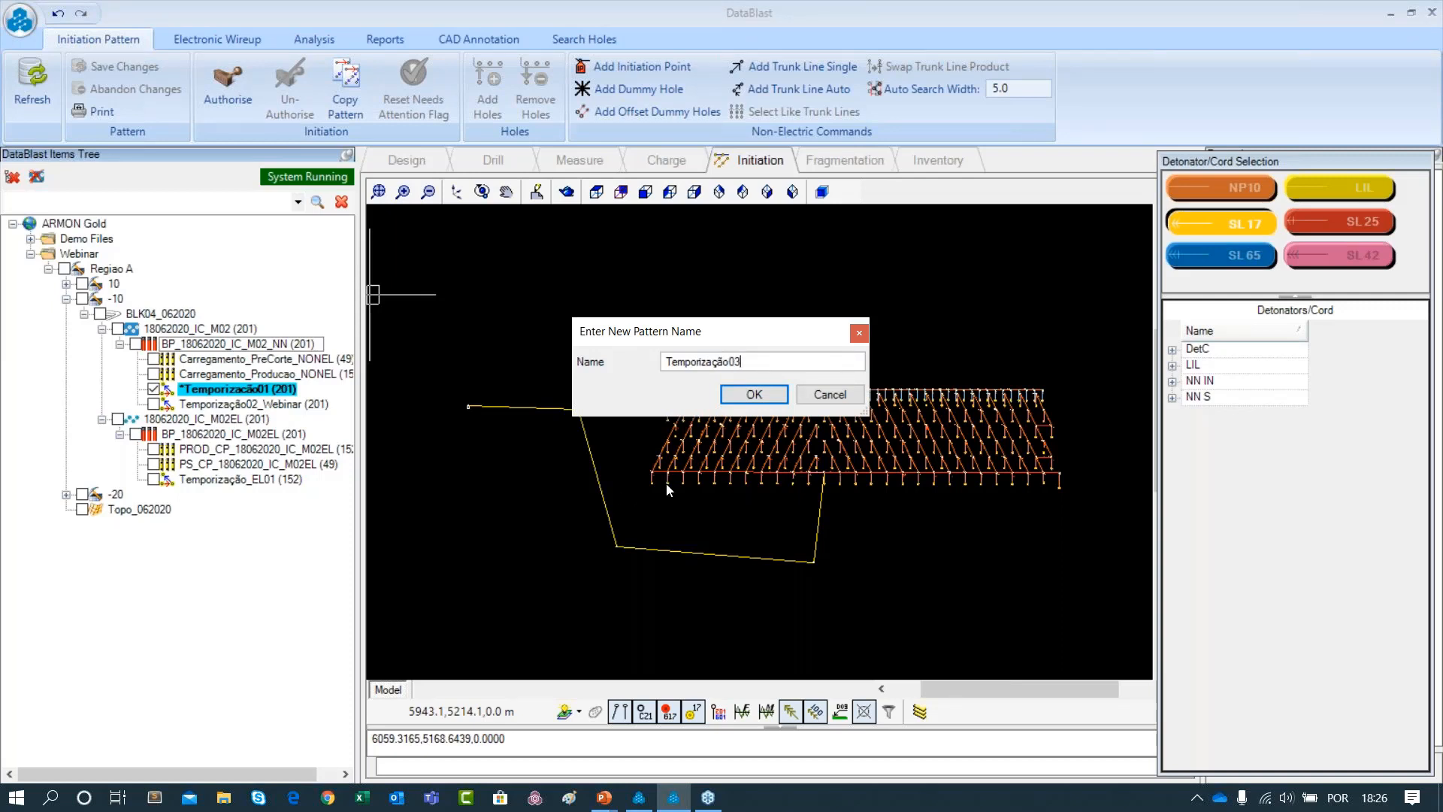
click(746, 394)
key(Return)
click(737, 364)
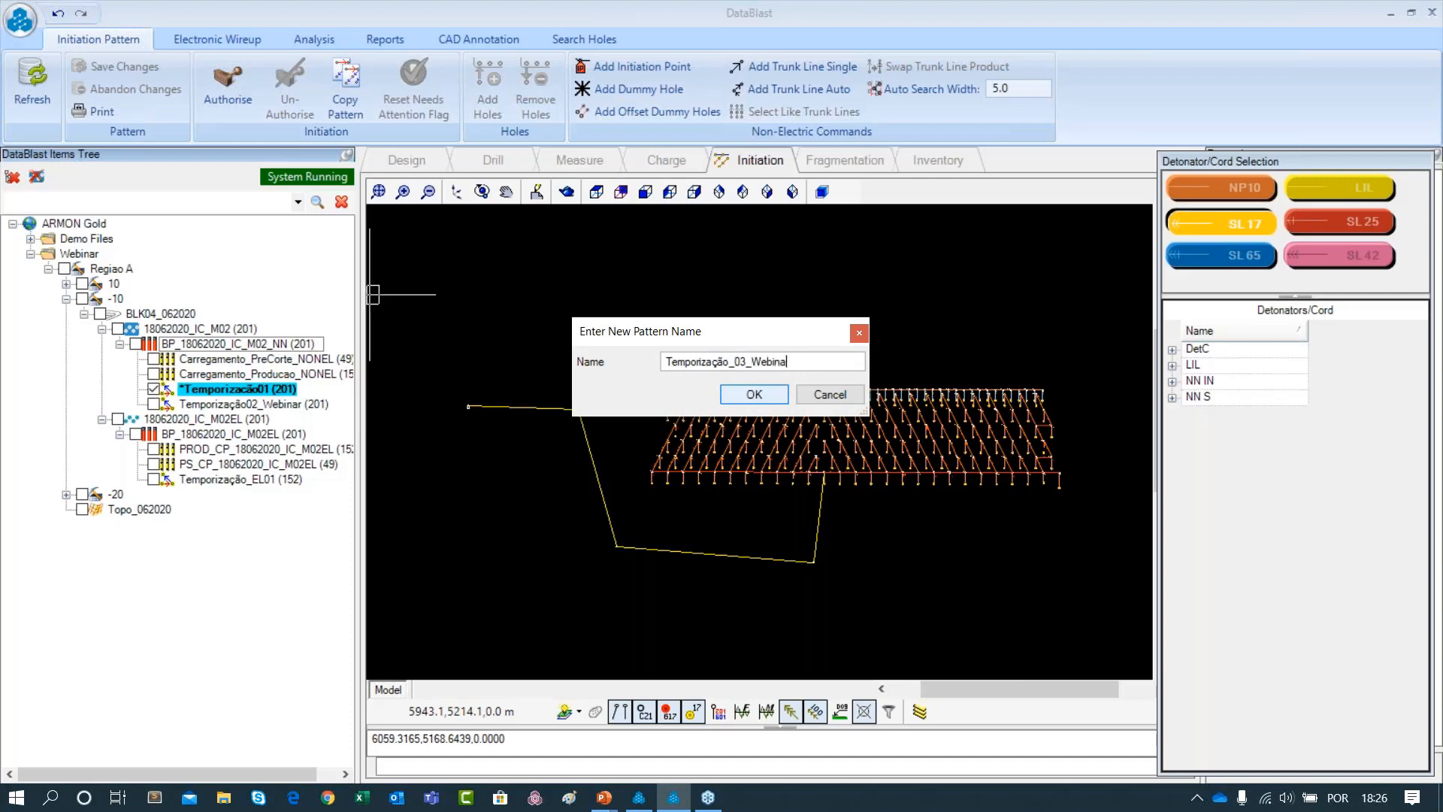
click(762, 395)
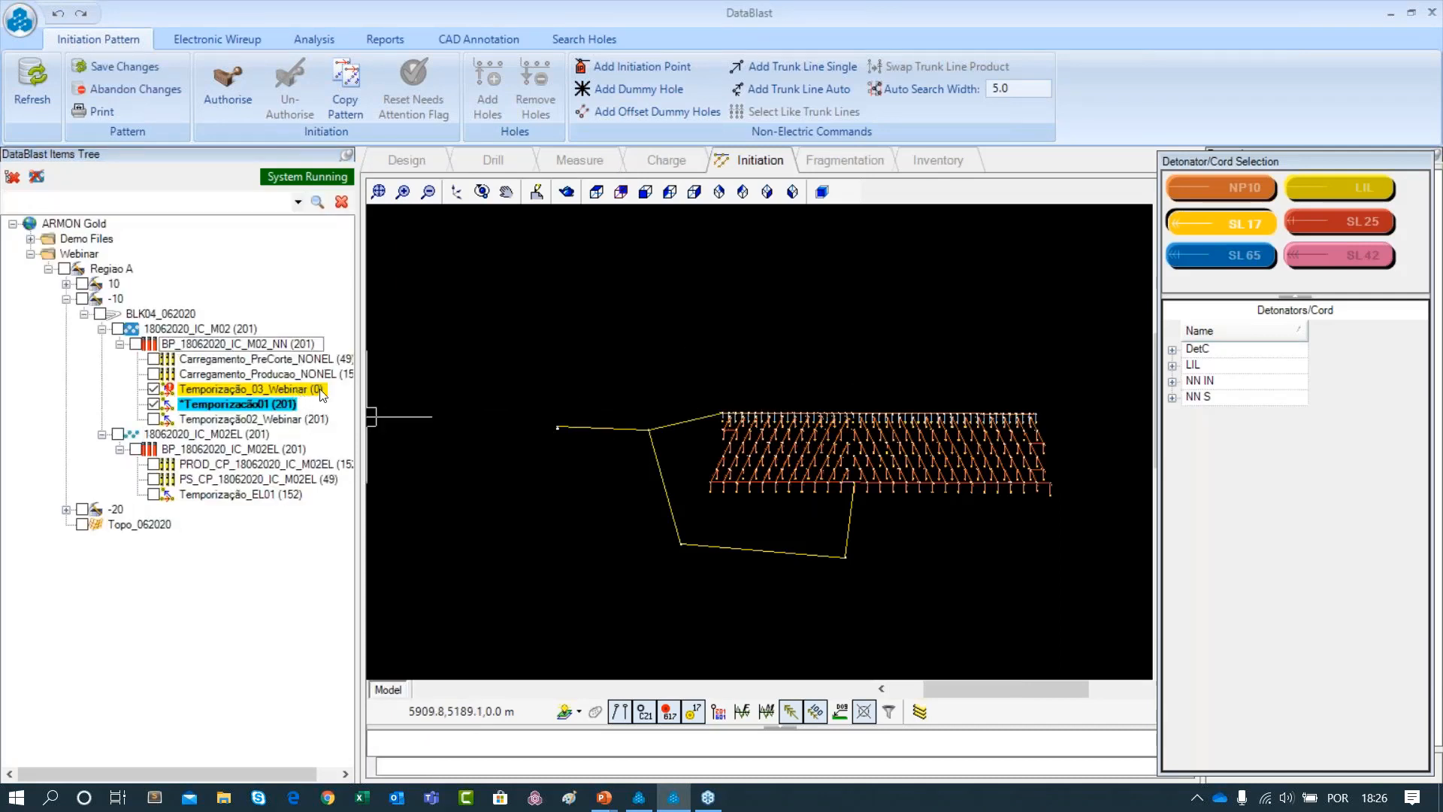
Unload the pattern Temporização01 and abandon its unsaved changes
click(156, 404)
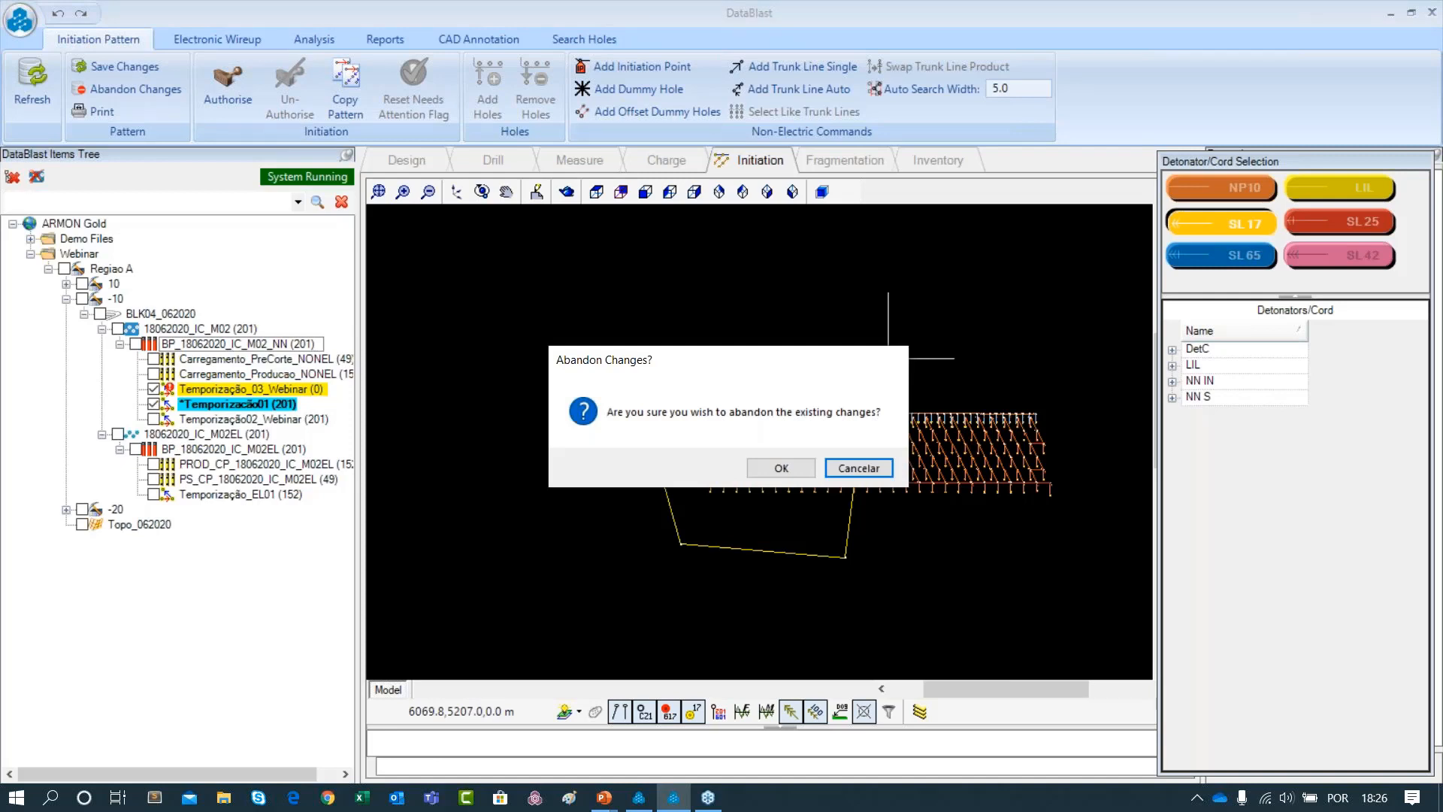
click(782, 467)
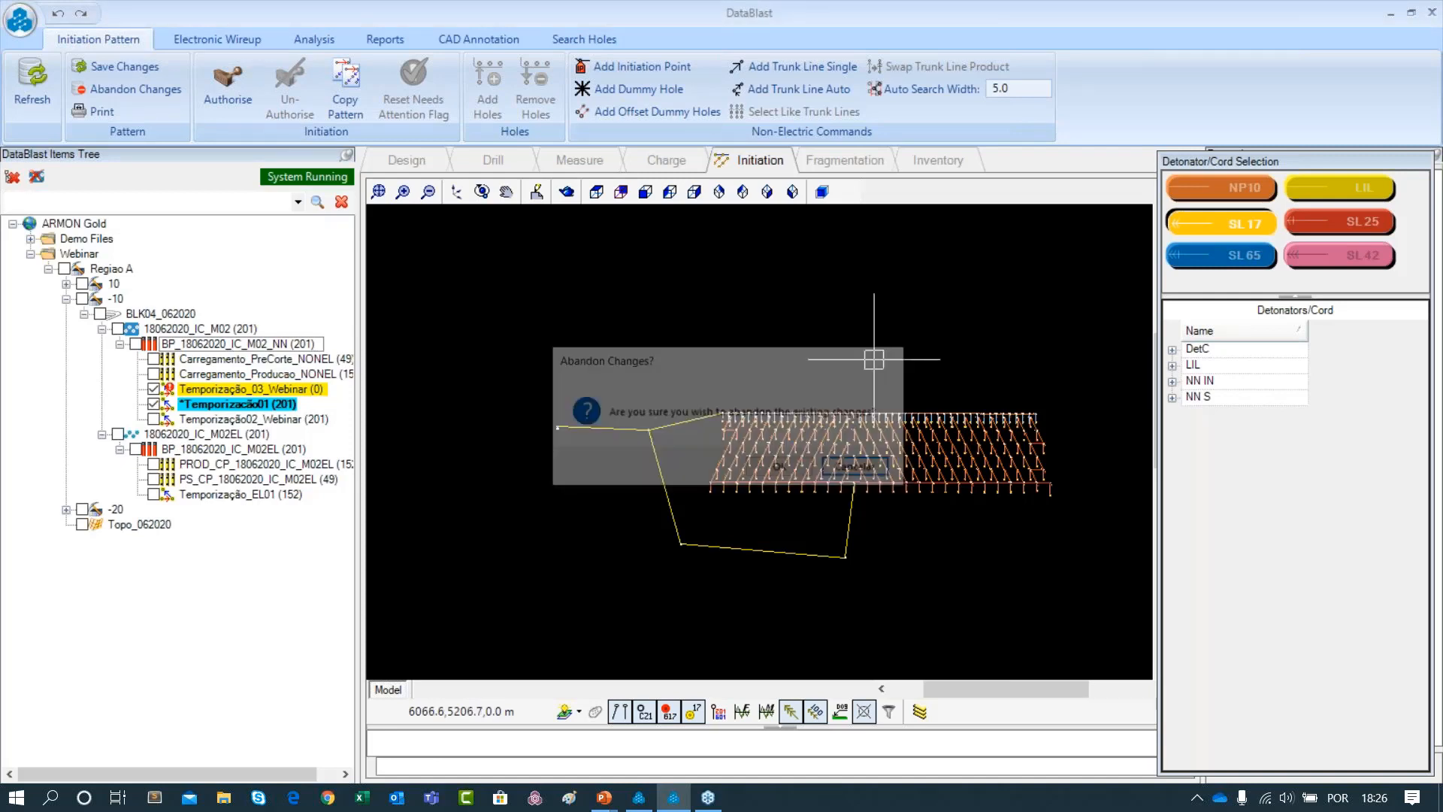
Load blast pattern BP_18062020_IC_M02_NN, add all its holes to the initiation pattern Temporização_03_Webinar and save the changes
click(155, 405)
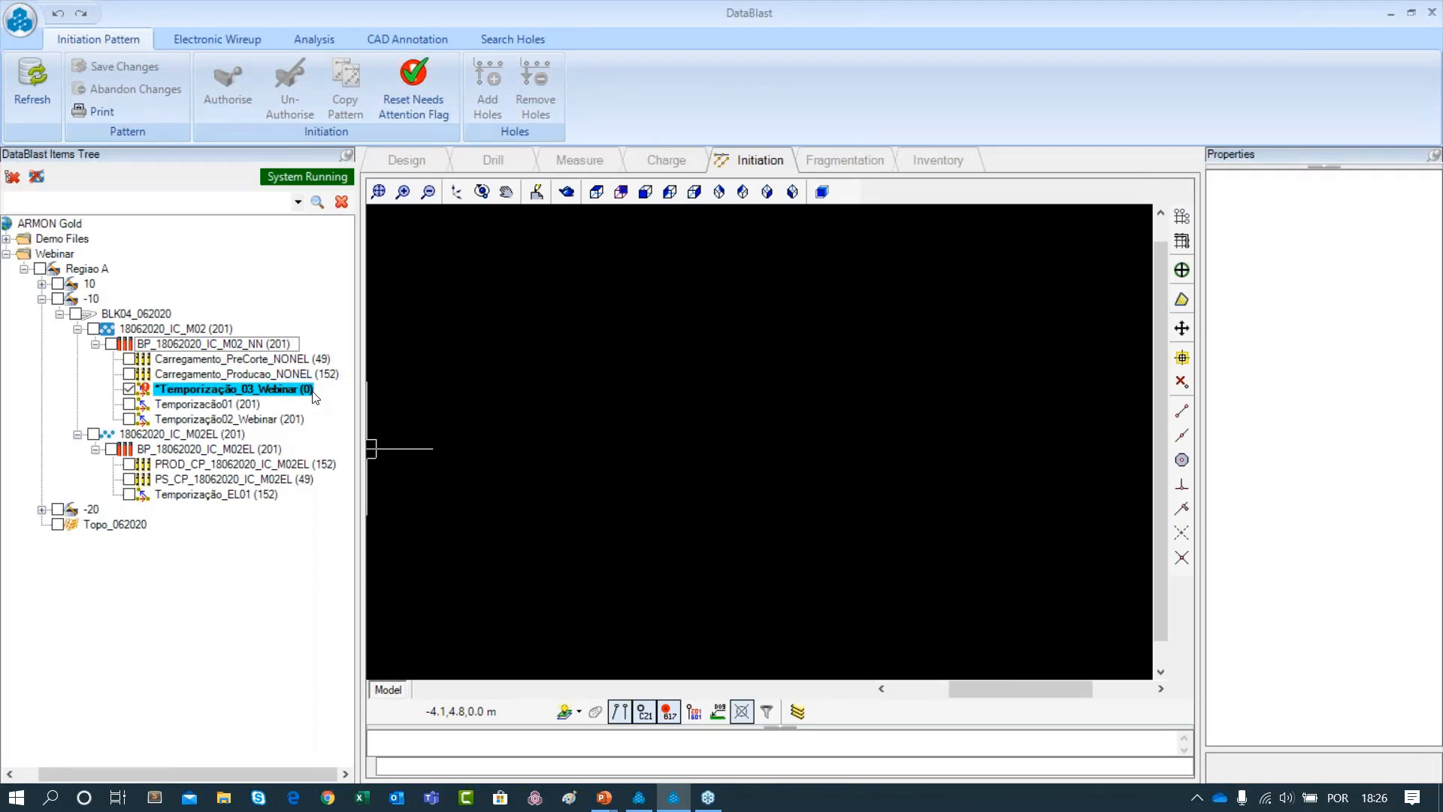
click(112, 344)
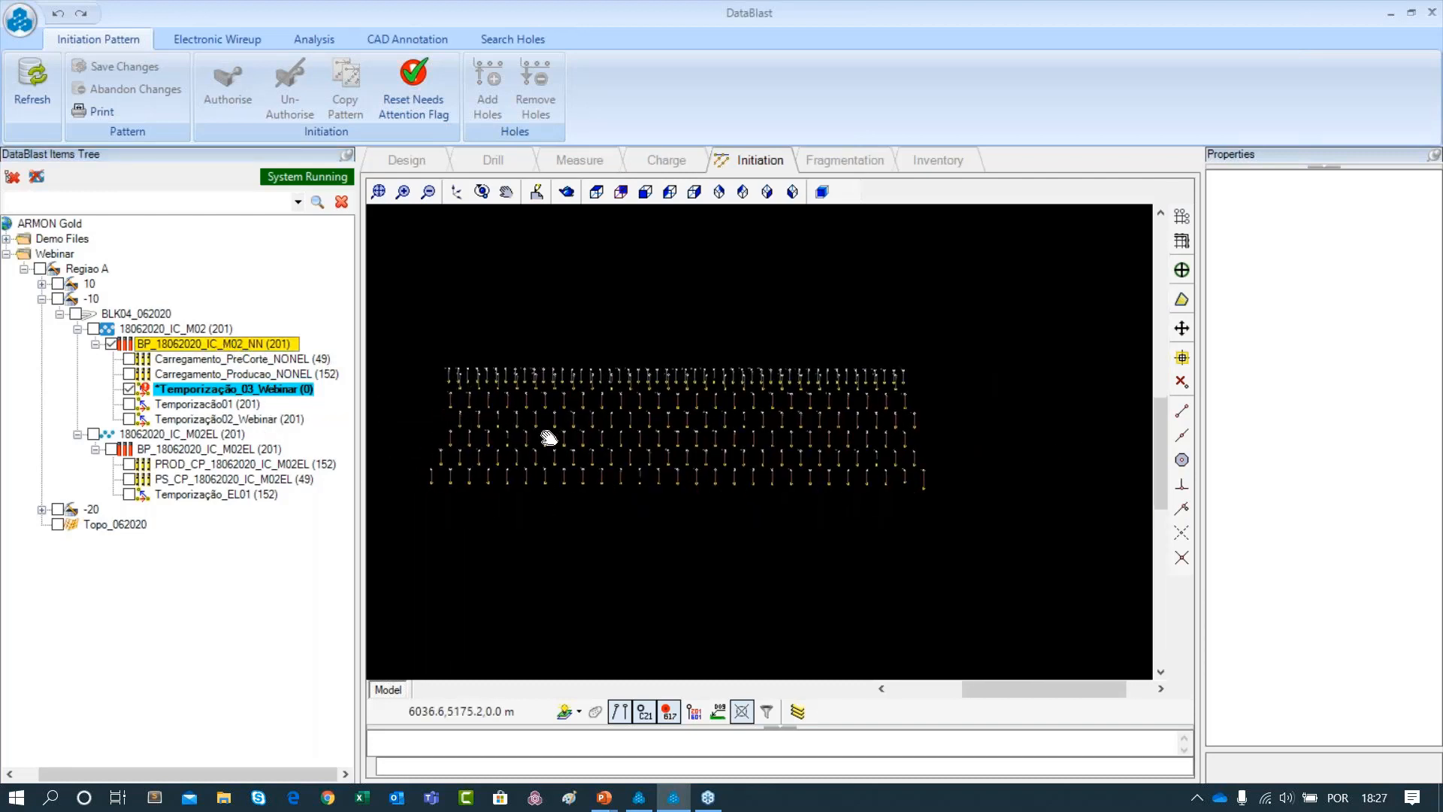
drag(977, 325, 398, 526)
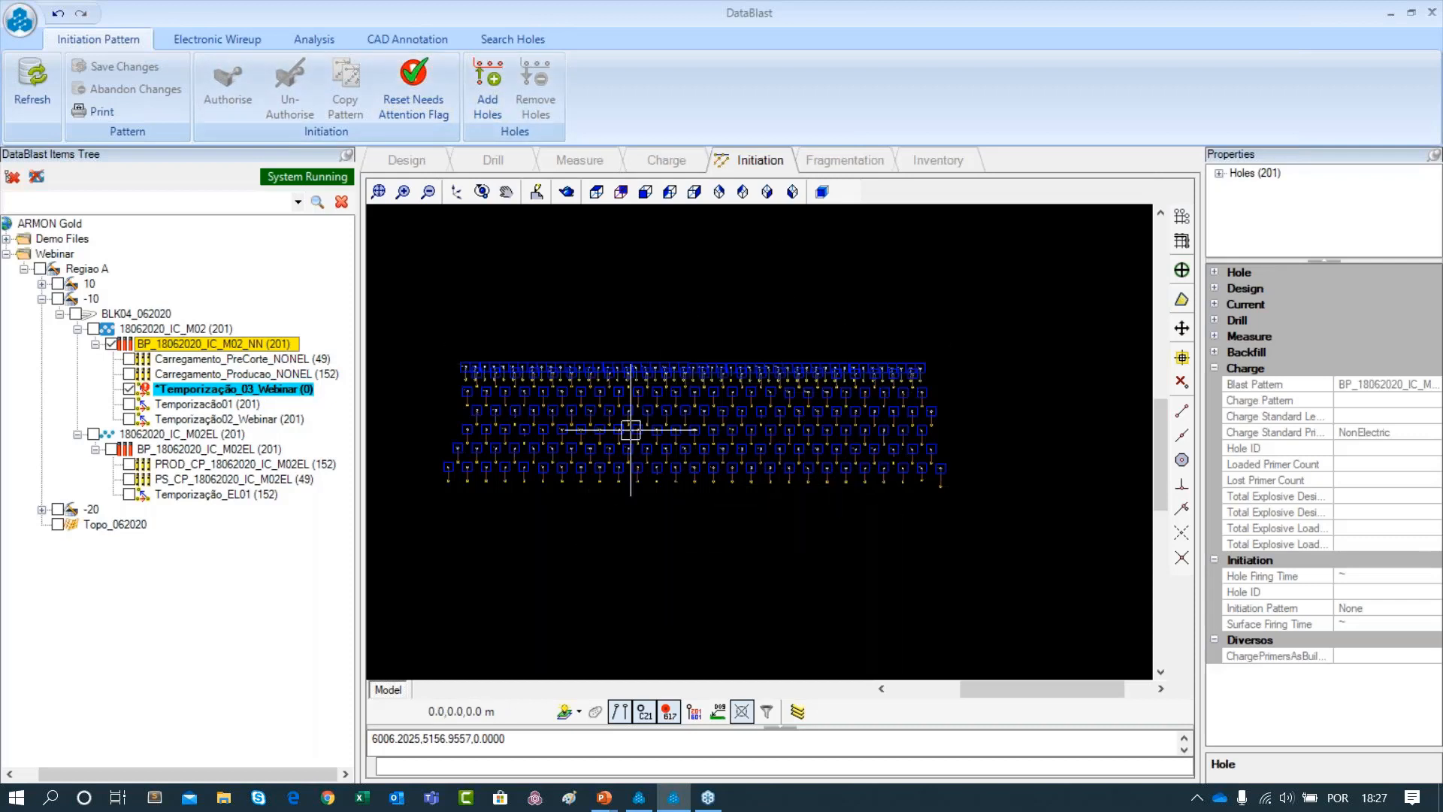
click(484, 90)
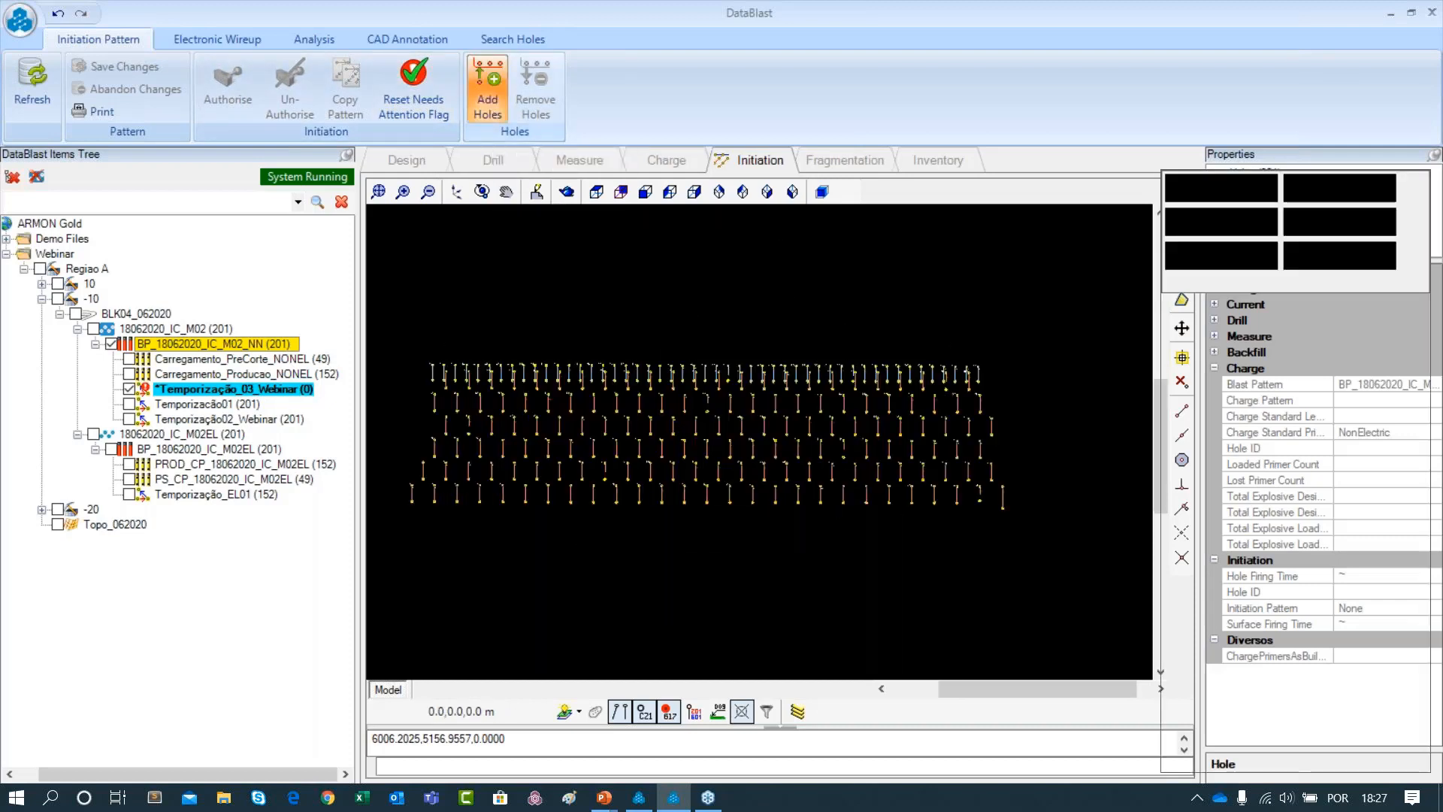
click(124, 66)
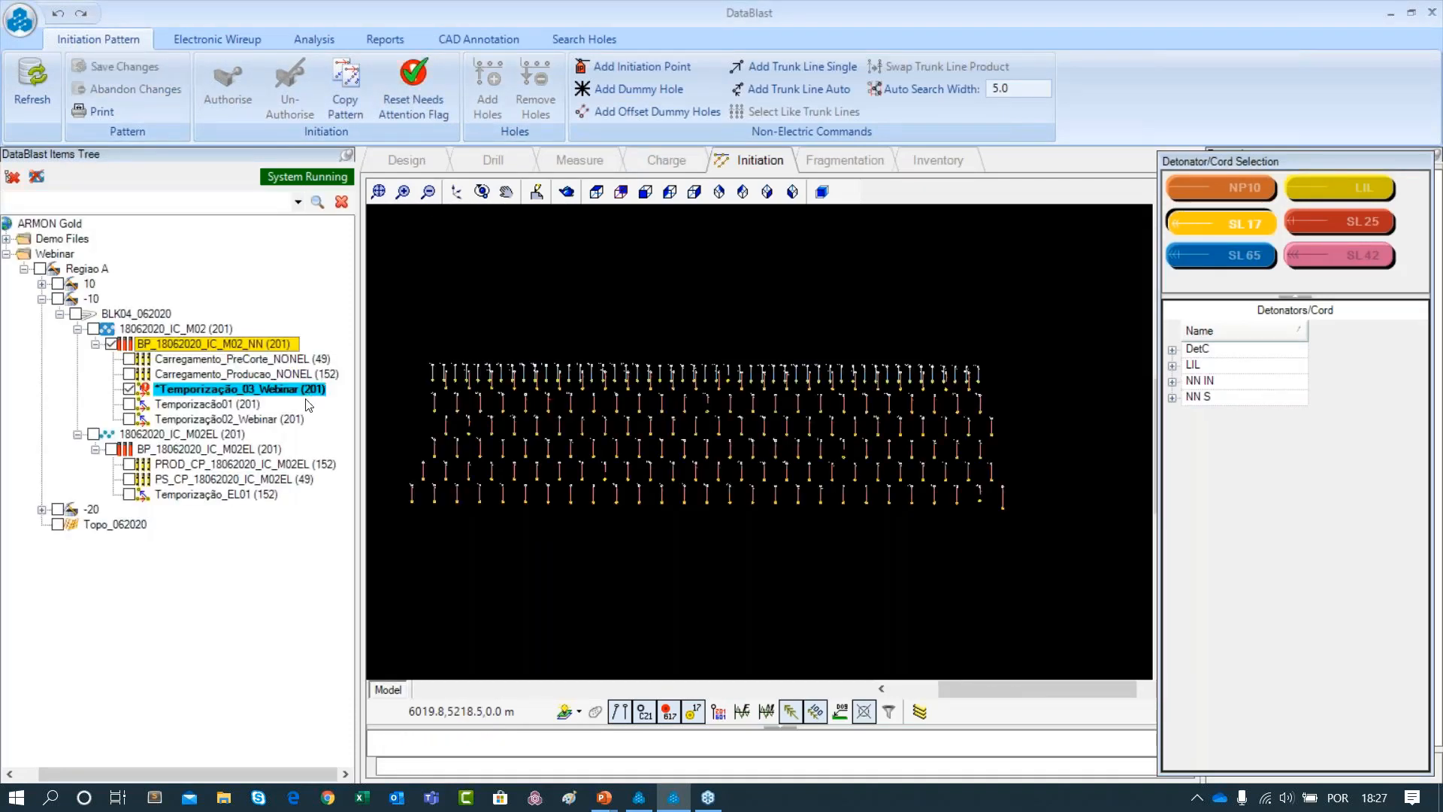
Unload blast pattern BP_18062020_IC_M02_NN and display the boundary outline and name label of Temporização_03_Webinar
click(111, 344)
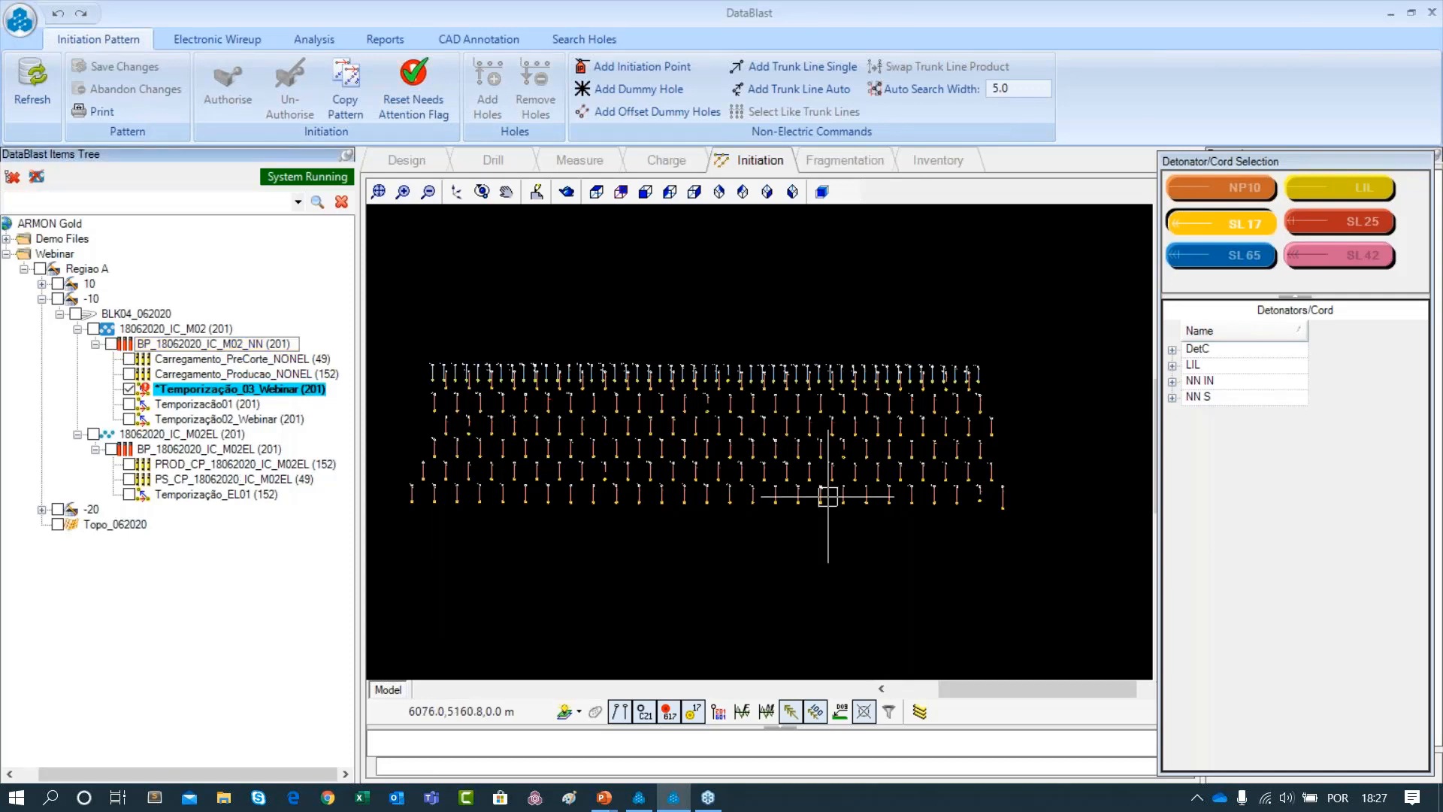
click(595, 711)
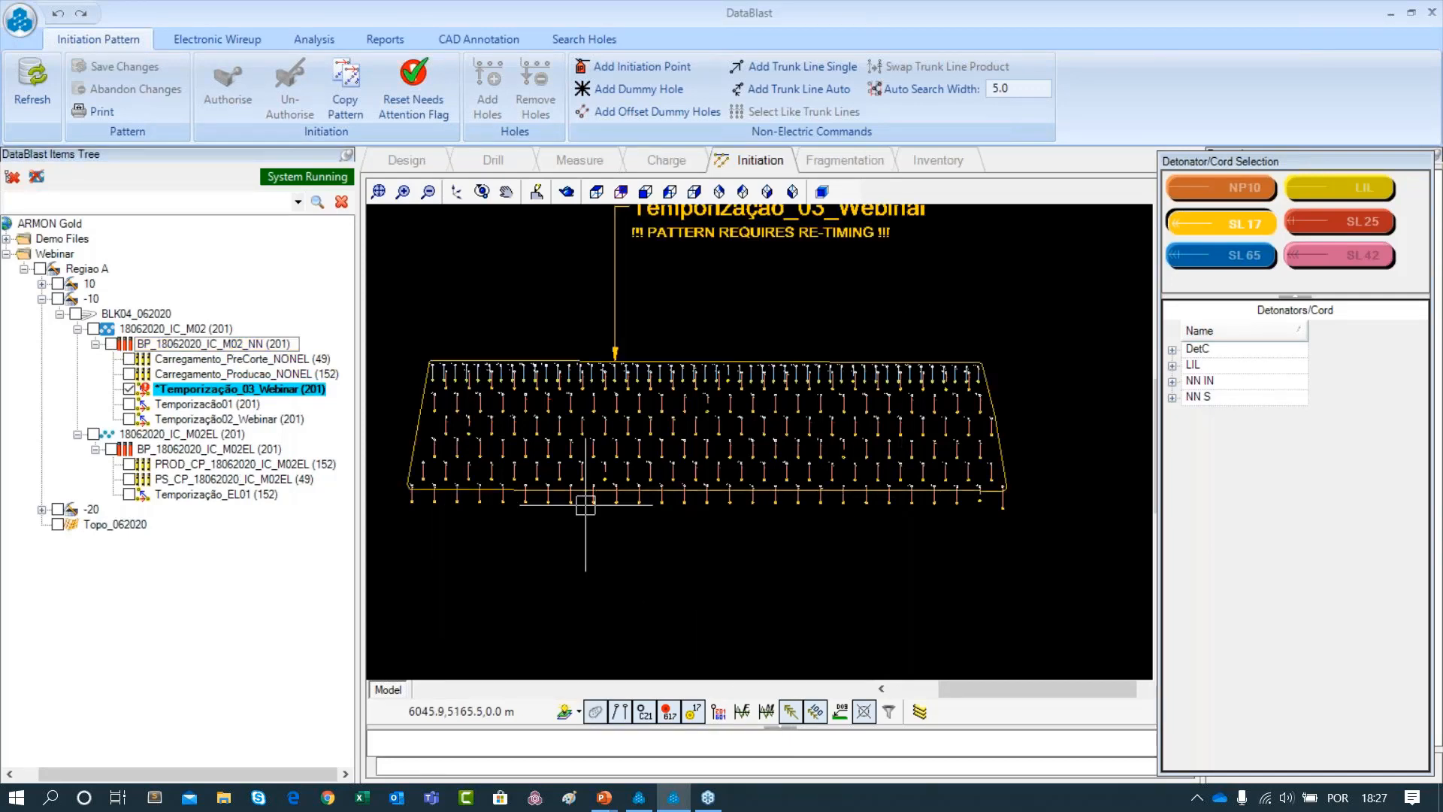
scroll(586, 505, down, 2)
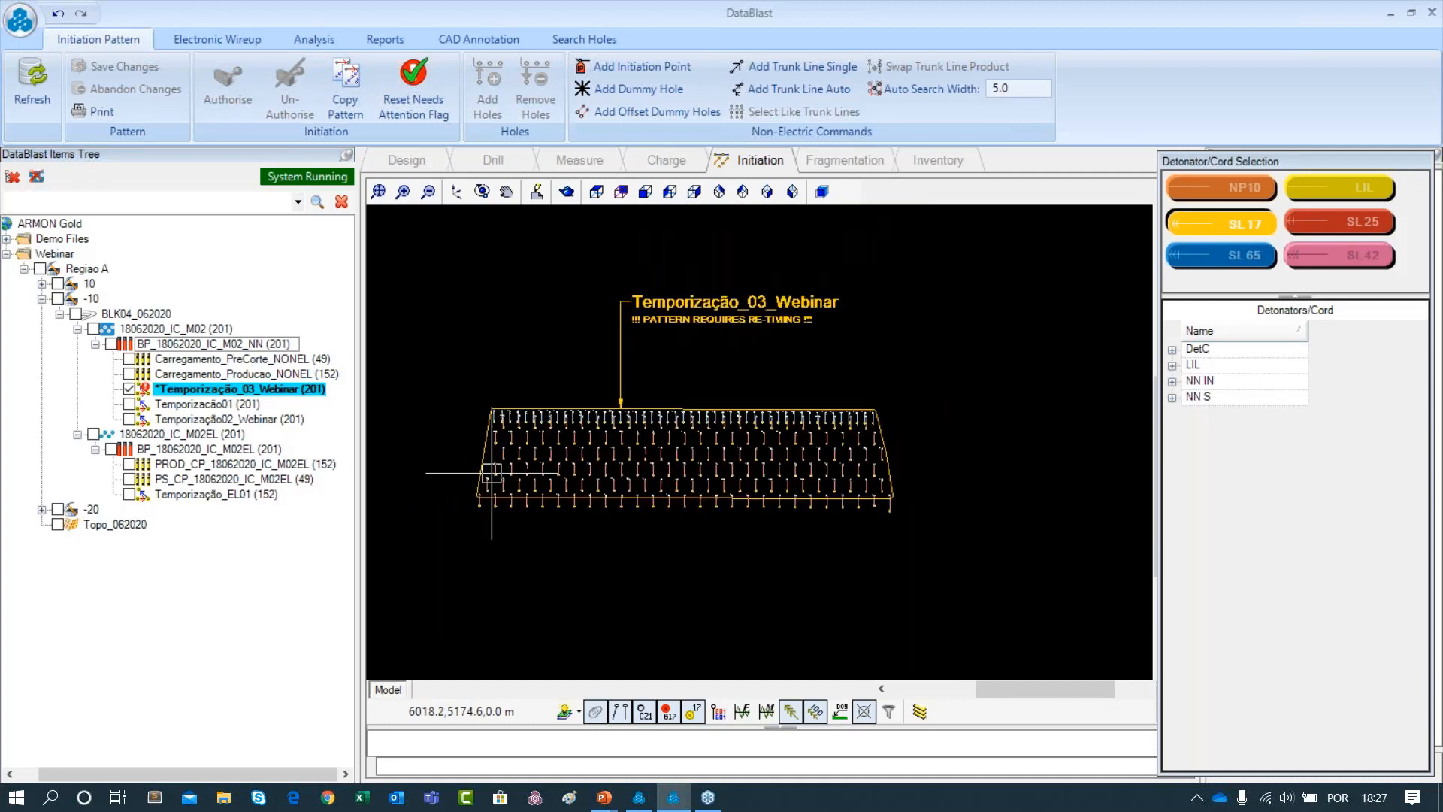
scroll(485, 454, up, 1)
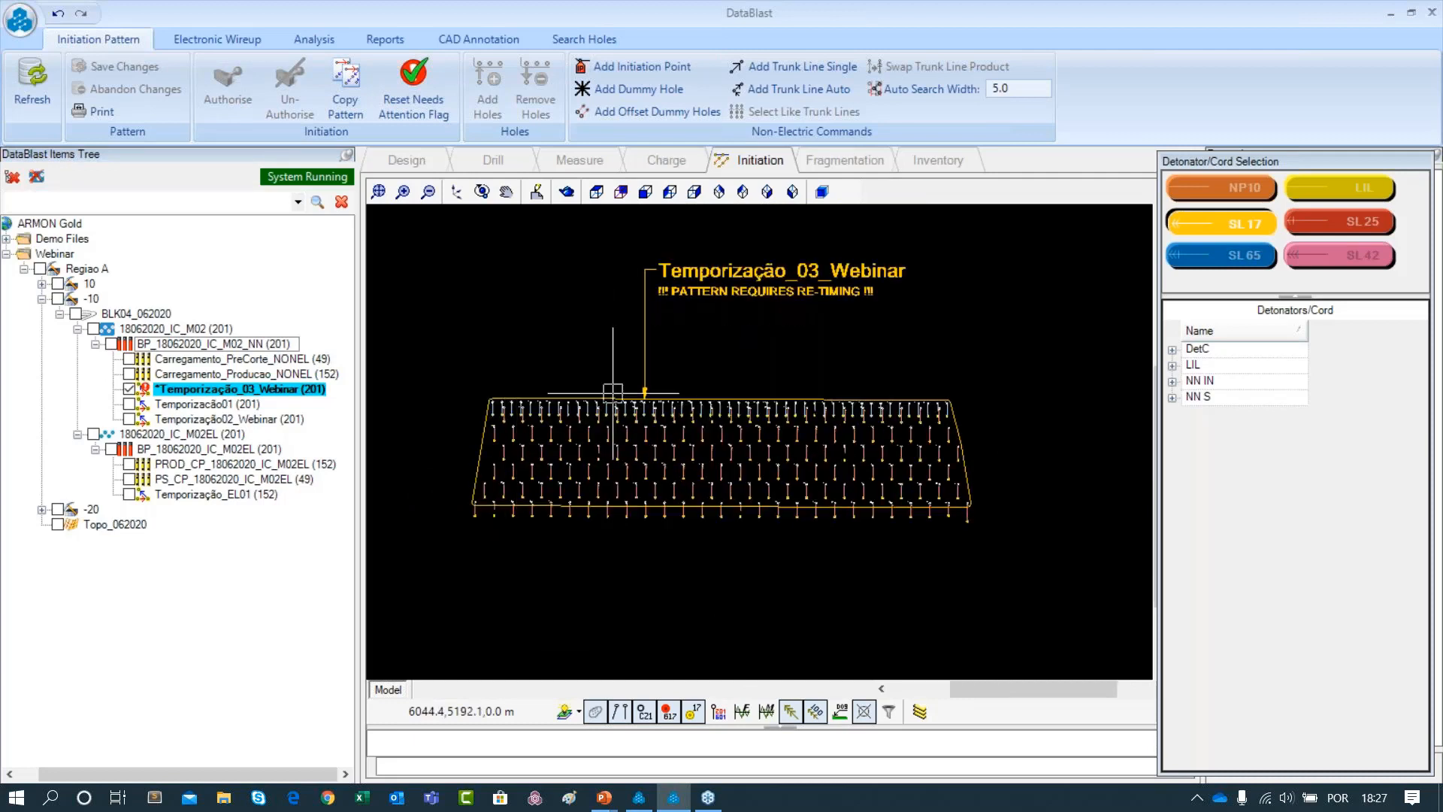
drag(623, 404, 631, 426)
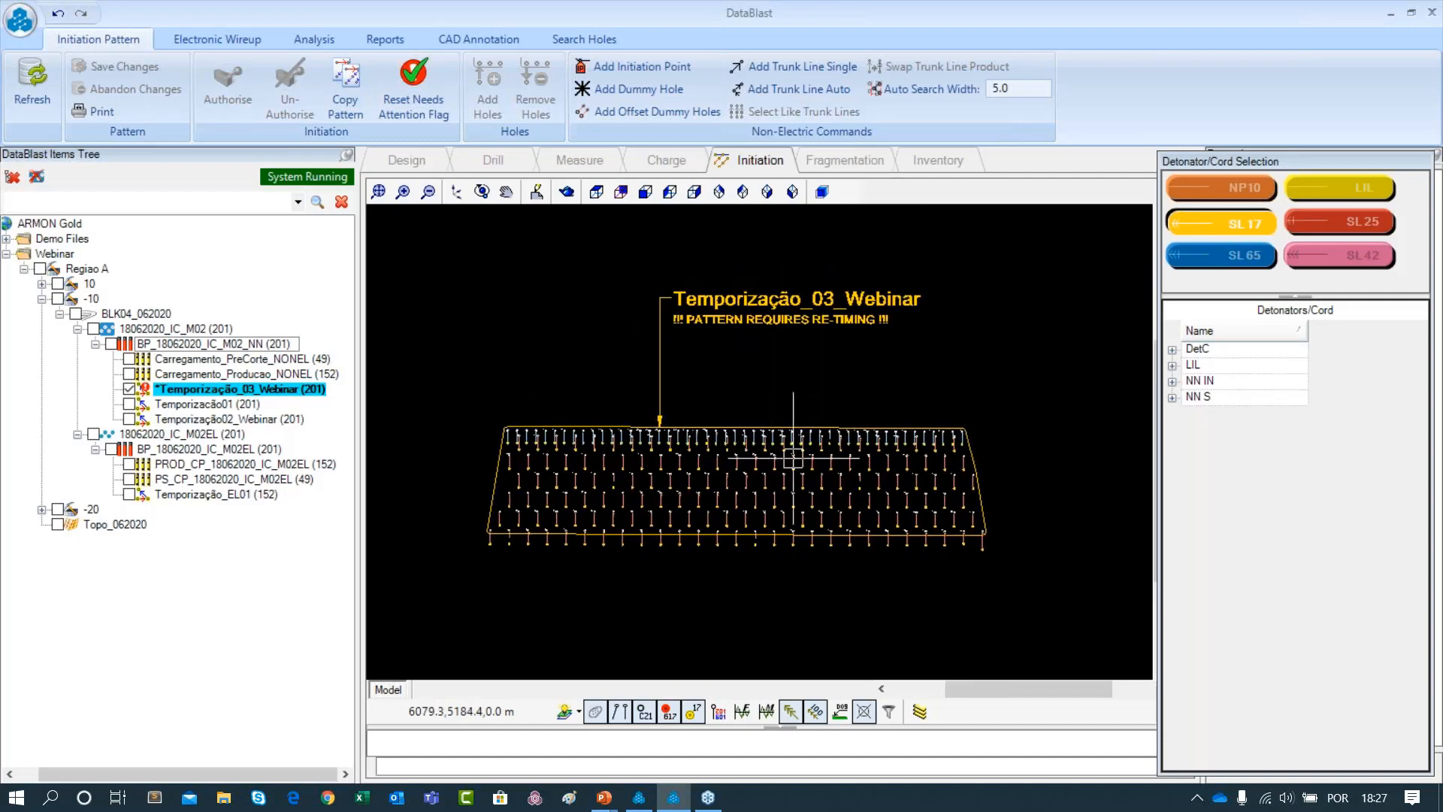
scroll(793, 457, up, 1)
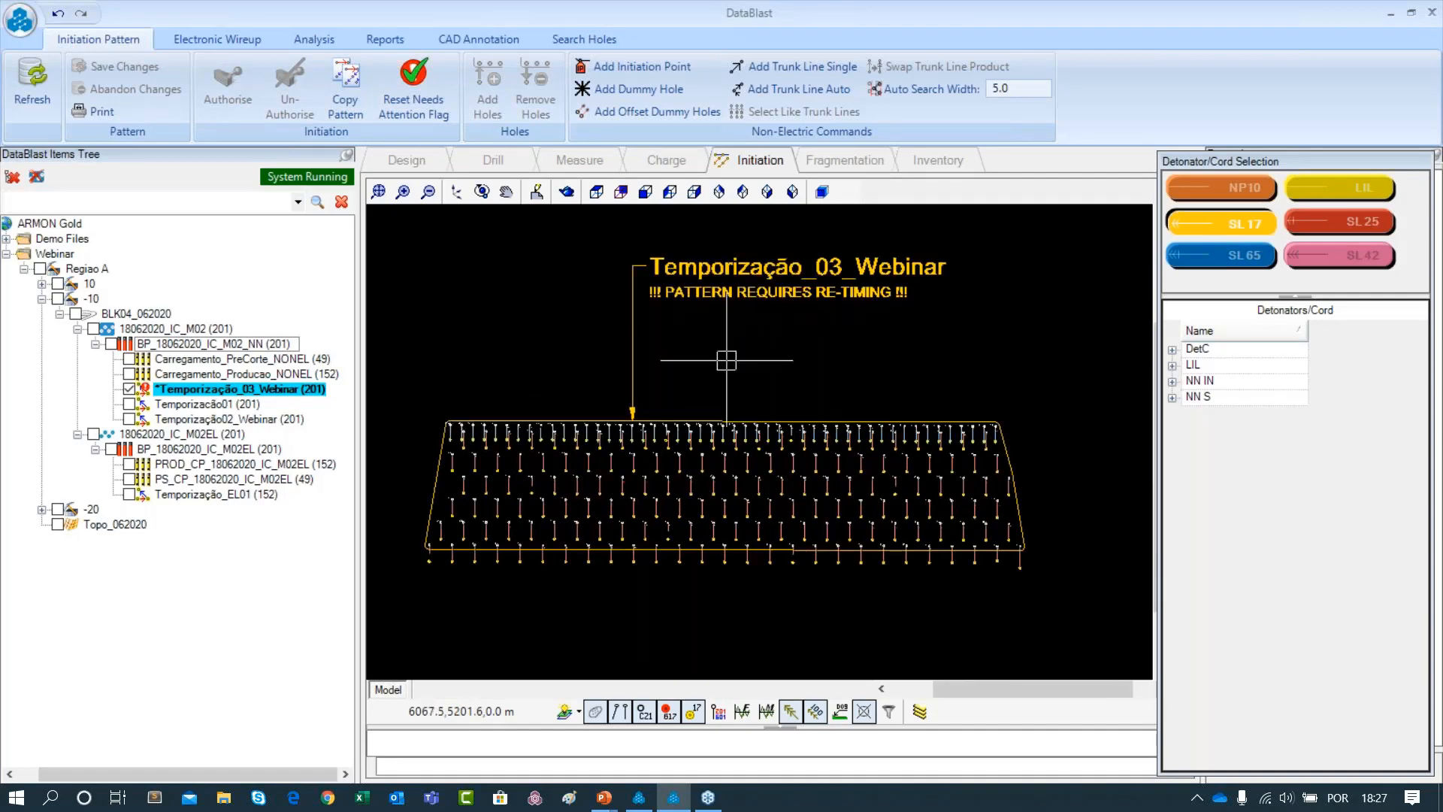
scroll(714, 331, up, 1)
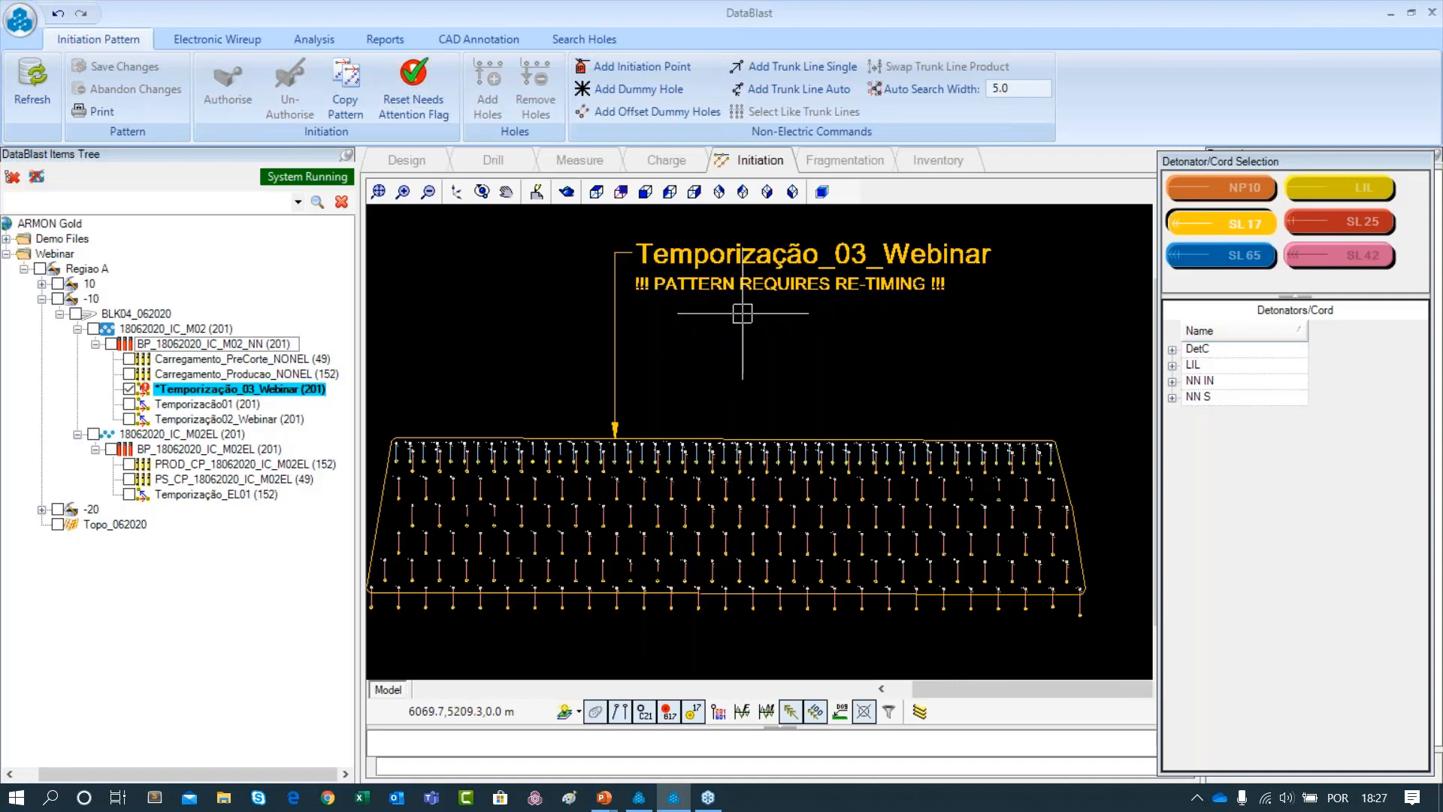
Place two dummy holes in the empty area west of the blast, the farther one at about 5934.7, 5181.4
scroll(743, 304, down, 1)
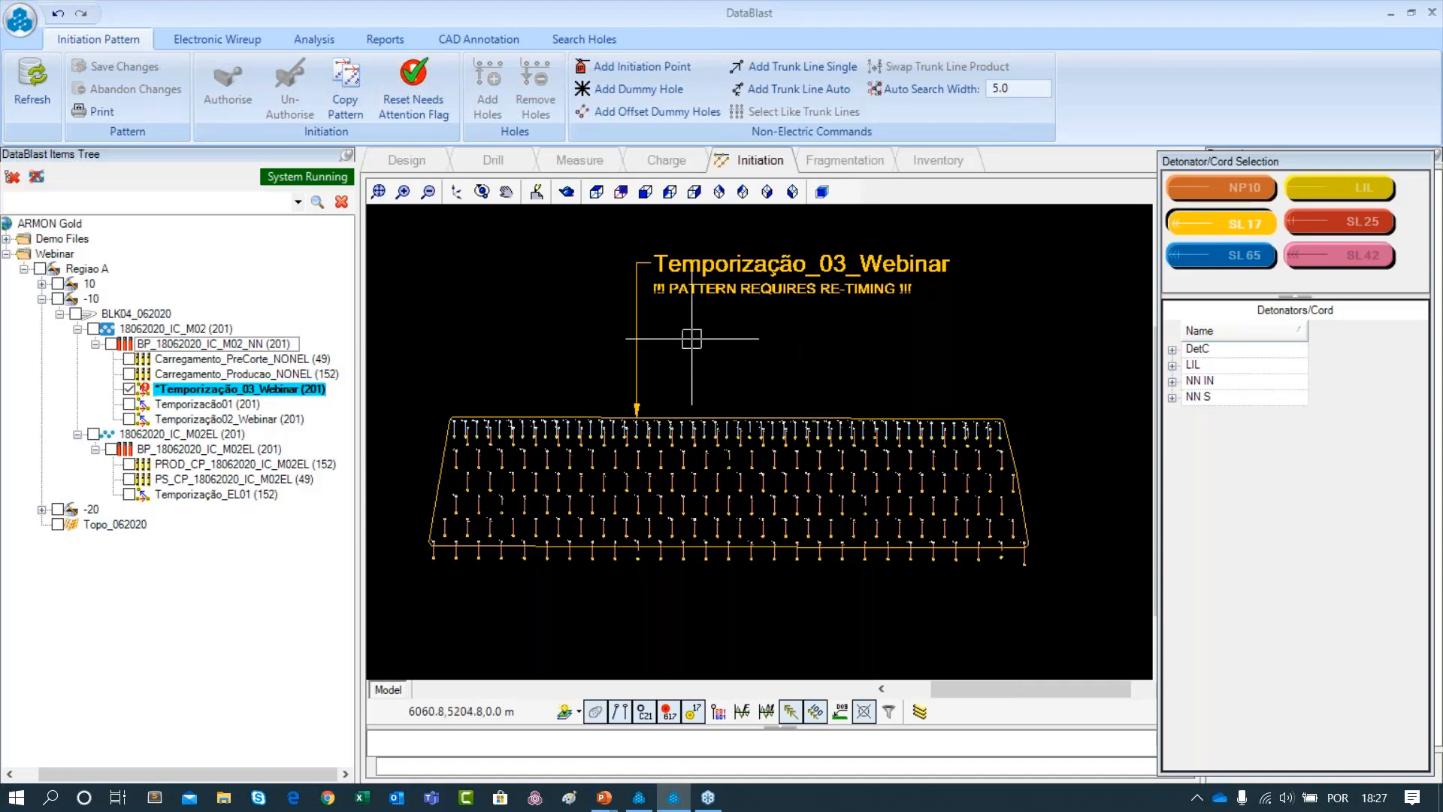
scroll(710, 376, down, 2)
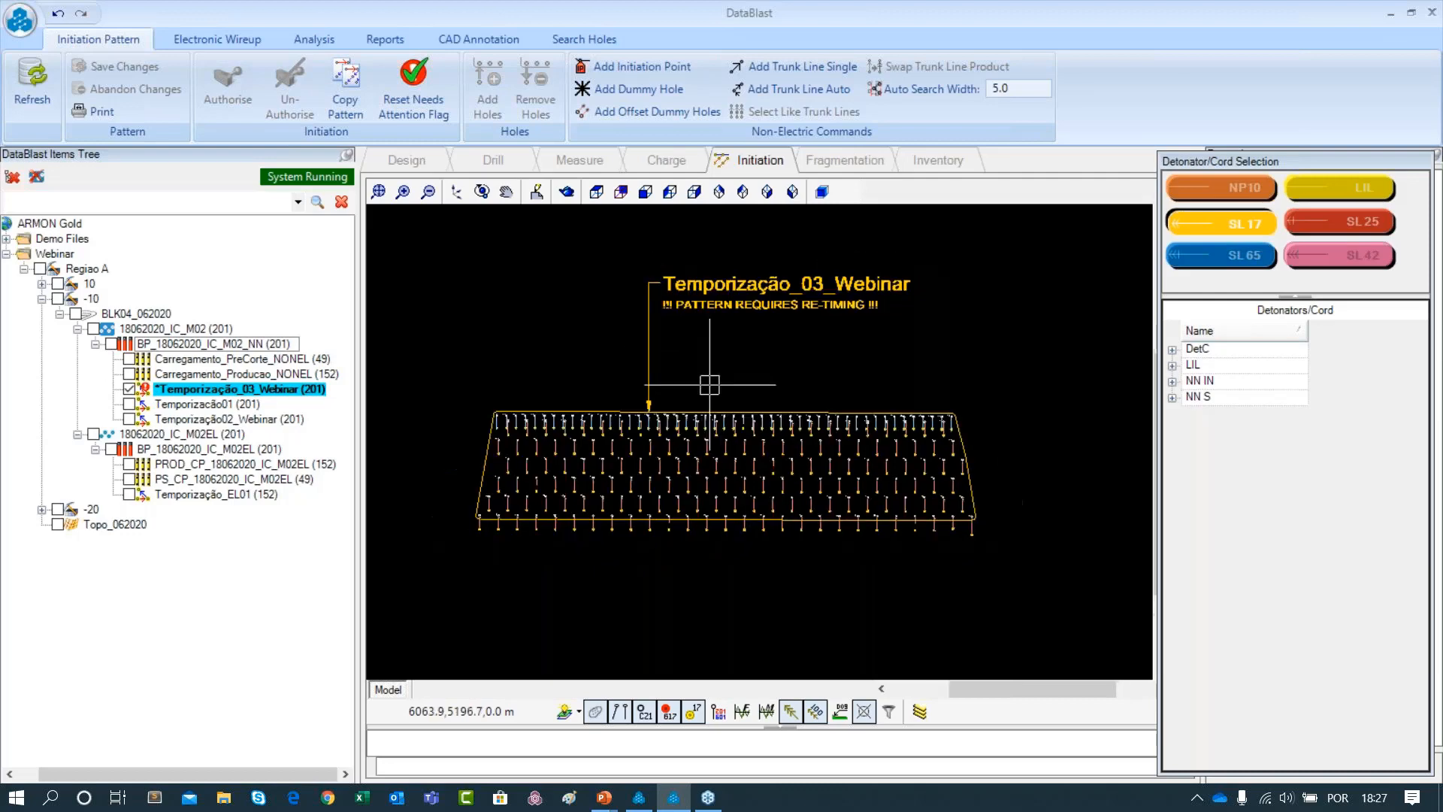
scroll(793, 335, down, 1)
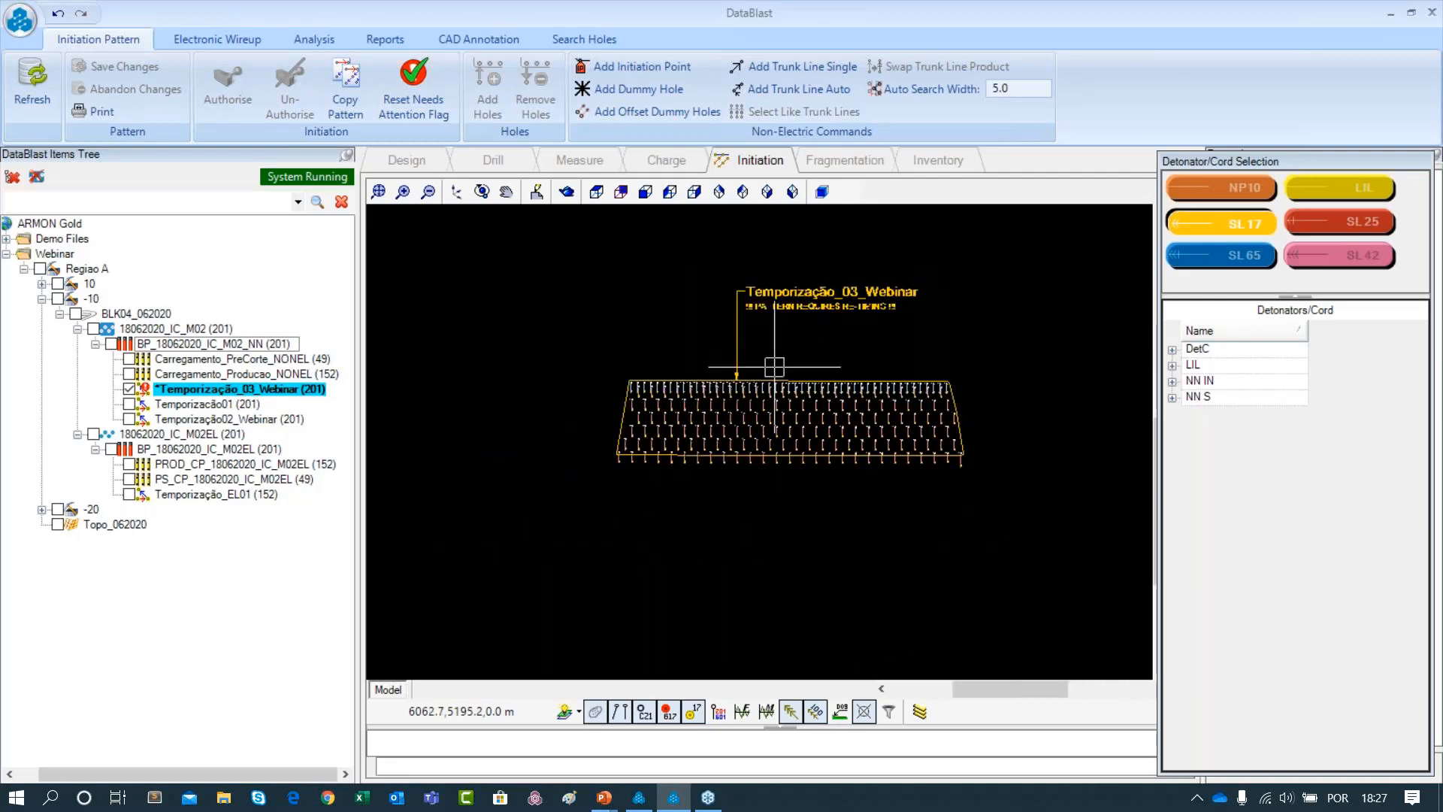
scroll(800, 353, up, 1)
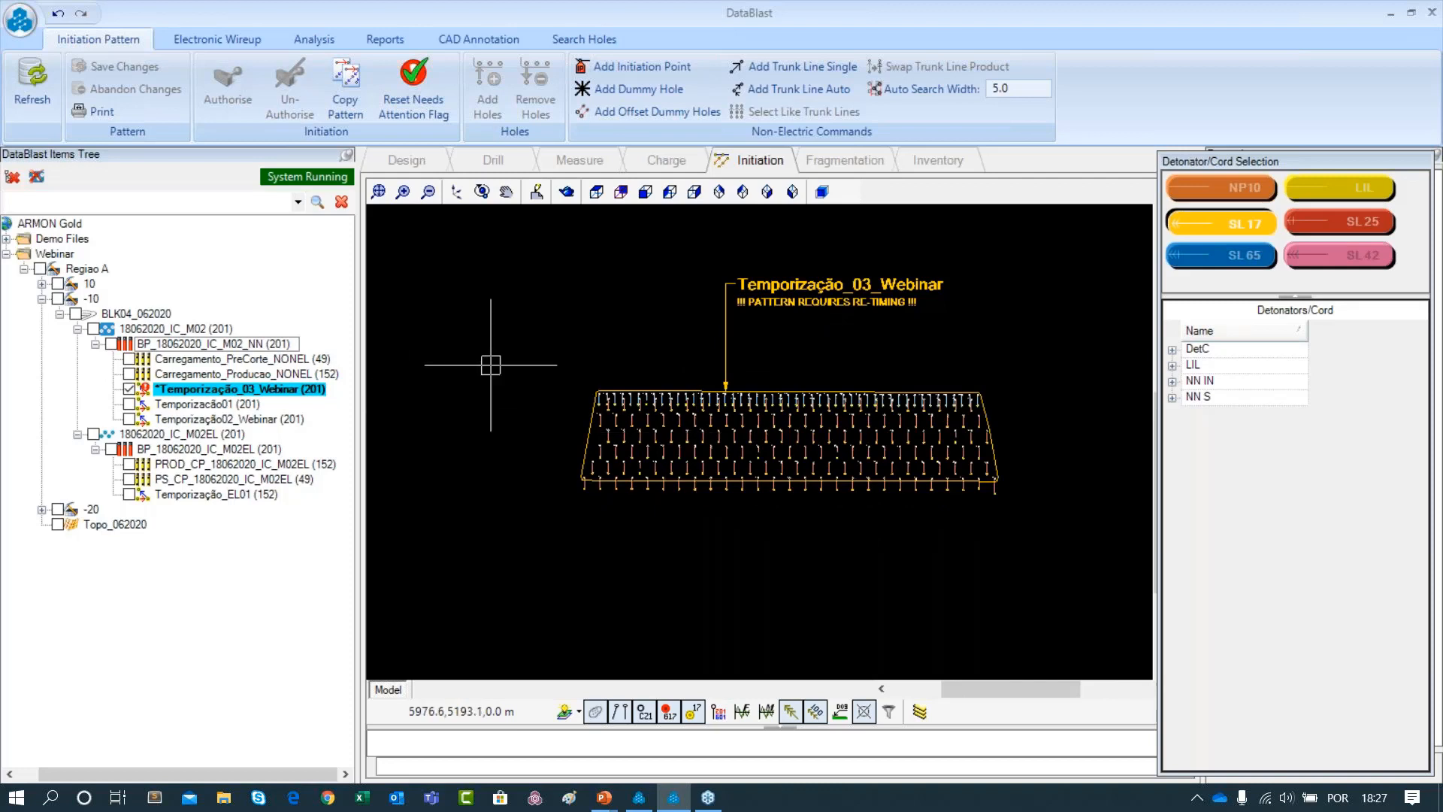
scroll(511, 365, down, 1)
scroll(453, 388, up, 1)
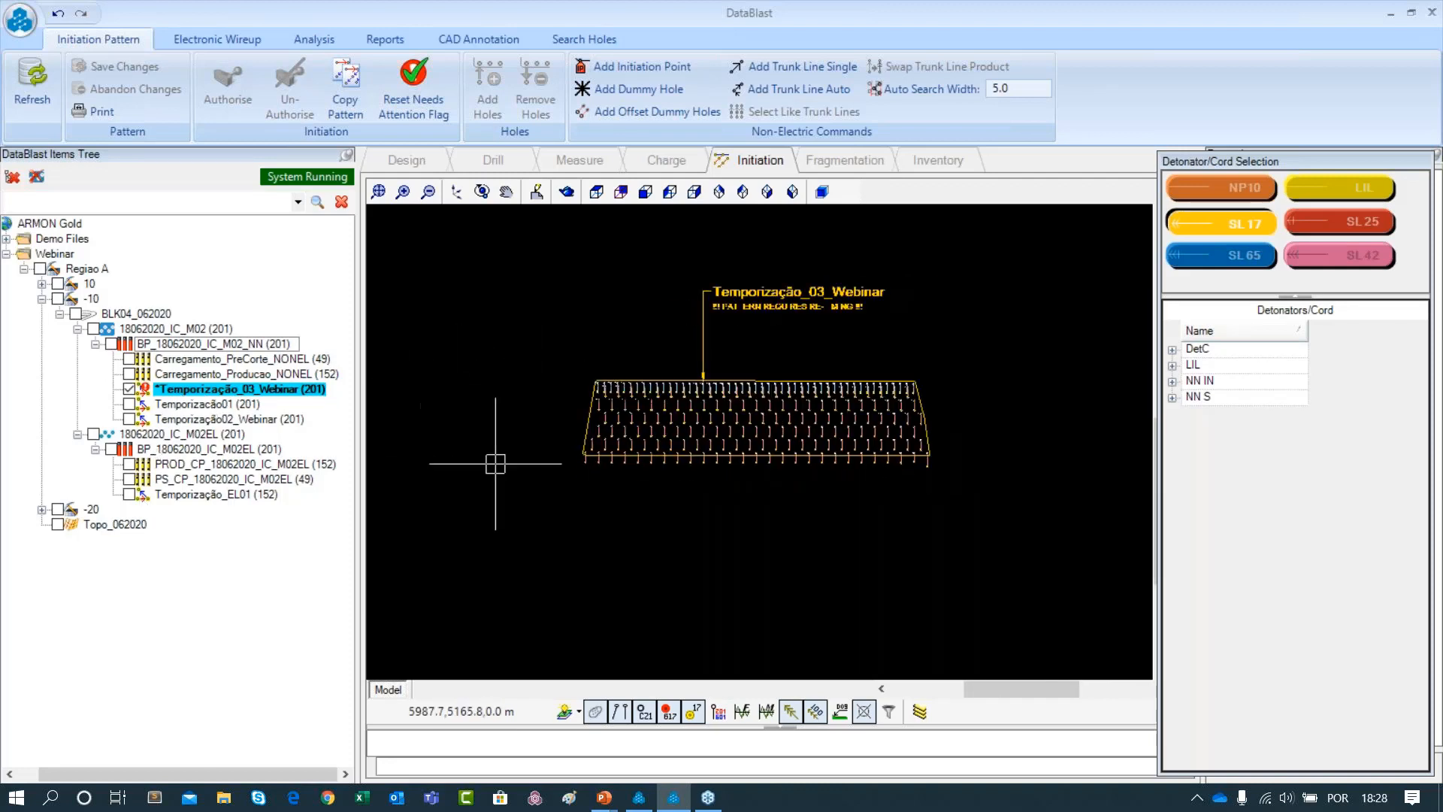
scroll(493, 467, down, 1)
drag(518, 444, 674, 407)
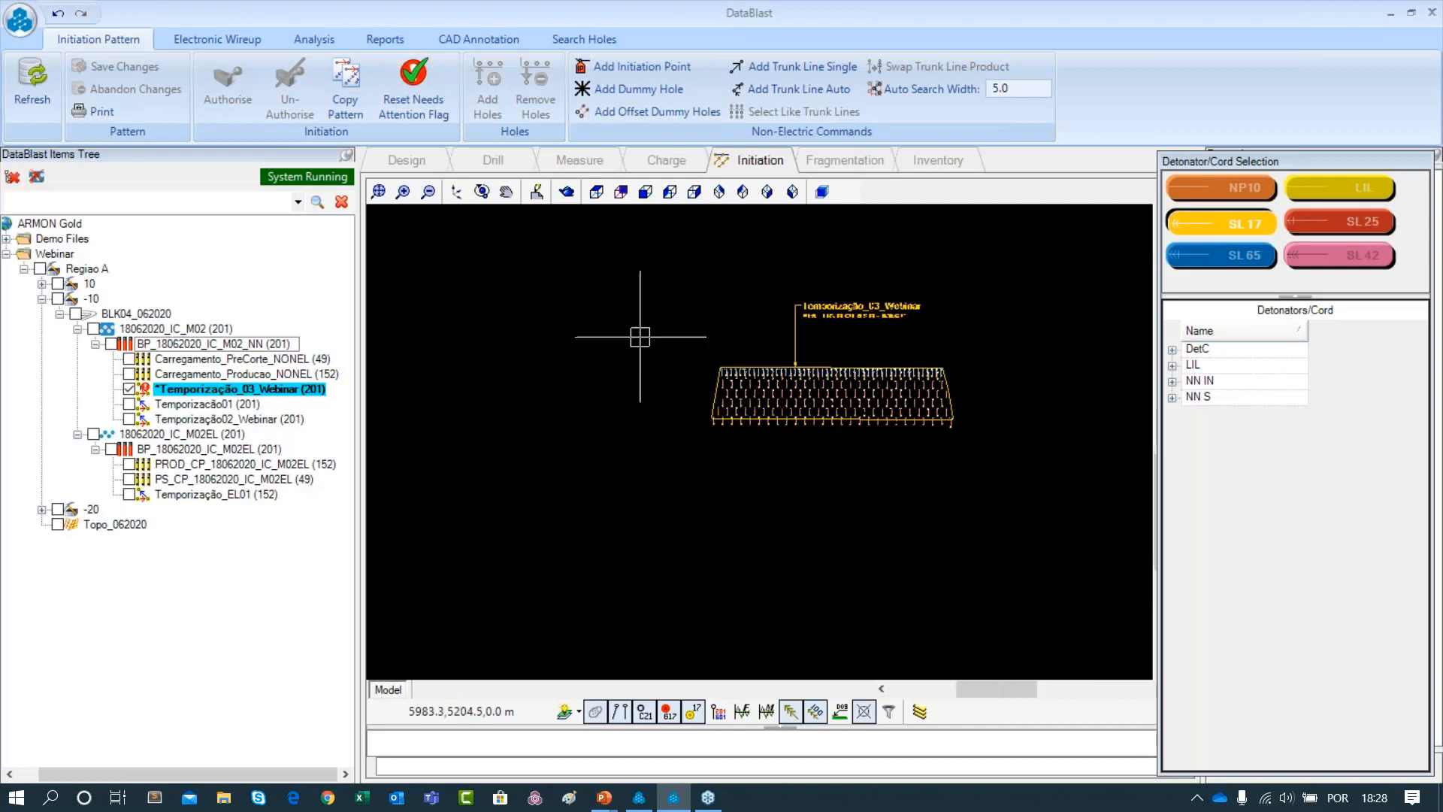
click(625, 92)
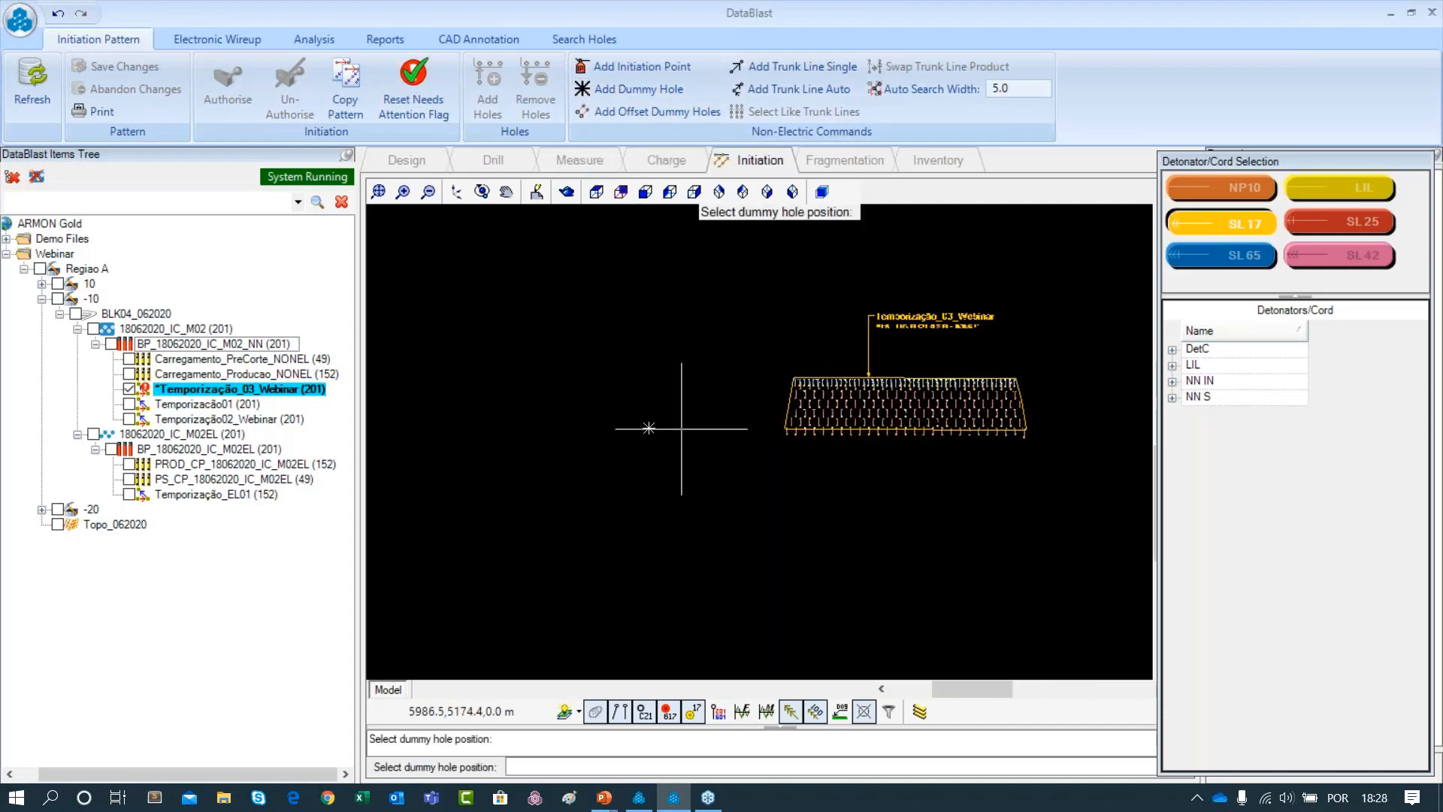
click(602, 399)
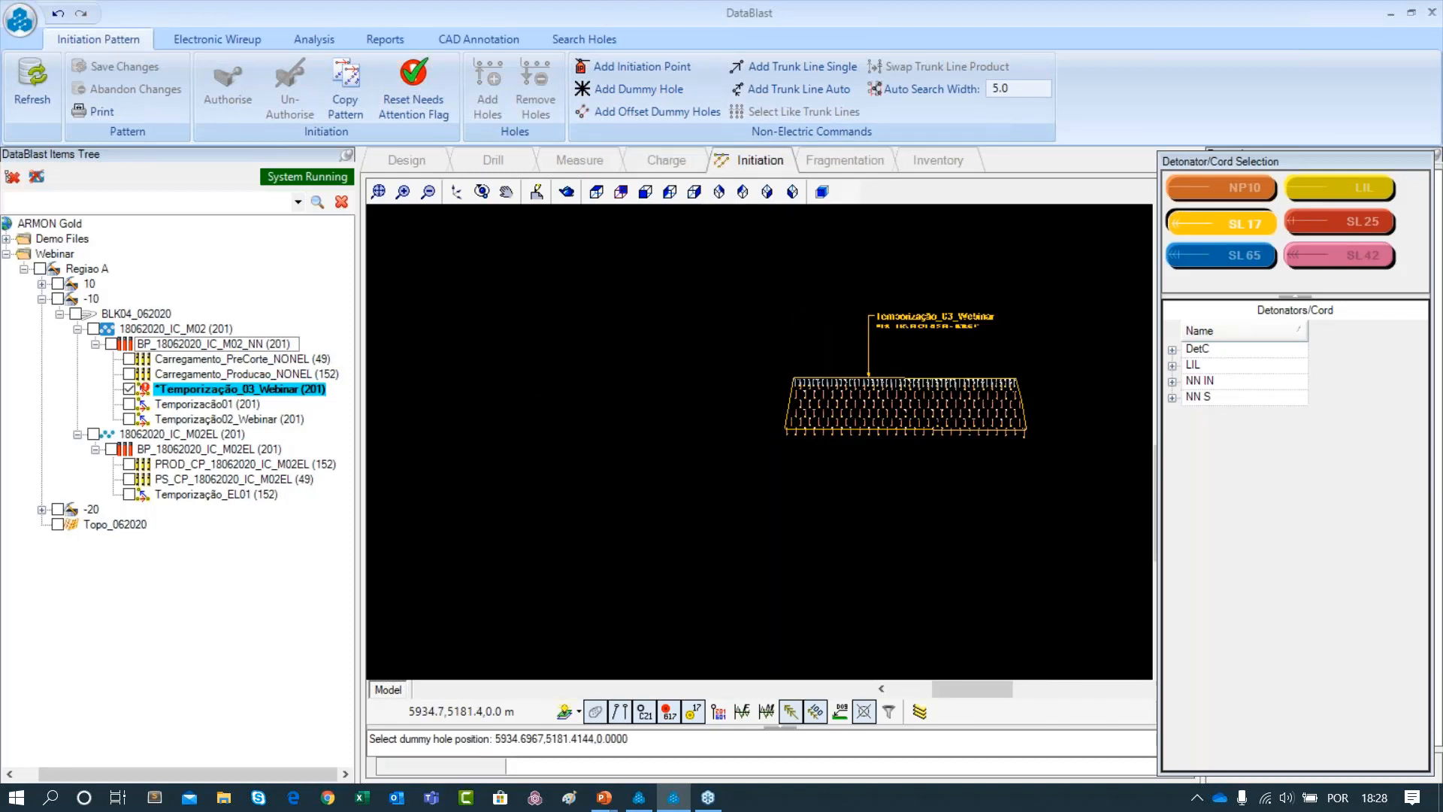
click(733, 400)
key(Escape)
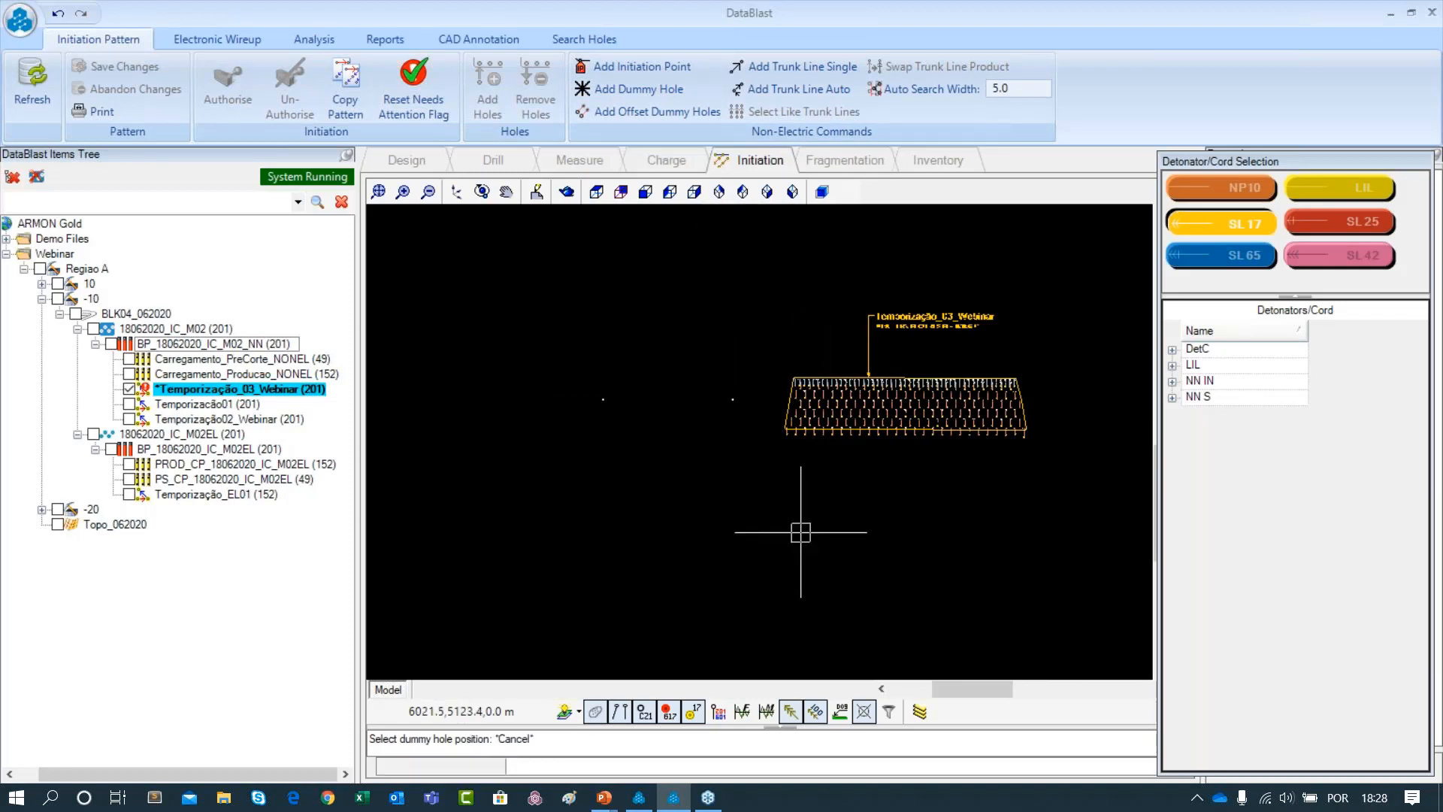
Add an initiation point to the dummy hole farthest from the blast
scroll(780, 420, up, 1)
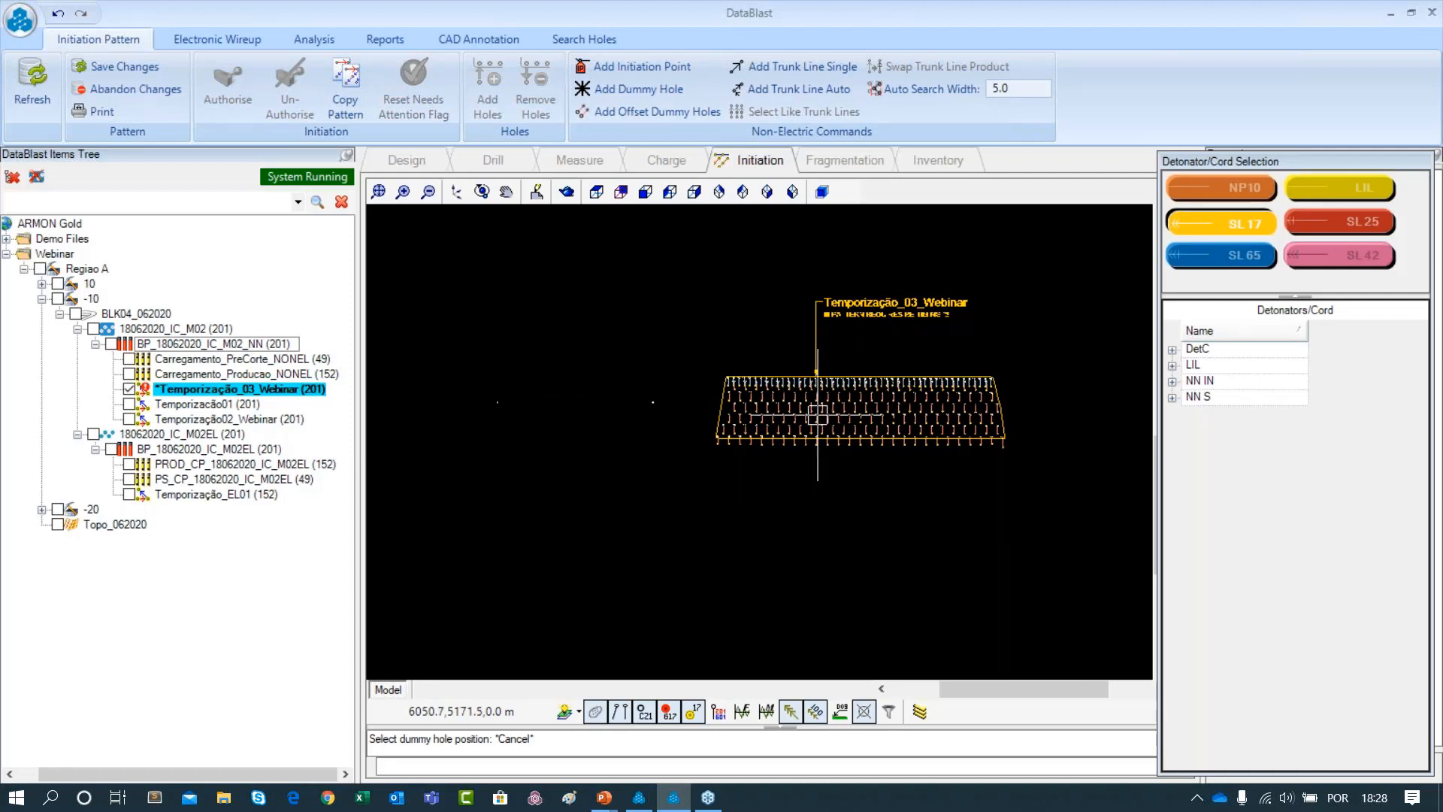
scroll(795, 422, up, 1)
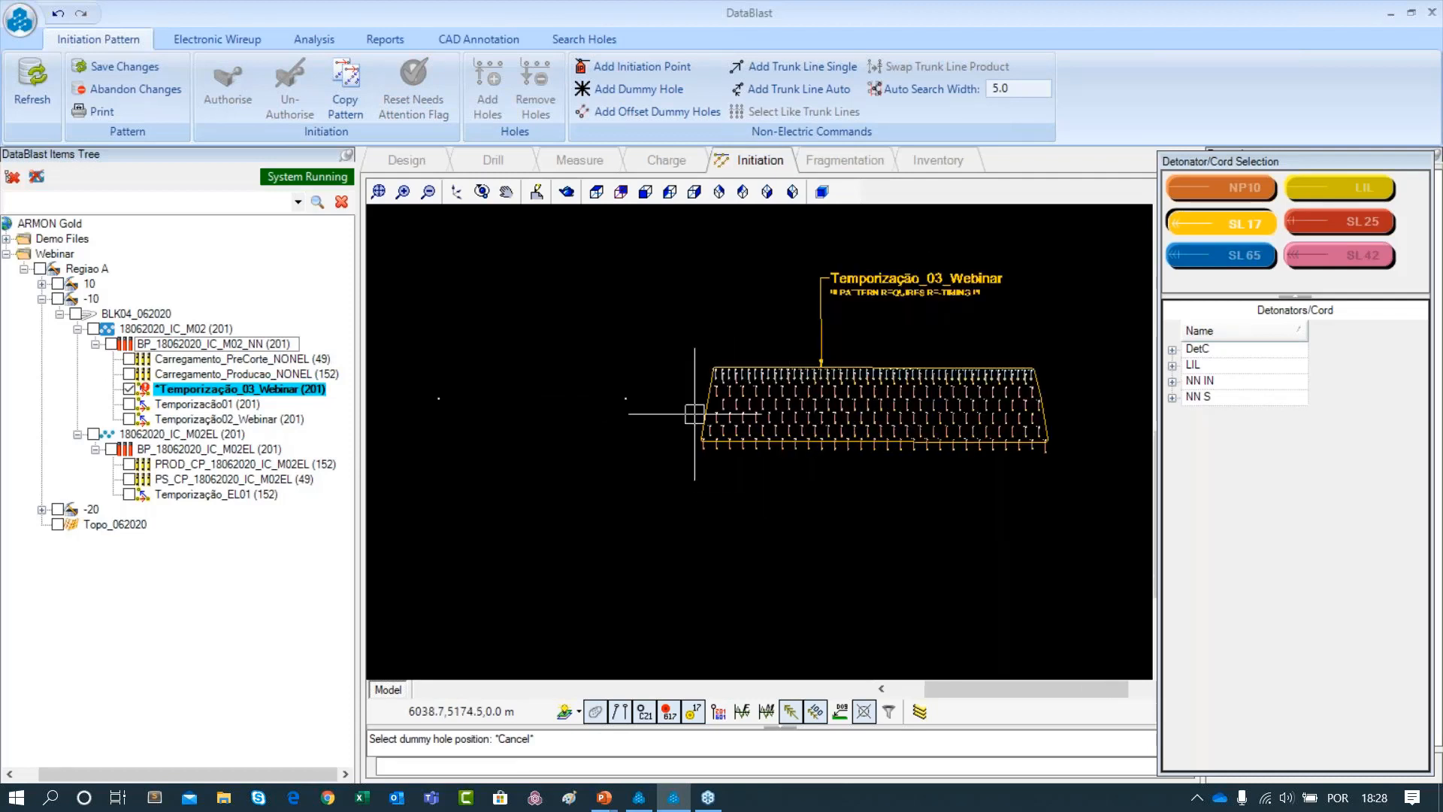
drag(564, 410, 650, 406)
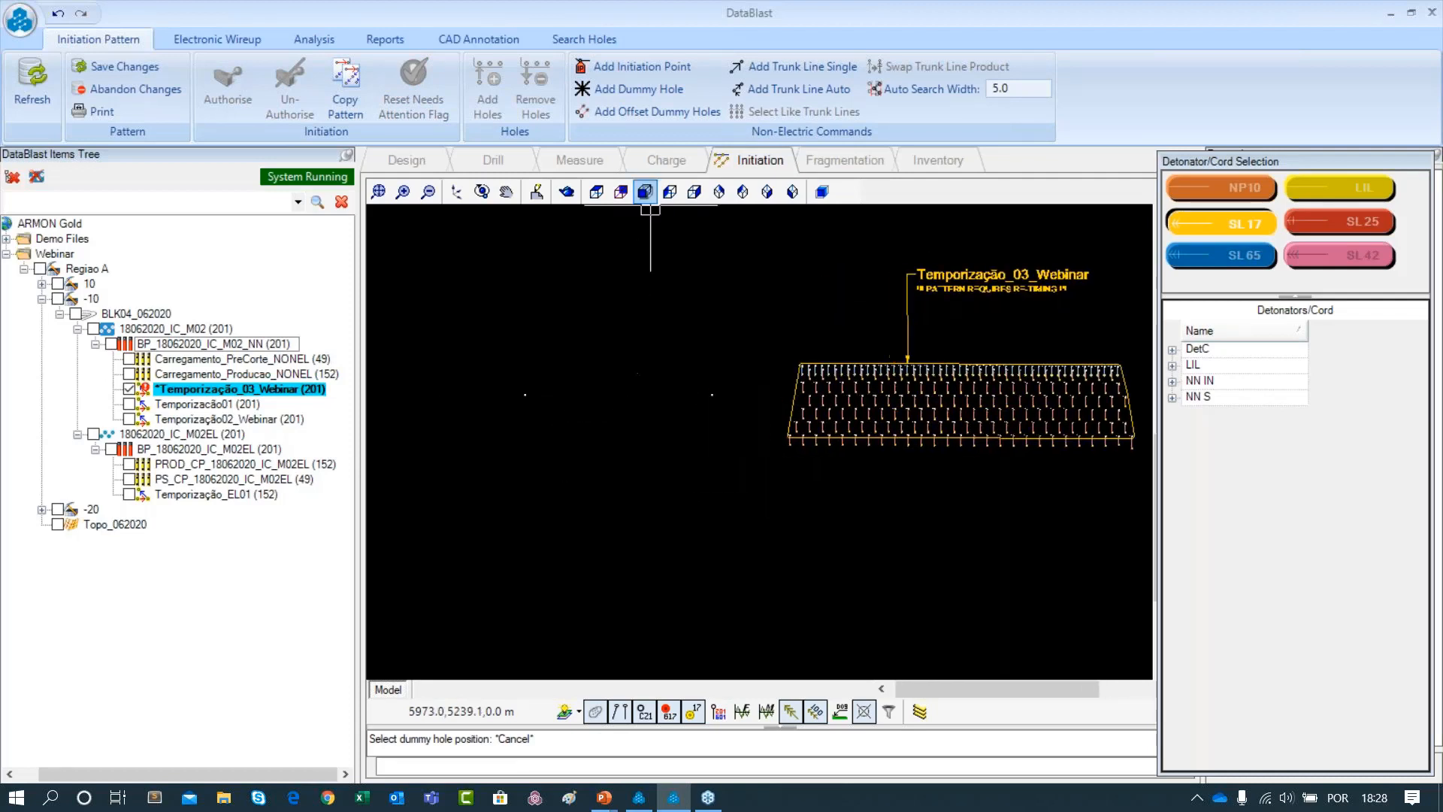
click(677, 66)
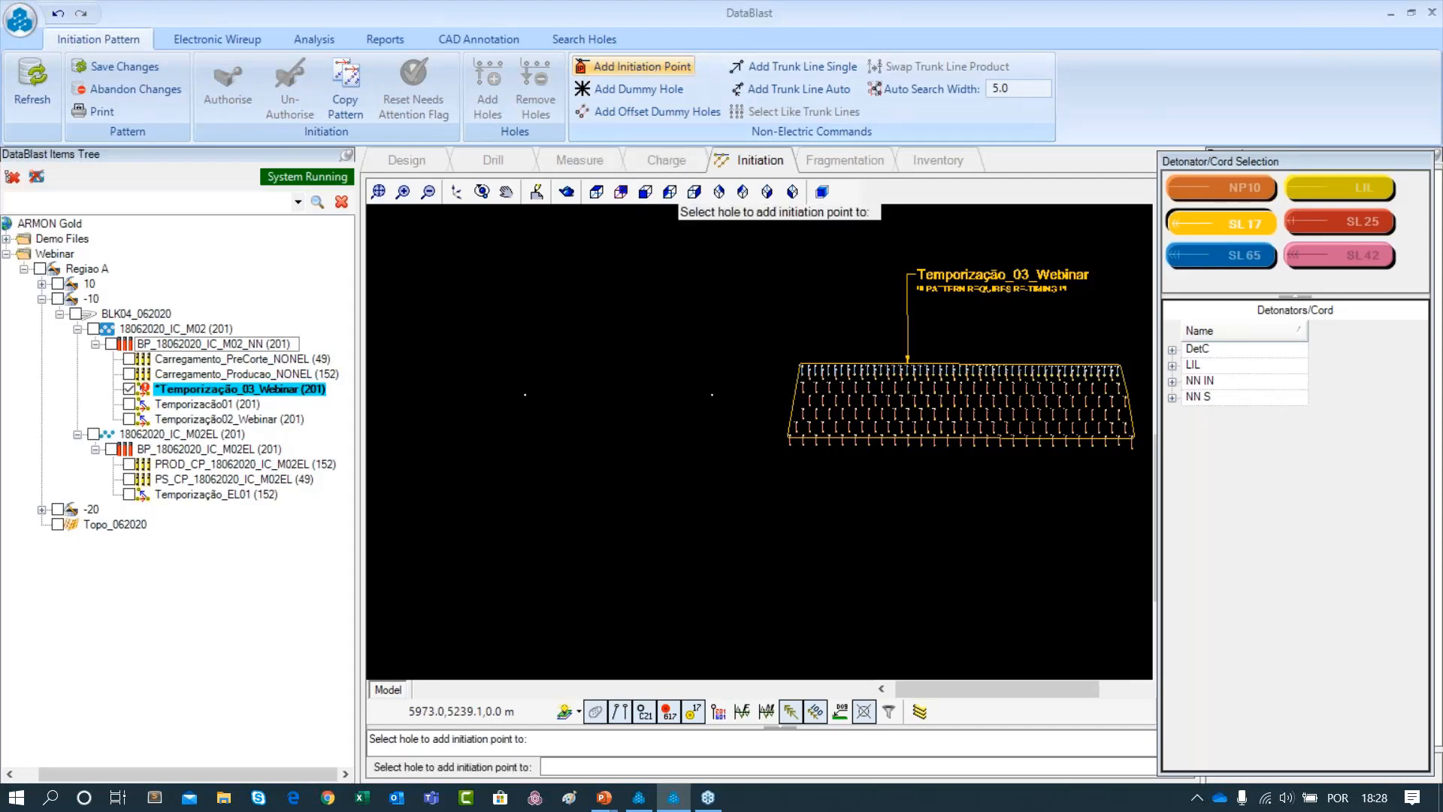
scroll(484, 406, up, 2)
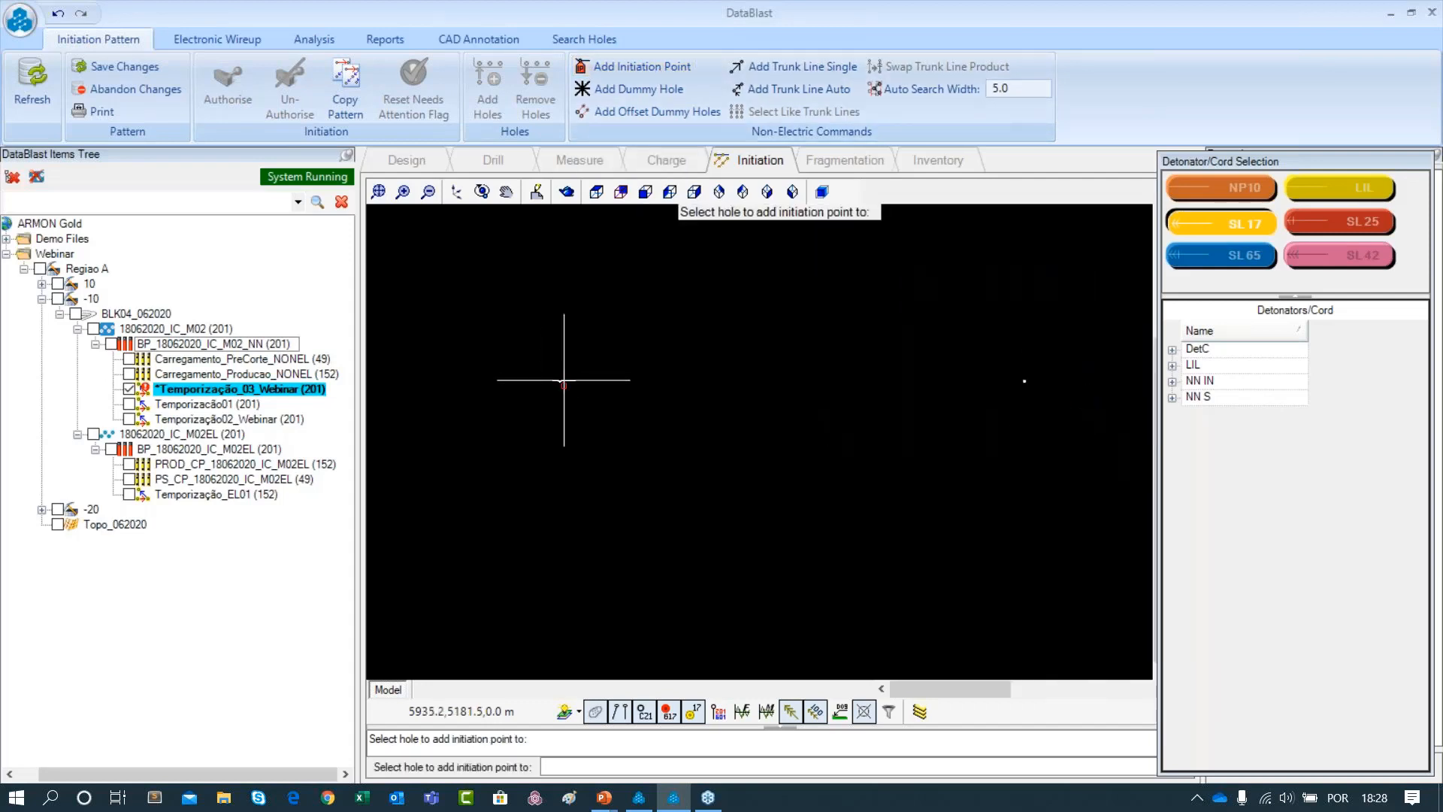
click(564, 379)
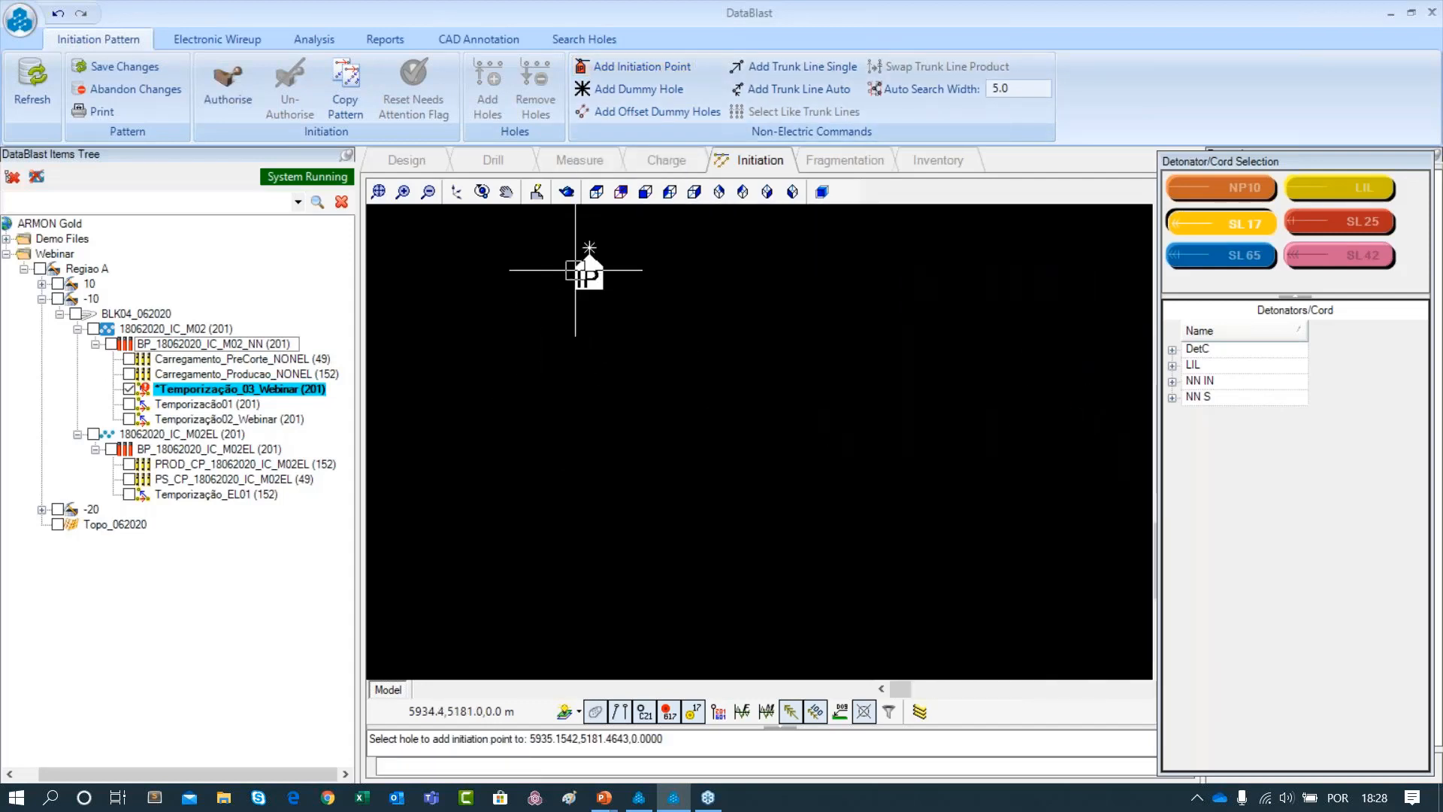
Examine the middle of the front row and the layout of the dummy holes relative to the blast
scroll(759, 419, down, 3)
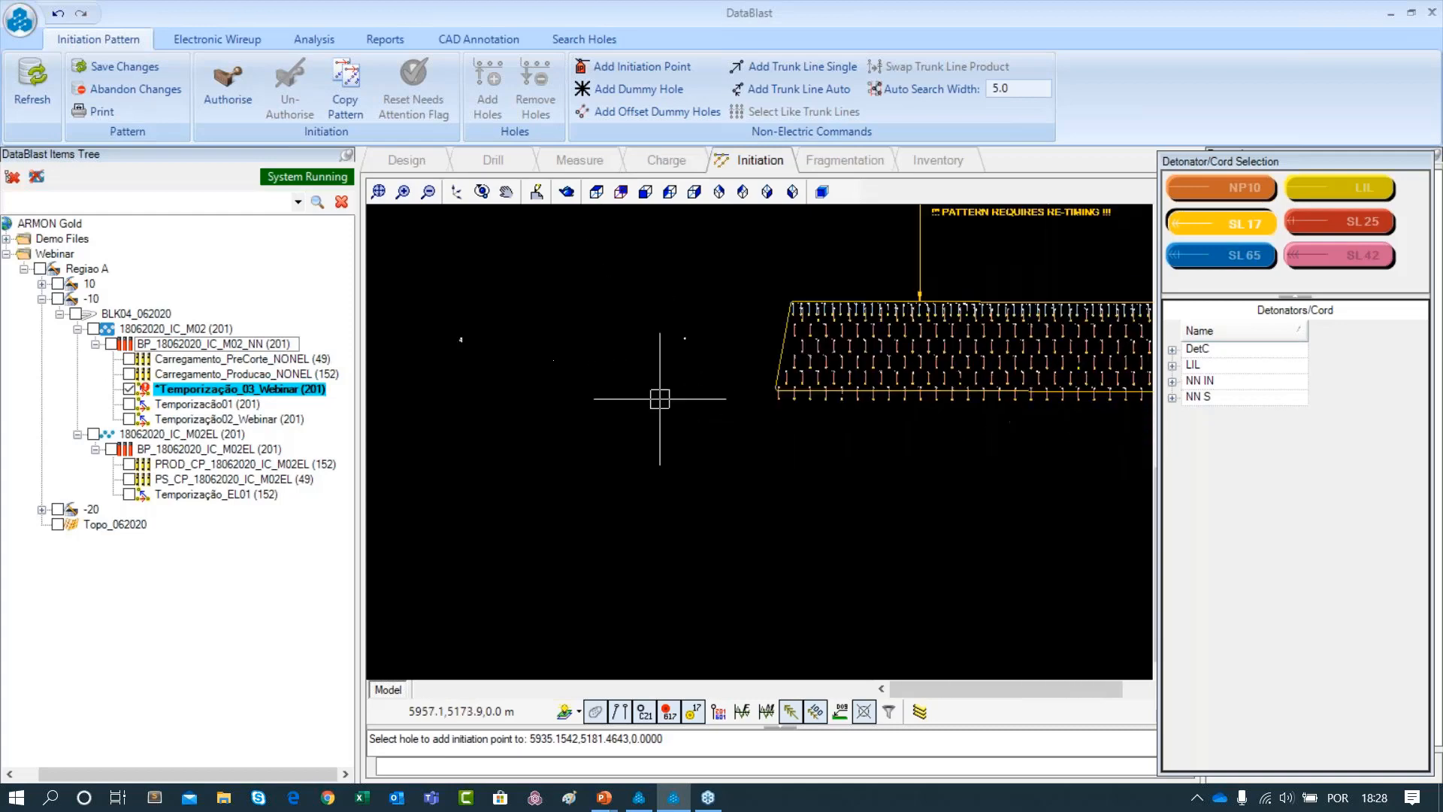
scroll(732, 414, down, 2)
drag(699, 409, 511, 398)
scroll(746, 386, up, 7)
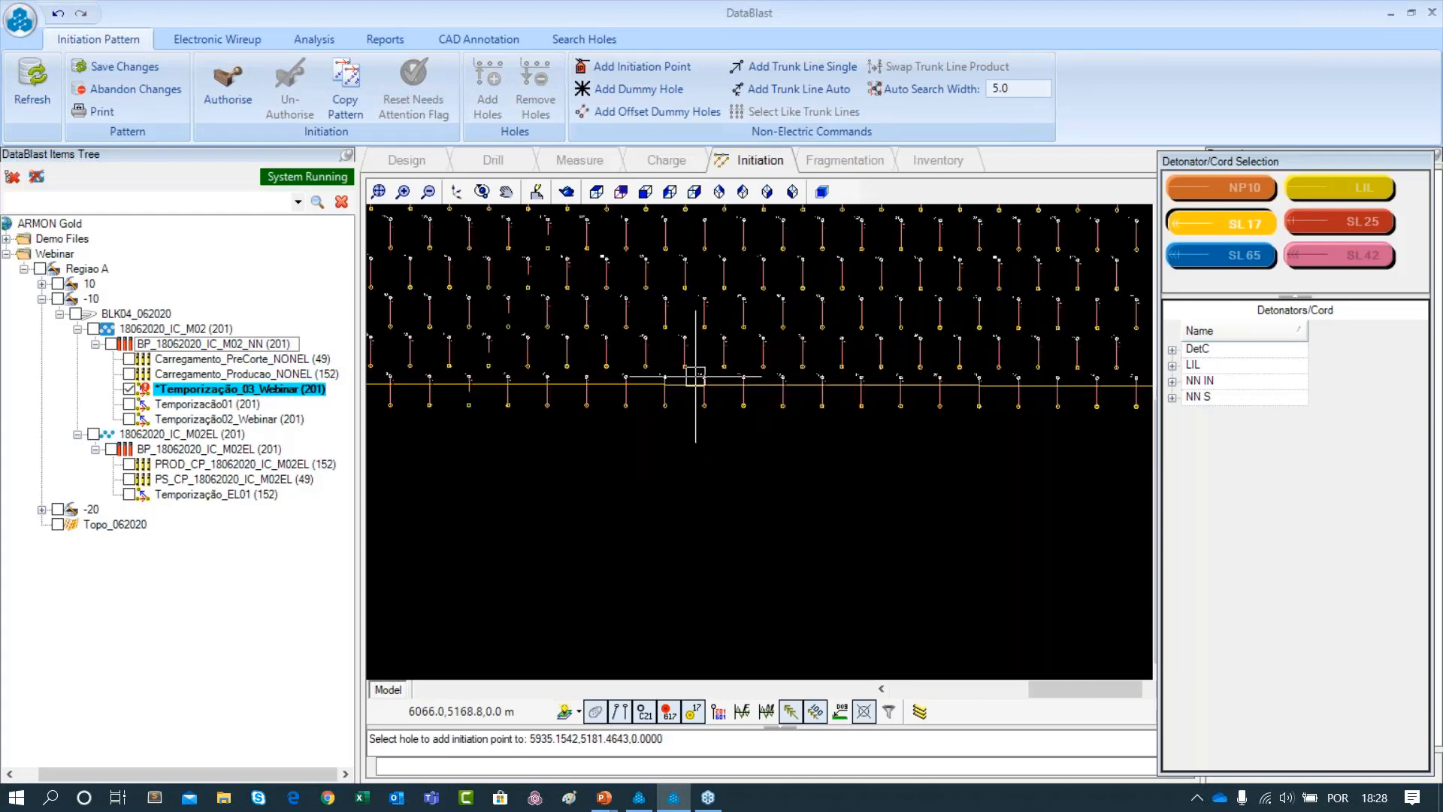
scroll(695, 377, up, 3)
scroll(718, 391, down, 5)
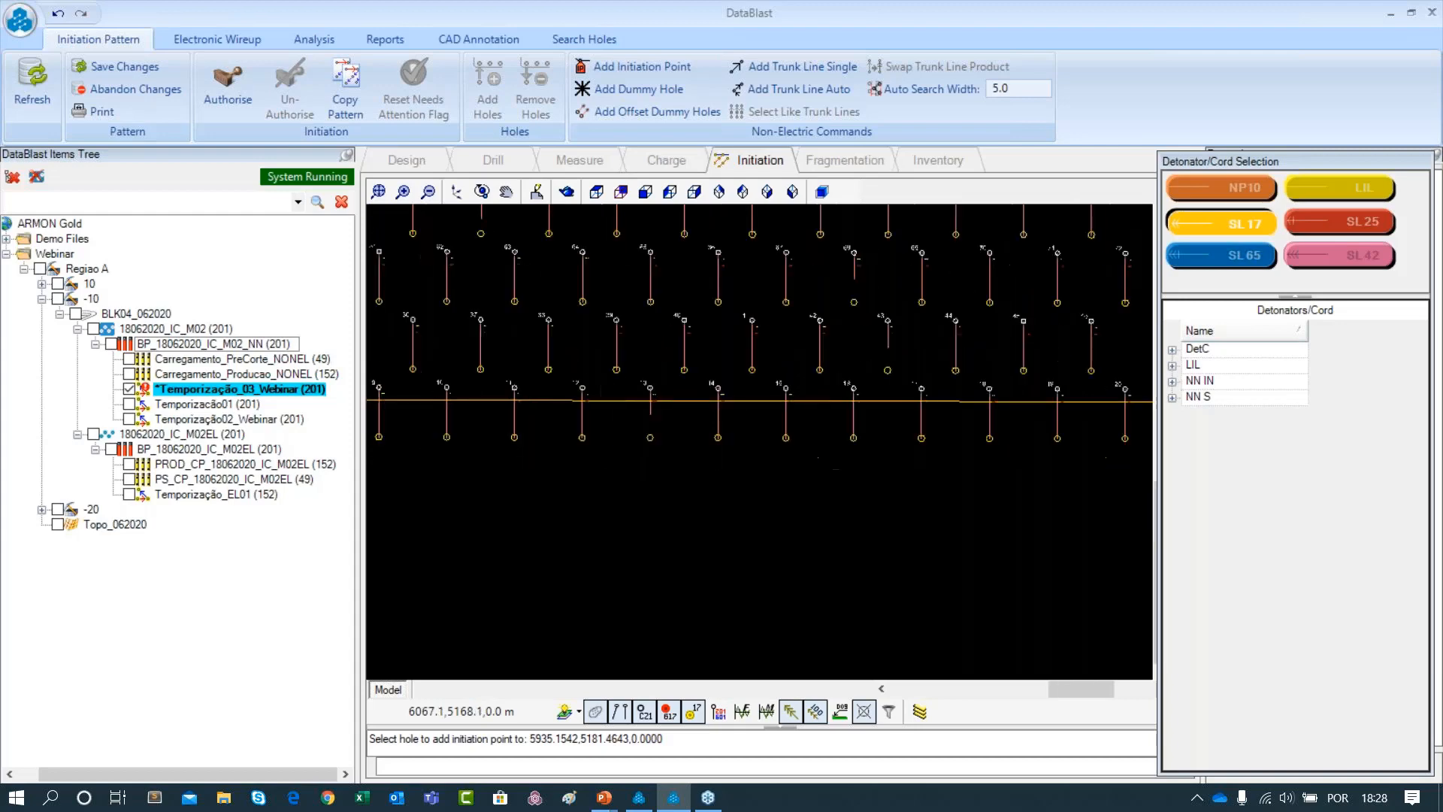
scroll(718, 406, down, 3)
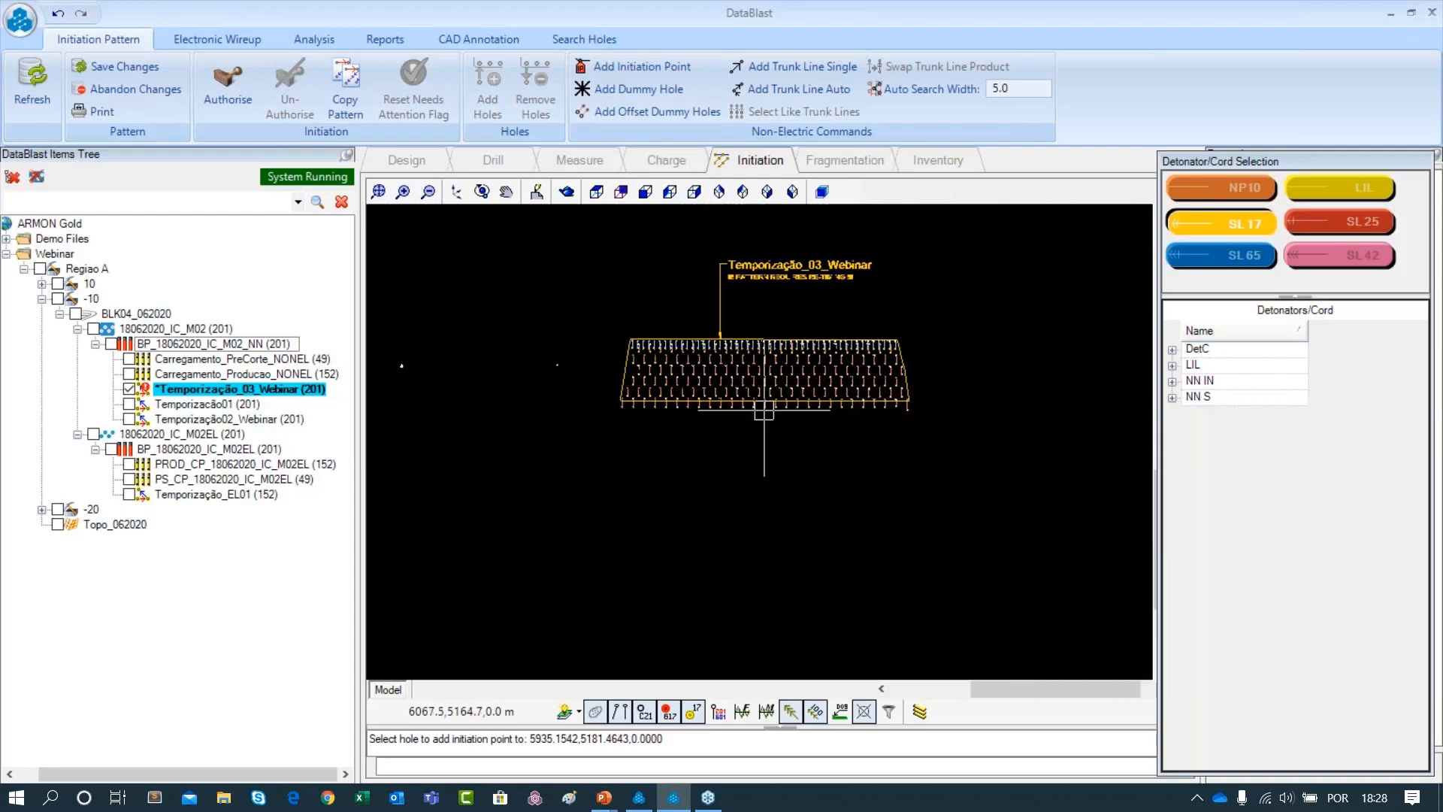
scroll(676, 421, up, 4)
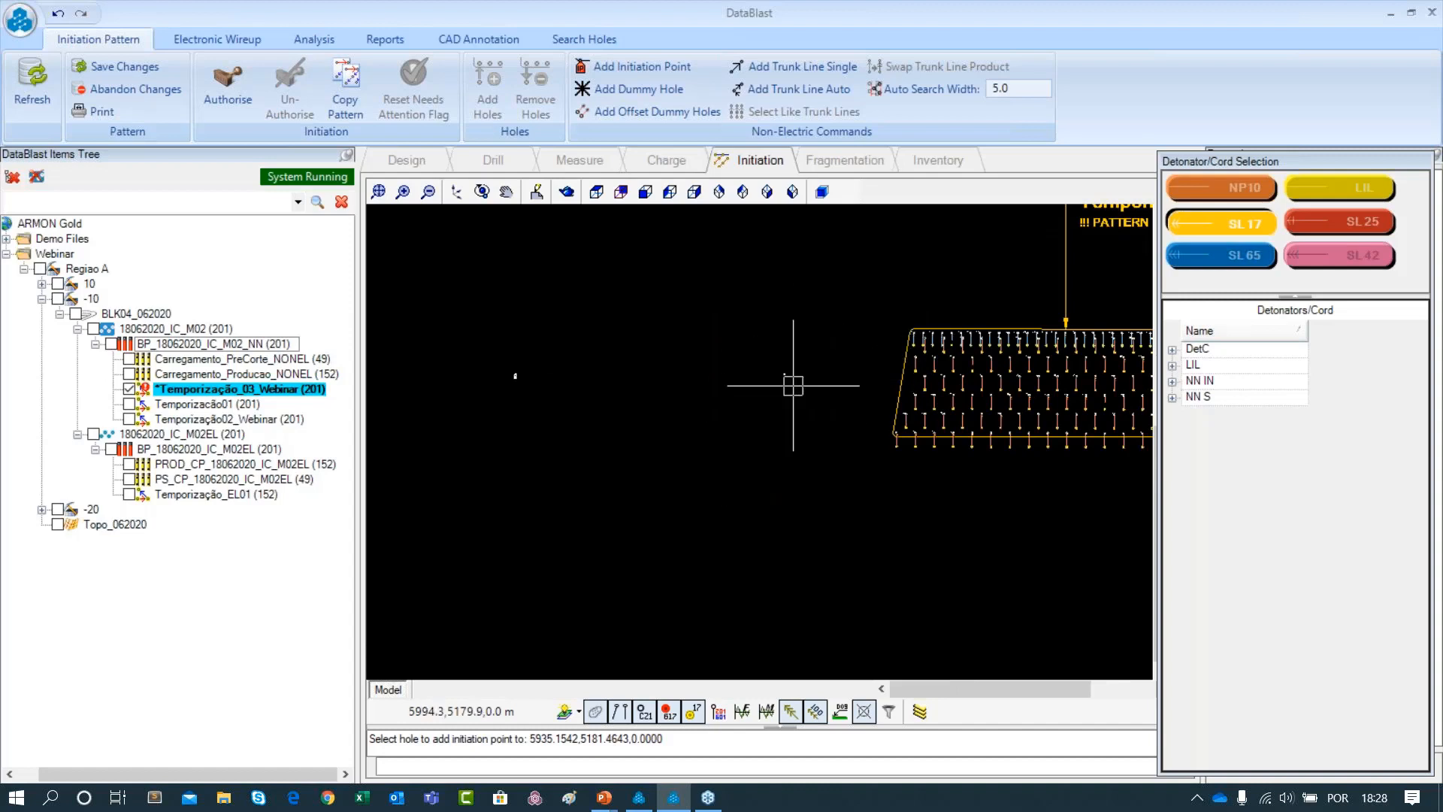
scroll(931, 474, down, 2)
drag(906, 410, 857, 400)
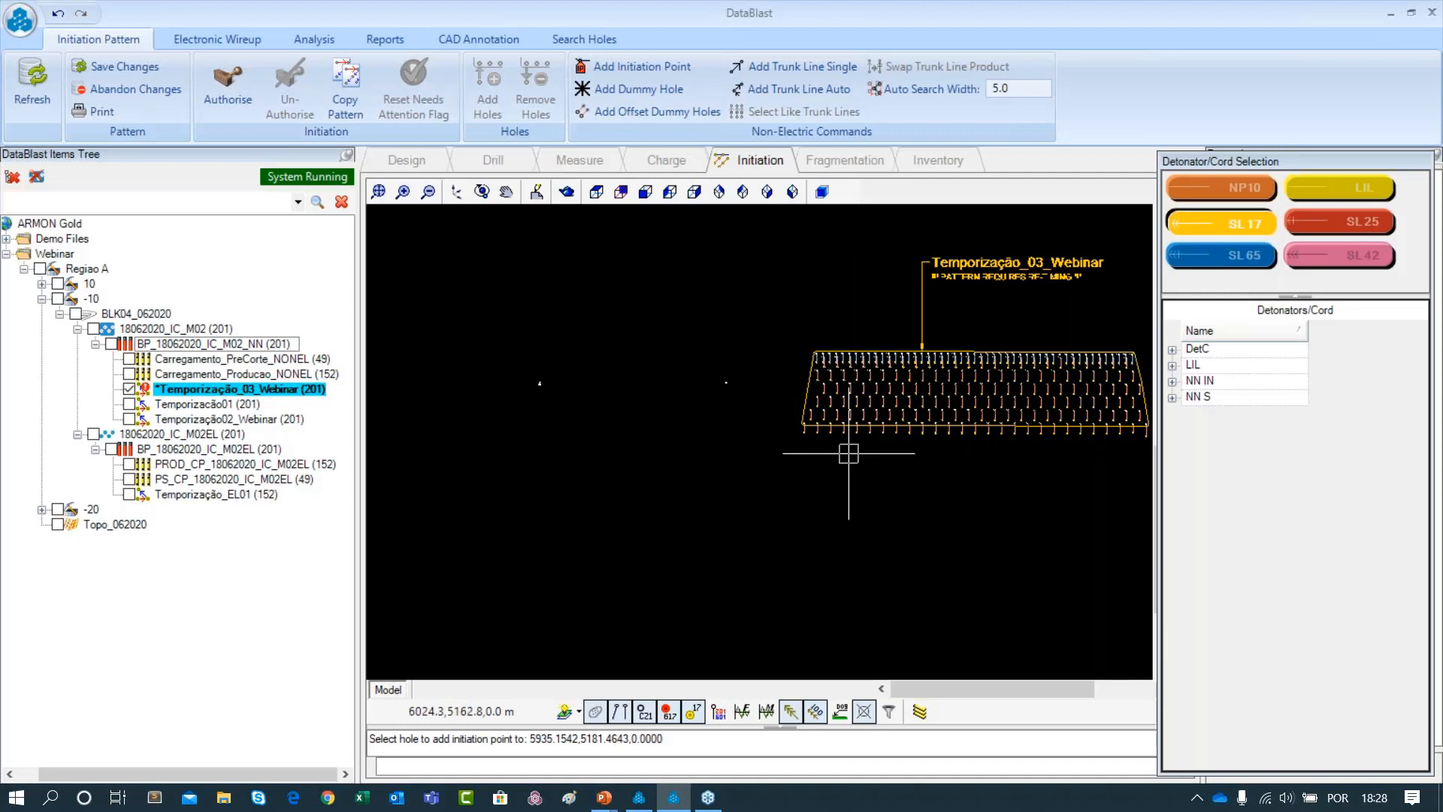
Select the LIL cord and examine the blast's western side and front row relative to the two dummy holes
scroll(705, 436, down, 1)
drag(708, 437, 733, 452)
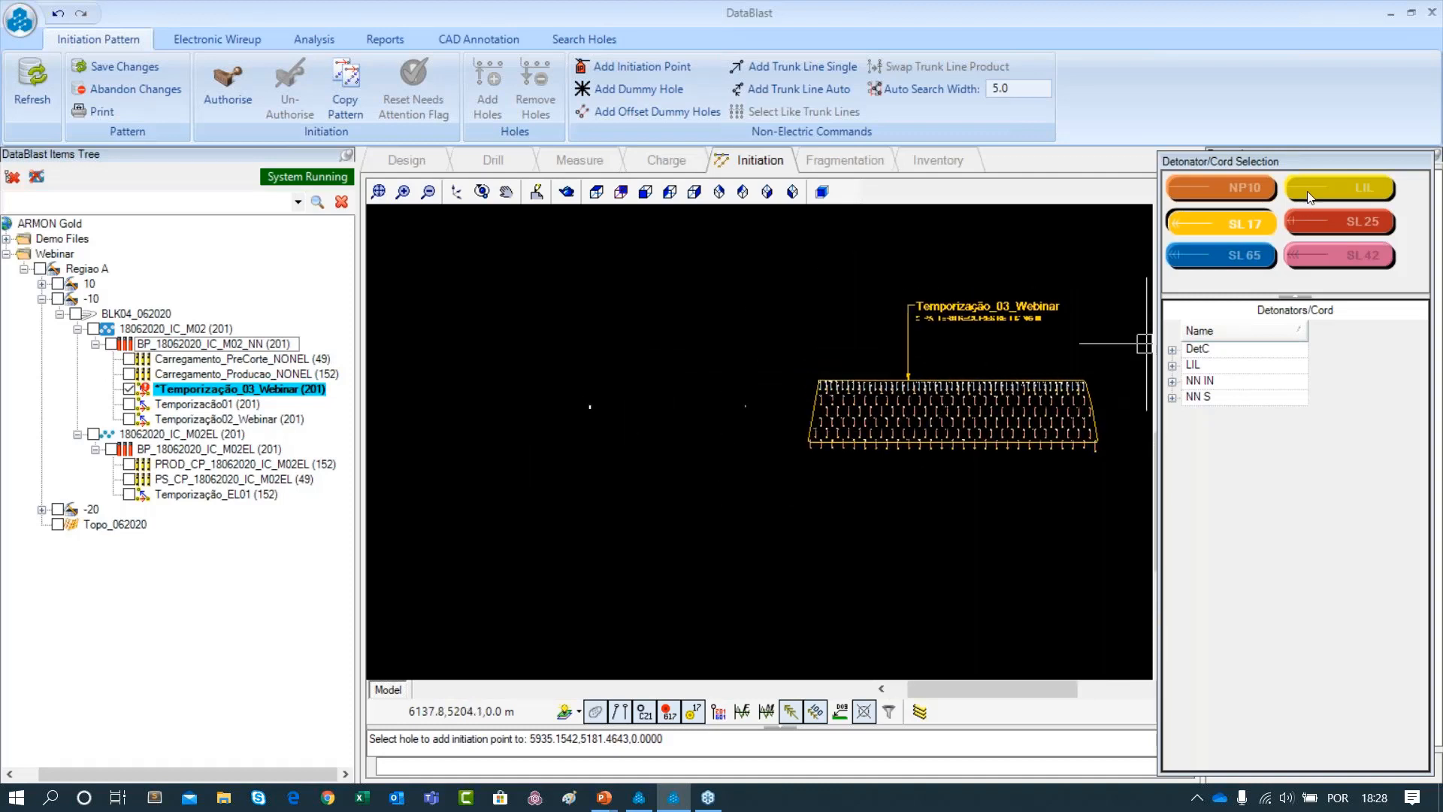
click(1315, 192)
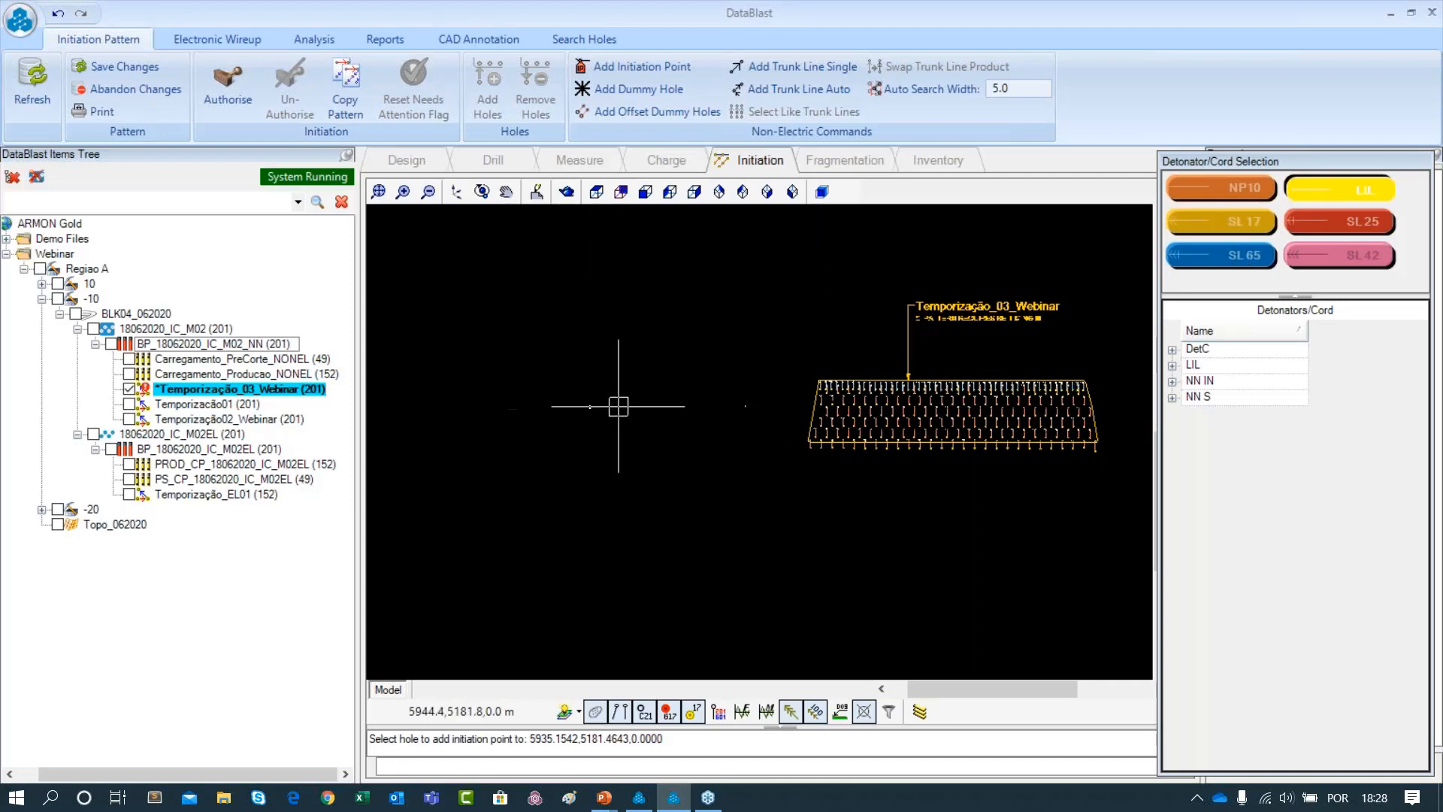
scroll(834, 412, up, 3)
scroll(827, 286, up, 1)
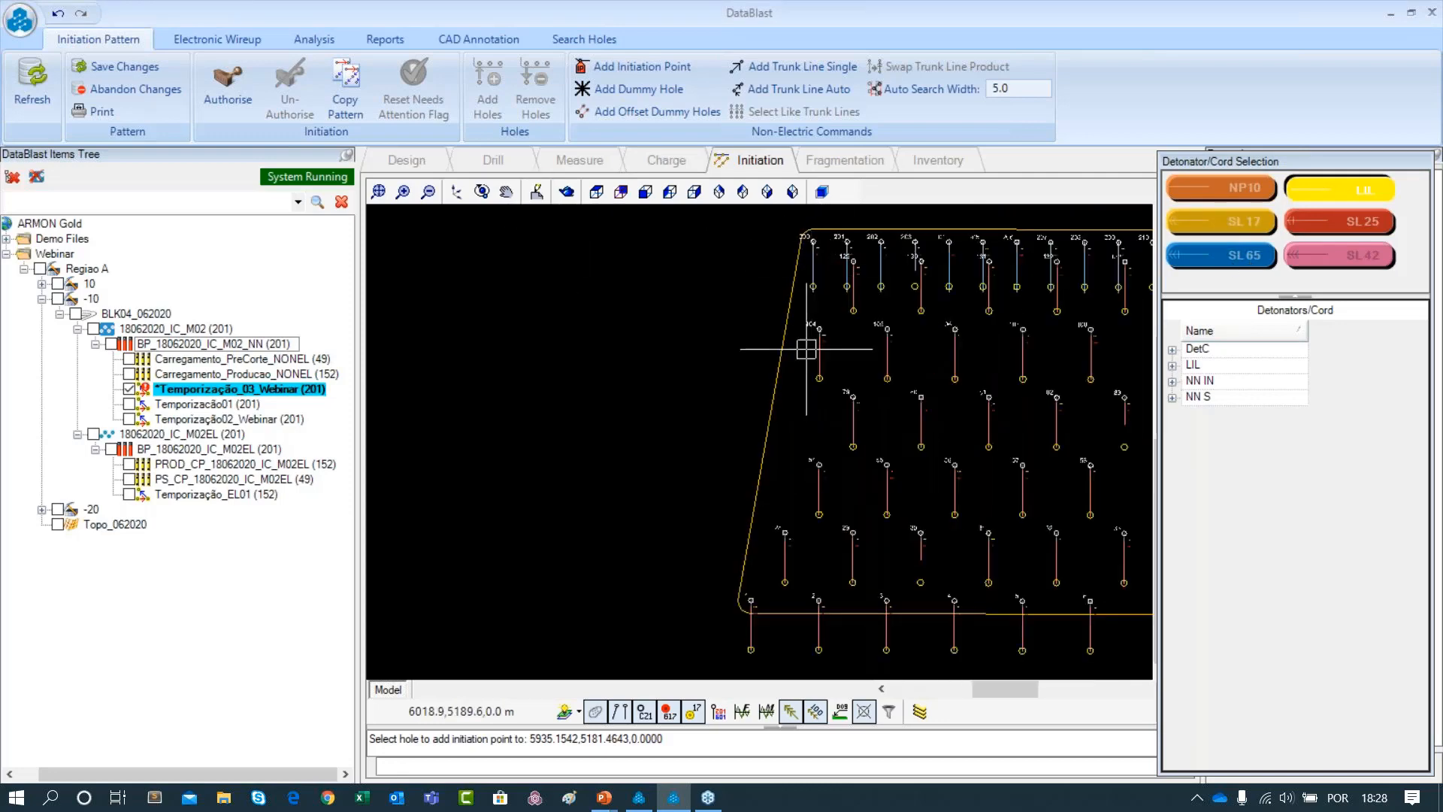
scroll(810, 353, down, 2)
drag(817, 371, 841, 325)
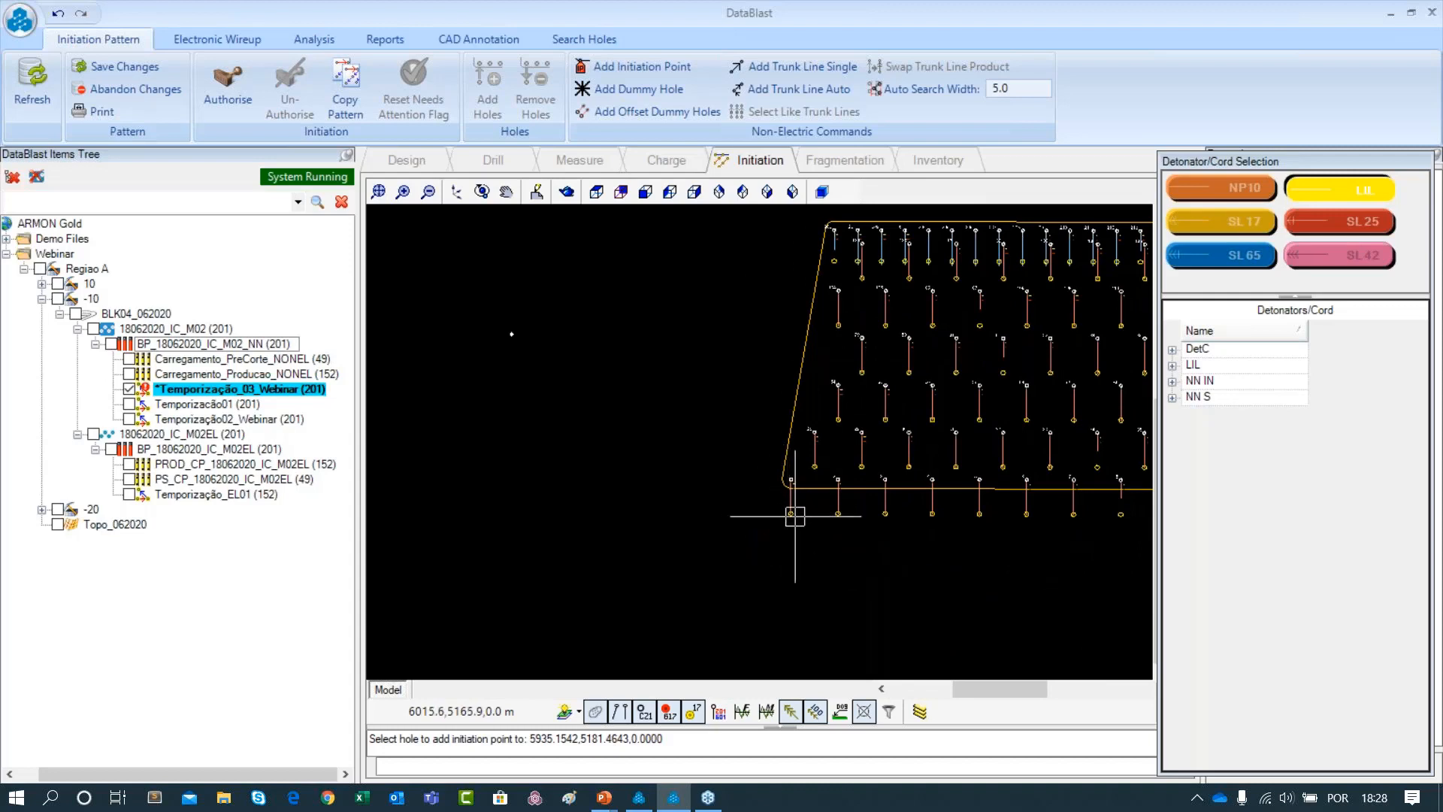
scroll(792, 501, down, 3)
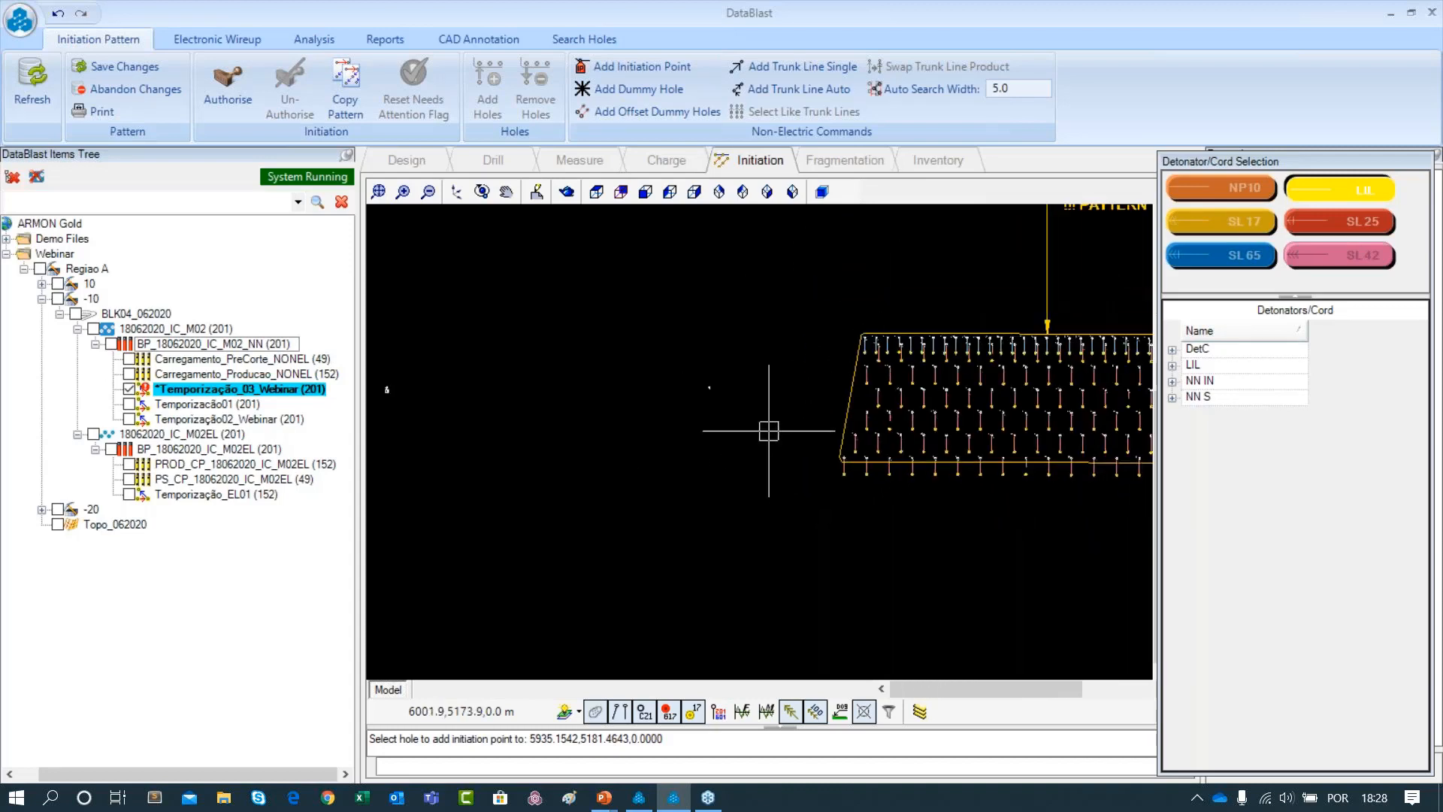
scroll(487, 404, down, 1)
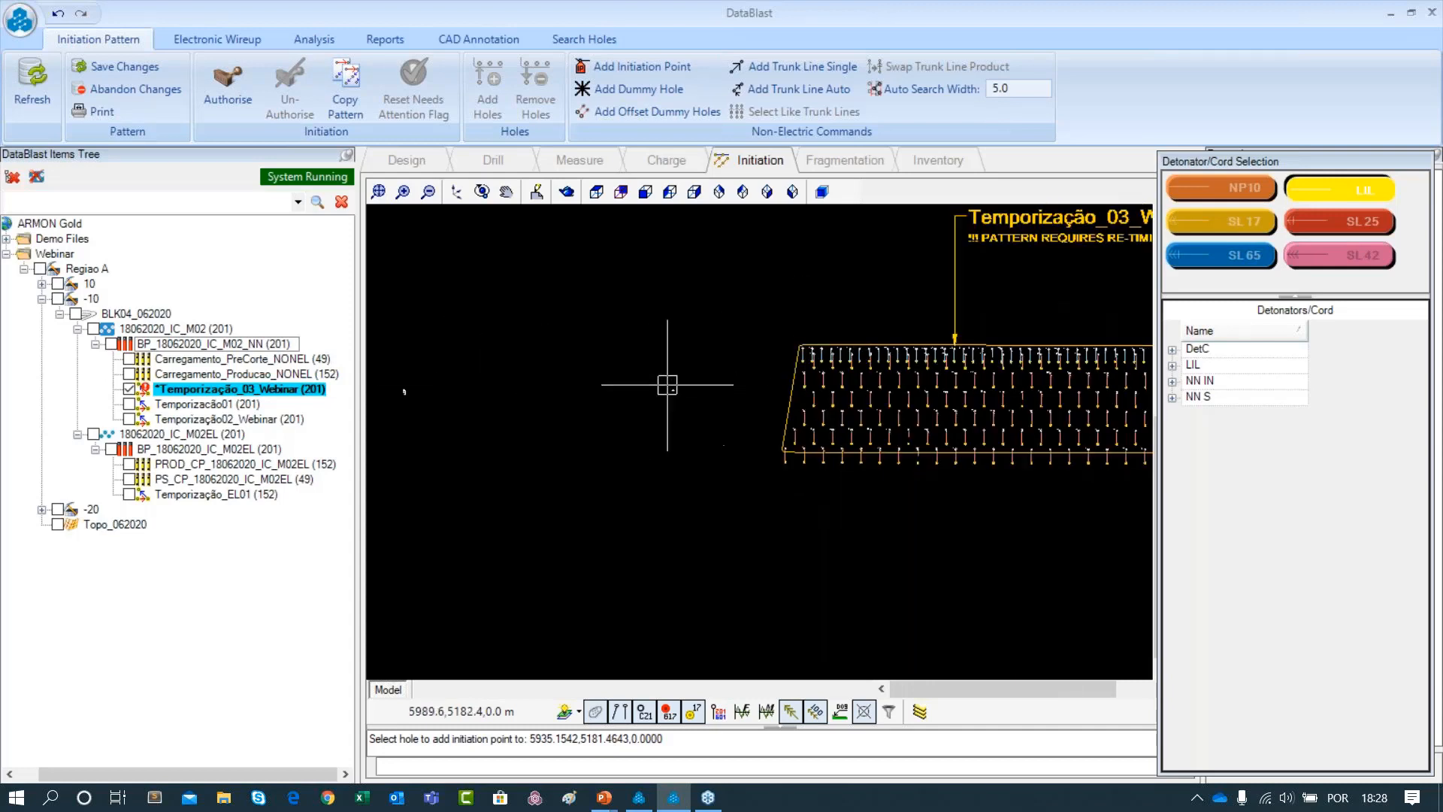
scroll(977, 466, down, 2)
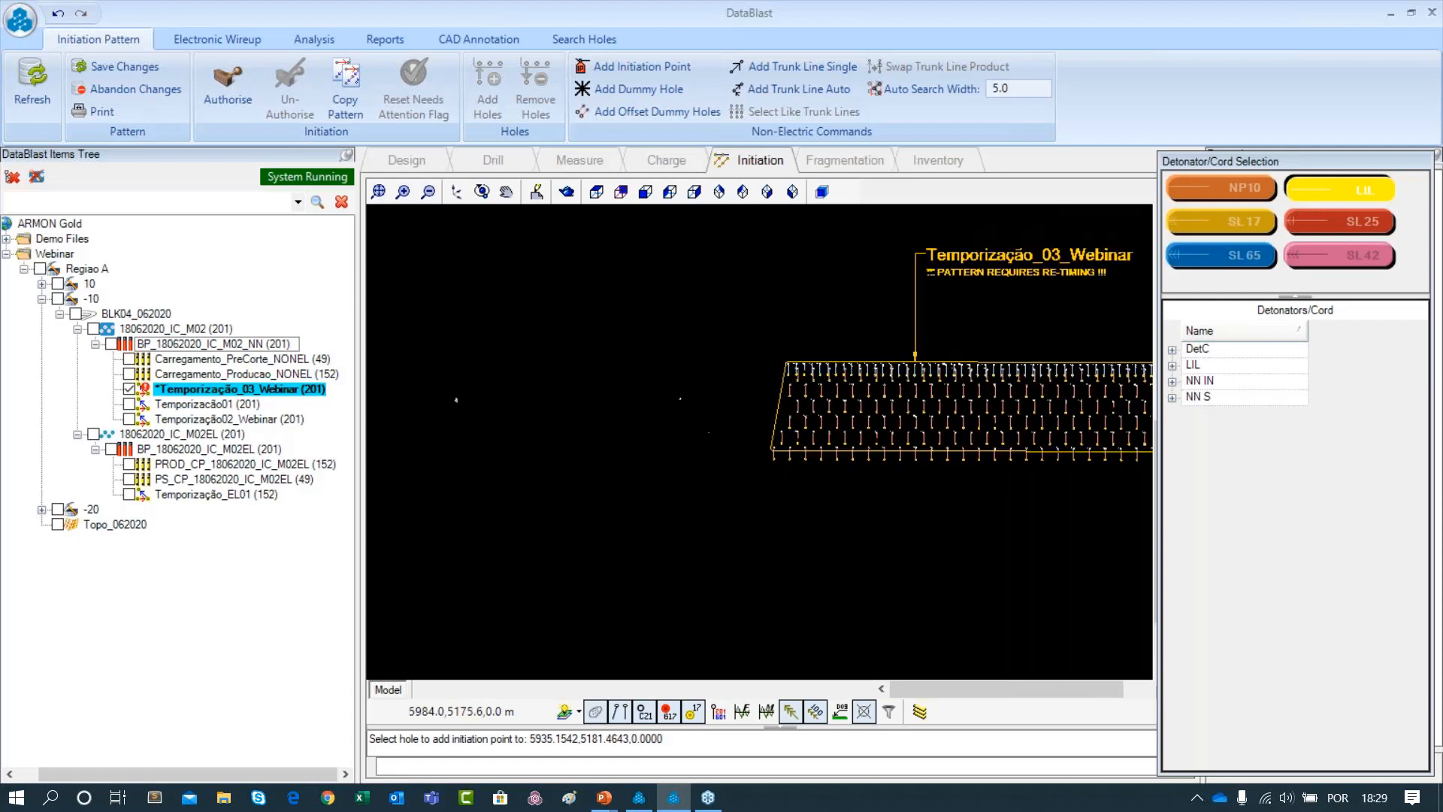
Review the available delay products in the NN S and NN IN families of the detonator and cord list
drag(1265, 158, 1030, 124)
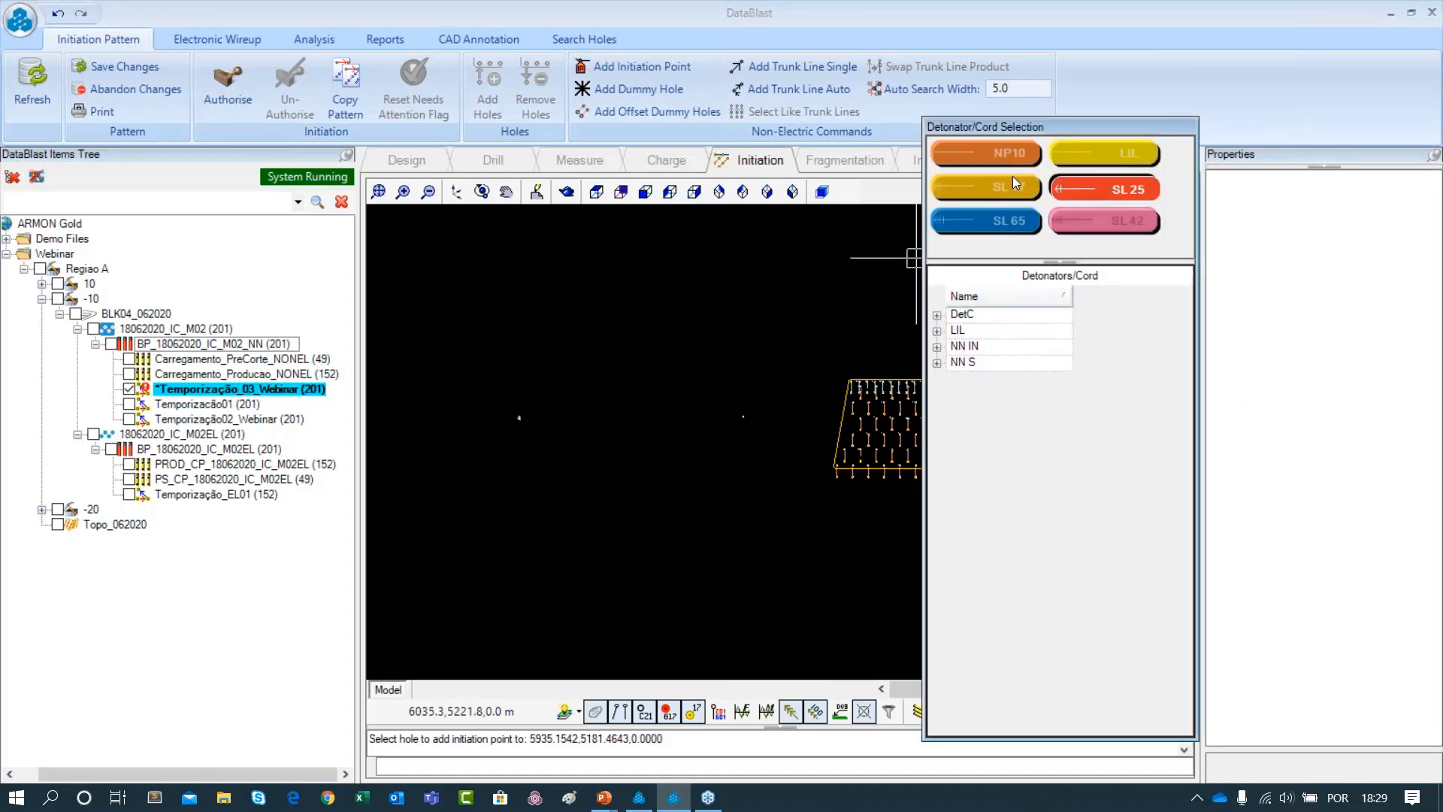
click(991, 166)
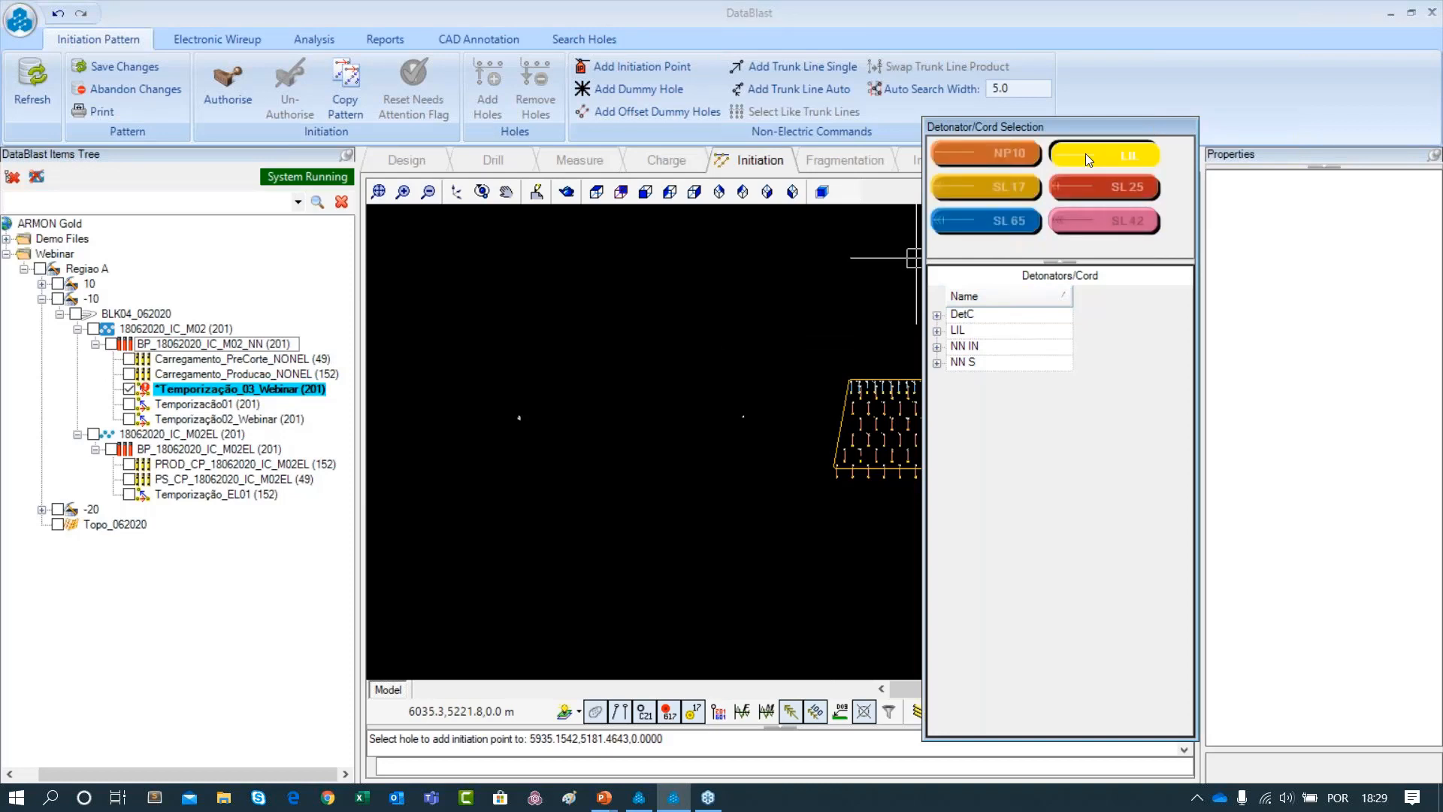
click(936, 363)
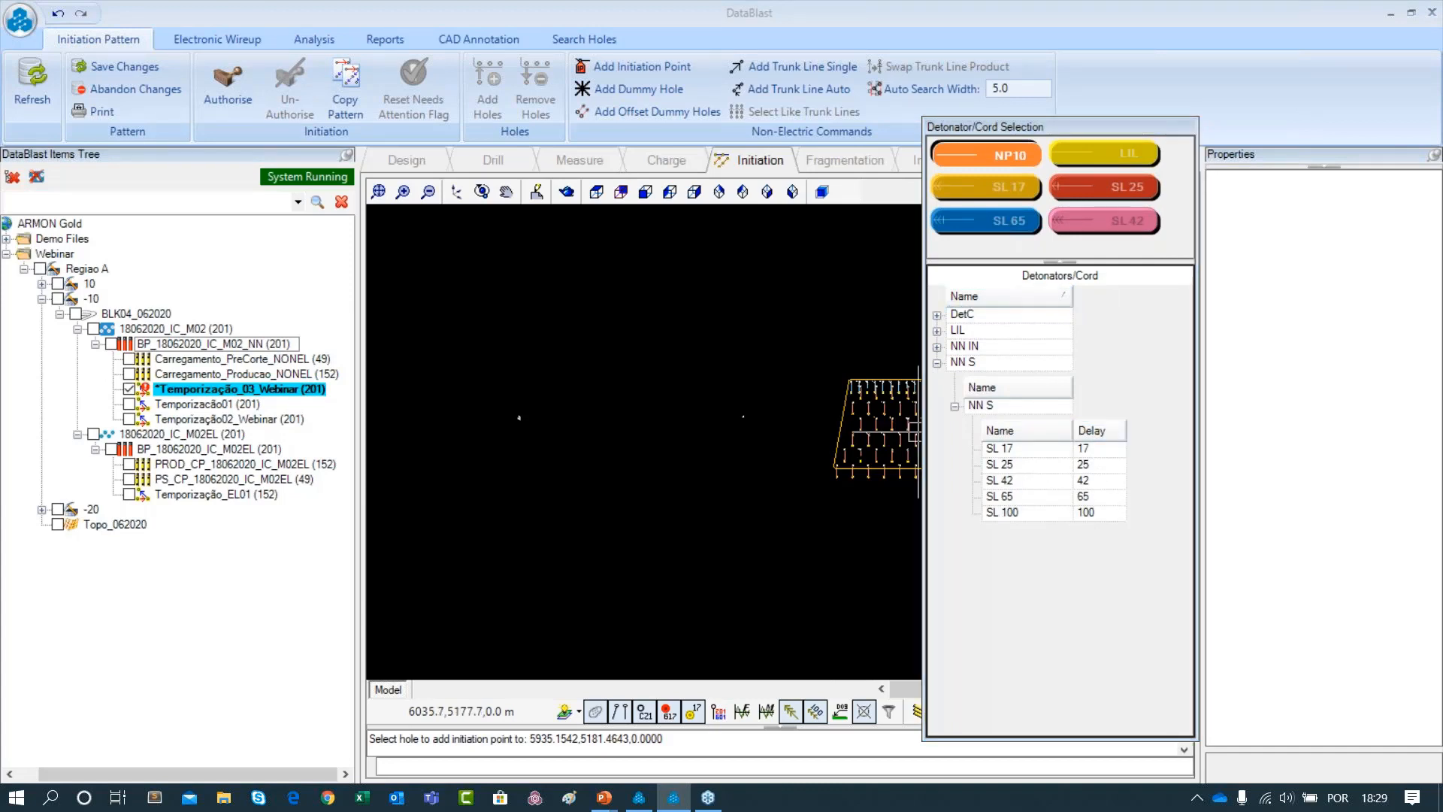
click(955, 405)
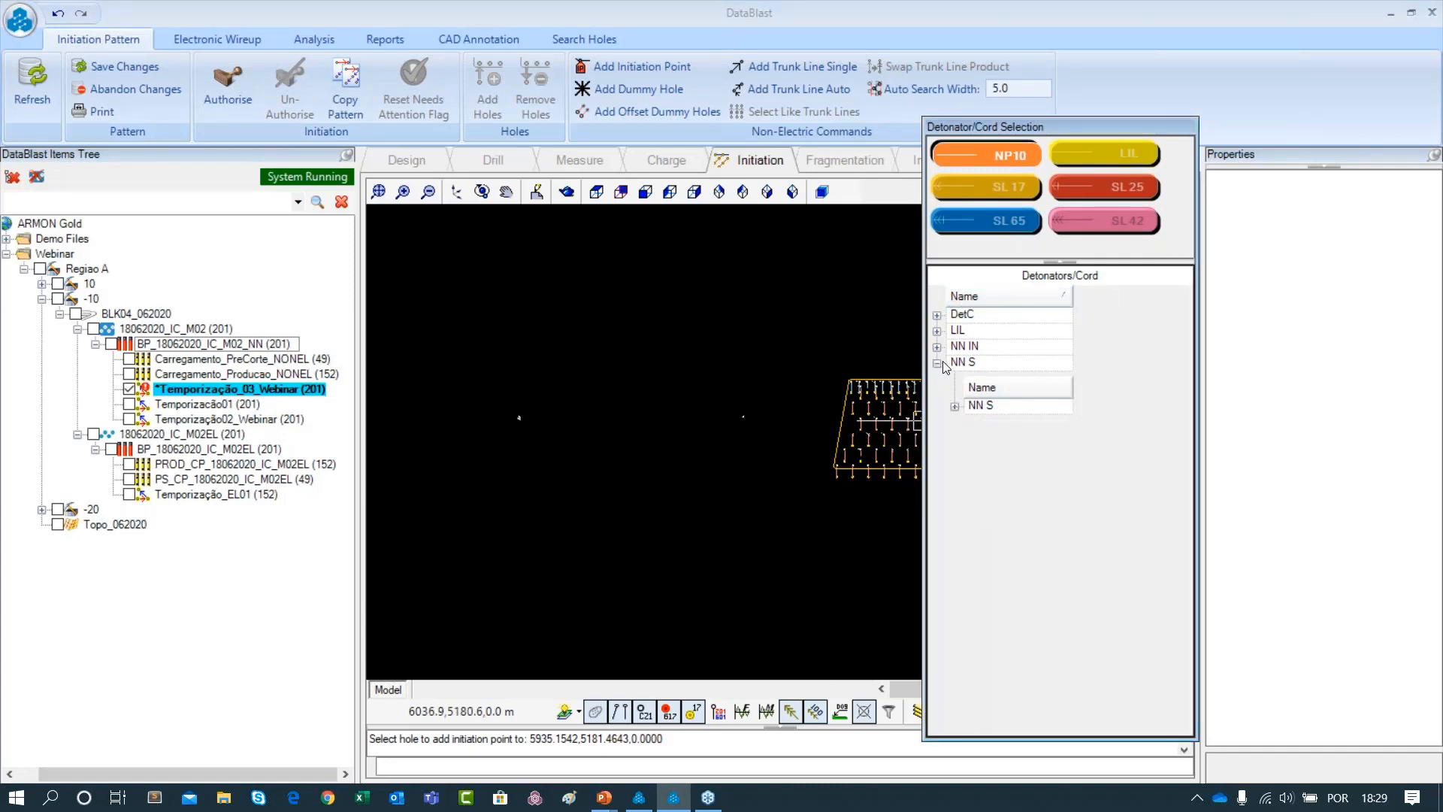
click(936, 363)
click(936, 346)
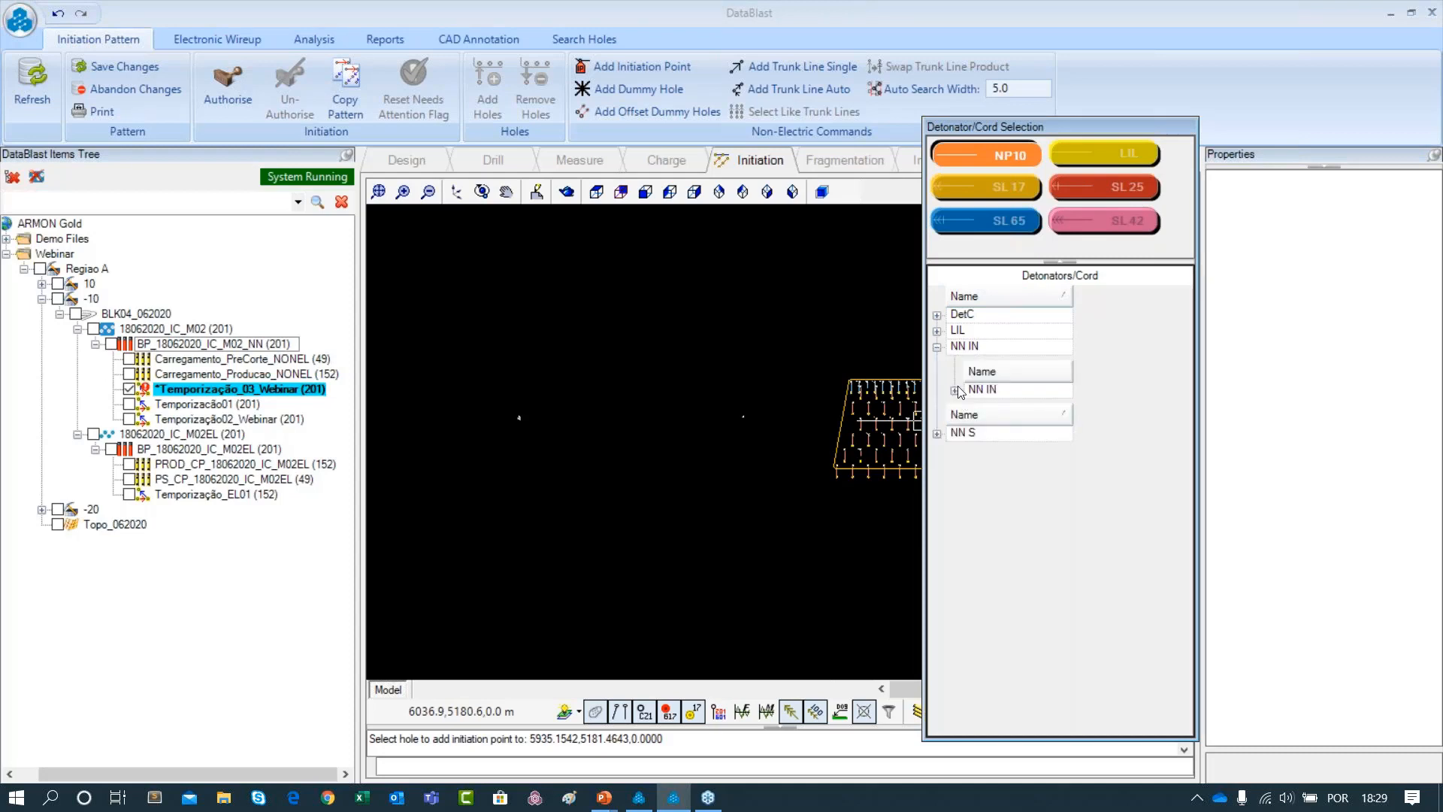
click(954, 390)
click(1091, 449)
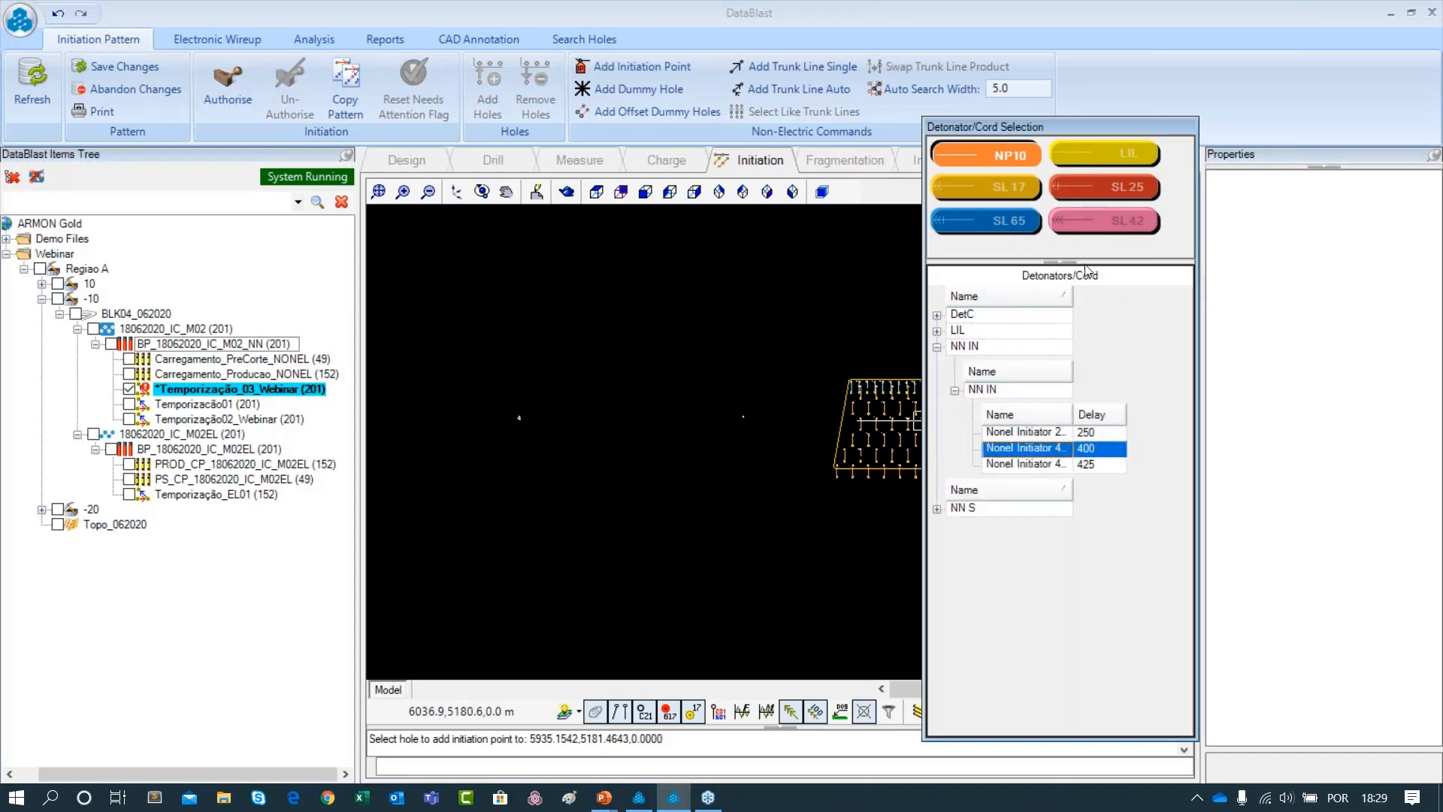
click(936, 347)
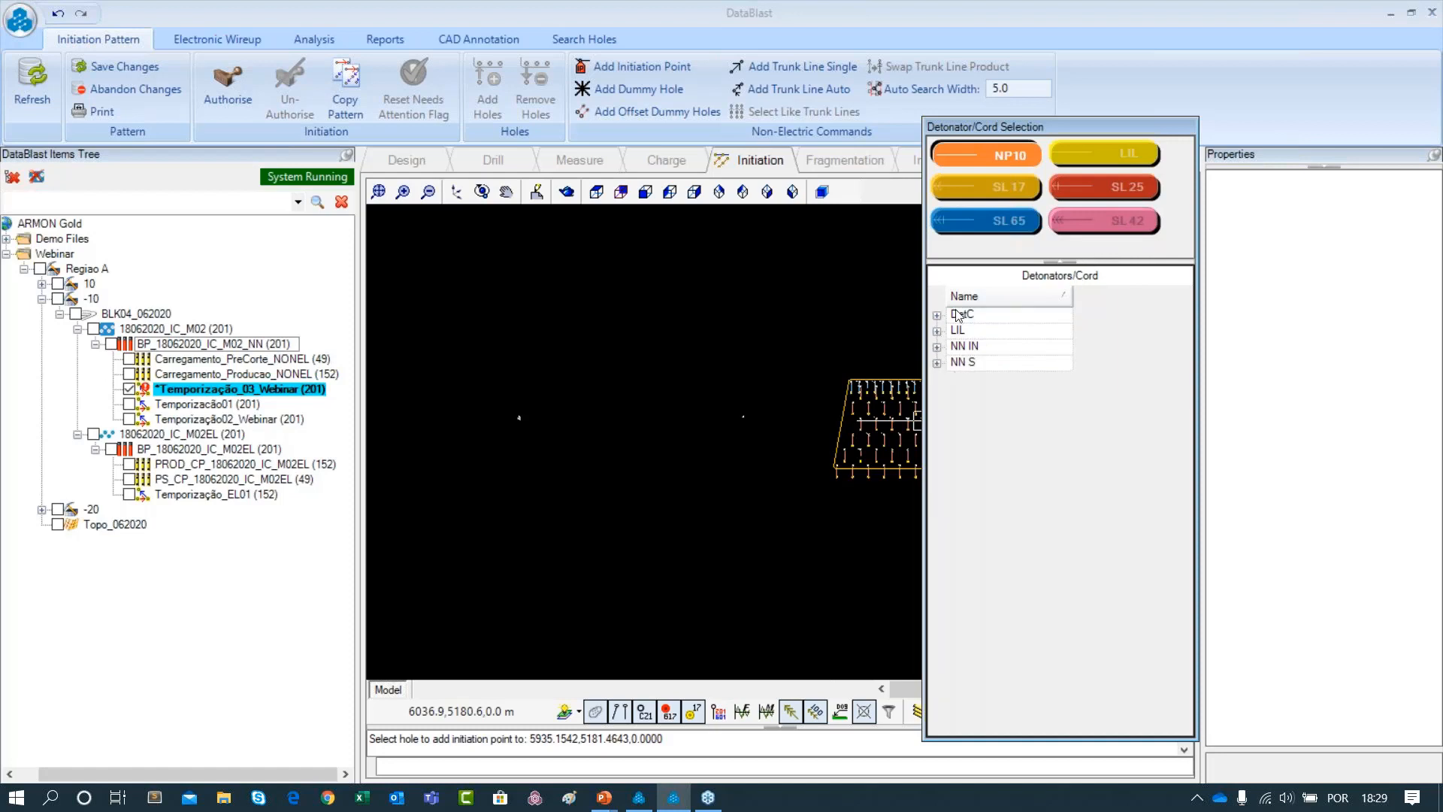
right_click(1009, 156)
click(986, 188)
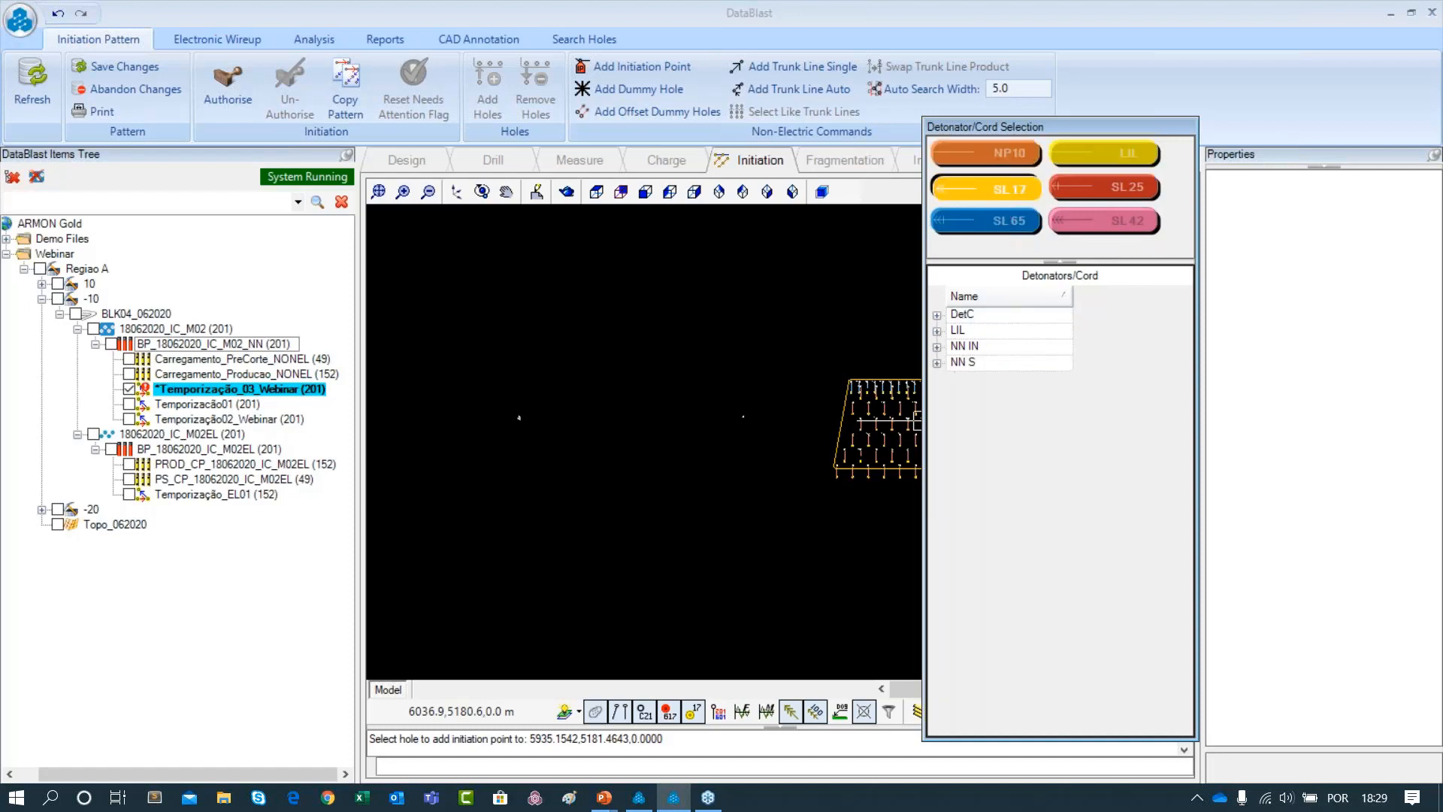
click(1037, 163)
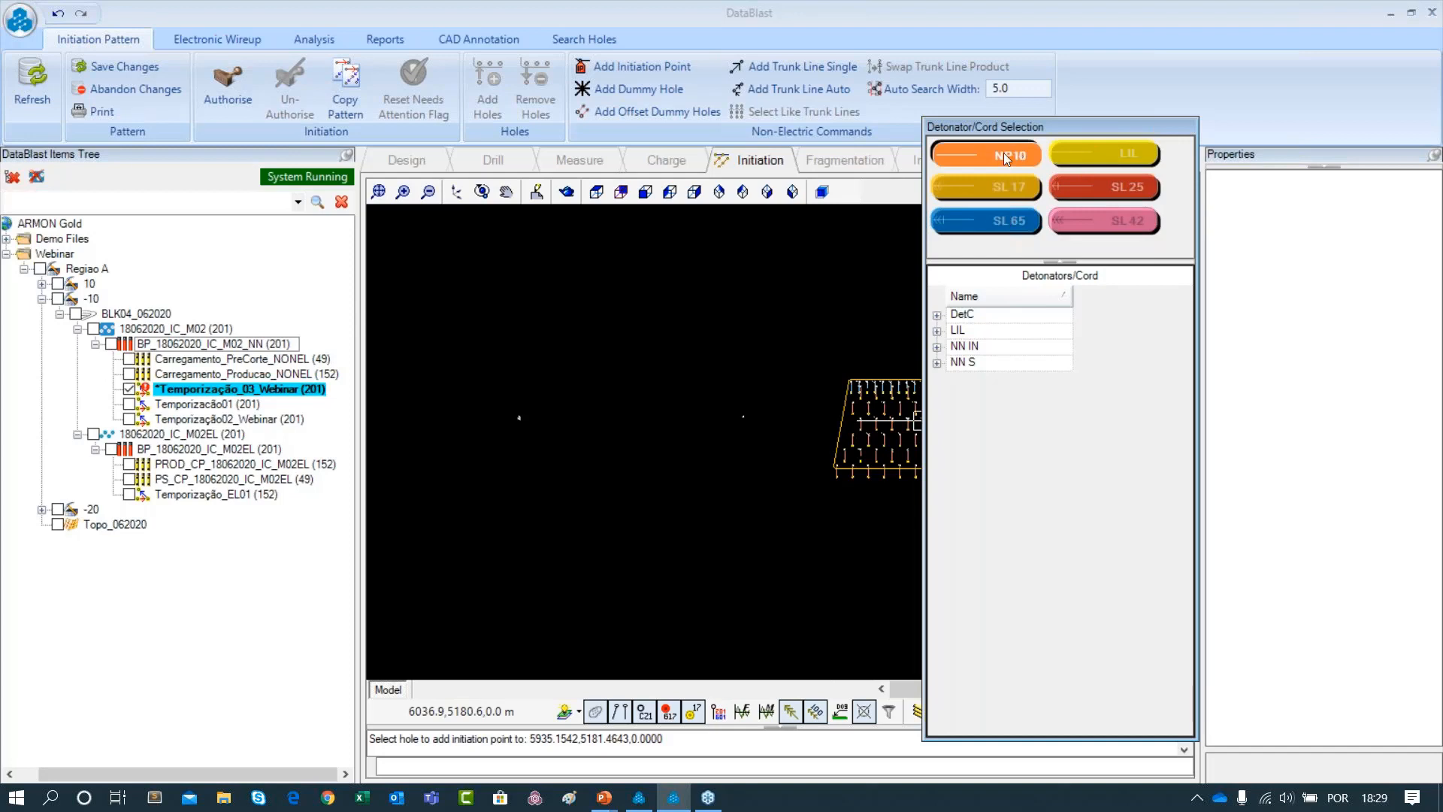
right_click(1005, 153)
click(1067, 167)
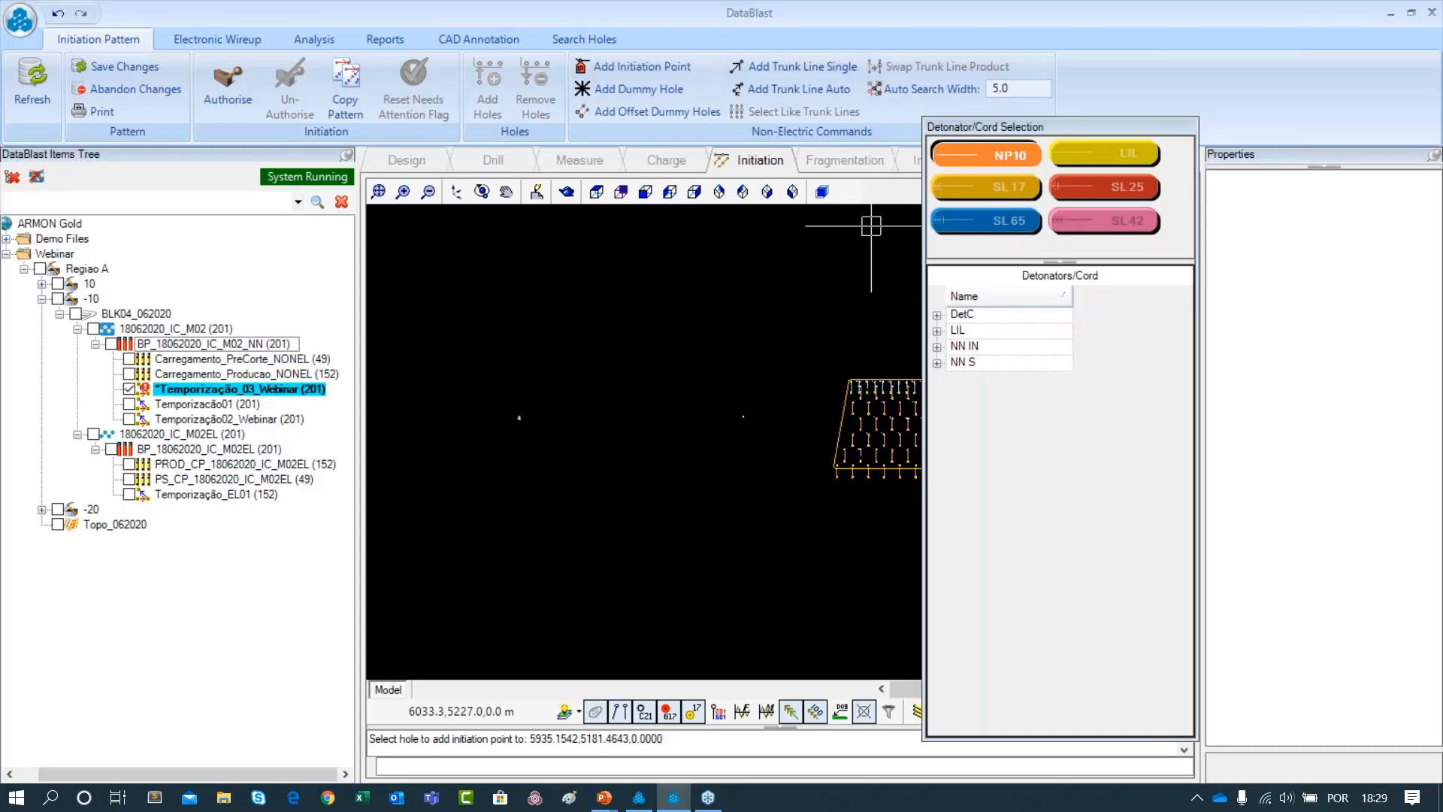
Make LIL the active cord and move the Detonator/Cord Selection palette clear of the blast drawing
drag(1063, 129, 1203, 123)
click(1224, 174)
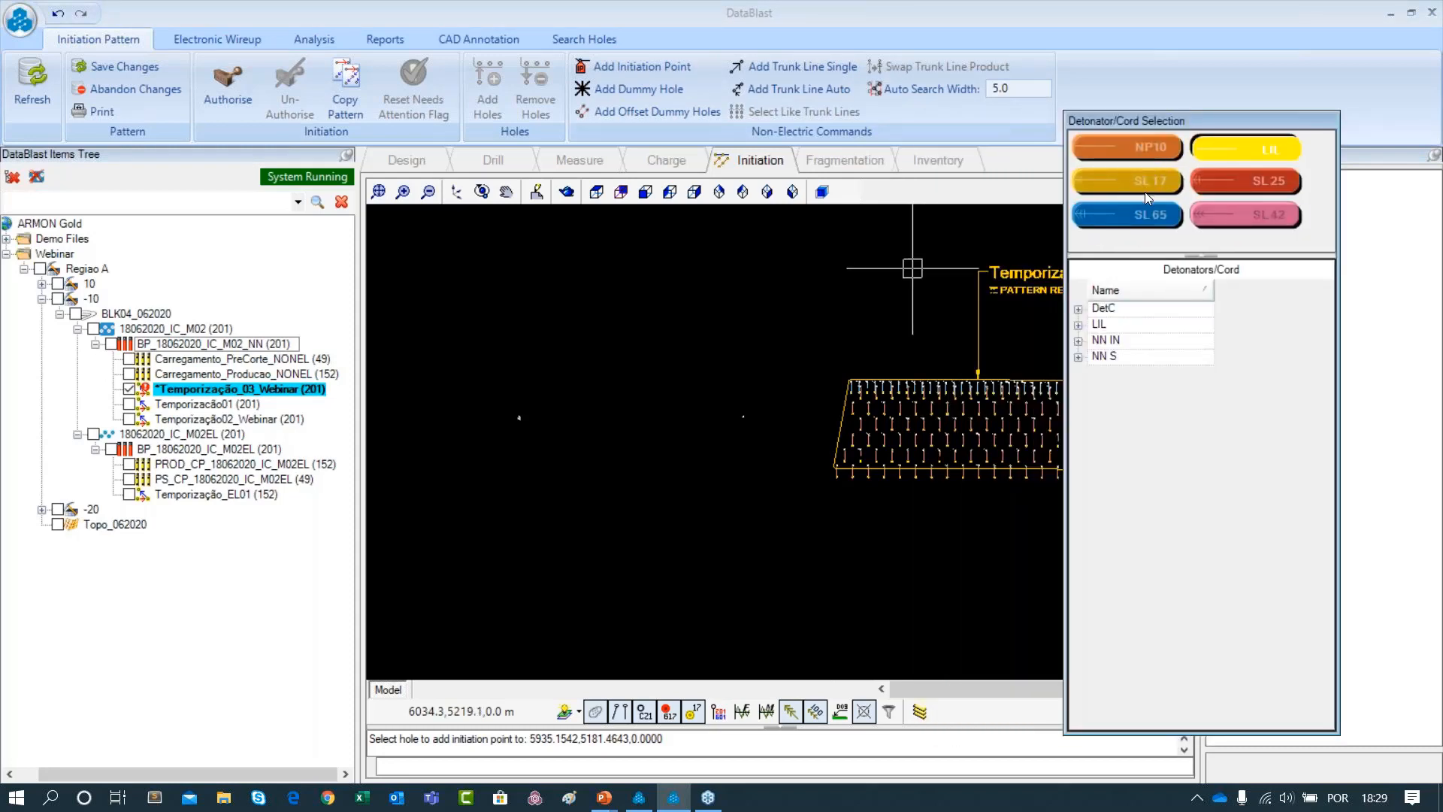
click(1151, 150)
click(1255, 143)
drag(1244, 118, 1312, 112)
scroll(955, 291, down, 1)
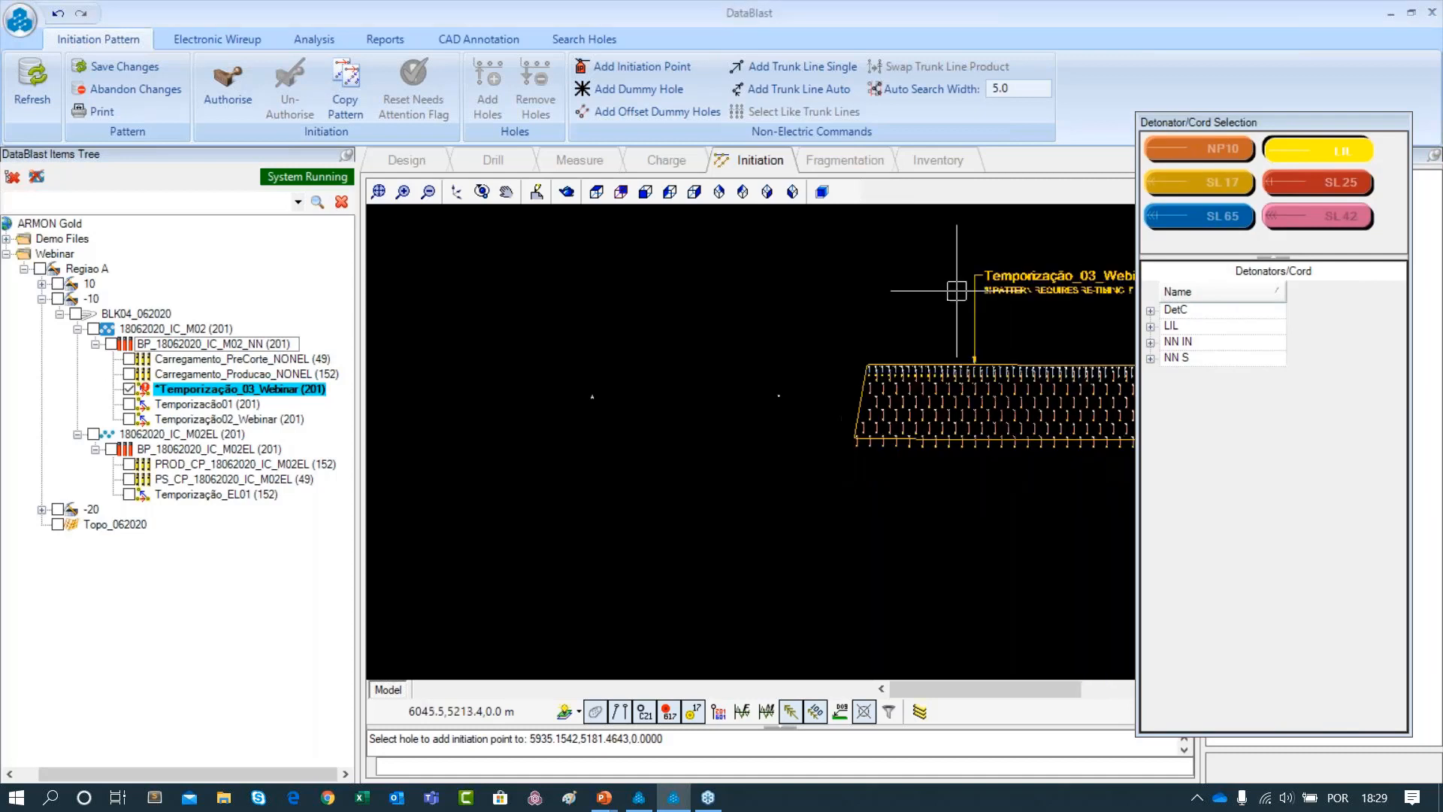
drag(957, 290, 875, 287)
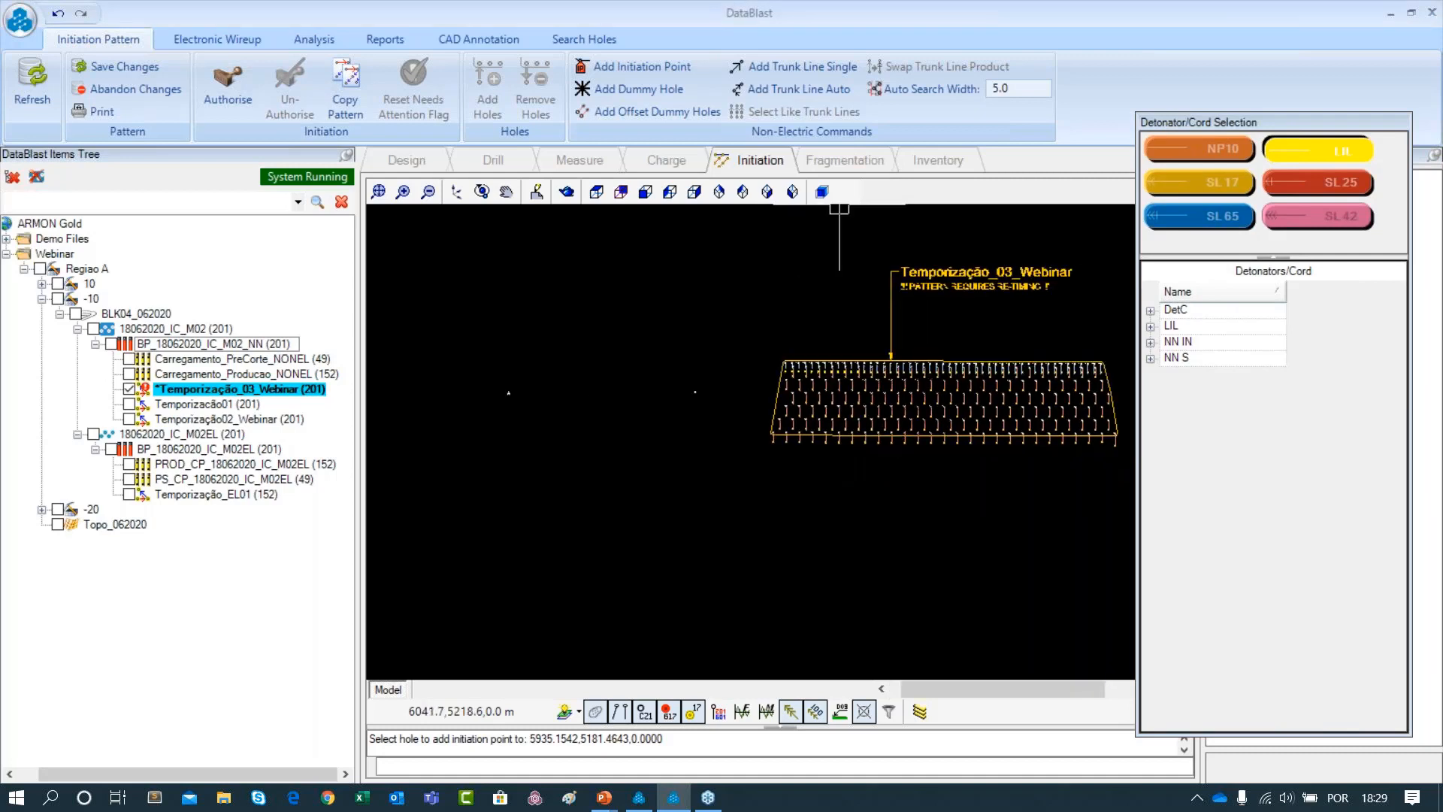
Add automatic LIL trunk lines from the initiation dummy hole to the nearer dummy hole, and from there to the blast's northwest and southwest corner holes
click(806, 89)
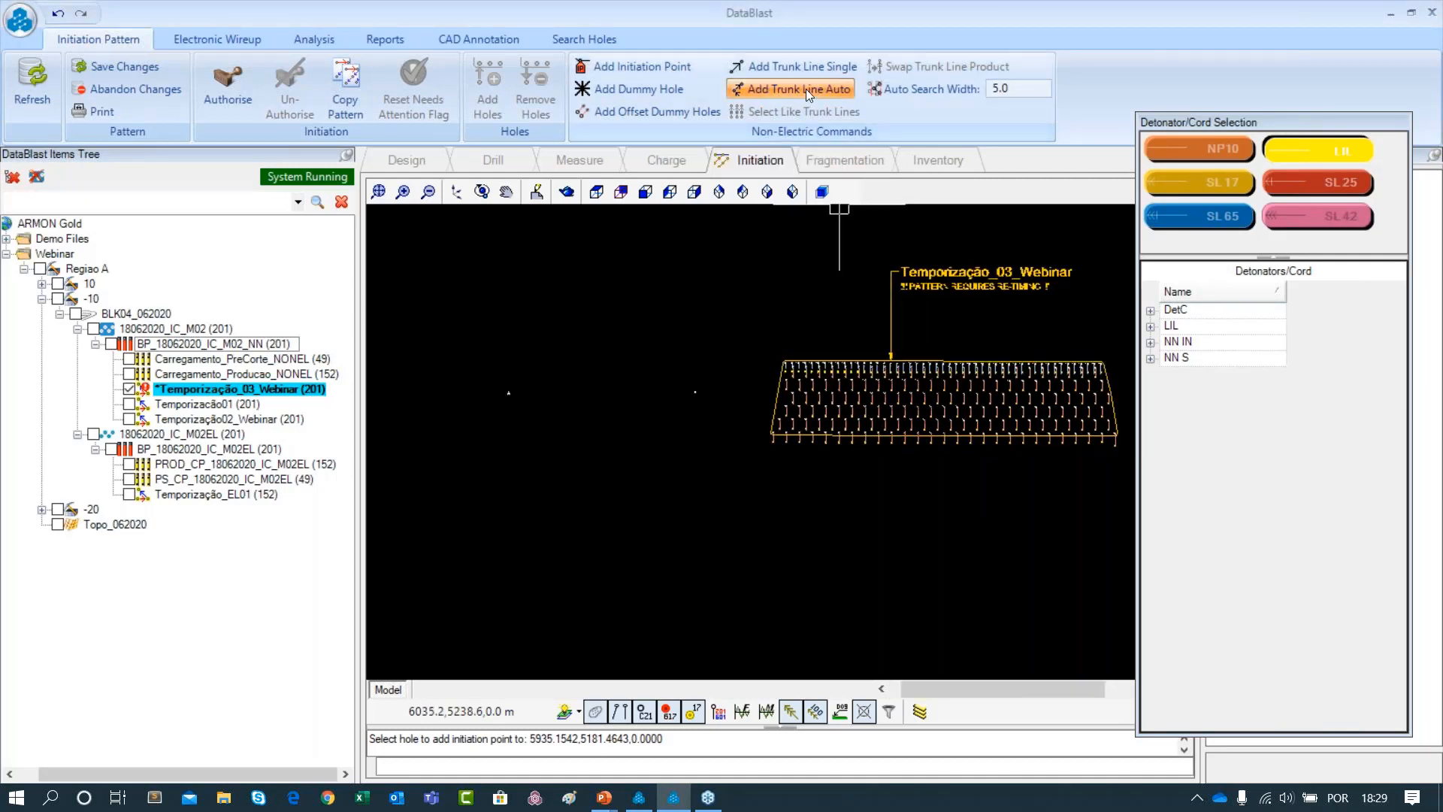
scroll(690, 398, up, 2)
click(686, 396)
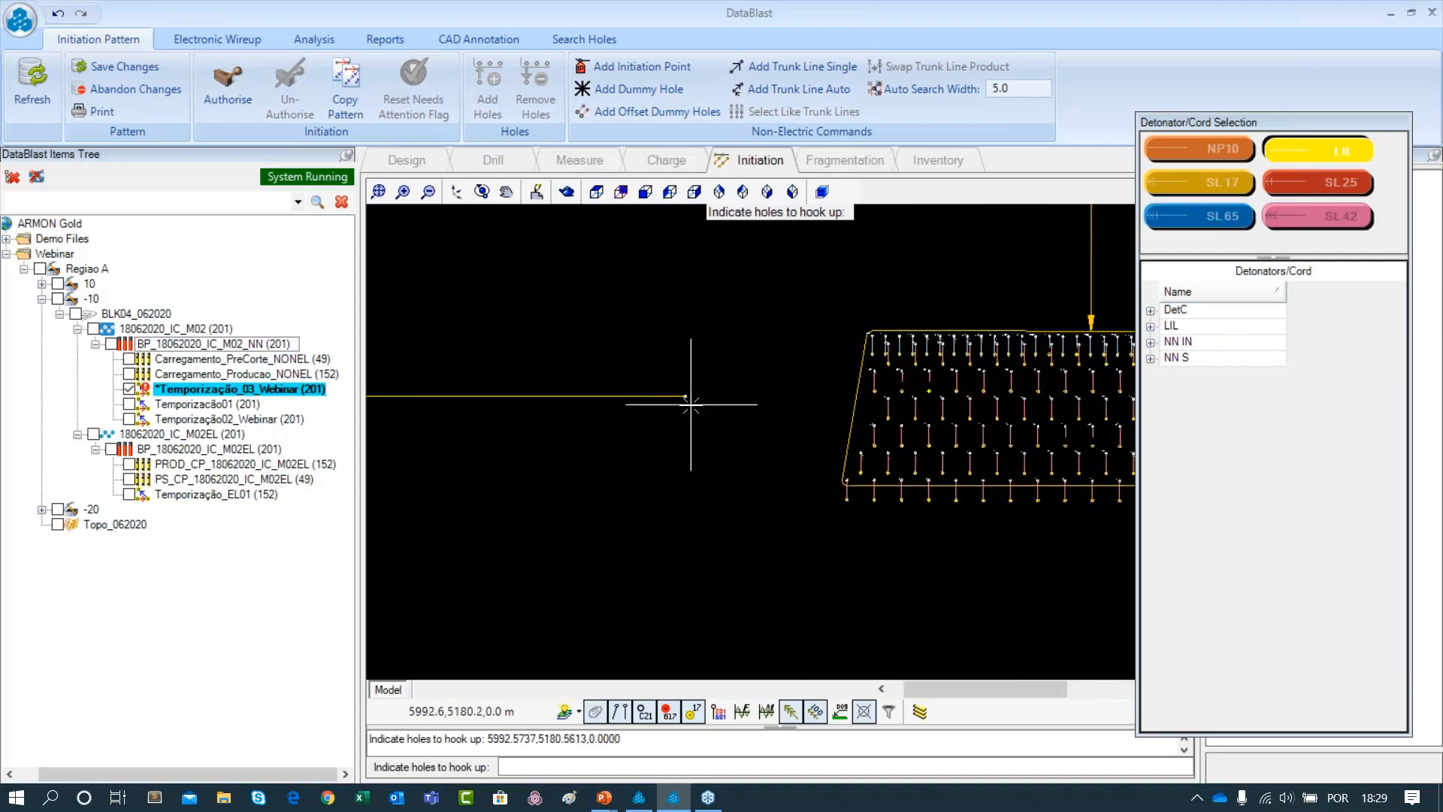
click(688, 406)
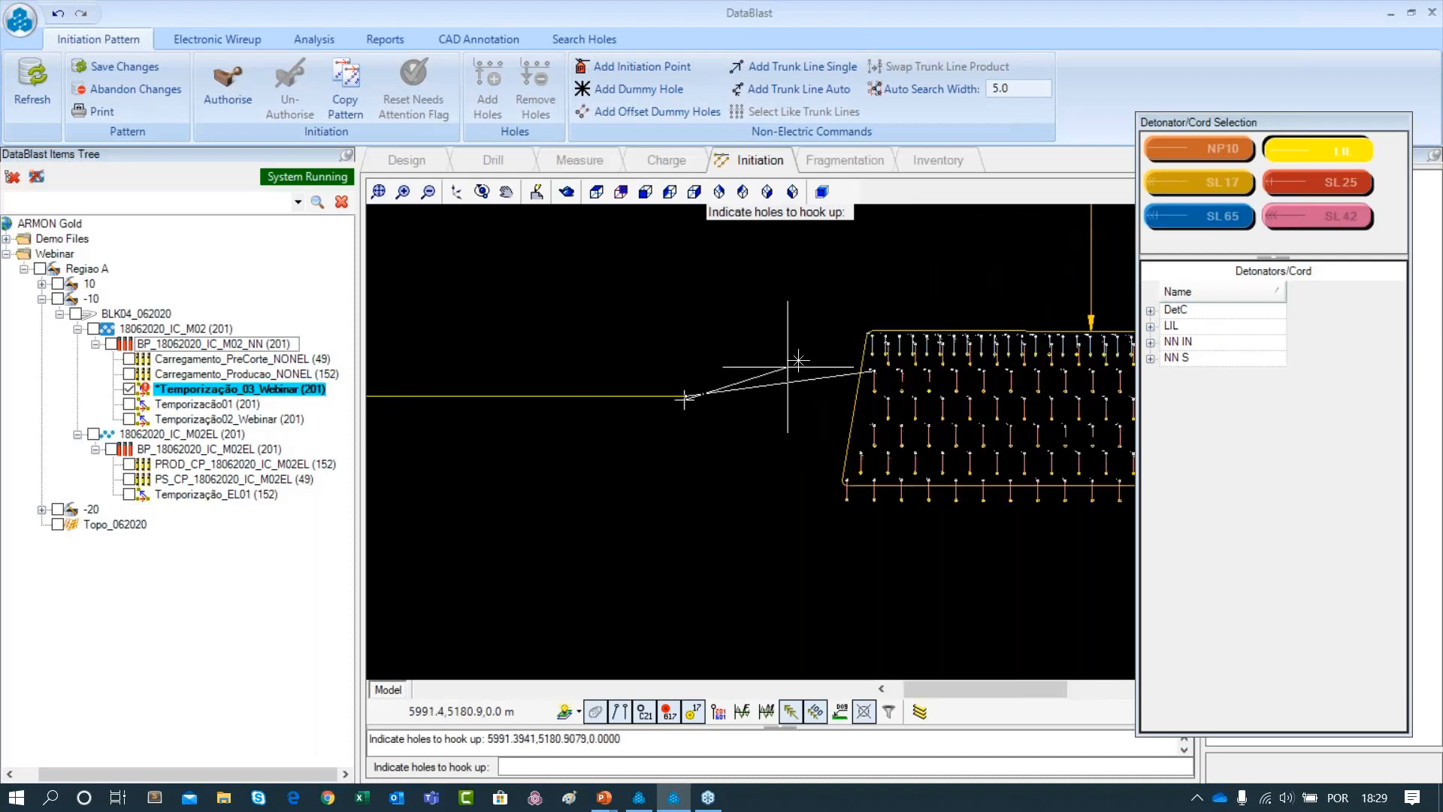
click(849, 486)
key(Escape)
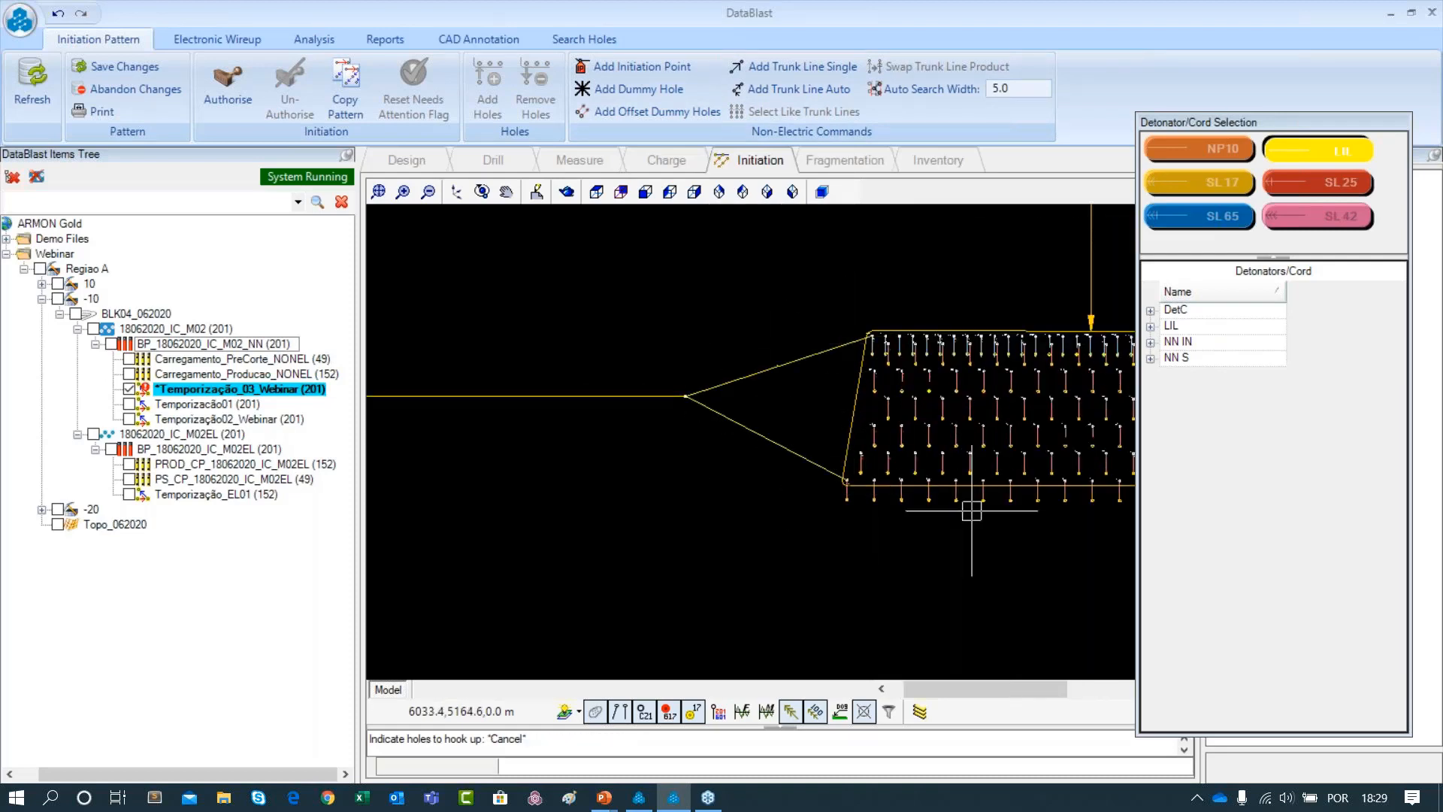
Examine the connected corner holes and the hole rows across the blast to plan the remaining hook-up
scroll(971, 511, down, 3)
drag(934, 473, 795, 469)
scroll(793, 427, up, 2)
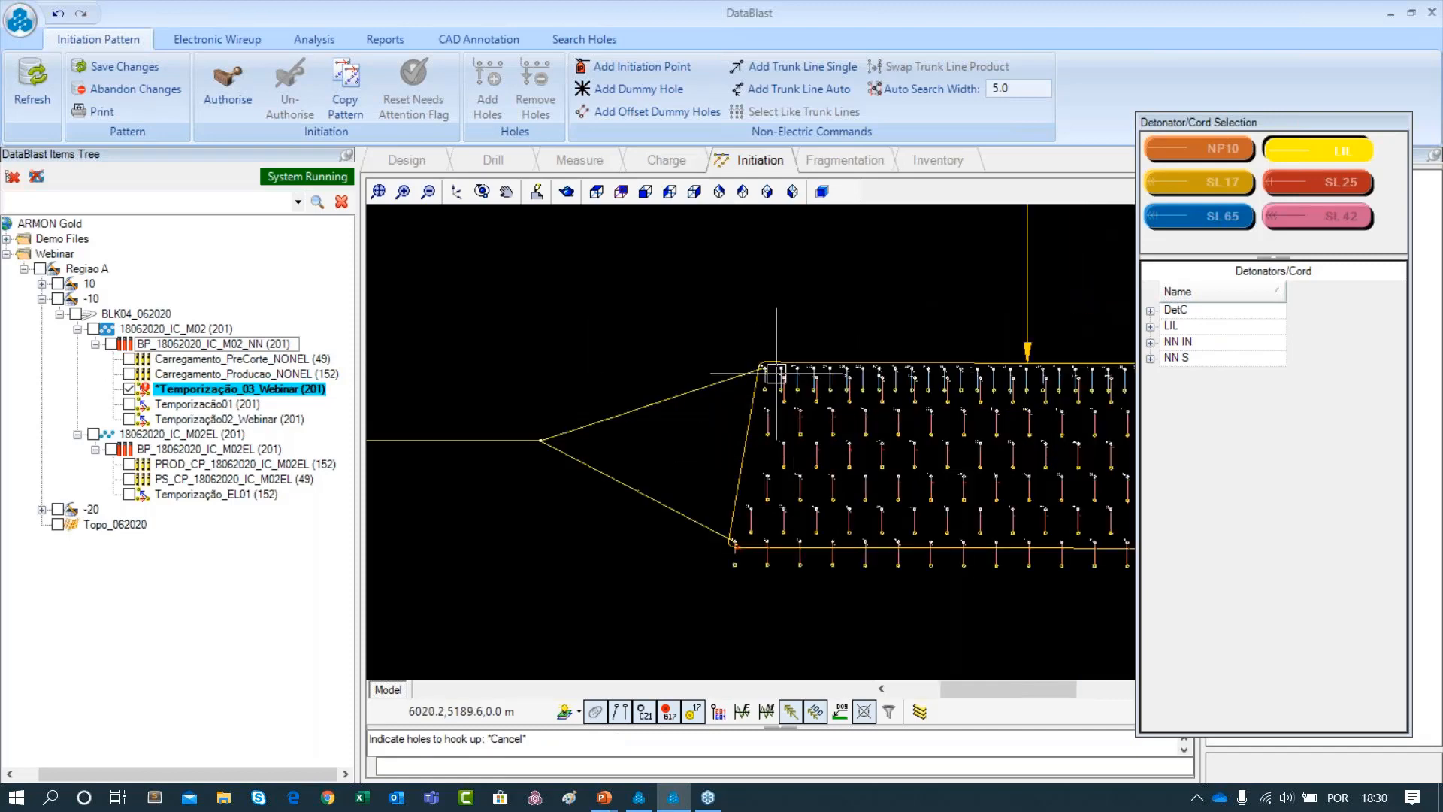
scroll(775, 481, down, 2)
drag(864, 522, 702, 510)
scroll(618, 530, up, 5)
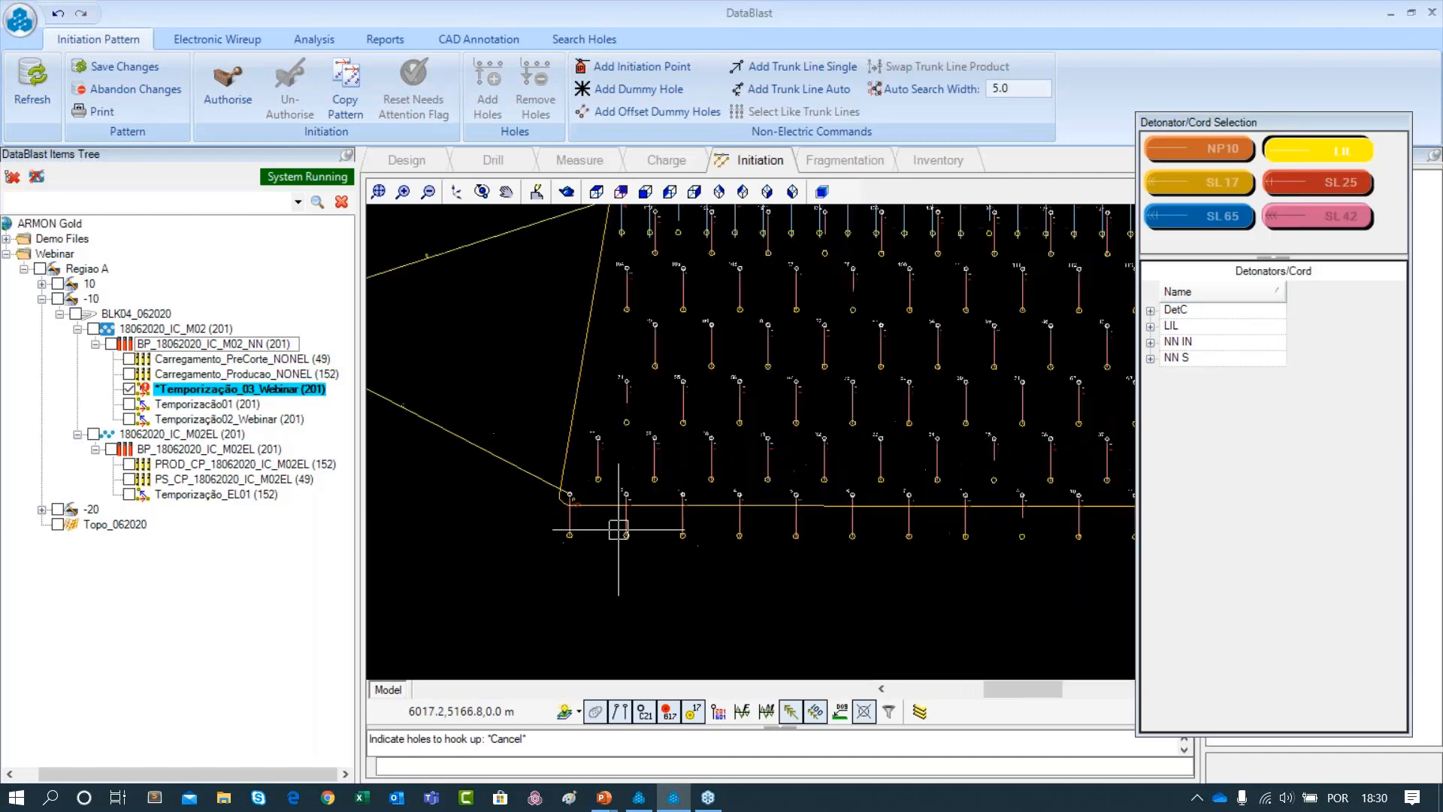
scroll(642, 528, down, 2)
drag(795, 368, 667, 466)
scroll(667, 435, up, 2)
drag(779, 428, 737, 462)
scroll(811, 464, down, 2)
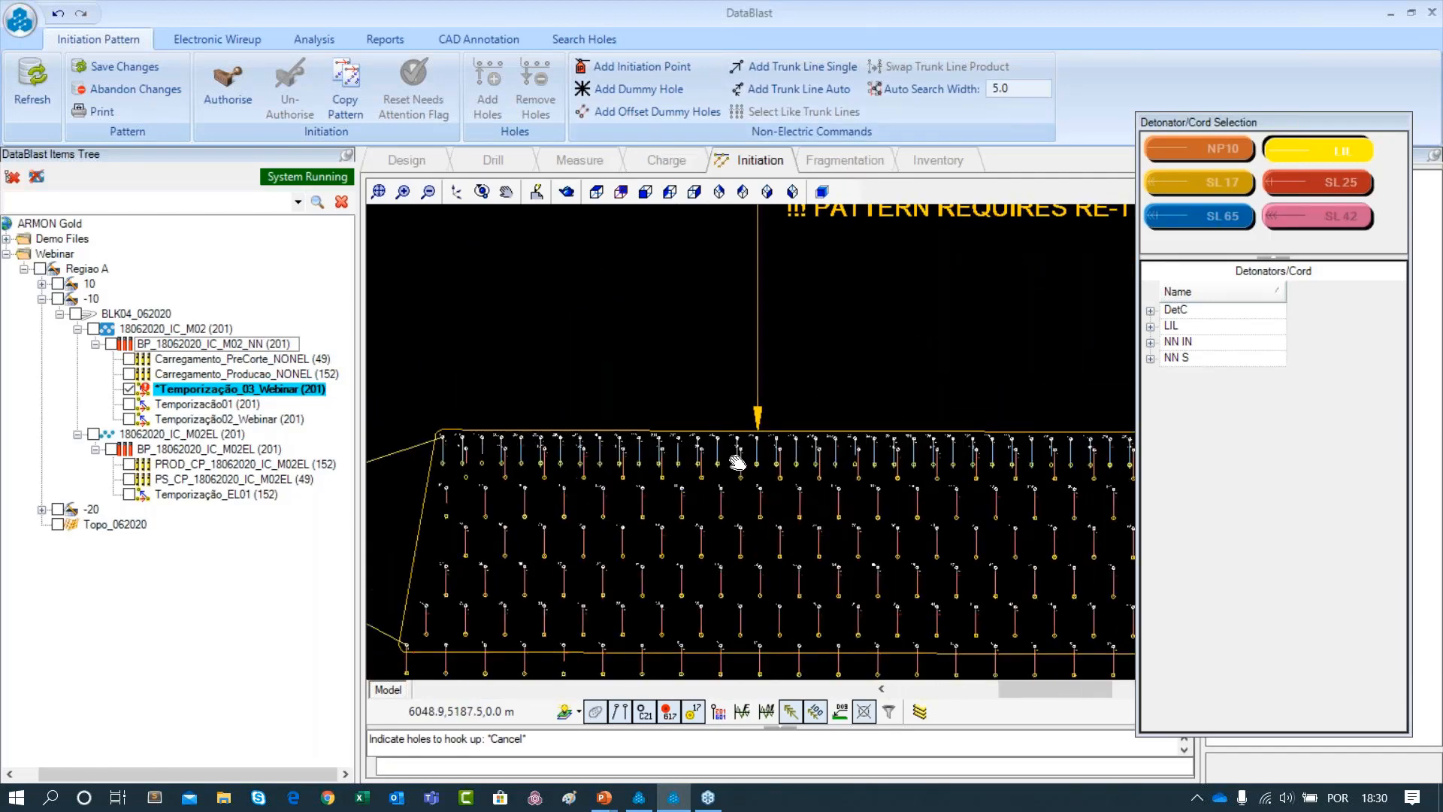
scroll(841, 447, down, 3)
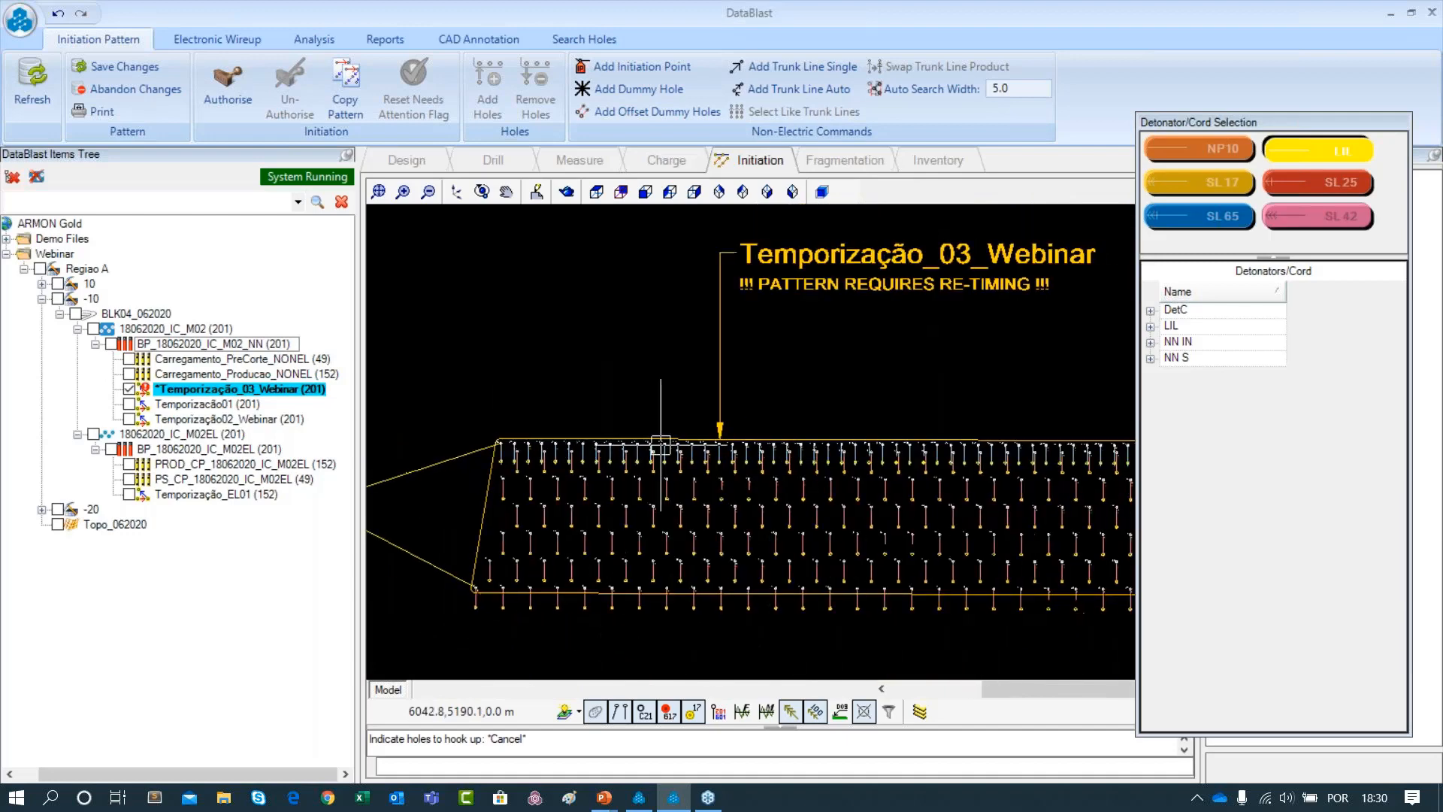
drag(848, 431, 775, 437)
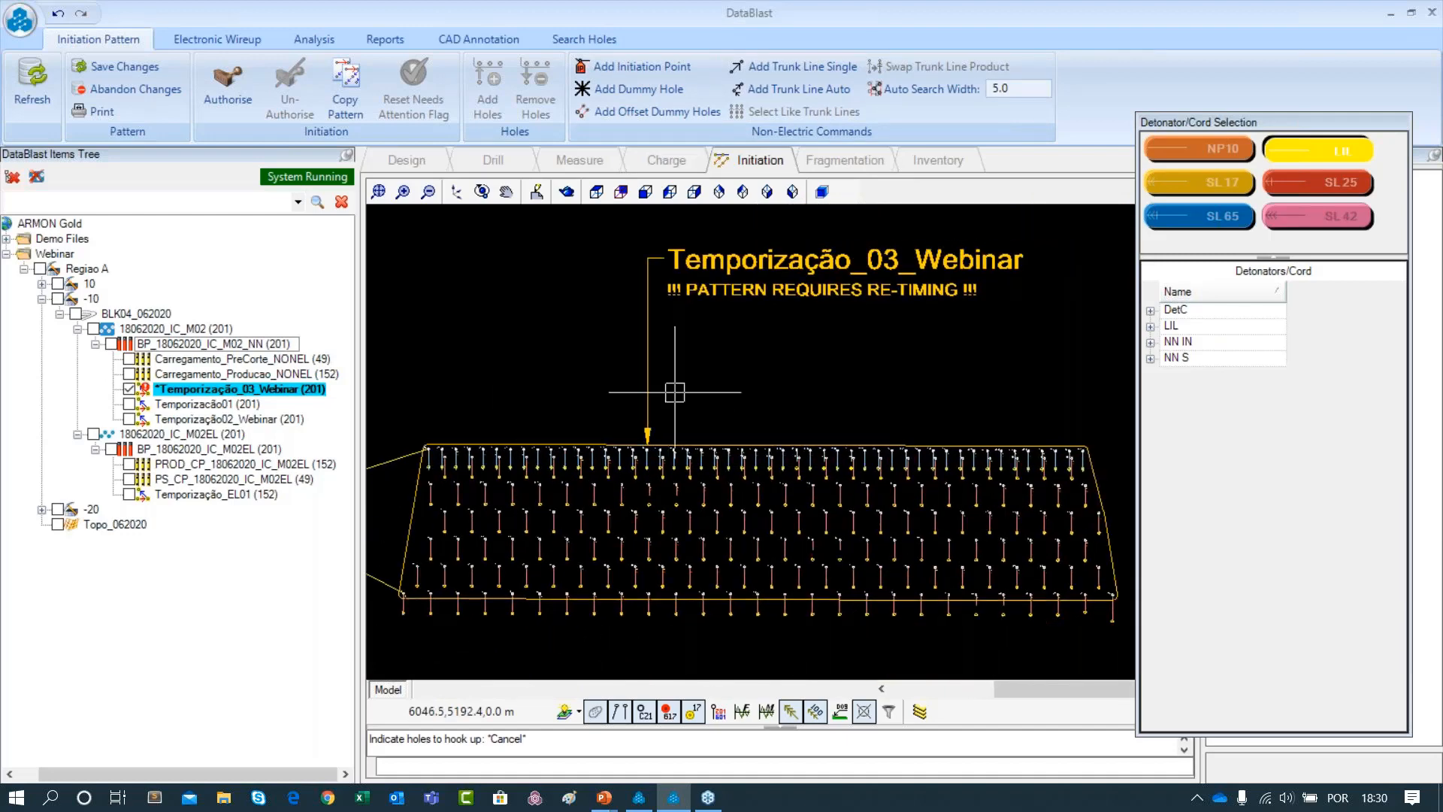
scroll(466, 468, up, 1)
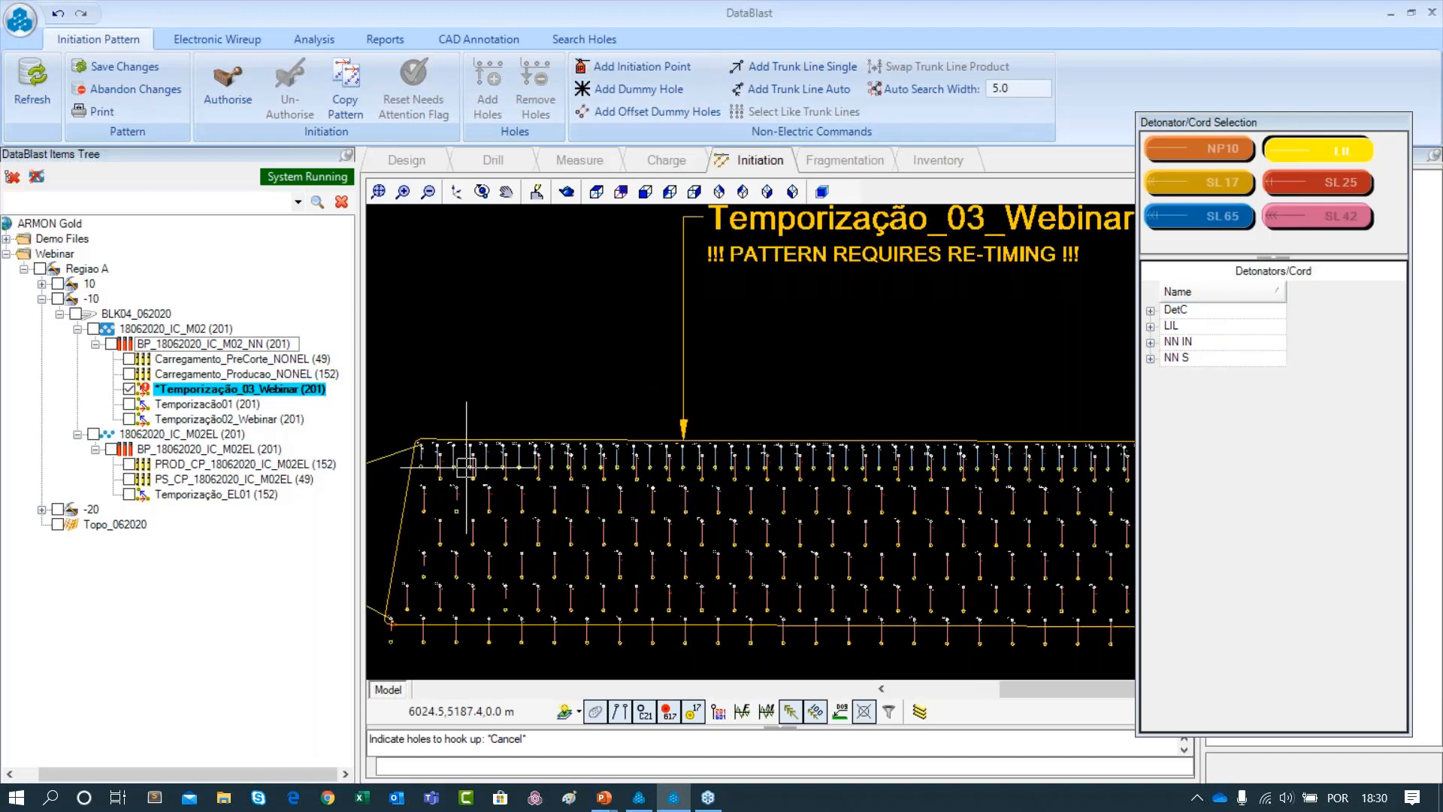
Hide the pattern's boundary outline and name label, and set the auto search width for trunk lines to 1.0
mouse_move(822, 485)
mouse_down()
mouse_move(702, 476)
mouse_move(740, 478)
mouse_move(716, 496)
mouse_up()
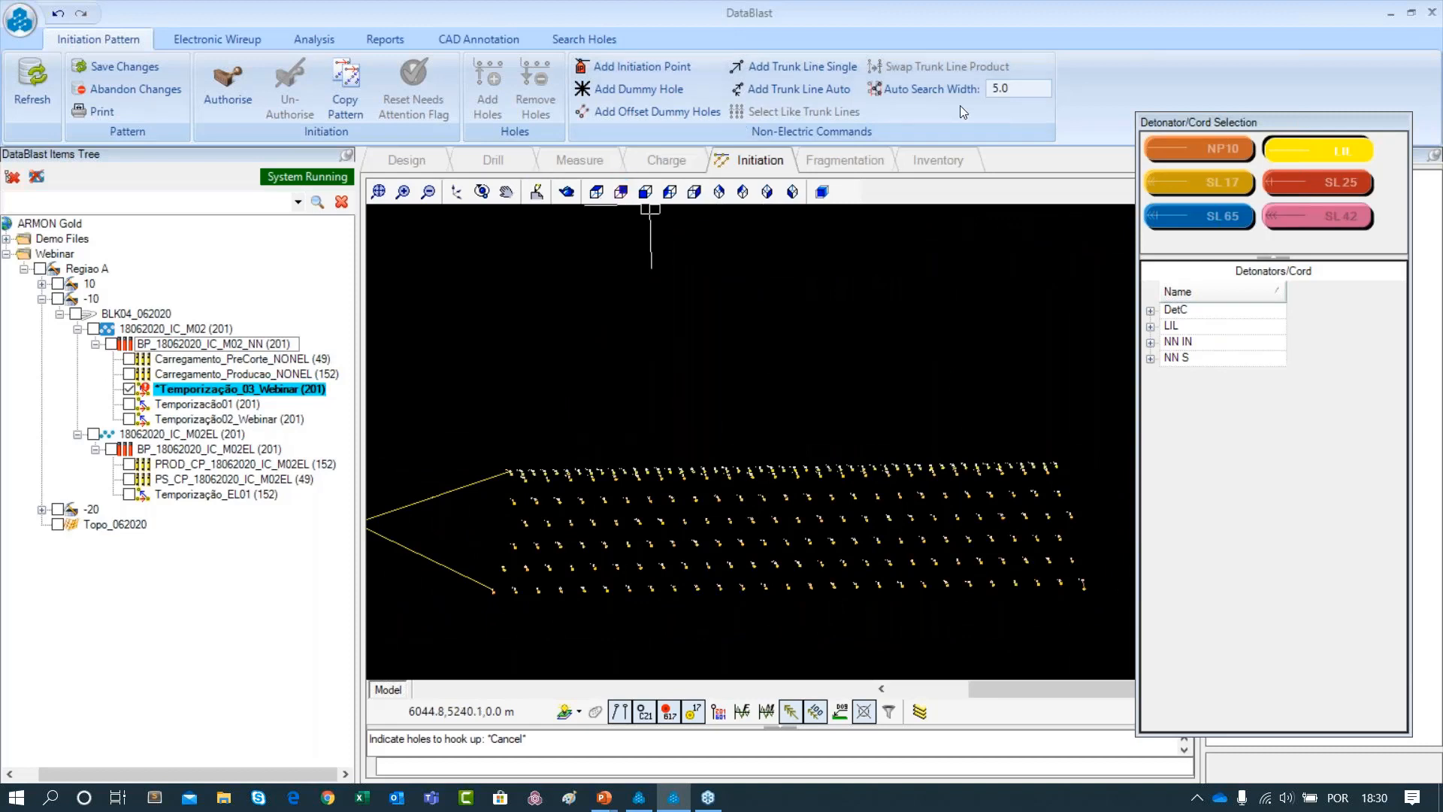
click(1016, 88)
drag(1017, 89, 939, 84)
key(BackSpace)
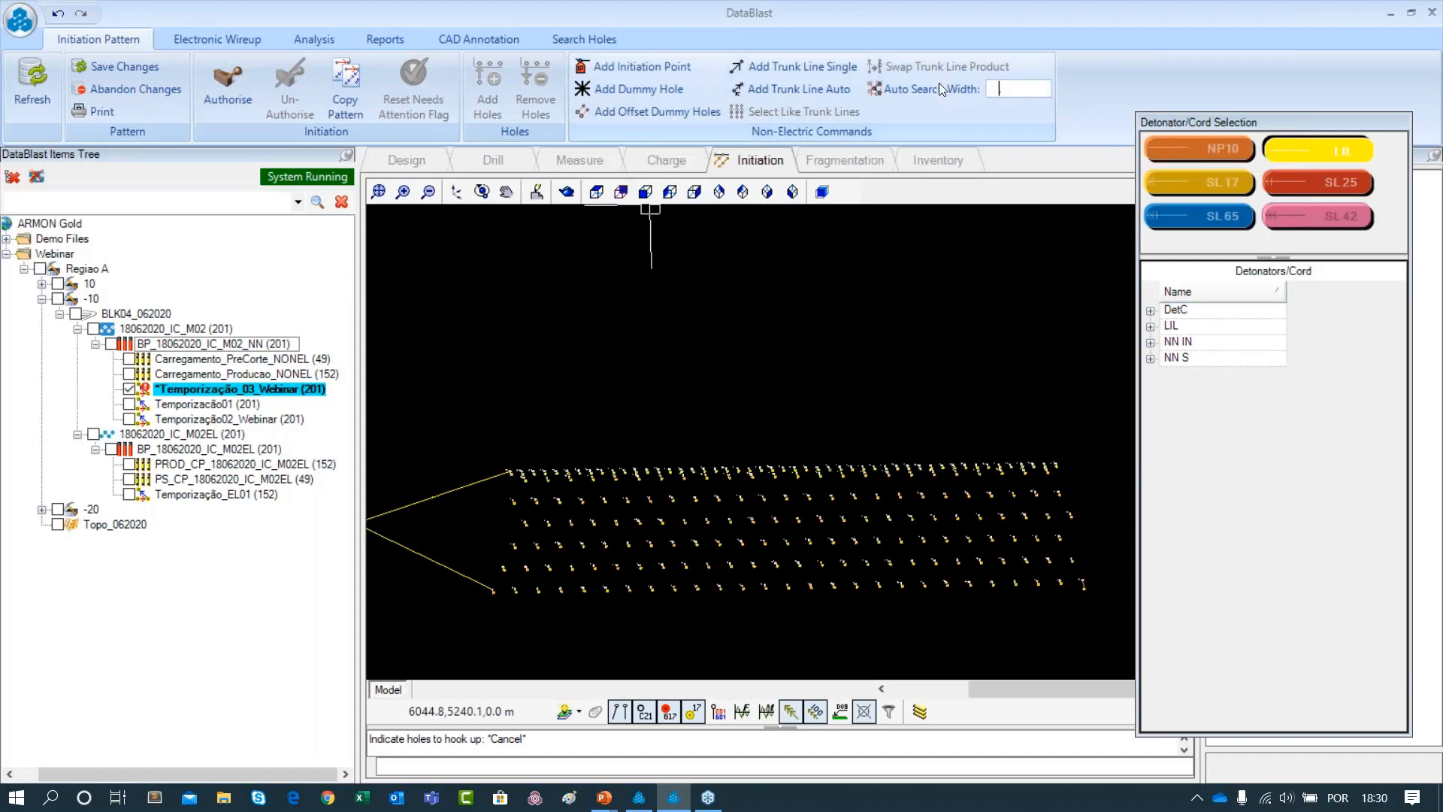
text(1.)
click(925, 256)
click(816, 347)
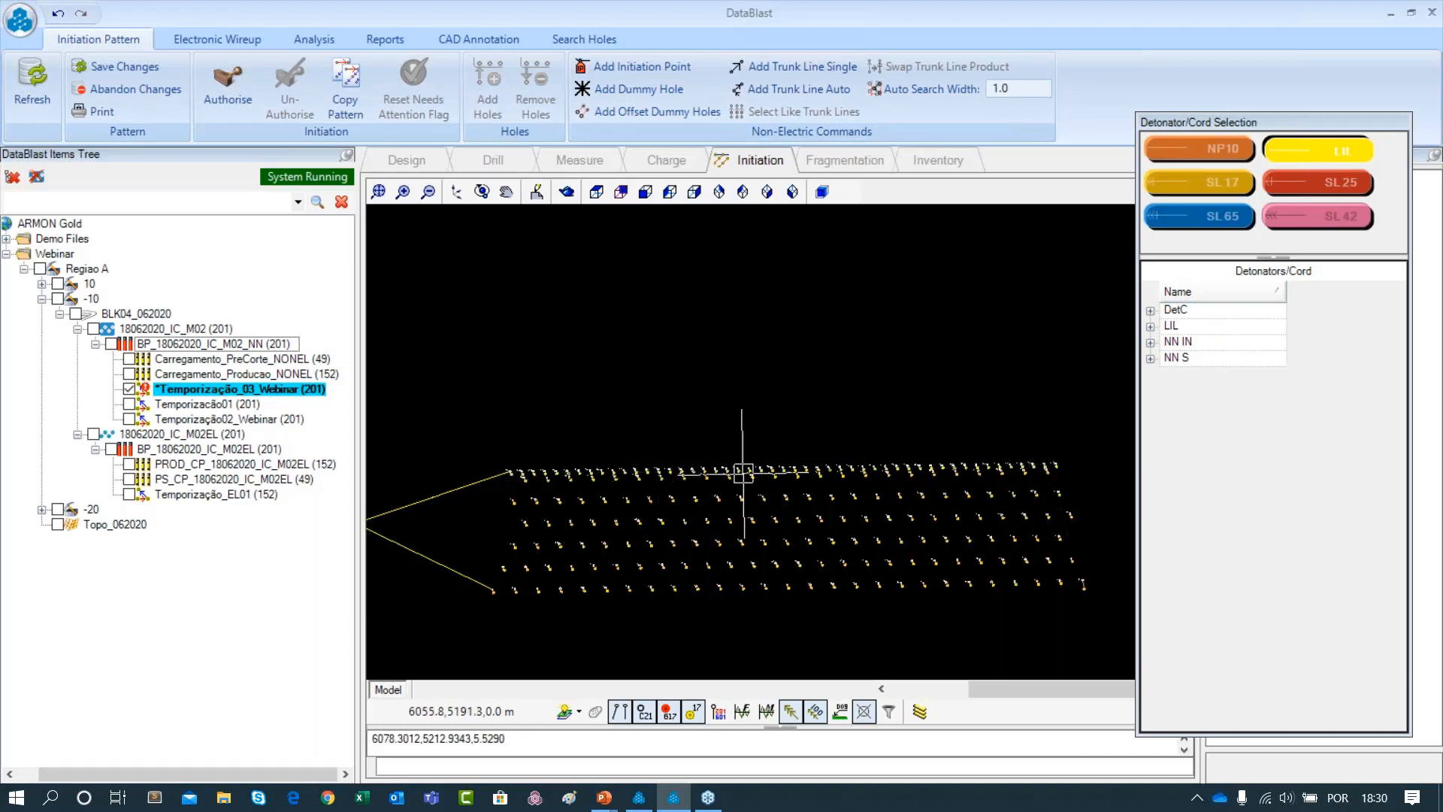
Add automatic LIL trunk lines along the northern pre-split row, from the blast's northwest corner hole to hole 248 at its east end
scroll(859, 503, down, 1)
drag(897, 544, 872, 518)
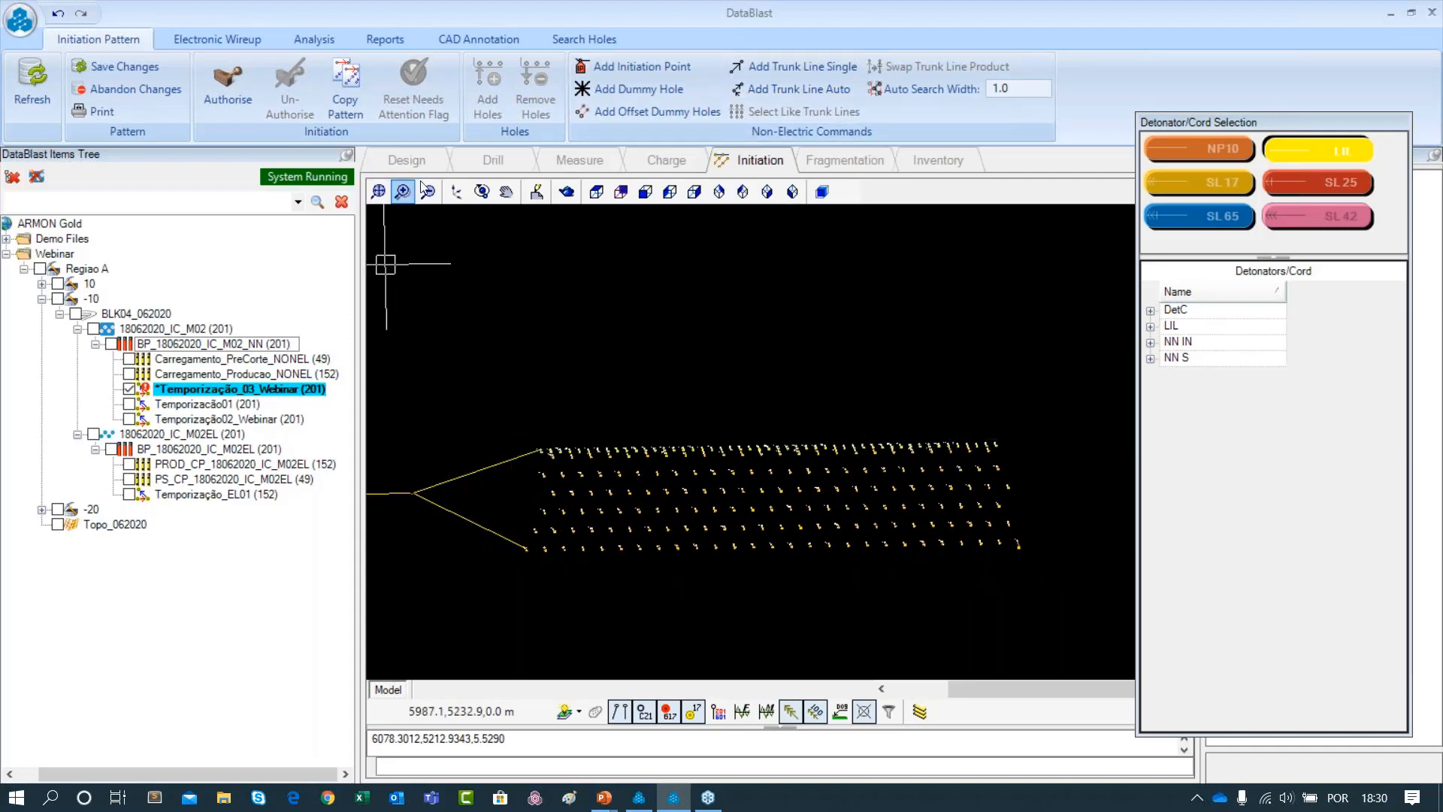
click(482, 191)
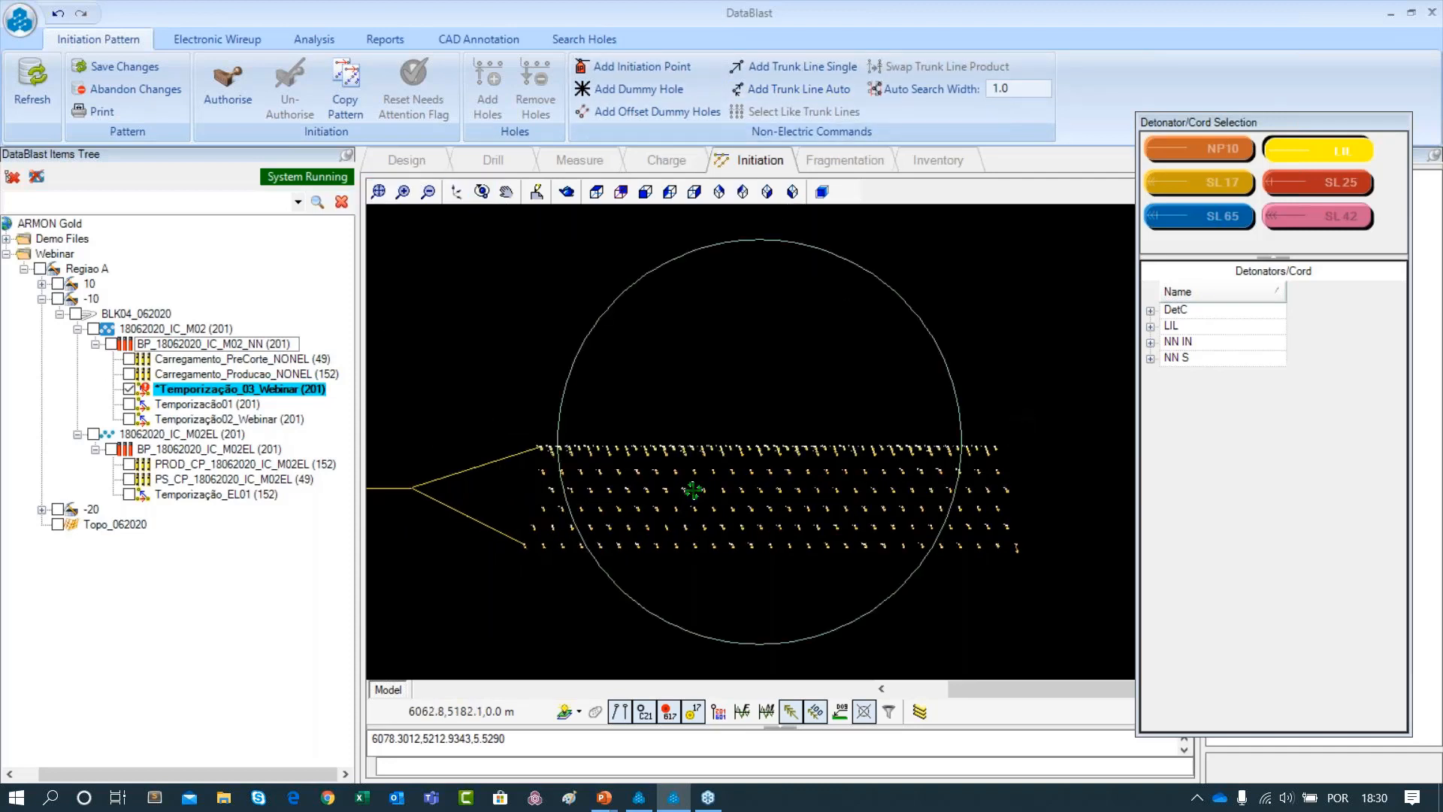
drag(693, 490, 696, 471)
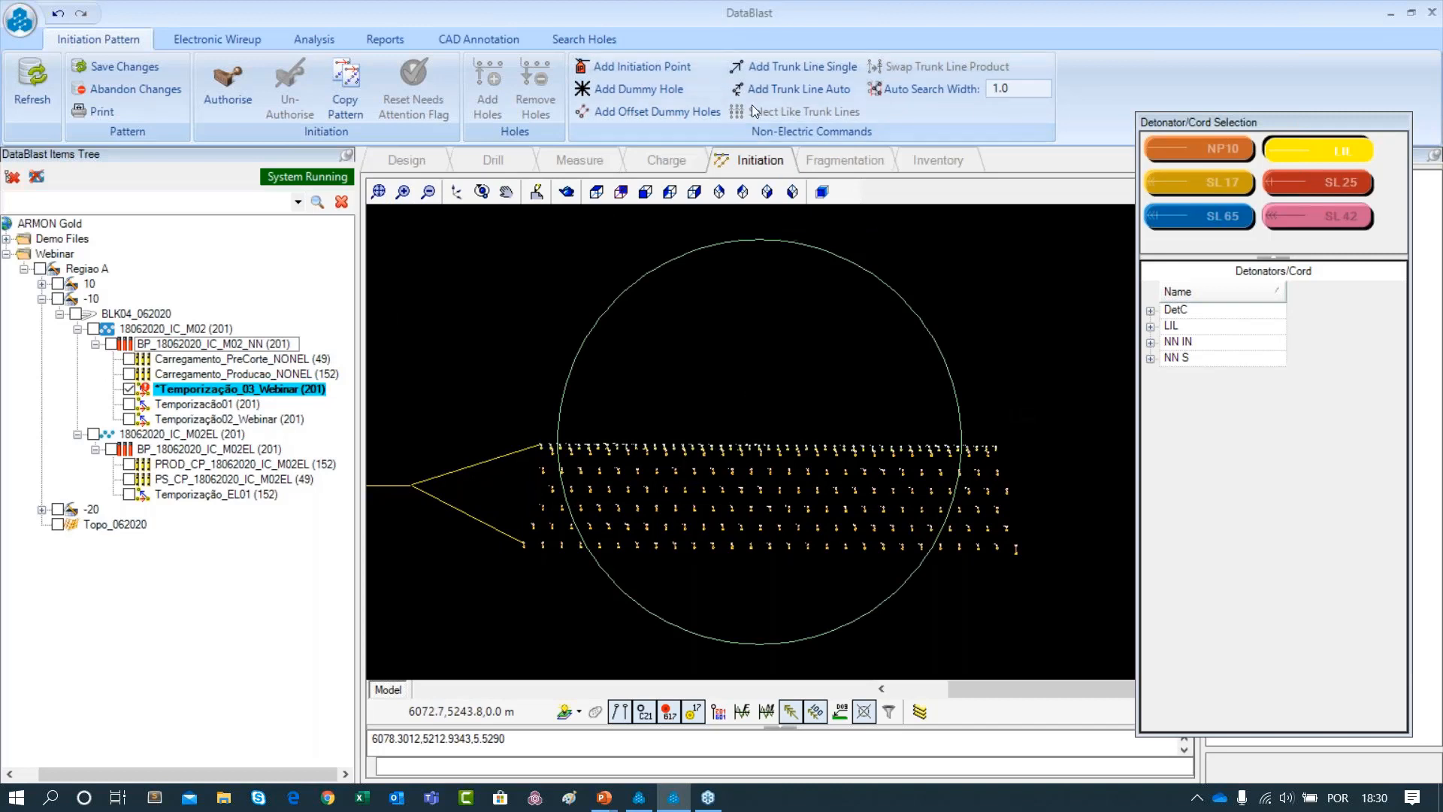
click(812, 88)
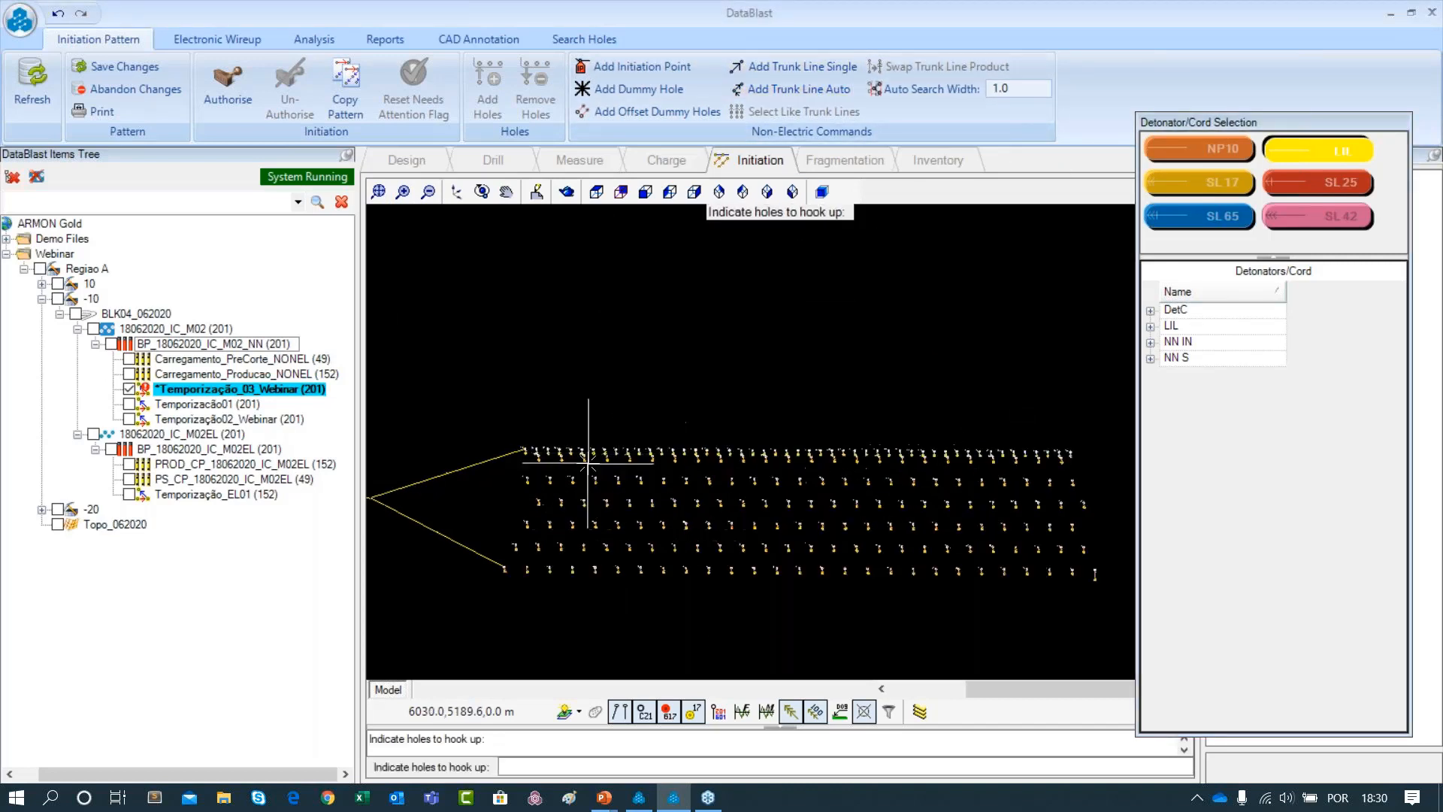
scroll(564, 451, up, 1)
click(512, 445)
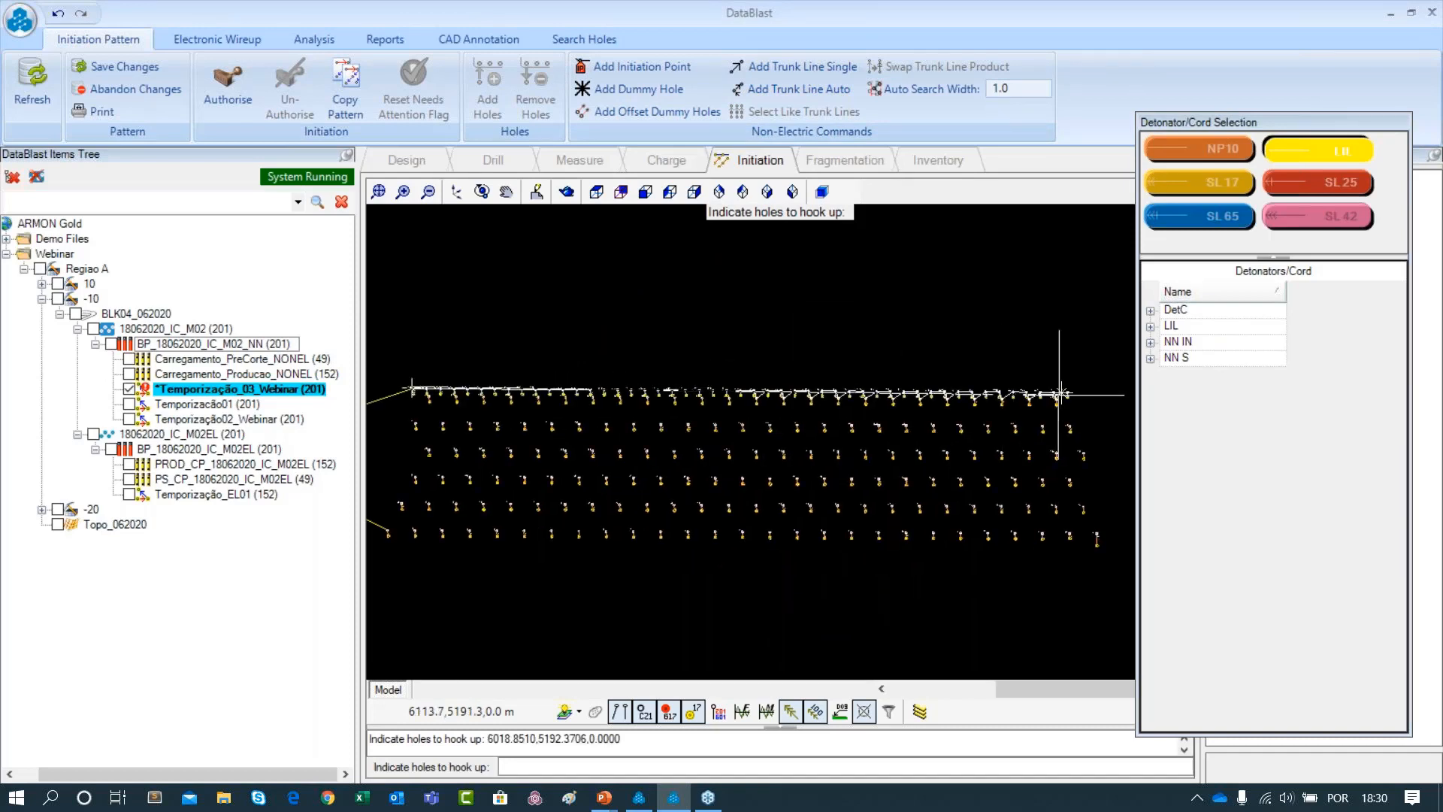
click(1070, 390)
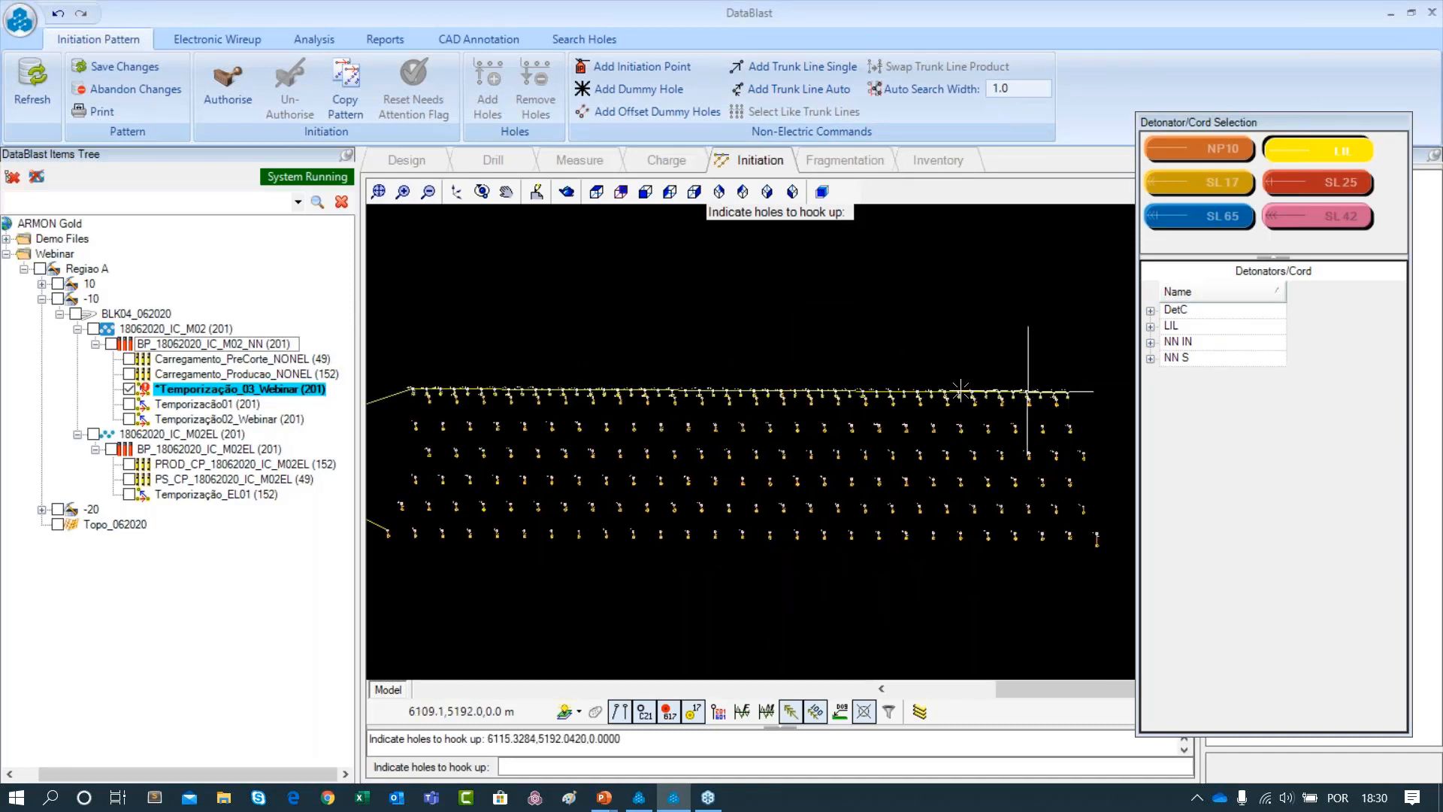
scroll(1086, 390, up, 5)
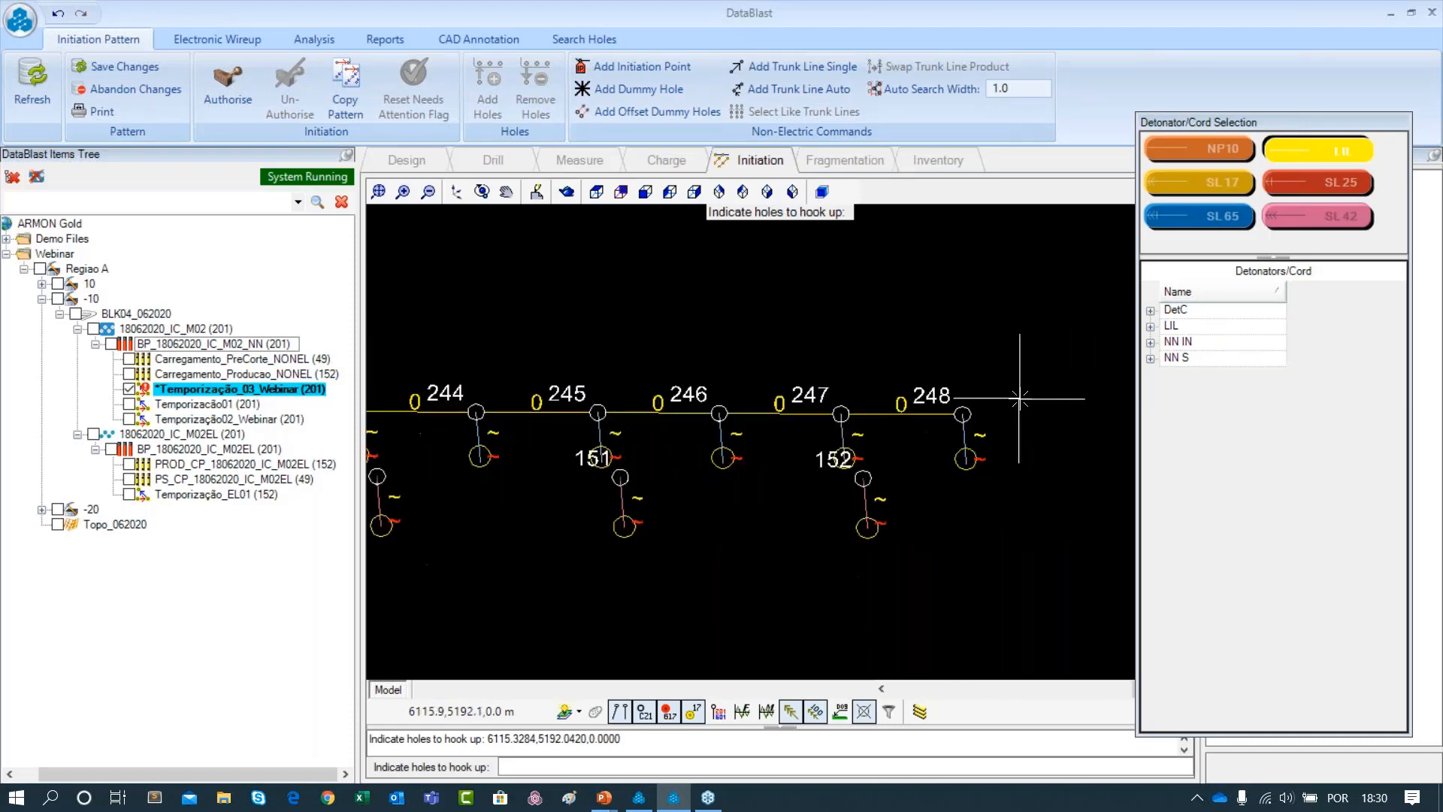
key(Escape)
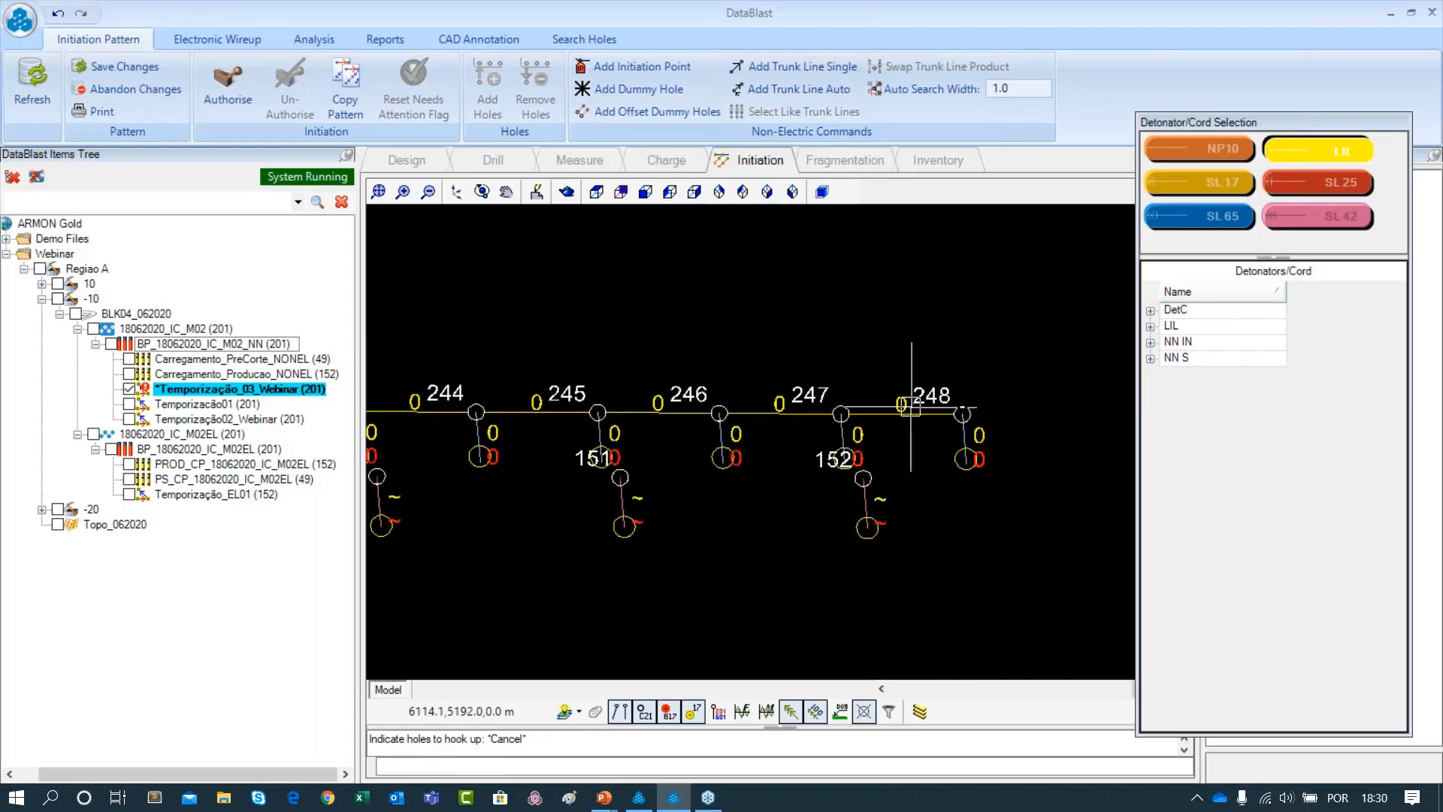
Inspect the hooked-up northern pre-split row and the production rows south of it that still need trunk lines
scroll(850, 442, down, 2)
scroll(650, 454, down, 4)
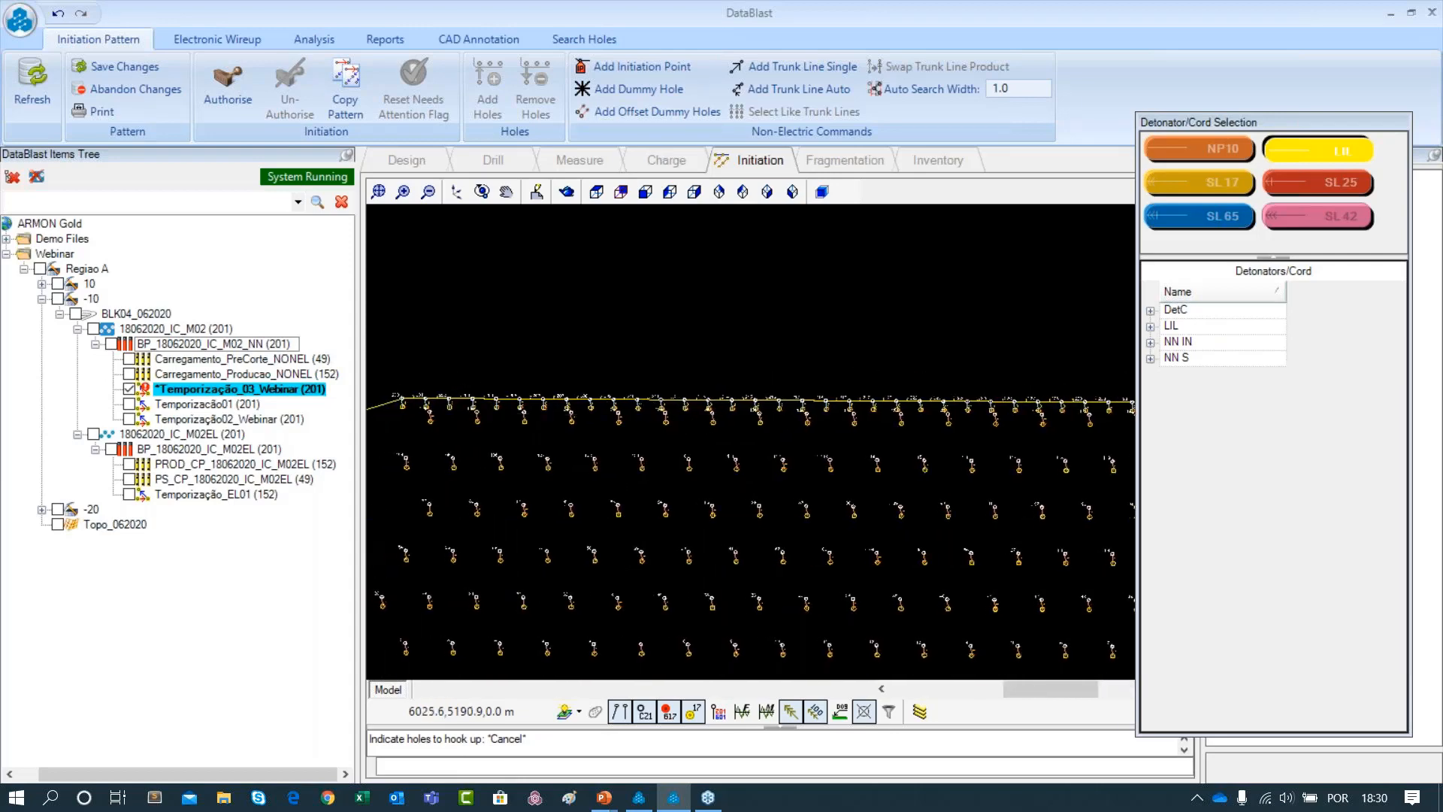
scroll(646, 402, up, 5)
scroll(656, 402, down, 5)
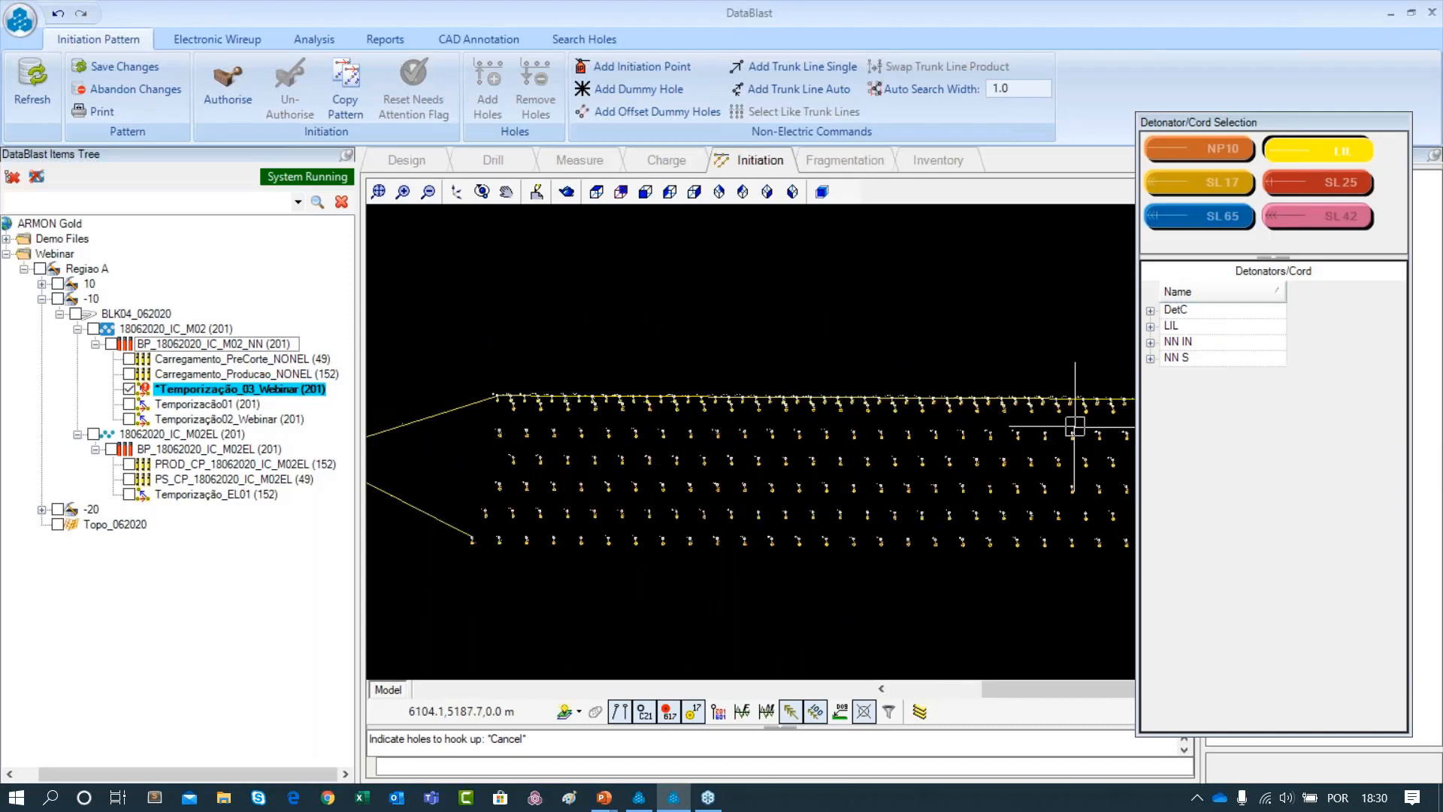
scroll(1067, 421, down, 2)
scroll(1056, 427, up, 1)
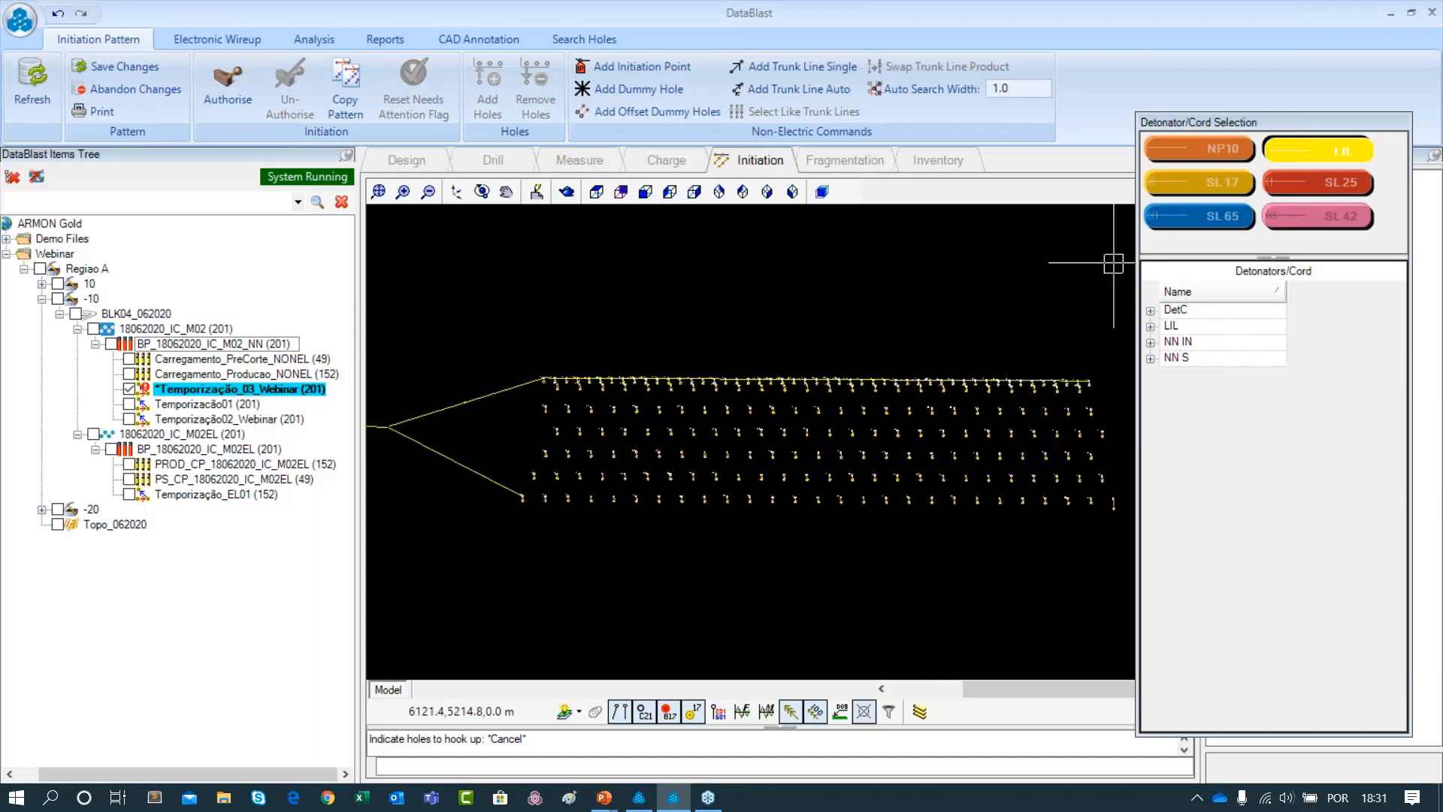
drag(756, 435, 705, 412)
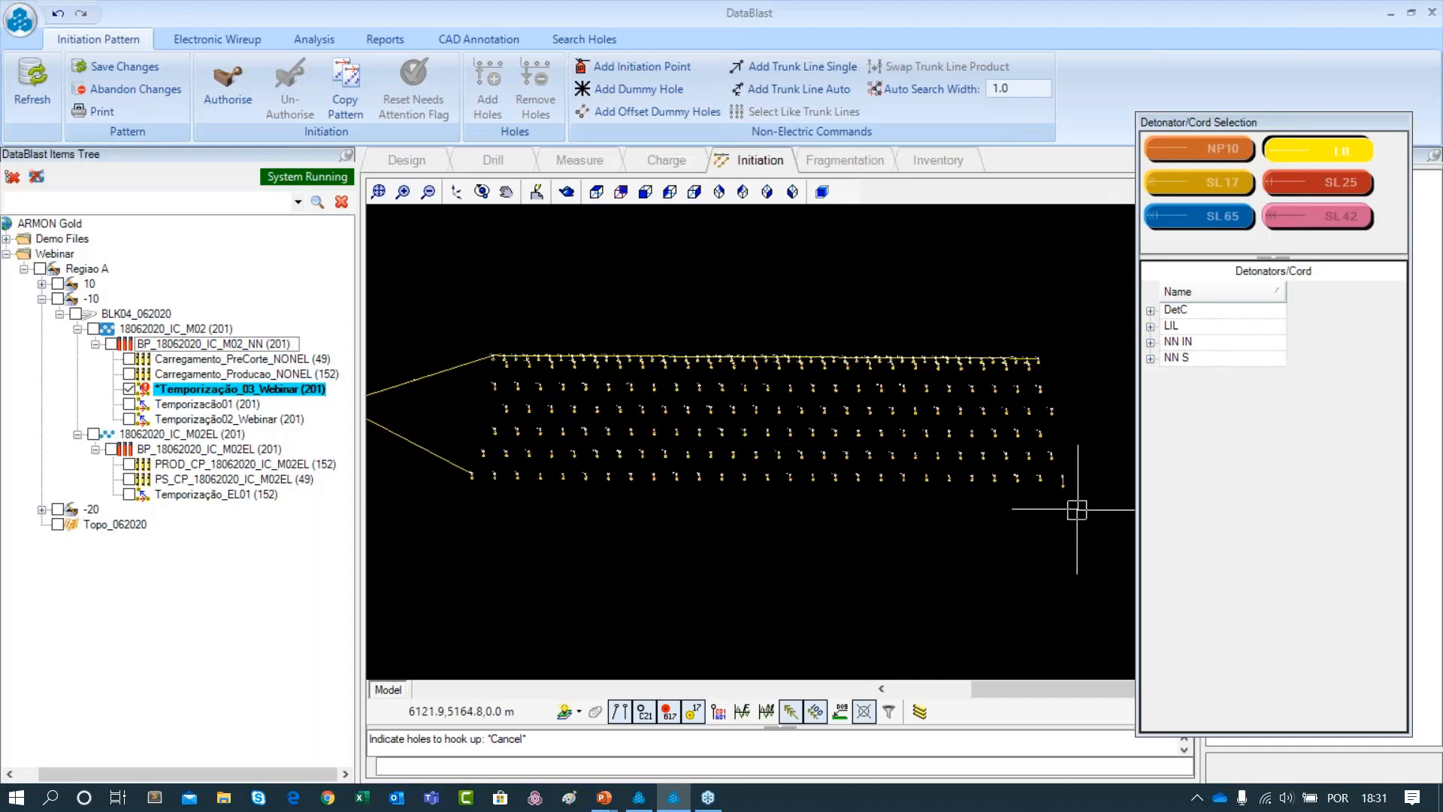
scroll(671, 431, up, 2)
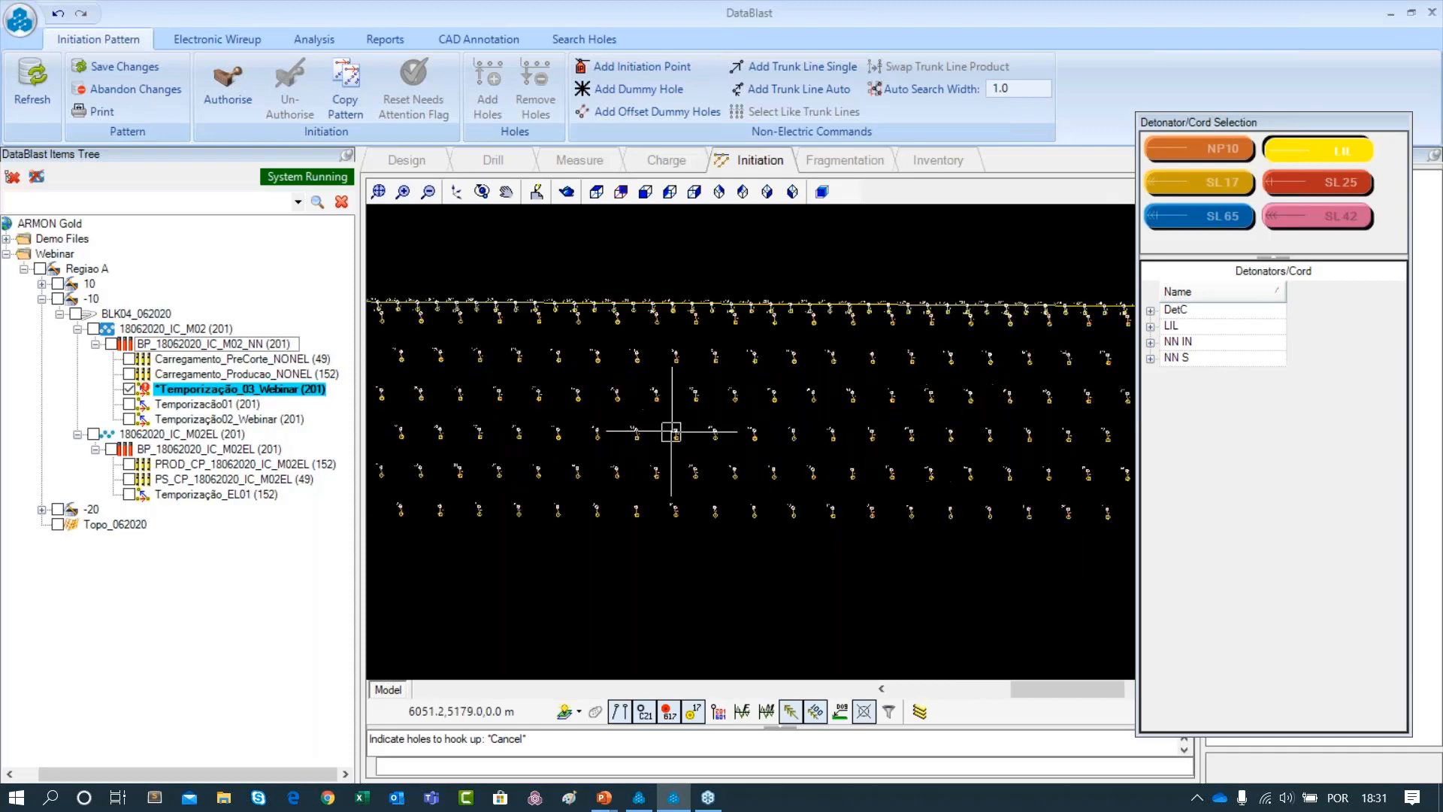
scroll(712, 332, down, 3)
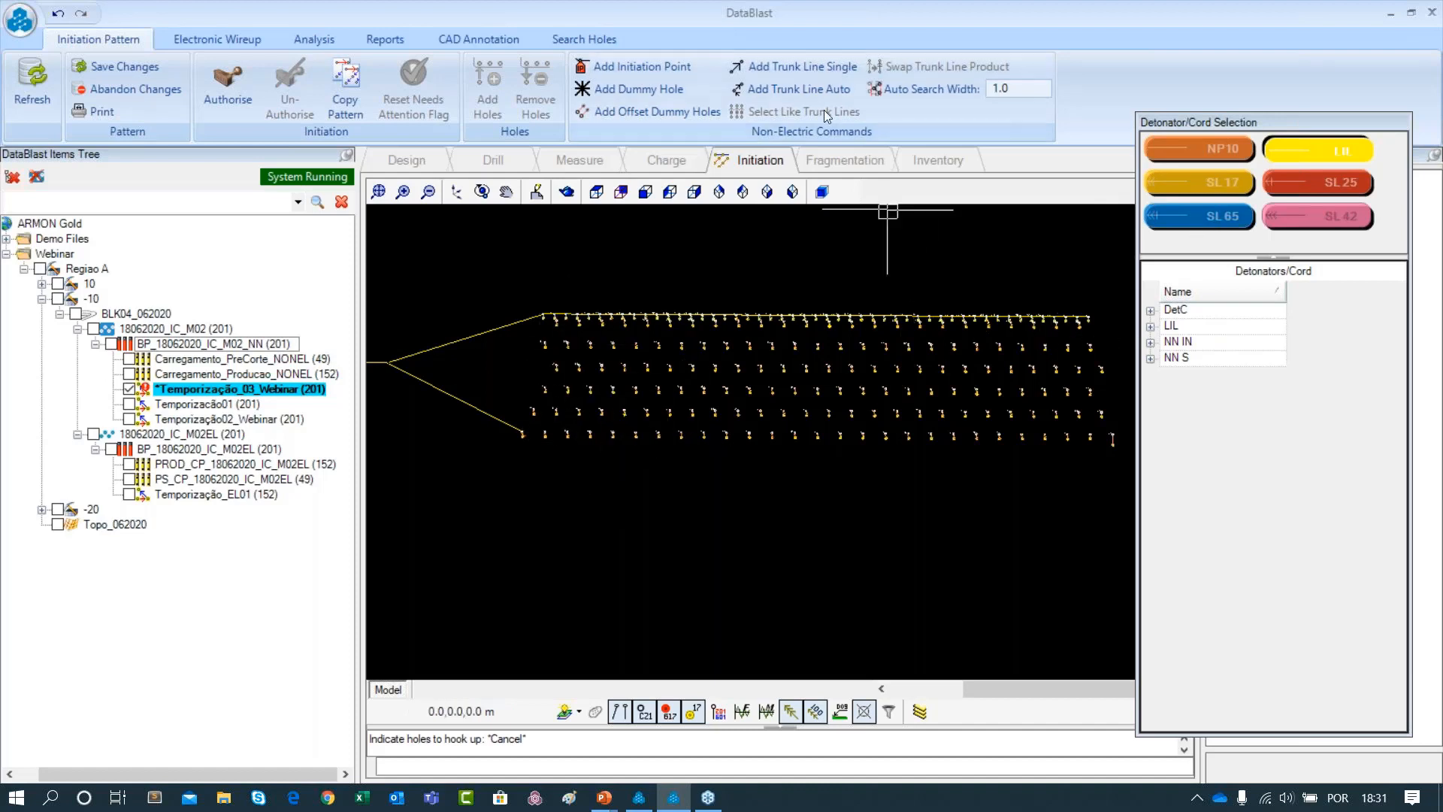
Add automatic SL 17 trunk lines along the southernmost row, from the southwest corner hole to the row's east end
click(1206, 184)
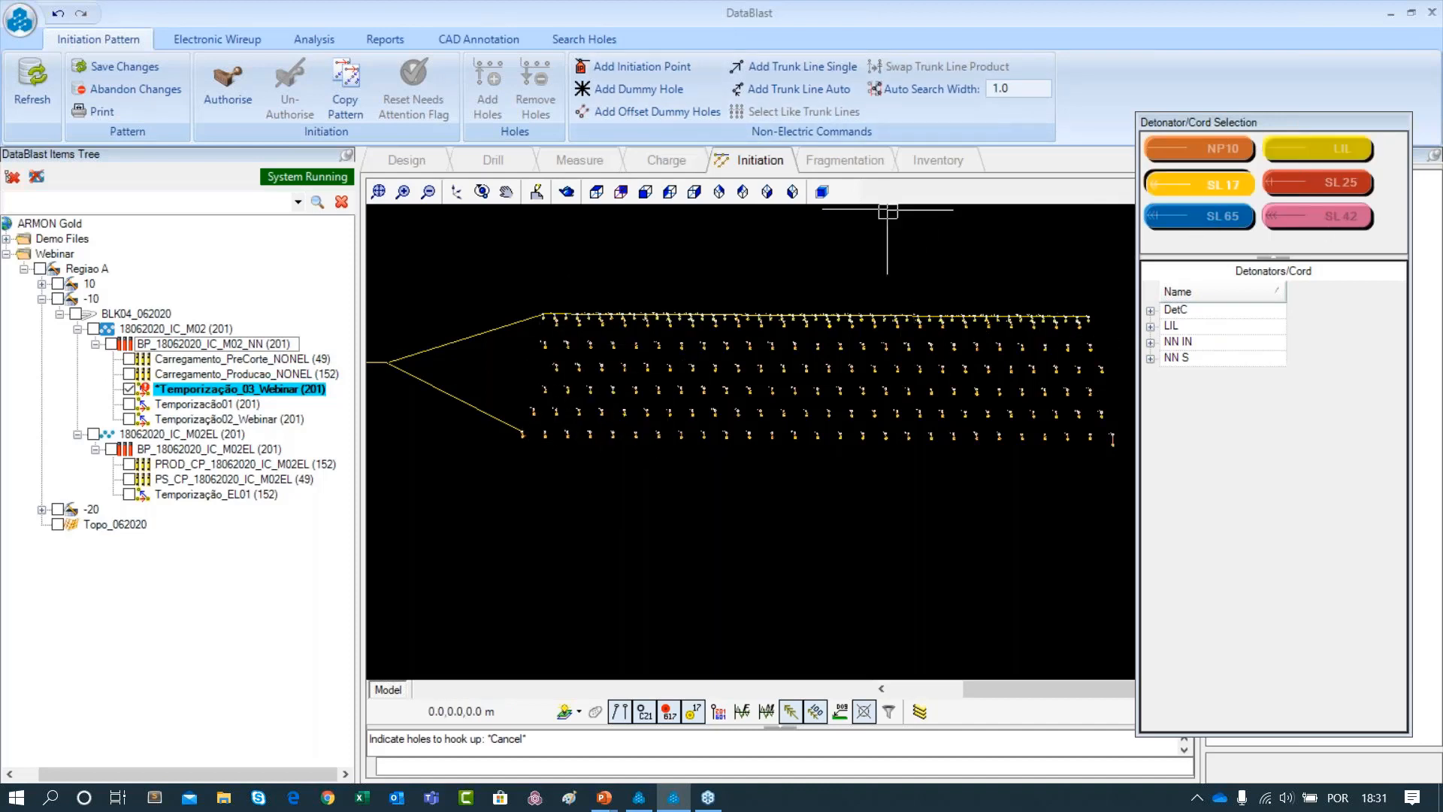
click(841, 92)
click(523, 432)
click(1108, 460)
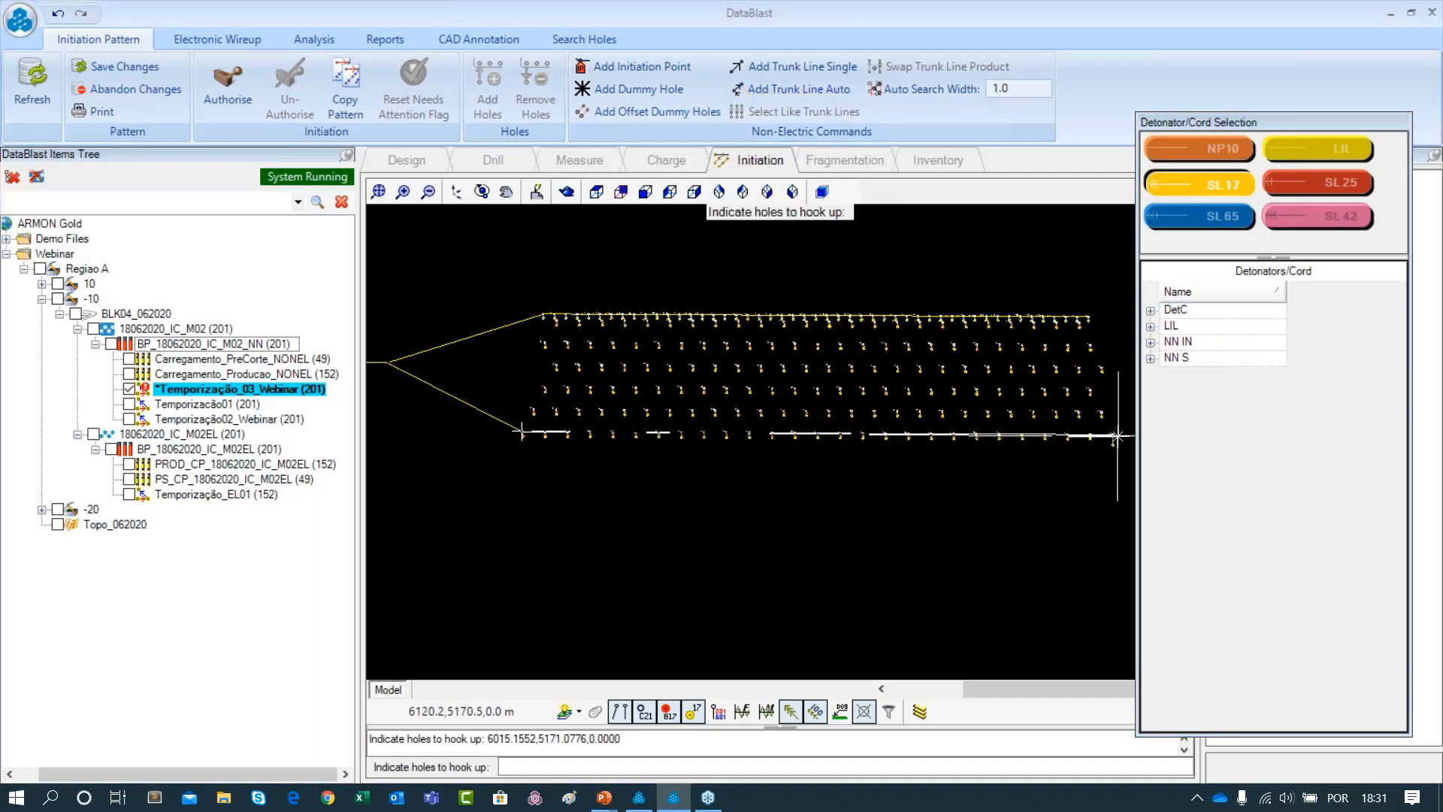
key(Escape)
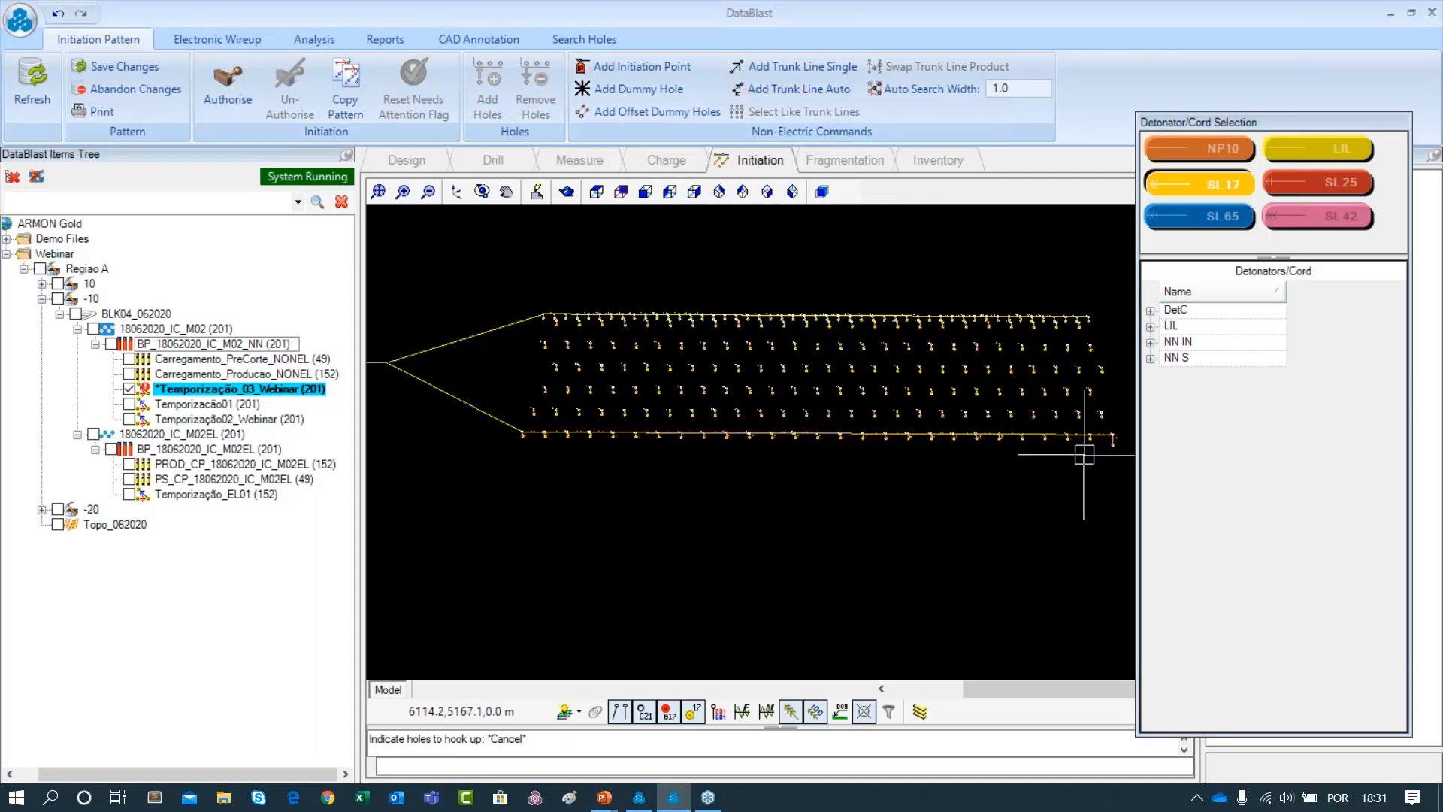
Add automatic SL 65 trunk lines from the southernmost row northwest along the first four diagonals at the blast's west end
click(1202, 222)
scroll(536, 394, up, 1)
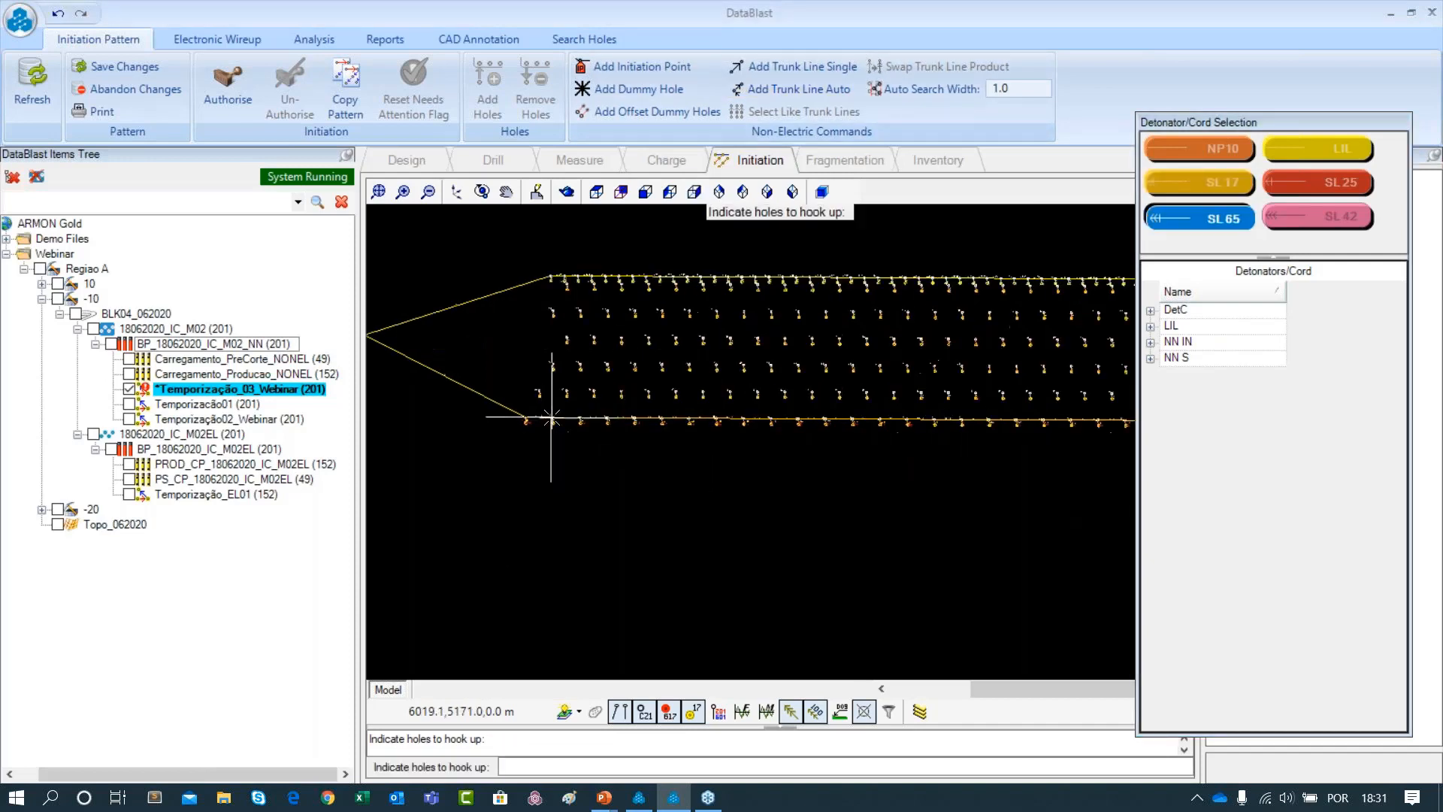
click(536, 394)
click(588, 408)
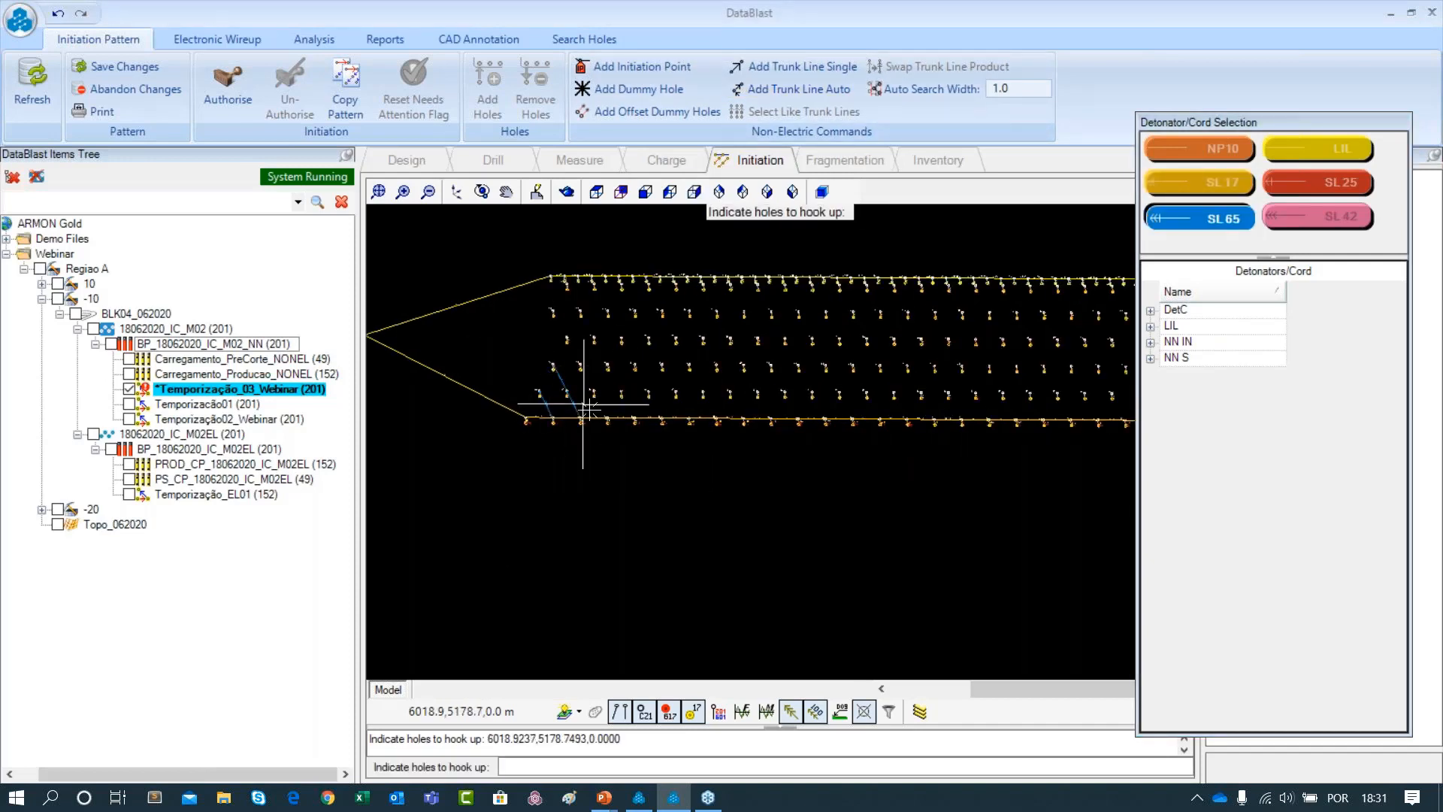
click(554, 309)
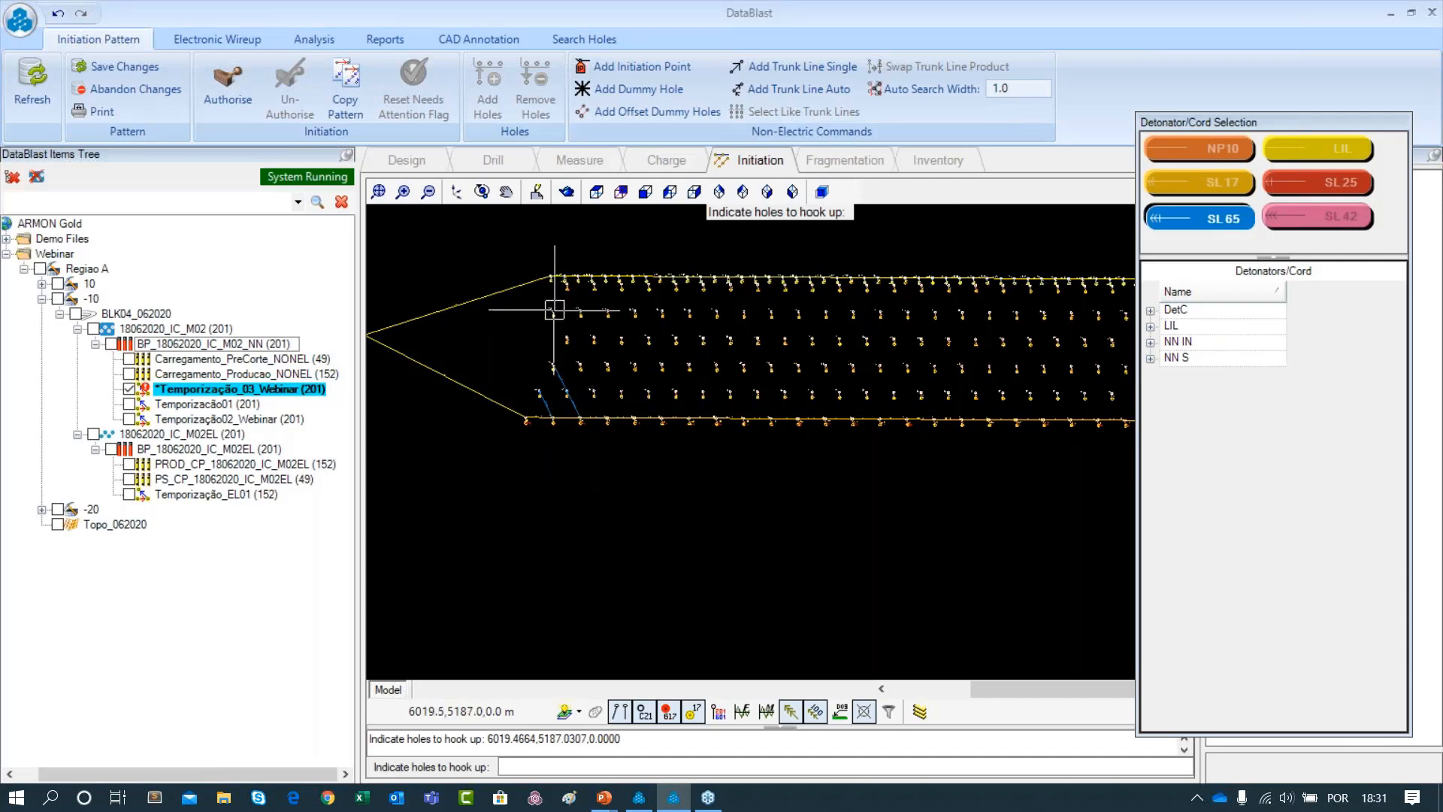
click(631, 418)
click(568, 285)
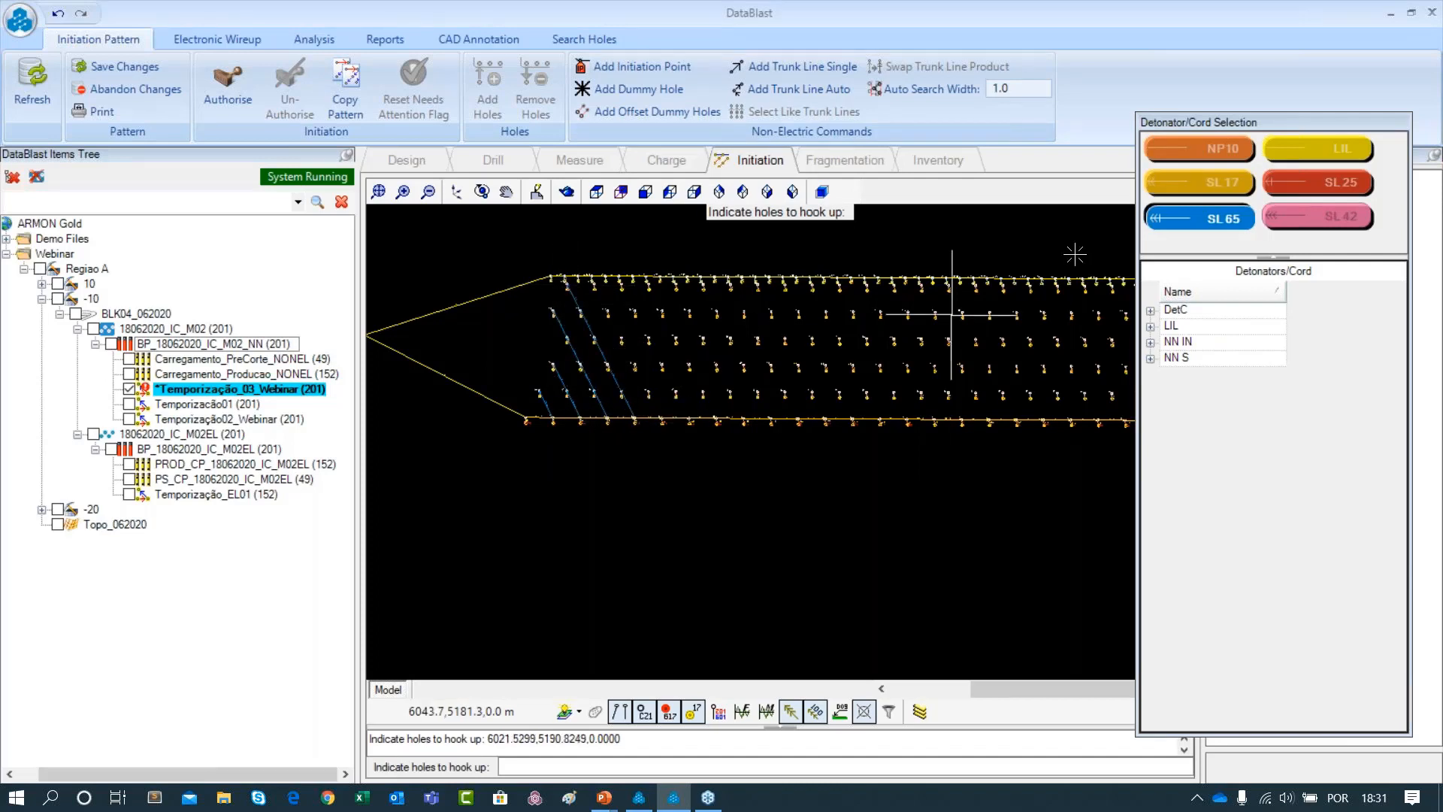
Add SL 65 trunk lines along the next five diagonals eastward, each from a southernmost-row hole to the northernmost production row
click(664, 412)
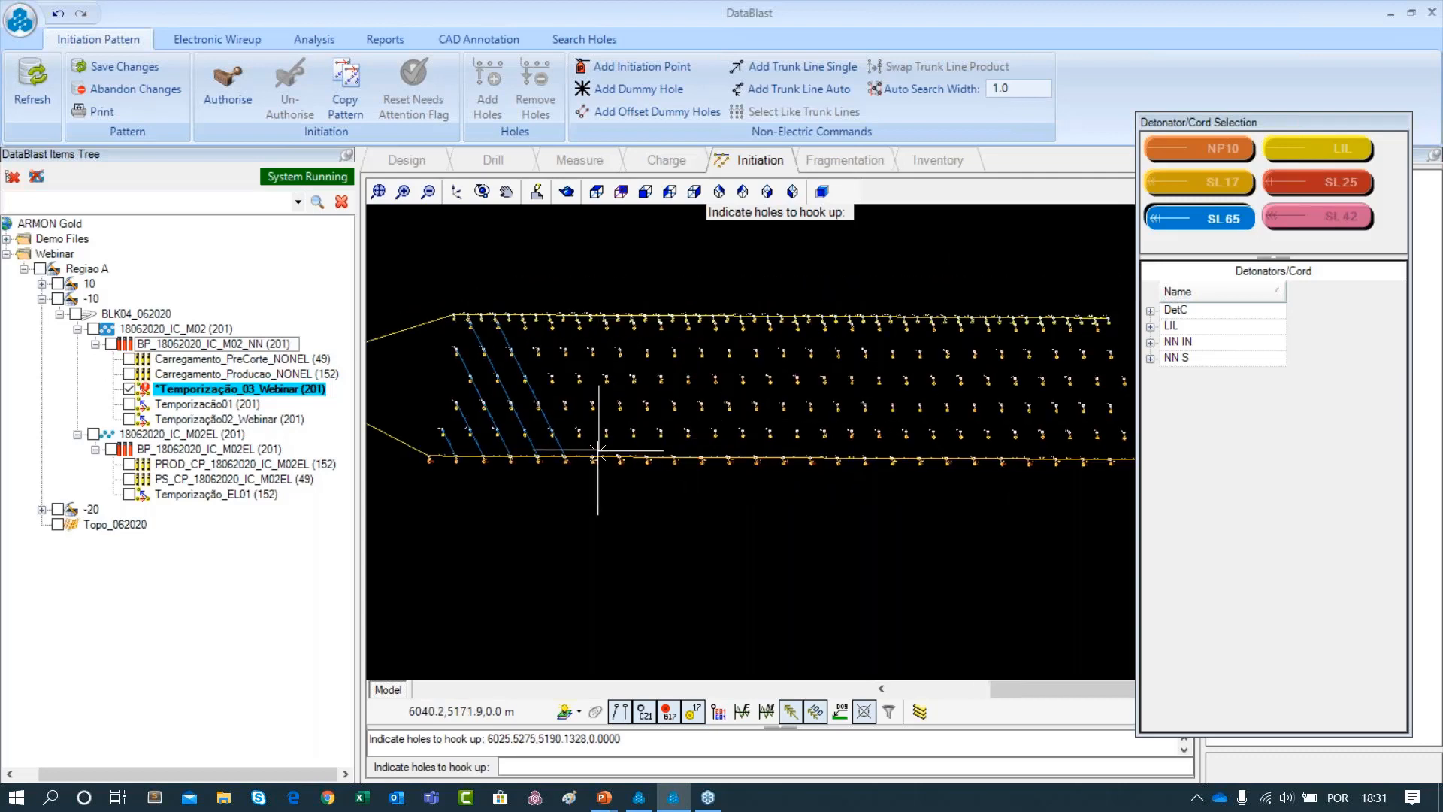
click(591, 445)
click(525, 324)
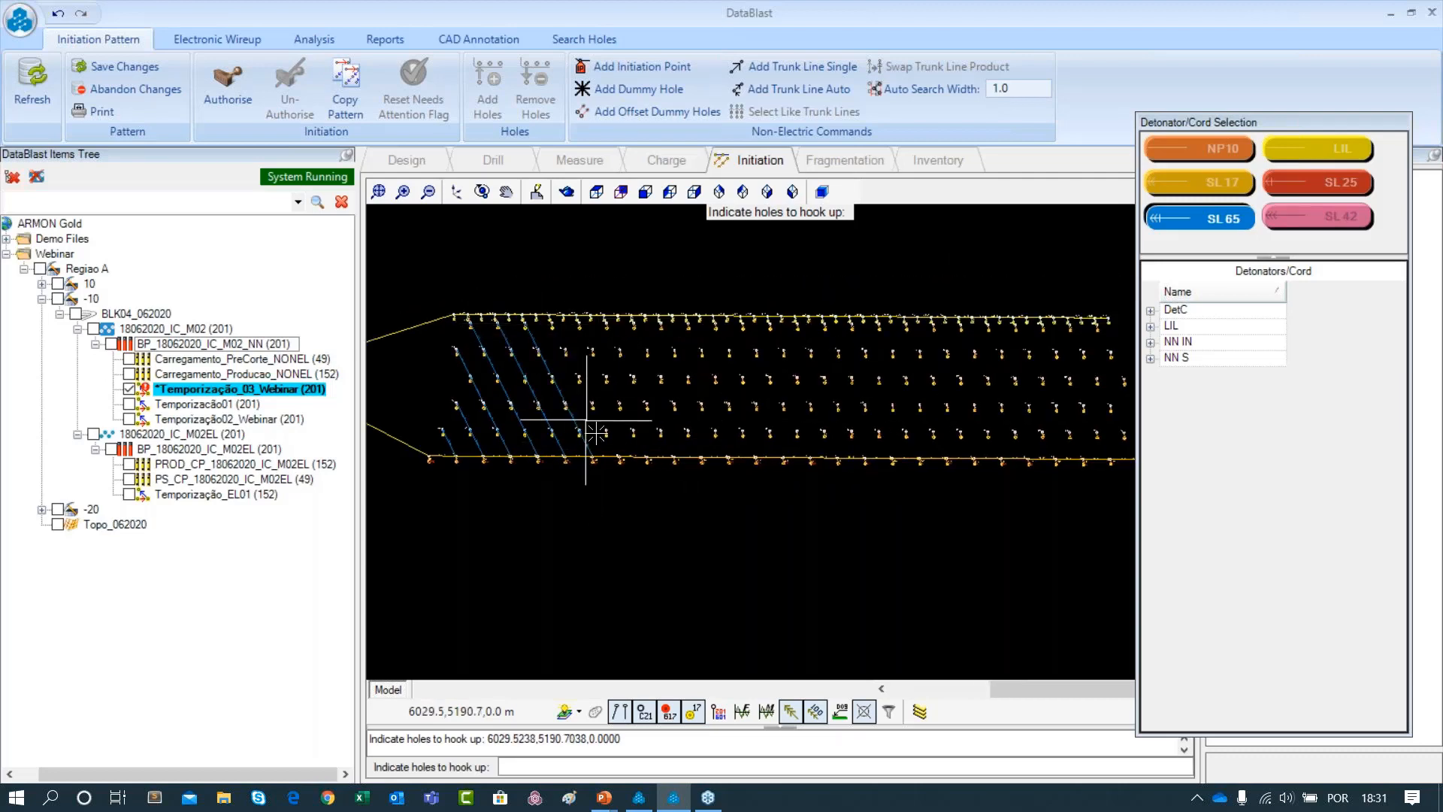
click(620, 457)
click(552, 324)
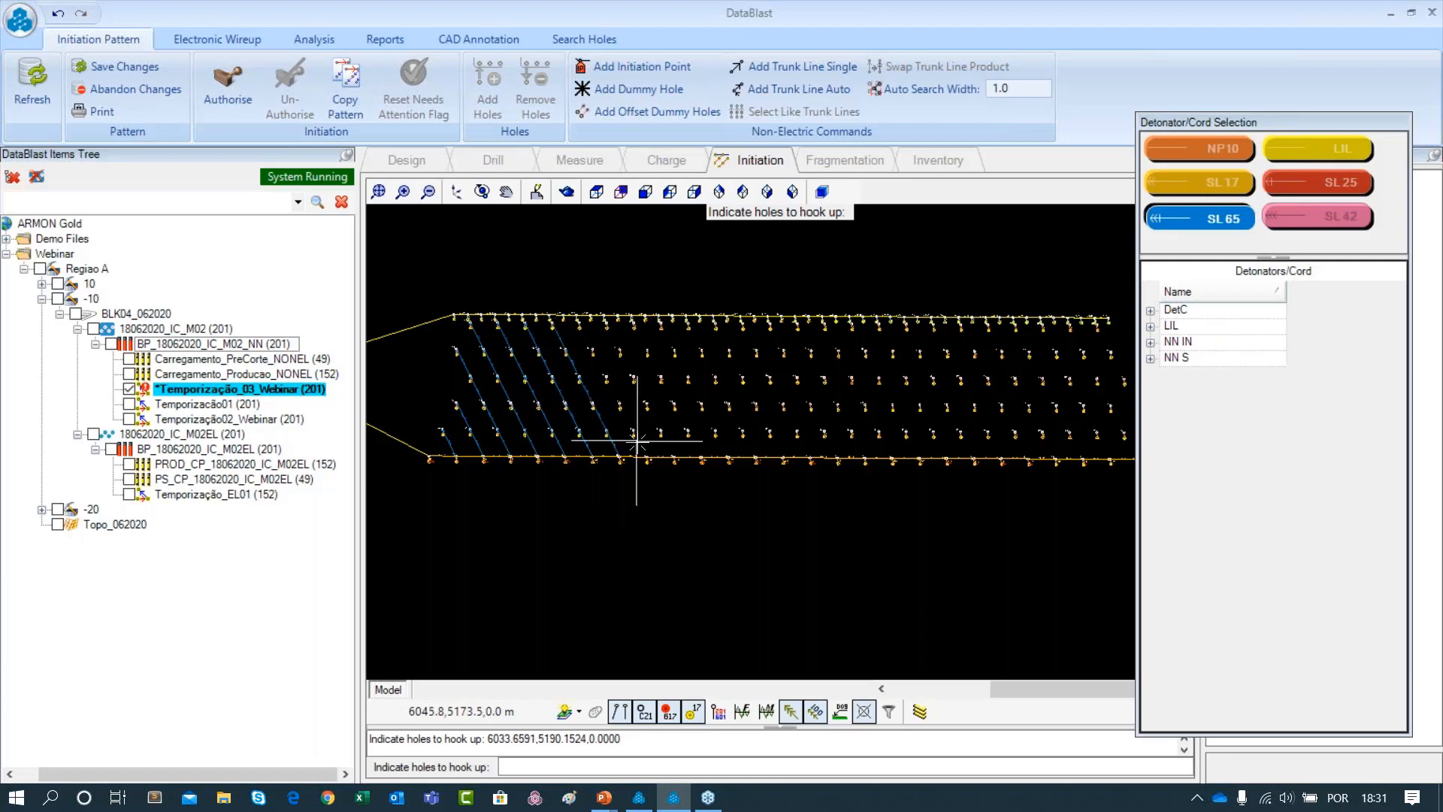
click(647, 458)
click(579, 325)
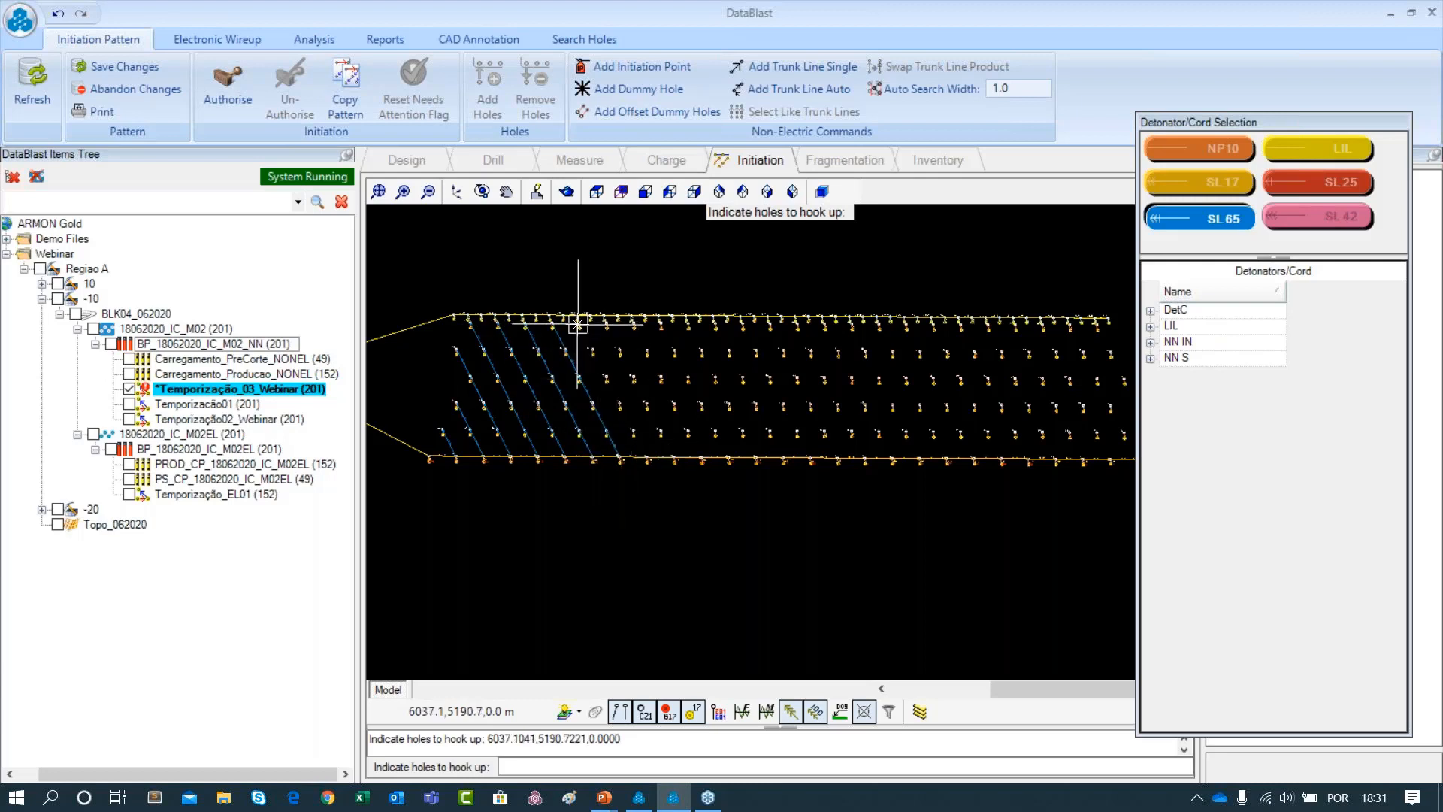
click(674, 457)
click(610, 332)
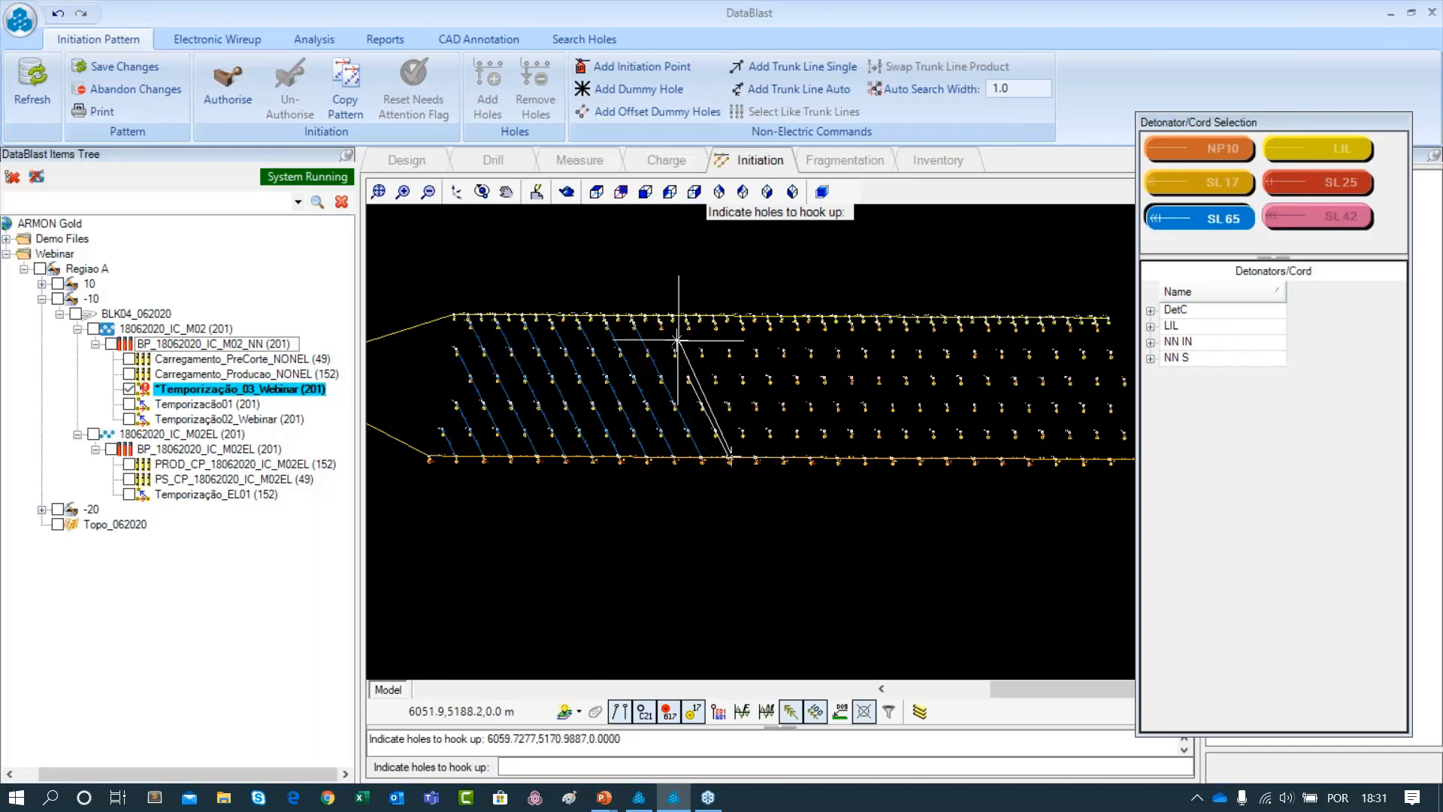
Continue the parallel SL 65 diagonal trunk lines through the middle of the blast, hooking each southernmost-row hole to the northernmost production row
click(664, 331)
click(755, 458)
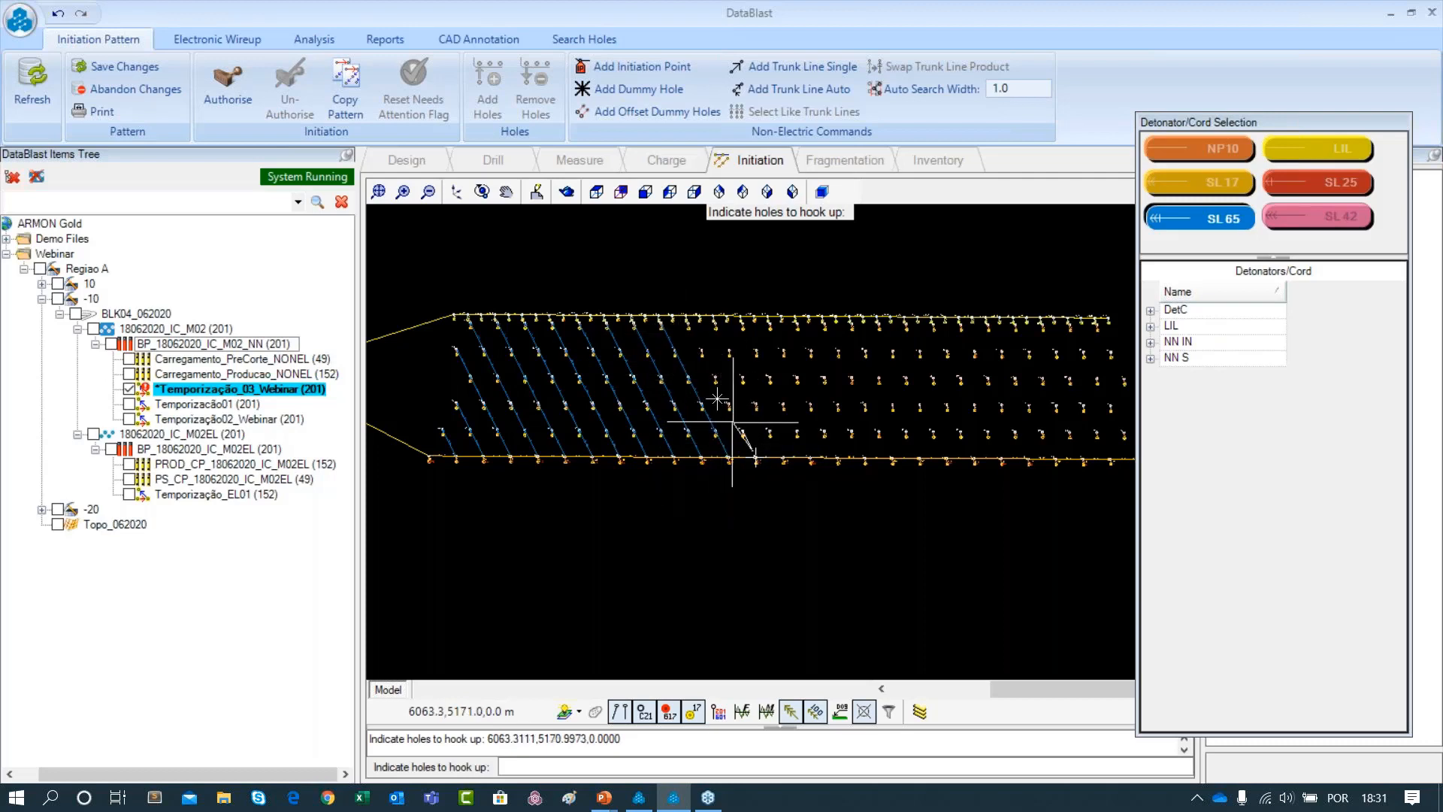
click(690, 332)
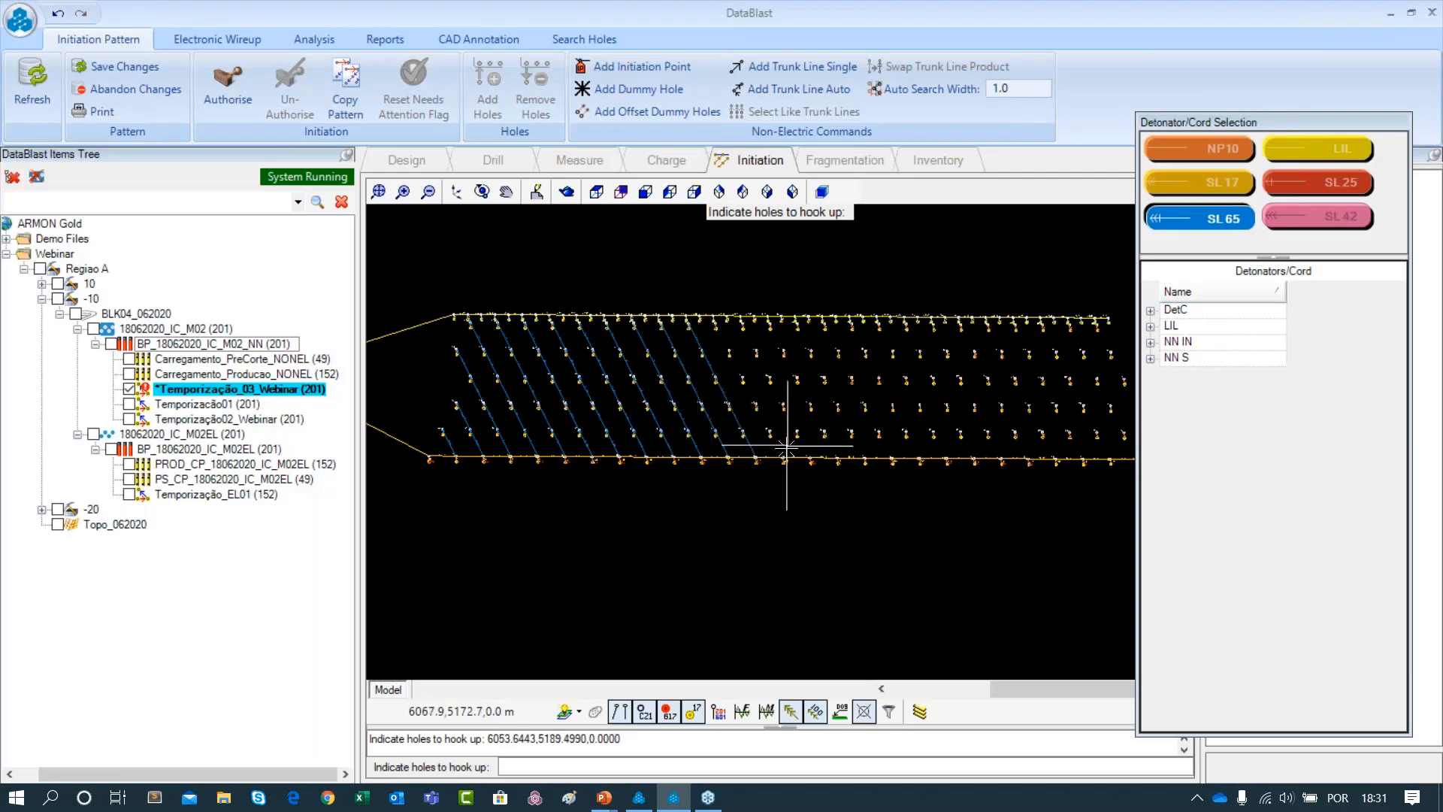
click(721, 330)
click(811, 457)
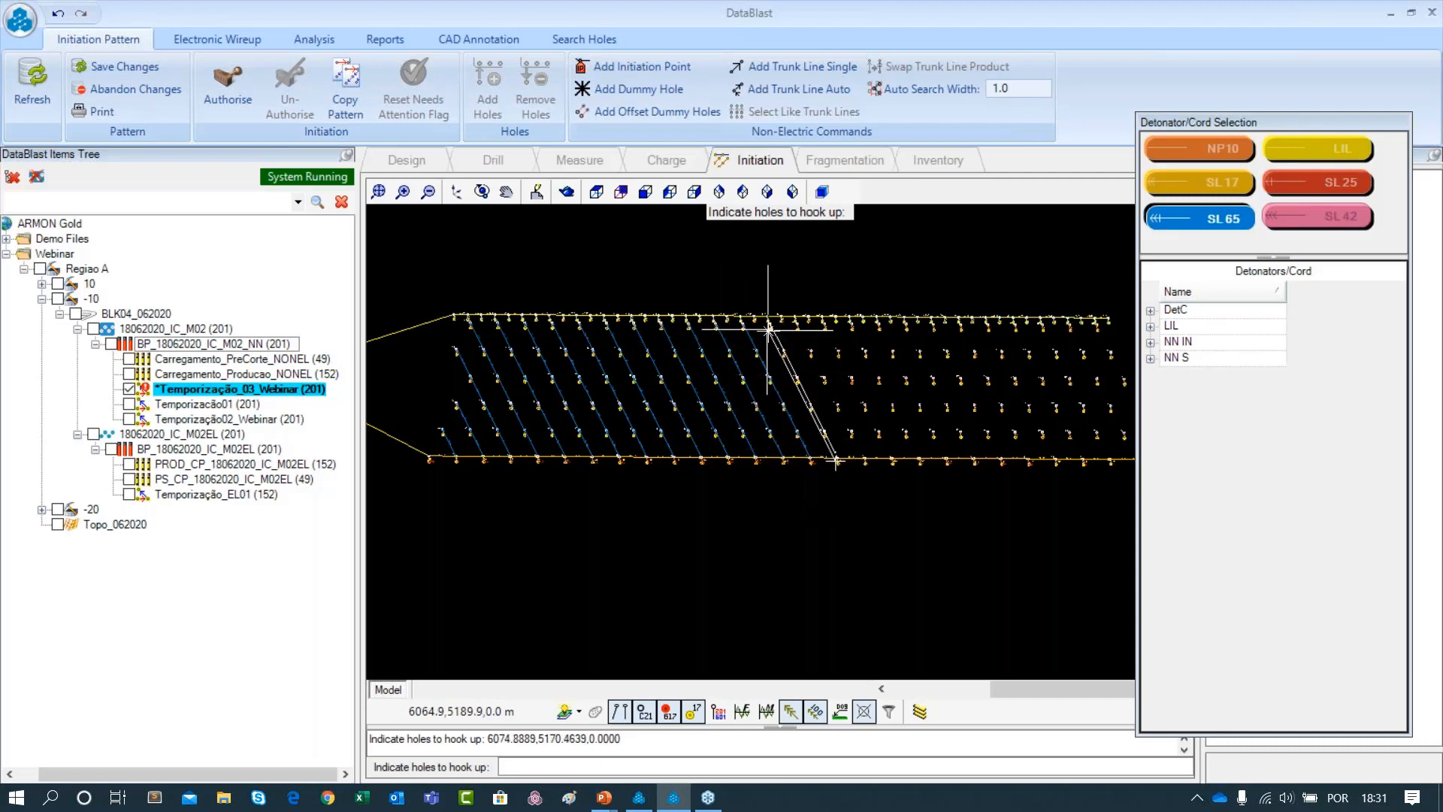
click(767, 330)
Add SL 65 trunk lines along the next diagonals east of the blast's middle, from southernmost-row holes to the northernmost production row
drag(878, 424, 720, 455)
click(705, 488)
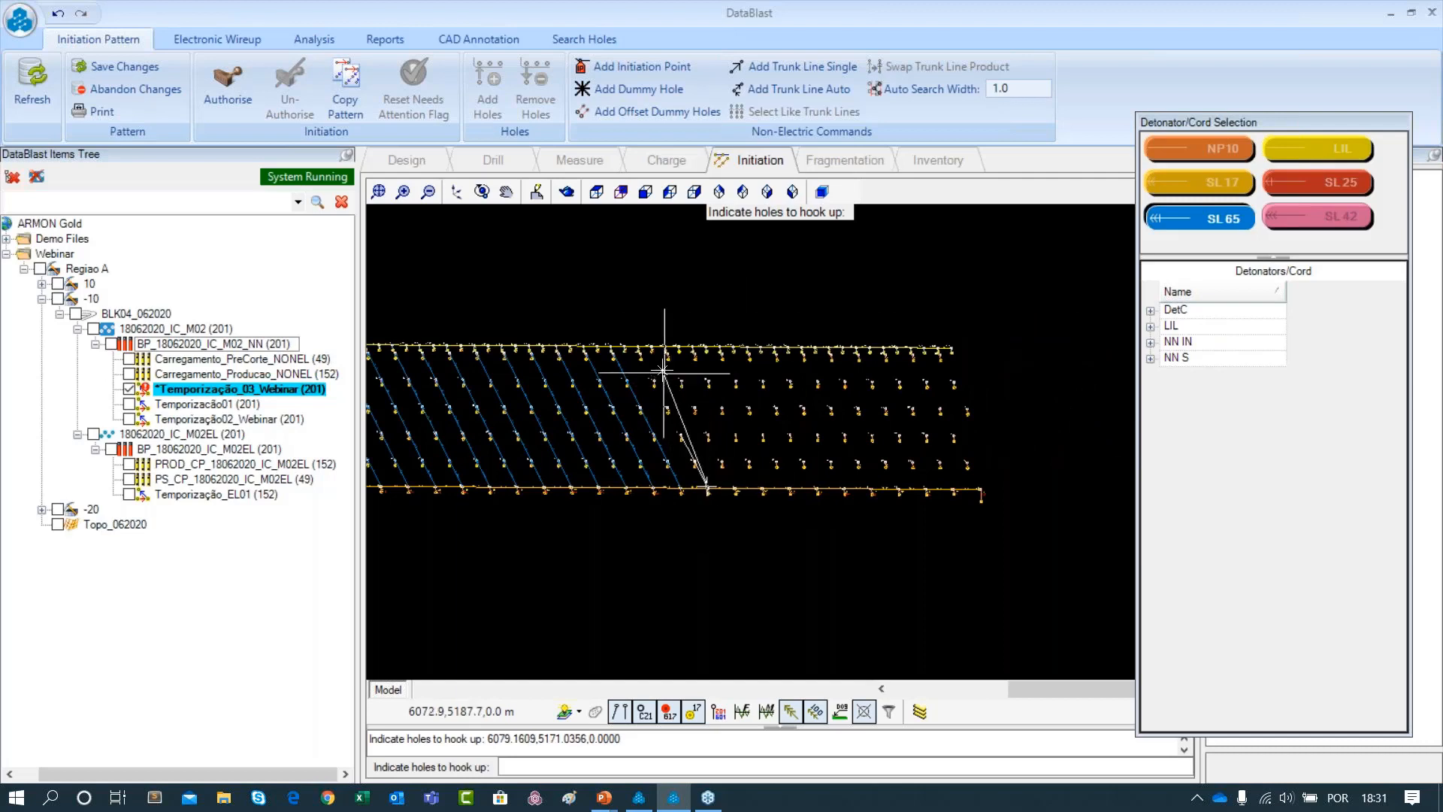
click(649, 347)
click(737, 487)
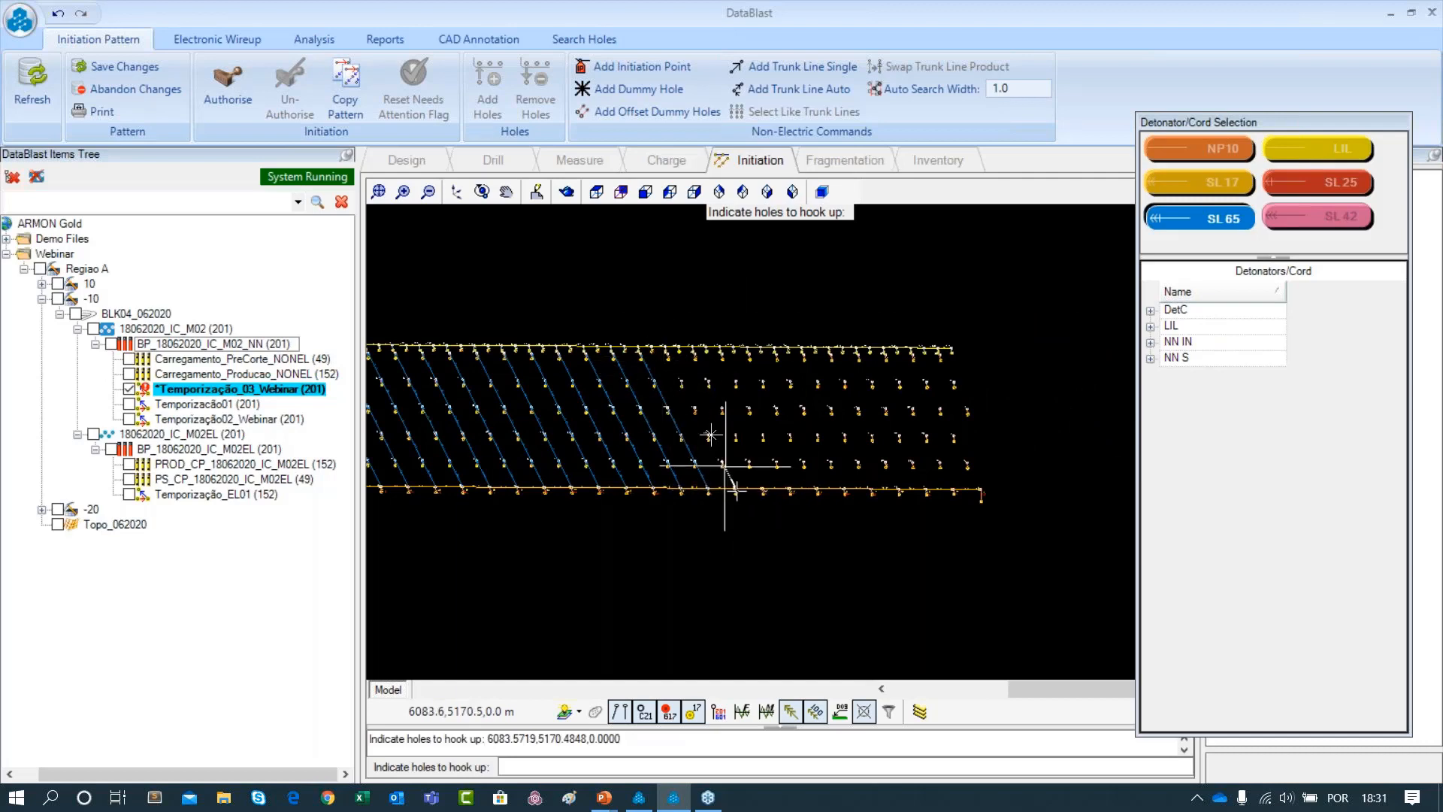
click(676, 348)
click(766, 489)
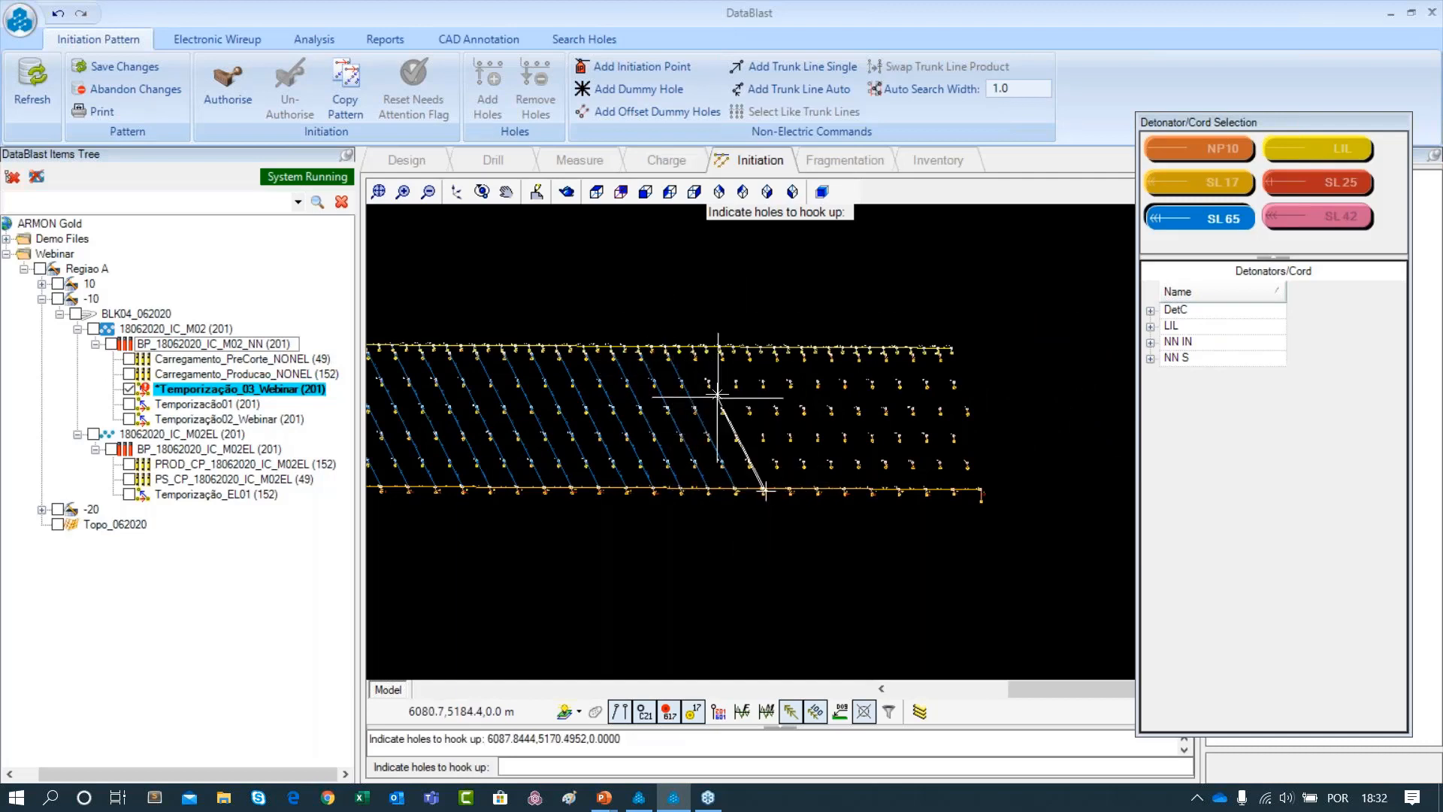
click(702, 347)
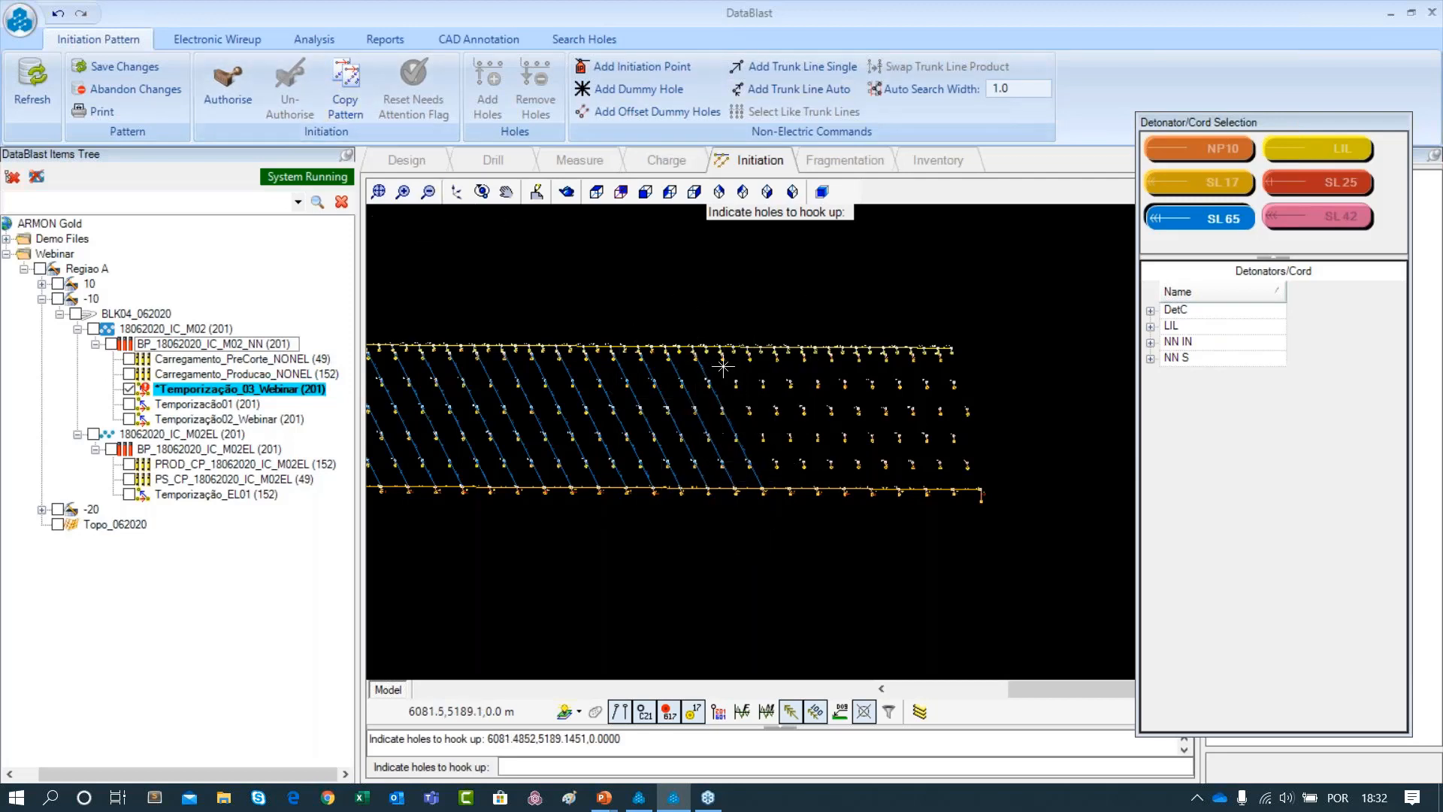
Extend the parallel SL 65 diagonal trunk lines toward the east end, finishing with the one starting at the second row's easternmost hole
click(816, 489)
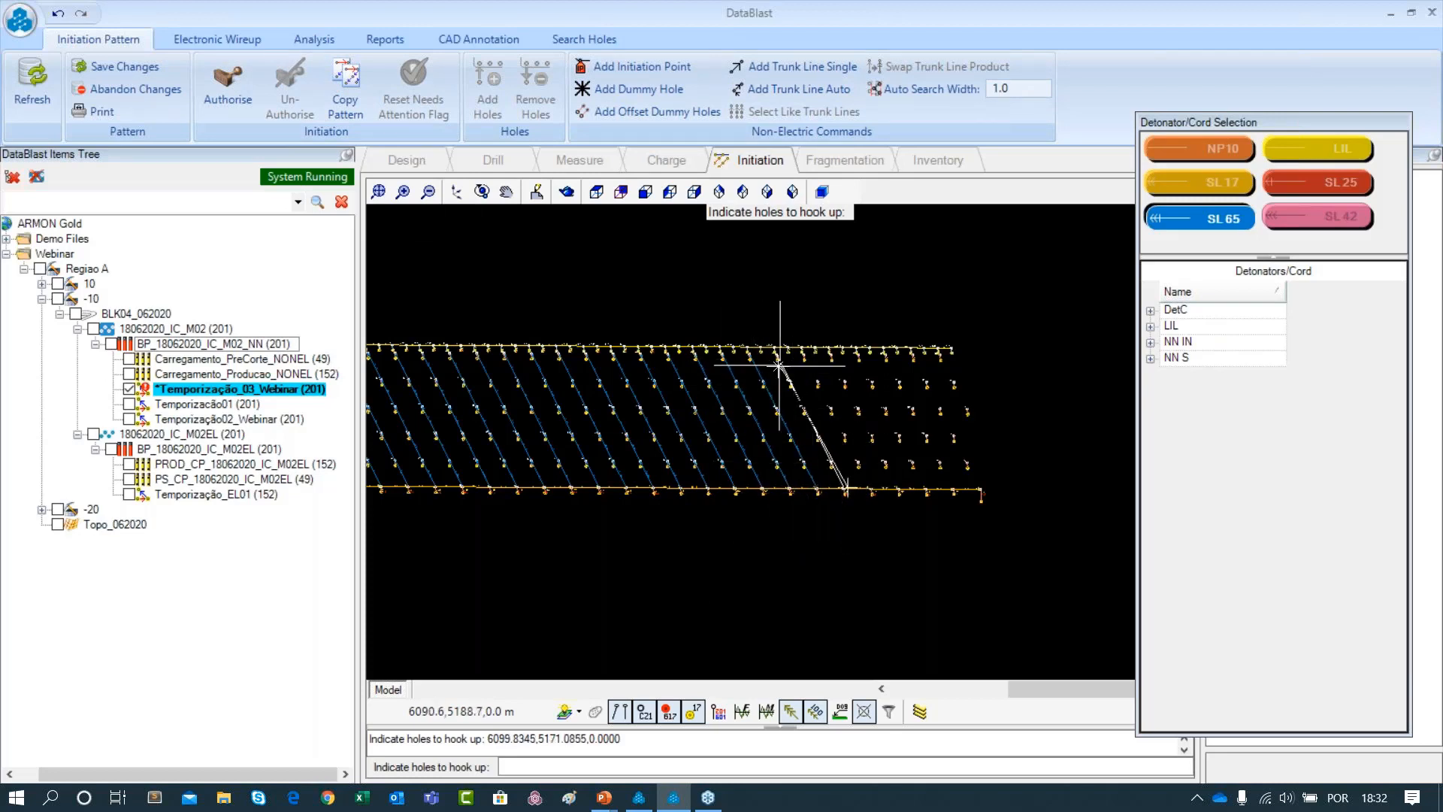
click(802, 390)
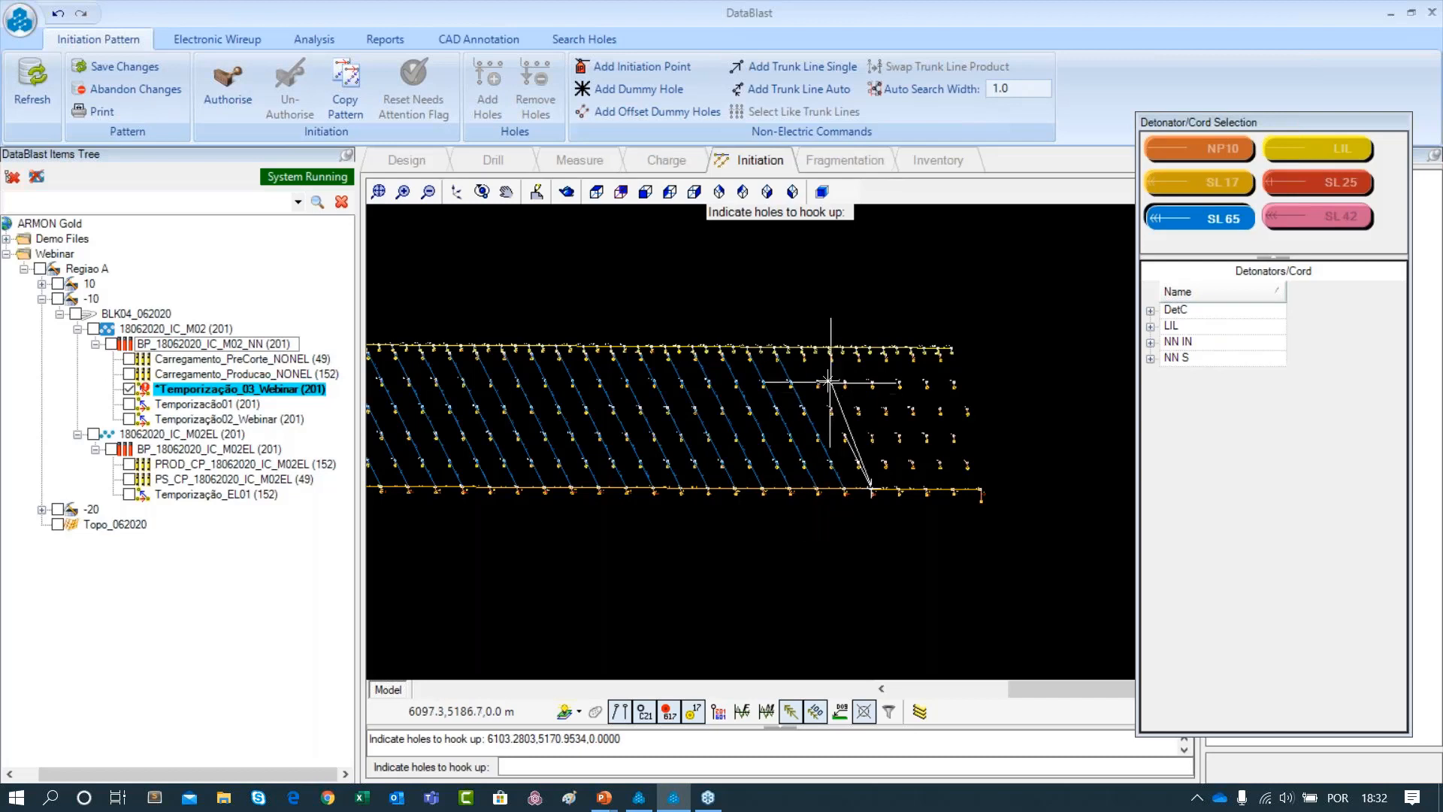
click(807, 372)
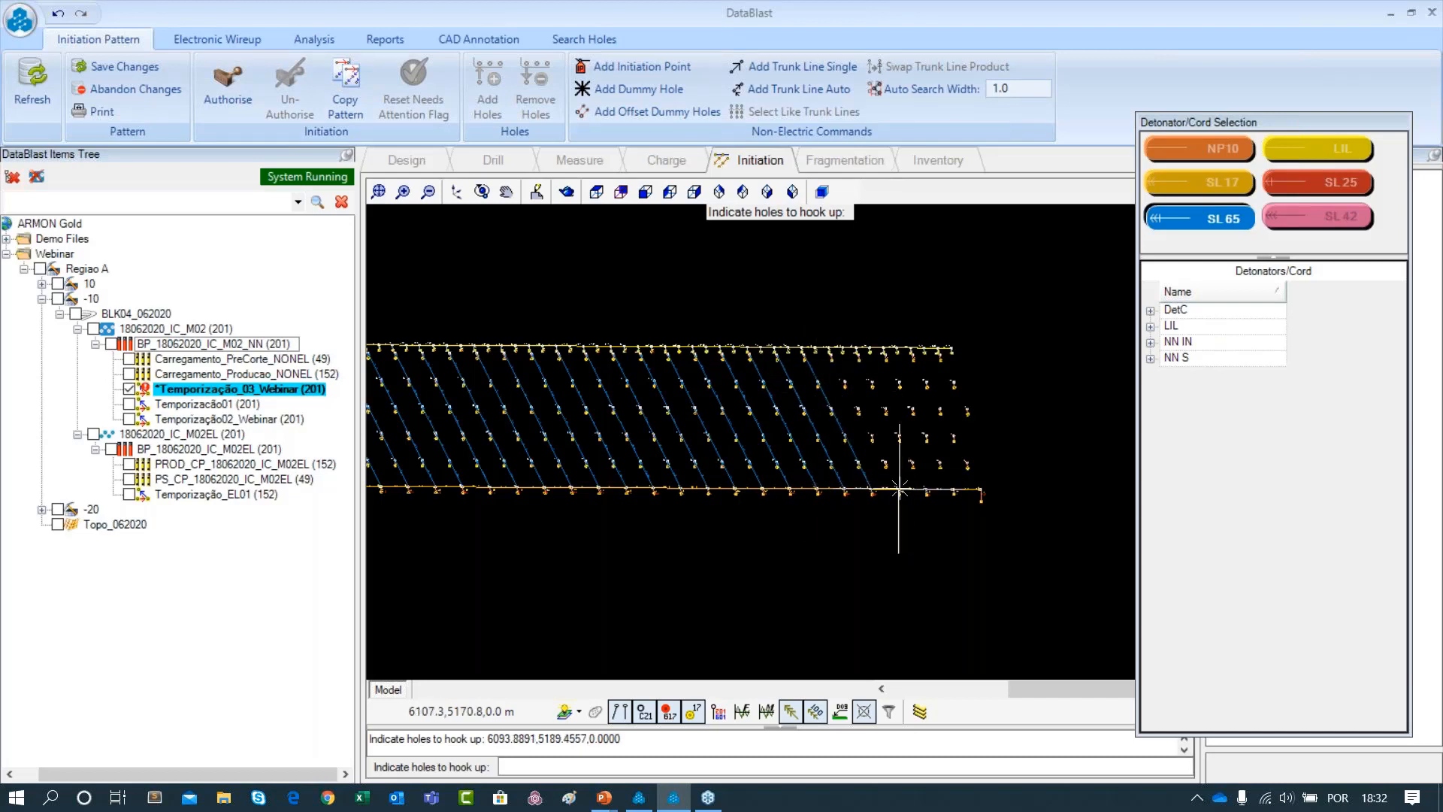
click(927, 495)
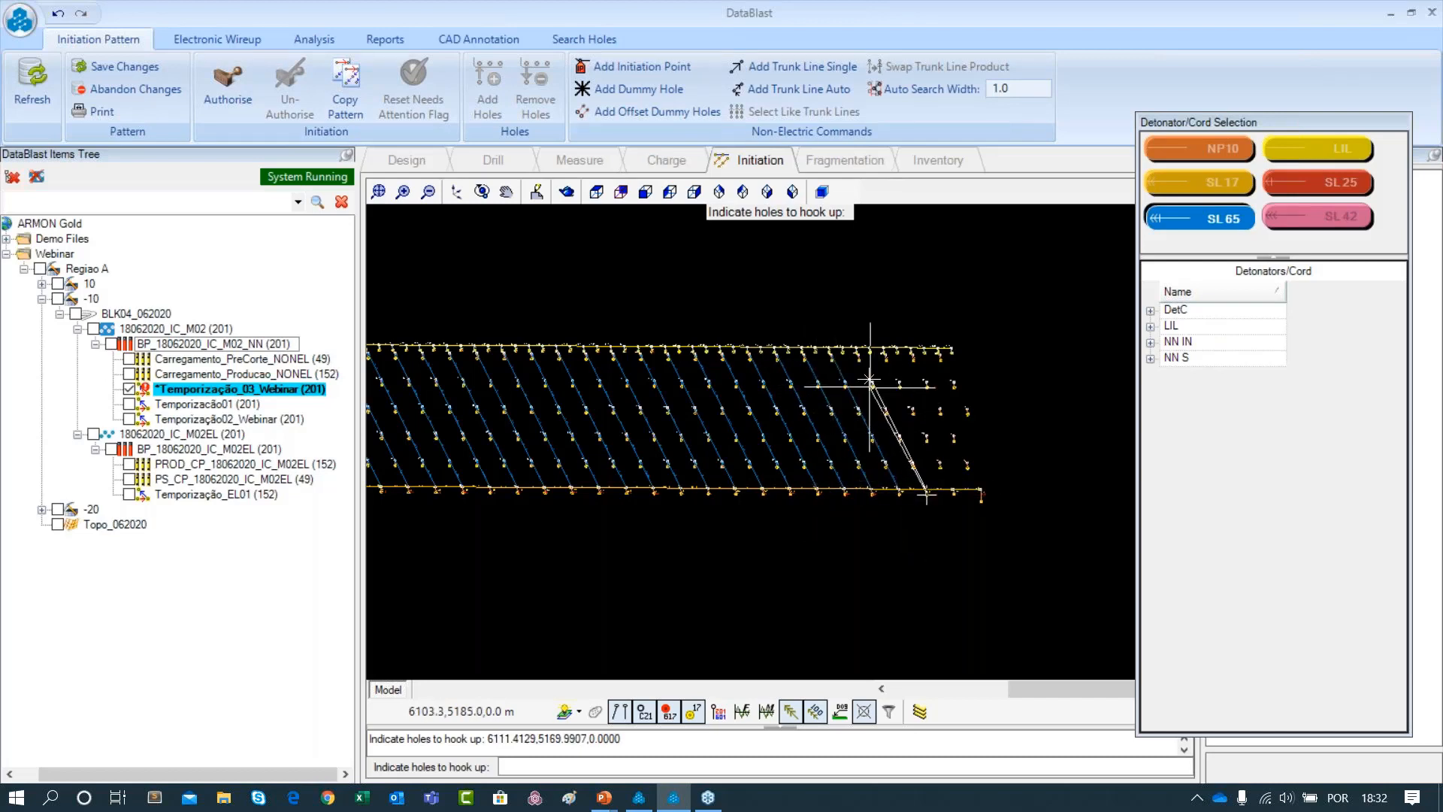
click(959, 492)
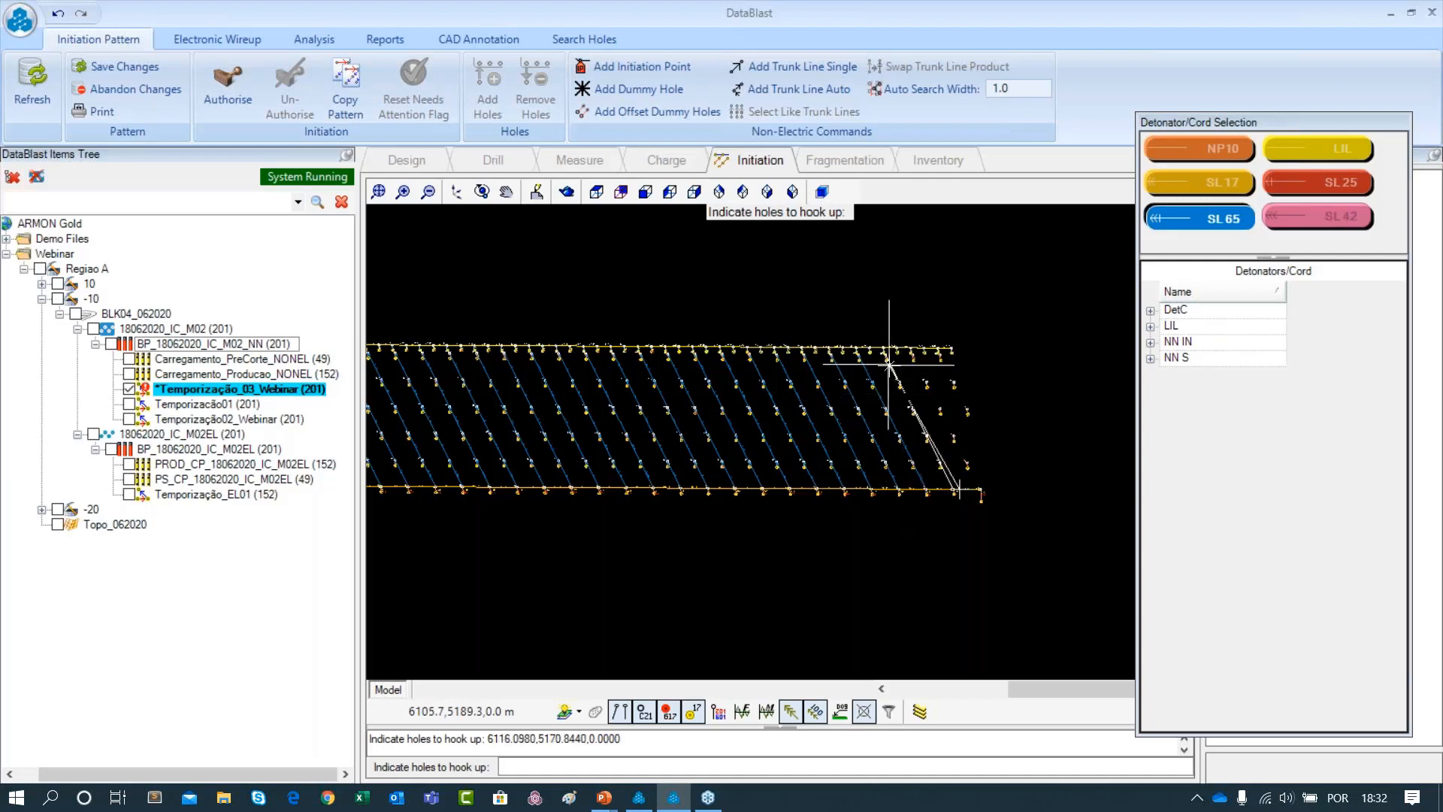
click(913, 363)
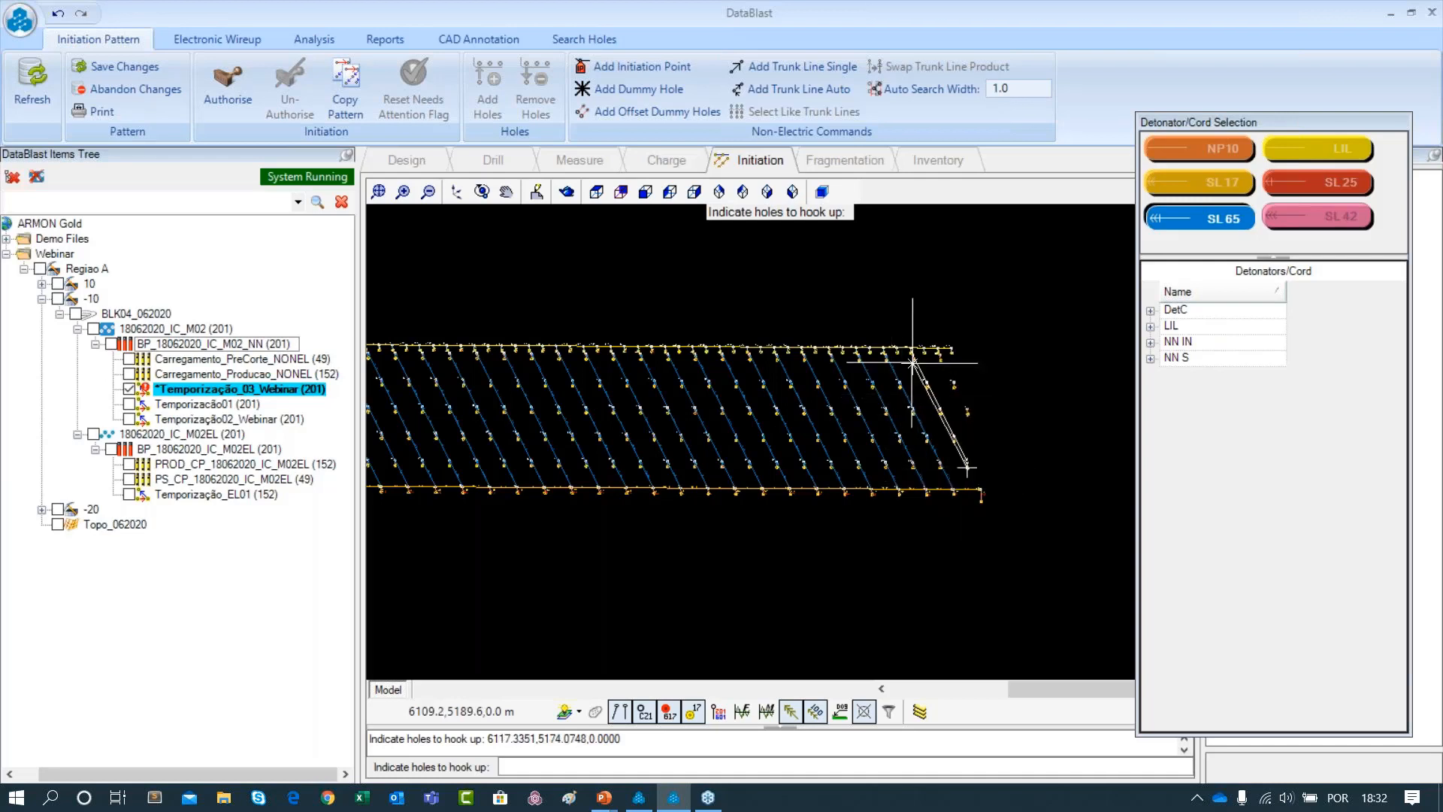
Hook up the remaining east-end diagonal with SL 65 and link the southeast corner hole to the second row's easternmost hole
click(967, 410)
click(940, 361)
scroll(994, 363, up, 1)
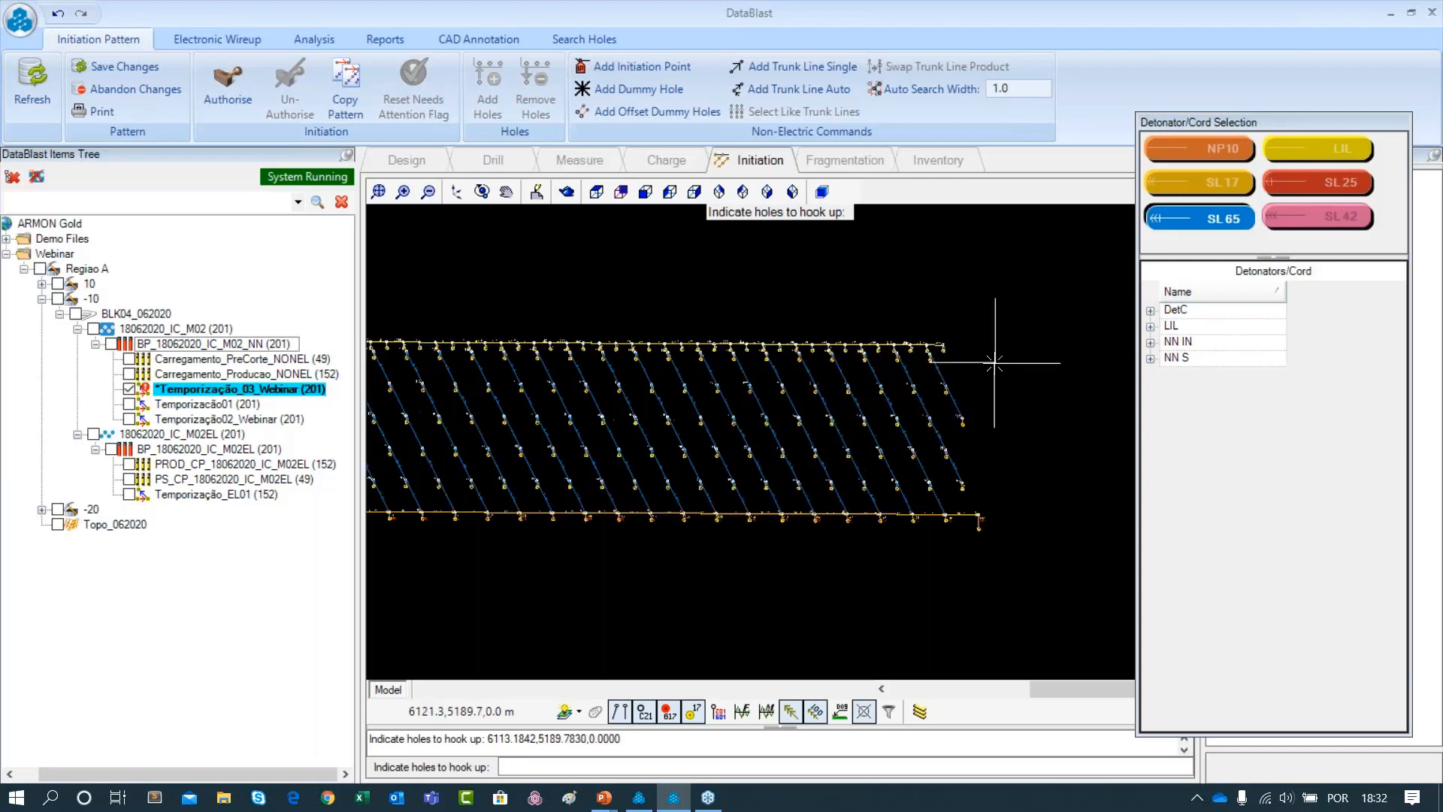
scroll(969, 466, up, 5)
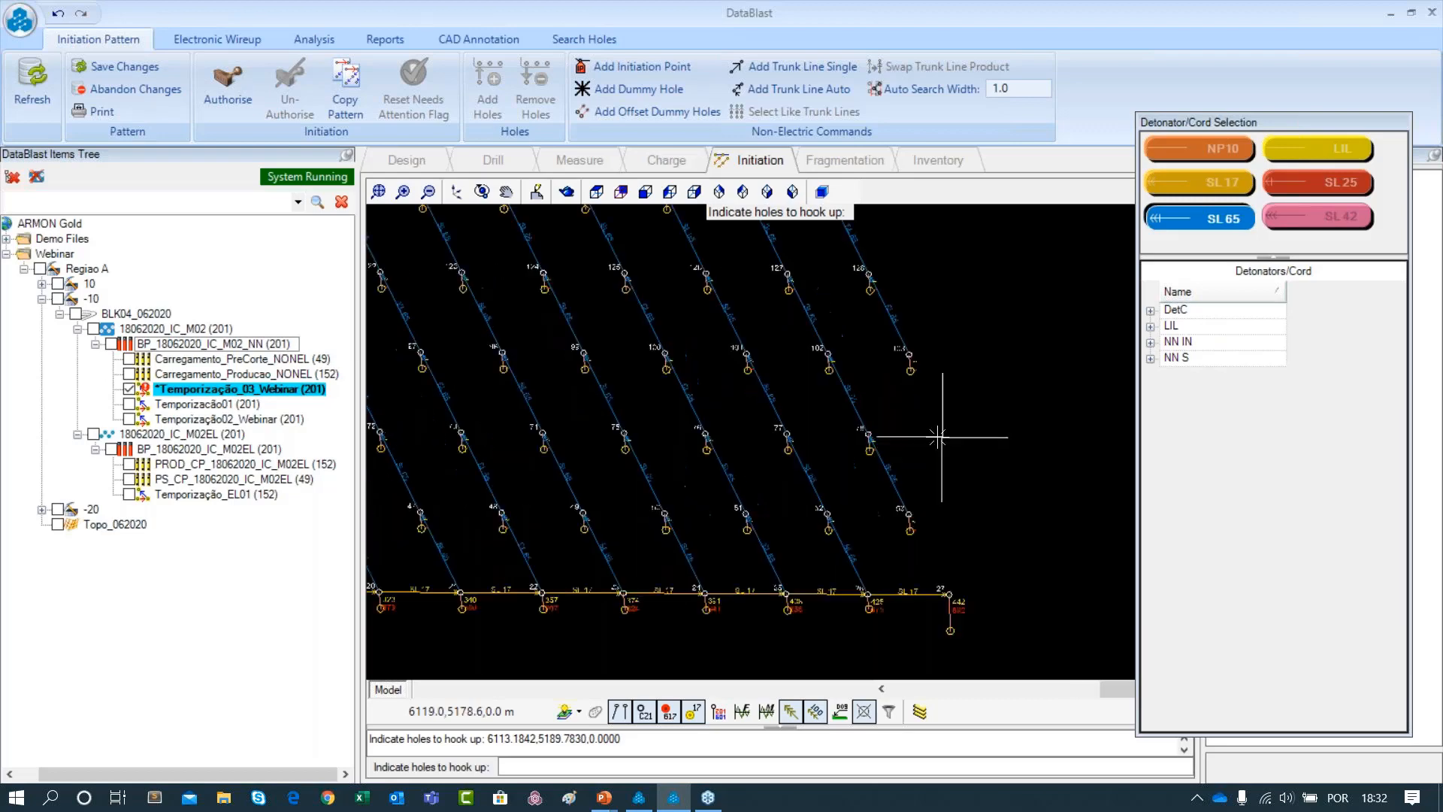
scroll(939, 432, down, 3)
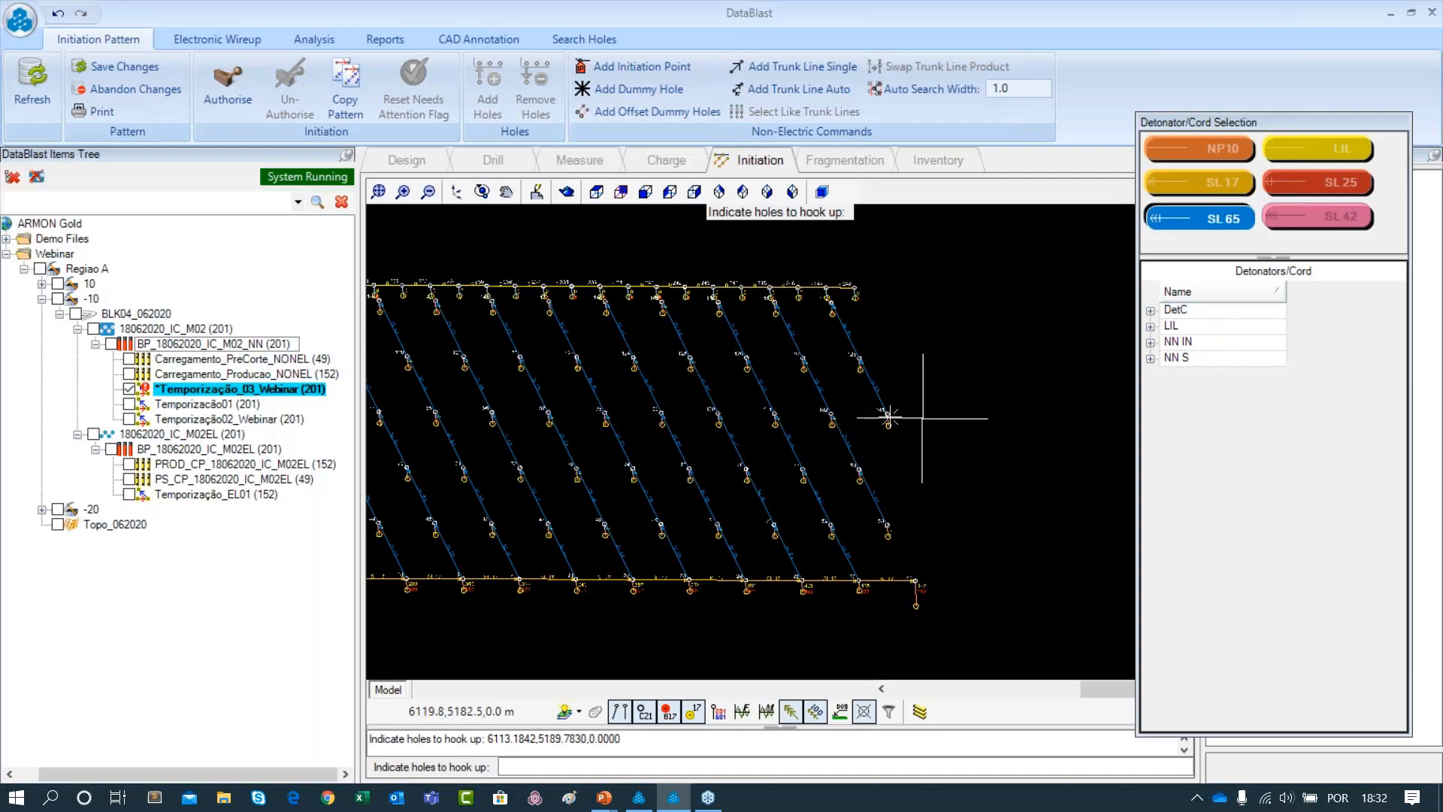
click(914, 571)
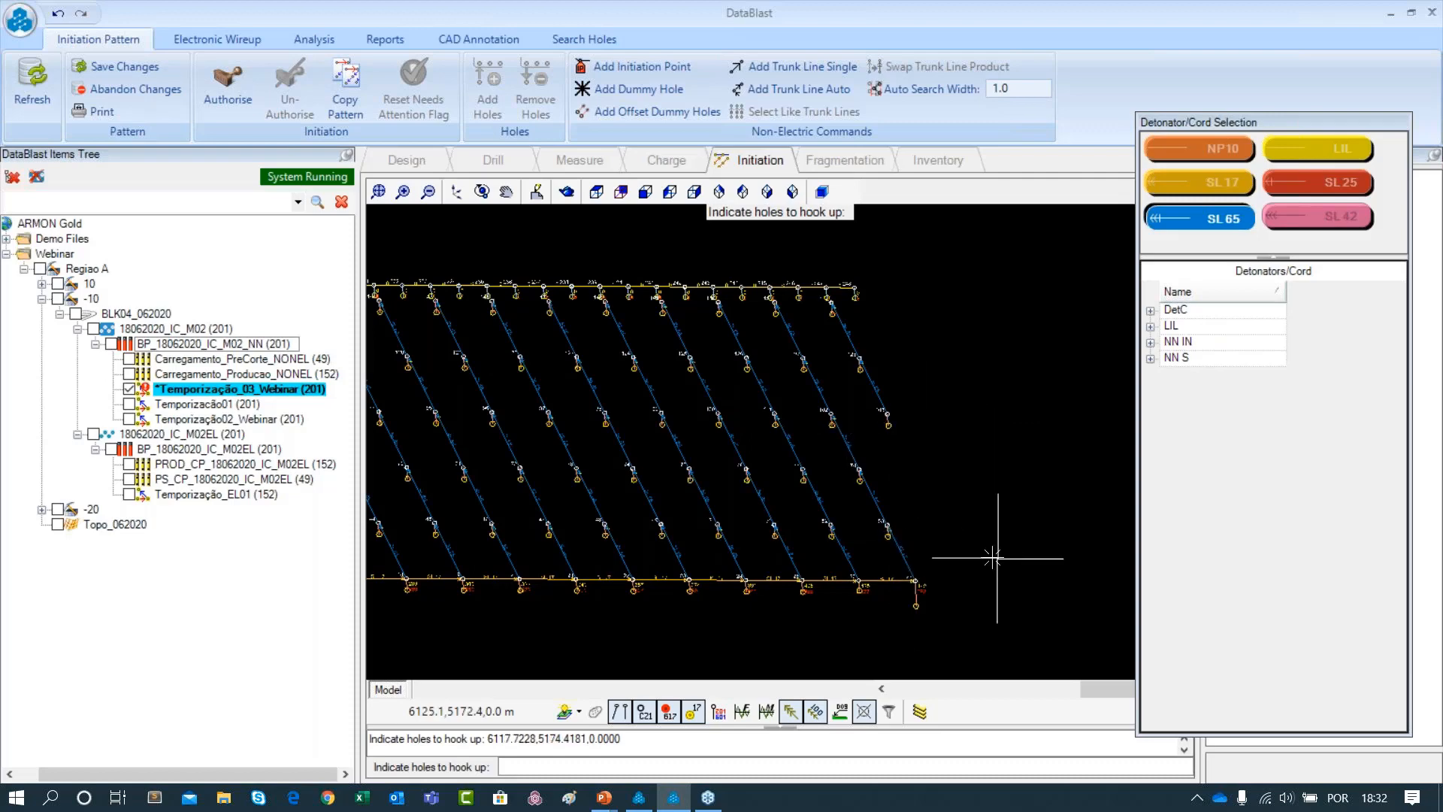
scroll(927, 483, down, 5)
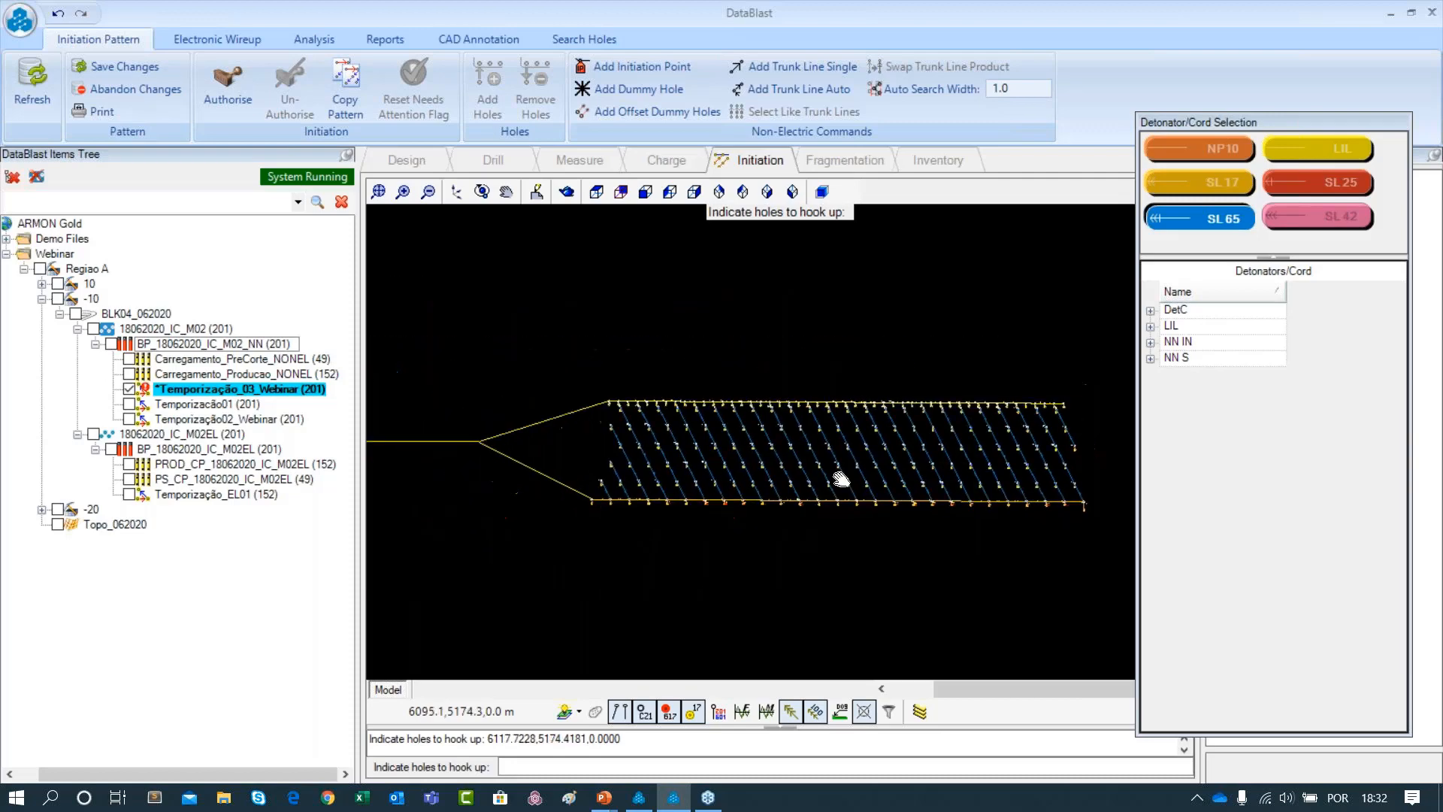
Add an SL 17 trunk line between the last two holes at the east end of the fourth row from the south
scroll(840, 479, up, 5)
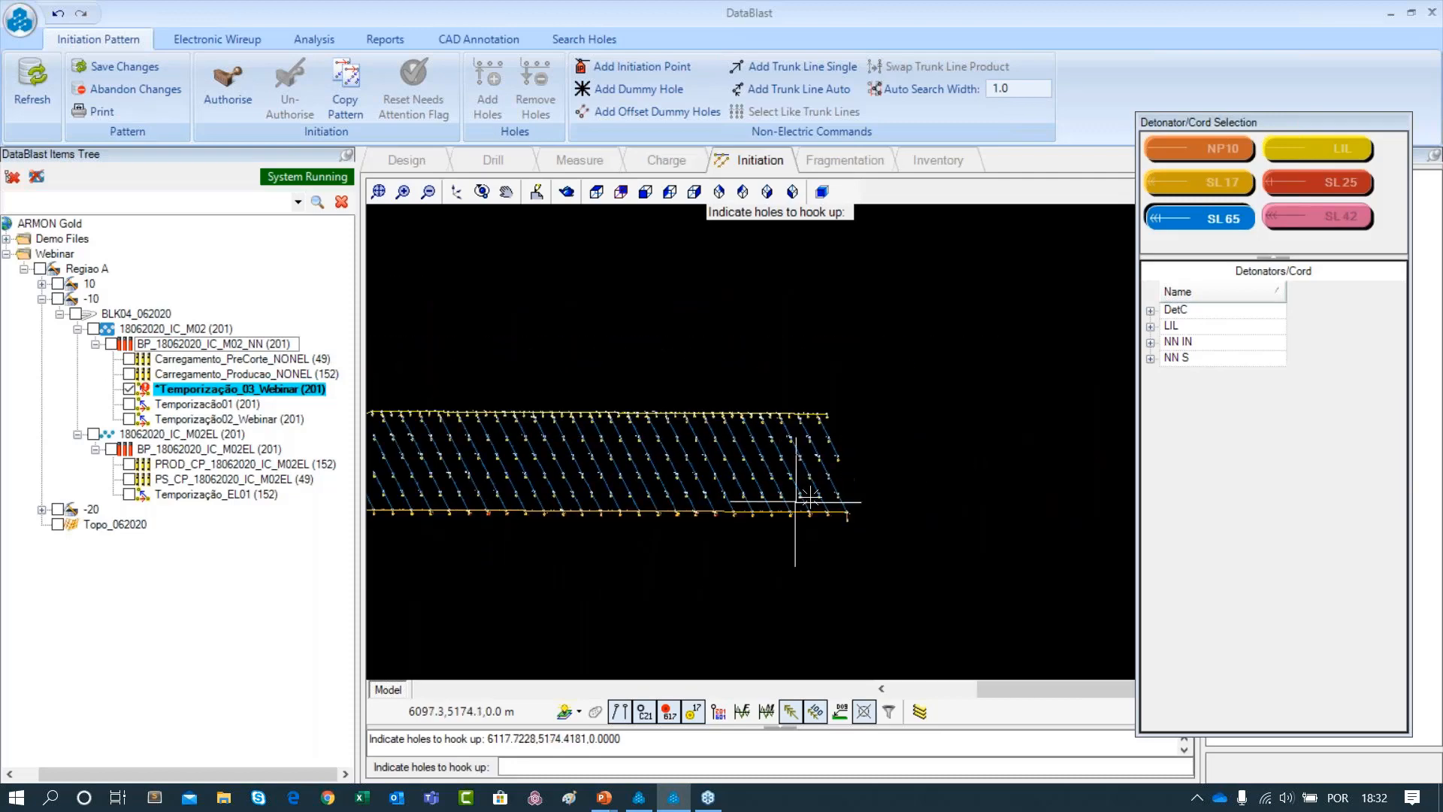
click(1213, 189)
click(807, 423)
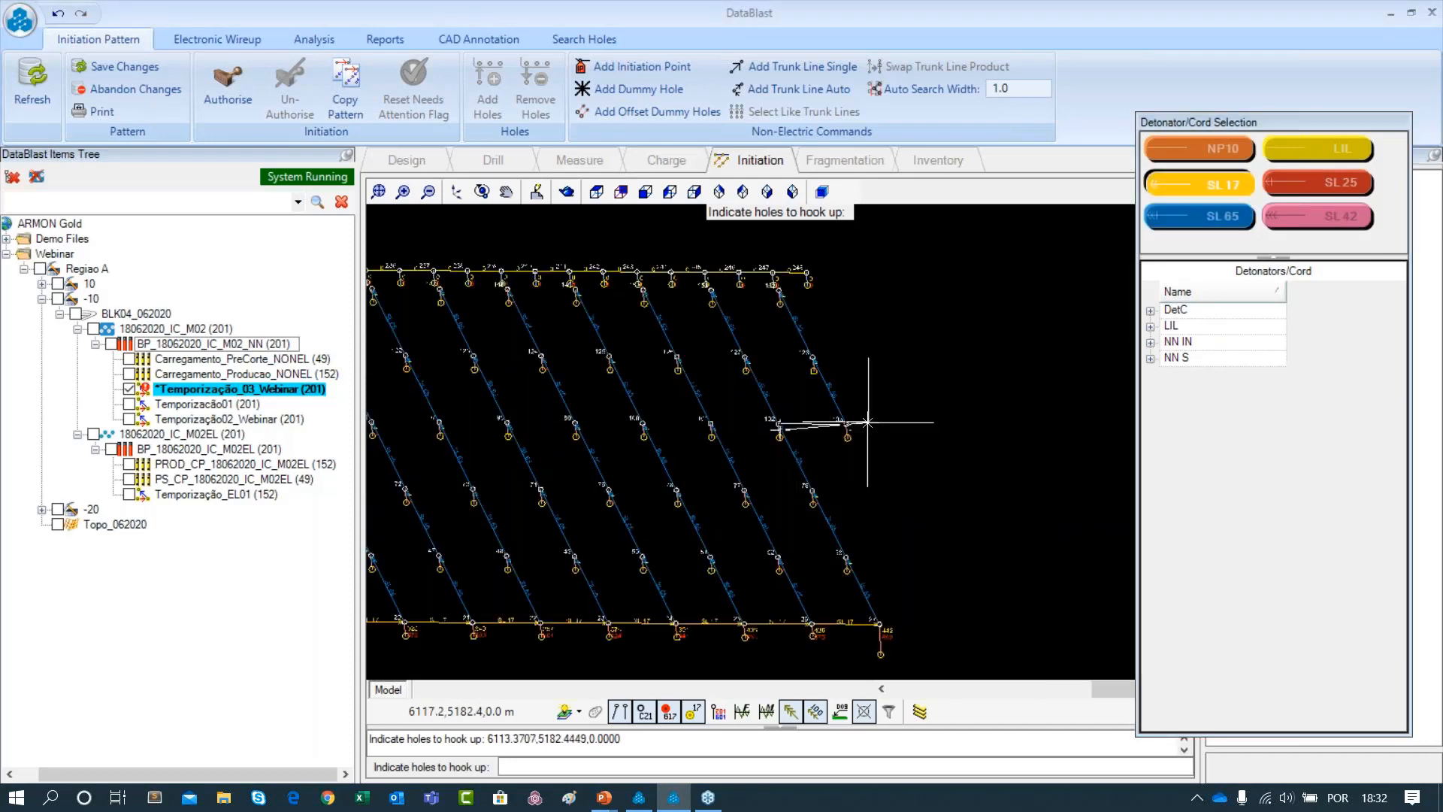
right_click(868, 487)
Examine the surface delays and firing times along the southernmost row, starting from the southwest corner hole
scroll(870, 488, down, 4)
drag(575, 528, 934, 443)
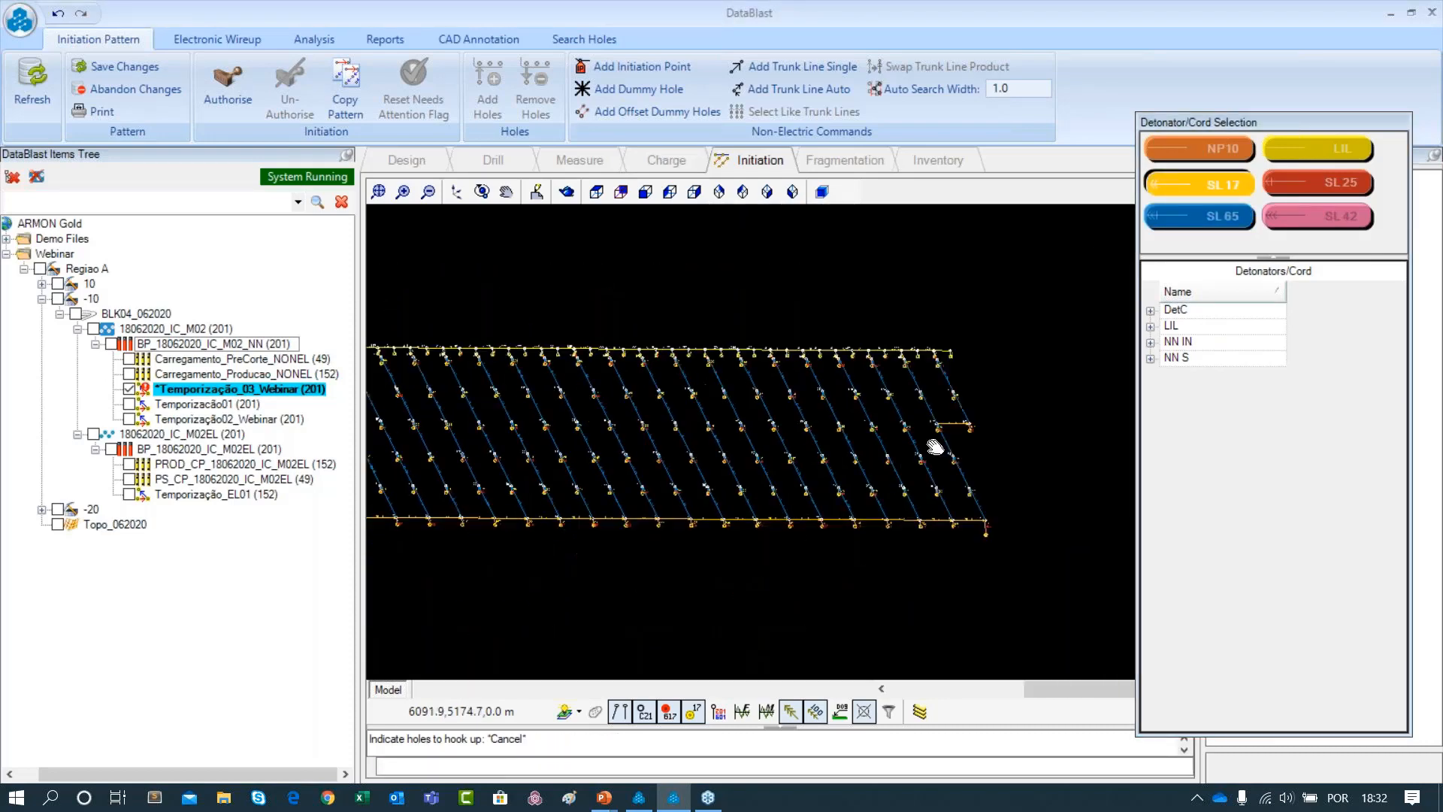
scroll(589, 471, up, 3)
scroll(590, 469, up, 5)
drag(587, 461, 815, 423)
scroll(613, 427, down, 5)
drag(556, 426, 782, 423)
scroll(555, 416, up, 3)
scroll(556, 415, up, 5)
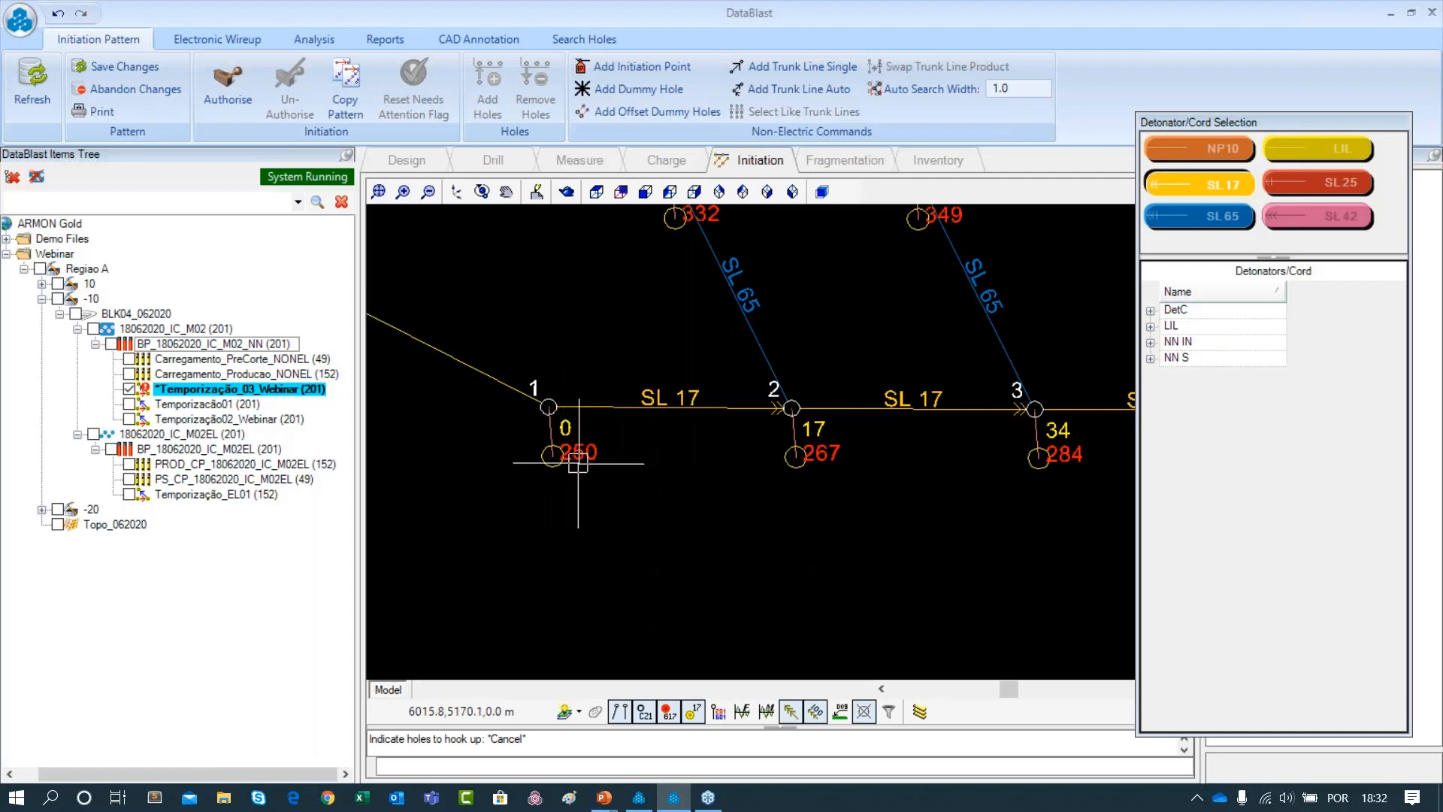
drag(840, 469, 701, 467)
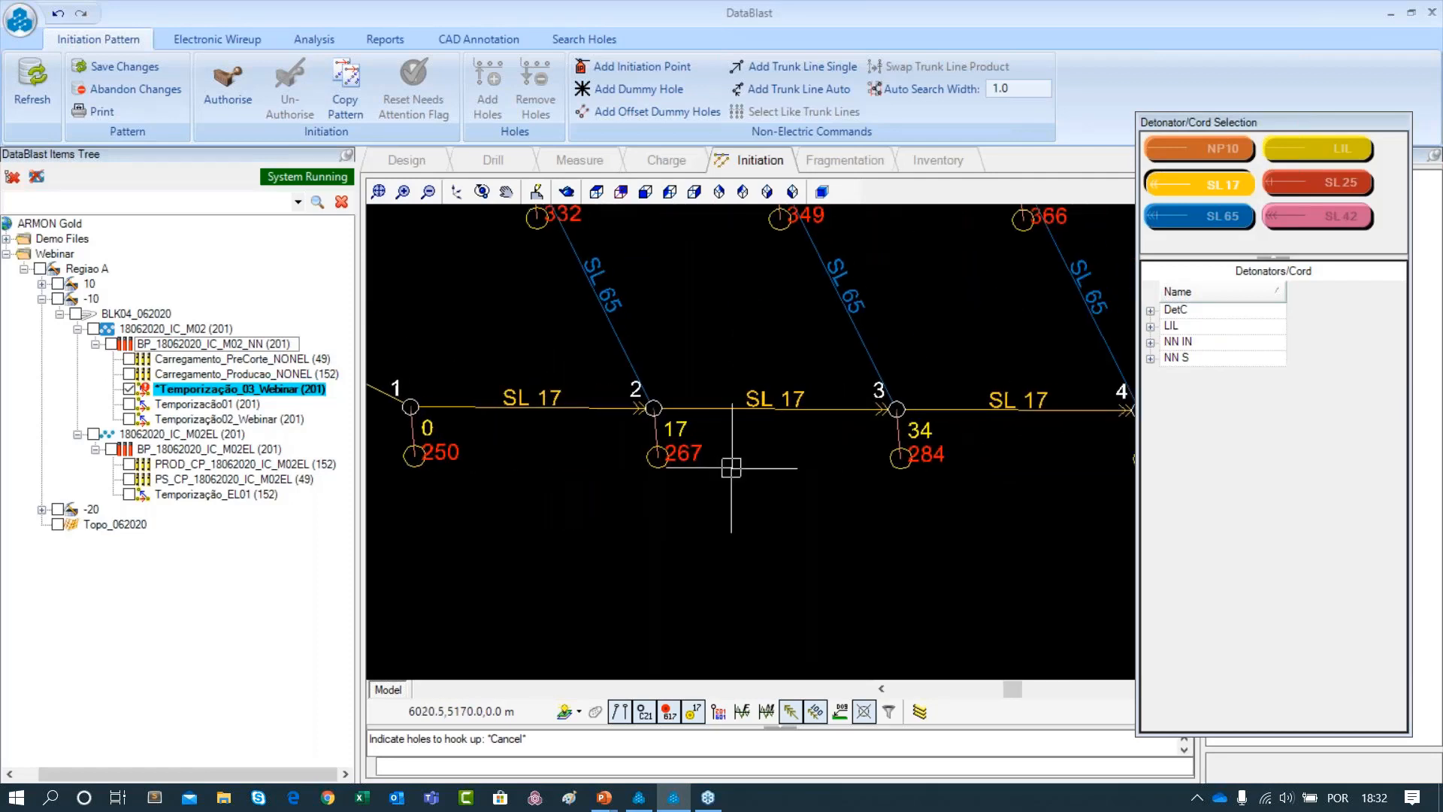
drag(976, 450, 734, 456)
scroll(924, 450, down, 3)
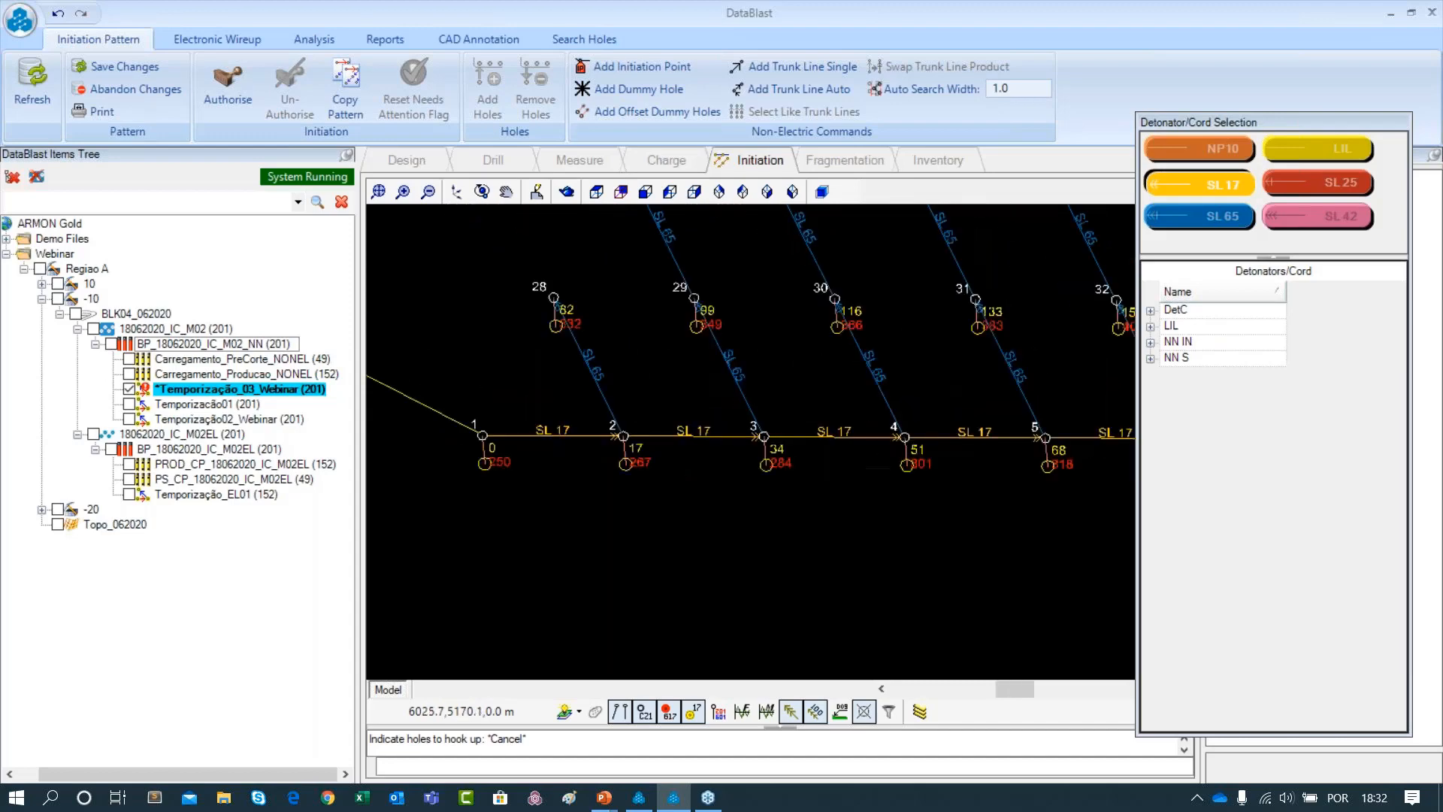
scroll(915, 399, down, 5)
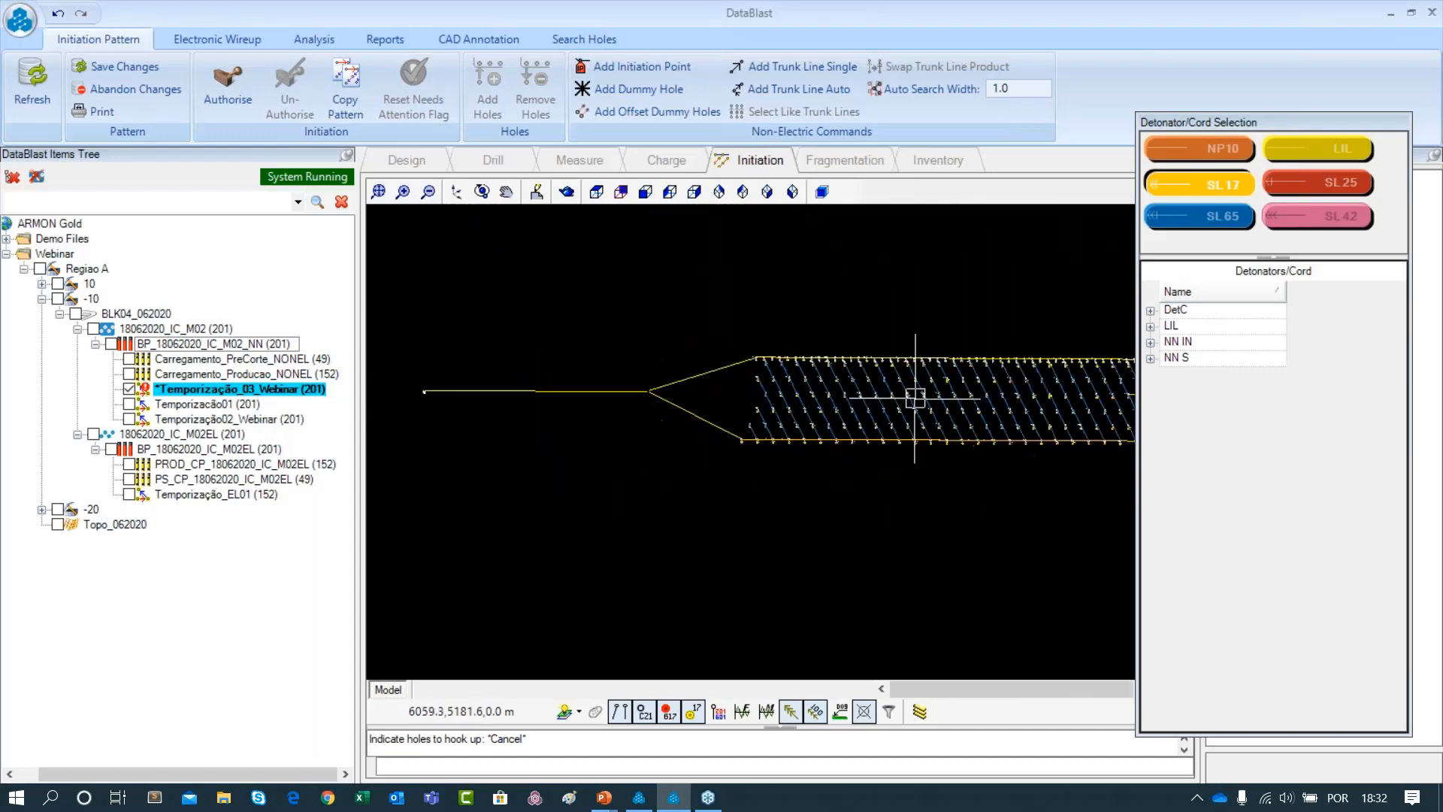
Review the complete hookup across the blast and save the changes to the initiation pattern
drag(915, 398, 716, 394)
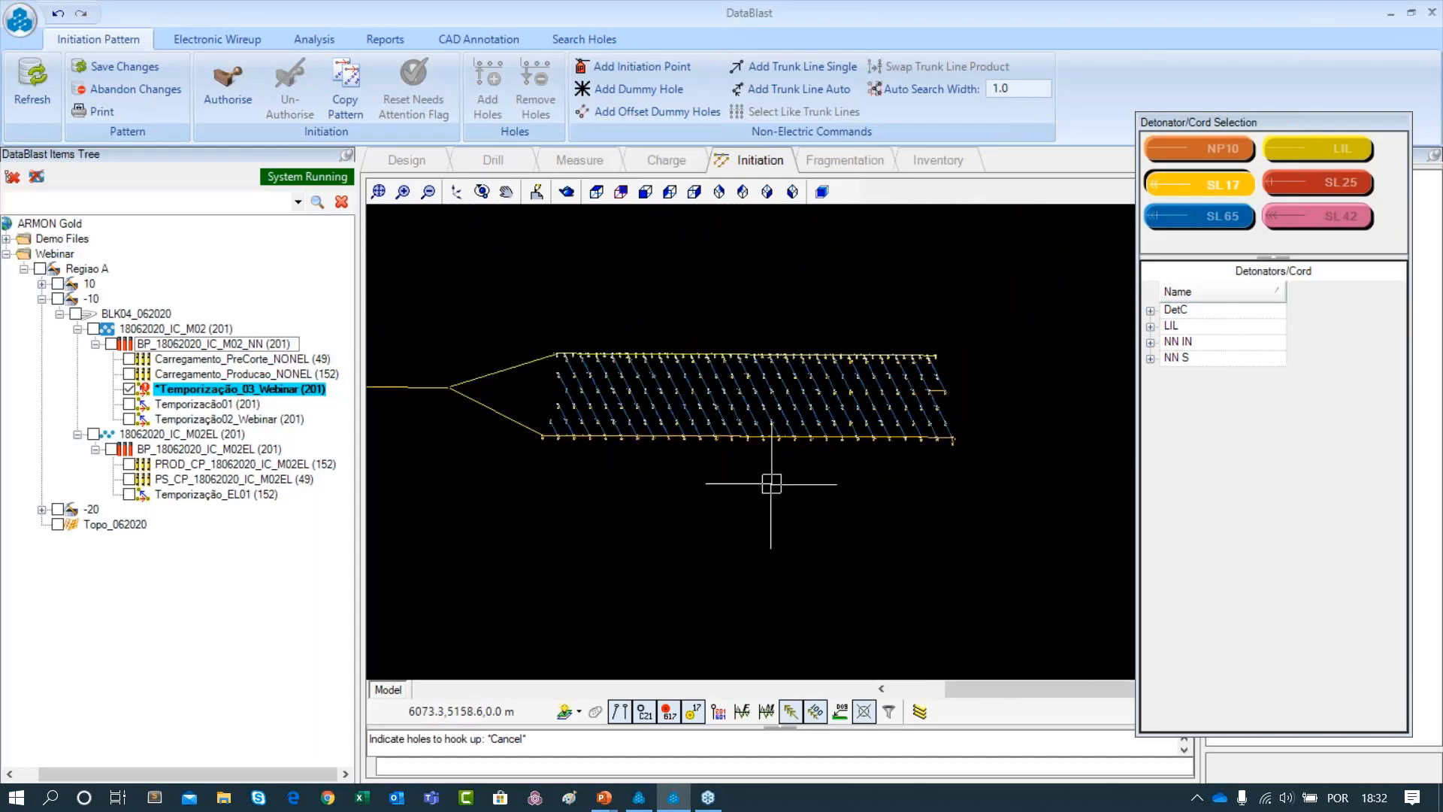
scroll(634, 448, up, 3)
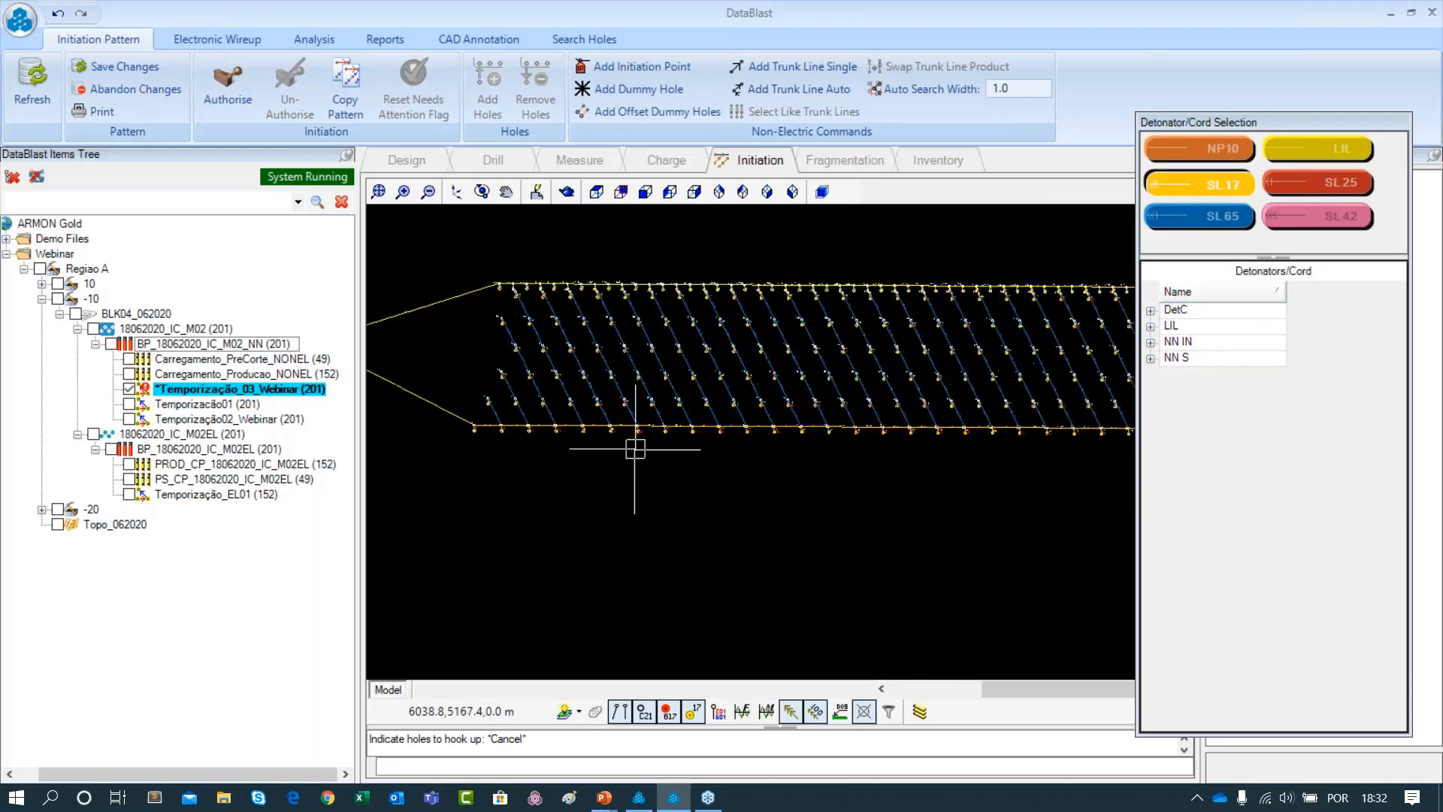
scroll(635, 448, down, 3)
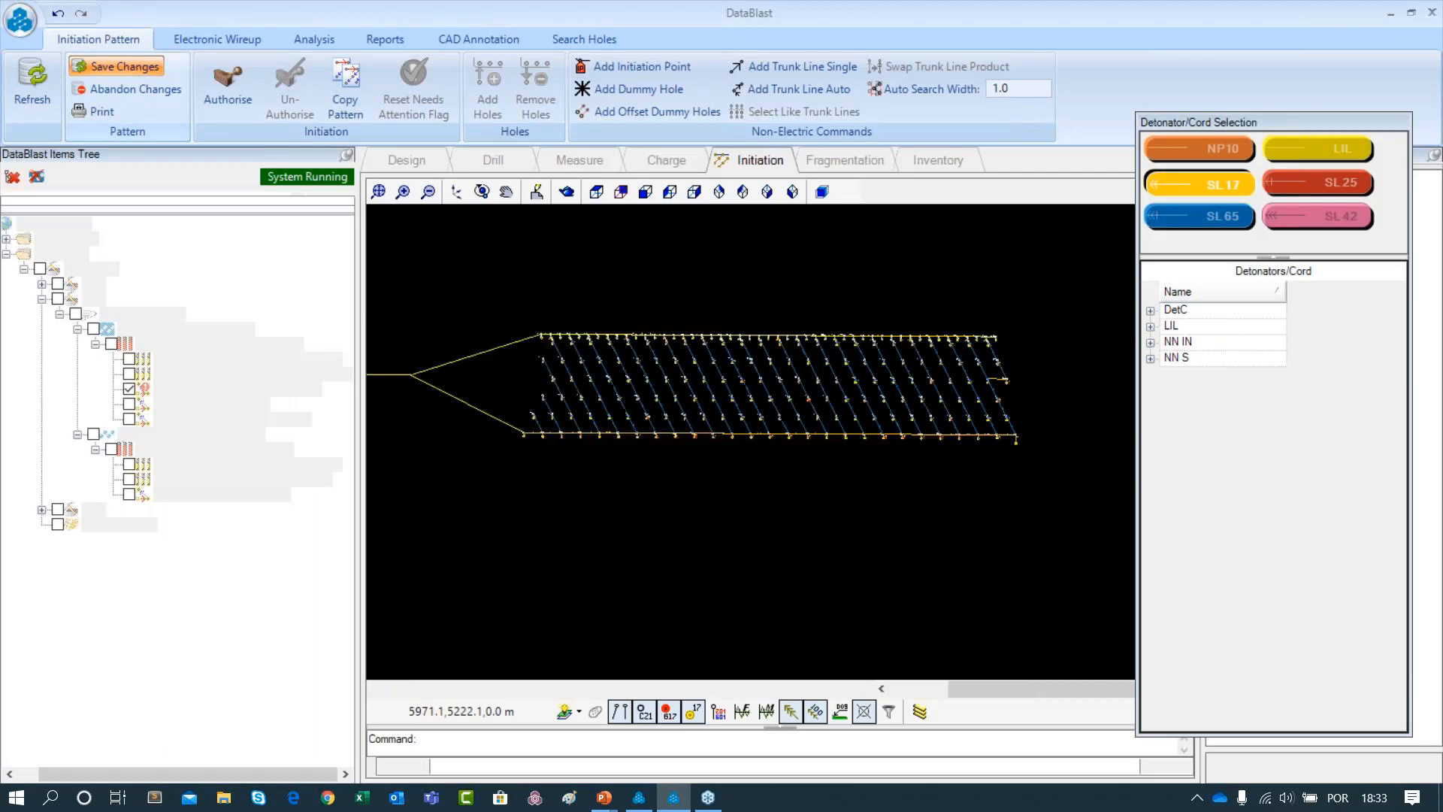
Examine the firing times of neighbouring holes along the SL 65 diagonals in the middle of the blast
scroll(612, 418, up, 5)
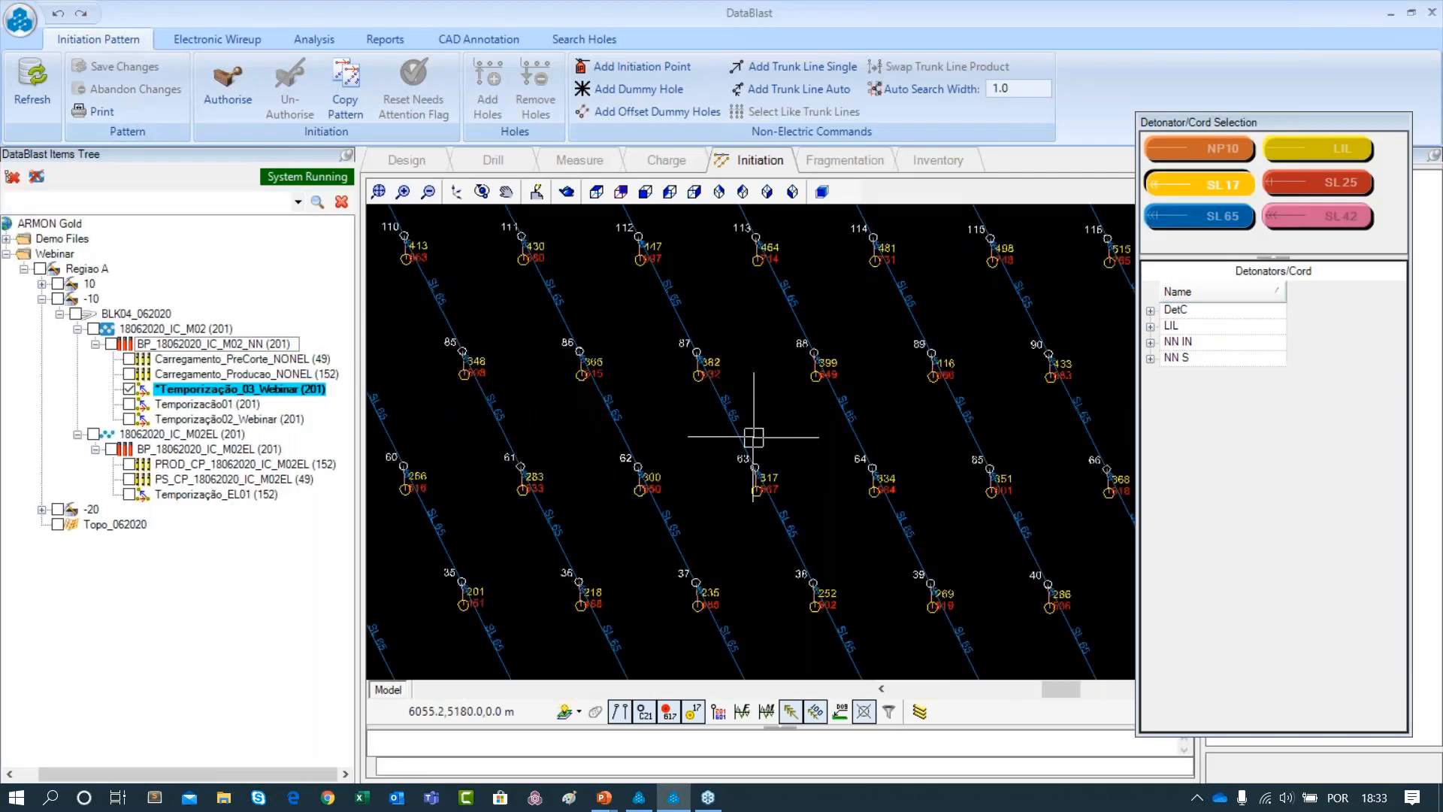
scroll(639, 365, up, 5)
scroll(643, 331, down, 2)
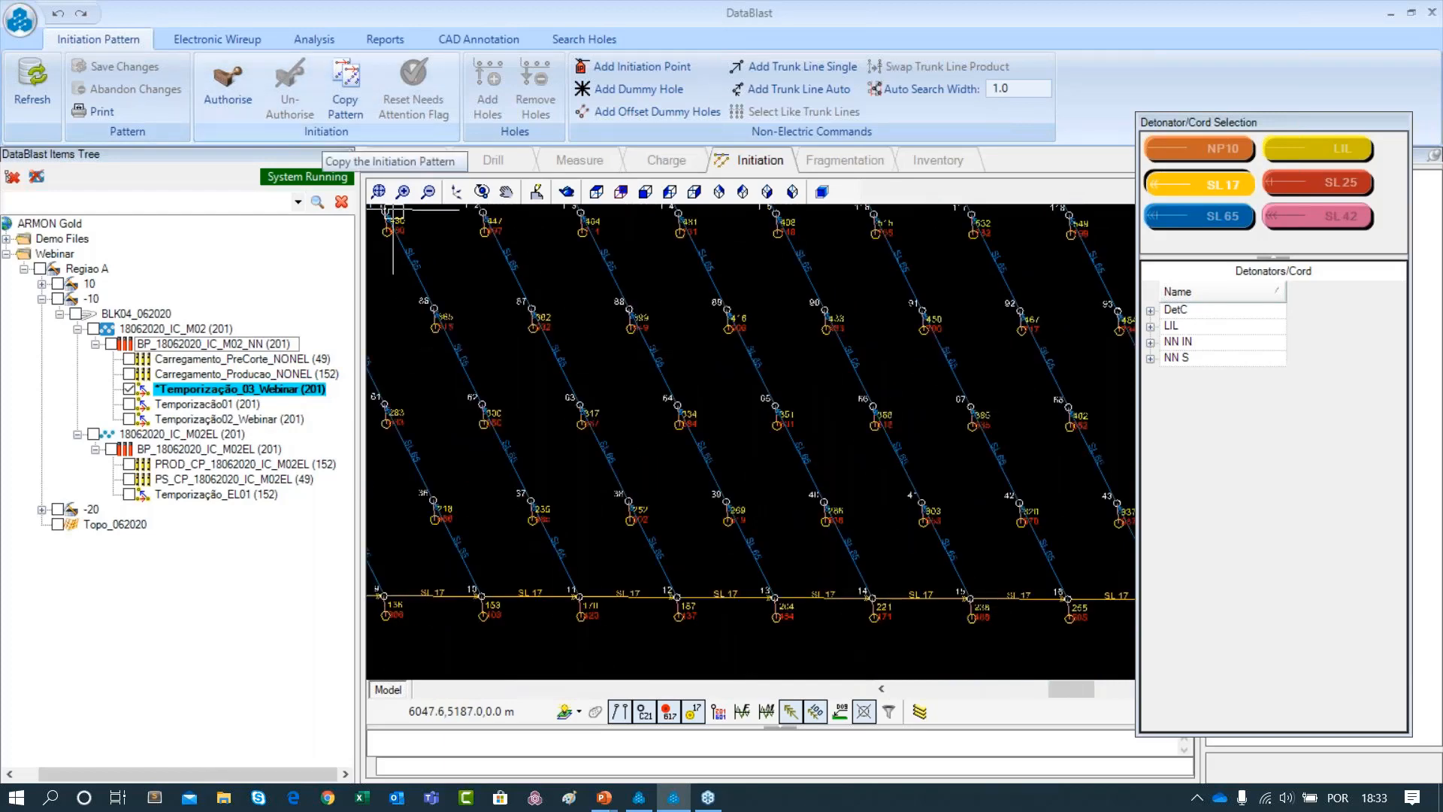
scroll(649, 459, down, 2)
scroll(836, 369, up, 2)
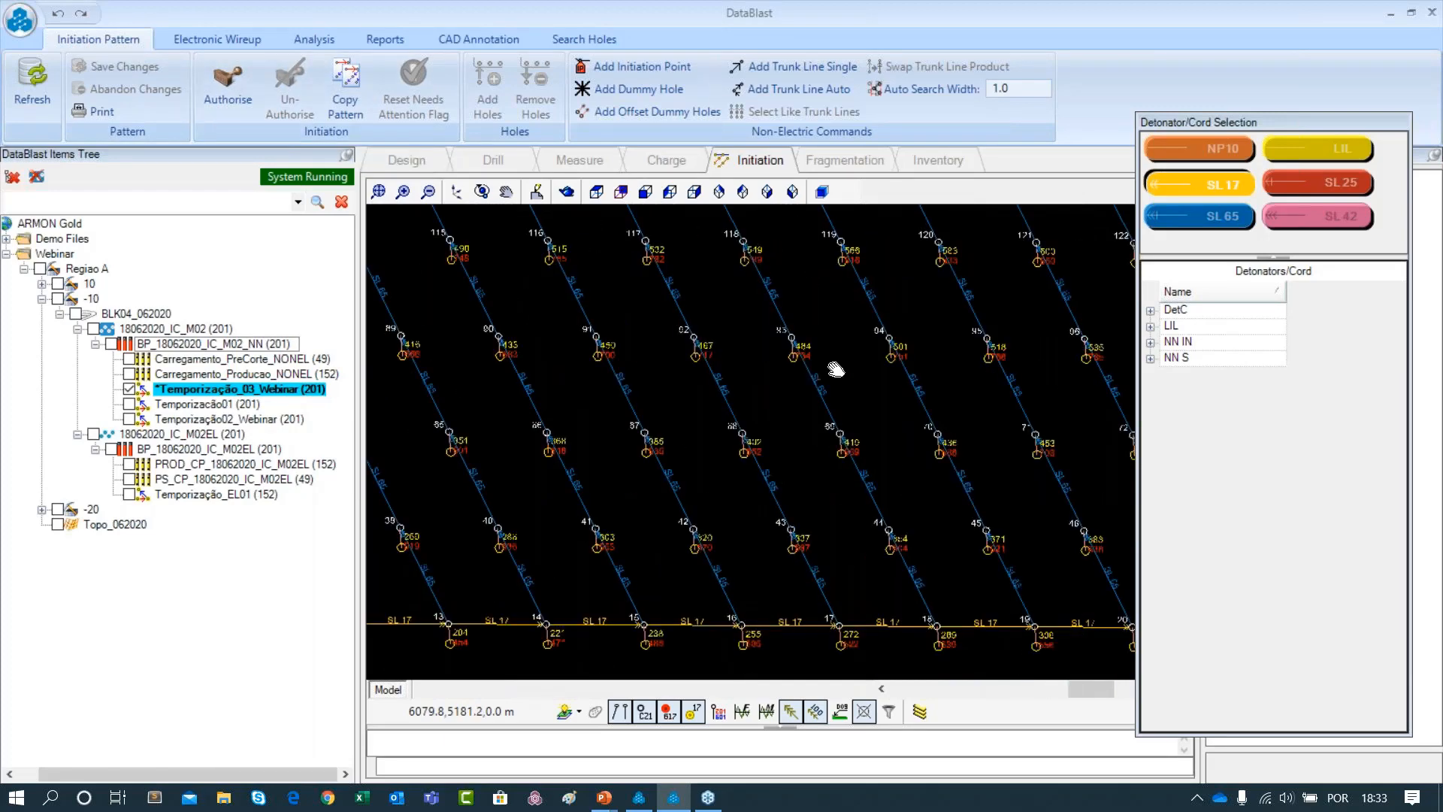
scroll(692, 380, up, 2)
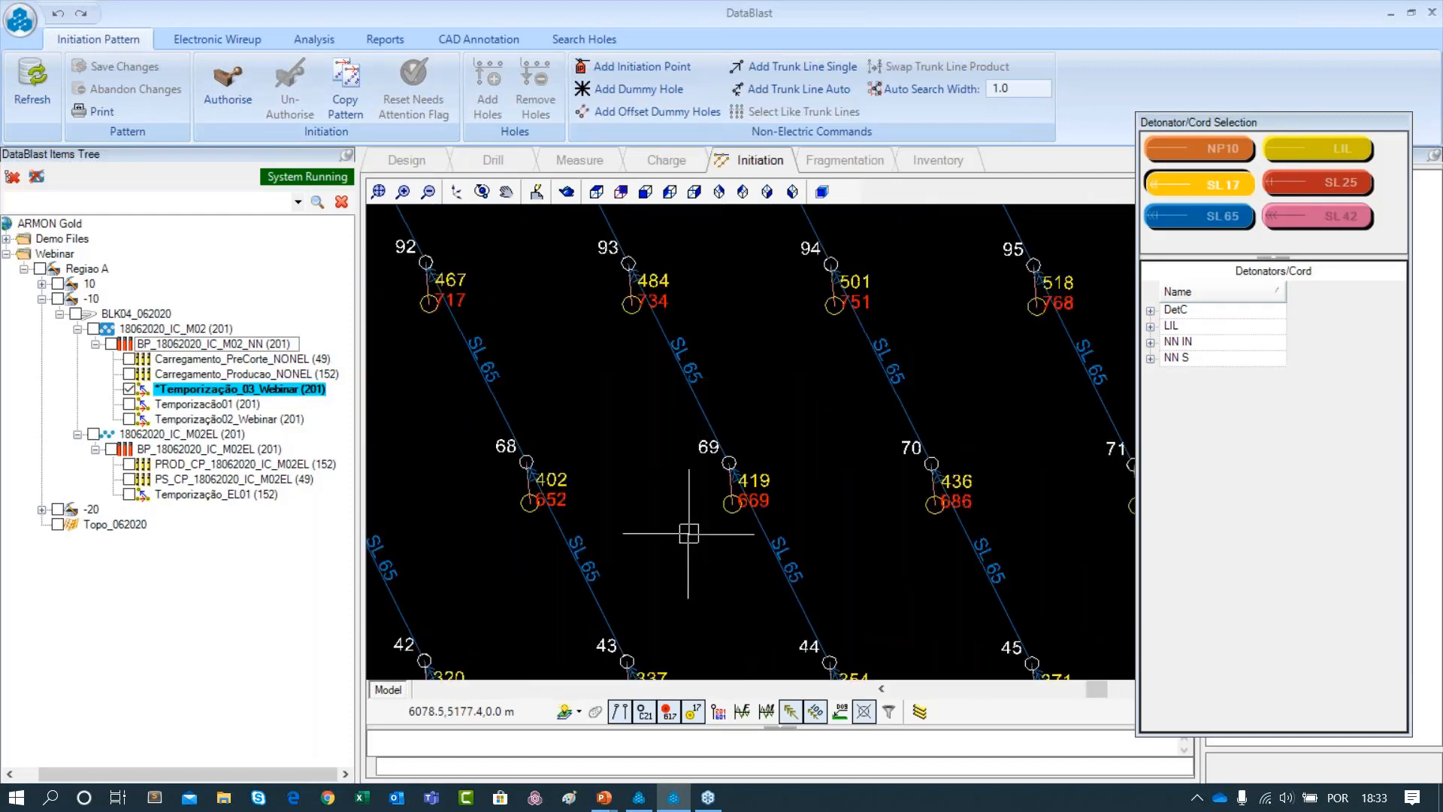
scroll(688, 533, down, 2)
Select the SL 65 trunk line between holes 69 and 93 together with all like trunk lines
click(684, 415)
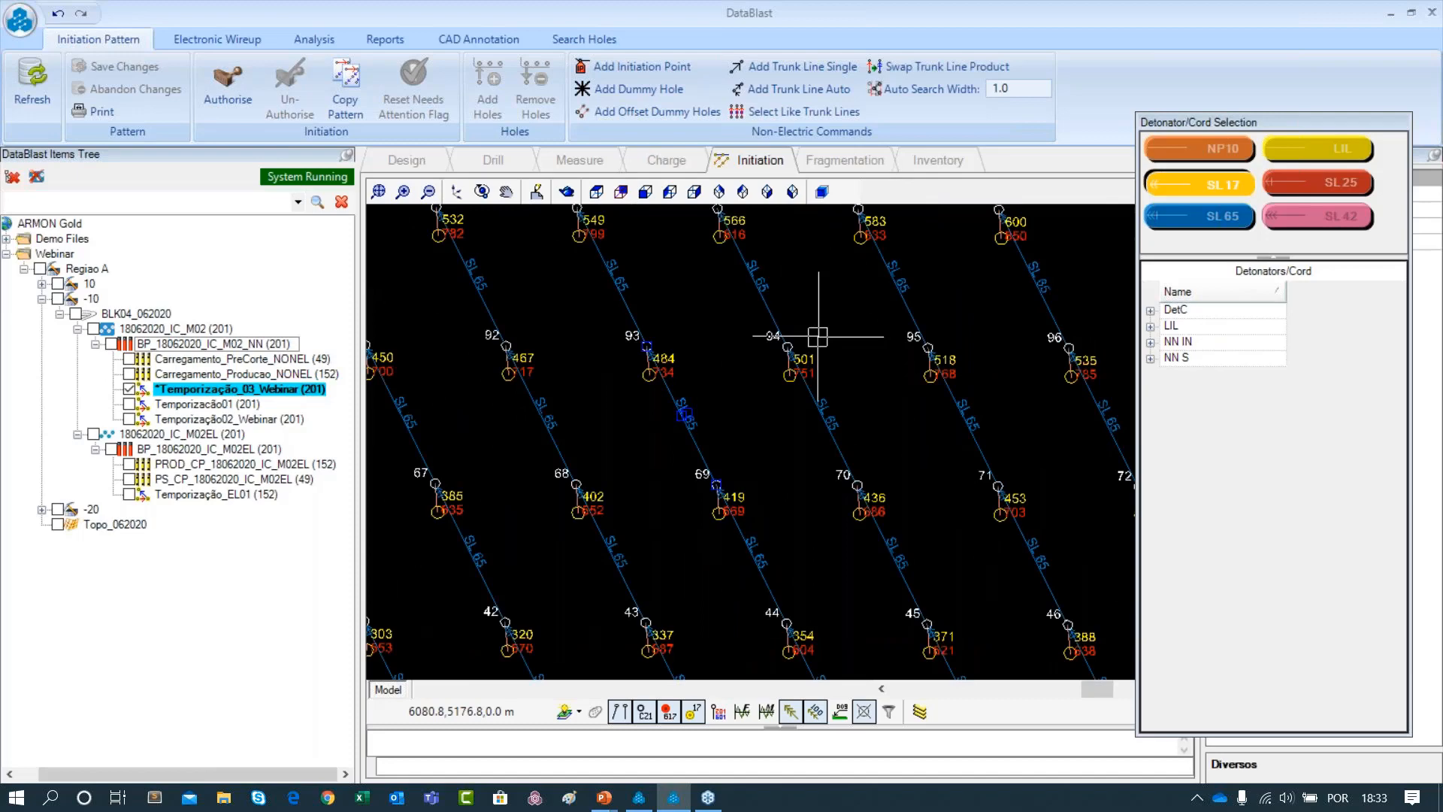
click(810, 113)
scroll(891, 376, down, 2)
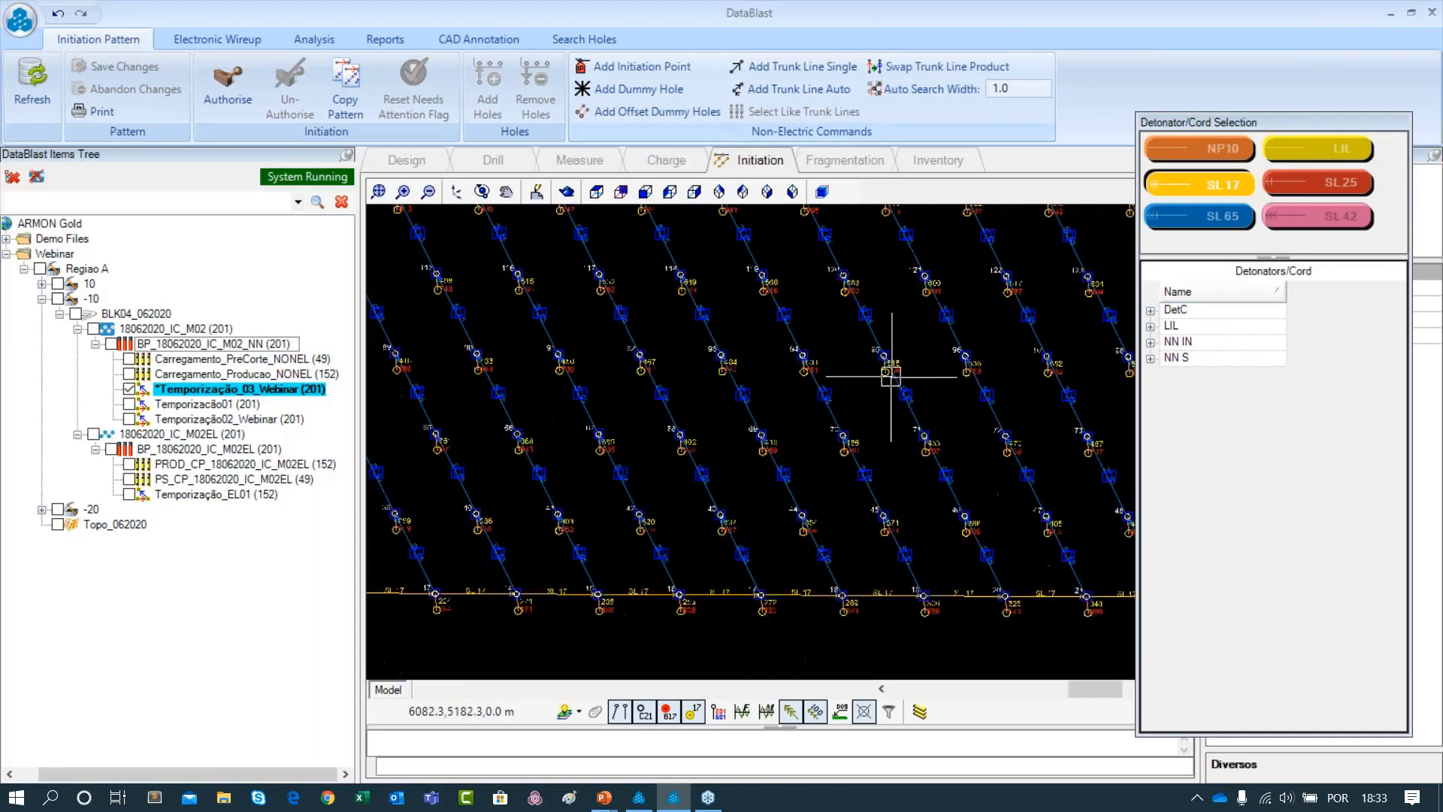
scroll(890, 376, down, 2)
scroll(869, 435, up, 2)
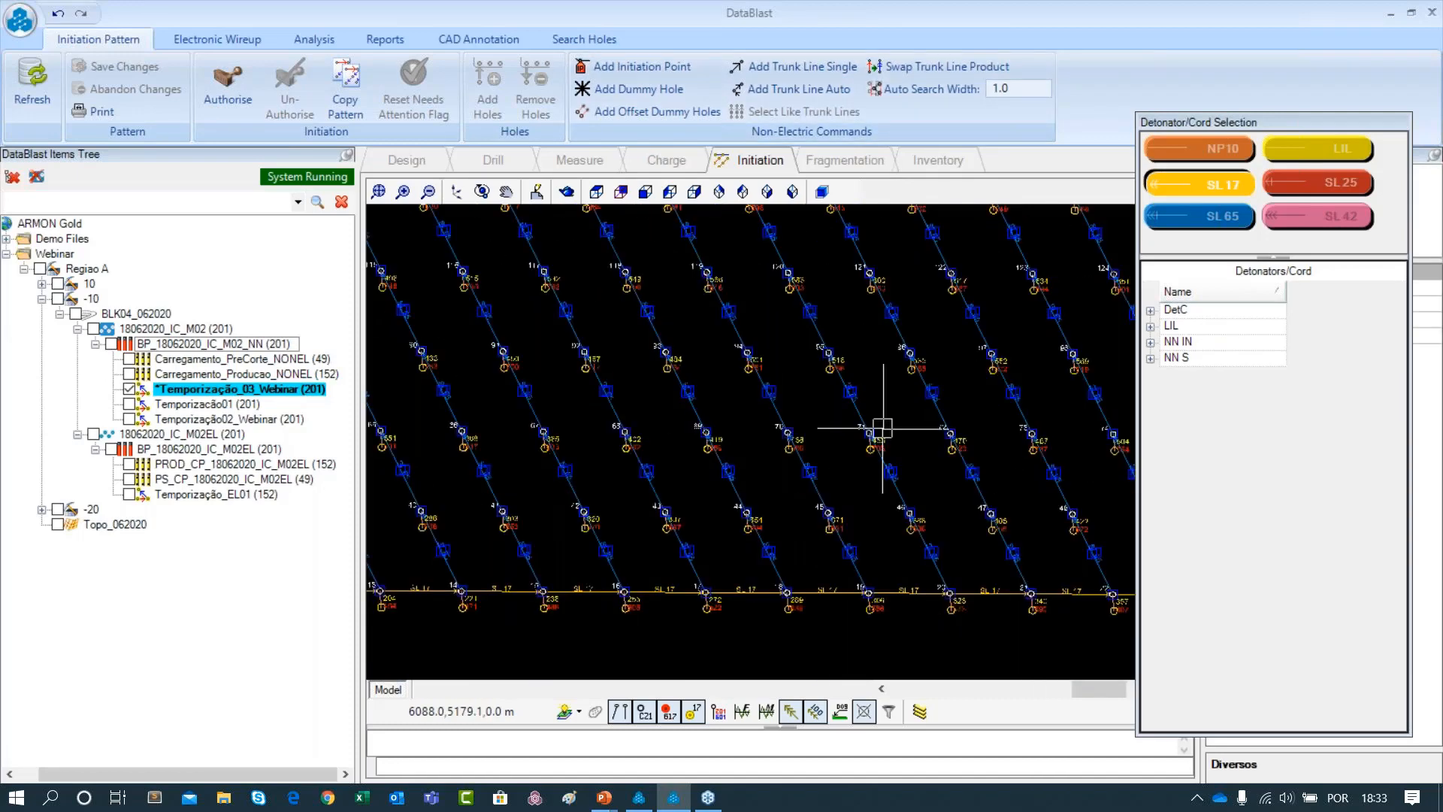
Swap the product of the selected SL 65 diagonal trunk lines to SL 42 and save the changes to the initiation pattern
click(951, 70)
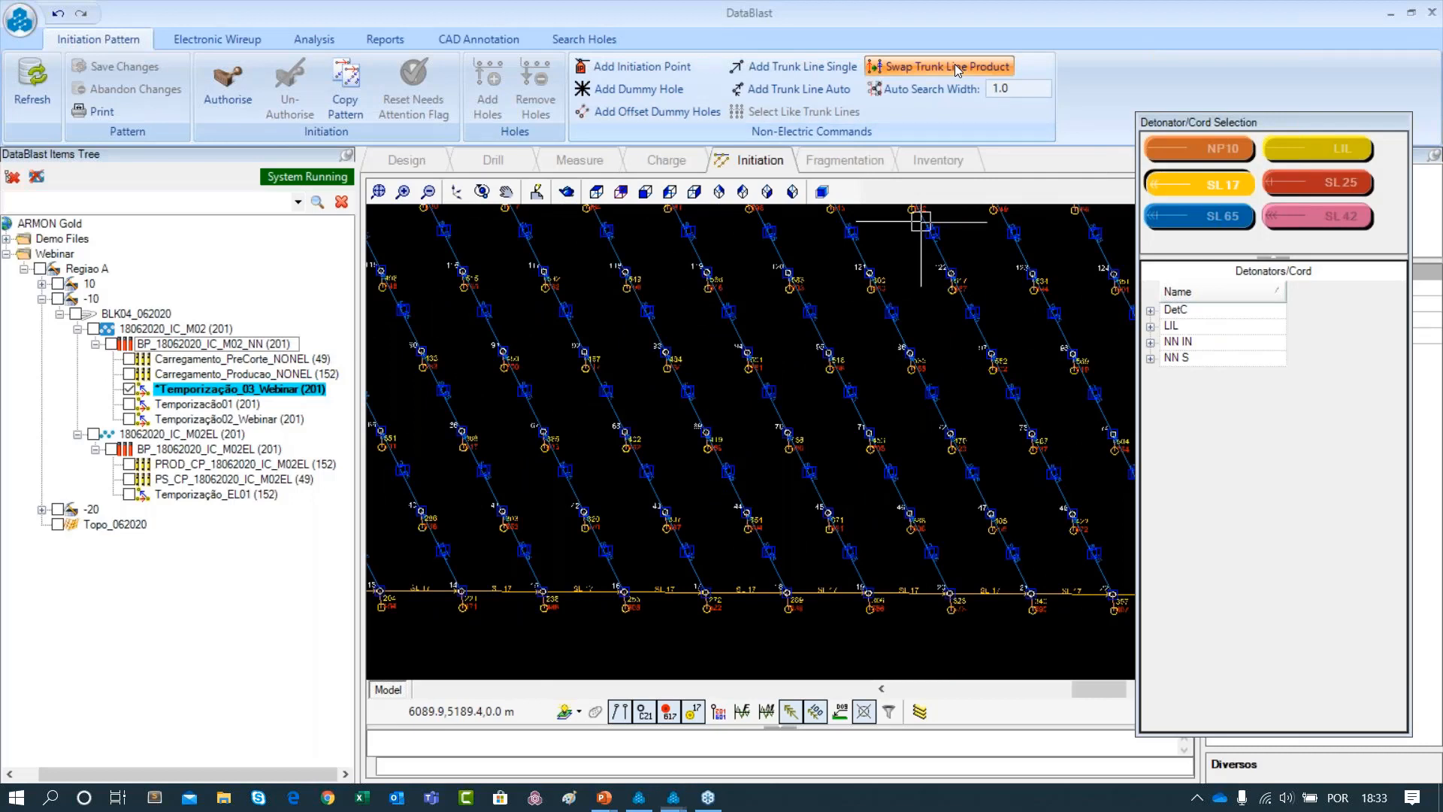
click(556, 277)
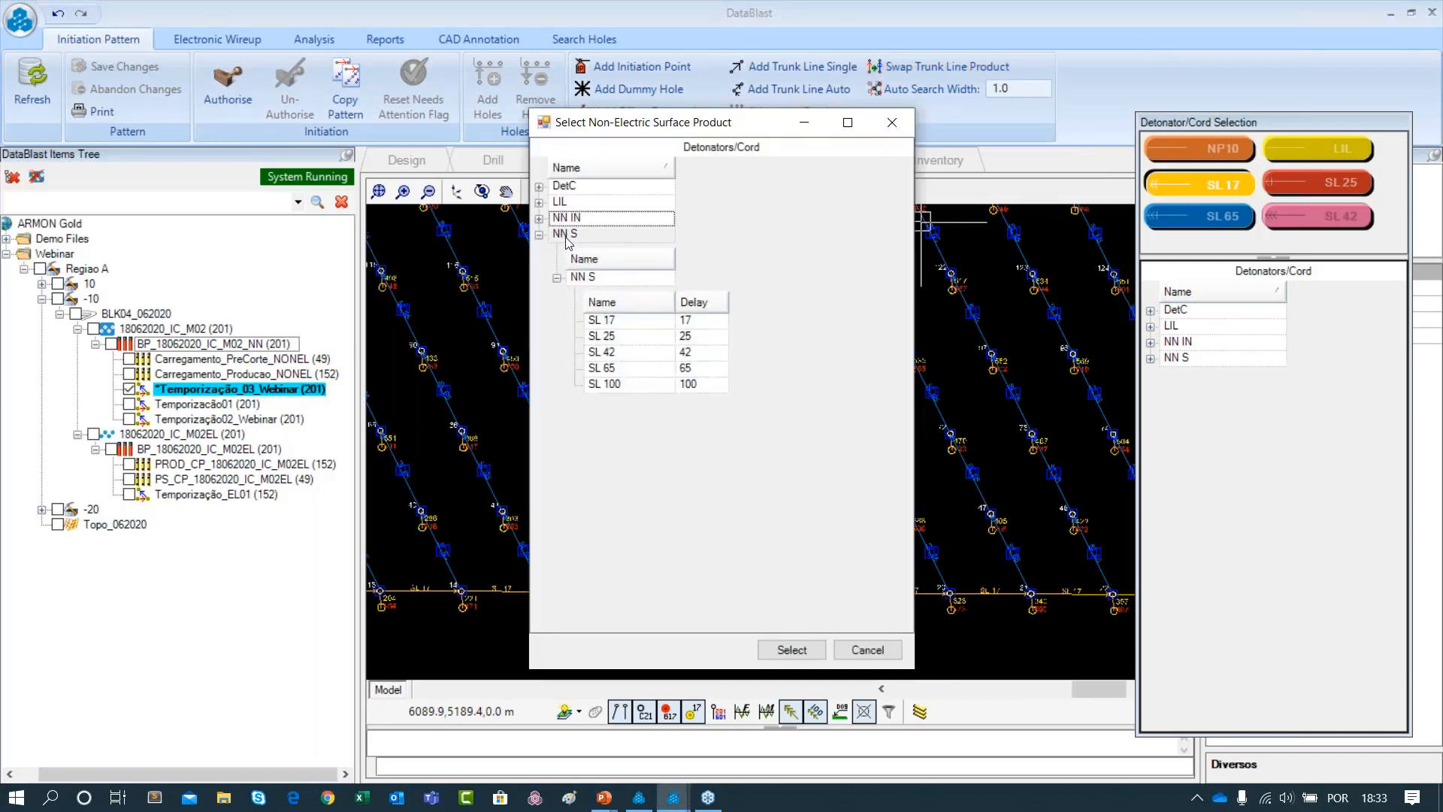
click(615, 359)
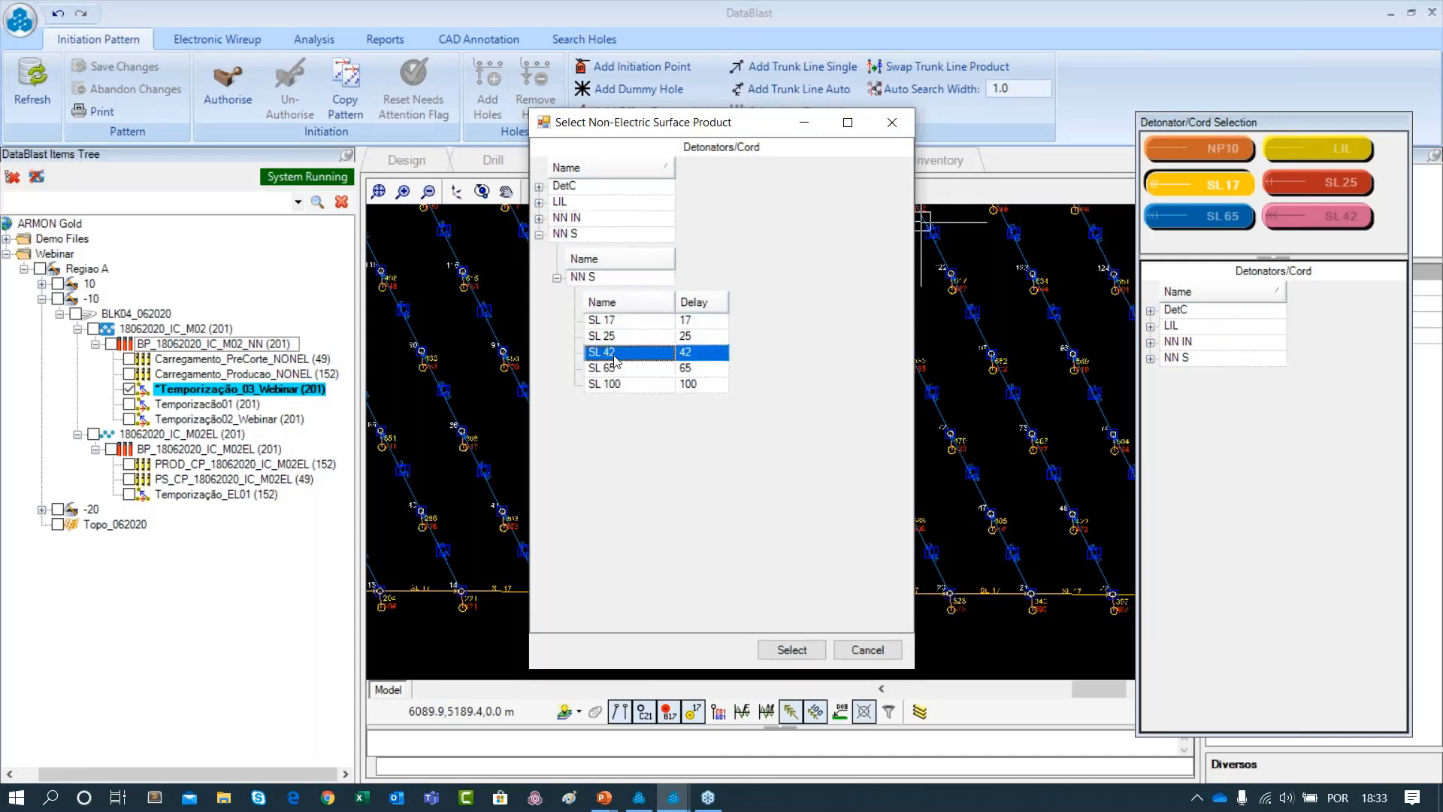
click(791, 649)
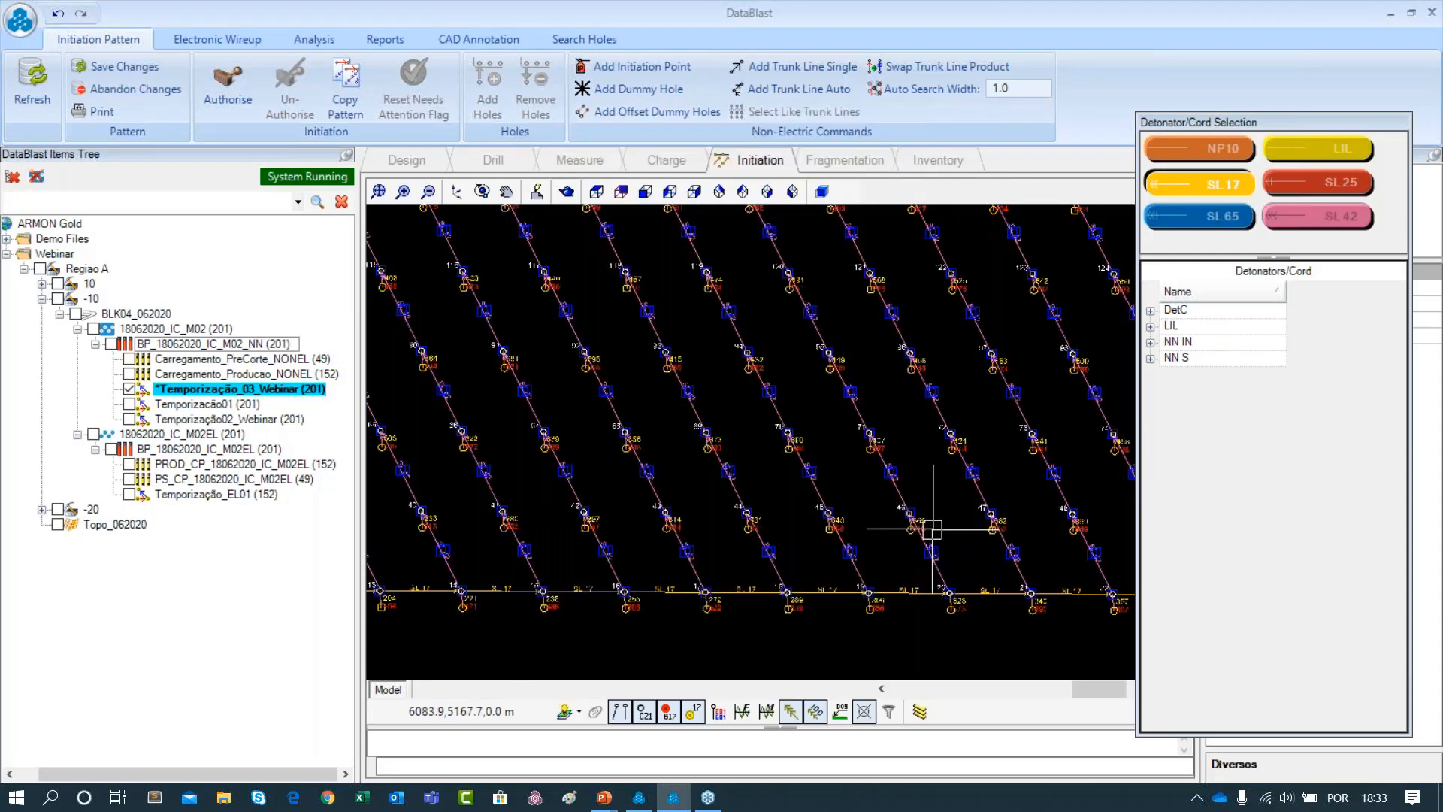
scroll(969, 476, up, 4)
key(Escape)
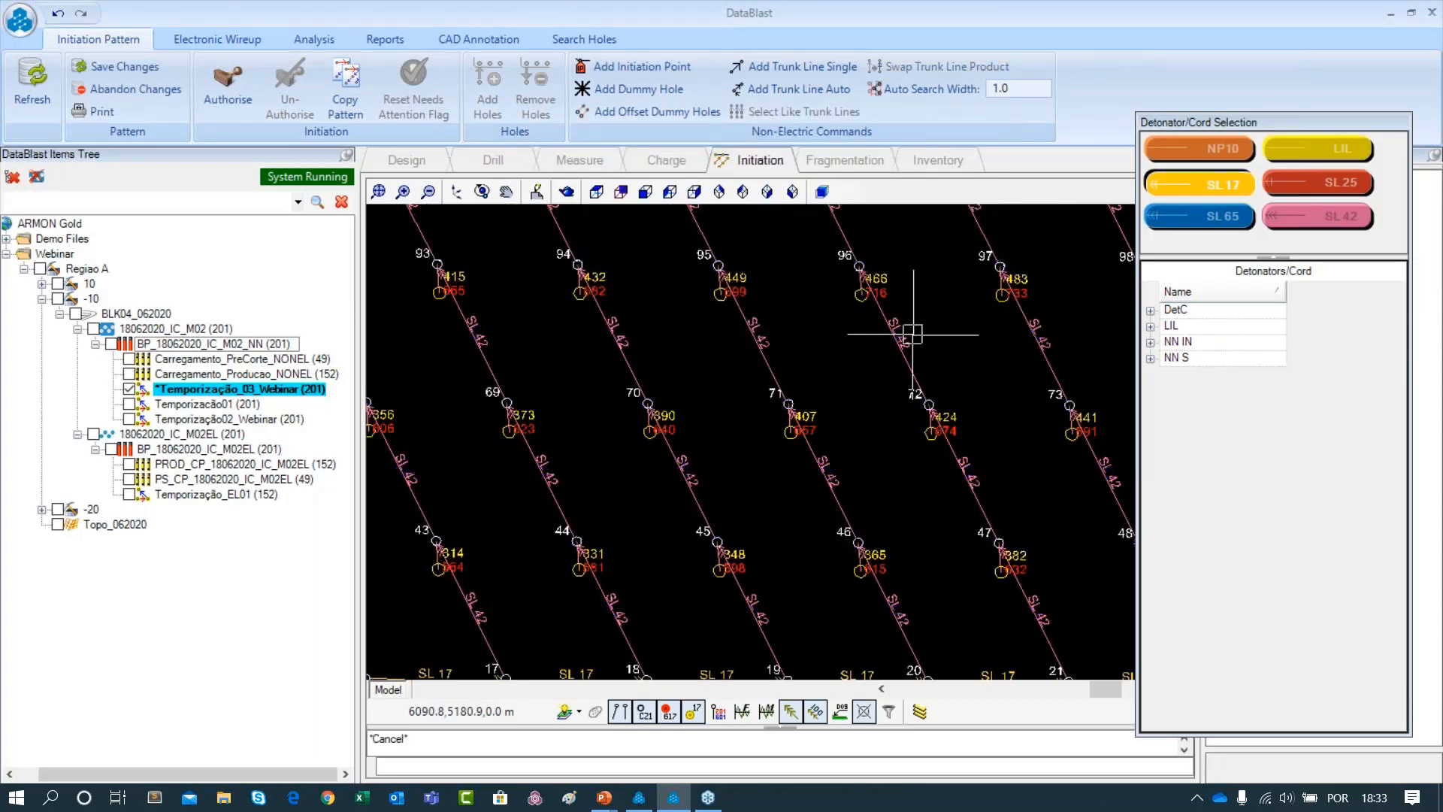
scroll(902, 451, down, 5)
scroll(543, 392, down, 1)
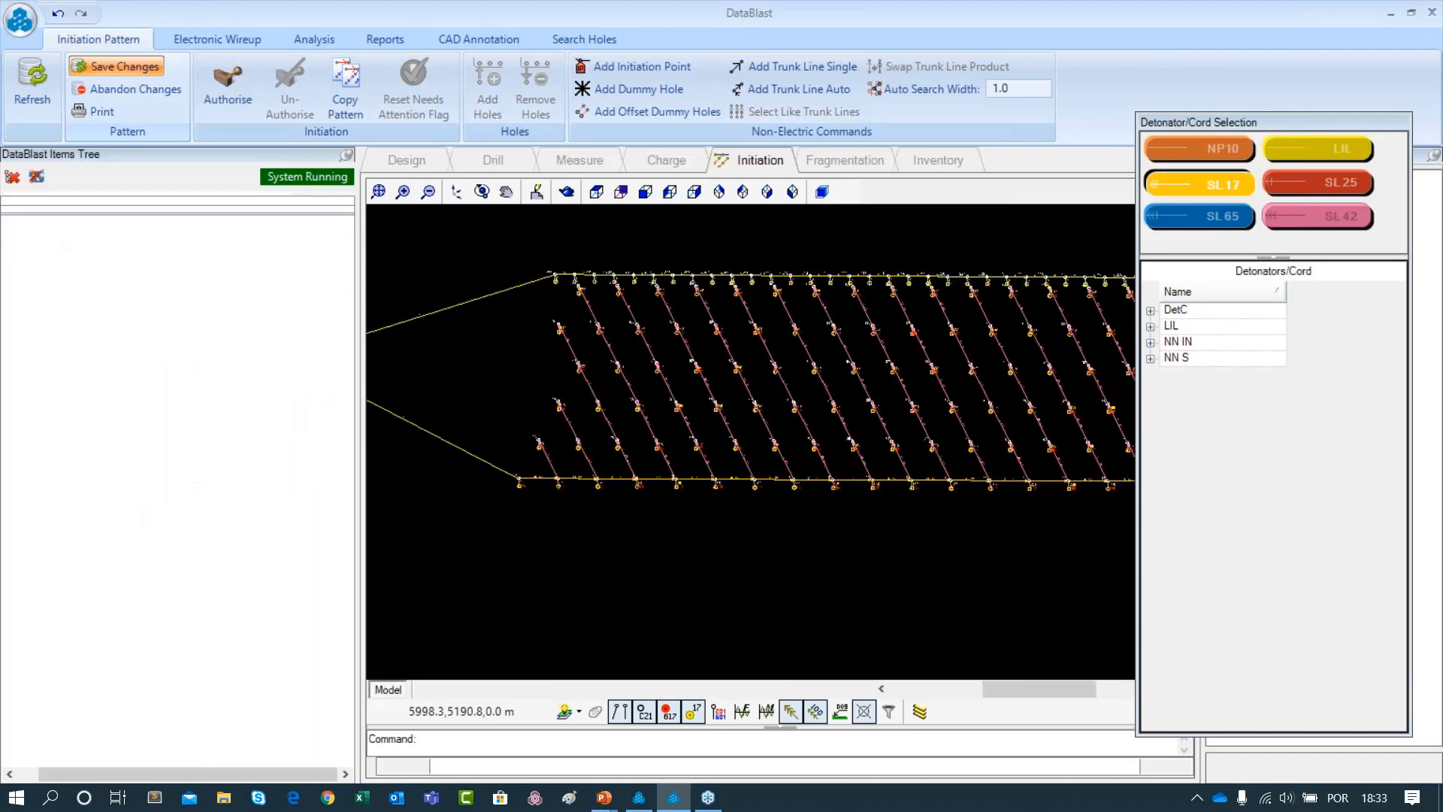
Review the updated hookup across the whole blast, from the lead-in line to the eastern end of the rows
scroll(895, 381, down, 4)
drag(946, 406, 927, 422)
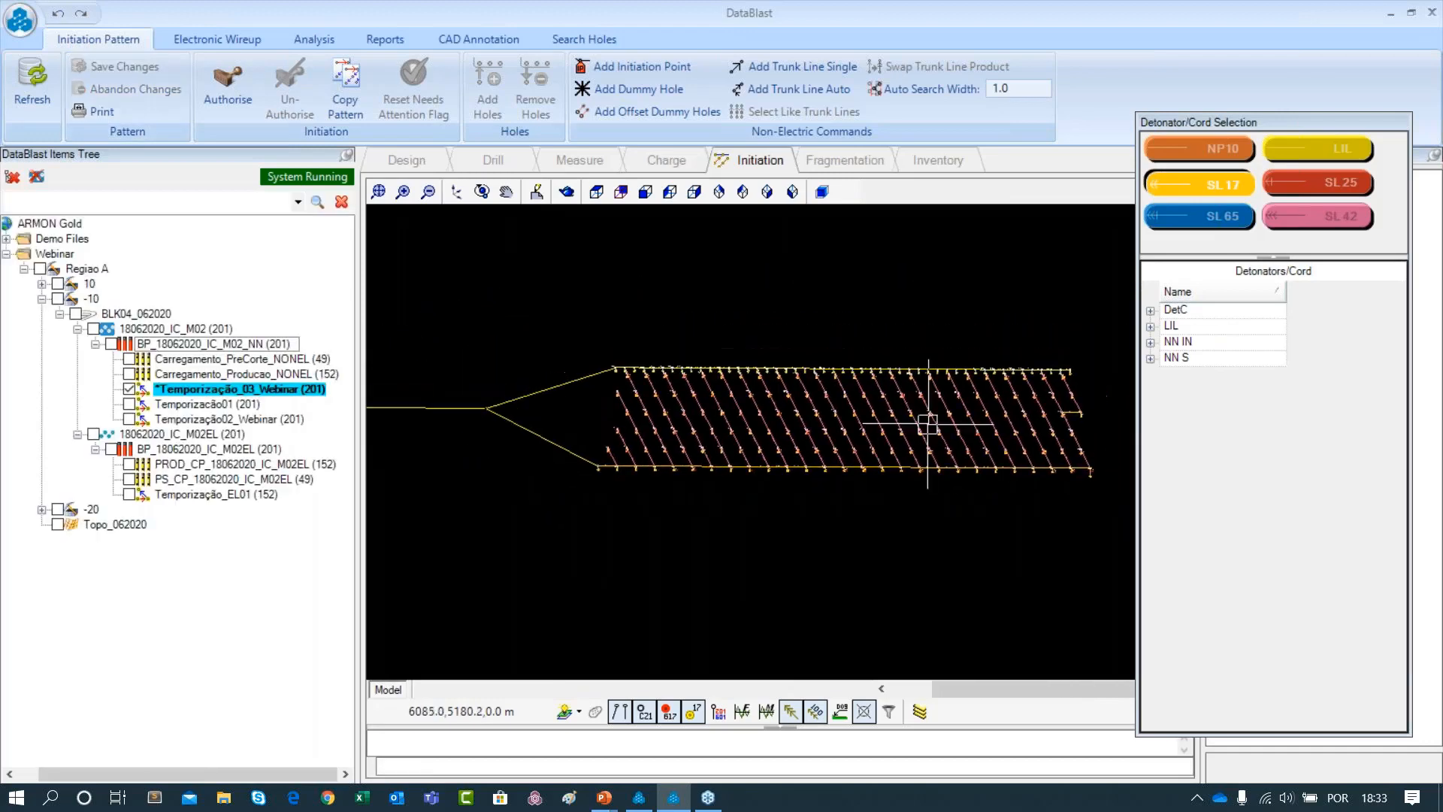
scroll(932, 429, down, 1)
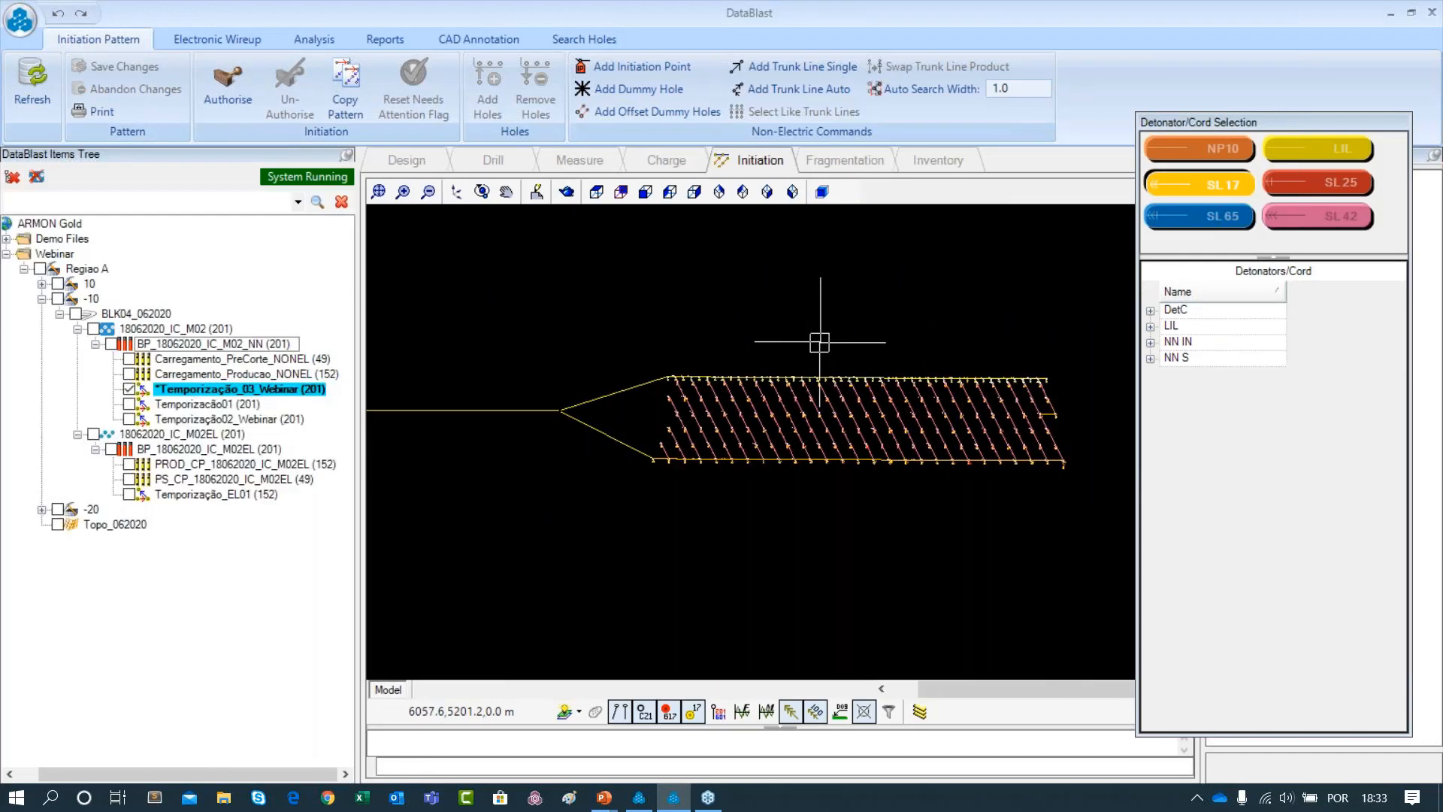
scroll(820, 342, down, 1)
scroll(820, 342, down, 2)
scroll(977, 360, up, 3)
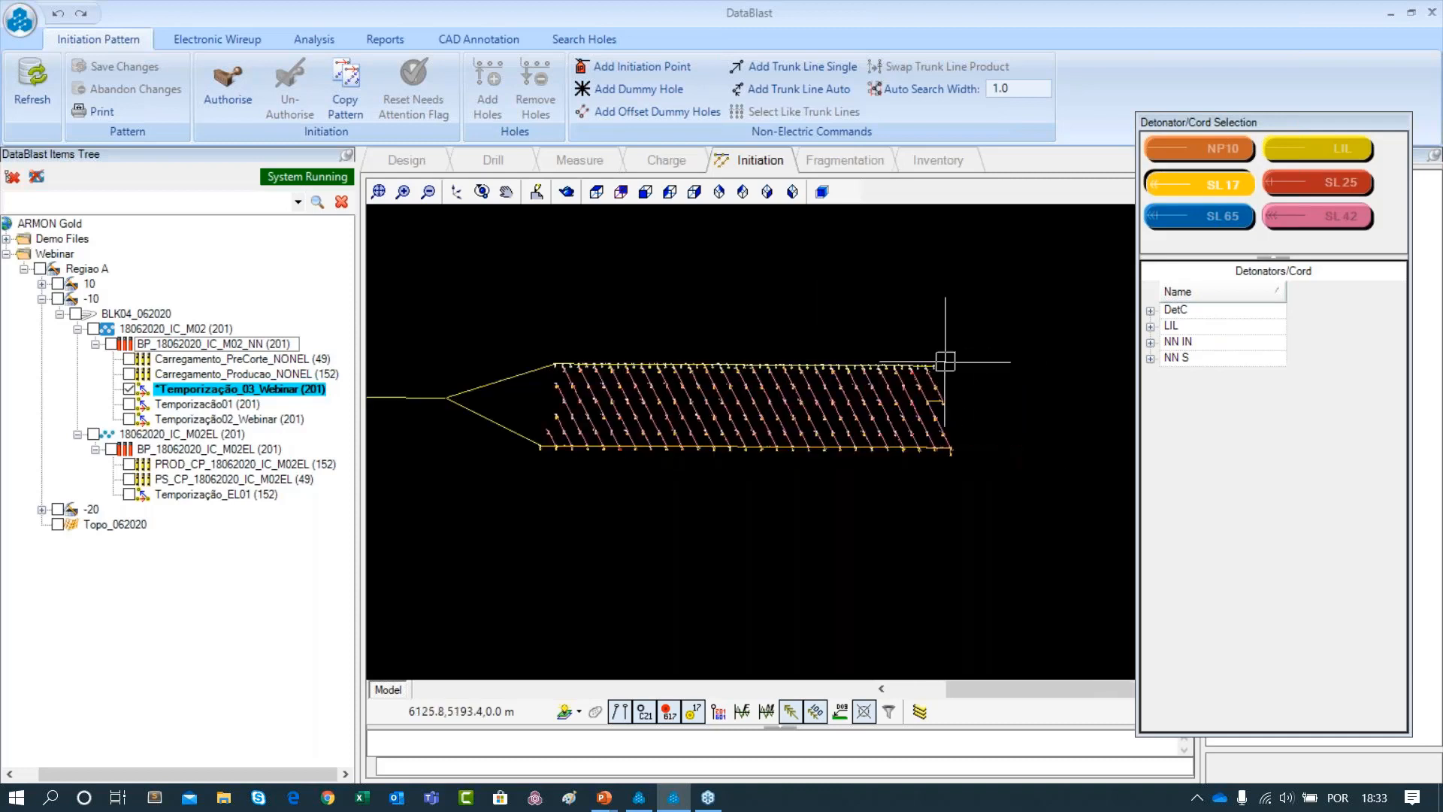
drag(789, 336, 808, 341)
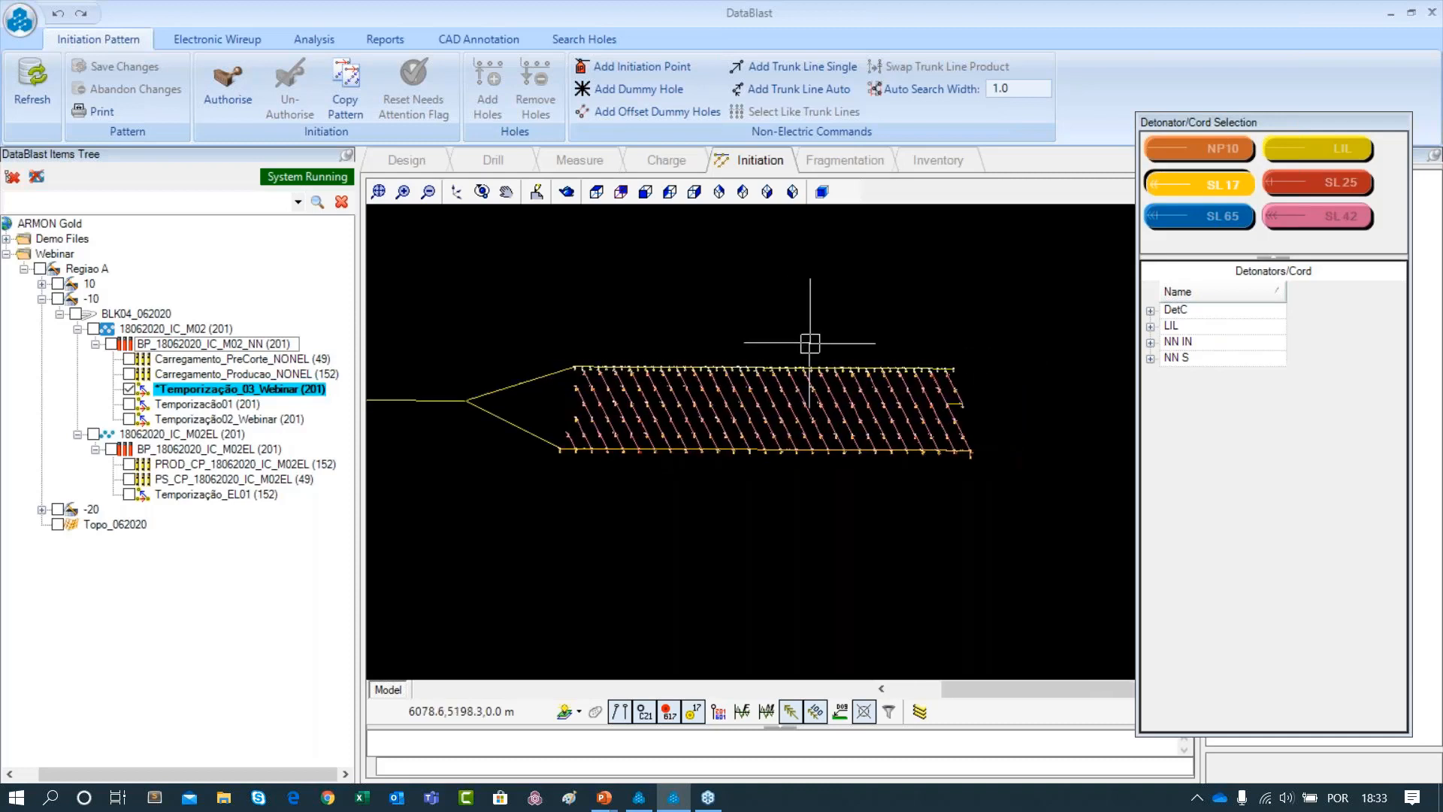
scroll(808, 343, down, 1)
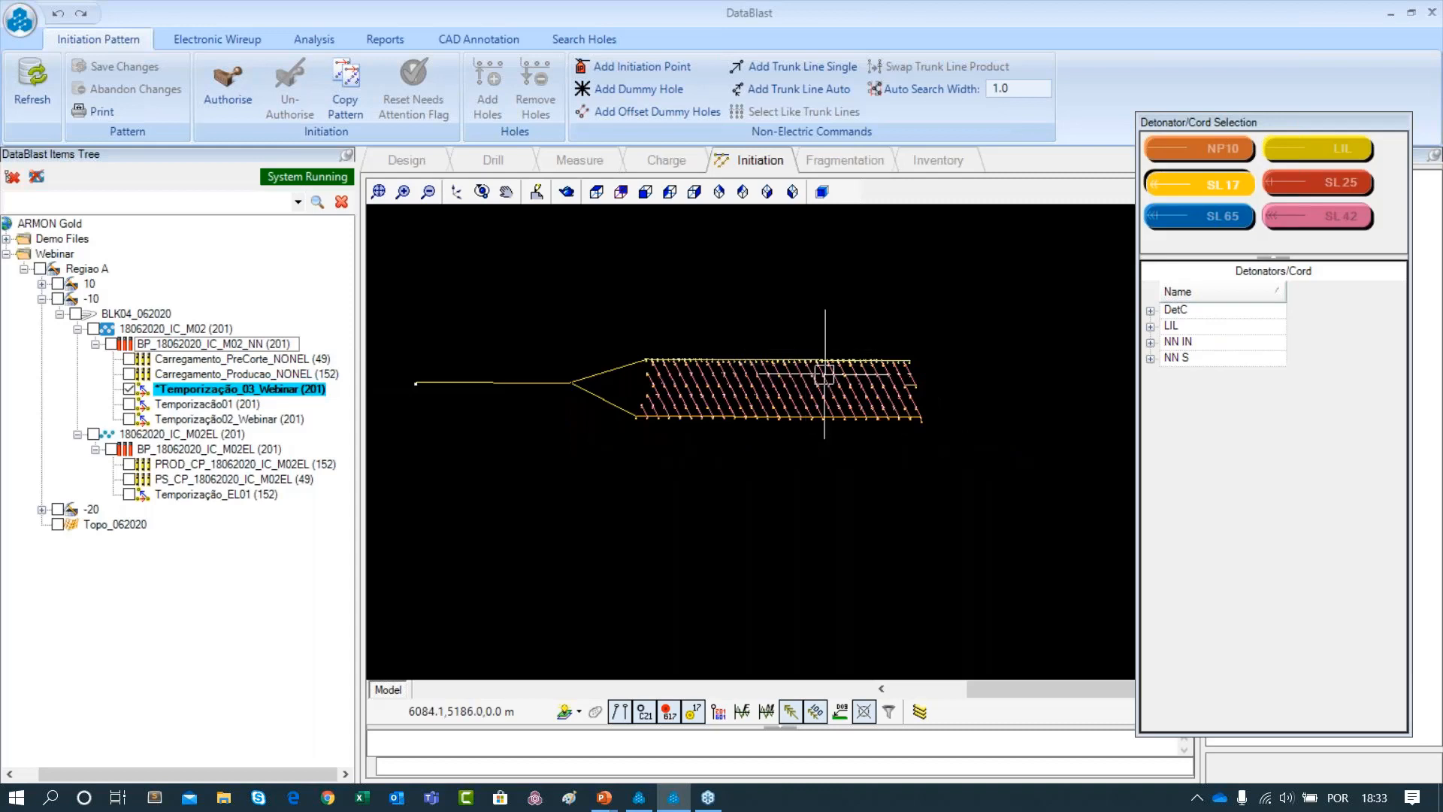
scroll(716, 366, up, 1)
scroll(716, 368, down, 1)
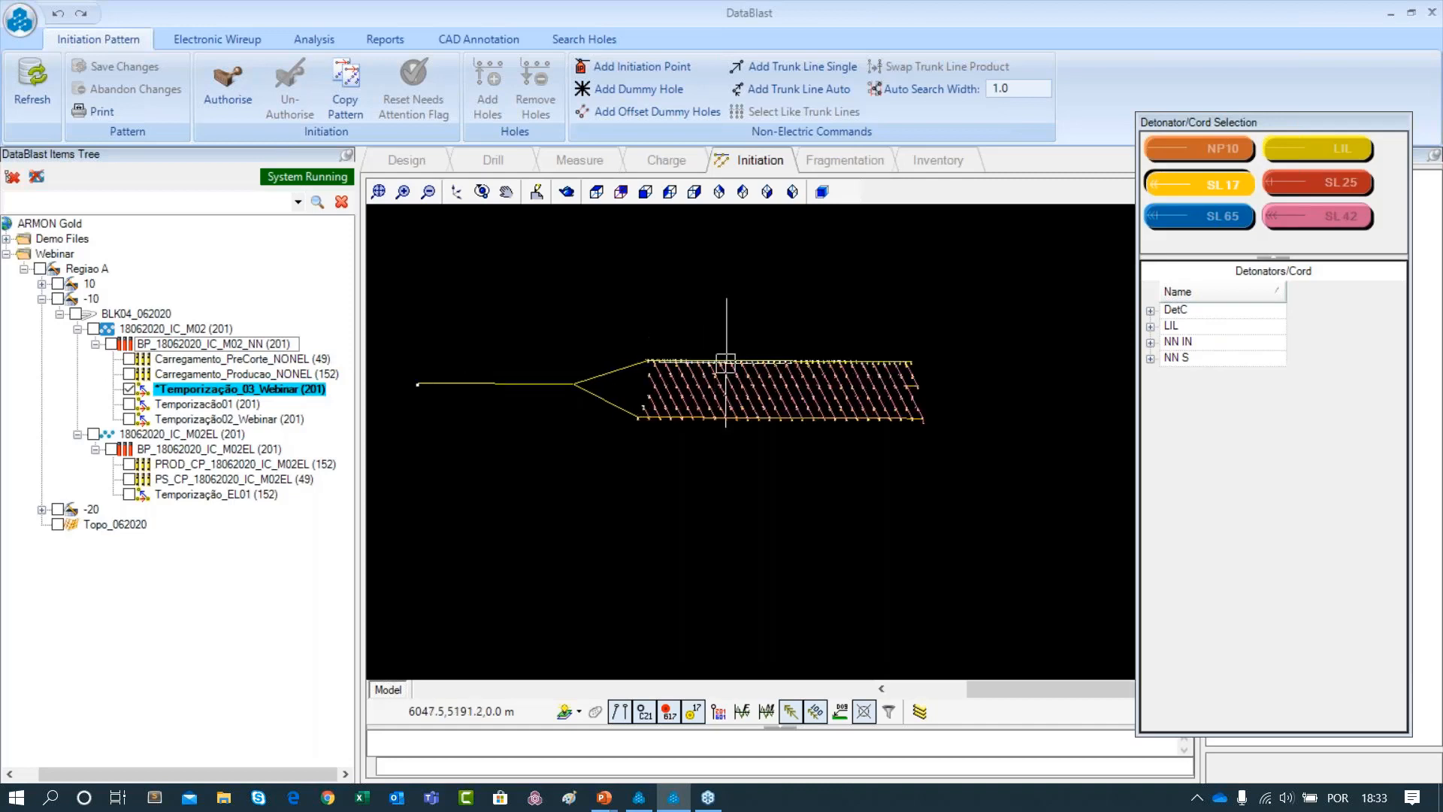
scroll(686, 349, up, 1)
drag(698, 332, 742, 336)
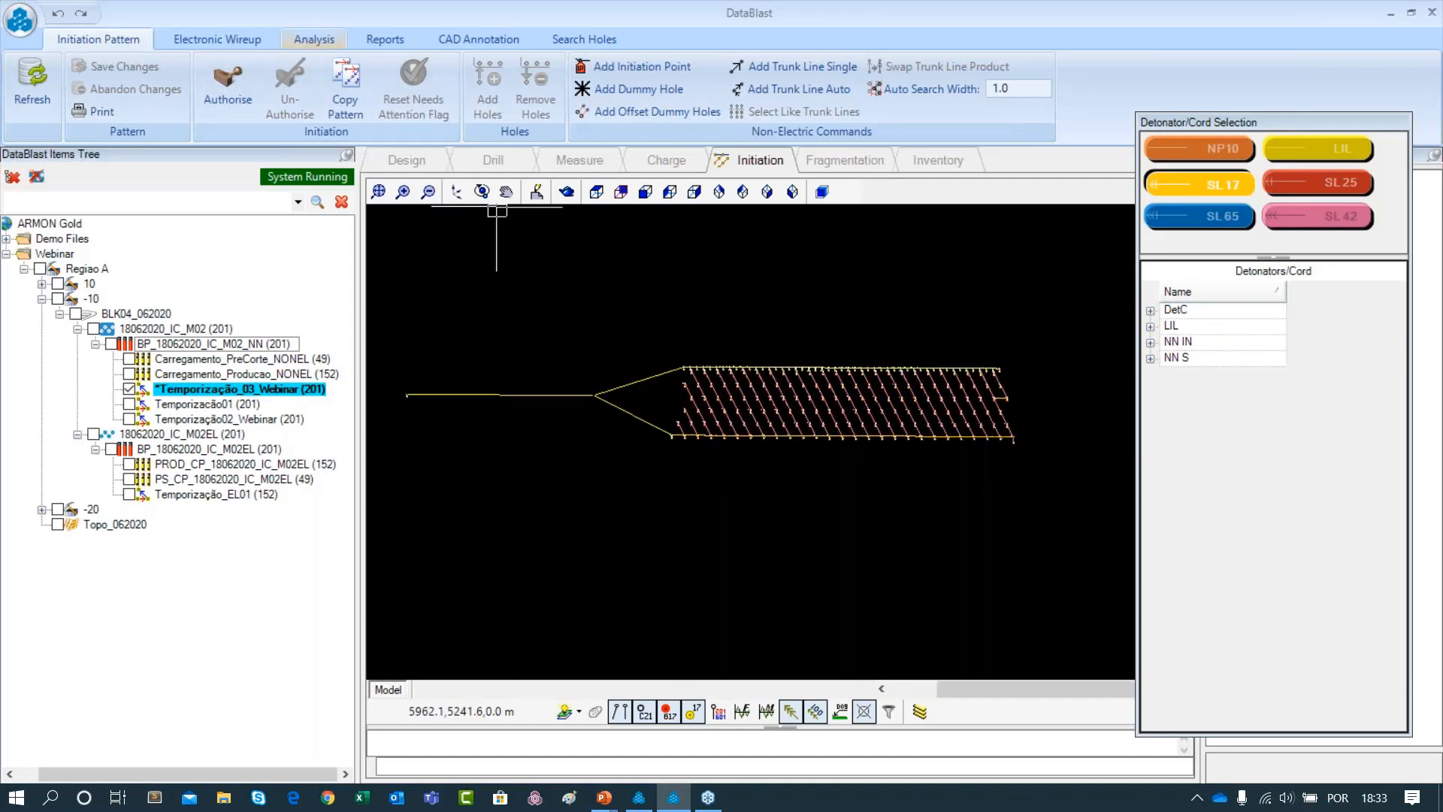
scroll(912, 386, up, 3)
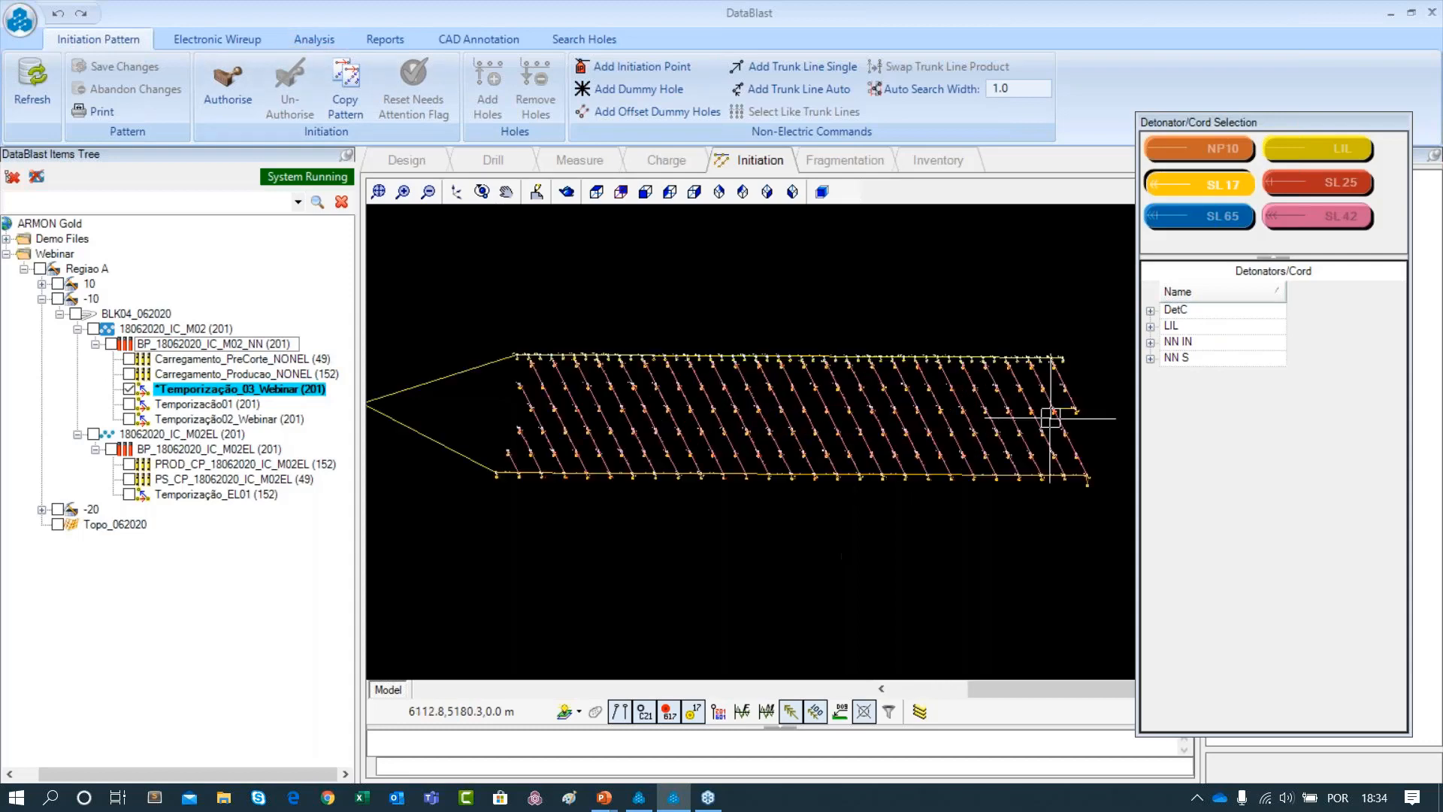
scroll(1104, 411, up, 5)
drag(1104, 411, 979, 422)
scroll(762, 431, down, 3)
drag(864, 423, 915, 420)
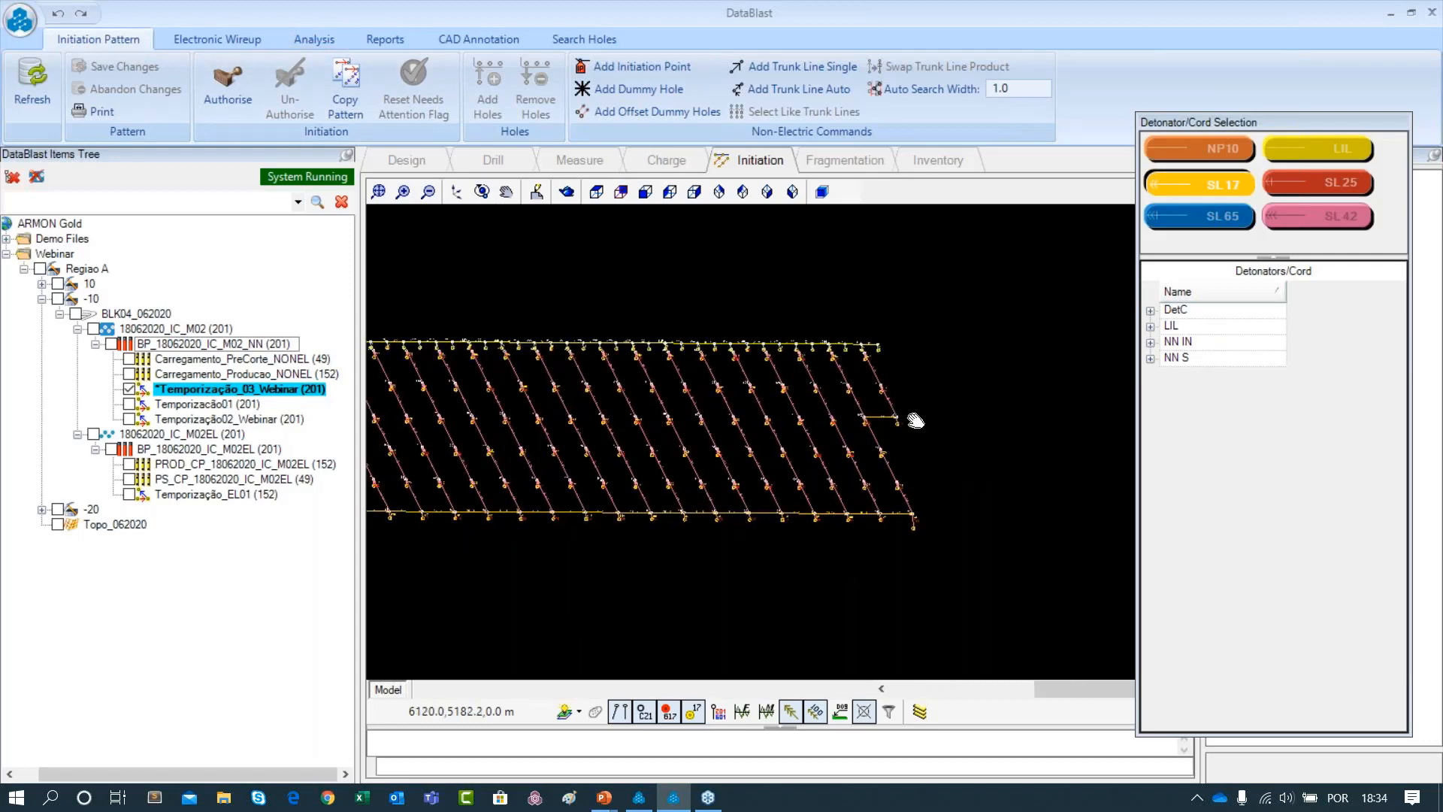
mouse_move(626, 423)
mouse_down()
mouse_move(927, 413)
mouse_move(1014, 388)
mouse_up()
scroll(927, 413, down, 3)
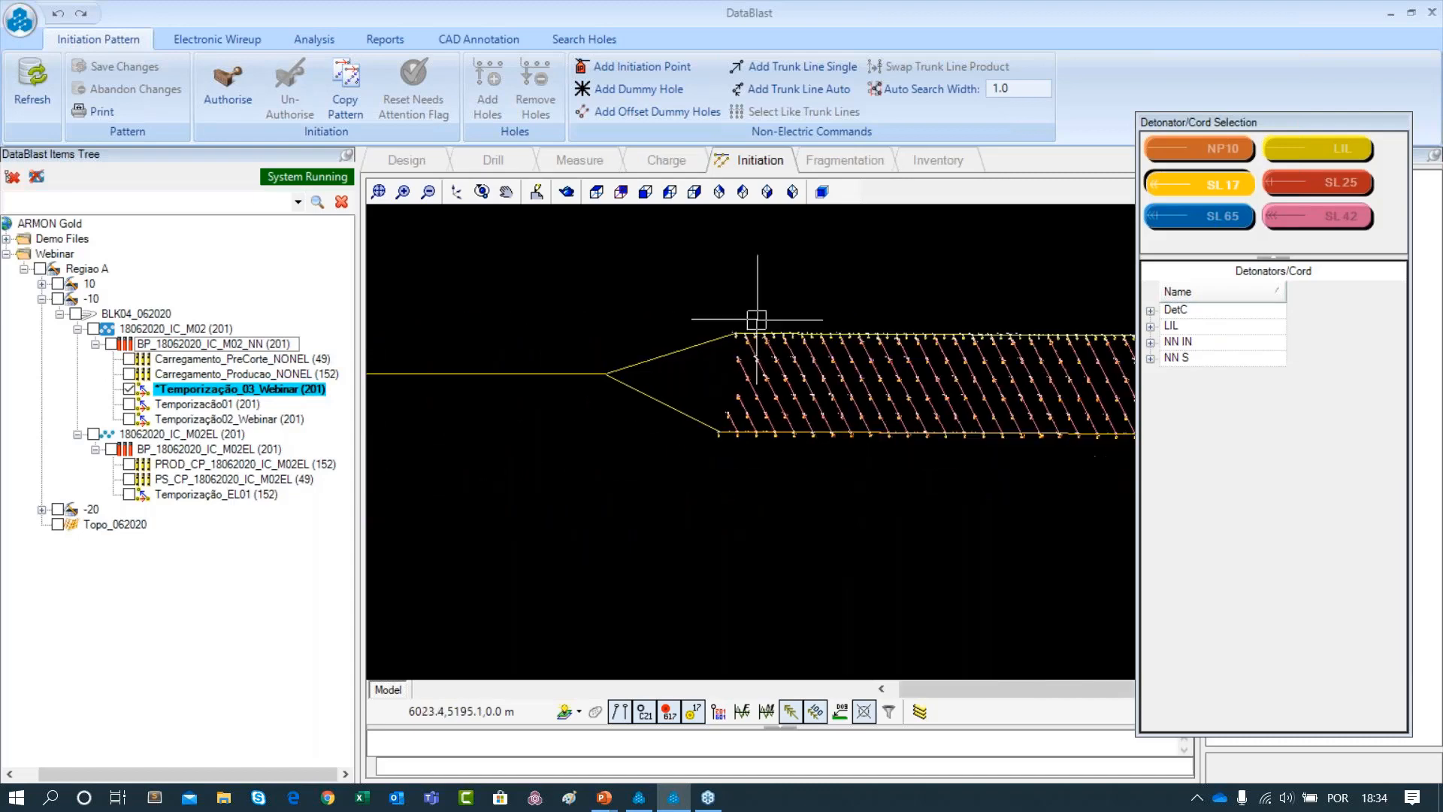
scroll(737, 358, down, 3)
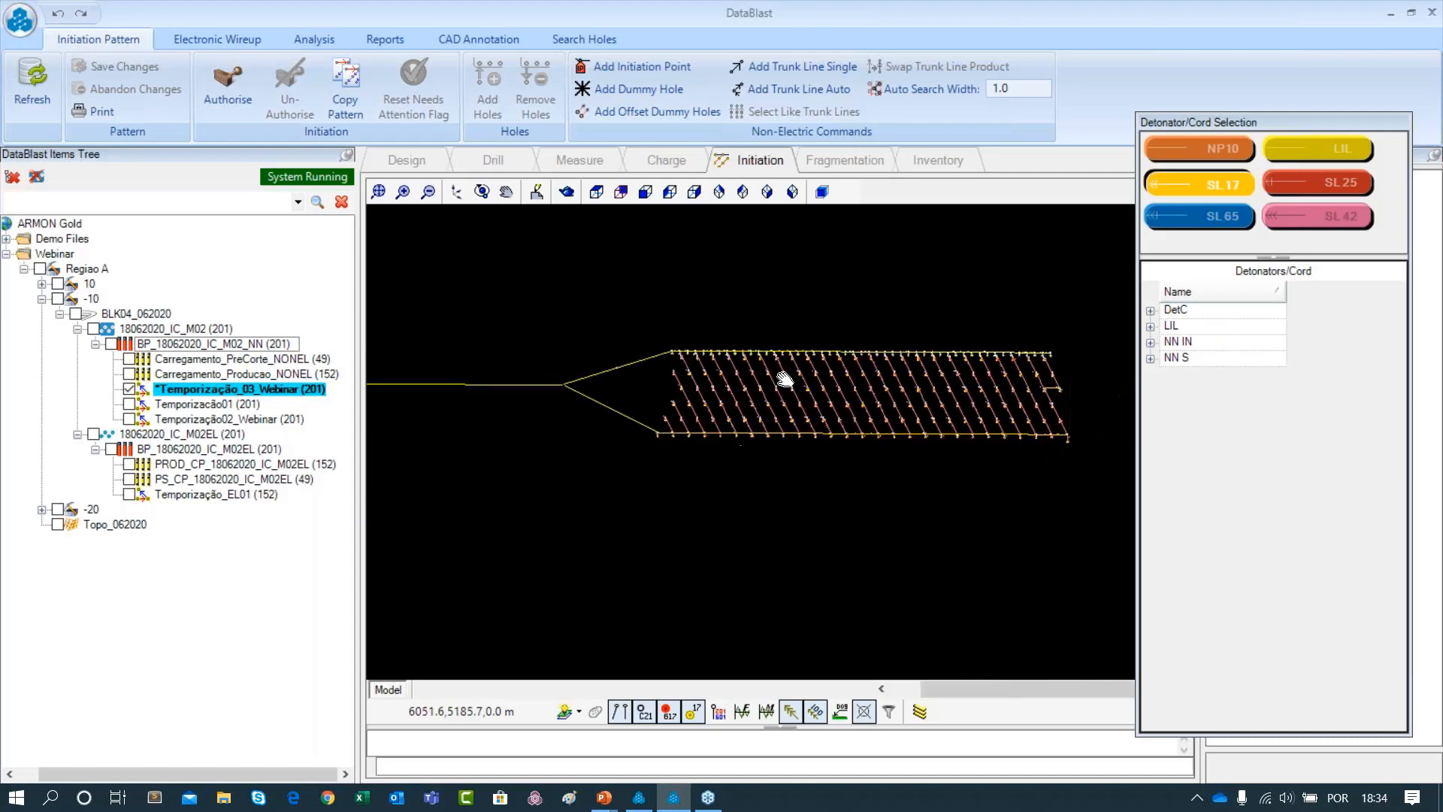
scroll(845, 485, down, 1)
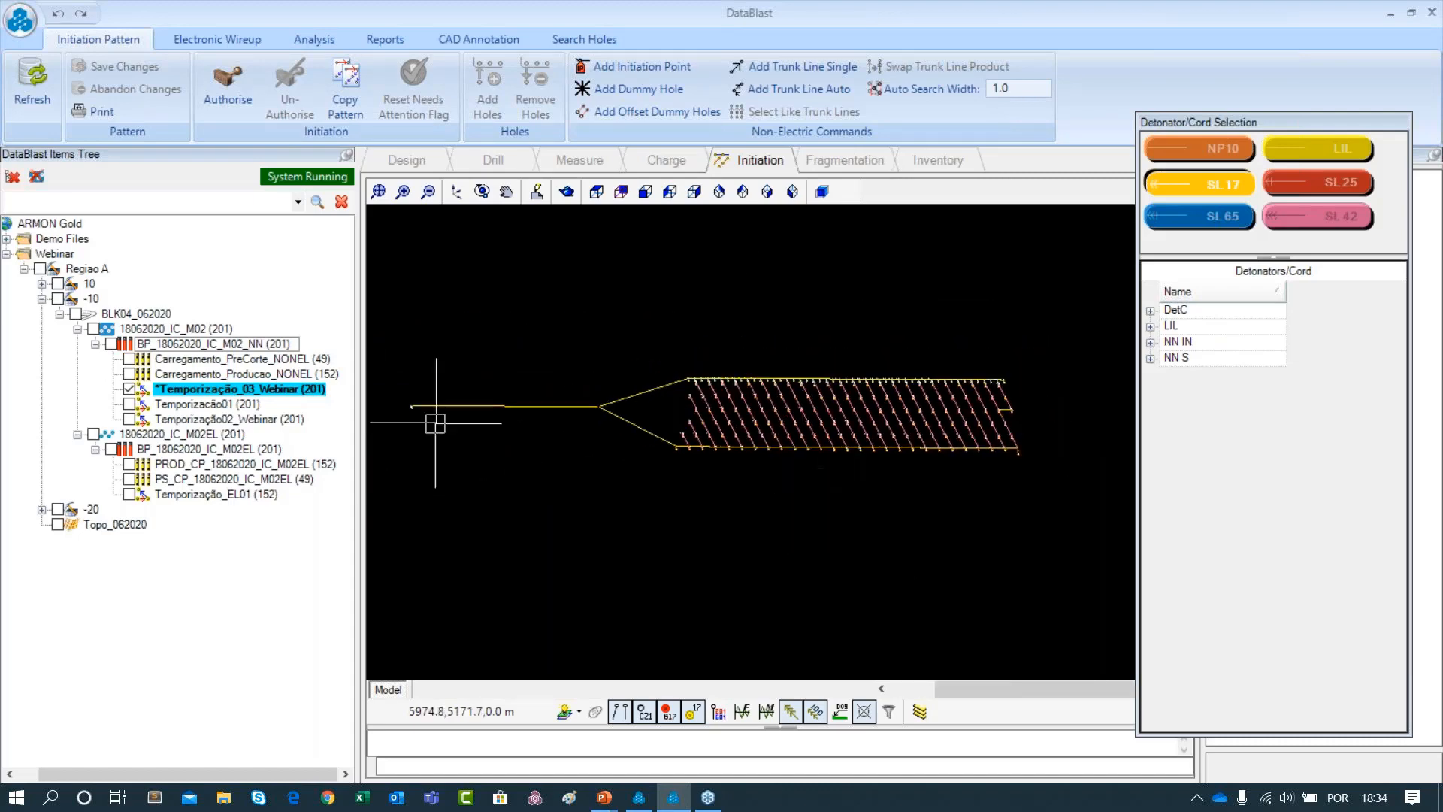
Open the firing simulation of Temporização_03_Webinar, maximise its window and set a playback speed between 1/100 and 1/50
click(314, 39)
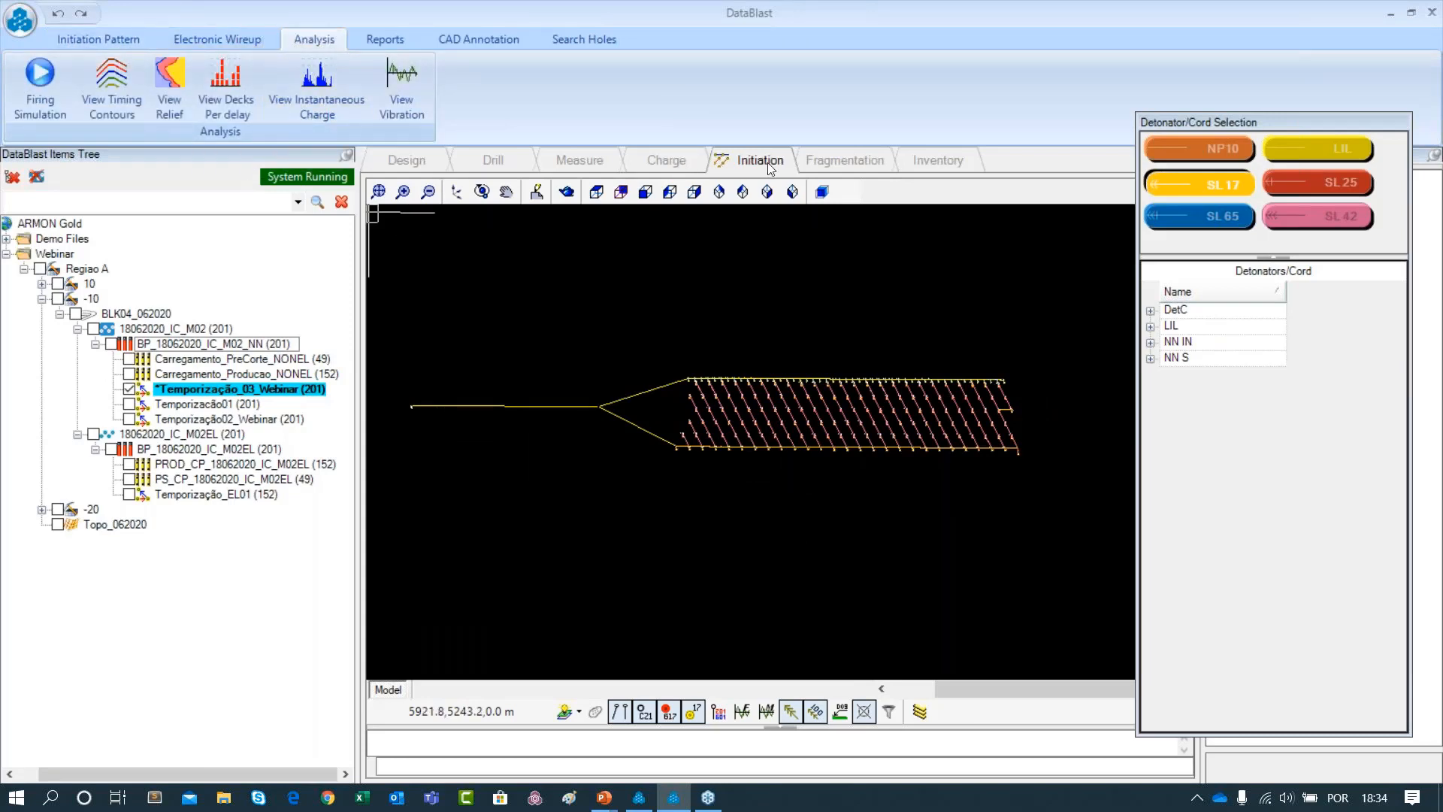
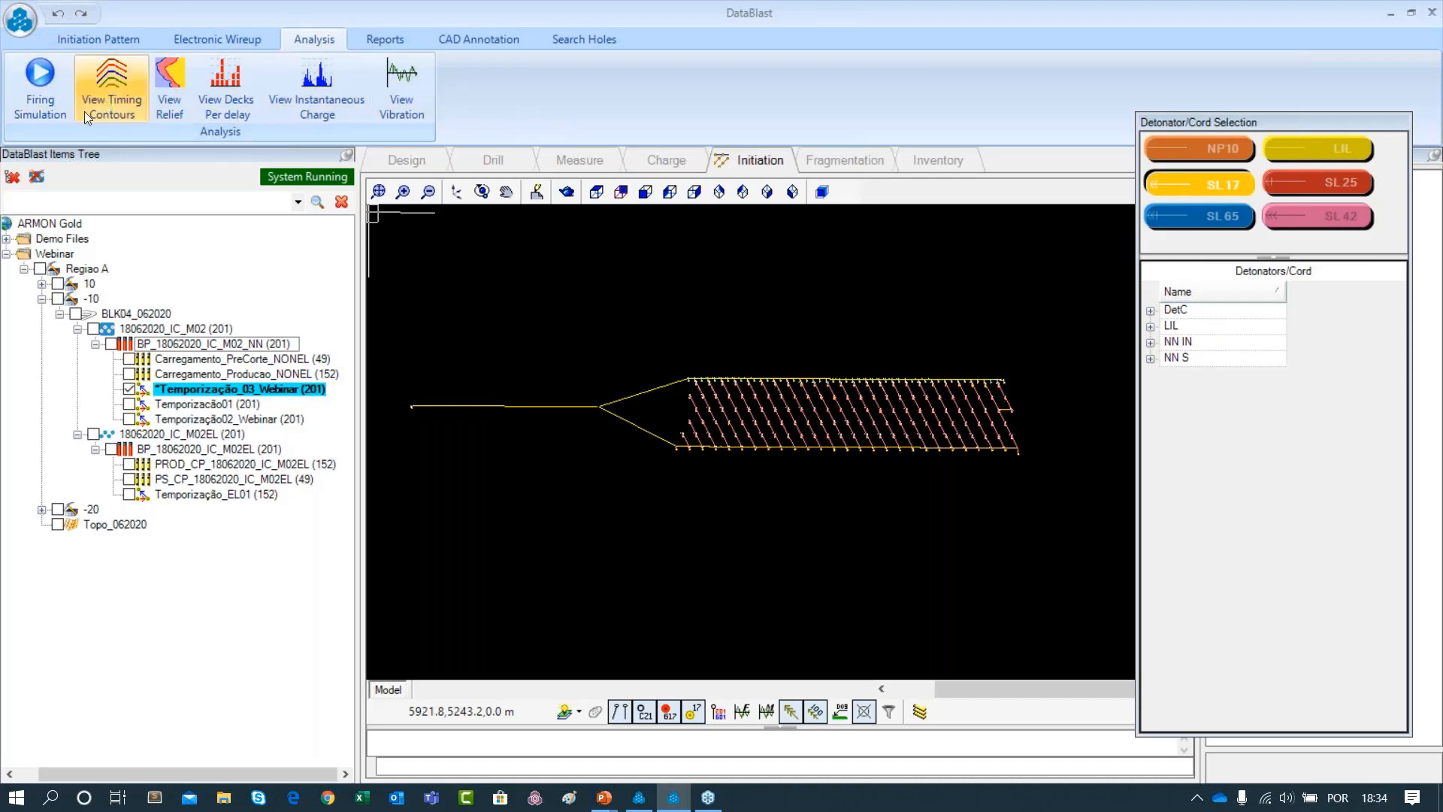
click(47, 103)
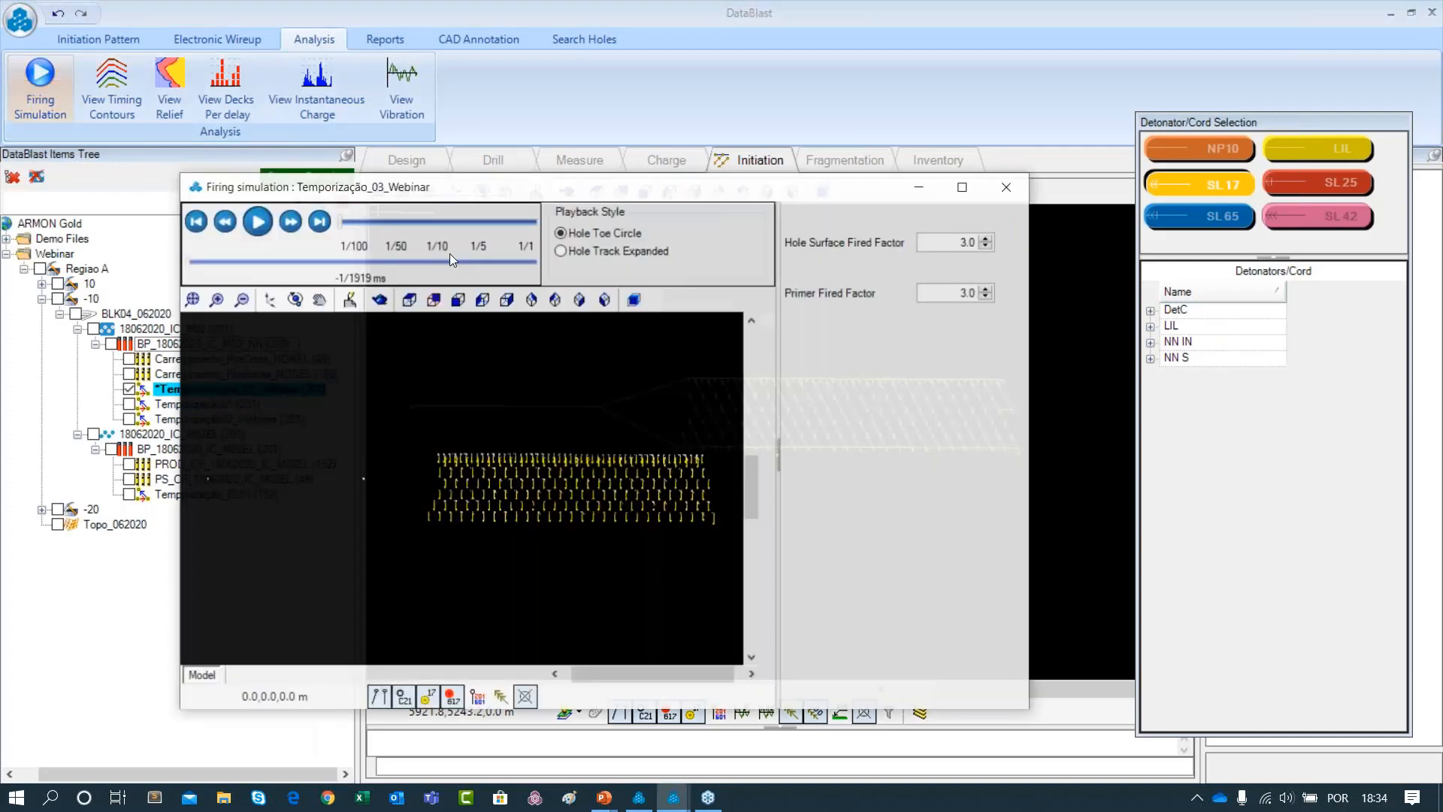
click(964, 186)
click(194, 42)
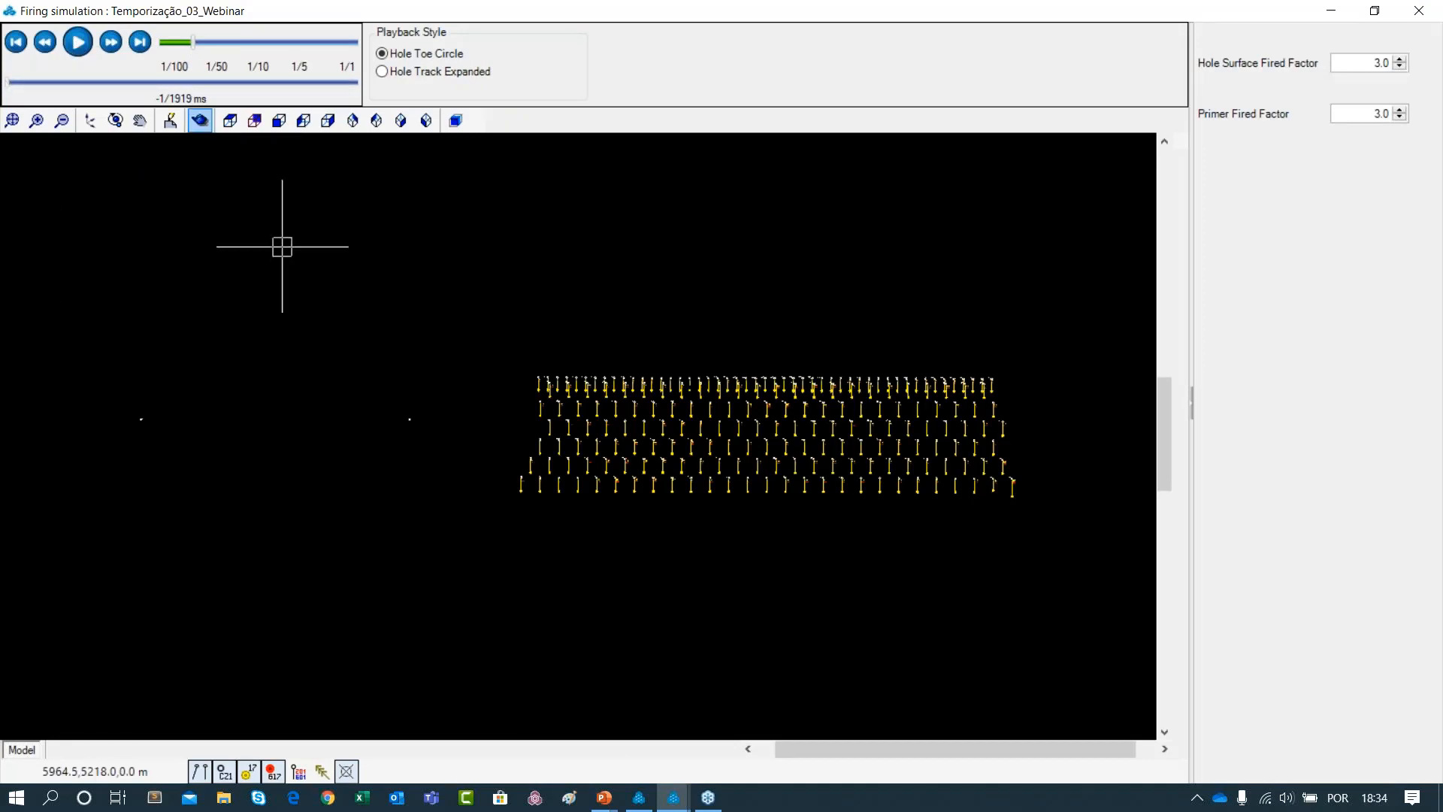
Play the firing simulation with all hole rows in view and pause it at about 143 ms
scroll(984, 419, up, 1)
drag(984, 419, 892, 406)
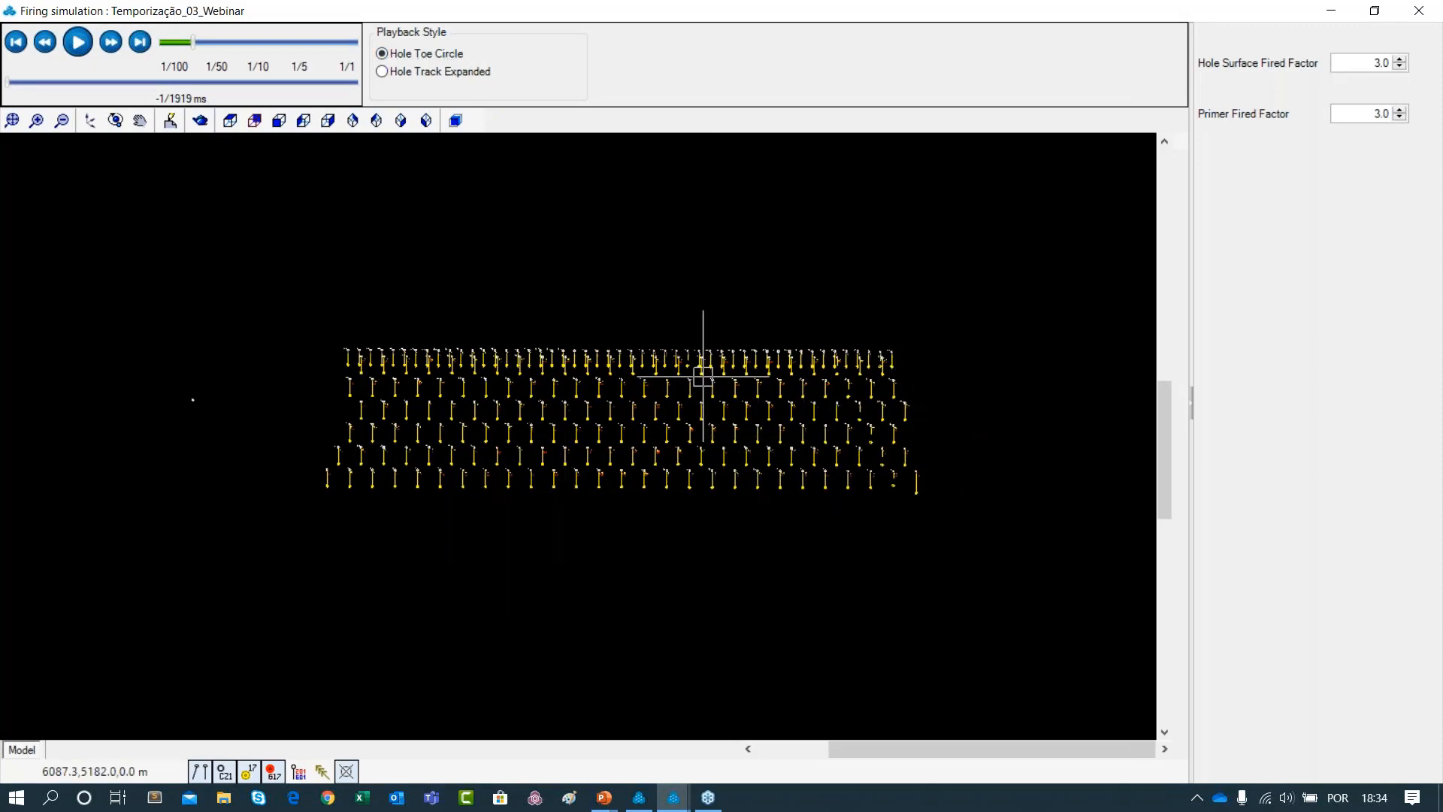
scroll(786, 410, up, 1)
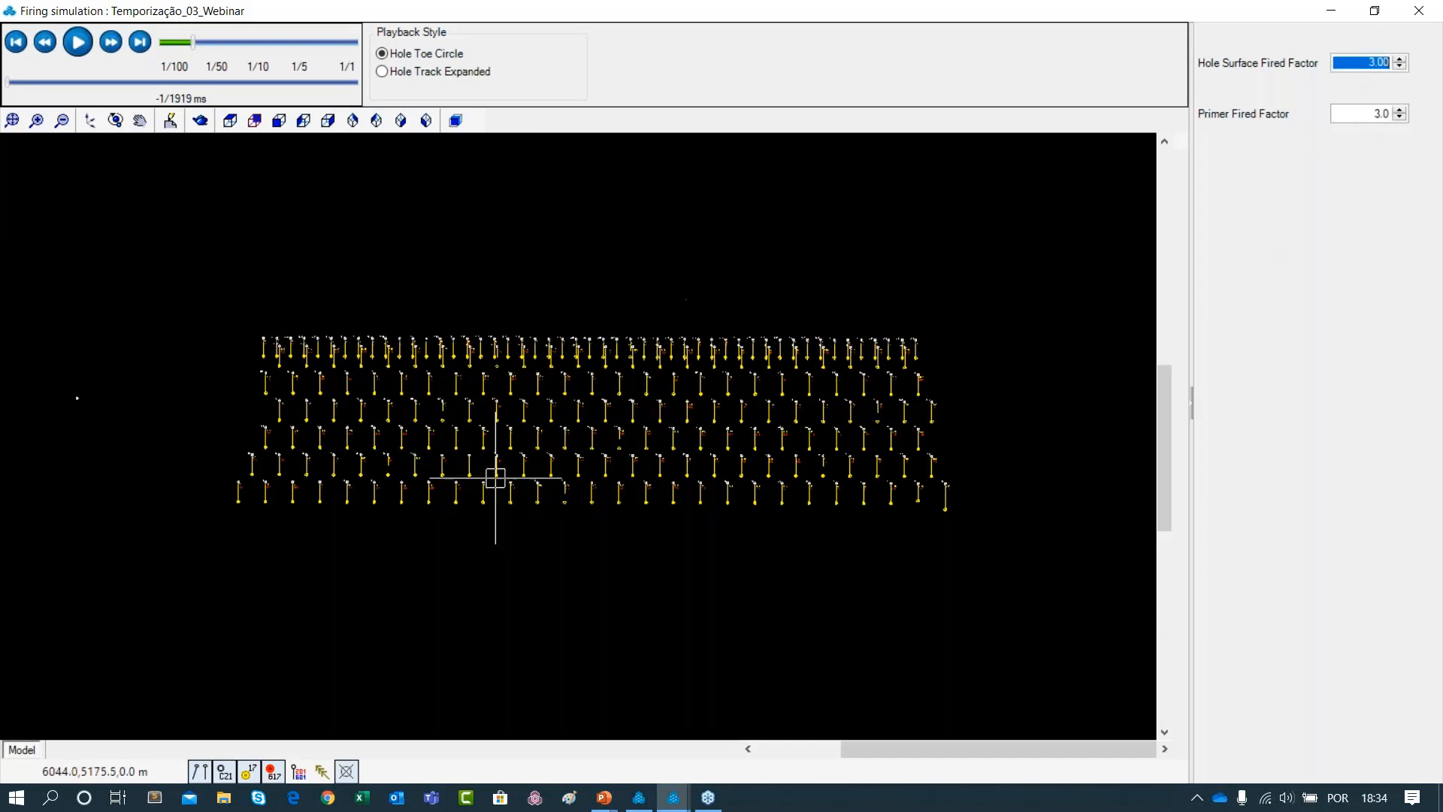
click(90, 121)
scroll(316, 393, up, 1)
drag(556, 380, 518, 362)
click(78, 43)
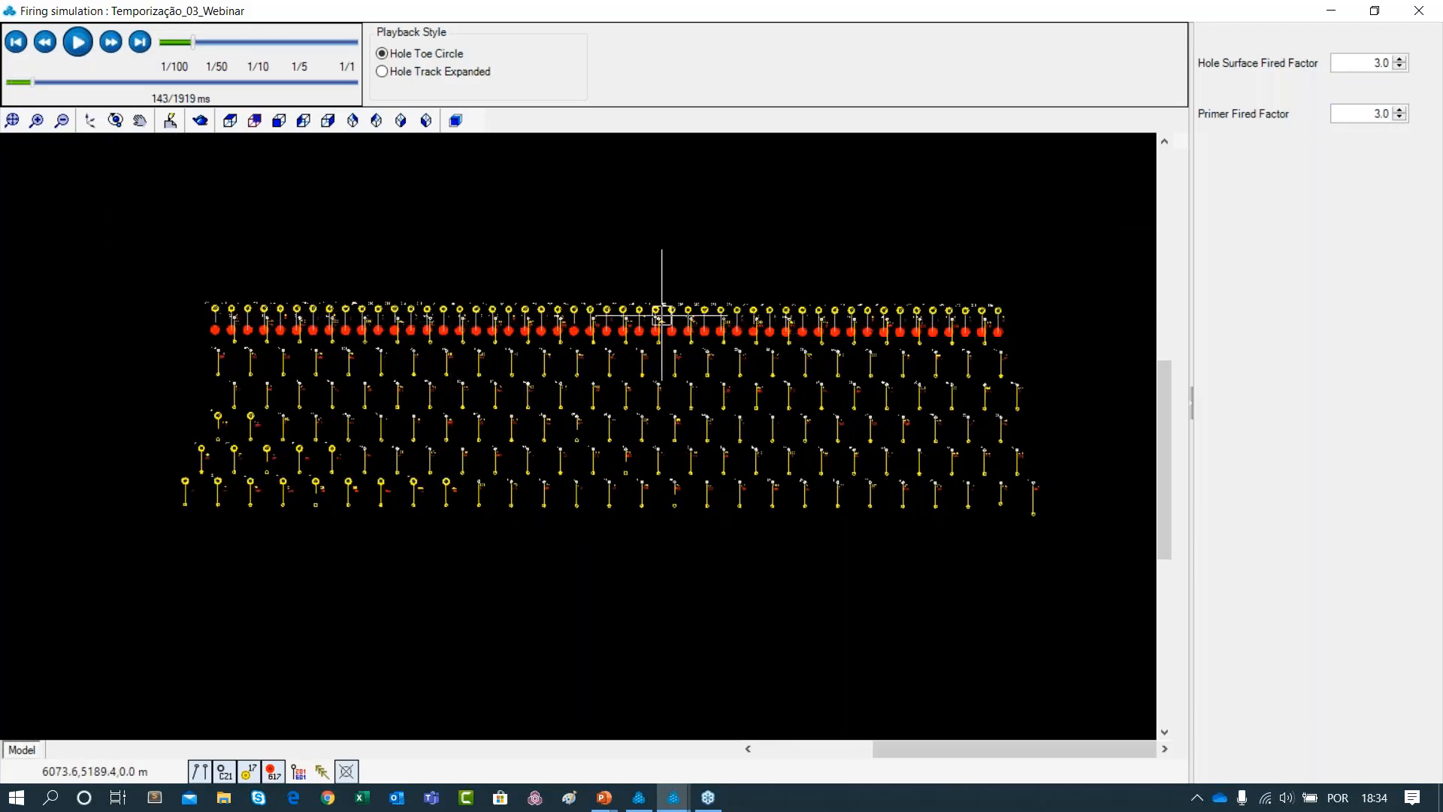
Examine the paused simulation, comparing the fired northern row with the surface initiation spreading from the southwest corner holes
scroll(660, 313, up, 3)
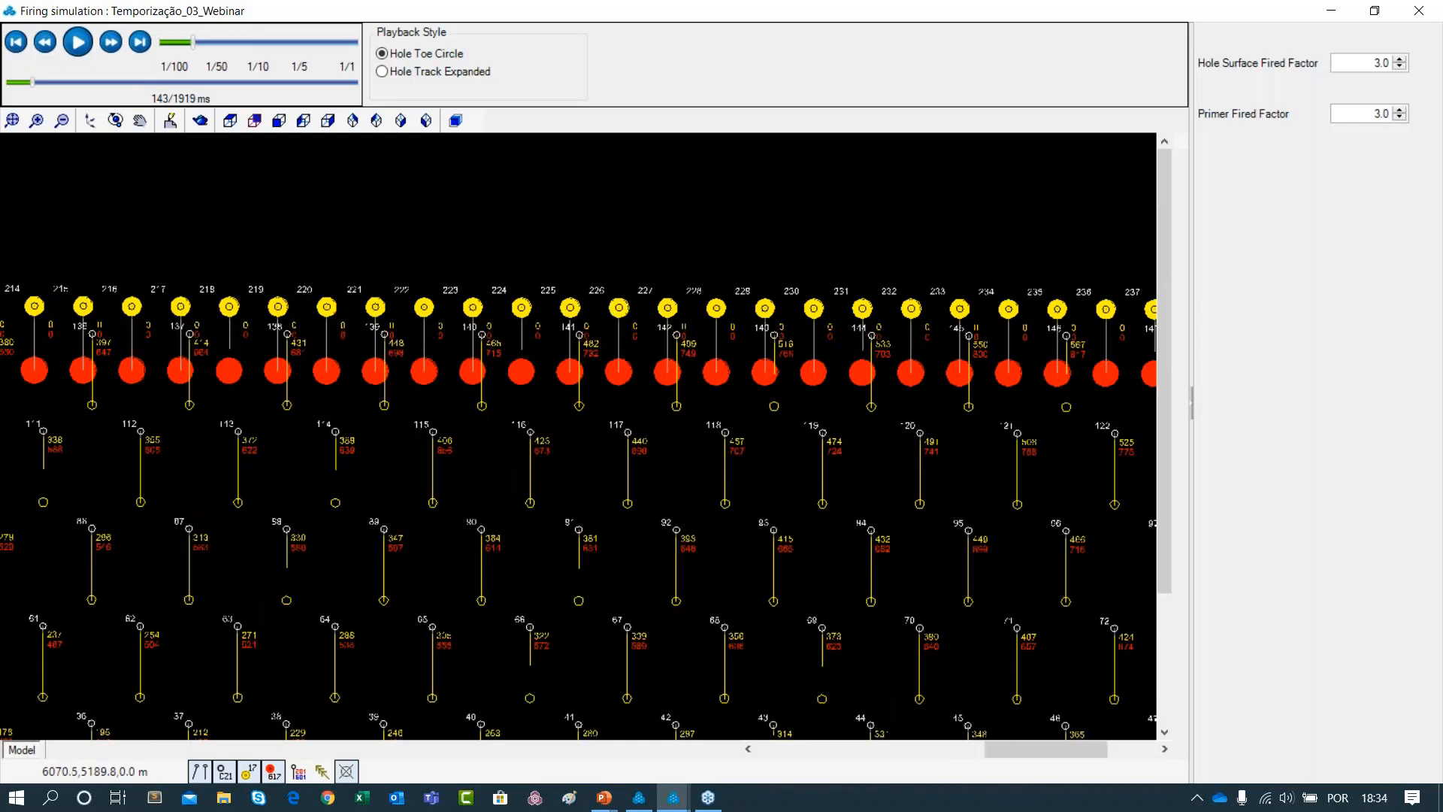
scroll(571, 285, down, 5)
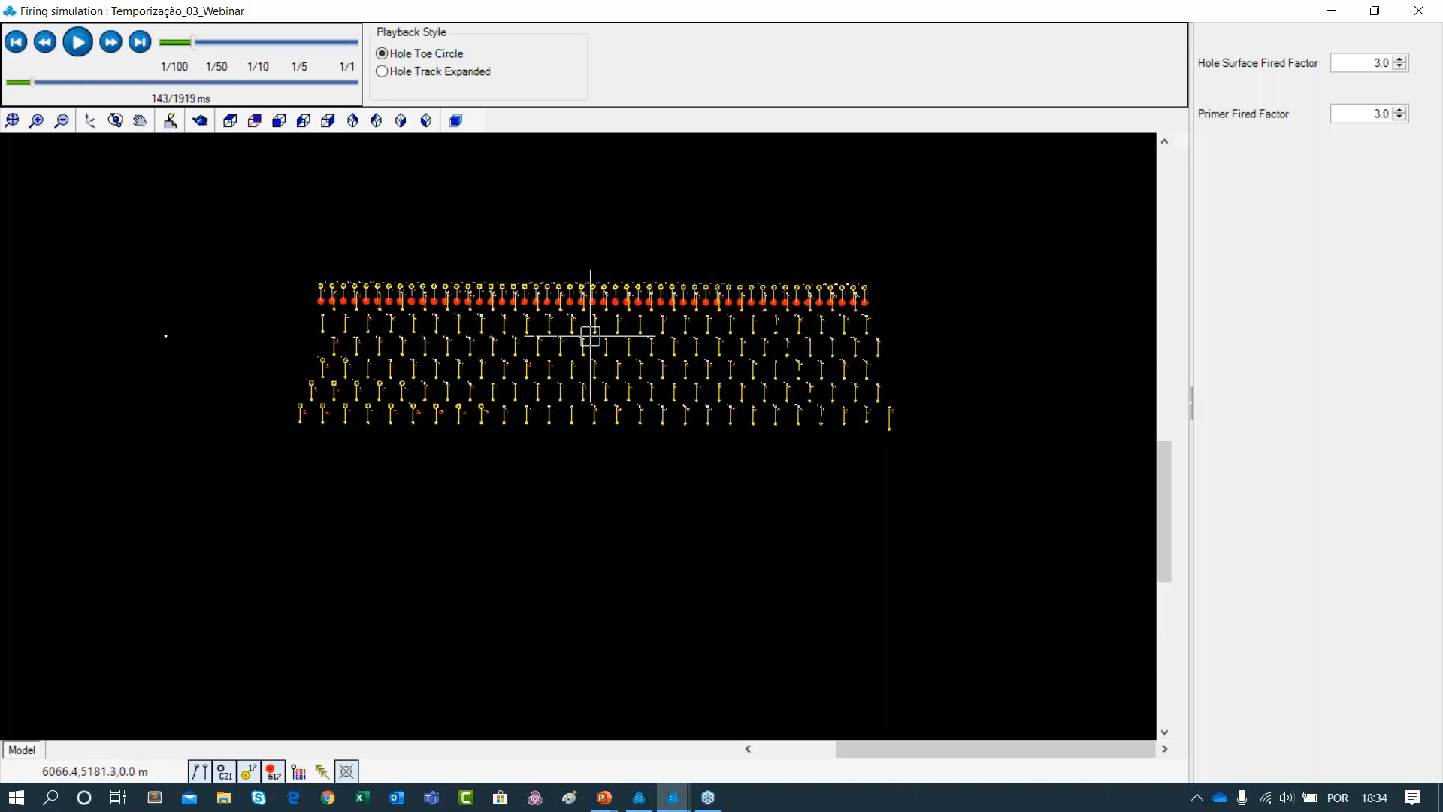
scroll(354, 321, up, 1)
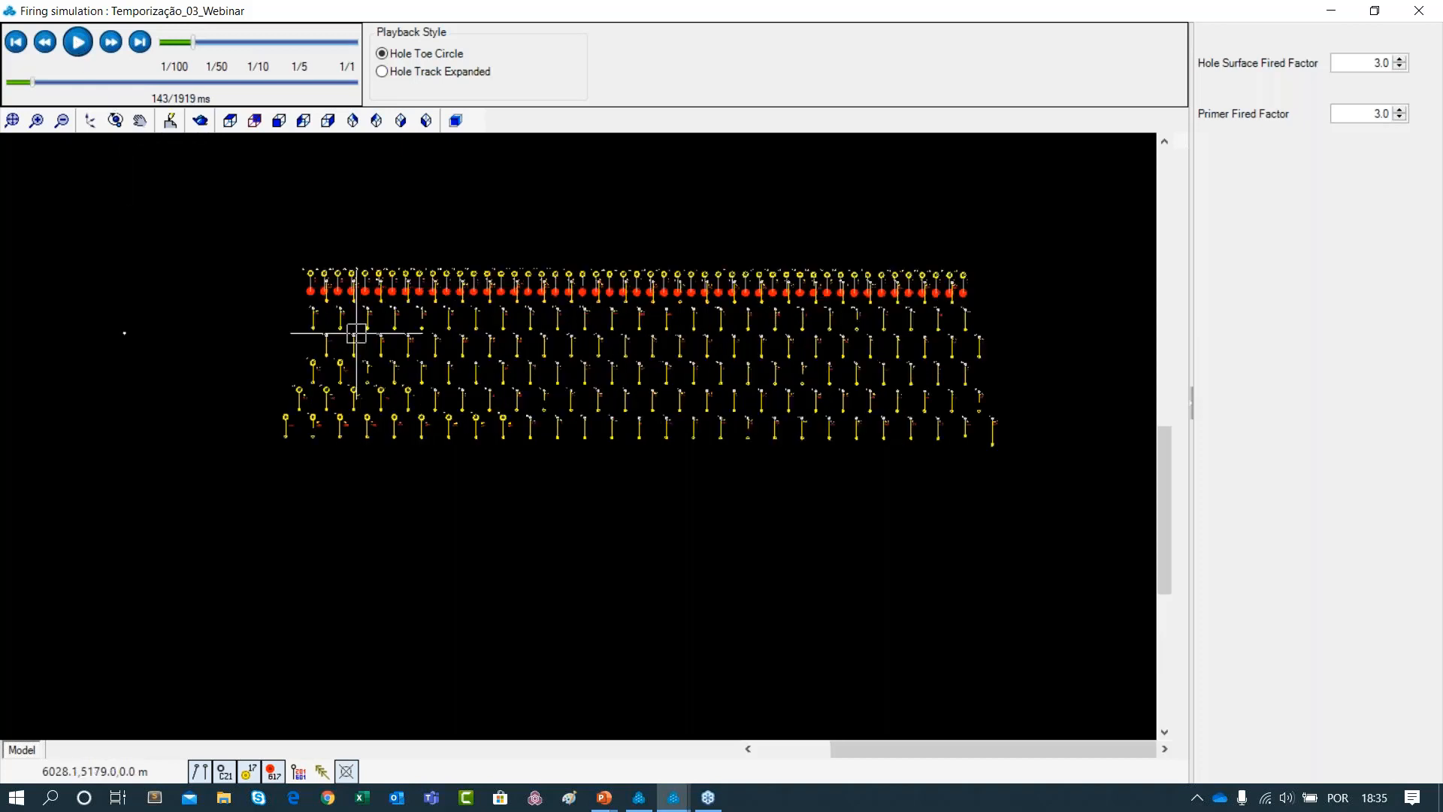
scroll(490, 380, up, 2)
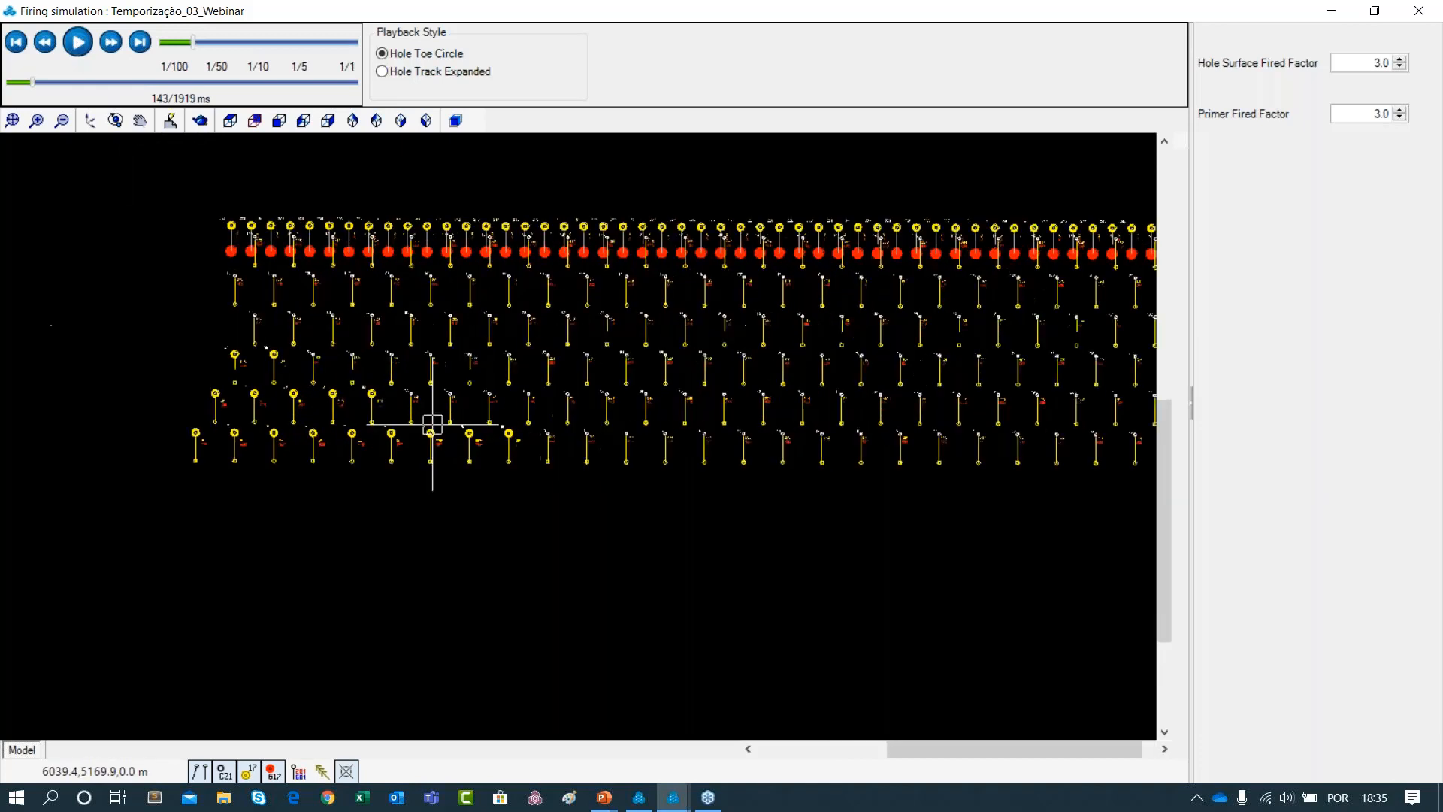
scroll(445, 417, up, 3)
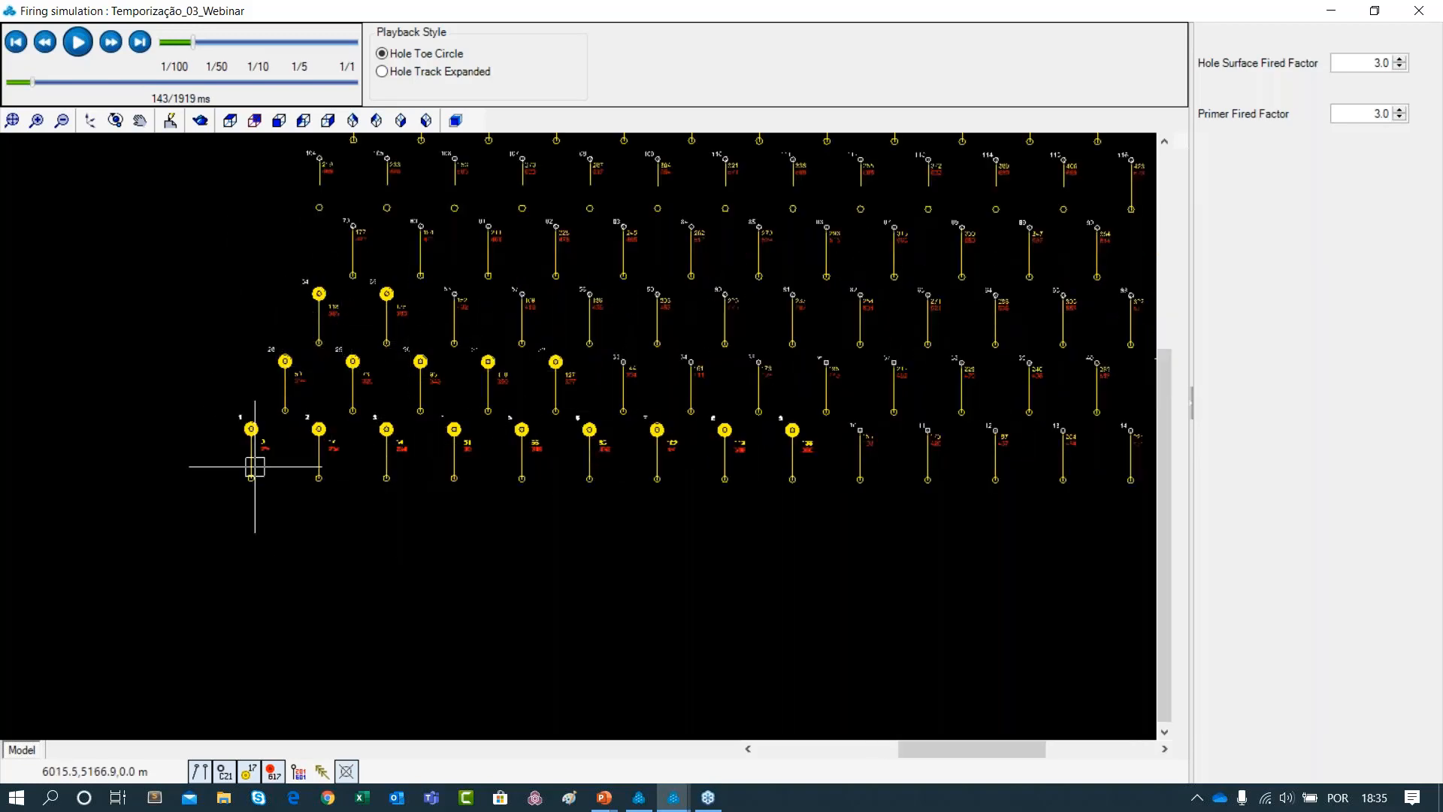
scroll(244, 479, down, 1)
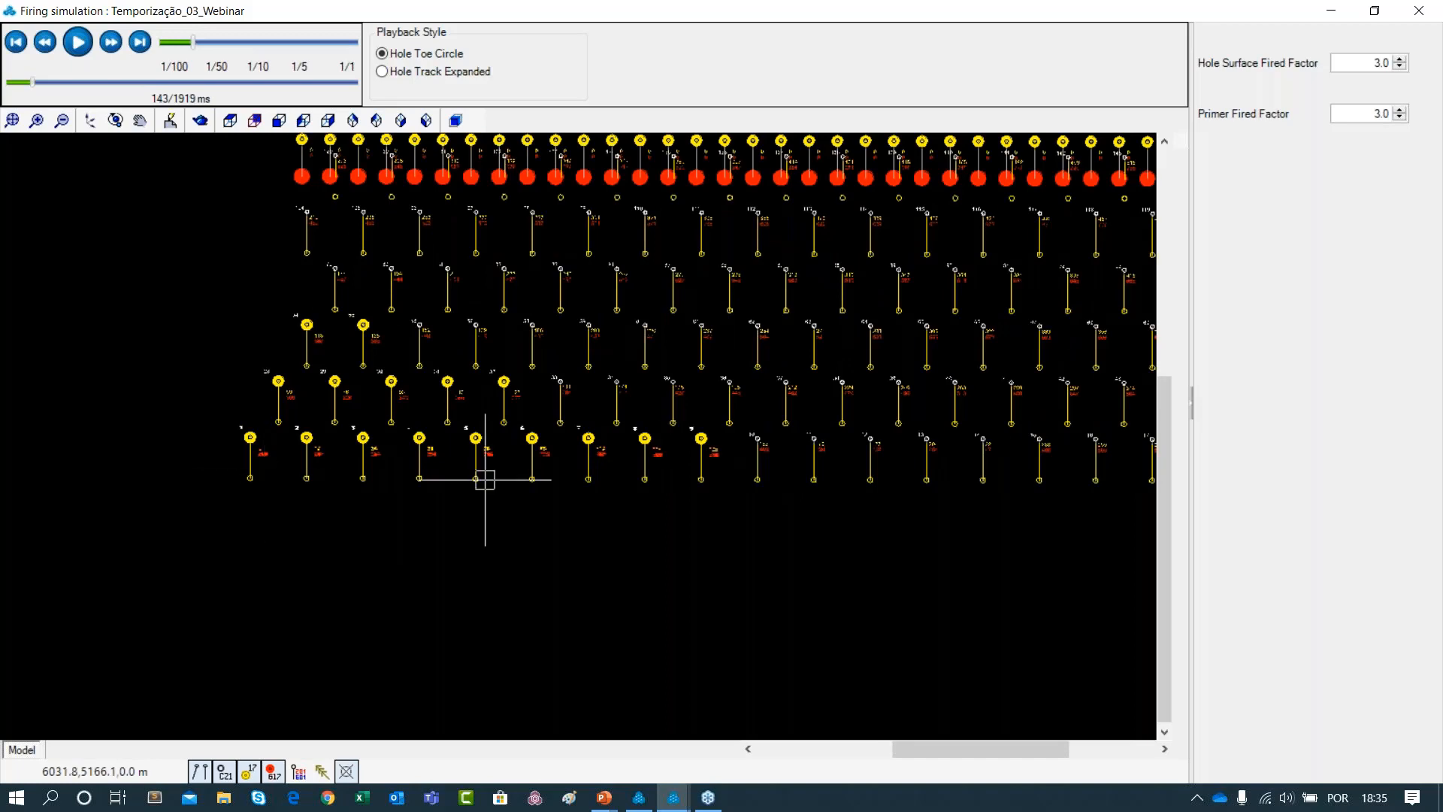
scroll(502, 480, down, 1)
drag(582, 425, 519, 444)
scroll(526, 428, down, 3)
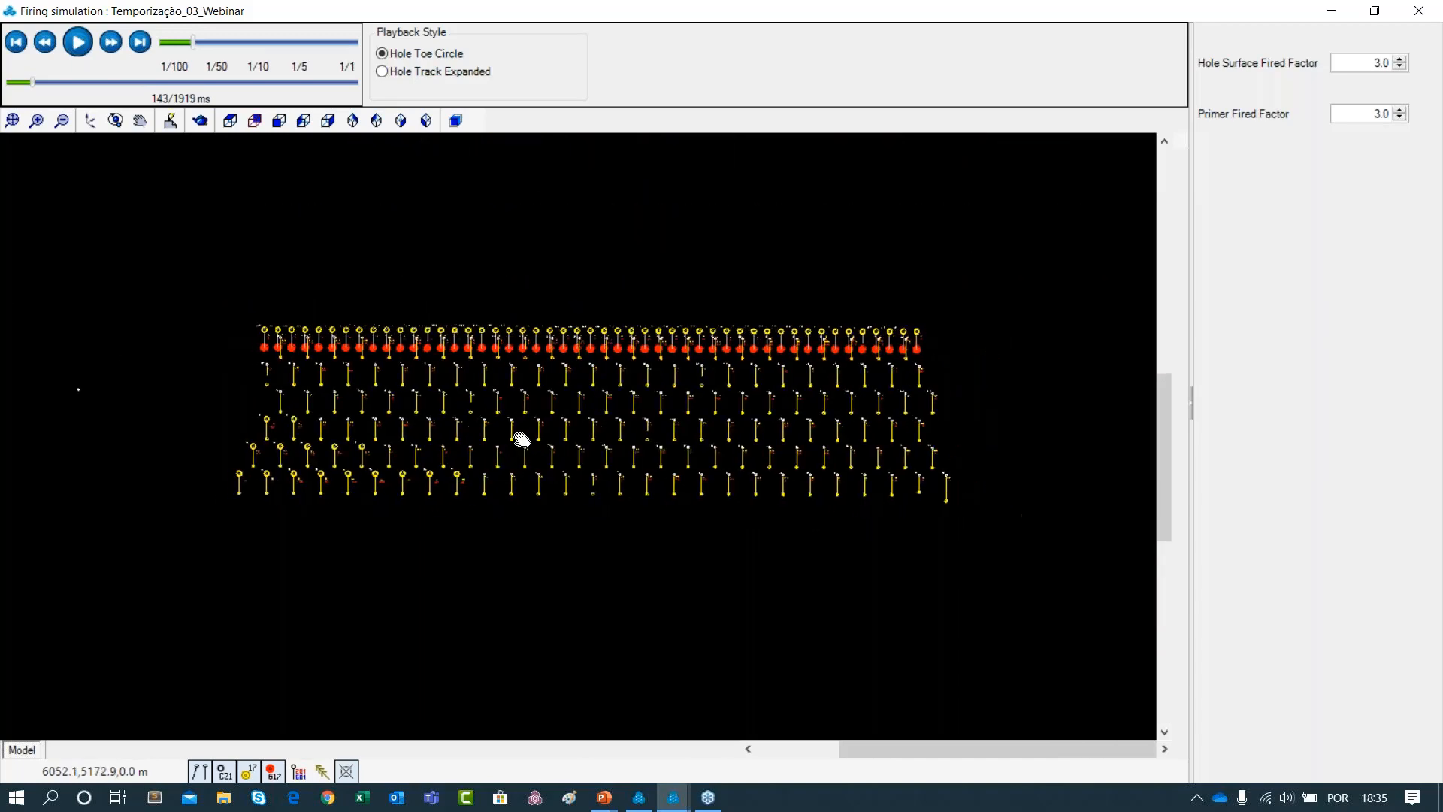
Resume the simulation, pause it at about 305 ms, and rewind it to the start to replay the complete firing sequence
click(78, 43)
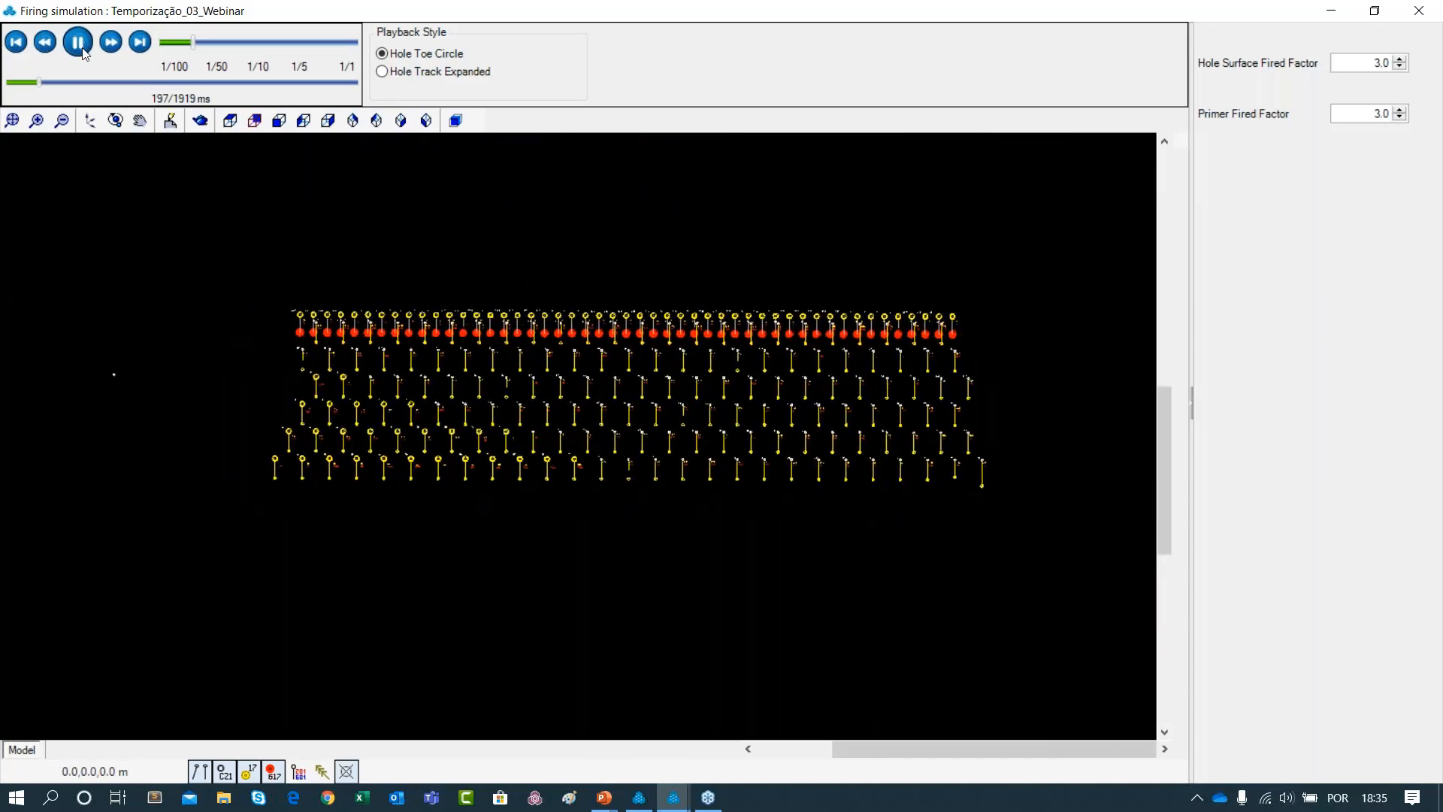
click(78, 43)
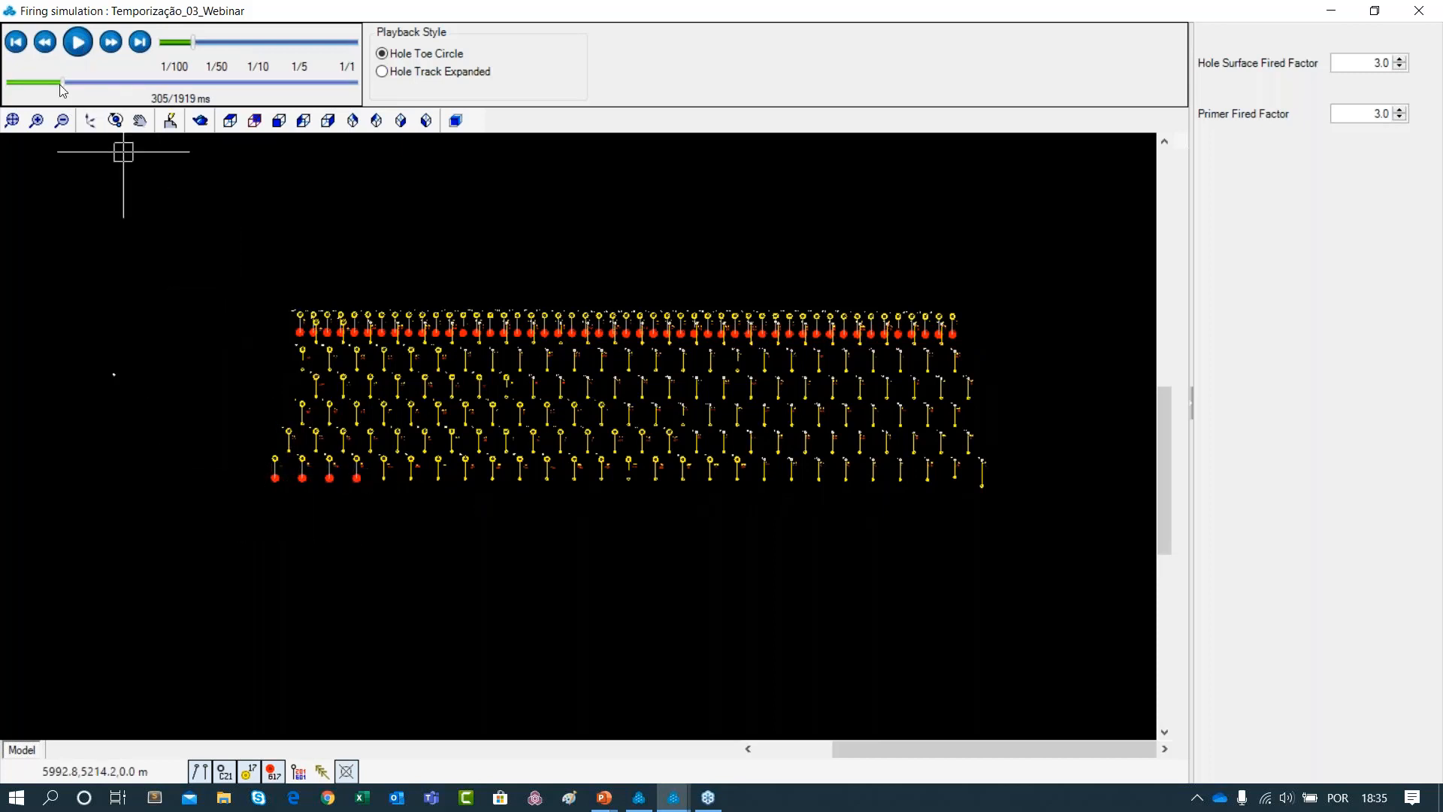
drag(60, 84, 7, 82)
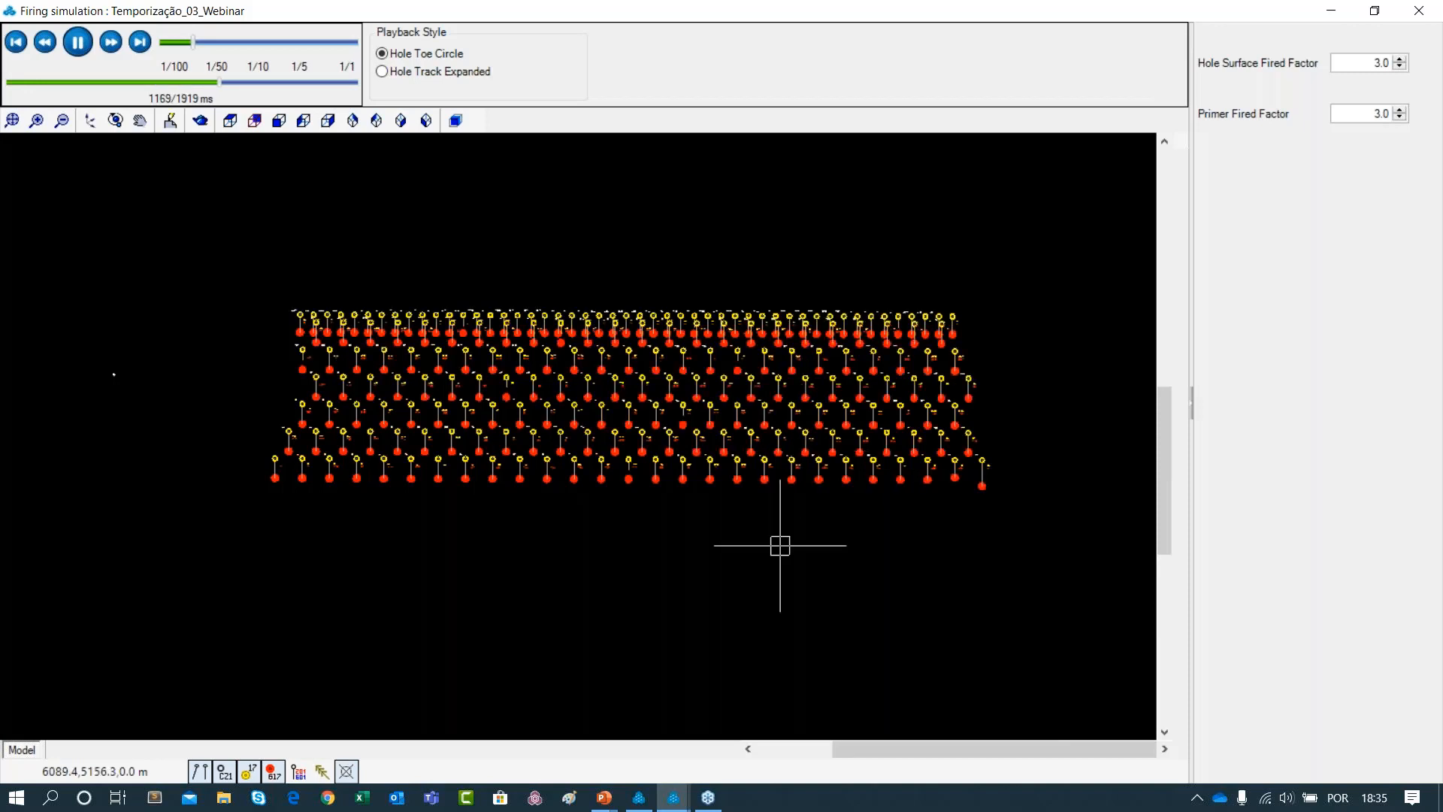
Move the firing simulation back to about 230 ms, resume it briefly and hold it at about 266 ms
click(74, 84)
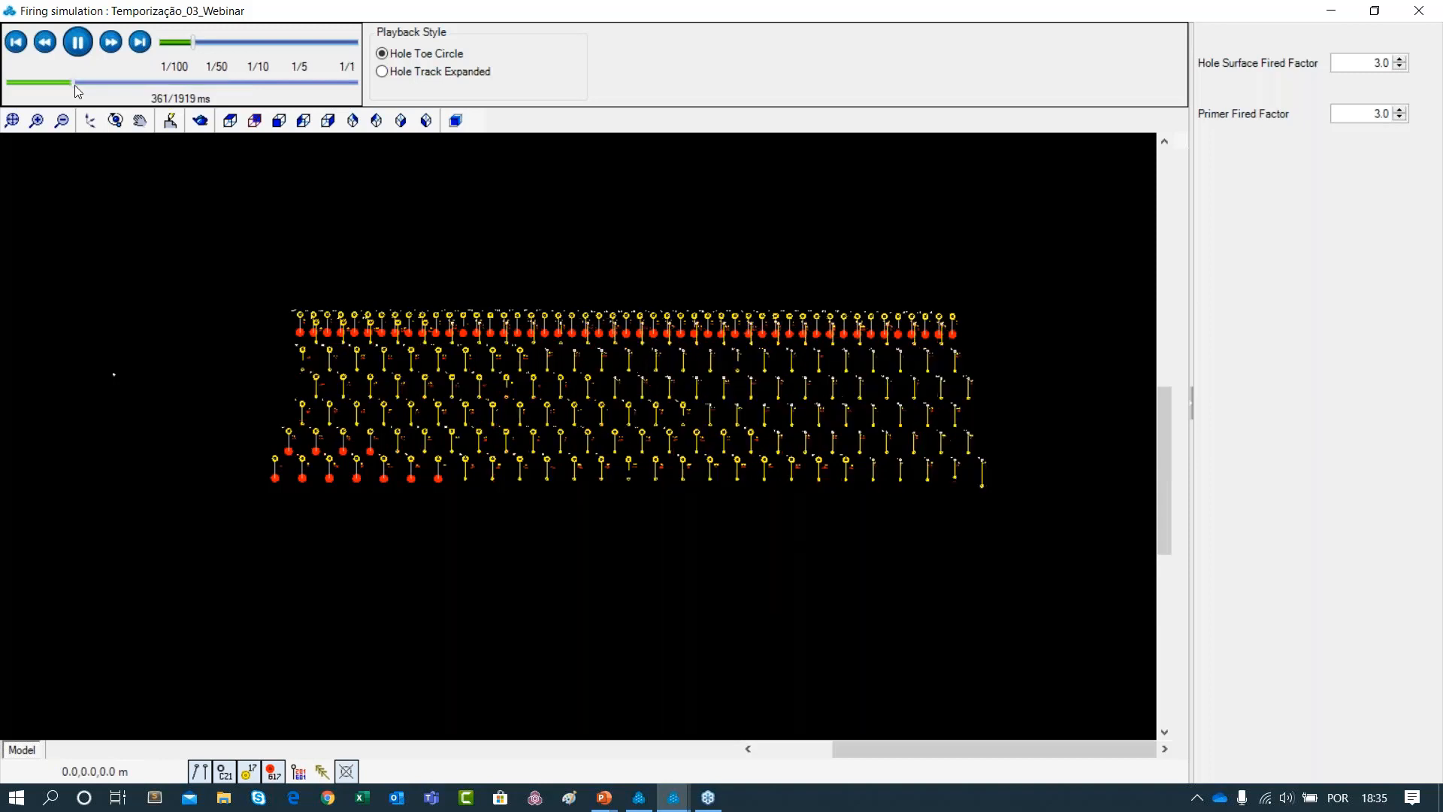
drag(74, 84, 48, 82)
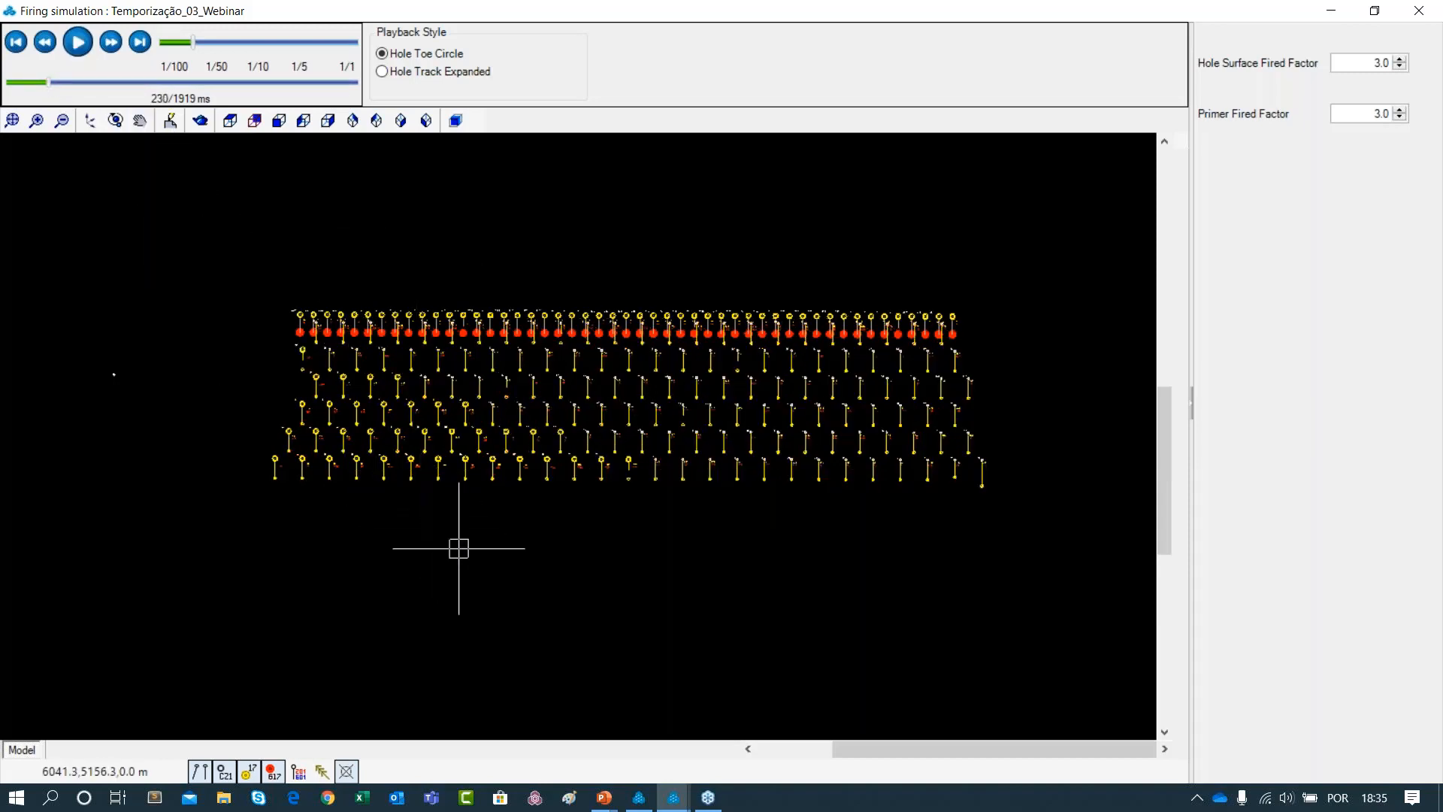
click(74, 38)
drag(57, 85, 53, 85)
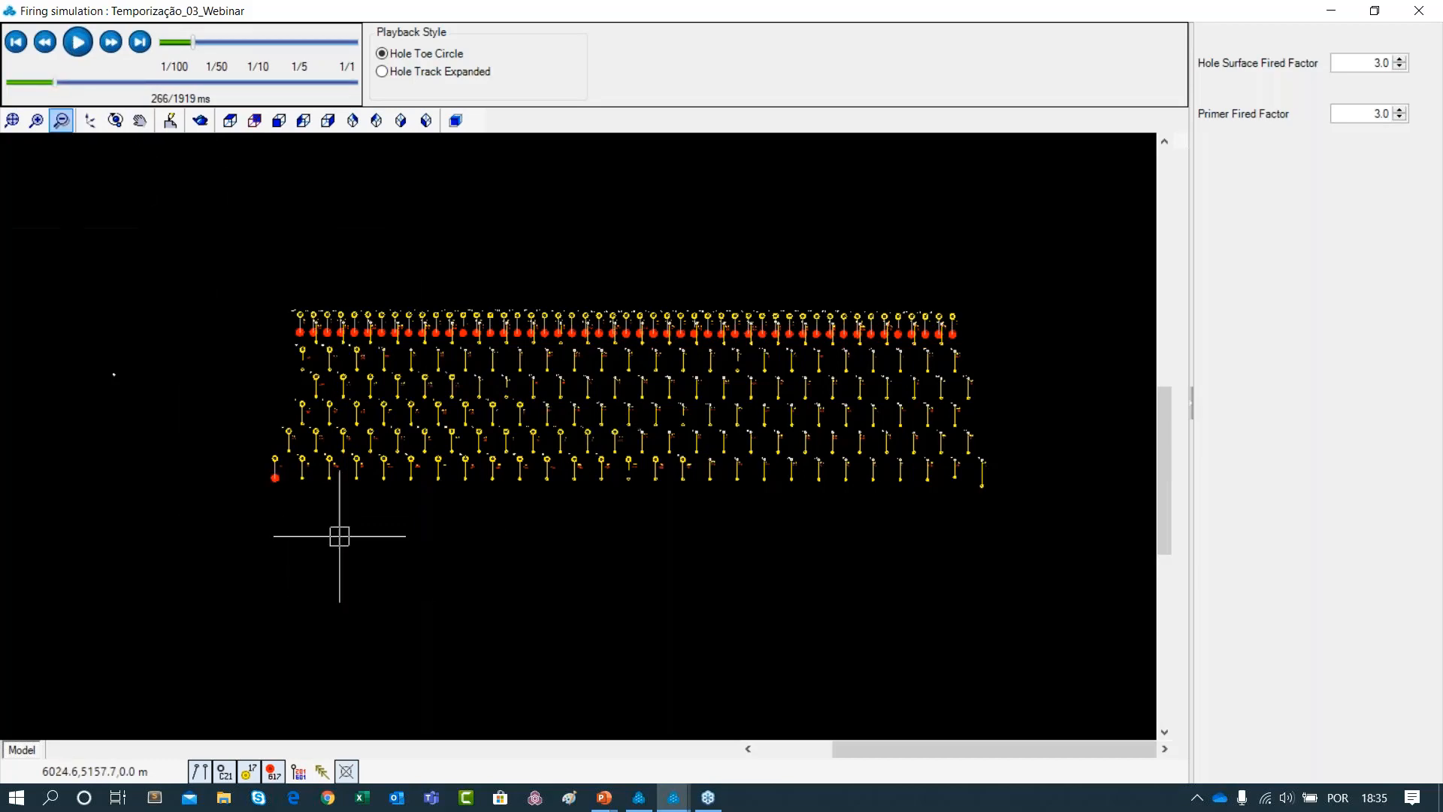
Inspect the surface and in-hole firing times of hole 1 and its neighbours at the southwest corner
scroll(337, 528, up, 5)
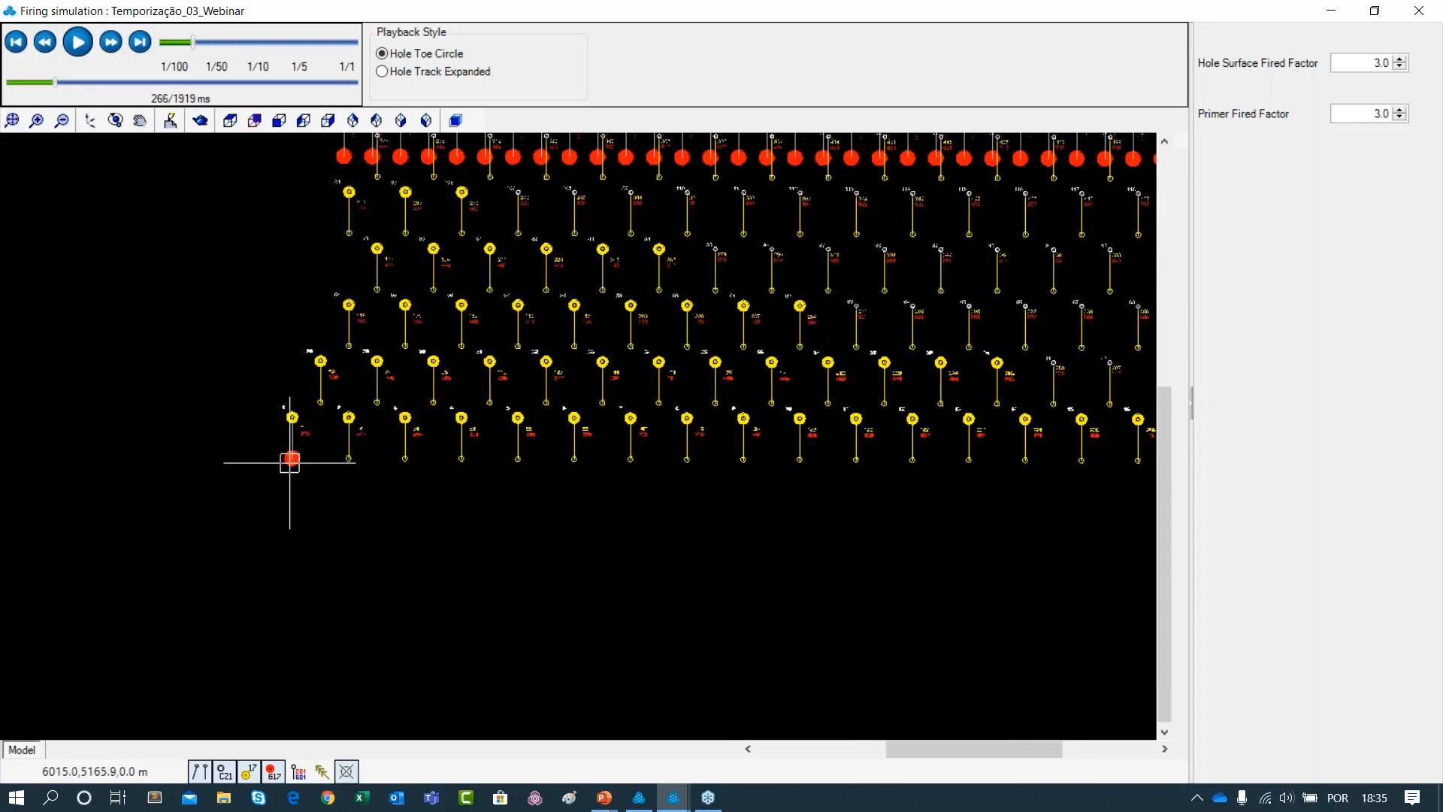
scroll(290, 462, up, 4)
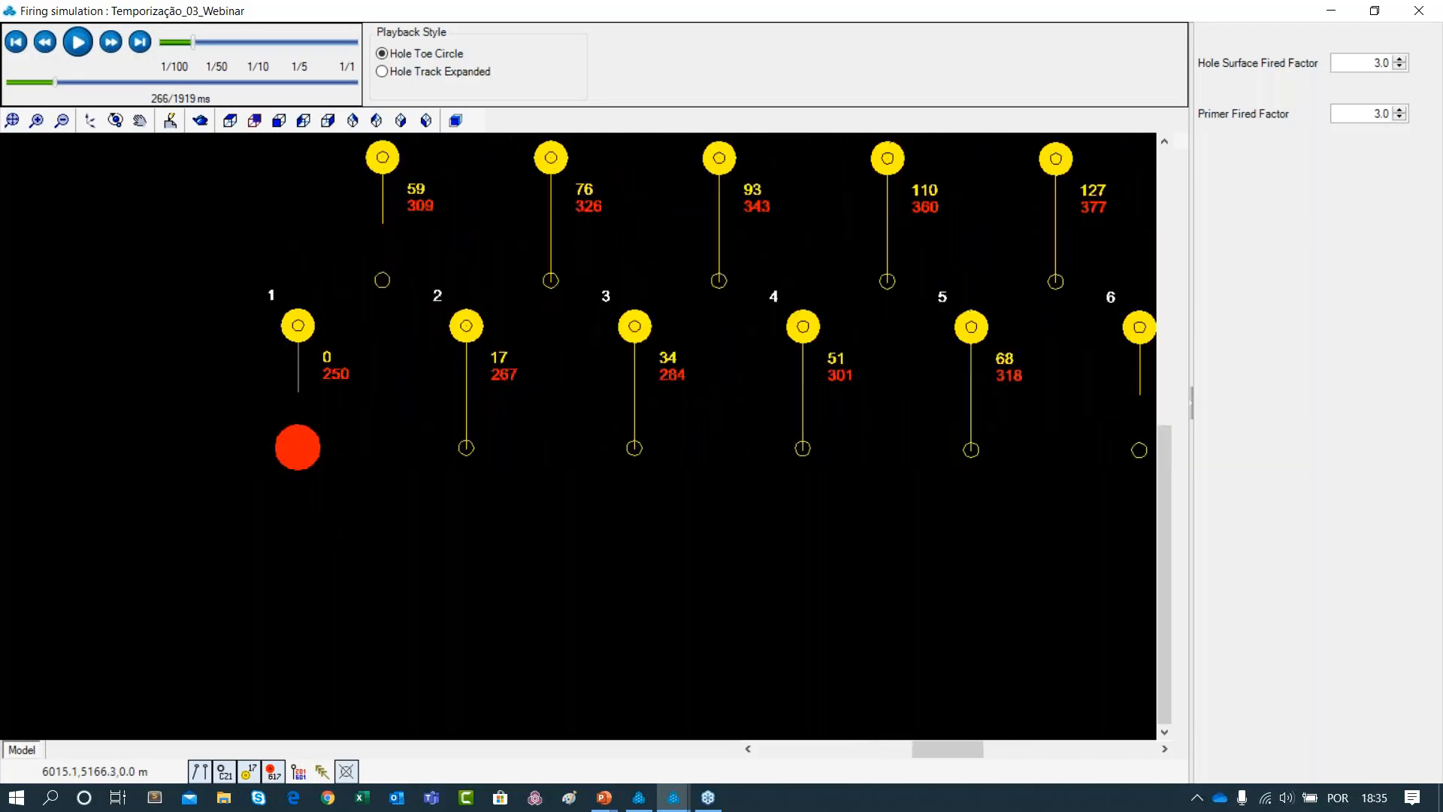
scroll(313, 441, down, 3)
scroll(418, 461, down, 3)
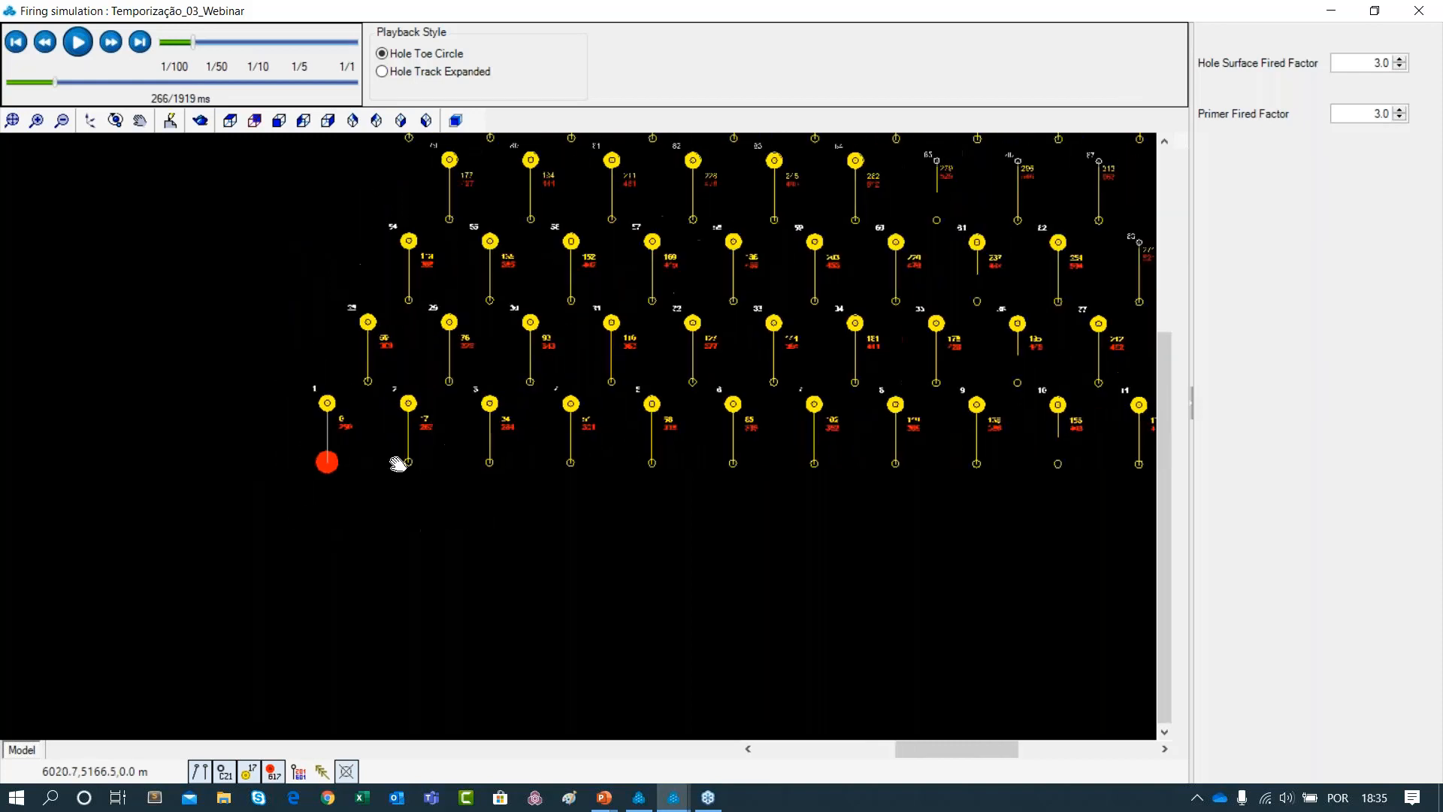
scroll(398, 463, down, 3)
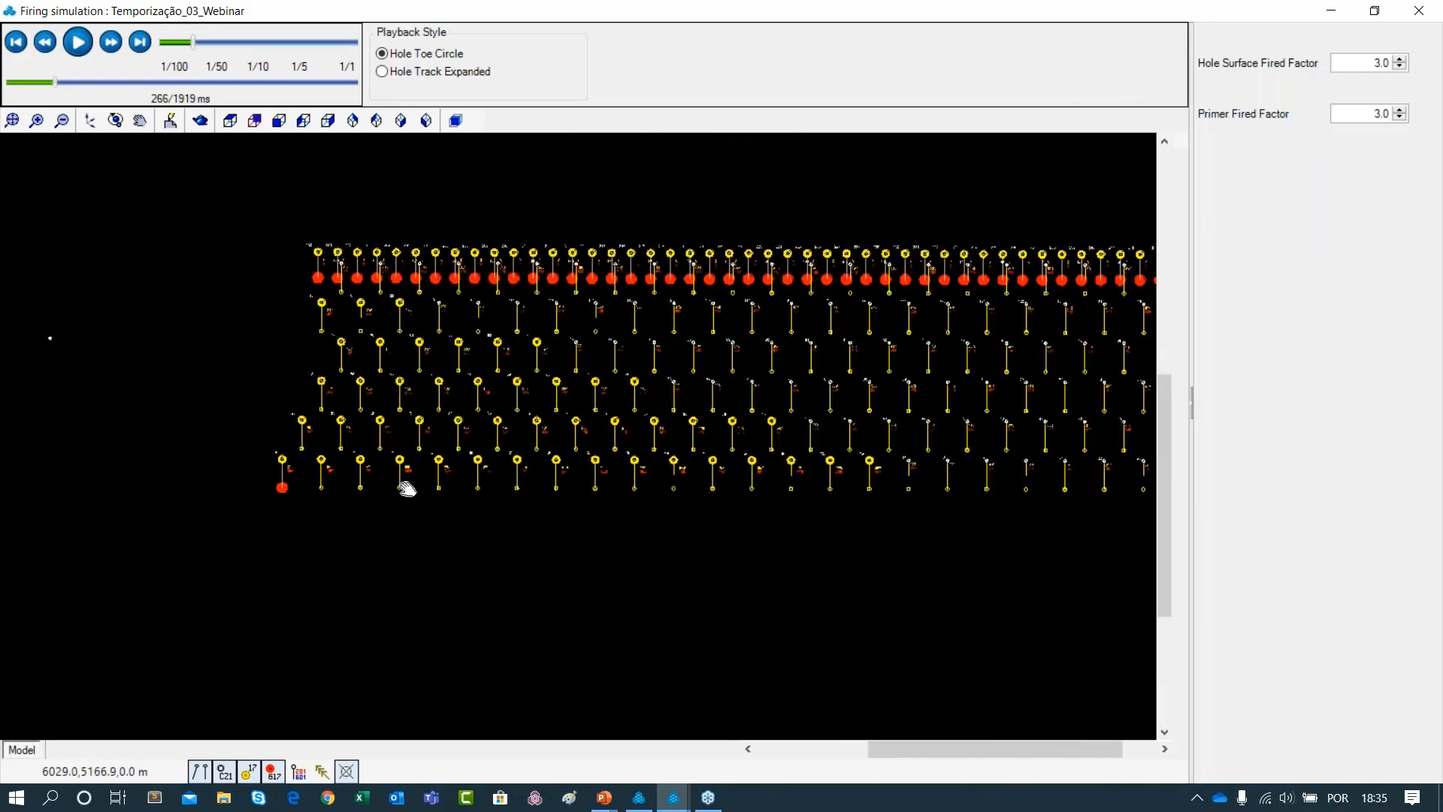
scroll(406, 488, down, 1)
scroll(246, 505, up, 1)
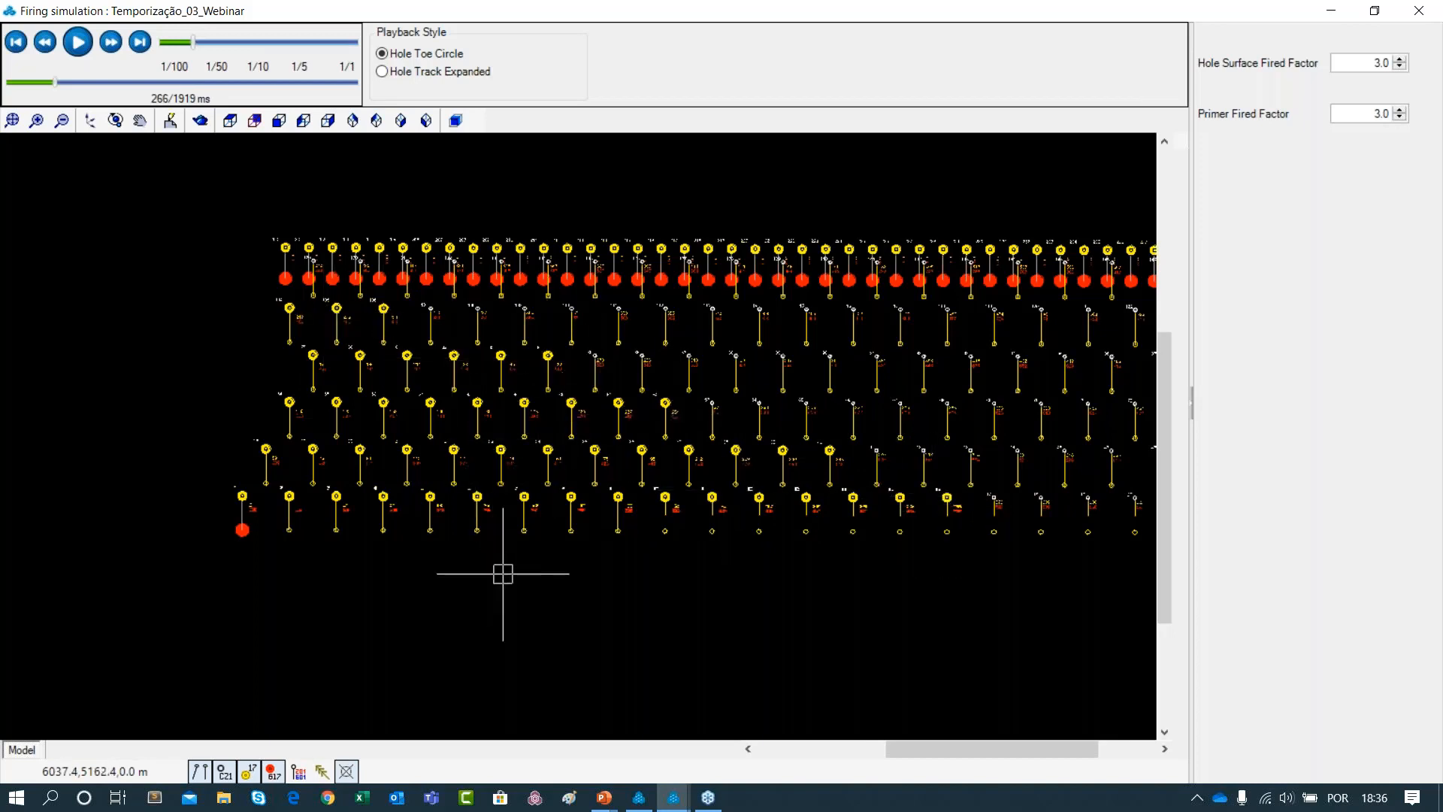
Examine how far the surface initiation has advanced along the southern rows relative to the first fired production hole
scroll(225, 500, up, 2)
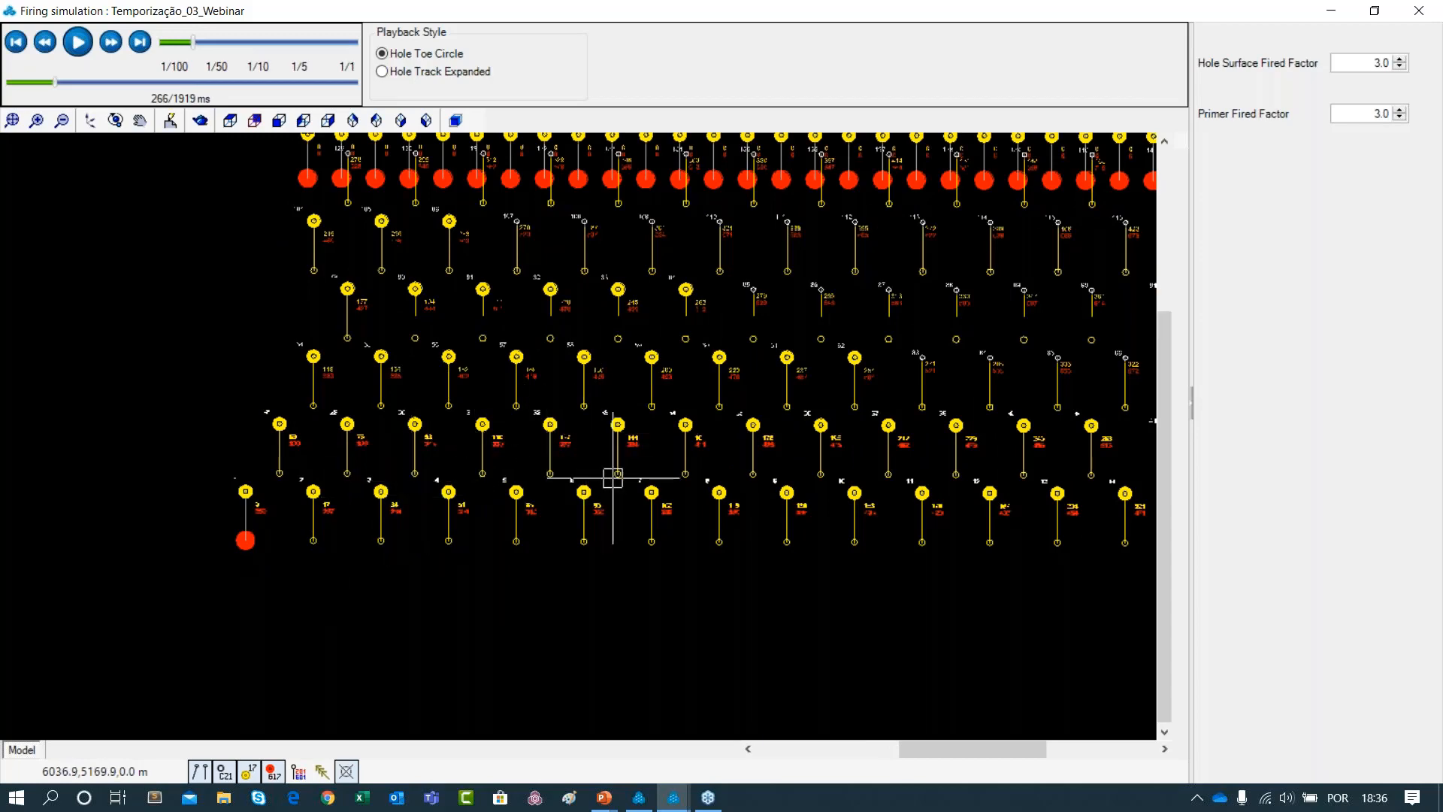
scroll(612, 477, down, 2)
scroll(682, 450, down, 3)
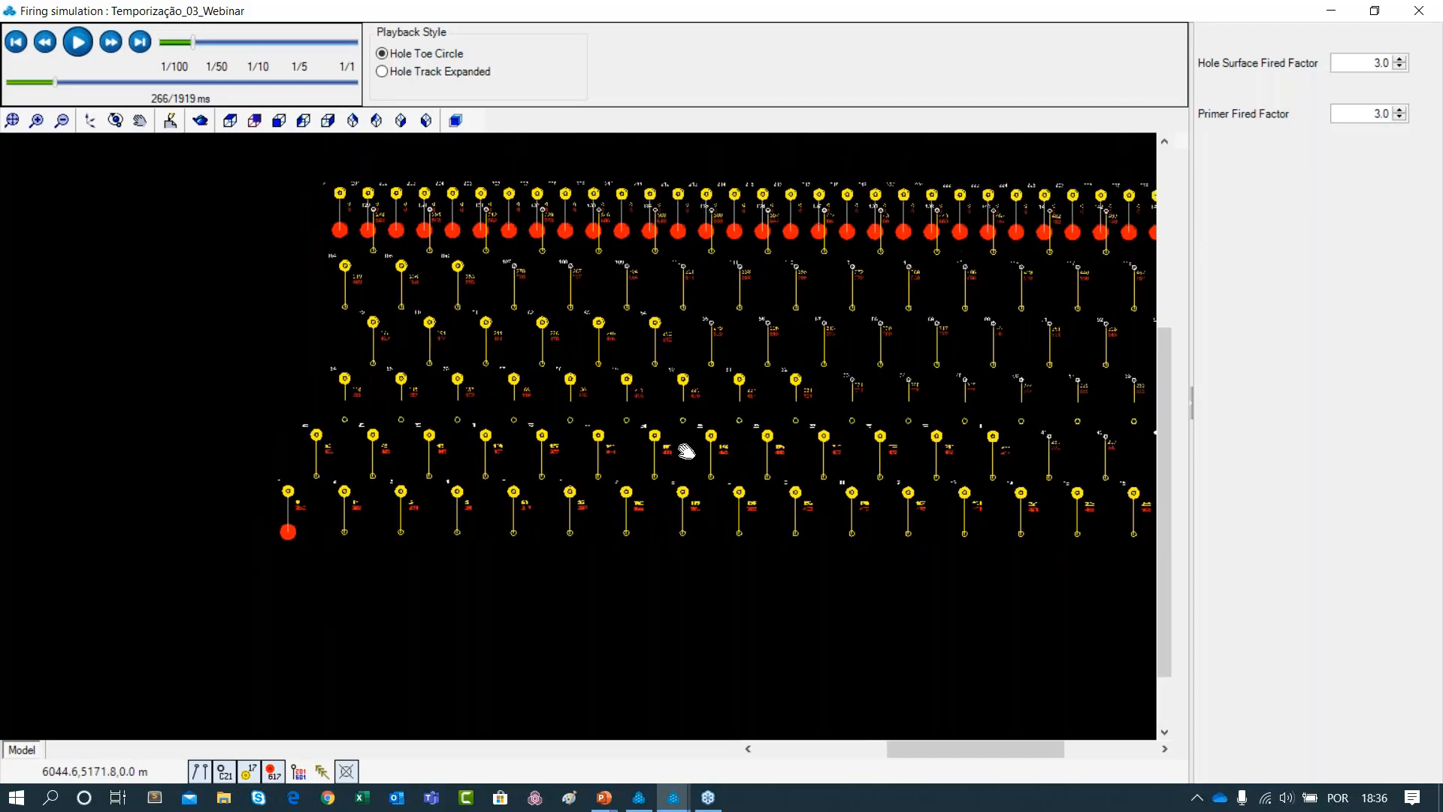
scroll(767, 467, down, 3)
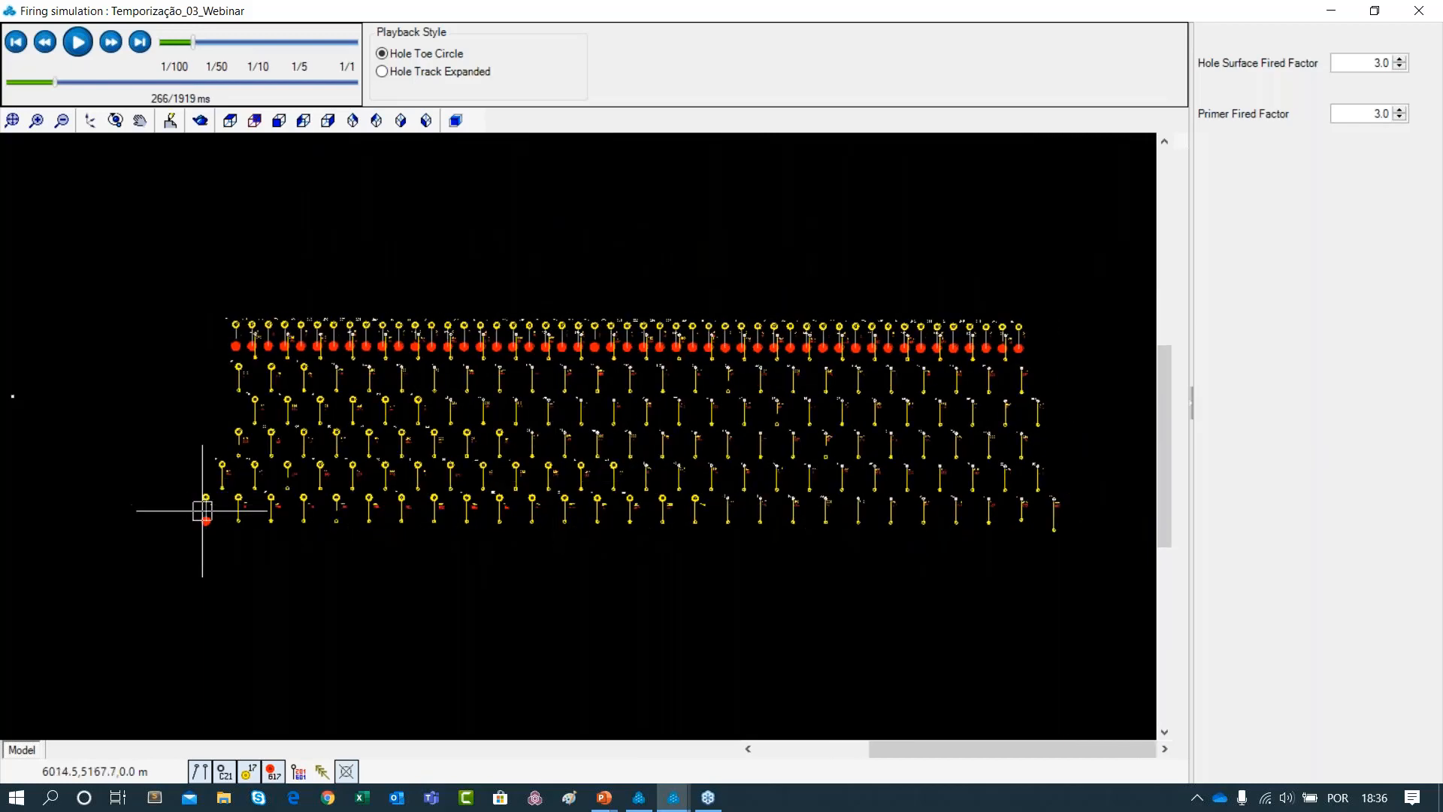
scroll(203, 522, up, 3)
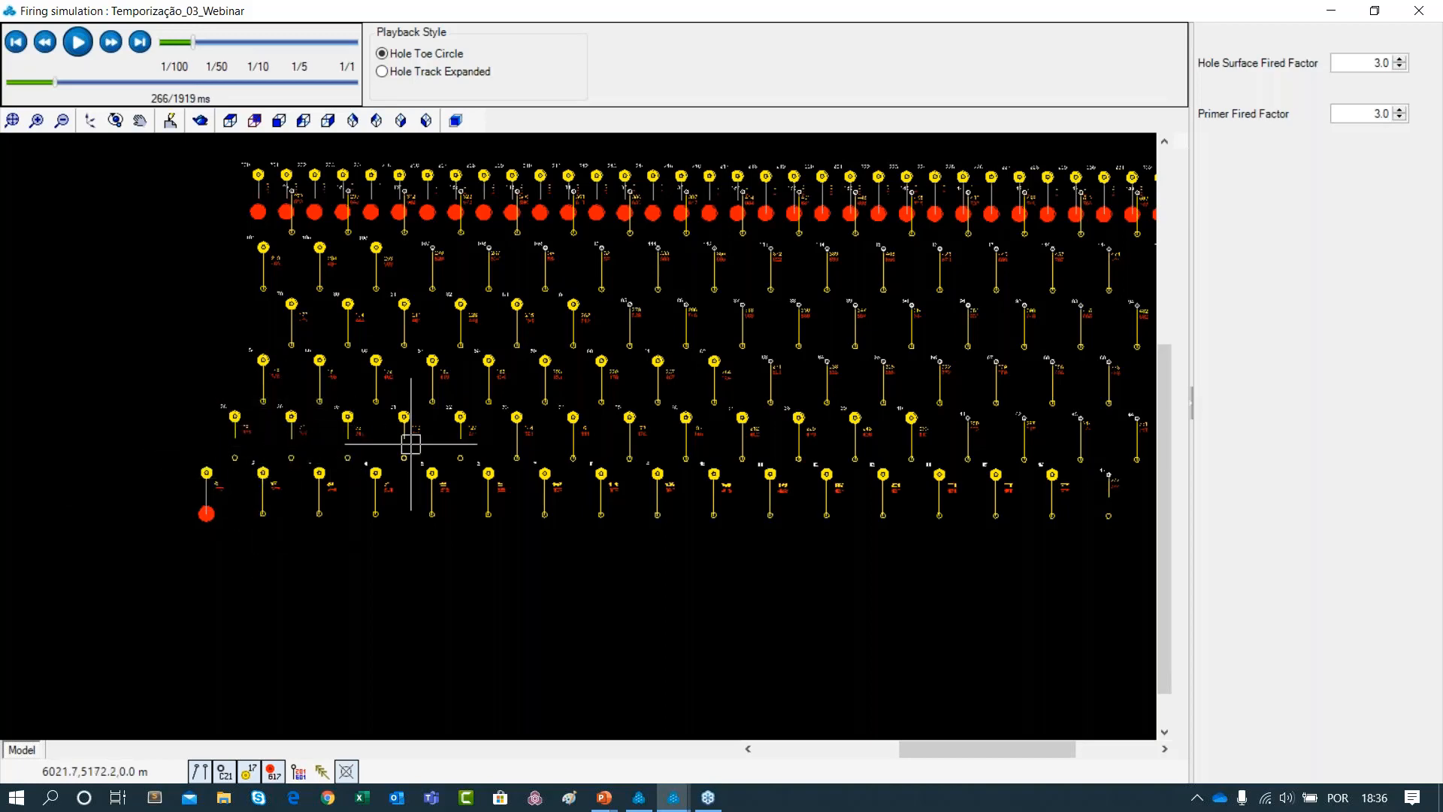
scroll(498, 425, down, 2)
drag(612, 429, 427, 465)
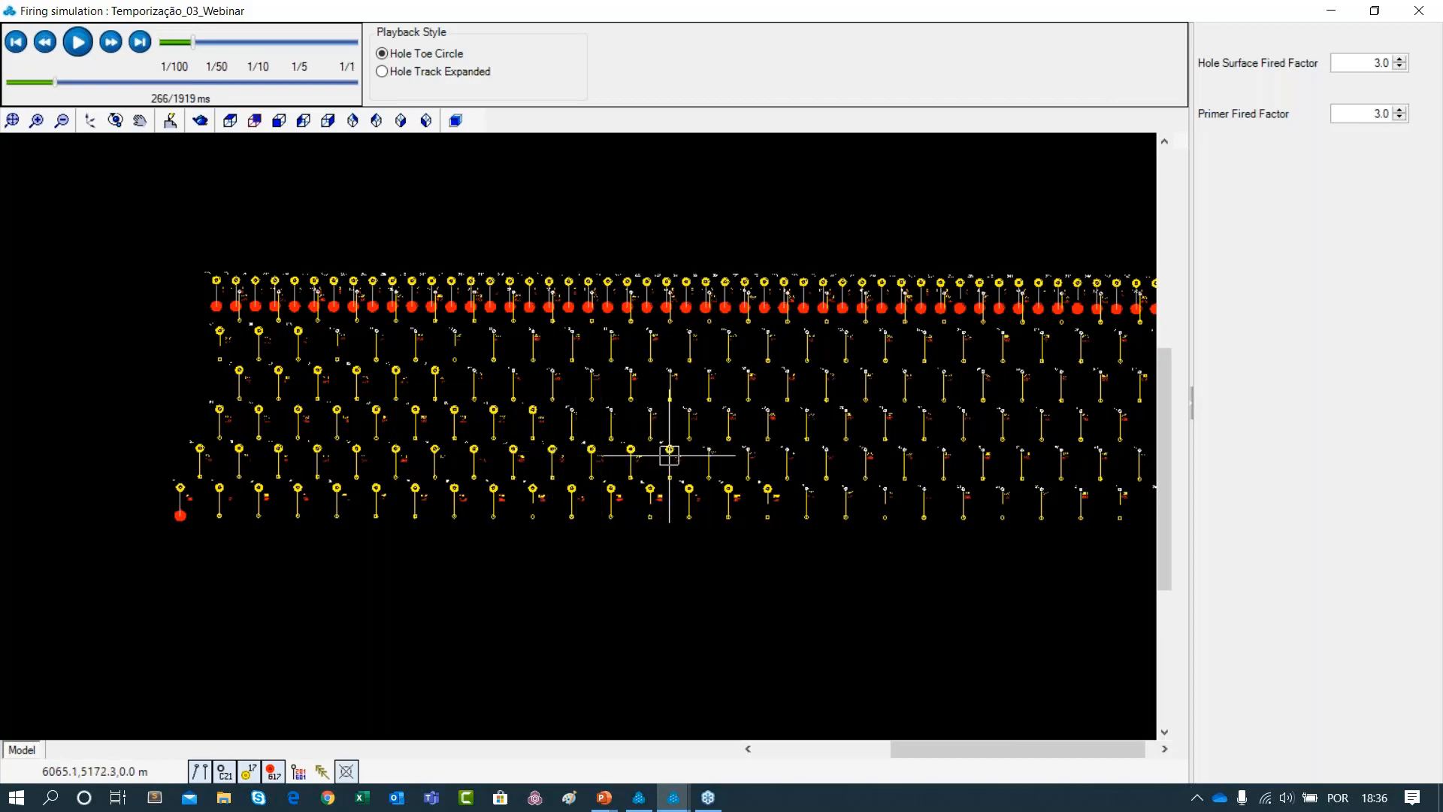
scroll(666, 451, up, 3)
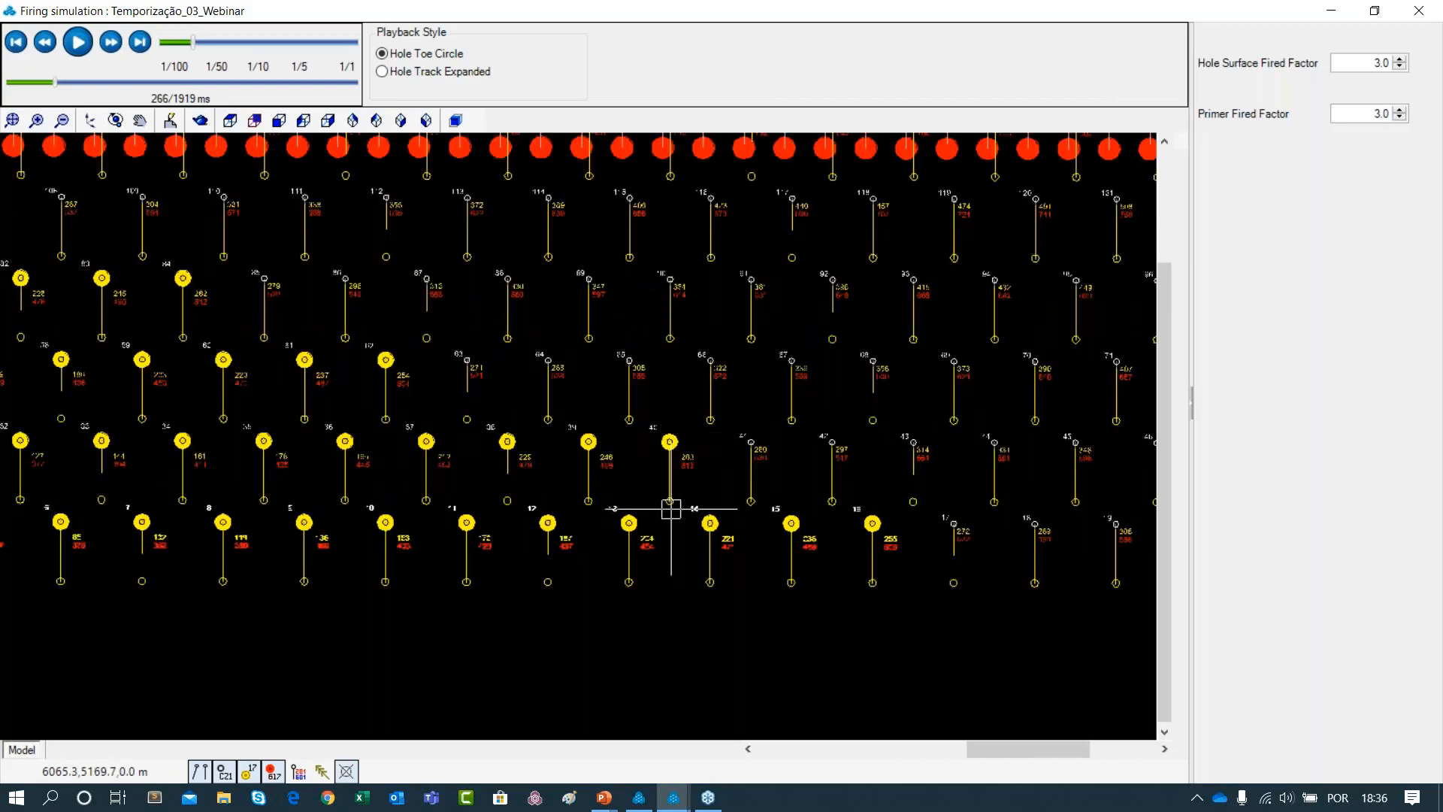
scroll(648, 460, down, 6)
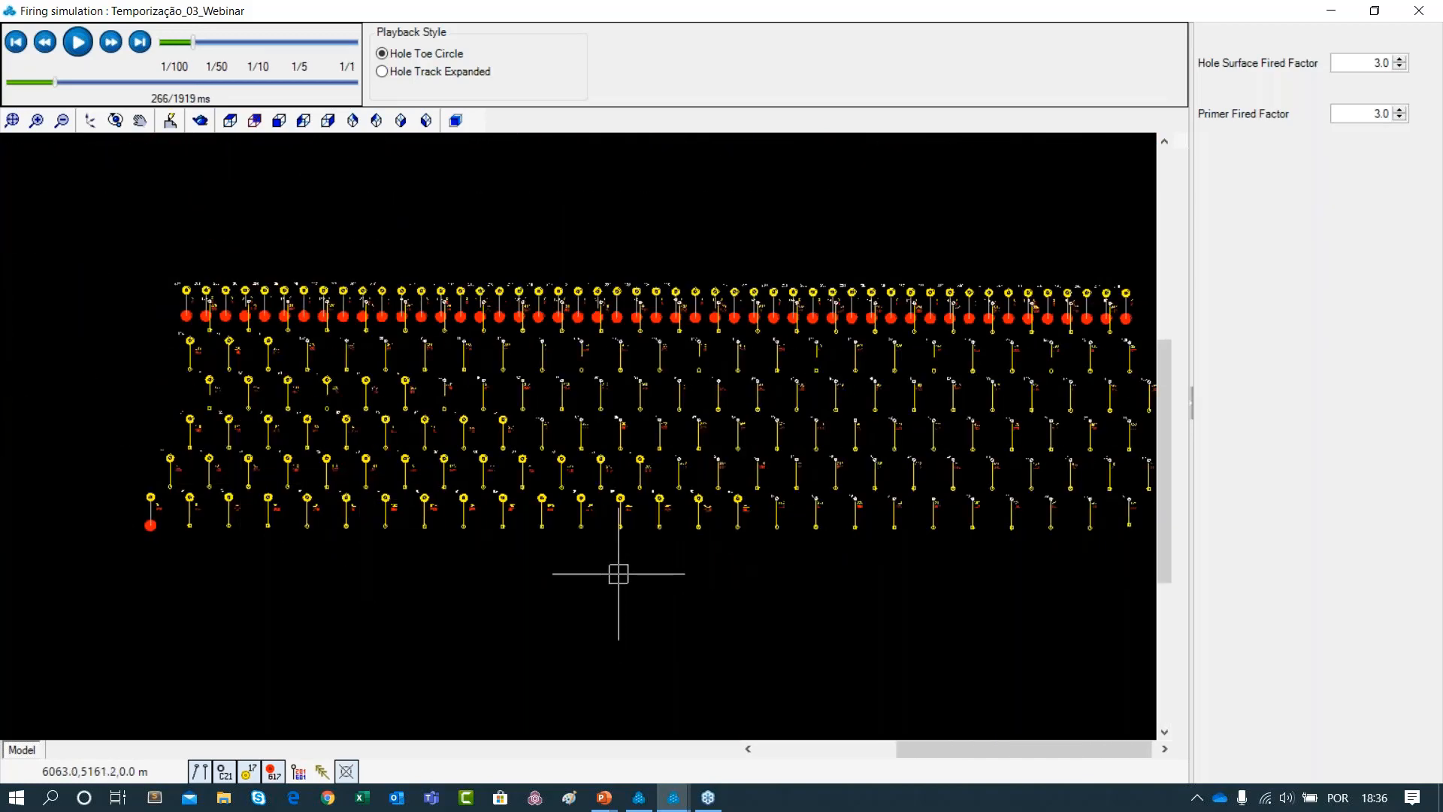
scroll(621, 579, down, 1)
scroll(616, 571, down, 1)
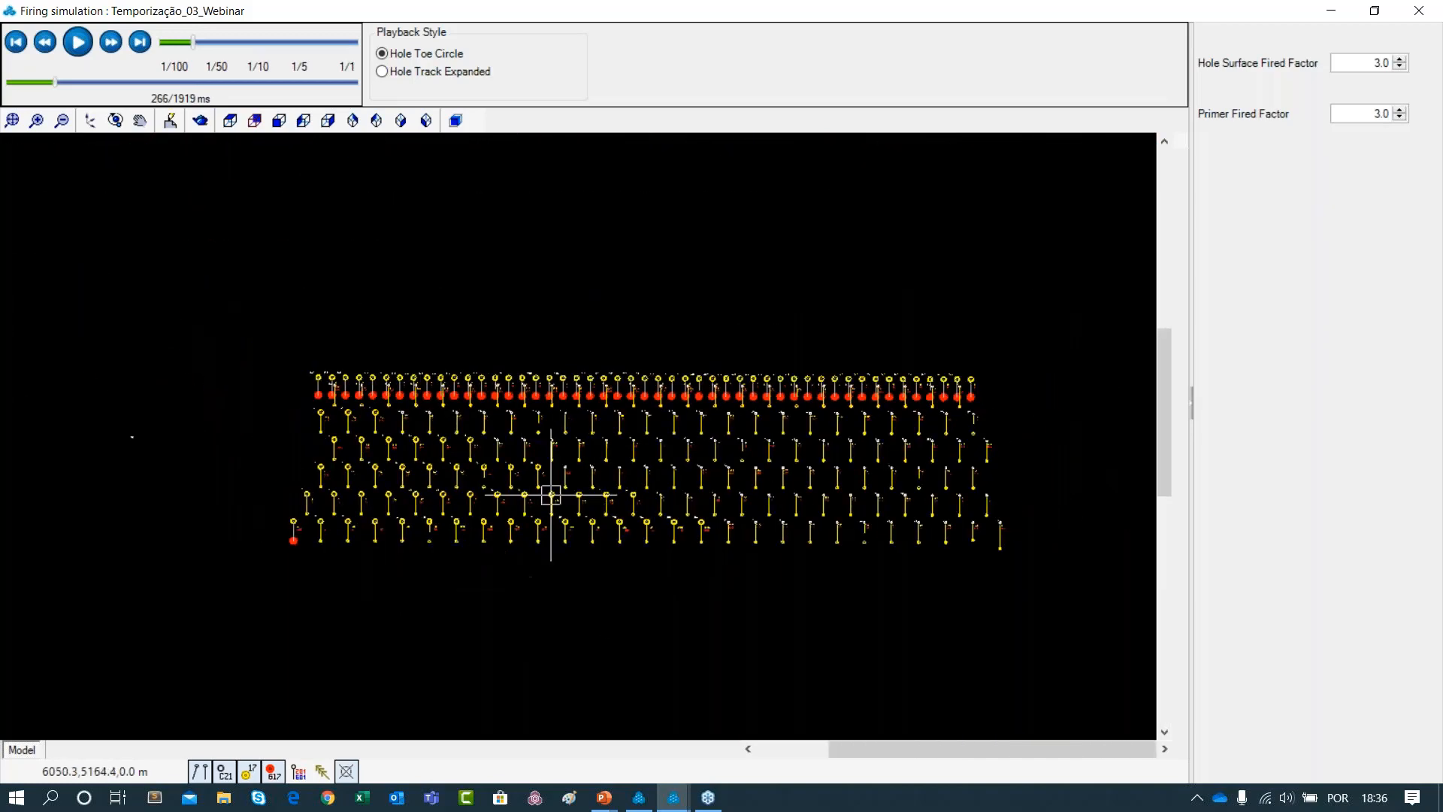
Close the firing simulation and open the timing contours of Temporização_03_Webinar in a maximised window with the whole blast in view
click(1422, 9)
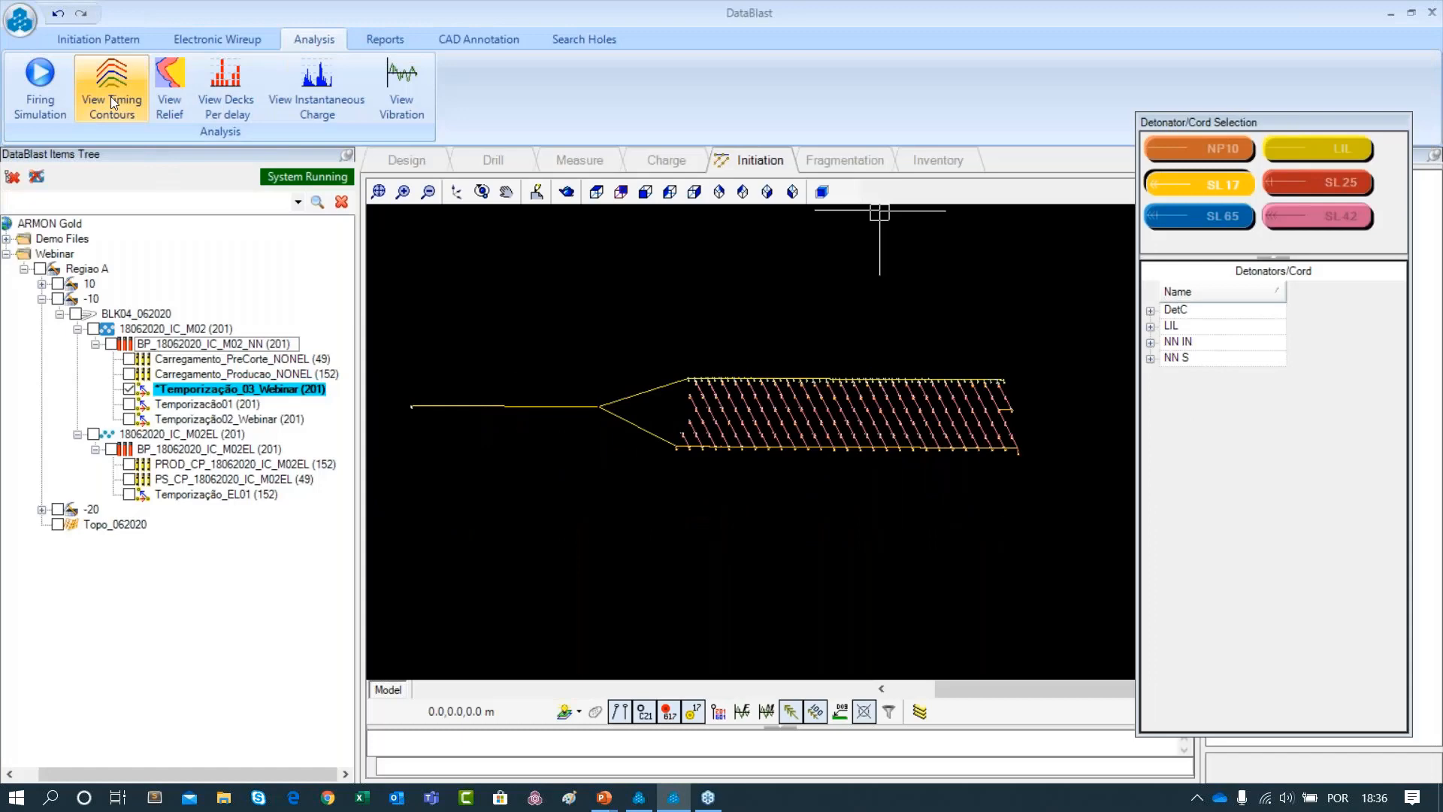
click(112, 97)
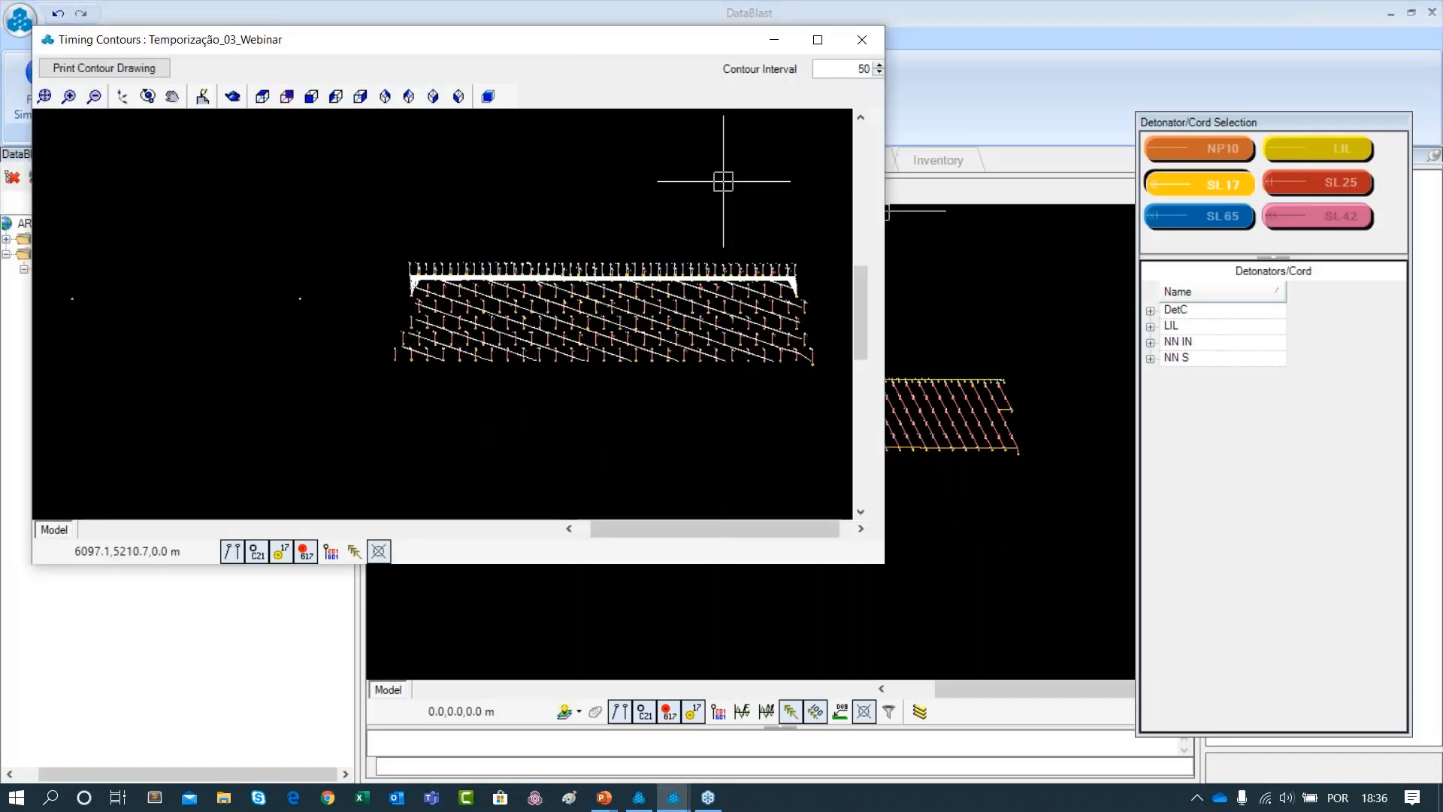
click(817, 39)
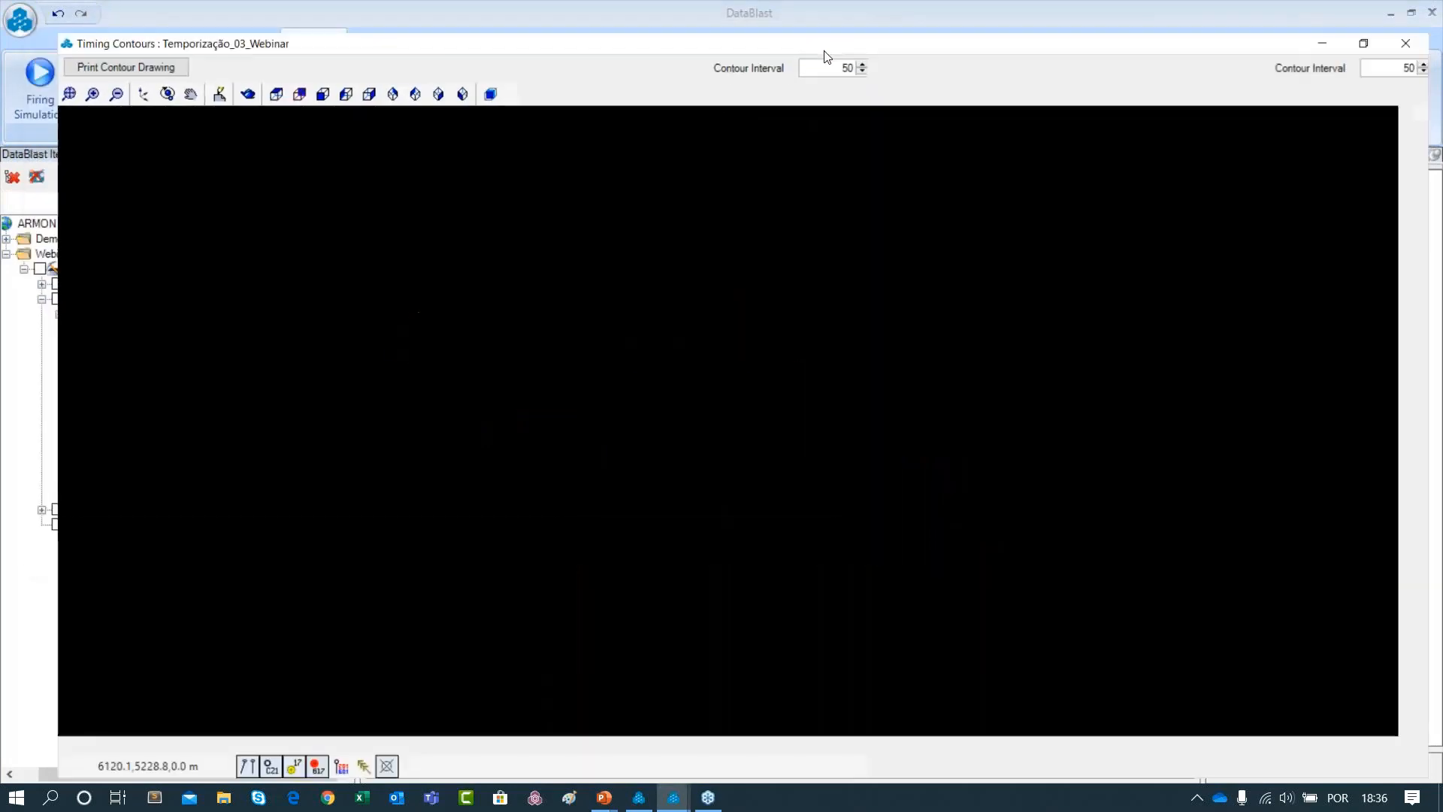
mouse_move(968, 420)
mouse_down()
mouse_move(894, 406)
mouse_move(770, 413)
mouse_up()
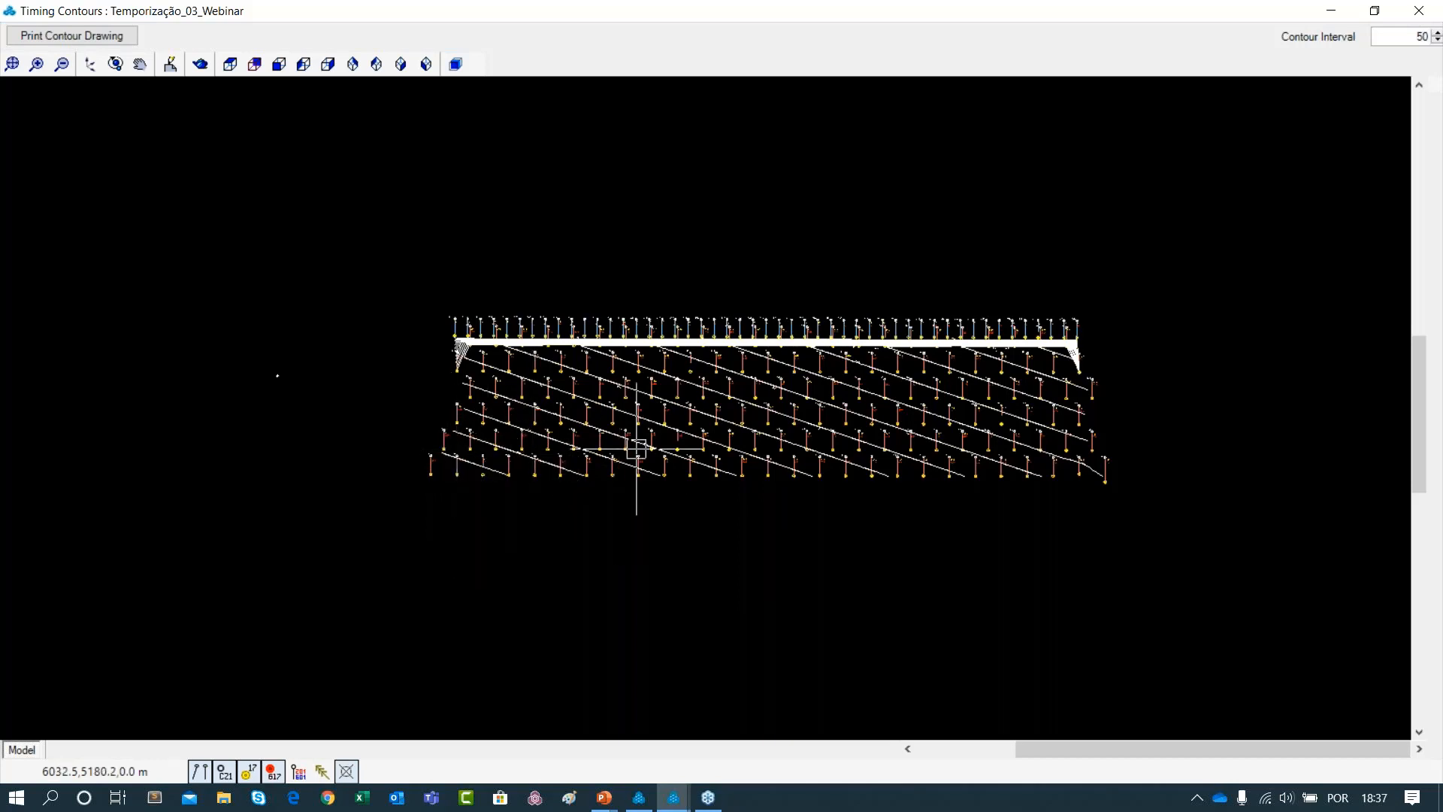
Examine the timing contours and hole times across the production rows and along the northern pre-split row
scroll(1074, 403, up, 2)
scroll(1052, 361, down, 2)
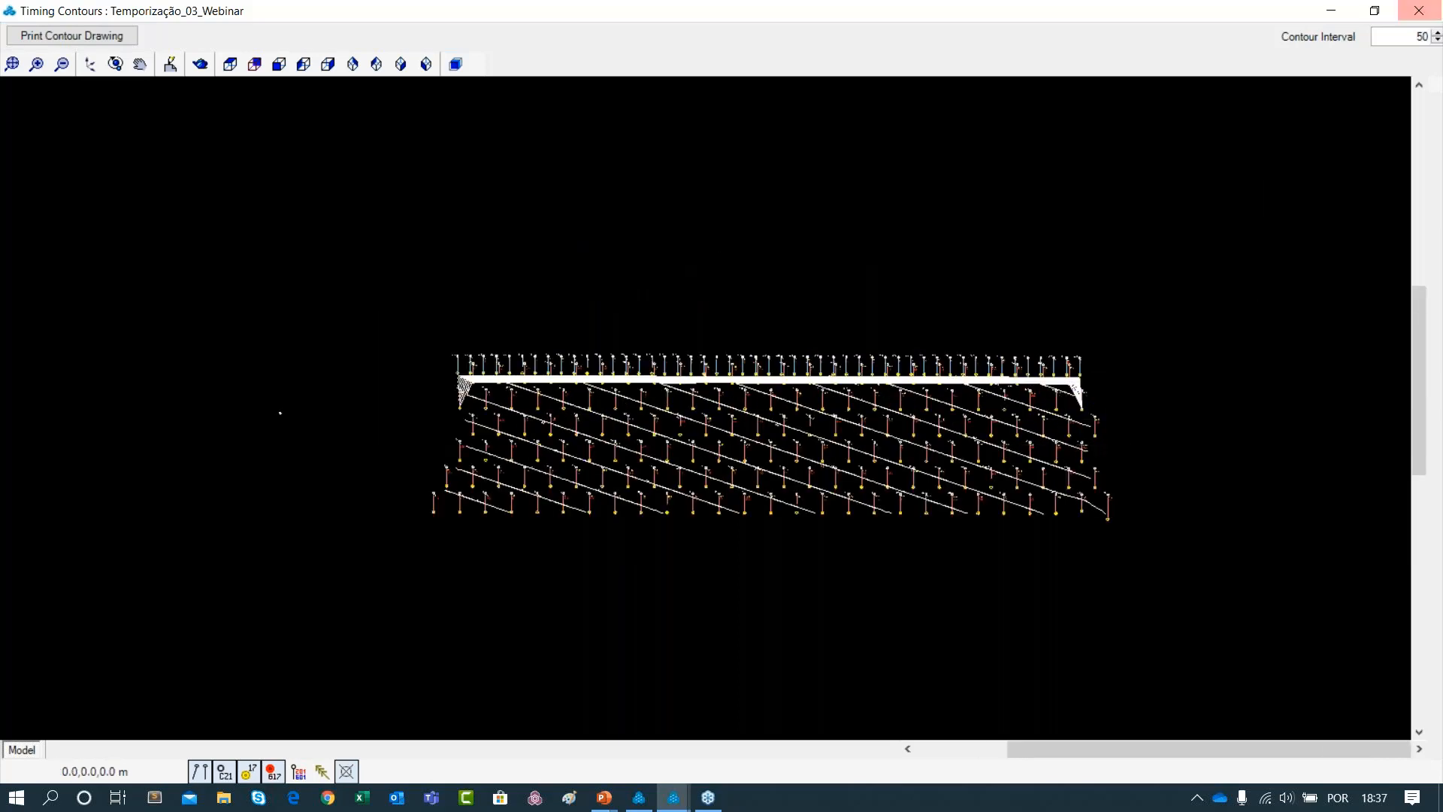
scroll(754, 290, up, 10)
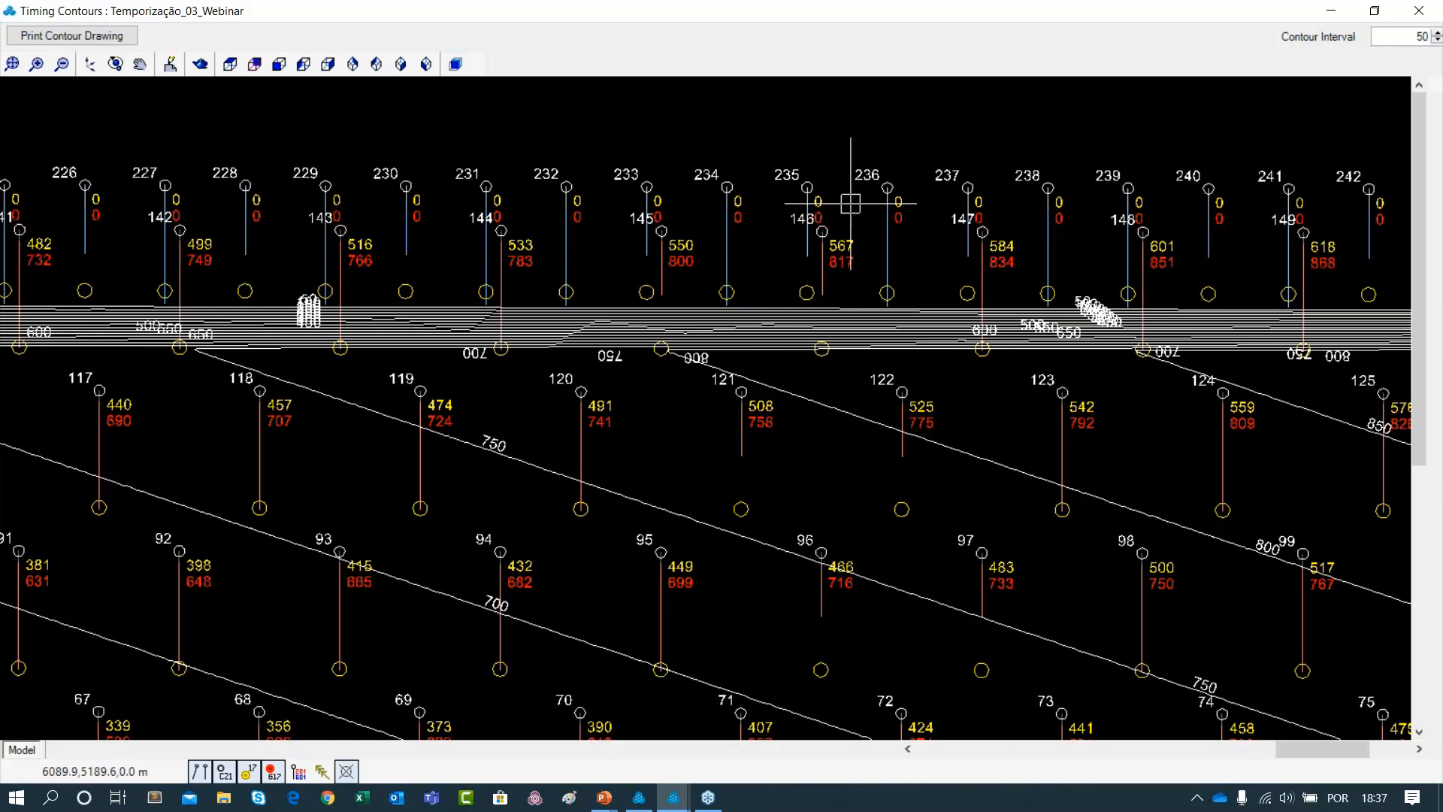
scroll(850, 203, down, 5)
scroll(740, 399, up, 6)
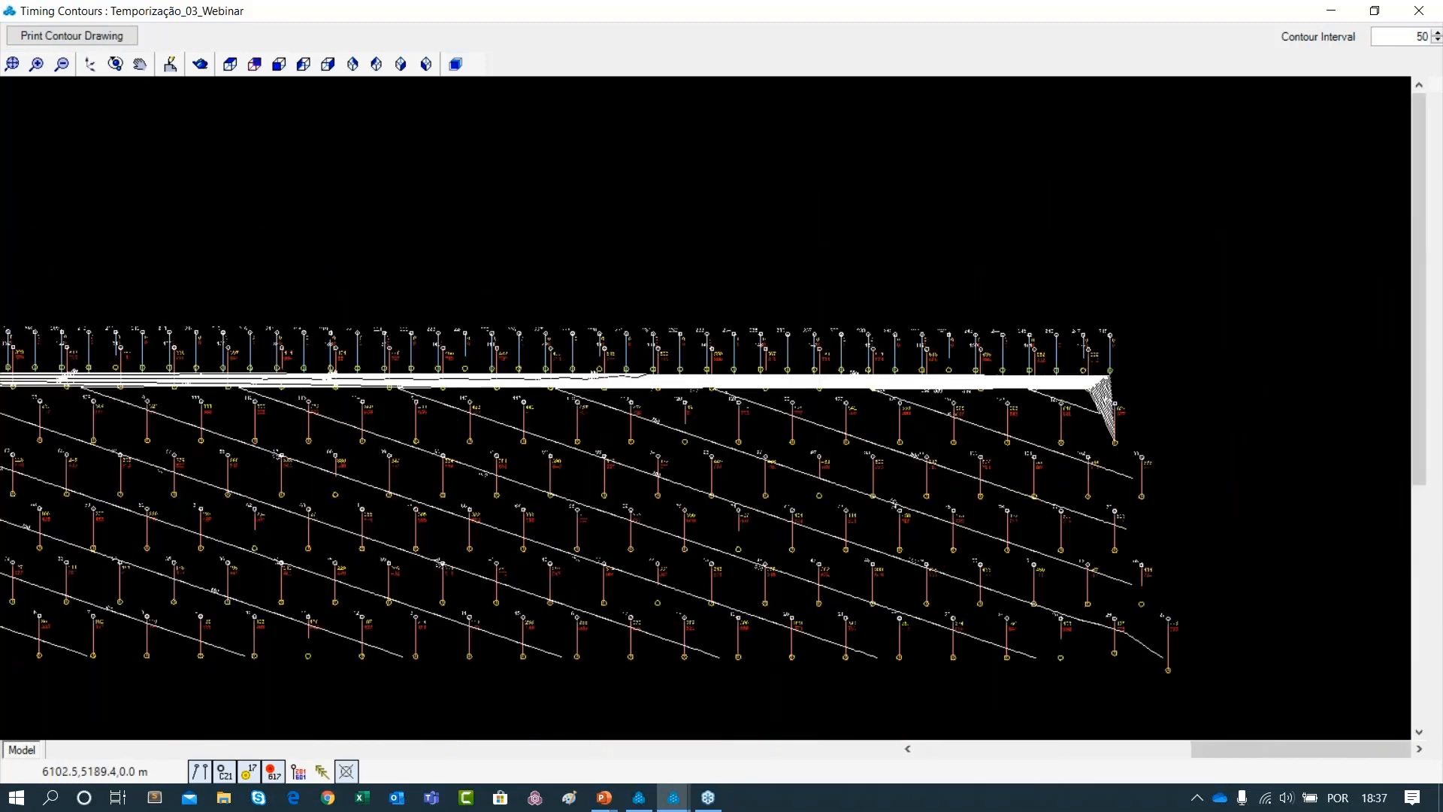
scroll(861, 361, down, 5)
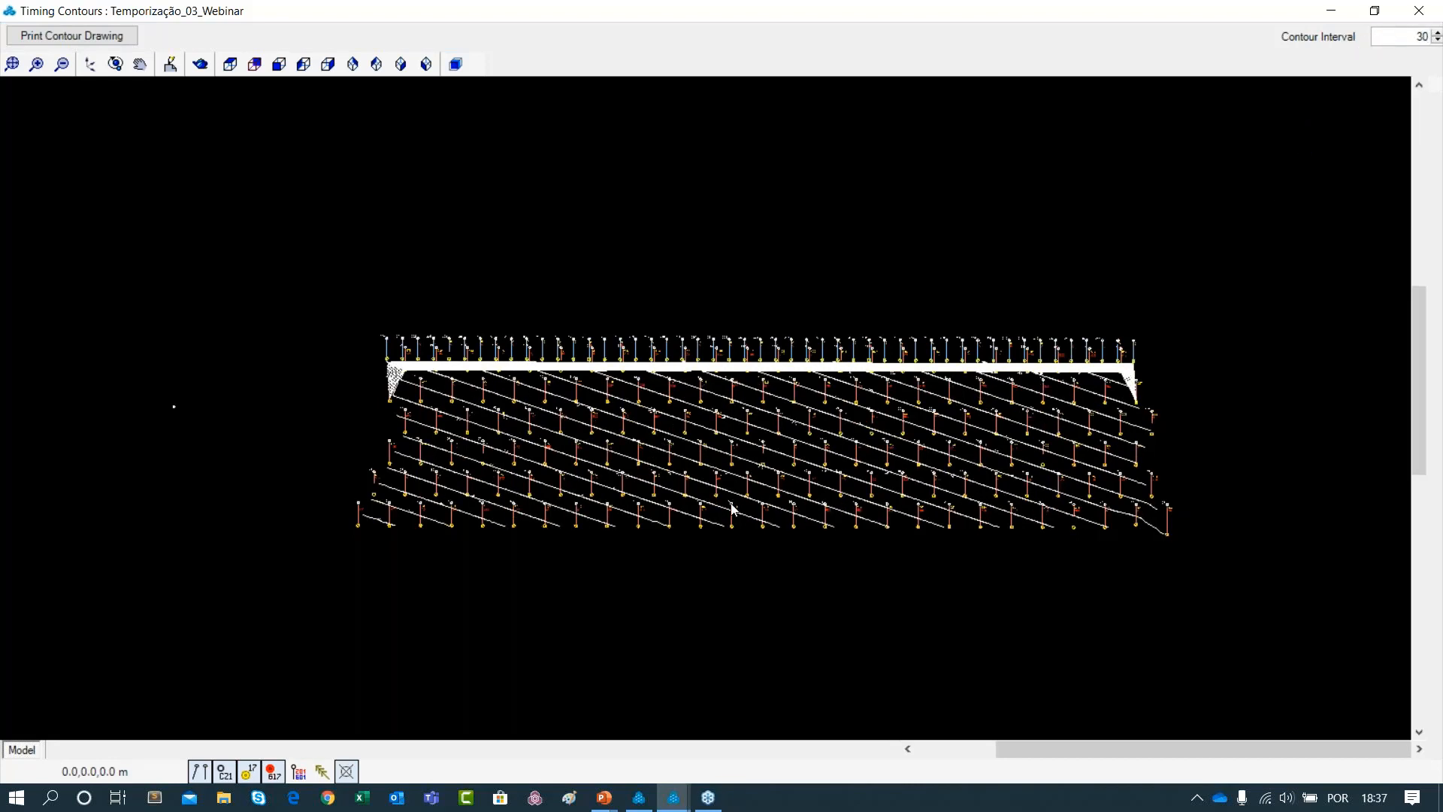
Close the timing contours and open the relief analysis of Temporização_03_Webinar in a maximised window
click(1298, 151)
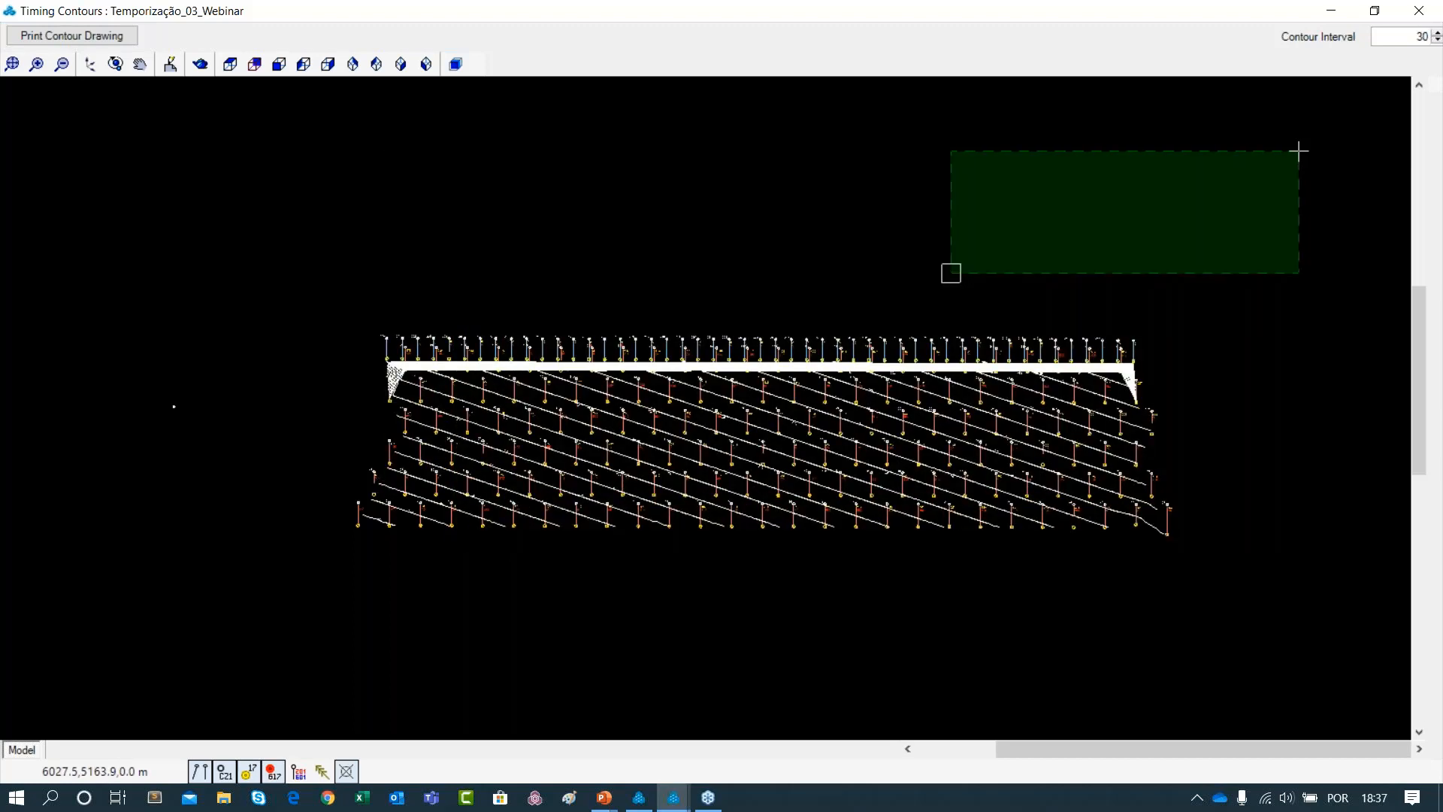
click(950, 271)
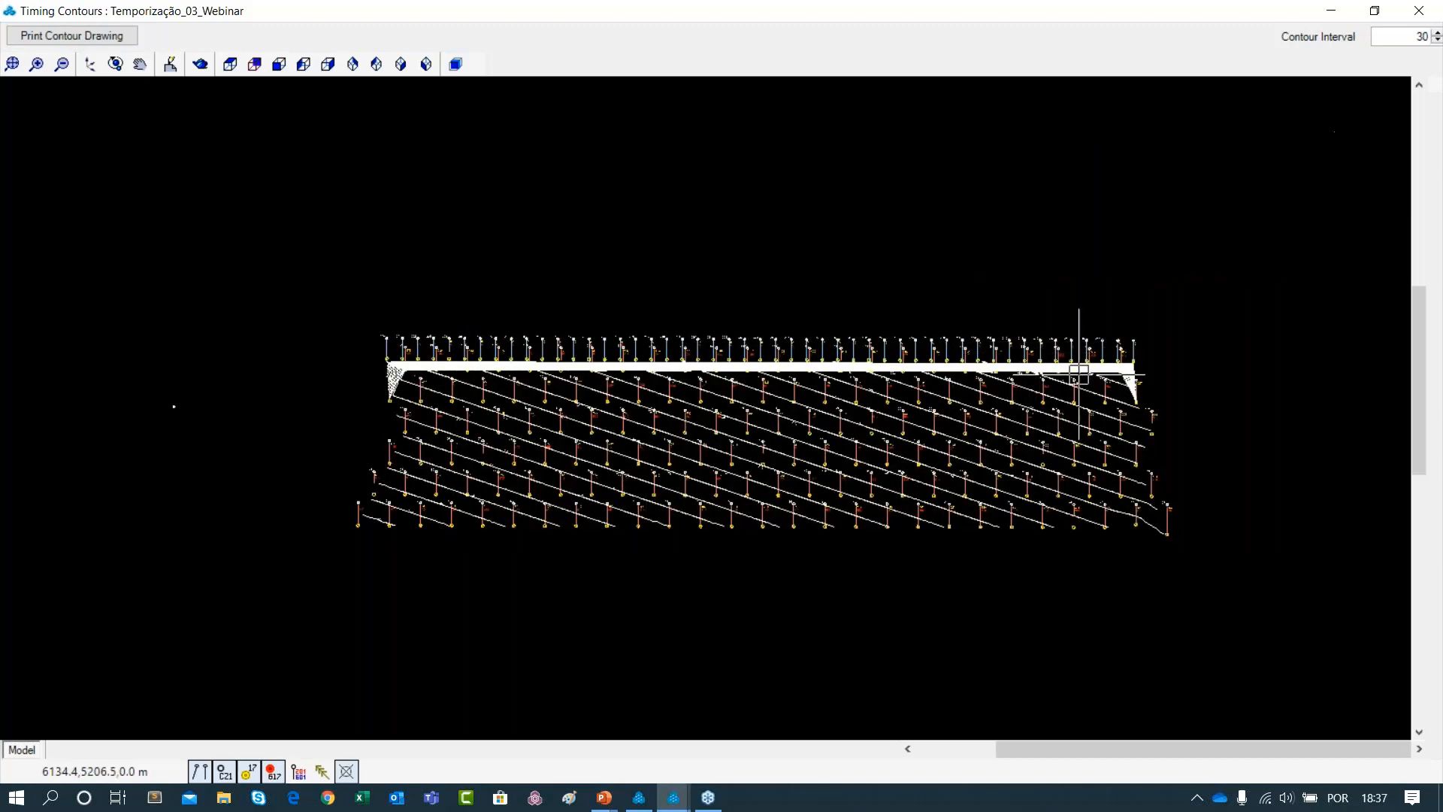
click(1421, 13)
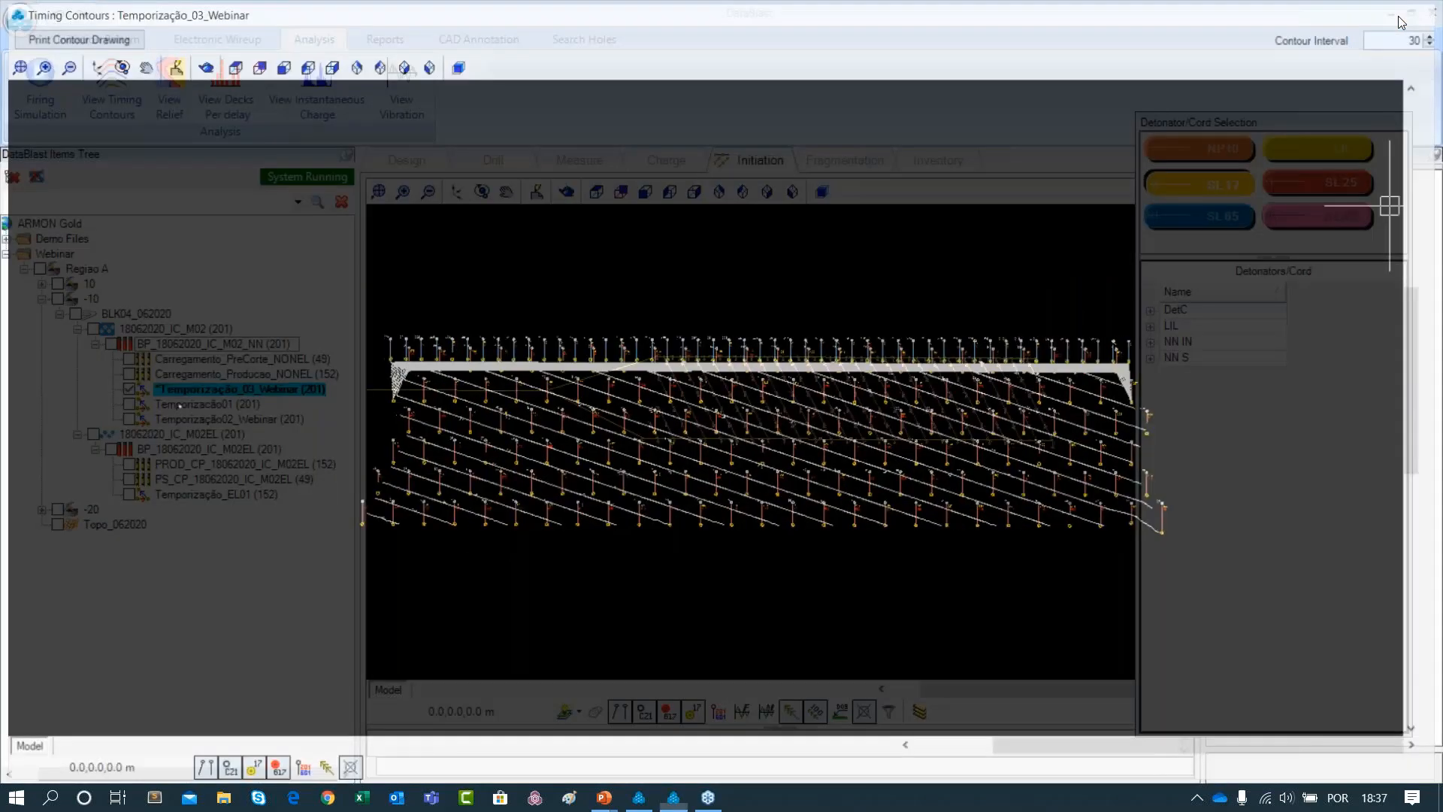
click(173, 100)
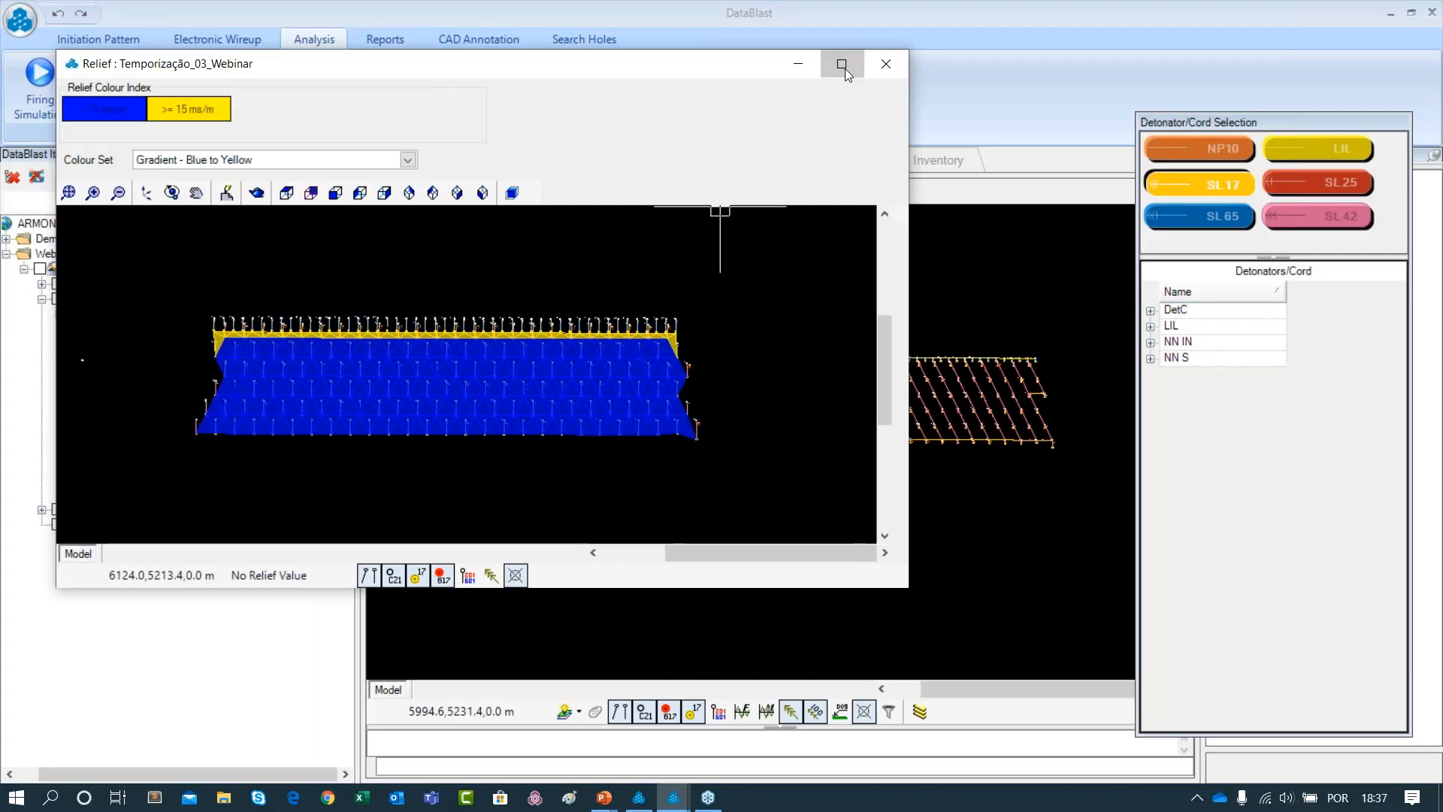
click(837, 58)
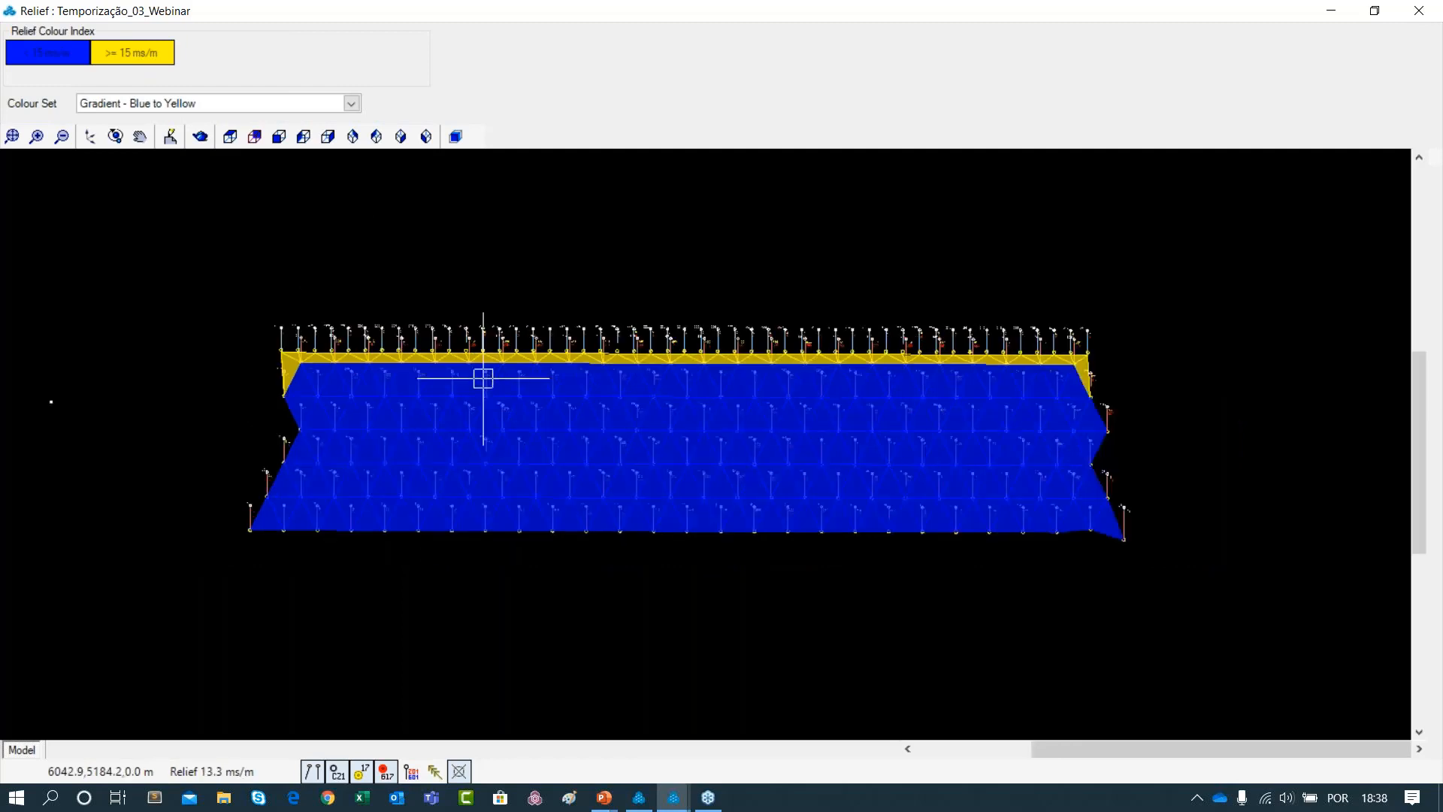
Switch to the PowerPoint slide show, present the Burden Relief – Alívio slide, end the show and return to the relief analysis
mouse_move(607, 798)
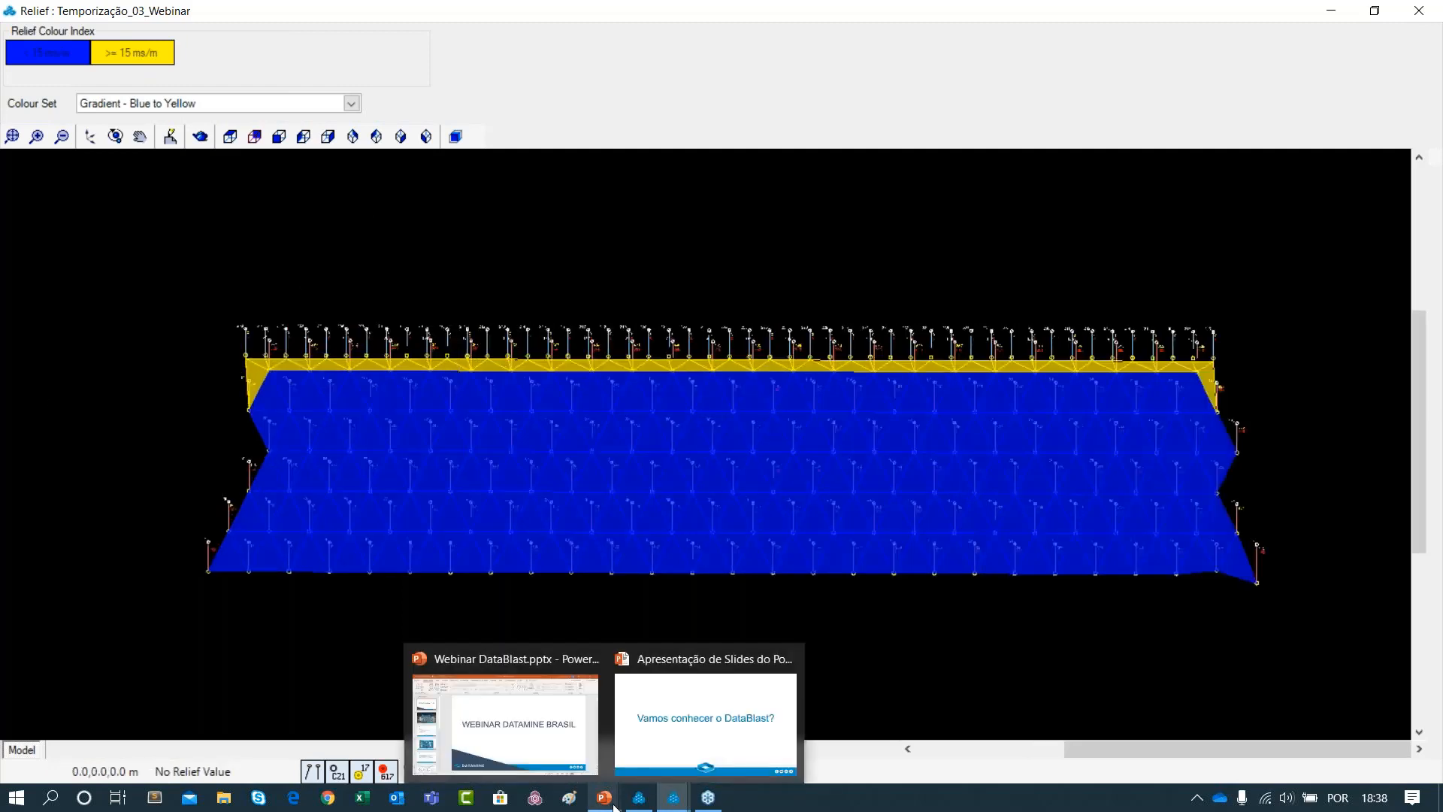
click(671, 733)
click(411, 584)
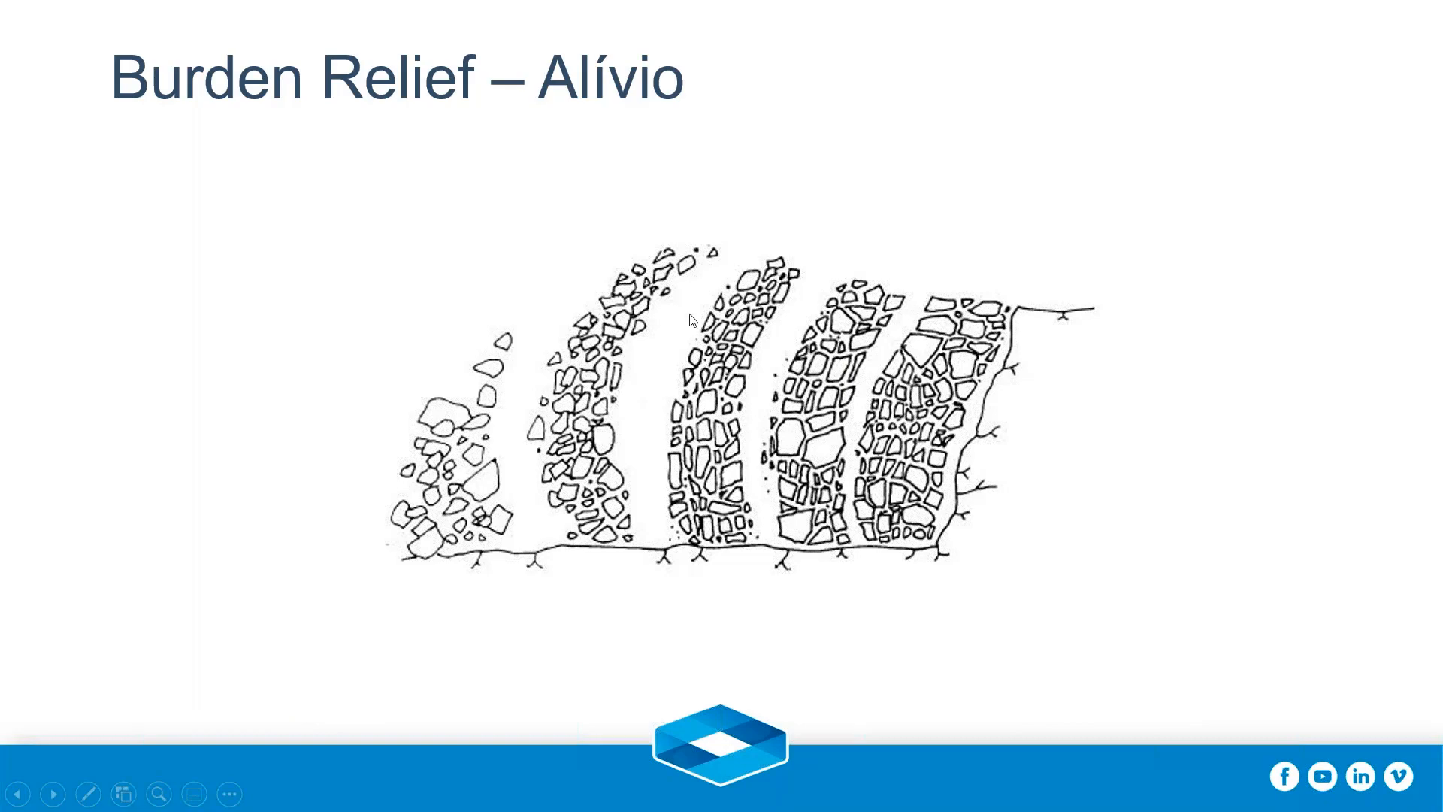
key(Escape)
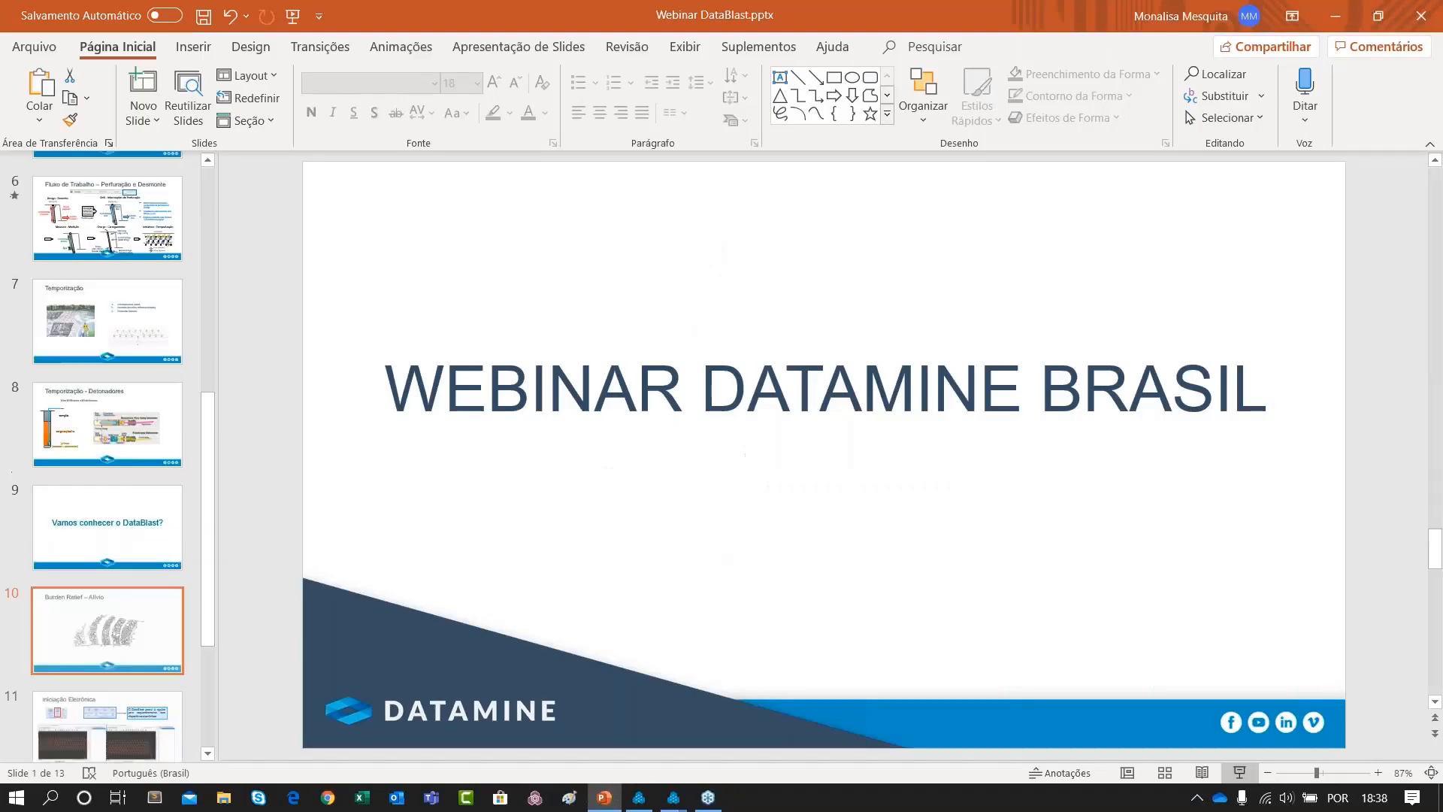
mouse_move(673, 796)
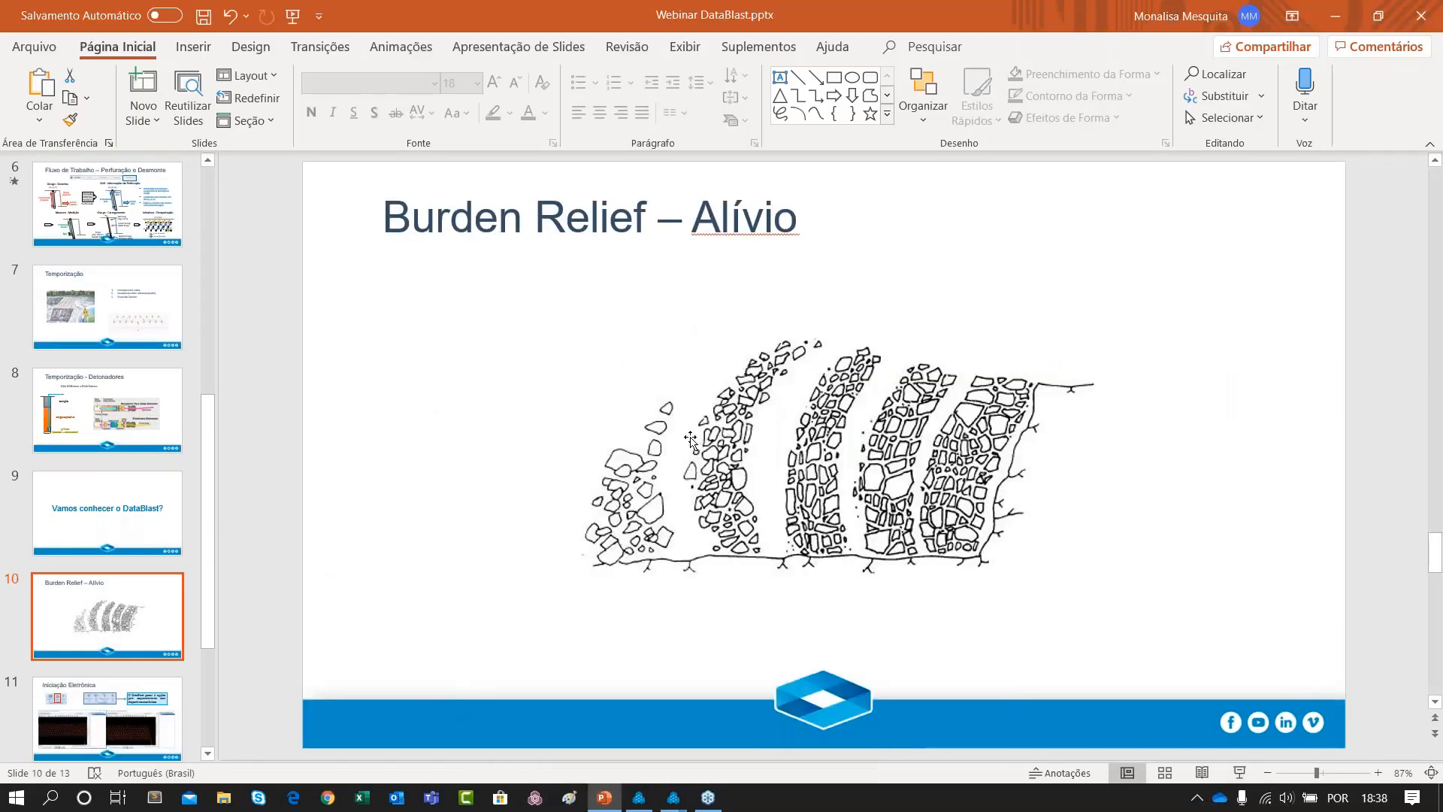
click(720, 698)
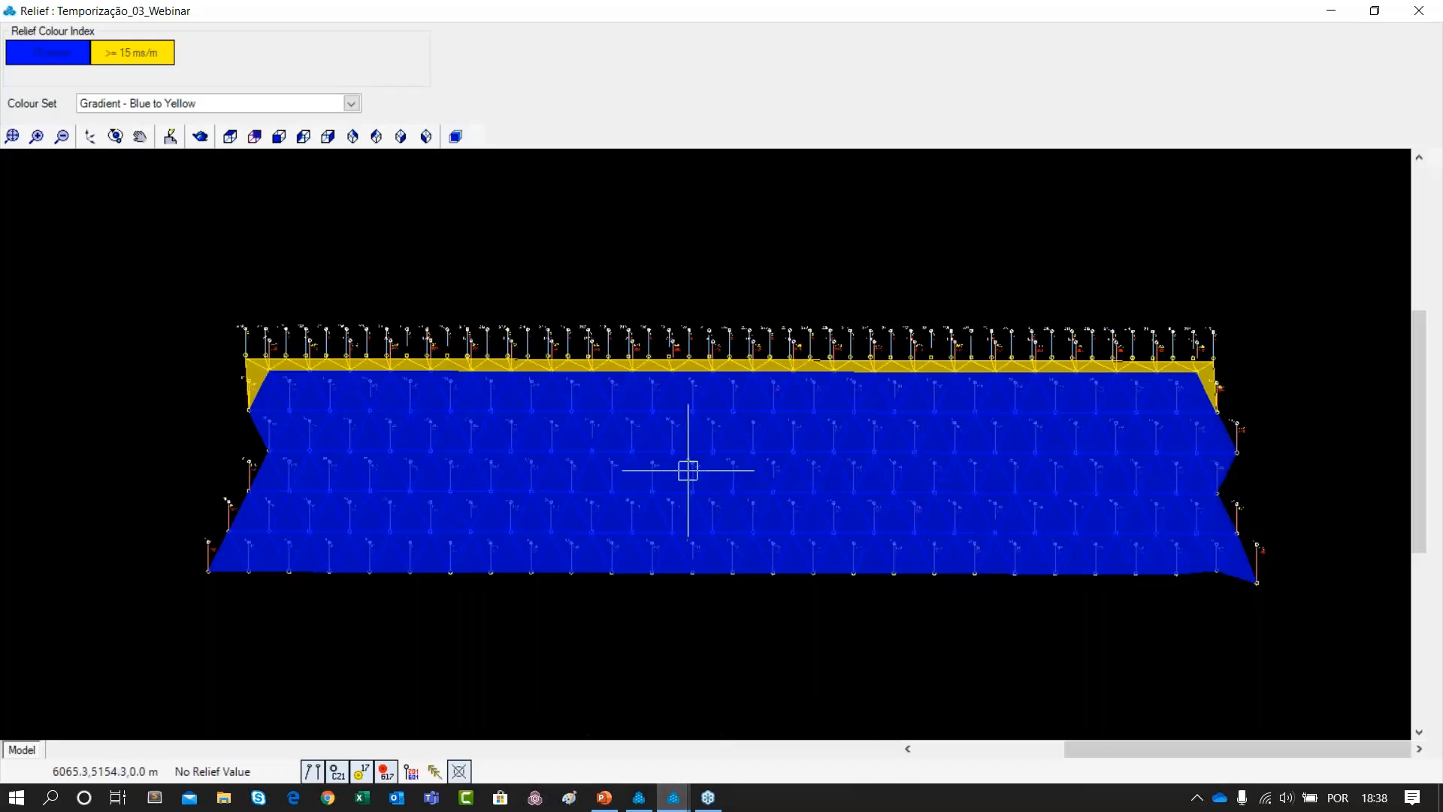
Revisit the Burden Relief – Alívio slide in PowerPoint's editing view and switch back to the DataBlast relief map
click(608, 803)
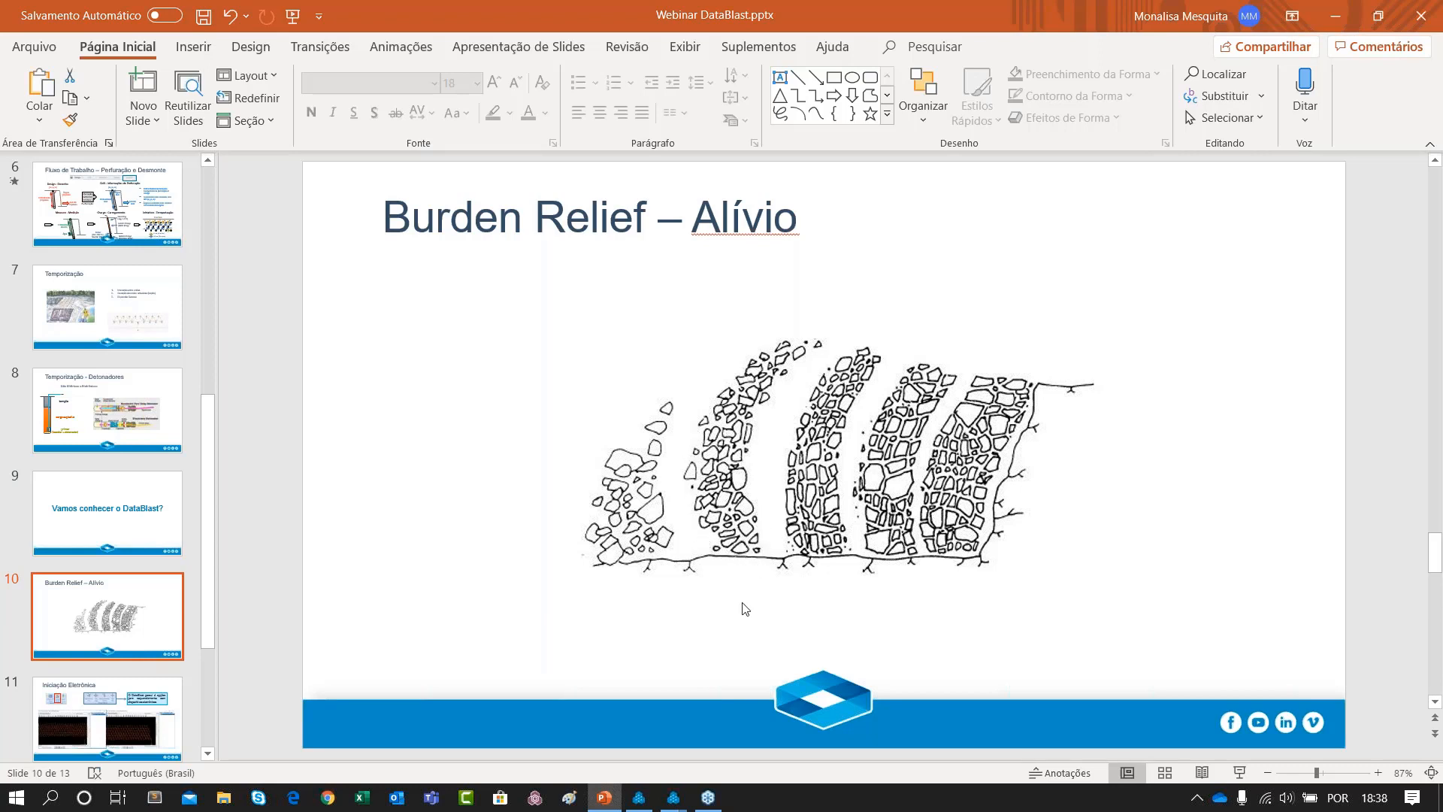
mouse_move(673, 797)
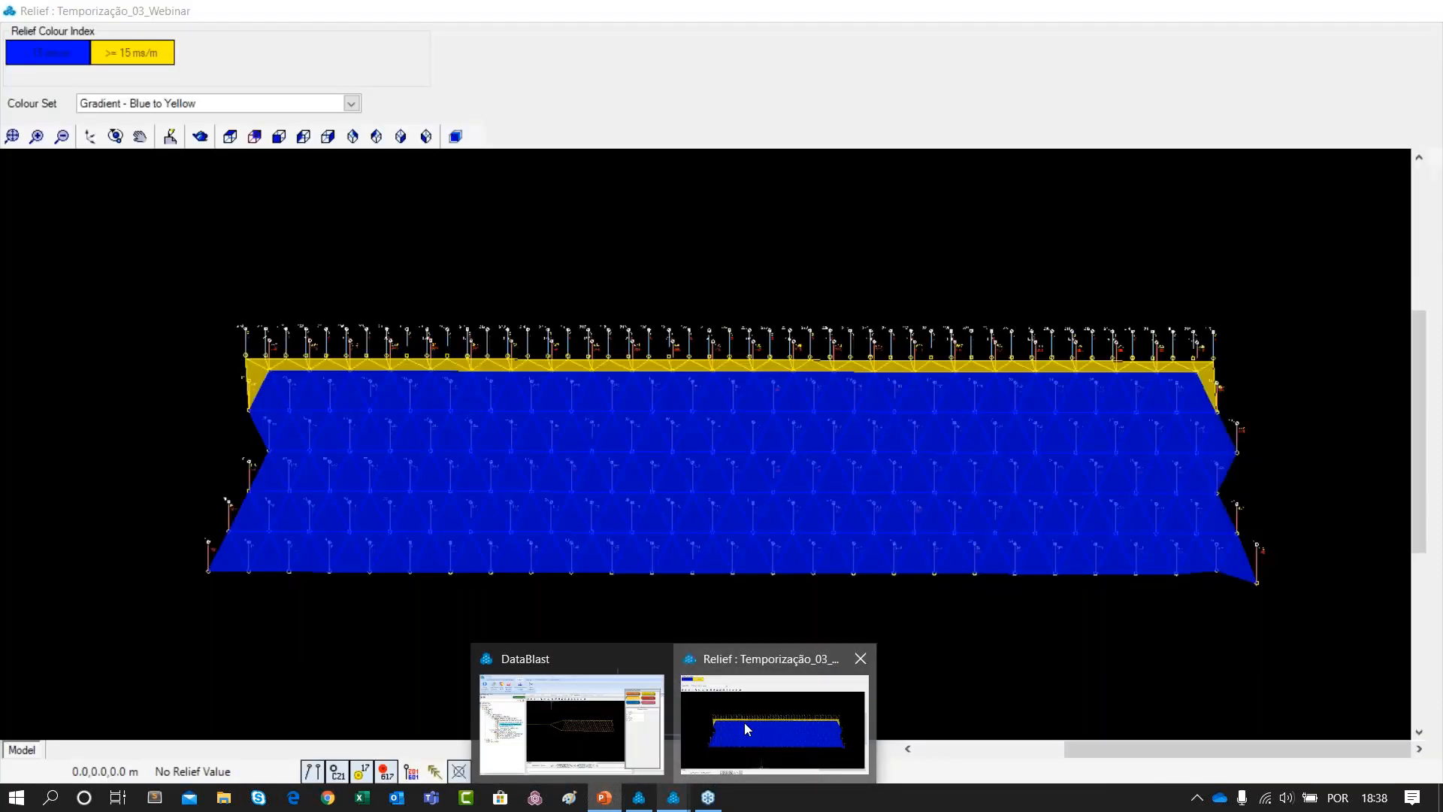
click(744, 723)
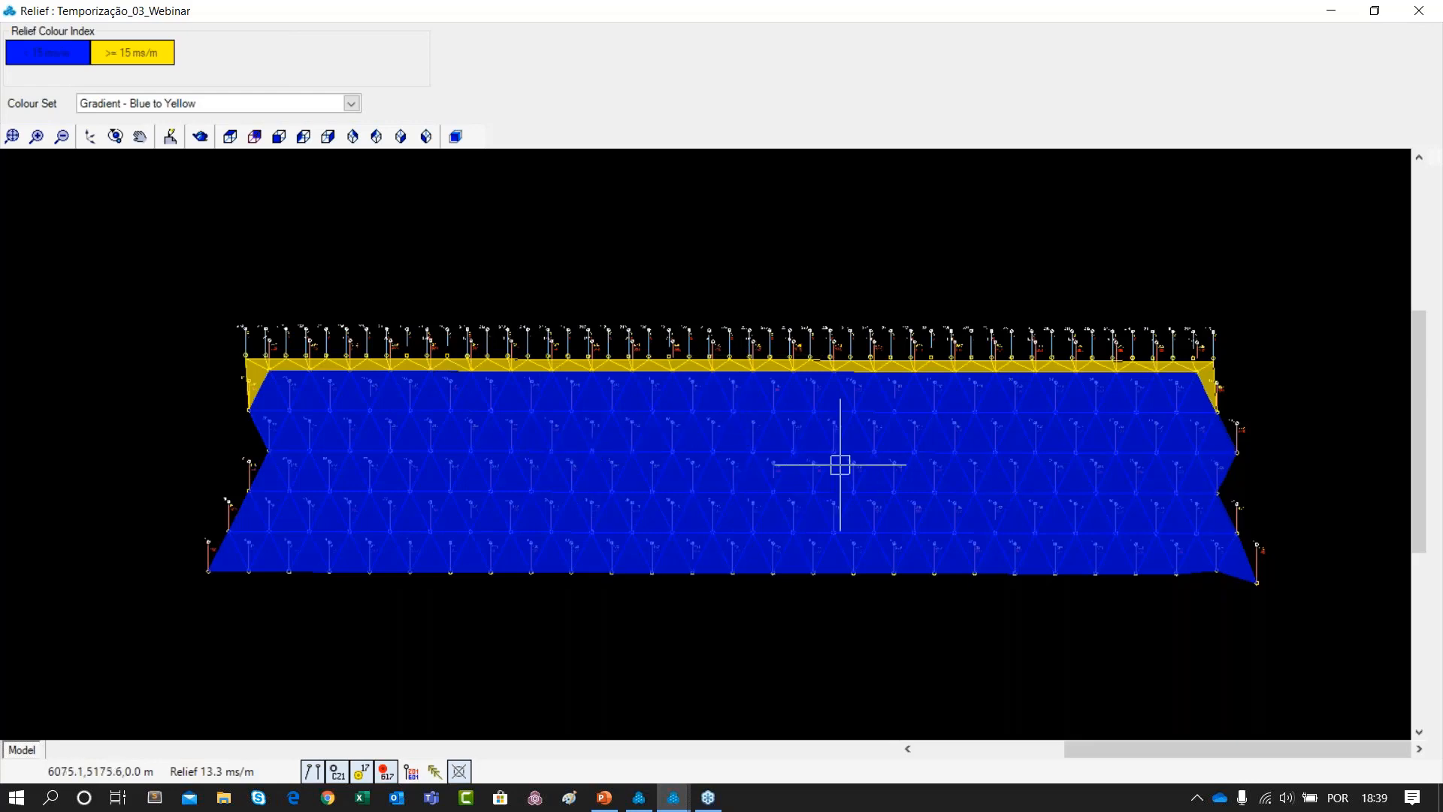
Examine the relief map across the blast rows, minimise its window and bring back the main DataBlast window
scroll(837, 467, up, 2)
scroll(373, 474, down, 2)
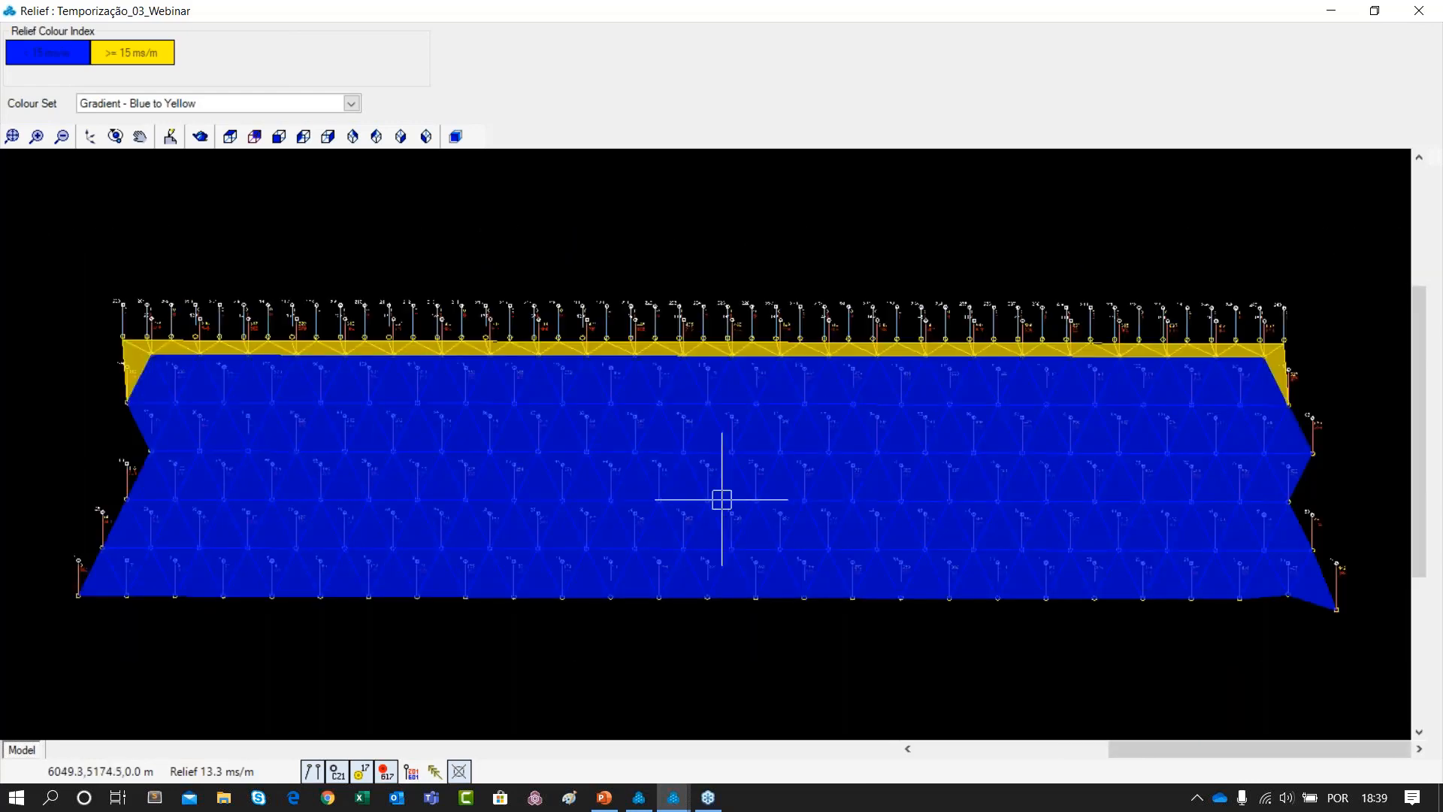
scroll(751, 481, down, 1)
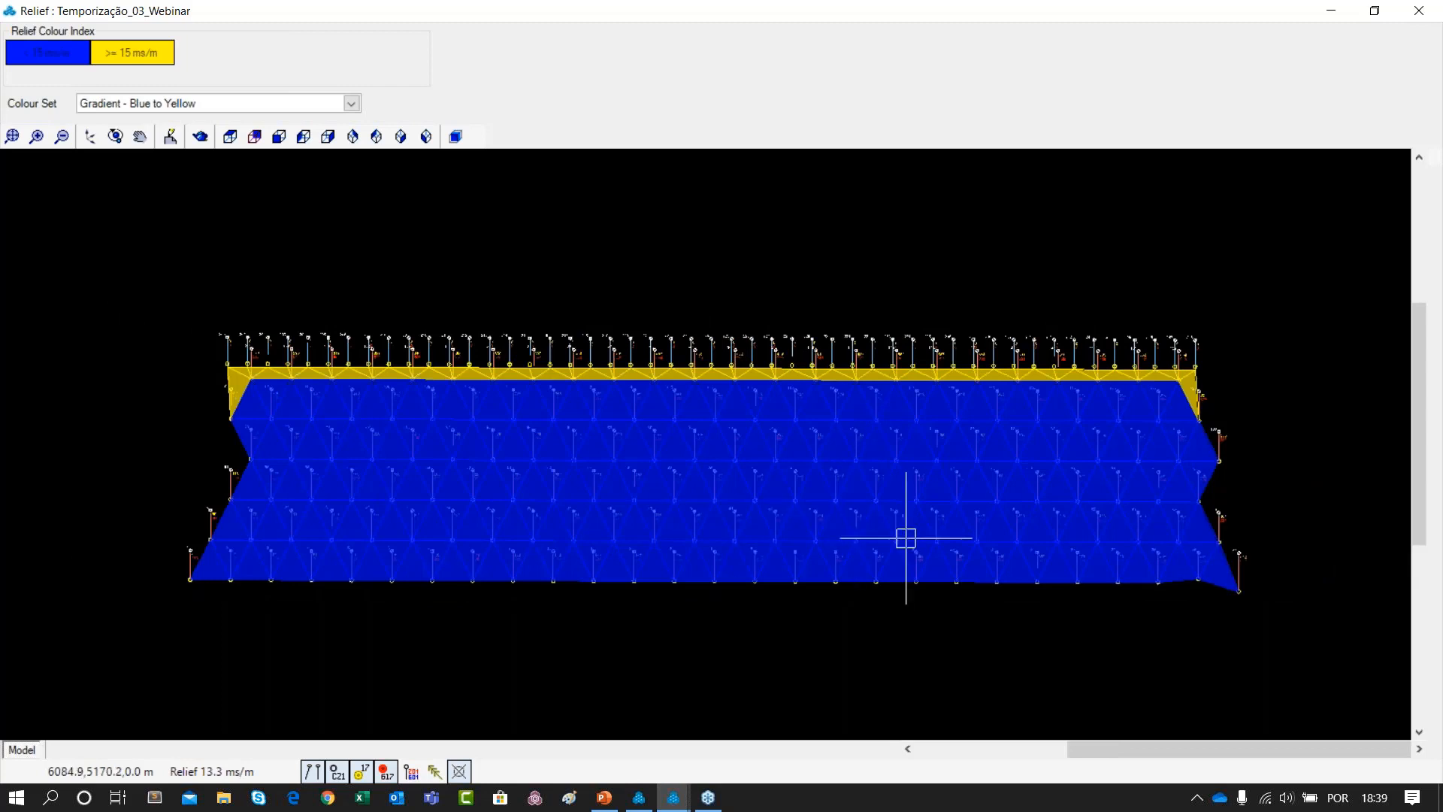
scroll(807, 439, down, 1)
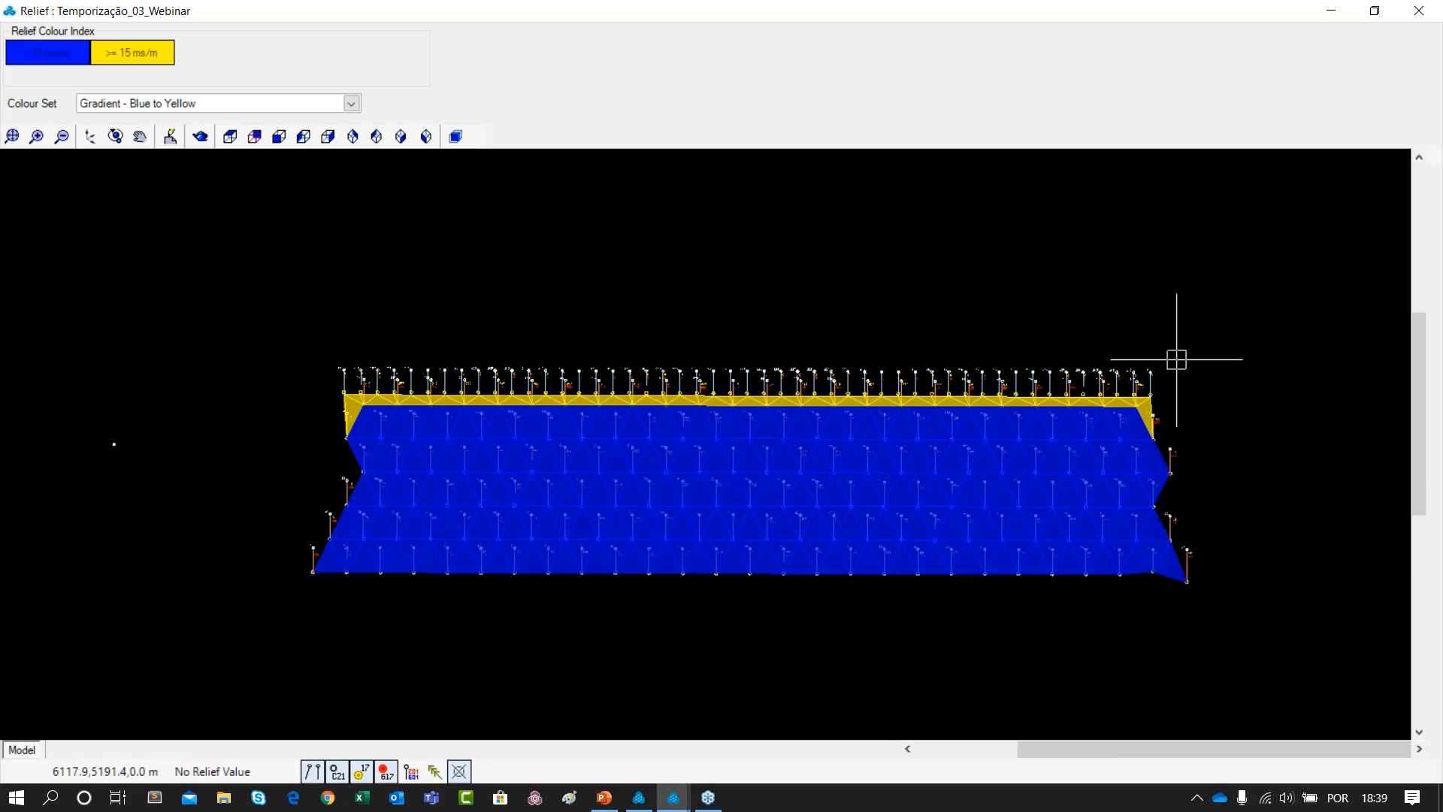
click(1330, 11)
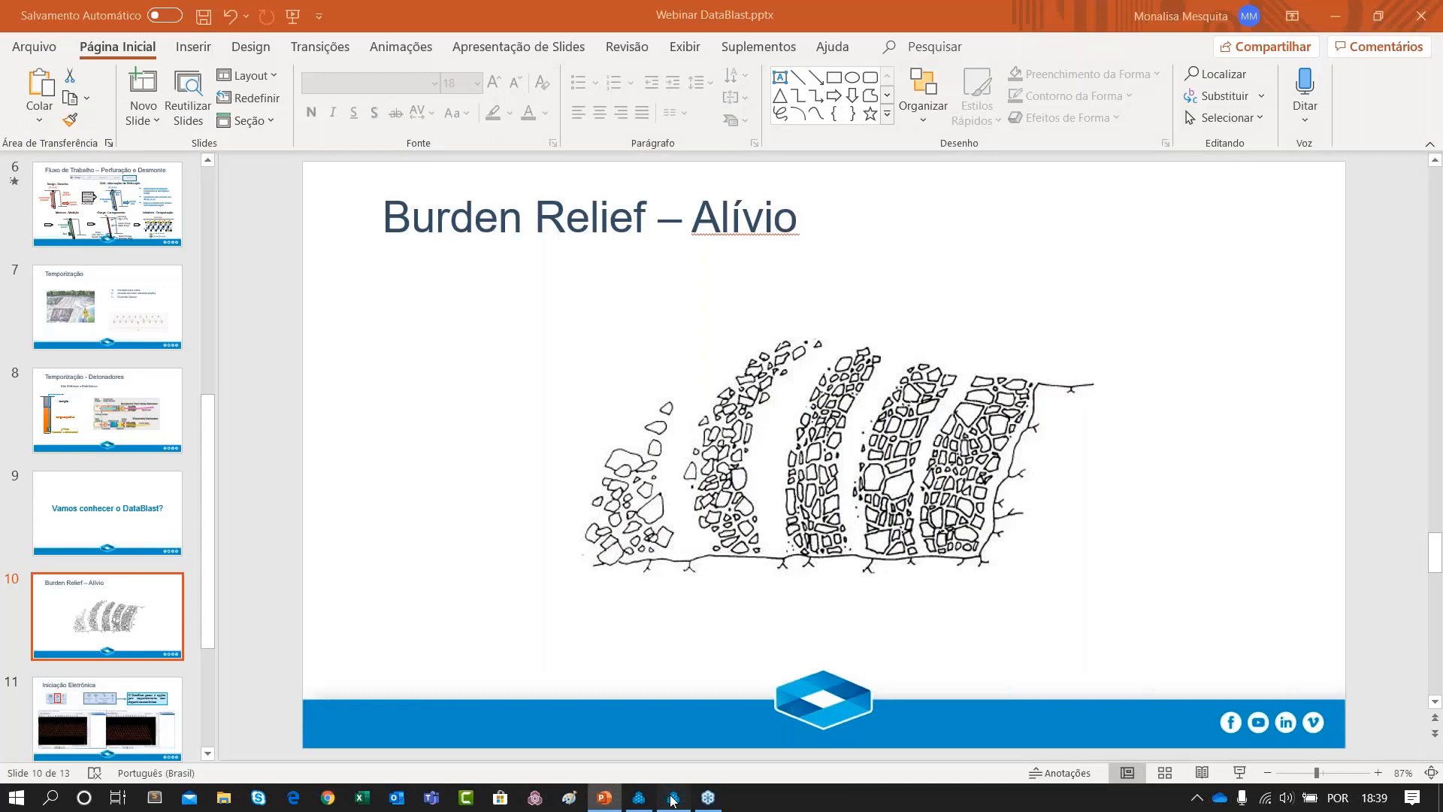
click(672, 798)
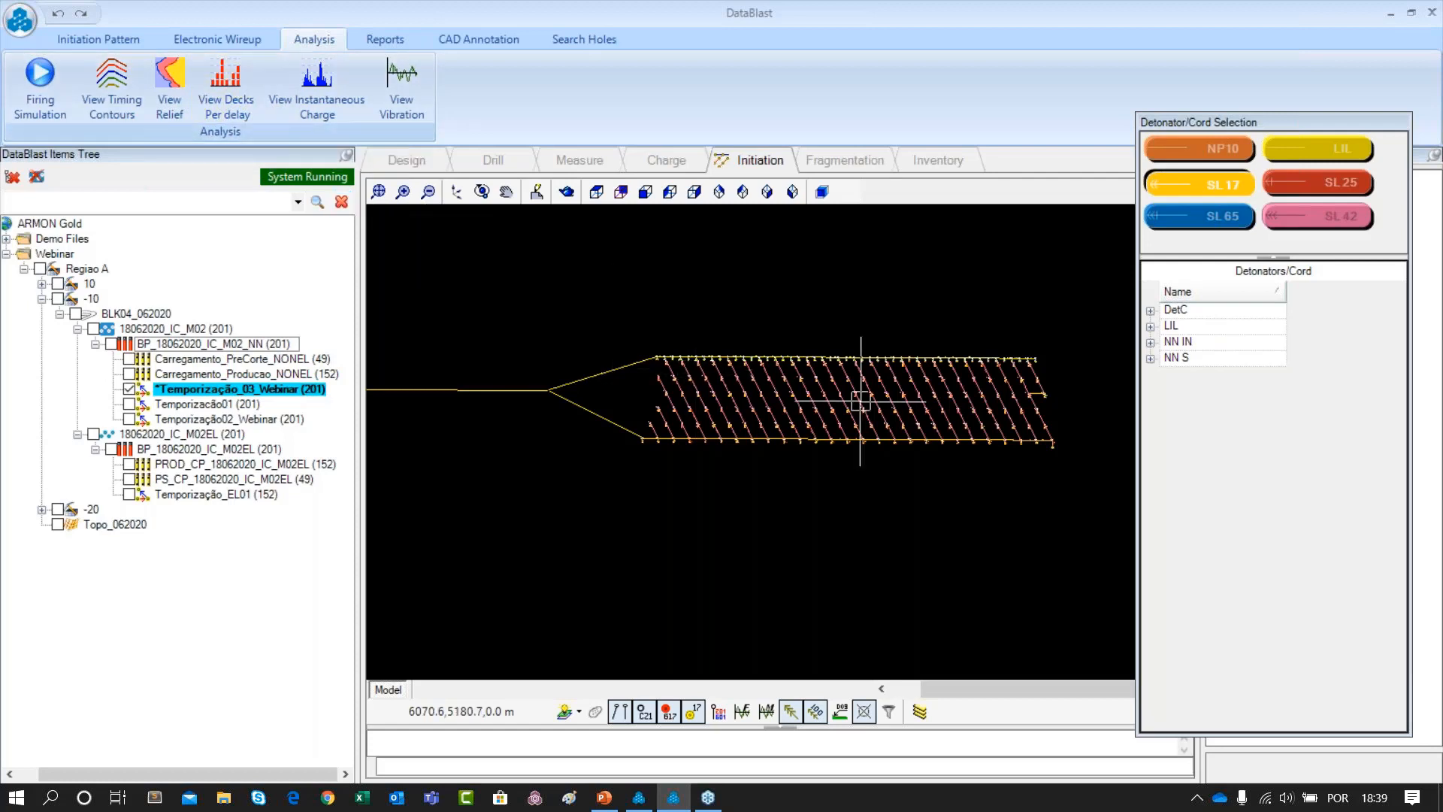
Examine the initiation tie-up of Temporização_03_Webinar, from the lead-in line to the edge rows and diagonal connections
drag(904, 361, 824, 388)
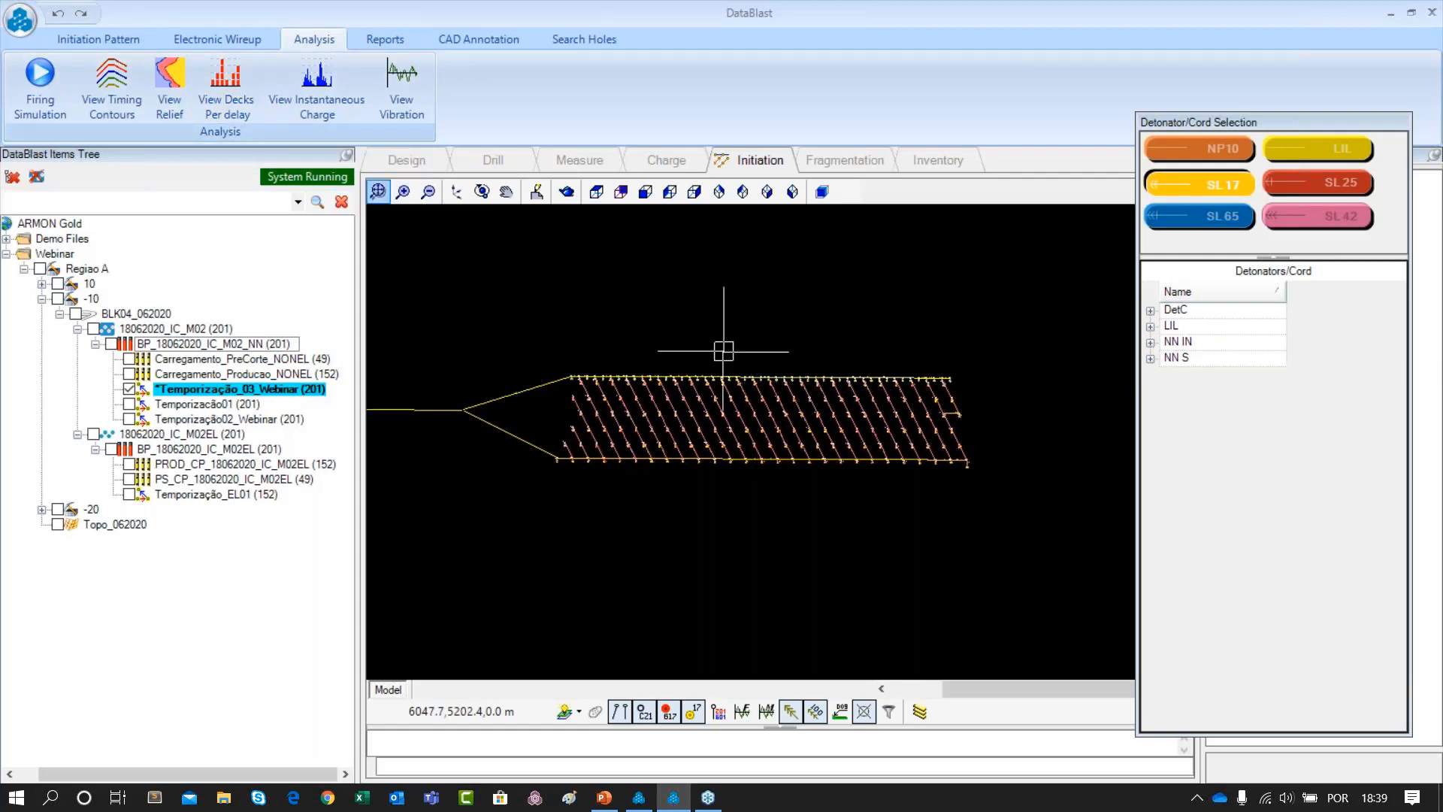
scroll(714, 350, up, 2)
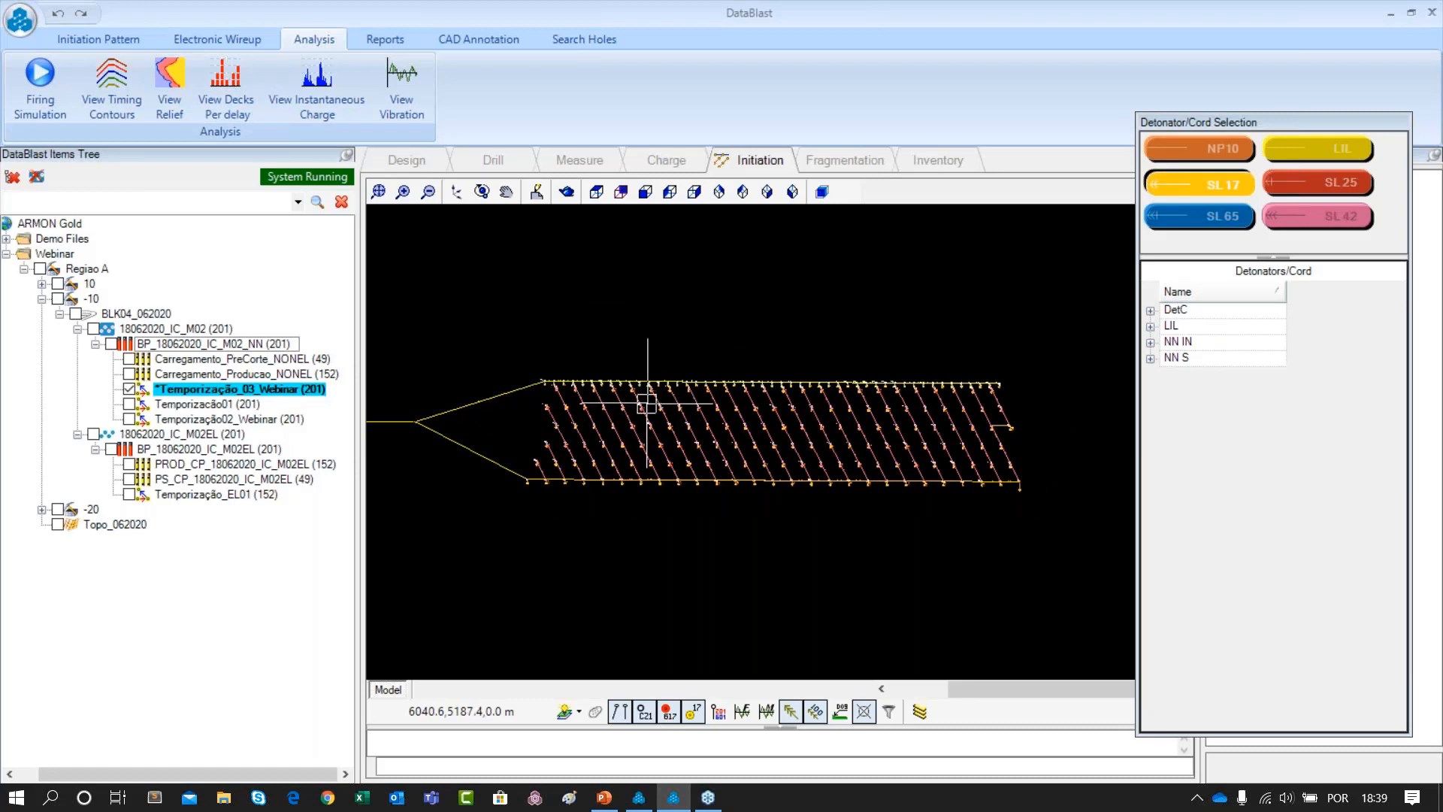
scroll(569, 329, down, 2)
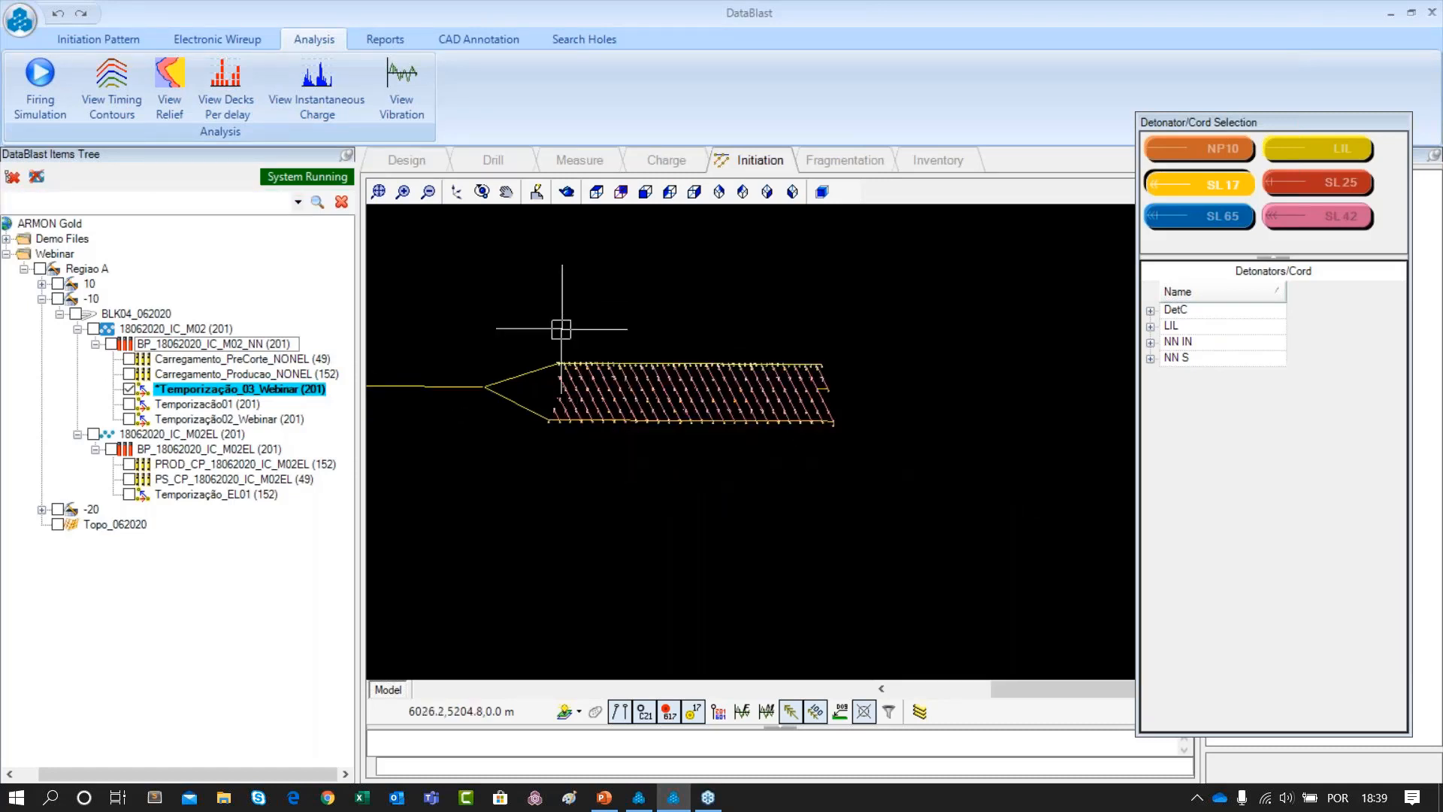
drag(567, 323, 609, 321)
click(20, 21)
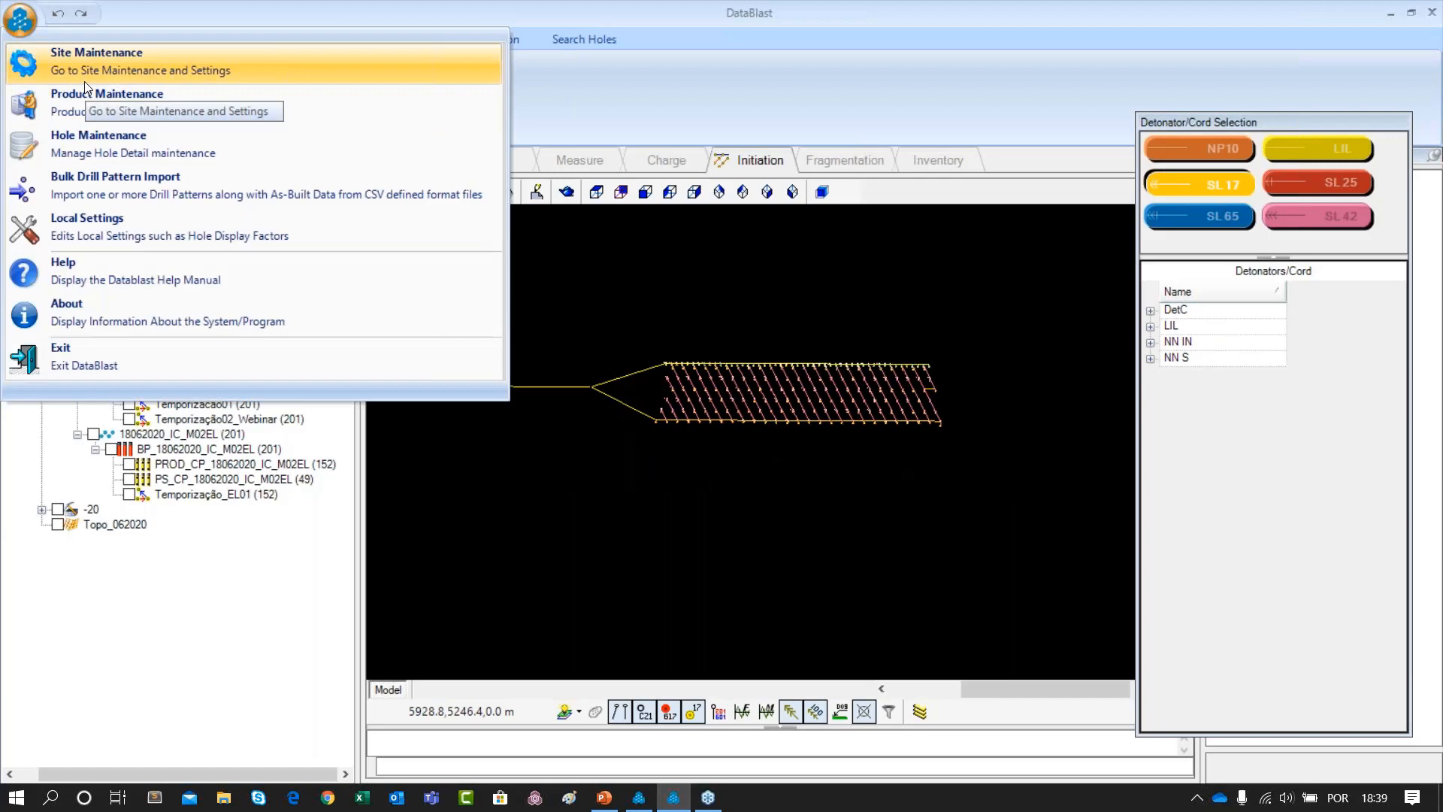
click(305, 7)
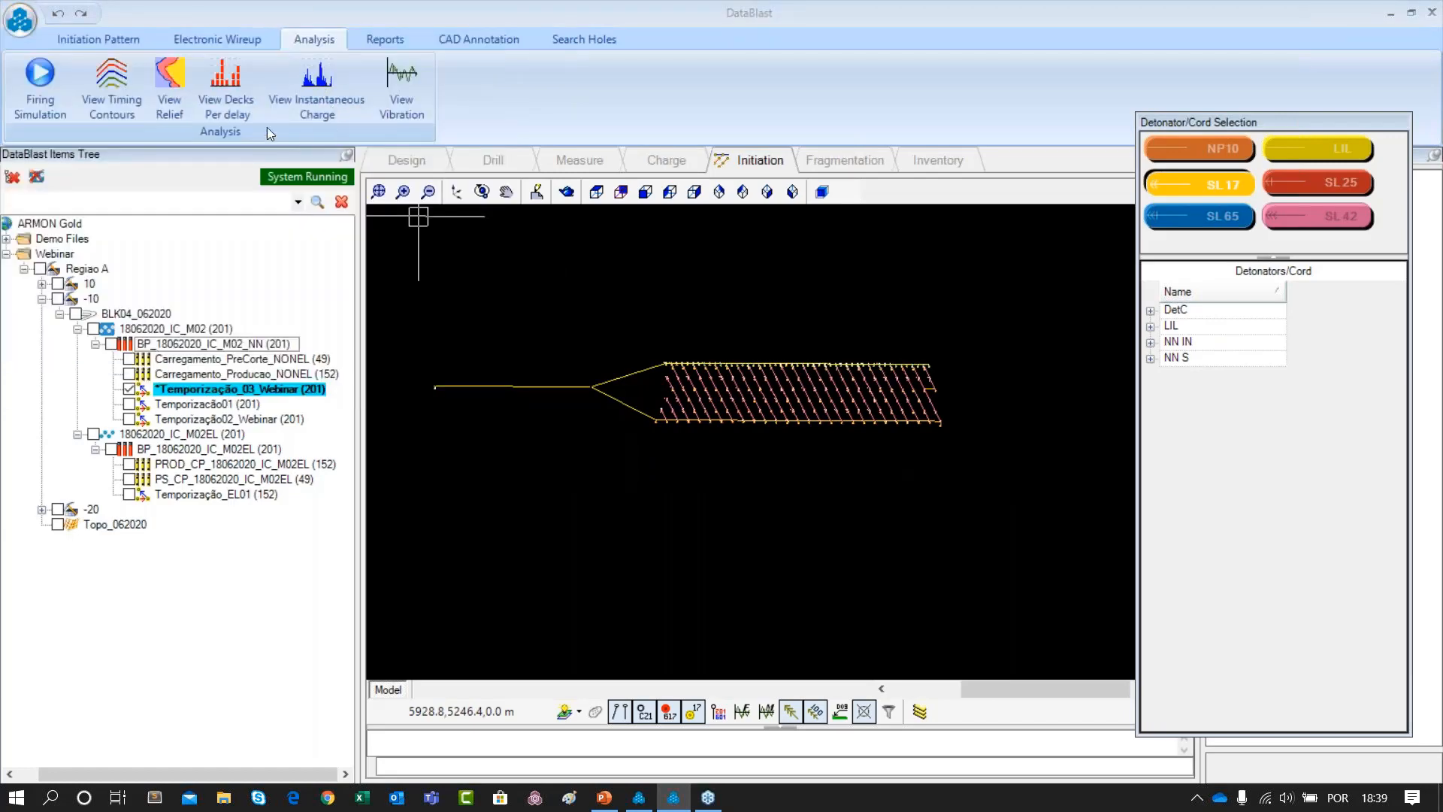
scroll(776, 436, up, 2)
scroll(777, 436, down, 1)
drag(768, 412, 722, 437)
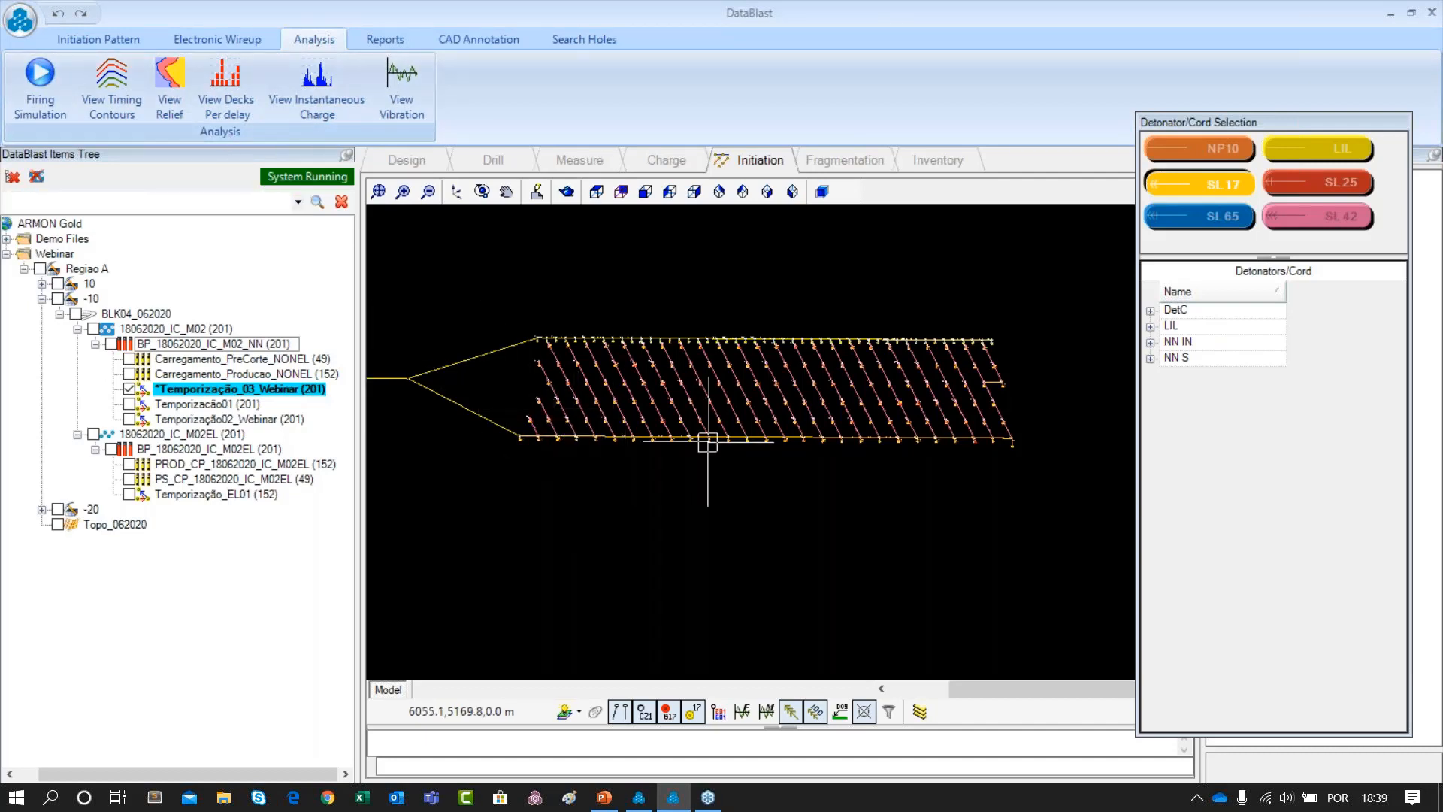
scroll(732, 418, up, 1)
scroll(654, 402, down, 1)
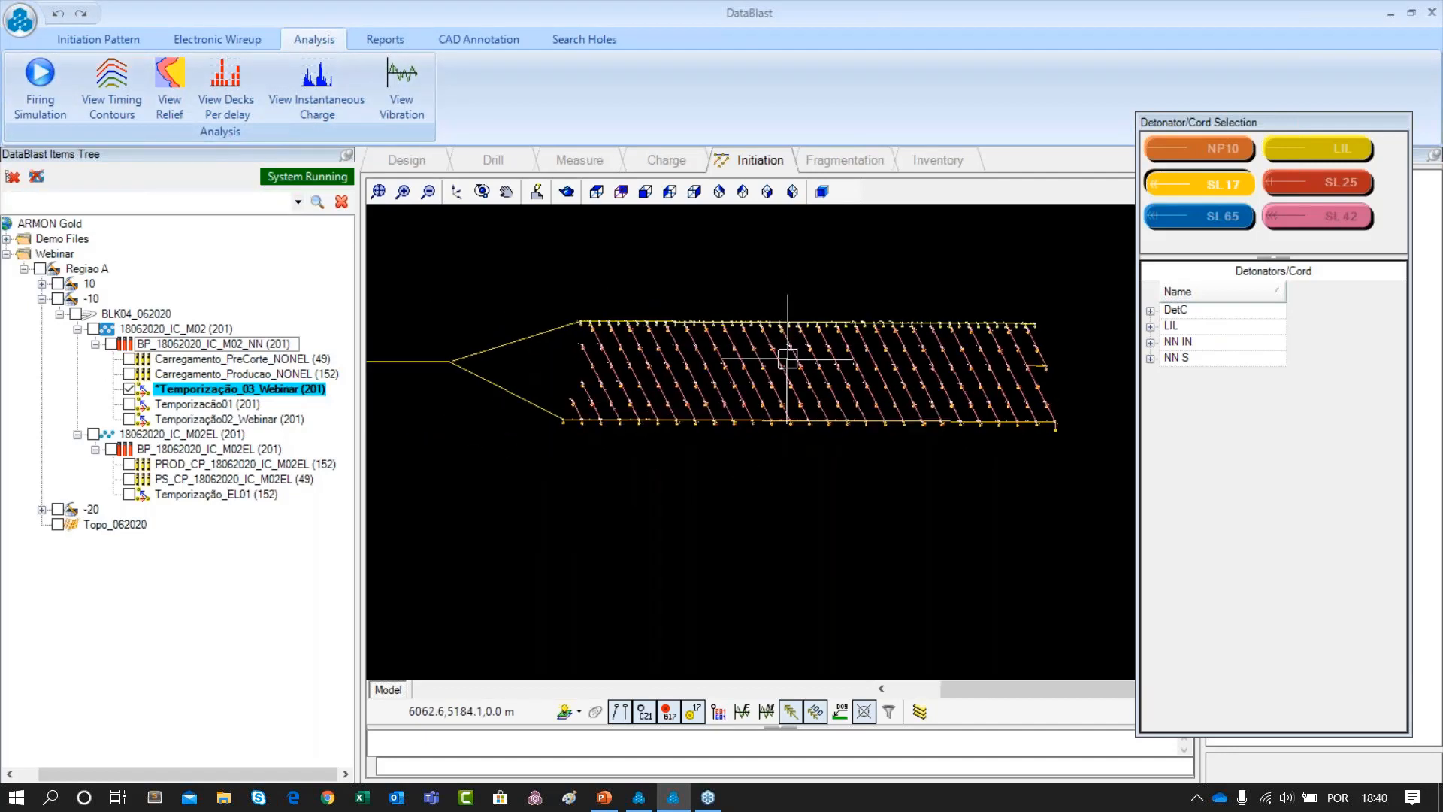
scroll(902, 350, up, 1)
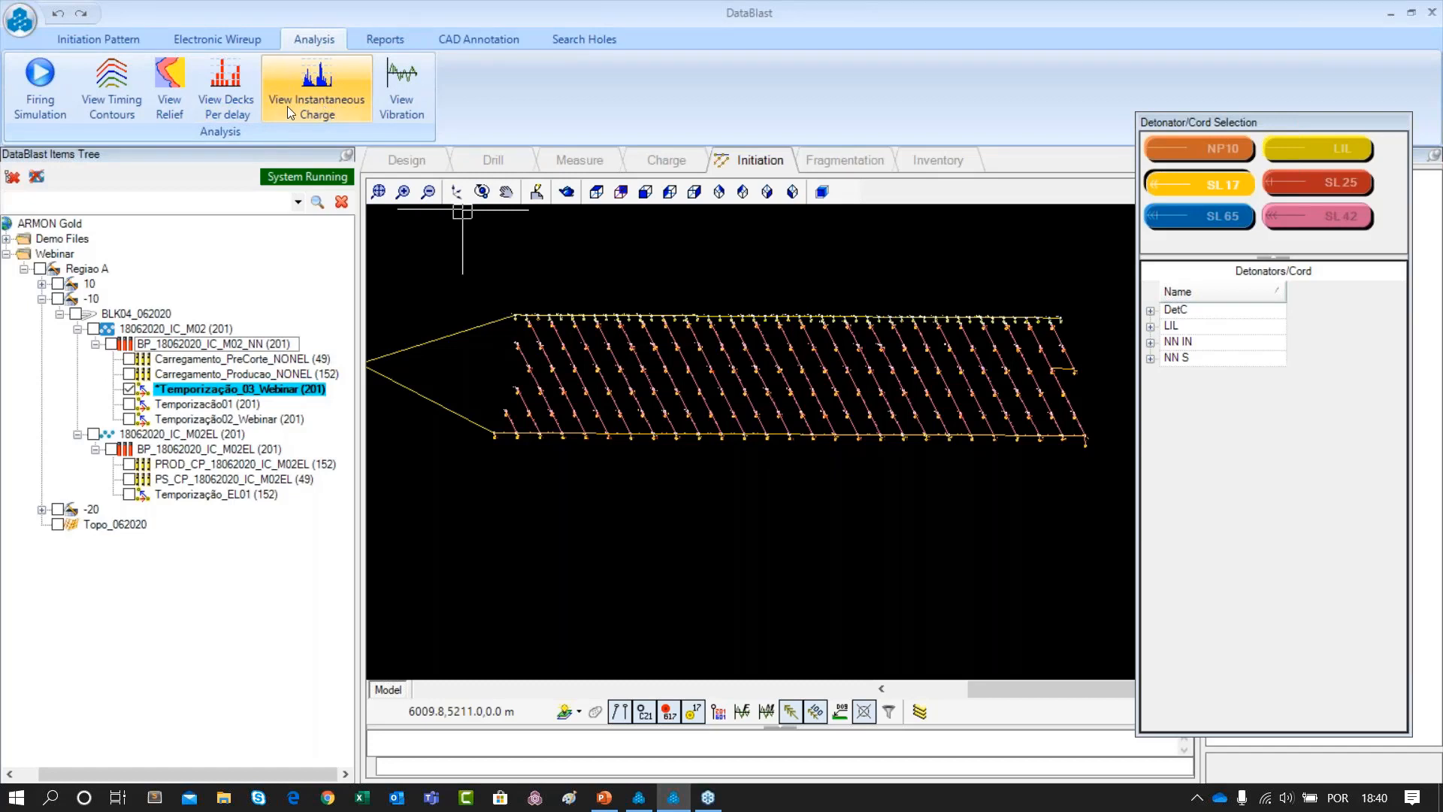
click(402, 191)
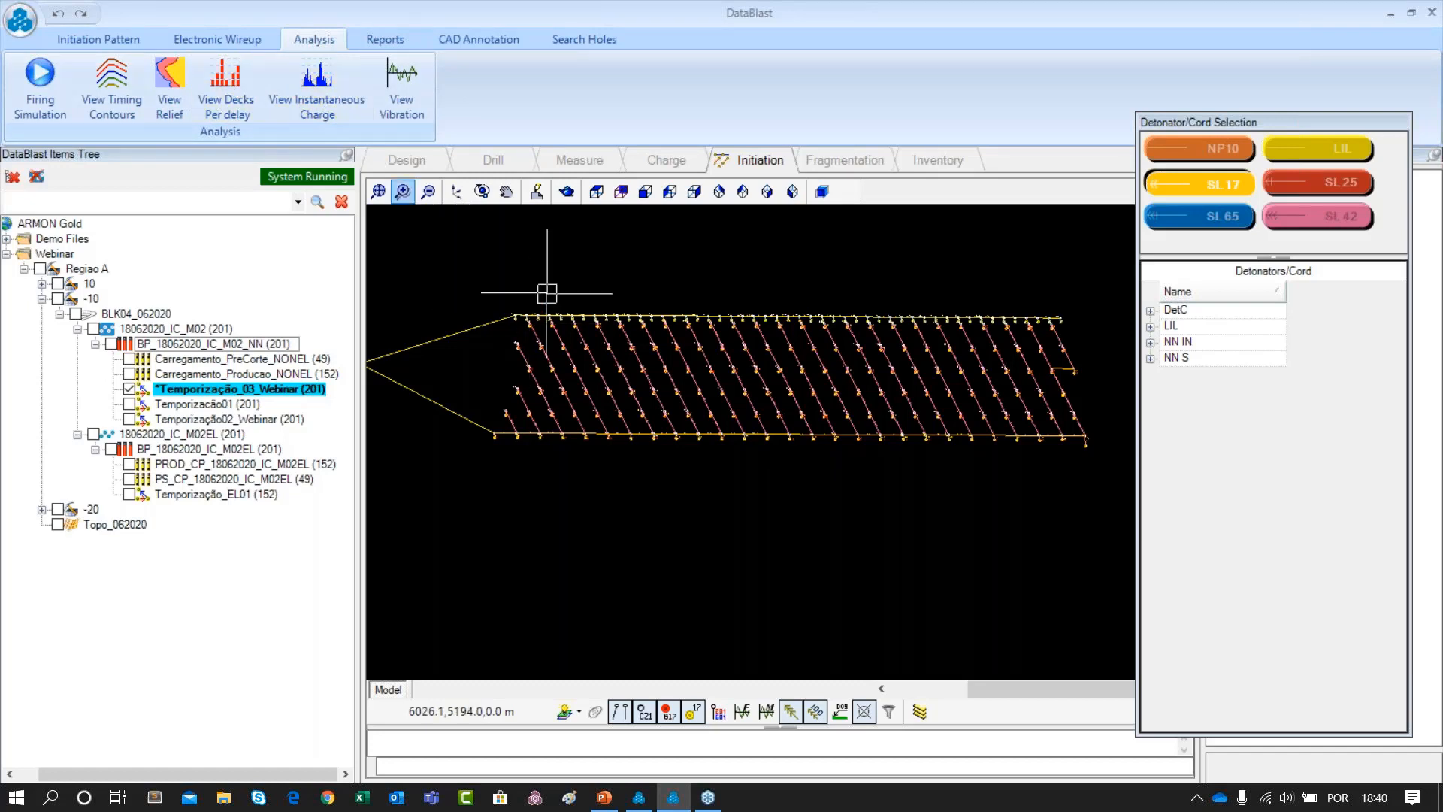
Open the instantaneous charge analysis, set the chart interval to 5 ms and select the first charge bar at 0 ms
click(323, 99)
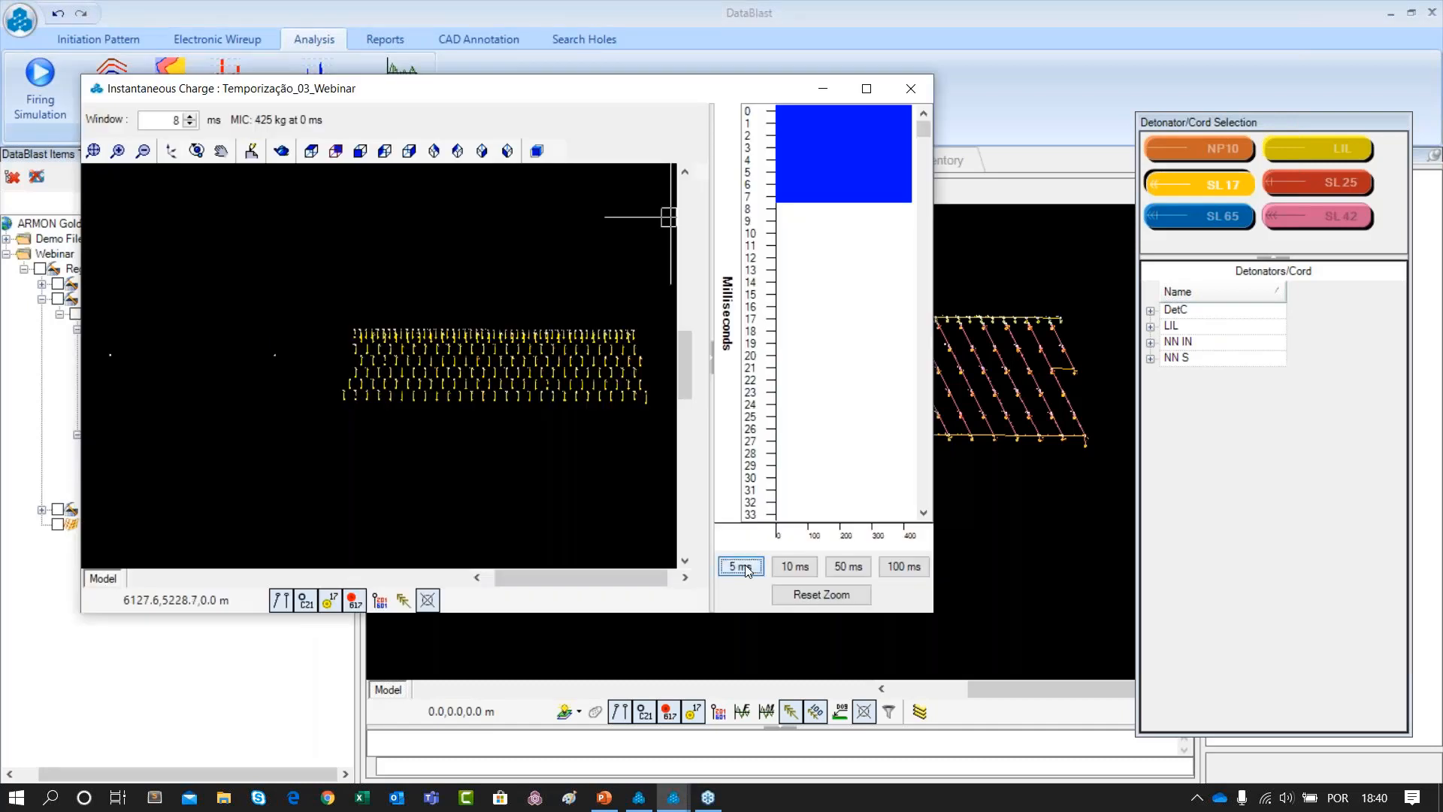
click(746, 569)
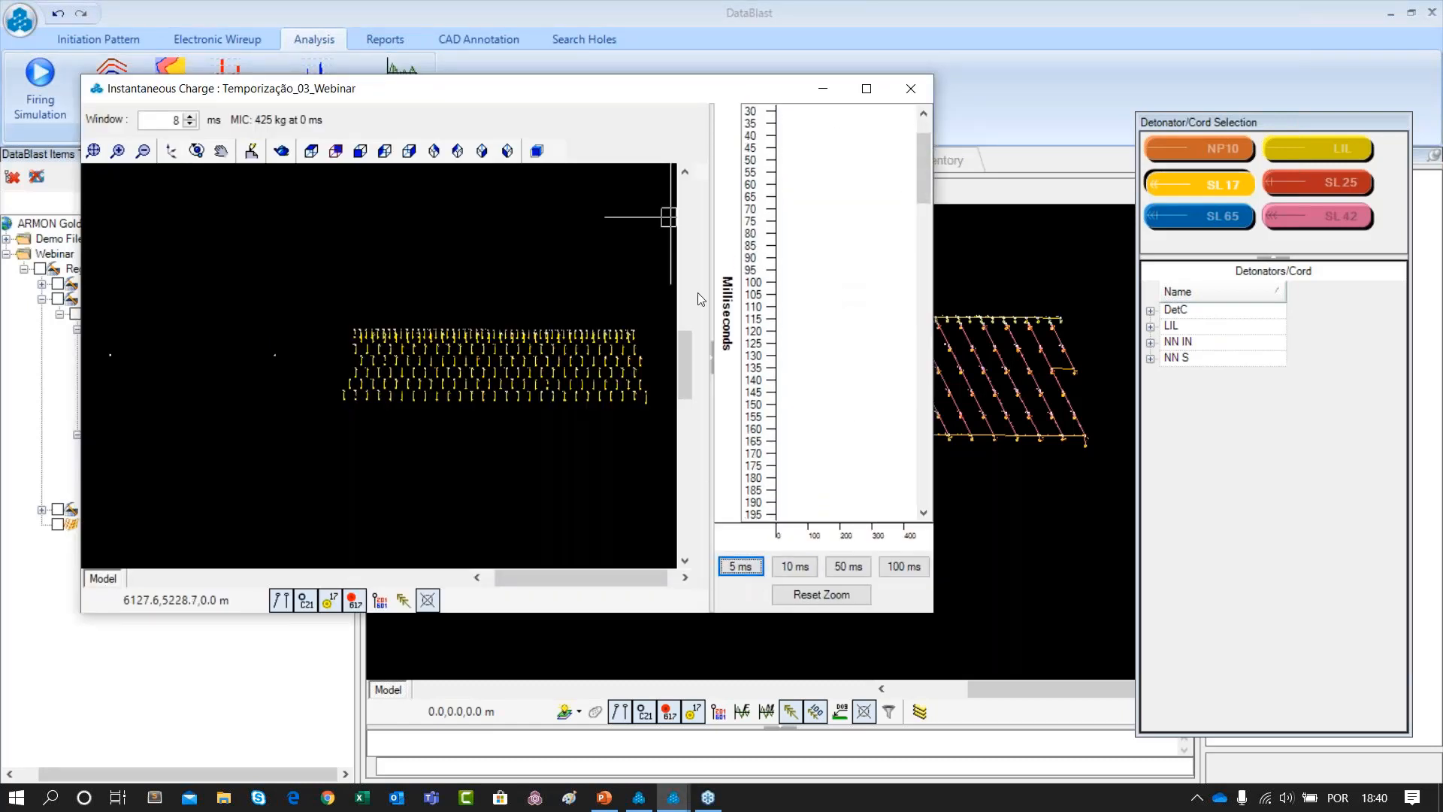
mouse_move(925, 150)
mouse_down()
mouse_move(929, 237)
mouse_move(926, 147)
mouse_up()
click(845, 120)
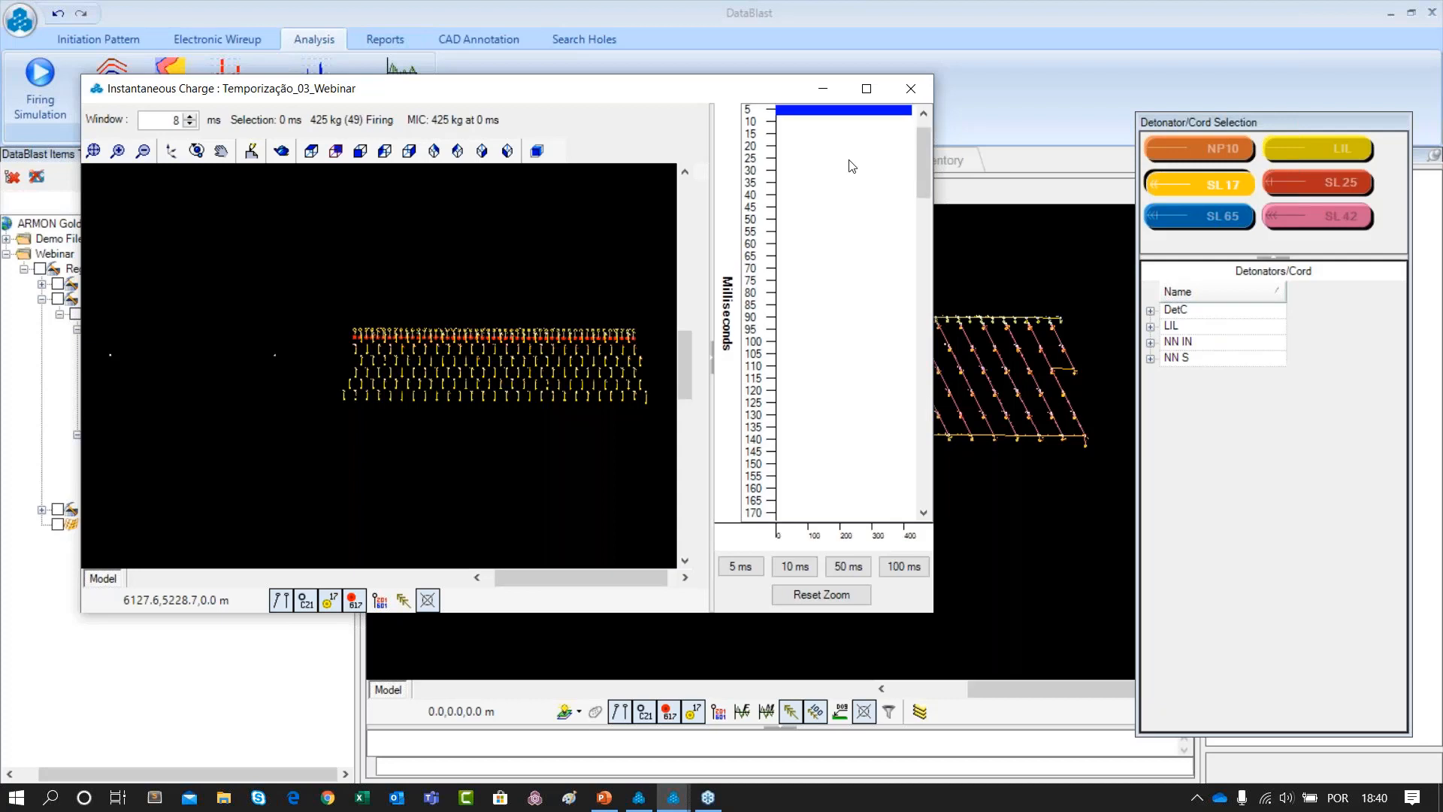
Check the charge and holes firing at 255, 265 and 285 ms in the instantaneous charge chart
scroll(851, 172, down, 5)
click(783, 356)
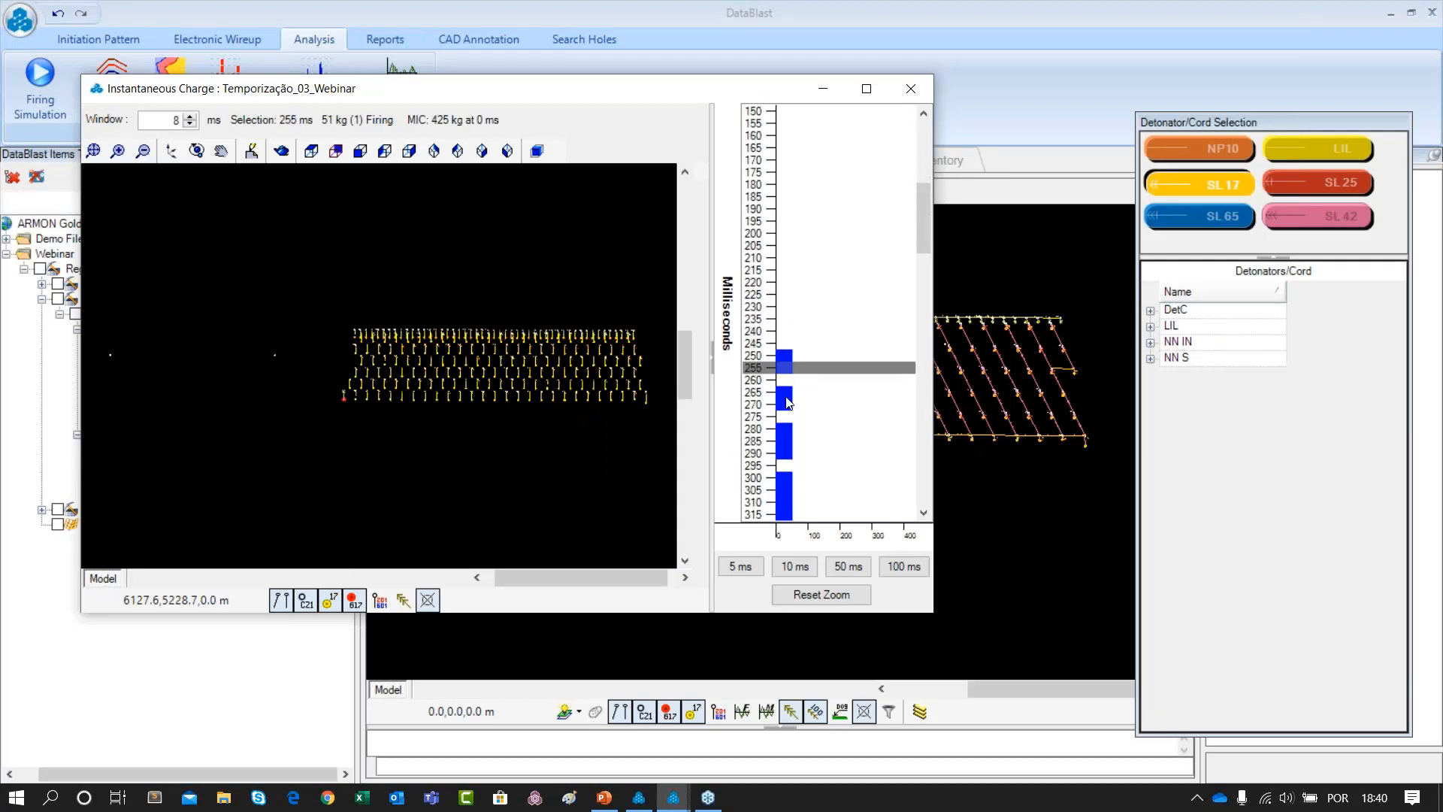
click(759, 404)
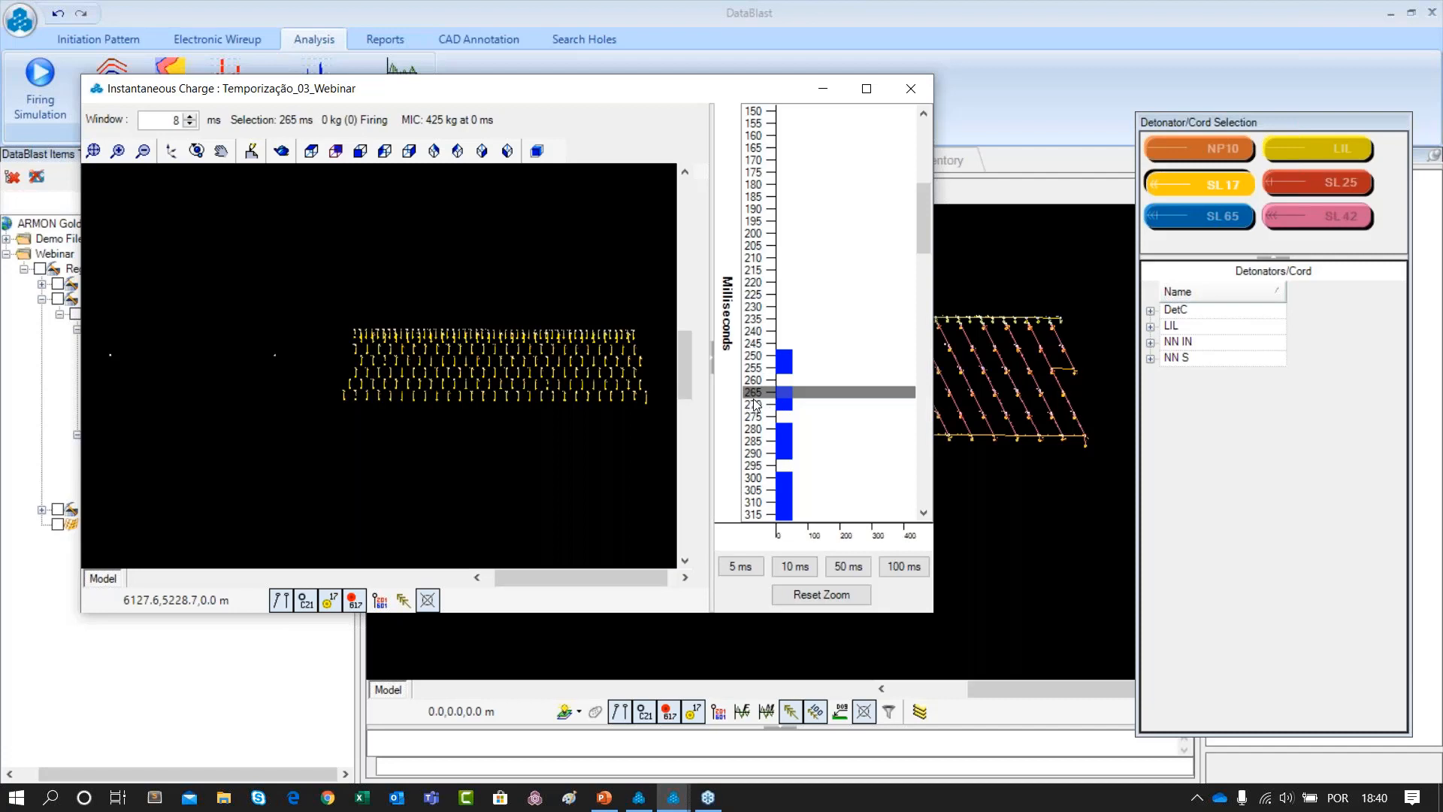
click(787, 445)
scroll(786, 448, down, 3)
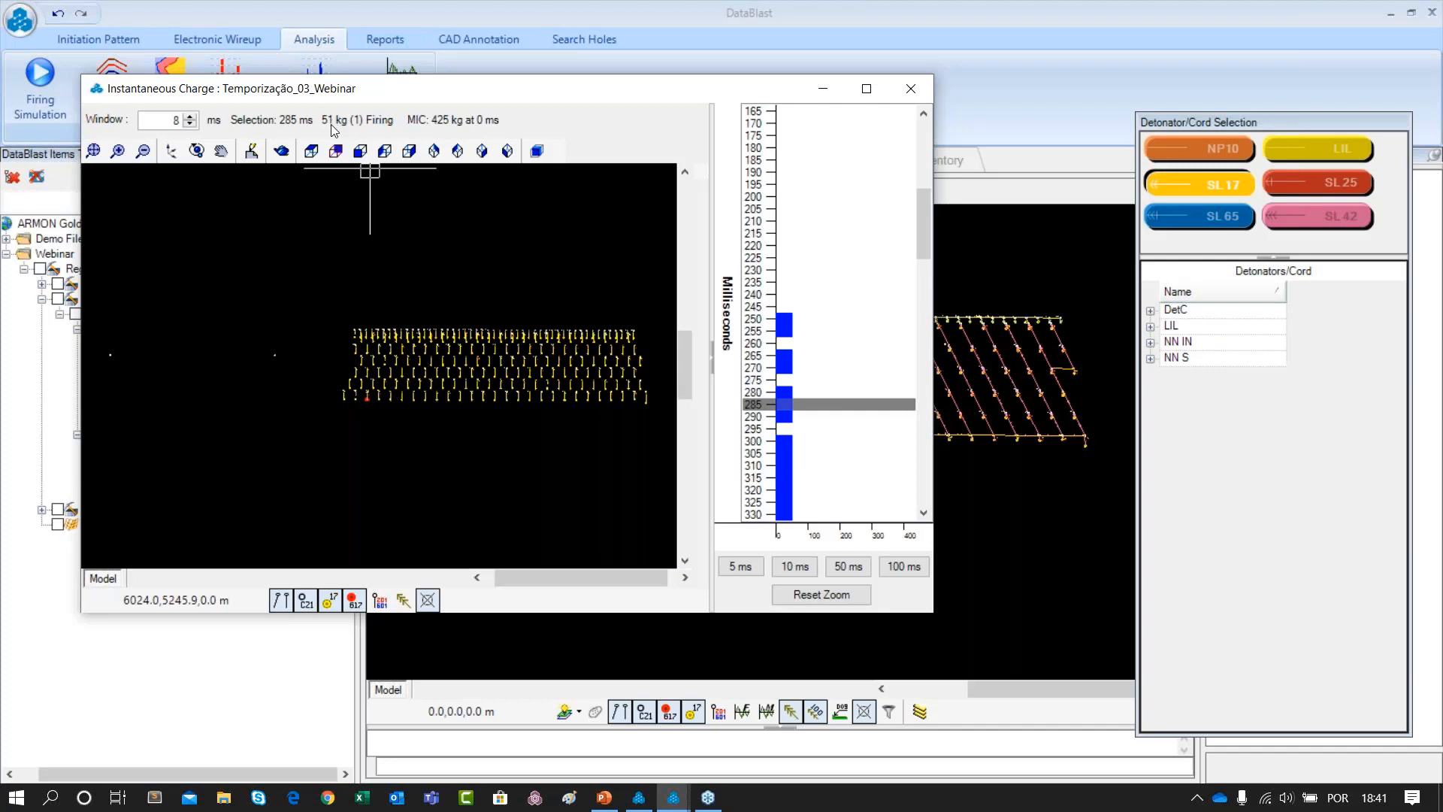
Go to the higher charges further along the instantaneous charge chart and select the 575 ms bar
drag(922, 227, 922, 385)
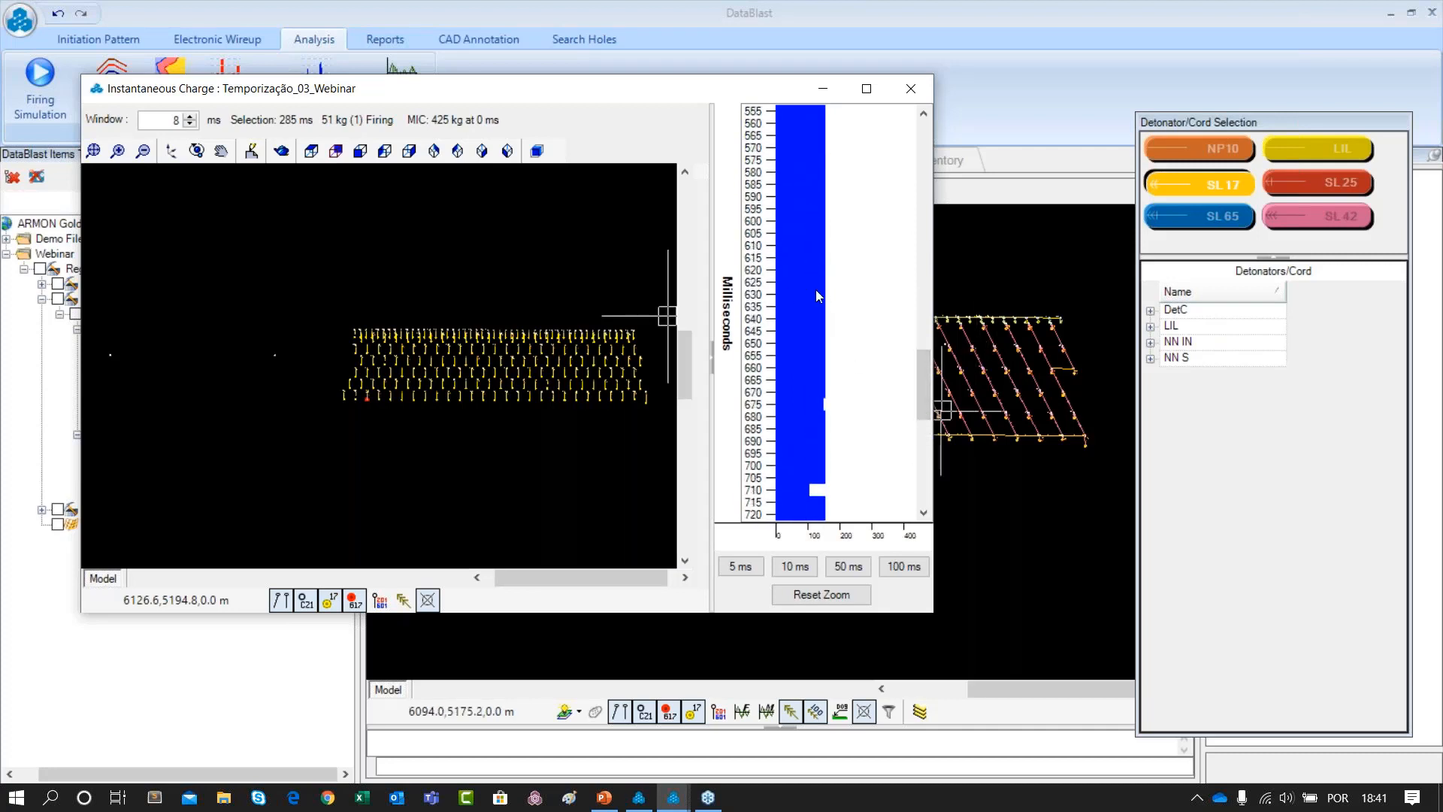
scroll(796, 296, up, 4)
click(795, 305)
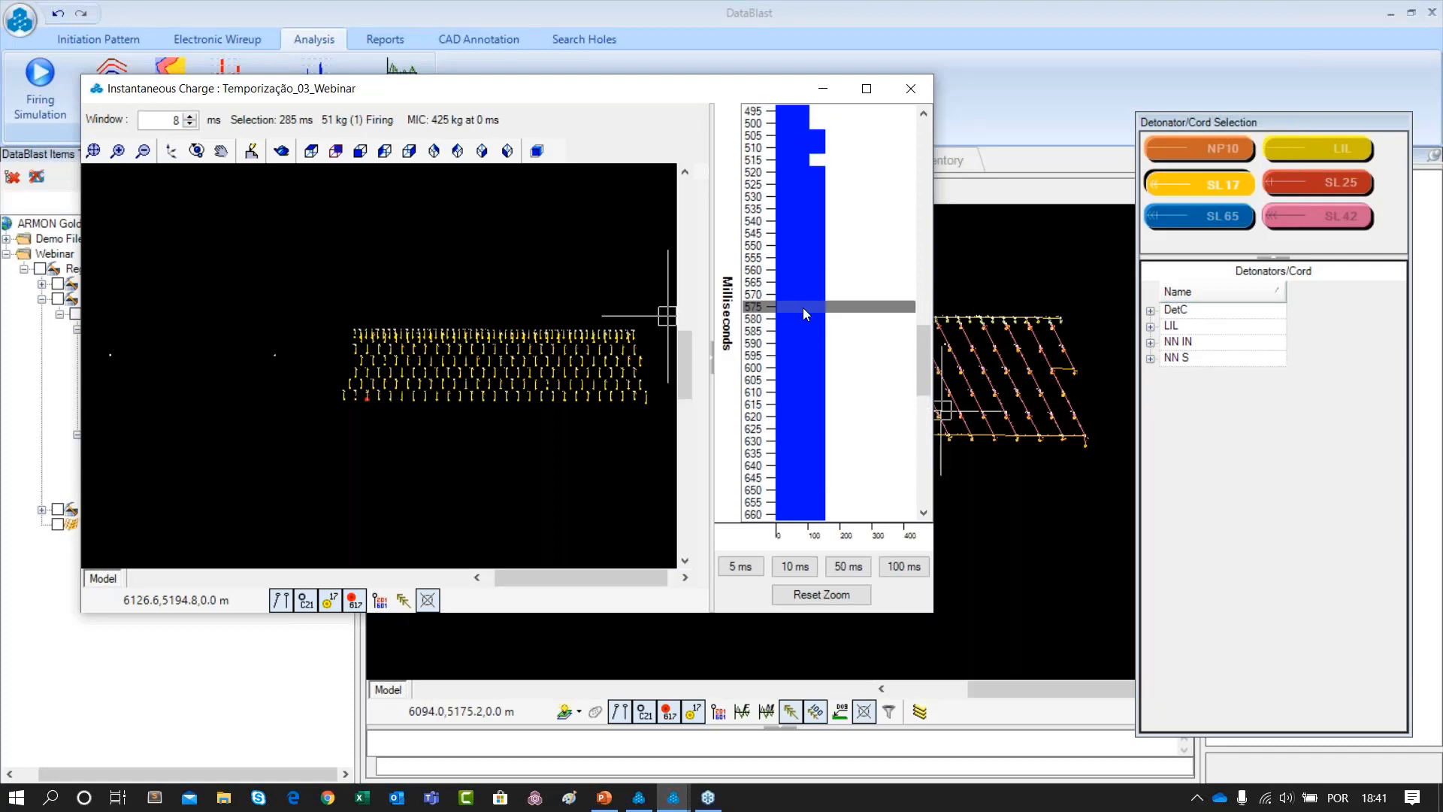
Examine the location of the holes firing at 575 ms in the instantaneous charge hole plan
drag(596, 118, 768, 195)
drag(750, 122, 751, 79)
scroll(710, 391, up, 3)
drag(665, 384, 575, 387)
scroll(660, 318, up, 2)
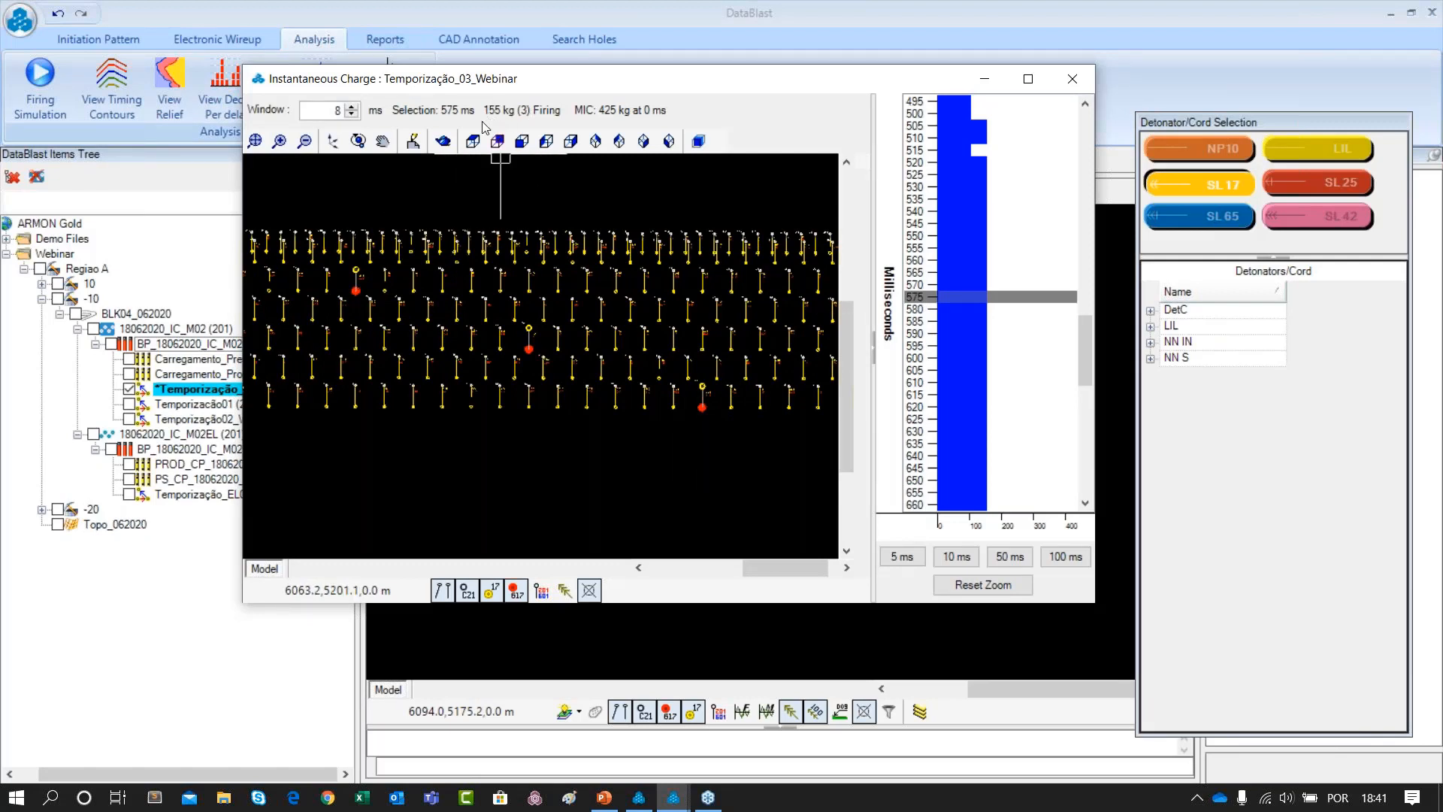
scroll(548, 364, down, 1)
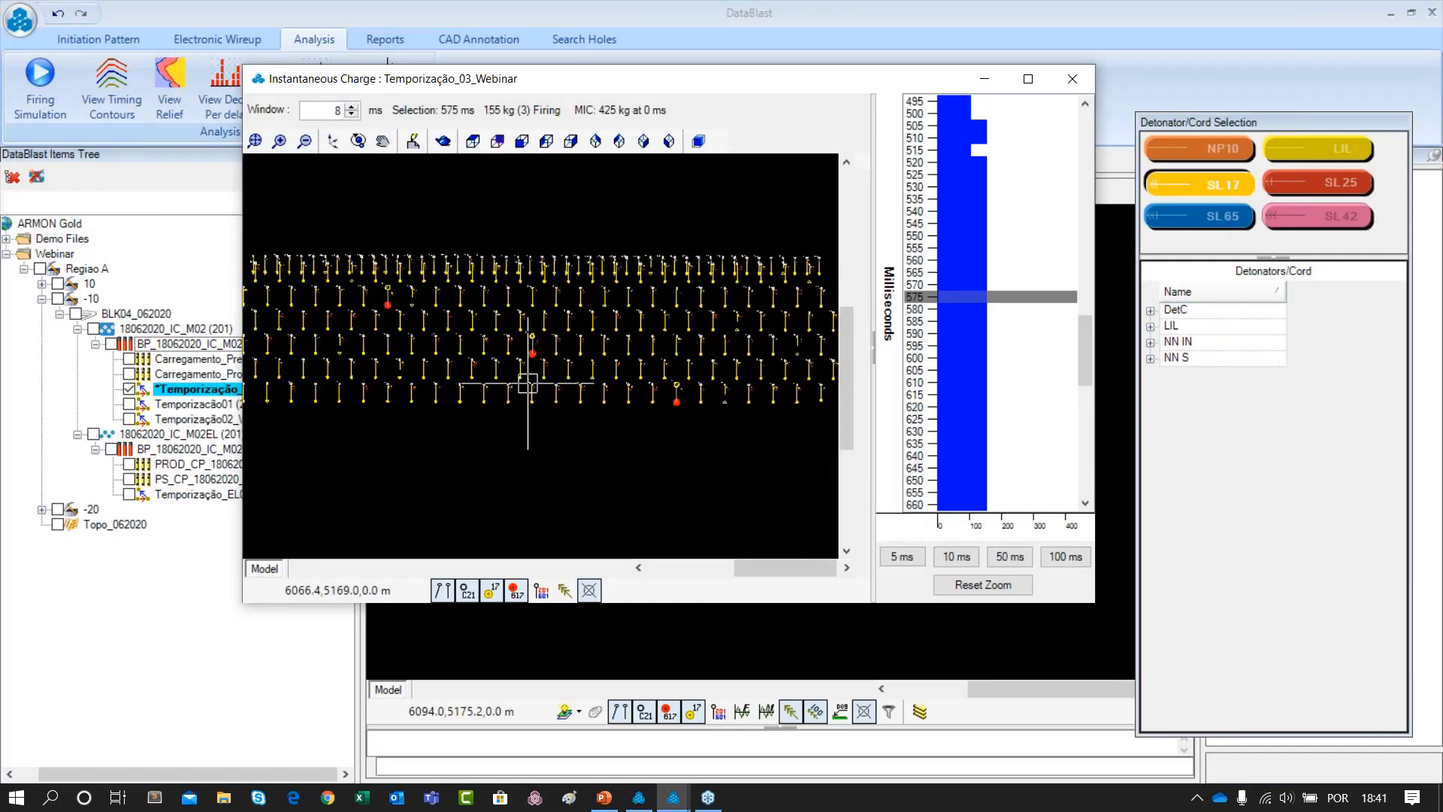
Check the charge and holes firing at 655, 665 and 685 ms in the instantaneous charge chart
click(948, 357)
click(954, 419)
scroll(953, 417, down, 3)
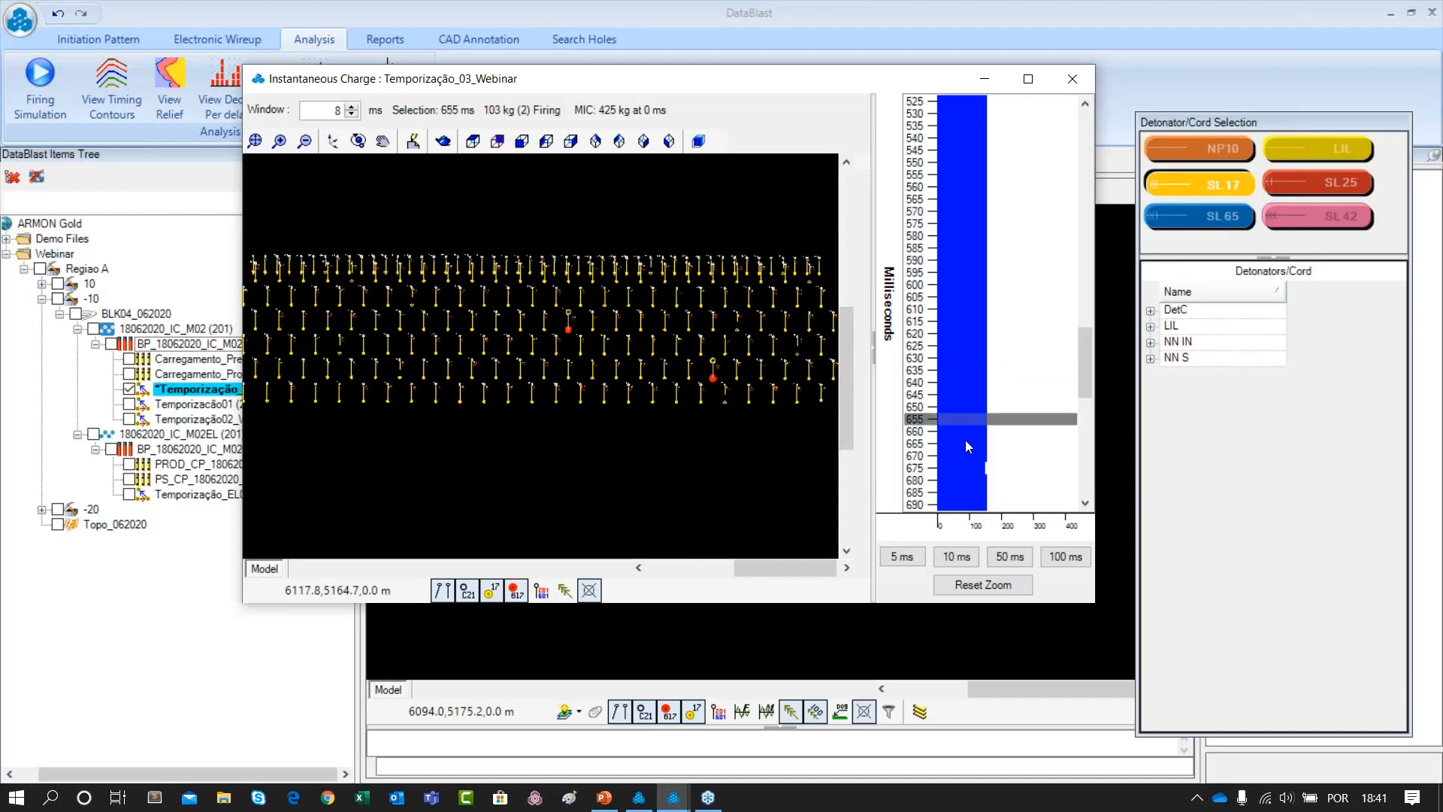
click(966, 442)
scroll(950, 442, down, 2)
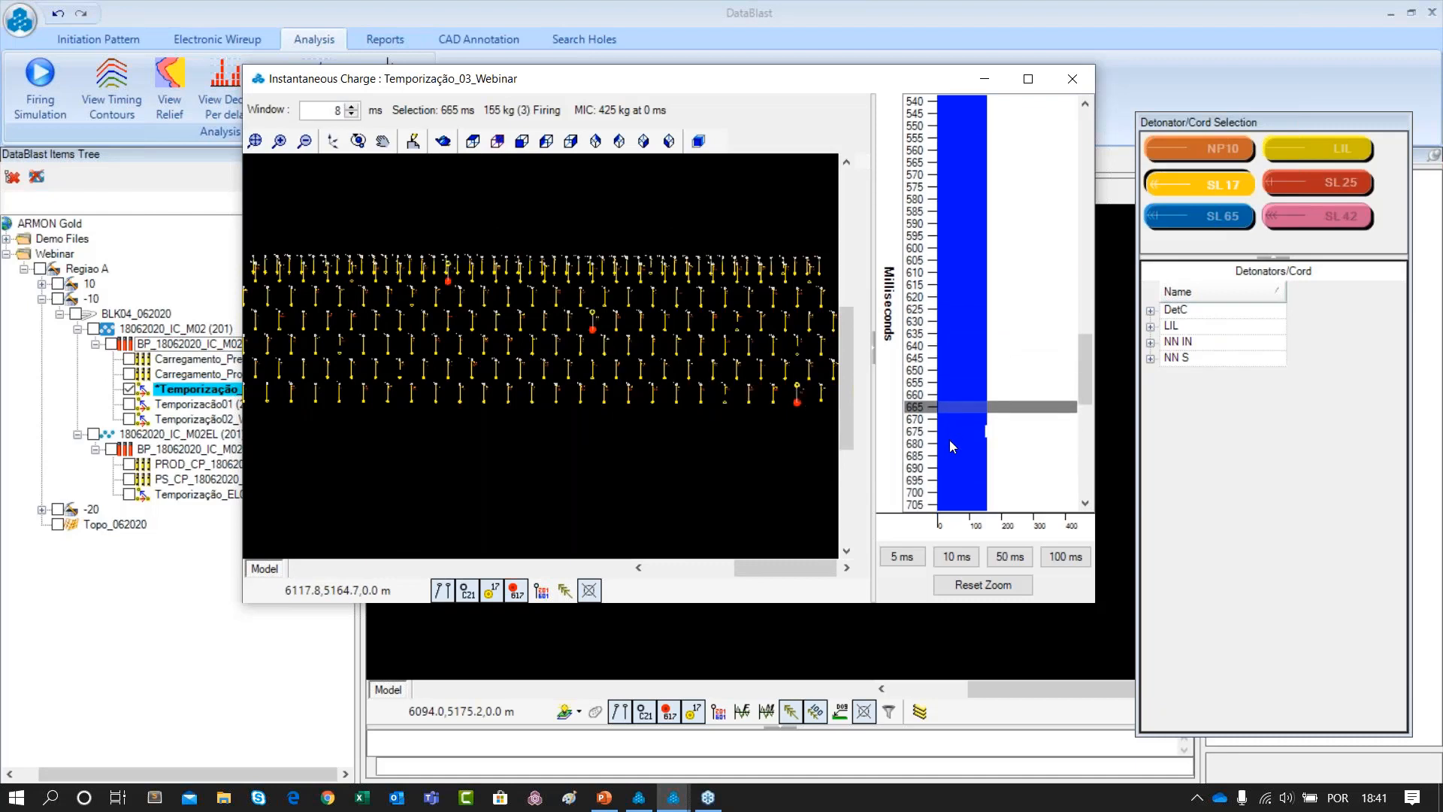
scroll(953, 419, down, 1)
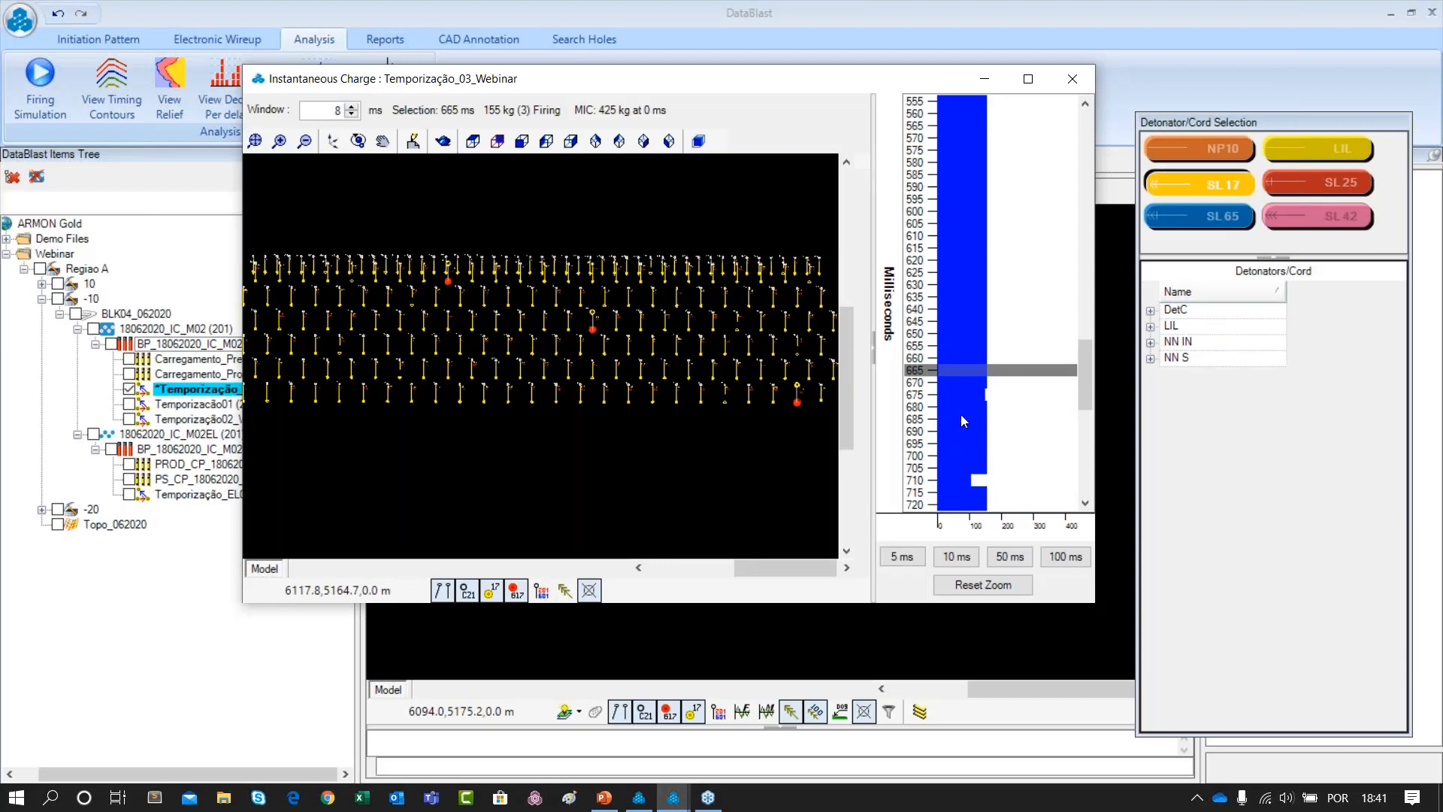
click(960, 418)
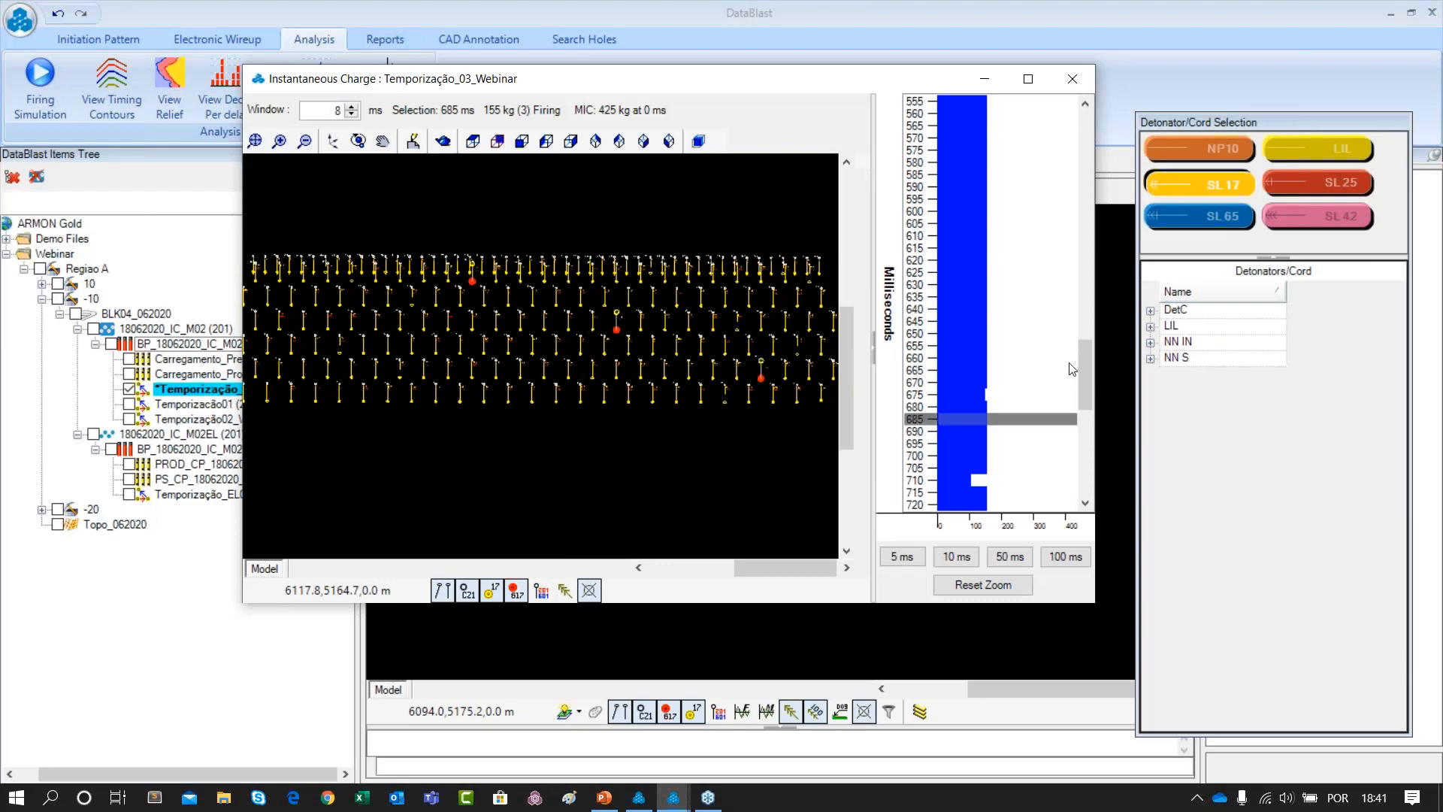
Check the charge and holes firing at 745, 705 and 860 ms in the instantaneous charge chart
drag(1083, 370, 1086, 415)
click(962, 248)
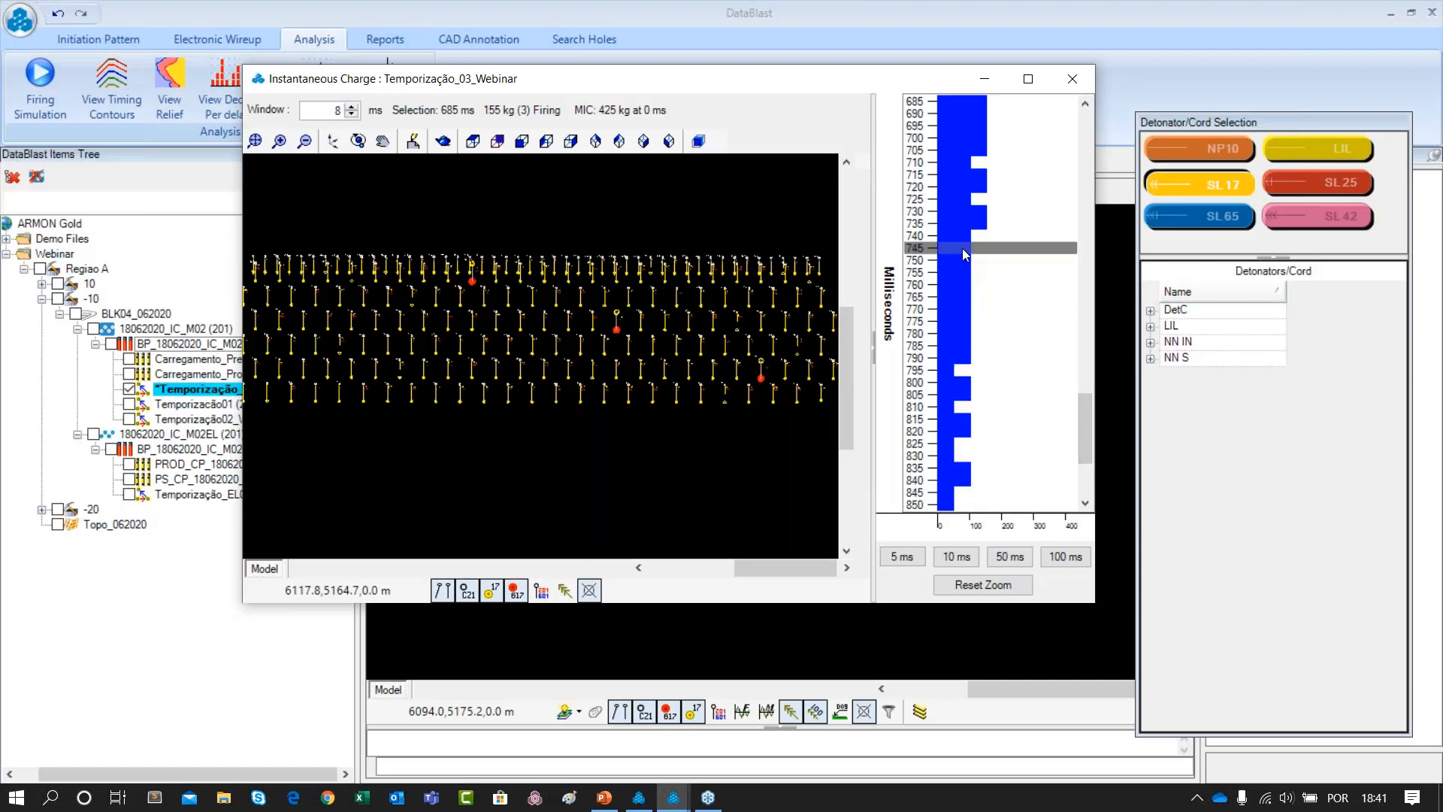
scroll(947, 277, up, 3)
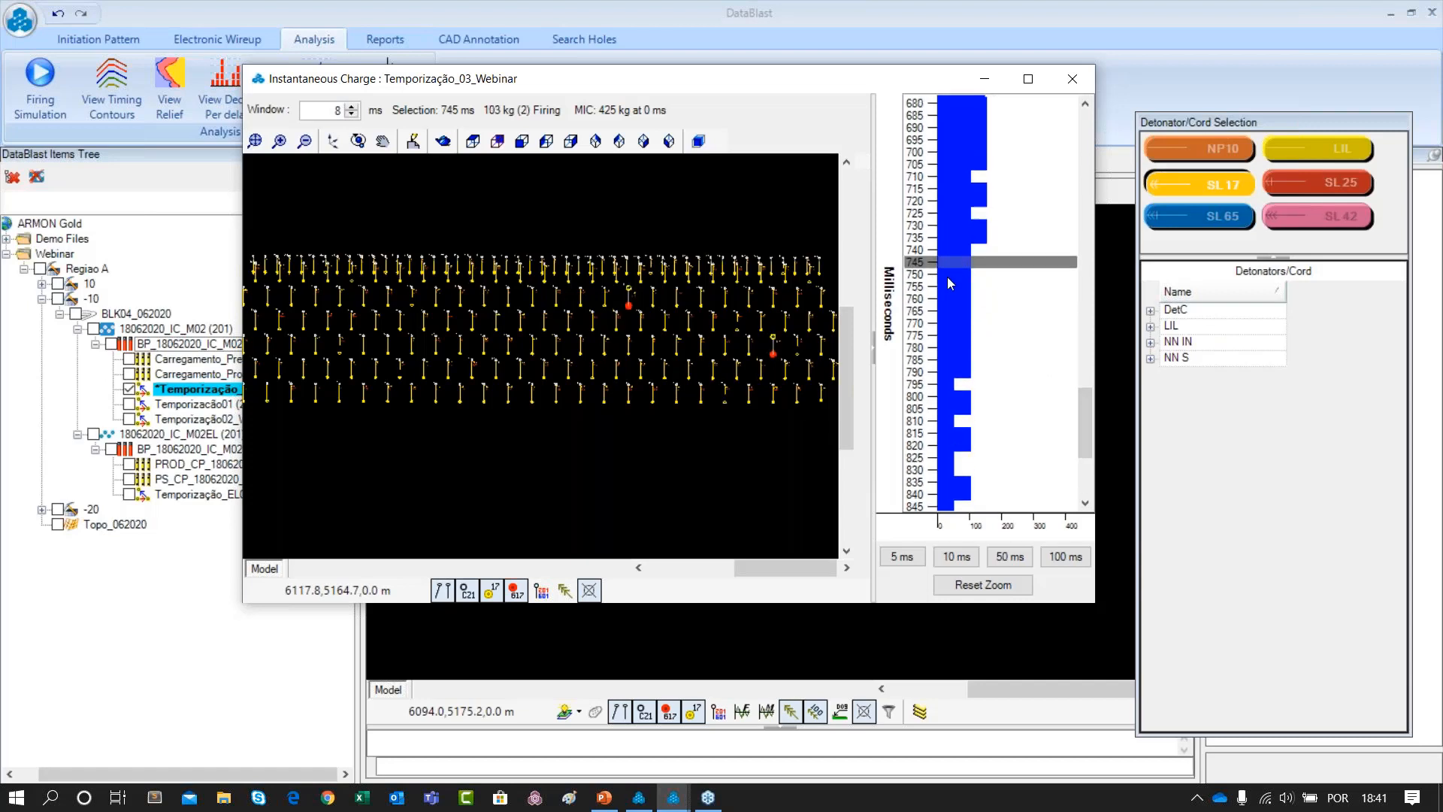
click(960, 186)
scroll(954, 301, down, 12)
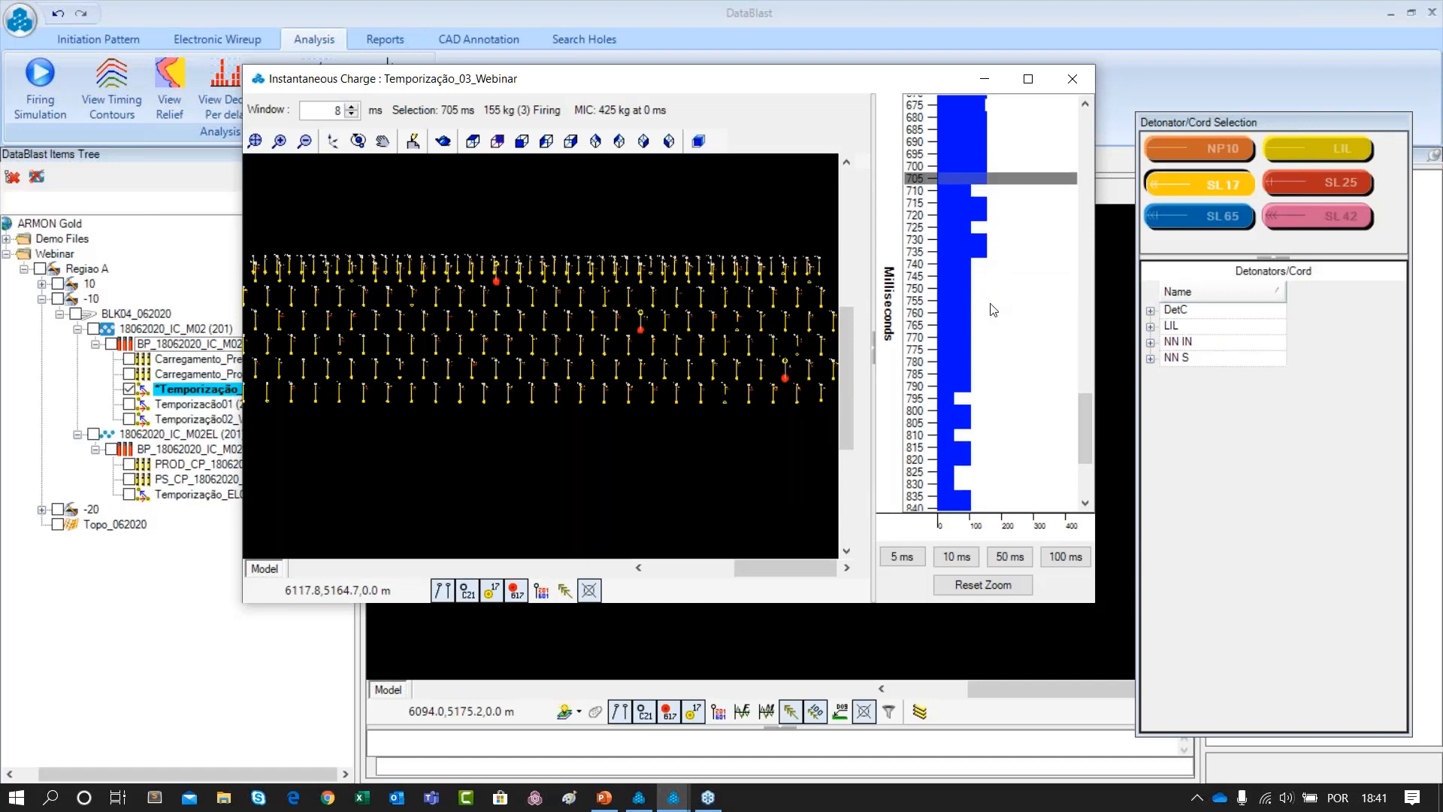
click(965, 414)
scroll(977, 451, down, 6)
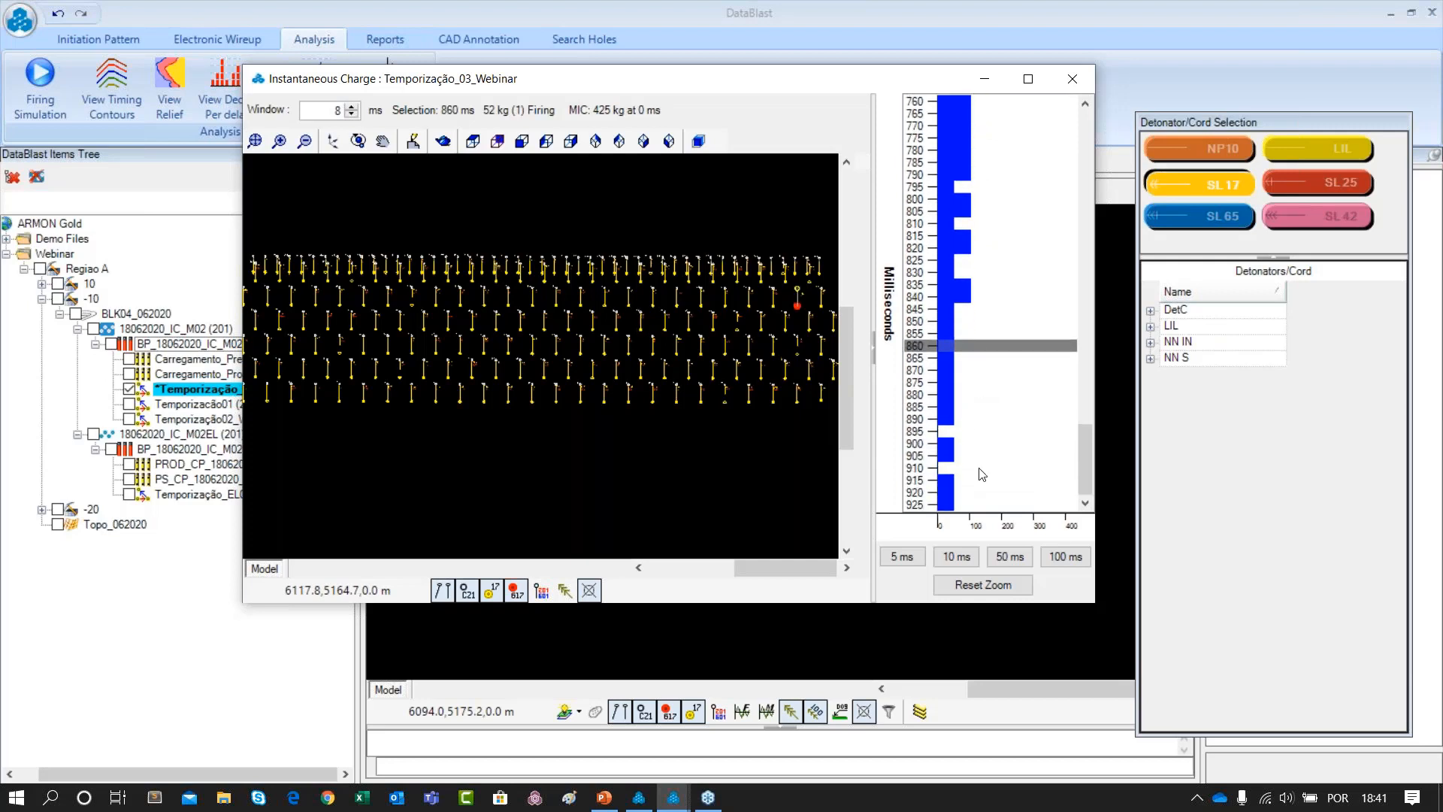
Check the charge and holes firing at 675 ms and close the instantaneous charge analysis
scroll(980, 472, up, 20)
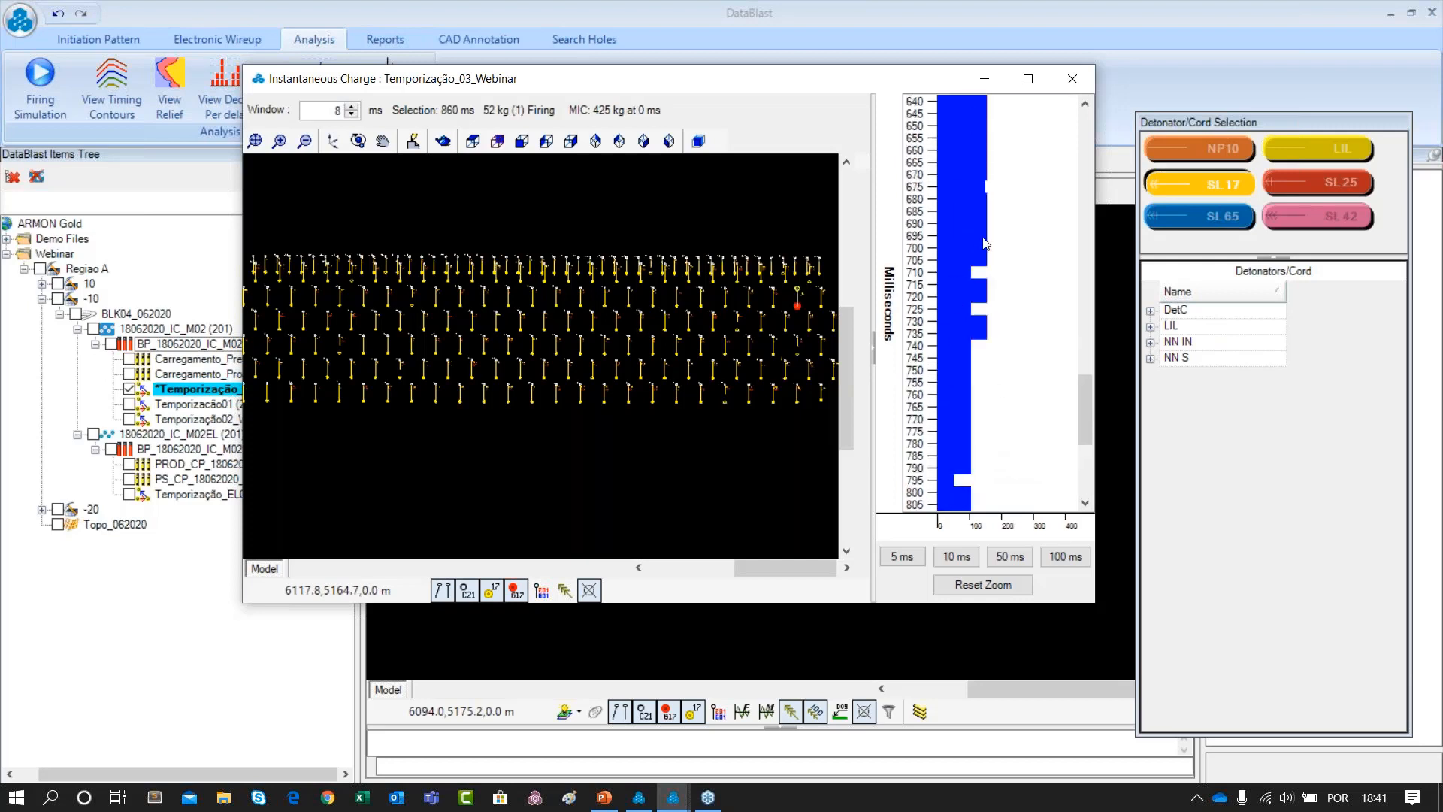
scroll(961, 322, up, 2)
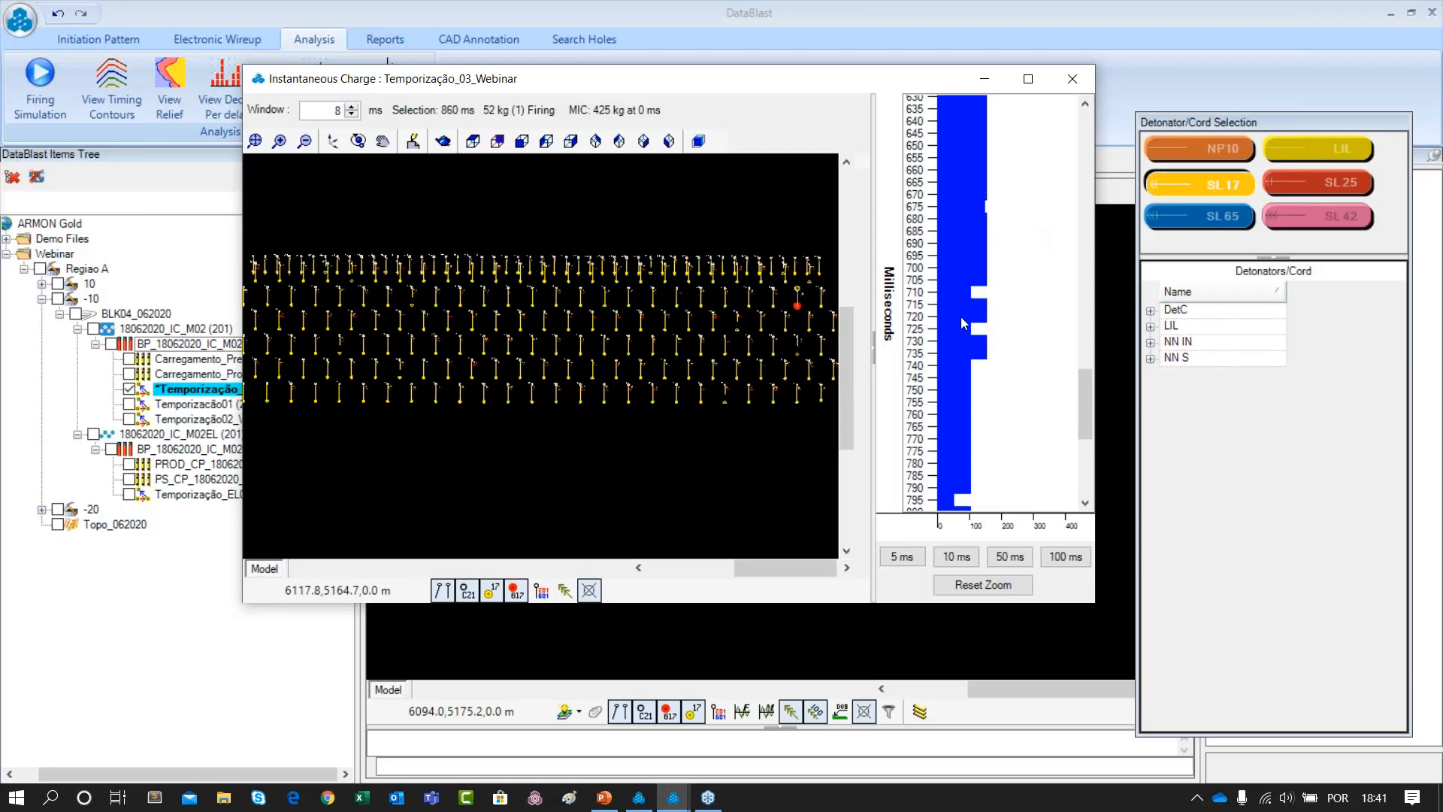
scroll(960, 317, up, 7)
click(973, 296)
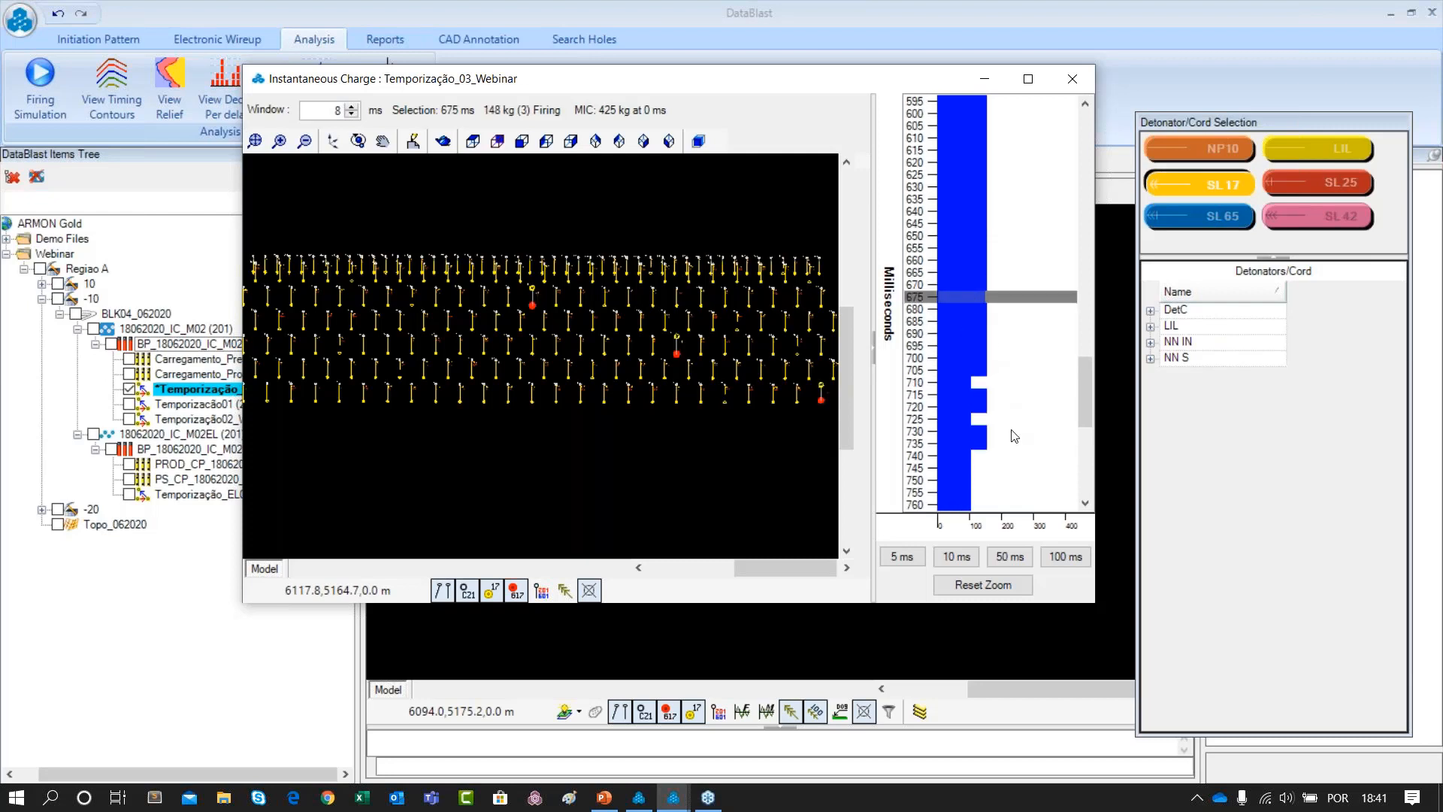
click(1072, 79)
scroll(739, 497, down, 1)
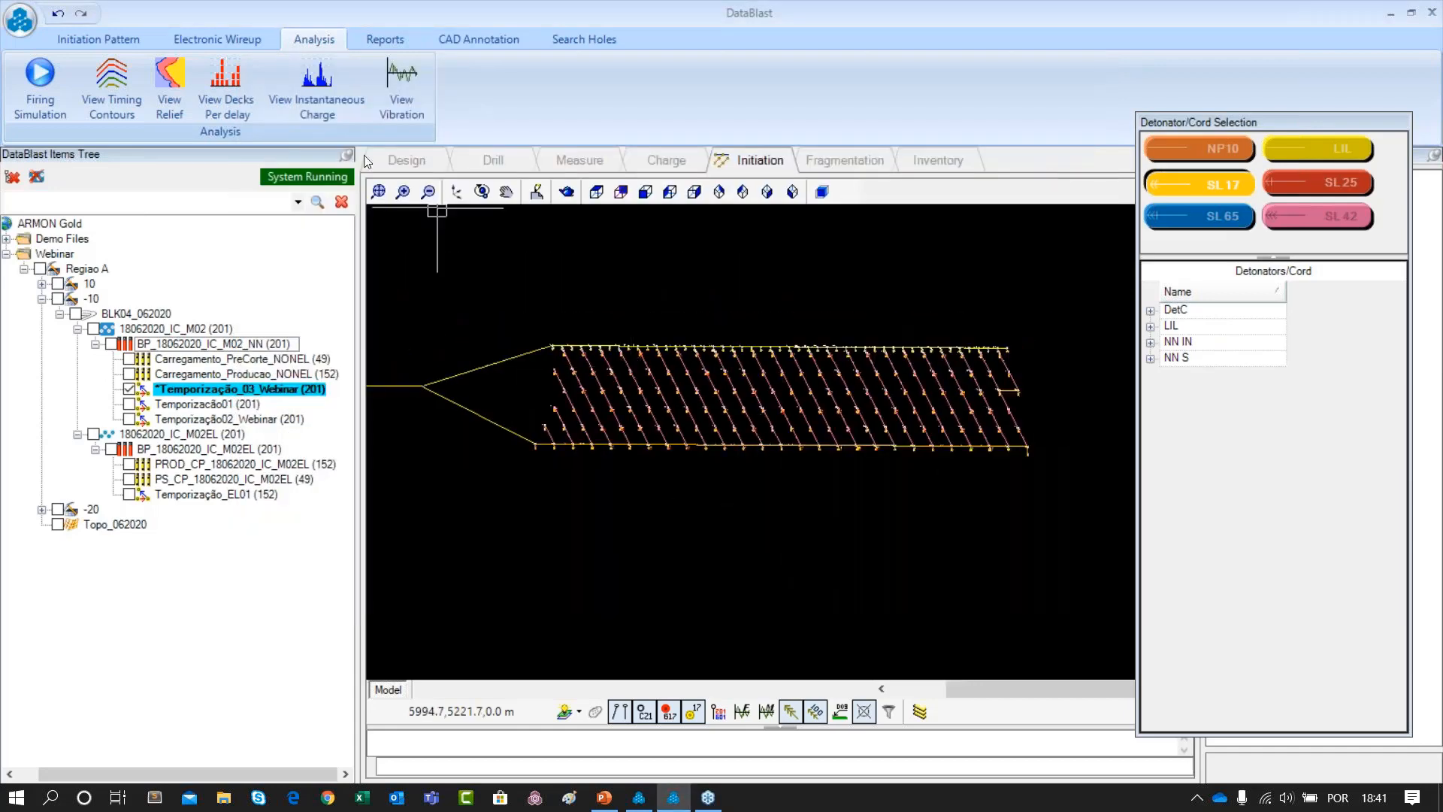
Open the decks per delay analysis, set the chart interval to 5 ms and select the 330 ms row
click(229, 109)
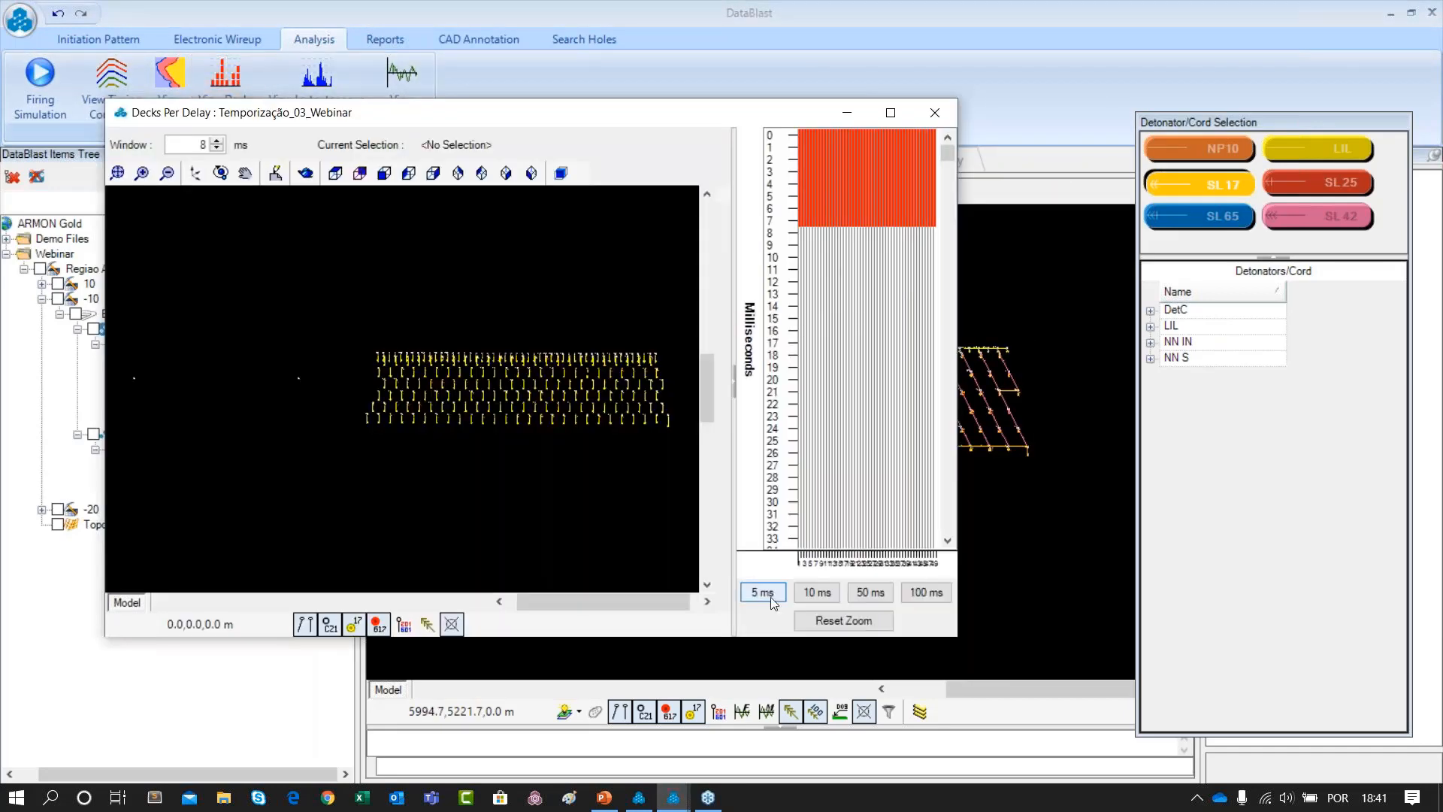
click(770, 596)
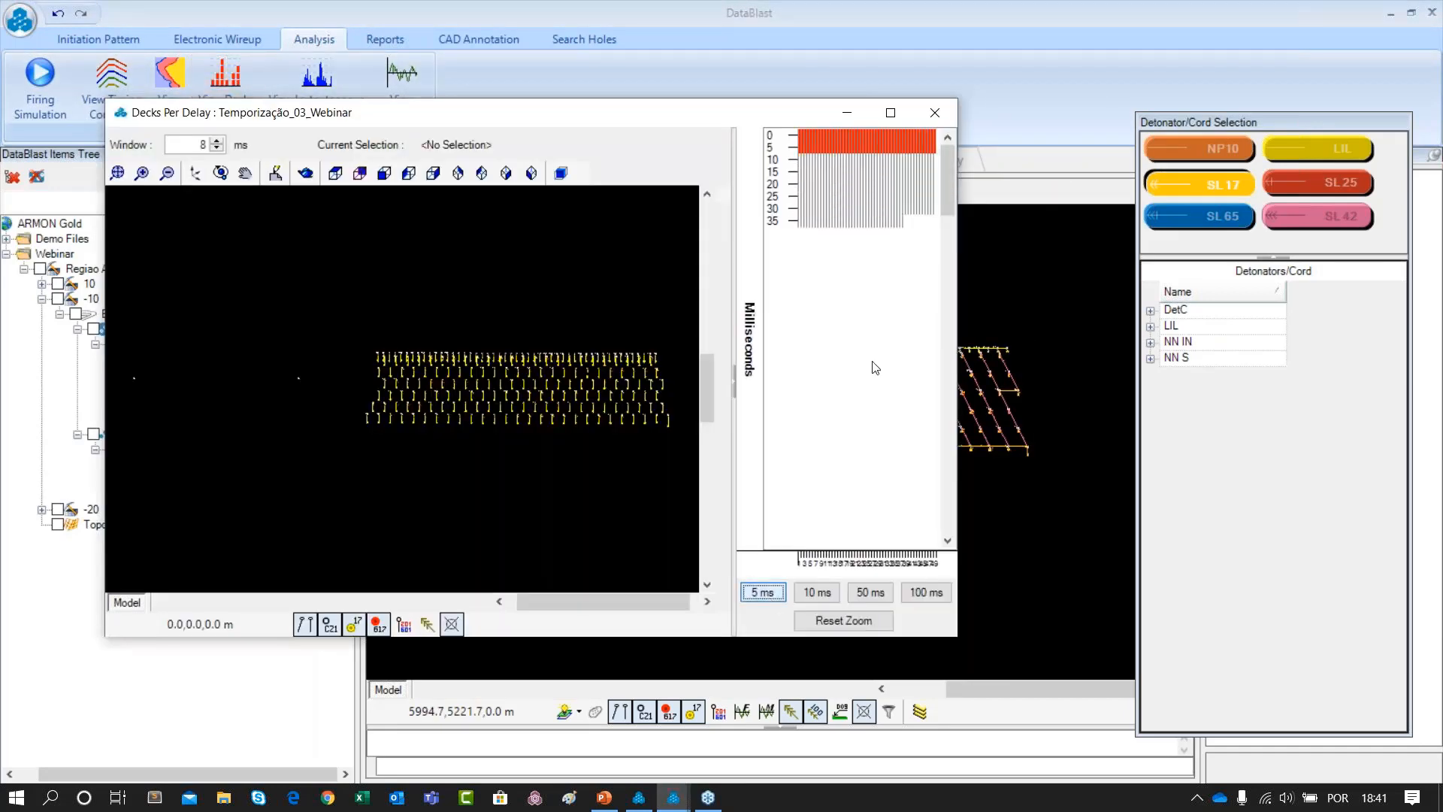
scroll(875, 413, down, 4)
scroll(875, 413, down, 8)
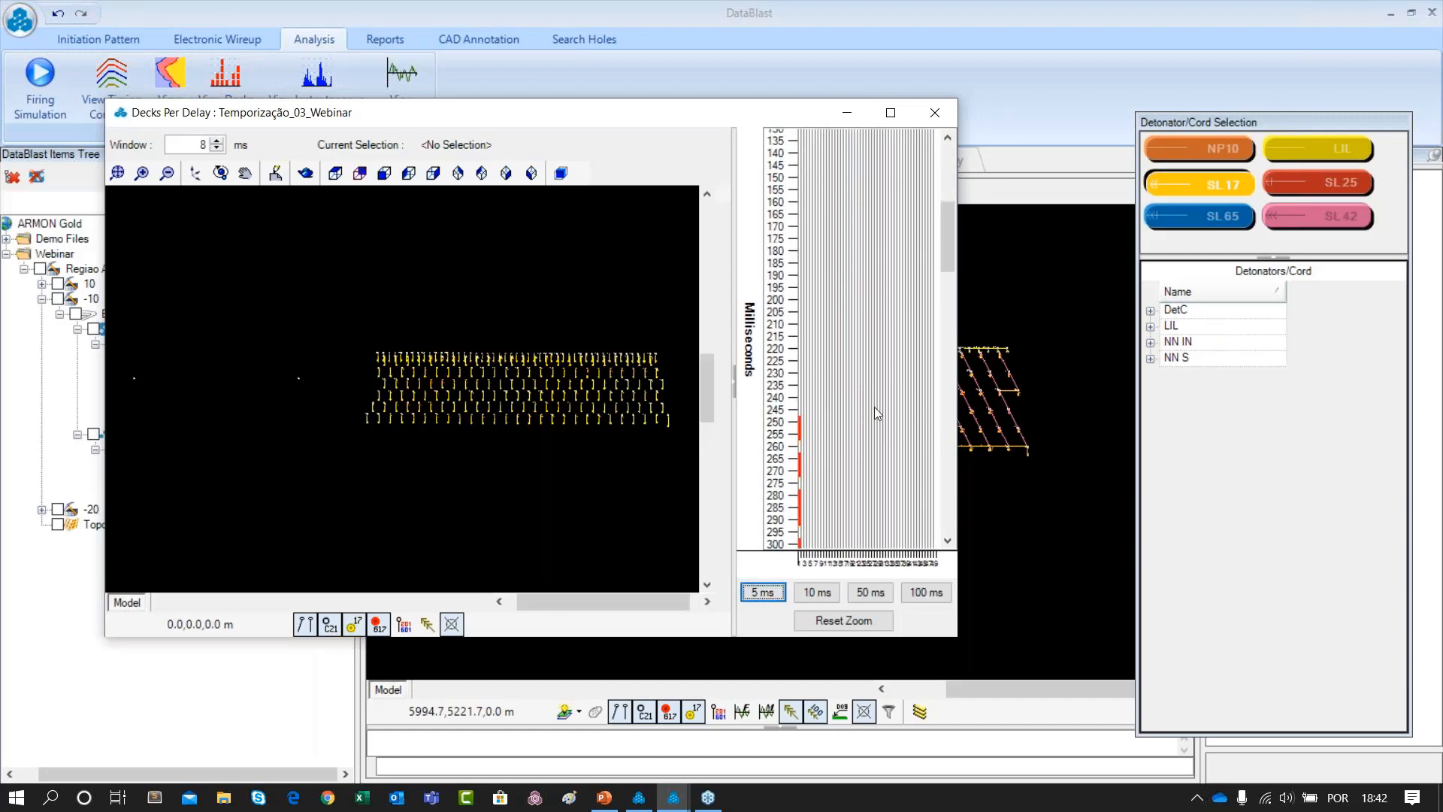
click(798, 415)
click(806, 461)
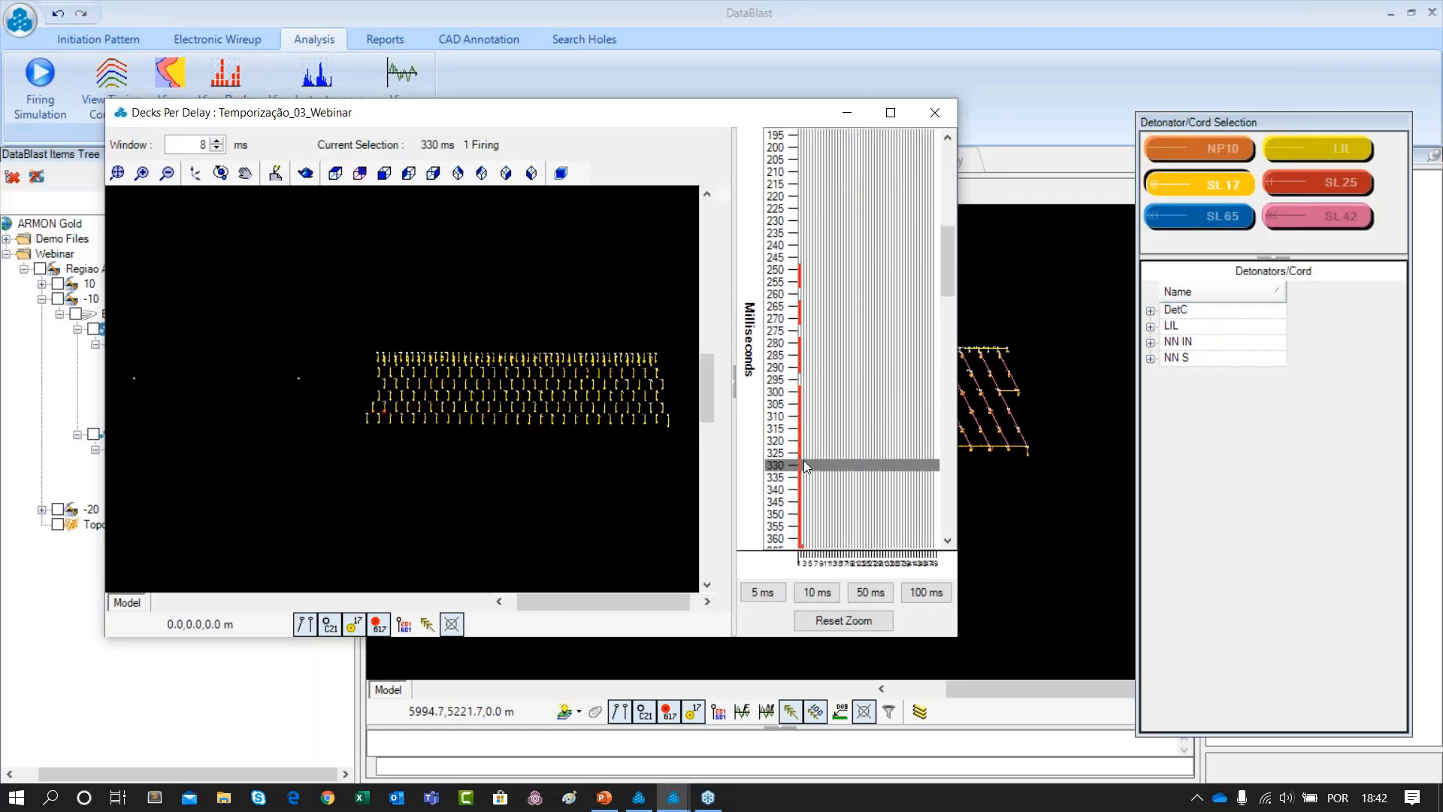
Select 370 ms in the decks per delay chart, examine its firing holes in the plan and close the analysis
scroll(806, 466, down, 3)
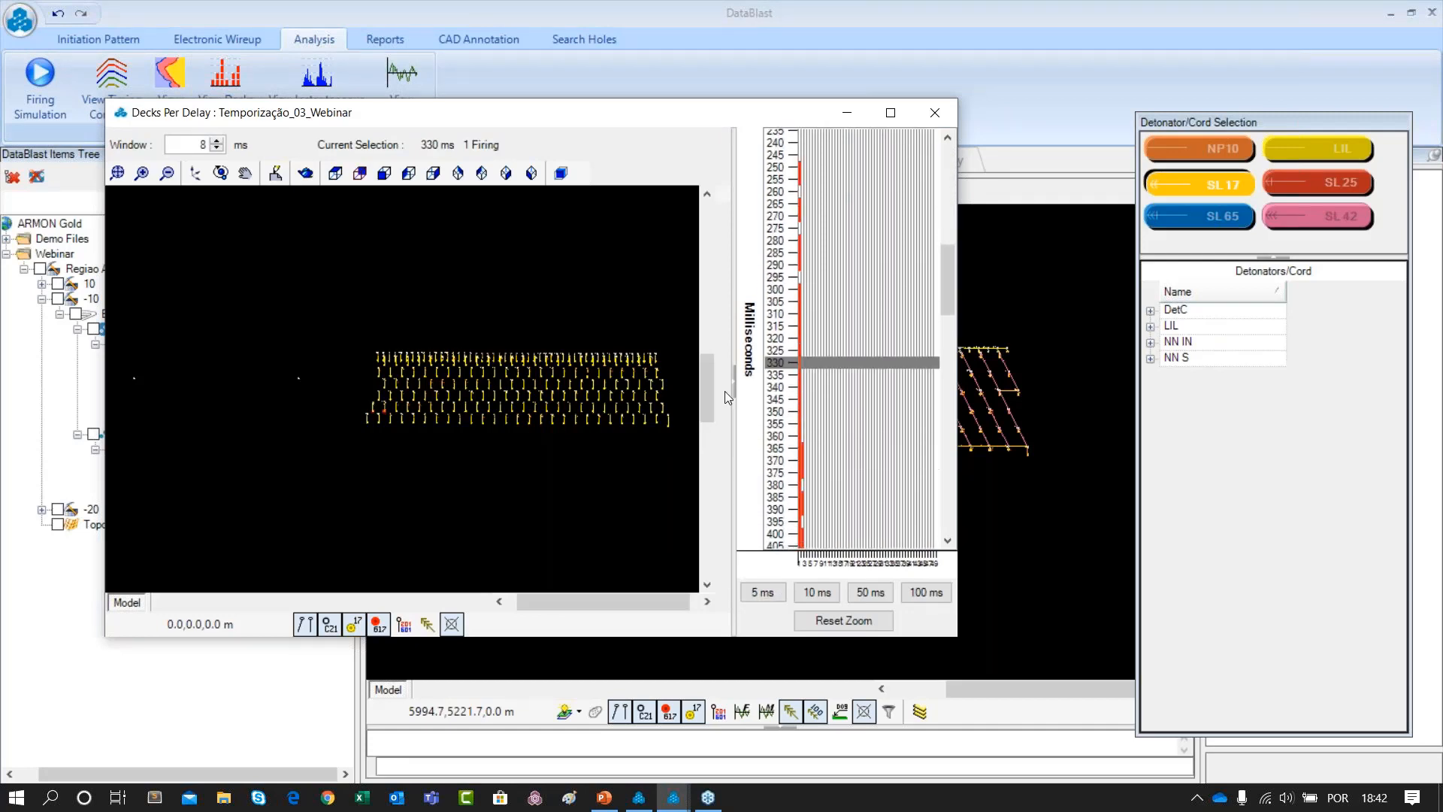
click(800, 453)
scroll(443, 421, up, 1)
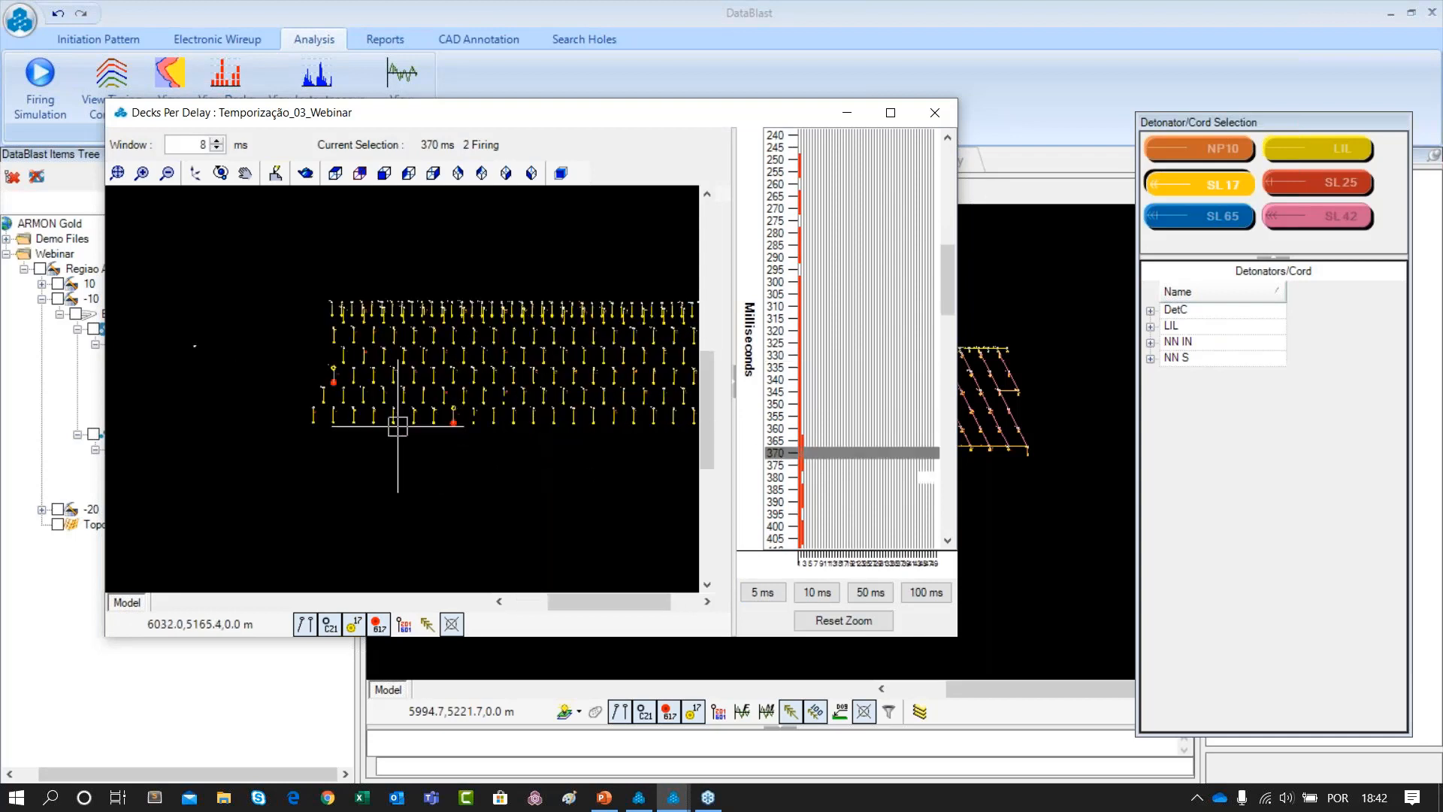
scroll(425, 414, up, 2)
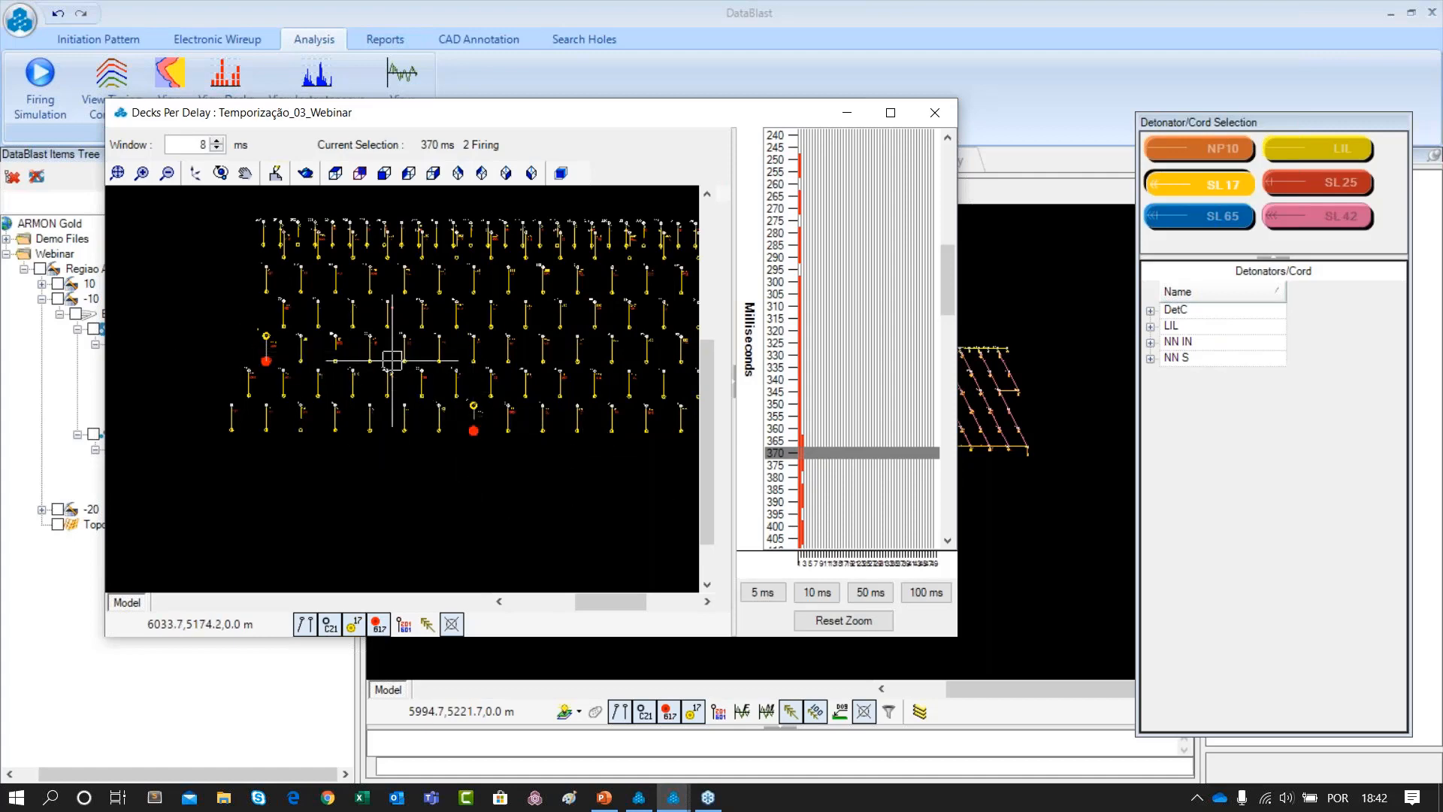
scroll(485, 417, down, 1)
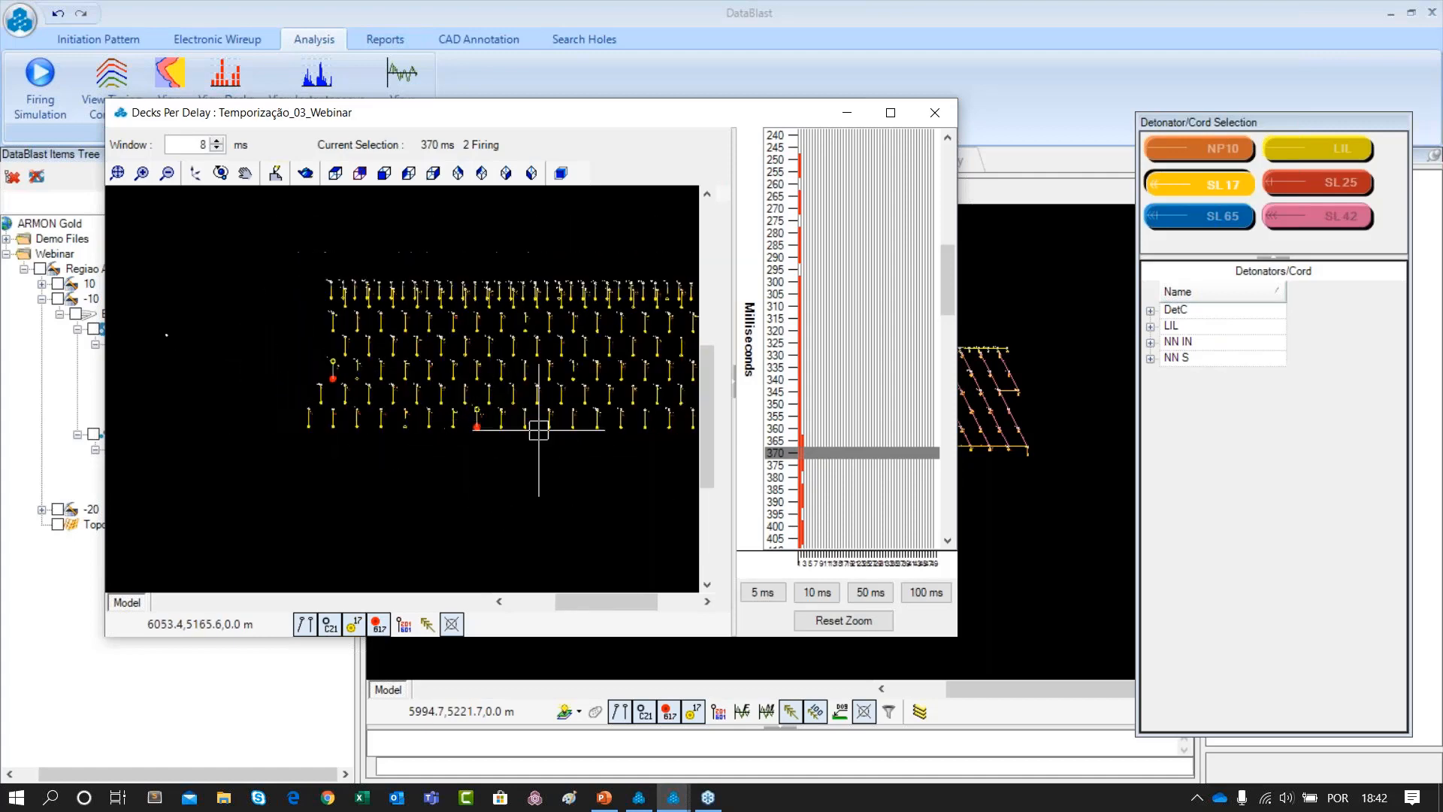
click(946, 114)
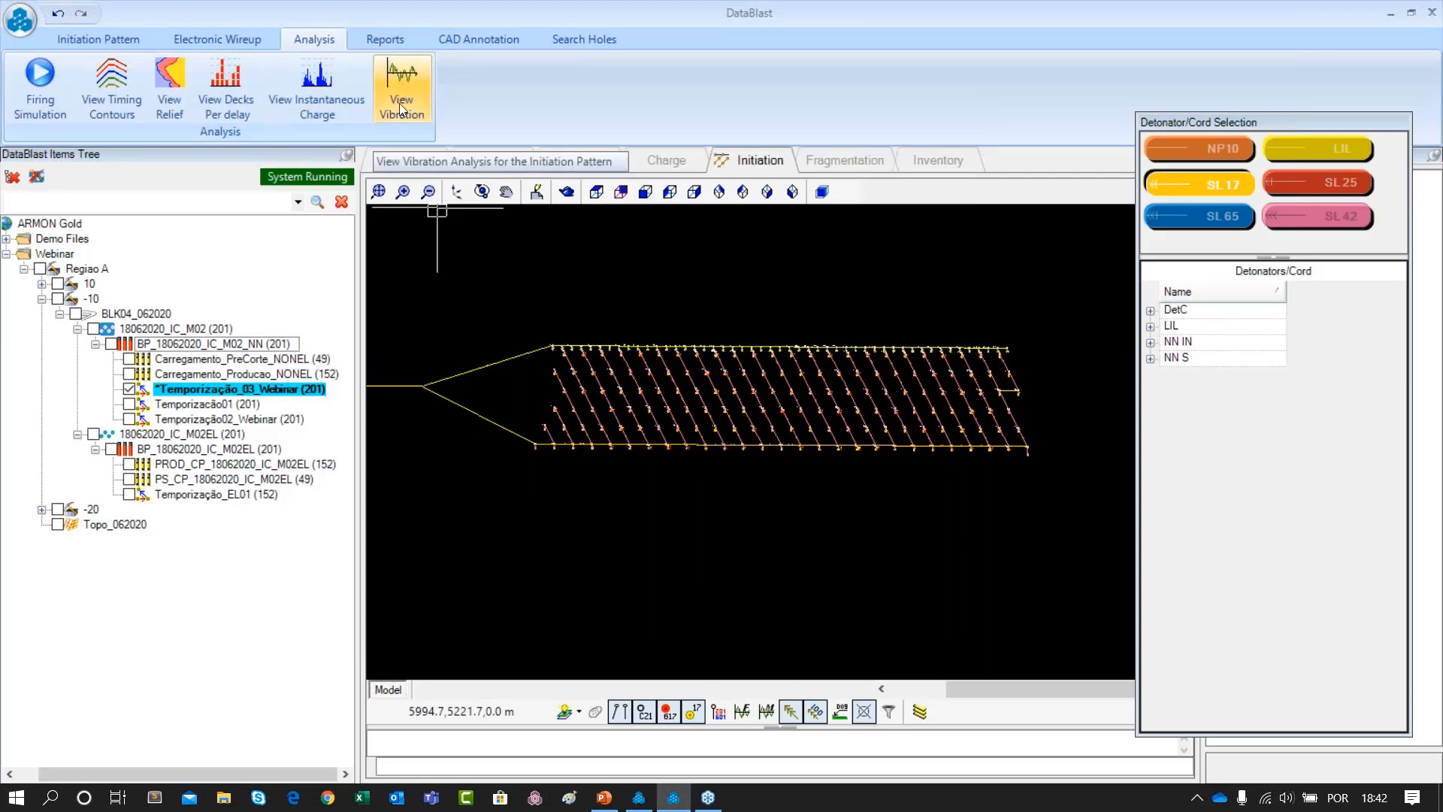
Open the vibration analysis and show the fixed monitor points Condomínio and Escritório
click(408, 83)
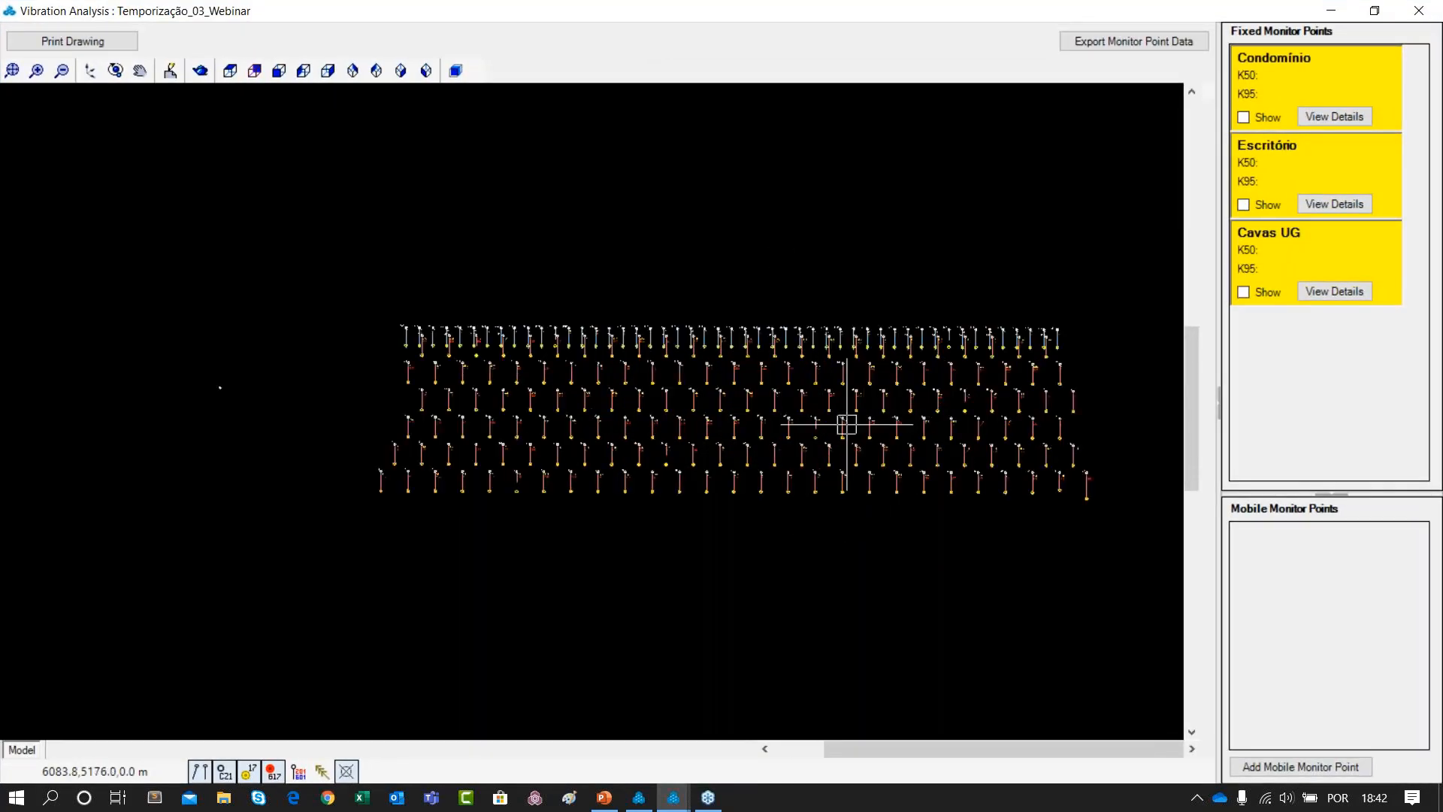
scroll(841, 428, down, 1)
drag(891, 419, 799, 444)
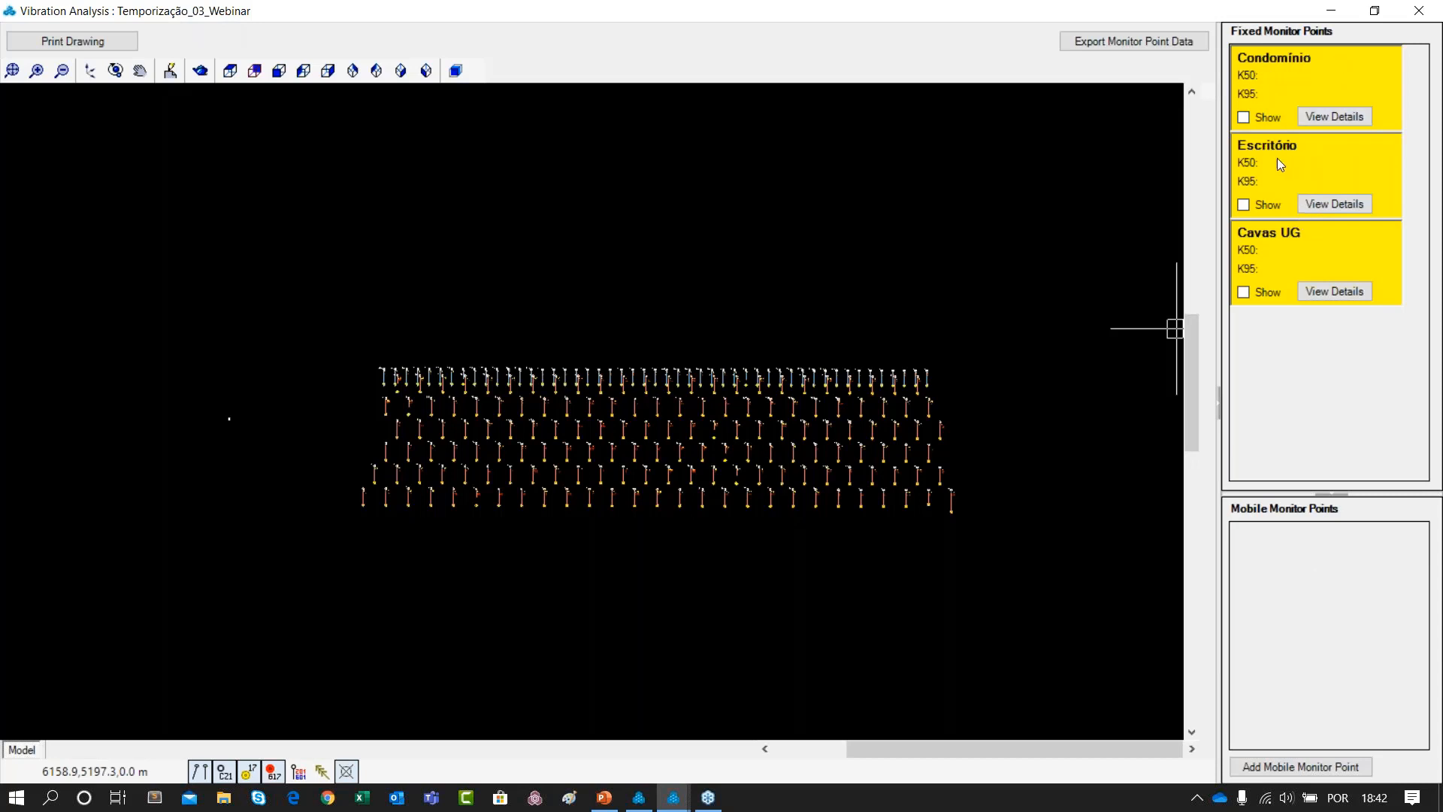
click(1246, 115)
click(1254, 204)
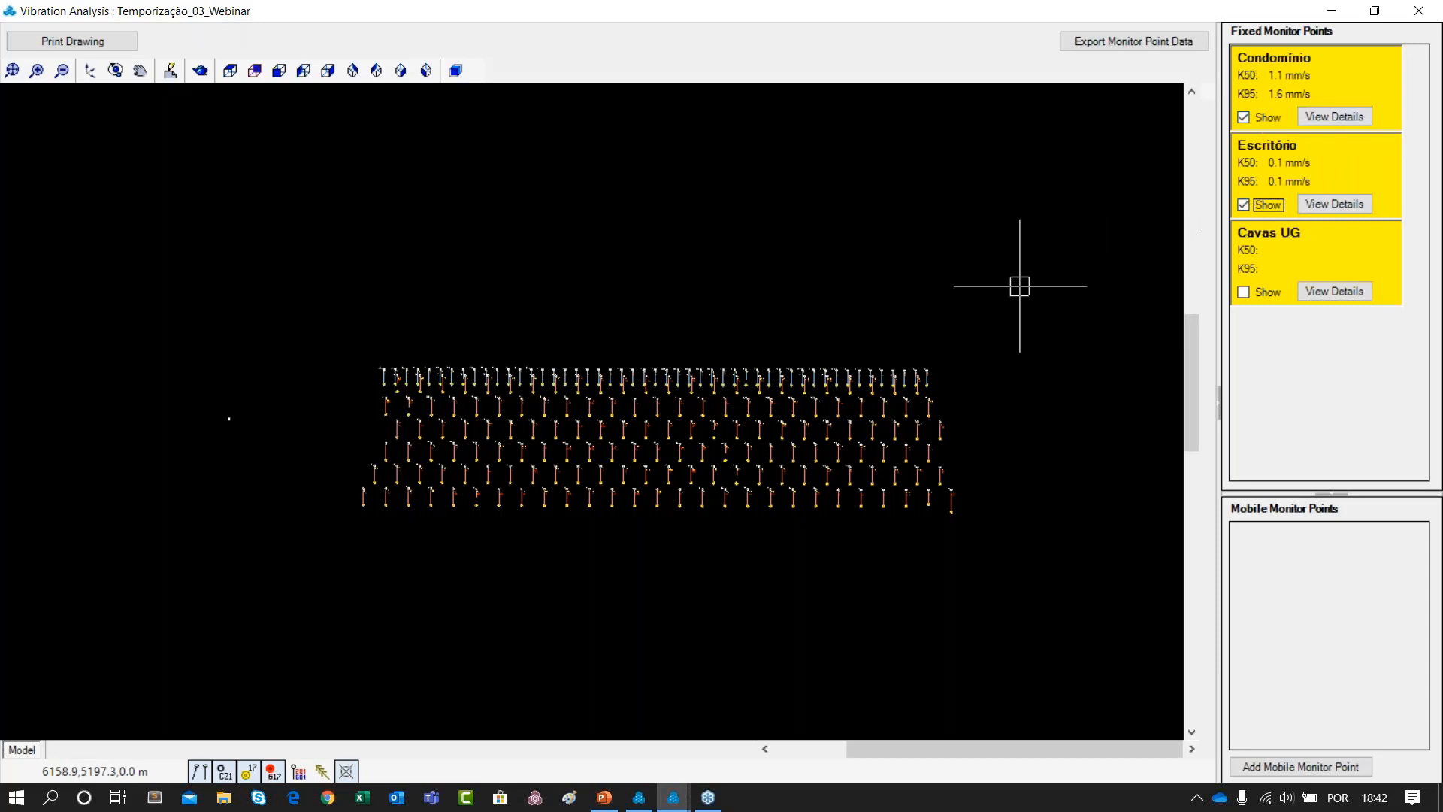
Review the vibration estimates for Condomínio and Escritório and close the vibration analysis
scroll(1006, 299, down, 1)
scroll(974, 315, up, 1)
scroll(882, 360, up, 1)
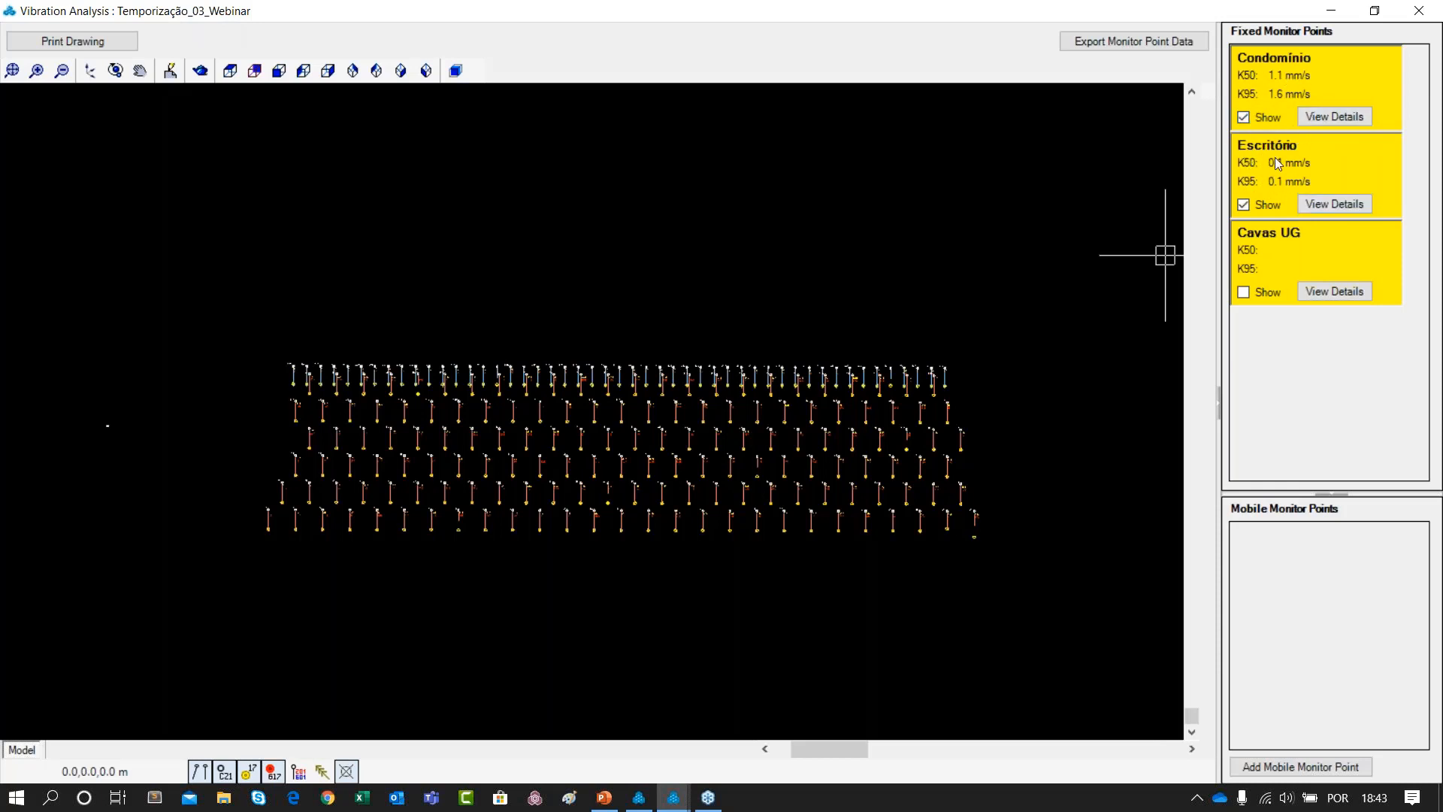
click(1418, 10)
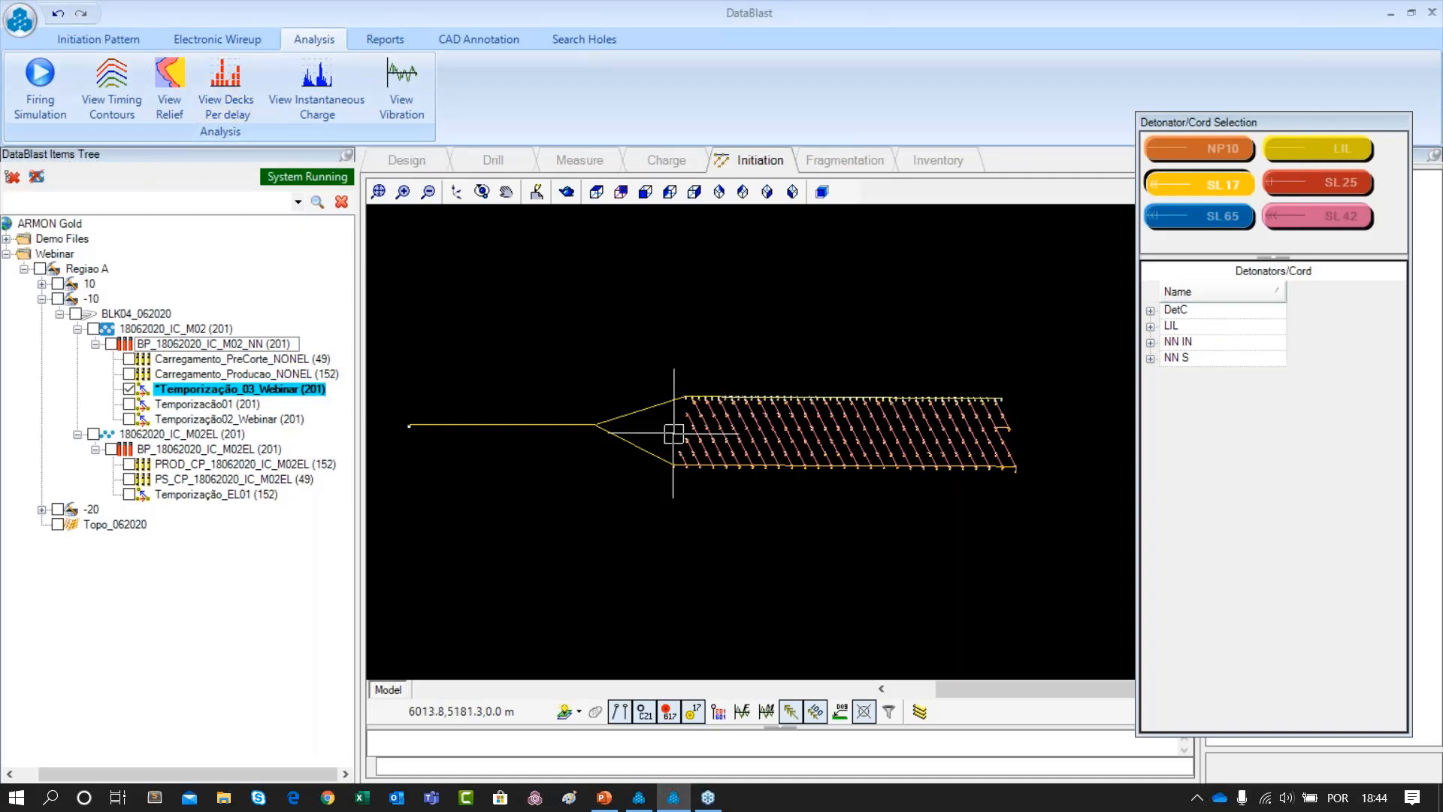
scroll(692, 404, down, 1)
scroll(818, 426, up, 2)
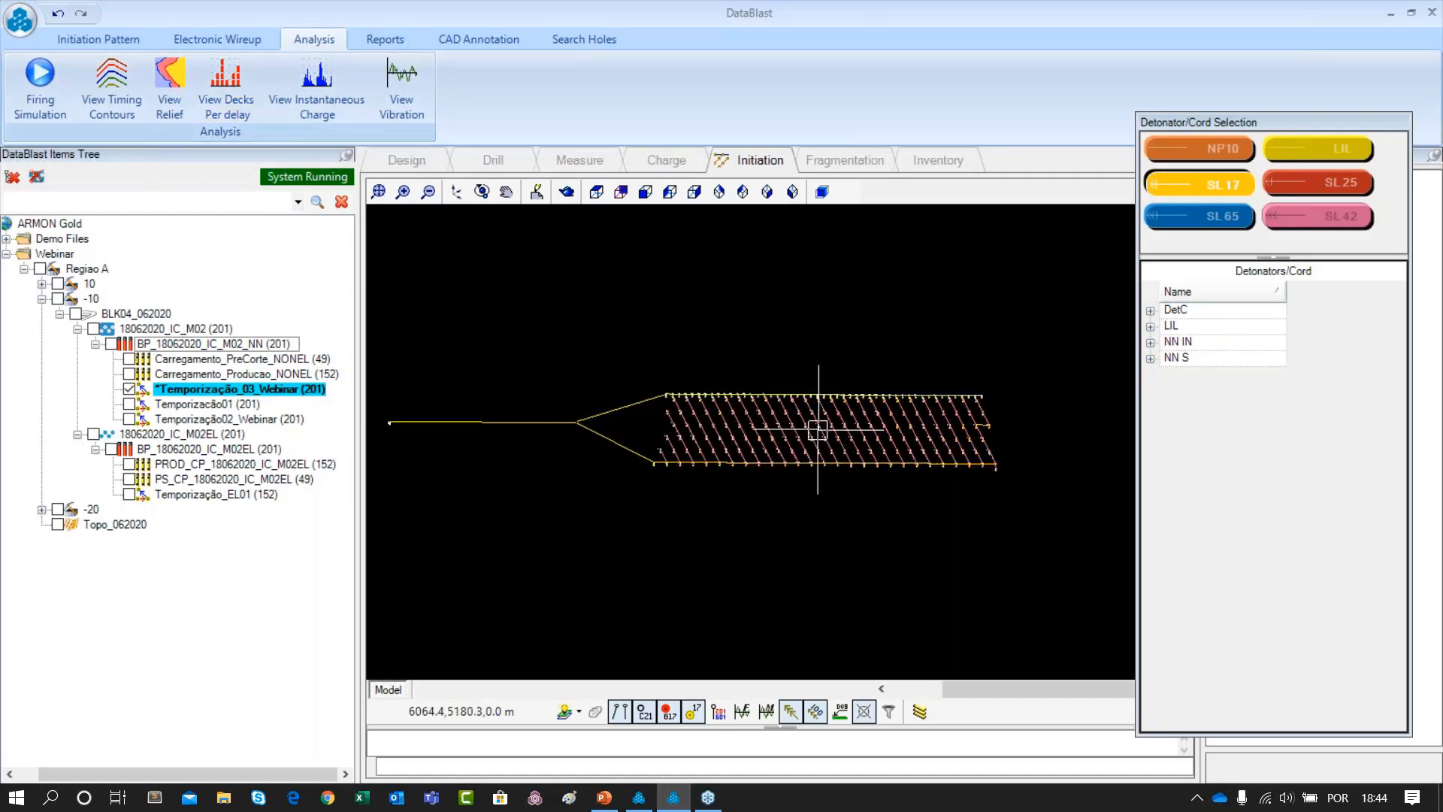
scroll(966, 490, down, 2)
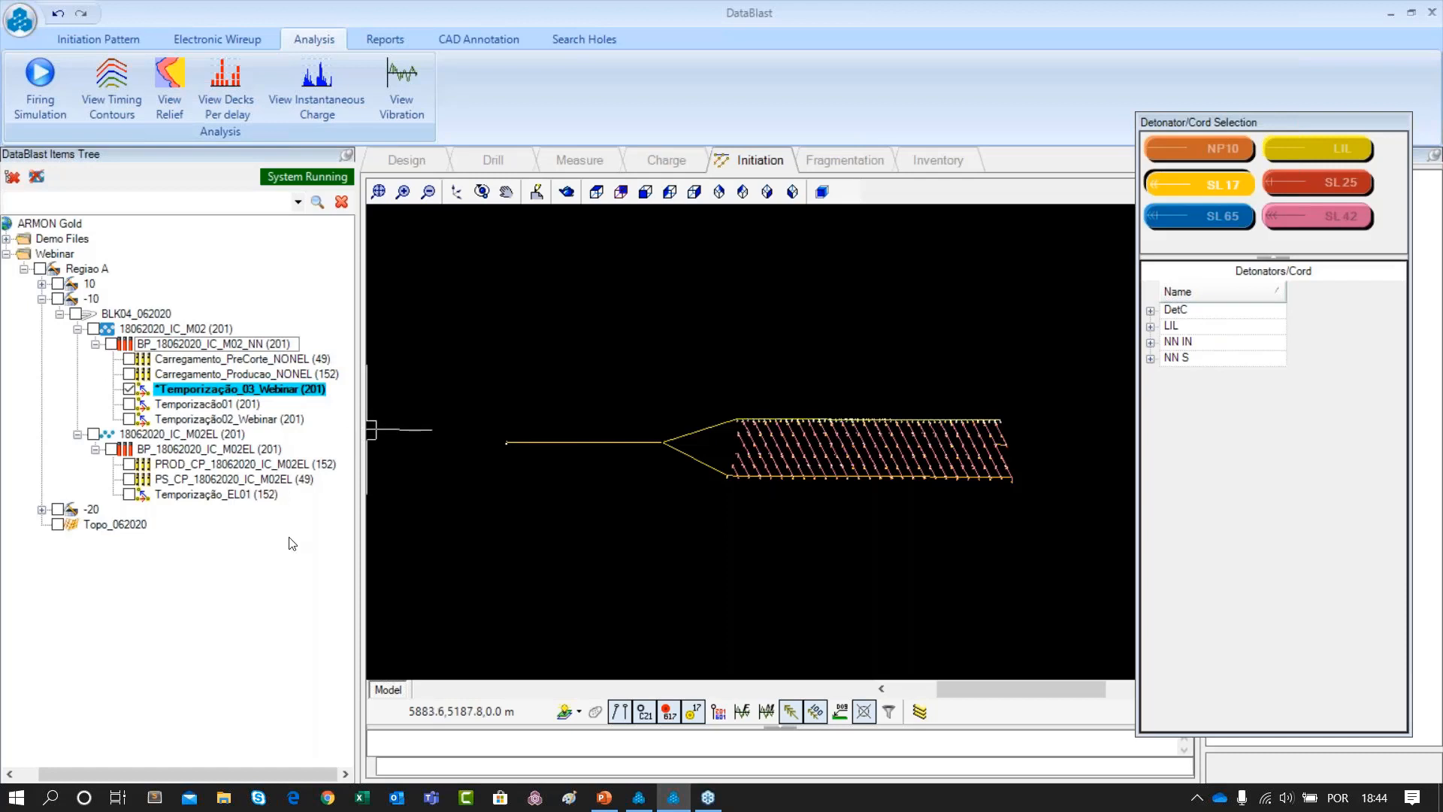
Unload Temporização_03_Webinar and display the drill pattern 18062020_IC_M02EL among the initiation pattern tools
click(137, 41)
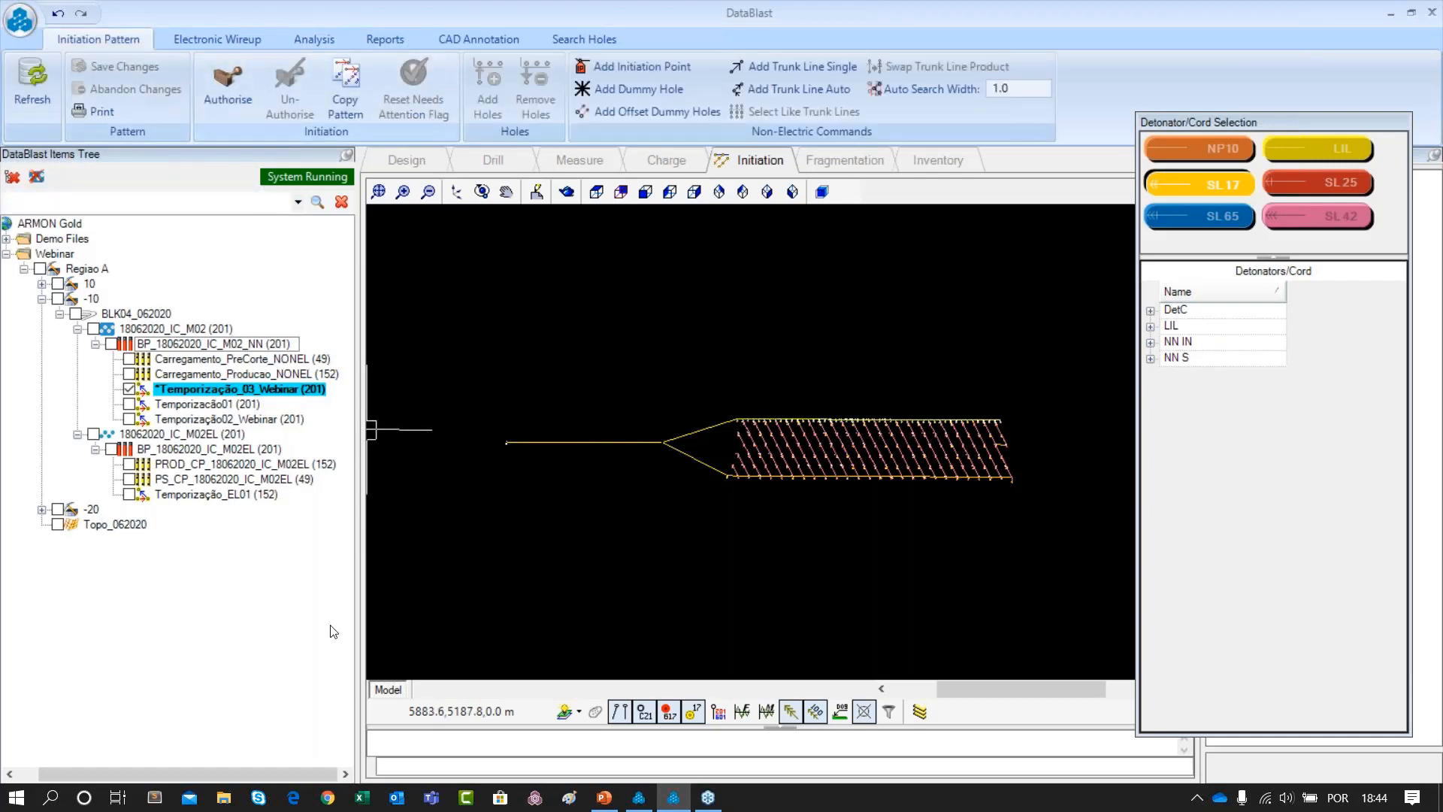
click(131, 390)
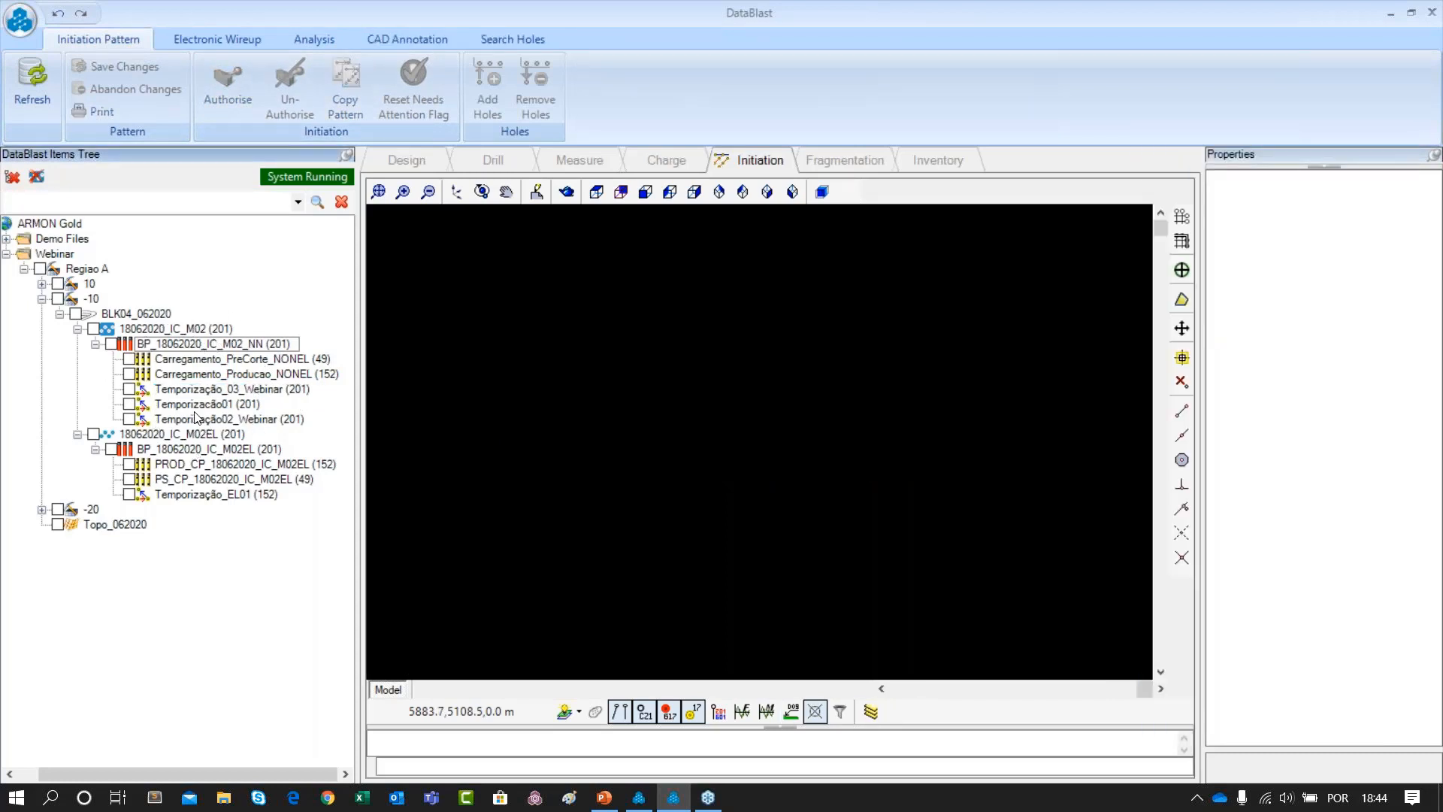
click(94, 434)
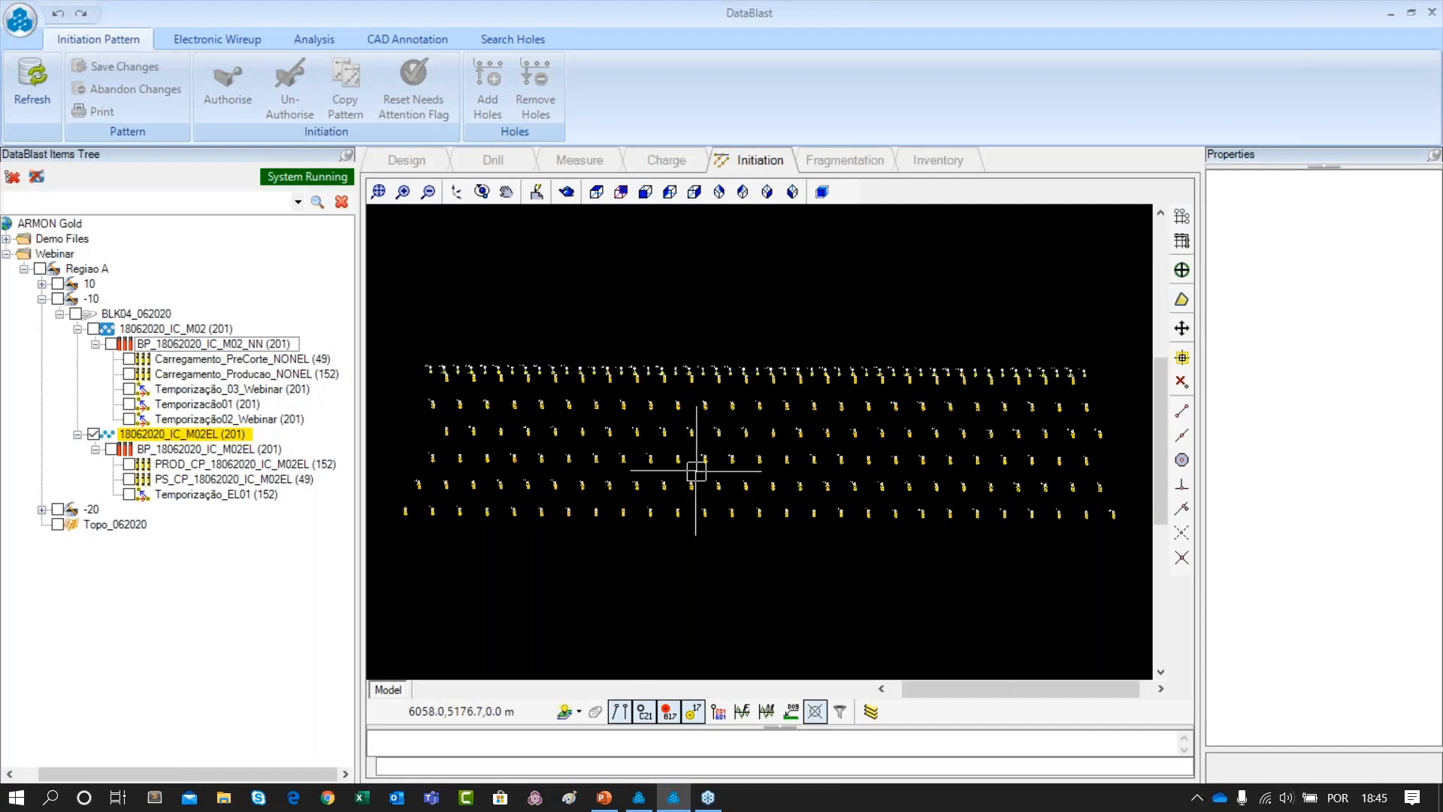
Add a new initiation pattern named Temporização_EL02 to the drill pattern 18062020_IC_M02EL
right_click(183, 435)
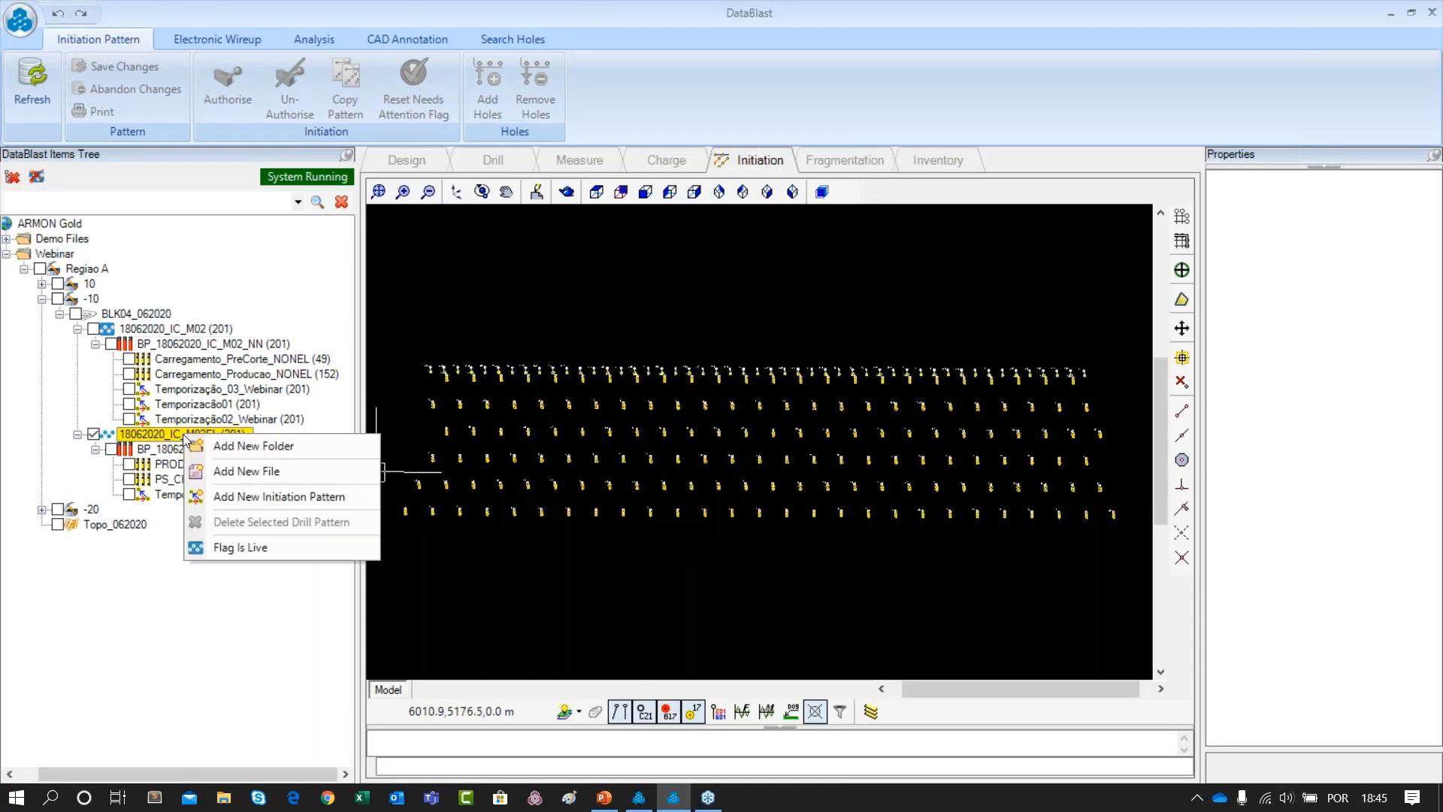
click(232, 496)
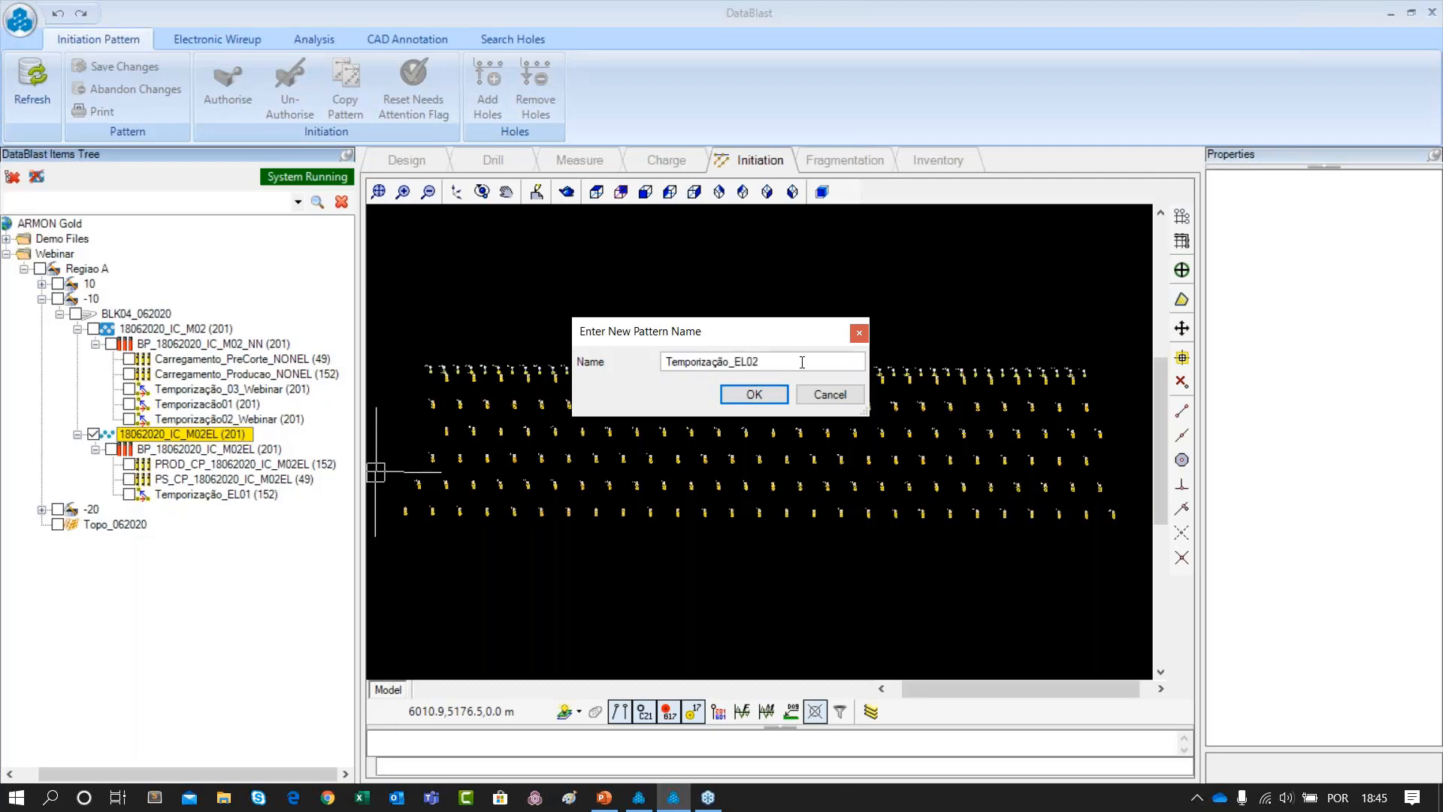
click(754, 394)
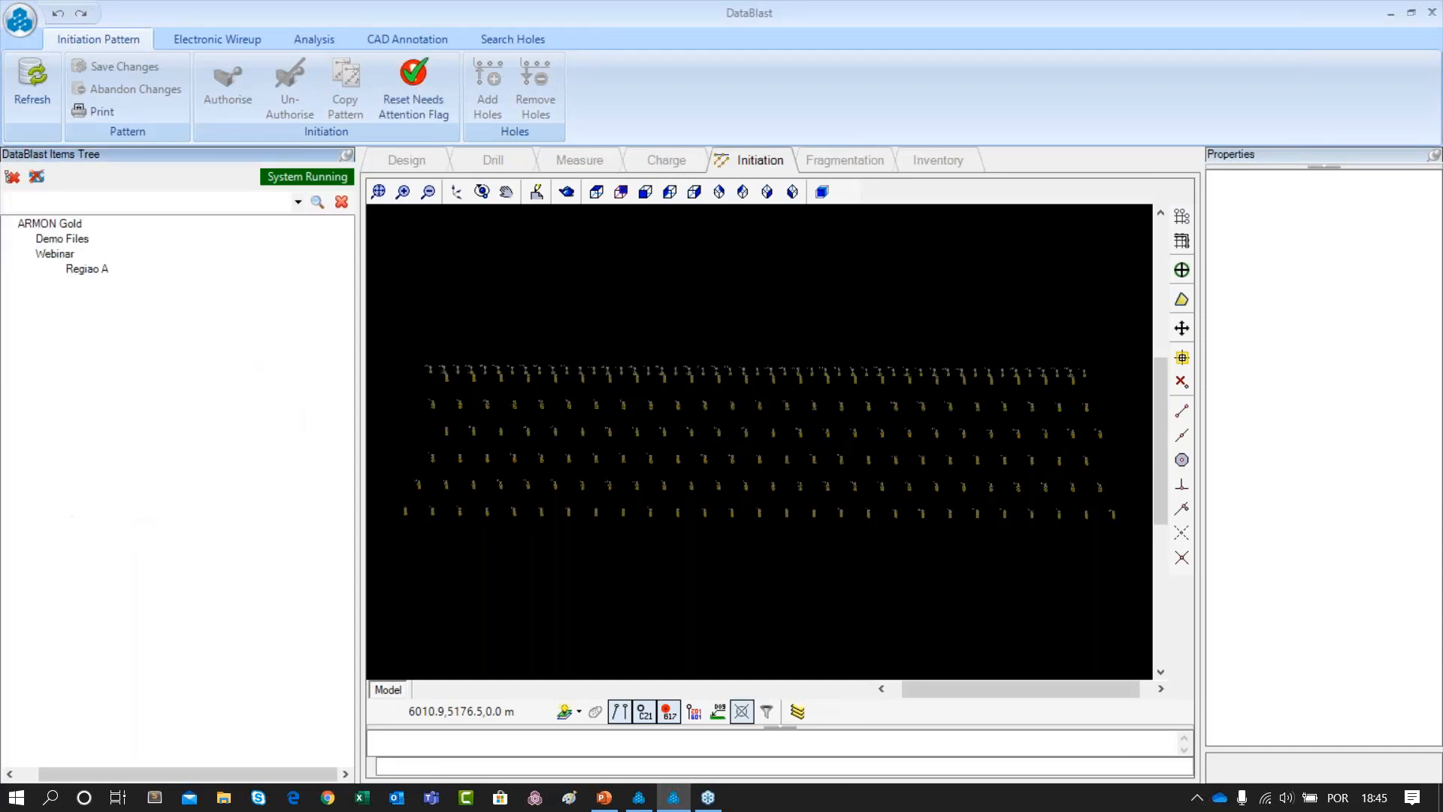
scroll(502, 571, down, 2)
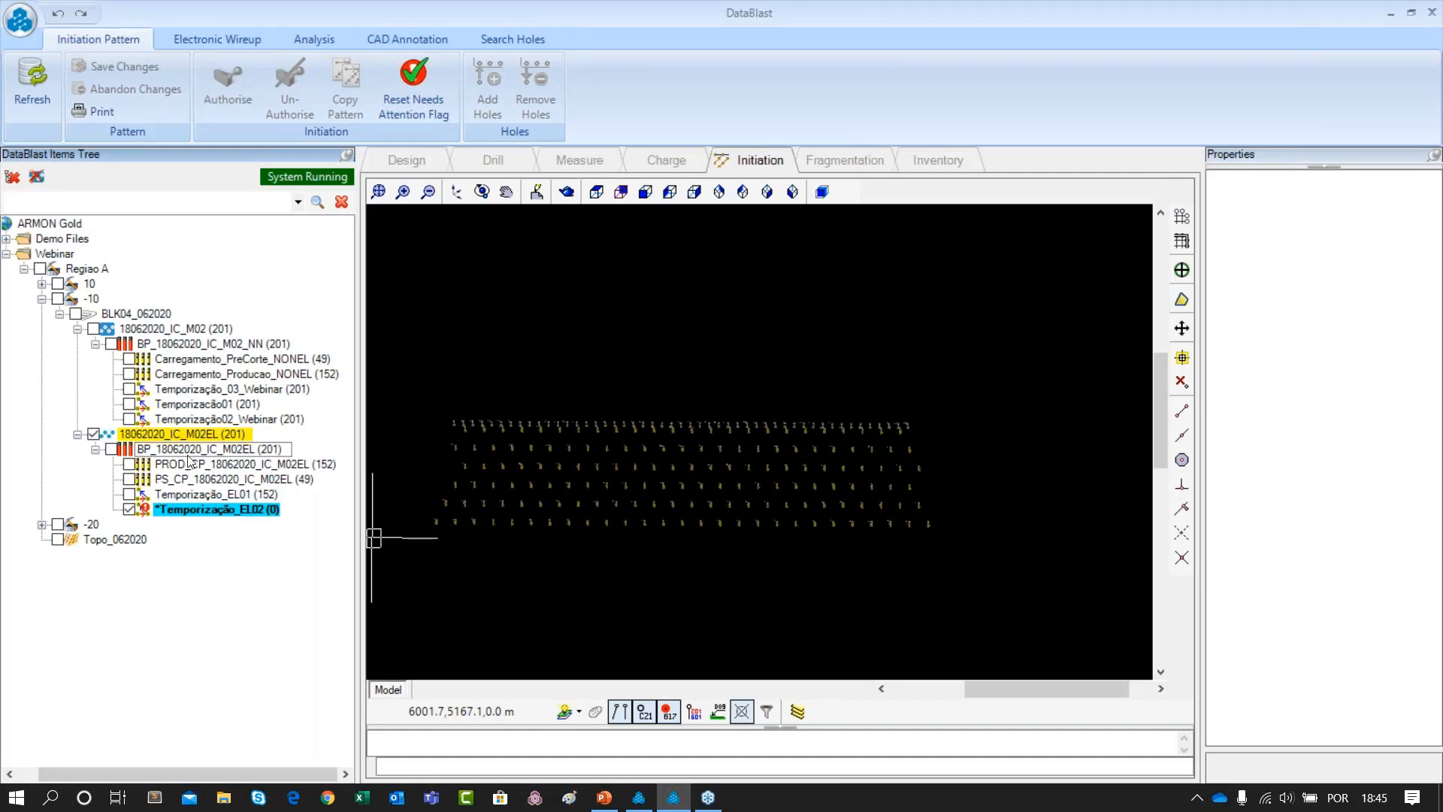
scroll(511, 519, down, 1)
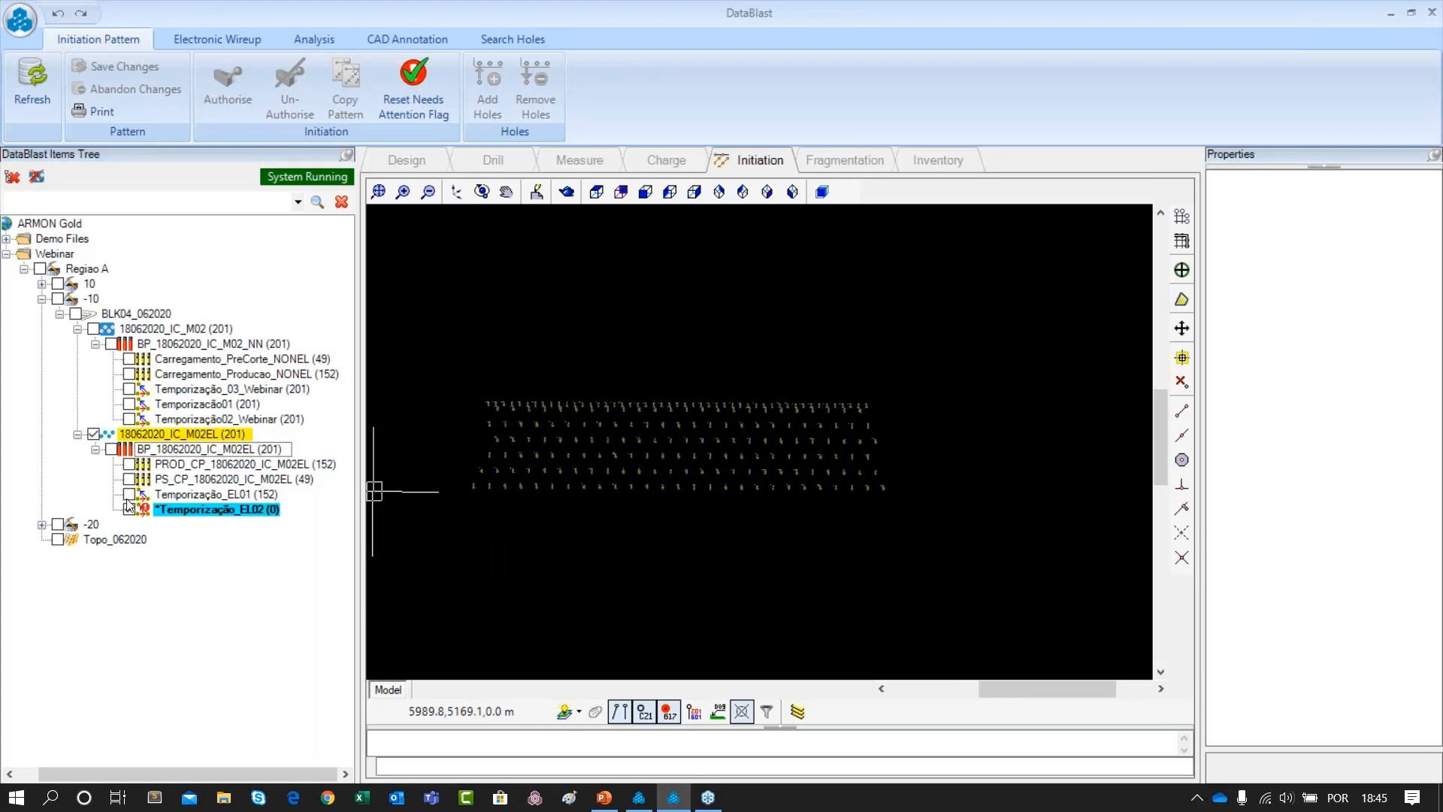
Display the charge pattern PROD_CP_18062020_IC_M02EL, add all its holes to Temporização_EL02 and save the pattern
click(149, 510)
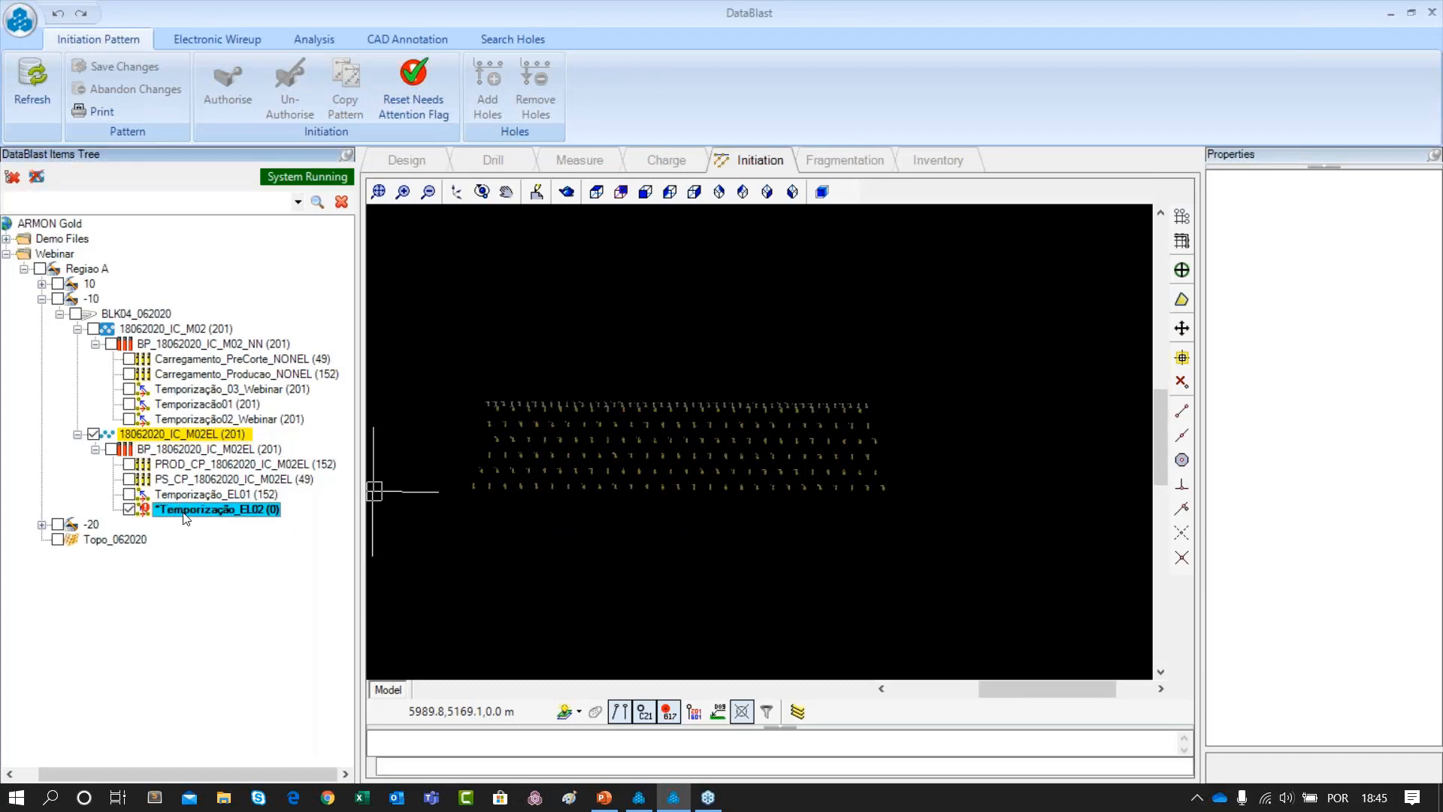
click(131, 465)
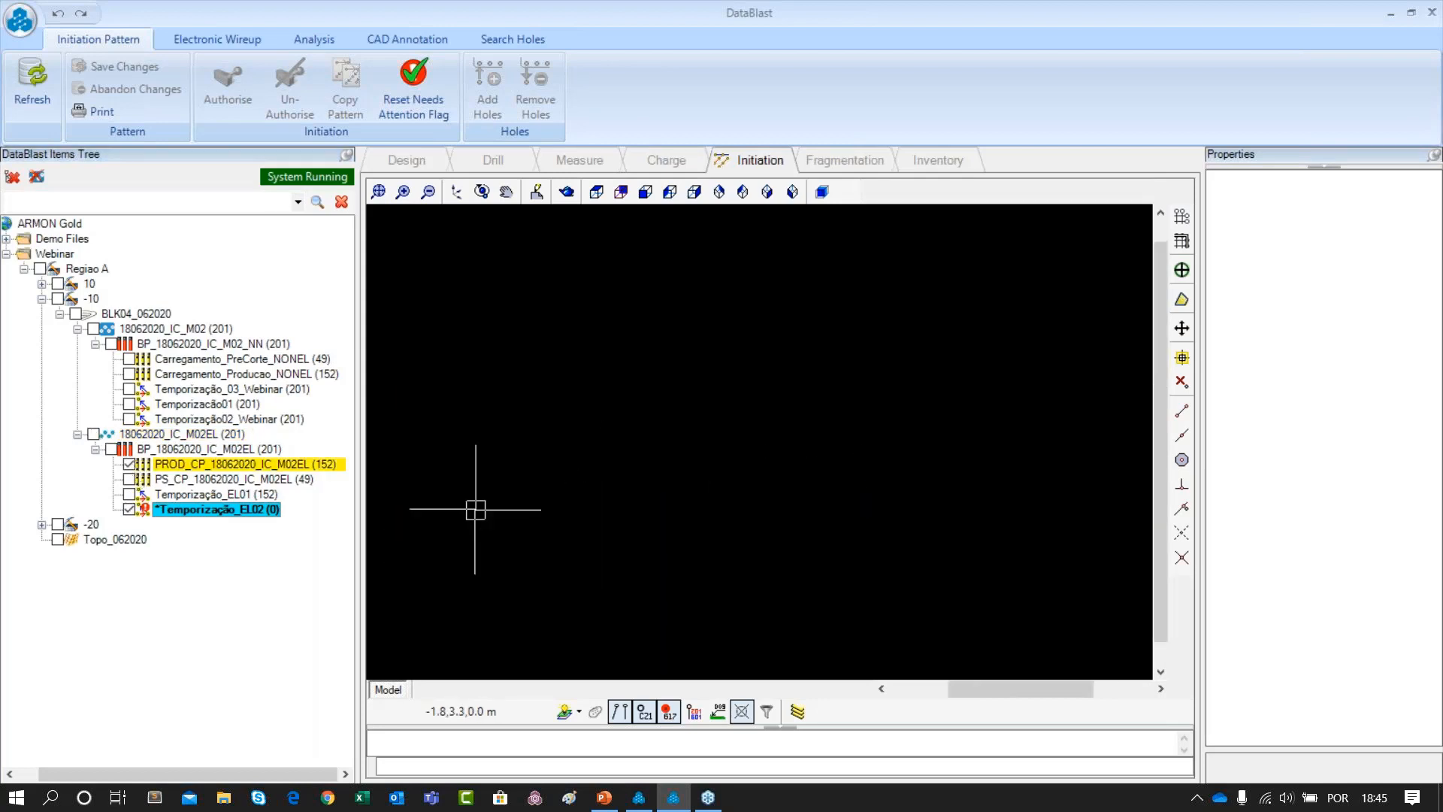
scroll(577, 544, down, 3)
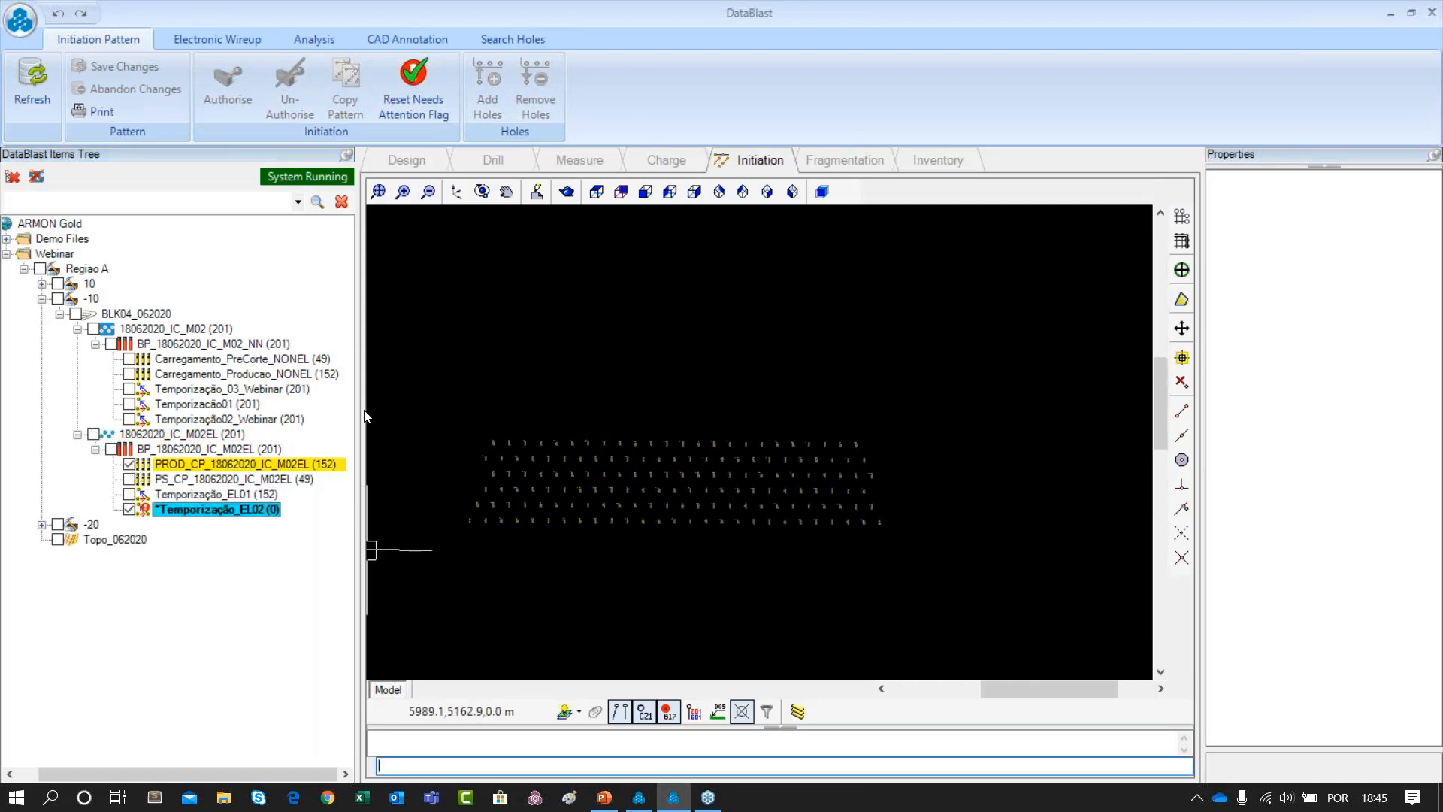
click(404, 383)
click(951, 600)
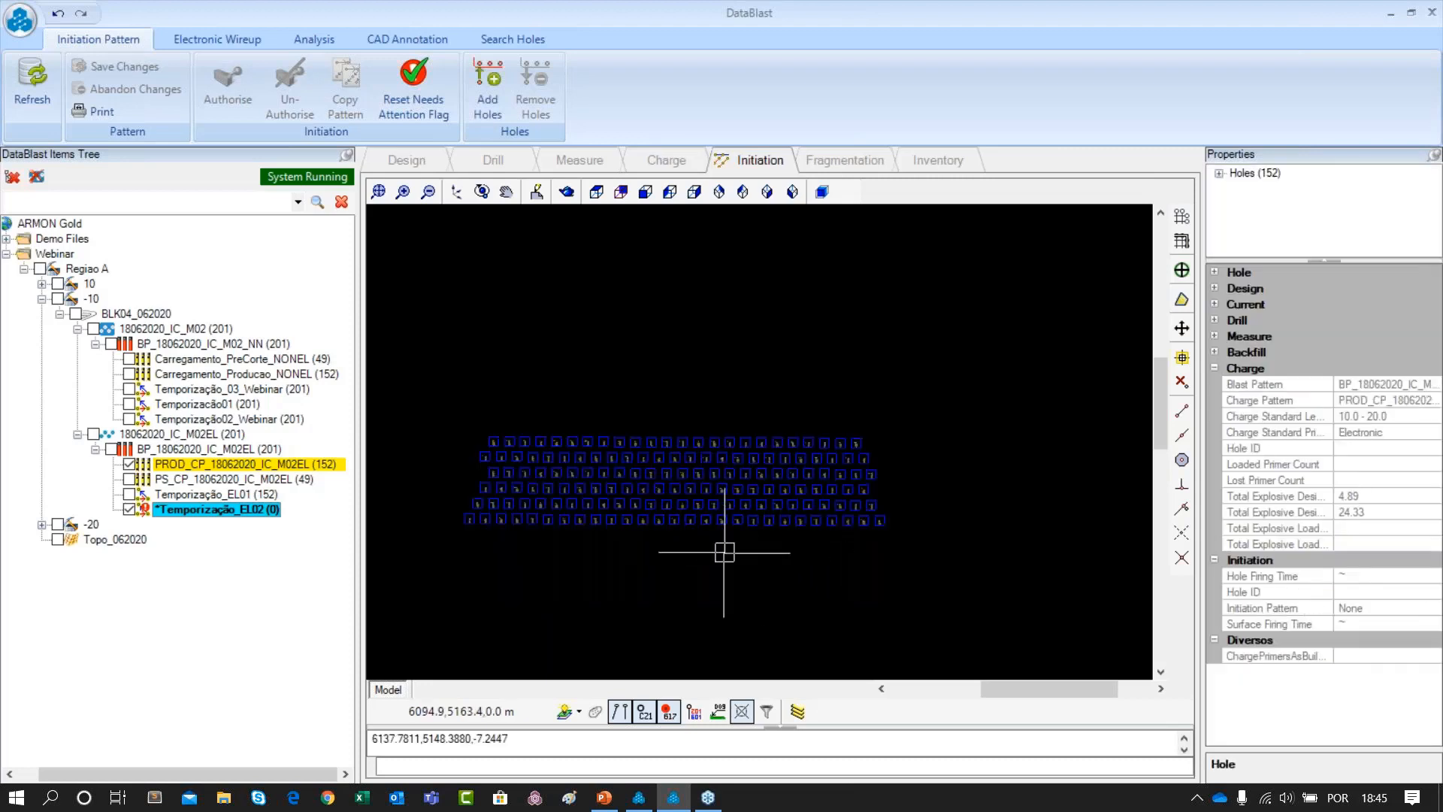
scroll(582, 456, up, 1)
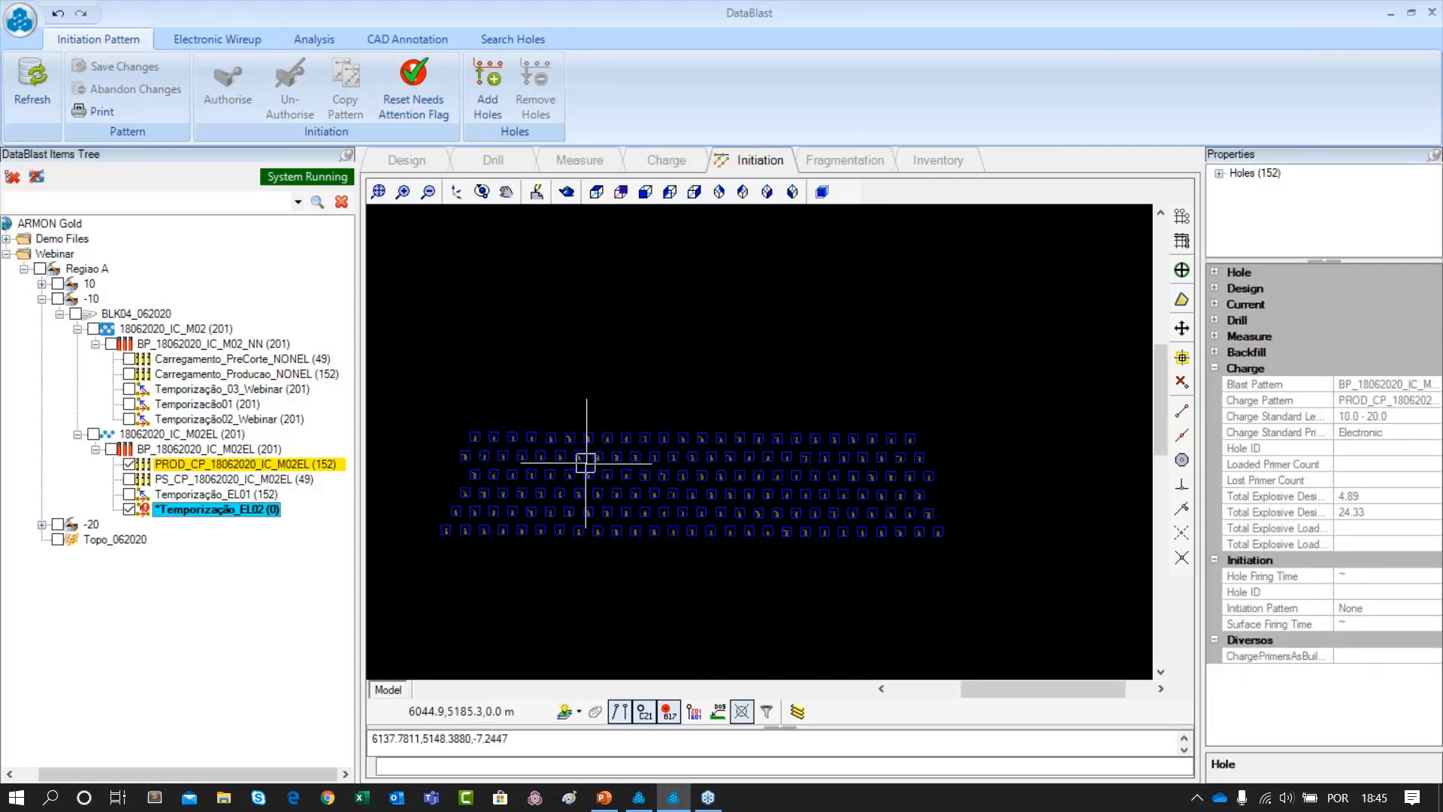
click(485, 96)
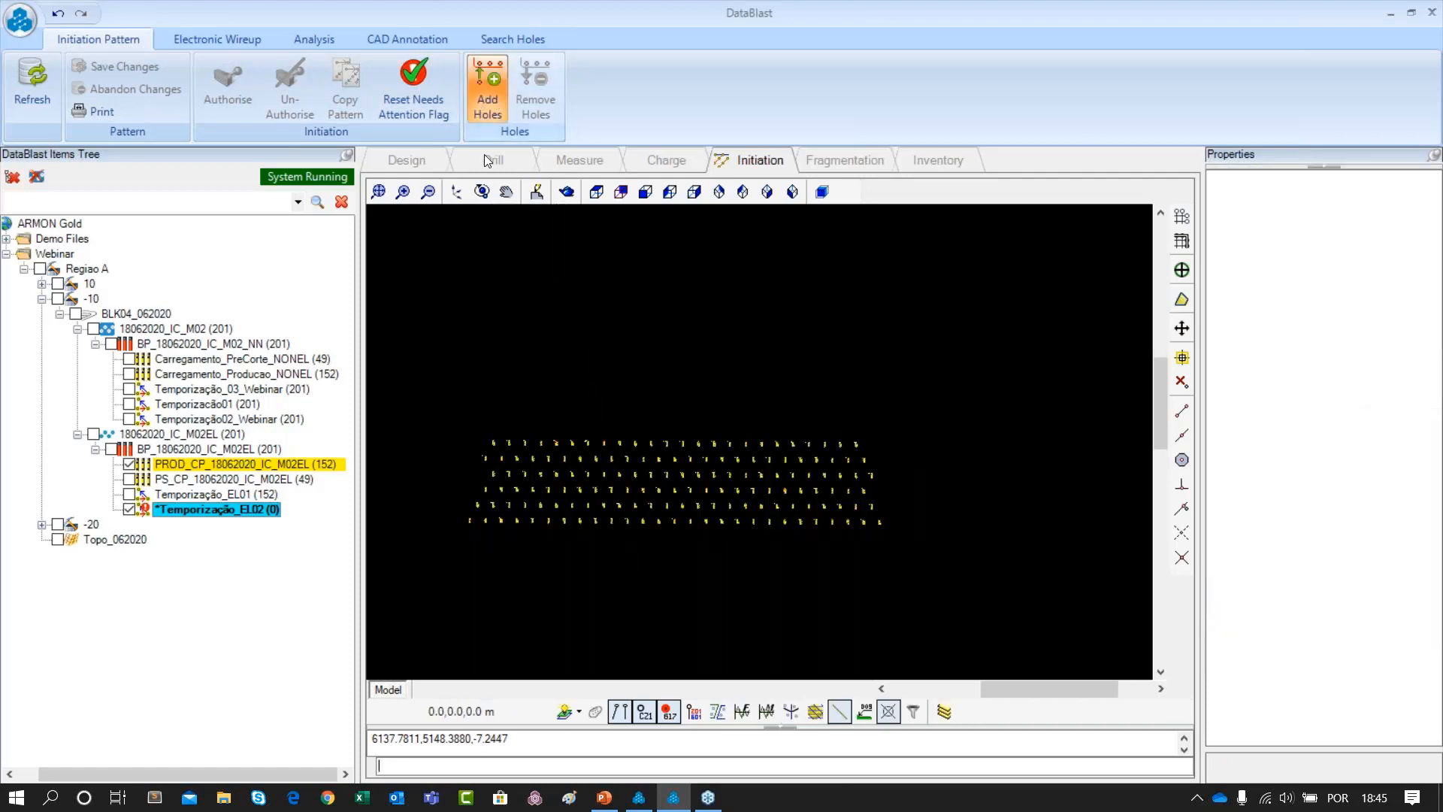
click(120, 66)
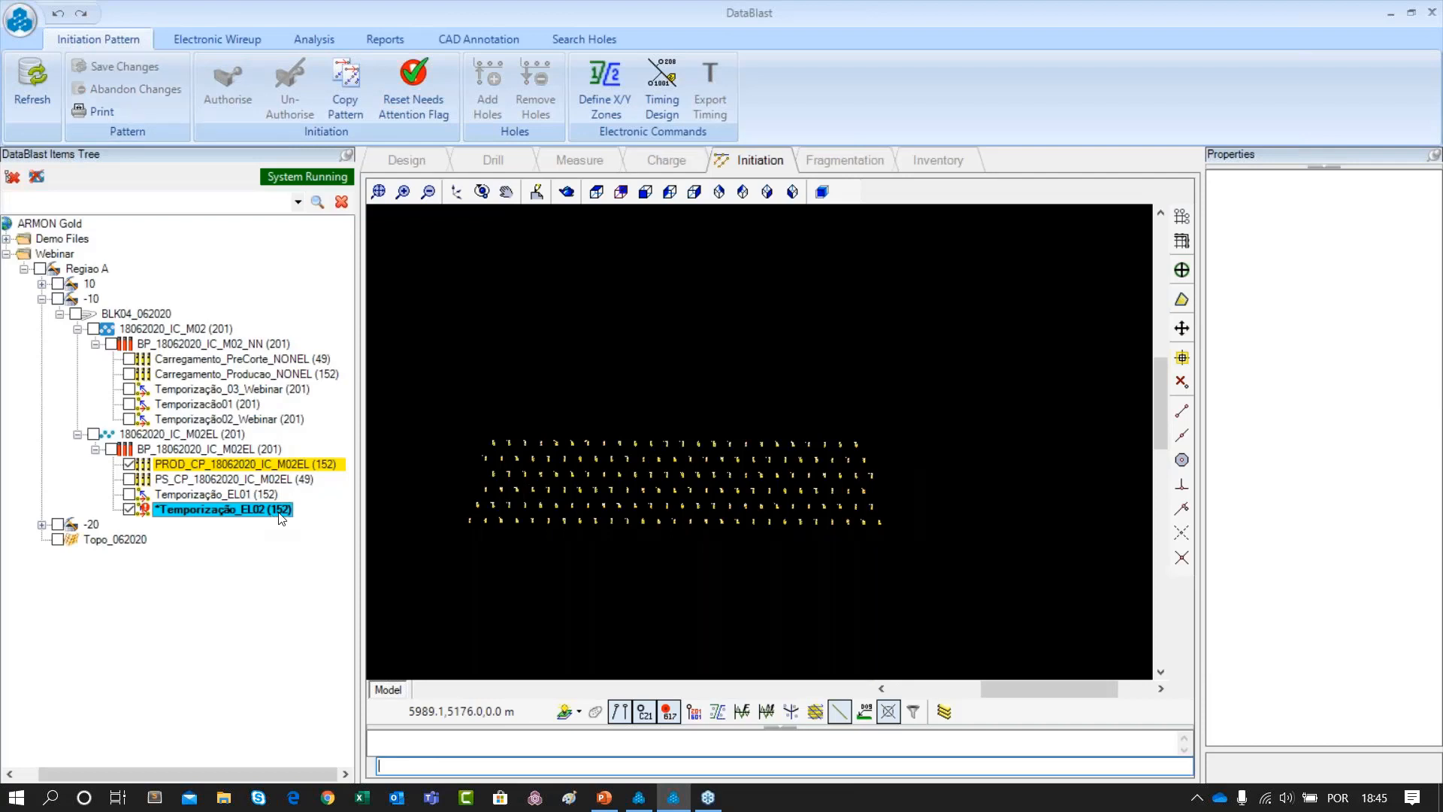
Open the electronic timing design for Temporização_EL02
scroll(639, 524, up, 1)
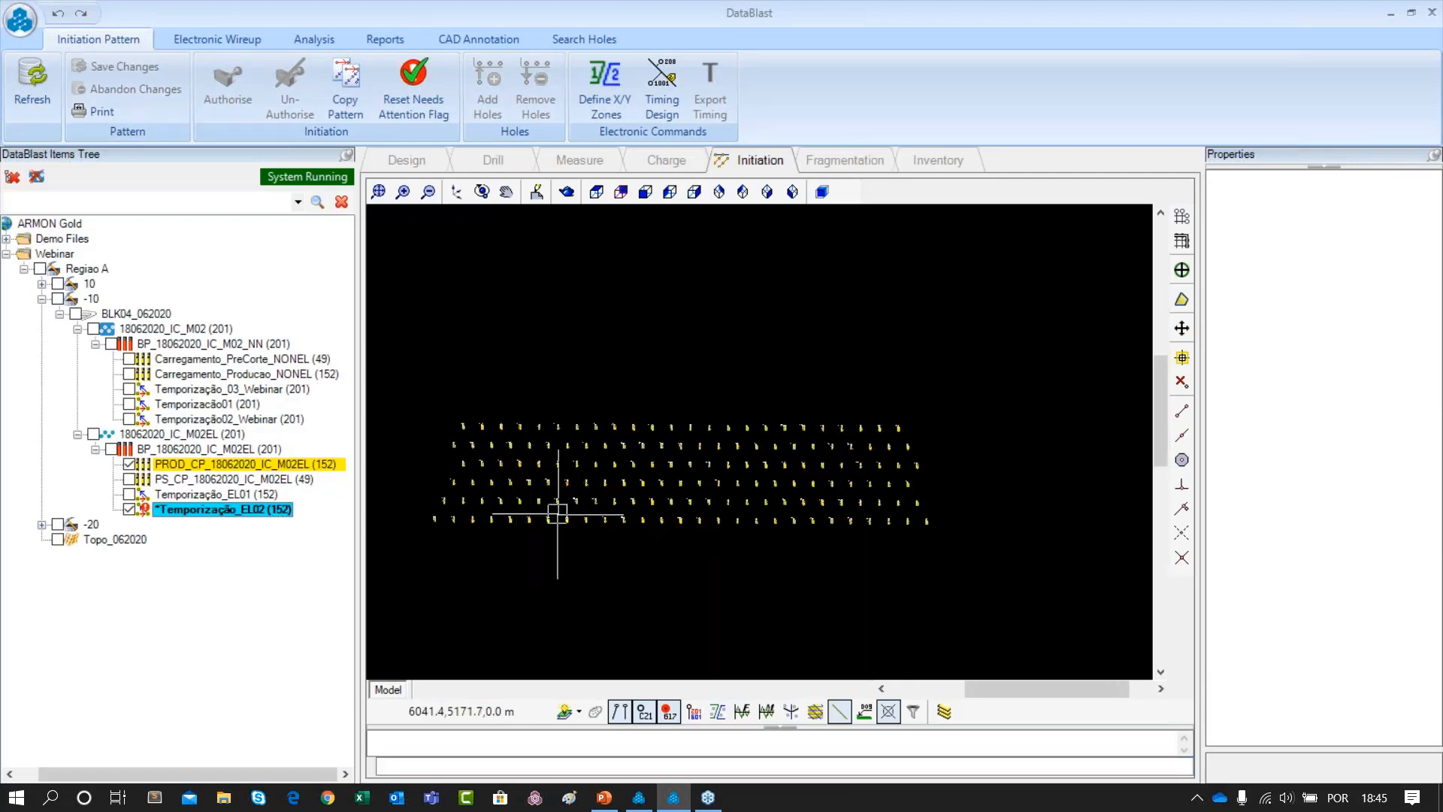
drag(581, 500, 602, 478)
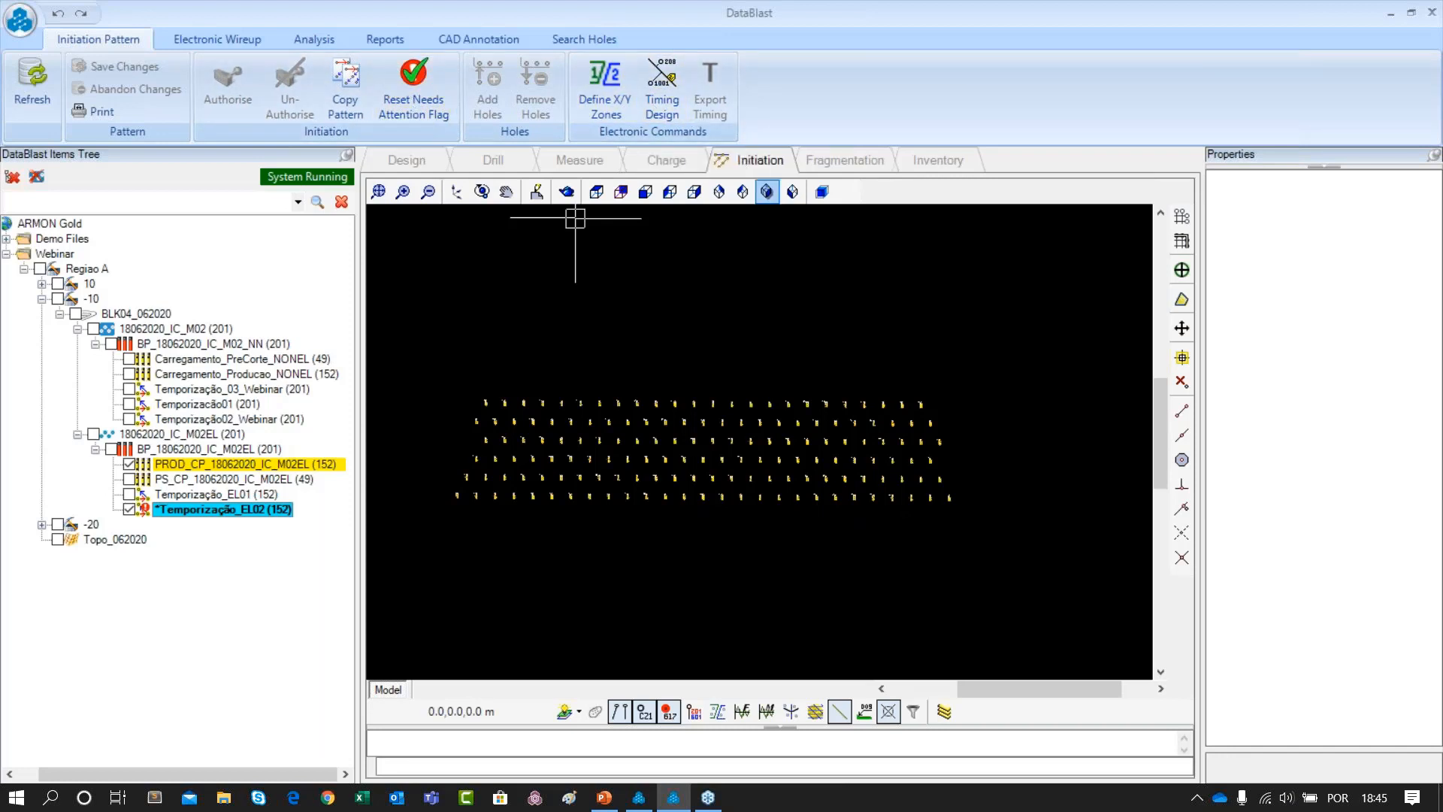
scroll(632, 342, up, 1)
drag(631, 342, 701, 299)
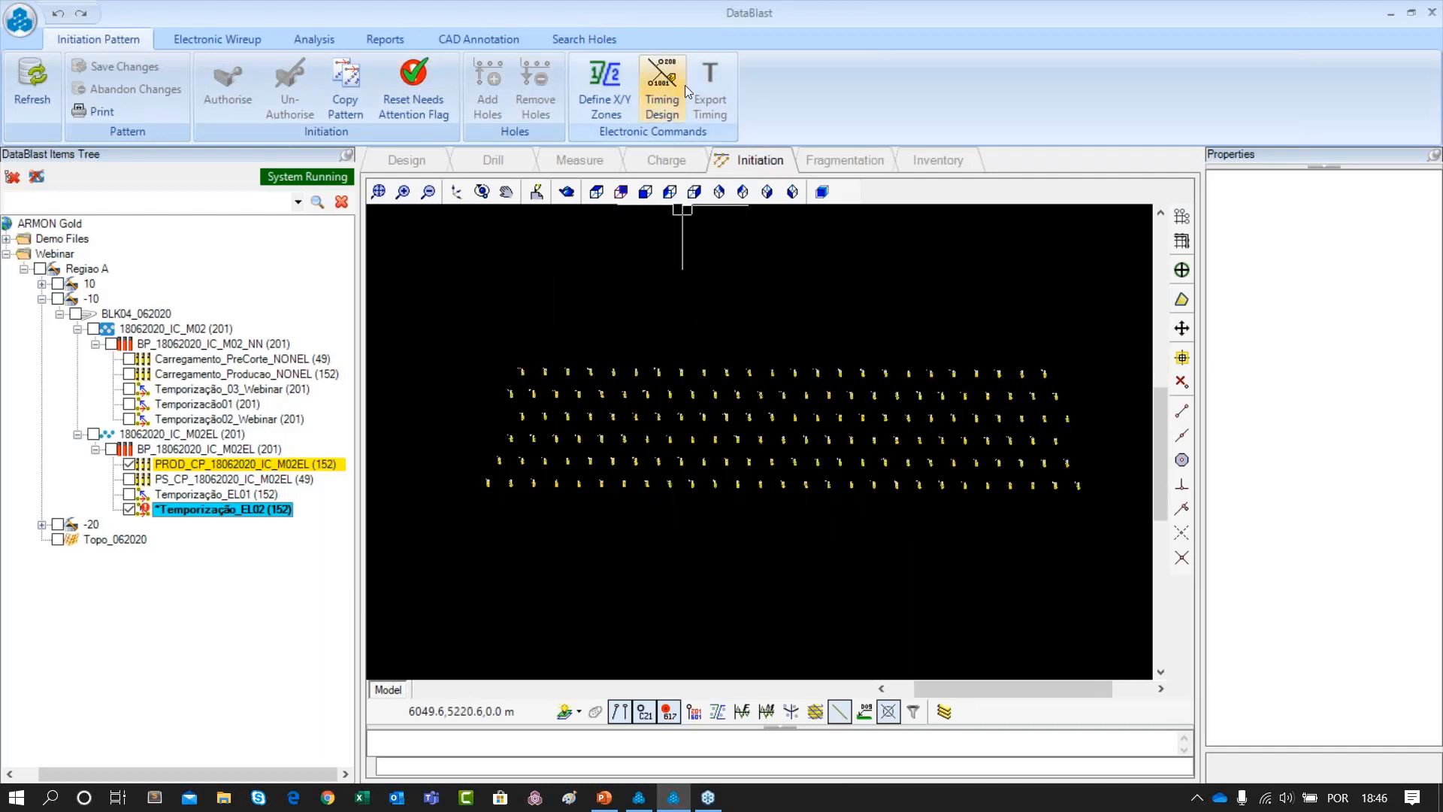
click(676, 84)
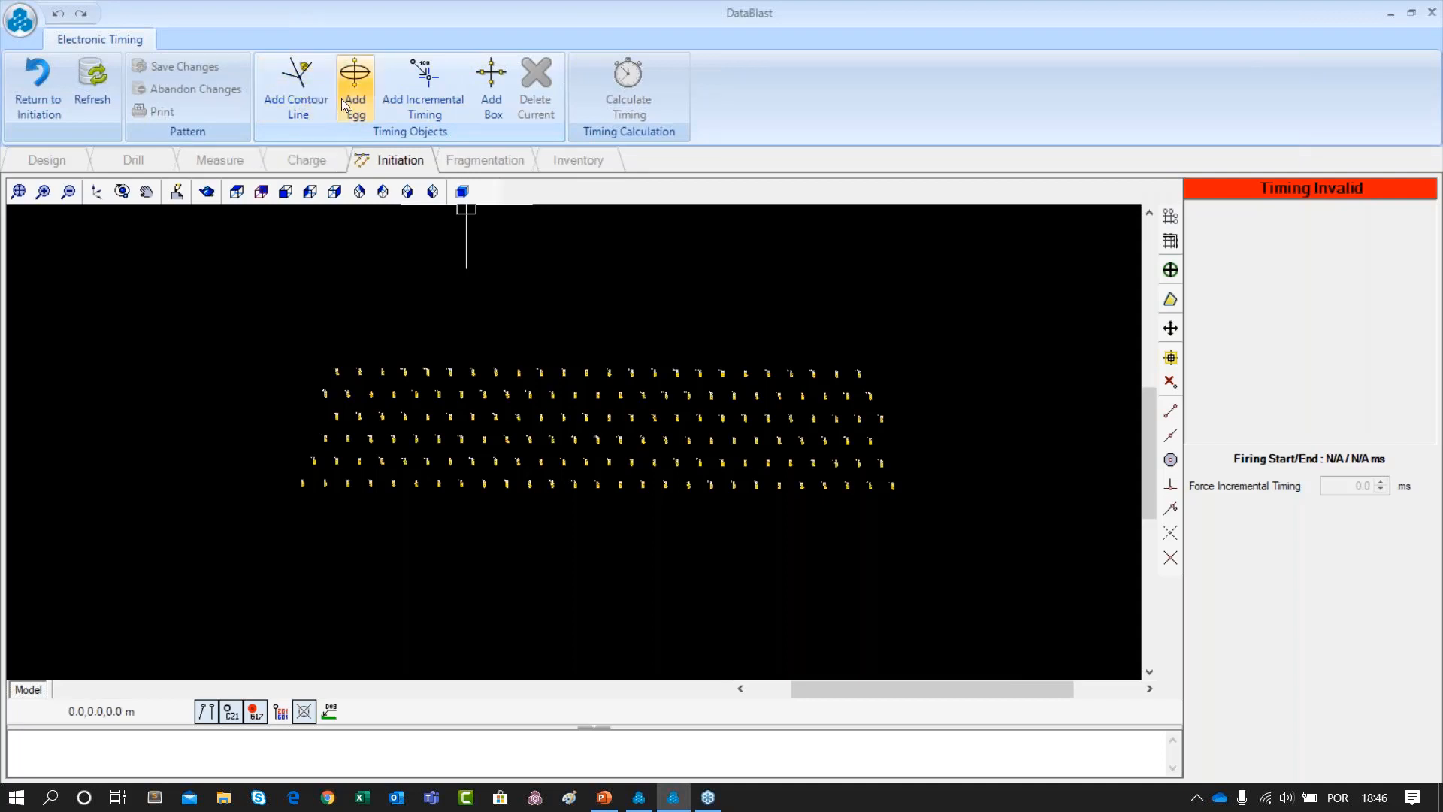
Add a V-shaped timing contour line for Zone 0 - 1, with its apex on the zone's lower boundary near hole 13
click(277, 71)
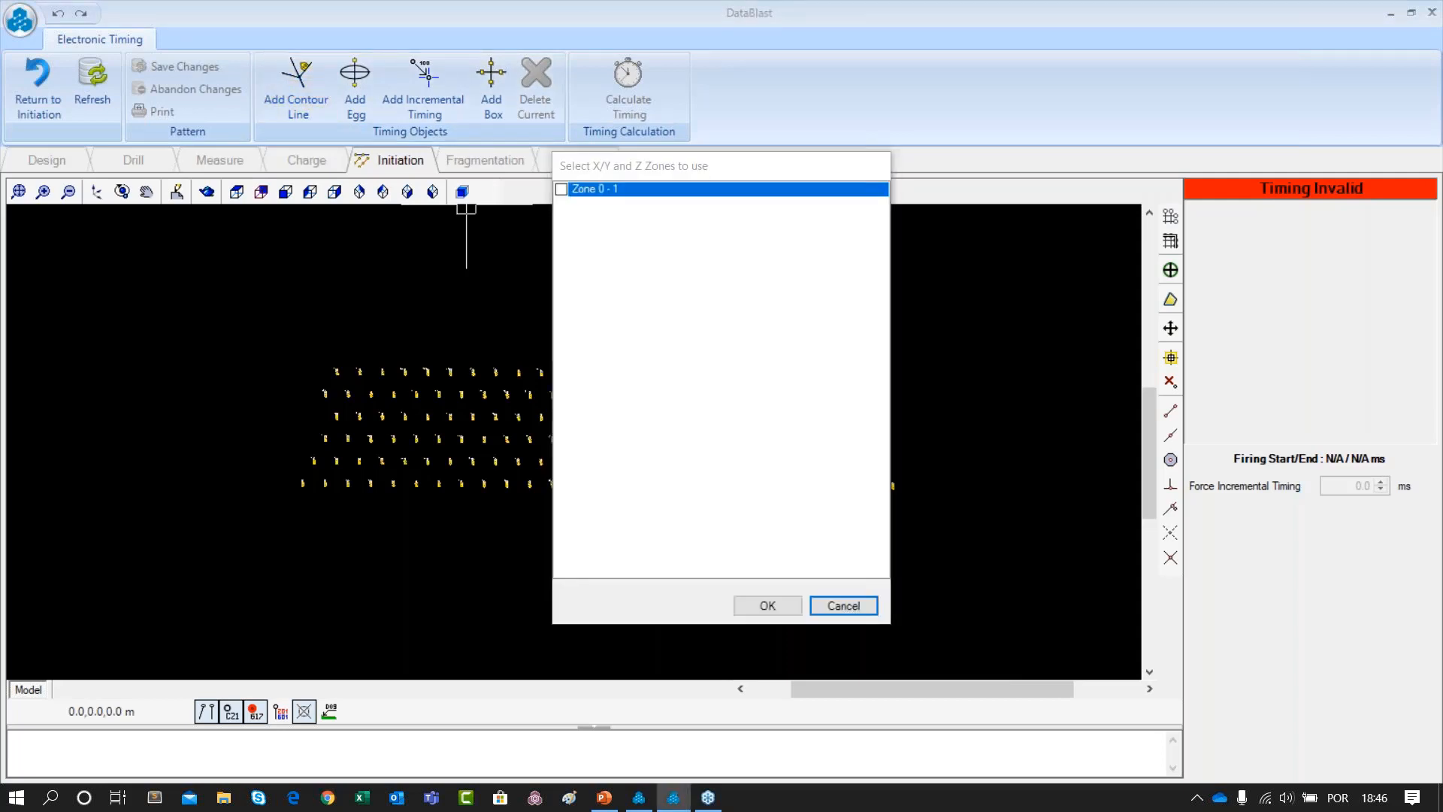
click(863, 612)
click(295, 89)
click(561, 188)
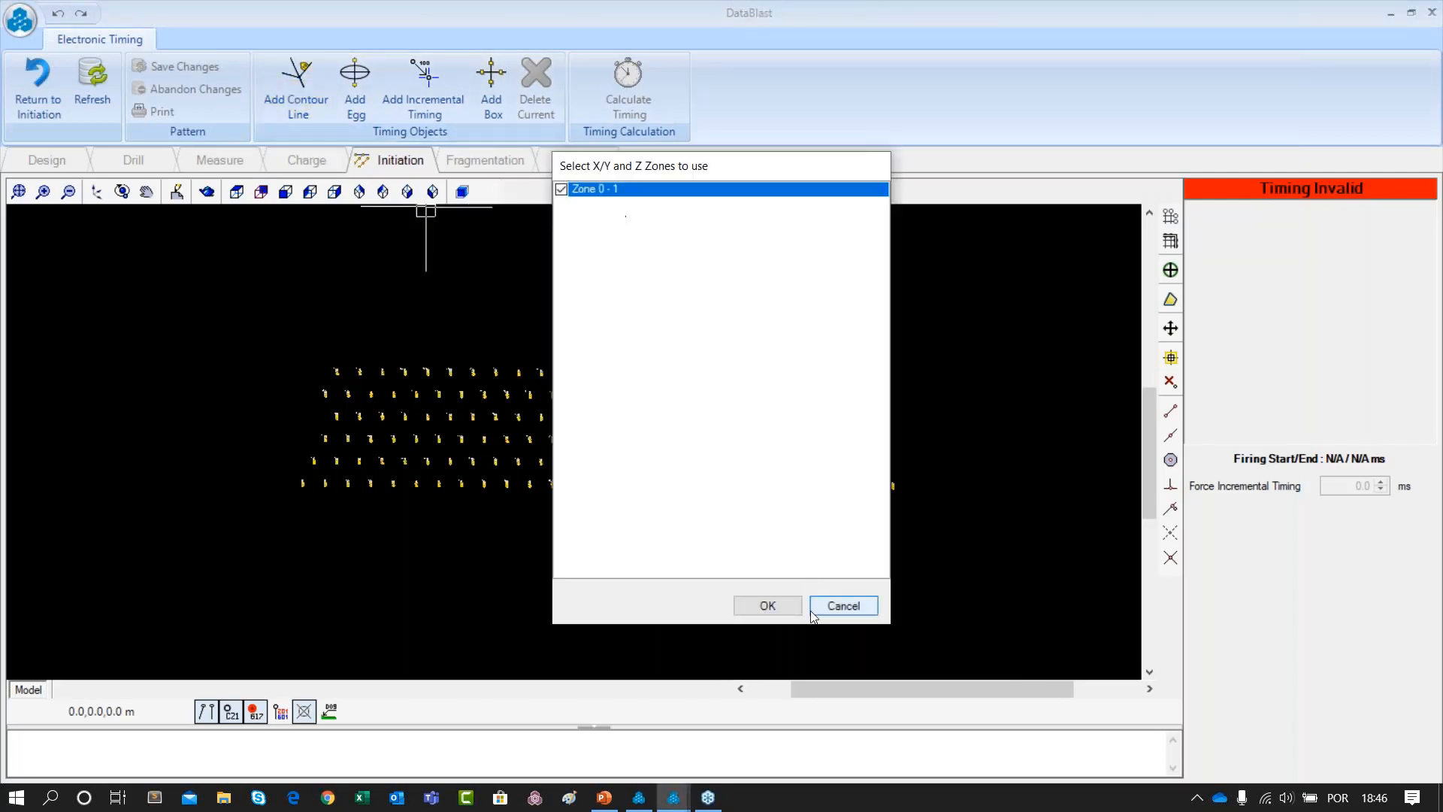
click(786, 616)
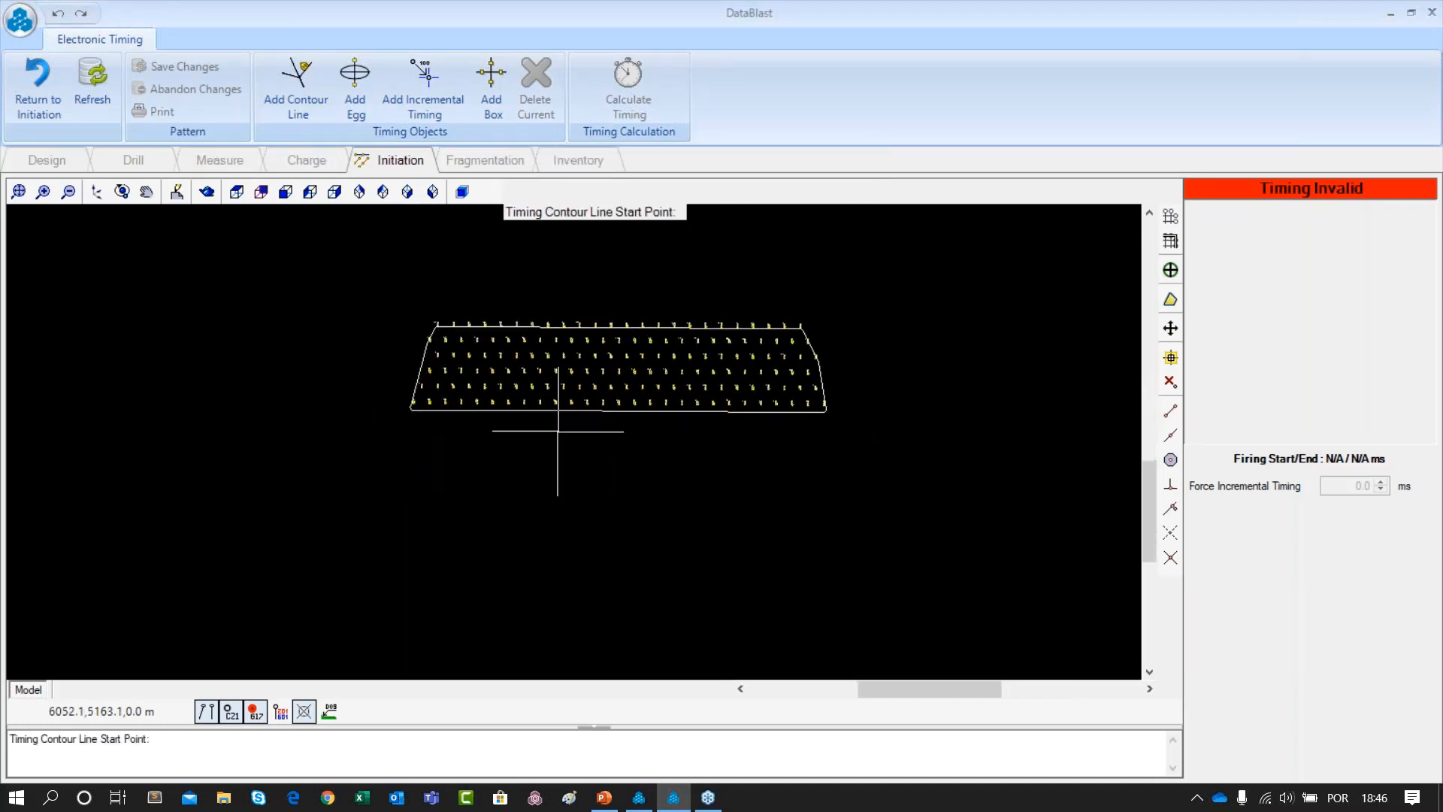
click(553, 453)
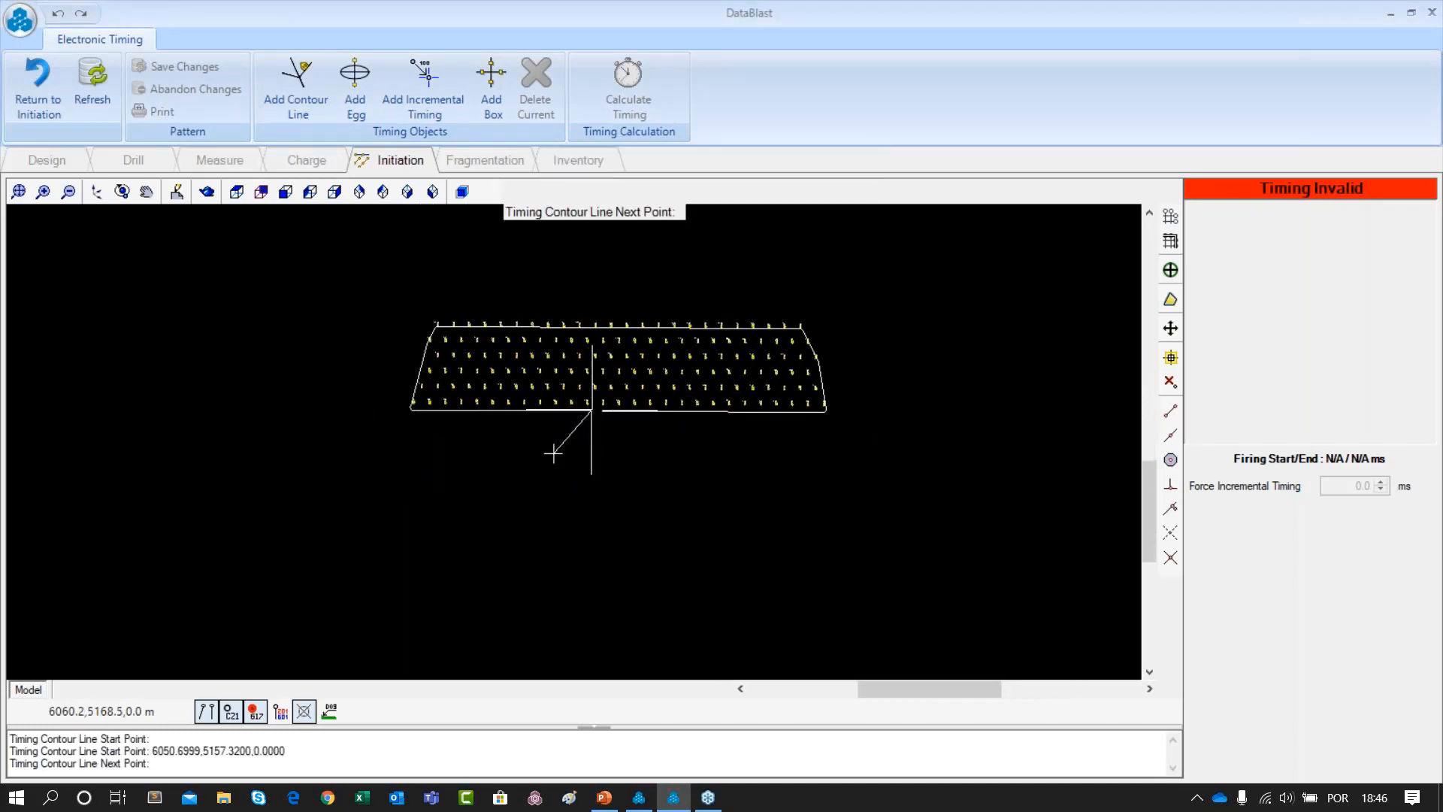
click(599, 408)
click(657, 458)
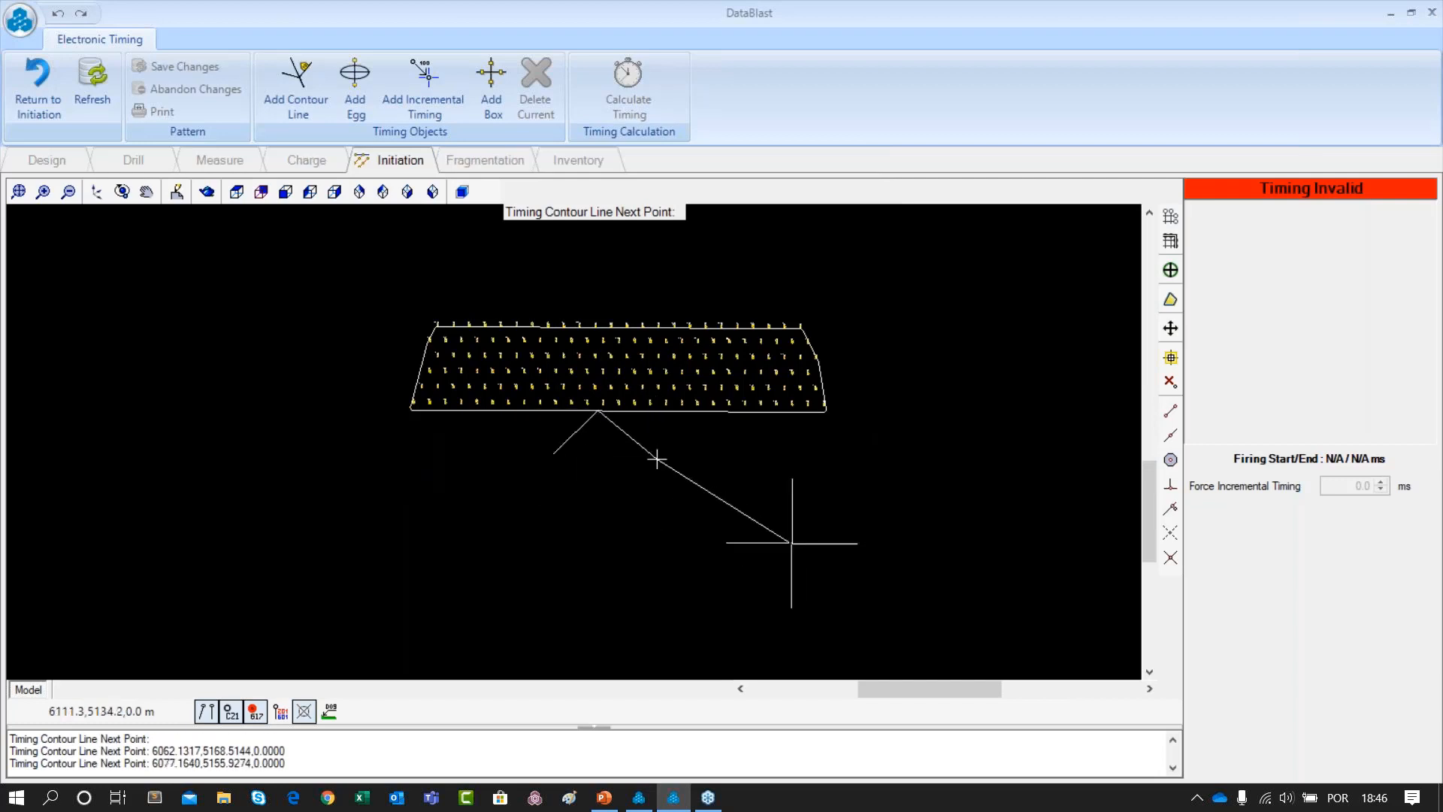
key(Escape)
click(599, 507)
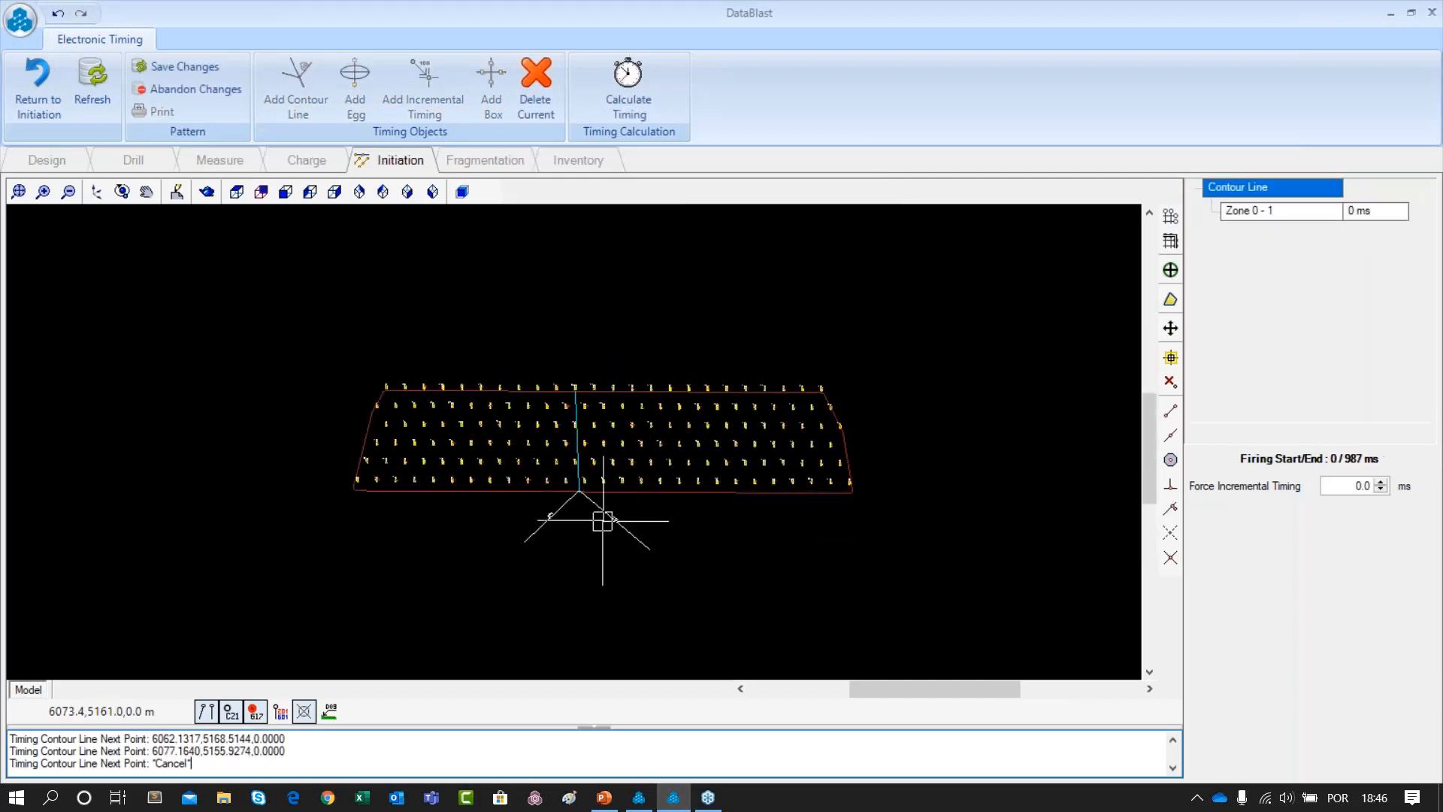
Swap the relief direction of the contour line's right-hand segment
scroll(596, 534, up, 4)
click(675, 503)
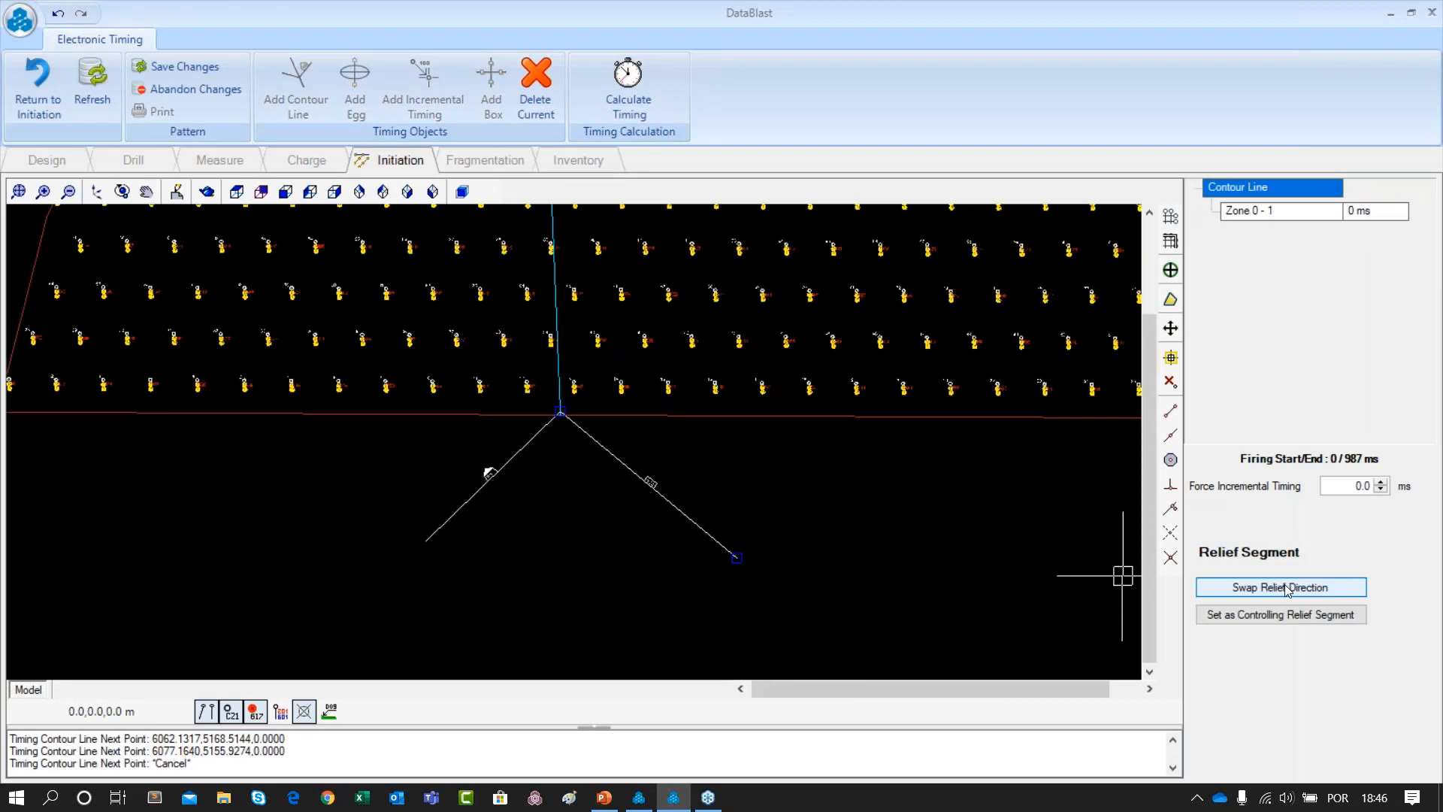
scroll(611, 371, up, 5)
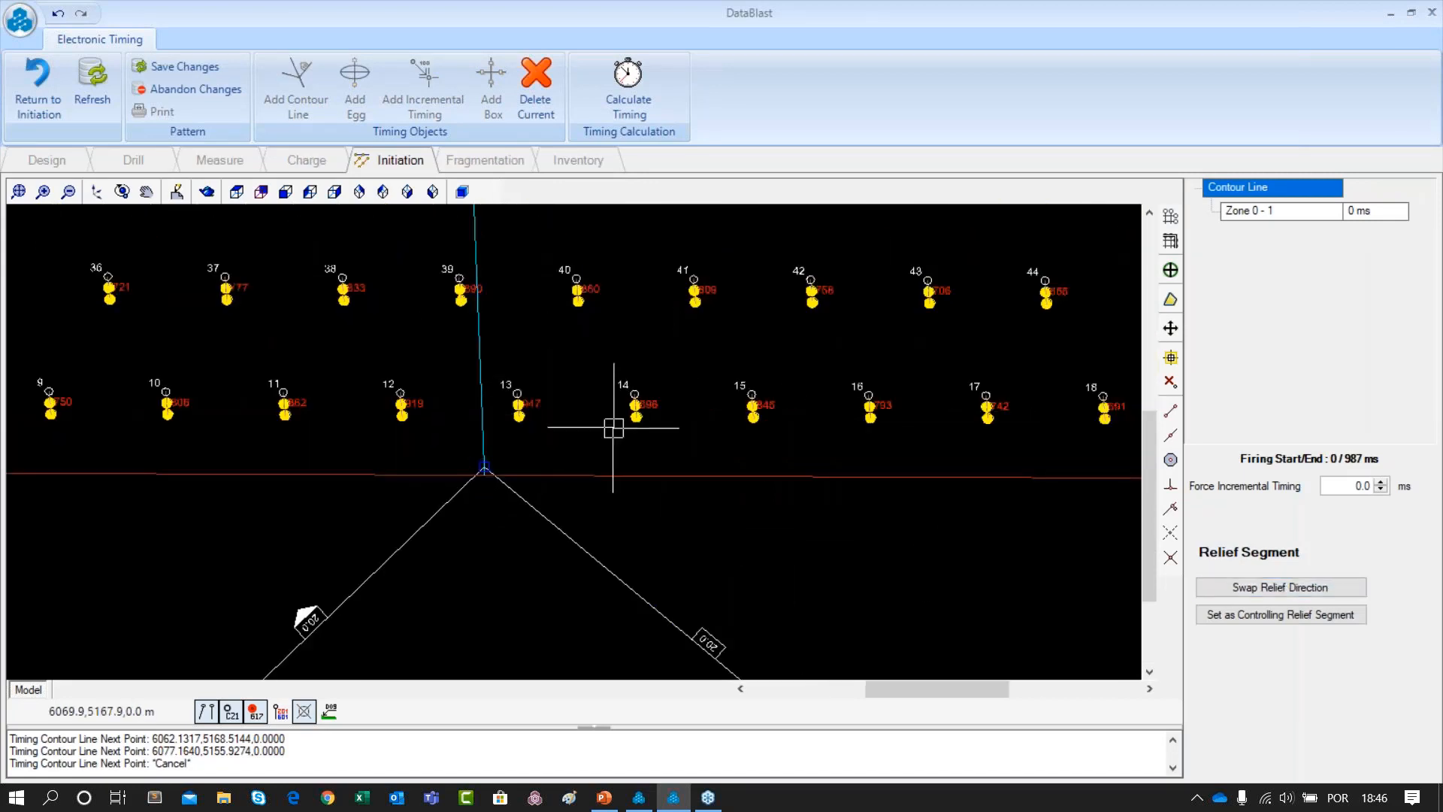
scroll(567, 418, up, 2)
click(1245, 593)
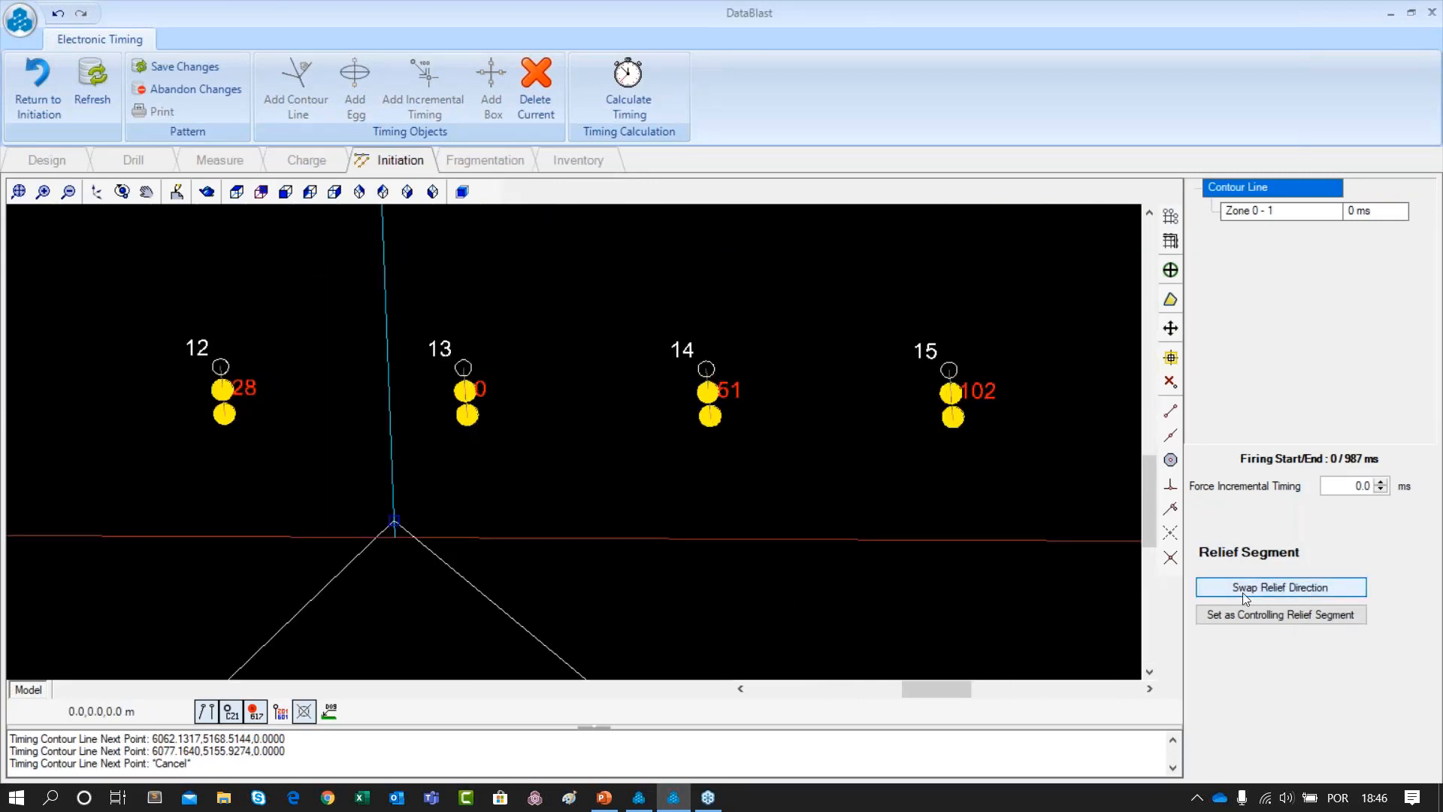
Examine the contour line's relief segments and the firing times of the holes around its apex
scroll(489, 380, down, 5)
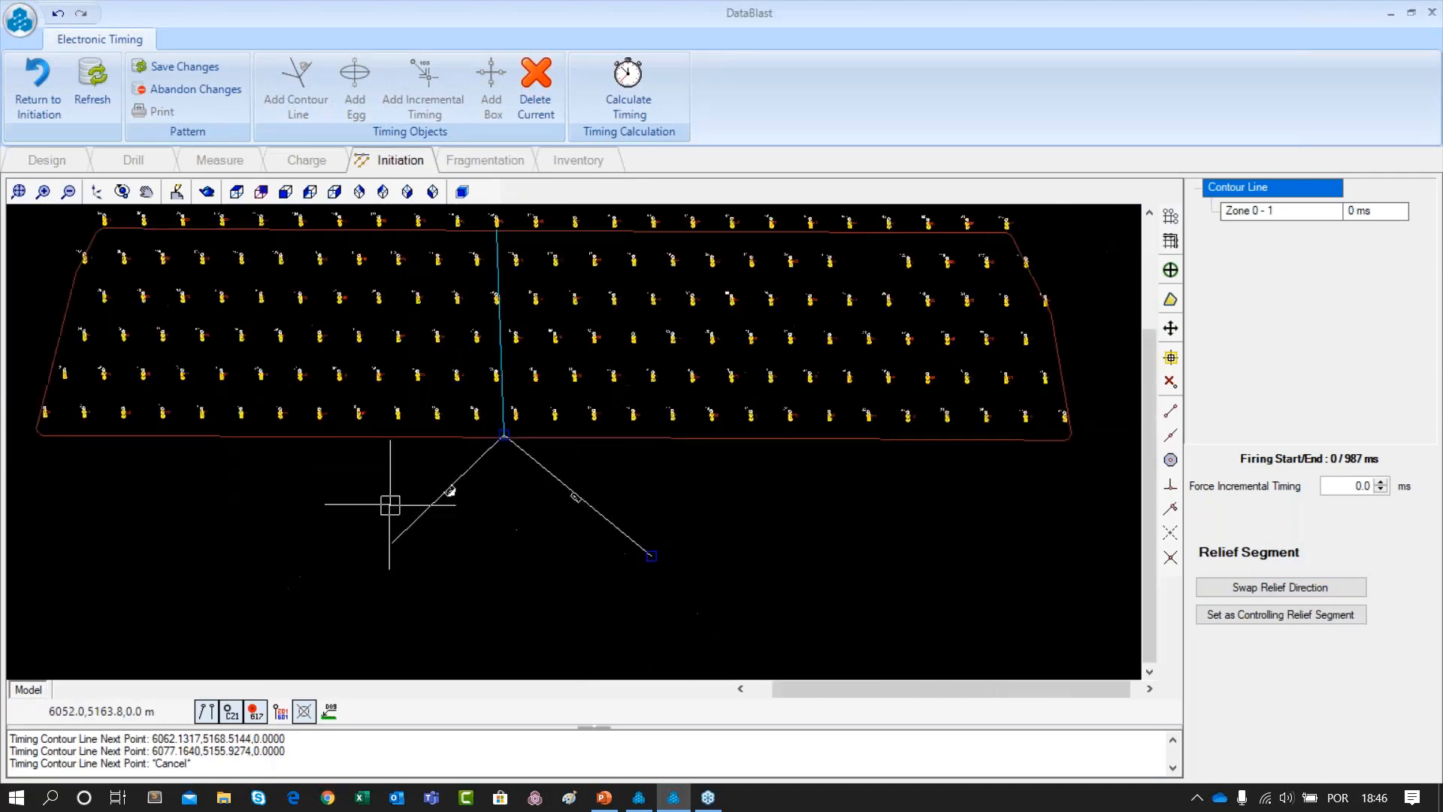
scroll(503, 436, up, 1)
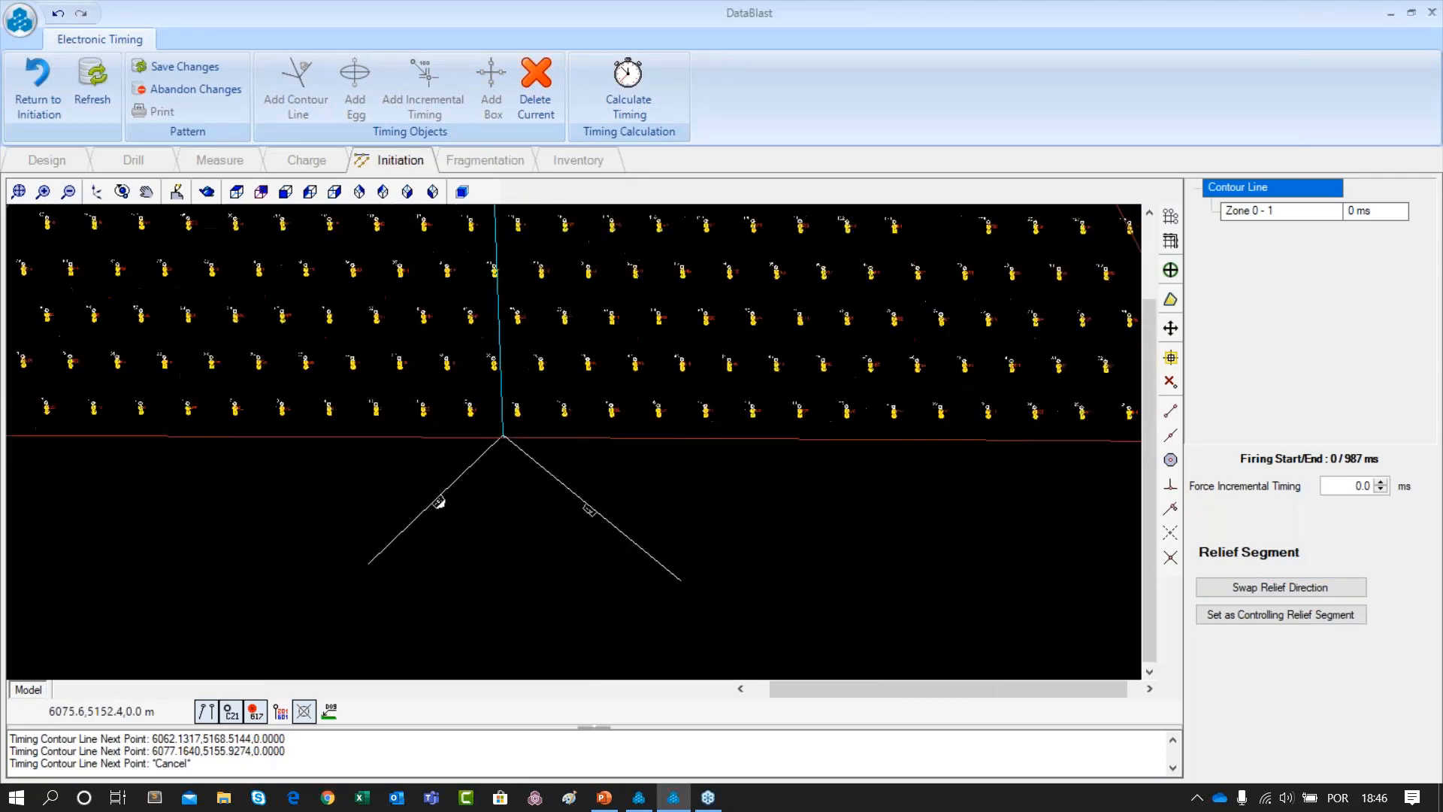
scroll(438, 502, up, 5)
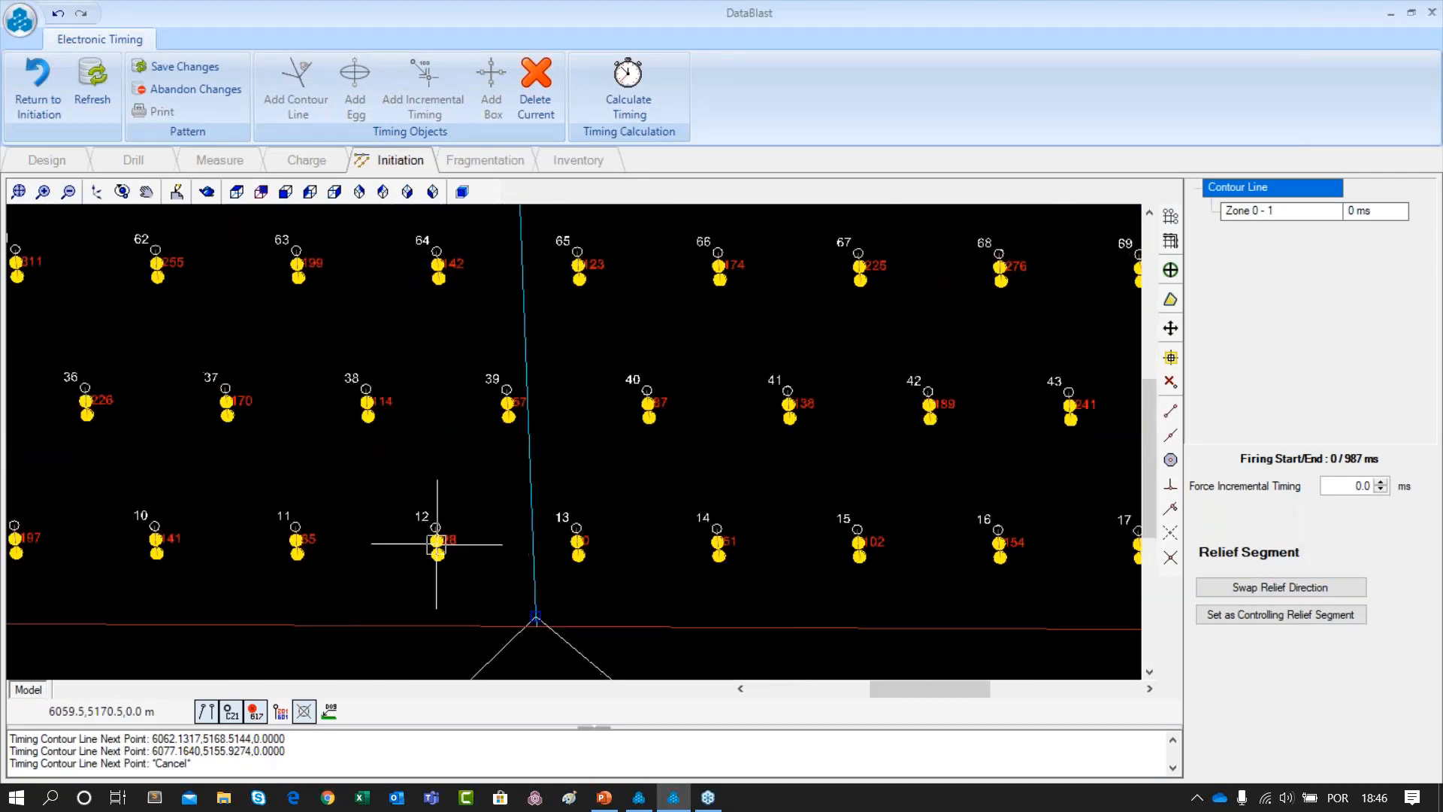
scroll(666, 435, down, 1)
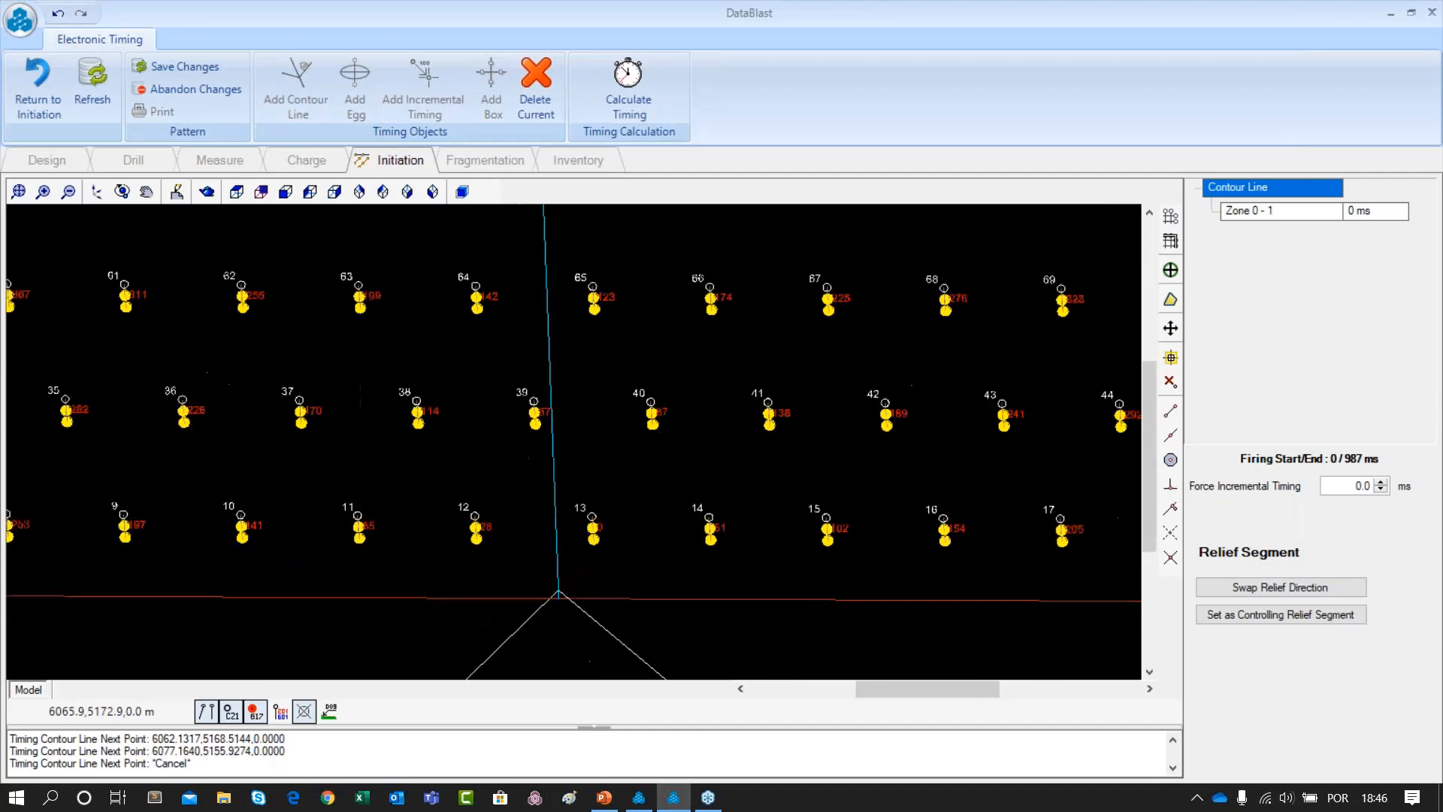
scroll(668, 464, down, 1)
drag(633, 358, 644, 258)
scroll(638, 452, down, 2)
drag(675, 318, 698, 239)
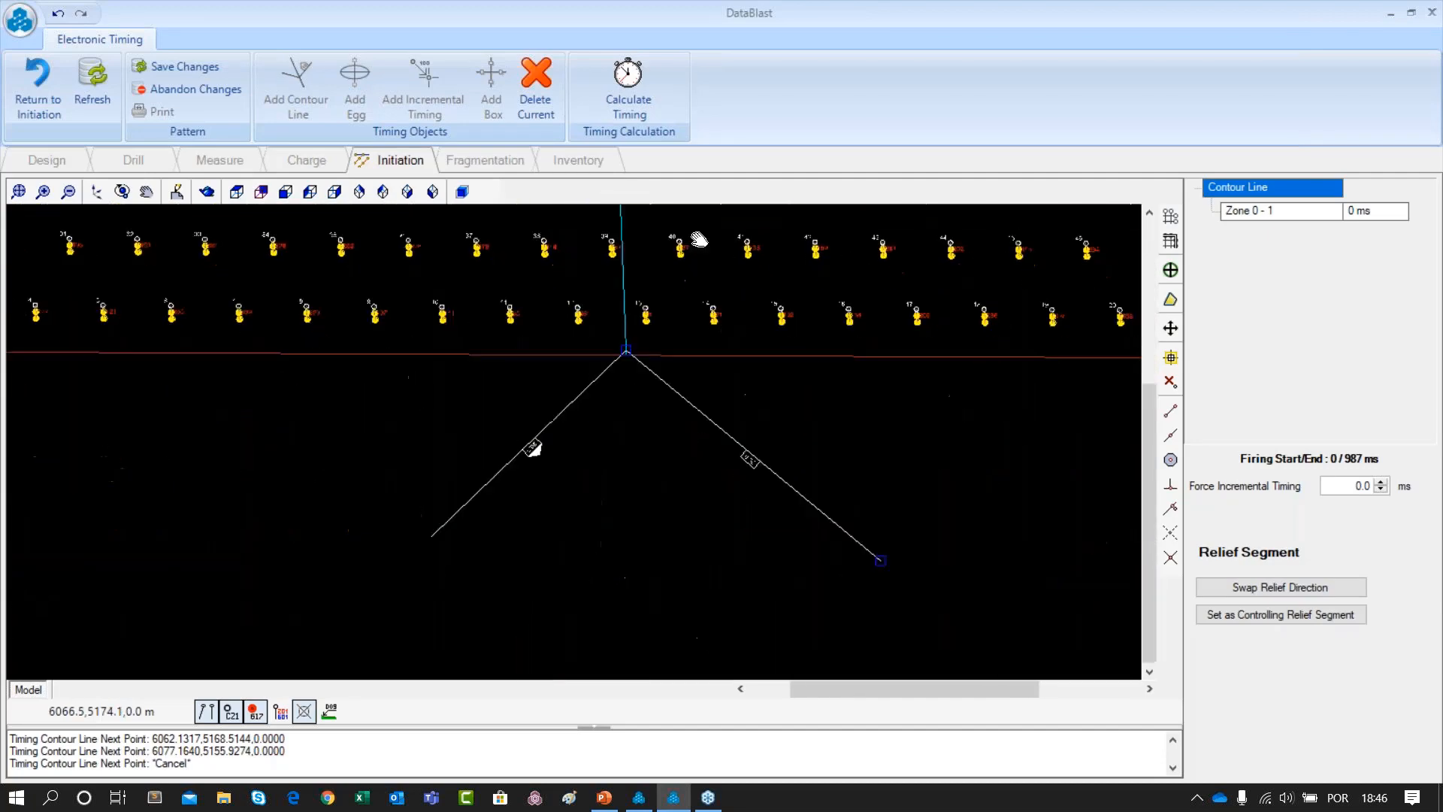
drag(649, 461, 544, 462)
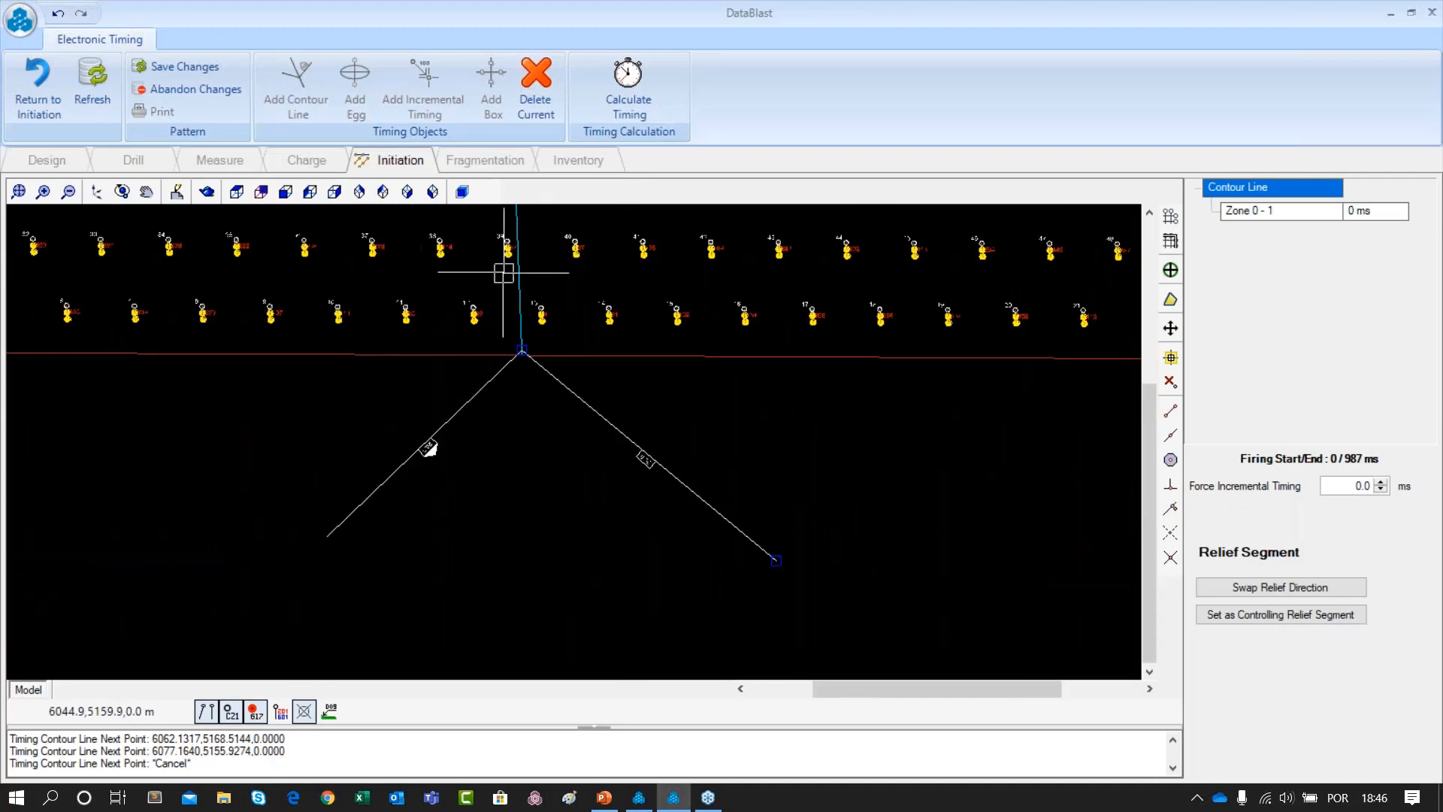
scroll(516, 467, down, 2)
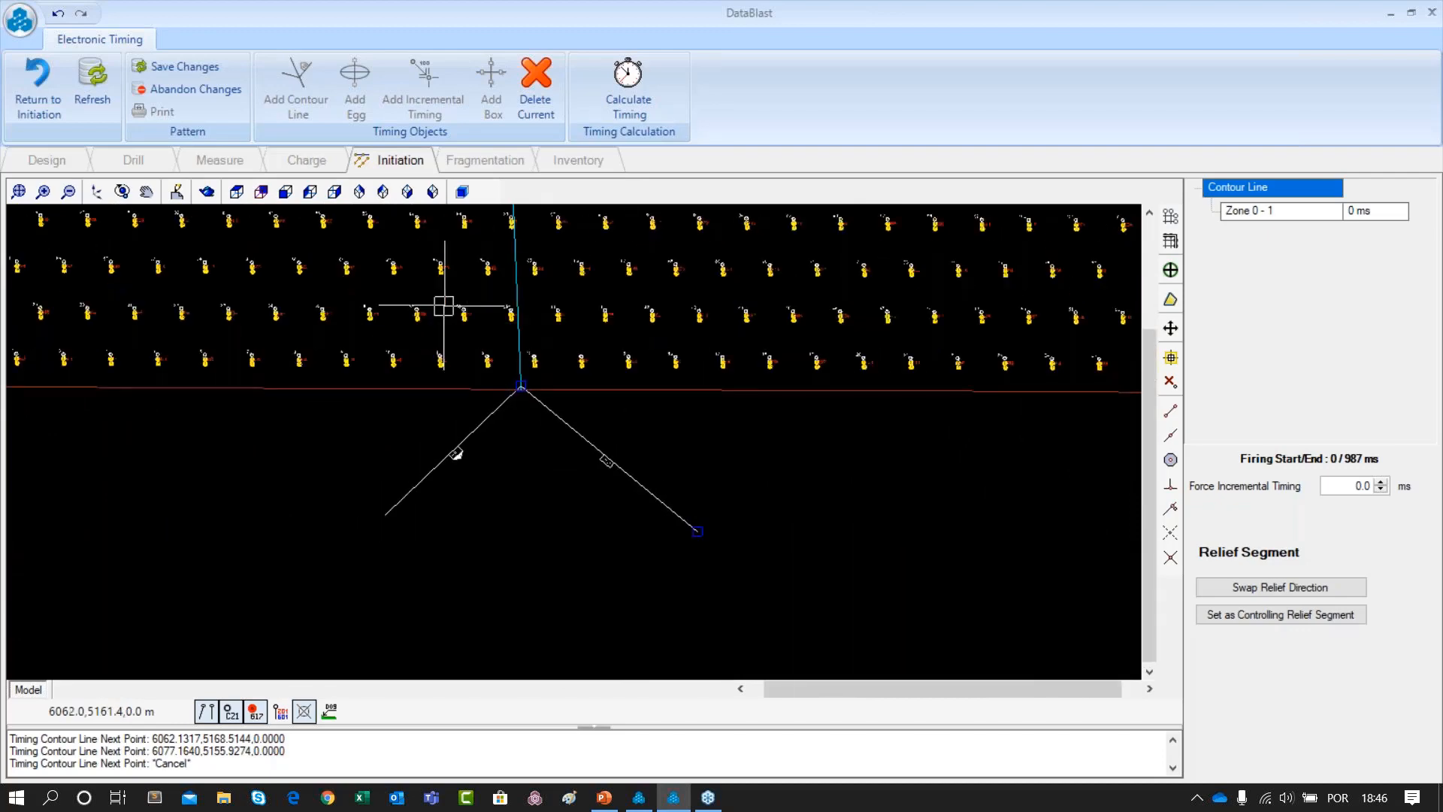
scroll(443, 306, up, 8)
drag(734, 456, 697, 478)
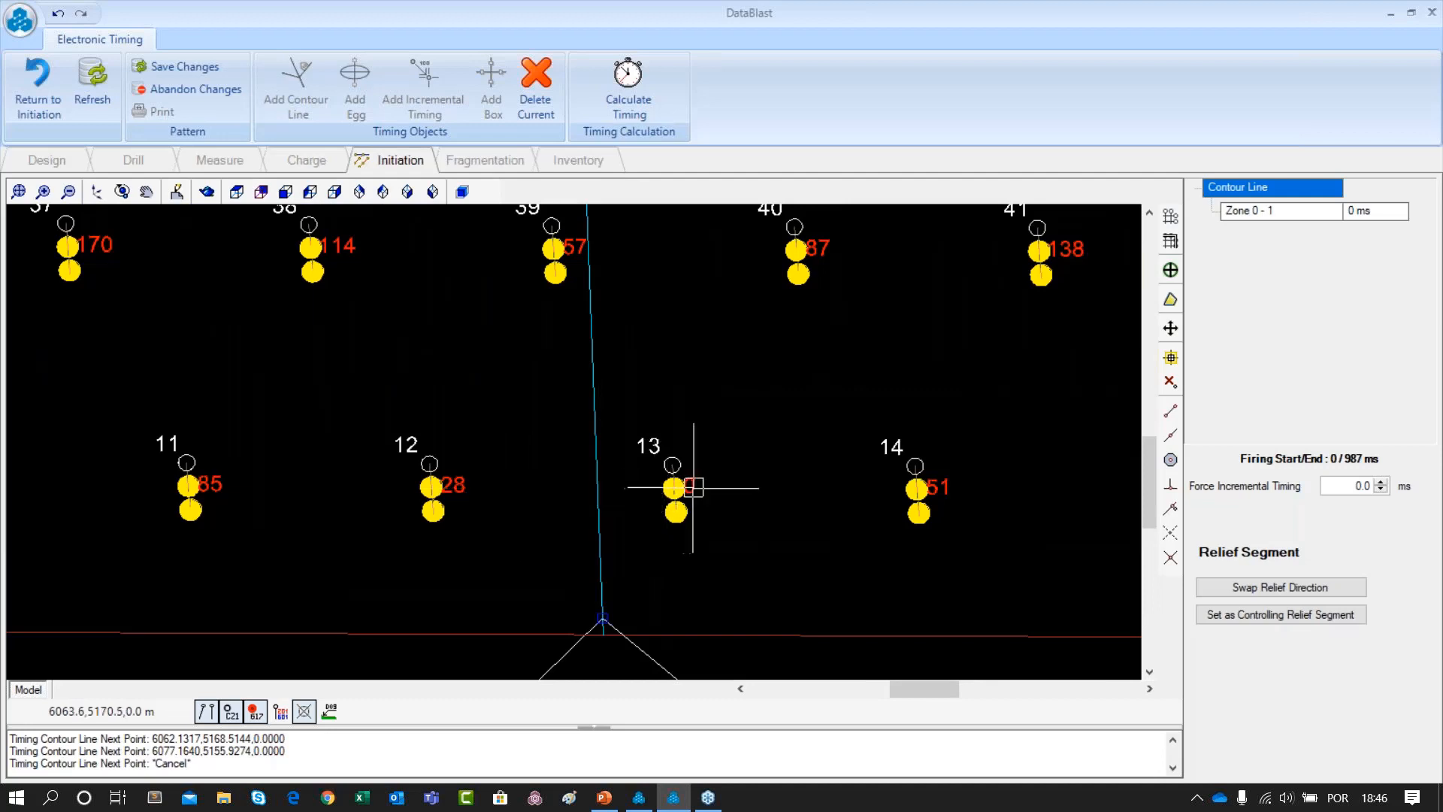
Force the incremental timing of the blast to 40 ms
drag(787, 489, 725, 470)
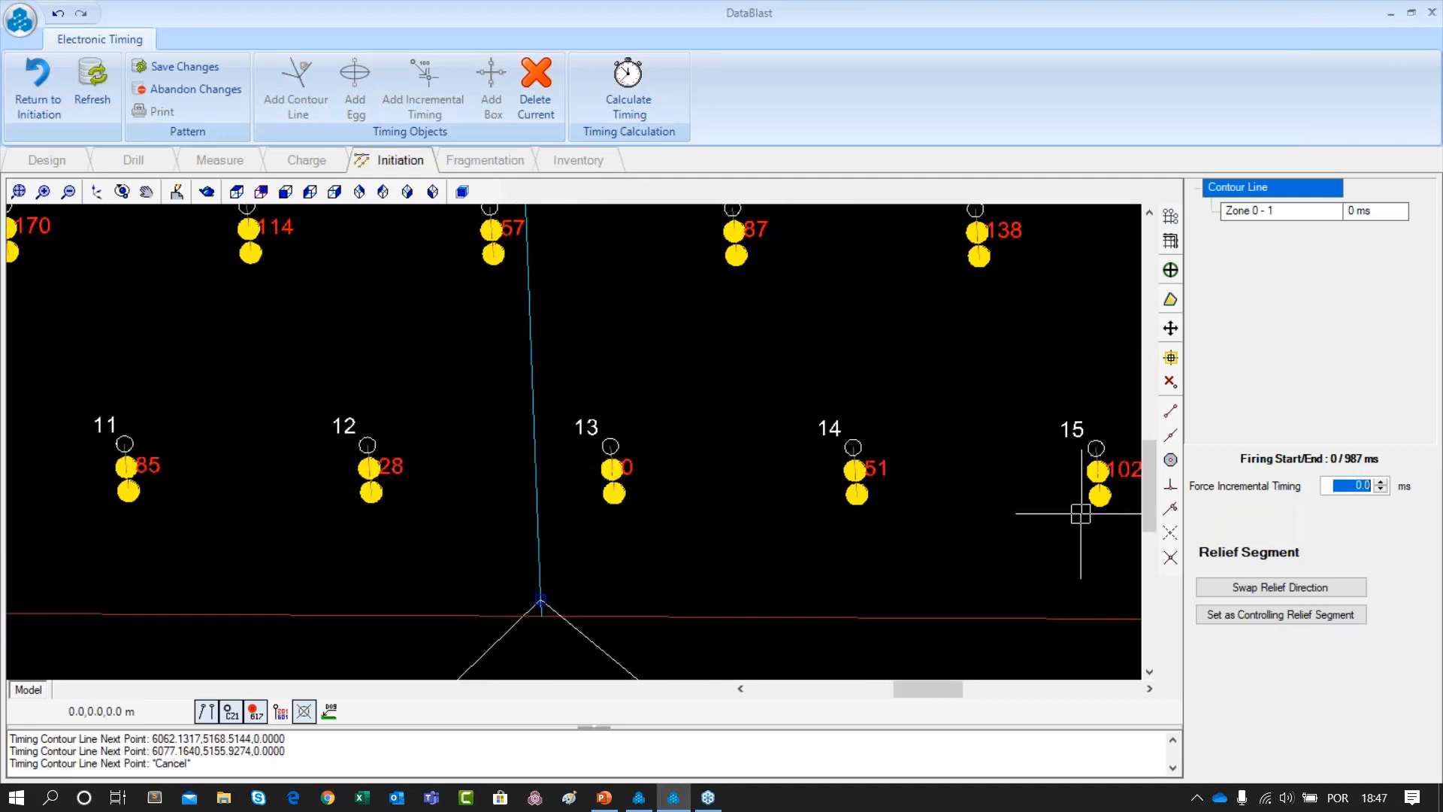
key(Return)
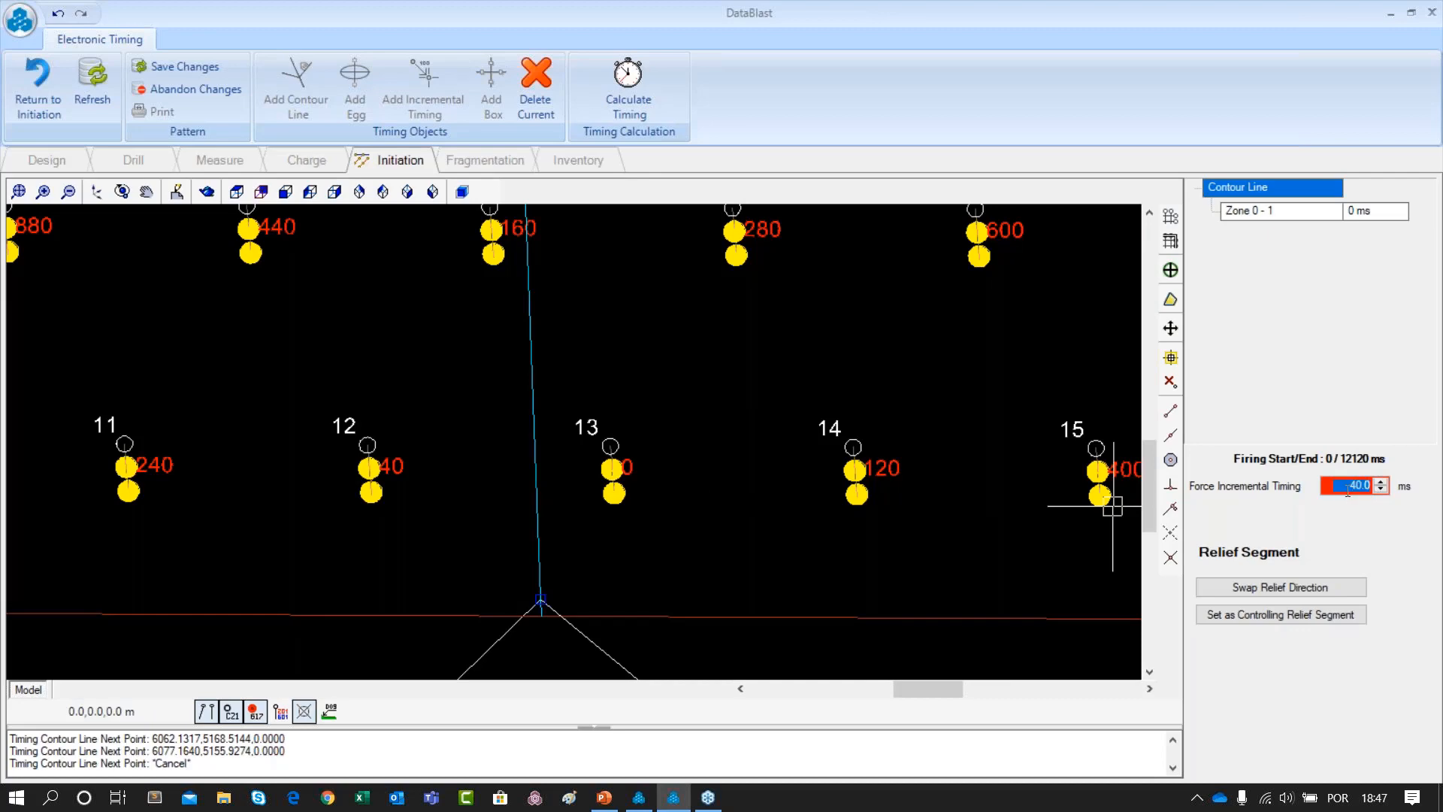
Reset the forced incremental timing of the blast to 0 ms and save the changes to the timing pattern
text(0)
key(Return)
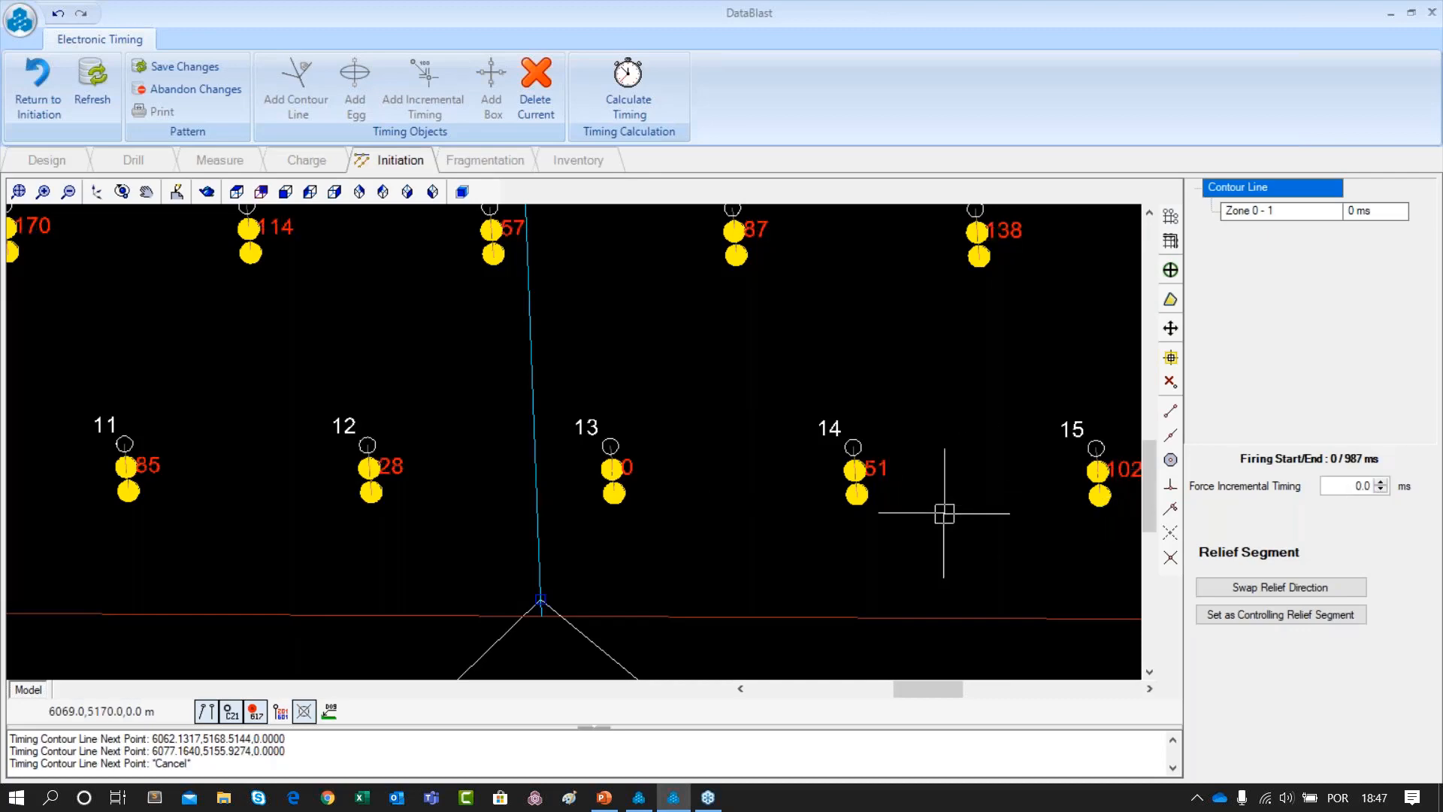
scroll(931, 526, down, 5)
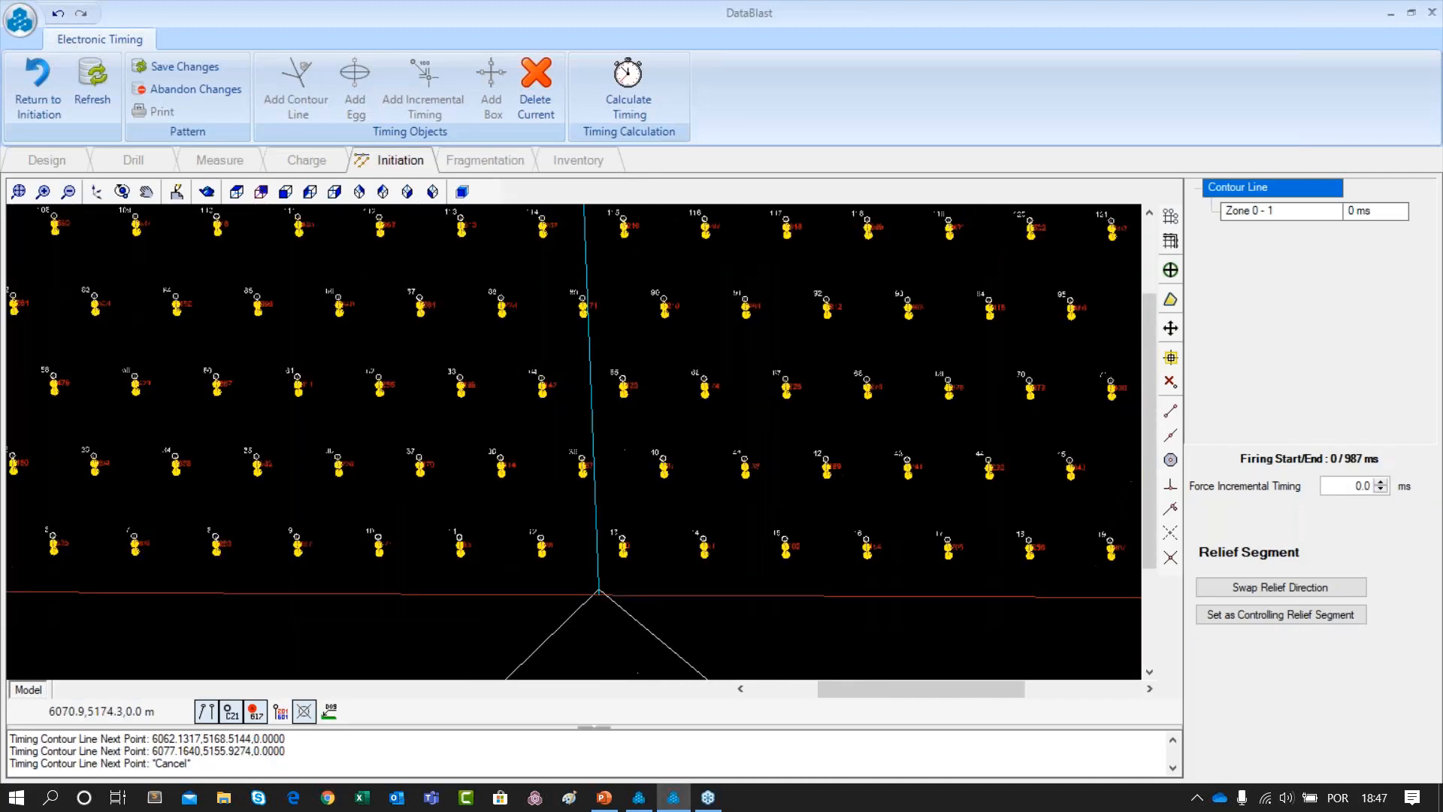
scroll(746, 469, down, 3)
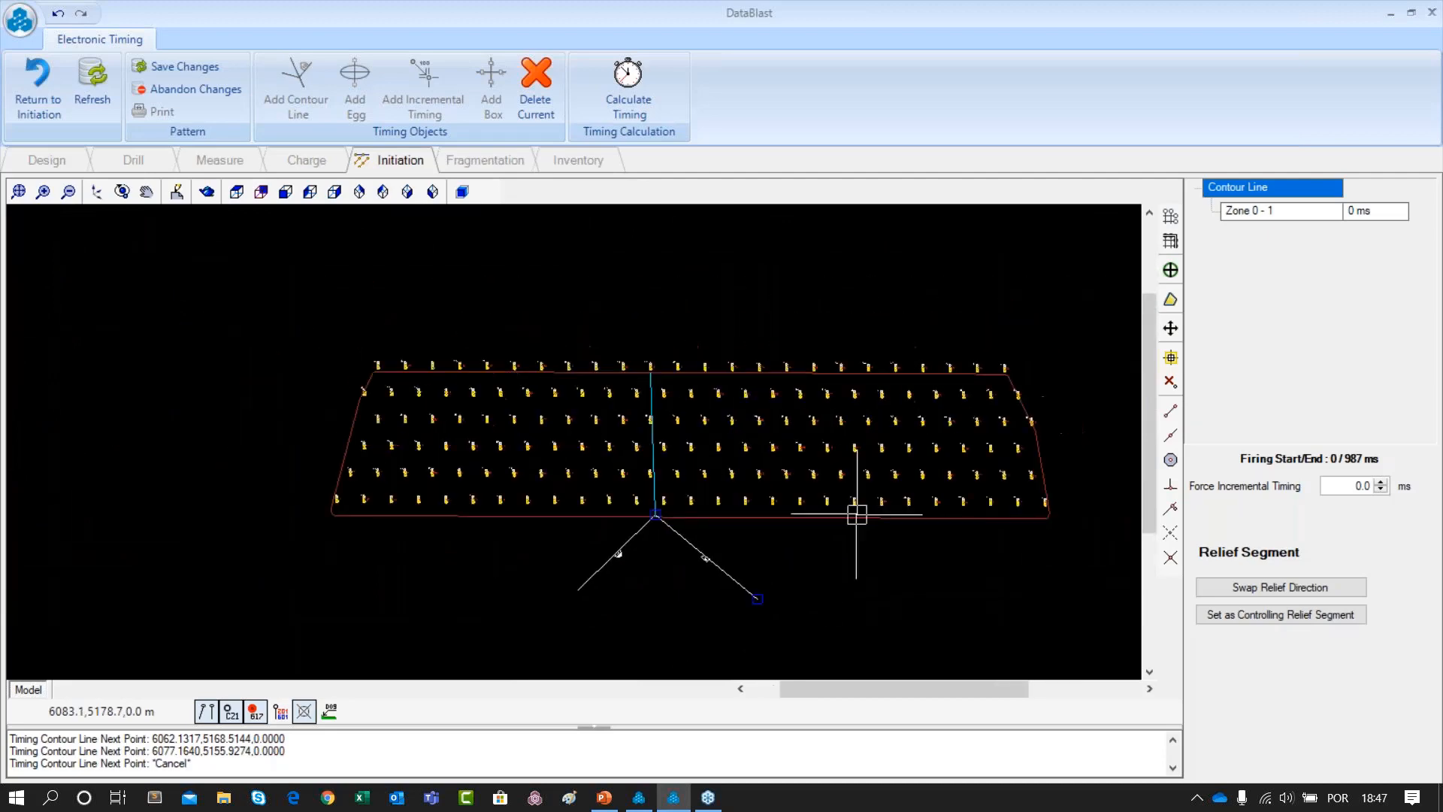
scroll(824, 512, up, 10)
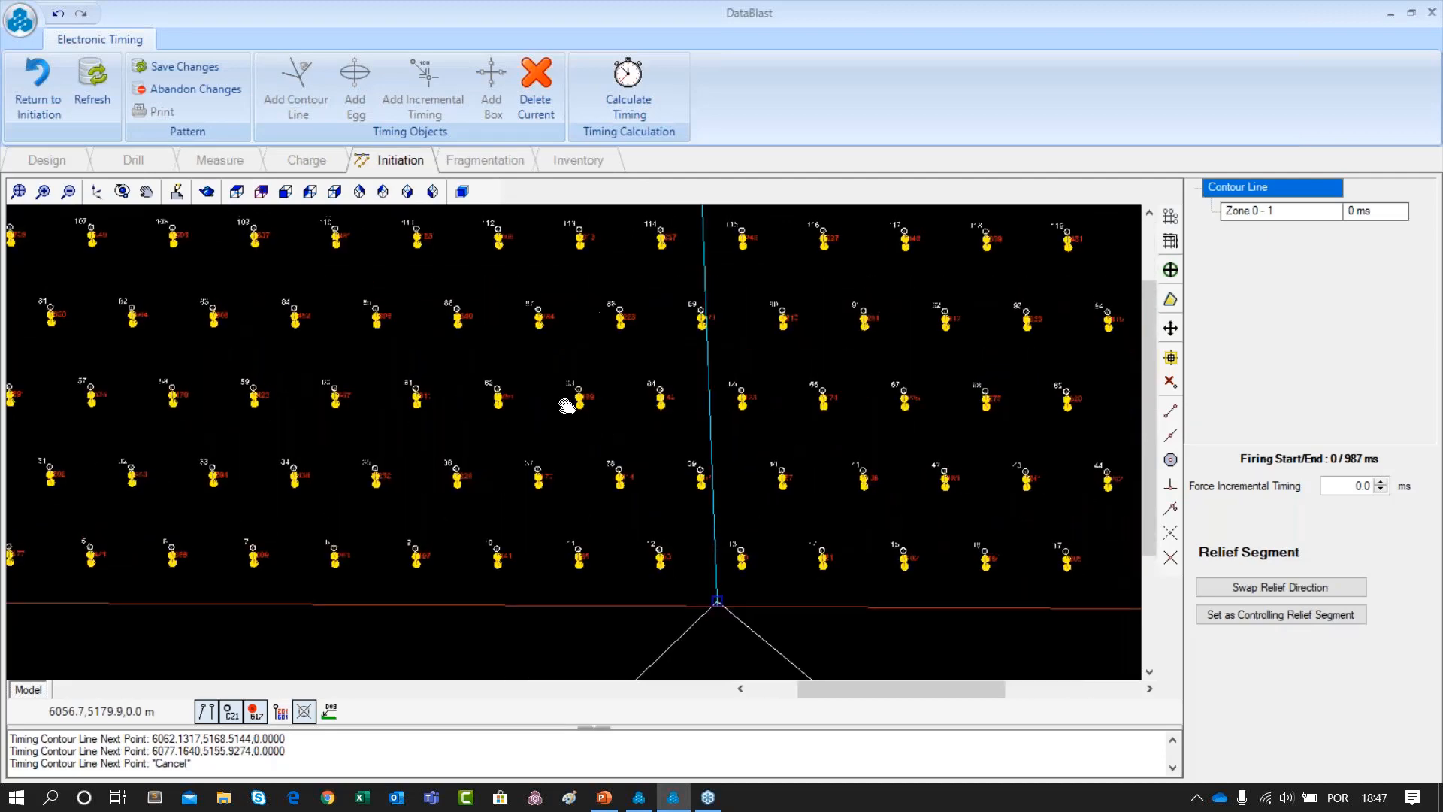
scroll(710, 425, down, 2)
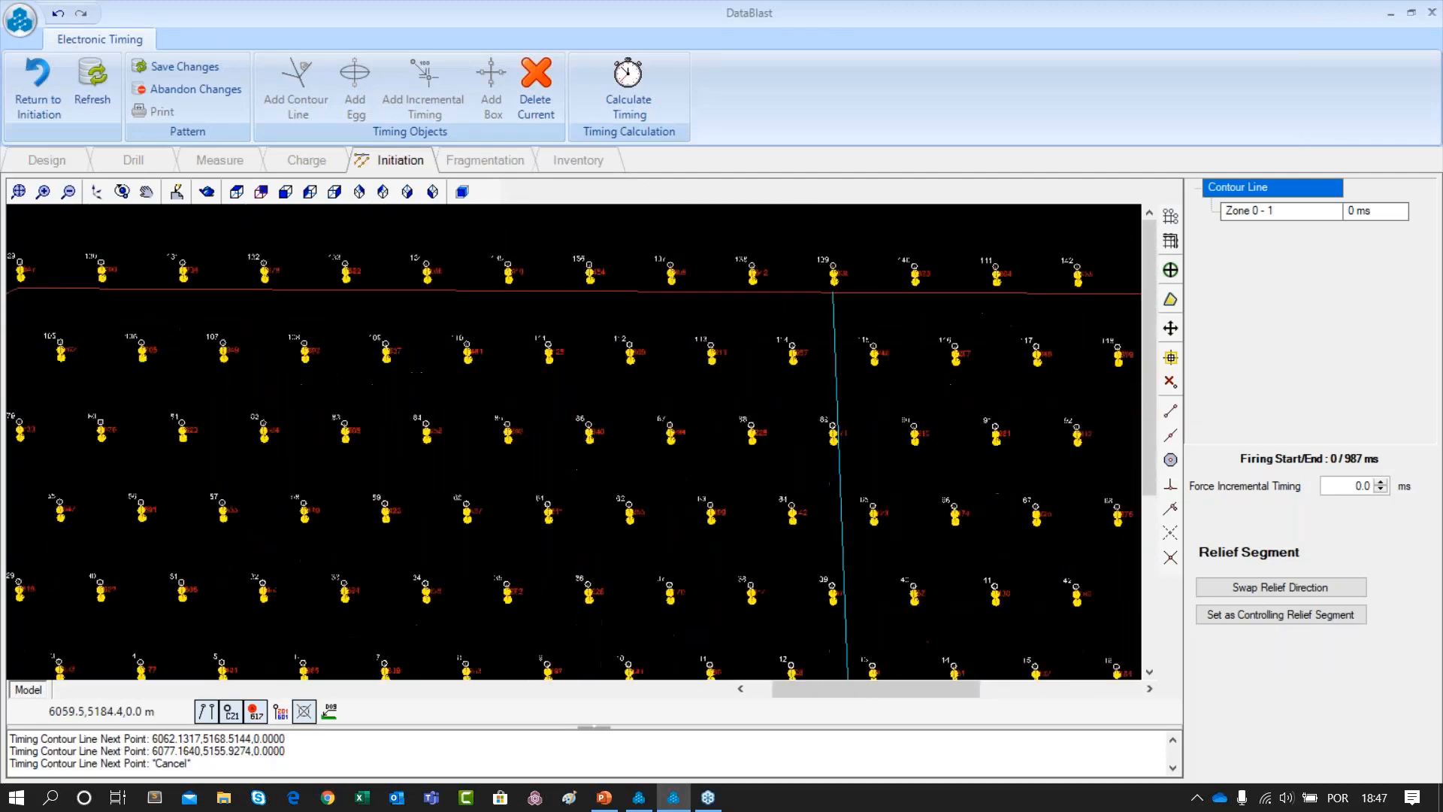
scroll(676, 466, down, 4)
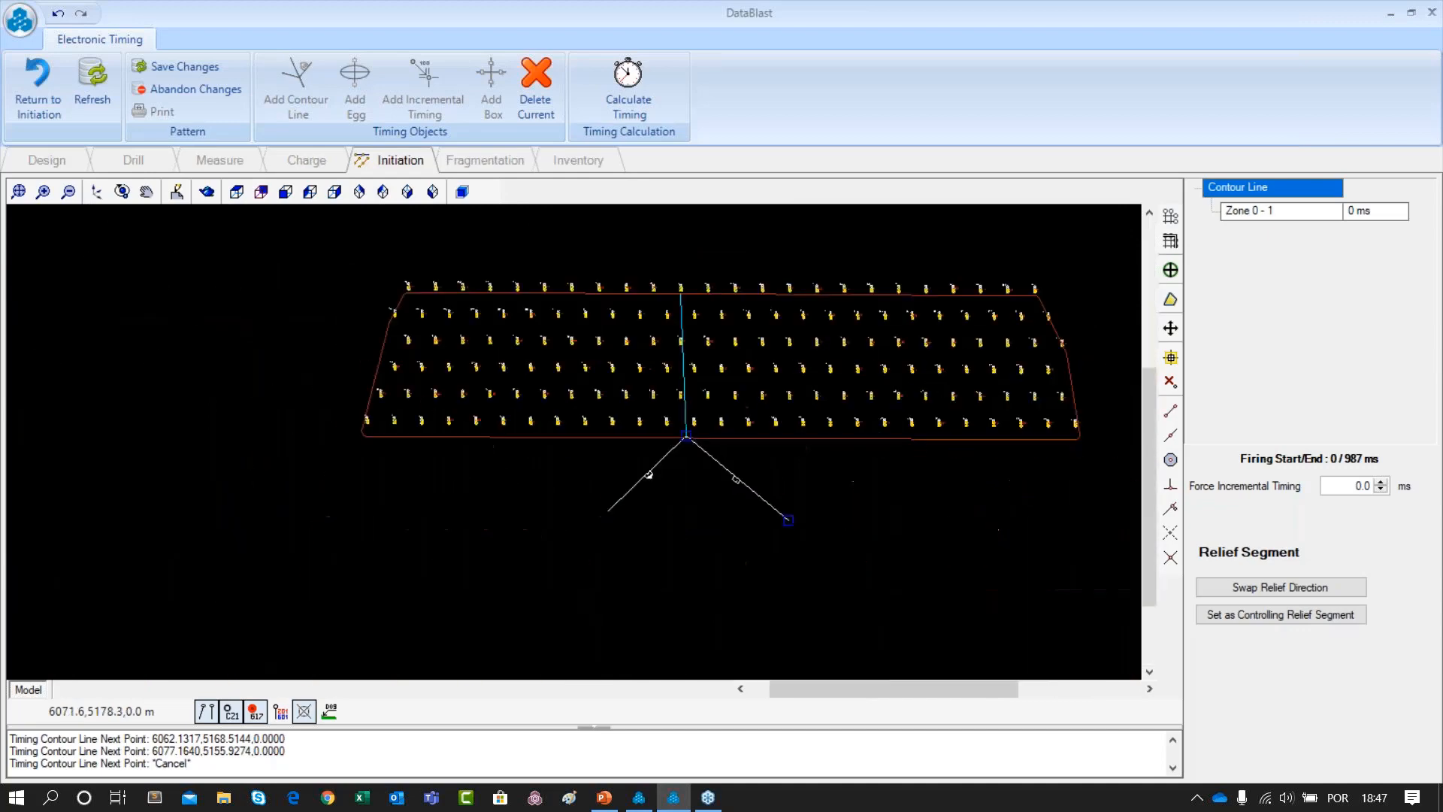
click(196, 67)
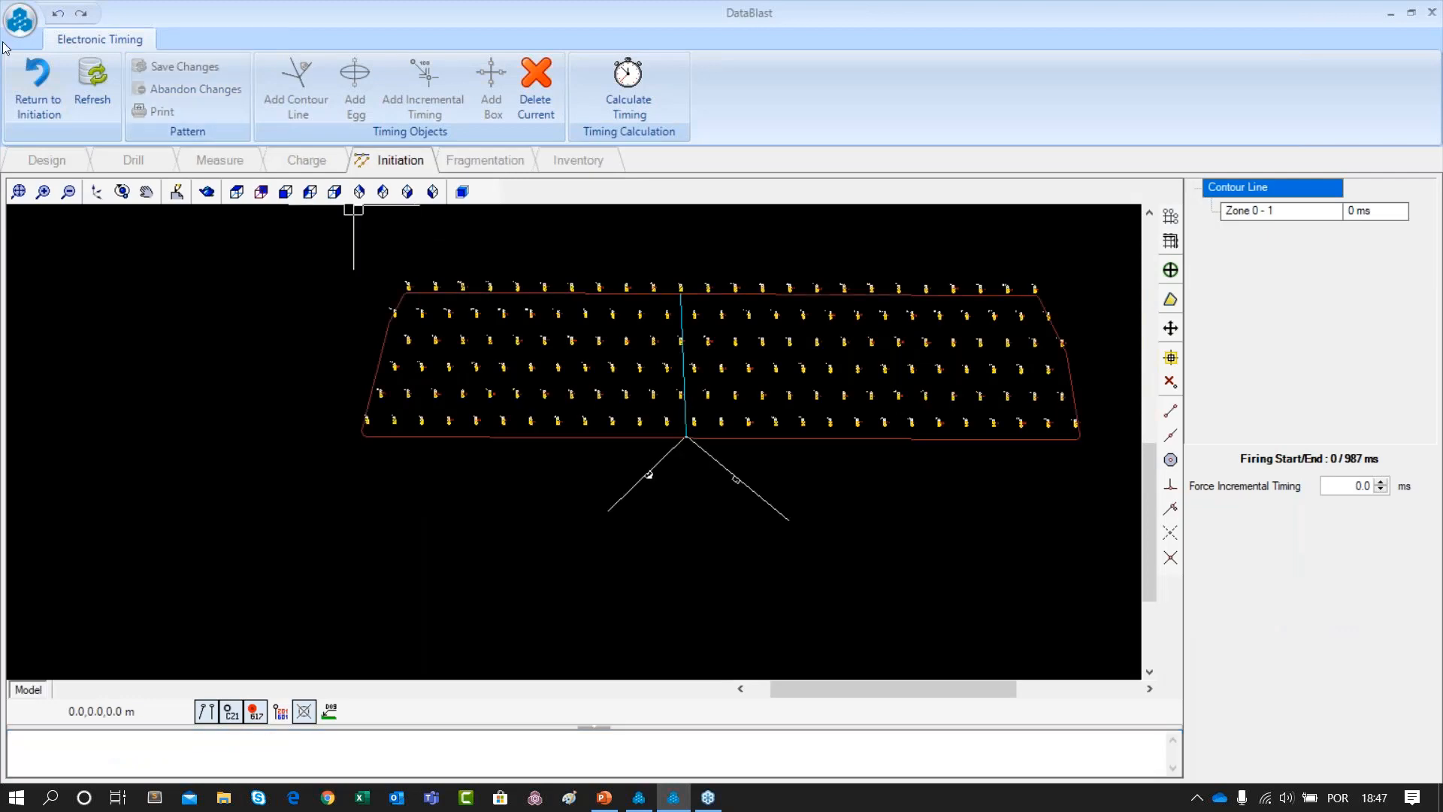
Return to the initiation view and display the timing contours of Temporização_EL02
click(37, 91)
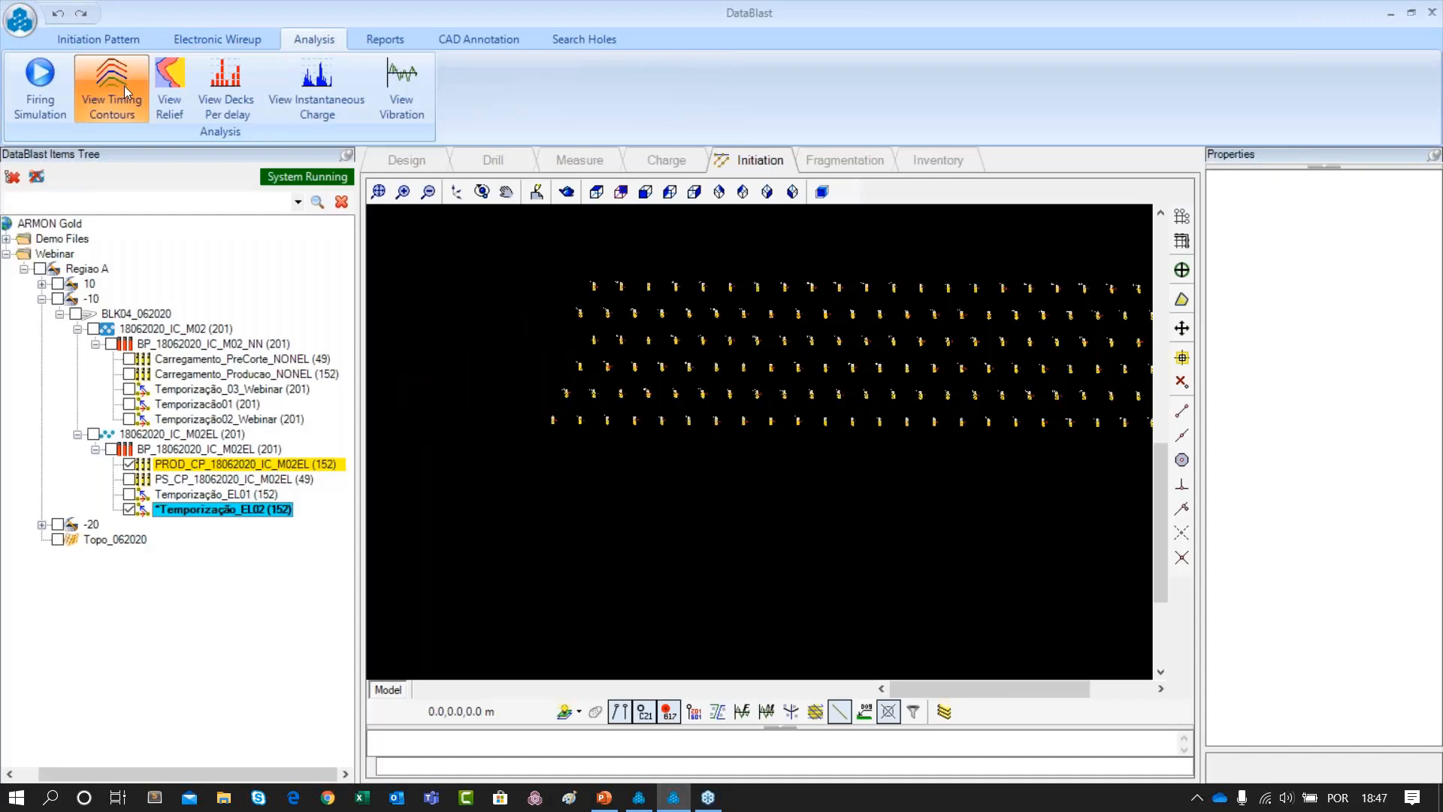
click(124, 86)
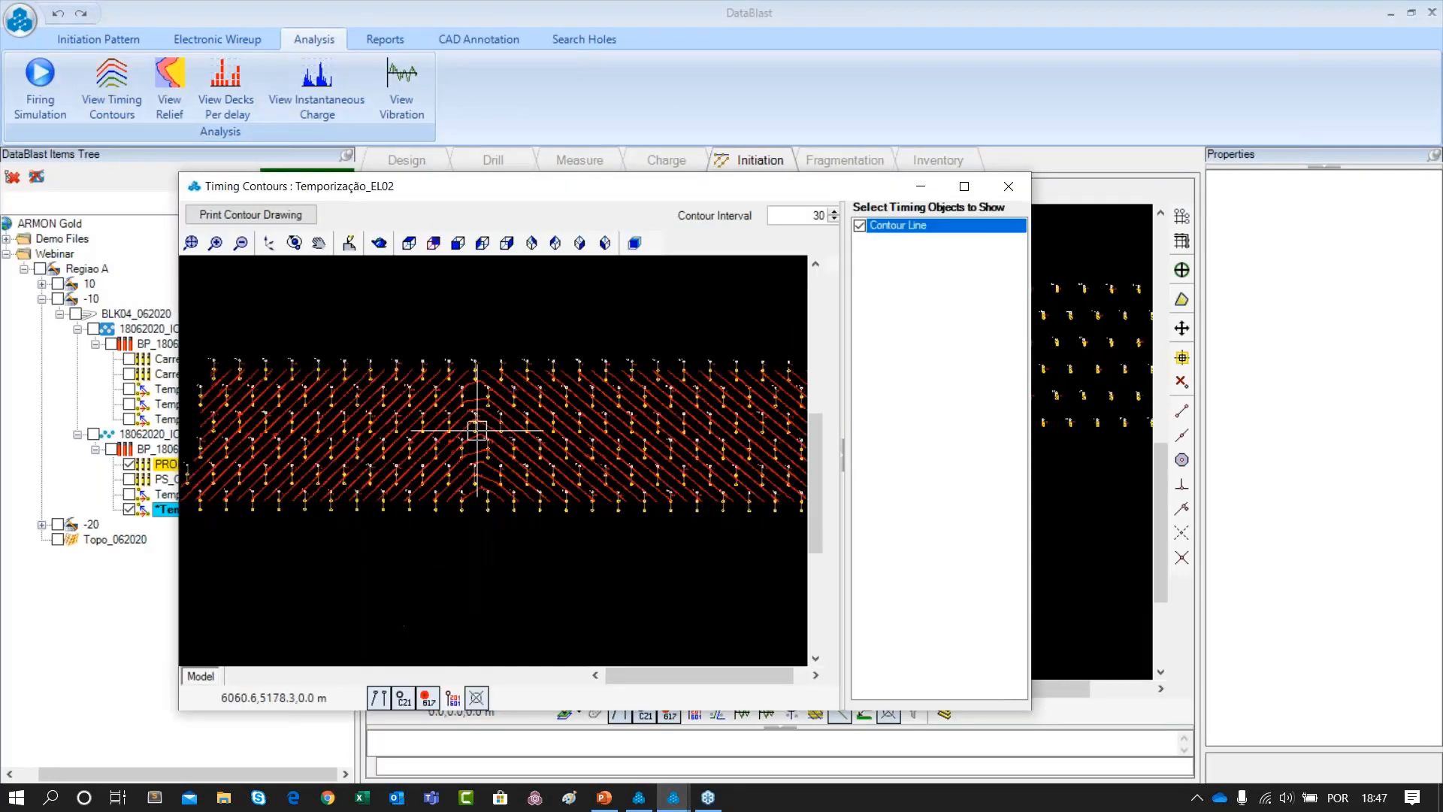
scroll(573, 386, down, 4)
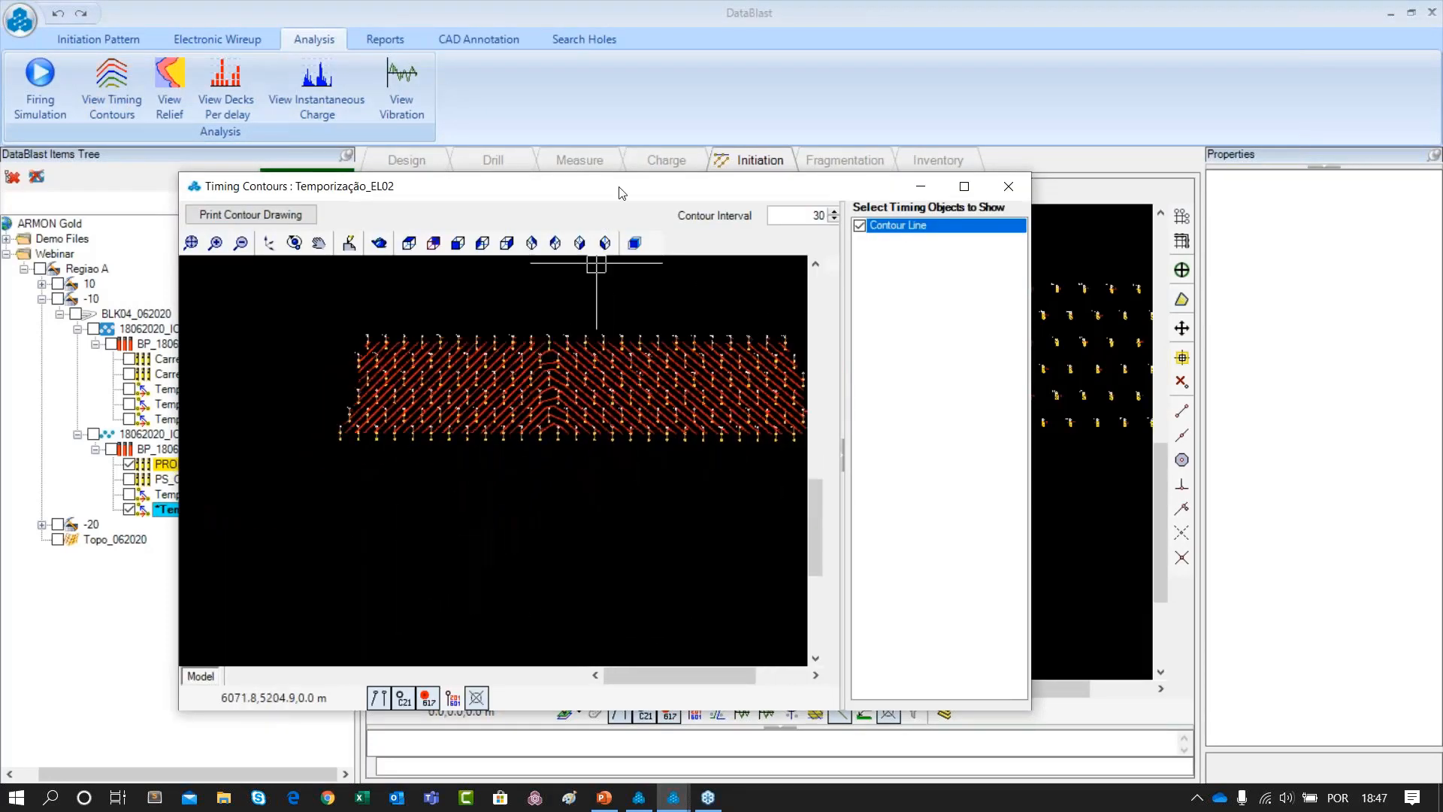
drag(678, 179, 931, 109)
Show Temporização01 together with Temporização_EL02 in the model and hide the charge pattern PROD_CP_18062020_IC_M02EL
click(225, 392)
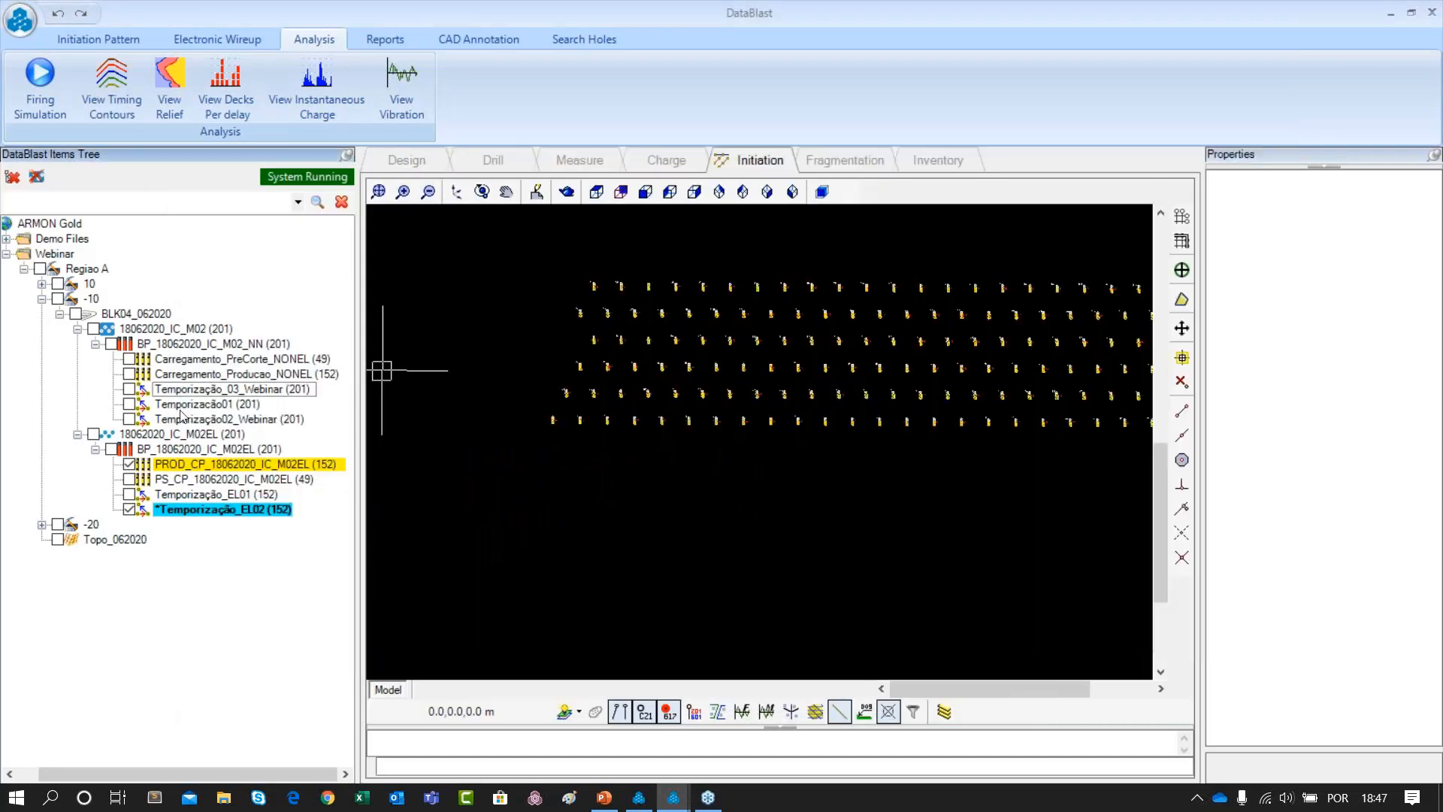
click(129, 405)
click(125, 478)
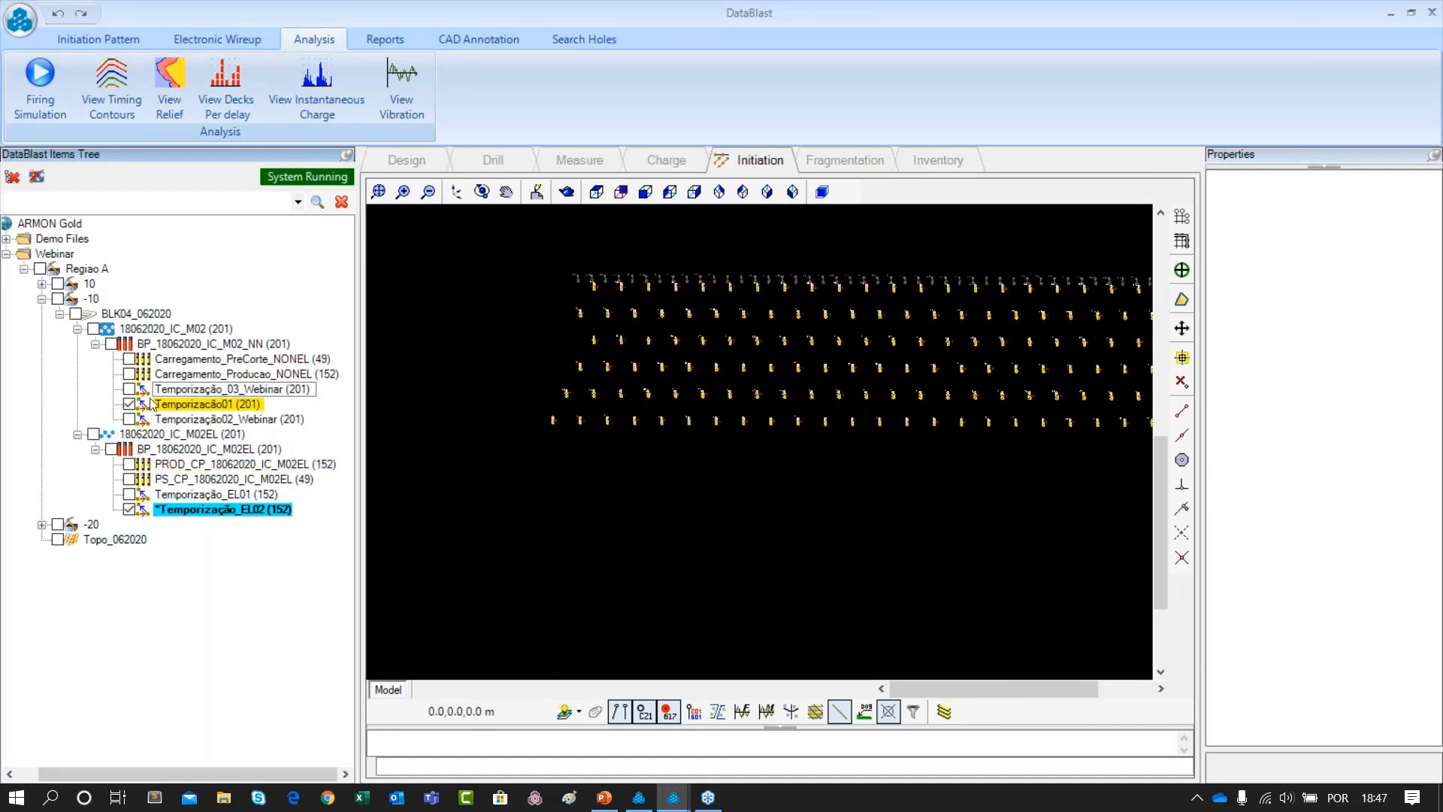
scroll(692, 451, down, 3)
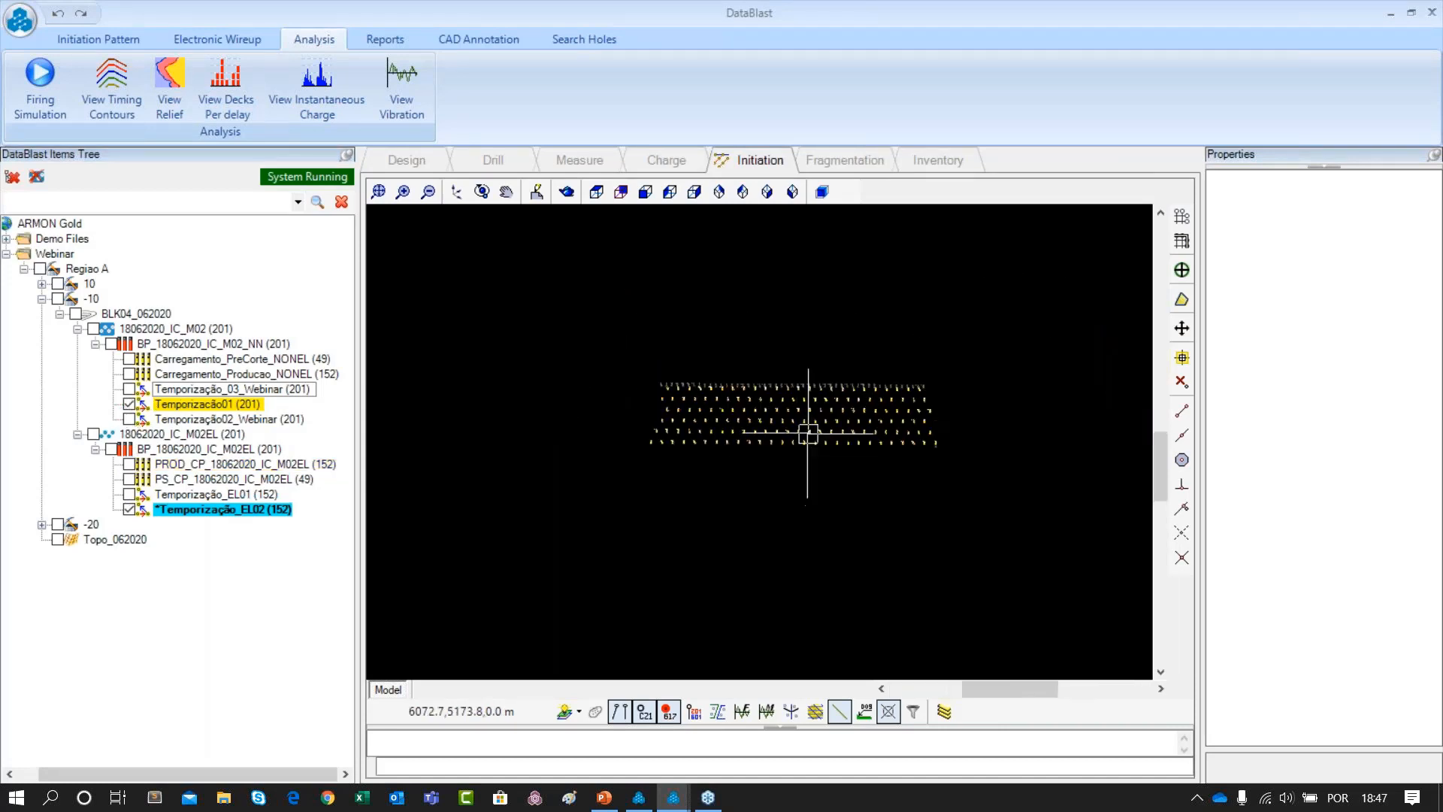
click(129, 404)
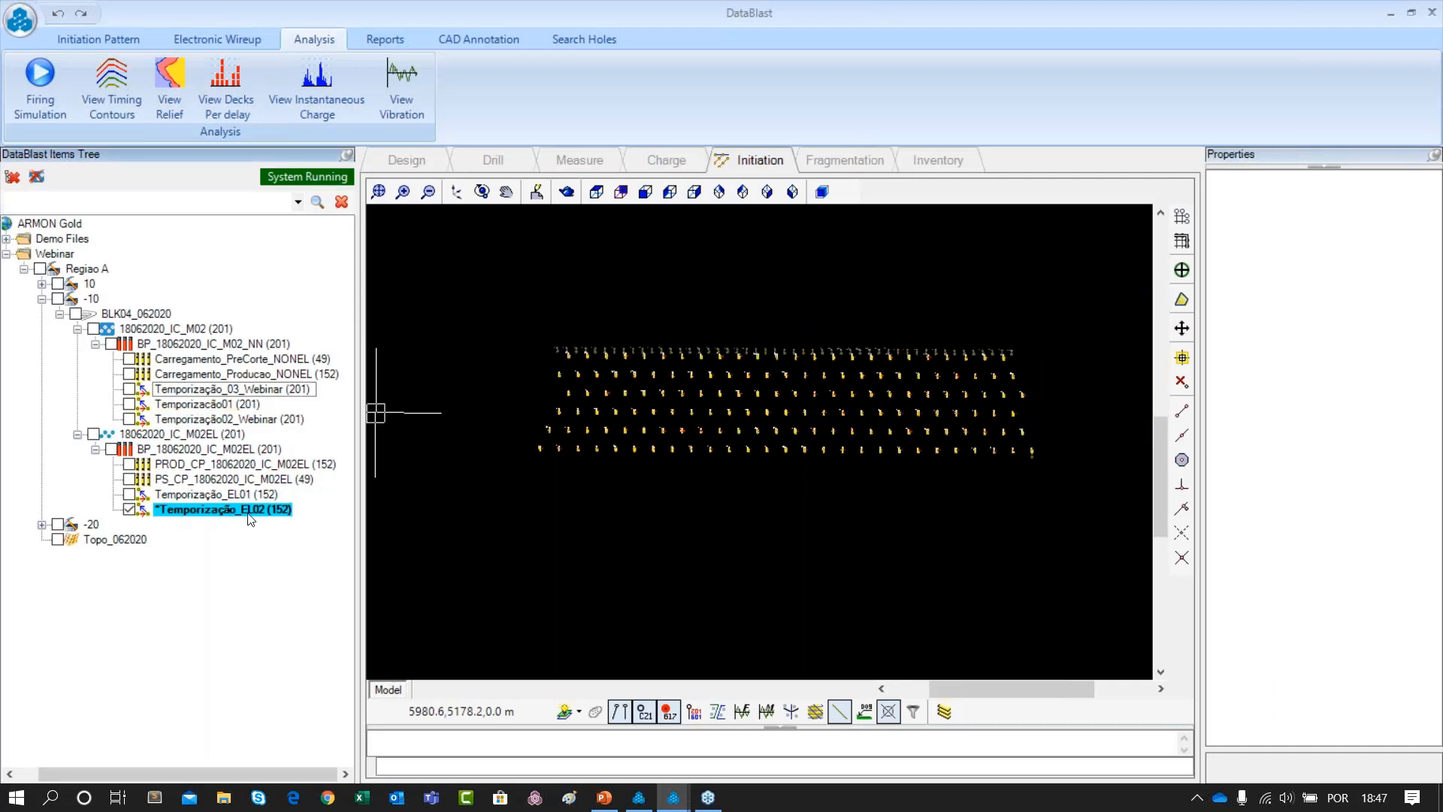
click(129, 404)
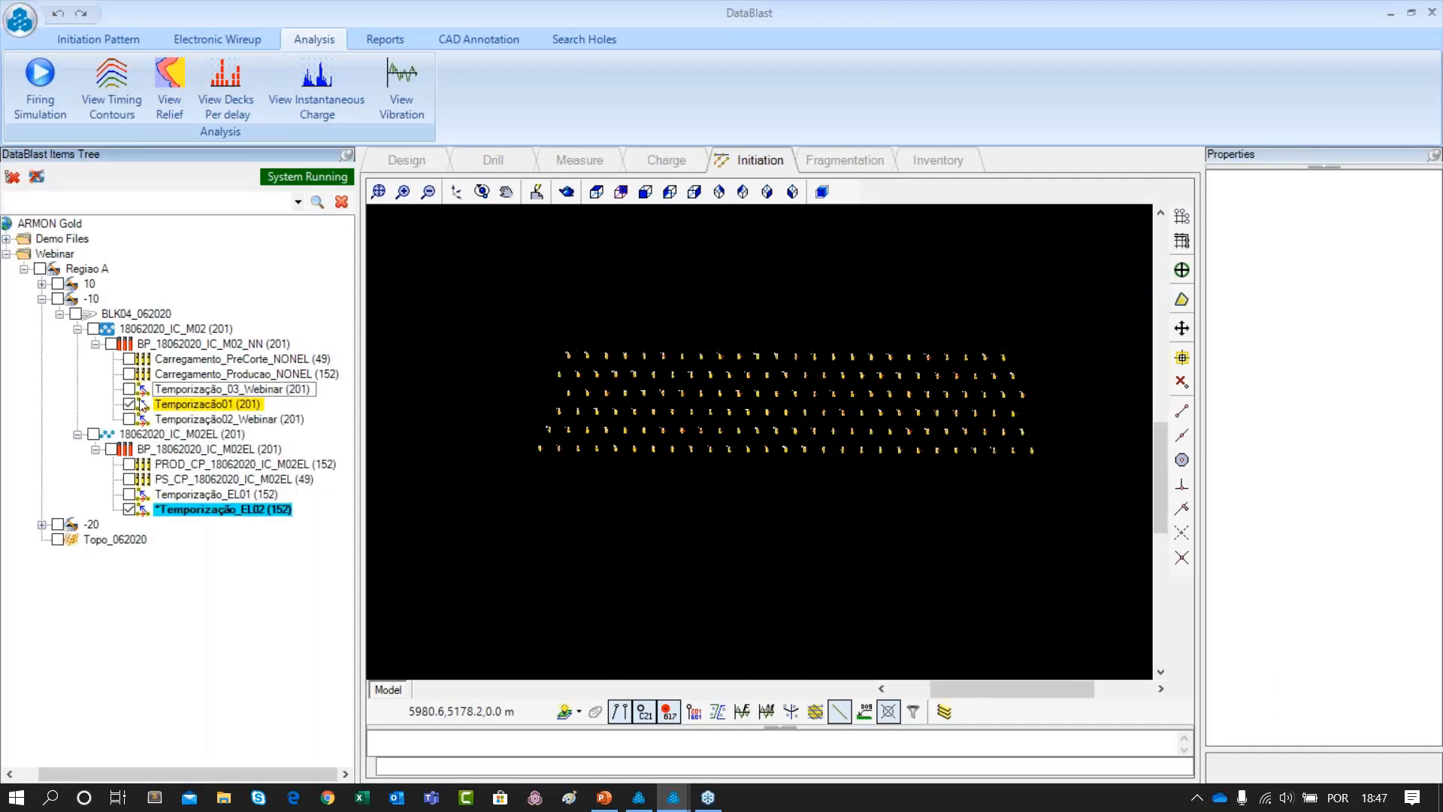
Display the timing contours of Temporização01 with a contour interval of 50
right_click(214, 405)
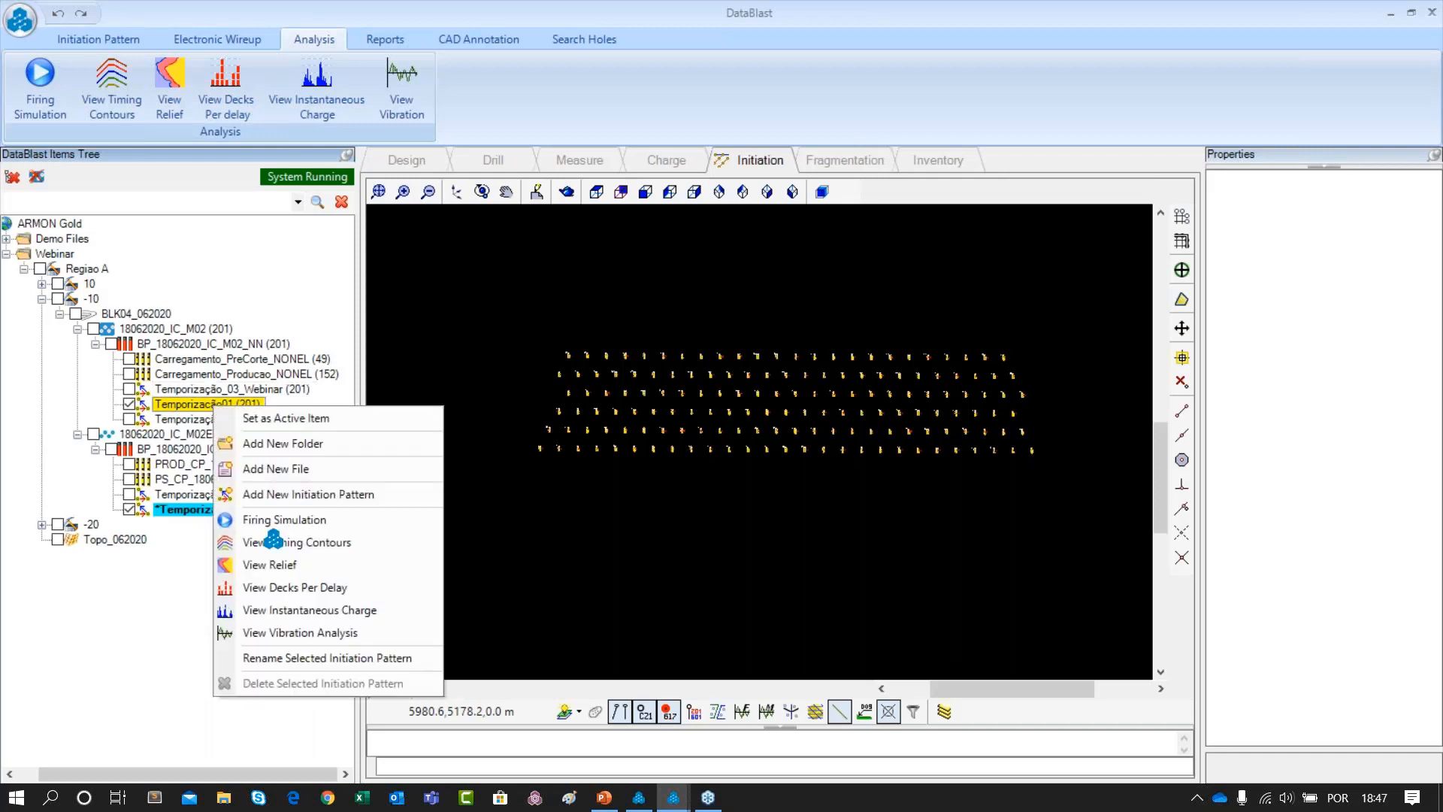
click(312, 550)
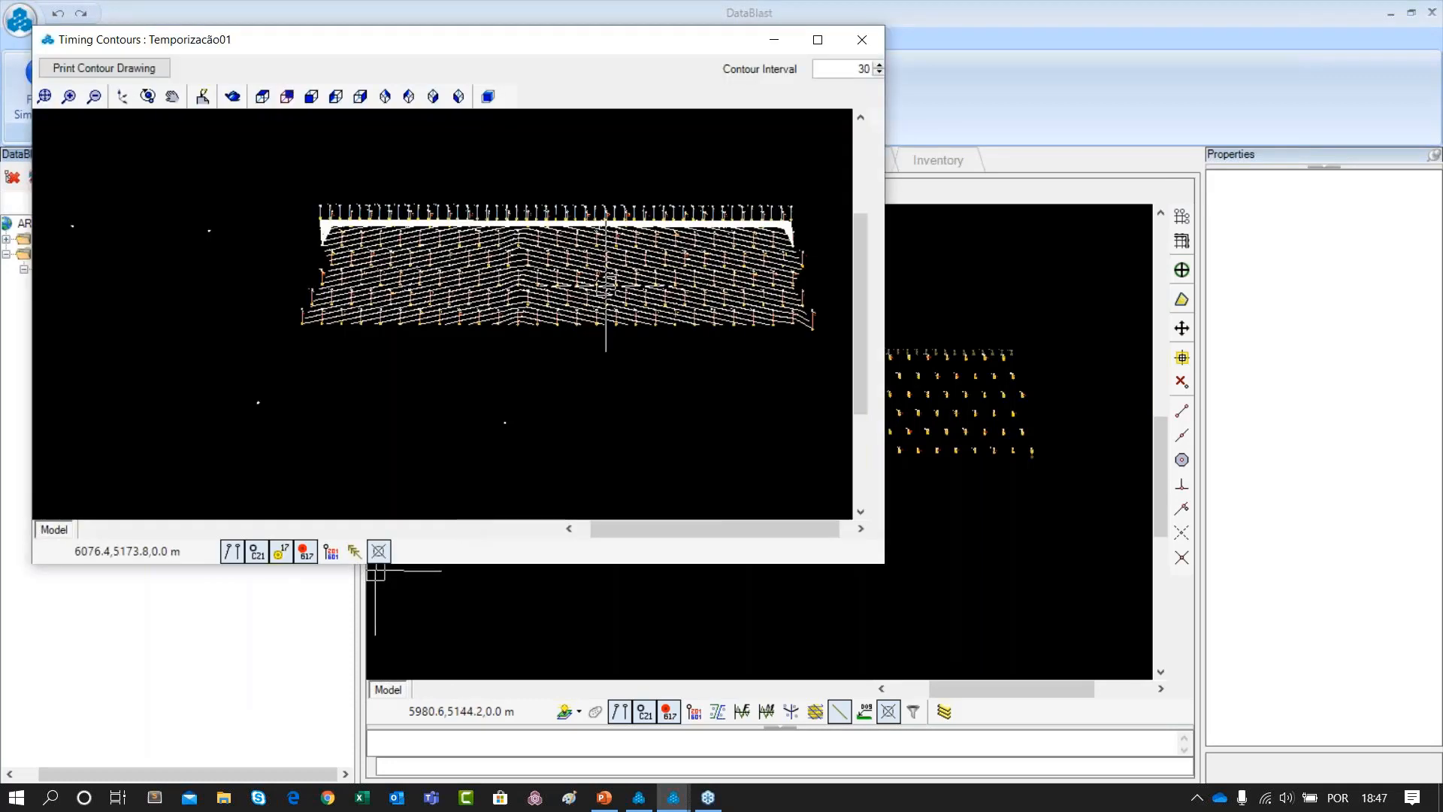
scroll(608, 282, up, 2)
text(50)
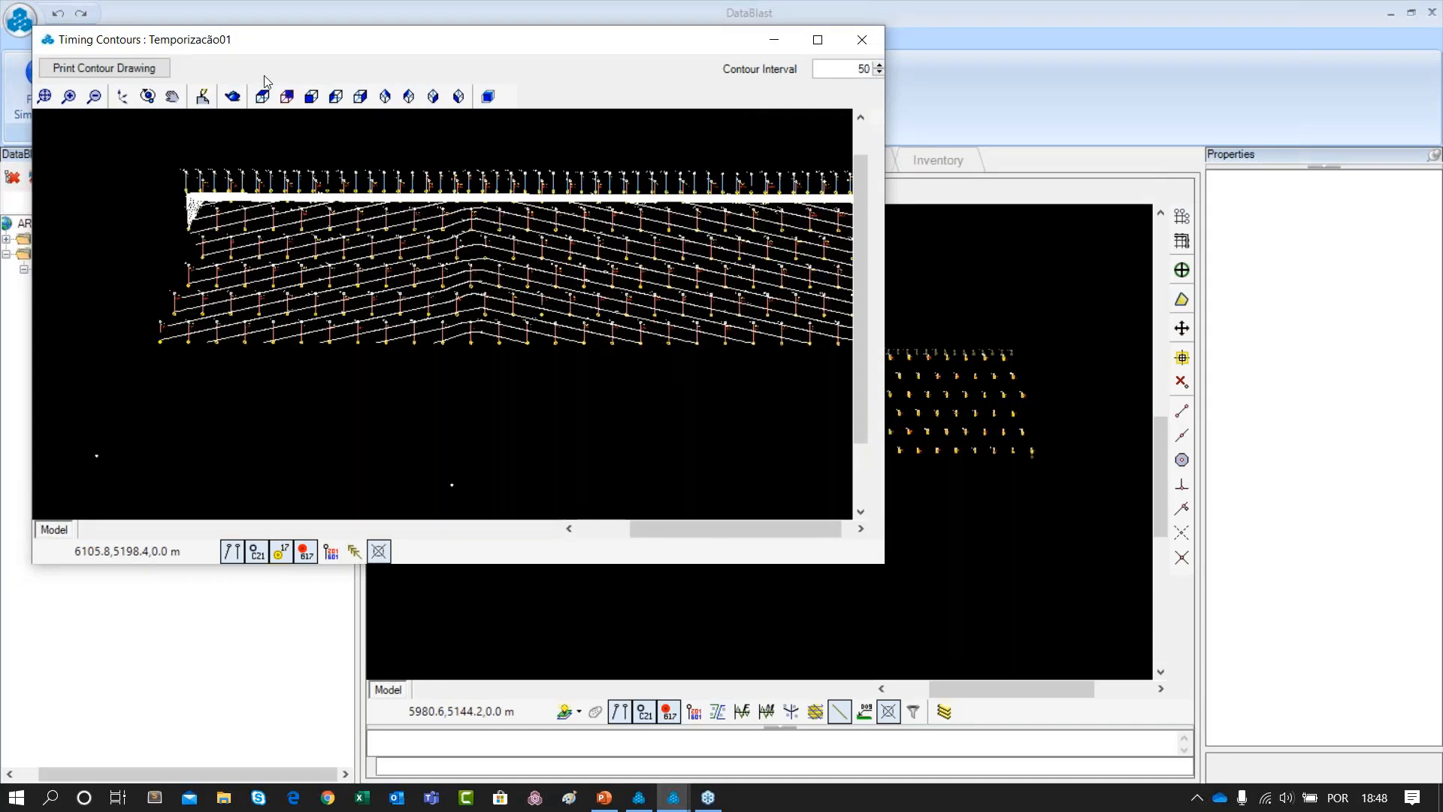
Compare the timing contours of Temporização01 and Temporização_EL02 side by side and close both contour windows
drag(230, 50, 741, 92)
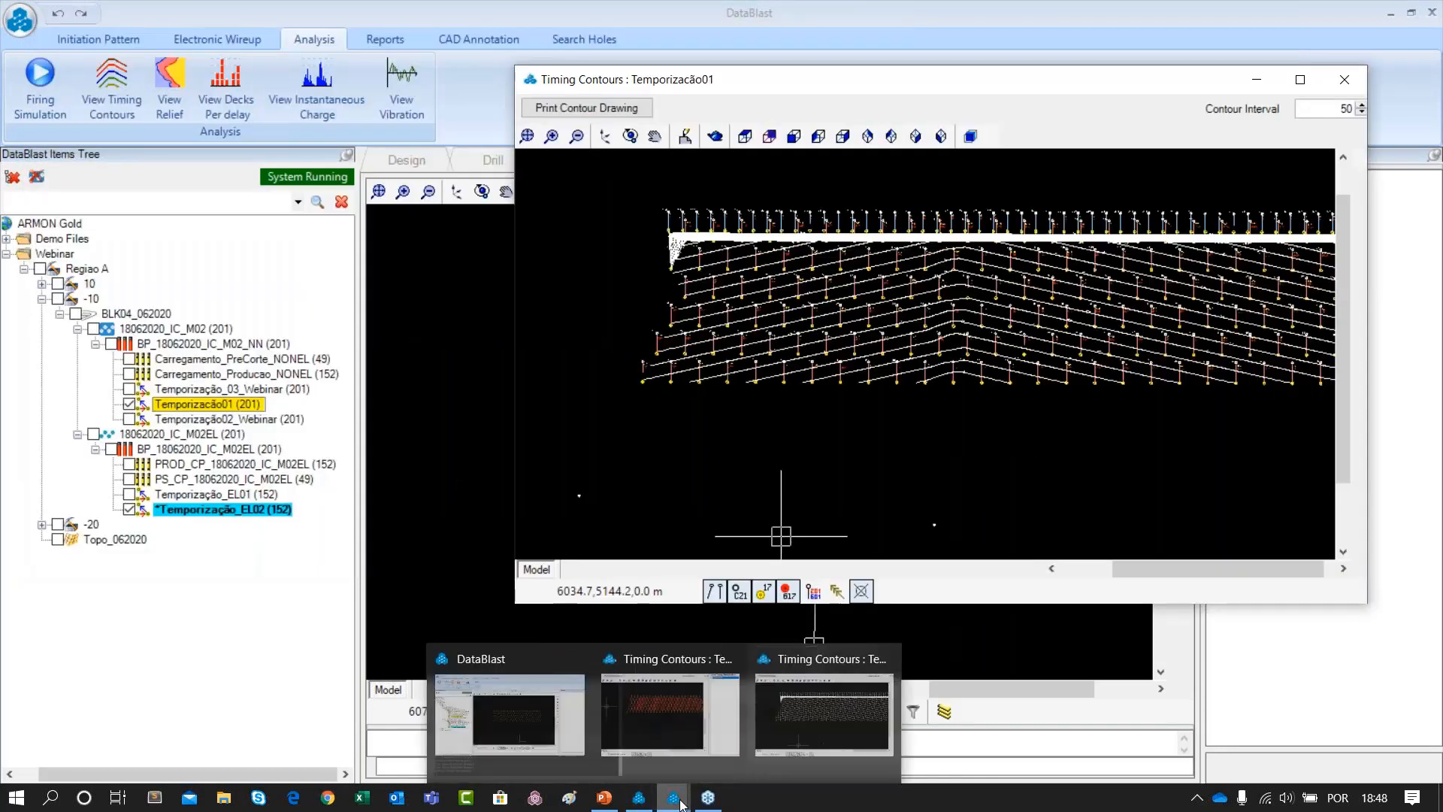
click(681, 722)
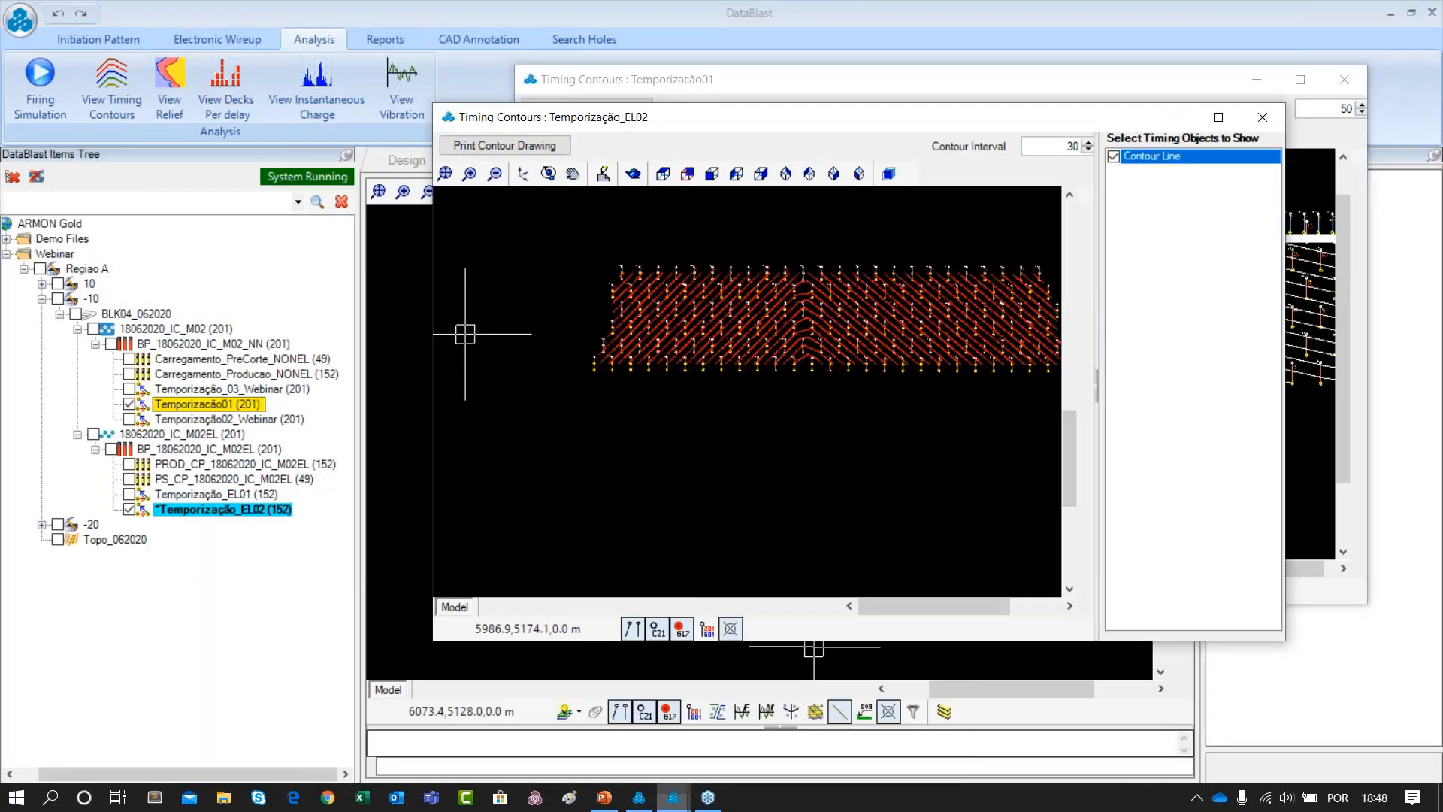
drag(784, 123, 329, 169)
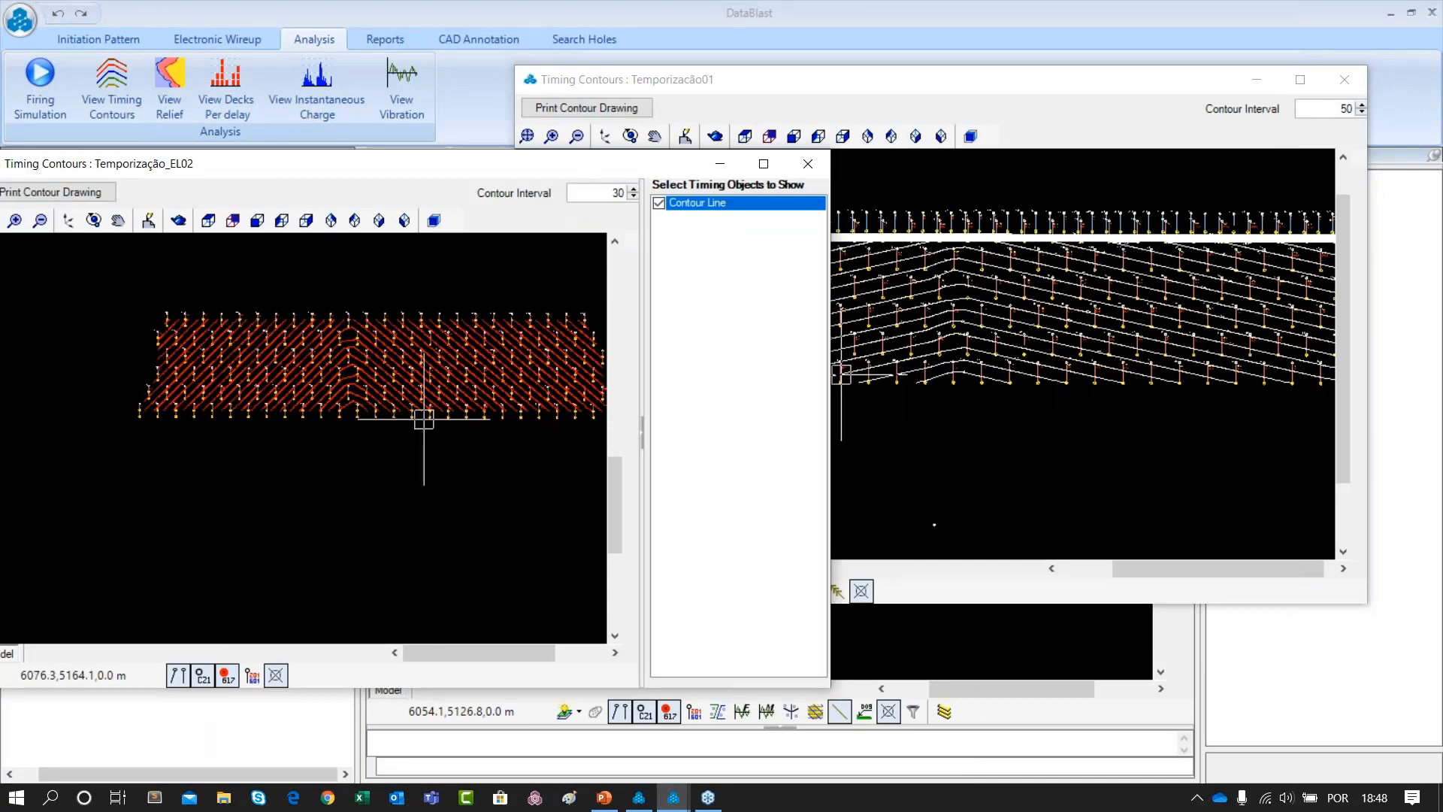
click(807, 169)
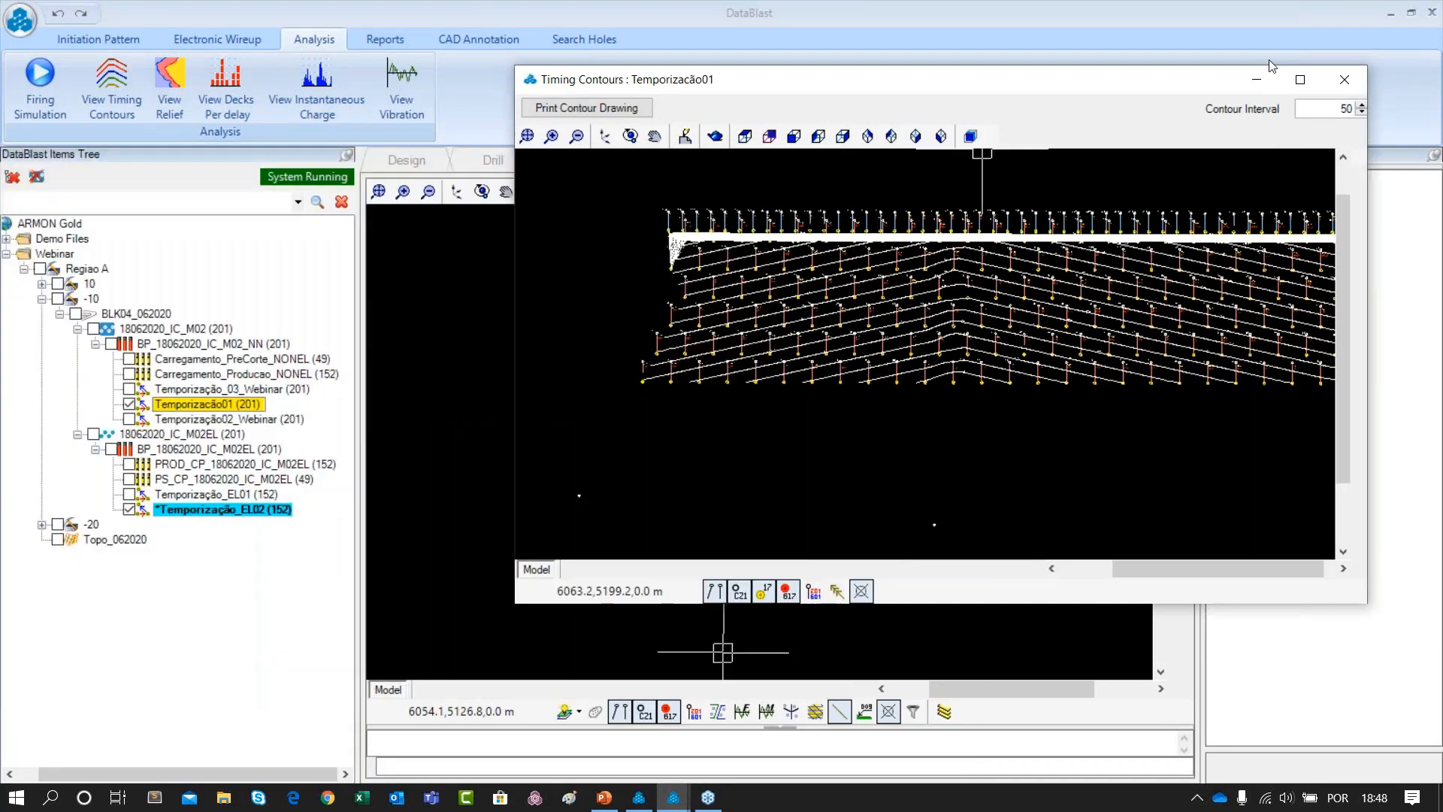
click(1347, 81)
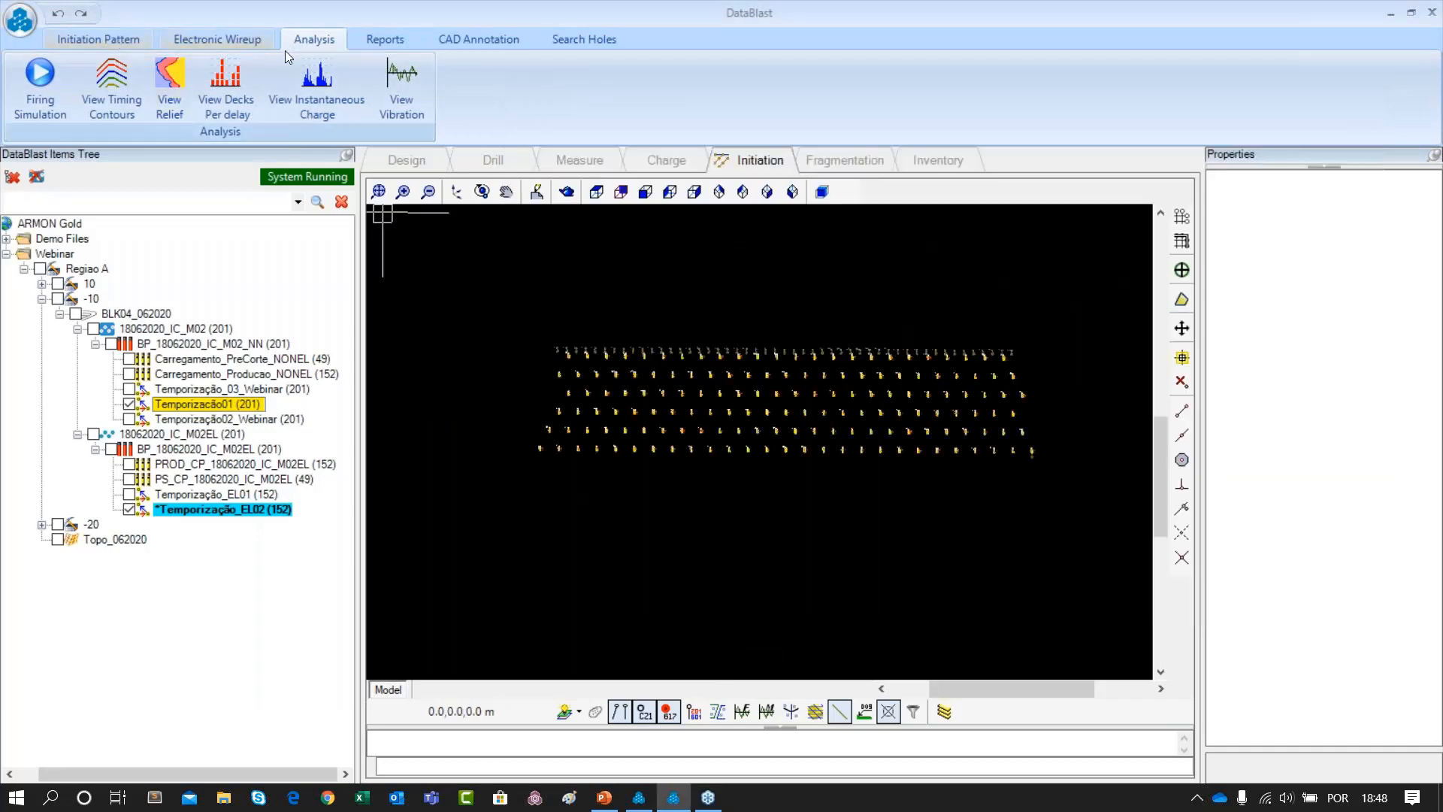
Reopen the electronic timing of Temporização_EL02 and delete its contour line
click(106, 39)
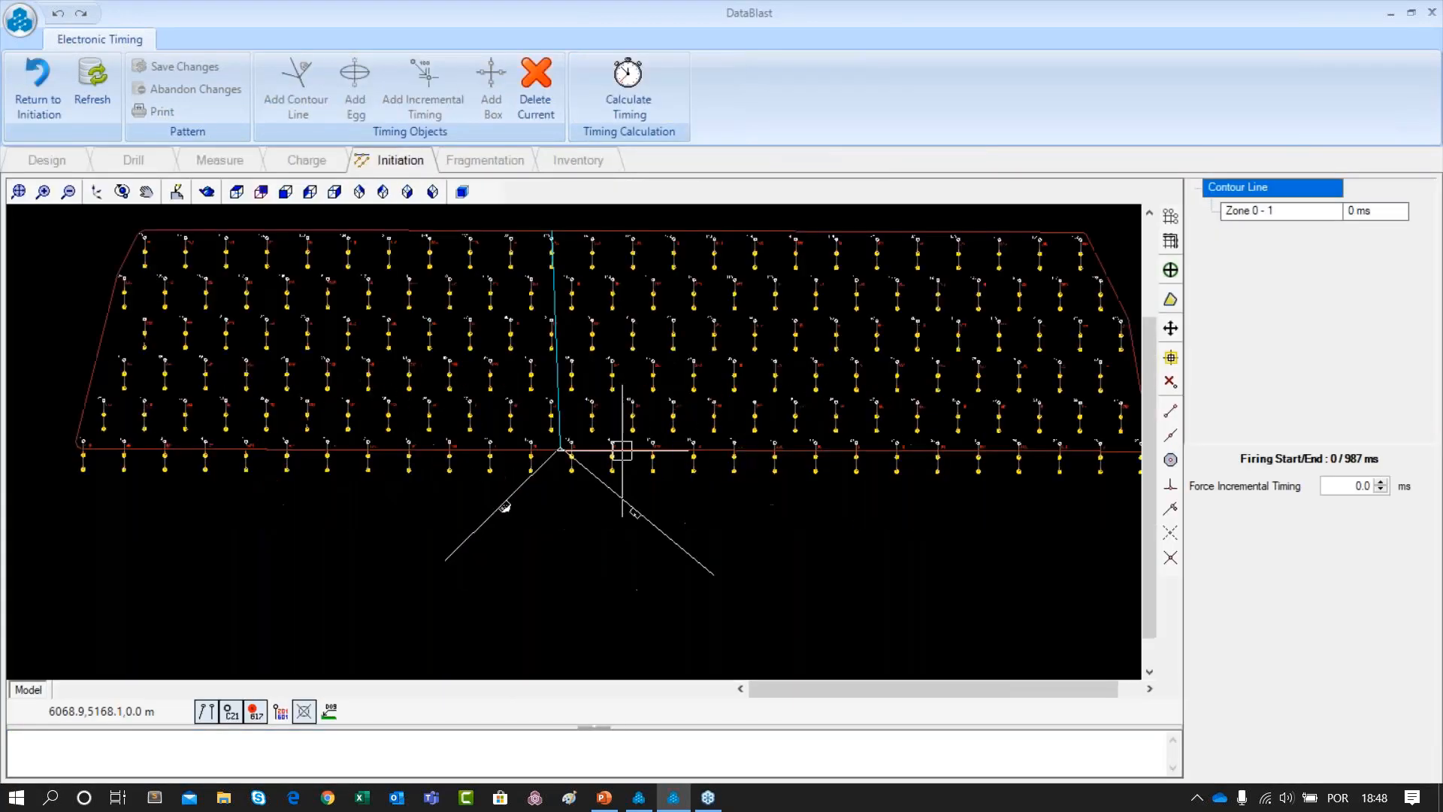
scroll(566, 501, down, 1)
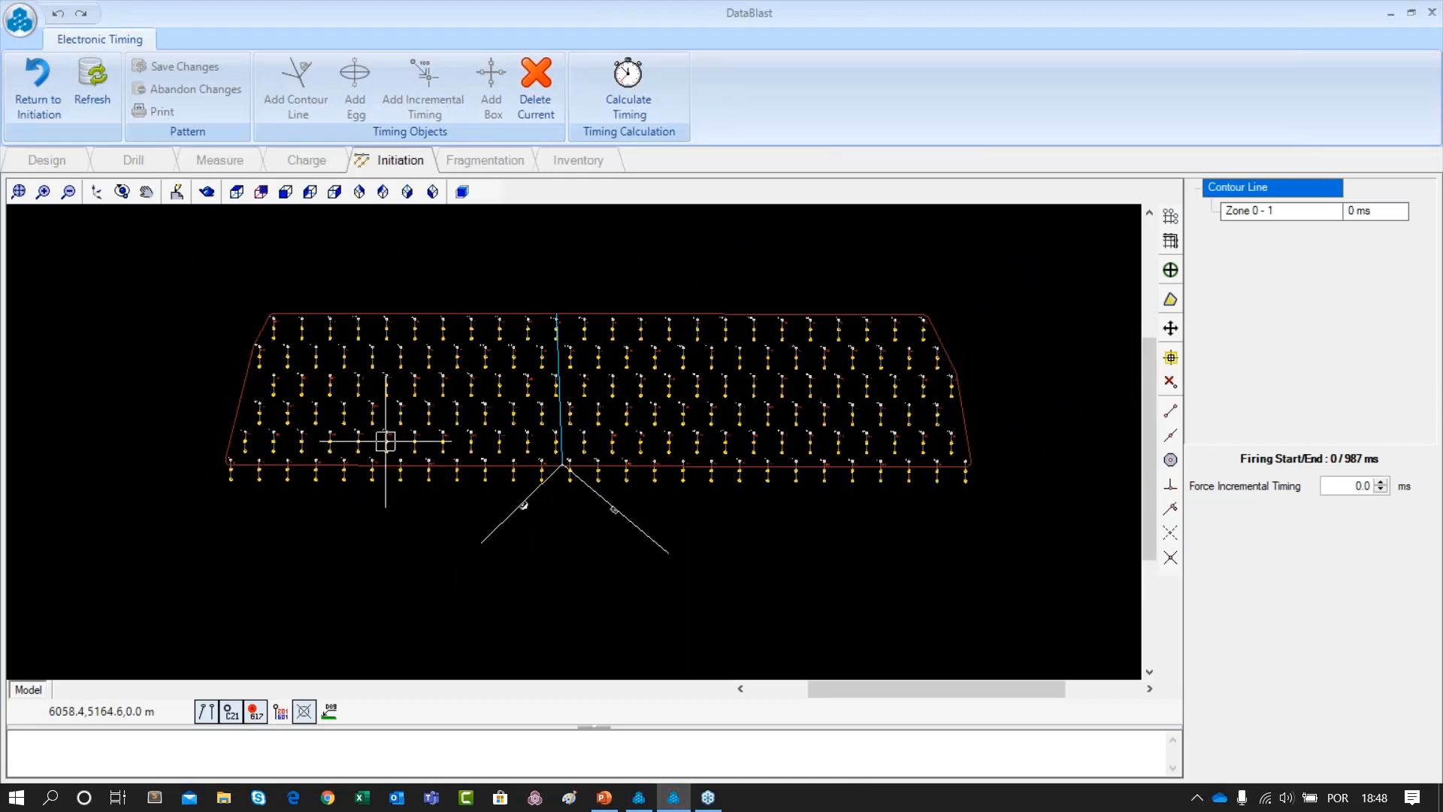
click(612, 509)
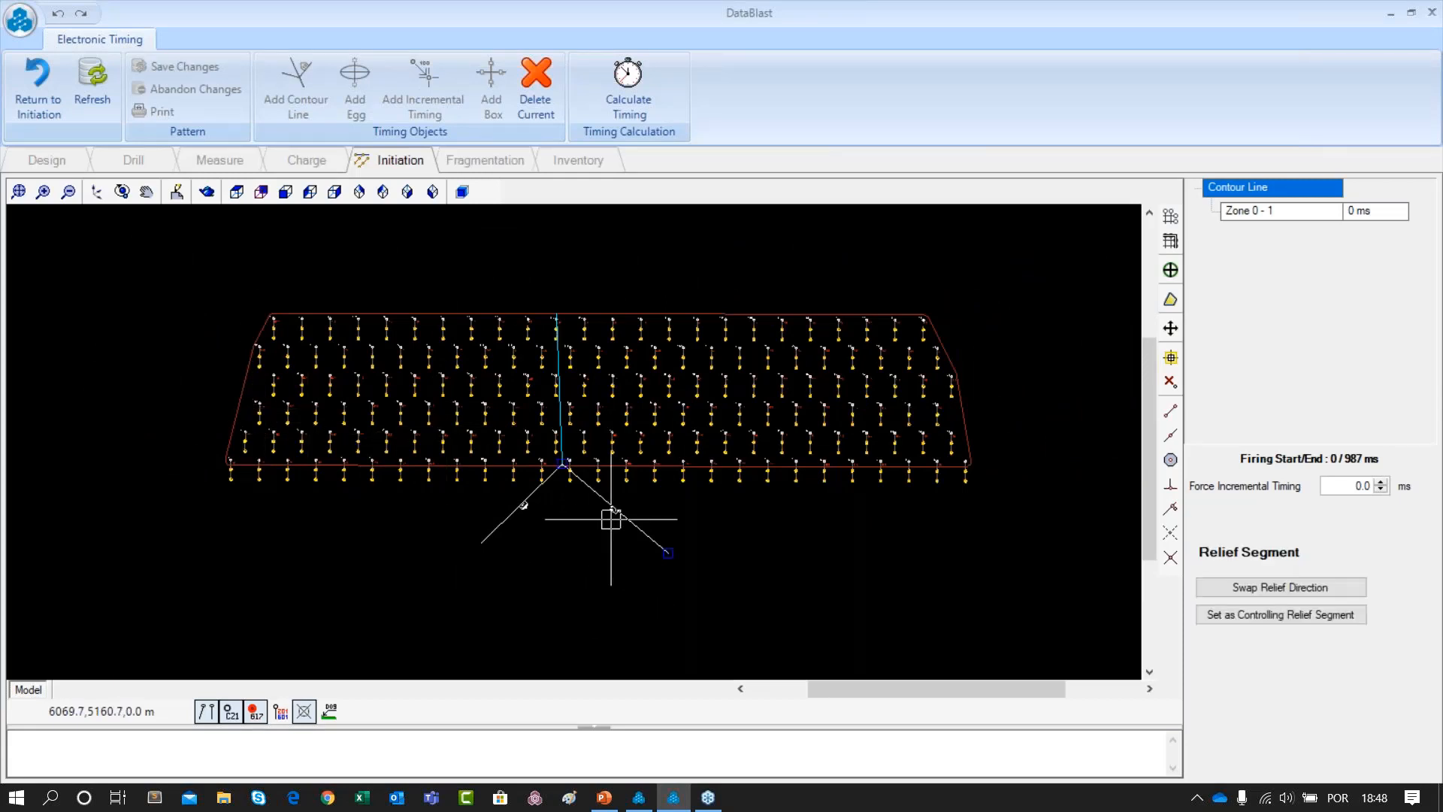
click(550, 101)
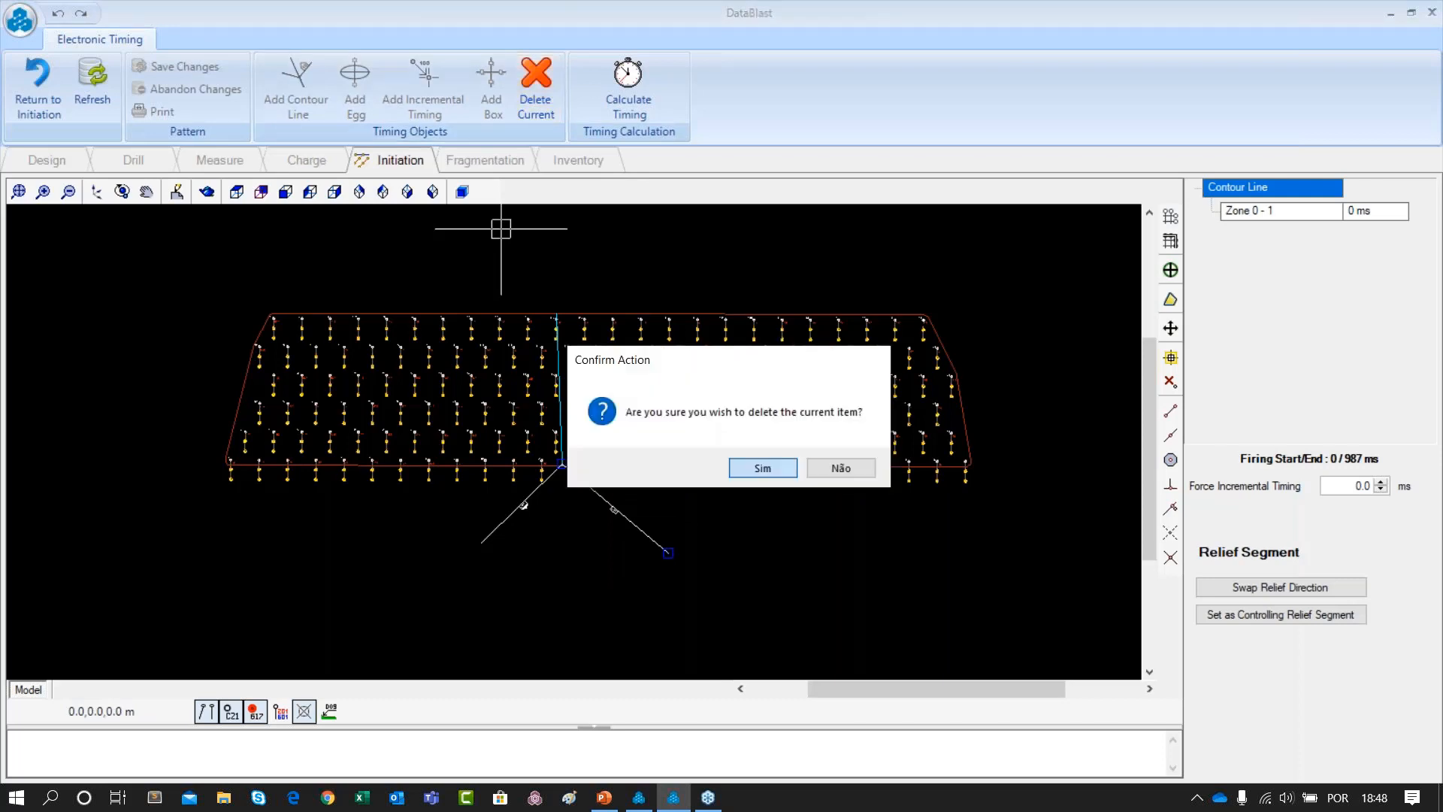
click(760, 468)
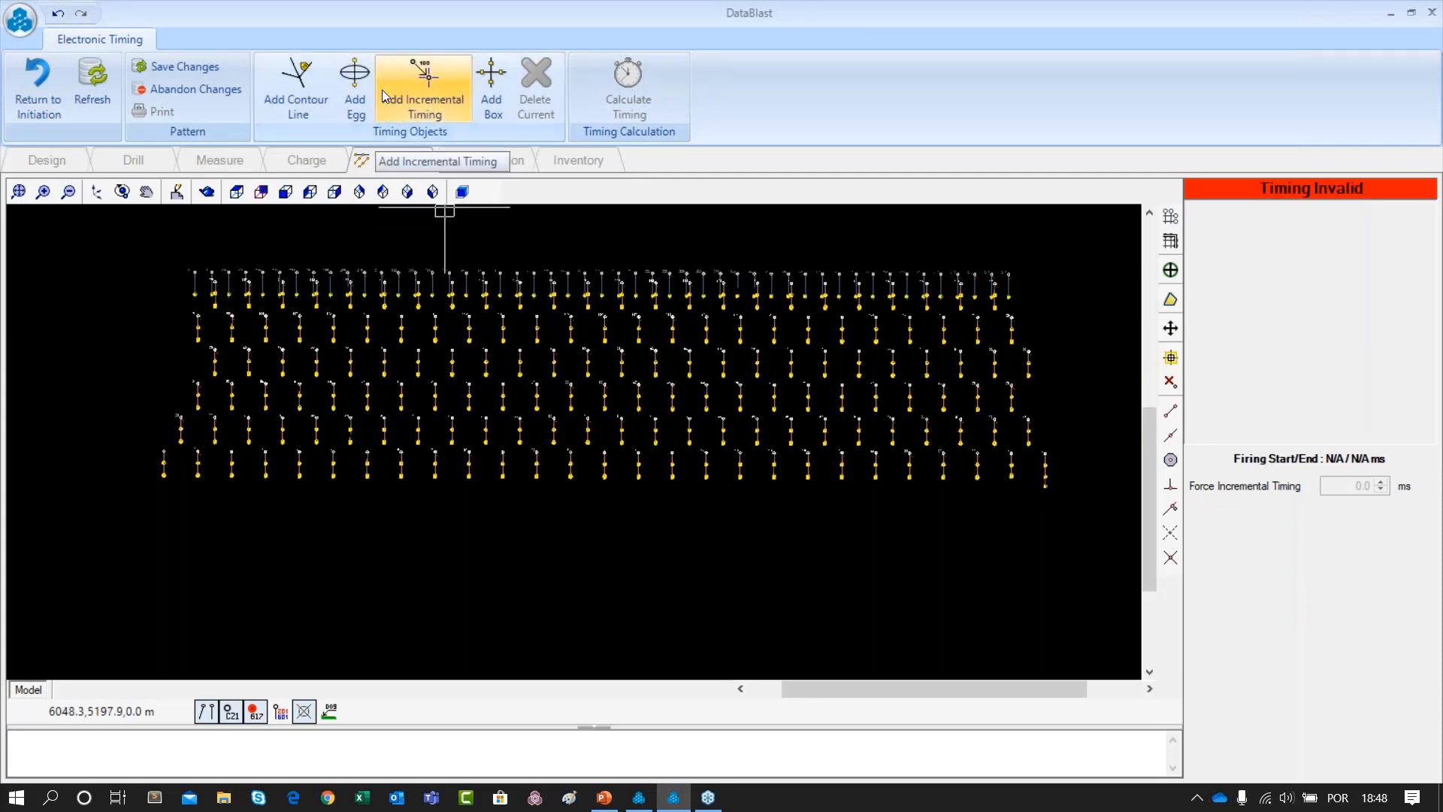
Add an Incremental Timing object for Zone 0 - 1
click(436, 110)
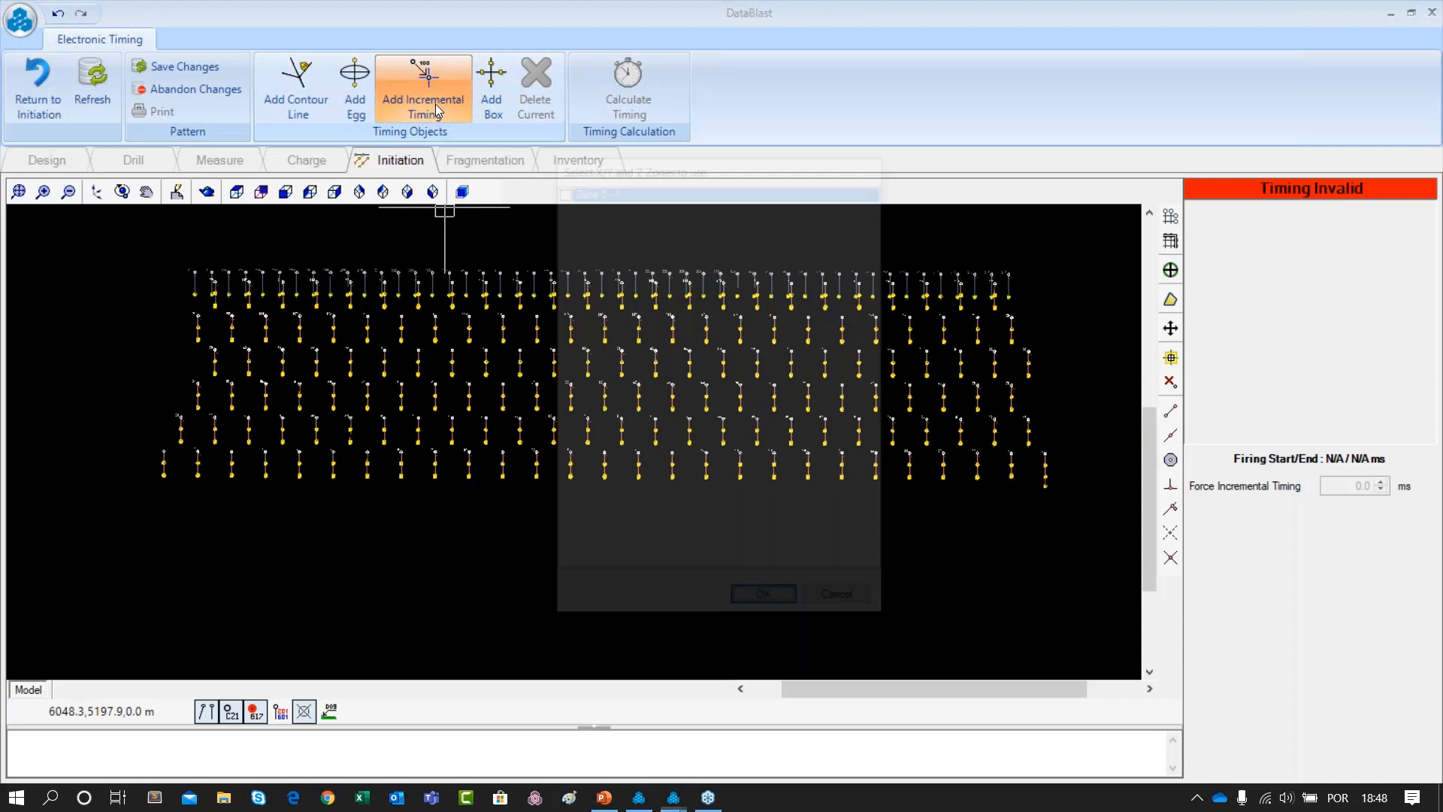
click(767, 604)
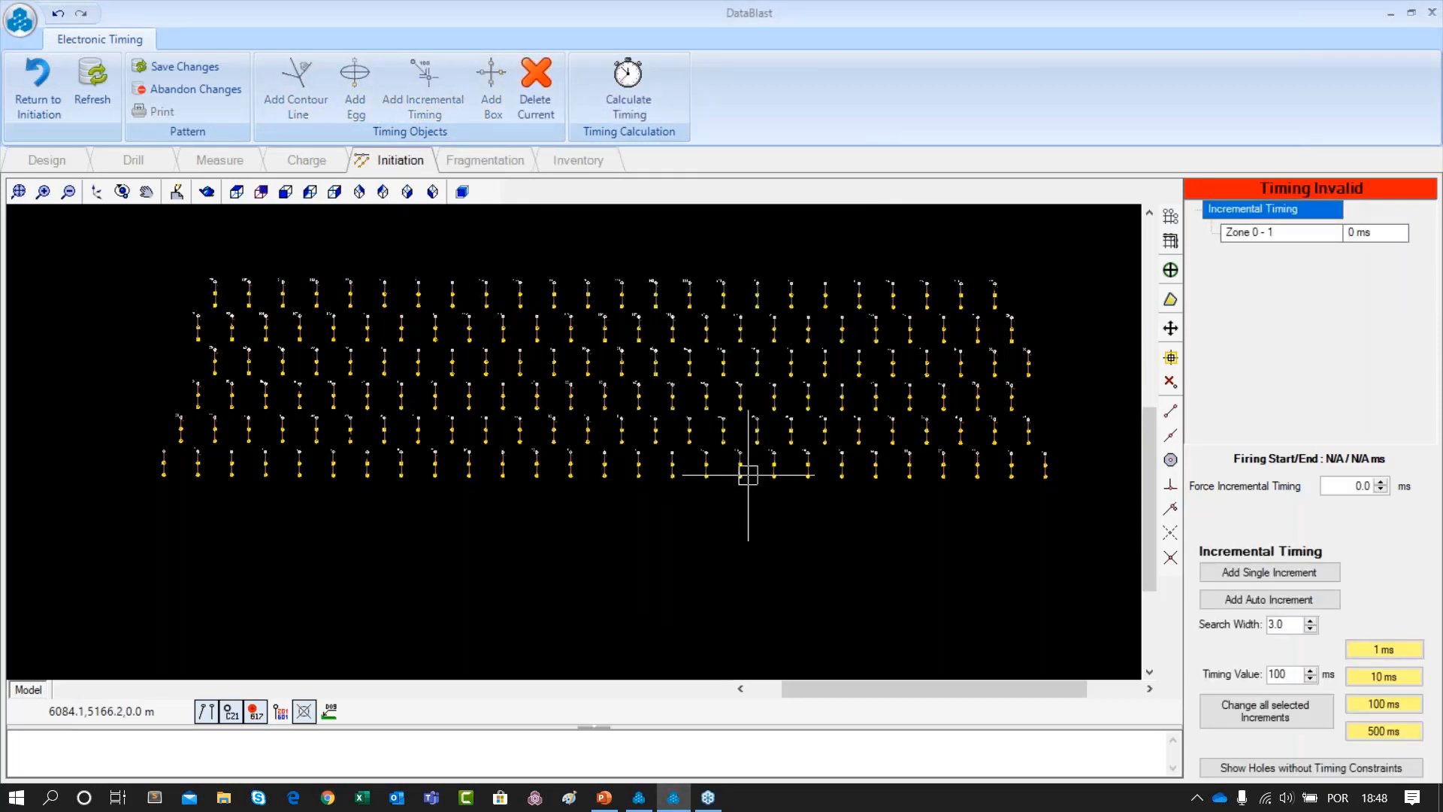
scroll(747, 475, up, 1)
drag(813, 479, 705, 473)
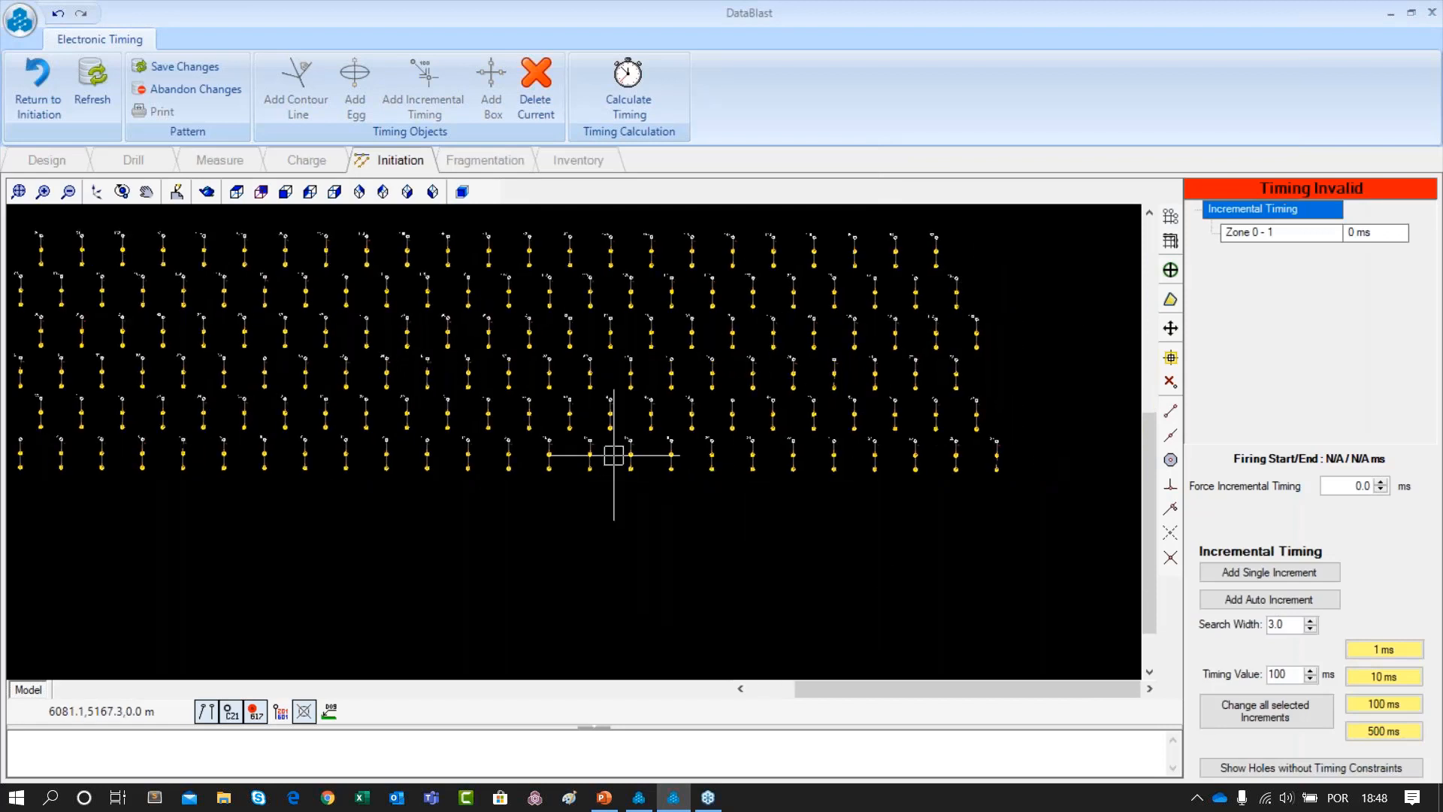
click(1243, 599)
click(1000, 443)
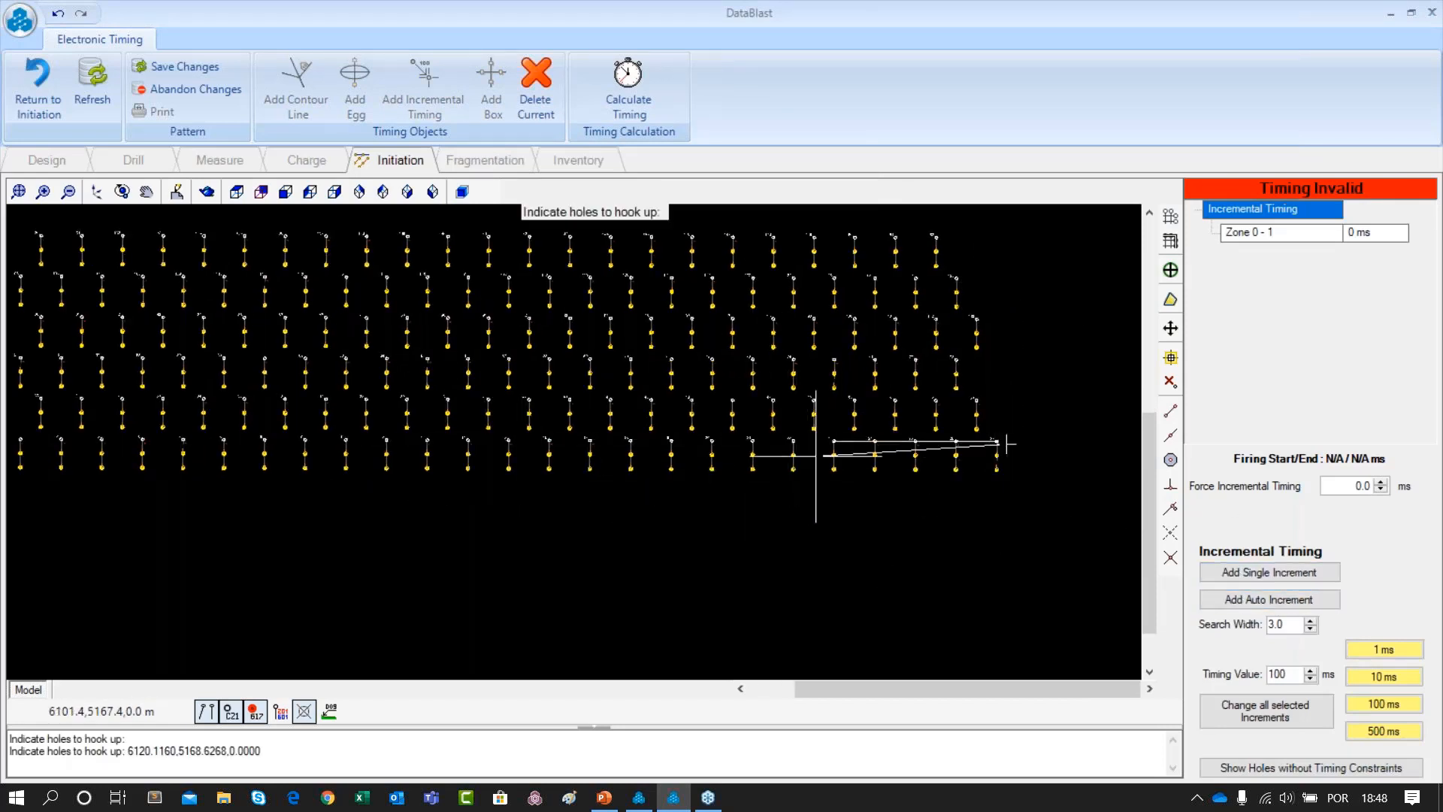
key(Escape)
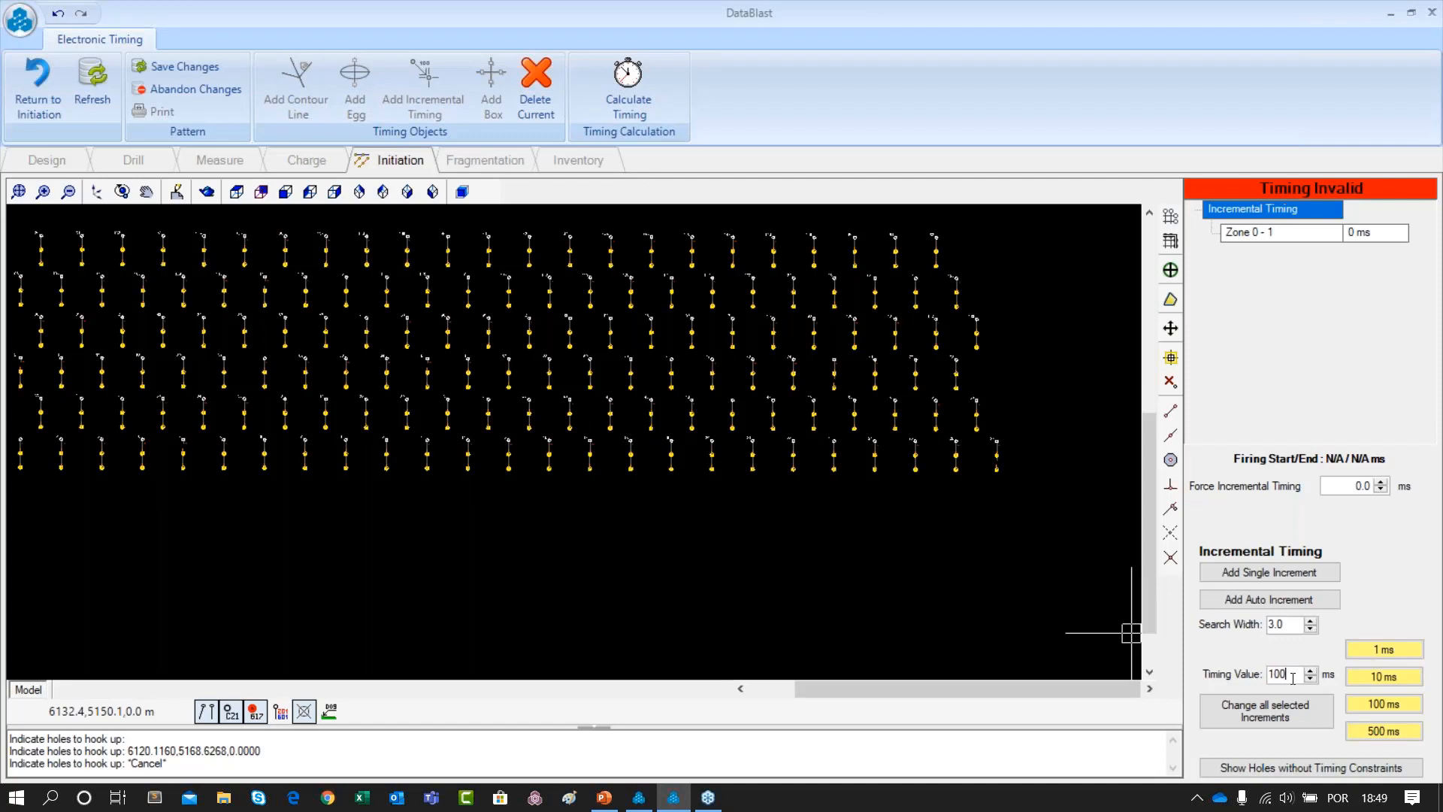
Set the timing value to 19 ms and auto-increment the lowest hole row from its right-hand end hole to hole 20
drag(1276, 677, 1249, 676)
text(10)
click(1313, 601)
click(1000, 441)
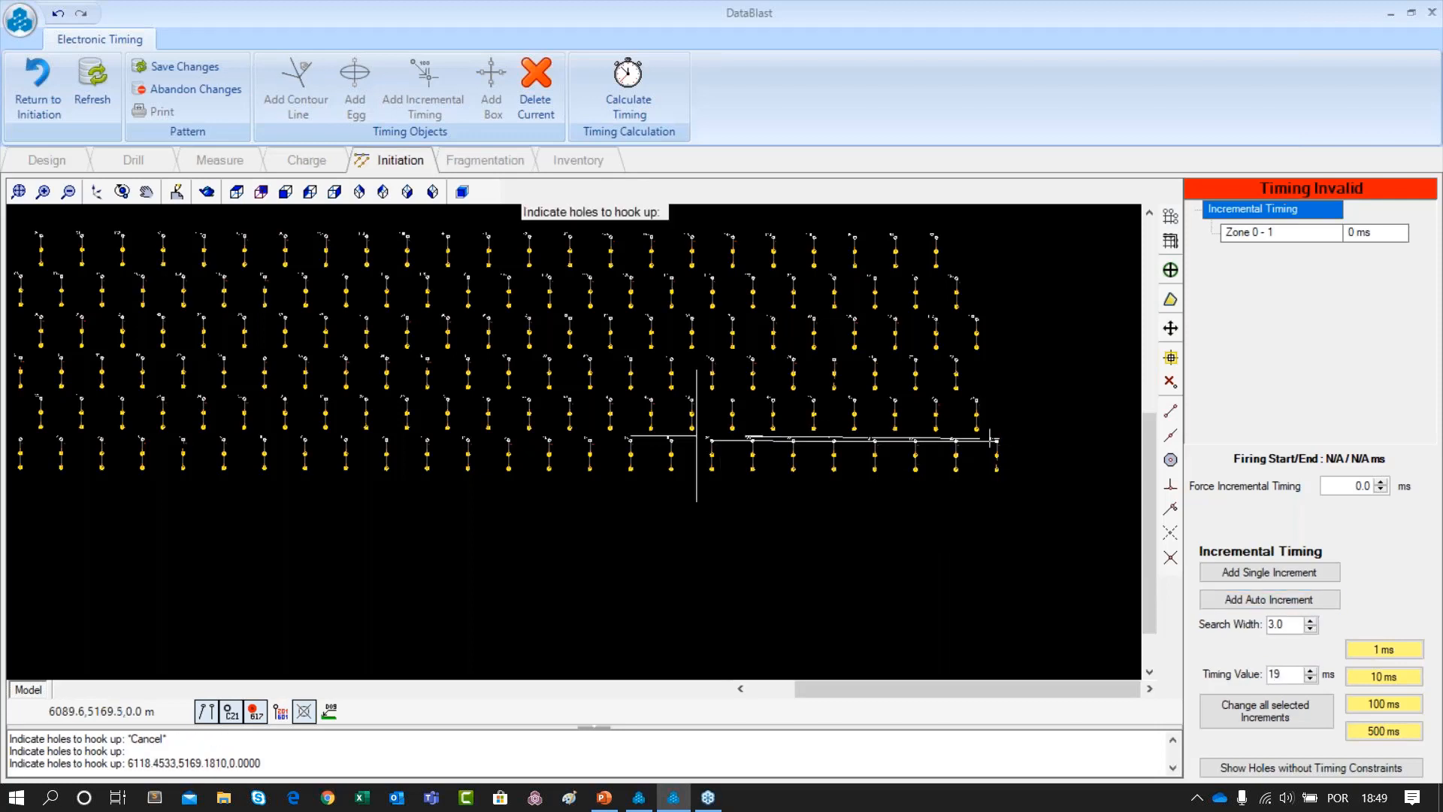
click(740, 439)
scroll(775, 444, up, 4)
scroll(740, 450, up, 3)
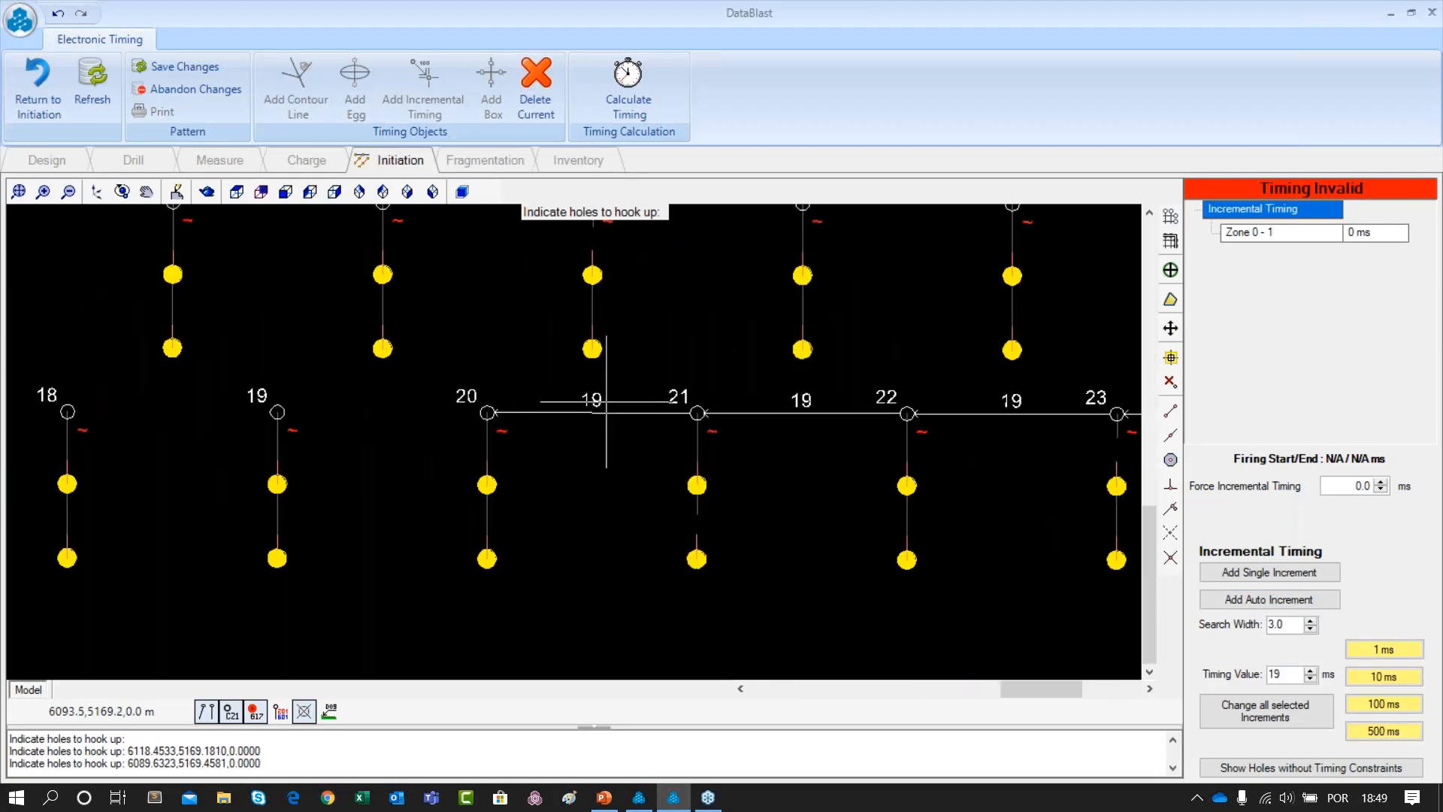
Examine the 19 ms incremental hook-up along the lowest hole row against the whole pattern
scroll(864, 547, down, 5)
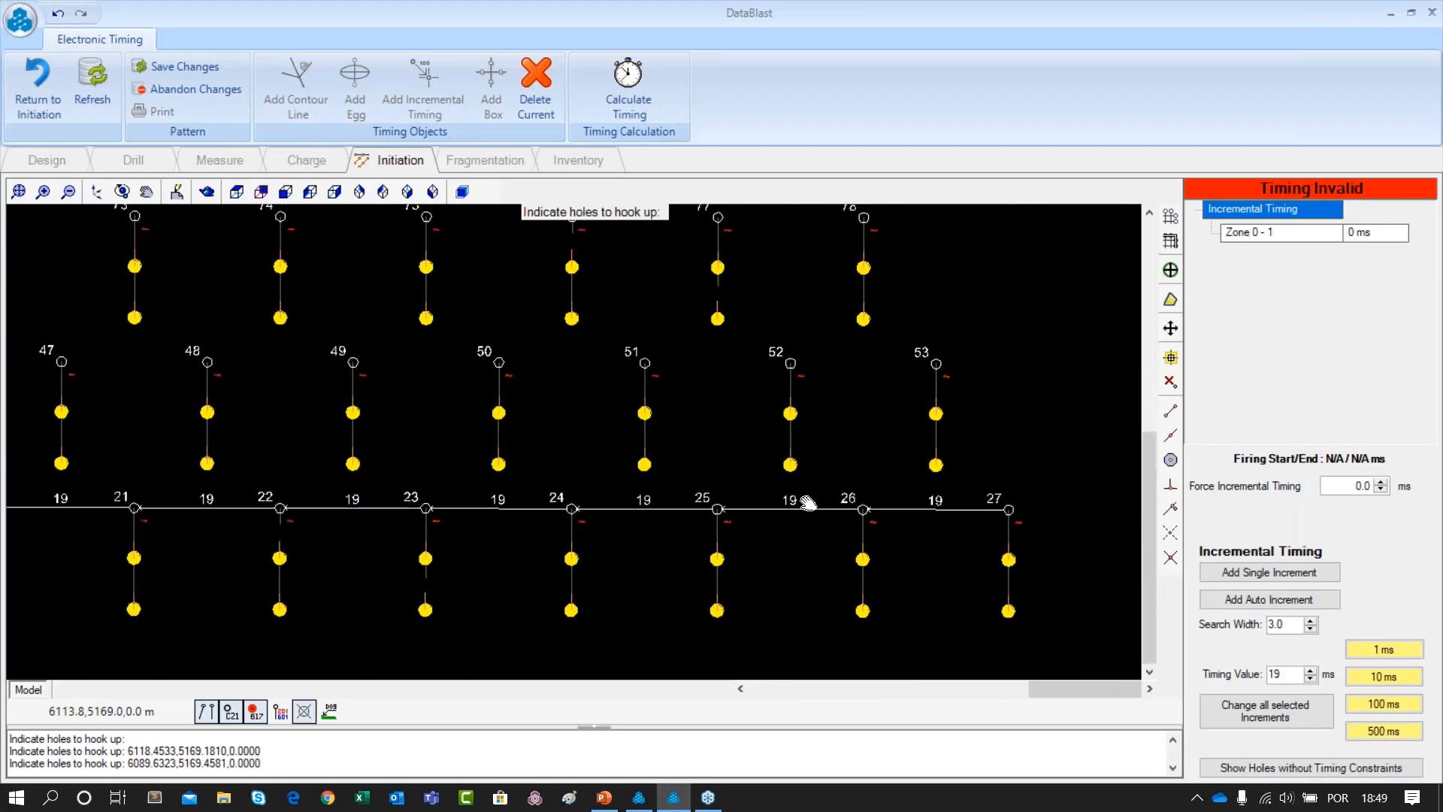
scroll(861, 515, down, 5)
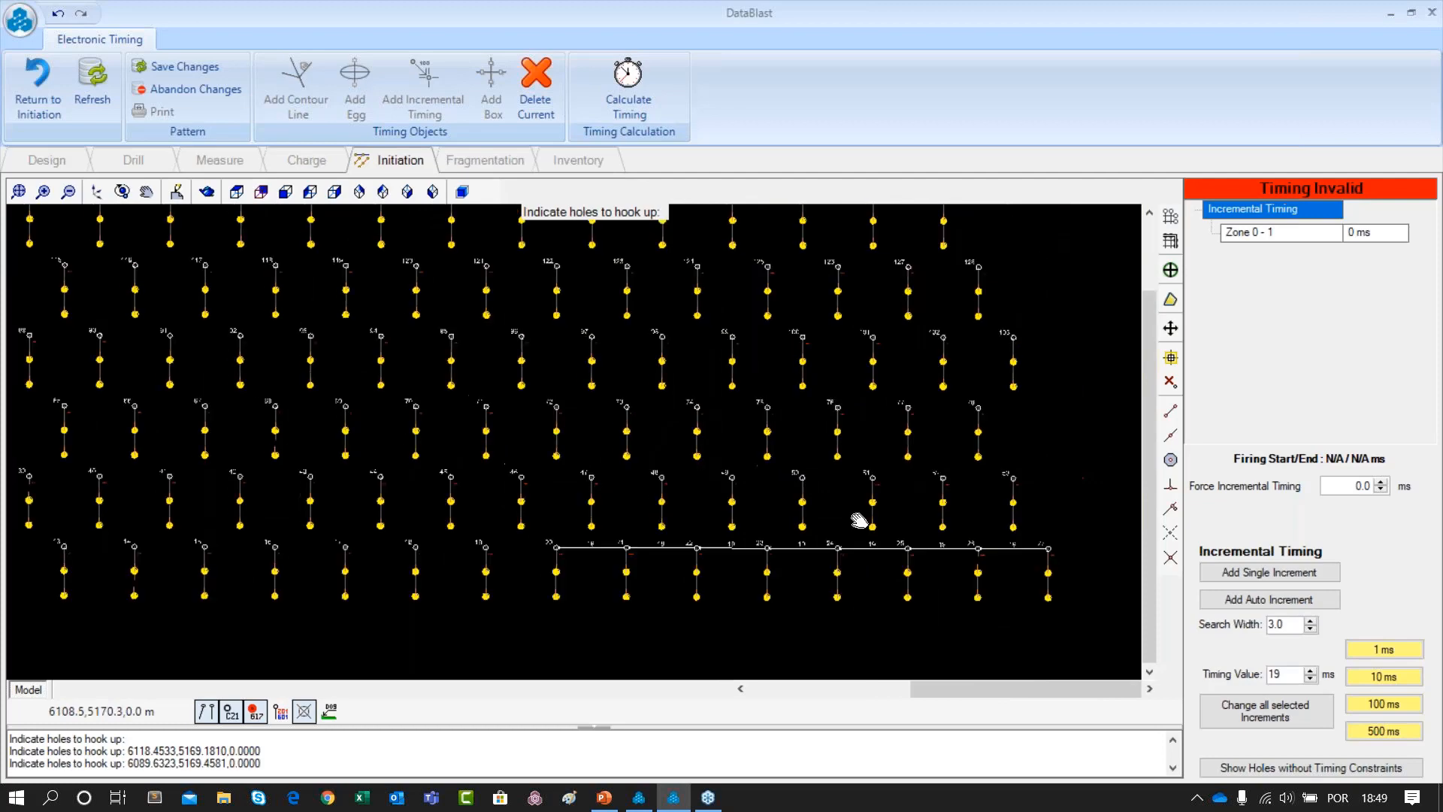
scroll(861, 523, down, 1)
scroll(730, 502, down, 2)
scroll(886, 507, up, 4)
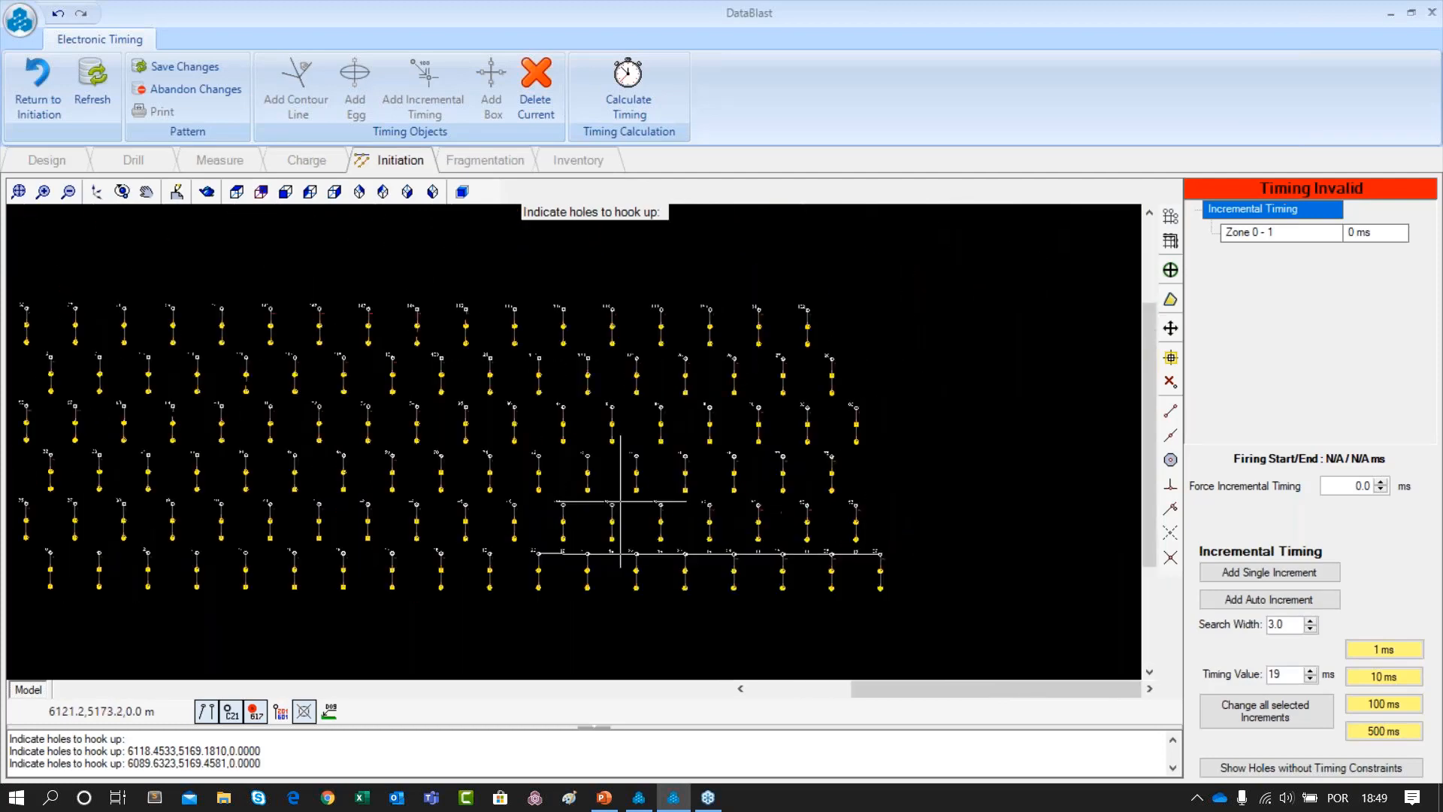
drag(660, 479, 805, 444)
scroll(839, 521, down, 1)
scroll(481, 519, up, 1)
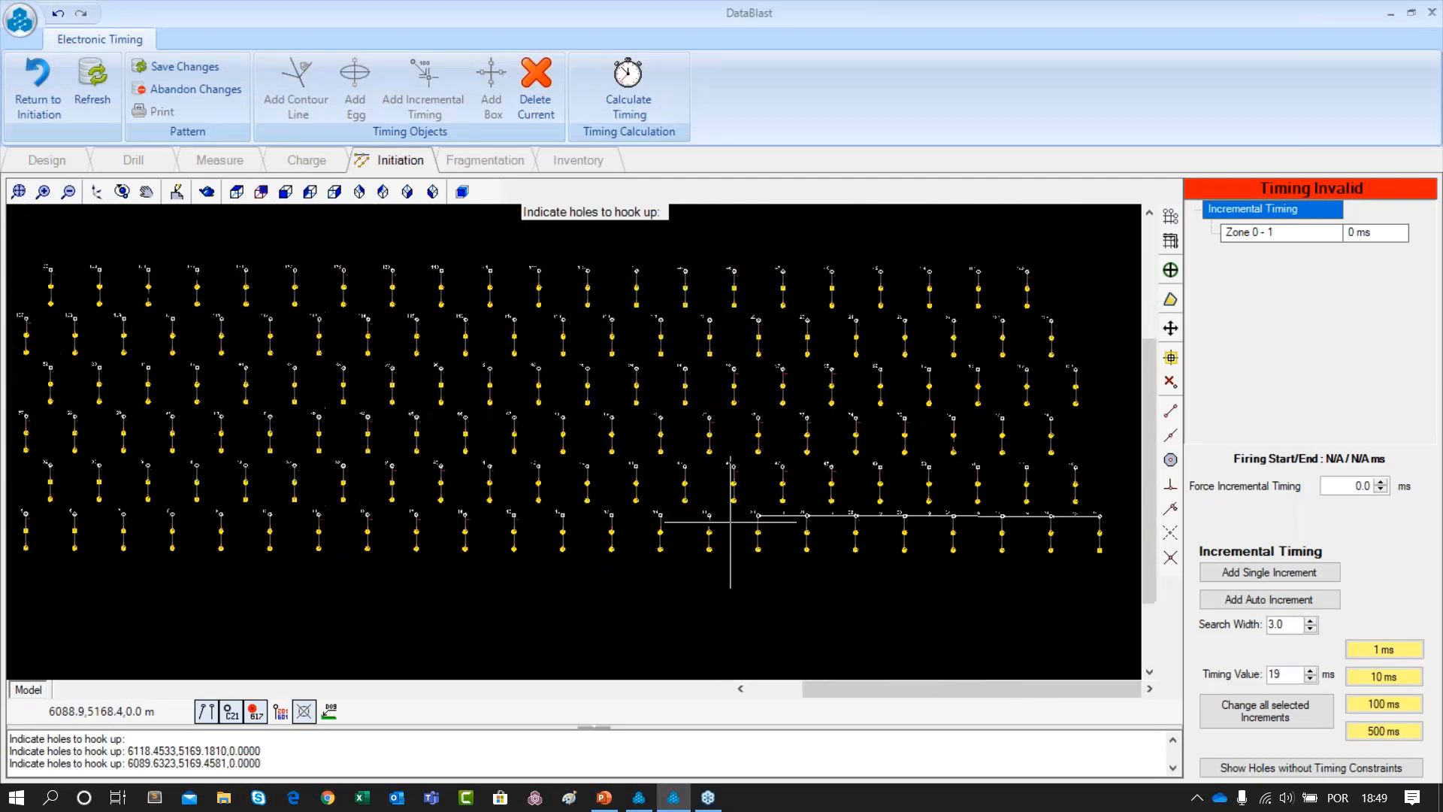
drag(966, 526, 815, 541)
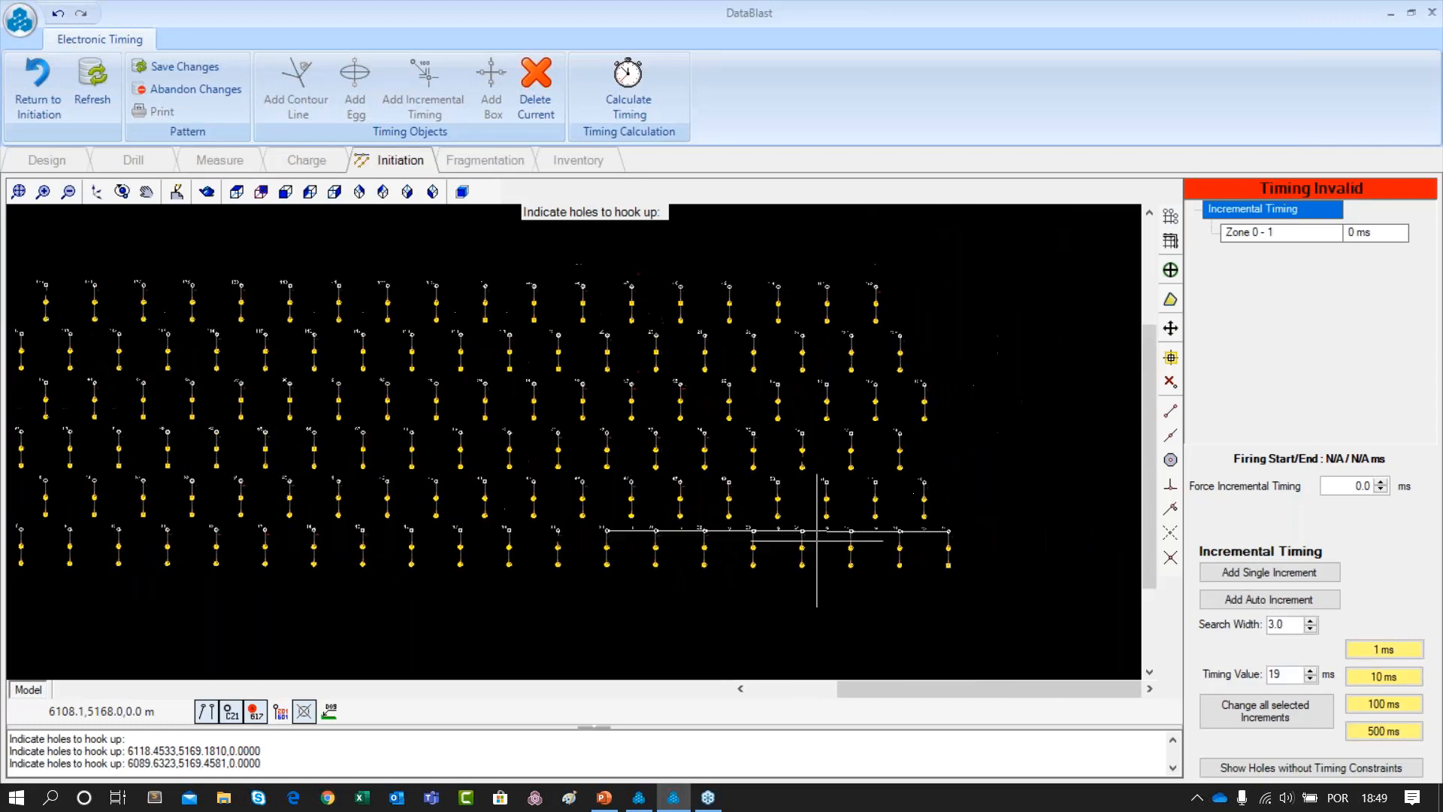
Delete the Incremental Timing object from Temporização_EL02 and confirm the deletion
click(523, 108)
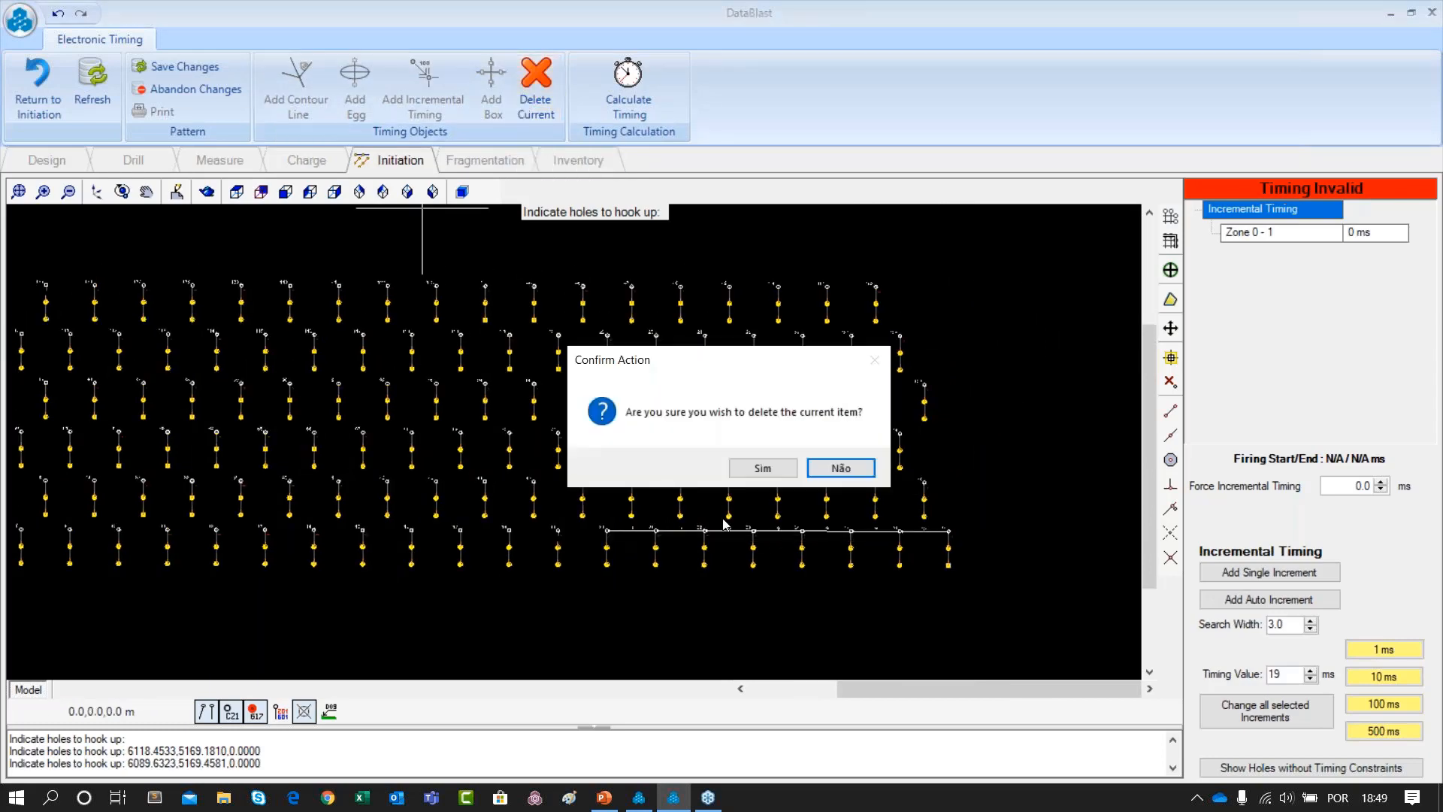
click(762, 468)
scroll(553, 515, down, 3)
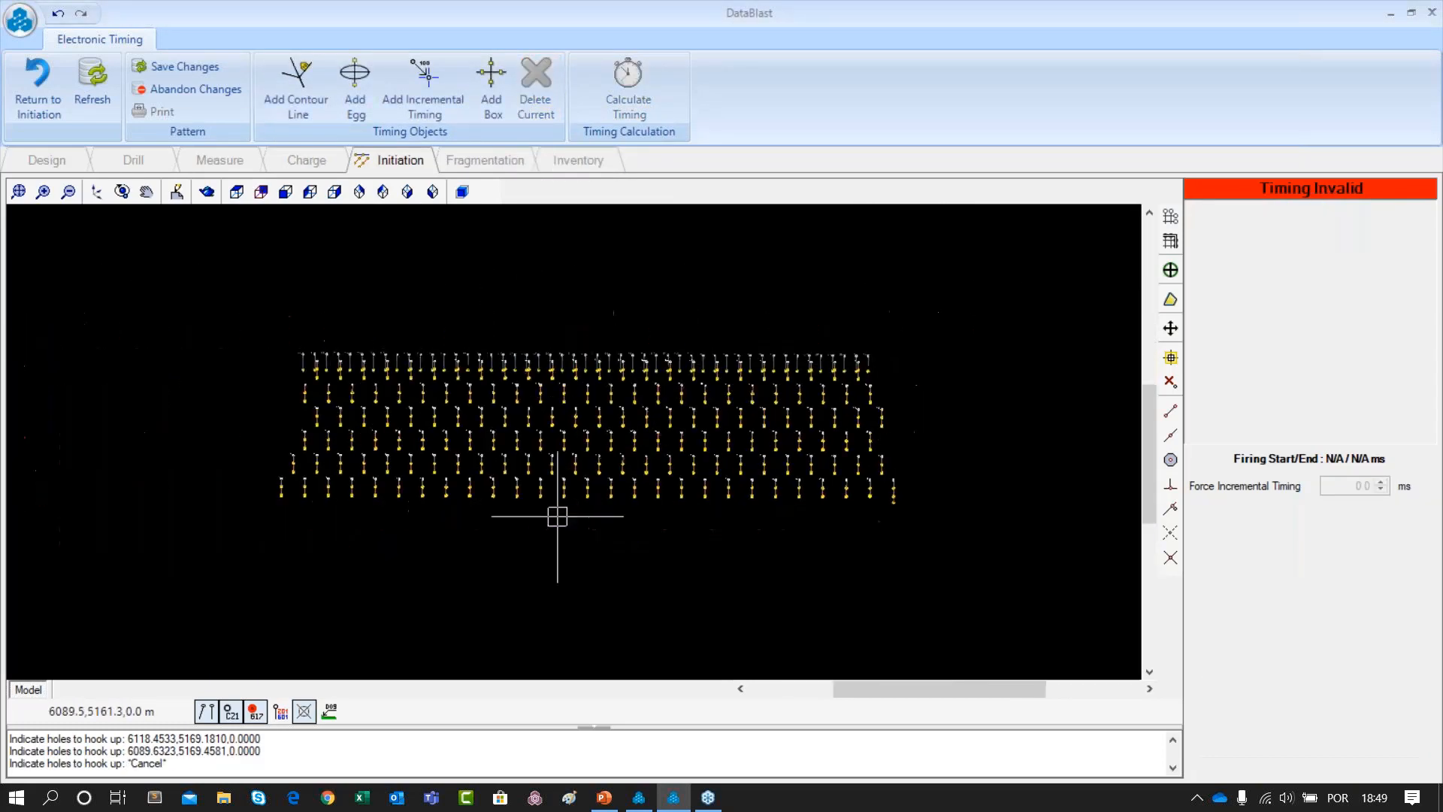
scroll(644, 483, up, 3)
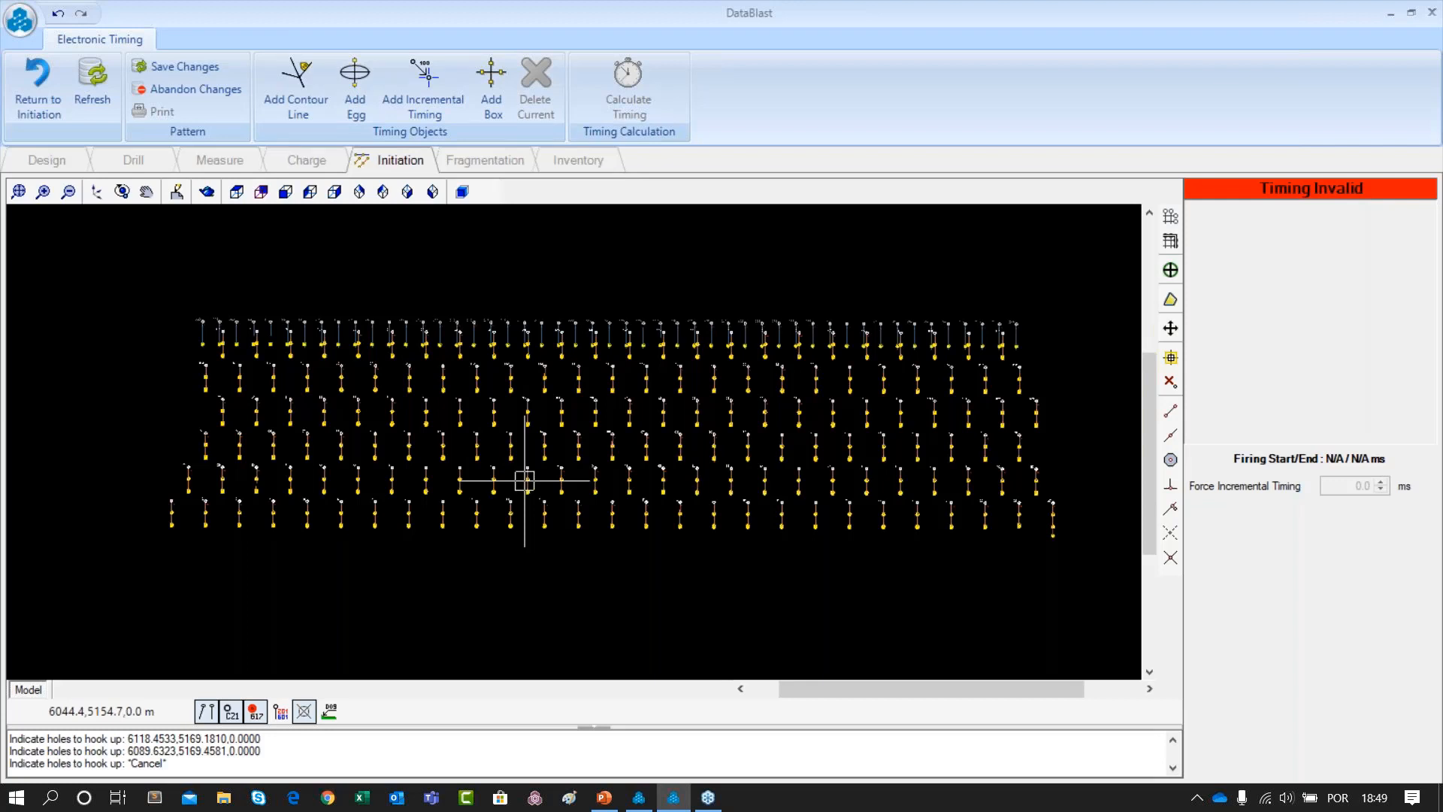
drag(636, 601, 643, 513)
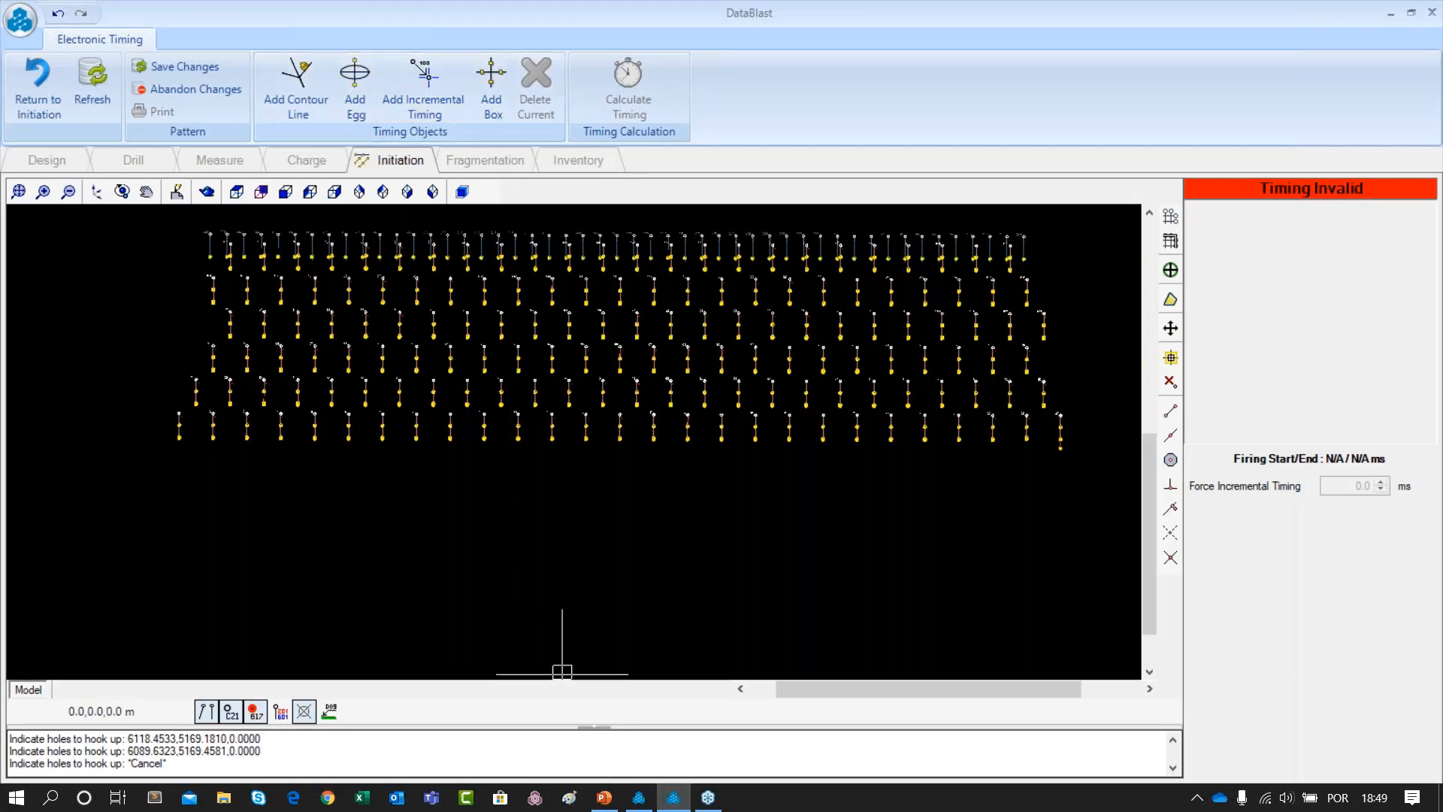
Switch to PowerPoint, show the Iniciação Eletrônica slide full screen, and return to DataBlast
key(alt+Tab)
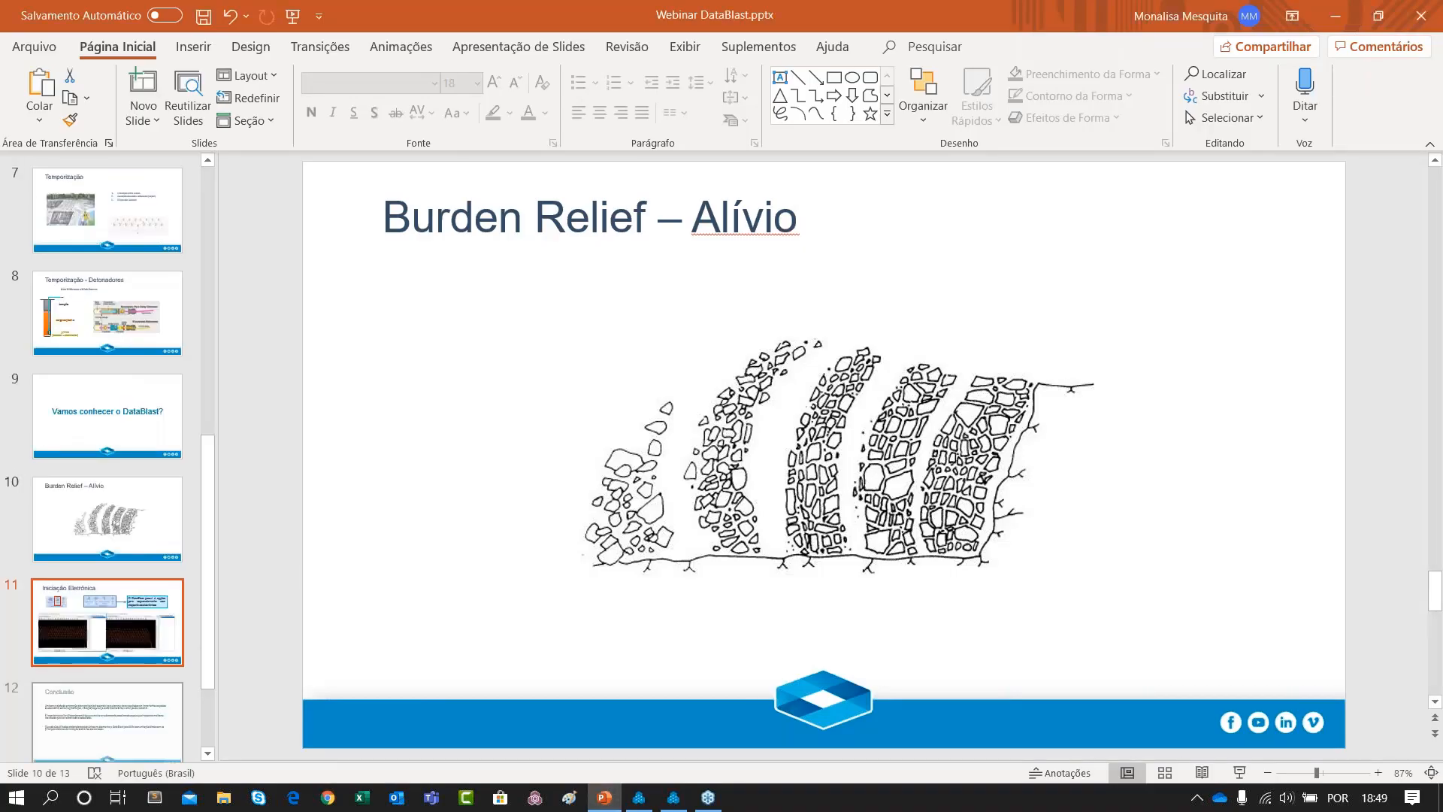
click(1237, 779)
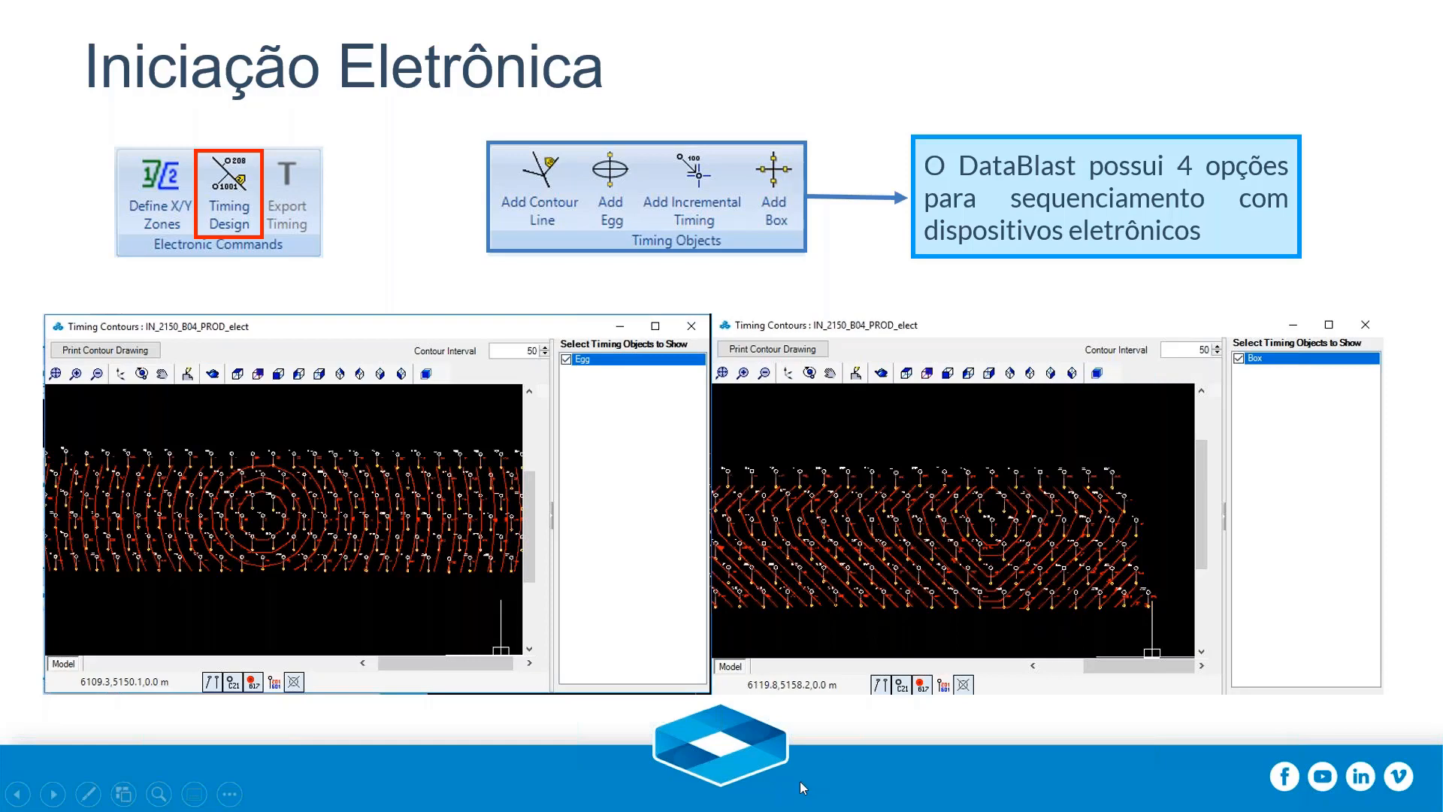
key(Escape)
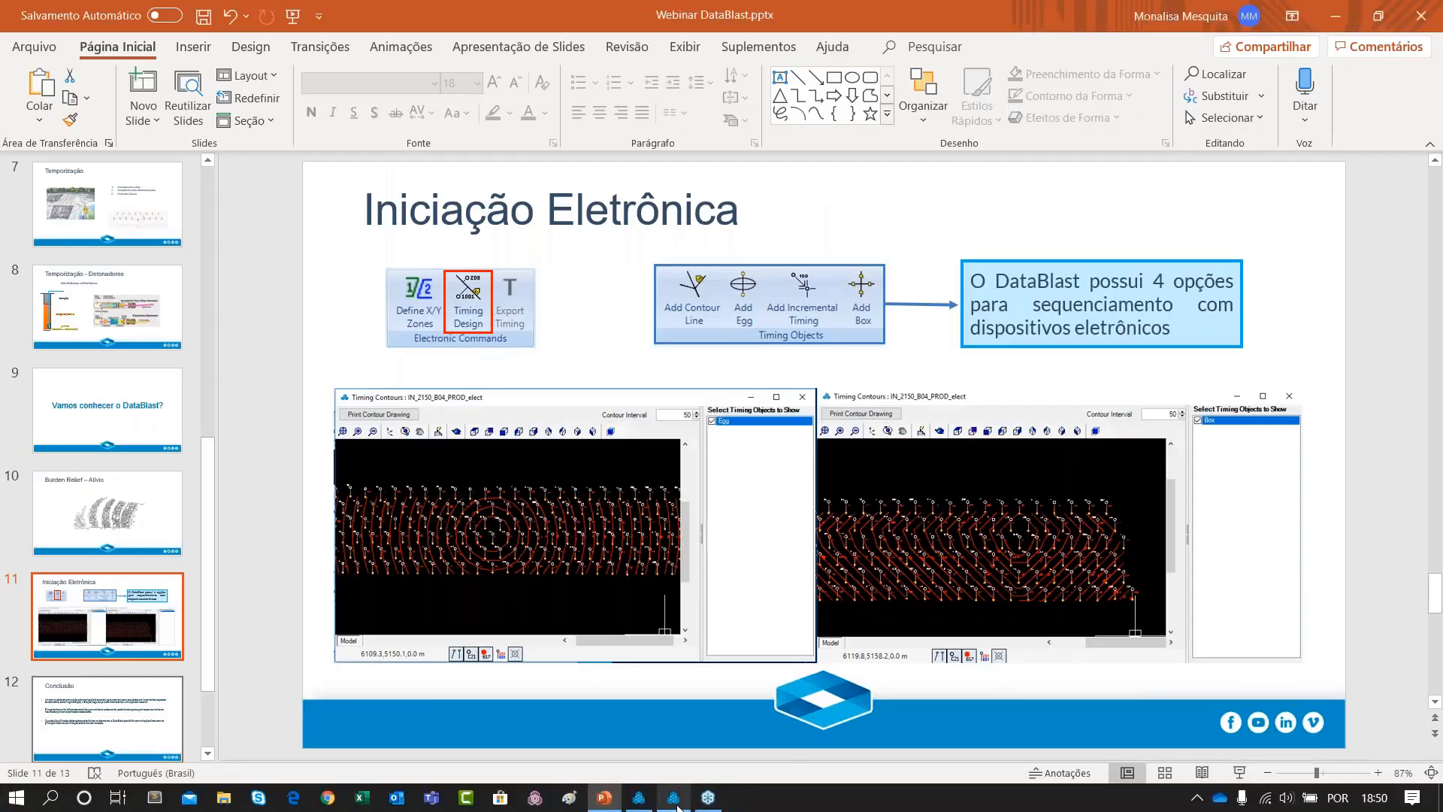
click(674, 798)
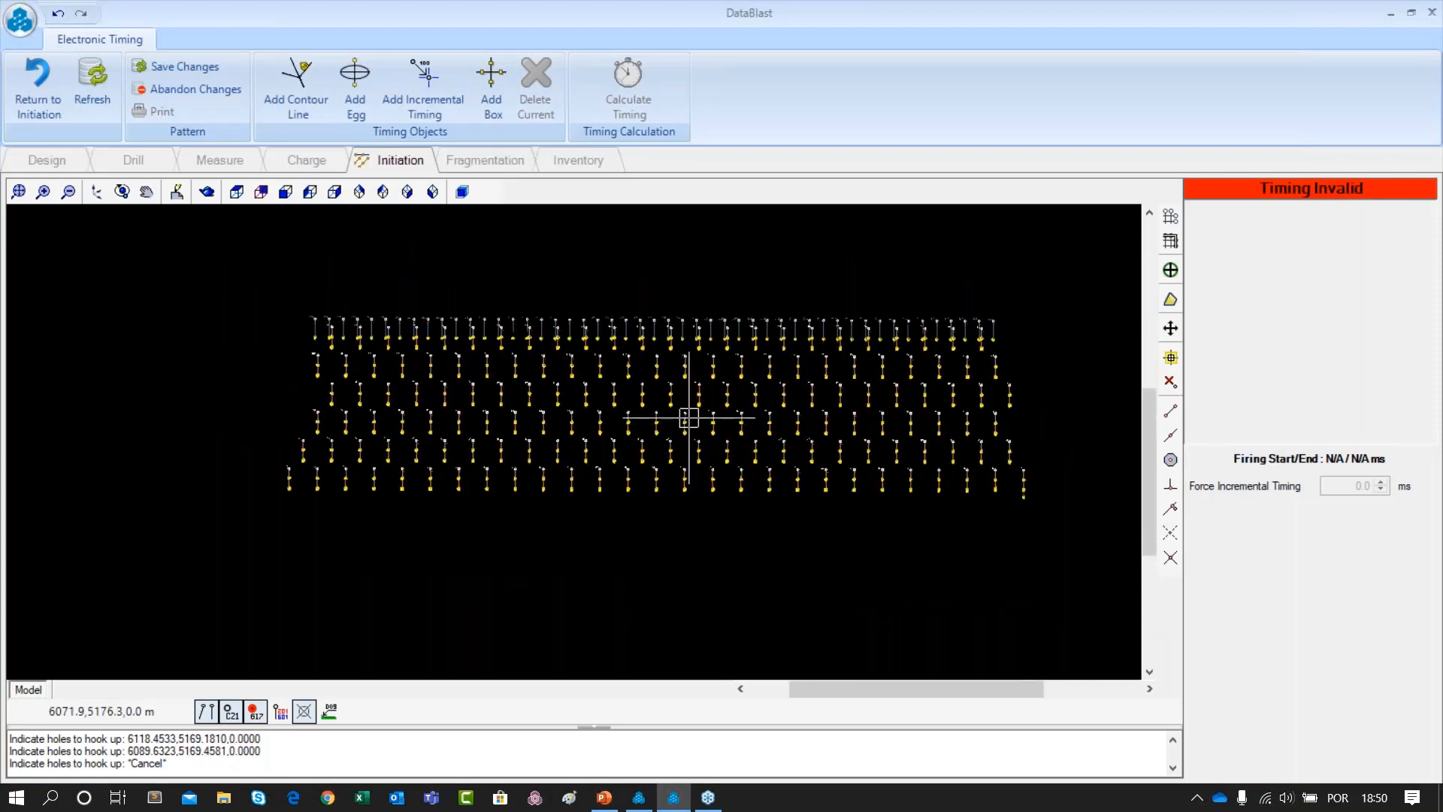
Save the electronic timing changes and return to the initiation pattern
scroll(577, 339, up, 1)
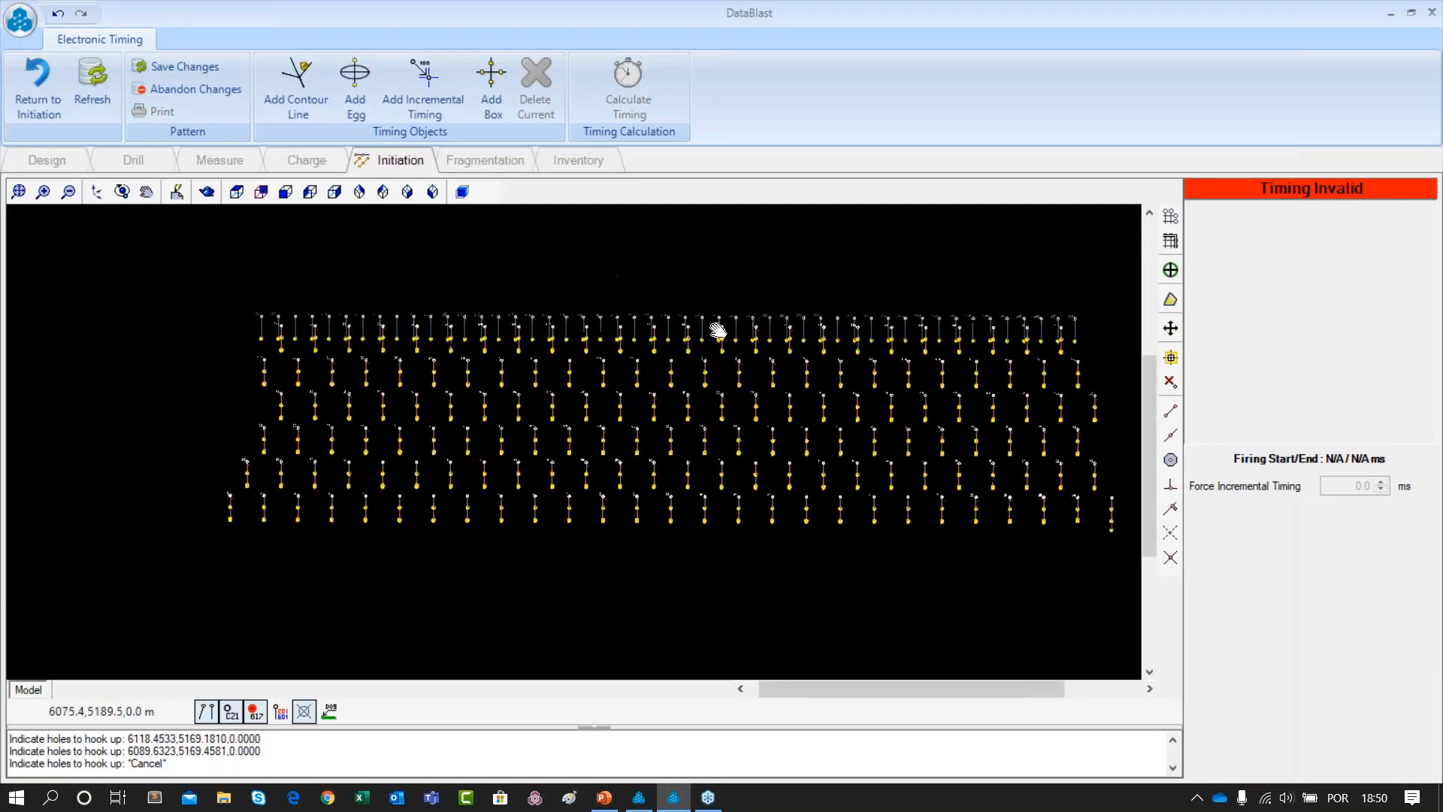
drag(719, 332, 654, 366)
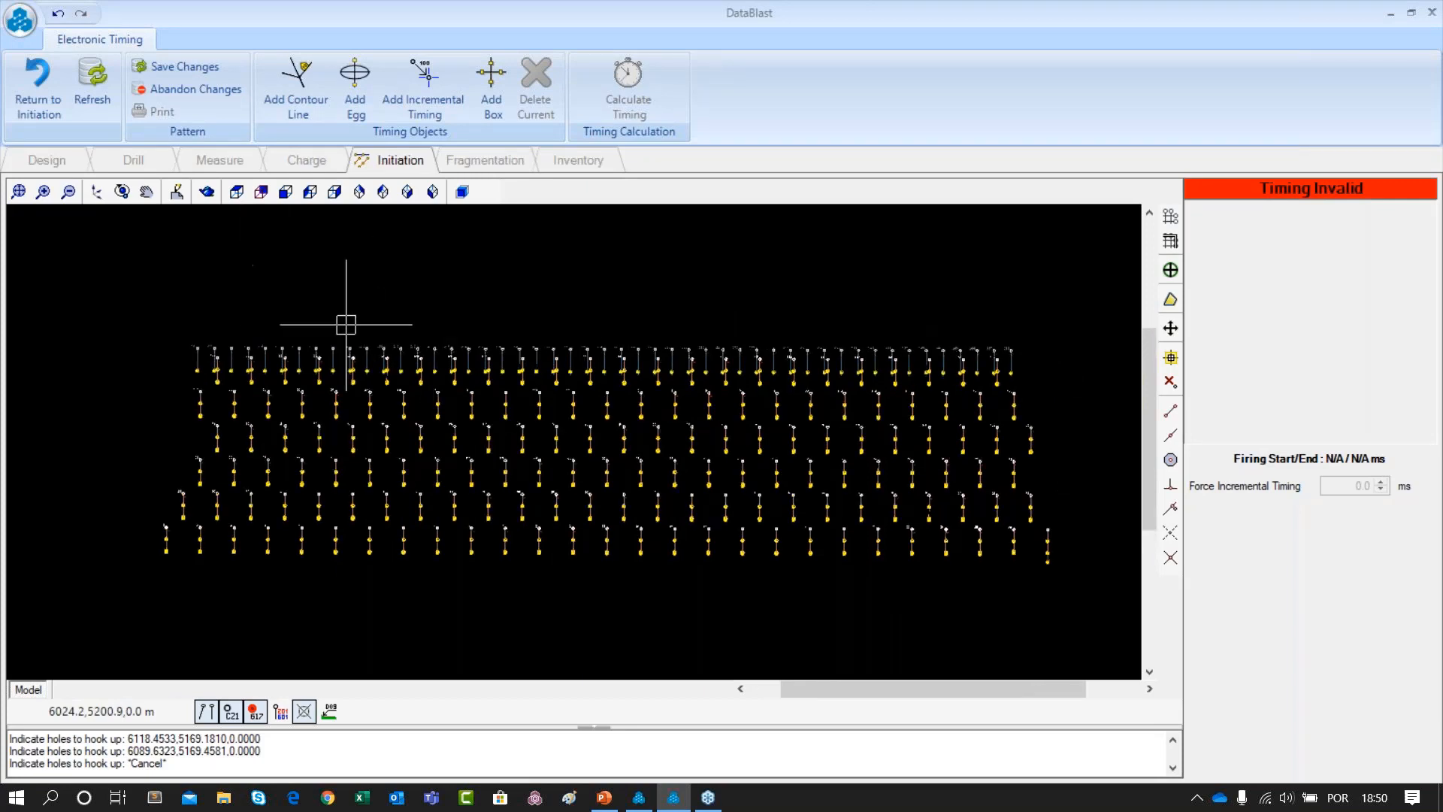
click(159, 70)
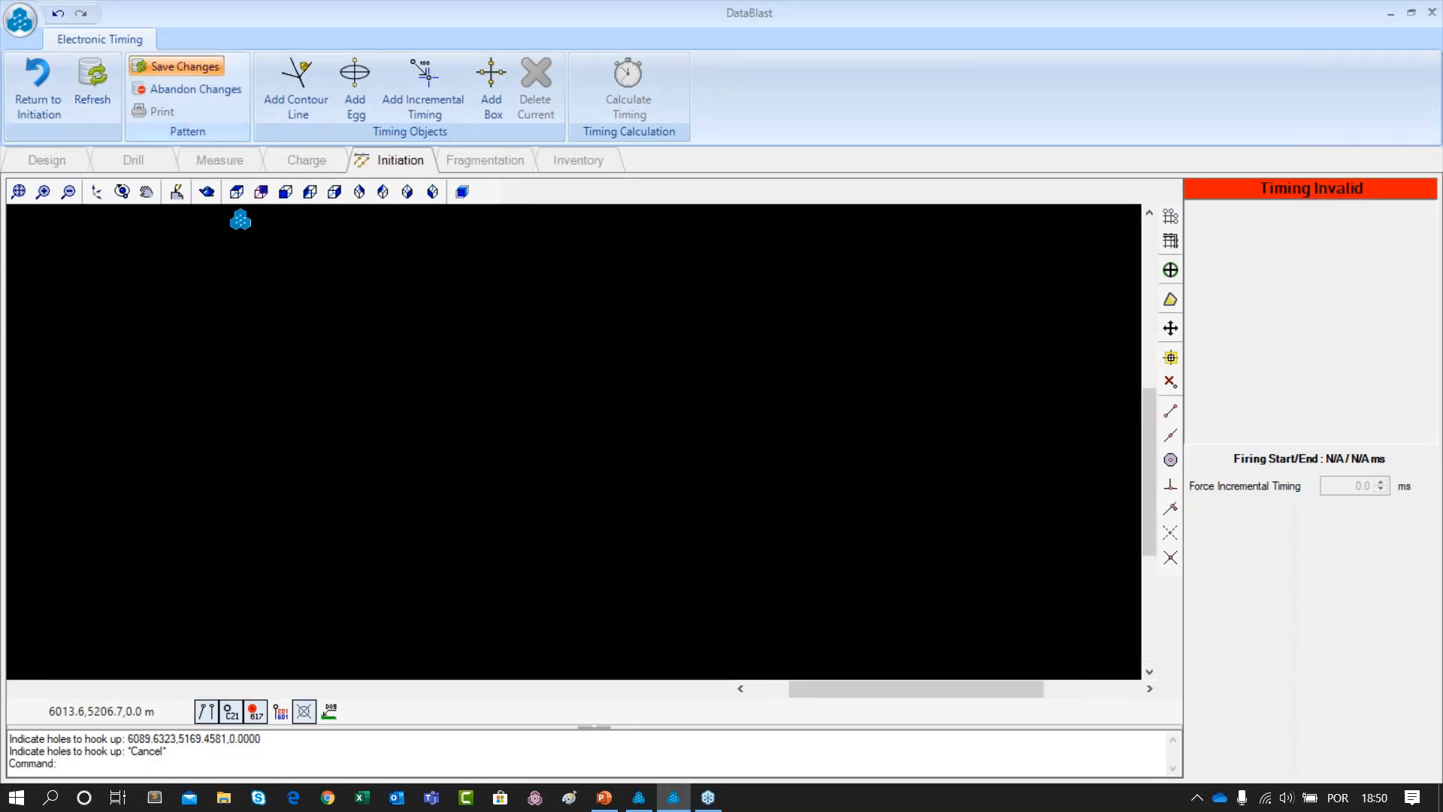
click(43, 80)
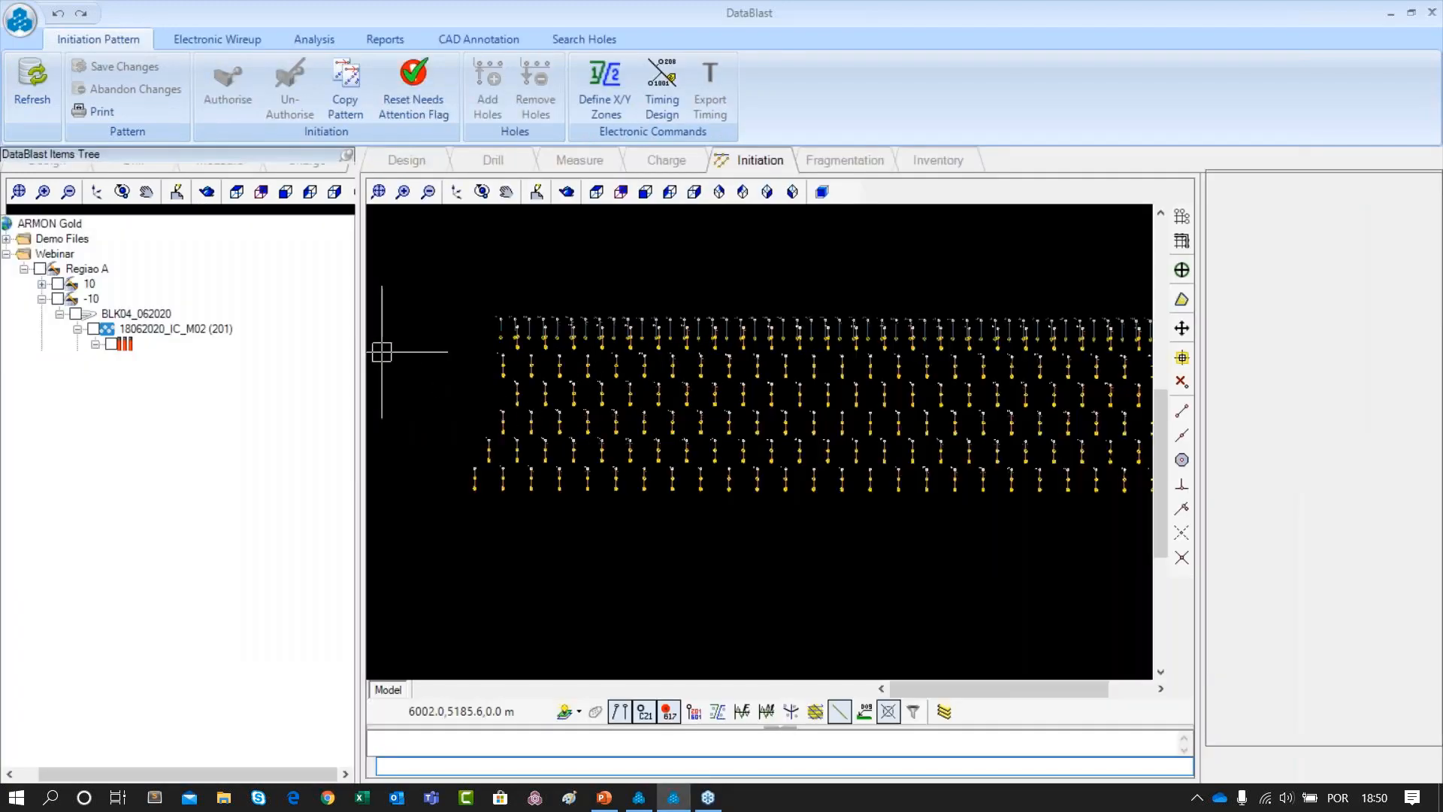
Examine the hole pattern from rotated 3D views to see its layout
scroll(765, 353, down, 1)
drag(769, 351, 669, 380)
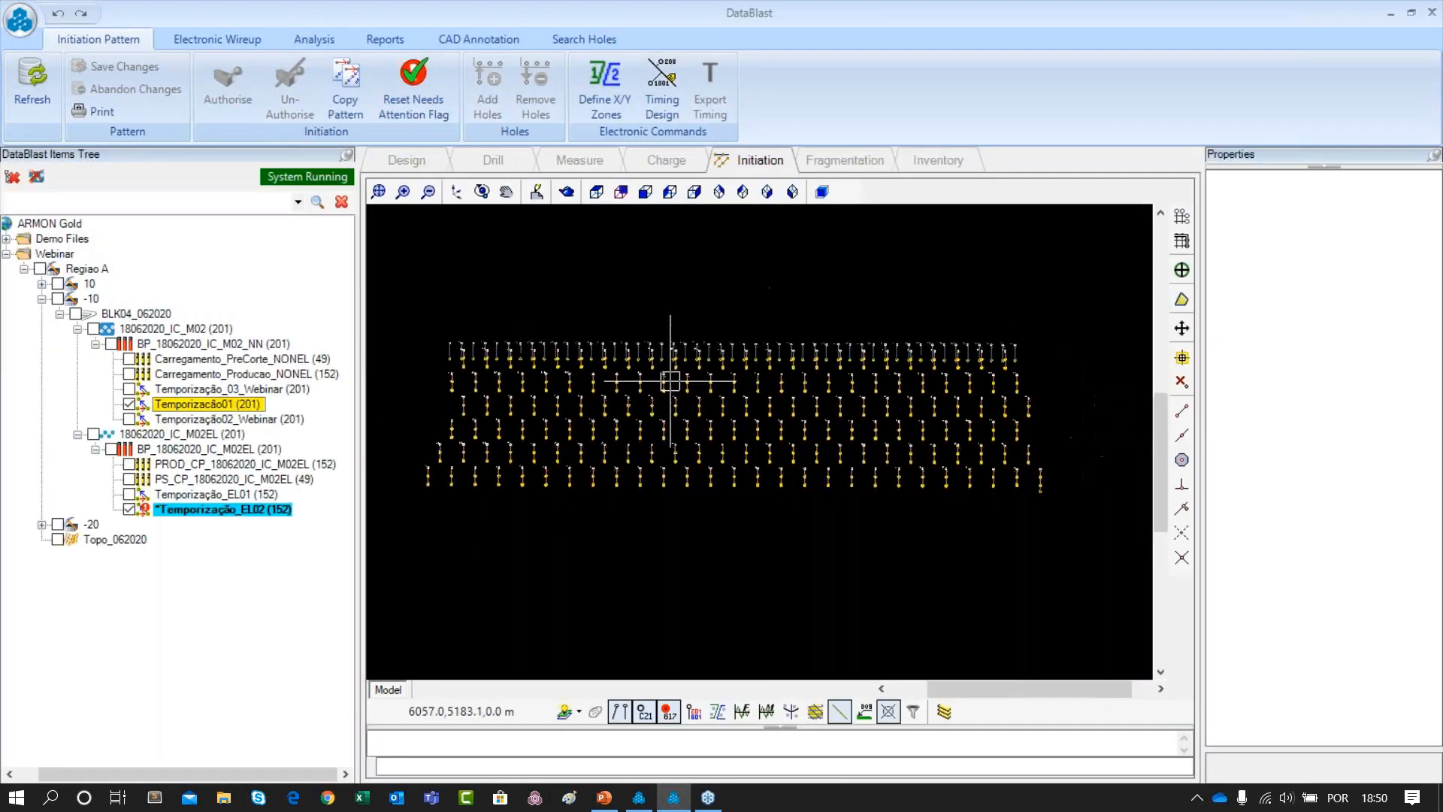
scroll(670, 380, down, 1)
click(536, 193)
drag(757, 434, 762, 472)
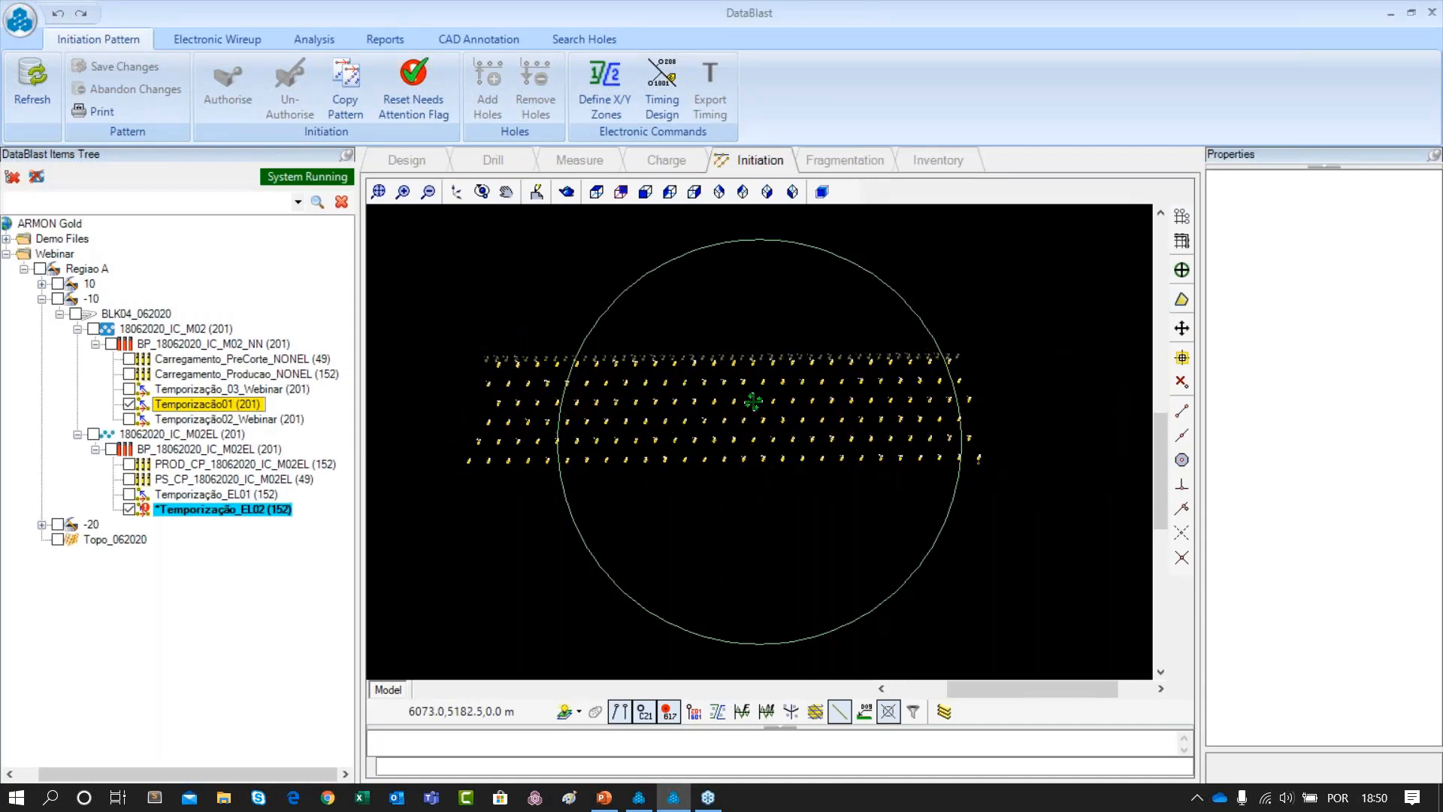
drag(749, 414, 750, 459)
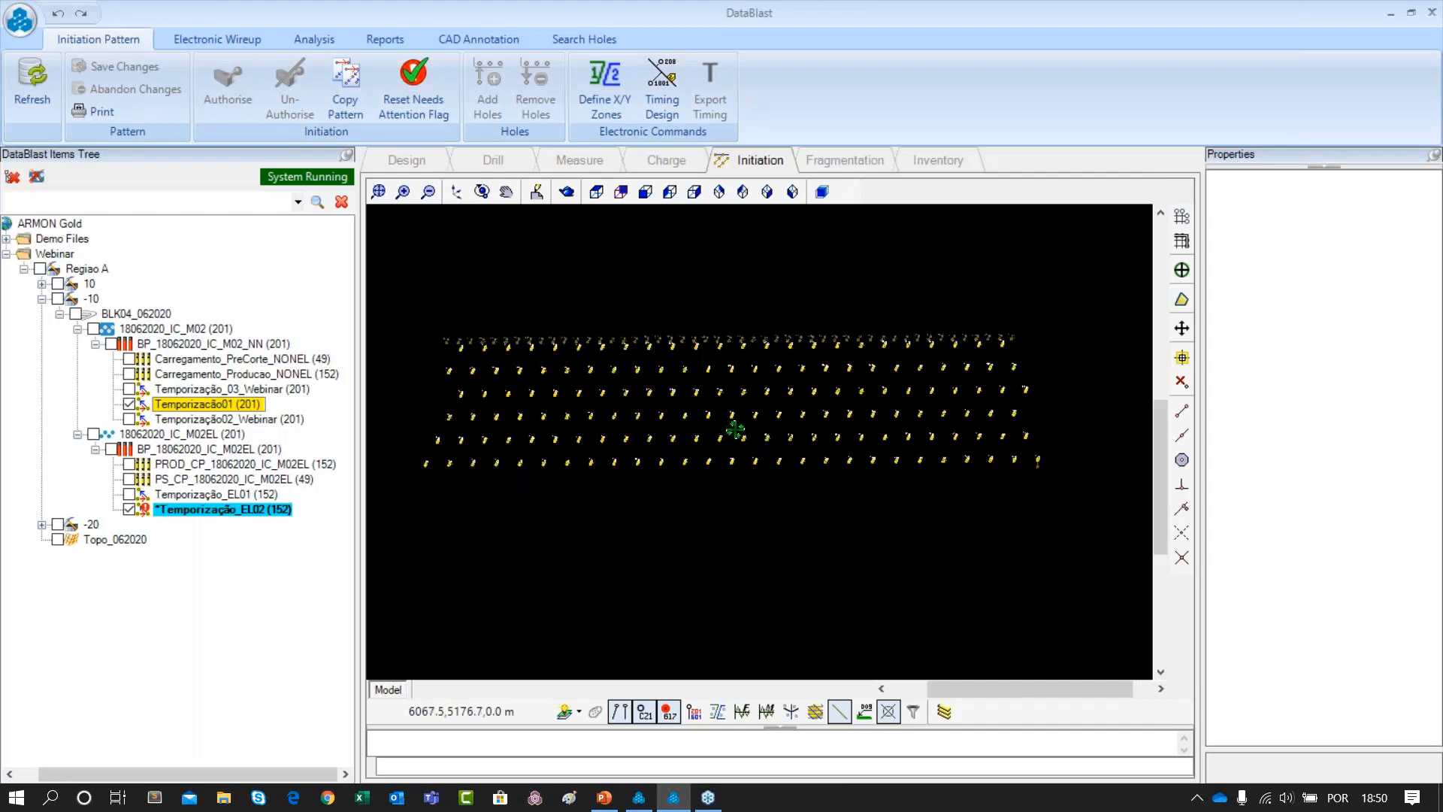
drag(734, 429, 734, 443)
scroll(750, 445, down, 2)
drag(751, 432, 828, 401)
scroll(832, 412, up, 1)
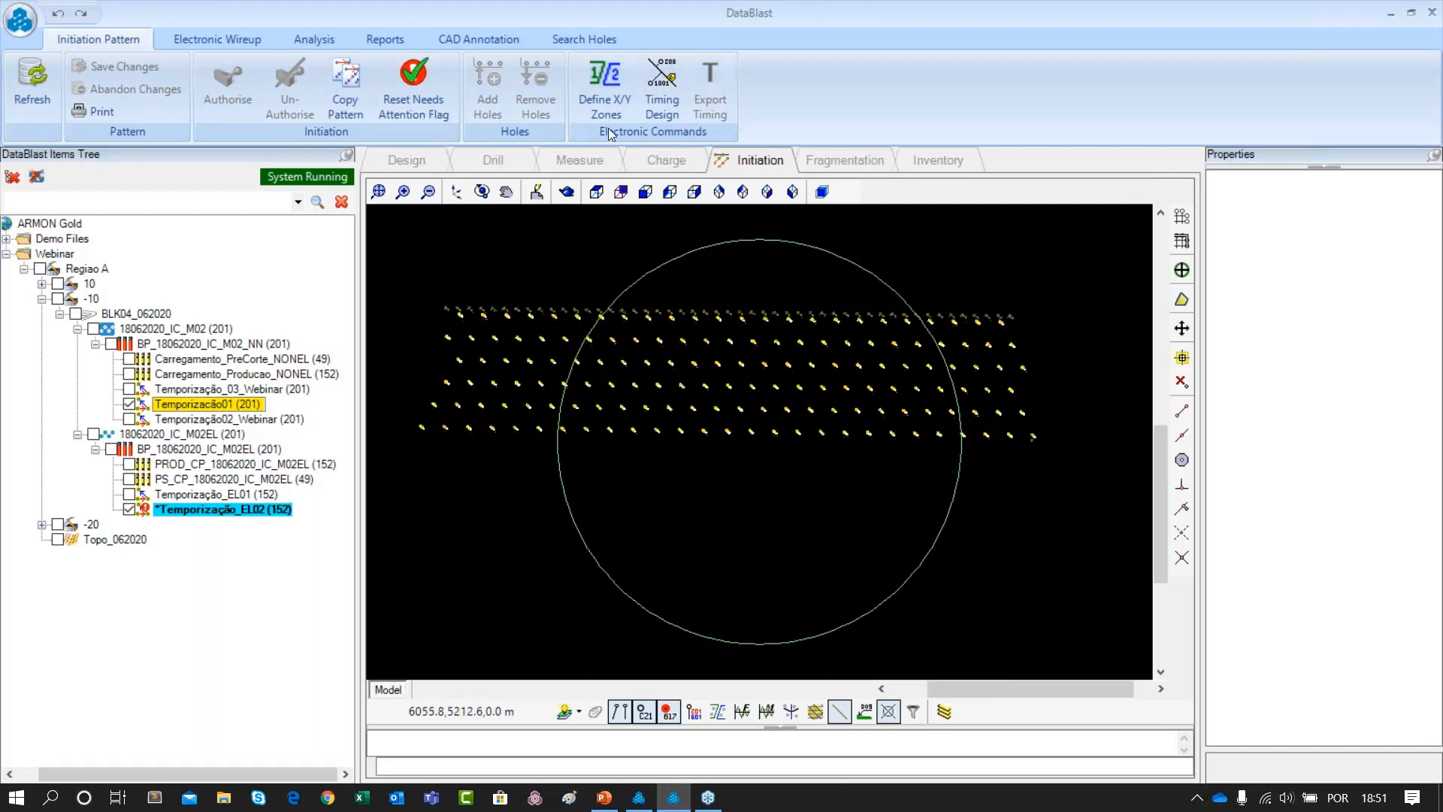
Open the X/Y zone definition for Temporização_EL02 and add a new XY zone
click(594, 79)
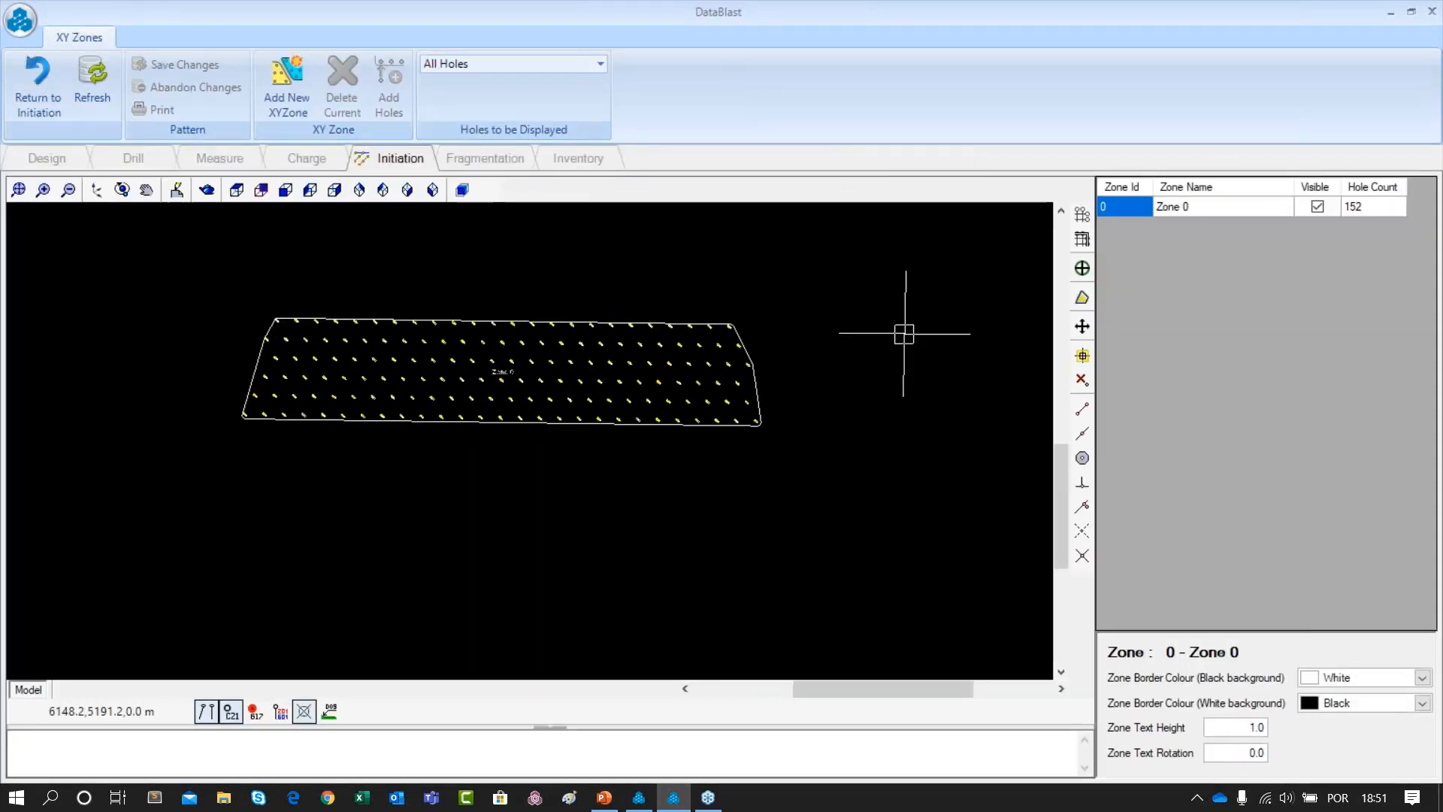
click(286, 83)
Rename Zone 0 as Minério and Zone 1 as Estéril
click(1189, 209)
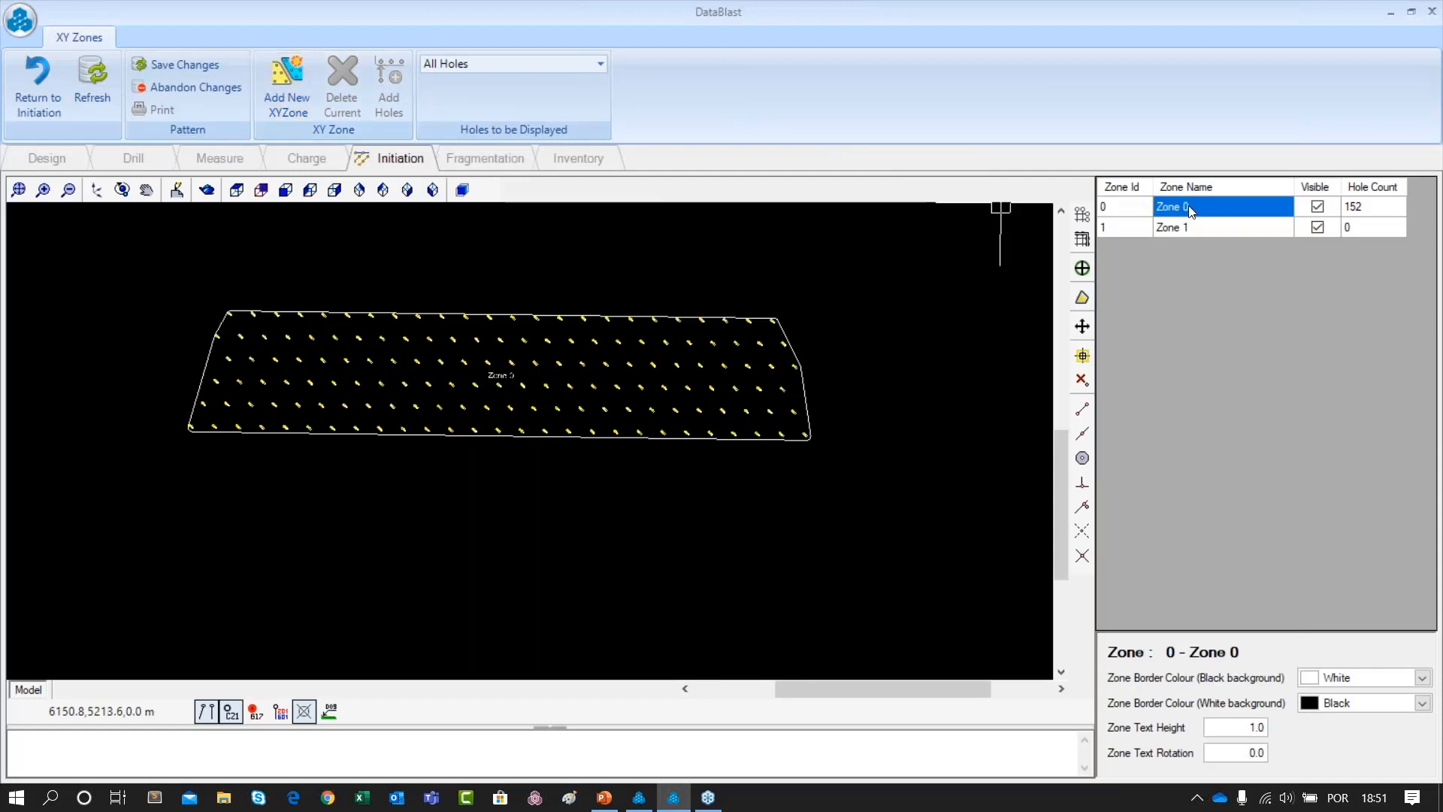
click(1187, 205)
drag(1189, 206, 1162, 206)
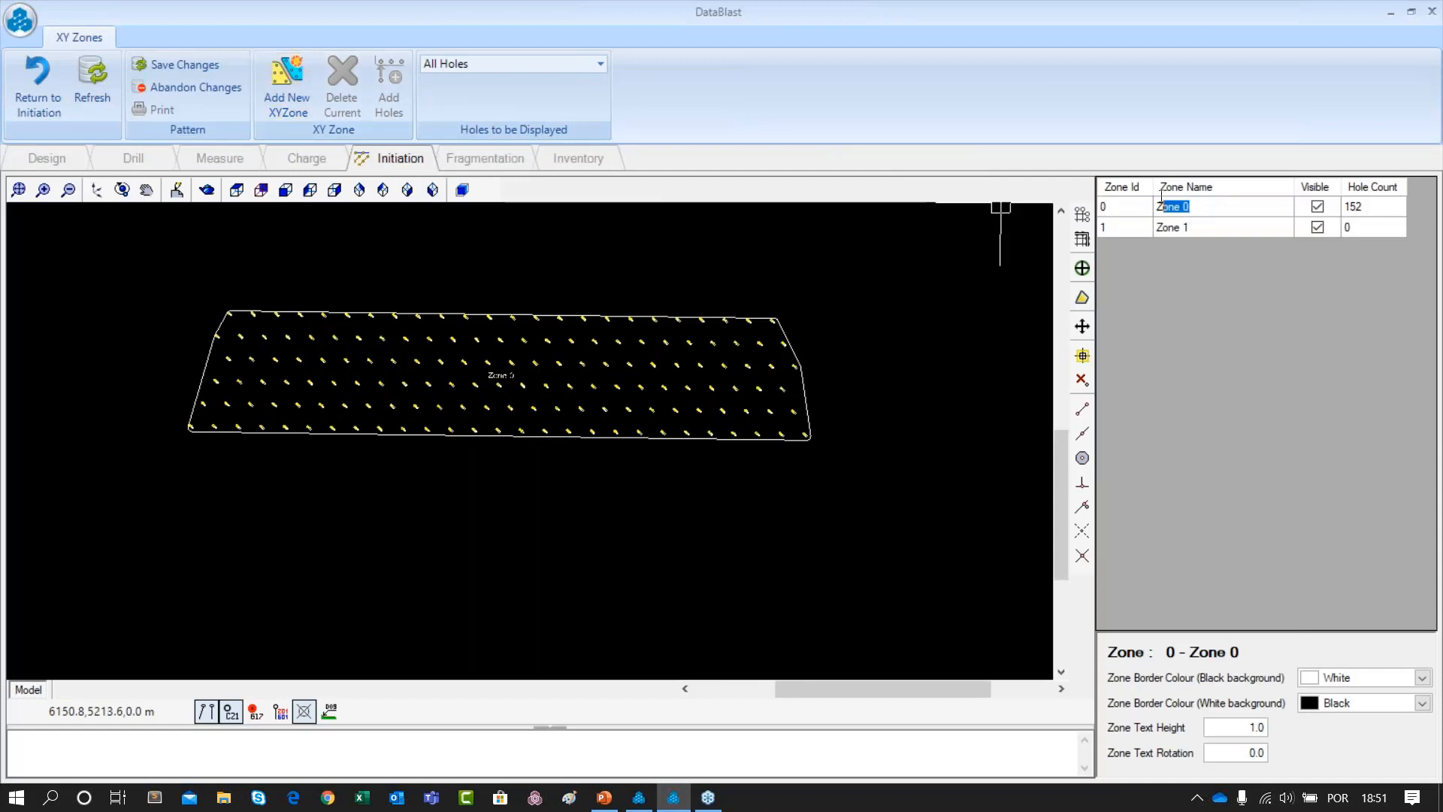
text(mlNER)
key(BackSpace)
key(BackSpace)
key(BackSpace)
key(BackSpace)
key(BackSpace)
text(Minério)
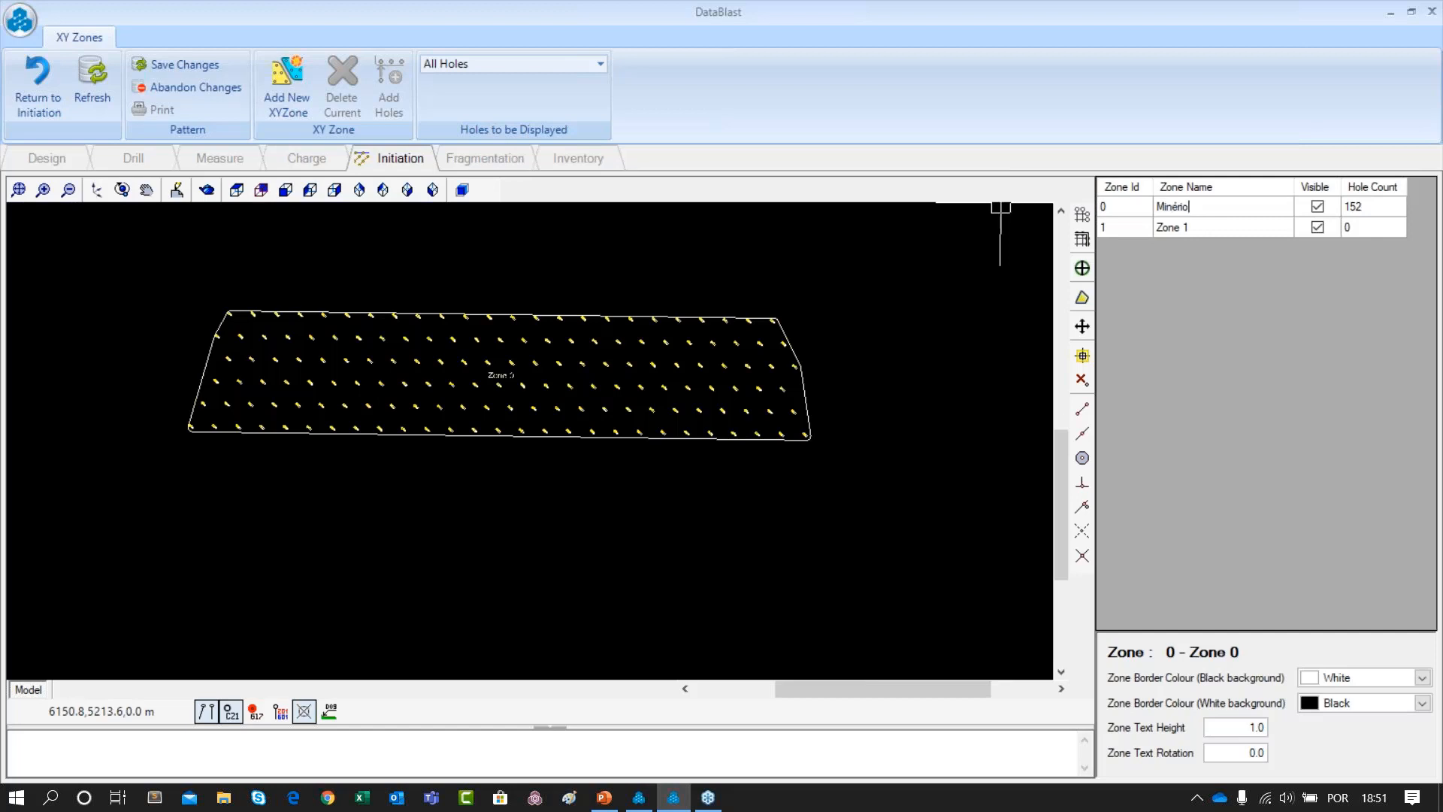
click(1185, 232)
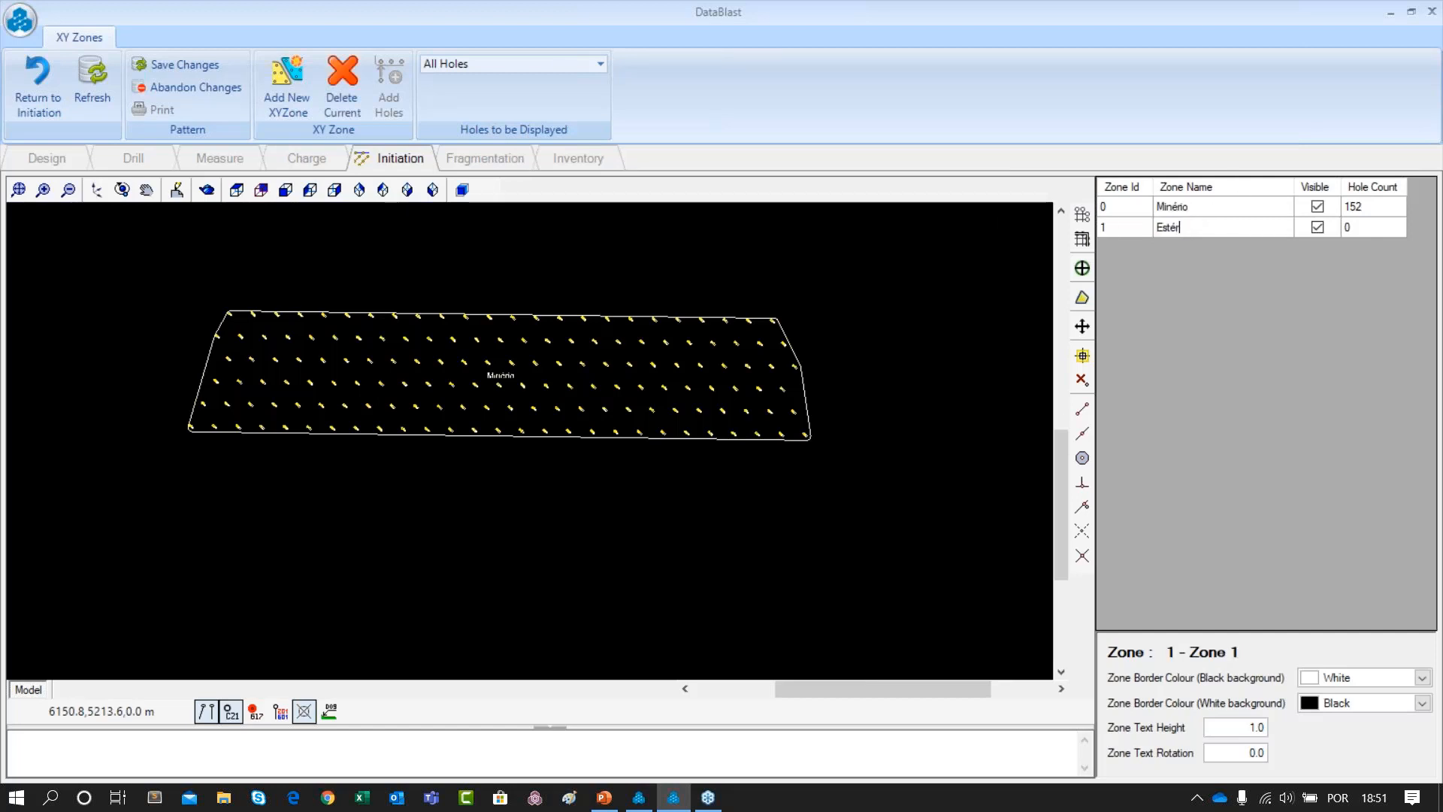
click(554, 365)
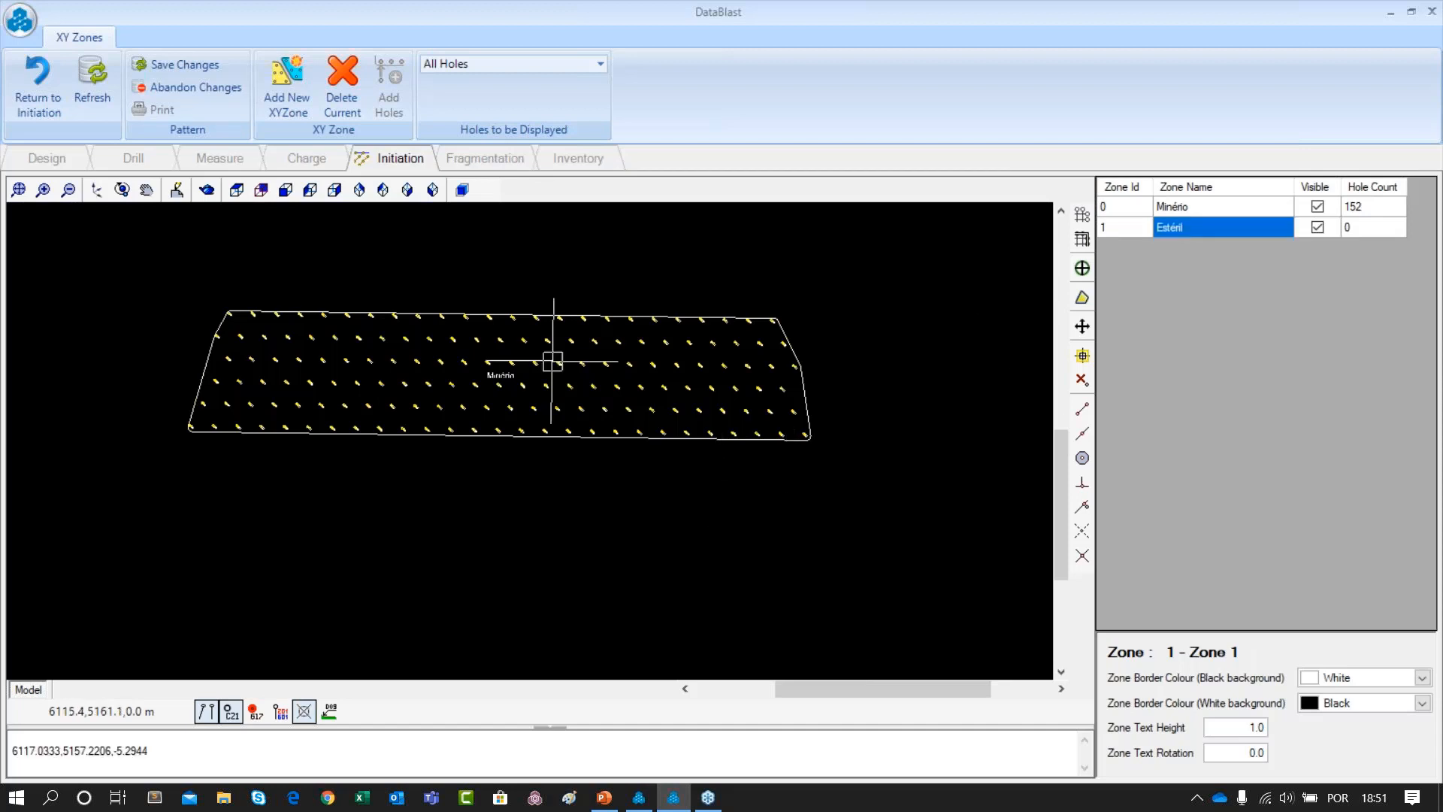
Try assigning the holes in the right half of the rotated pattern to the Estéril zone
scroll(449, 256, down, 1)
drag(423, 281, 432, 347)
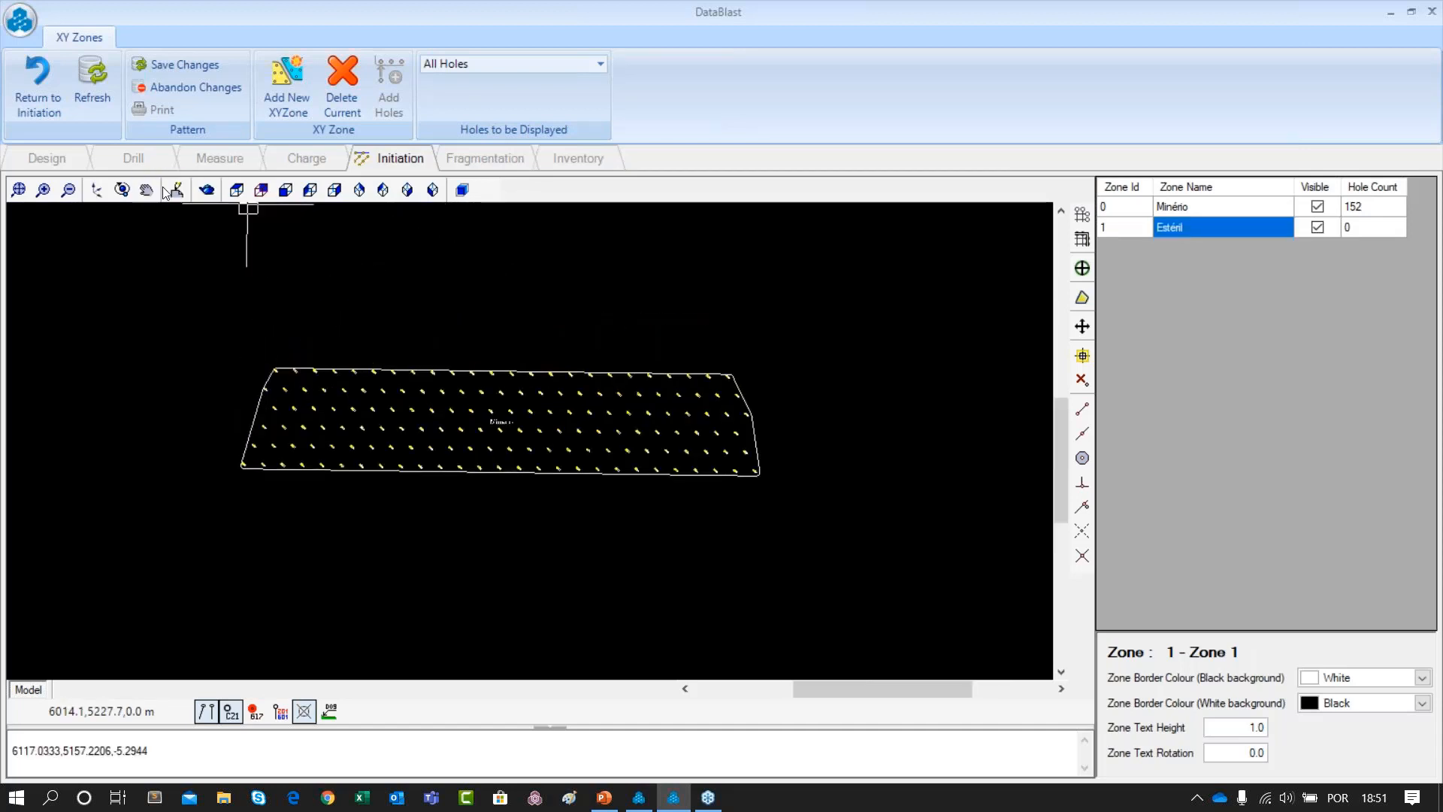
click(125, 189)
drag(238, 332, 284, 280)
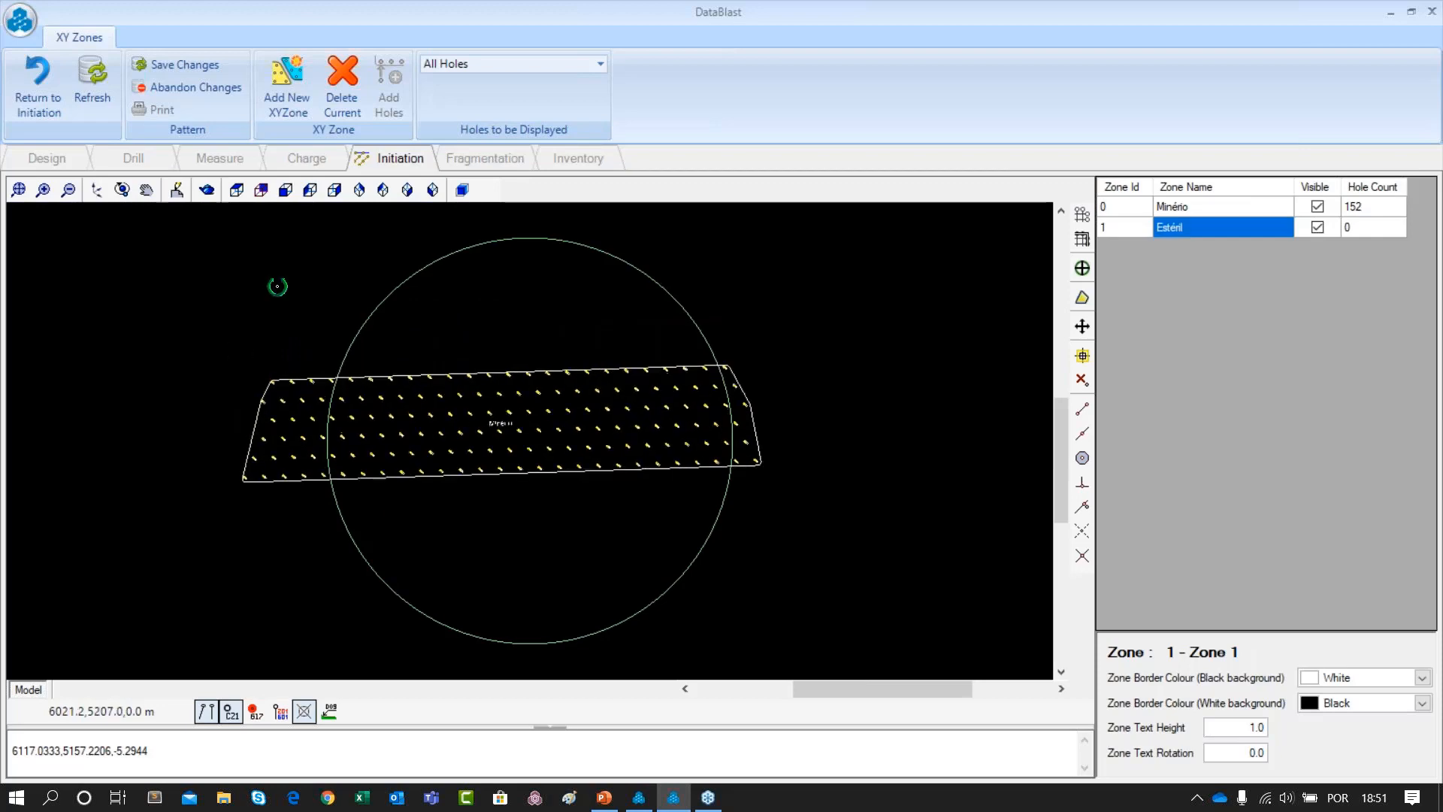
click(235, 195)
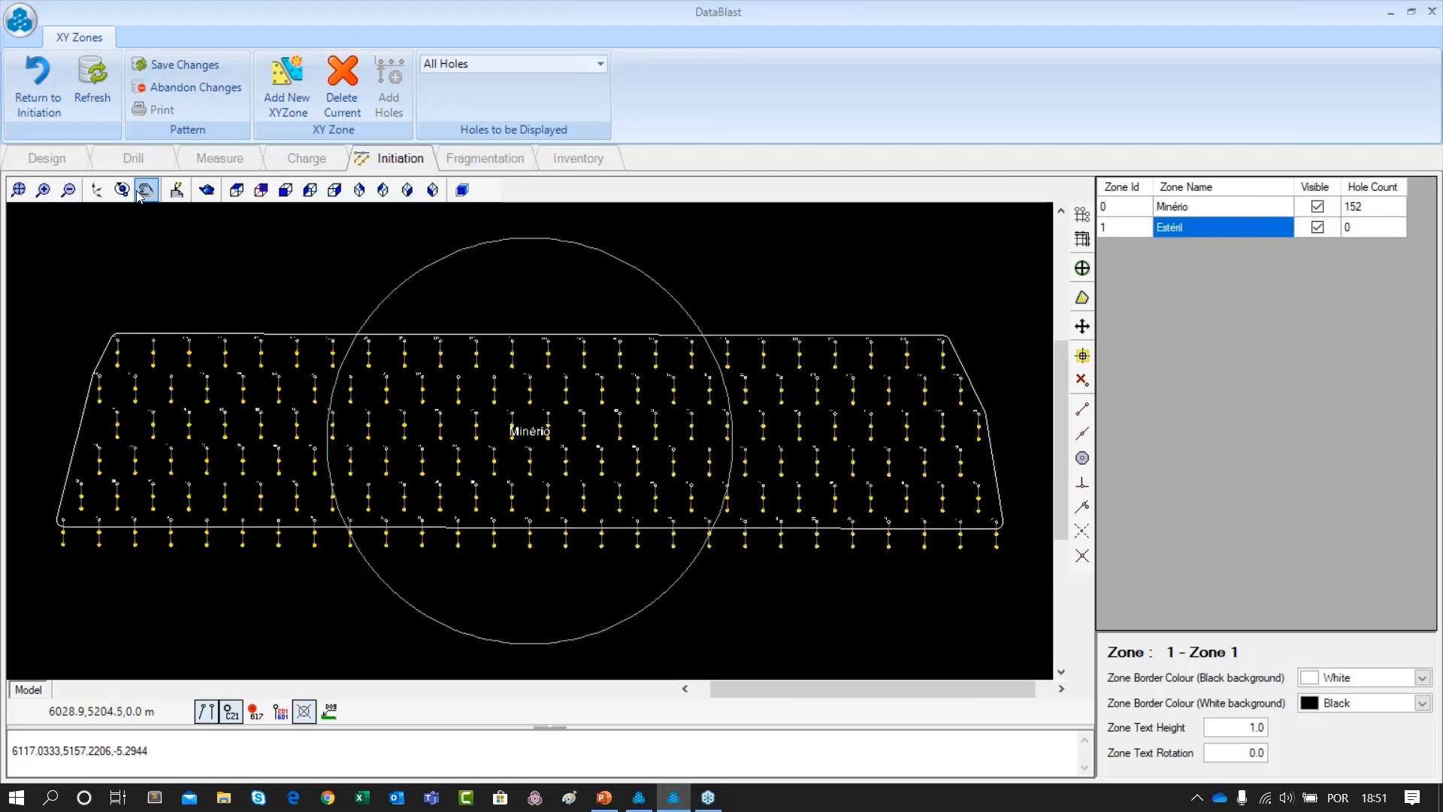
drag(548, 428, 411, 269)
drag(838, 344, 803, 296)
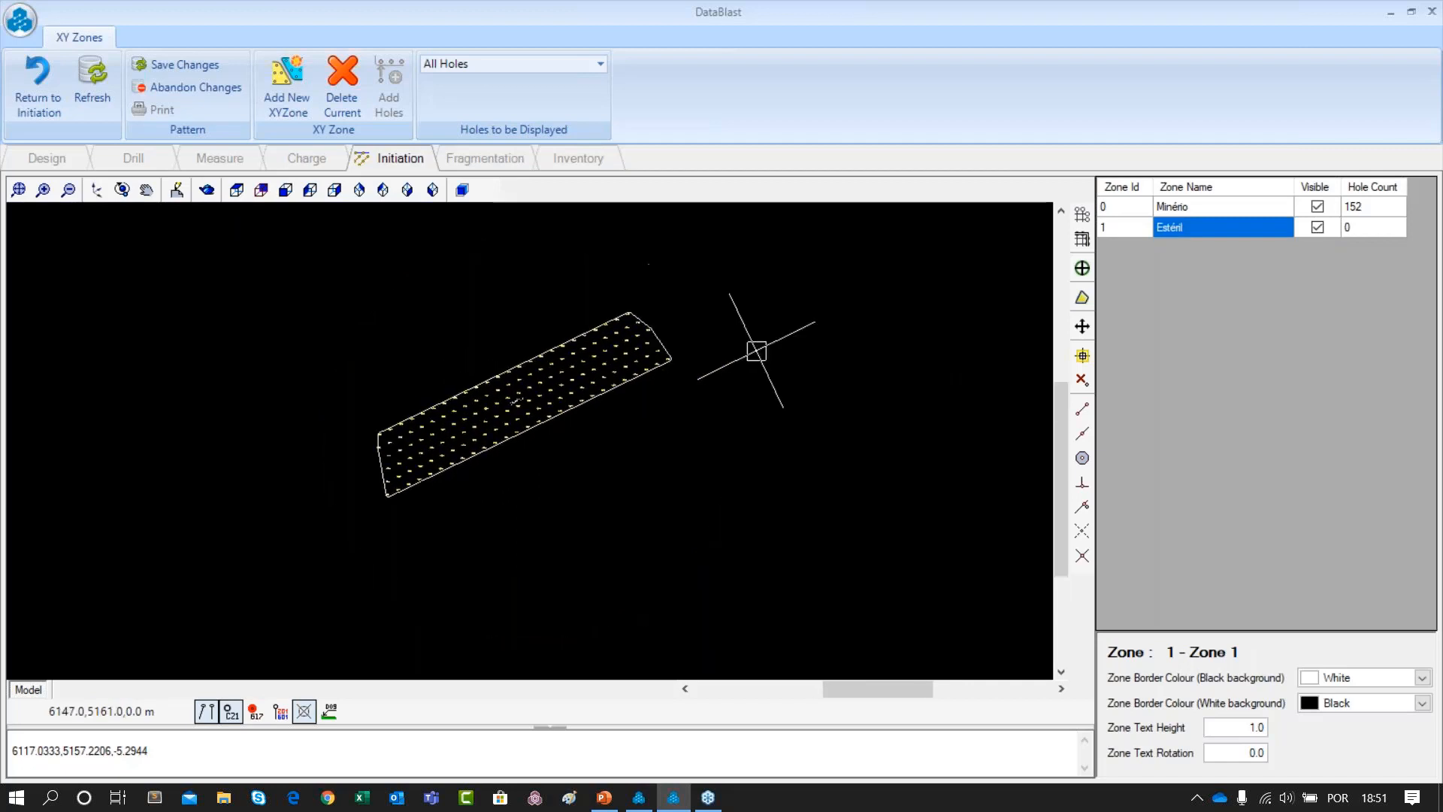
drag(516, 311, 639, 421)
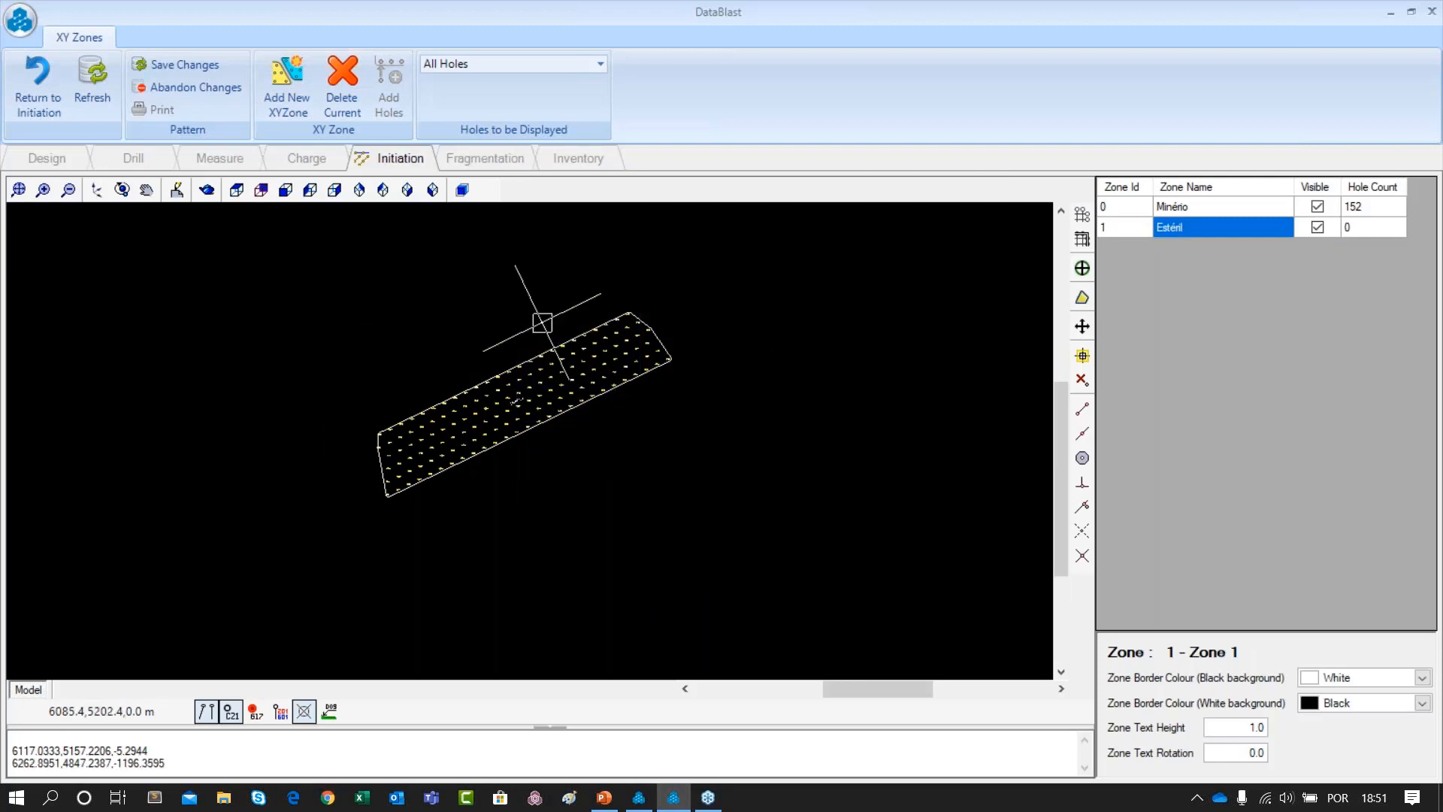
drag(522, 300, 677, 481)
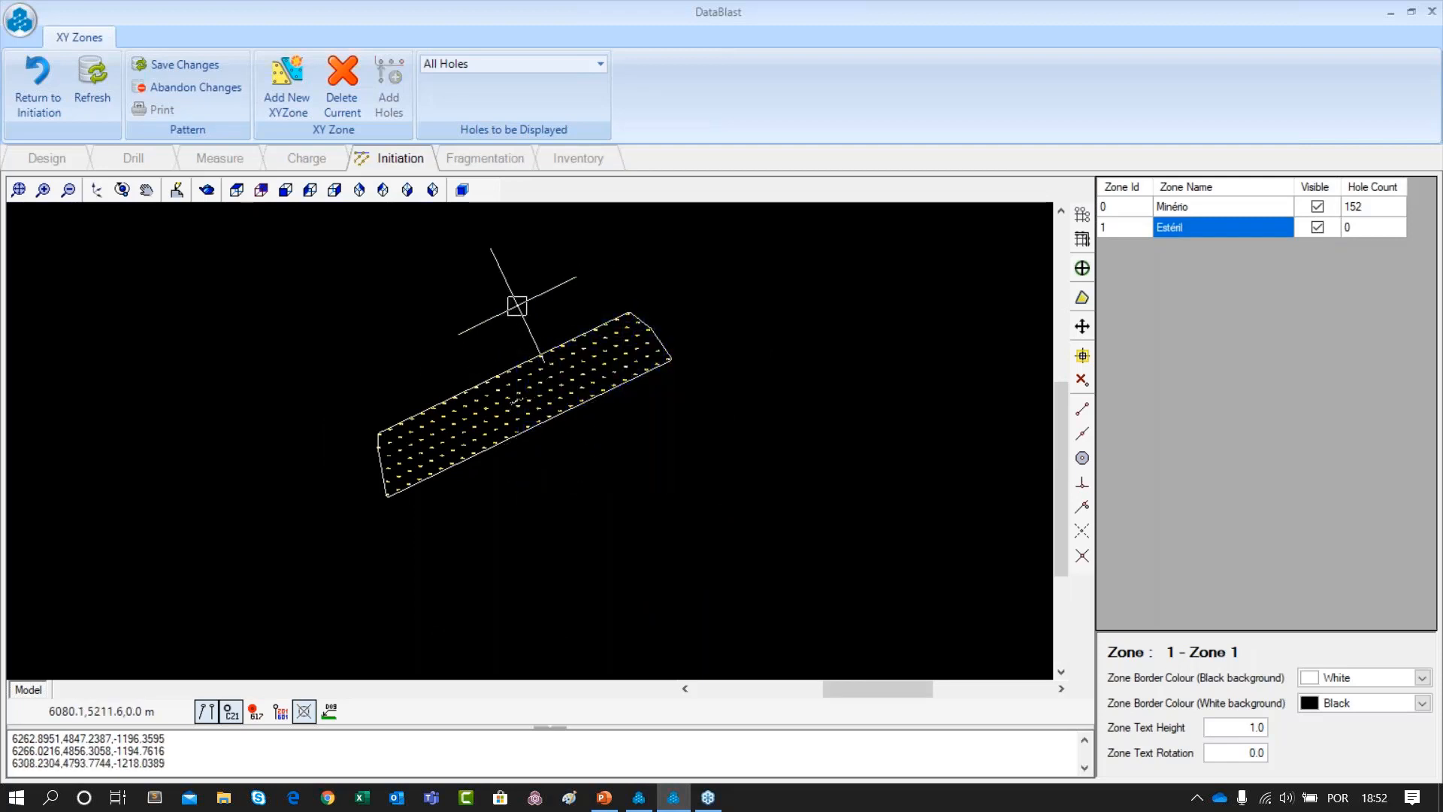
drag(516, 303, 672, 485)
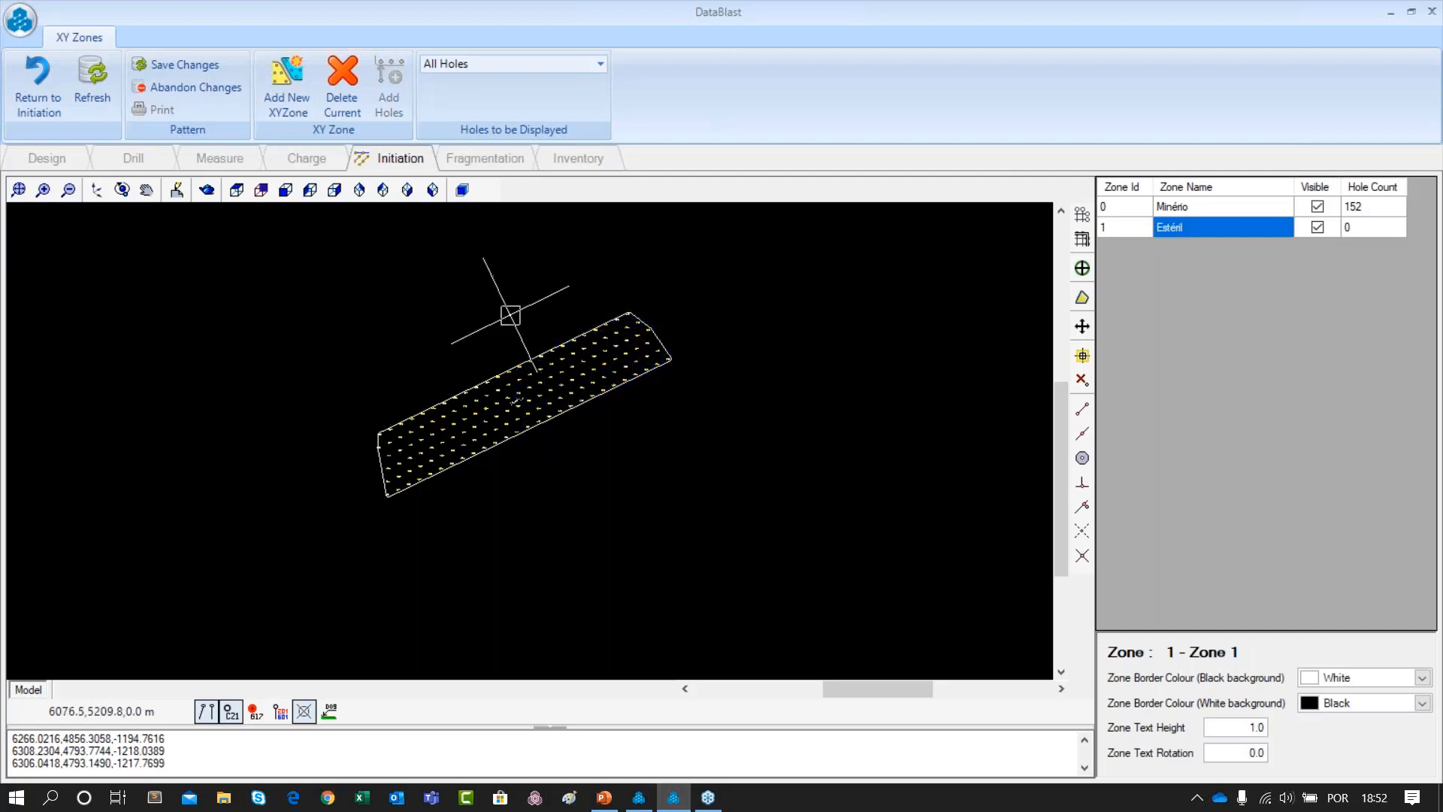
drag(510, 316, 672, 485)
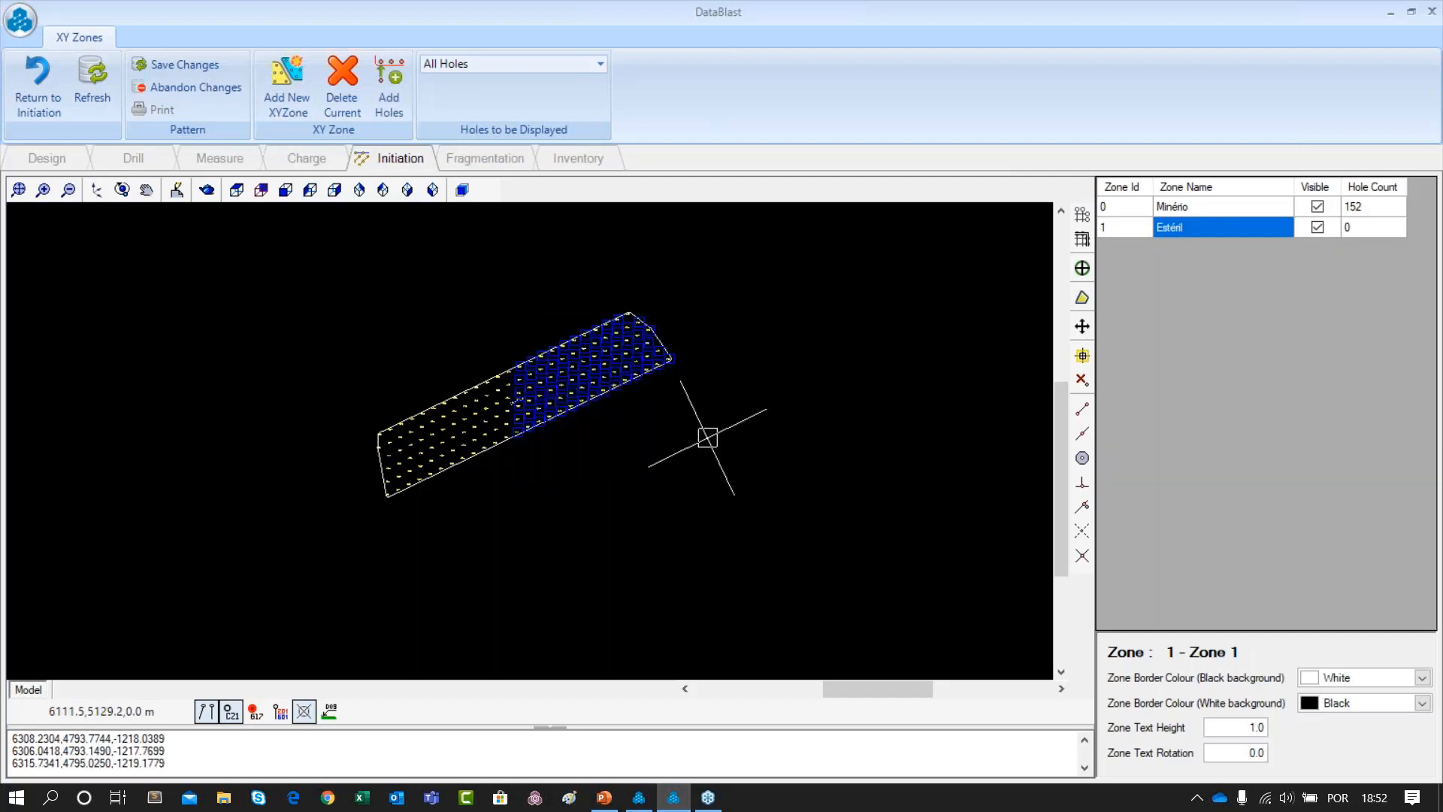
scroll(616, 368, up, 3)
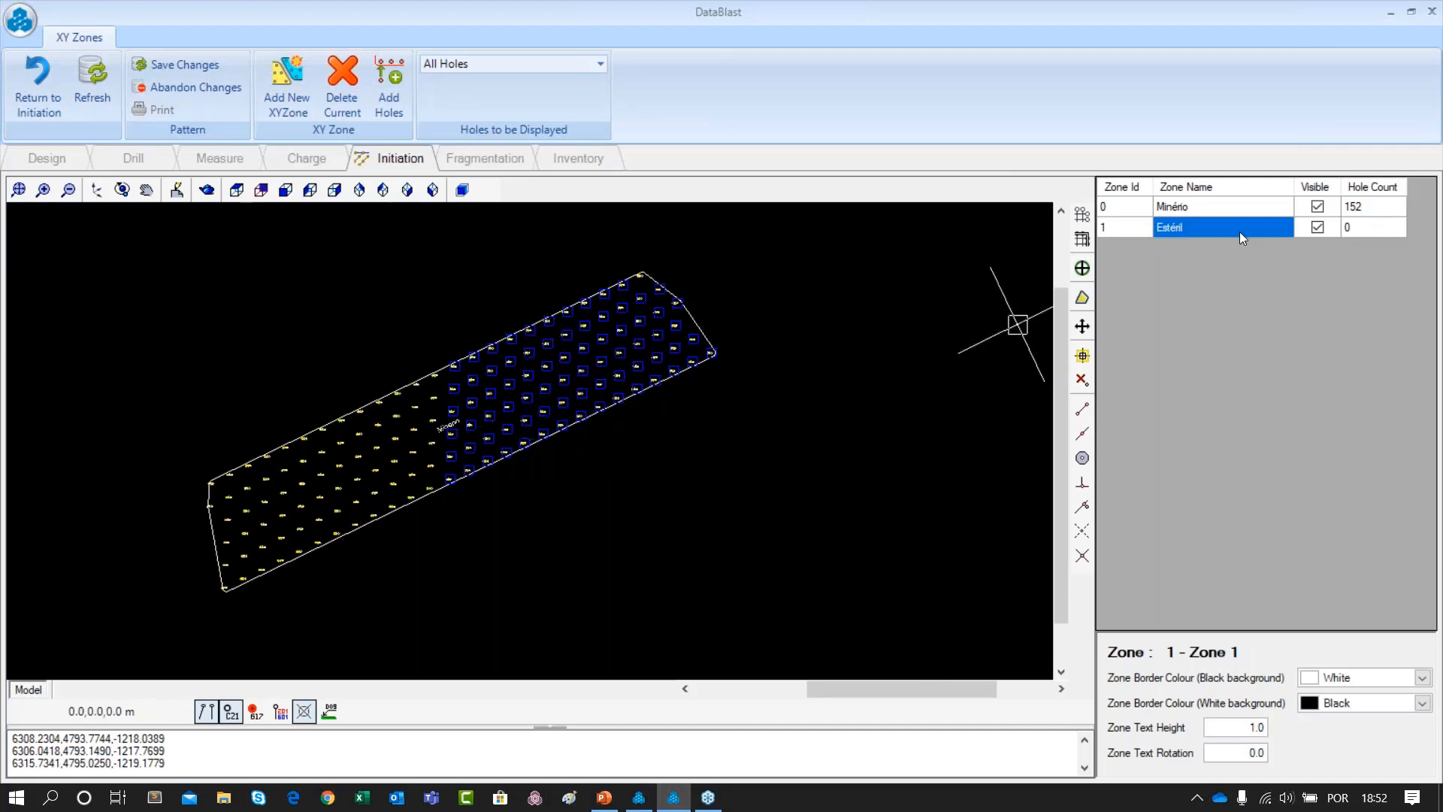
click(386, 97)
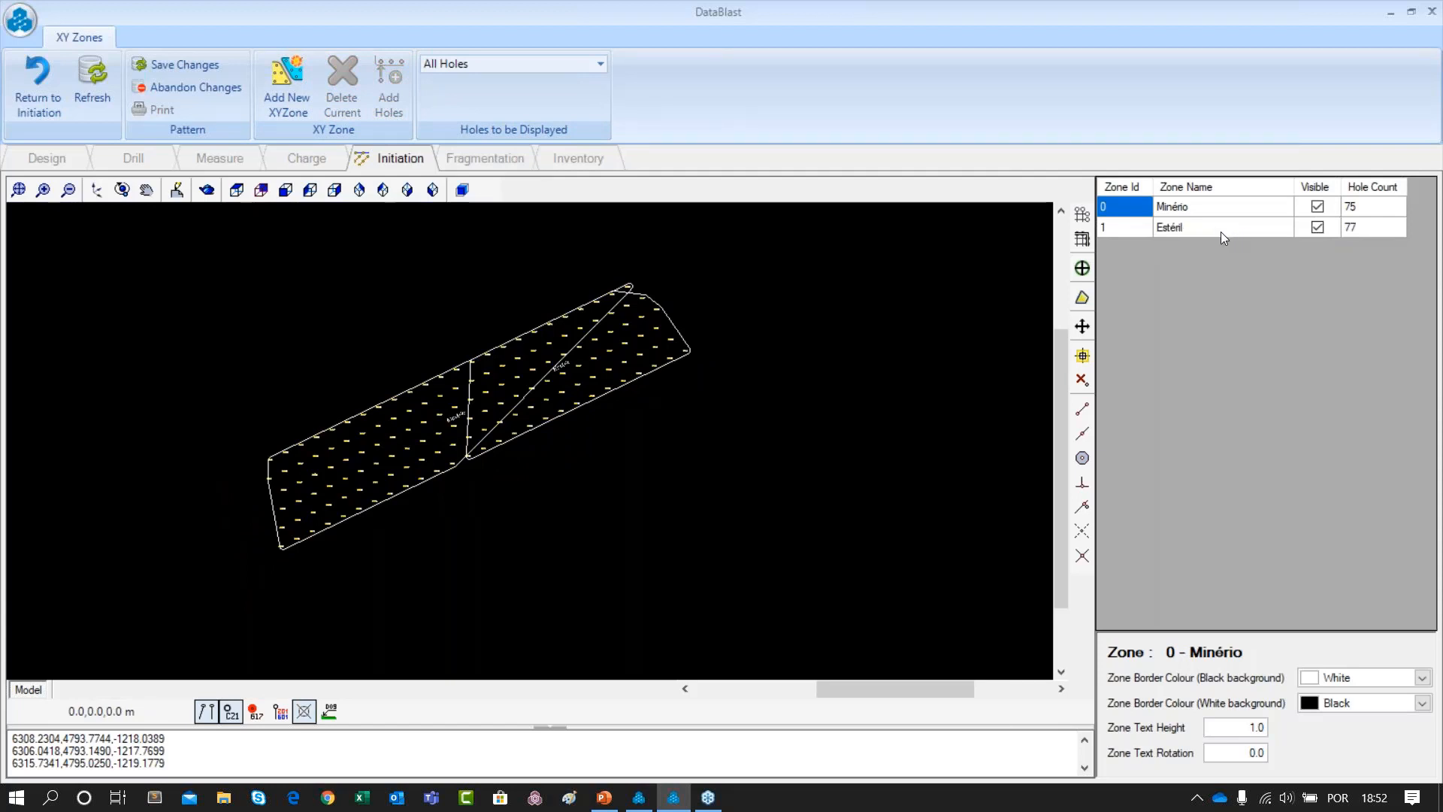
Check how the holes are split between the two zones and delete the Estéril zone
click(1360, 231)
click(1363, 204)
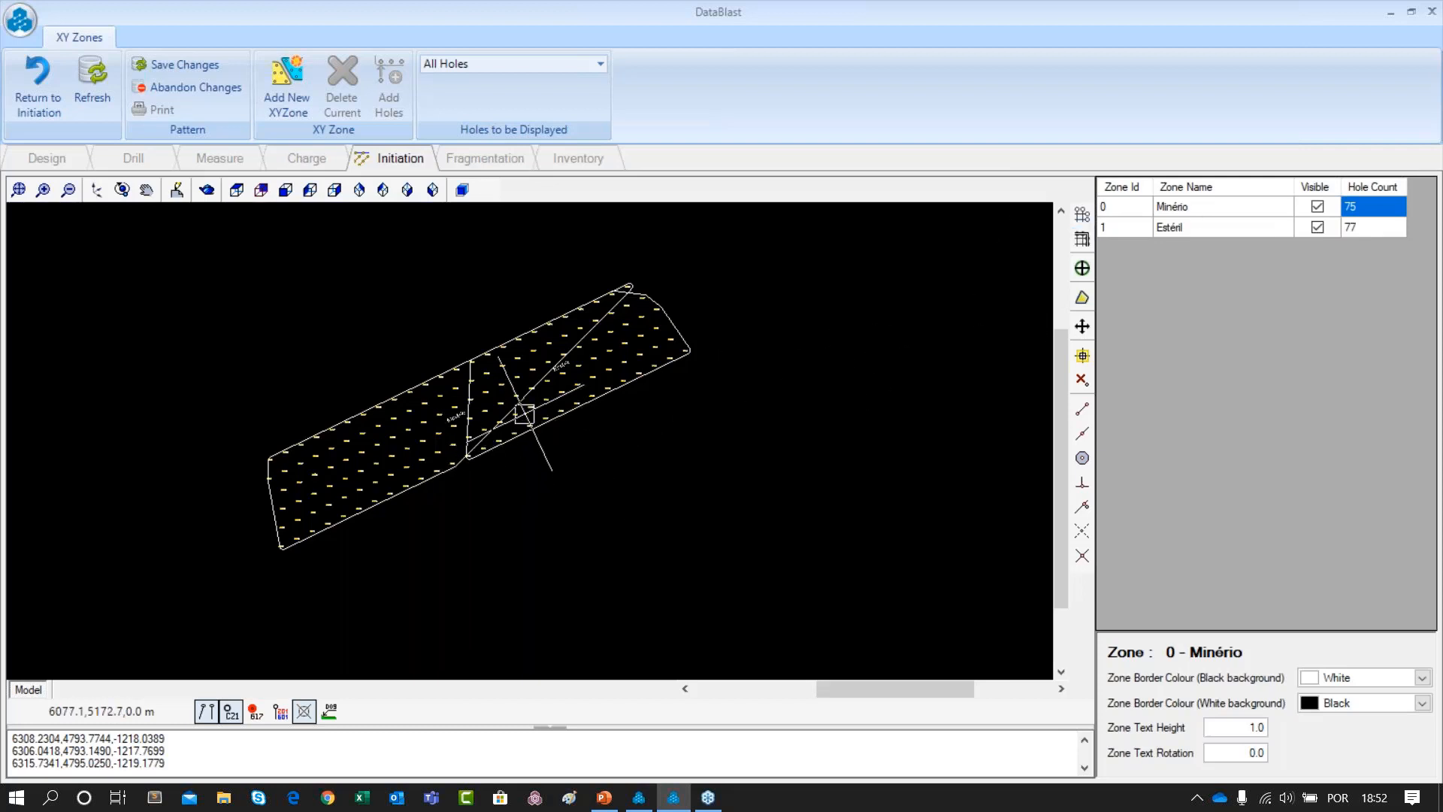
scroll(525, 413, up, 1)
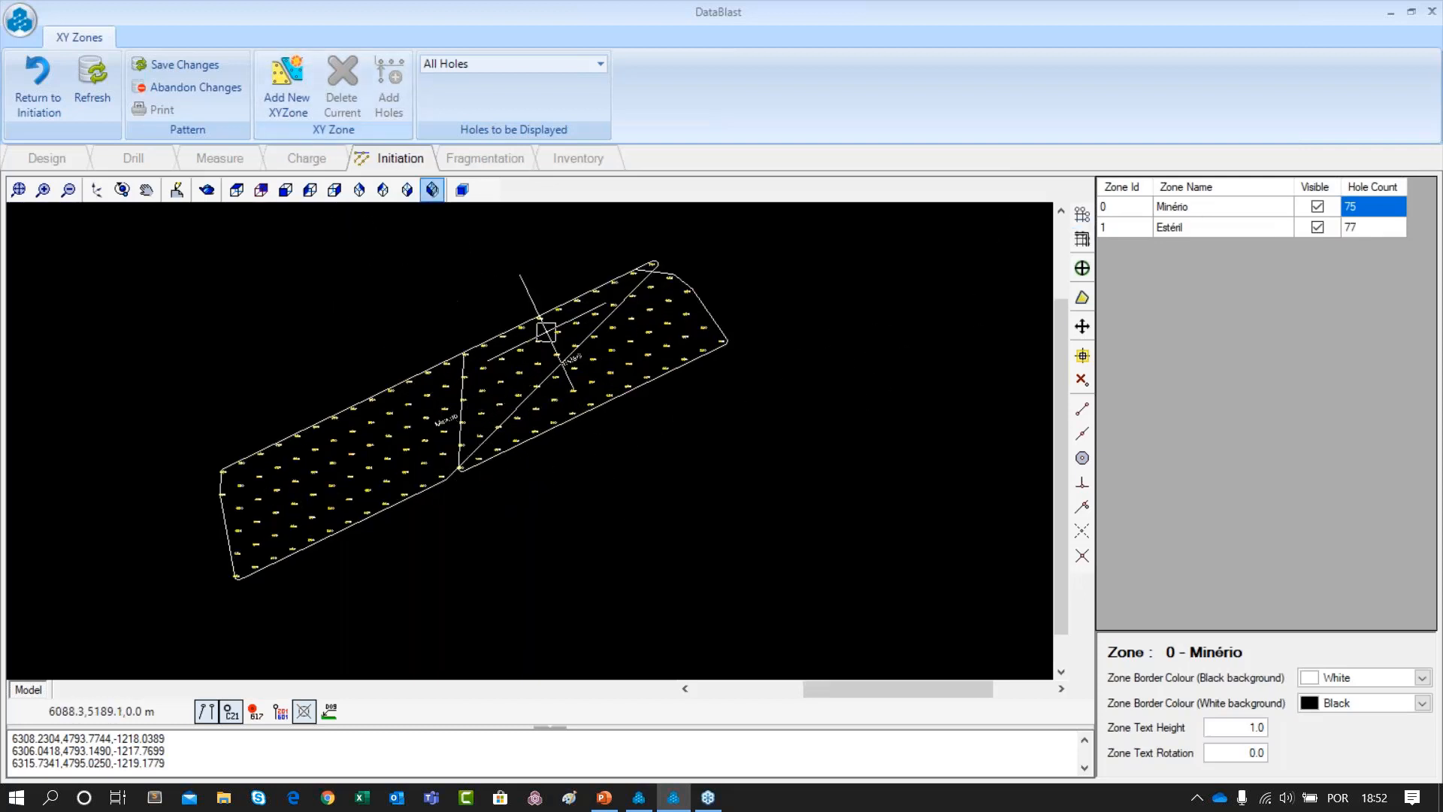
scroll(554, 333, down, 1)
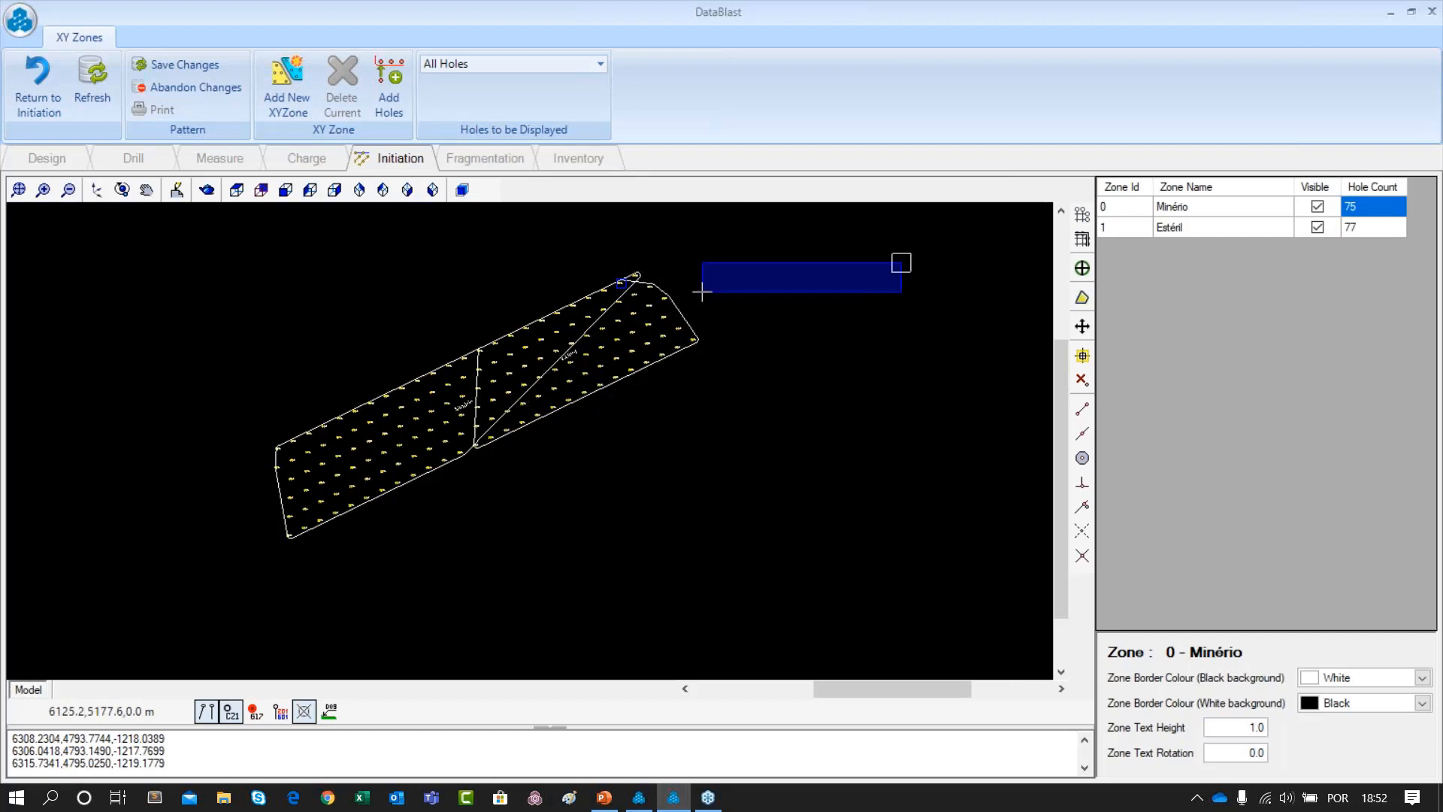
click(1215, 227)
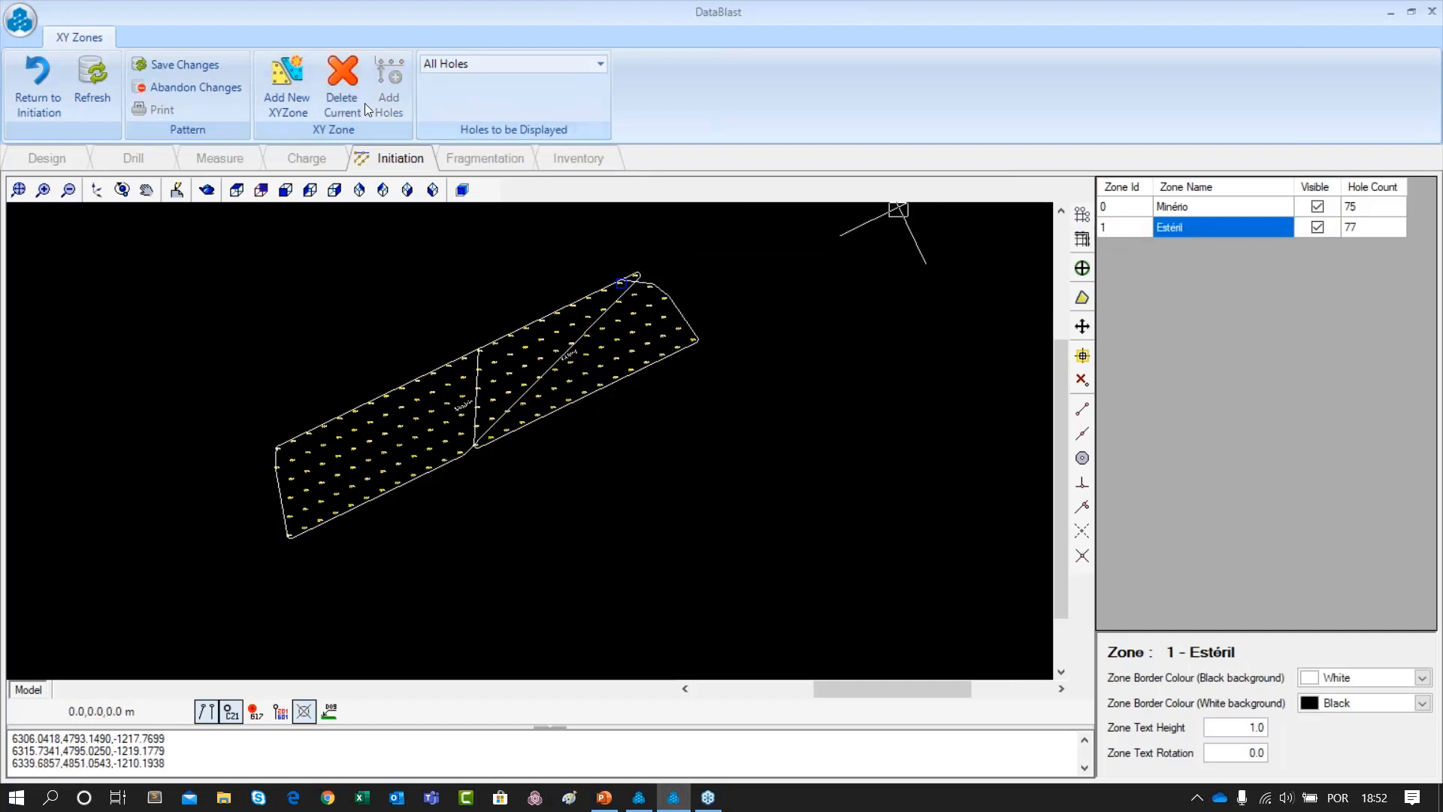
click(342, 89)
click(767, 467)
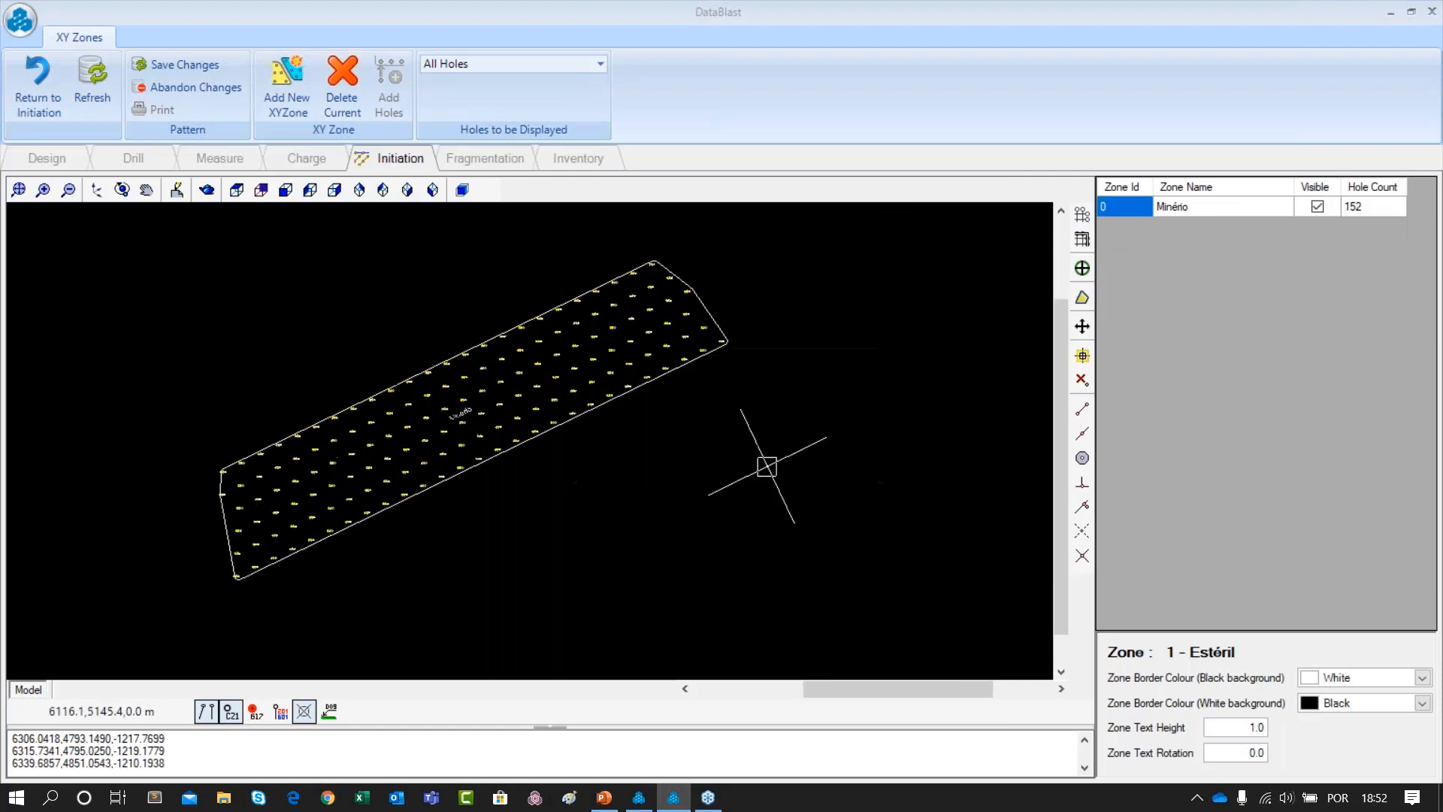
Add a new XY zone and name it Estéril
click(286, 82)
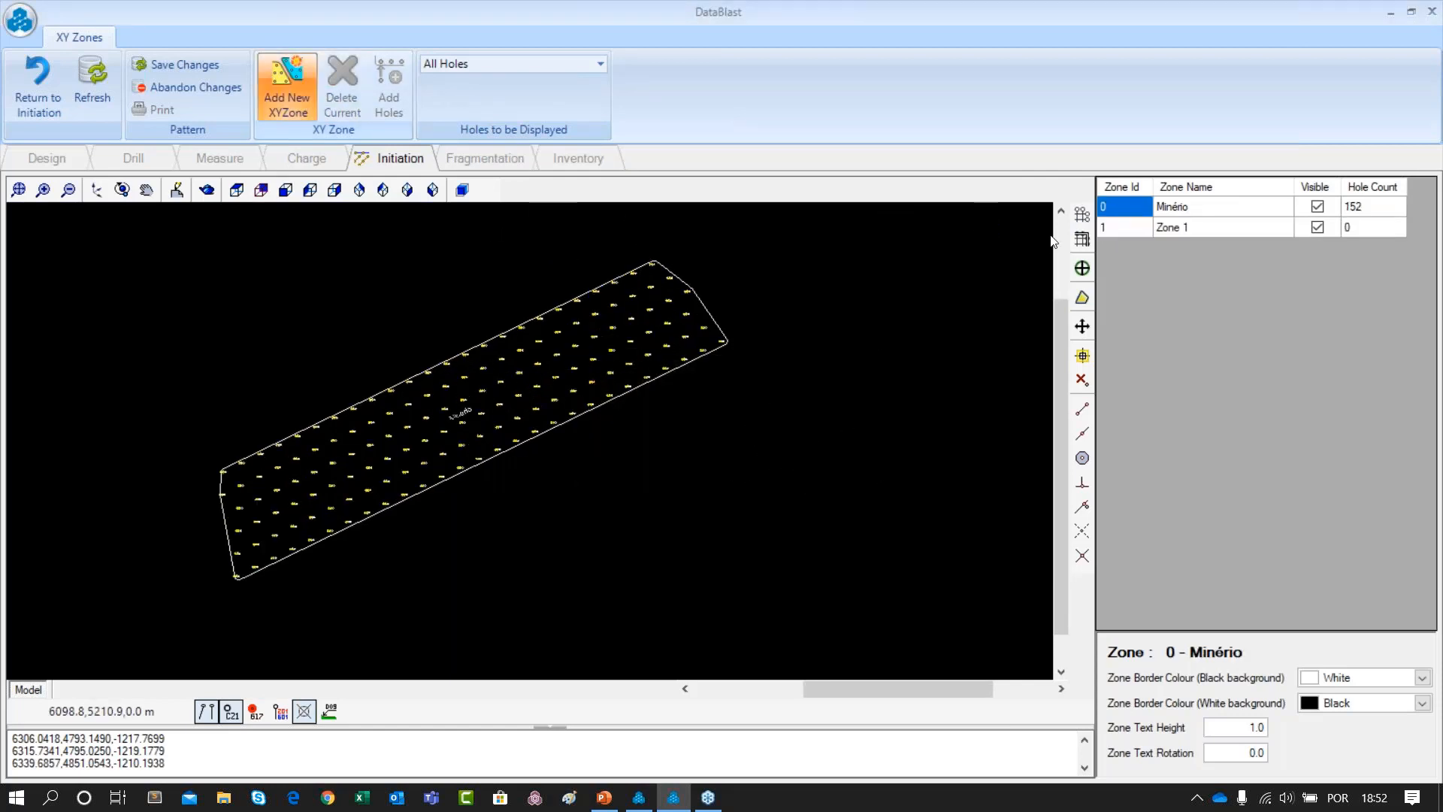
click(1187, 230)
click(1201, 228)
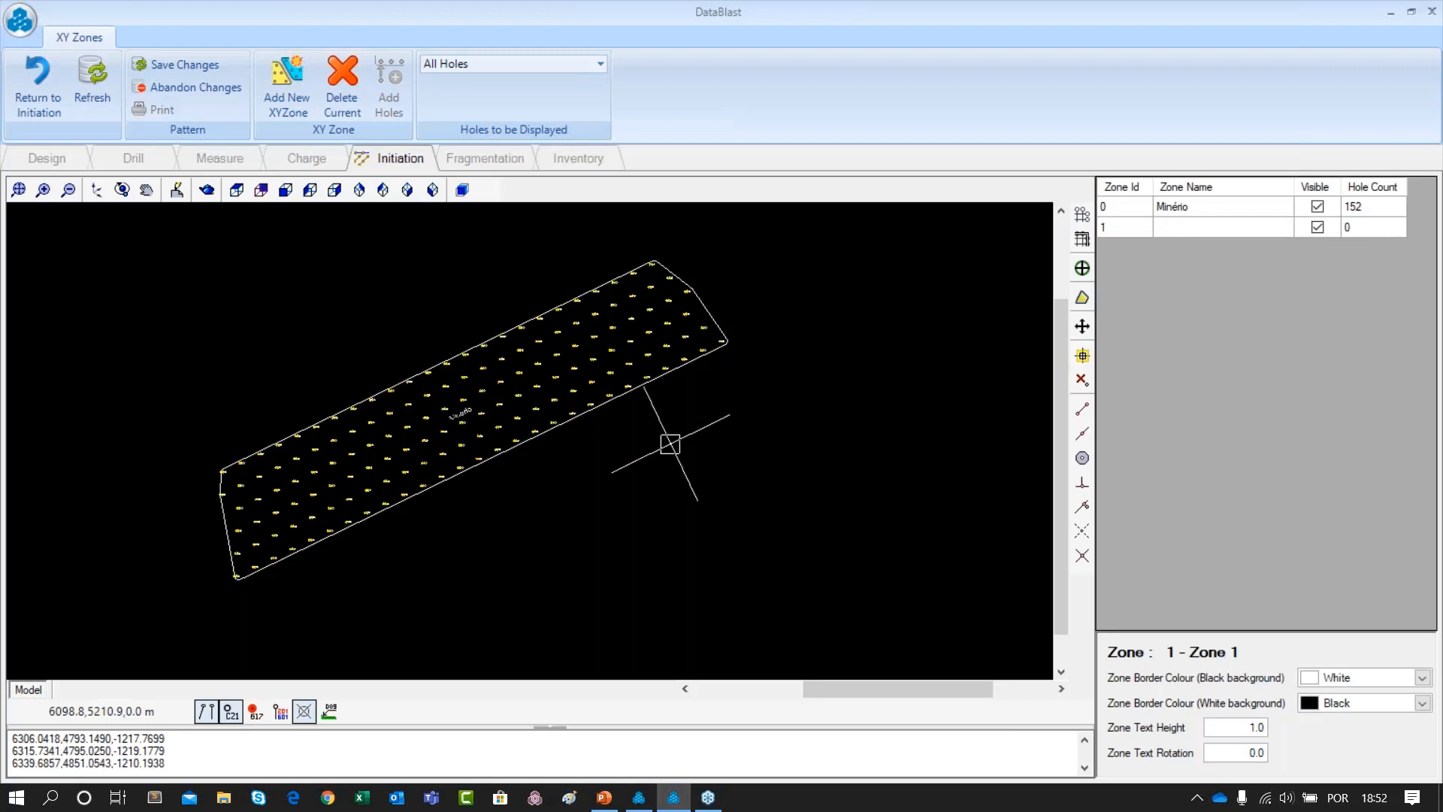
click(670, 444)
Select all holes in the right half of the pattern and add them to the Estéril zone
scroll(718, 432, down, 2)
mouse_move(531, 280)
mouse_down()
mouse_move(738, 387)
mouse_move(781, 493)
mouse_up()
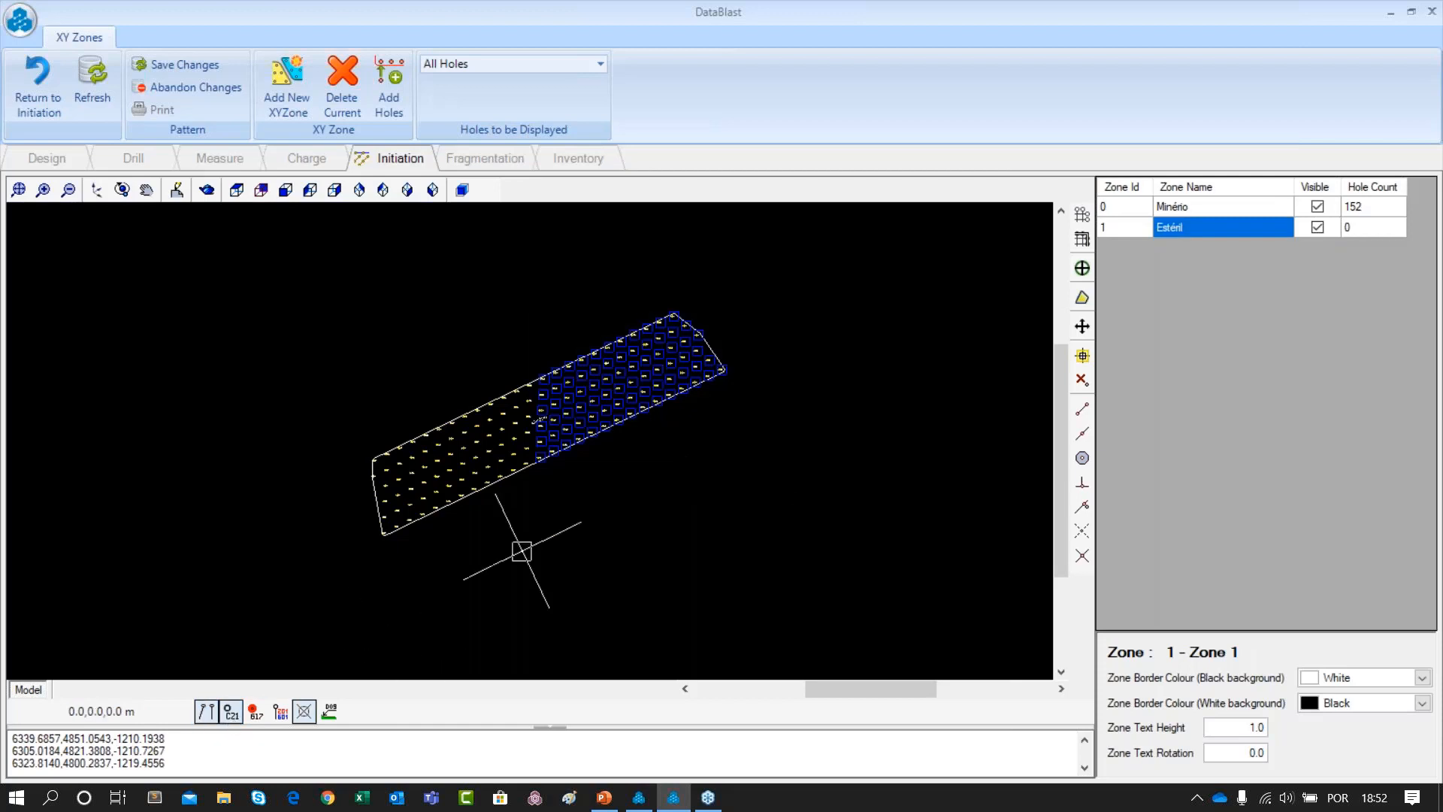
click(389, 89)
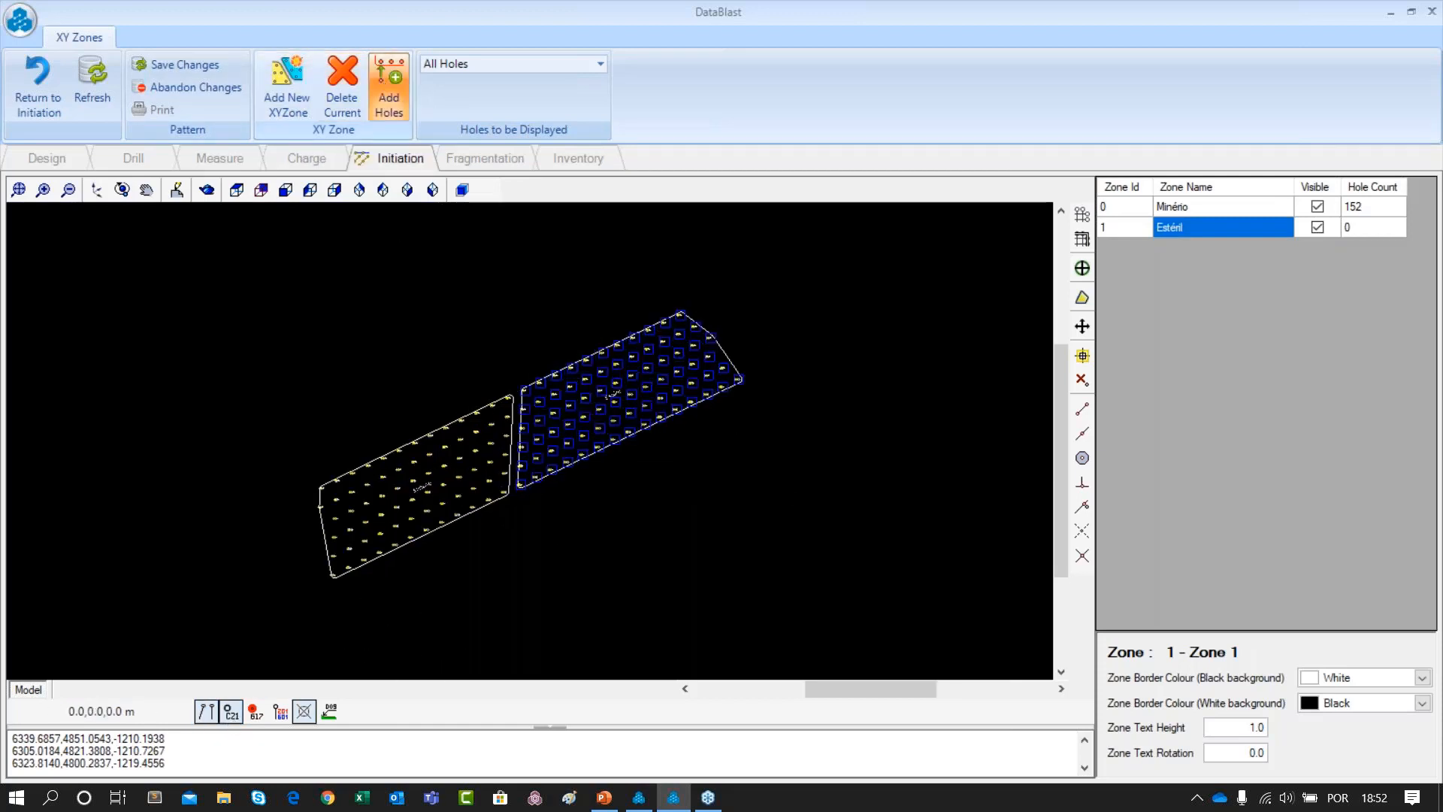
Examine the Minério and Estéril zone outlines and the division between them from closer and rotated views
scroll(561, 345, up, 2)
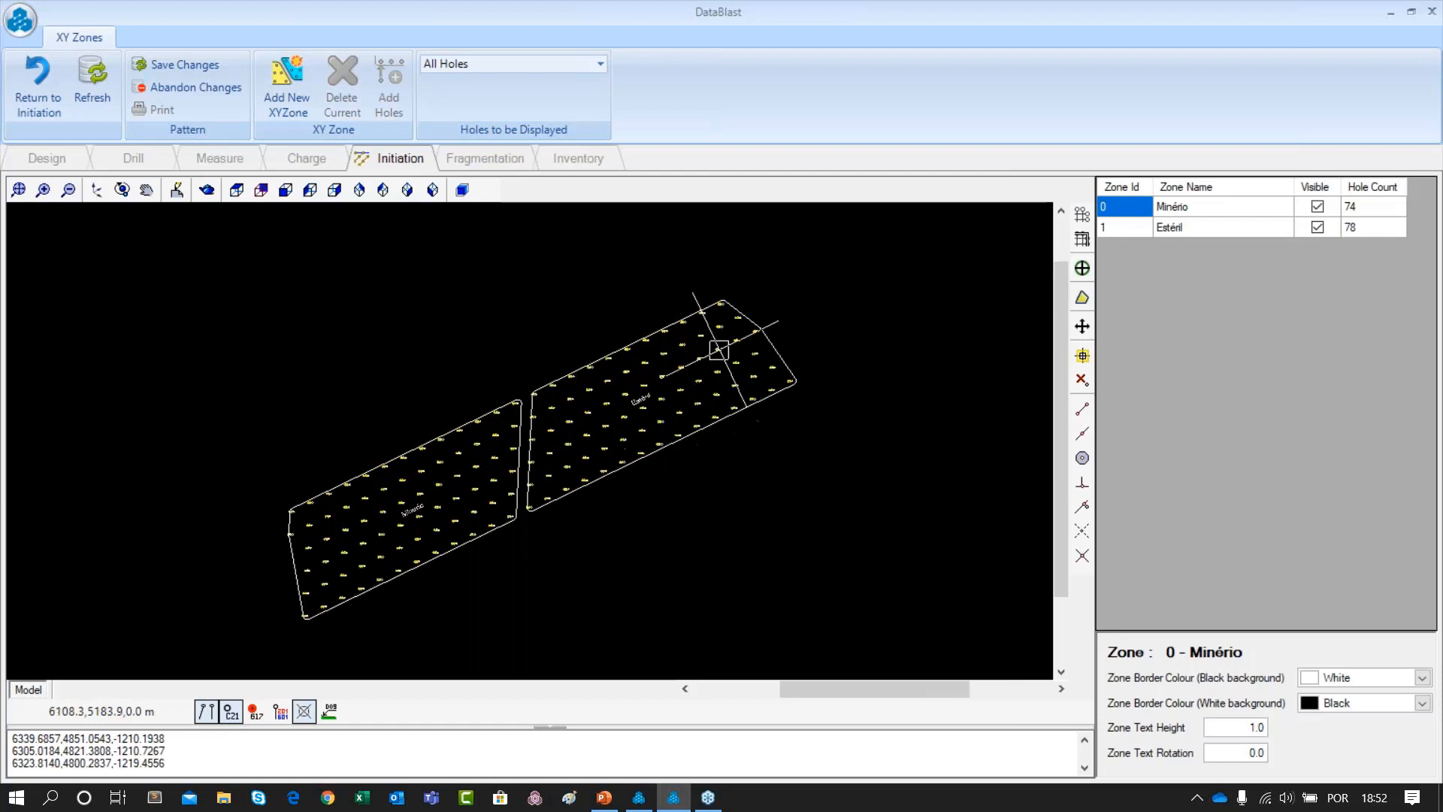
drag(521, 497, 501, 419)
drag(683, 357, 680, 406)
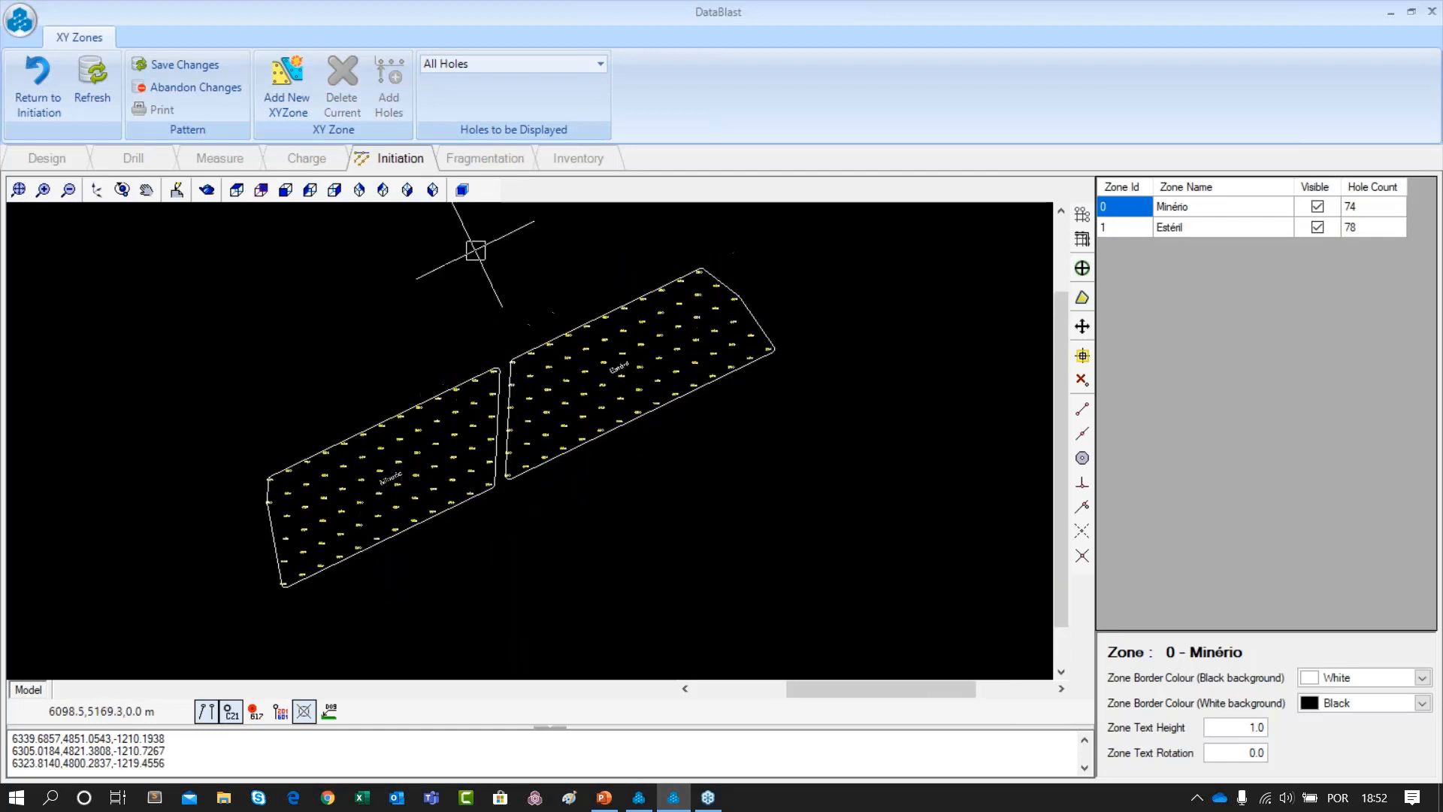
click(124, 191)
drag(849, 367, 864, 479)
scroll(533, 431, up, 3)
scroll(785, 401, up, 1)
drag(599, 415, 920, 418)
scroll(474, 452, down, 1)
scroll(494, 457, down, 1)
drag(685, 386, 445, 311)
scroll(606, 361, down, 2)
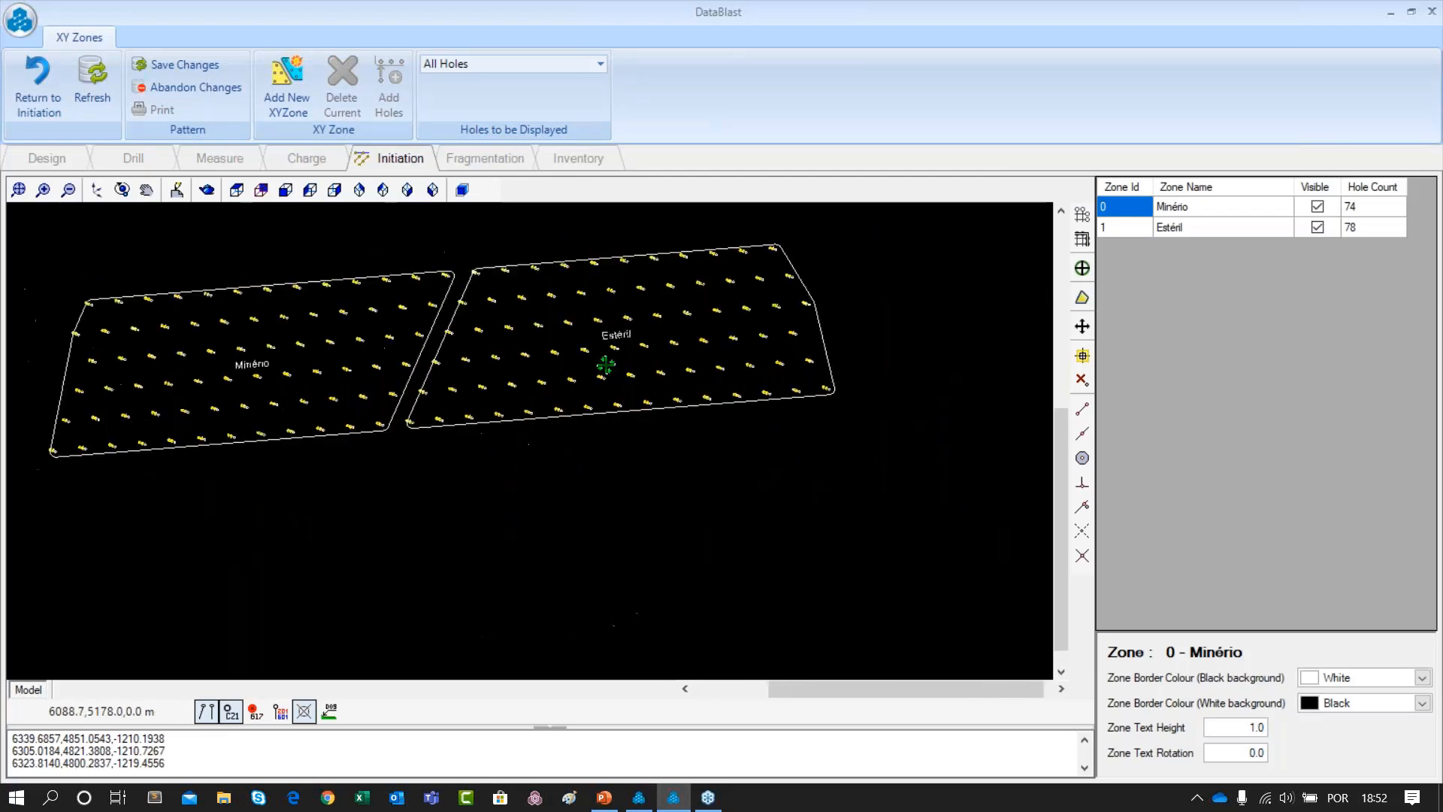
drag(605, 388, 618, 418)
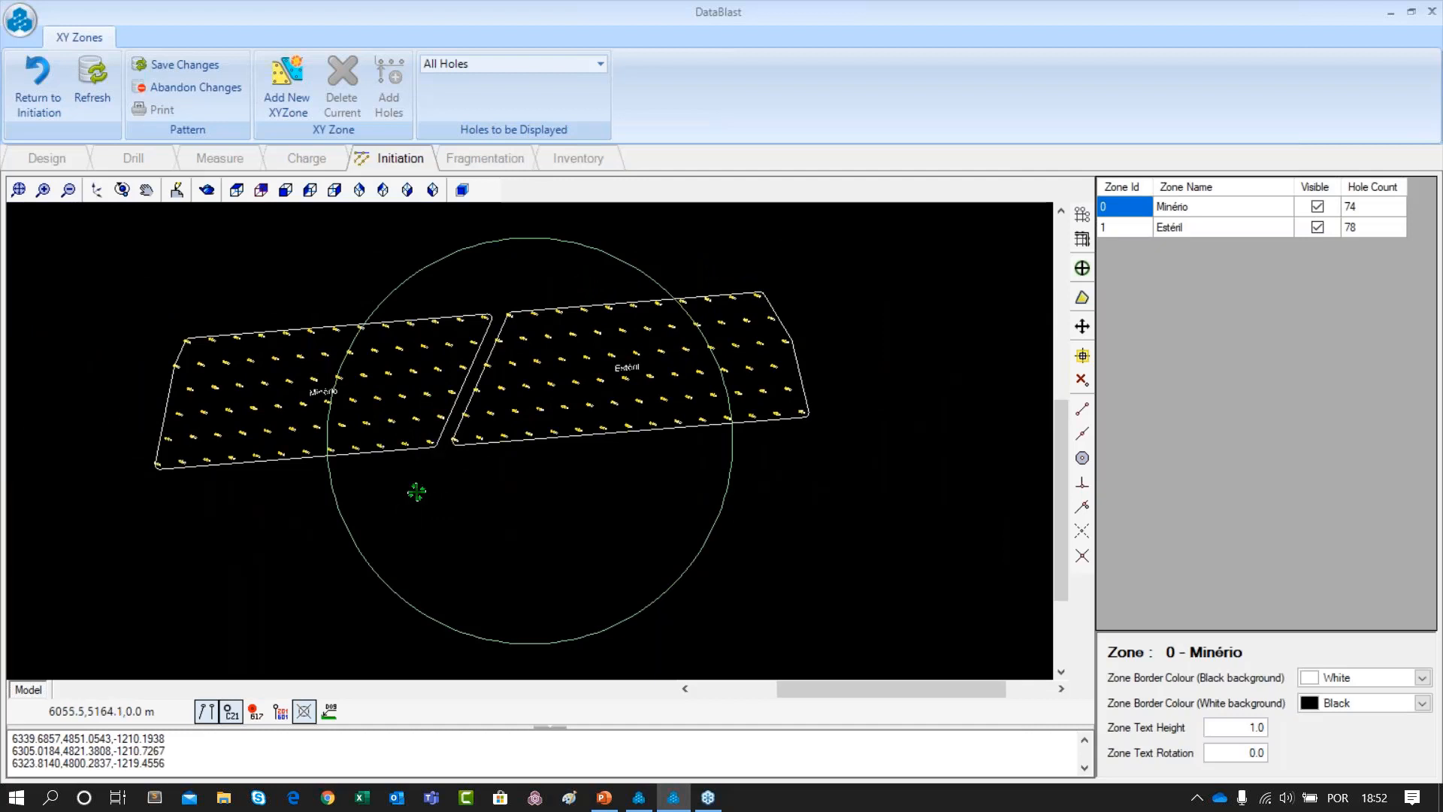
scroll(416, 491, down, 1)
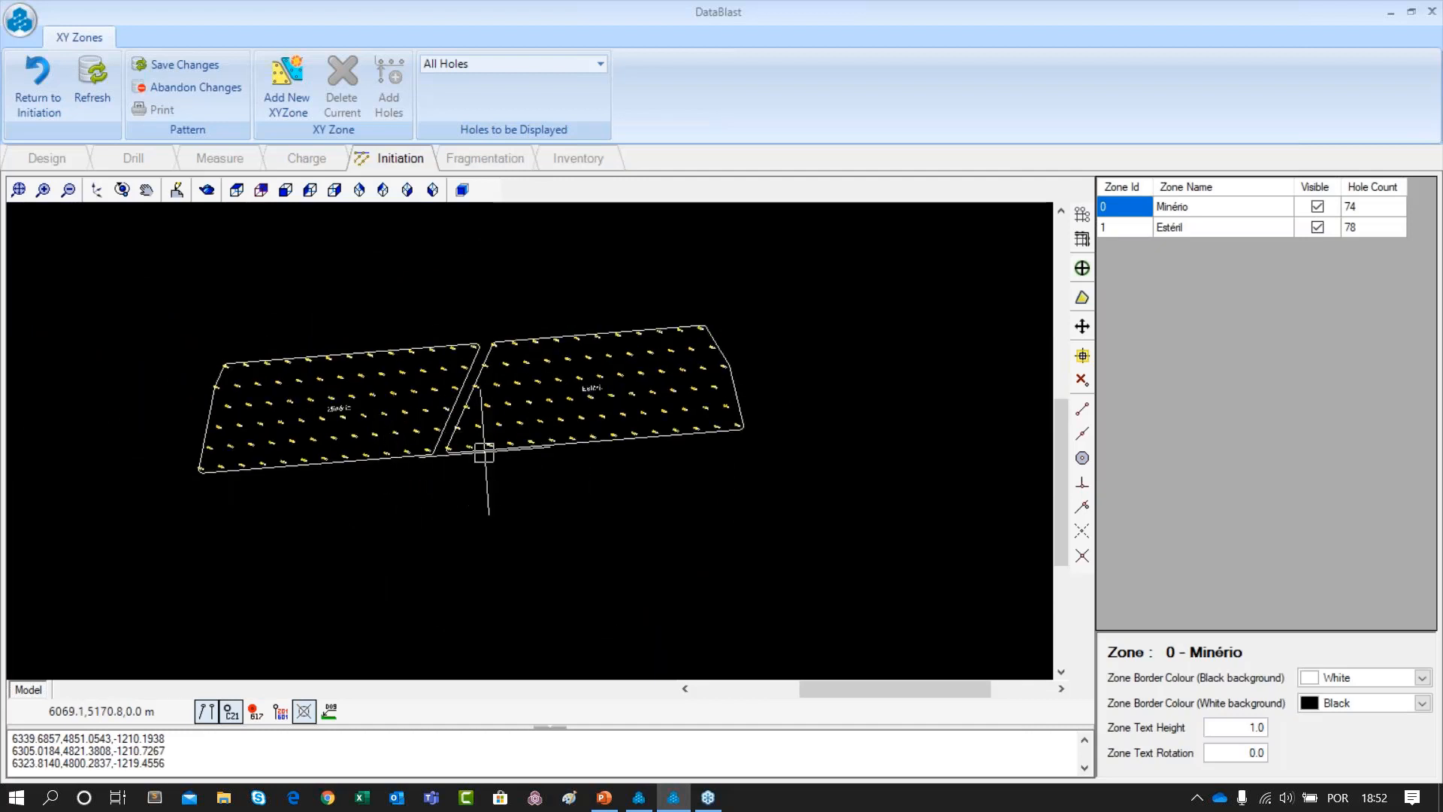
scroll(483, 462, up, 1)
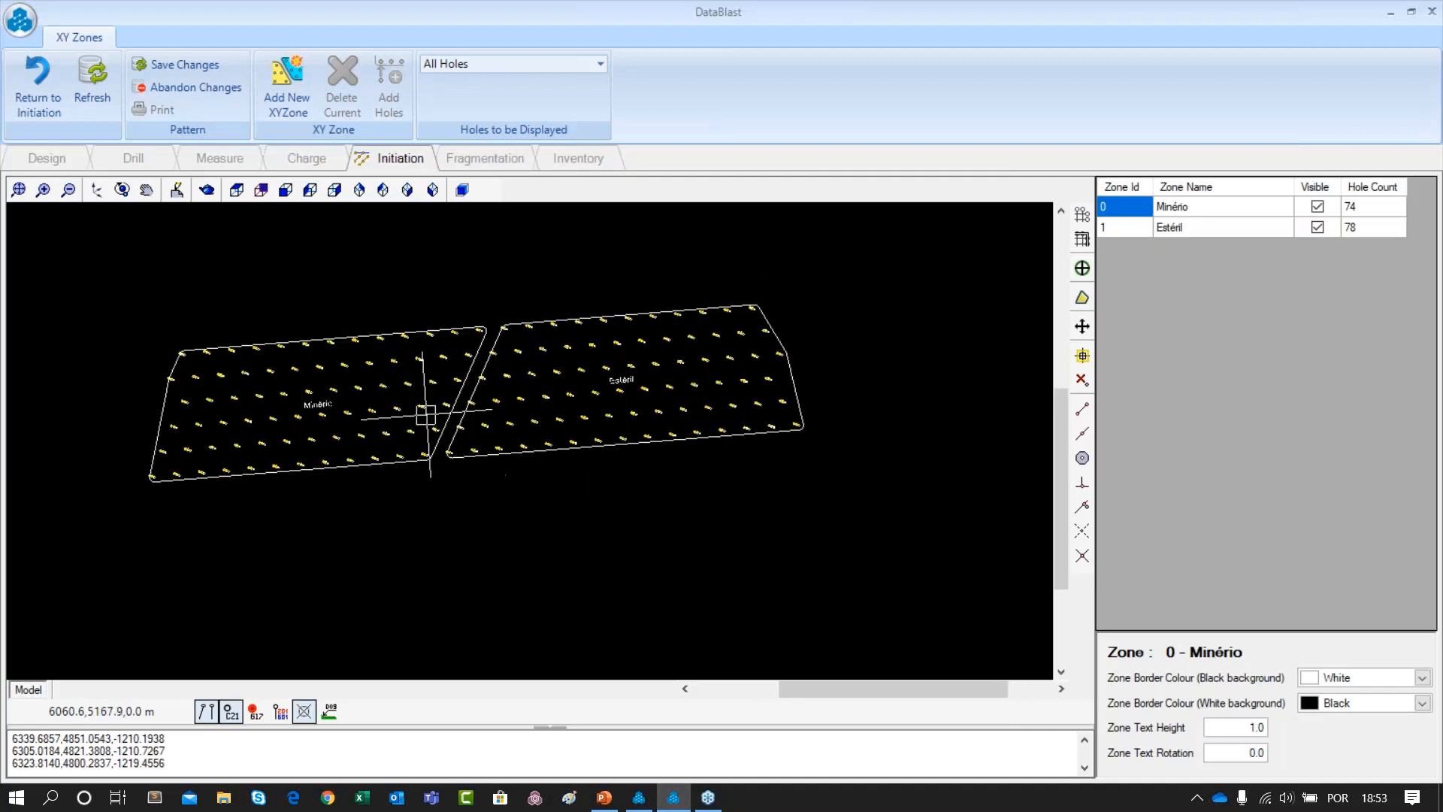
Save the XY zone changes and go back through the initiation pattern to its timing design
click(178, 67)
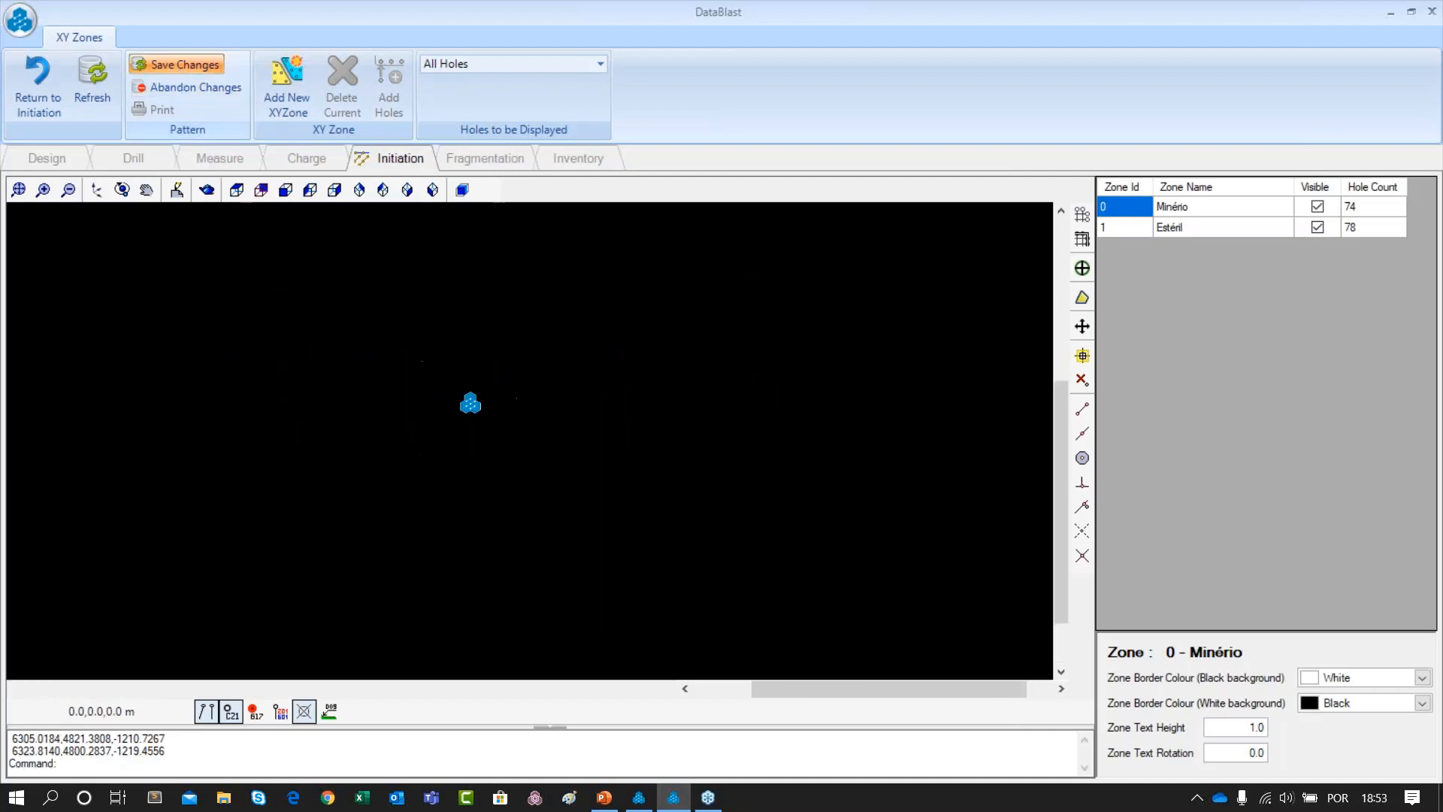
click(38, 85)
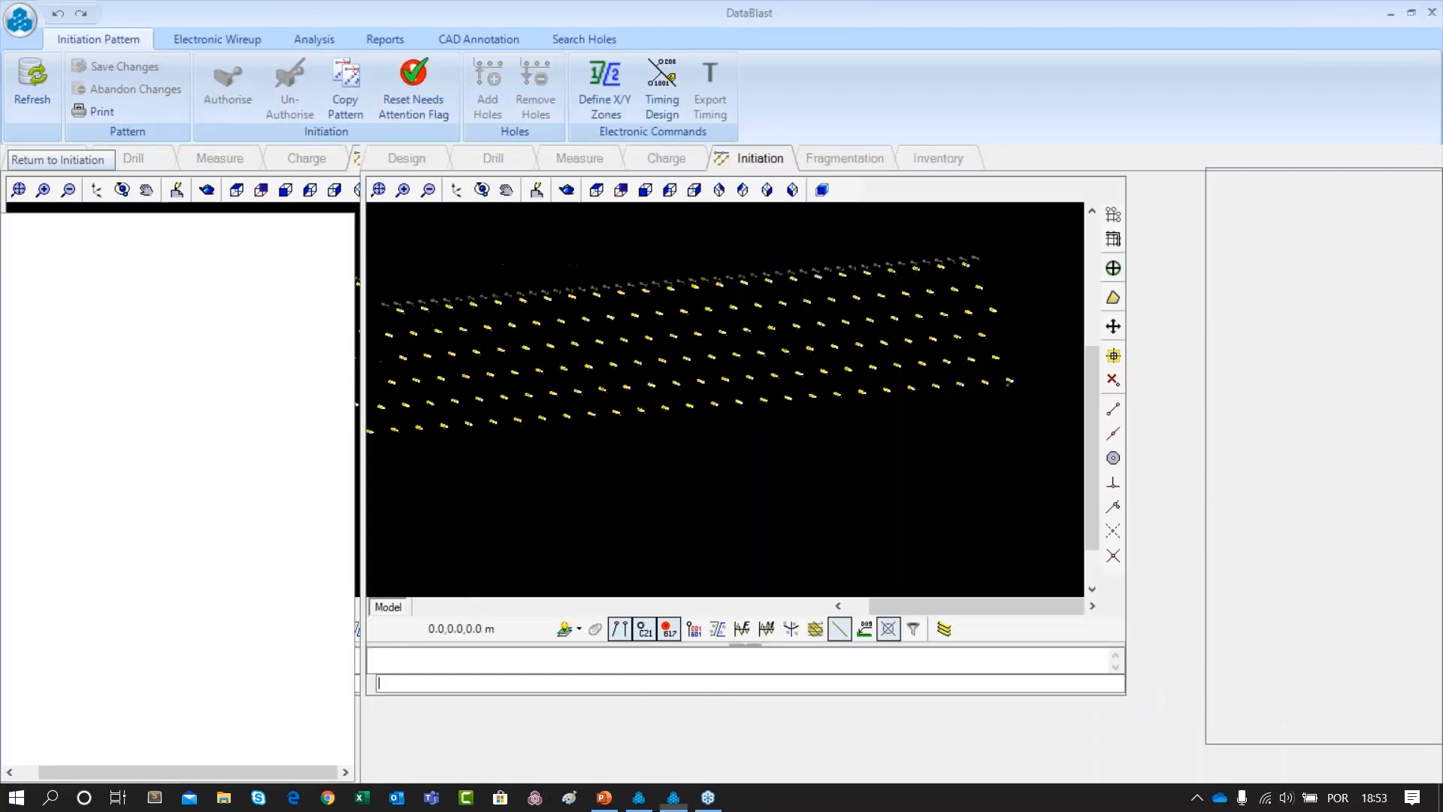
click(660, 98)
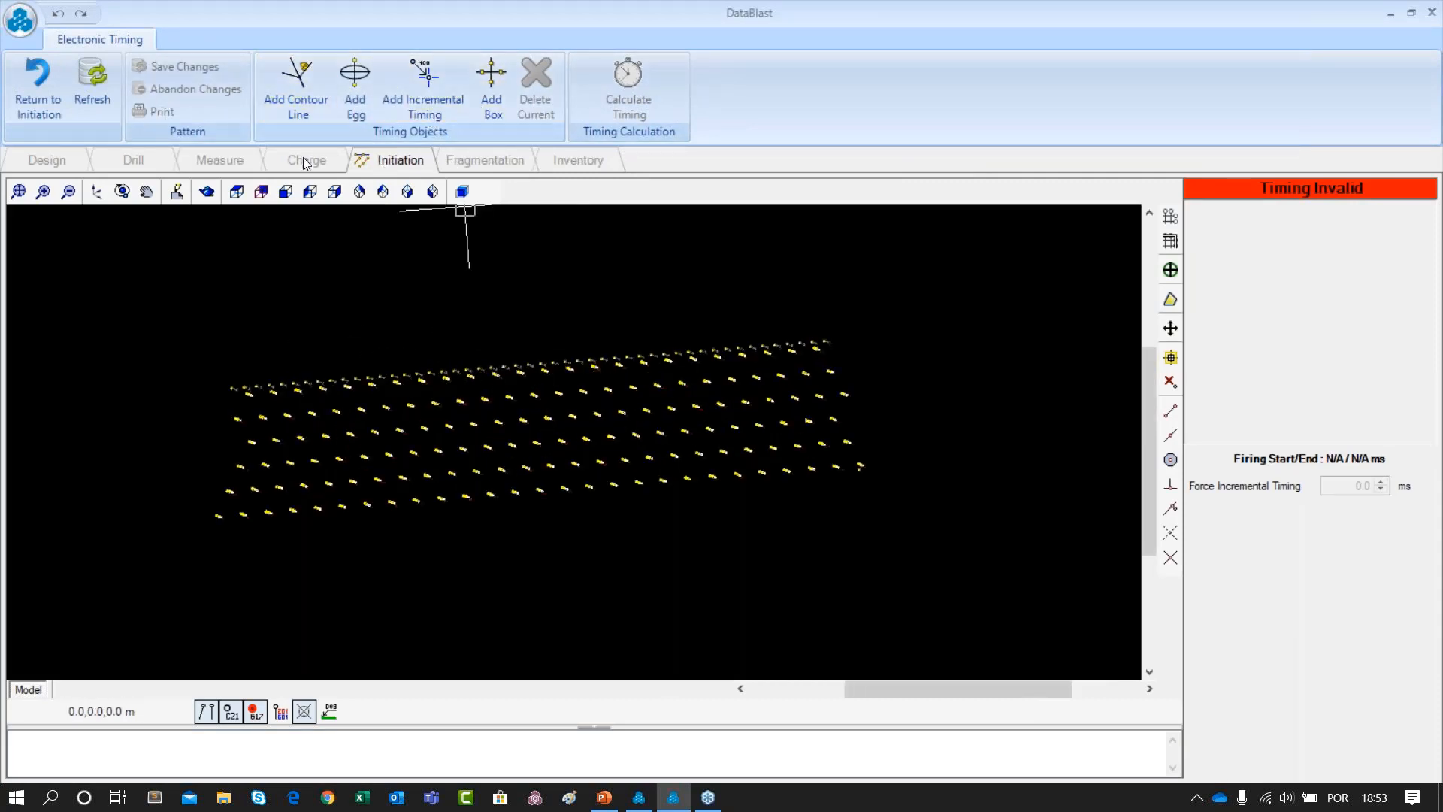
Start a timing contour line that uses only the Minério - 1 zone
scroll(424, 282, down, 1)
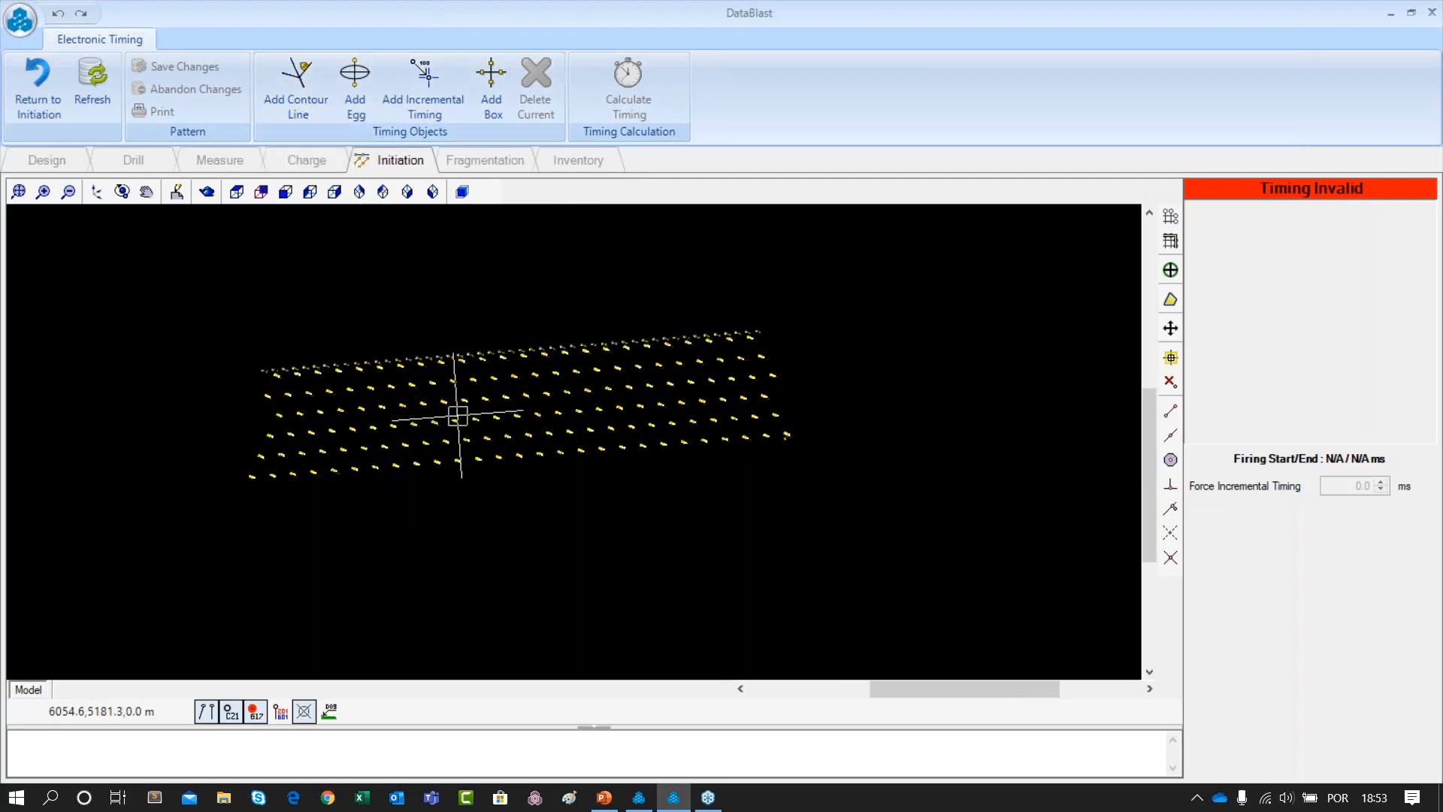
drag(438, 304, 469, 315)
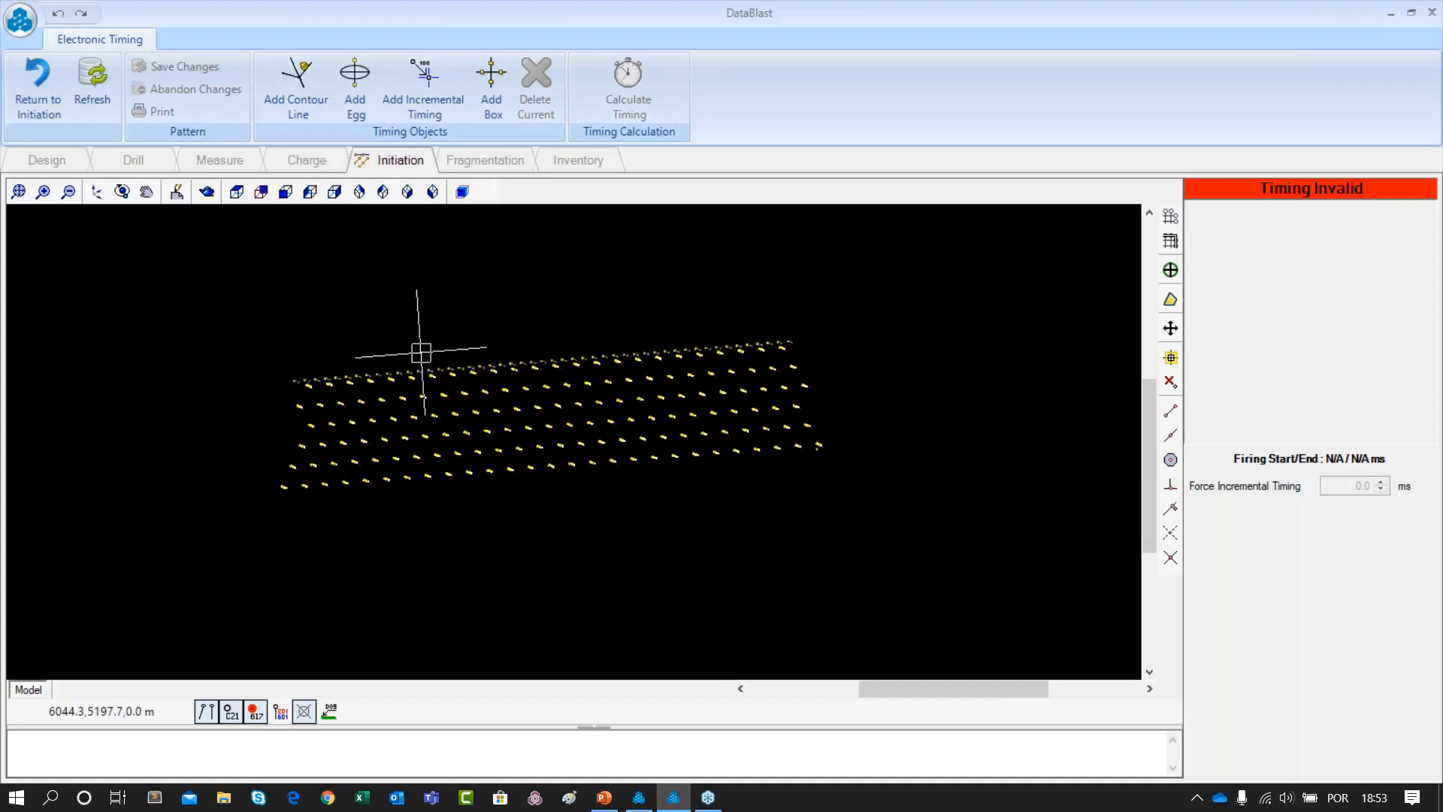
click(296, 101)
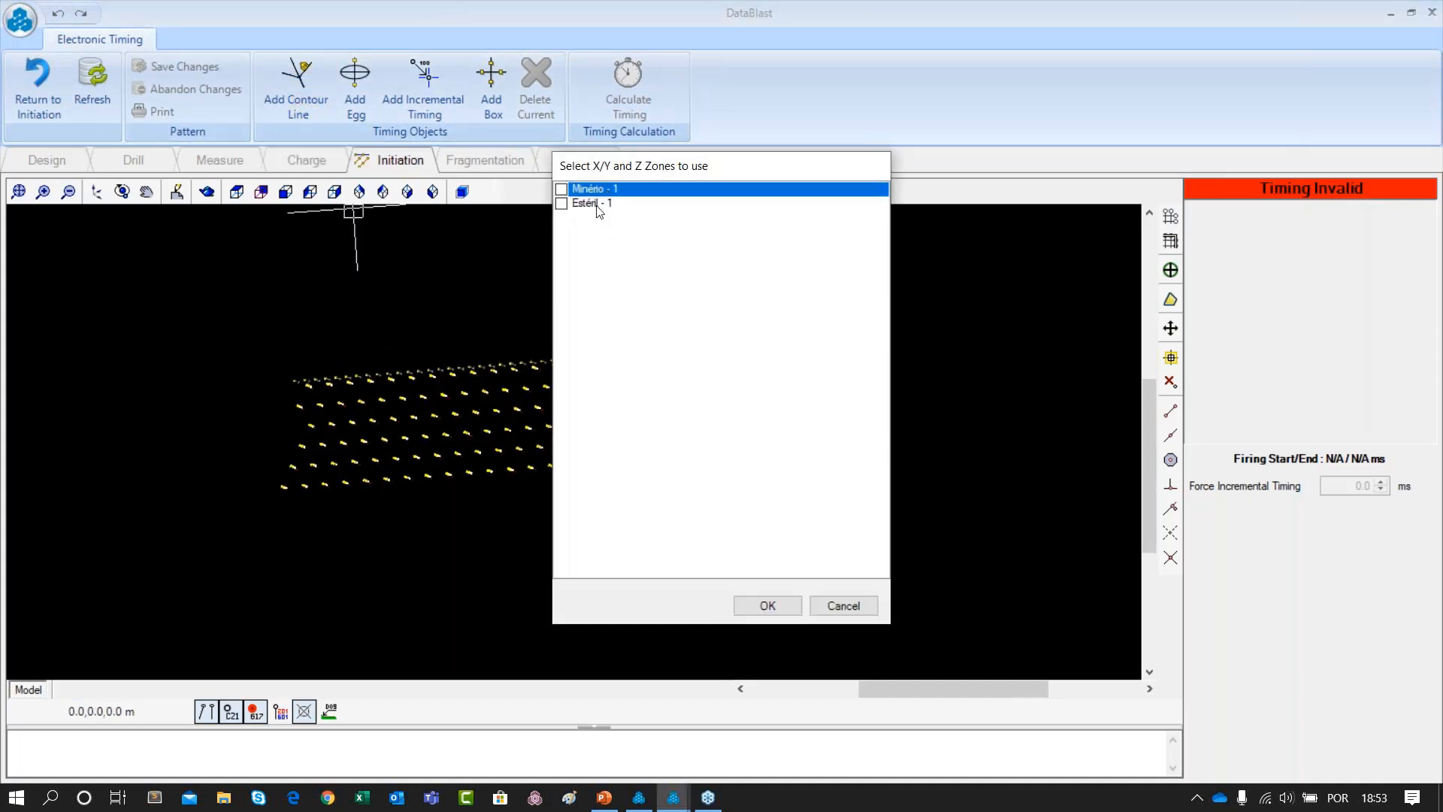
click(598, 205)
click(609, 189)
click(599, 202)
click(594, 190)
click(767, 606)
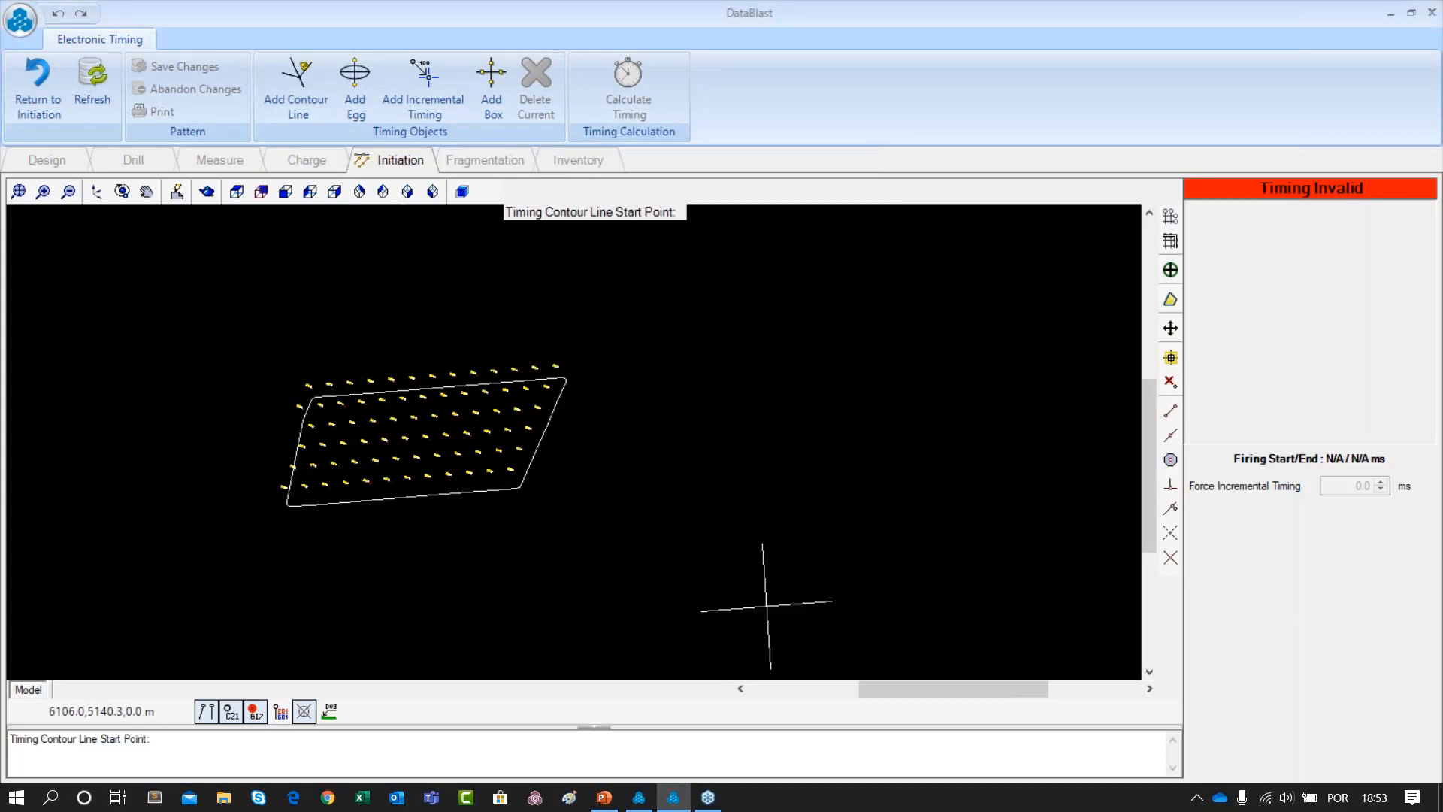
Draw the Minério contour line from about (6008, 5156) to an apex on the zone's lower edge near (6025, 5169), ending near (6028, 5149)
scroll(609, 429, up, 2)
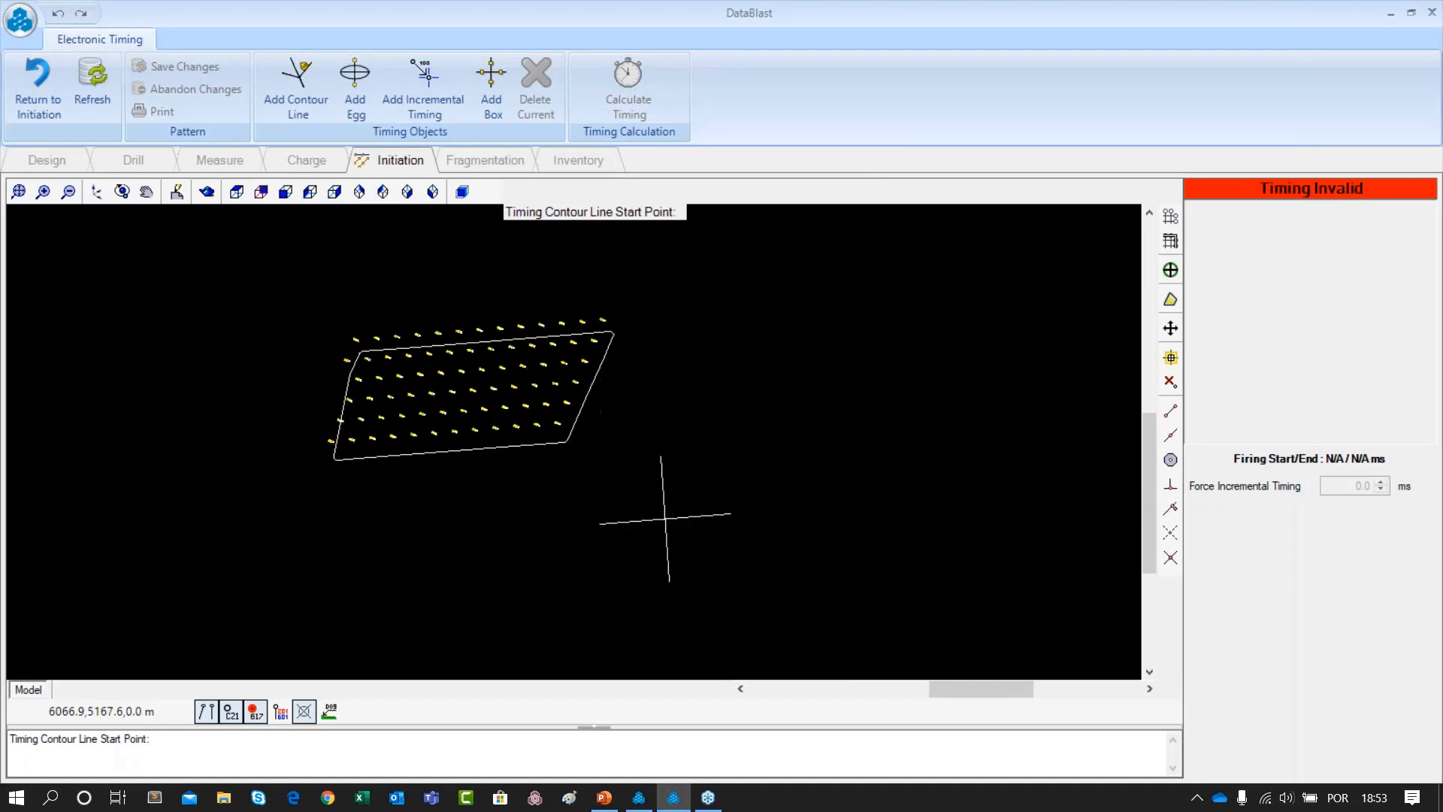
scroll(366, 522, down, 2)
scroll(308, 498, up, 2)
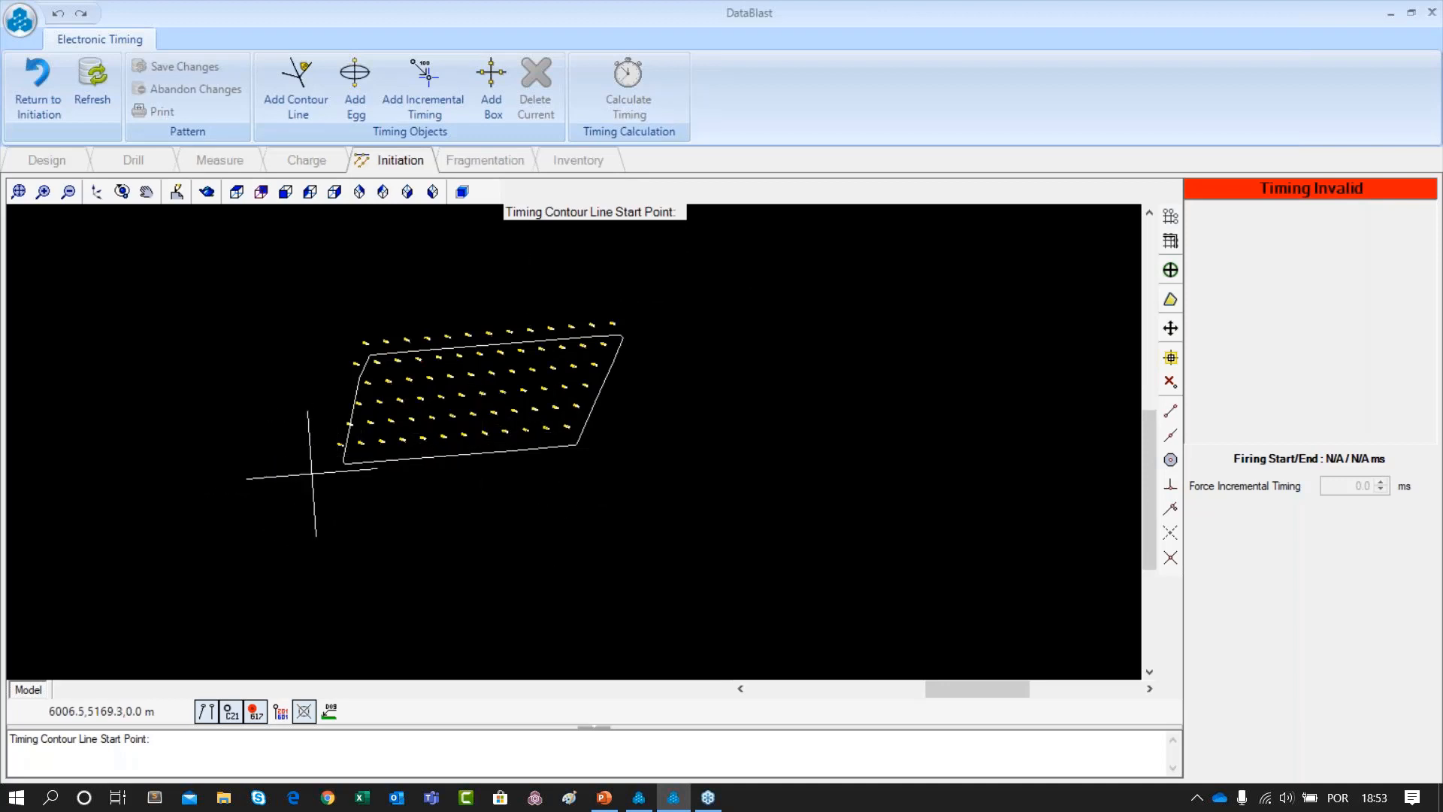
click(315, 527)
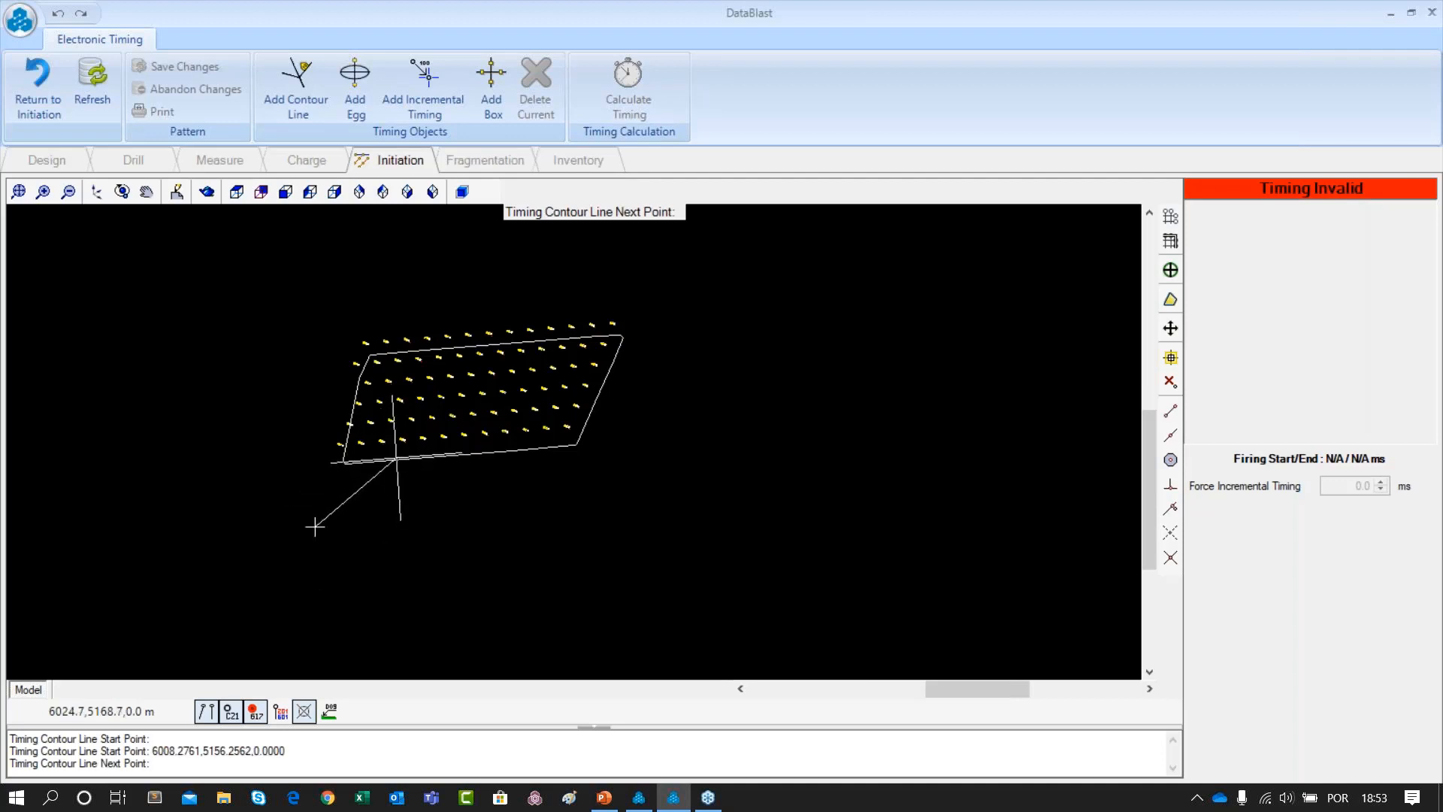
click(315, 528)
click(420, 553)
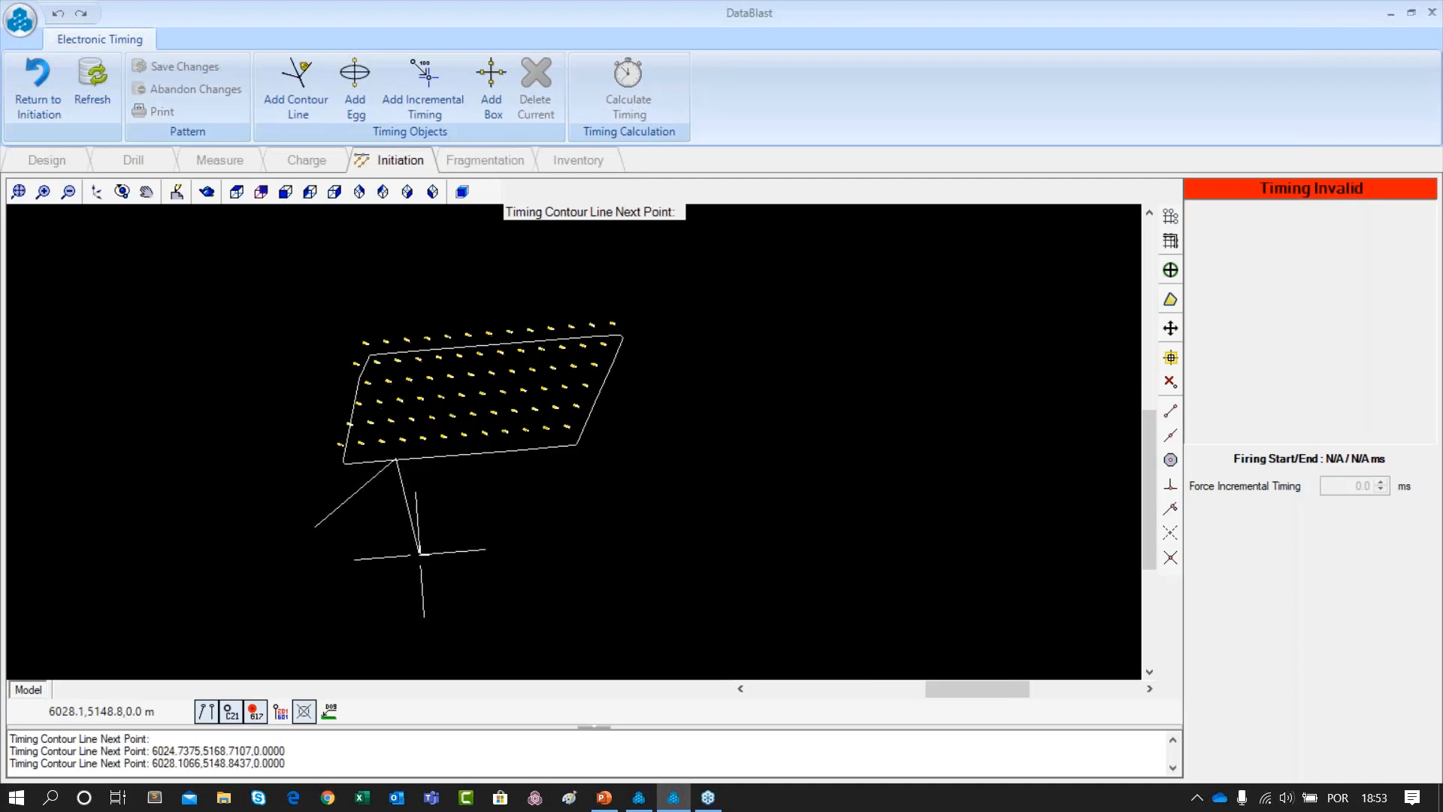
right_click(420, 554)
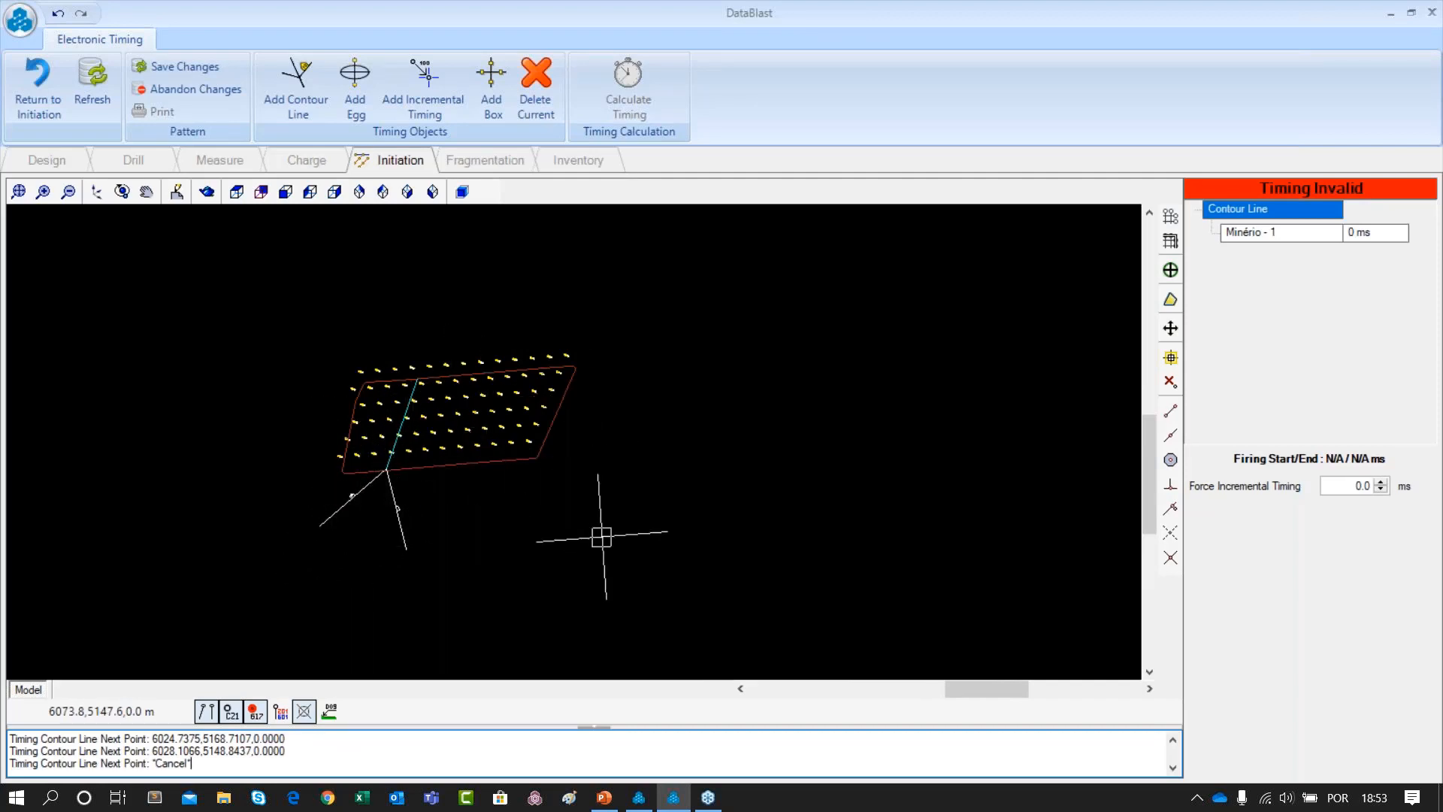
Select the second relief segment of the Minério contour line and save the timing changes
scroll(376, 508, up, 7)
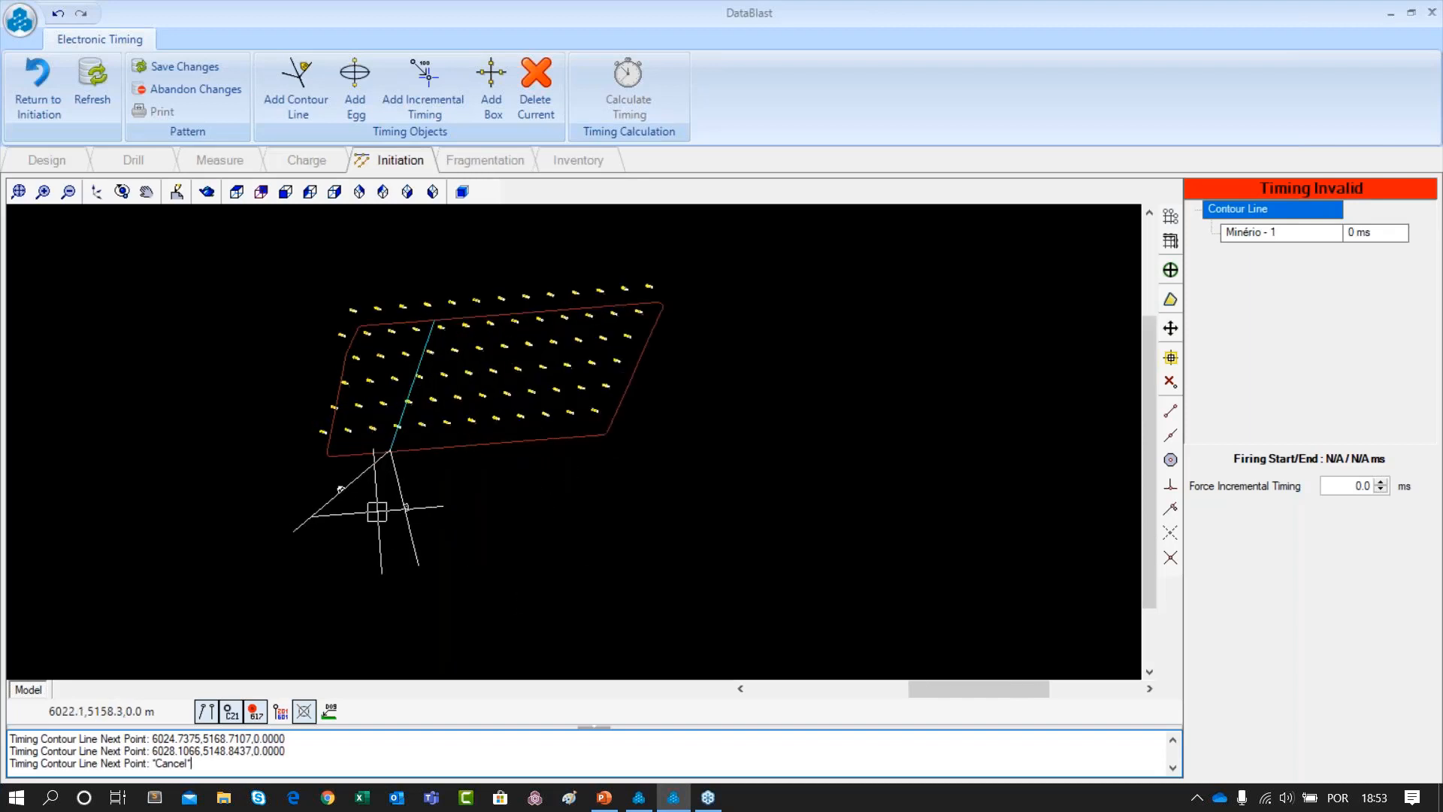
click(438, 487)
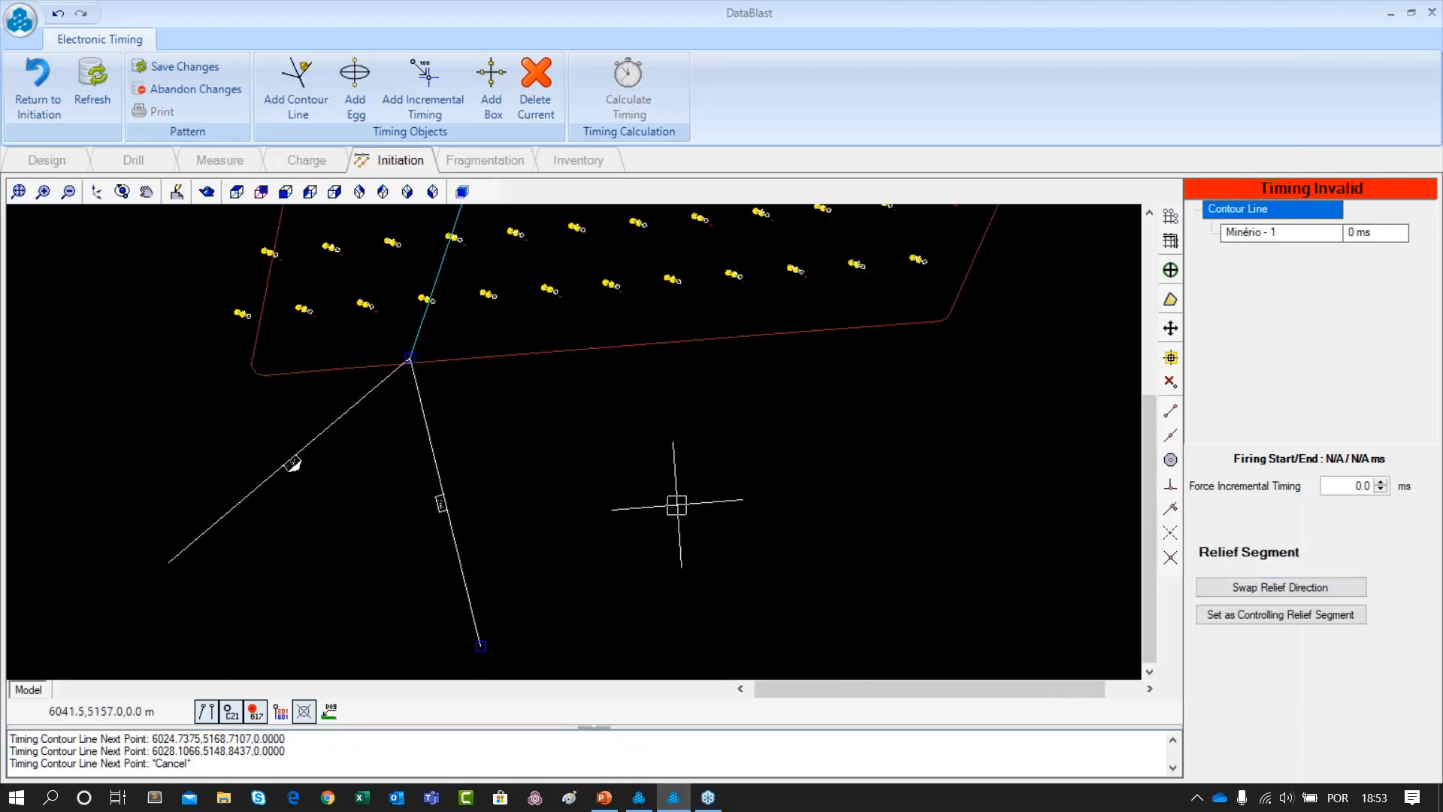
scroll(563, 428, down, 5)
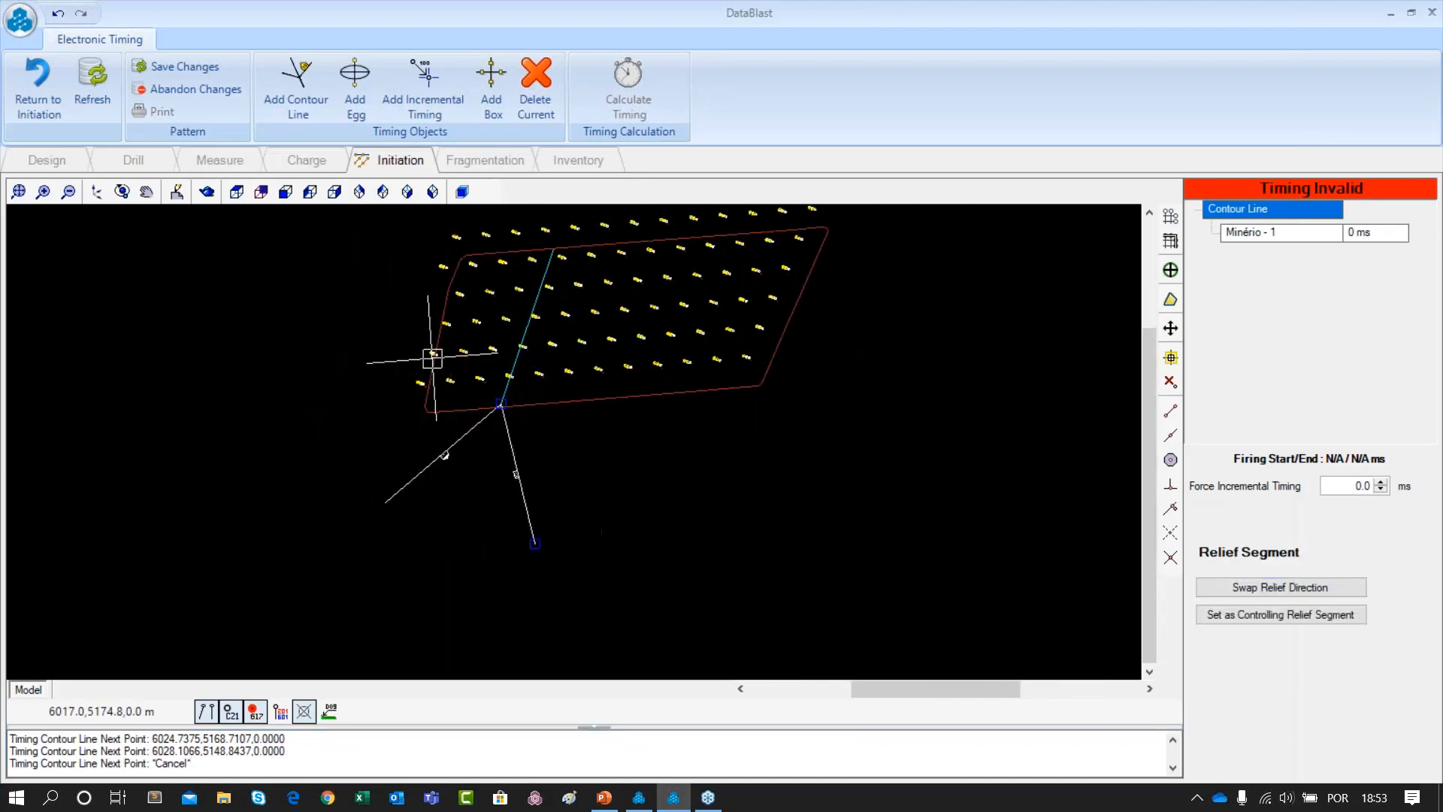
scroll(744, 389, down, 3)
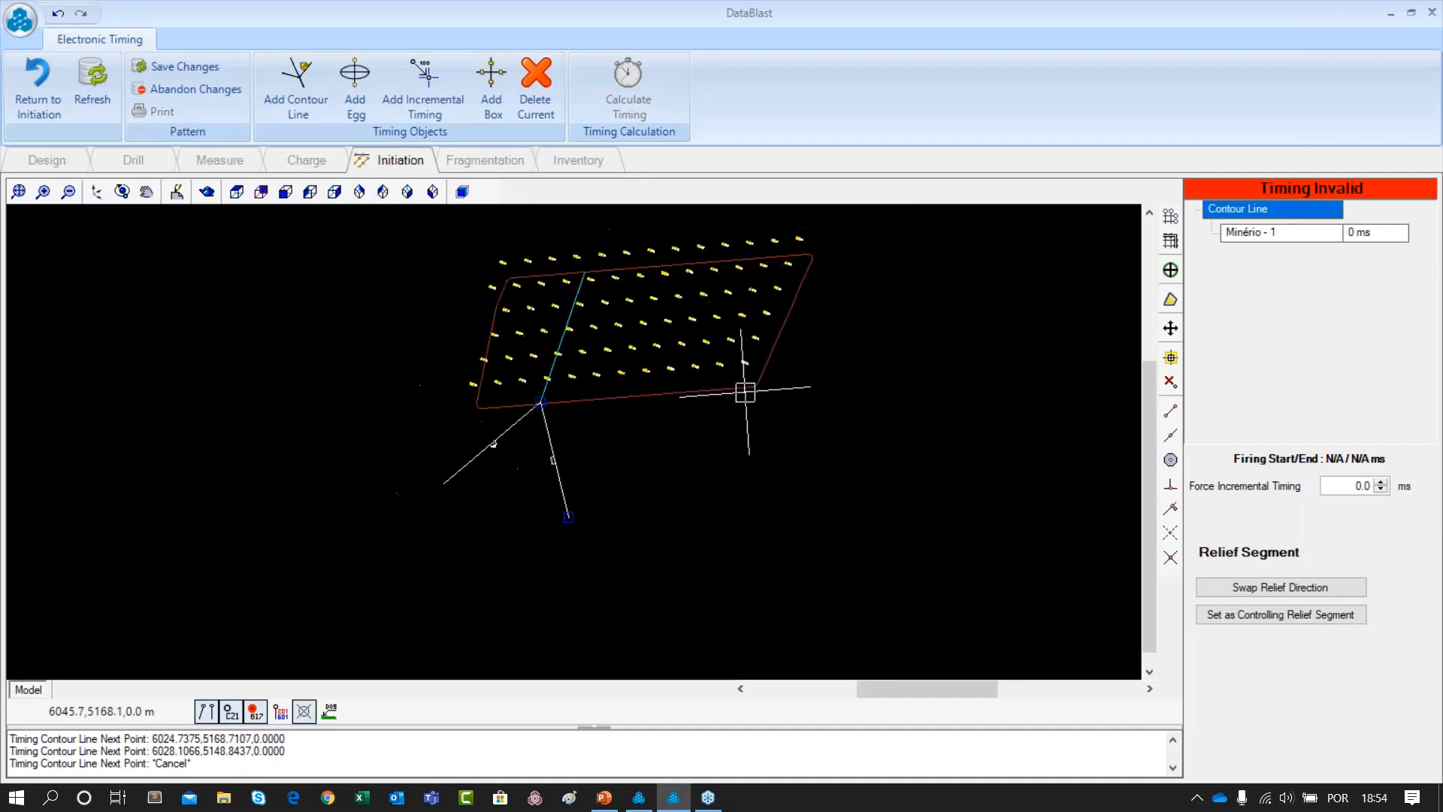
click(168, 70)
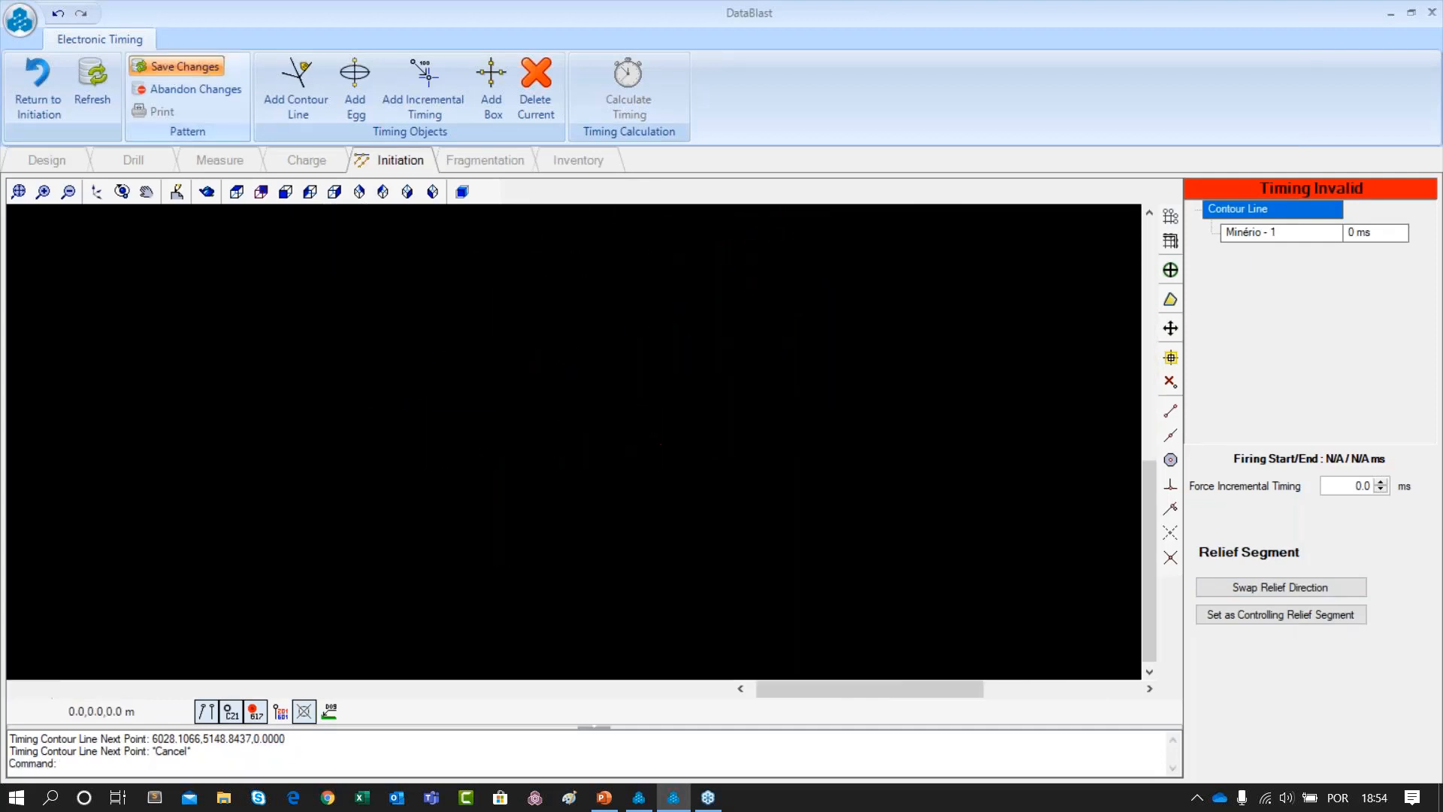
Add a contour line for Estéril - 1 from about (6093, 5148) to an apex near (6096, 5168) on the lower edge, ending near (6120, 5160)
click(303, 95)
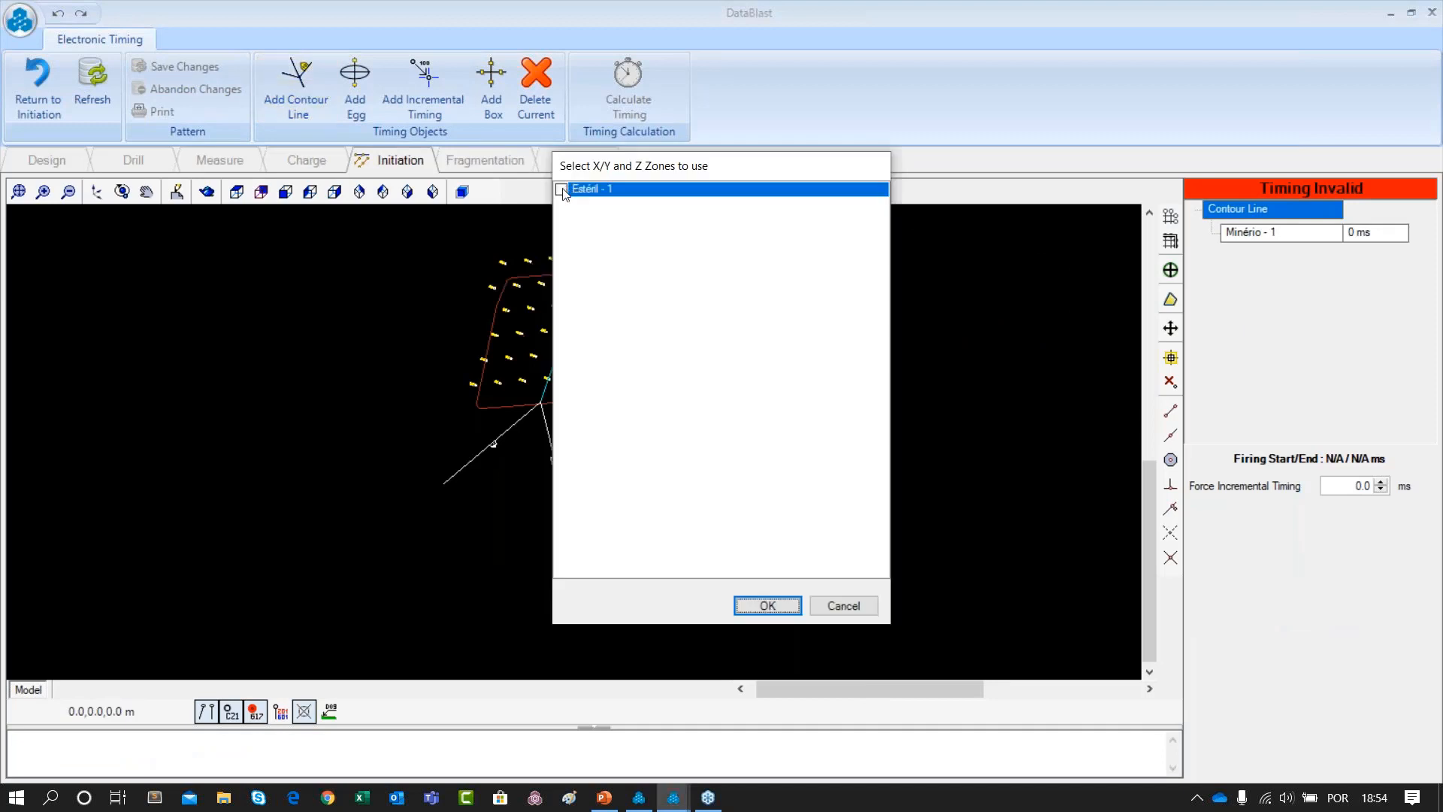
click(795, 609)
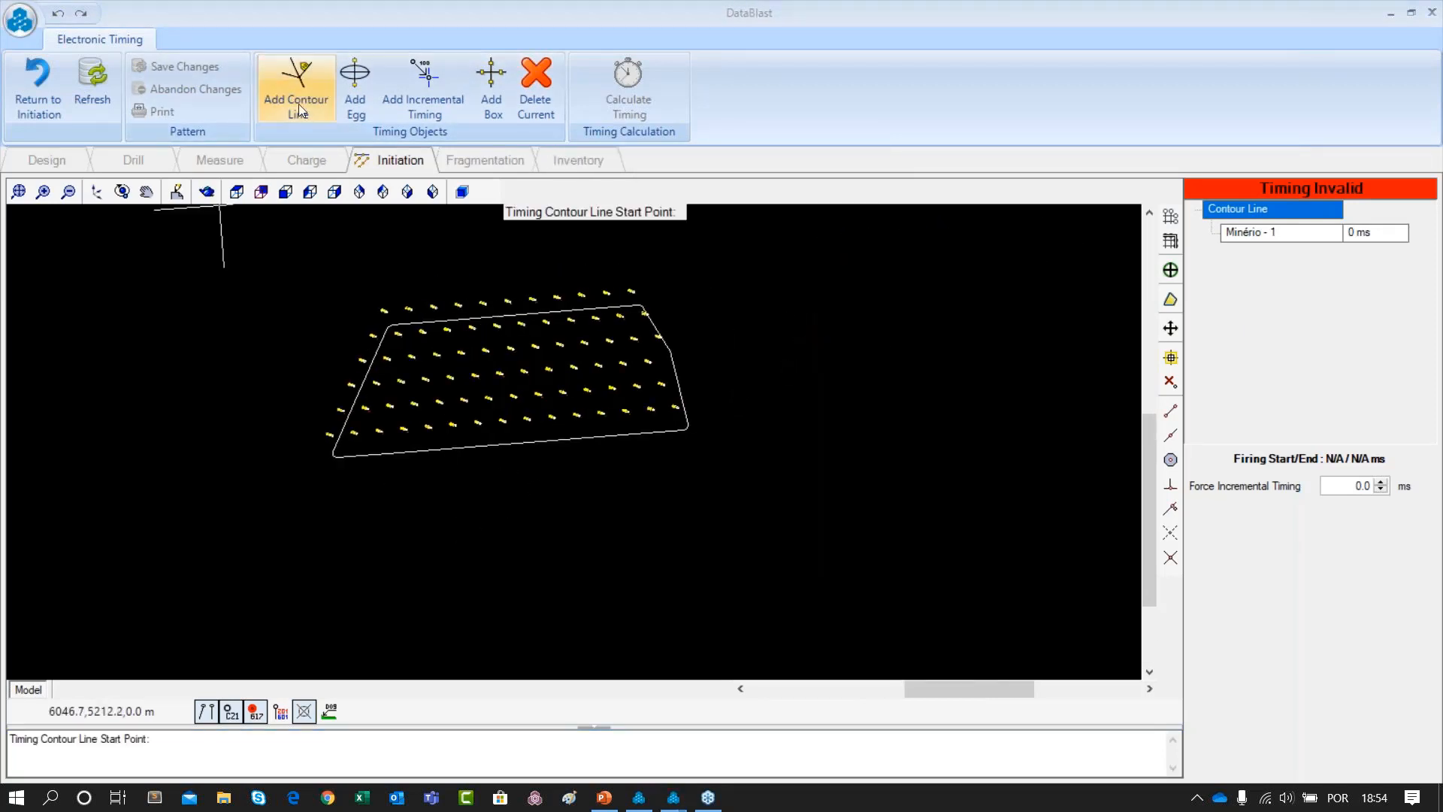
click(299, 104)
click(767, 605)
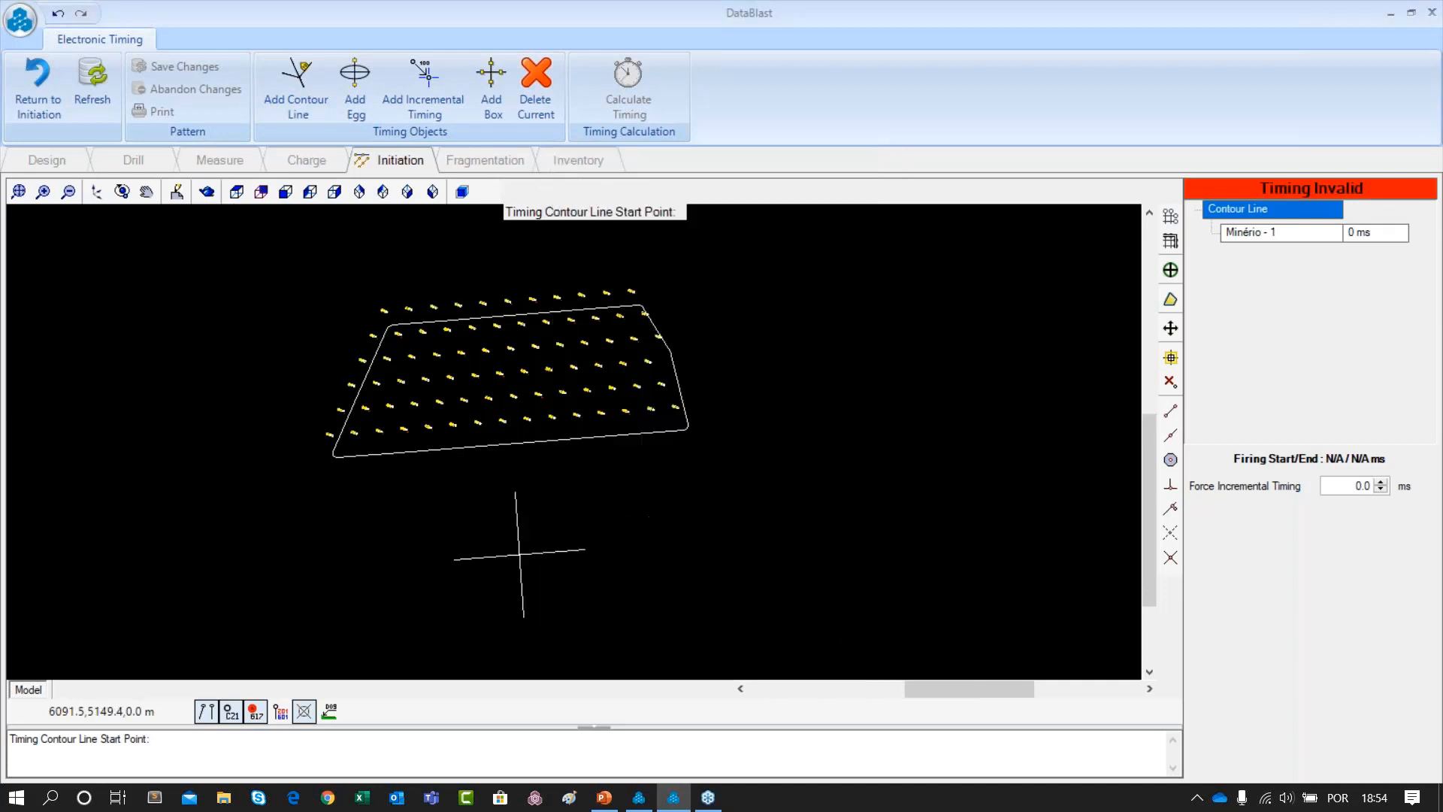
click(526, 560)
click(528, 561)
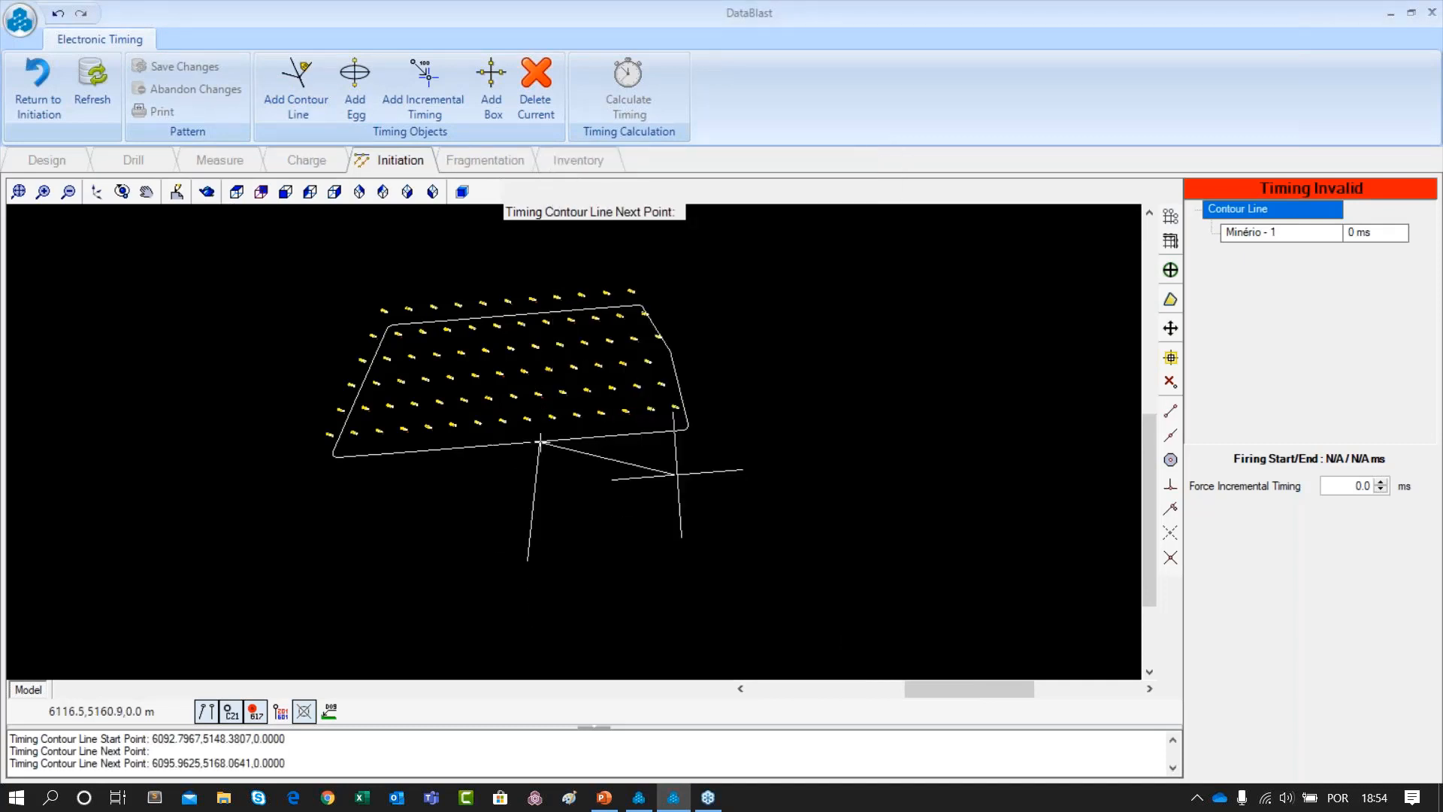
click(681, 467)
key(Escape)
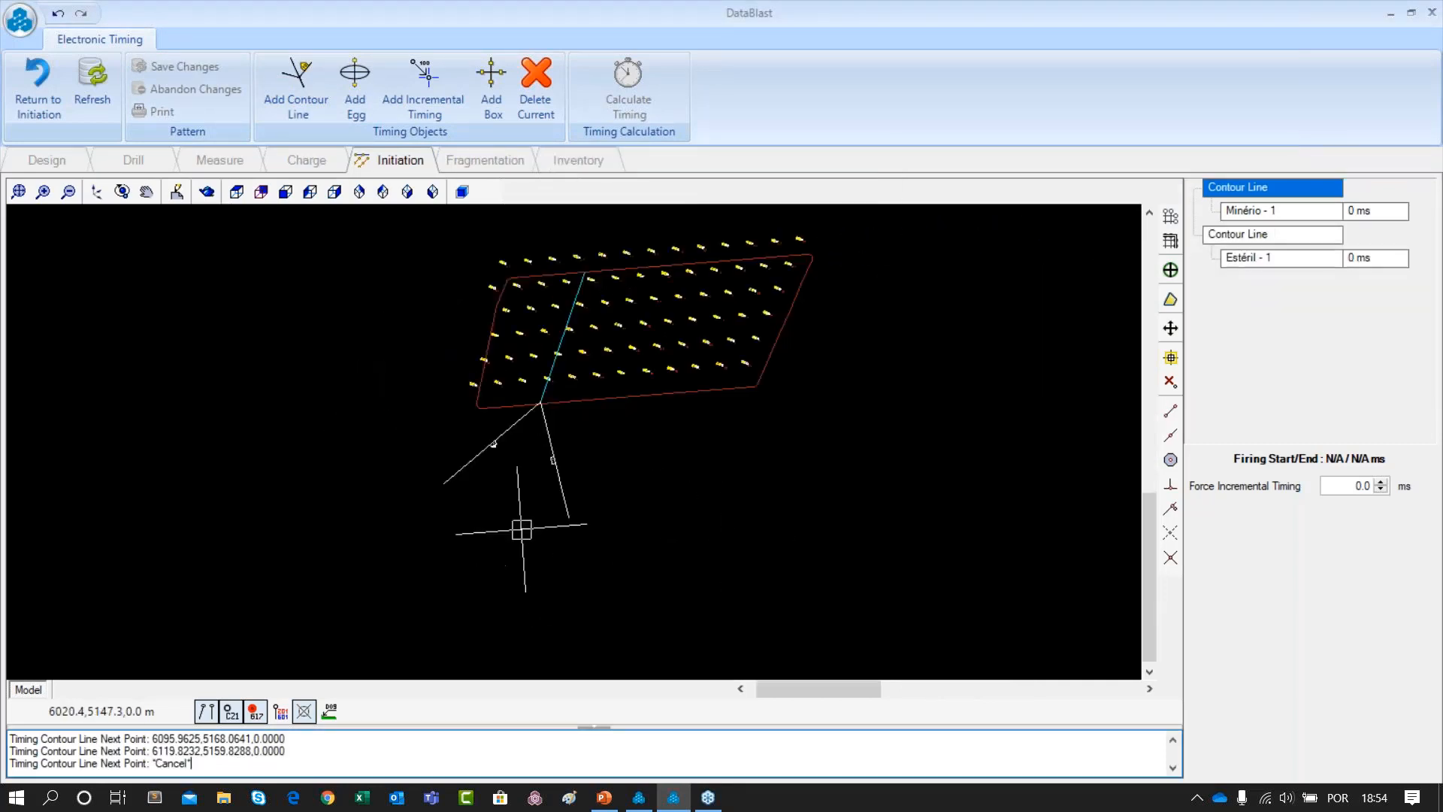
Select the Estéril - 1 zone timing and swap the relief direction of its contour line's right-hand segment
click(1287, 265)
drag(699, 406, 664, 425)
scroll(664, 425, up, 4)
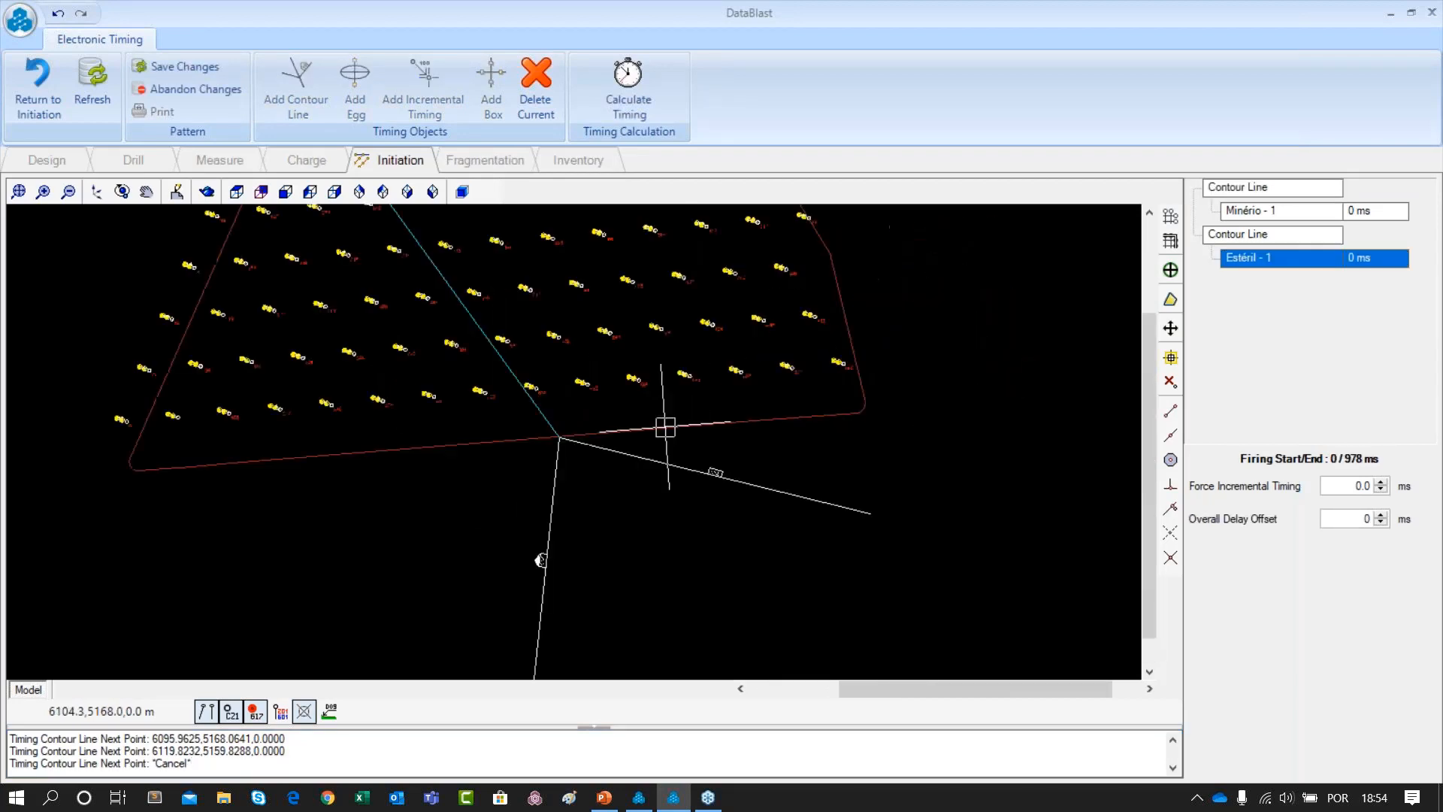
click(707, 475)
click(1280, 588)
Examine the individual hole firing times around the Estéril contour line's apex and across the rest of the zone
scroll(562, 483, up, 4)
scroll(520, 368, up, 1)
drag(537, 335, 550, 467)
scroll(516, 448, up, 2)
scroll(458, 363, down, 2)
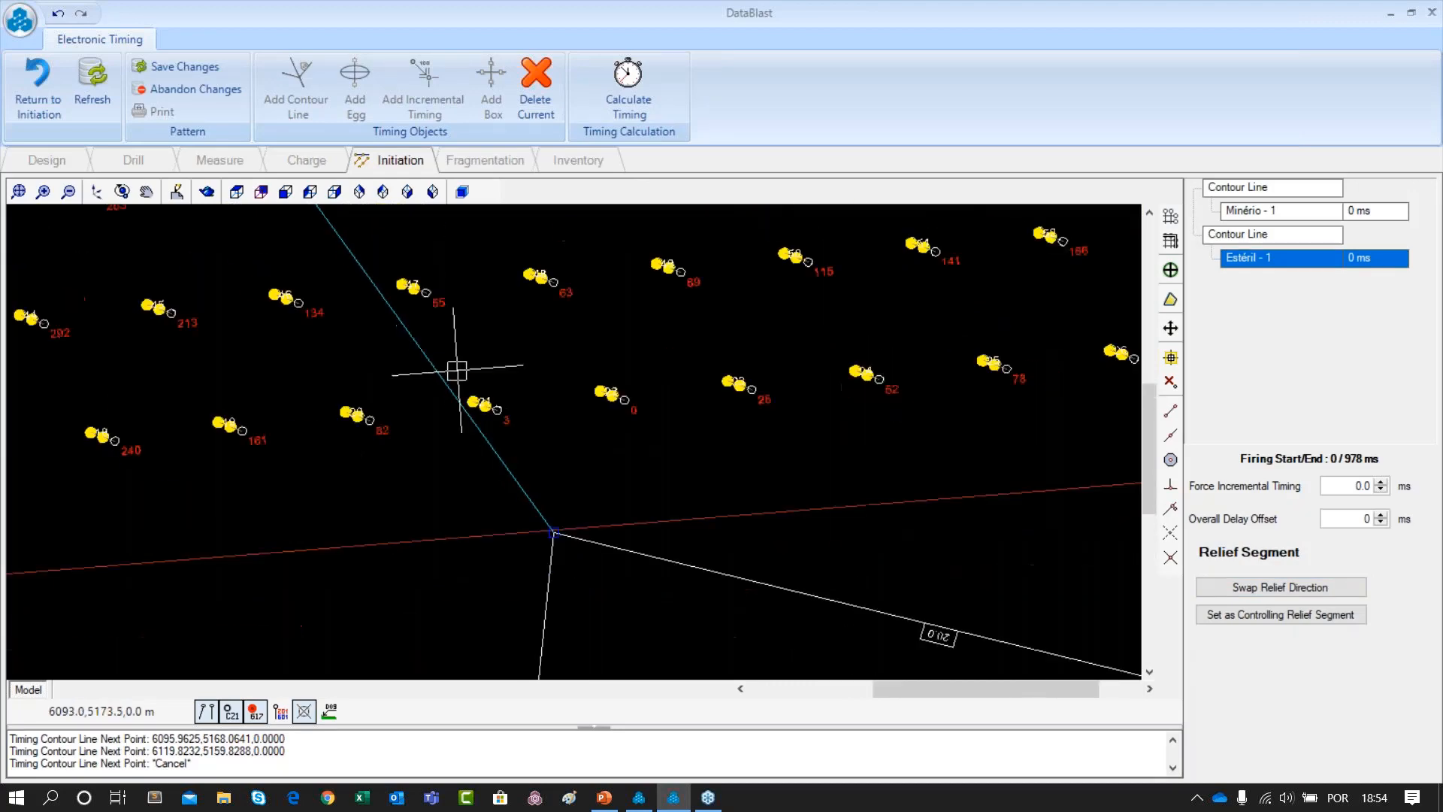
scroll(418, 451, down, 1)
scroll(633, 470, down, 3)
drag(557, 540, 504, 423)
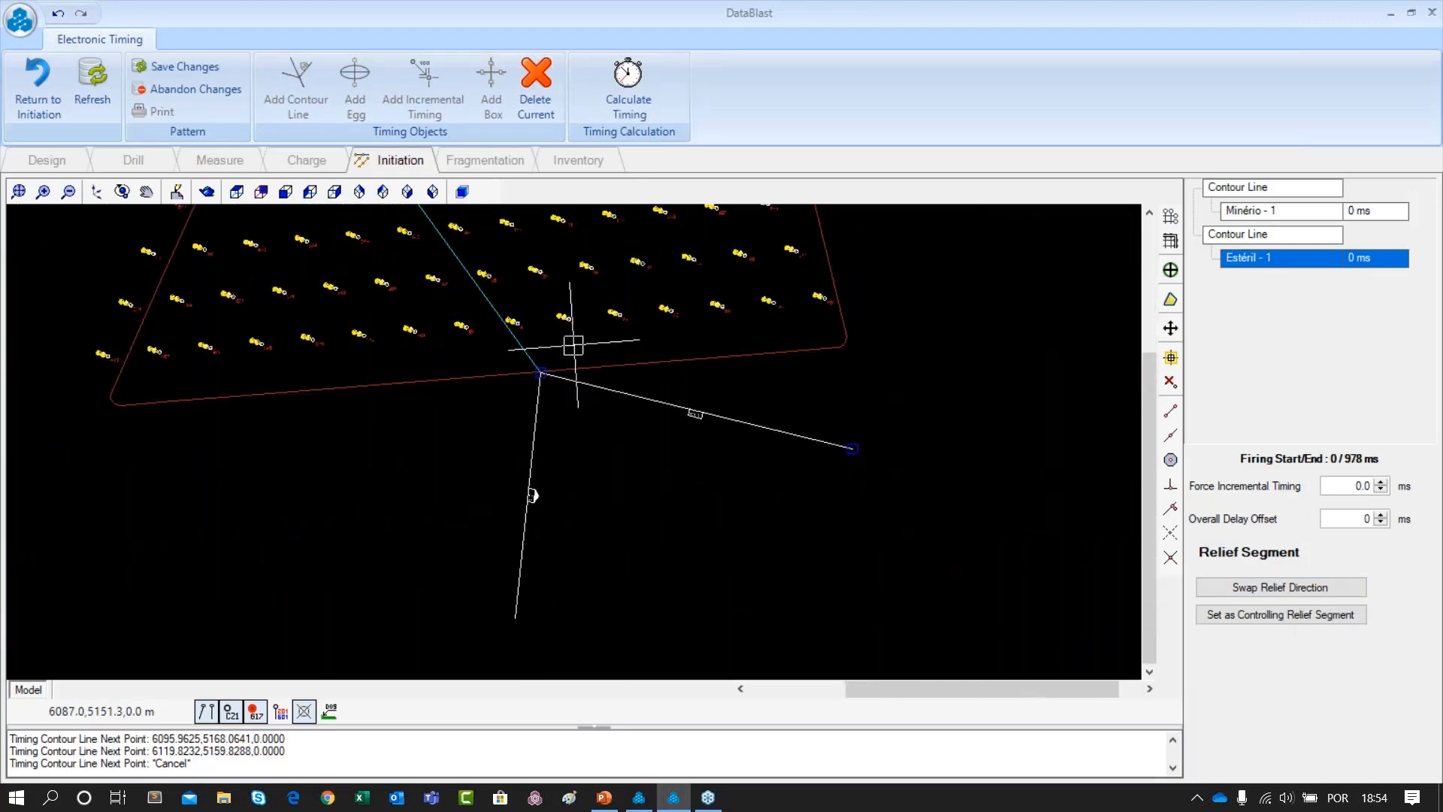
scroll(621, 385, down, 2)
drag(603, 425, 518, 508)
scroll(428, 481, down, 2)
drag(437, 449, 718, 373)
Save the timing changes and return to the initiation pattern
click(162, 65)
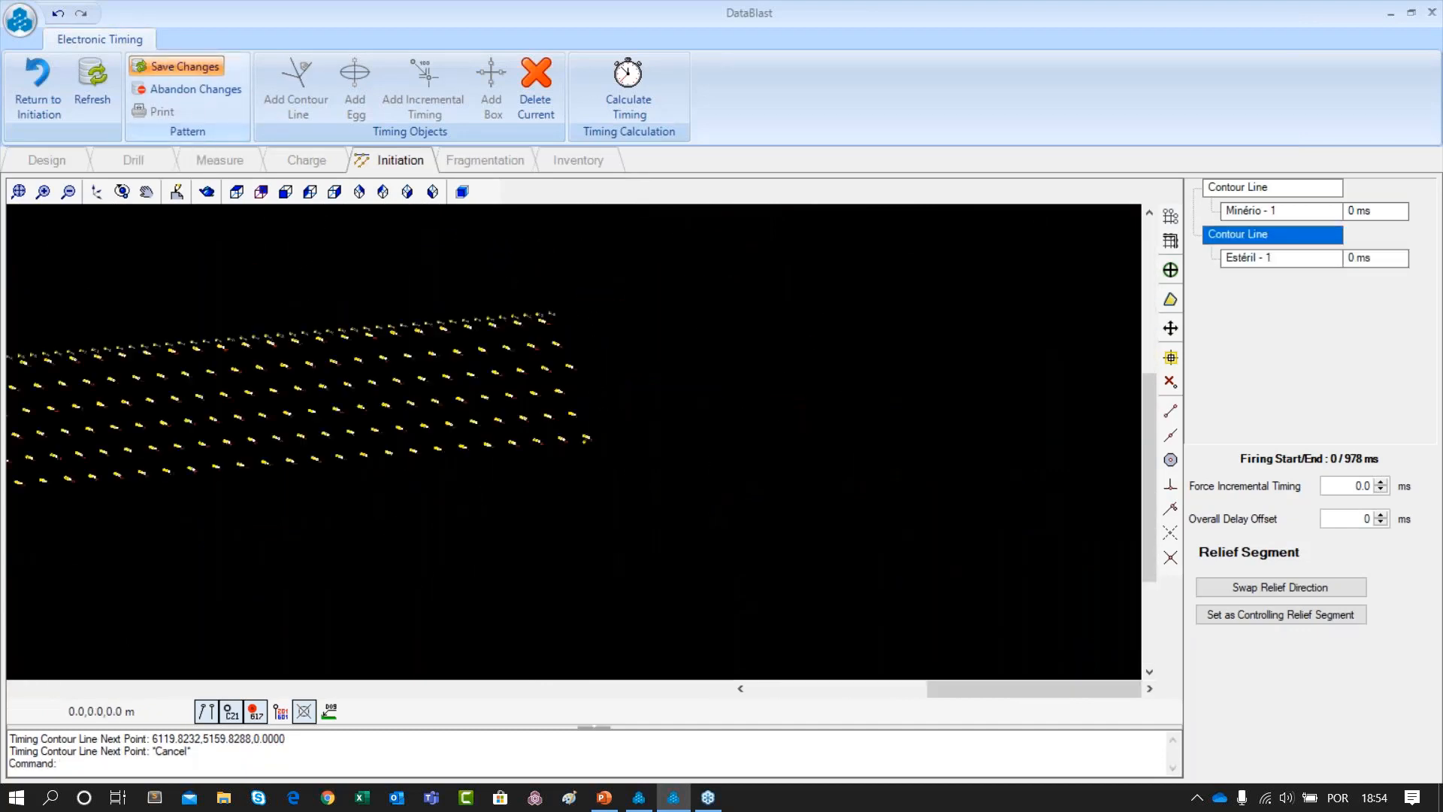
scroll(412, 380, down, 3)
drag(395, 369, 532, 348)
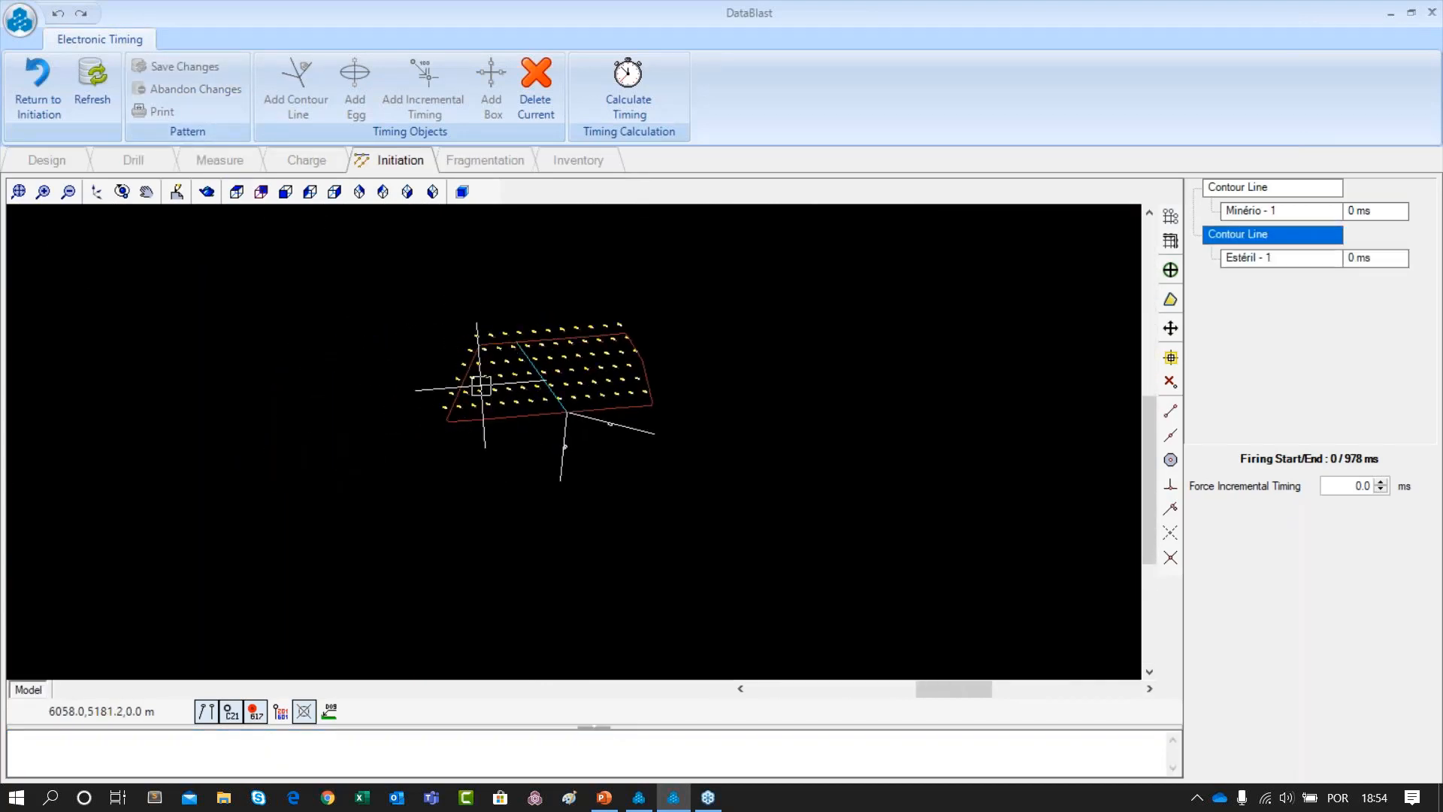
click(43, 85)
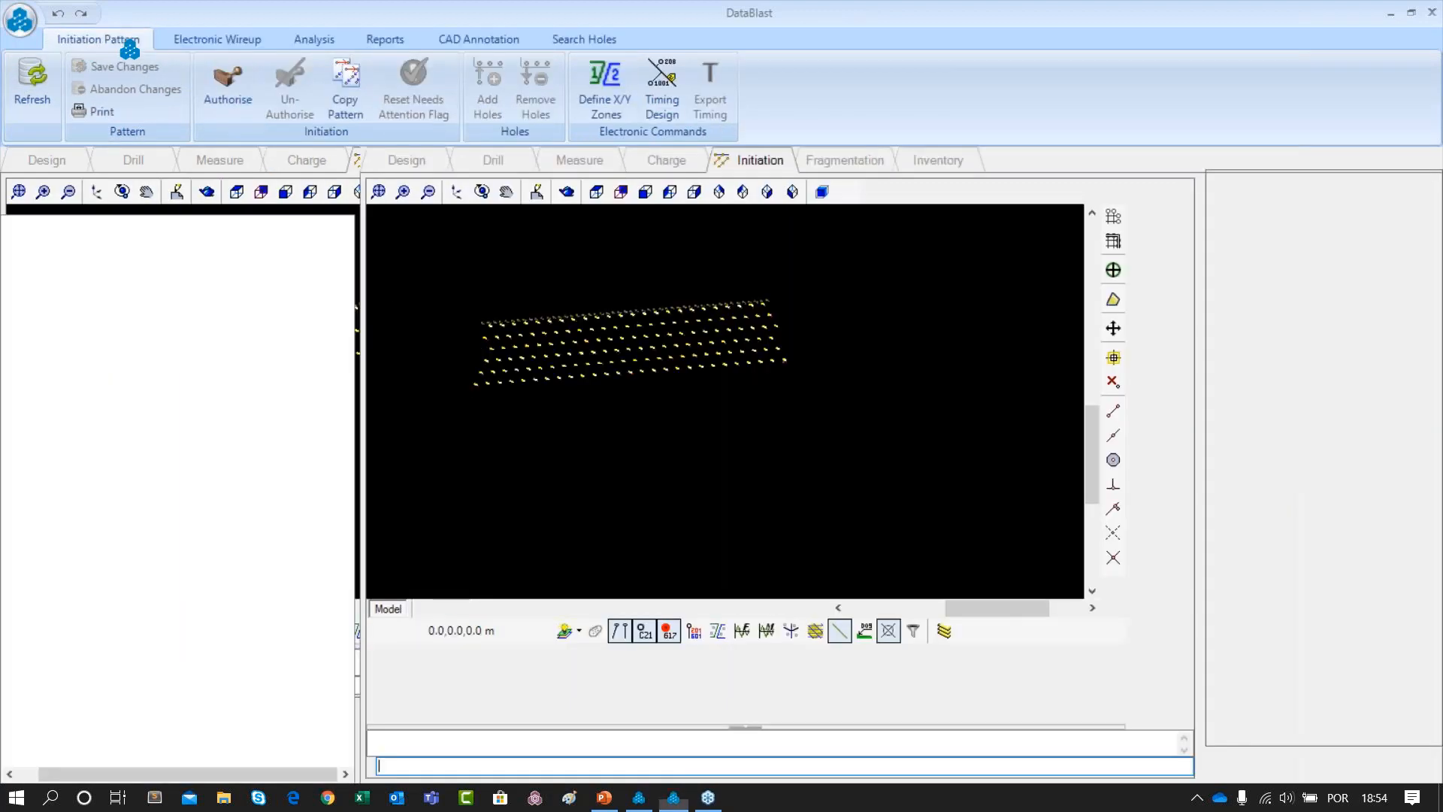
Open the timing contours analysis of the initiation pattern and show the second contour line's timing together with the first
scroll(164, 75, down, 2)
click(113, 84)
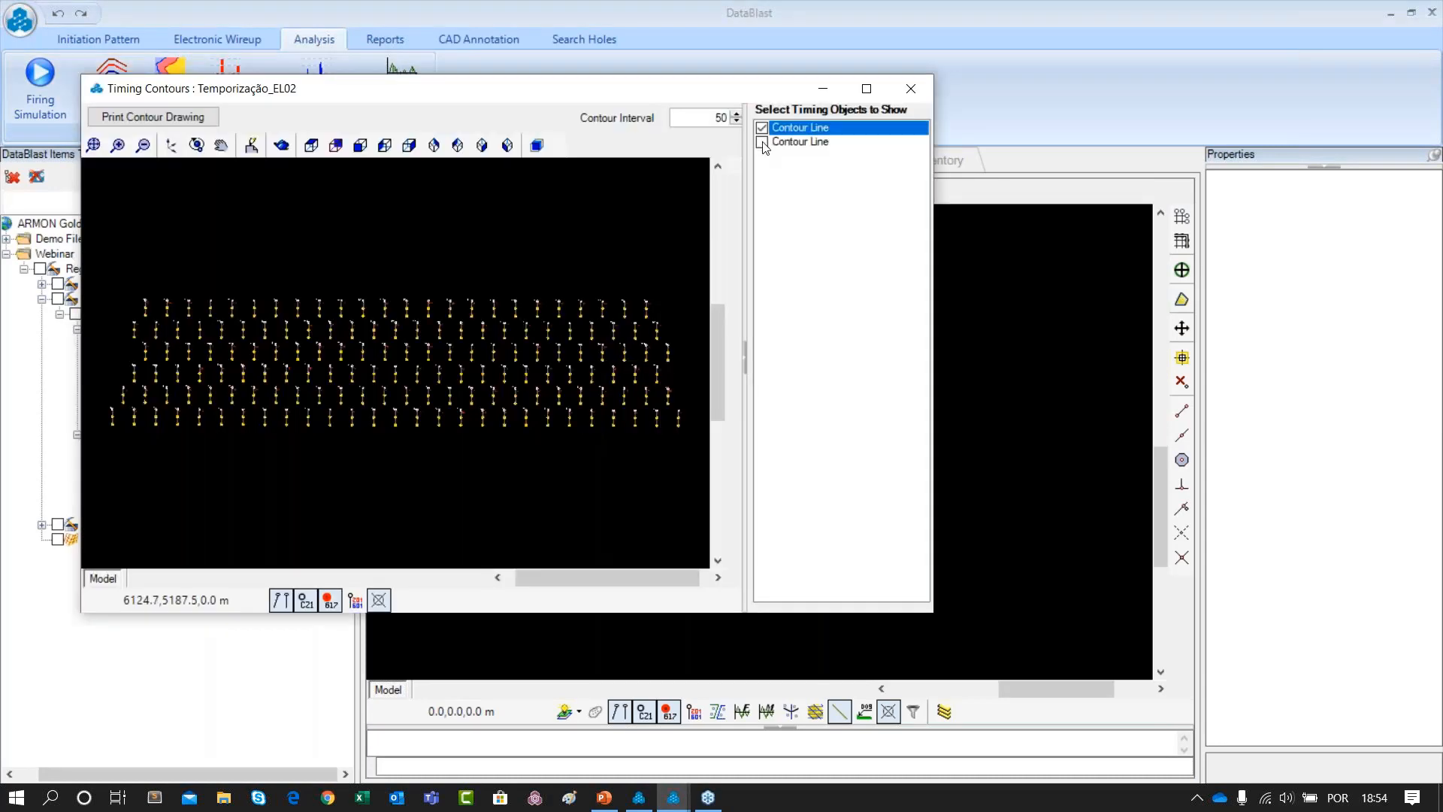
click(763, 143)
click(762, 142)
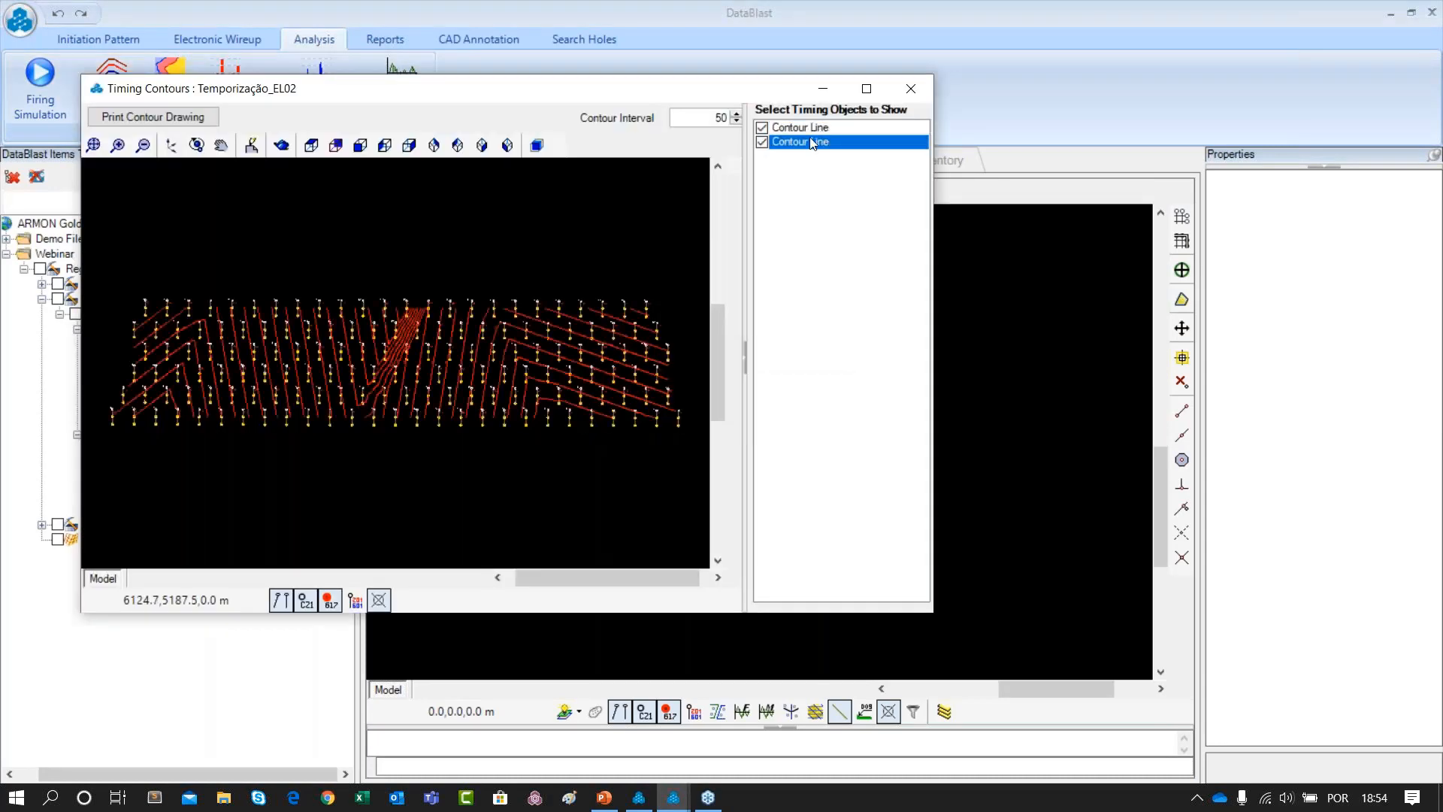
Examine the timing contours of both zones, including the Minério–Estéril boundary, both ends of the pattern and the lower hole row
scroll(509, 338, down, 1)
drag(509, 338, 494, 288)
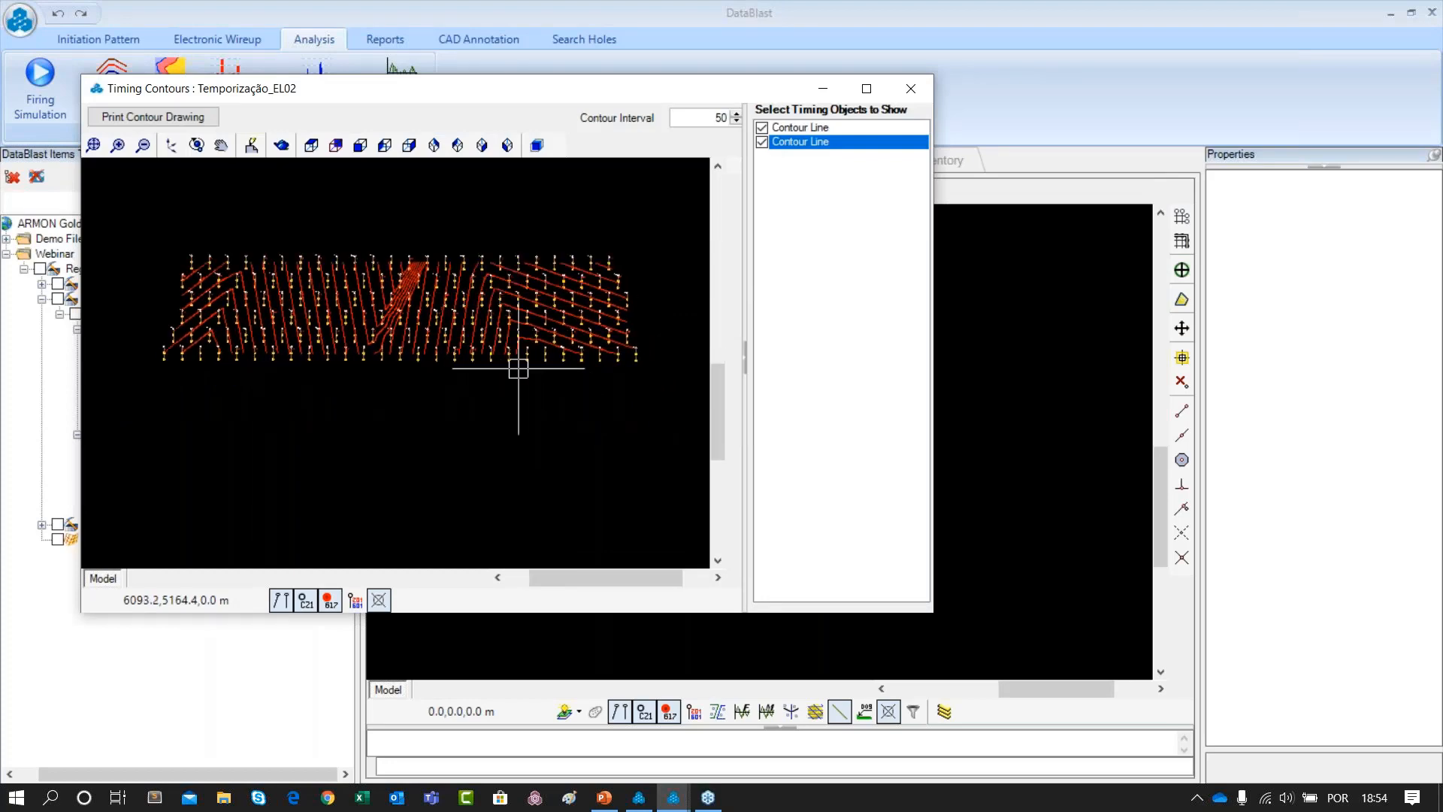
drag(568, 365, 459, 351)
scroll(418, 376, up, 1)
scroll(418, 281, up, 2)
mouse_move(419, 286)
mouse_down()
mouse_move(416, 365)
mouse_move(425, 338)
mouse_move(388, 247)
mouse_up()
scroll(415, 406, down, 2)
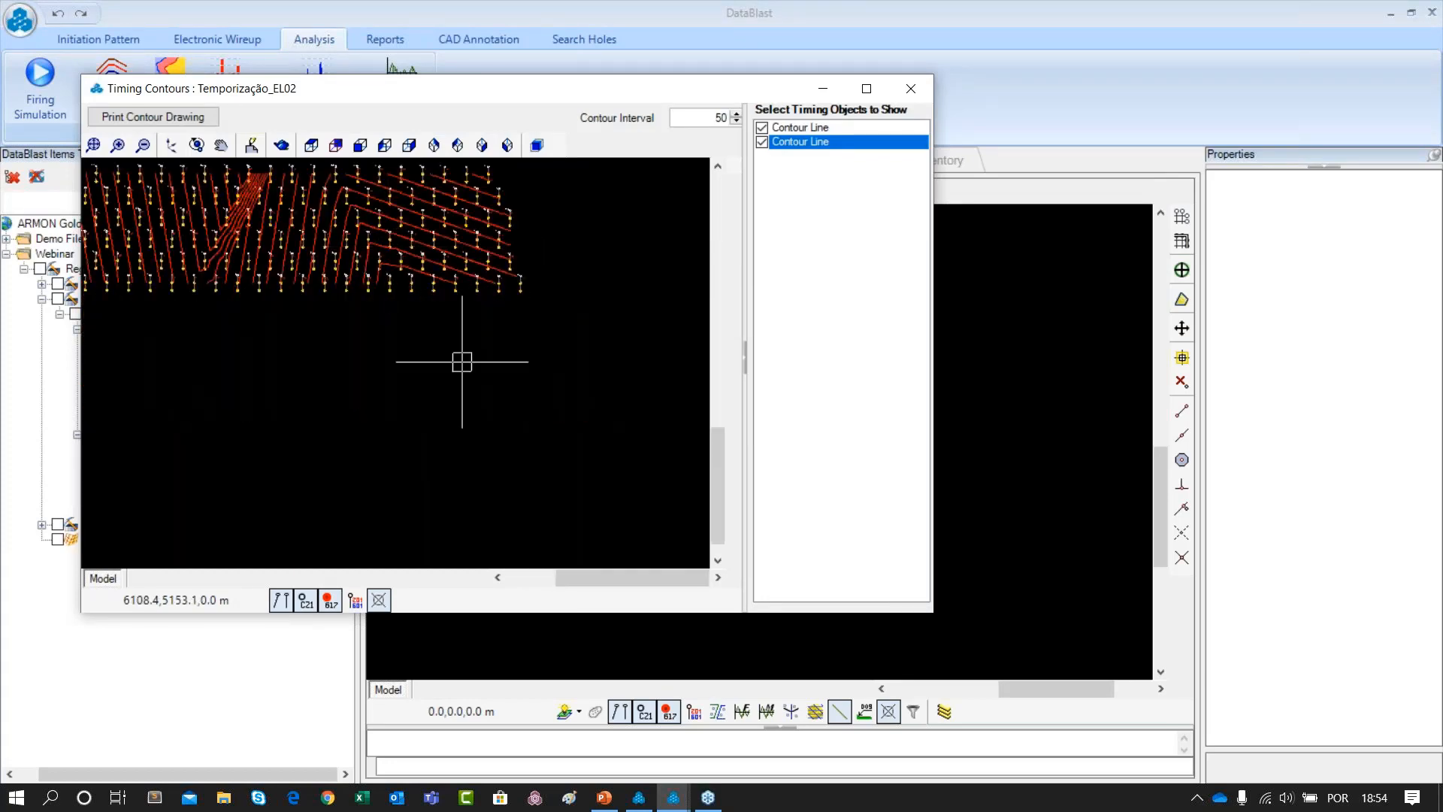
scroll(509, 417, down, 2)
mouse_move(411, 379)
mouse_down()
mouse_move(489, 354)
mouse_move(611, 376)
mouse_up()
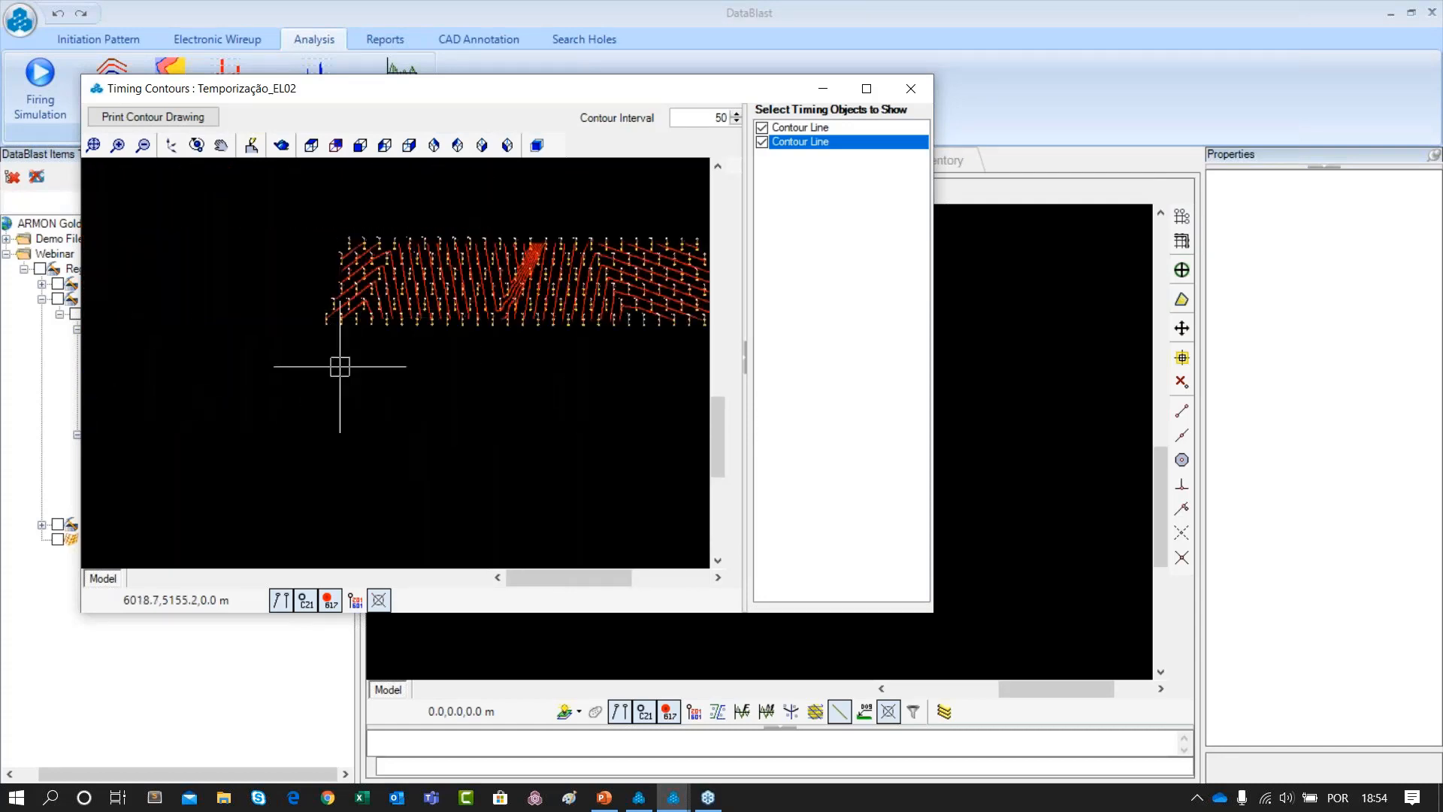
scroll(354, 294, up, 6)
drag(494, 316, 306, 337)
drag(515, 314, 338, 326)
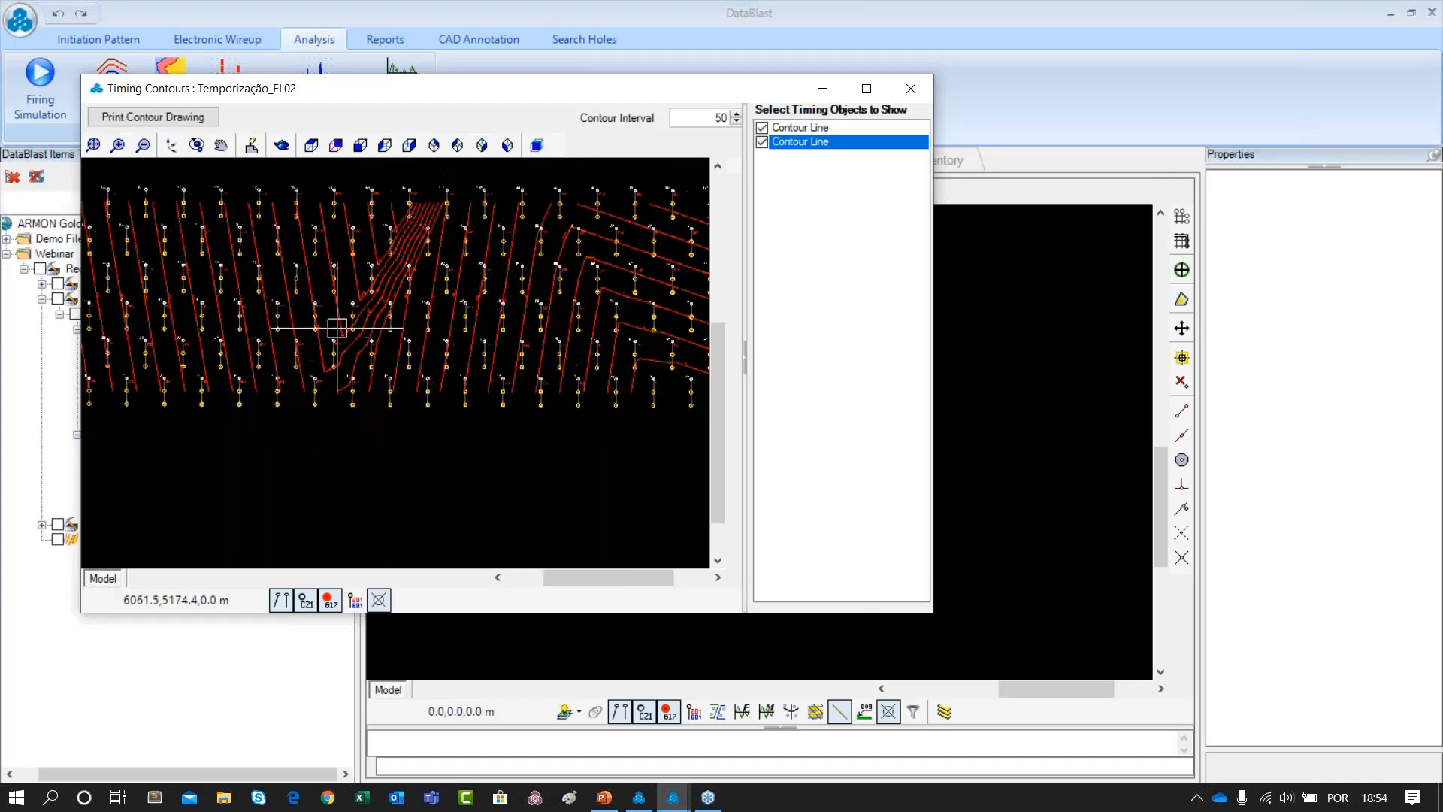
scroll(415, 304, down, 4)
drag(514, 301, 451, 314)
scroll(398, 348, up, 3)
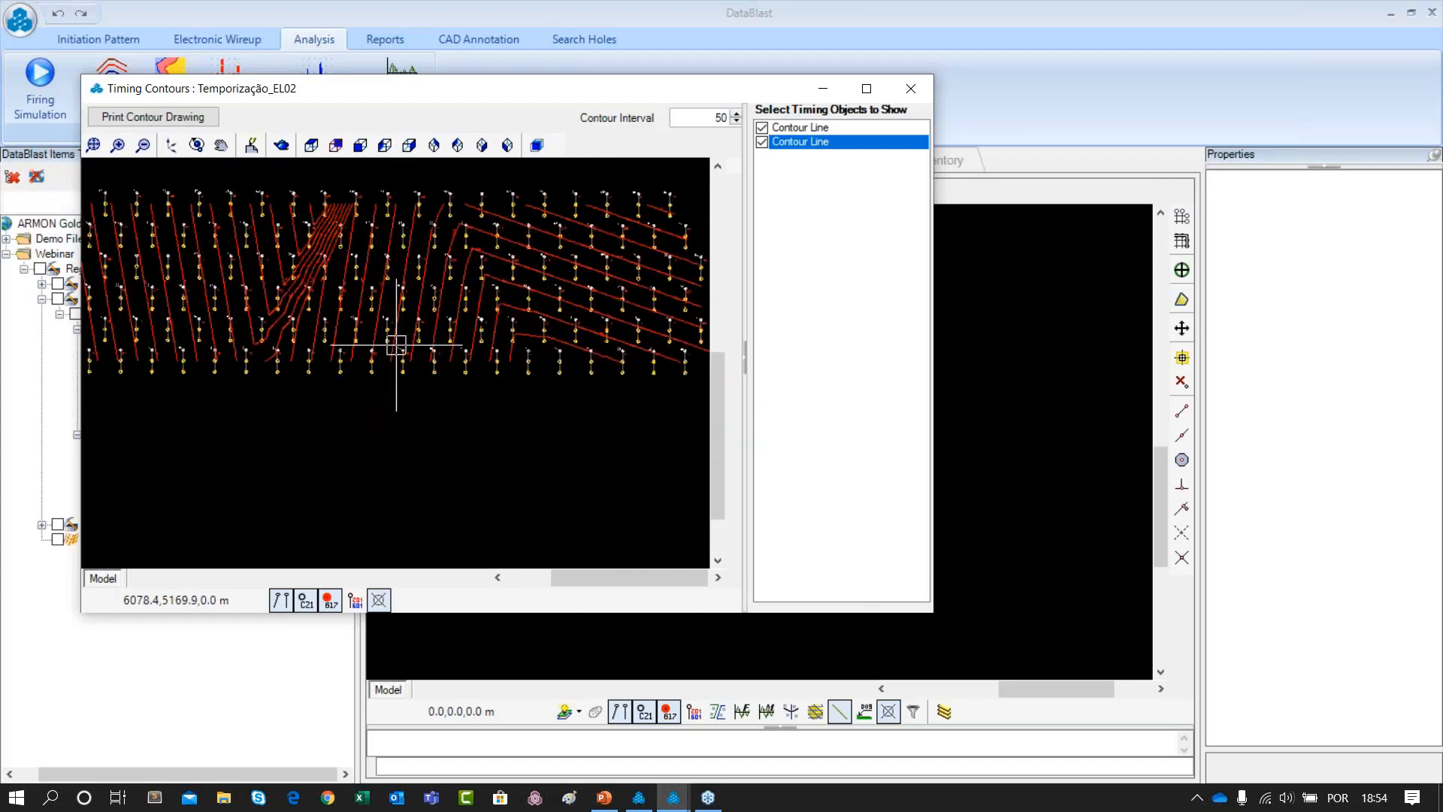
drag(270, 351, 399, 313)
scroll(399, 312, down, 2)
mouse_move(190, 301)
mouse_down()
mouse_move(275, 289)
mouse_move(322, 365)
mouse_move(425, 406)
mouse_up()
scroll(275, 289, up, 1)
scroll(327, 383, up, 6)
scroll(431, 399, down, 2)
scroll(431, 398, down, 1)
mouse_move(499, 327)
mouse_down()
mouse_move(421, 303)
mouse_move(297, 301)
mouse_up()
scroll(544, 290, down, 3)
drag(526, 295, 389, 340)
scroll(423, 357, down, 2)
drag(489, 363, 433, 368)
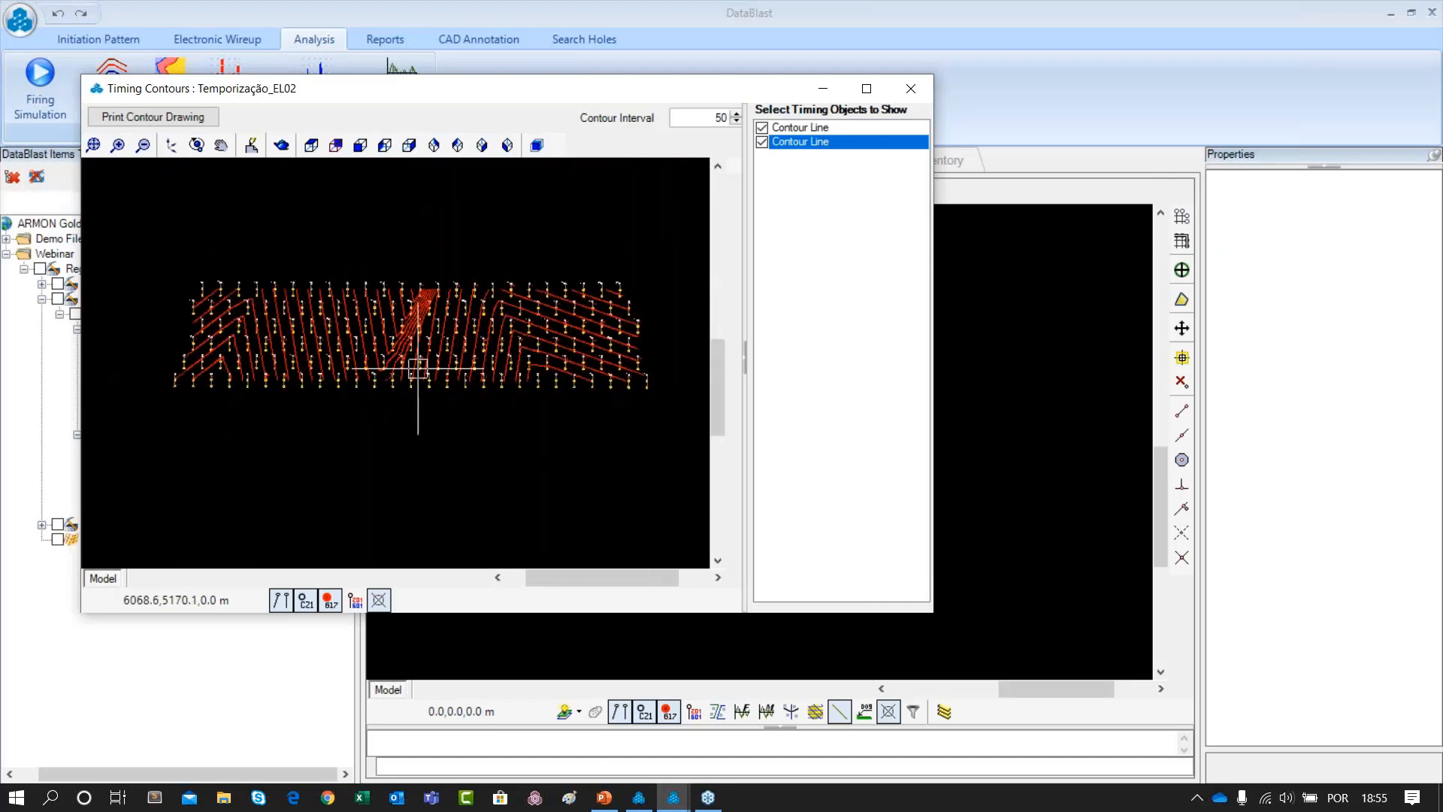
scroll(408, 402, up, 1)
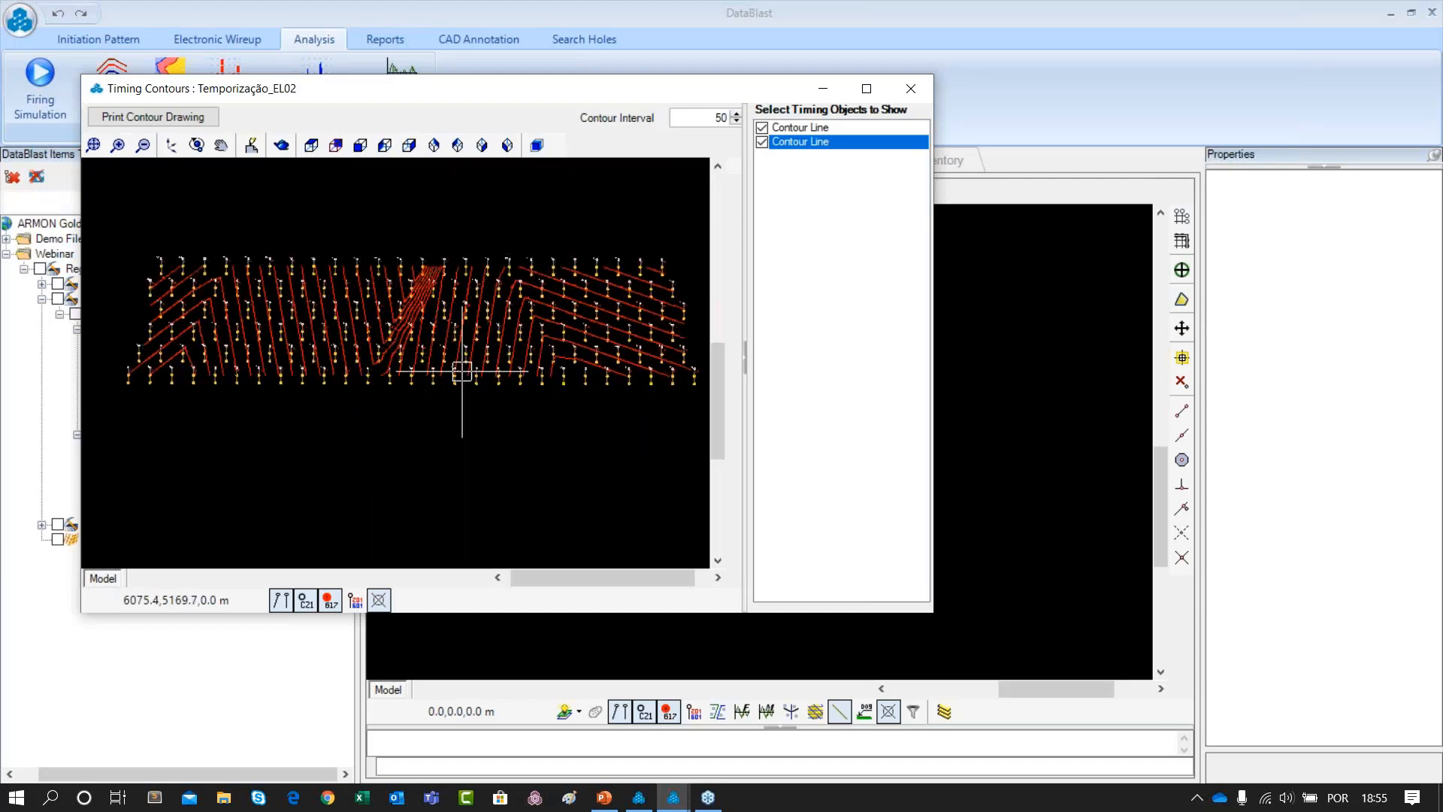
scroll(377, 285, down, 1)
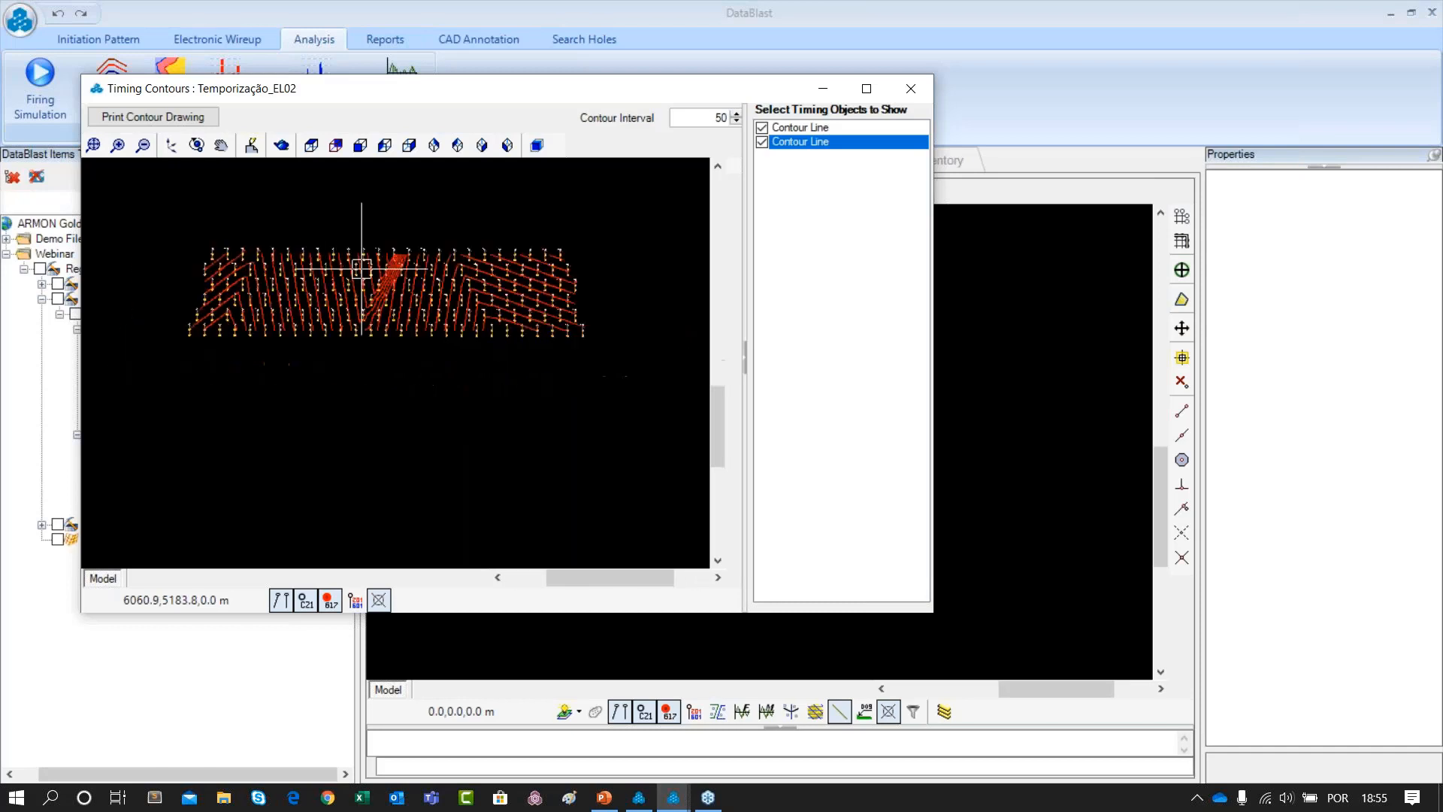
scroll(345, 305, down, 1)
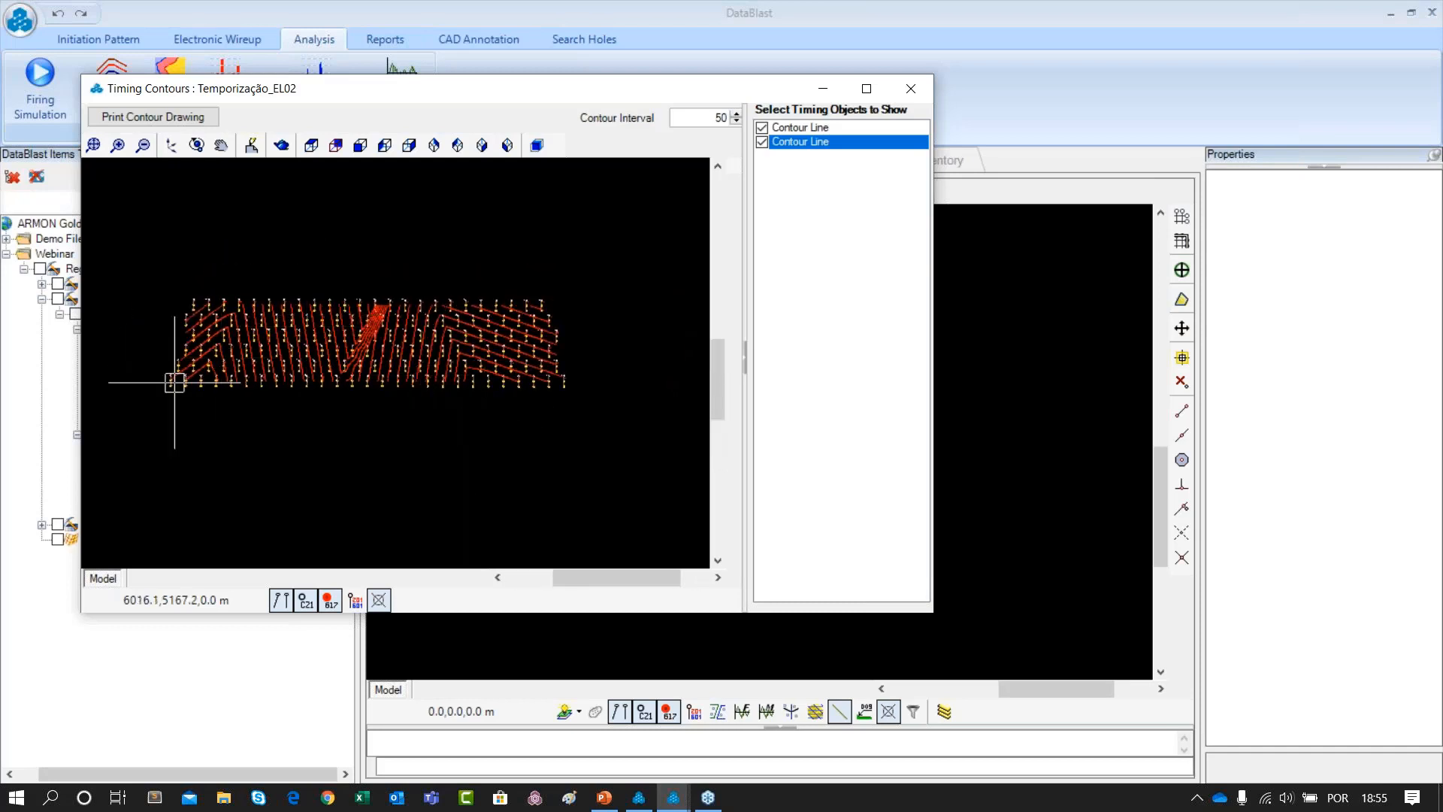
Hide both contour lines in the timing contours view, and show them again one after the other
click(759, 143)
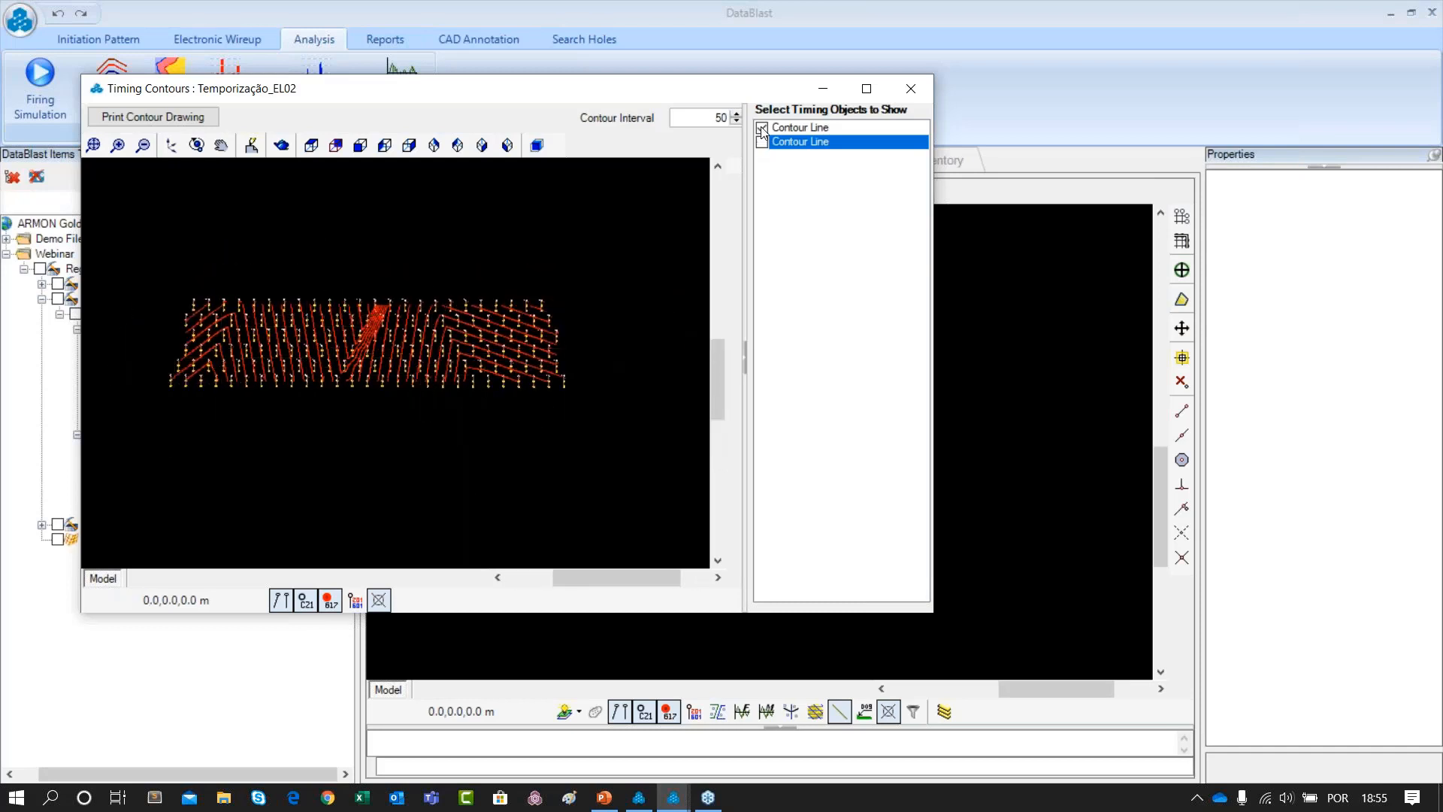
click(761, 128)
click(761, 145)
click(760, 143)
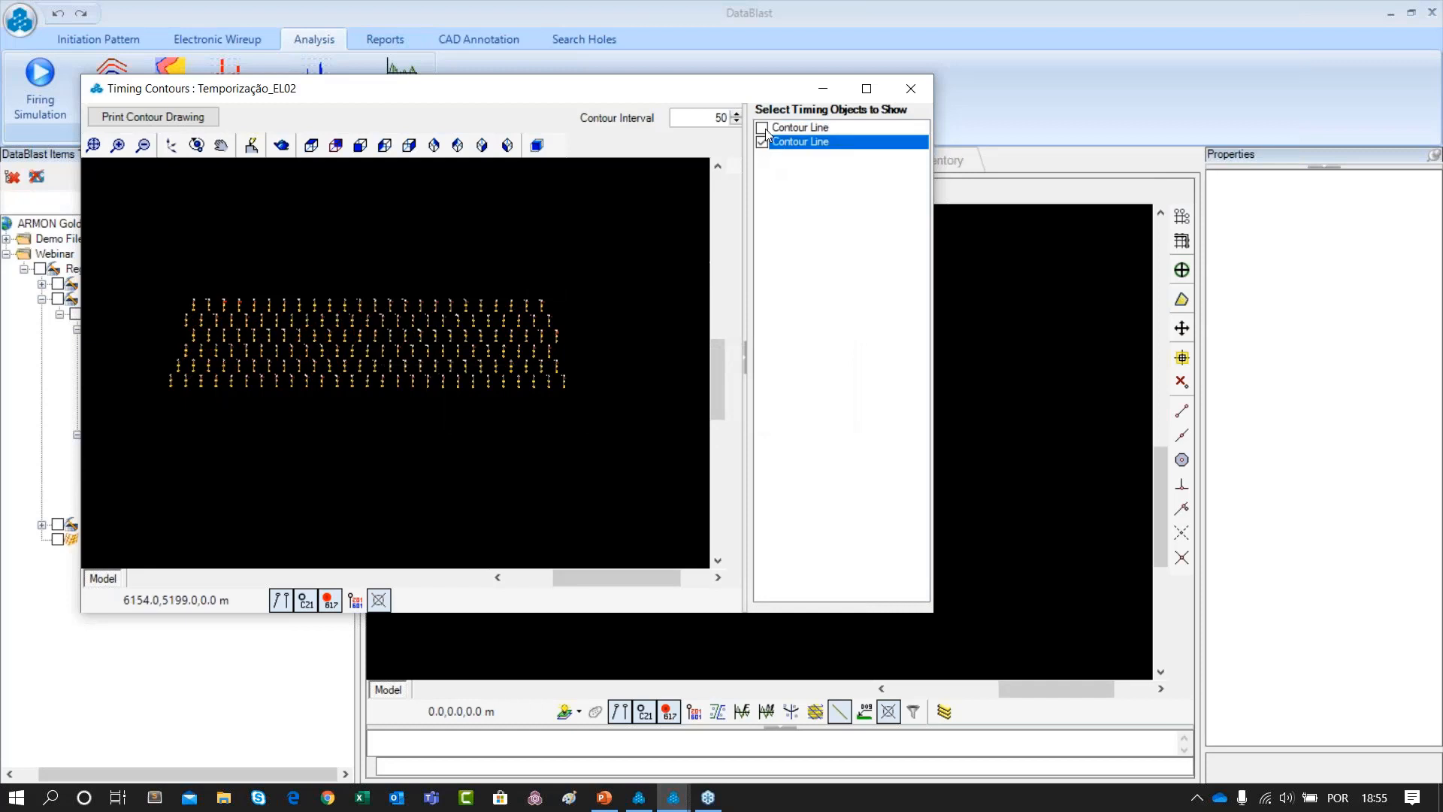
click(765, 128)
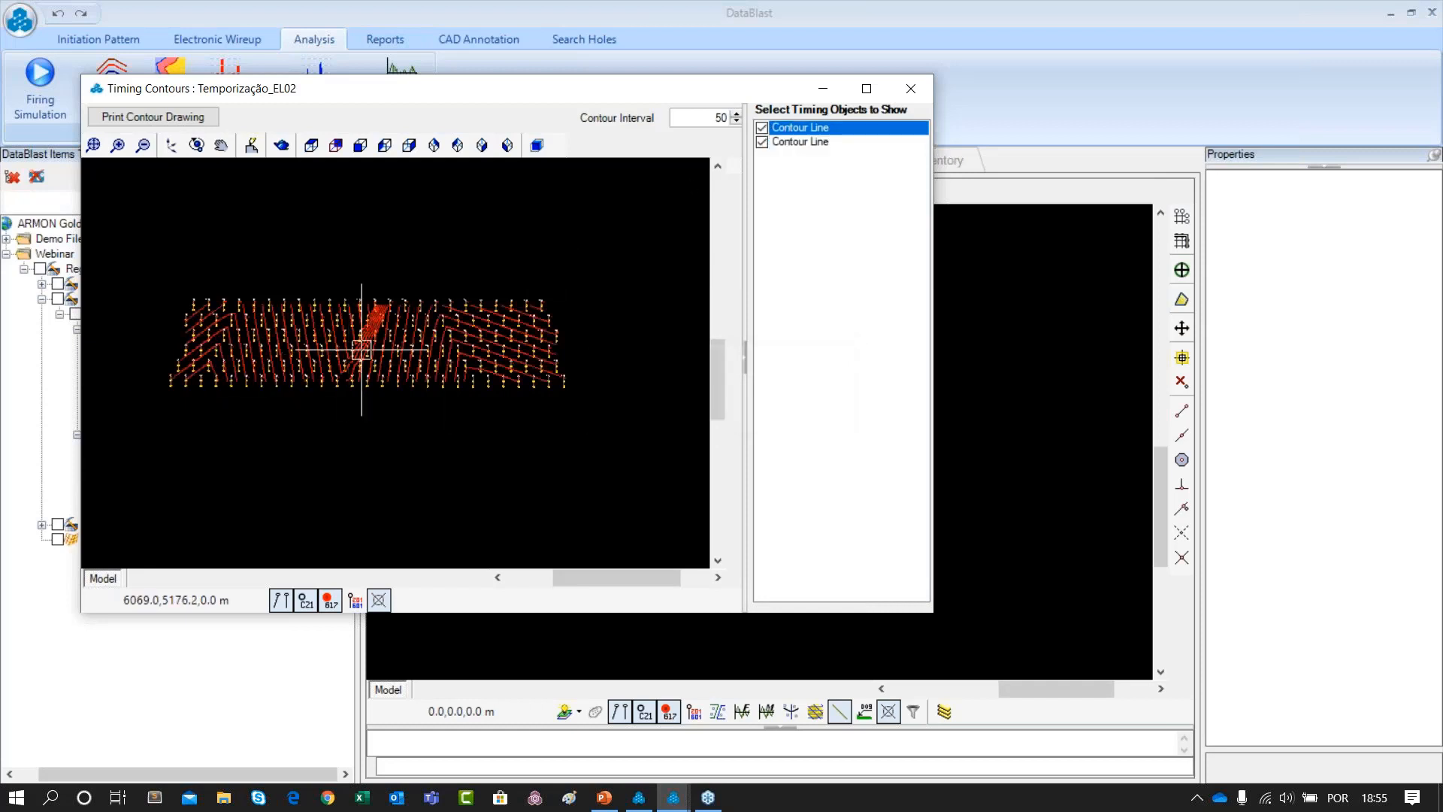
Close the timing contours and open the relief analysis of Temporização_EL02 with both the Minério and Estéril zones shown
click(909, 91)
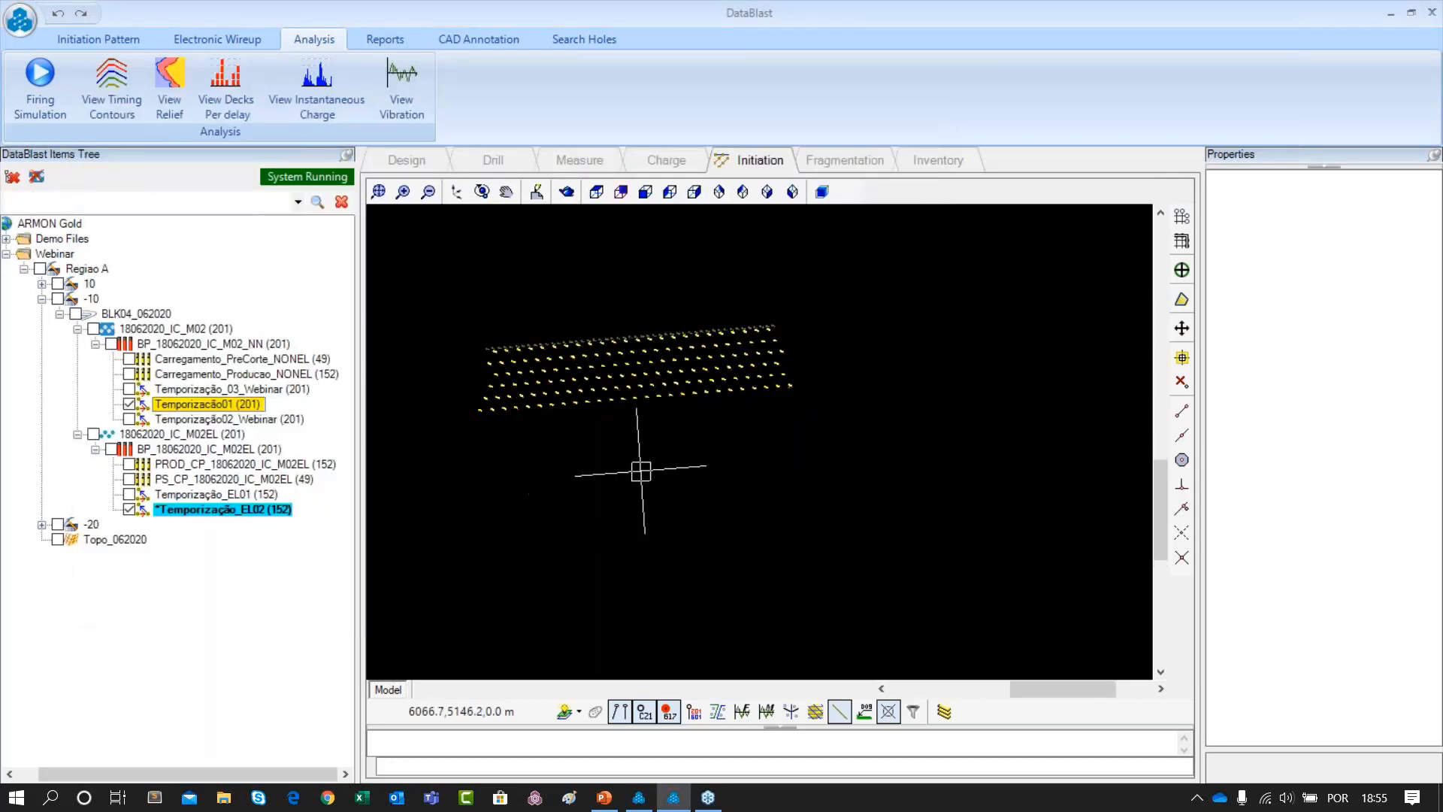
drag(663, 365, 684, 380)
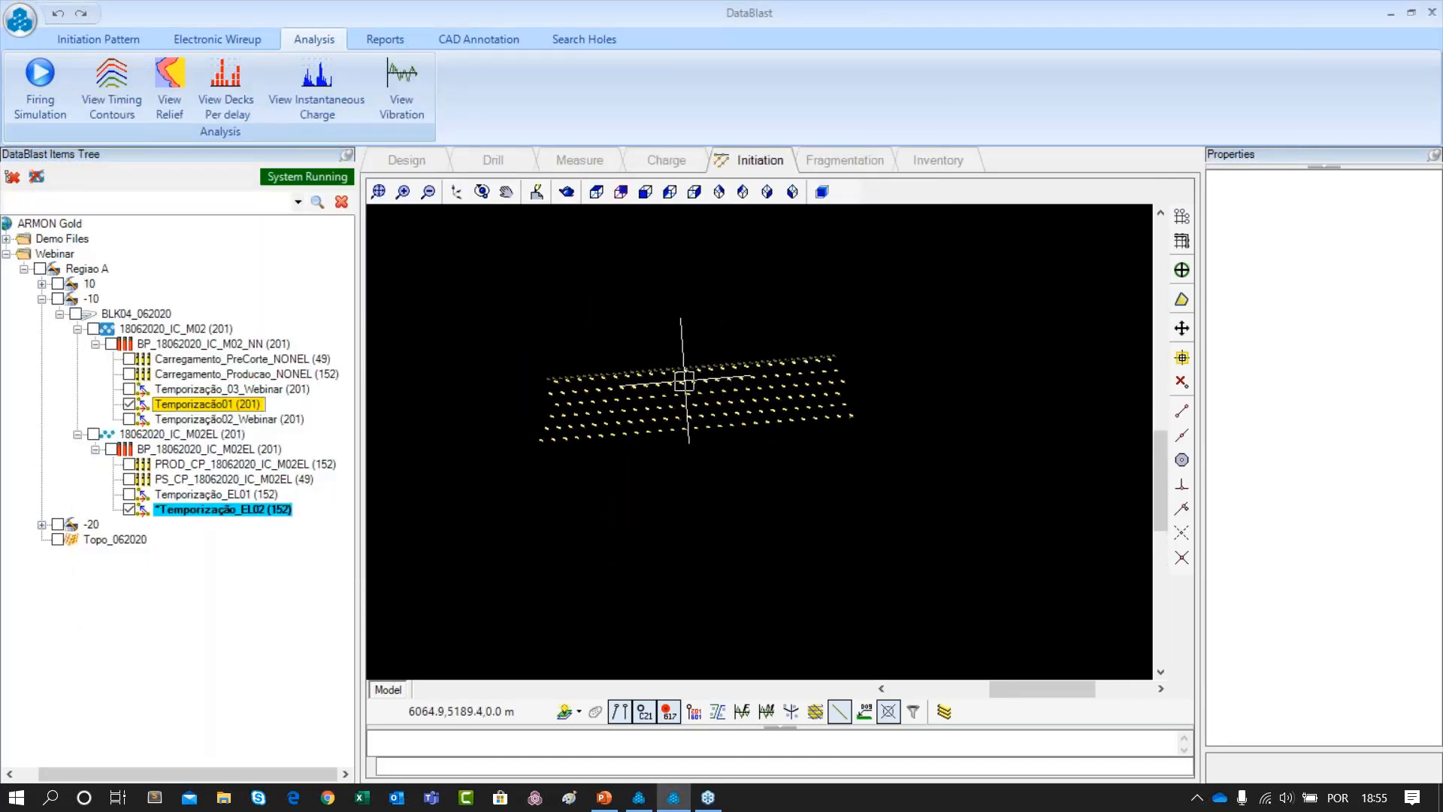
scroll(704, 370, up, 3)
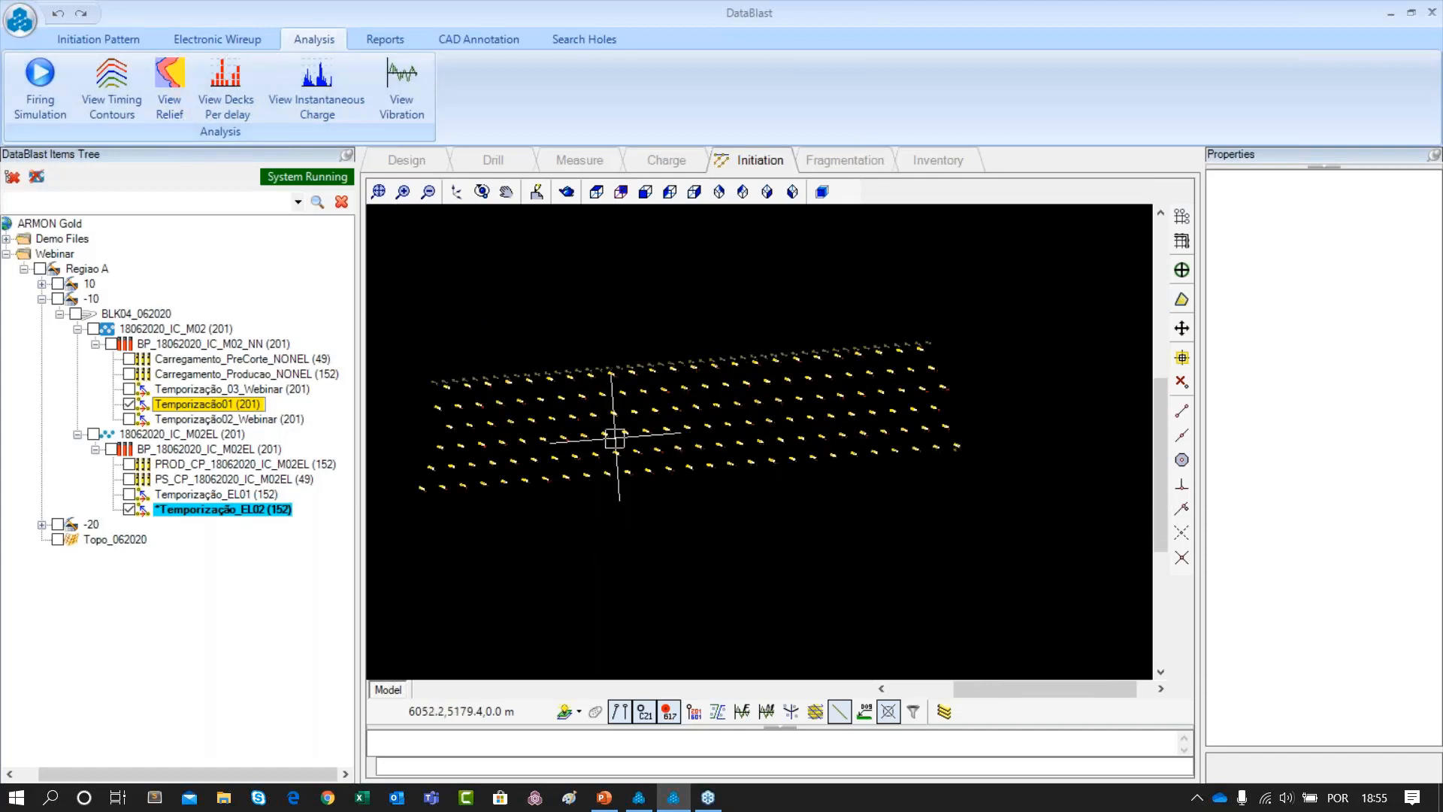
scroll(567, 342, down, 1)
drag(567, 342, 608, 300)
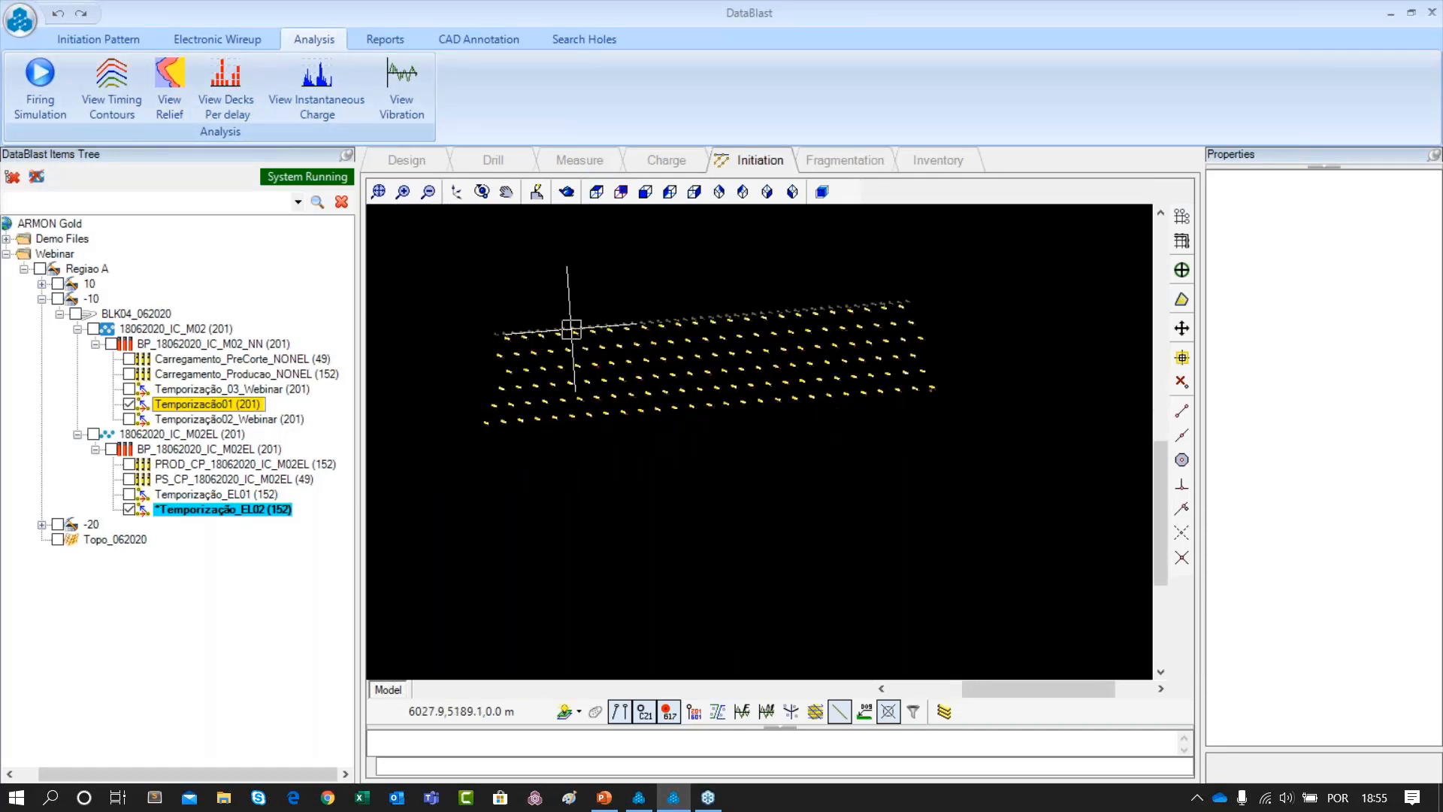
click(169, 102)
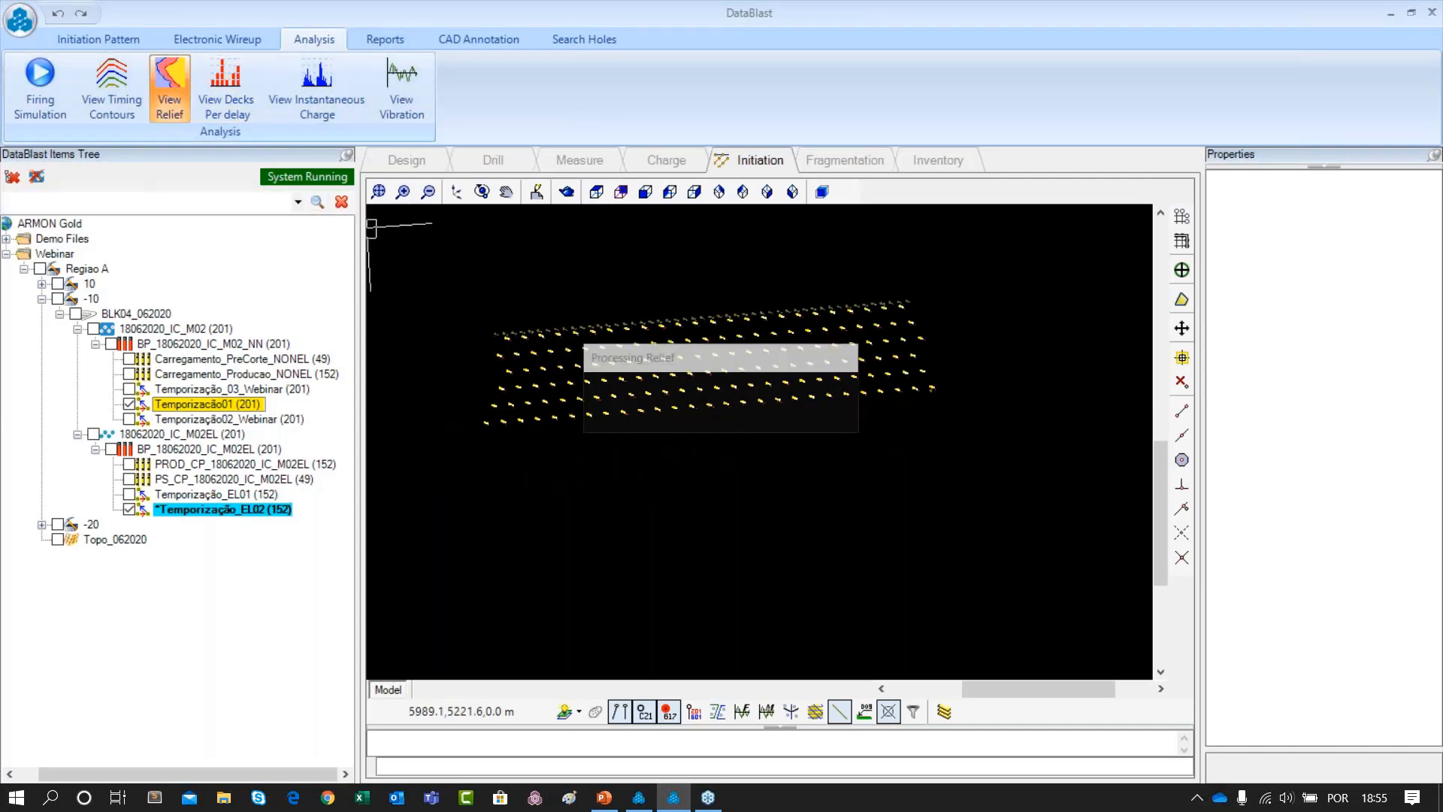
click(786, 165)
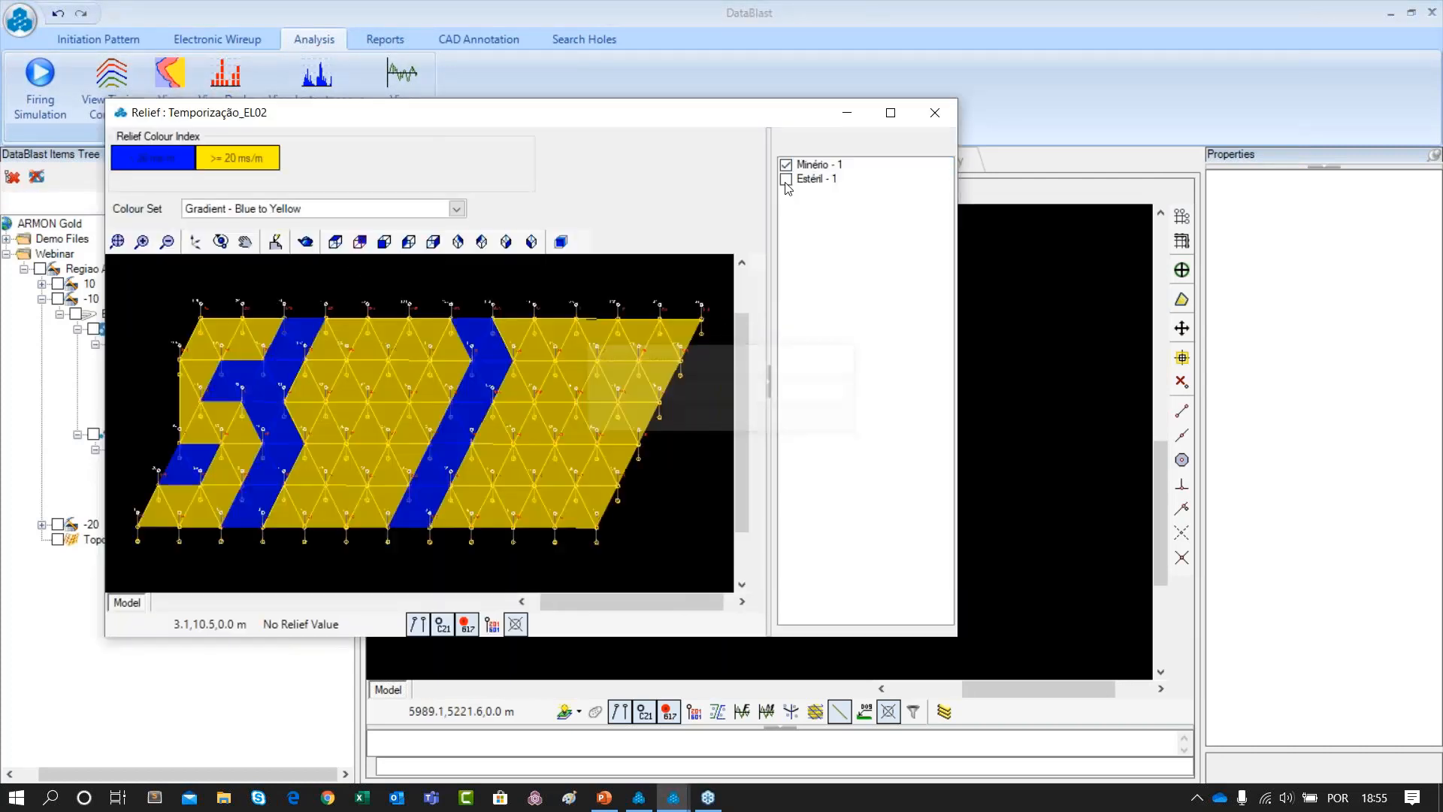
click(786, 178)
Examine the relief map across both zones, including the two ends and the Minério–Estéril boundary, and close the relief analysis
scroll(520, 428, down, 1)
drag(520, 428, 509, 386)
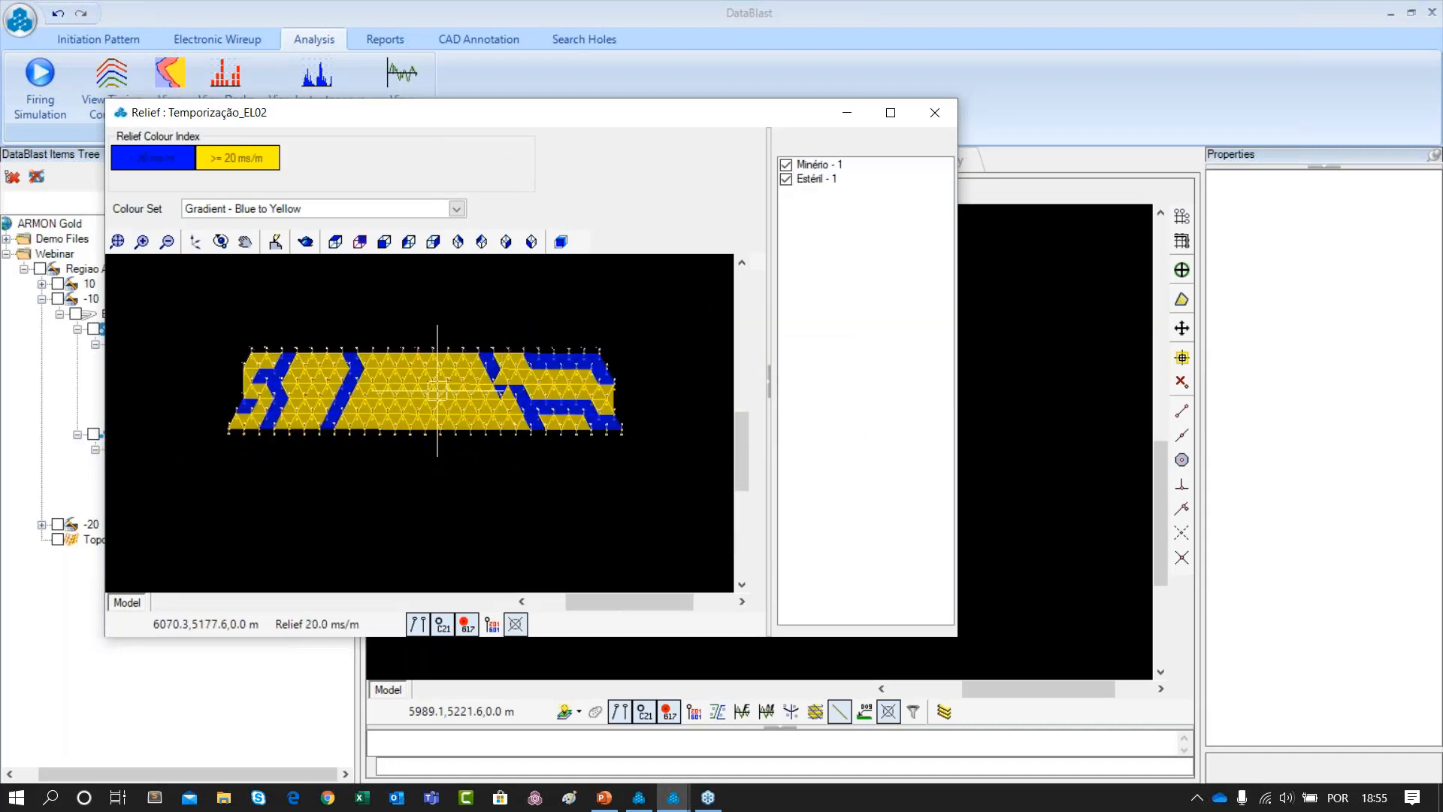
scroll(367, 376, up, 1)
scroll(448, 451, up, 2)
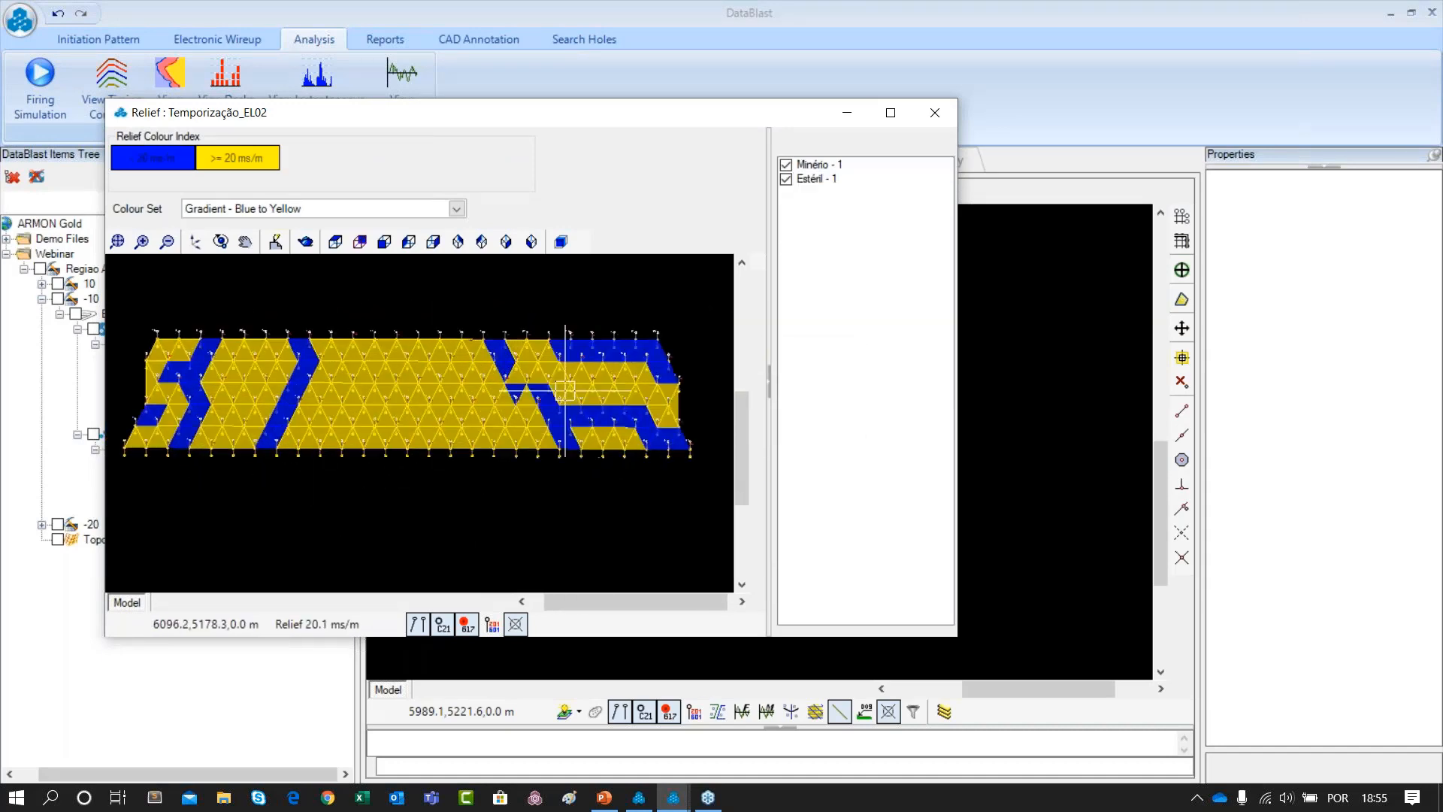
scroll(485, 430, down, 2)
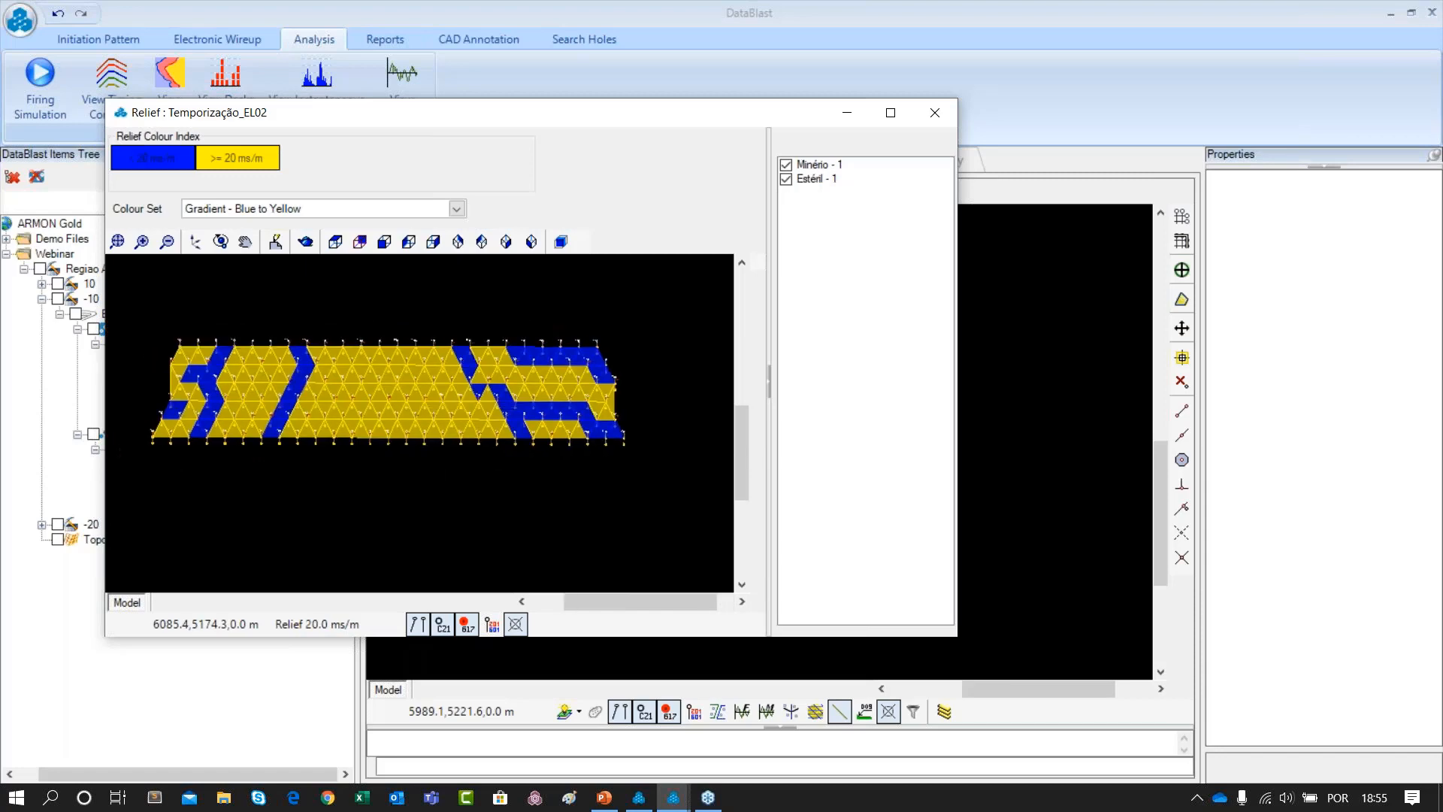
scroll(273, 474, up, 2)
drag(281, 354, 327, 432)
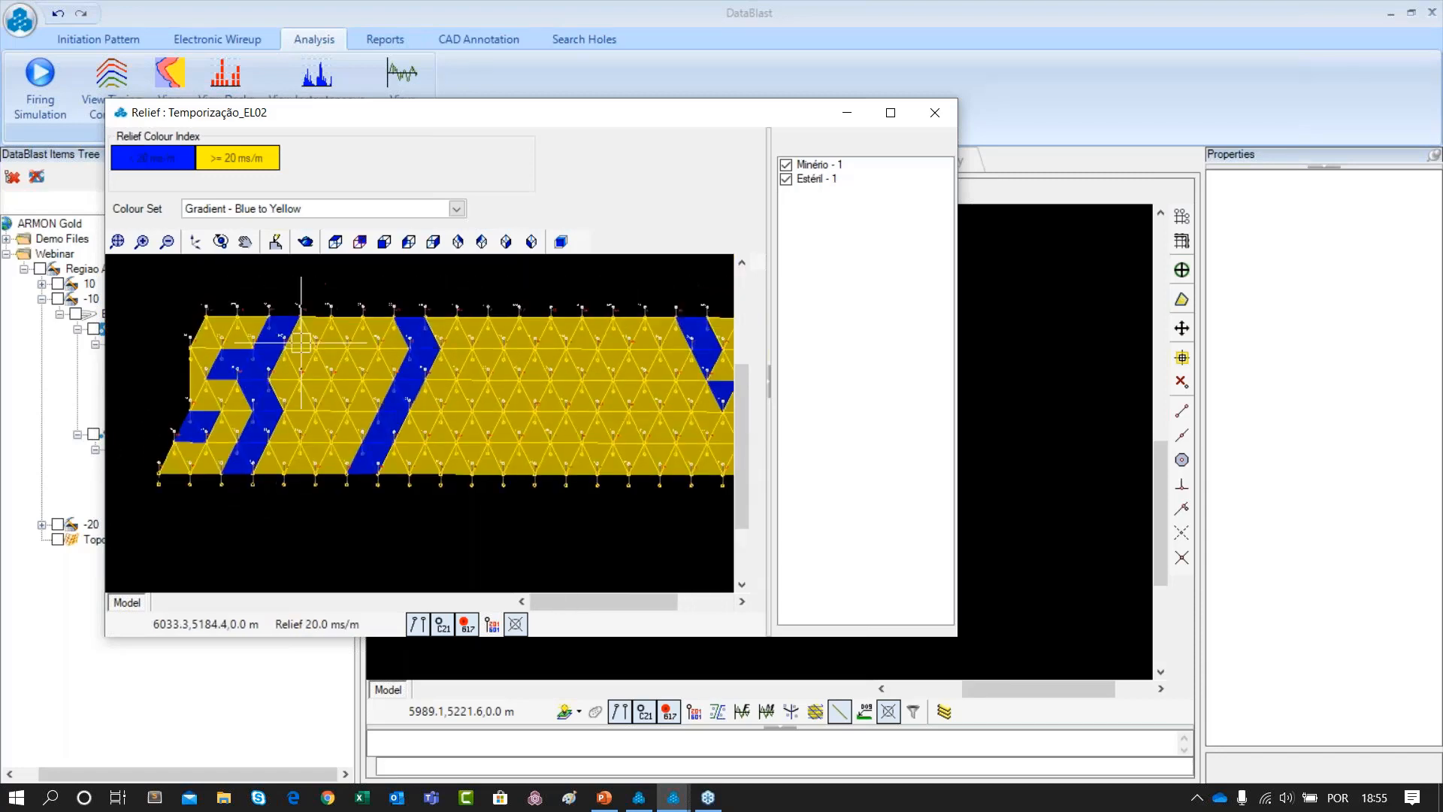
scroll(425, 395, down, 3)
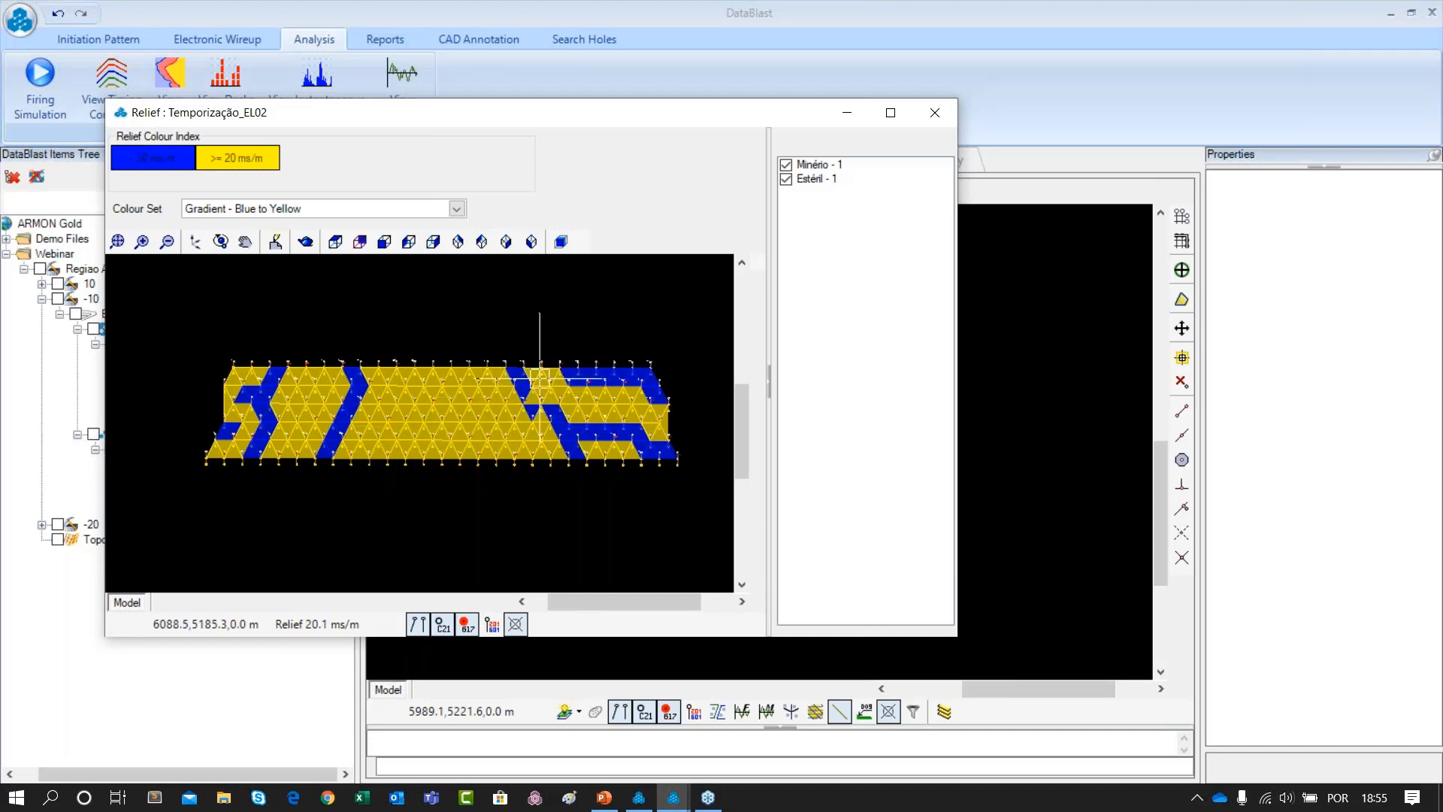
scroll(434, 423, up, 1)
scroll(496, 403, down, 1)
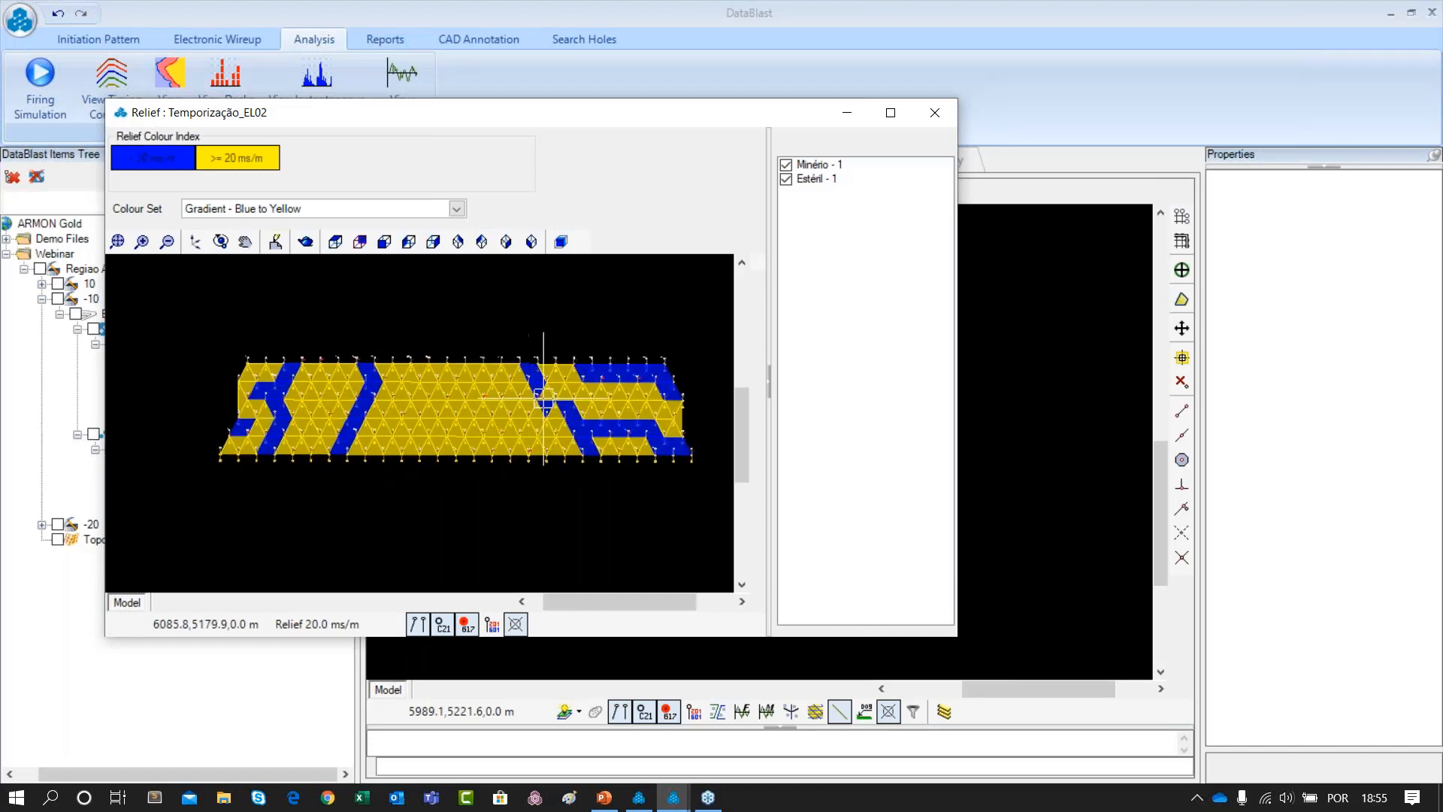
scroll(543, 398, up, 1)
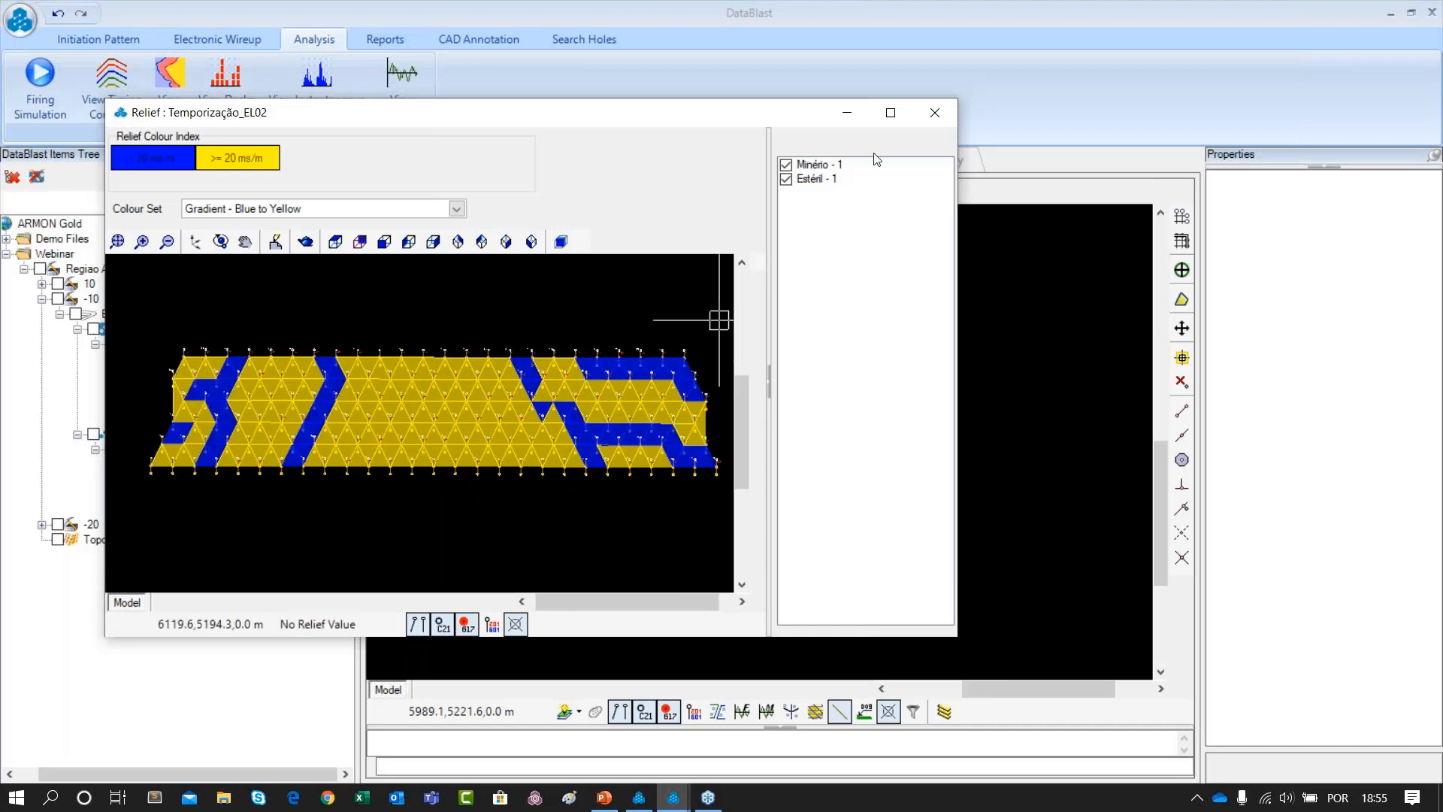
click(922, 114)
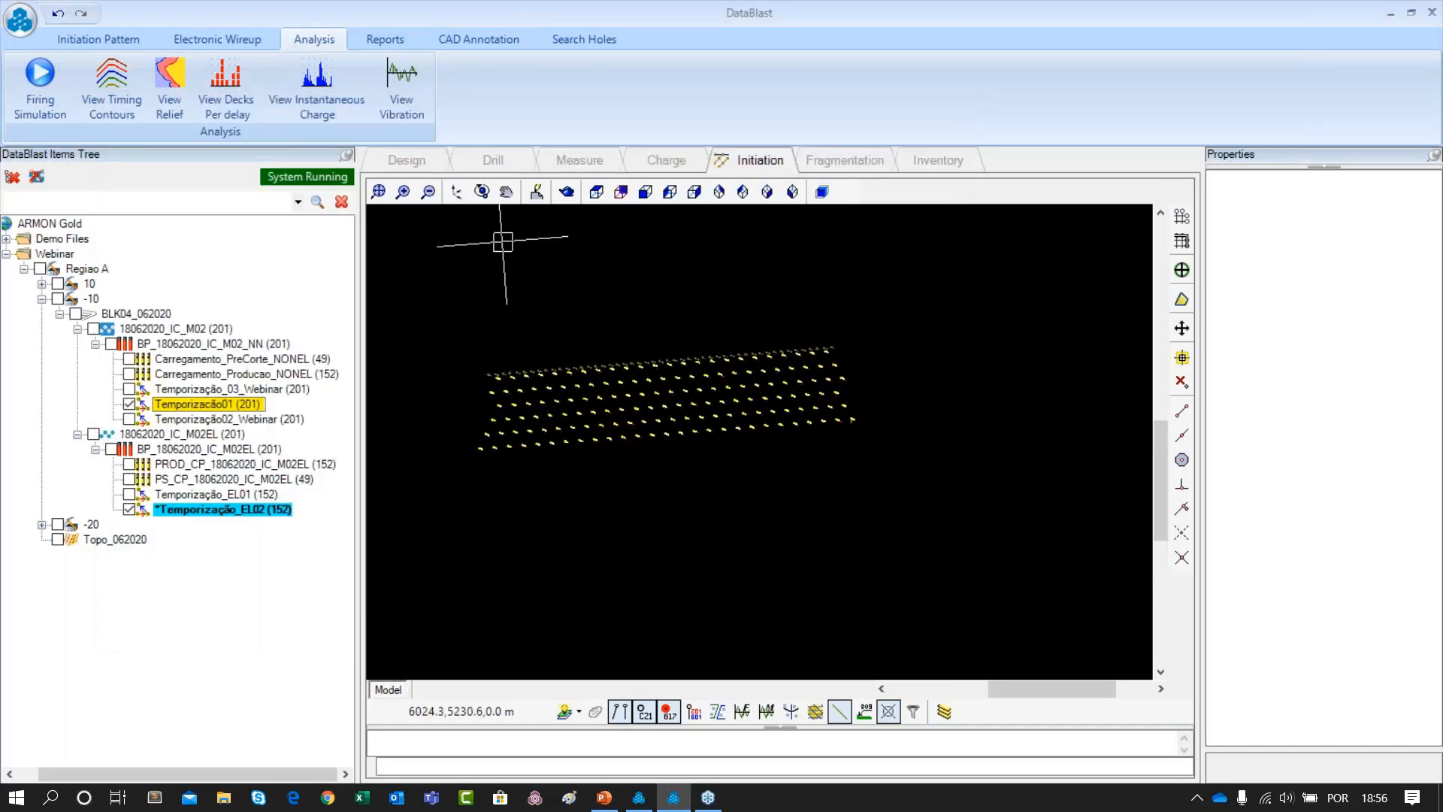
Set the initiation pattern drawing to the top view, inspect the hole layout and return to the initiation pattern commands
click(595, 193)
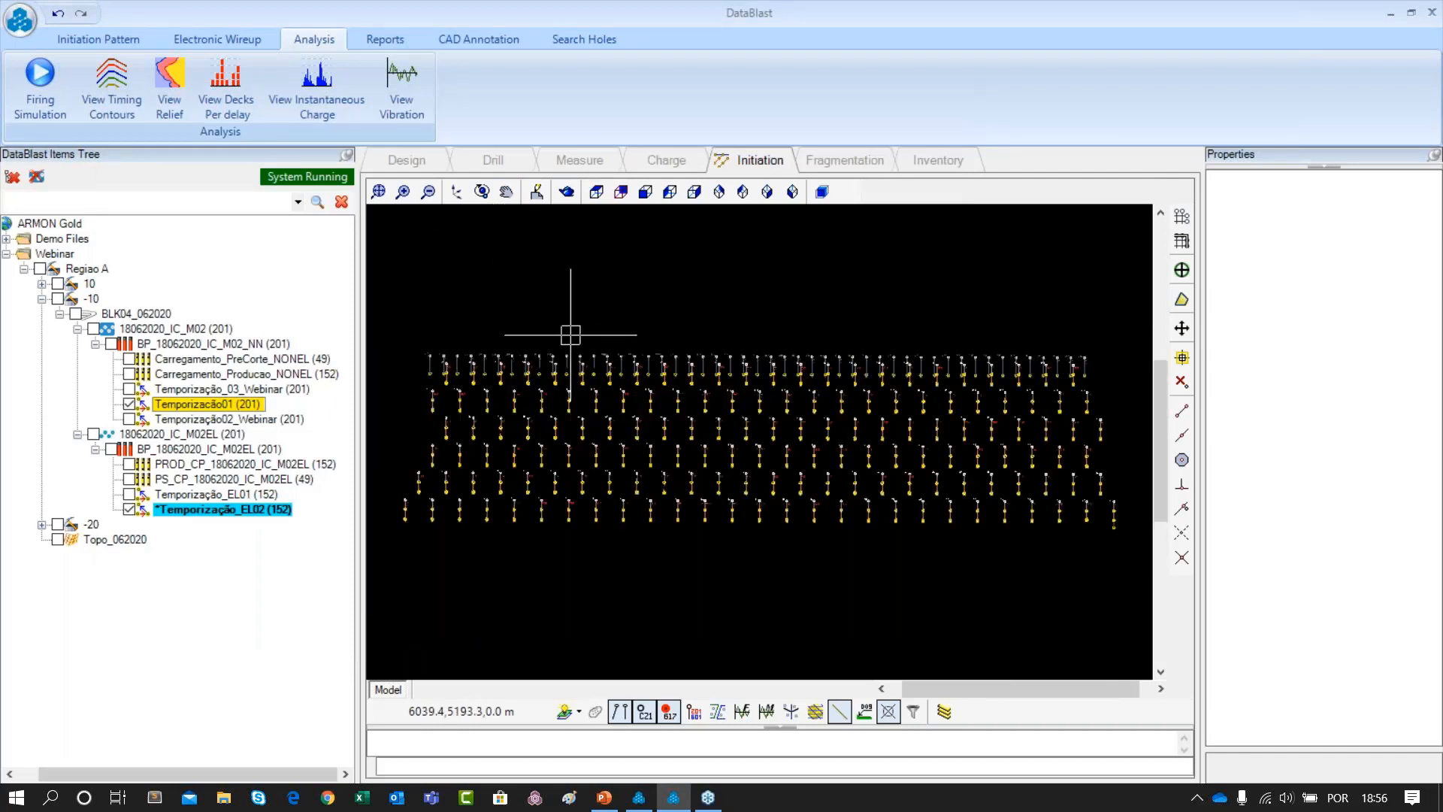
scroll(524, 354, down, 1)
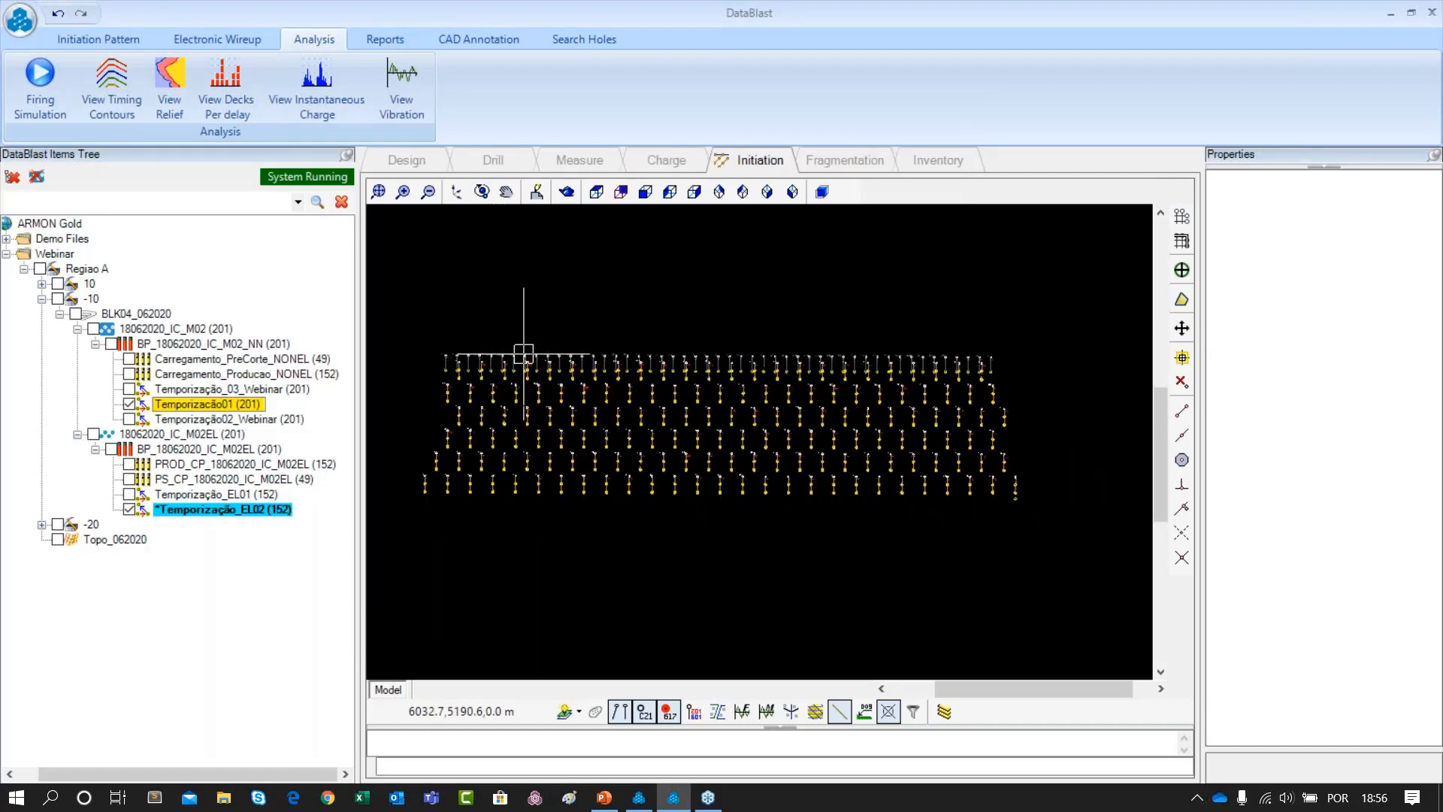
scroll(515, 364, down, 1)
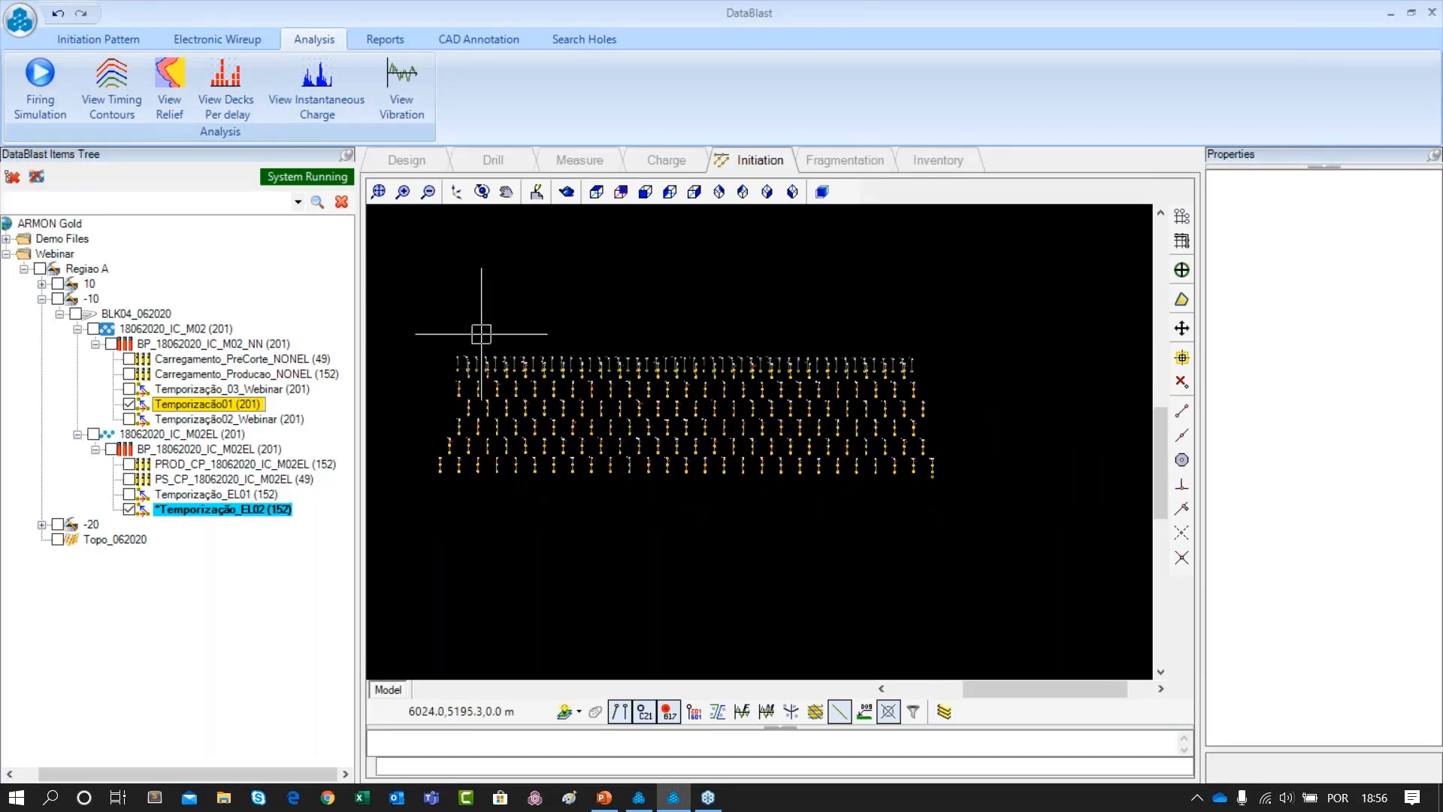
scroll(479, 323, up, 1)
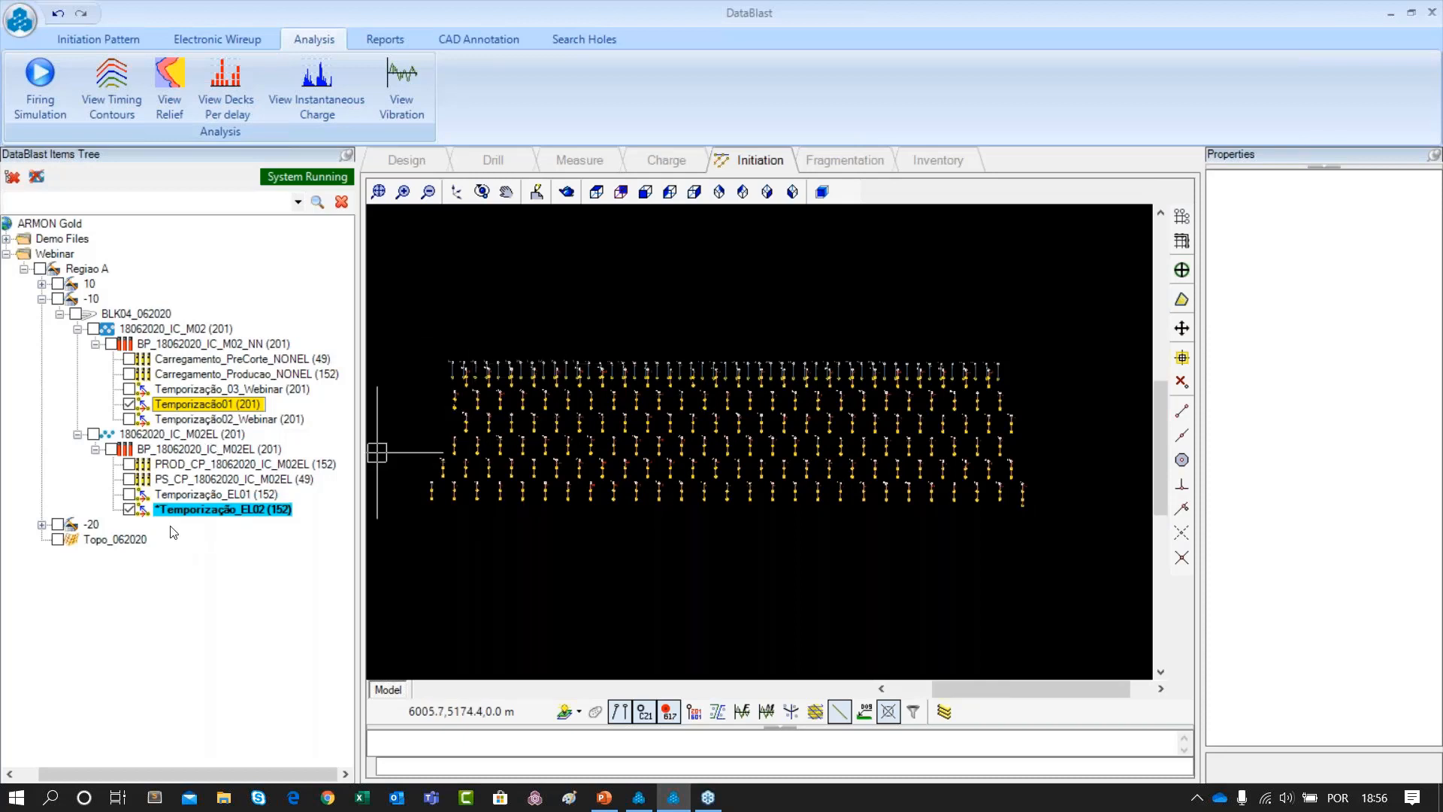
scroll(499, 476, down, 1)
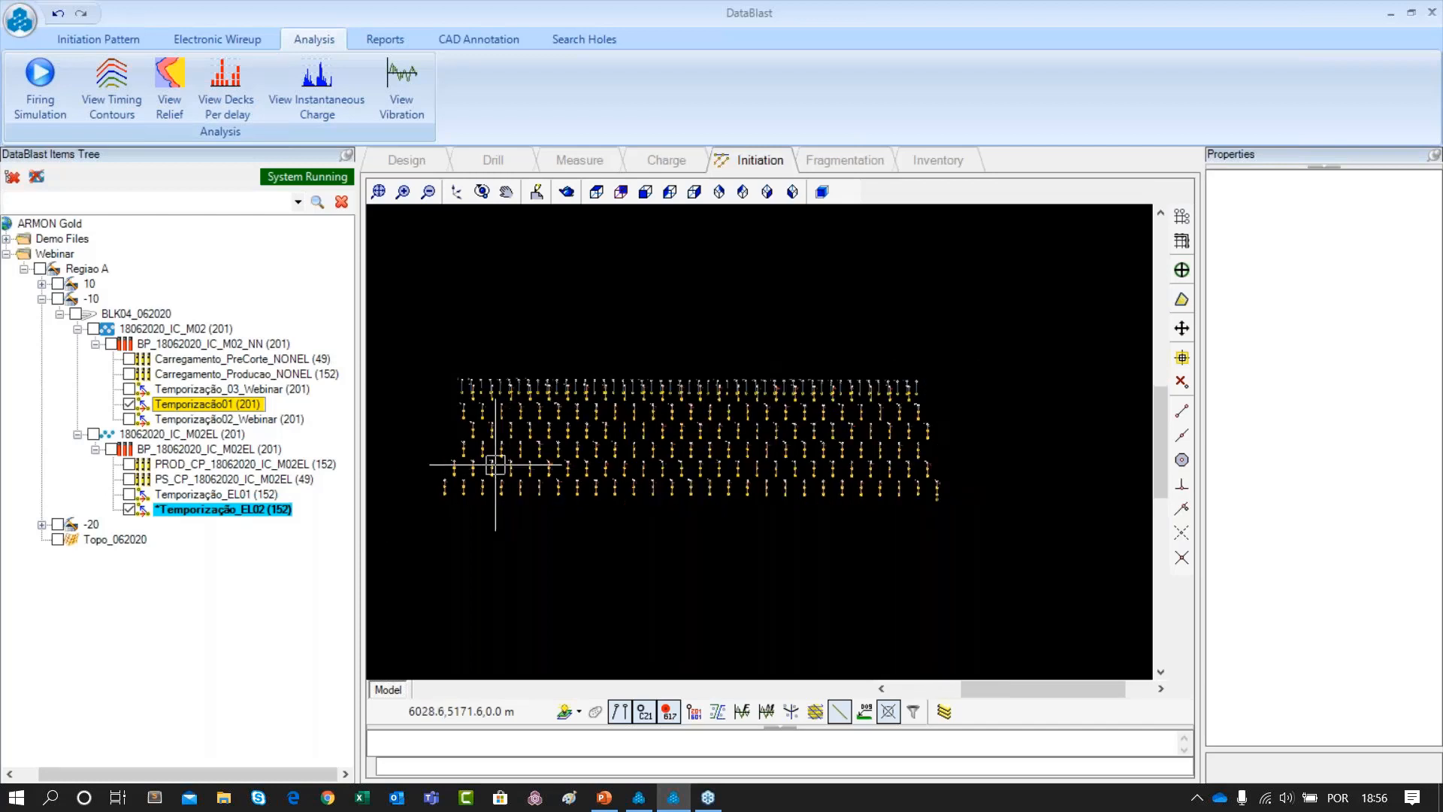
click(140, 46)
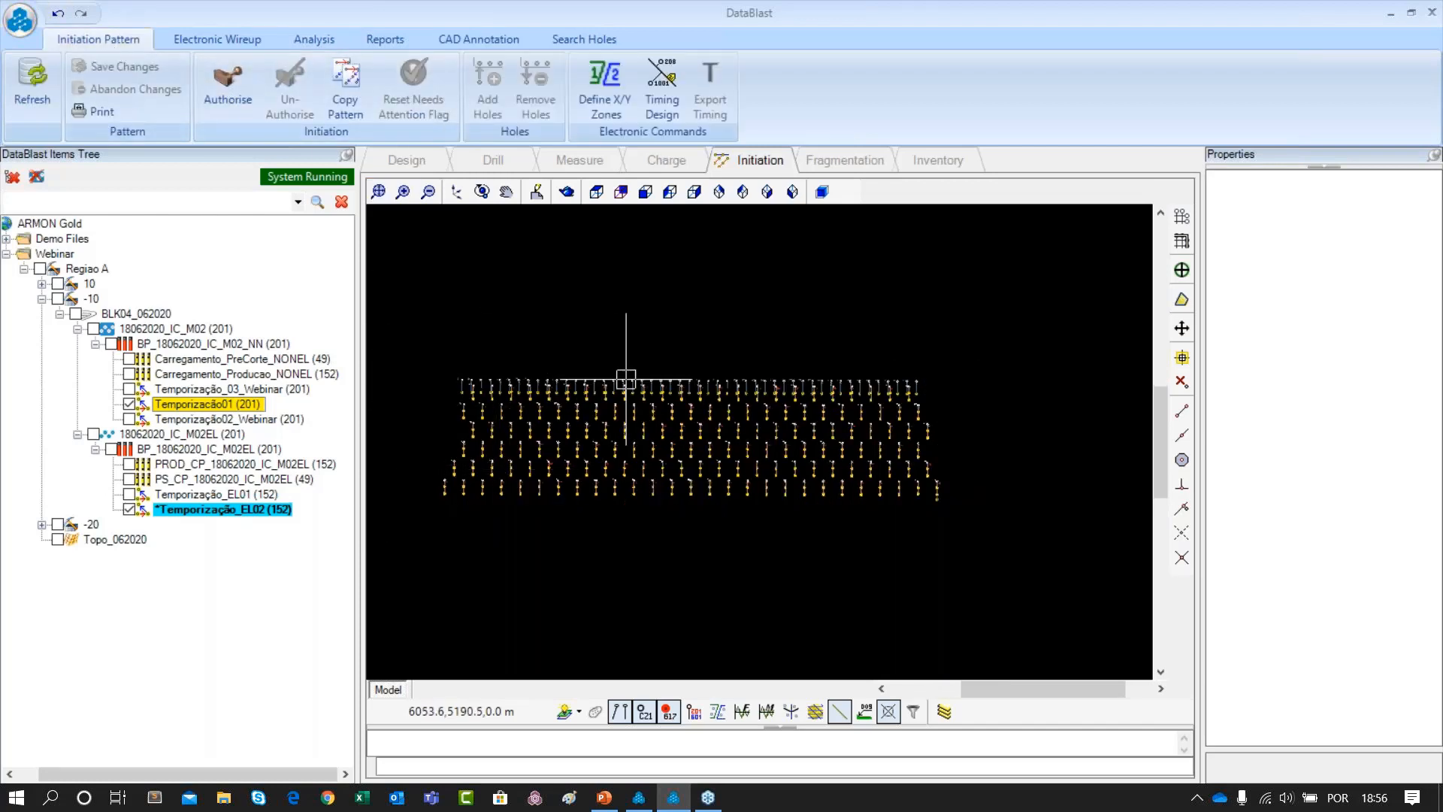
drag(564, 366, 630, 354)
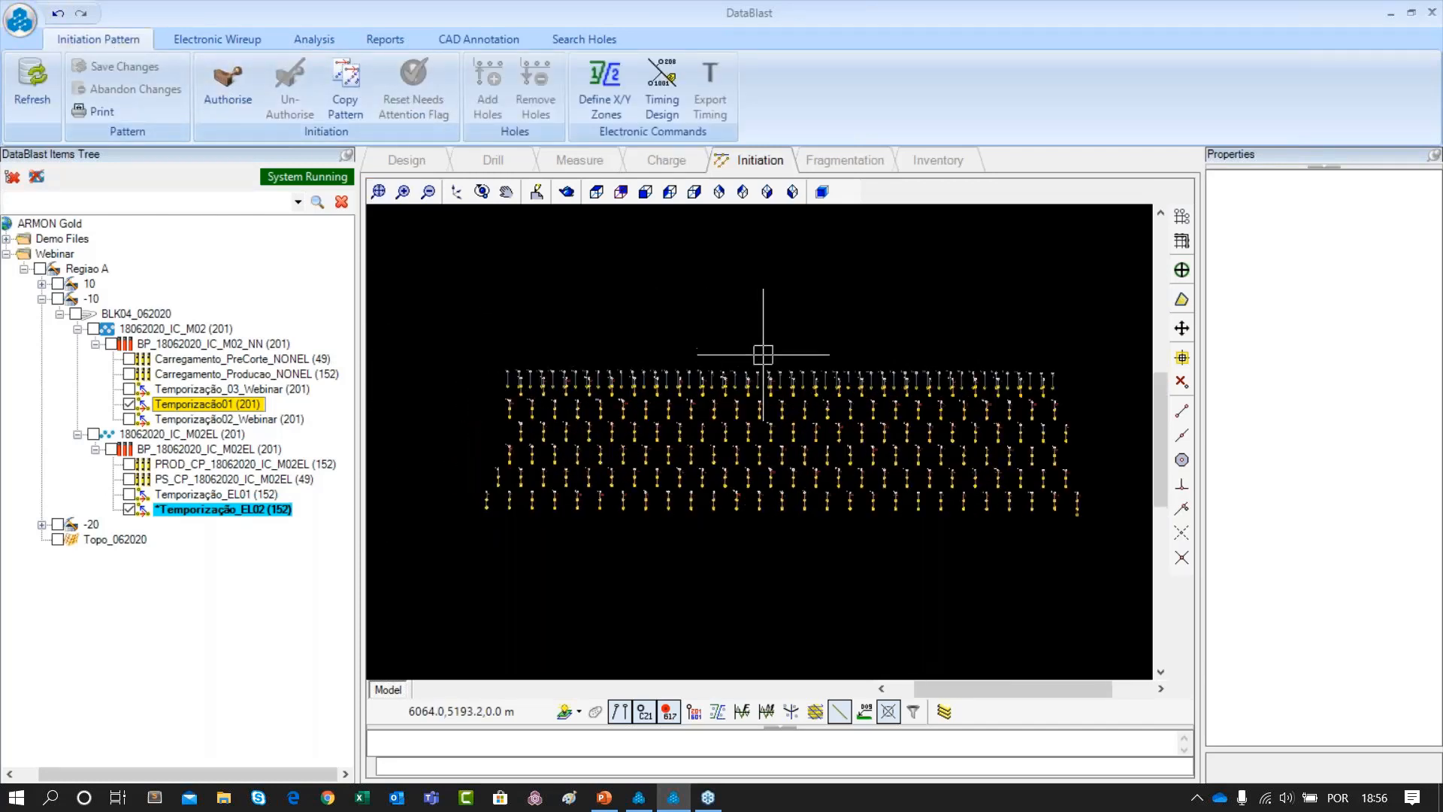
scroll(711, 354, up, 2)
scroll(709, 362, down, 1)
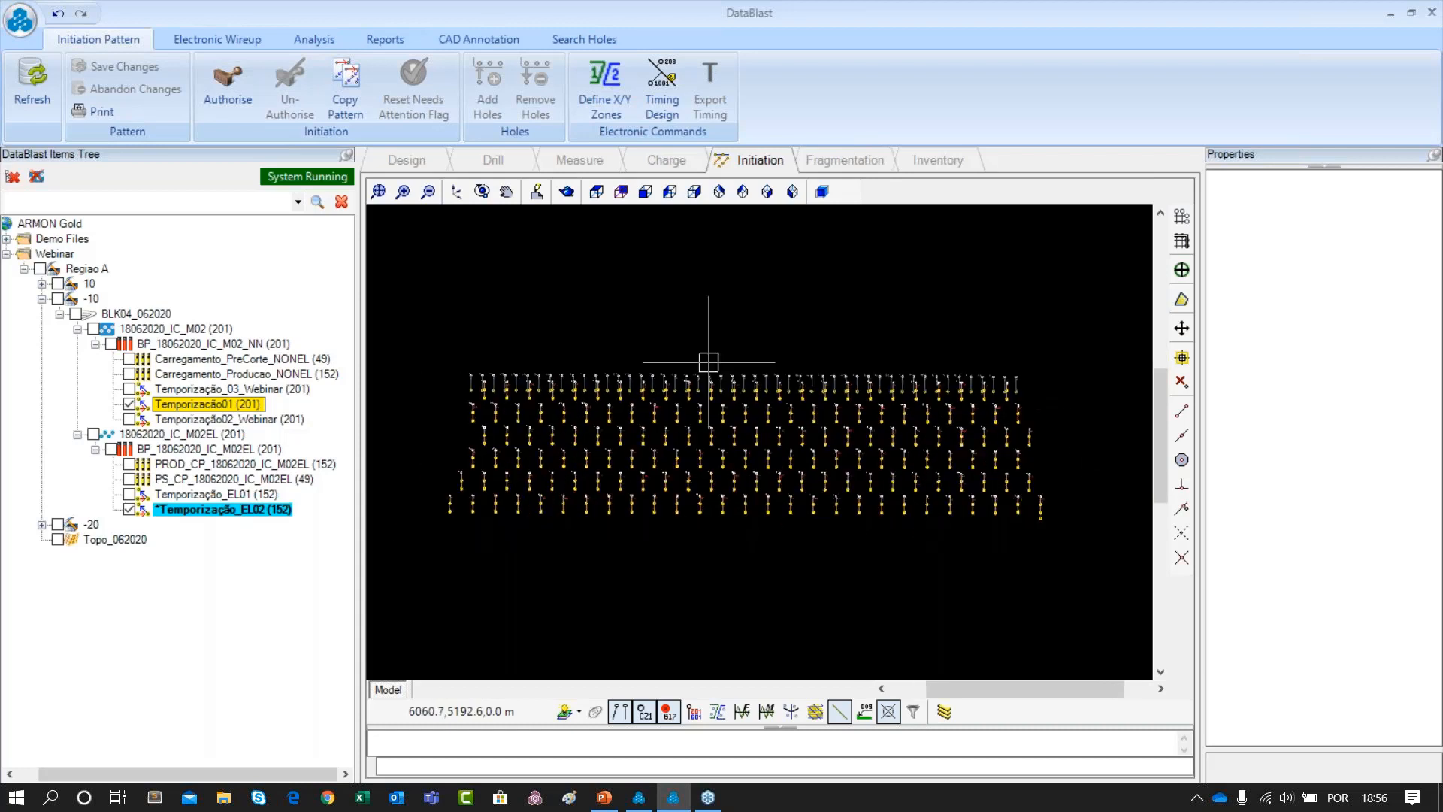
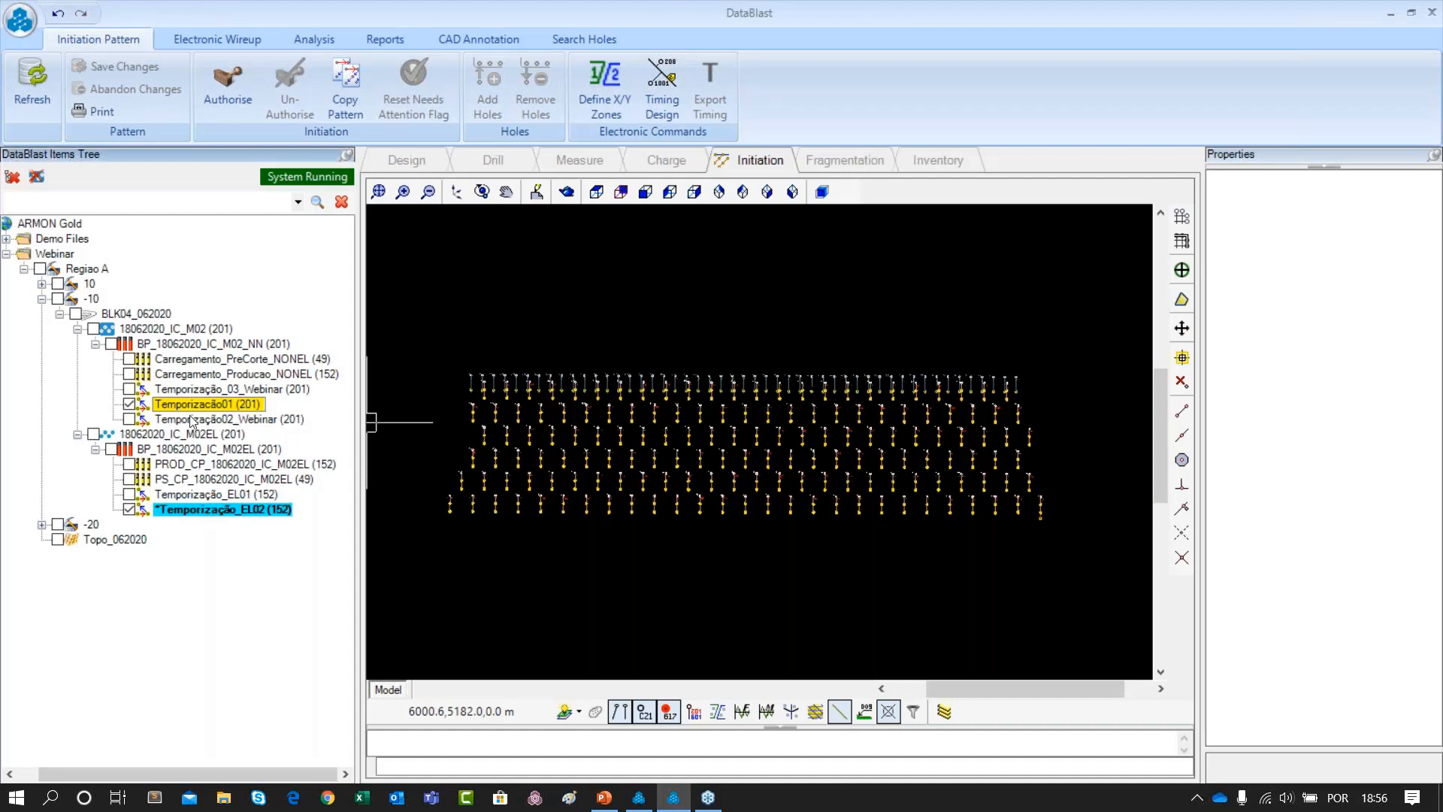
Unload Temporização01 and load Temporização_03_Webinar in its place
click(129, 406)
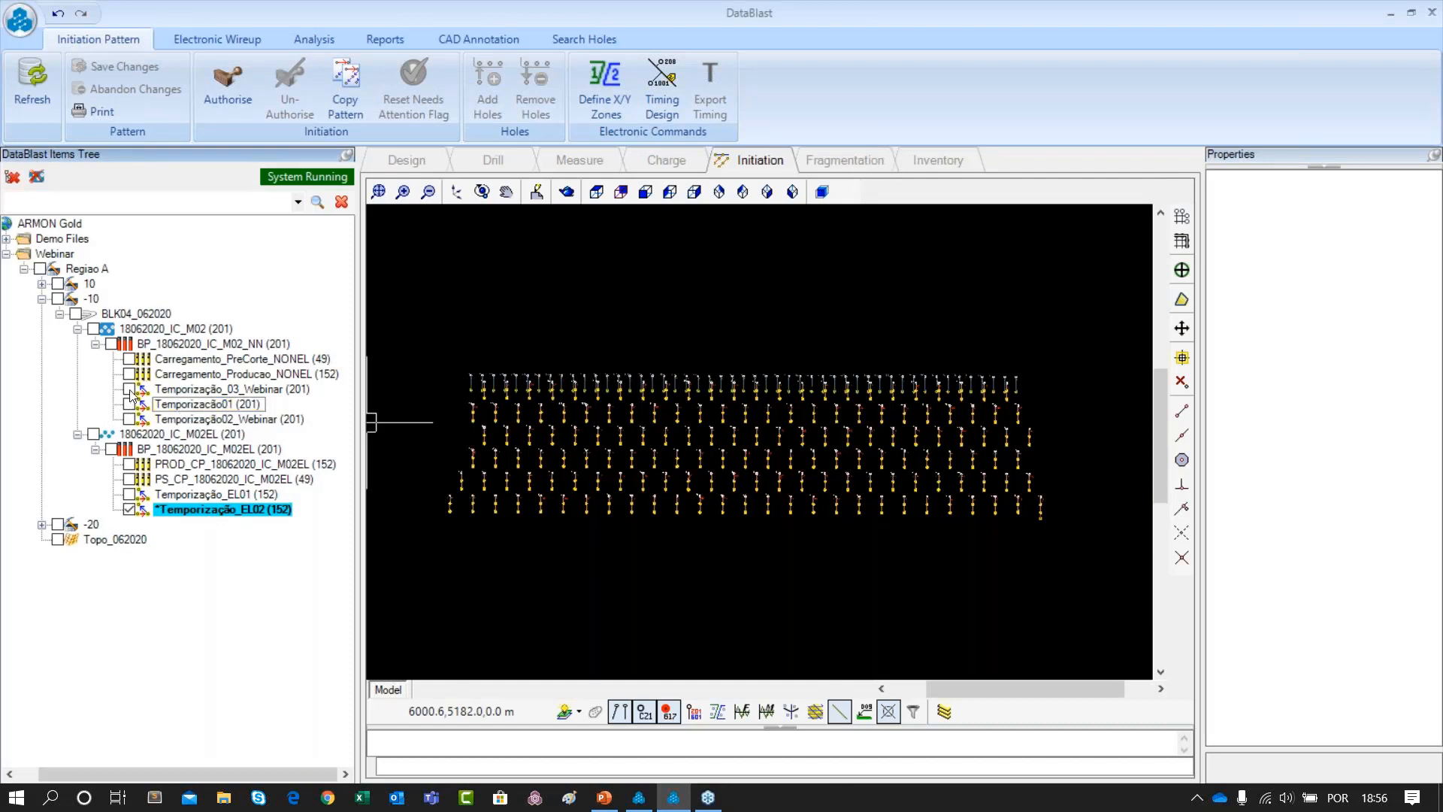
click(129, 390)
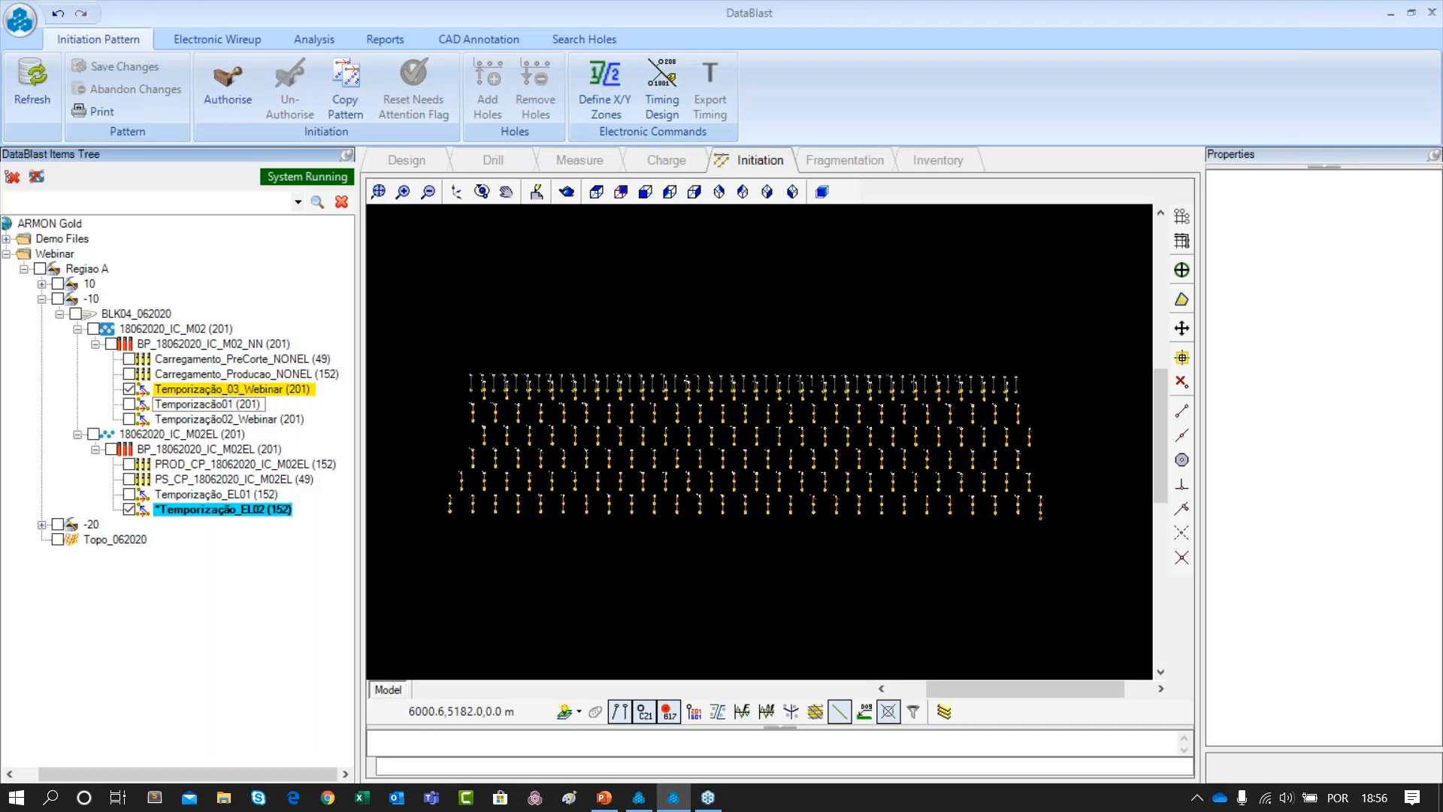
Open the vibration analysis of Temporização_EL02, show the Condomínio and Escritório monitor points, and move its window clear of the items tree
right_click(248, 516)
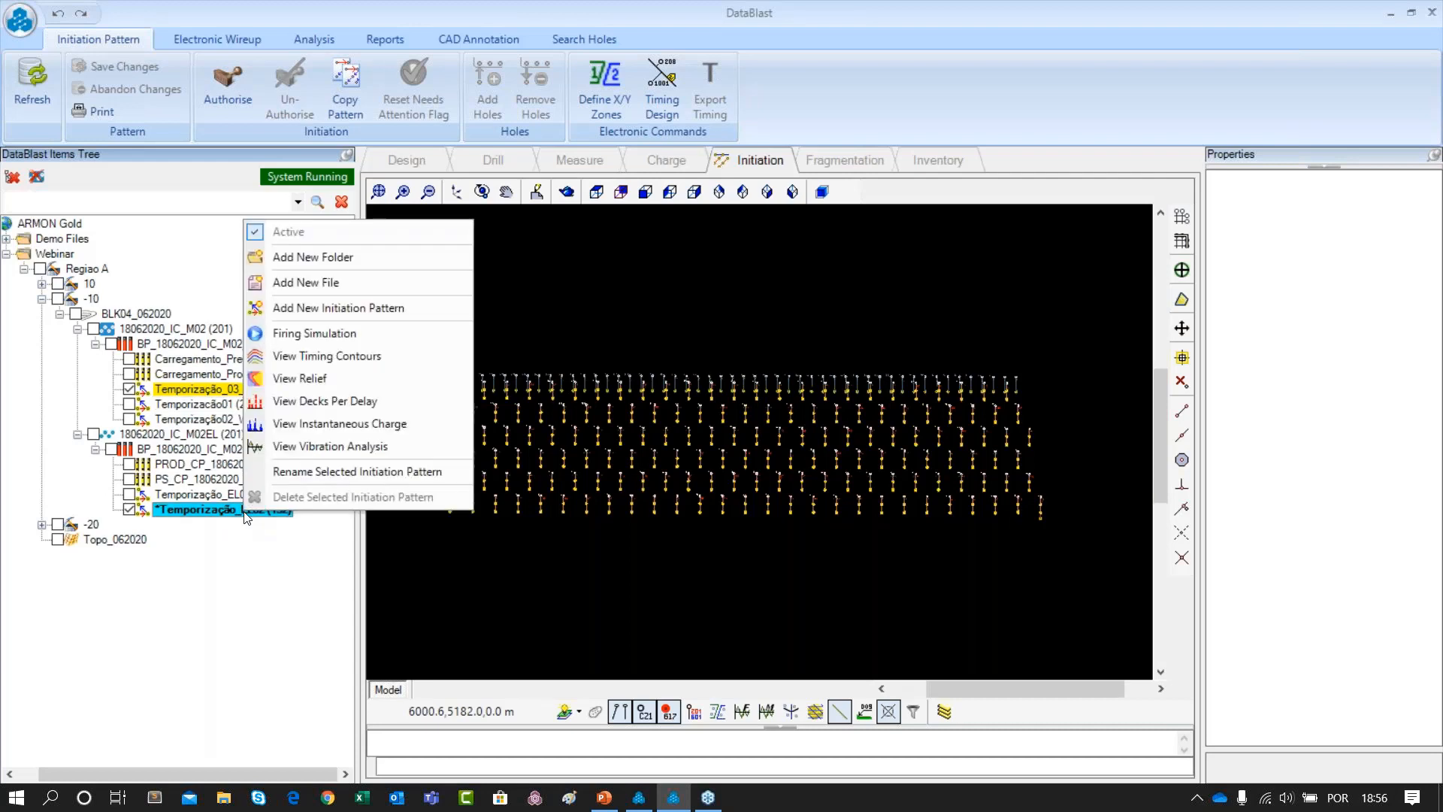
click(297, 447)
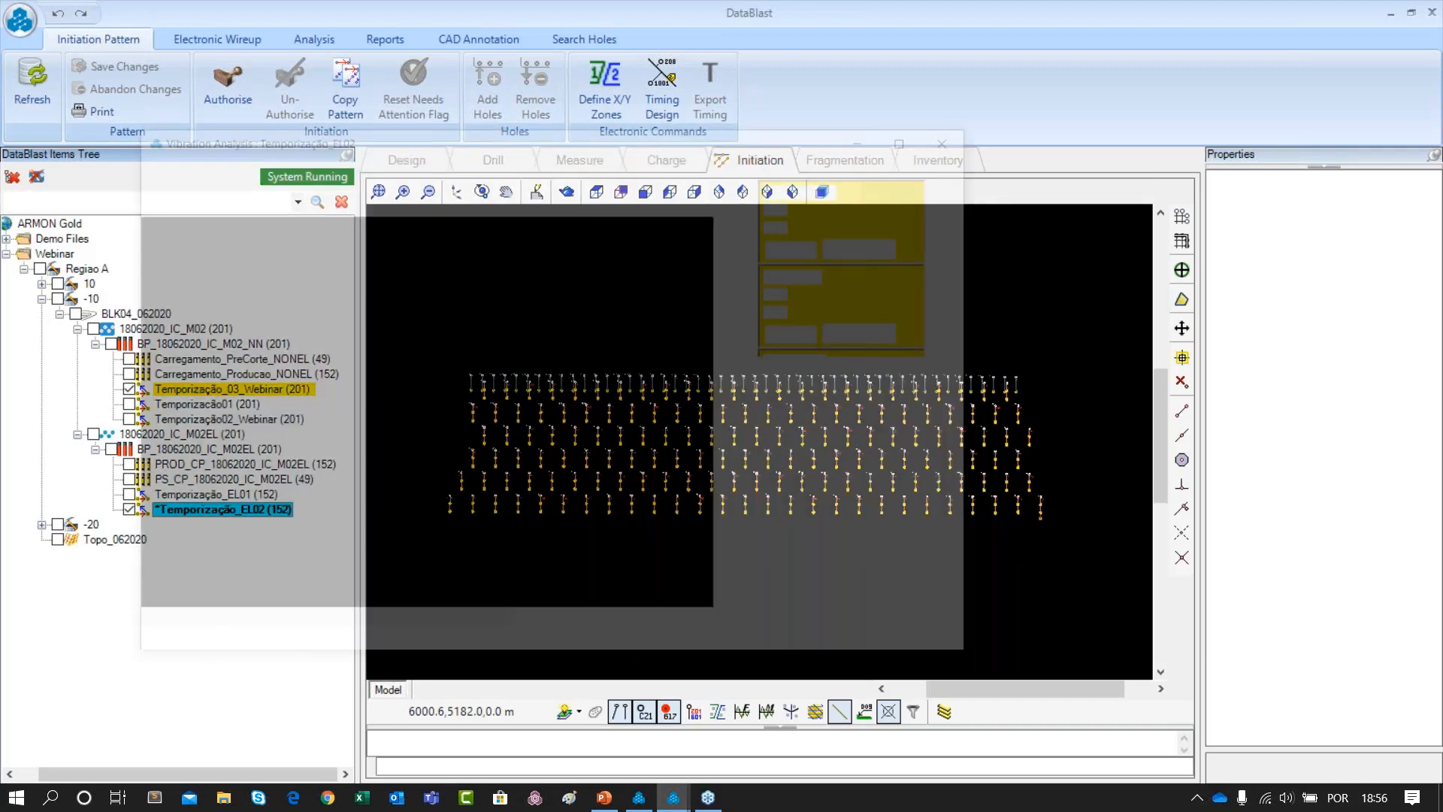
click(783, 334)
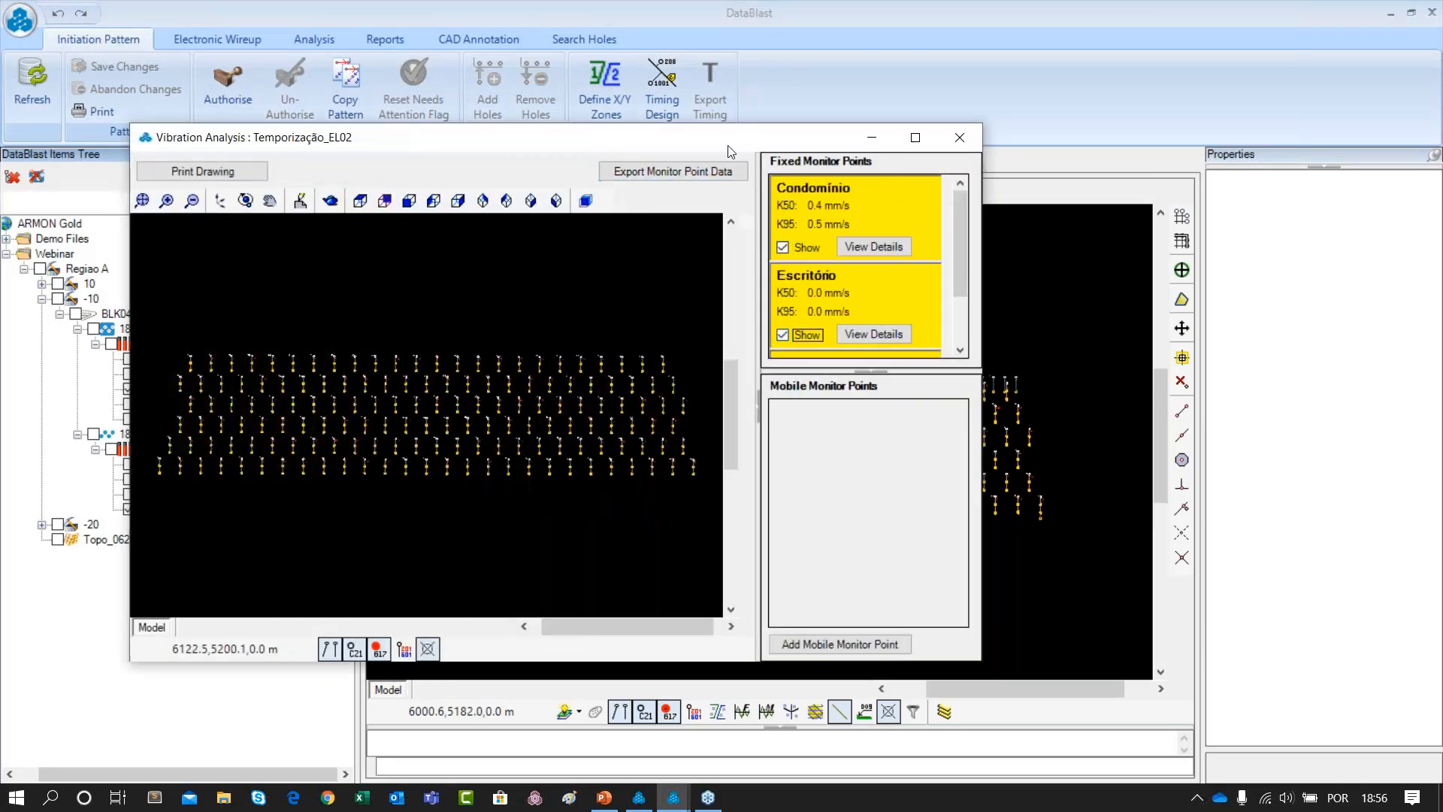
drag(751, 138, 1026, 104)
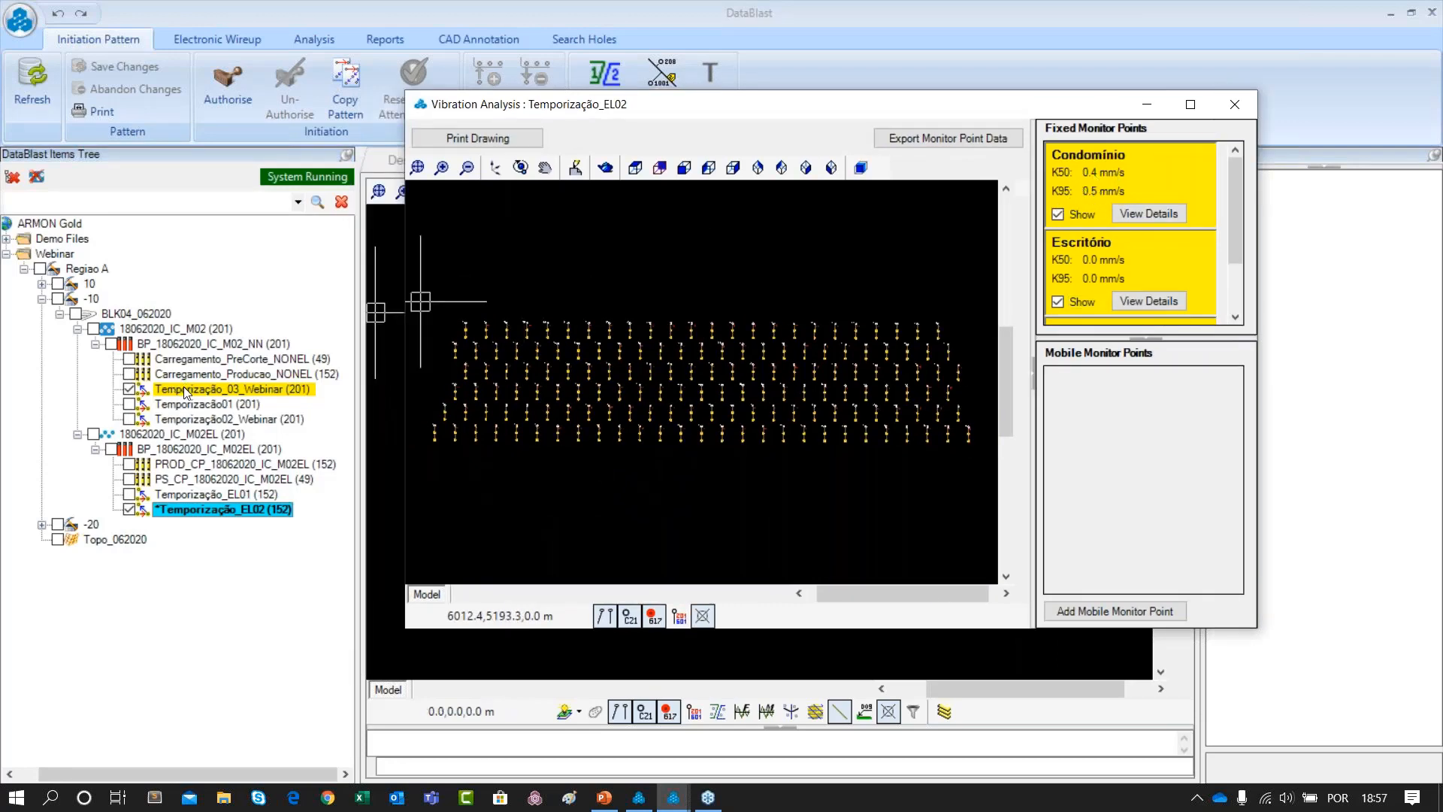
Open the vibration analysis of Temporização_03_Webinar and show the Condomínio and Escritório monitor points
right_click(185, 391)
click(236, 613)
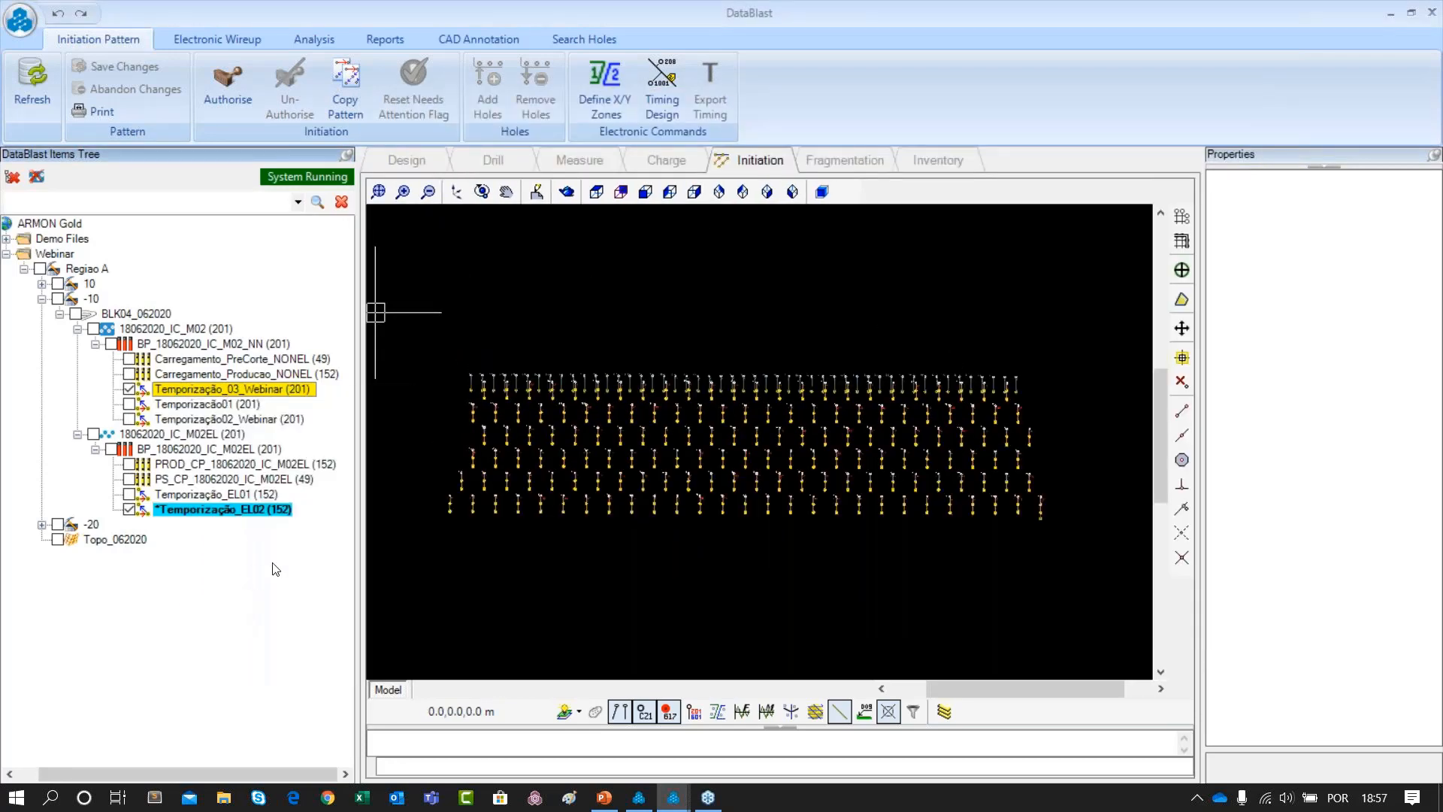
click(806, 271)
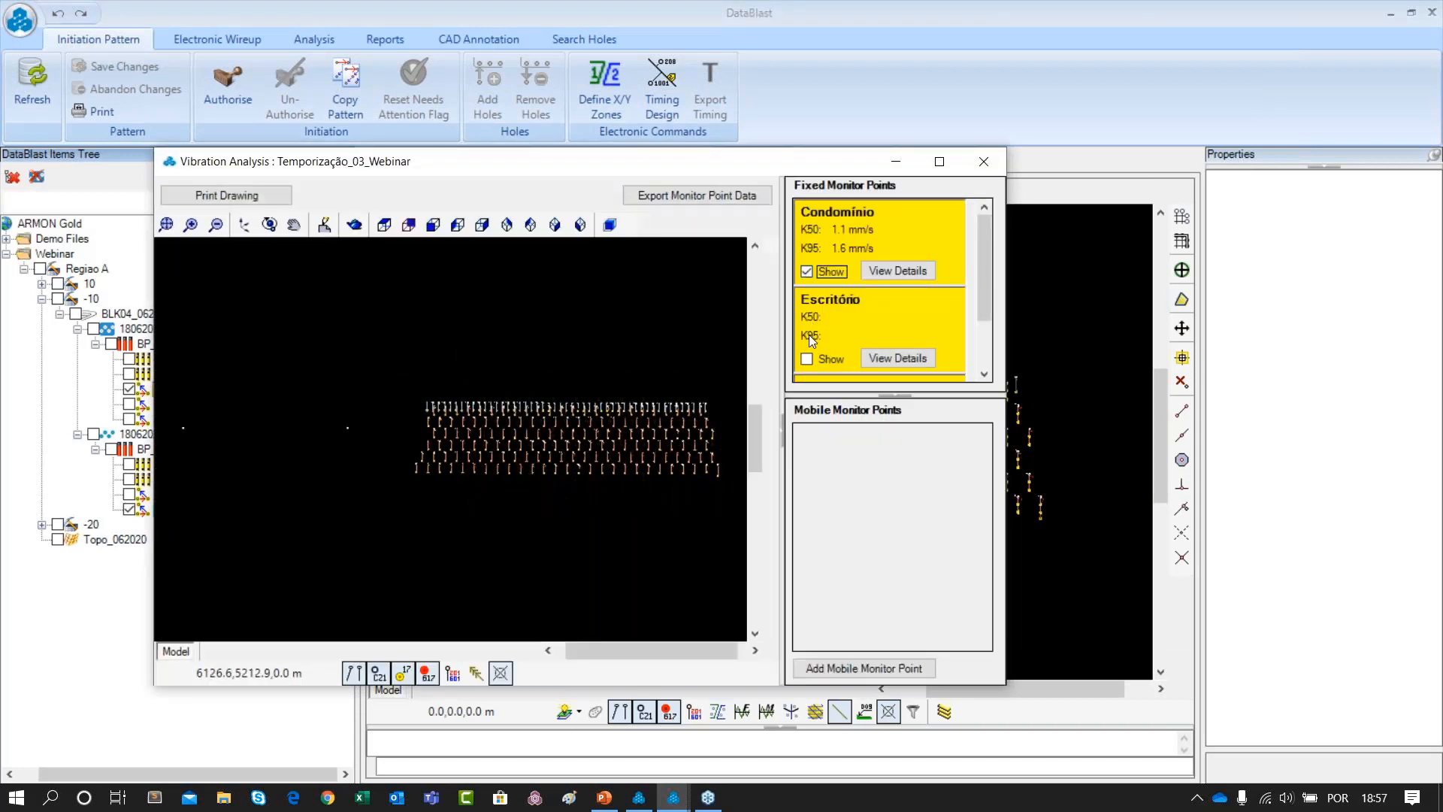
click(807, 359)
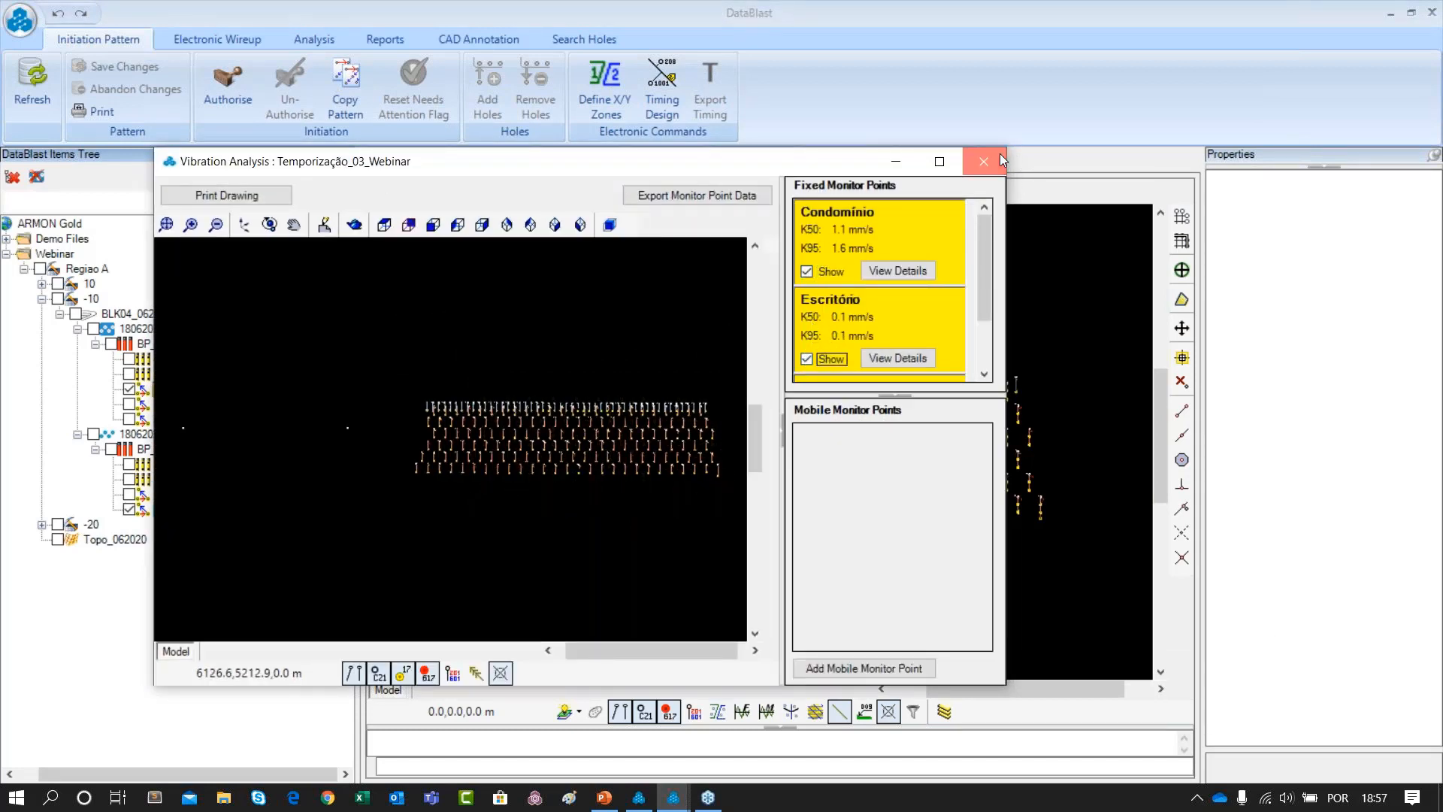
Minimize the Temporização_03_Webinar vibration analysis and bring back the one of Temporização_EL02 to compare the monitor point values
click(895, 161)
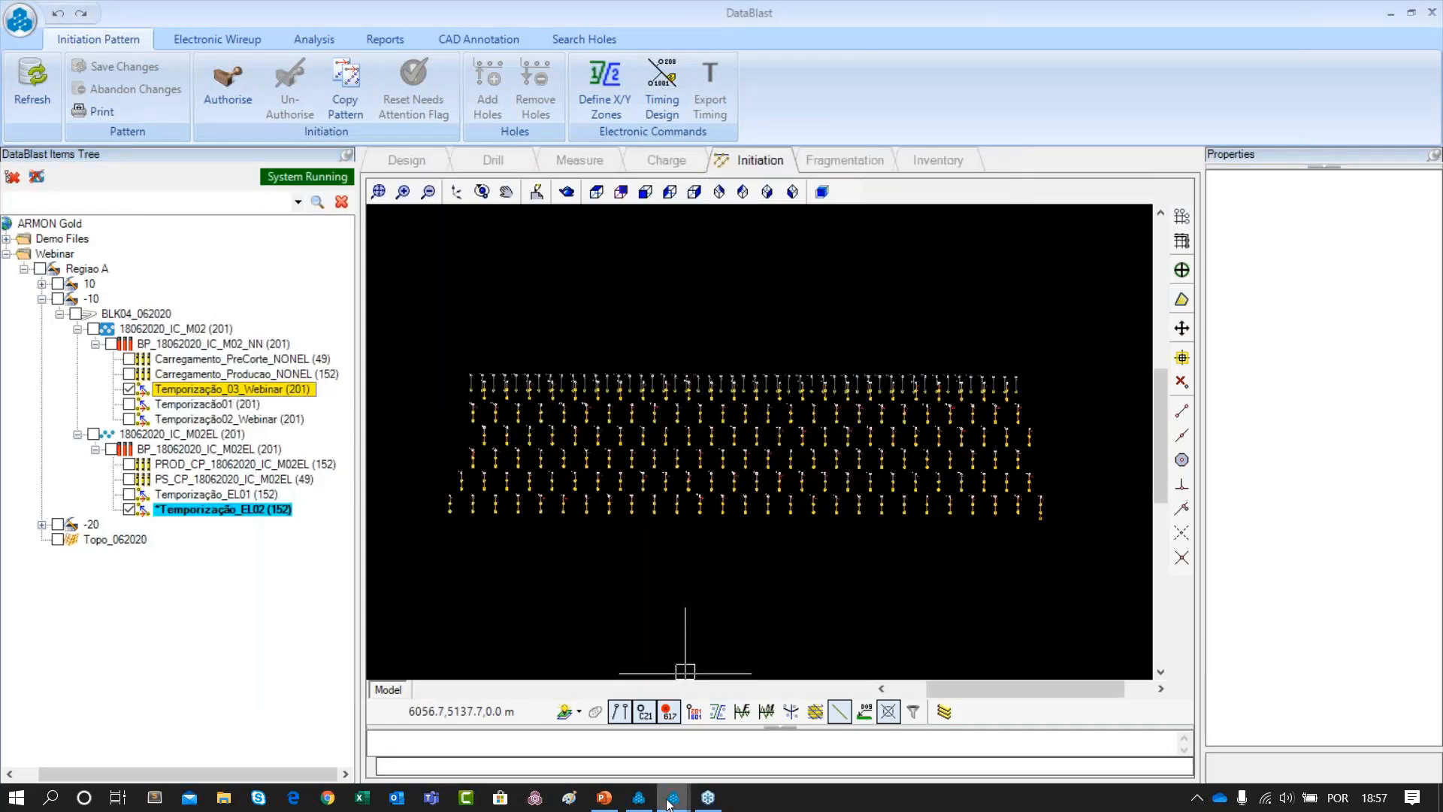
mouse_move(677, 795)
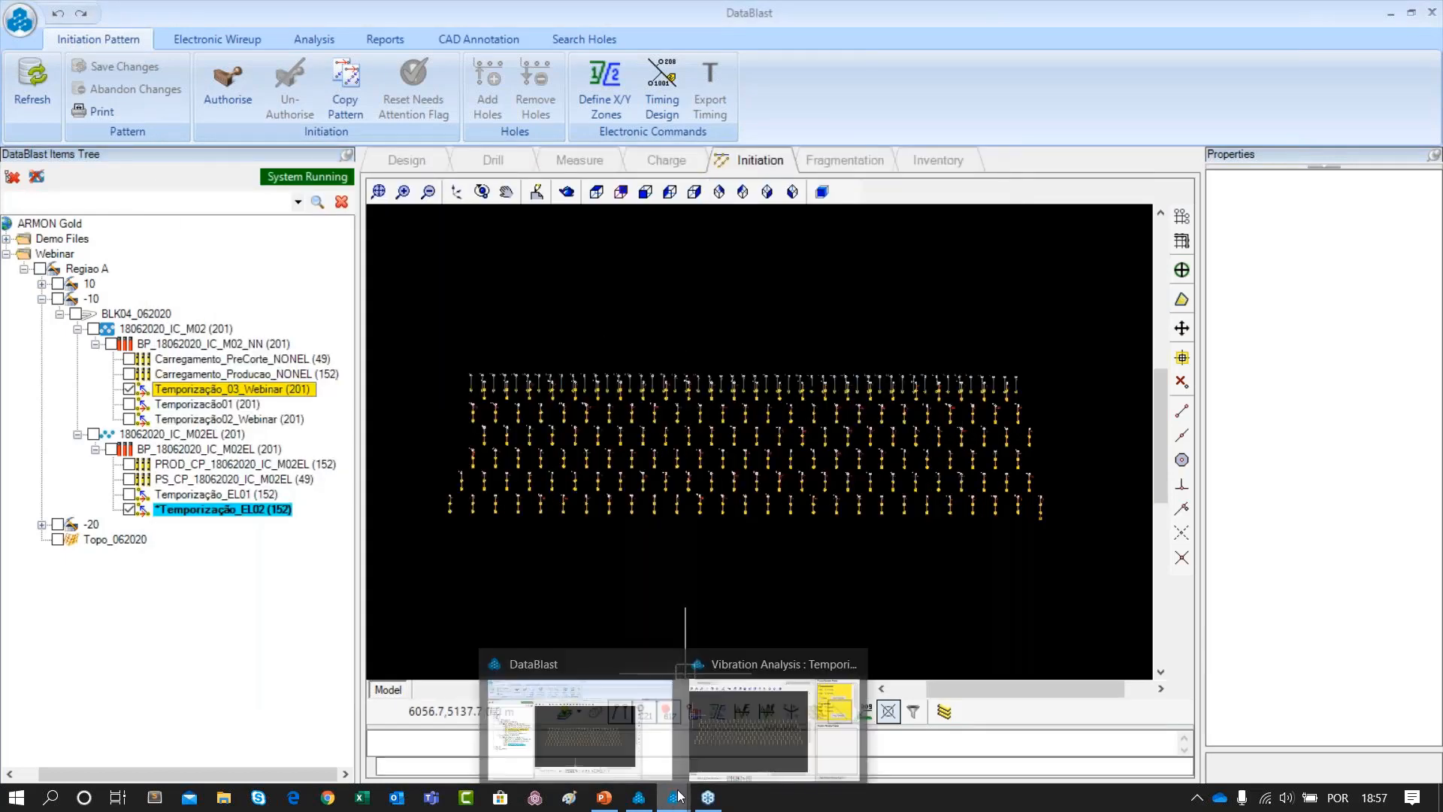
click(801, 690)
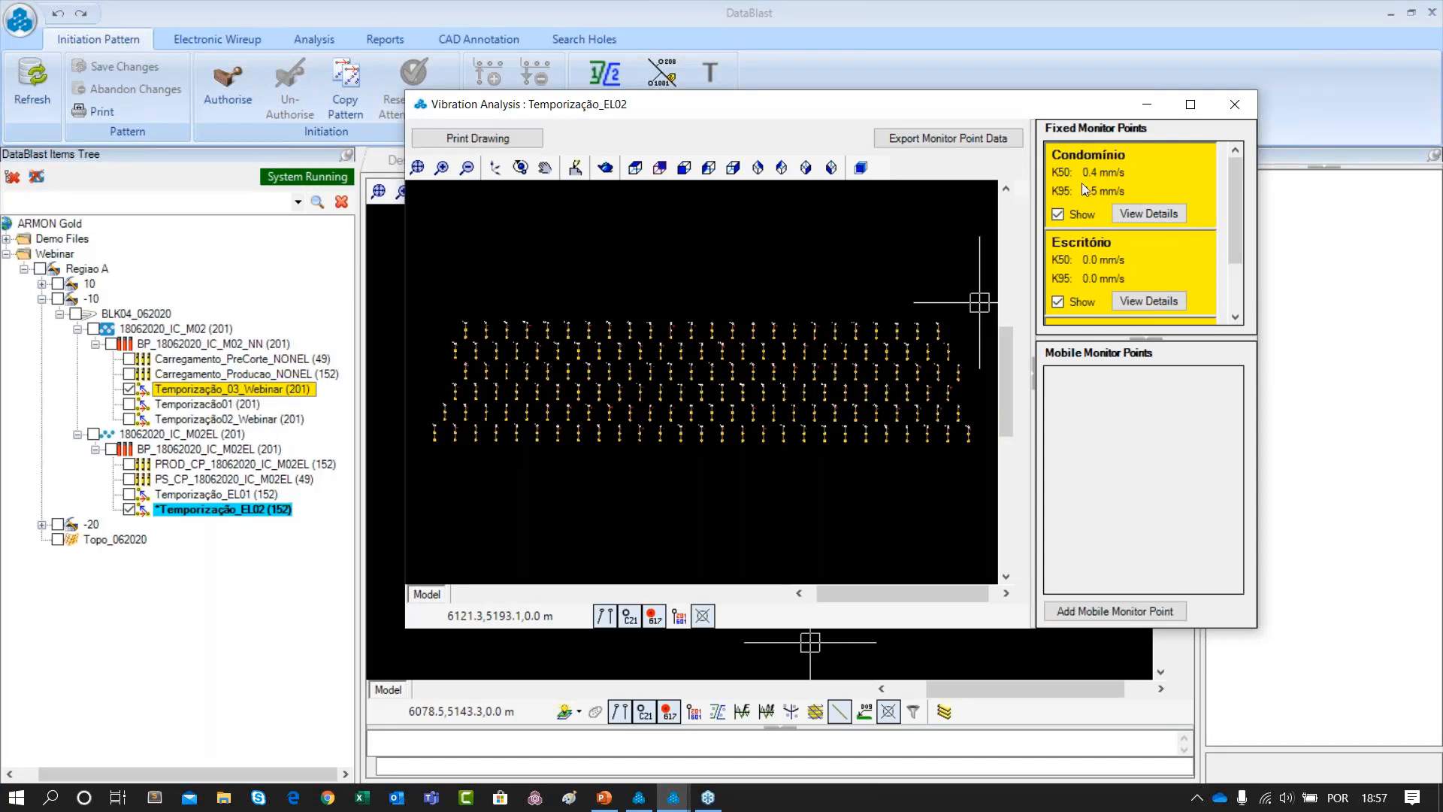
Close the vibration analysis of Temporização_EL02 and return to the full hole layout of the initiation pattern
click(1232, 106)
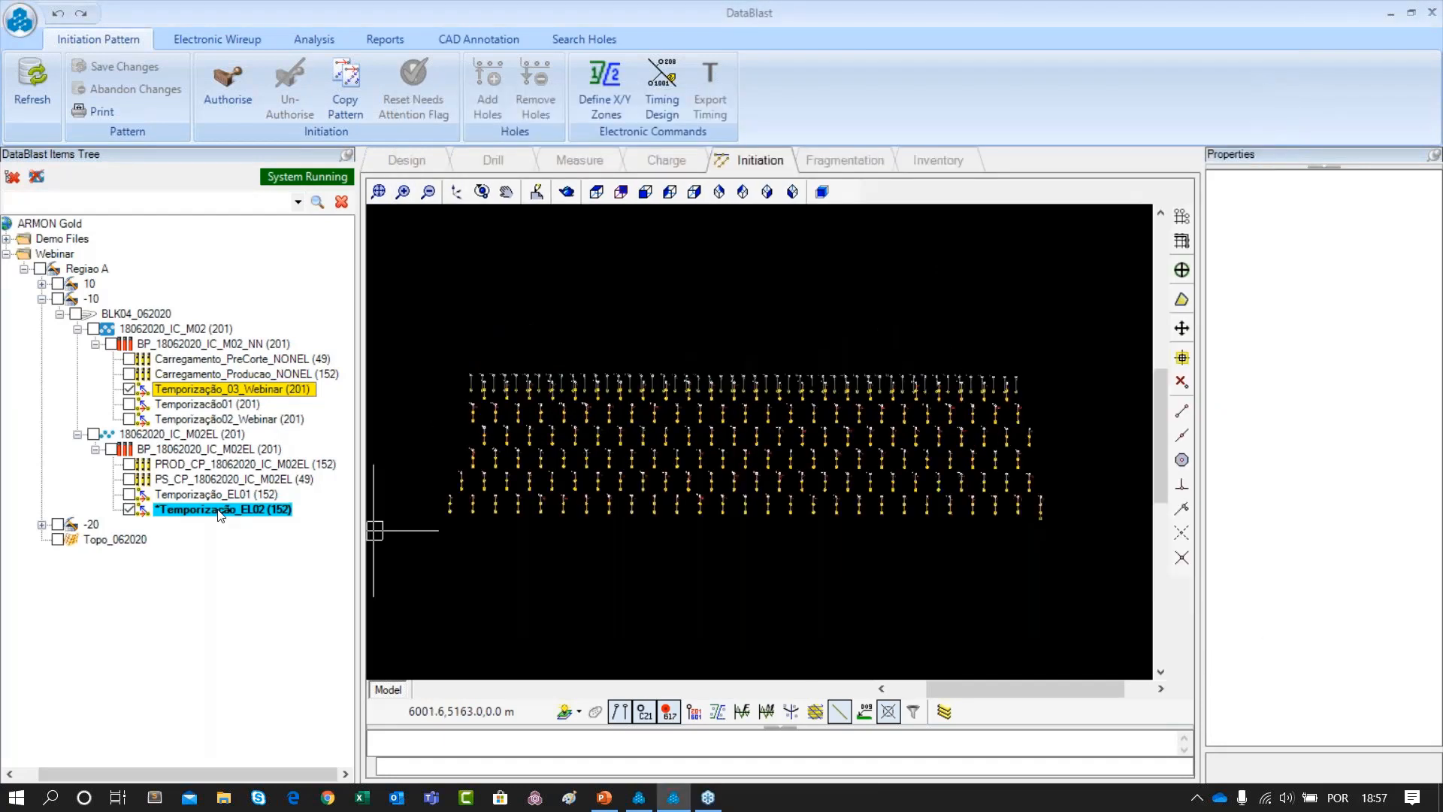
scroll(589, 403, down, 2)
scroll(649, 433, up, 2)
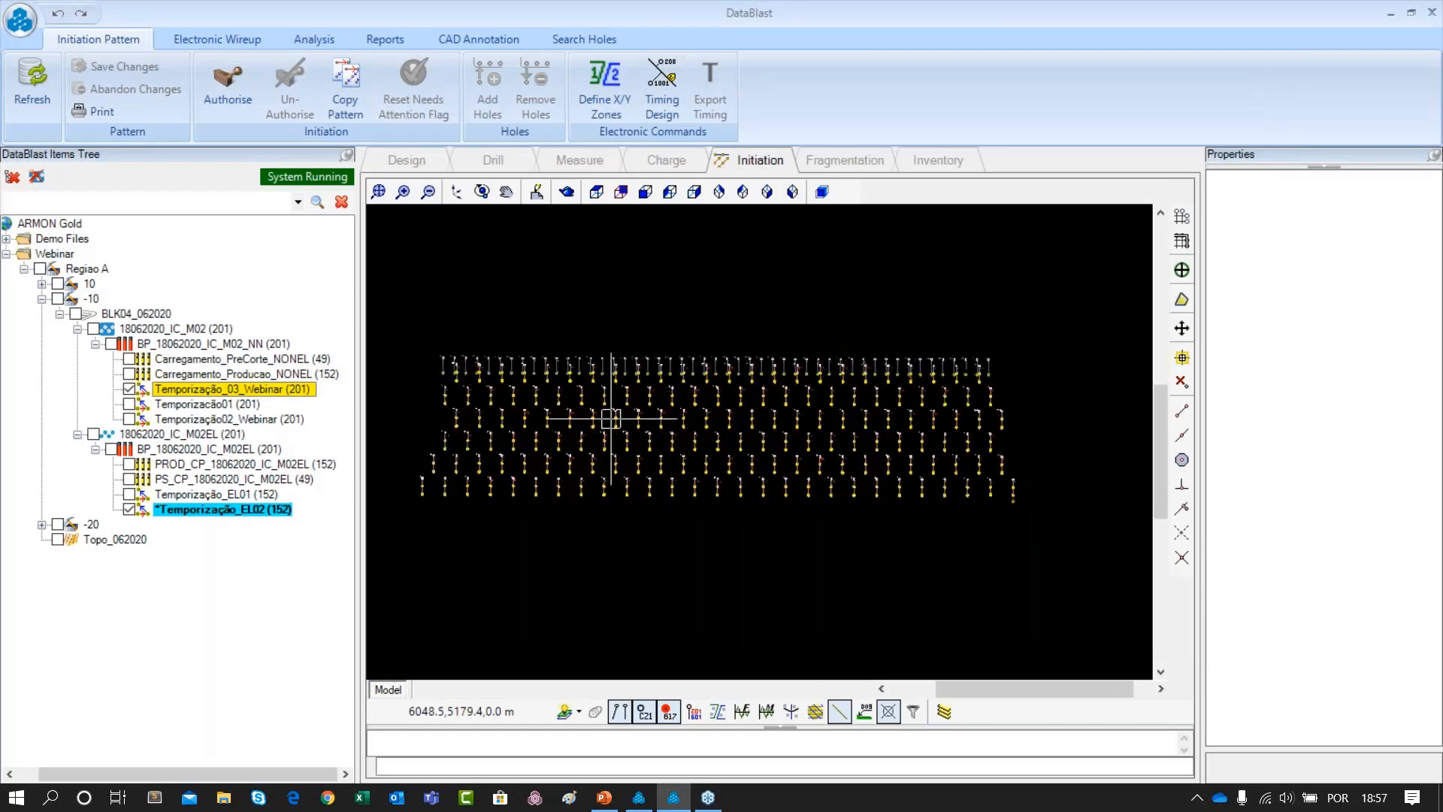
drag(609, 418, 629, 431)
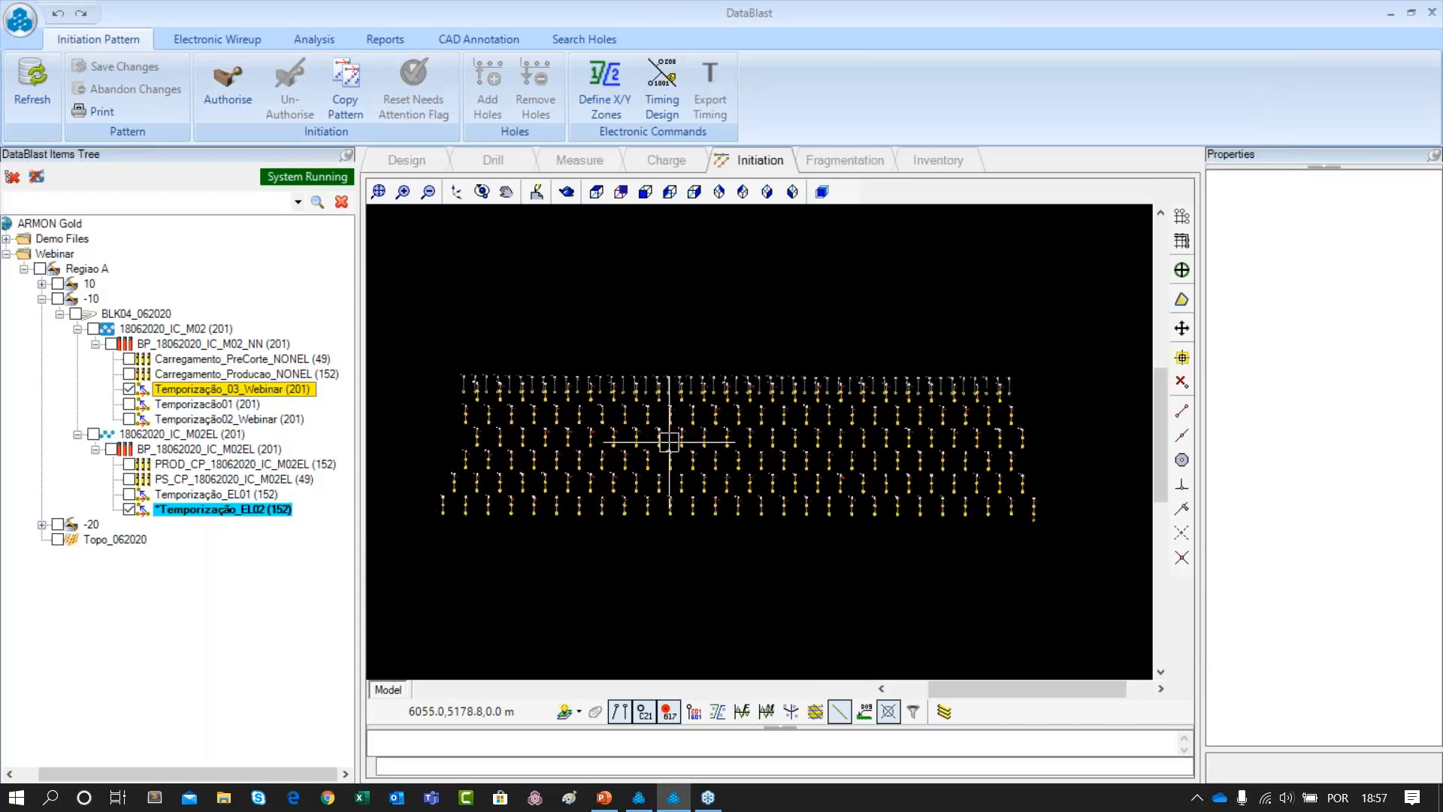
scroll(658, 432, down, 1)
scroll(663, 451, down, 1)
scroll(605, 436, up, 1)
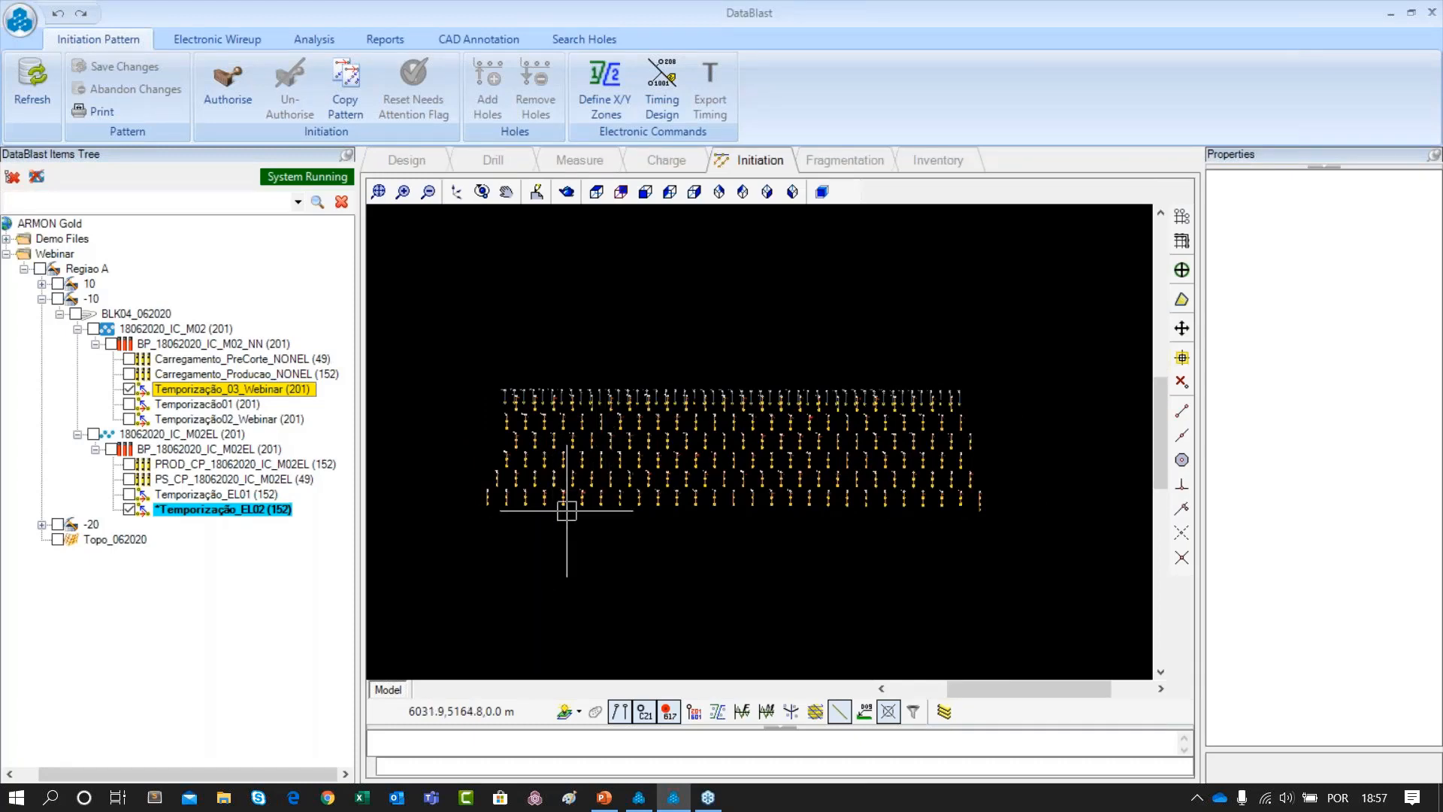
Examine the hole numbers and firing times along the front rows of Temporização_EL02, from hole 1 to the opposite end
scroll(573, 505, up, 2)
scroll(590, 428, up, 4)
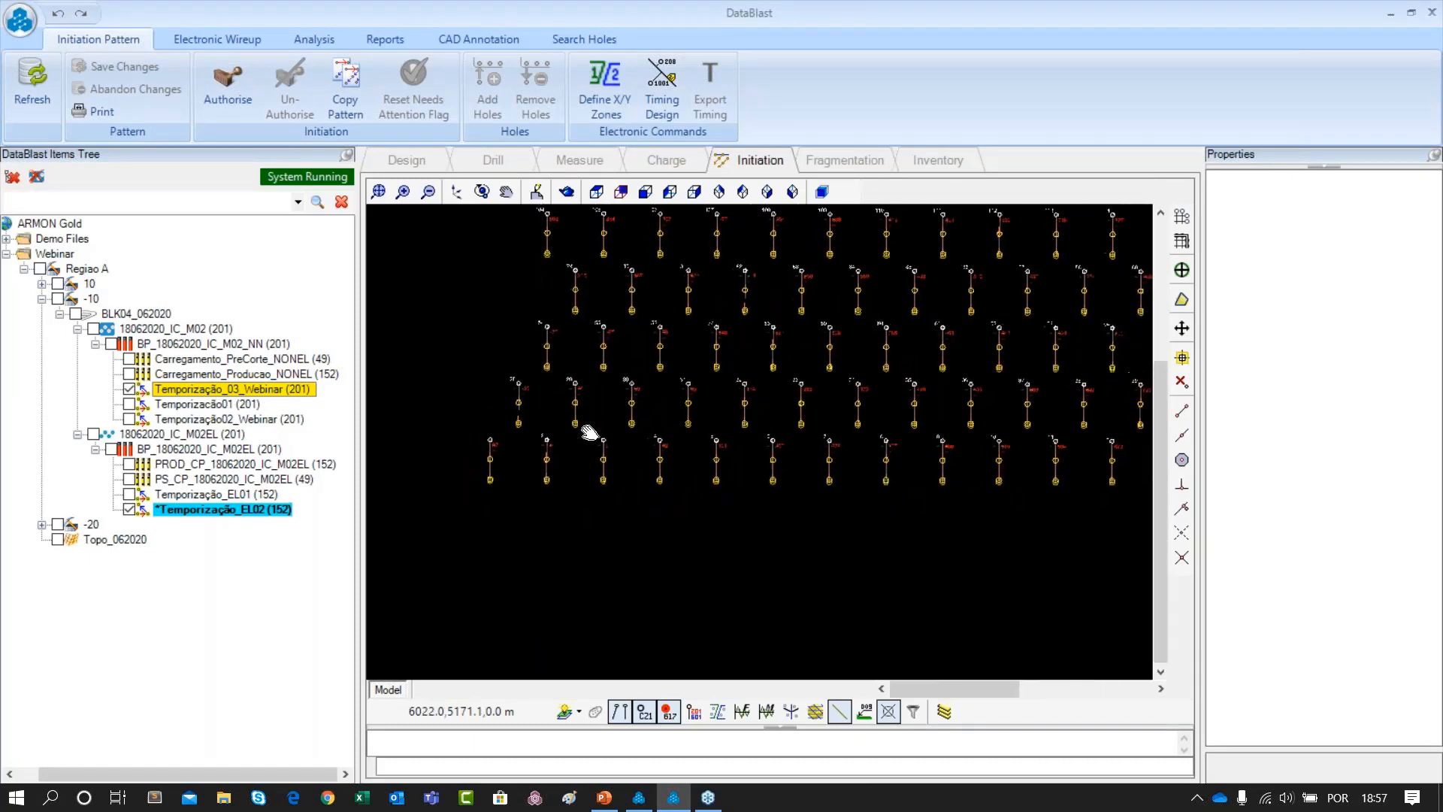
scroll(773, 417, down, 4)
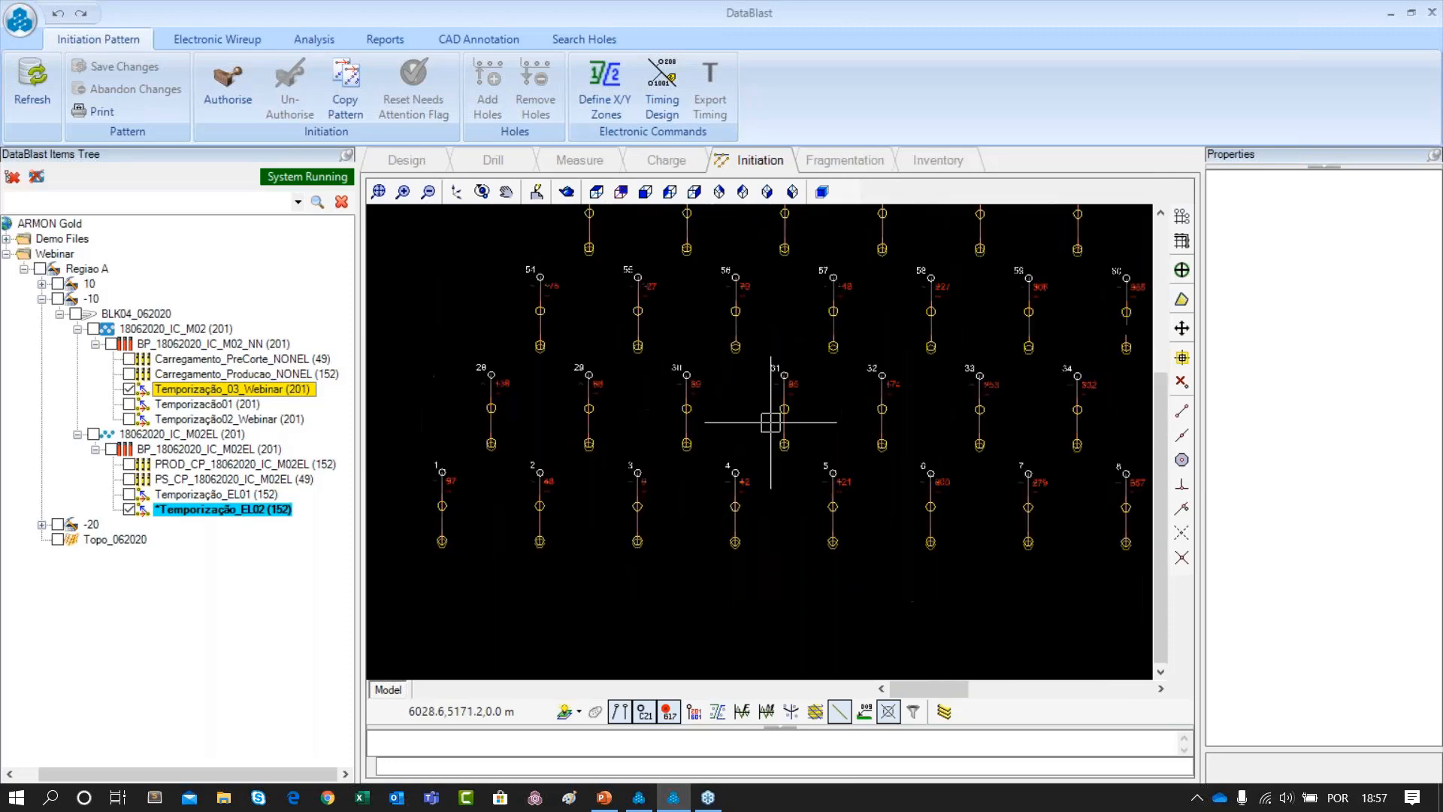
drag(774, 431, 699, 422)
drag(857, 417, 730, 419)
scroll(886, 435, down, 2)
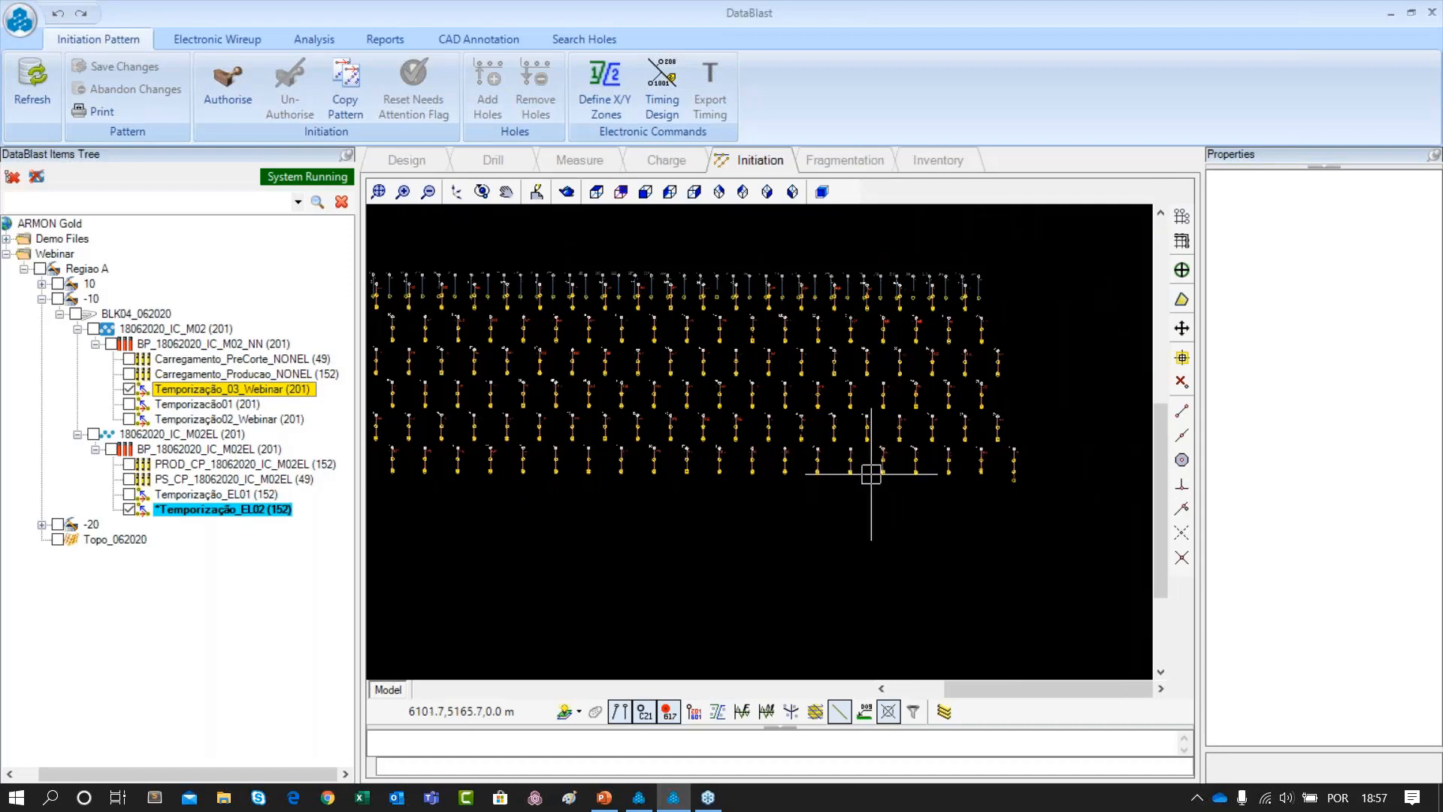
scroll(871, 474, down, 2)
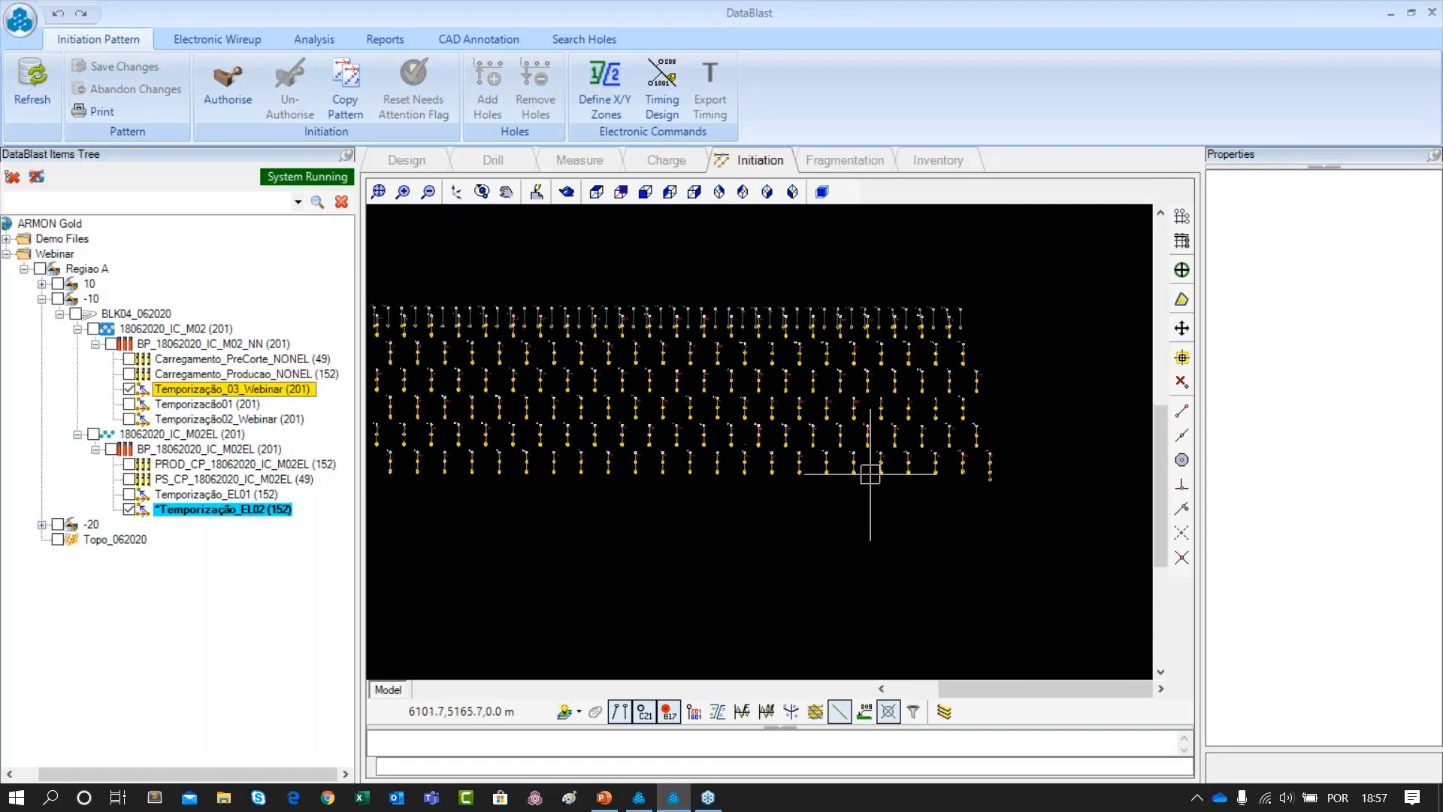
scroll(823, 507, up, 1)
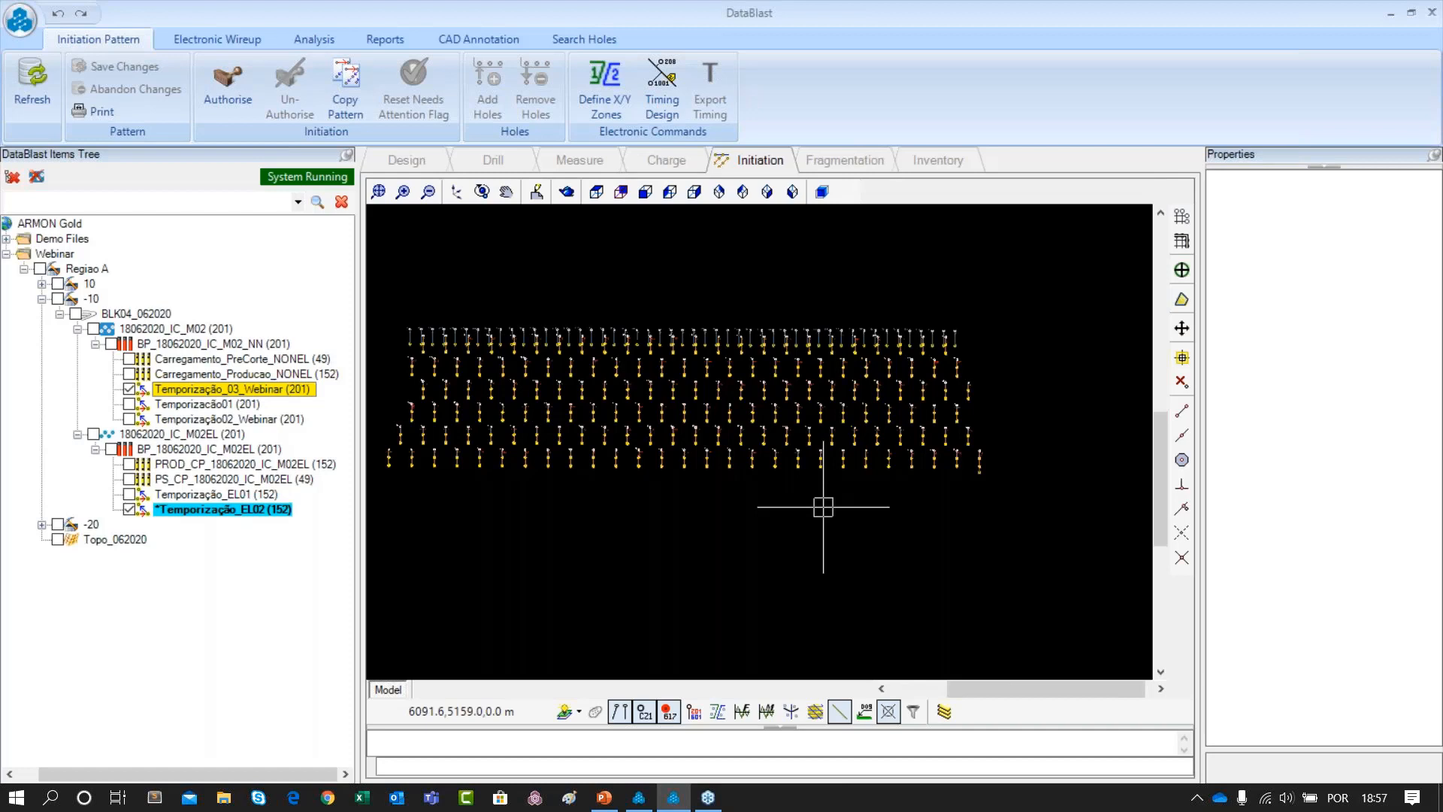
Set the auto search width to 5.0 and auto wire-up the two front rows in a zigzag from hole 1 to hole 11
click(232, 42)
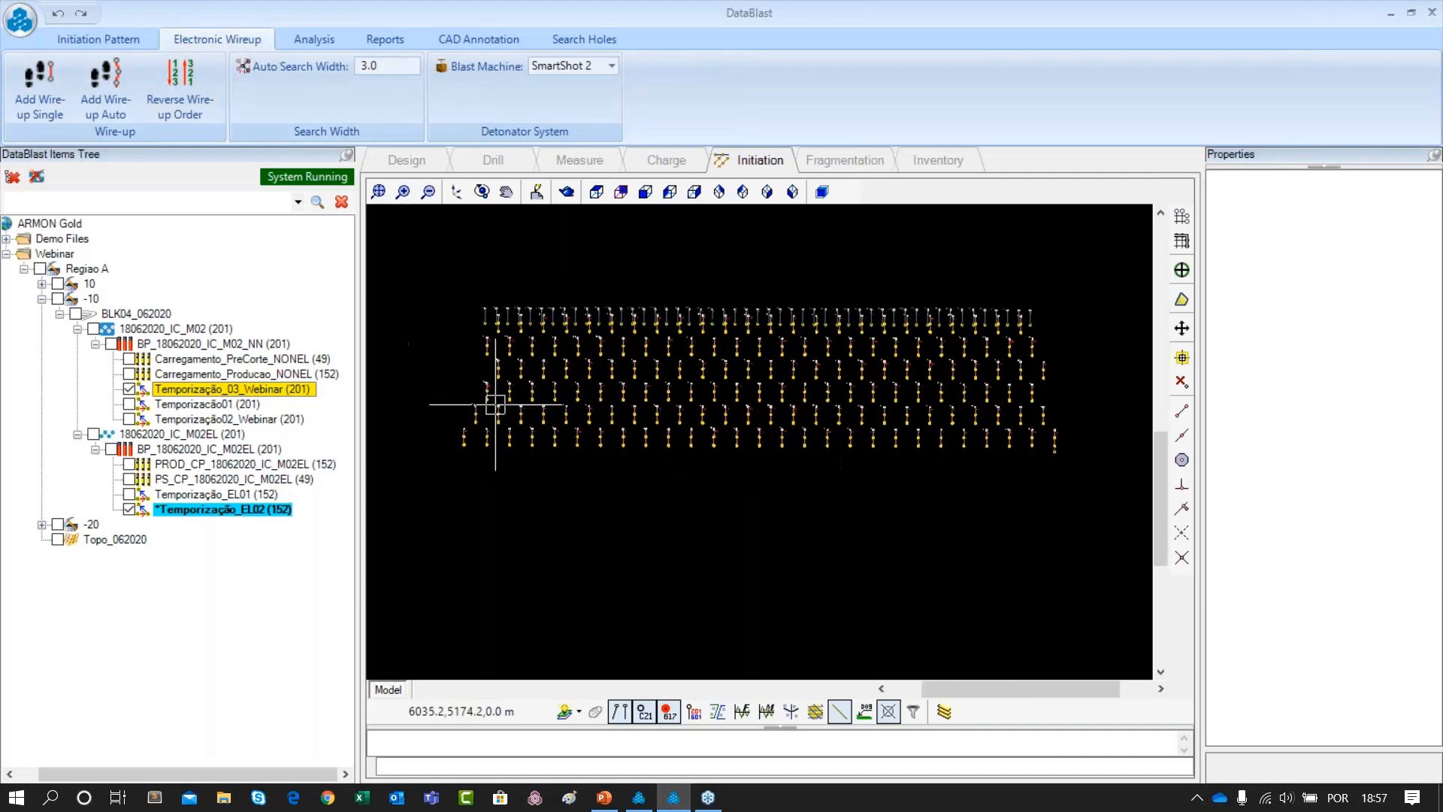
scroll(481, 410, up, 5)
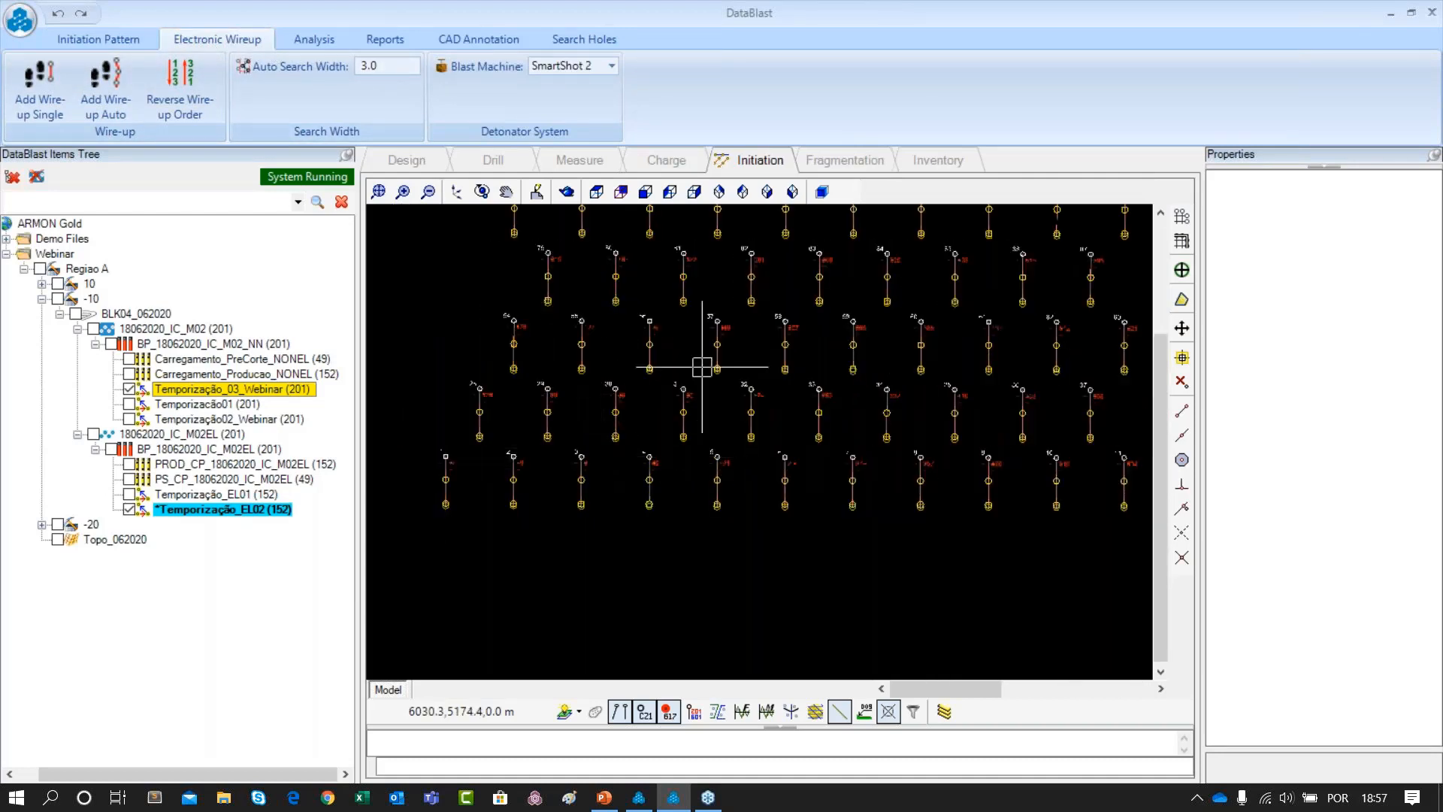
scroll(778, 391, down, 2)
scroll(684, 393, down, 2)
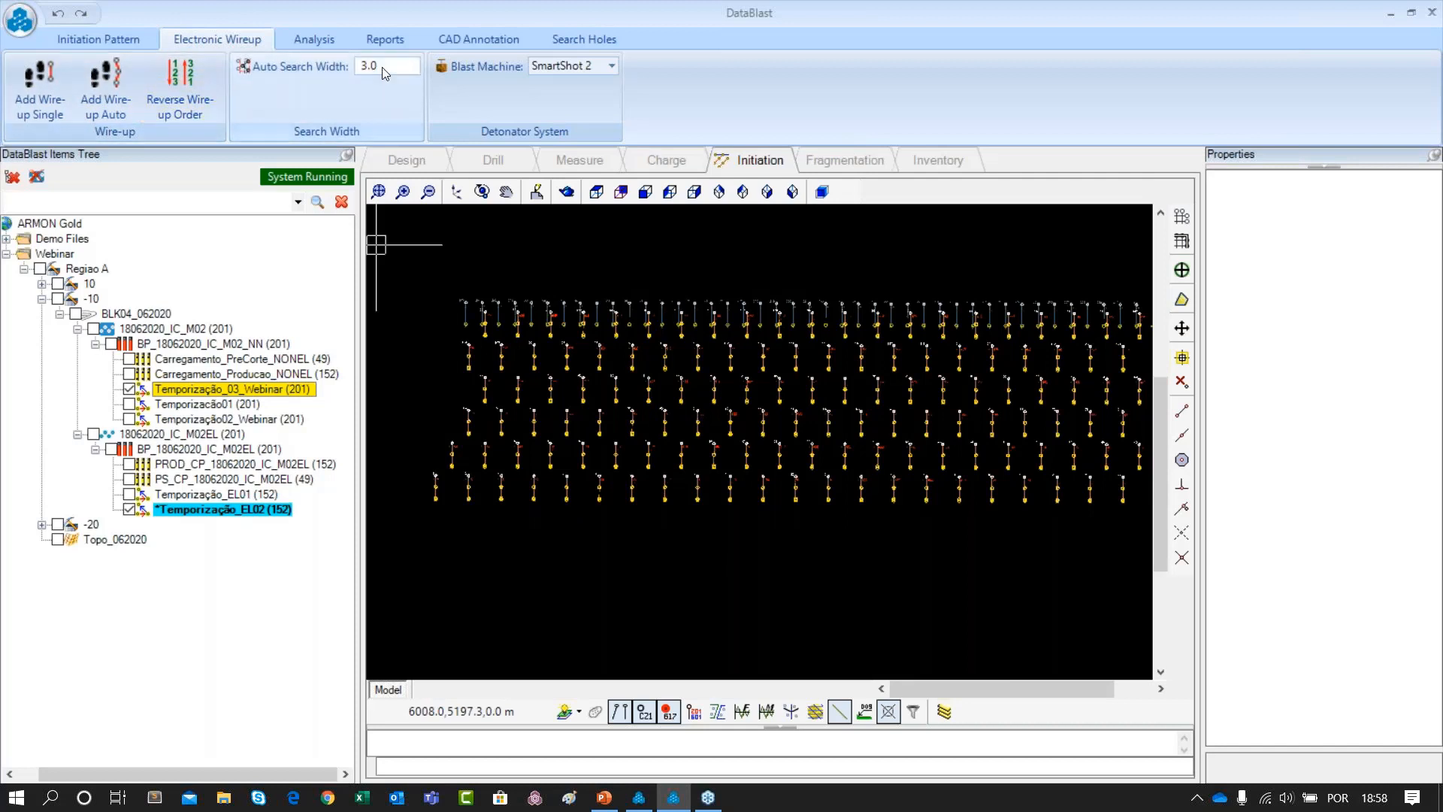
text(5)
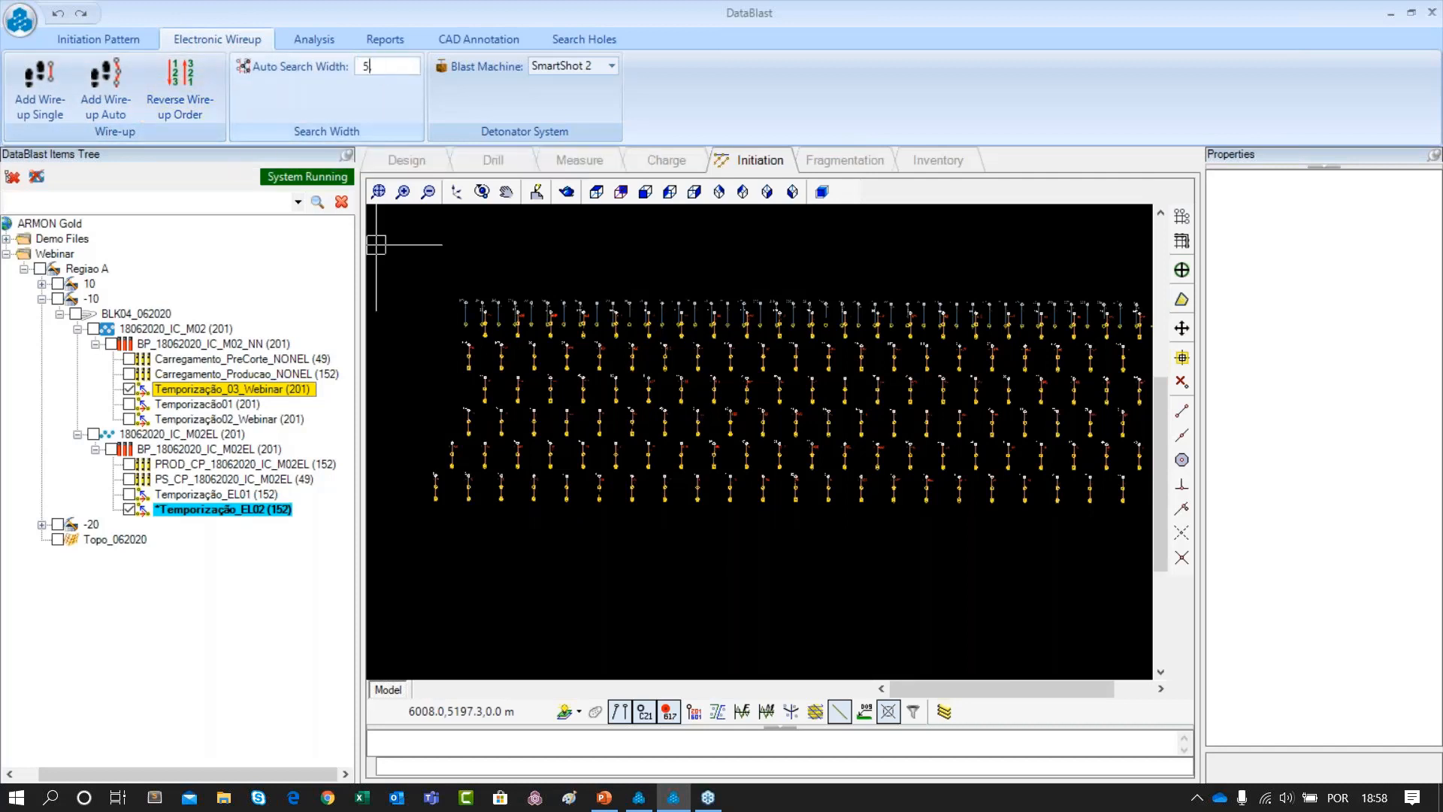
click(107, 92)
click(438, 477)
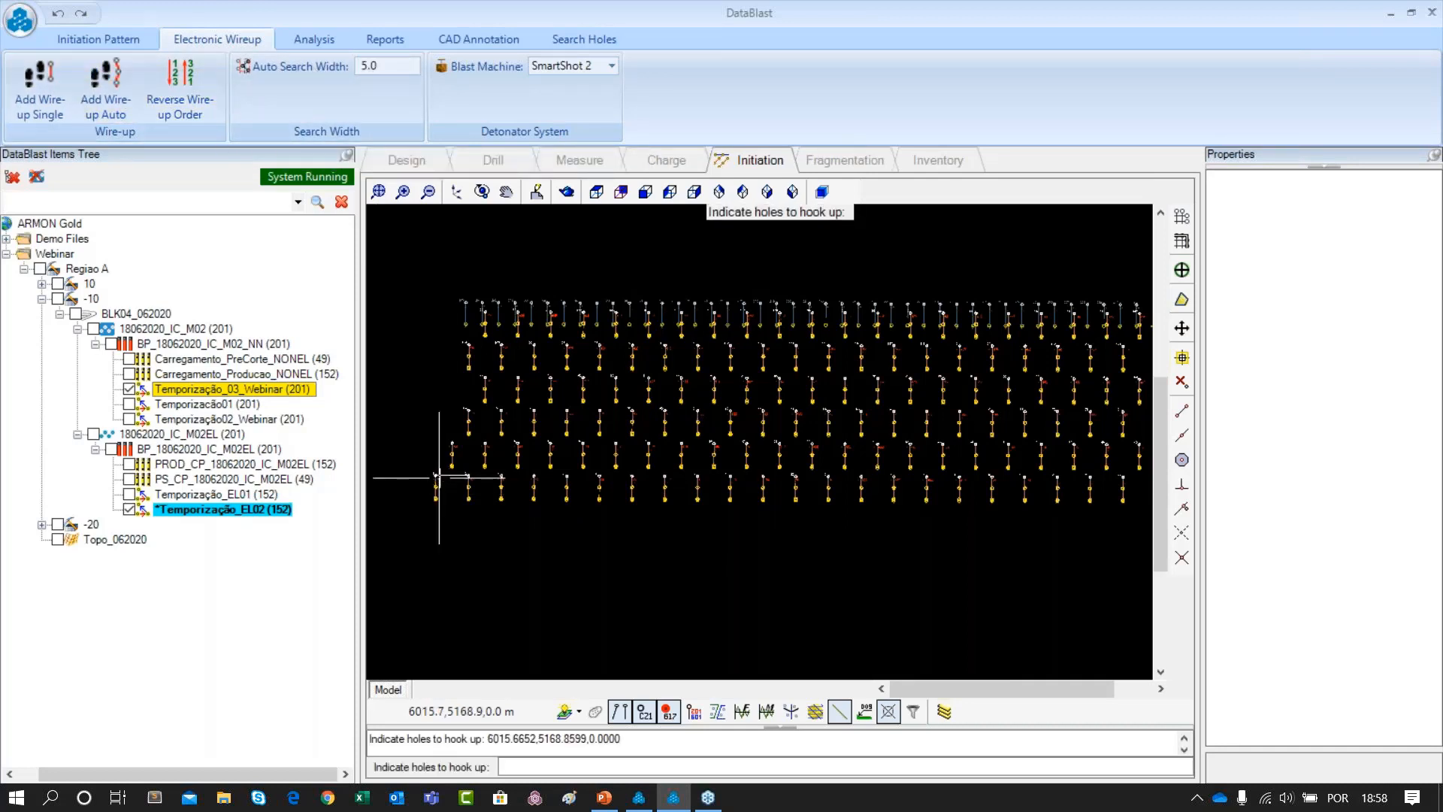
click(759, 475)
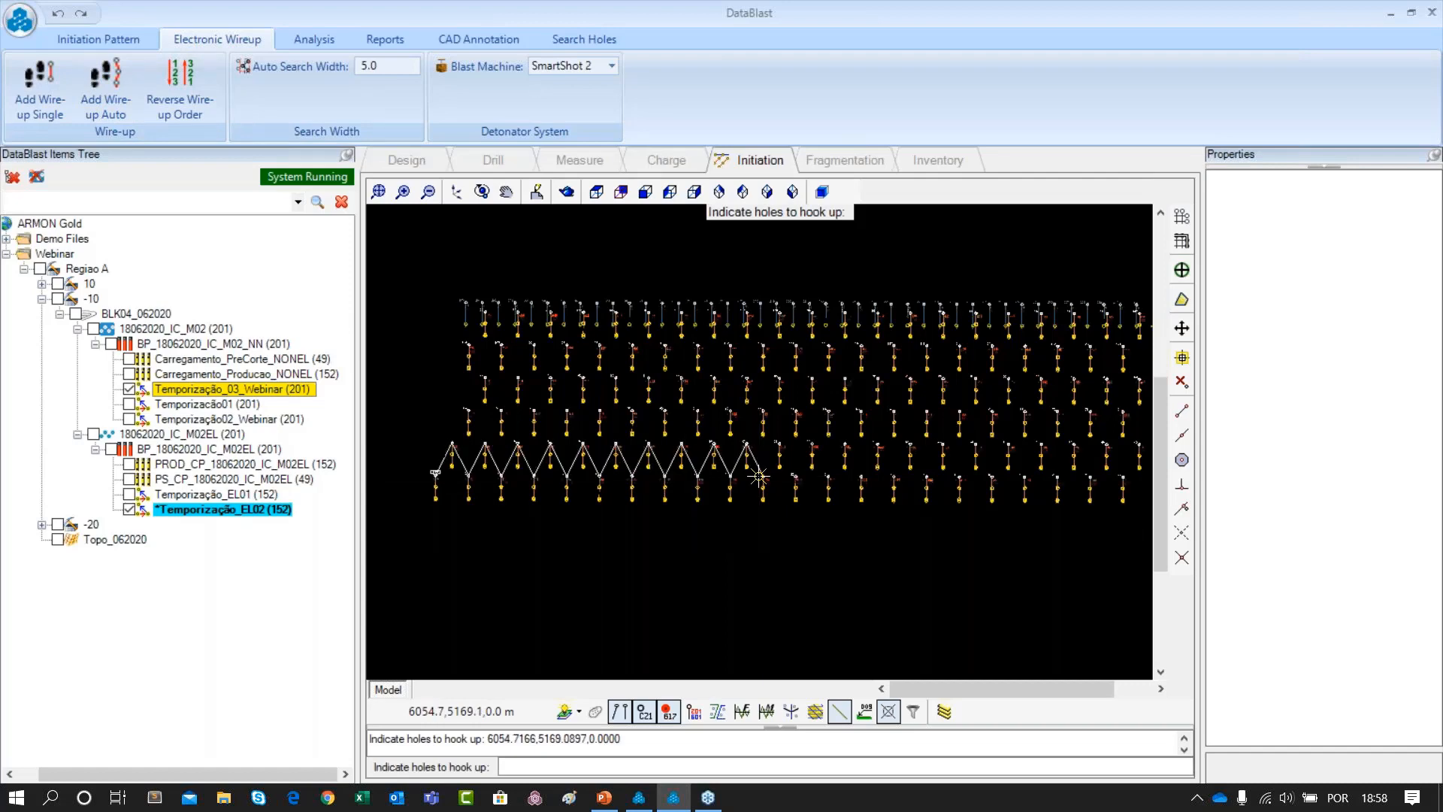
Examine the wire-up start marker, sequence numbers and firing times around holes 1, 28 and 2
scroll(477, 492, up, 5)
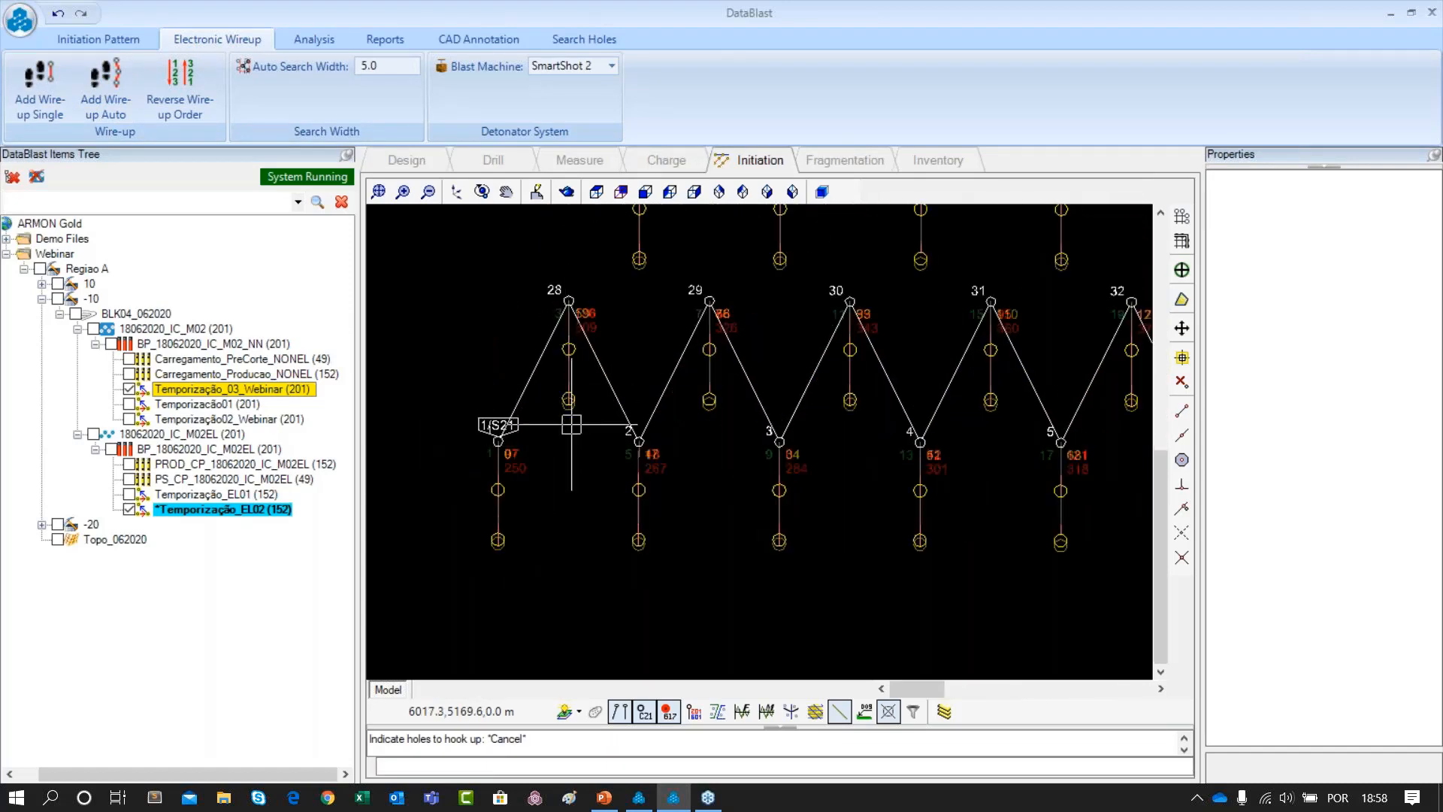
drag(686, 493, 683, 549)
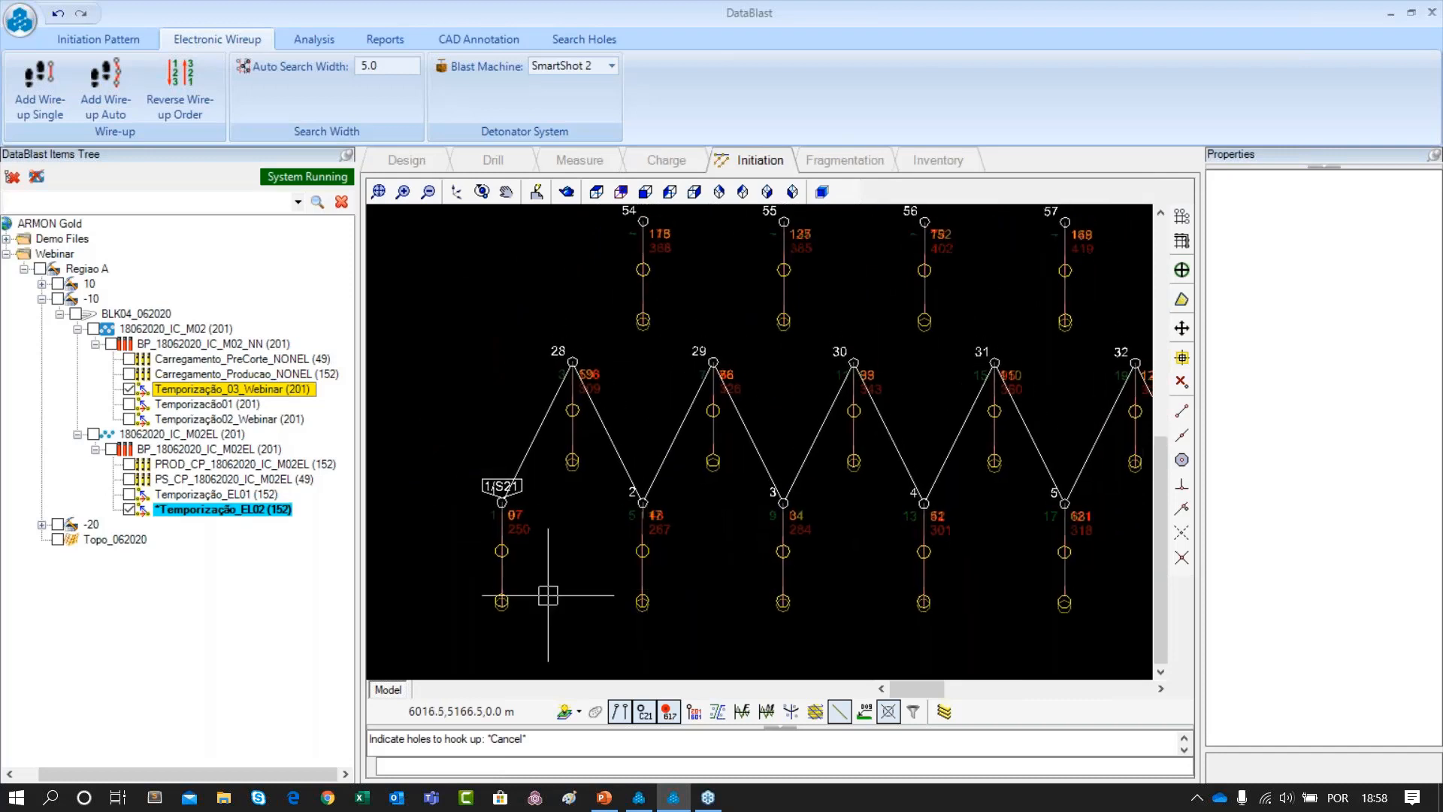
scroll(552, 590, up, 1)
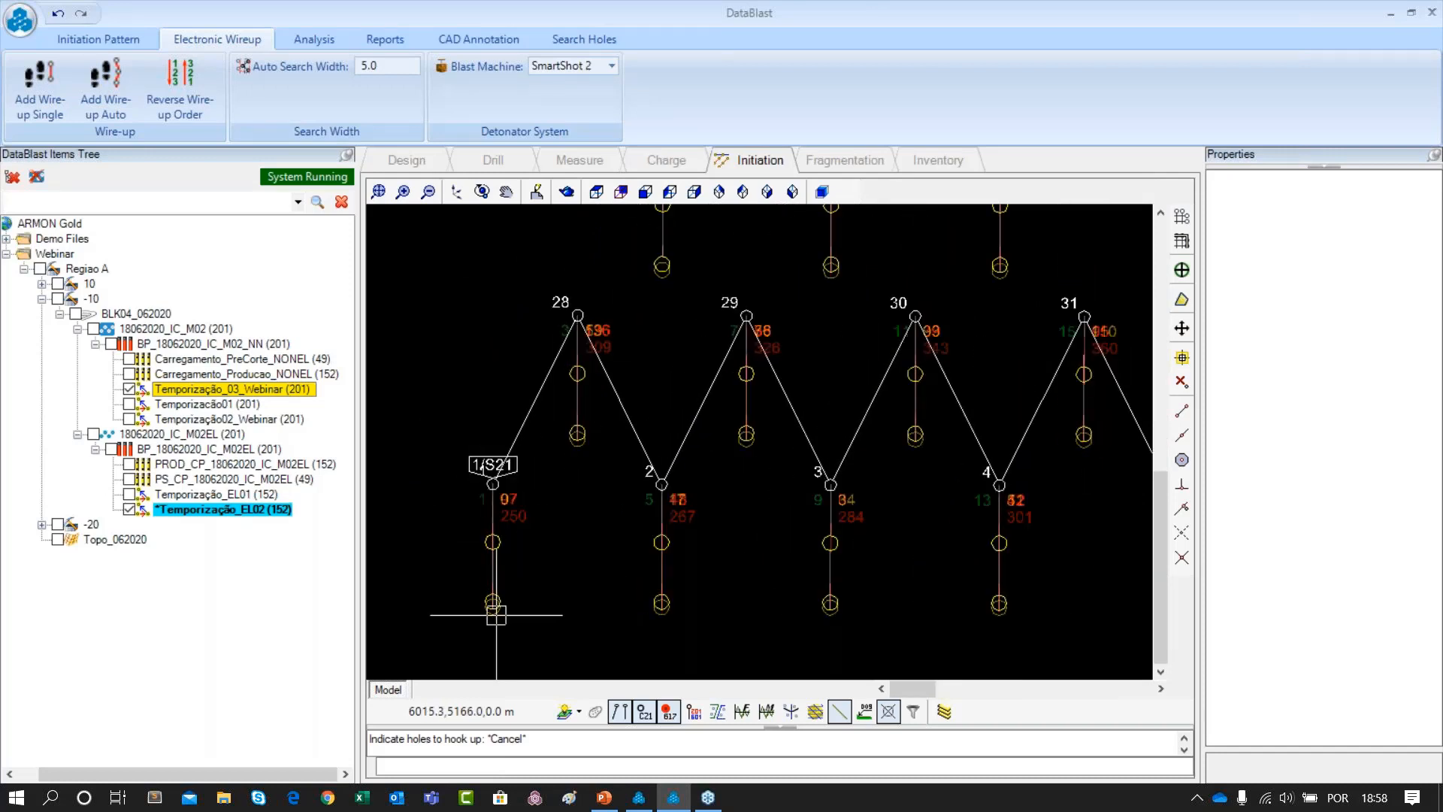
scroll(502, 555, up, 1)
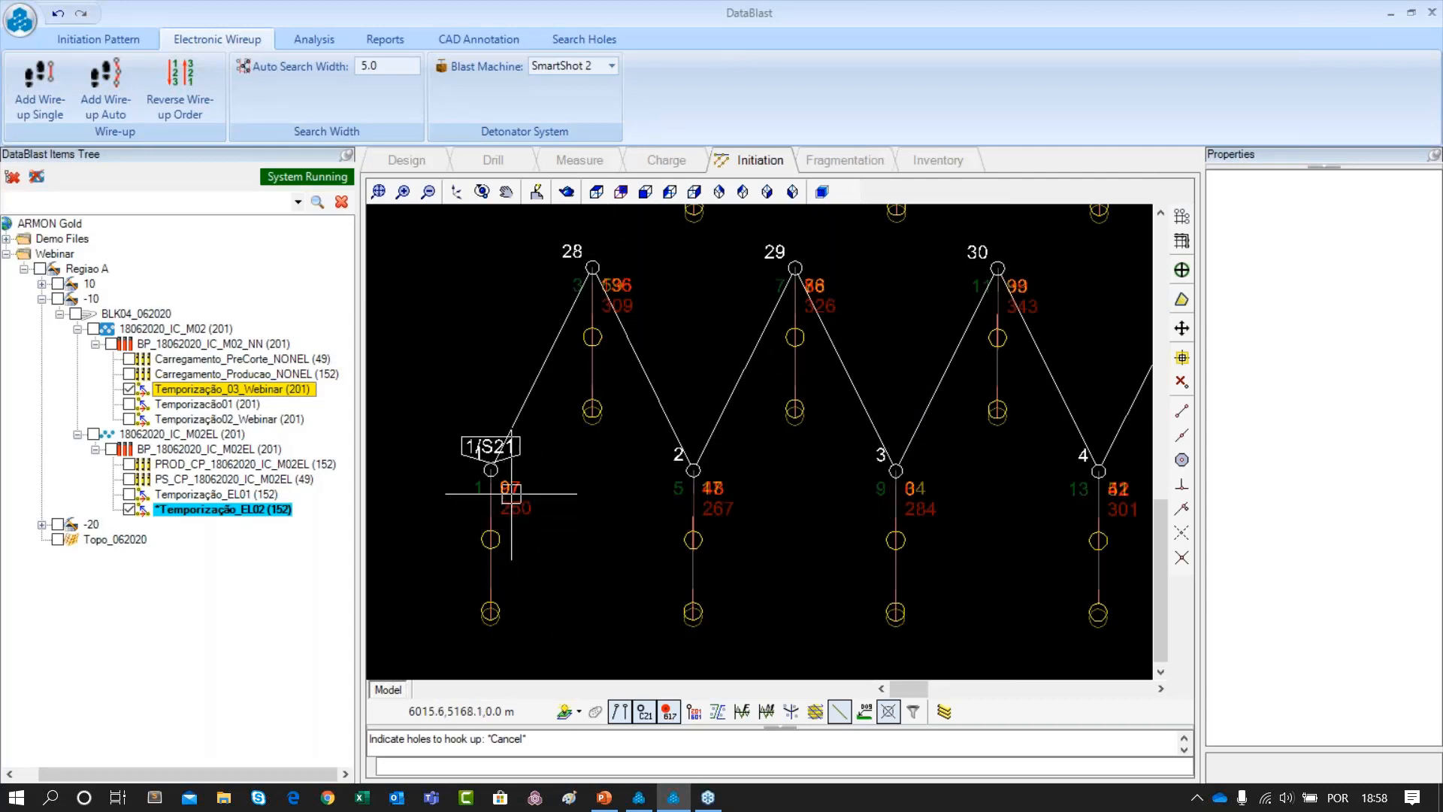
scroll(535, 505, up, 1)
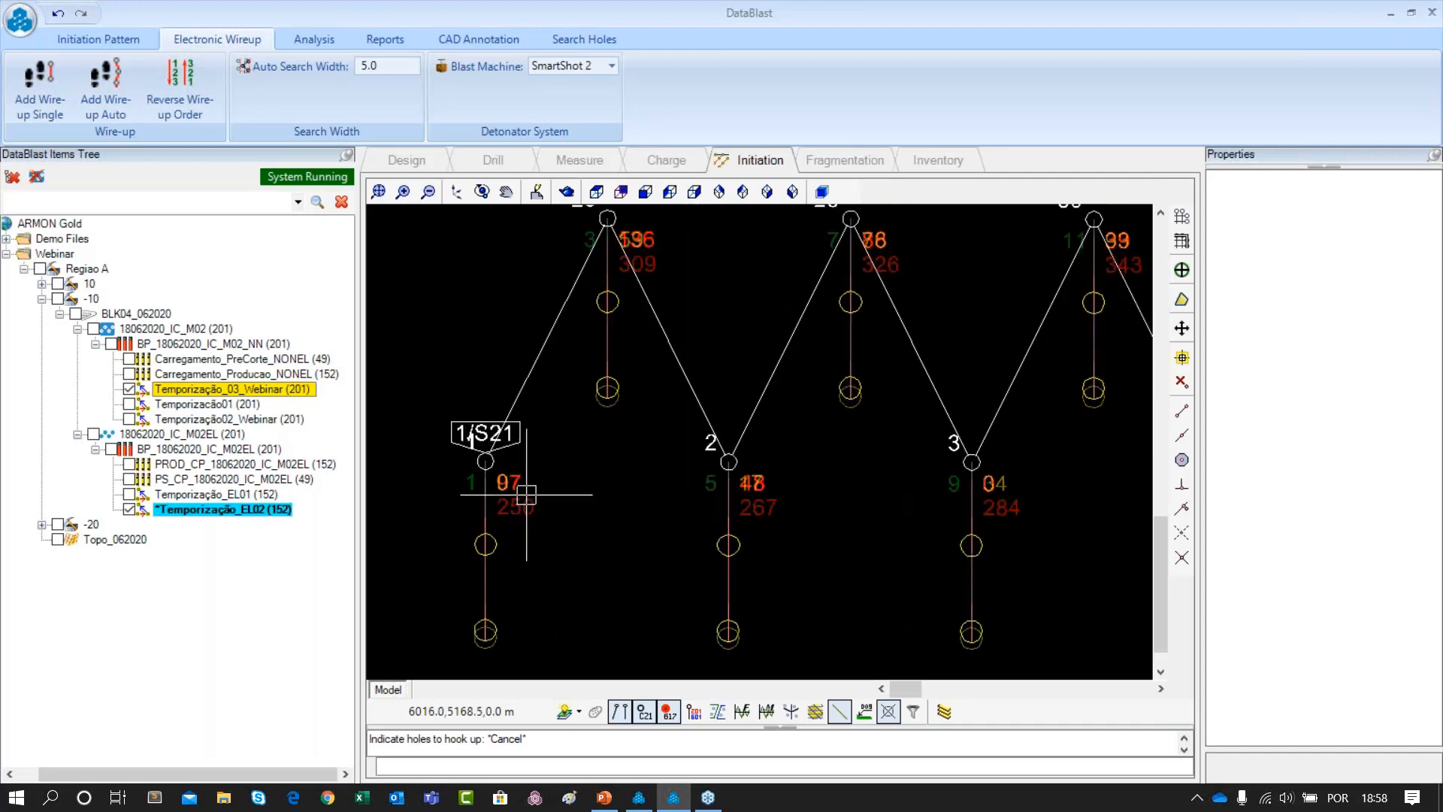
drag(644, 338, 596, 439)
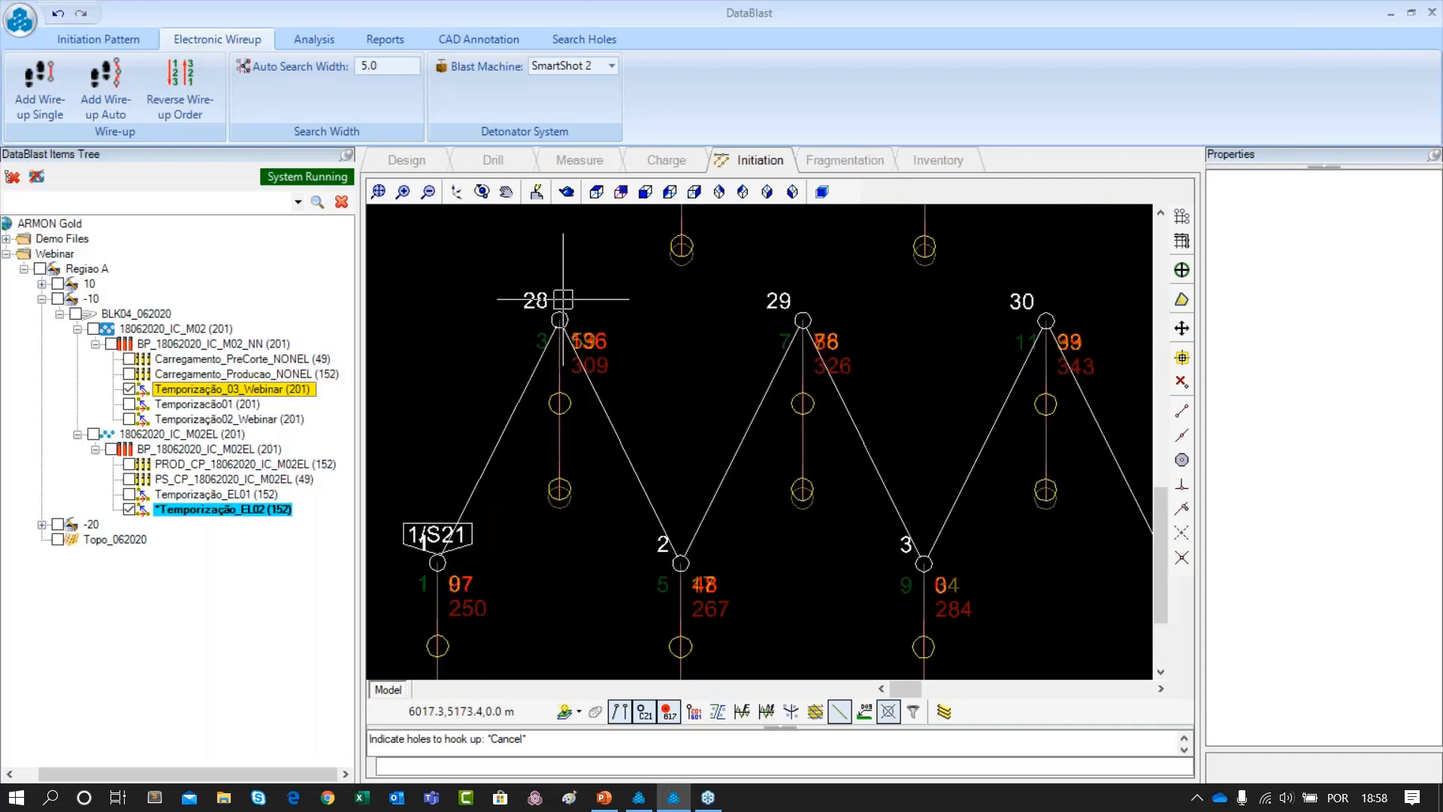
drag(627, 374, 568, 267)
scroll(887, 446, down, 1)
scroll(889, 446, down, 4)
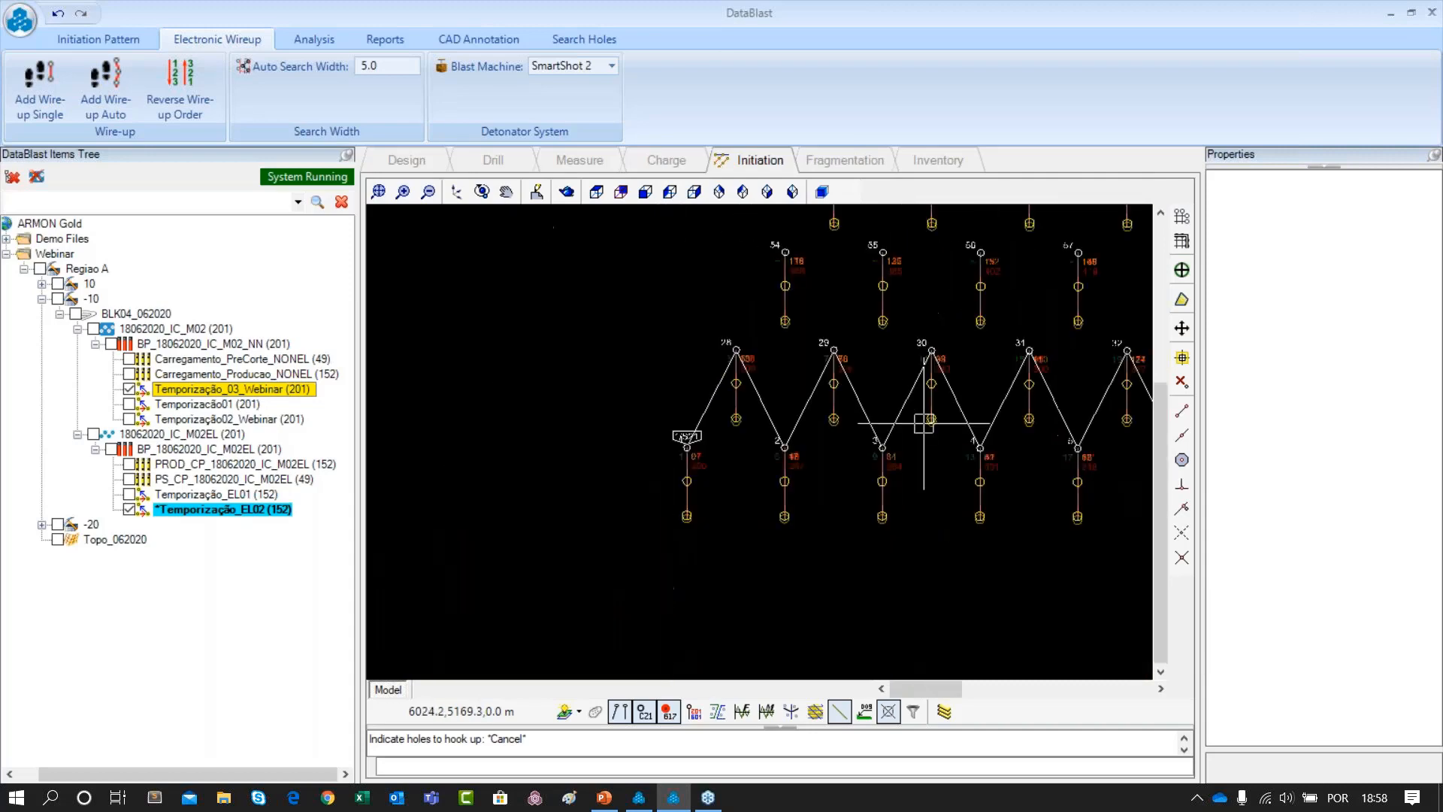
Inspect the full extent of the zigzag wire-up and its sequence numbers around holes 3 to 6
drag(924, 422, 429, 490)
scroll(883, 505, down, 4)
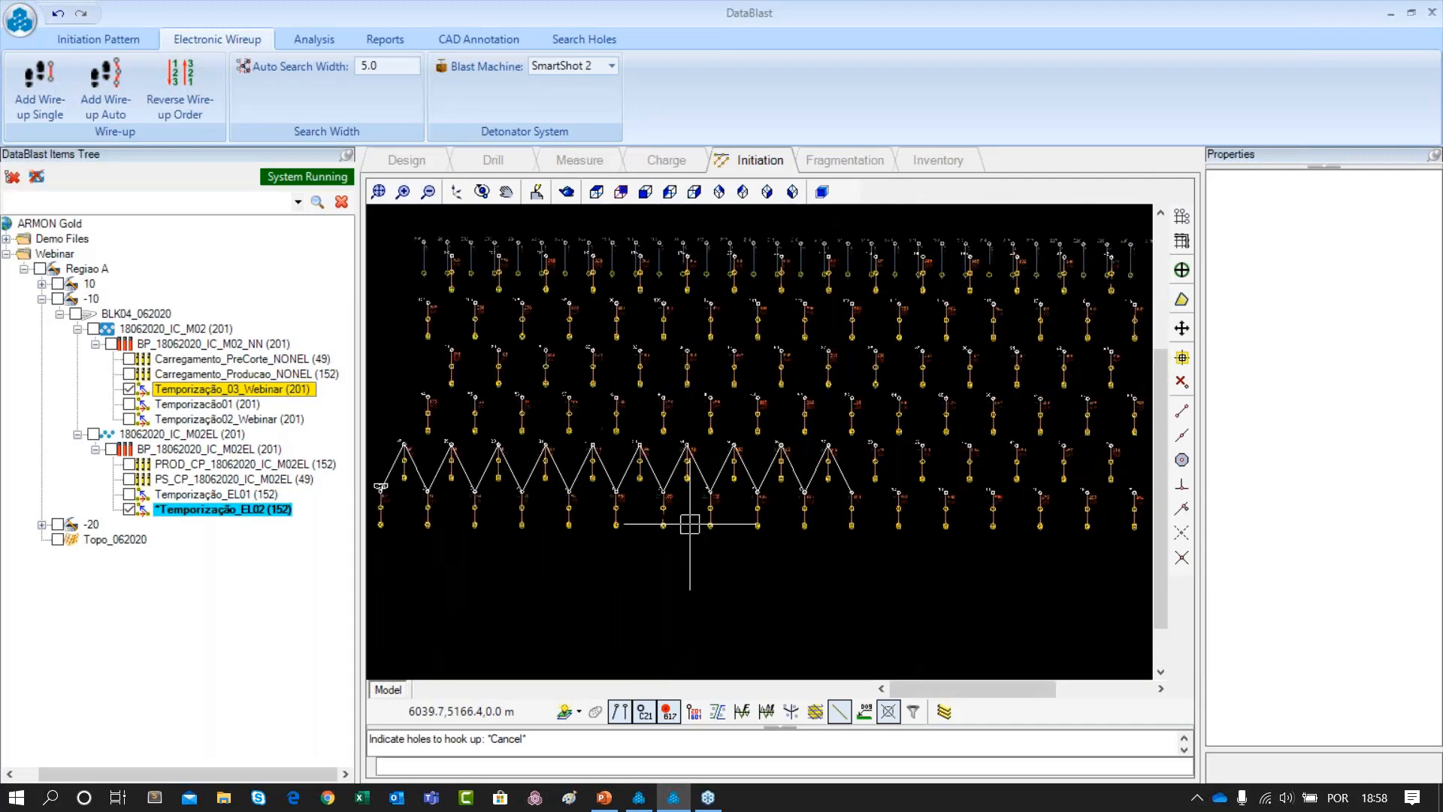
scroll(807, 503, down, 1)
scroll(662, 523, up, 1)
scroll(594, 515, up, 7)
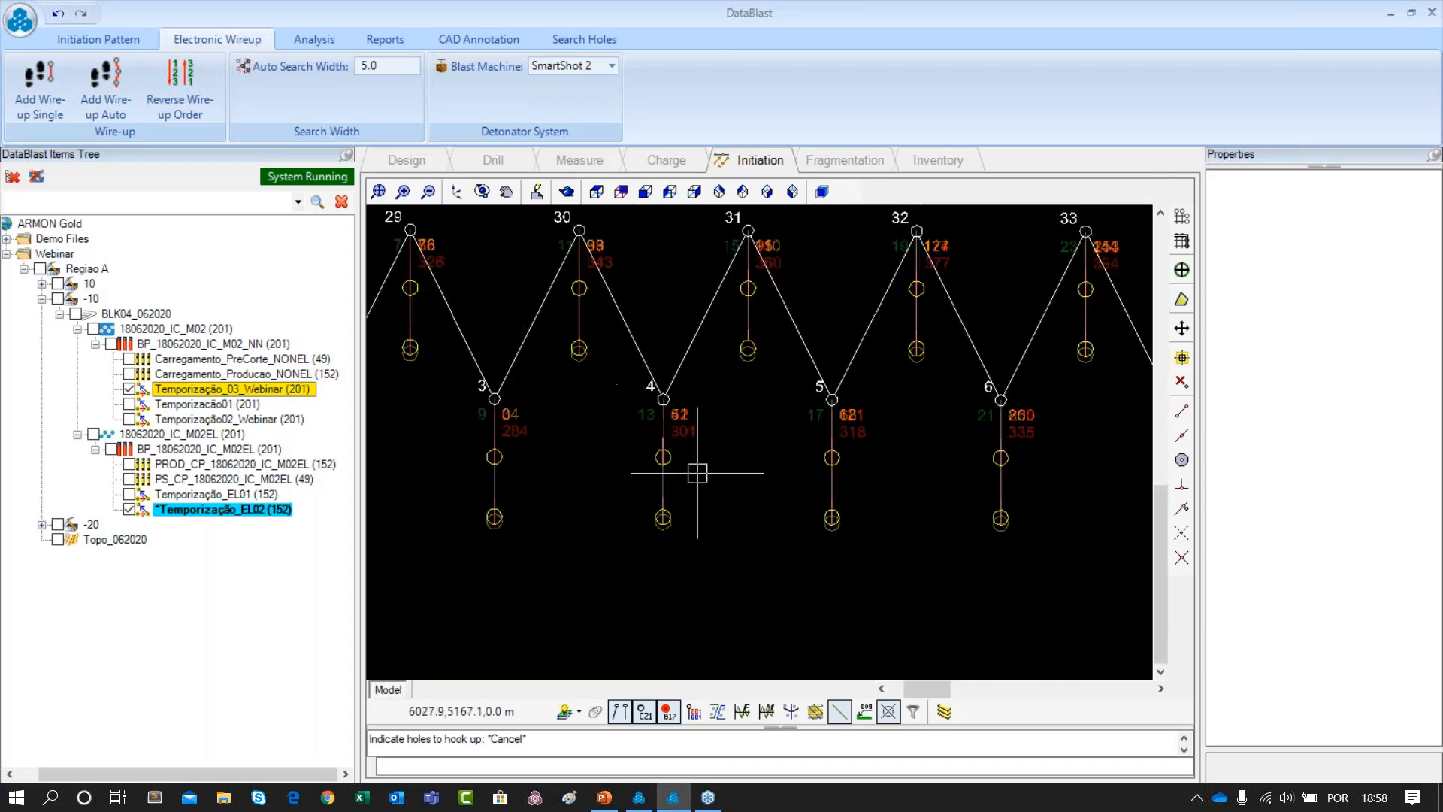
scroll(679, 457, down, 7)
scroll(750, 479, down, 1)
drag(707, 483, 552, 502)
scroll(791, 487, down, 1)
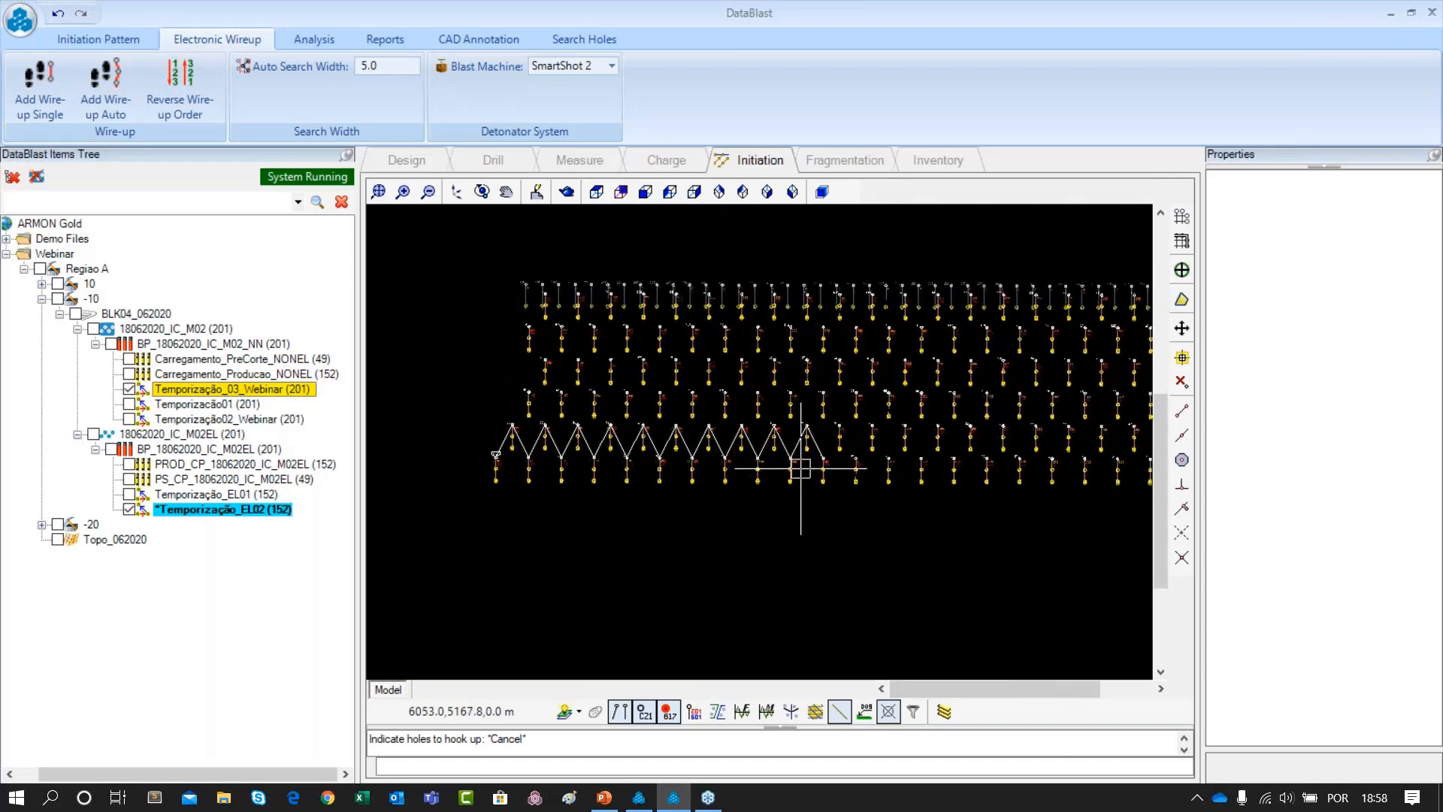
Save the changes to Temporização_EL02, then load Temporização_EL01 as the only active initiation pattern
click(101, 41)
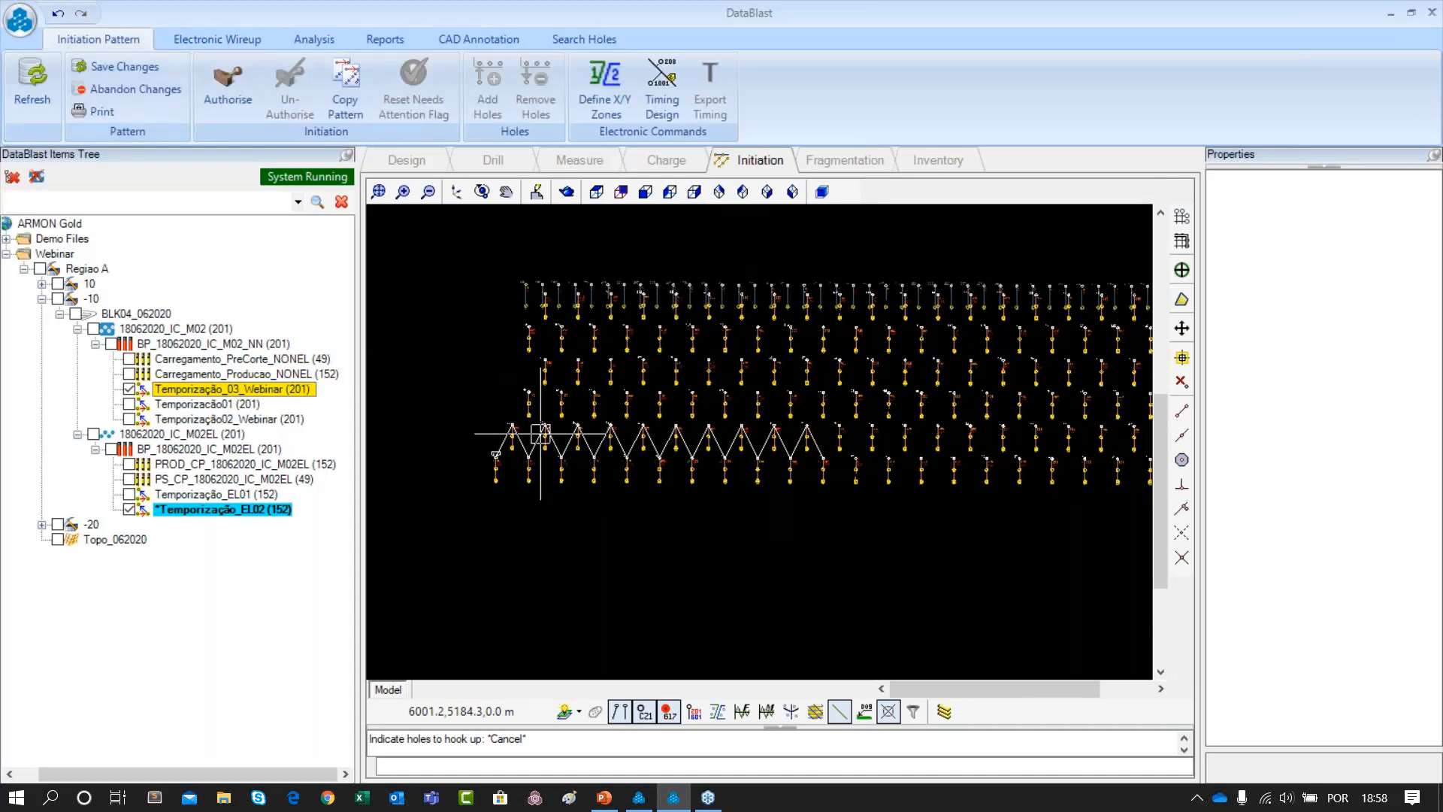
click(124, 67)
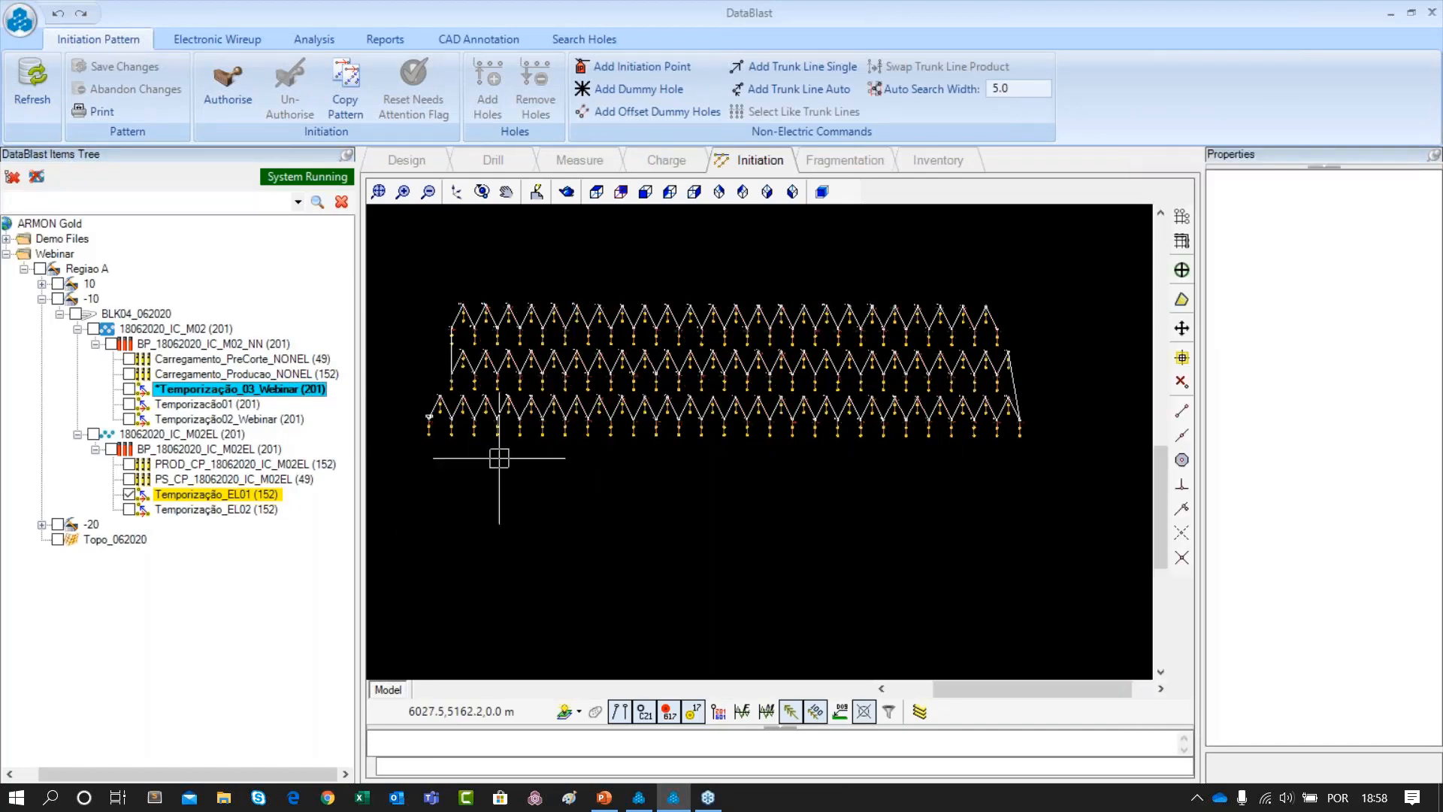
scroll(650, 410, up, 5)
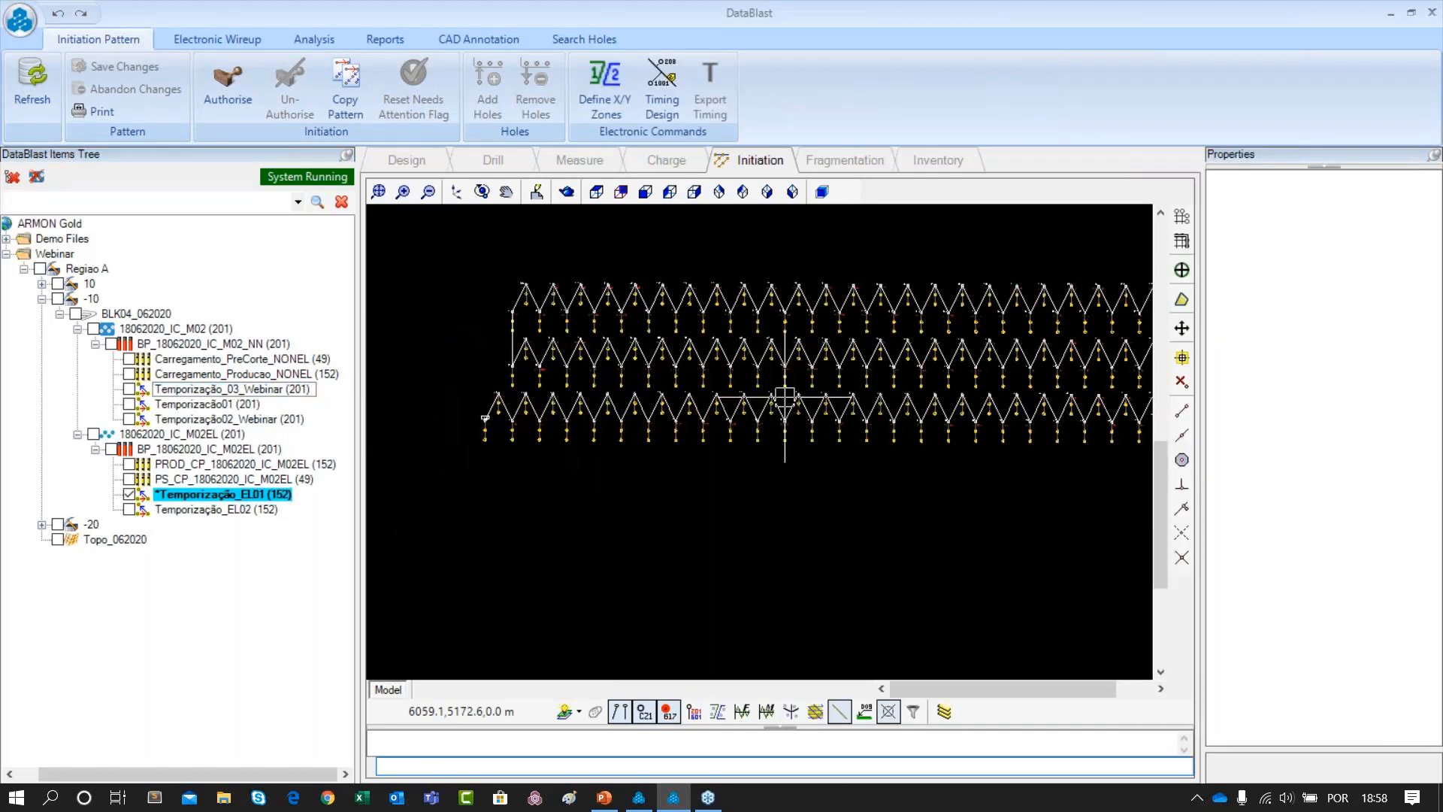
Examine the wire-up sequence numbers and firing times of Temporização_EL01 around holes 64 to 69 and 88 to 92
scroll(731, 371, down, 3)
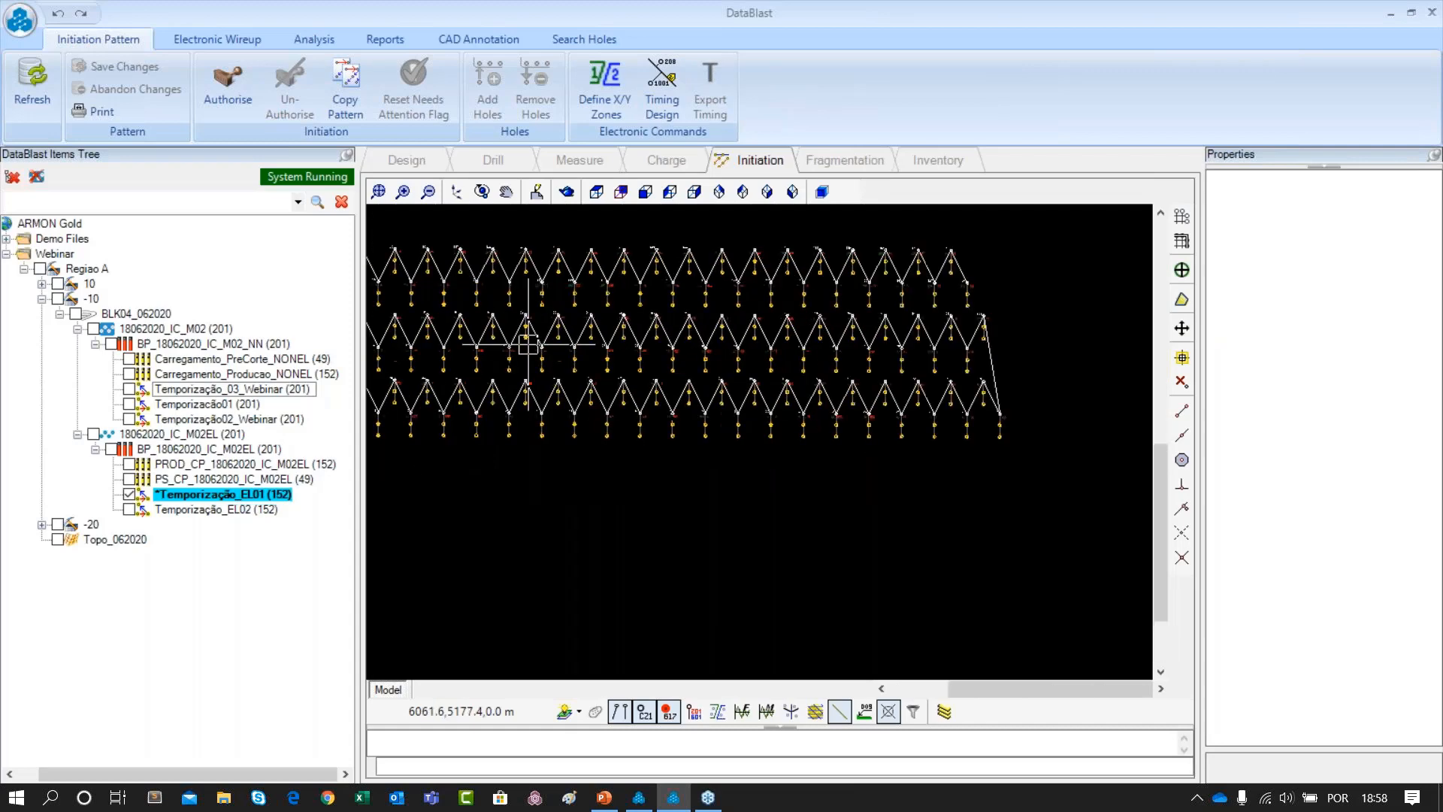
scroll(528, 344, up, 5)
scroll(629, 322, up, 4)
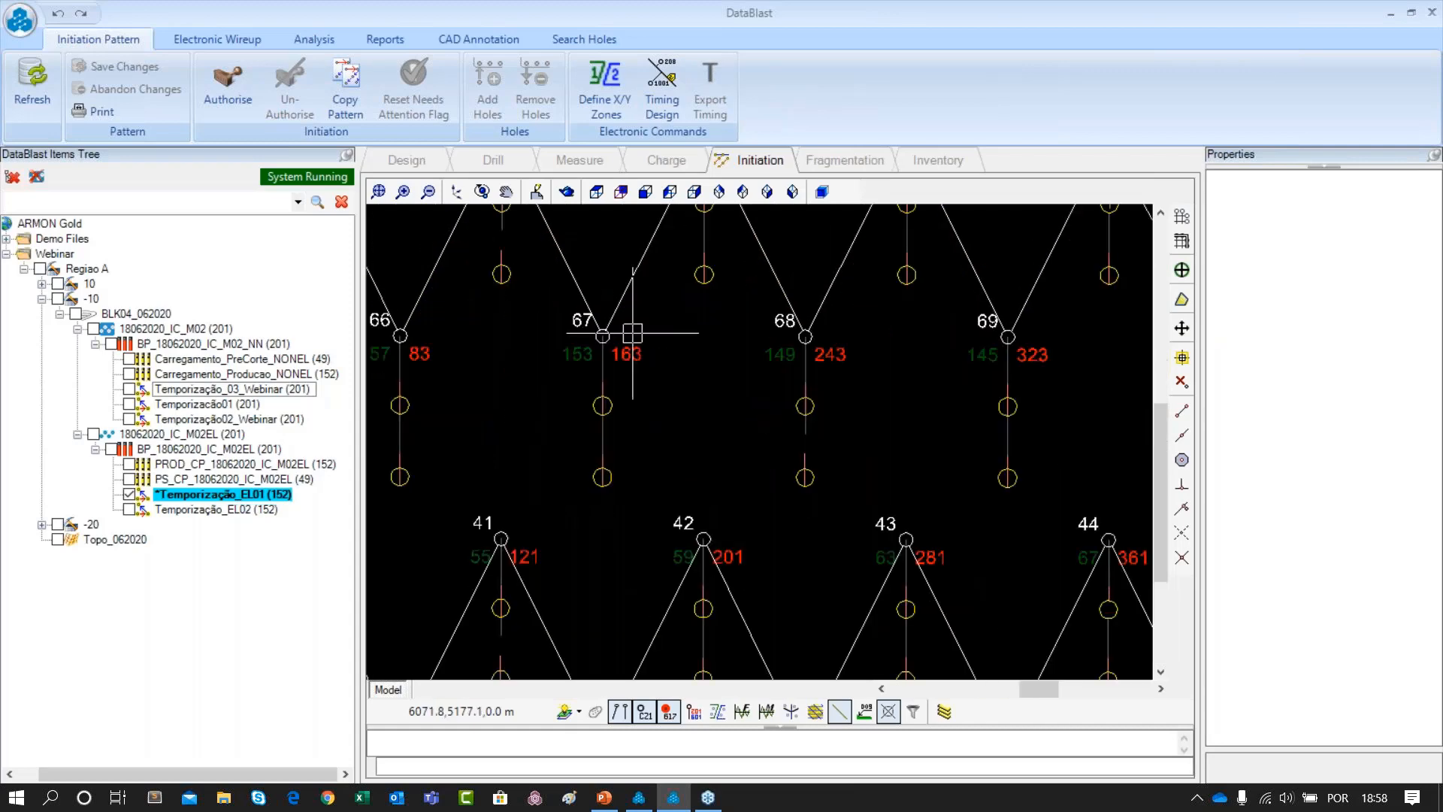
scroll(623, 376, down, 1)
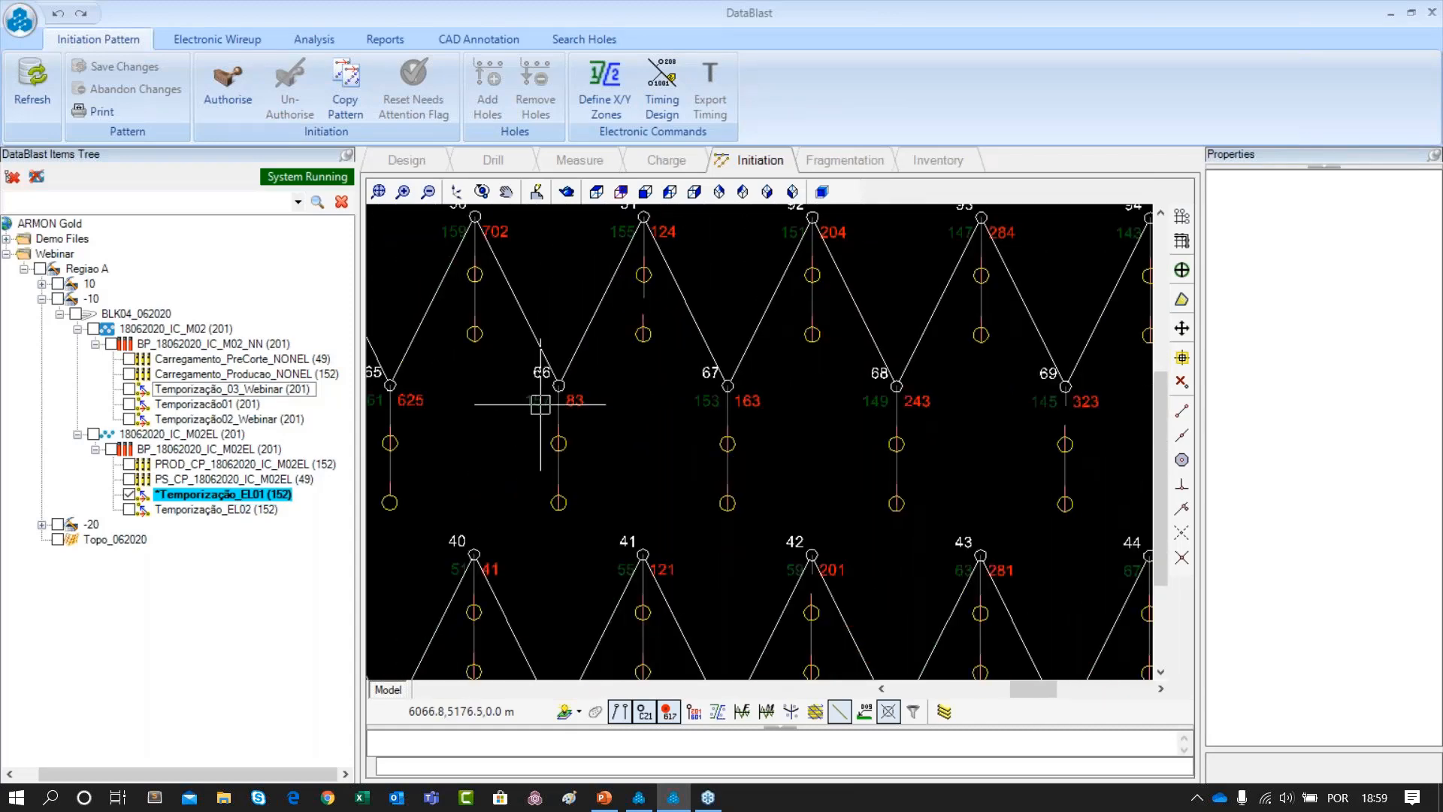
drag(538, 402, 639, 361)
drag(554, 323, 583, 411)
scroll(574, 380, down, 3)
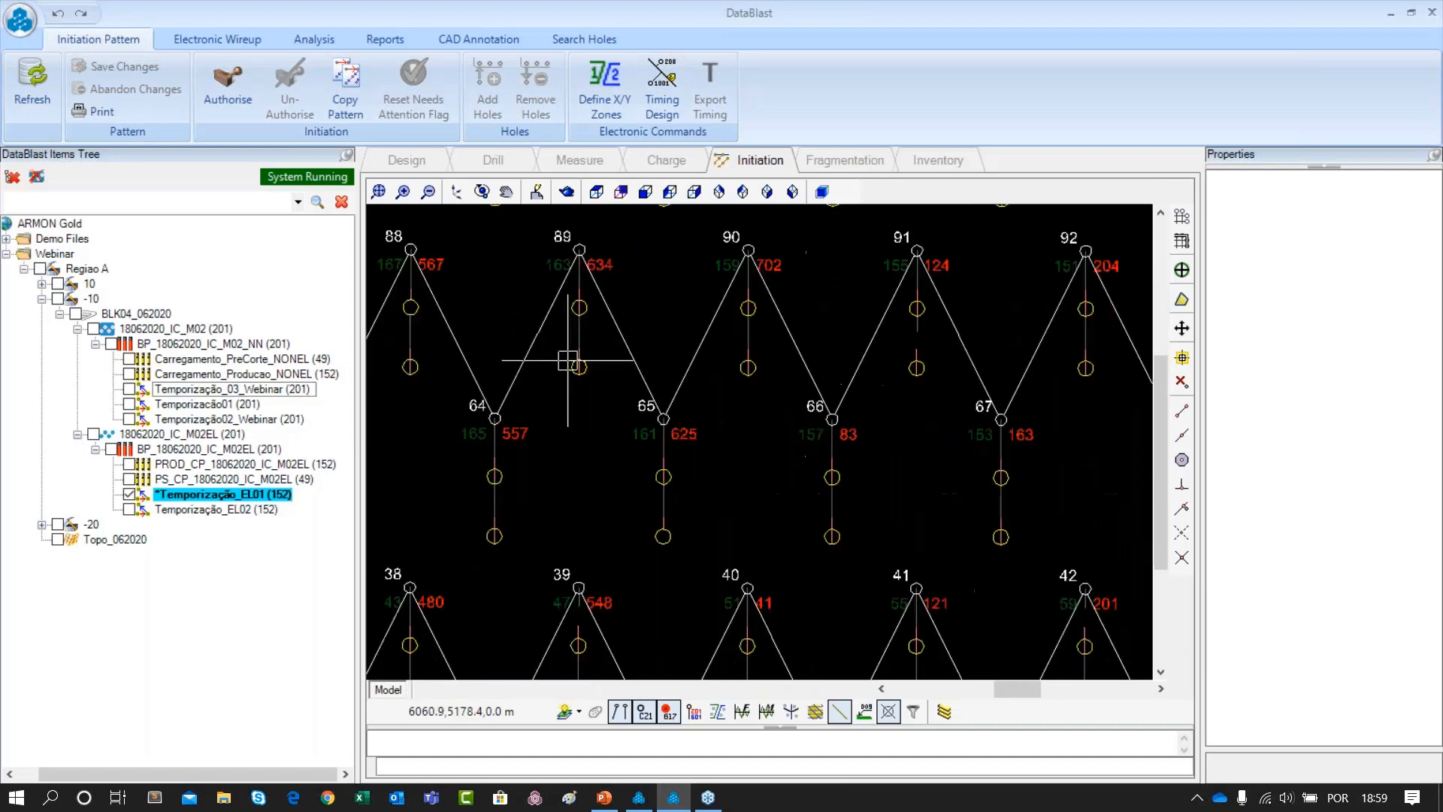
scroll(567, 361, down, 4)
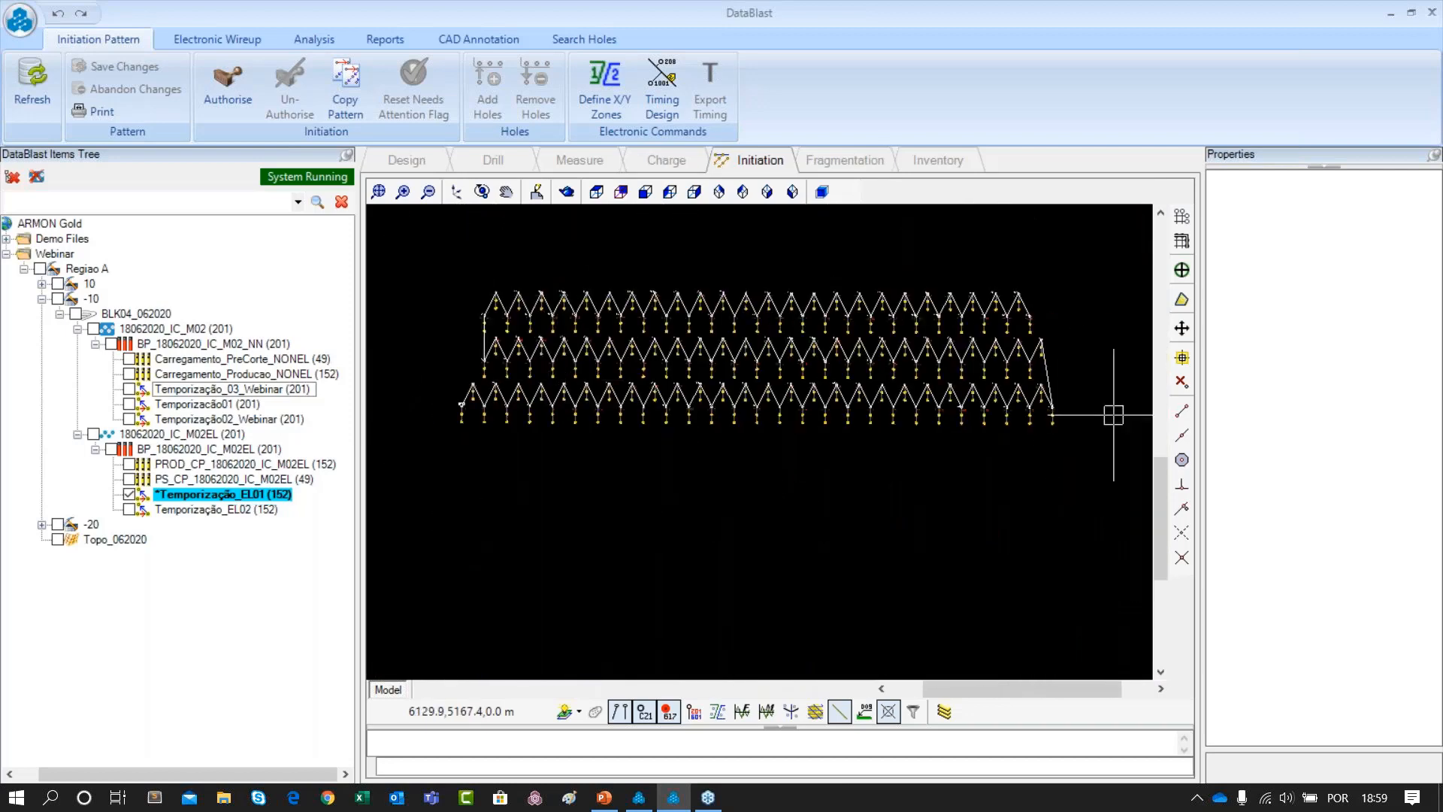
Inspect how the zigzag wire-up of Temporização_EL01 connects the row pairs at the far end of the blast
scroll(1108, 285, up, 3)
drag(1022, 346, 867, 395)
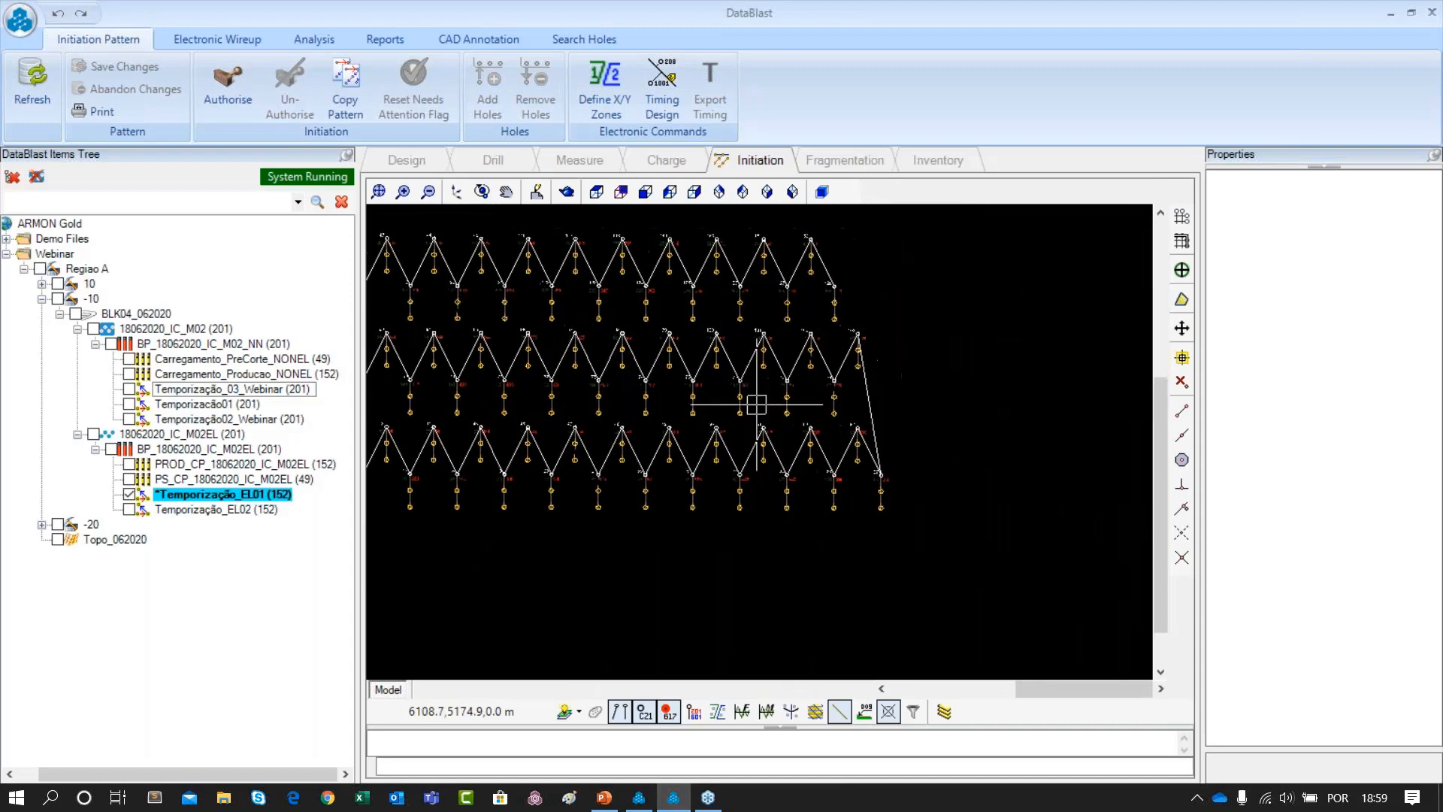
scroll(897, 355, up, 1)
scroll(890, 357, up, 3)
scroll(752, 375, down, 6)
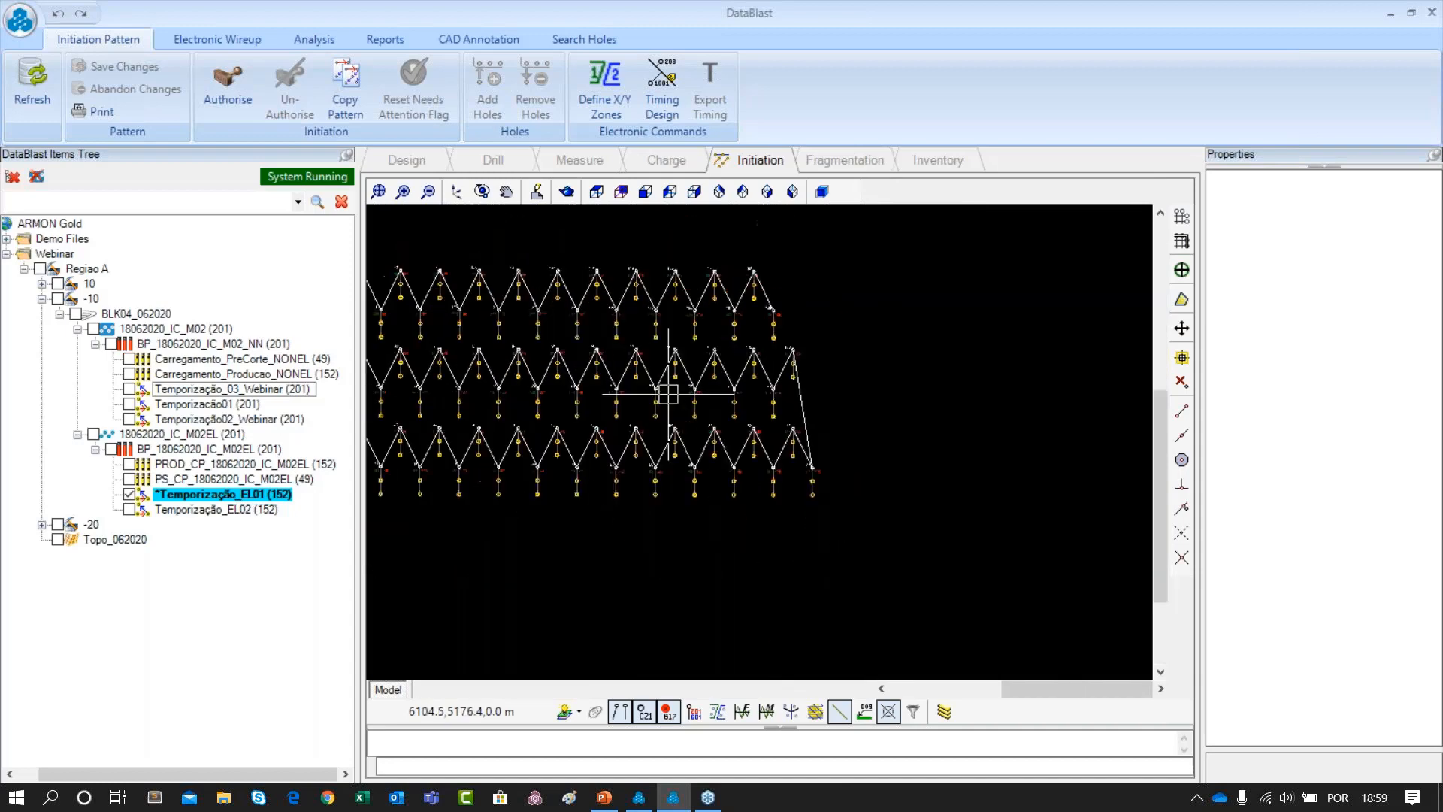
Inspect the zigzag wire-up of Temporização_EL01 from its starting hole across all rows to the opposite end of the blast
drag(669, 396, 899, 380)
scroll(731, 383, down, 2)
scroll(730, 382, up, 2)
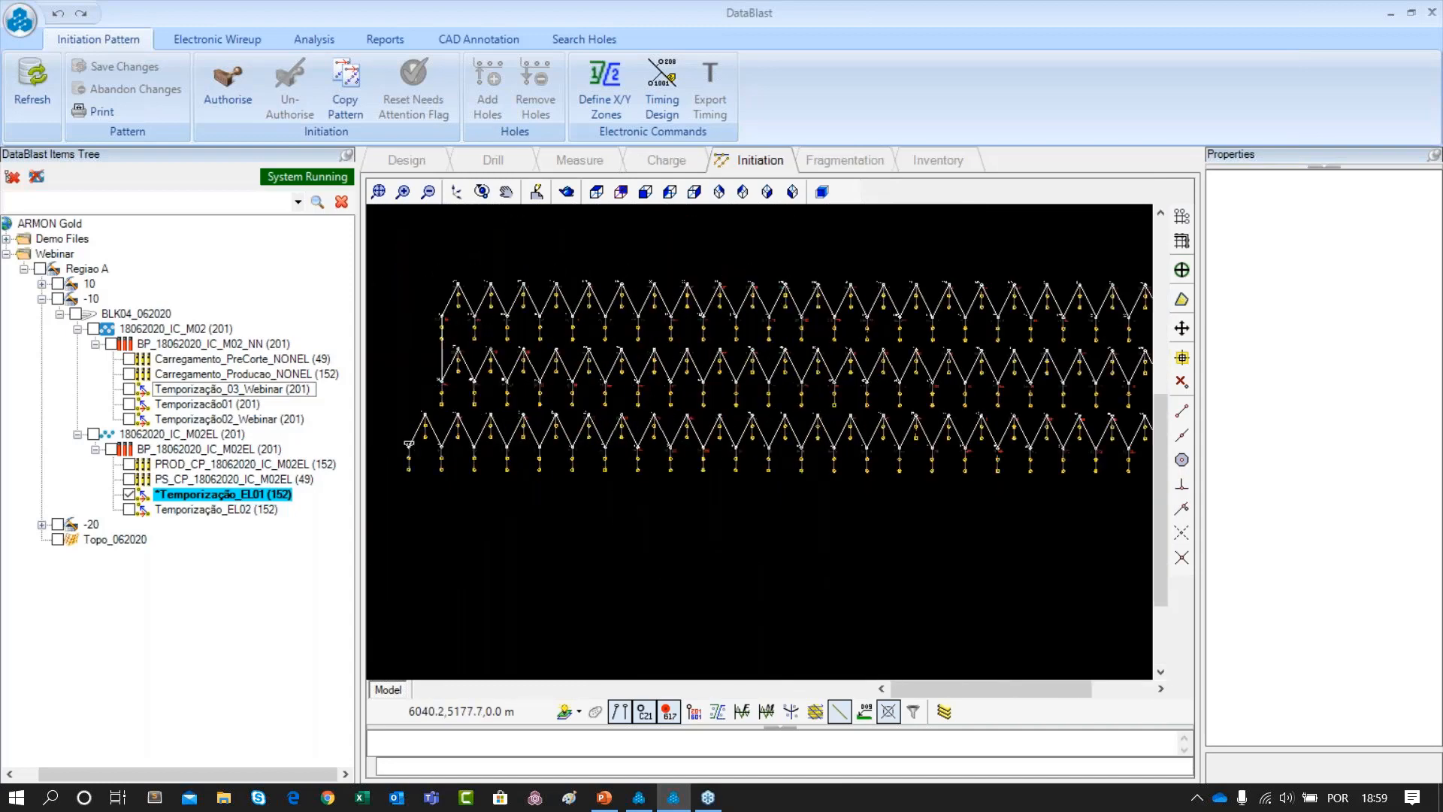
scroll(785, 396, down, 1)
drag(598, 365, 641, 390)
scroll(785, 396, up, 3)
scroll(773, 414, down, 3)
scroll(773, 414, down, 1)
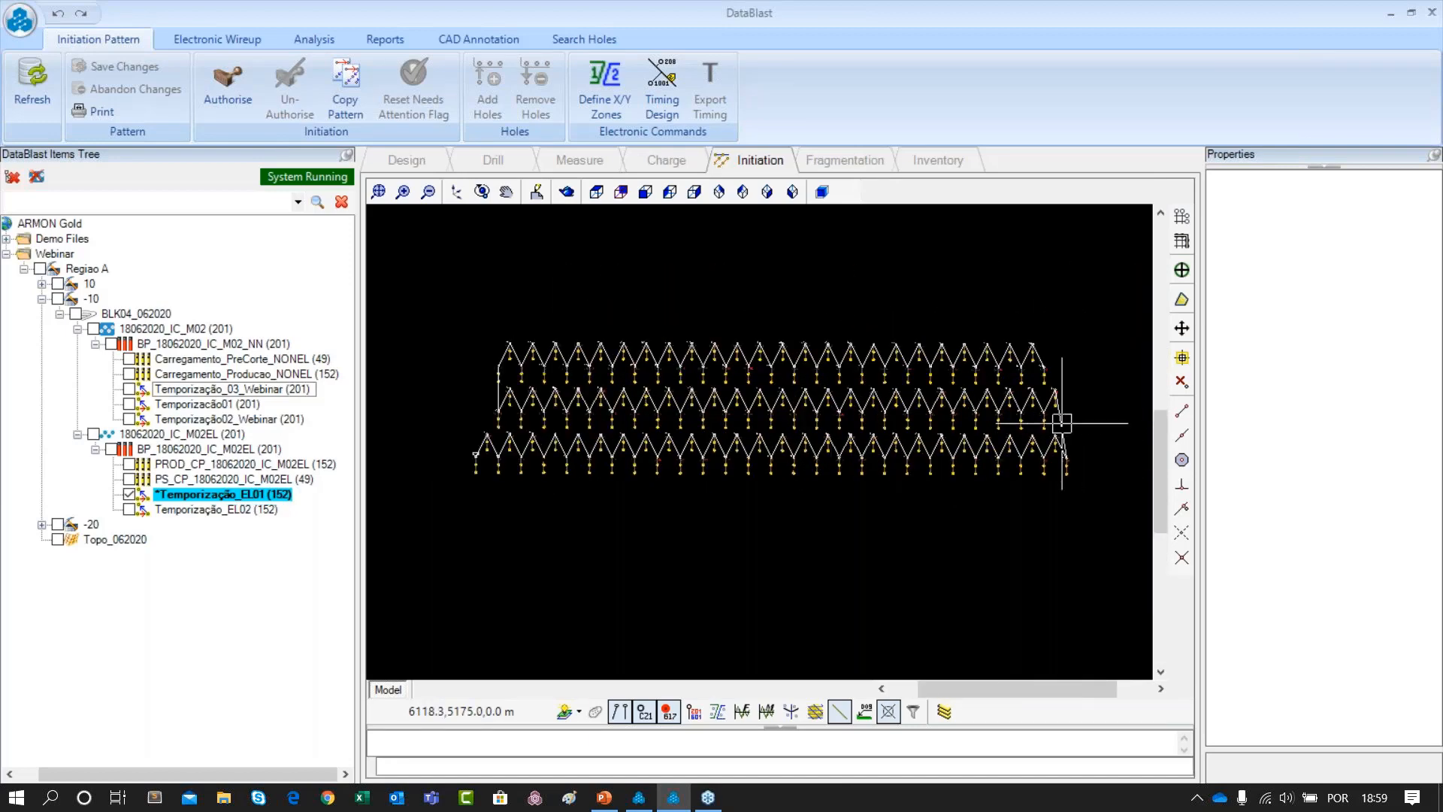
scroll(1058, 422, up, 1)
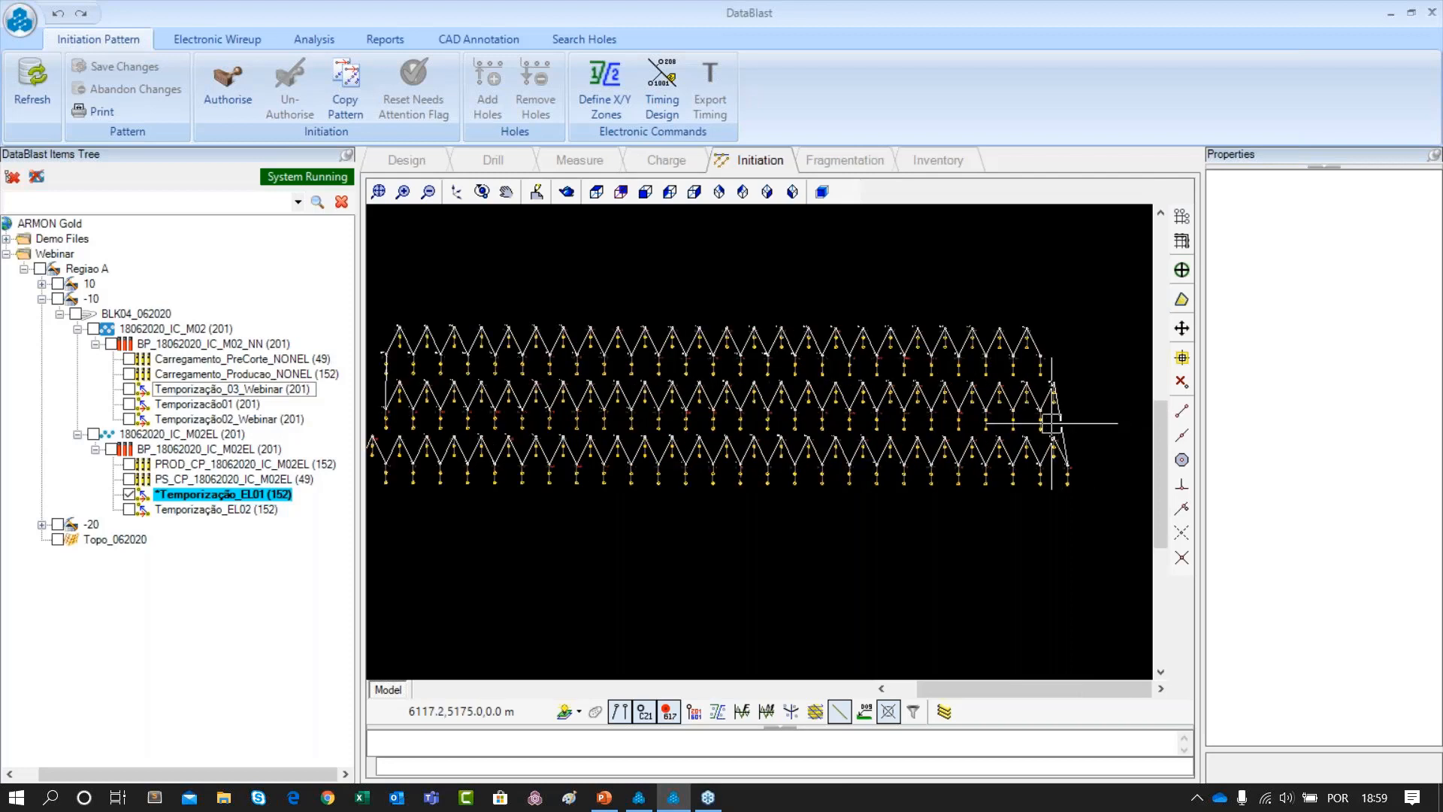
scroll(1044, 432, down, 1)
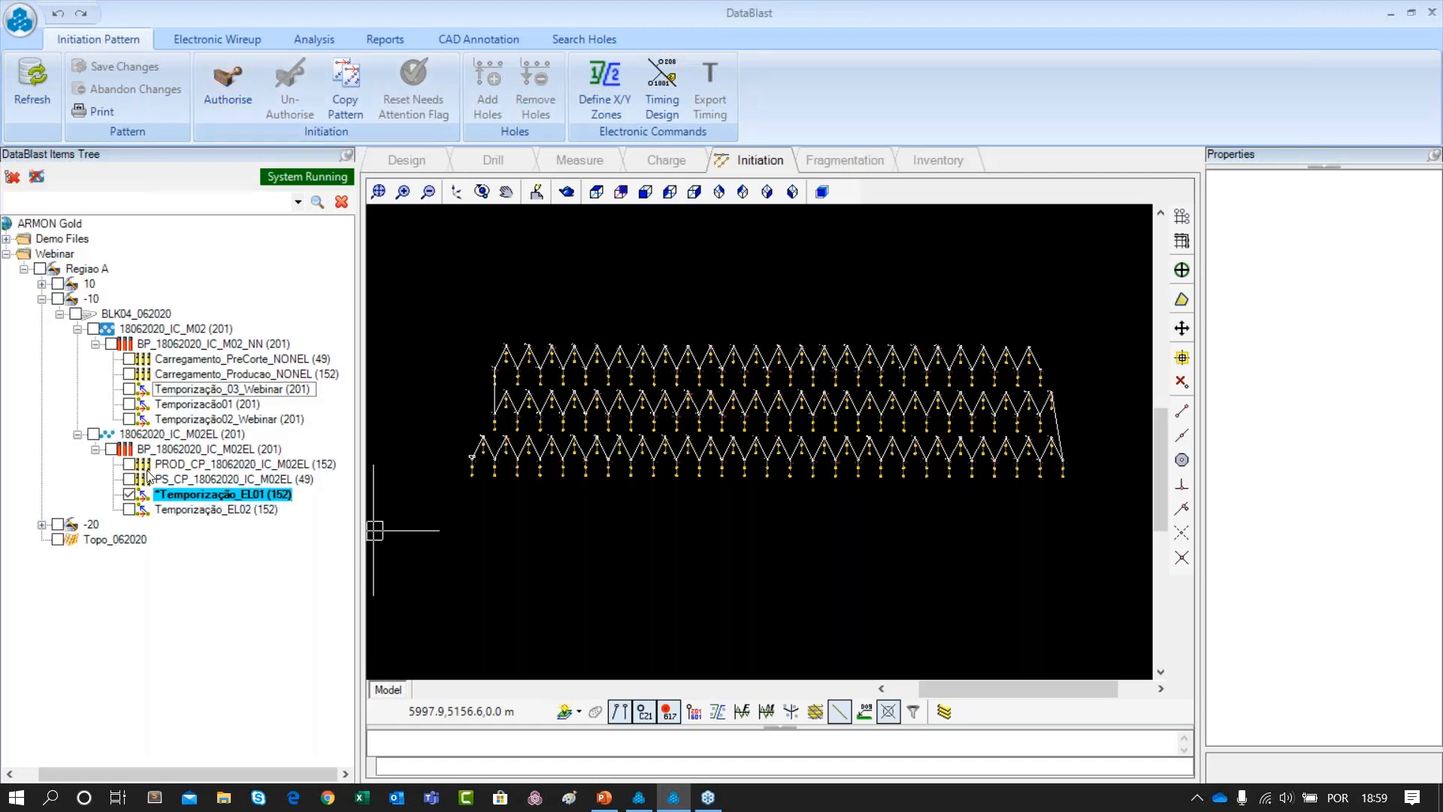
Authorise the initiation pattern Temporização_EL01 and accept the authorisation request
right_click(197, 494)
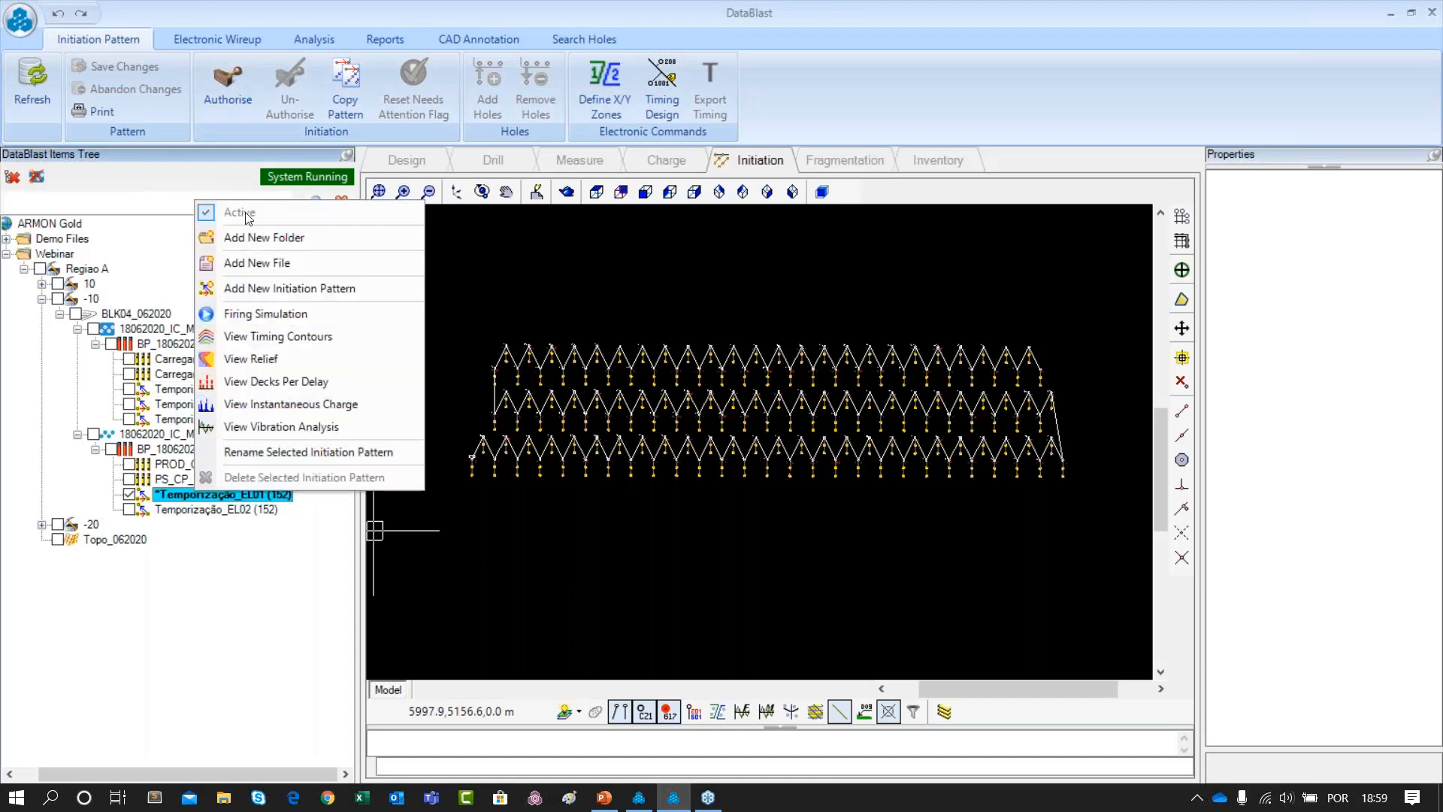
click(179, 499)
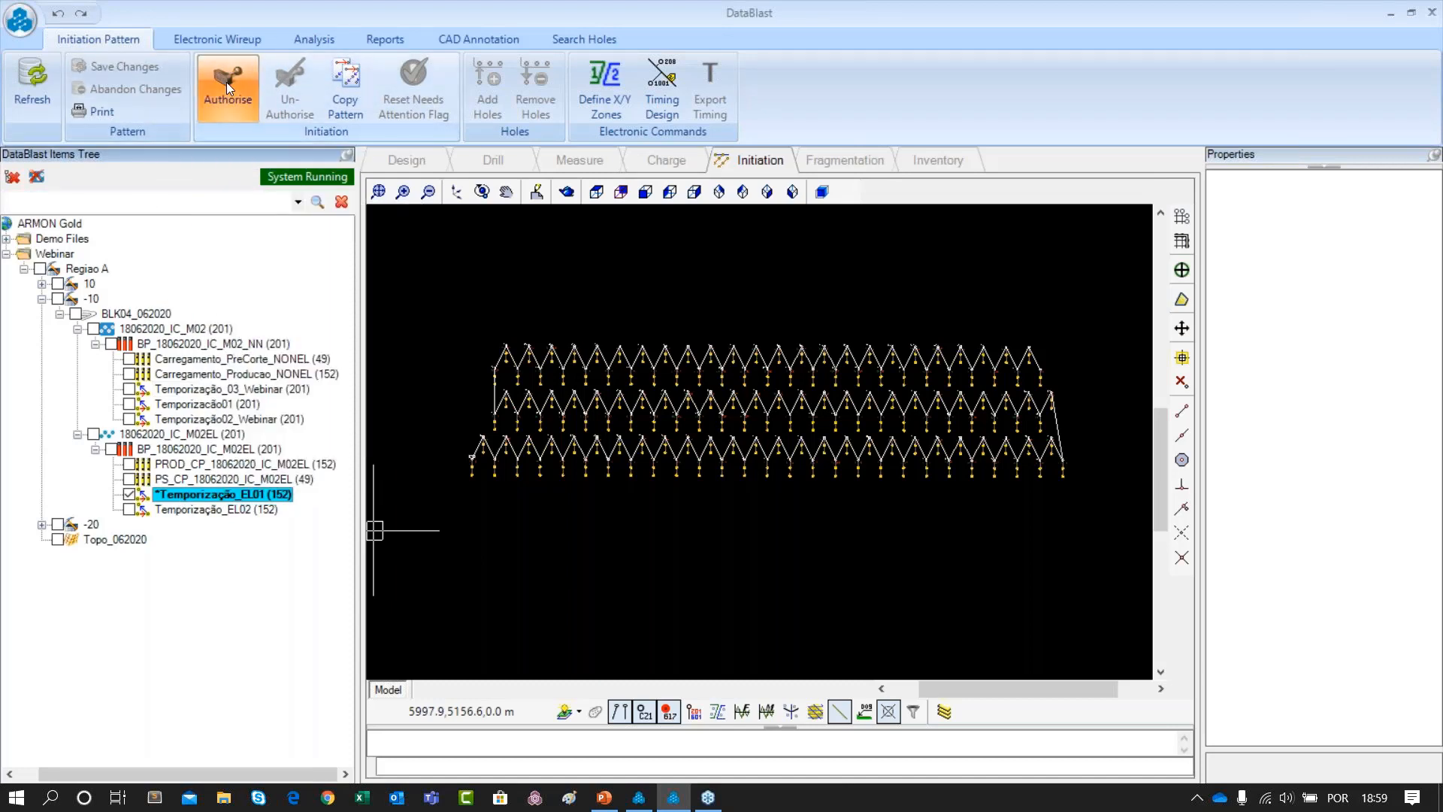
click(227, 83)
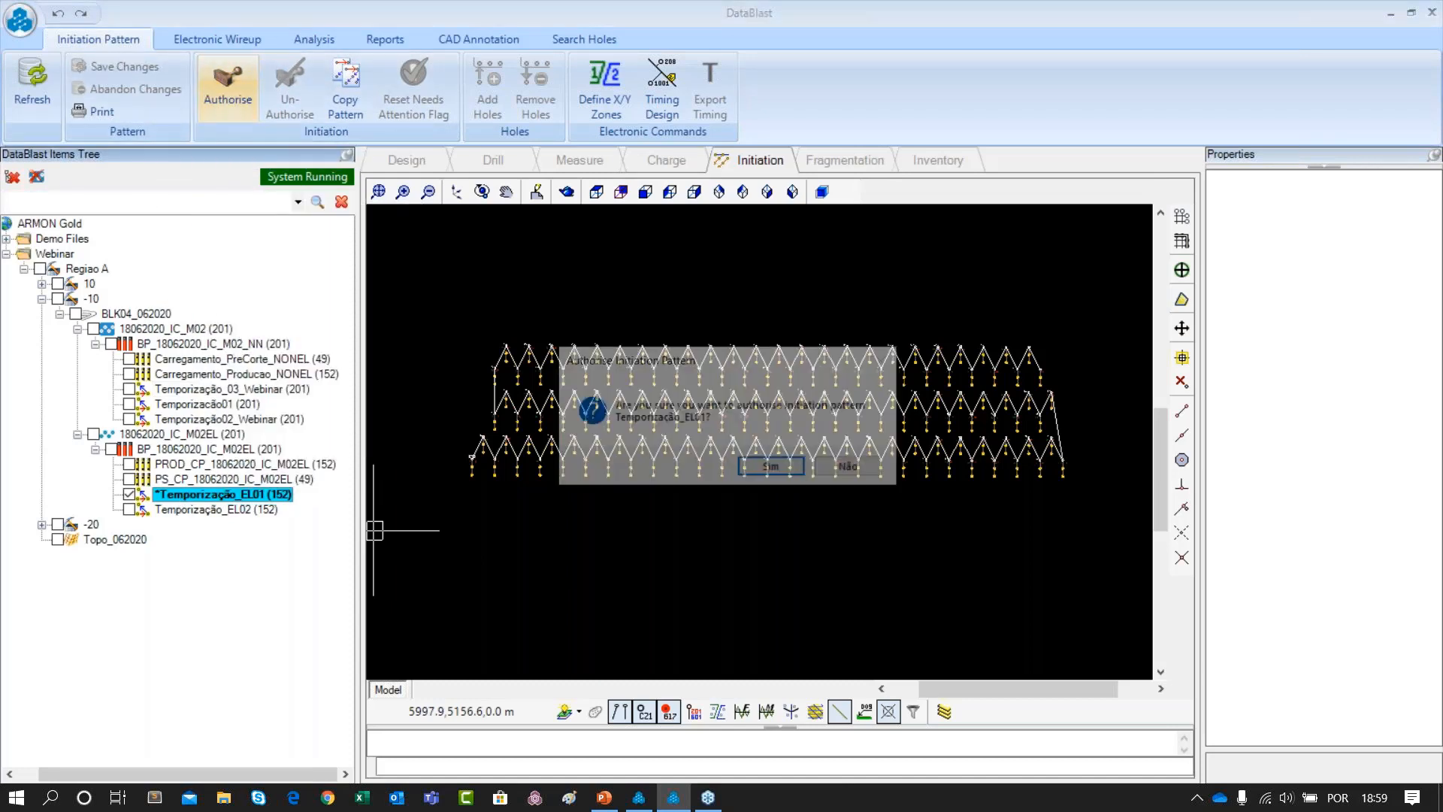
click(773, 467)
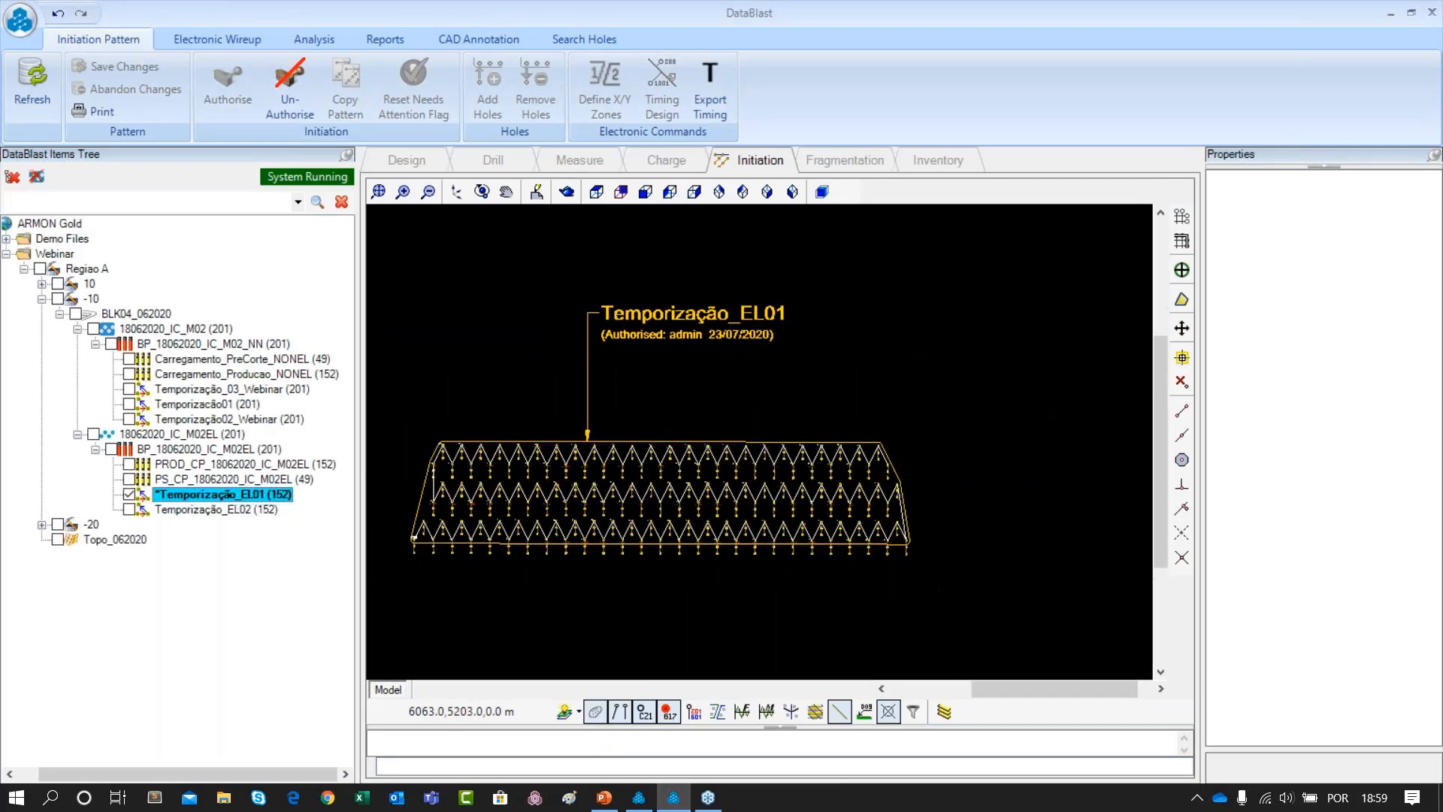
Examine the authorisation label of Temporização_EL01 and the outline drawn around its wired-up holes
scroll(709, 449, up, 2)
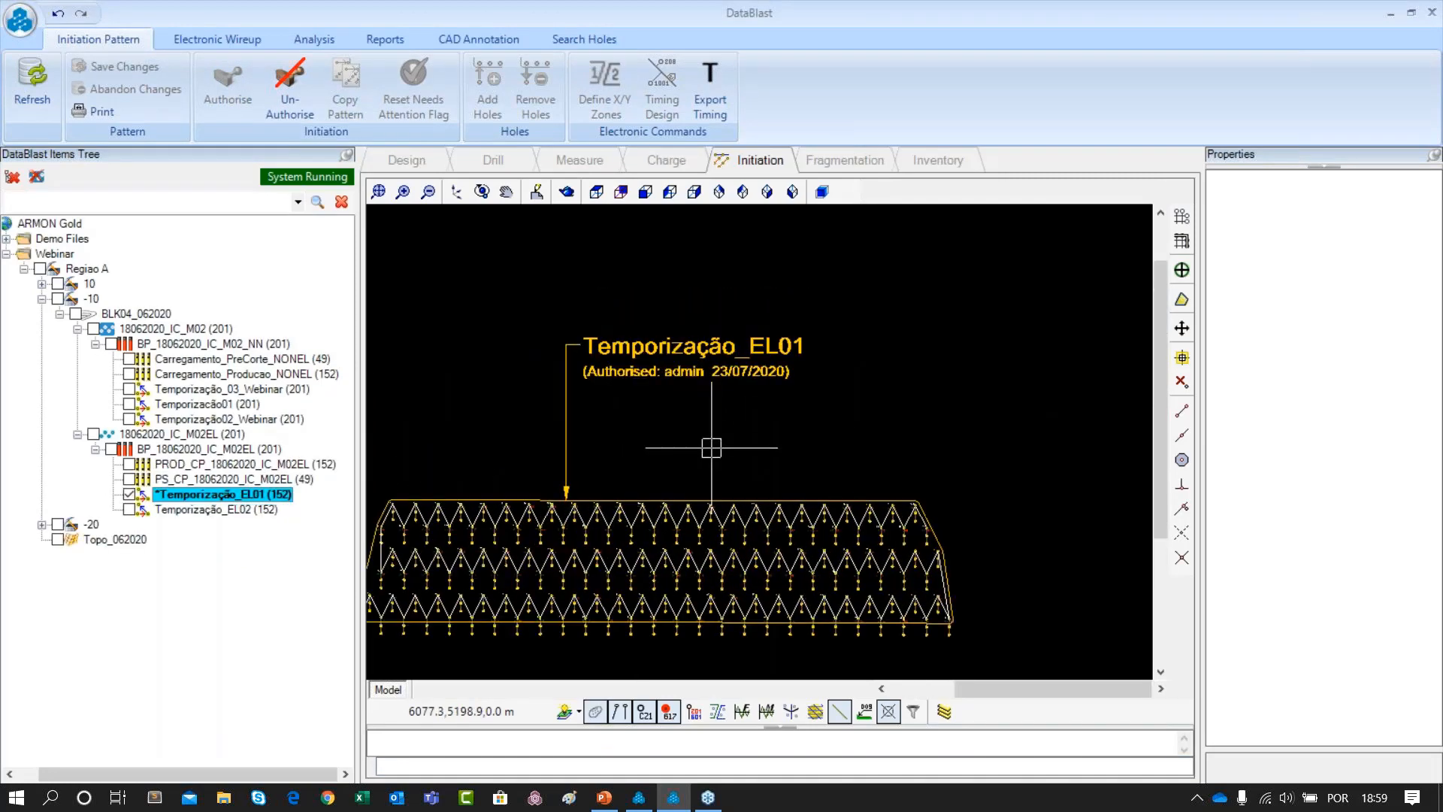
scroll(676, 387, up, 2)
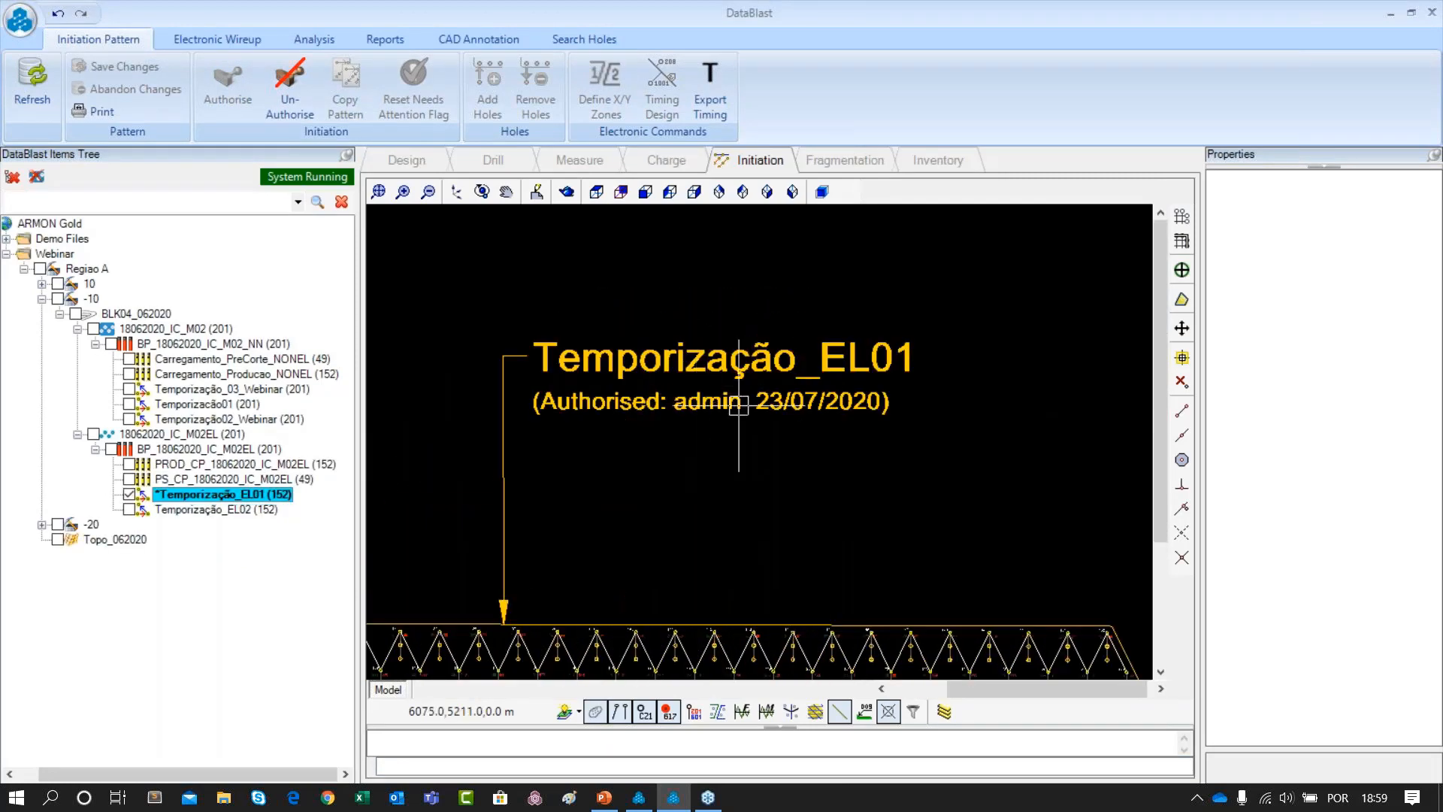
scroll(706, 435, down, 1)
scroll(747, 409, up, 2)
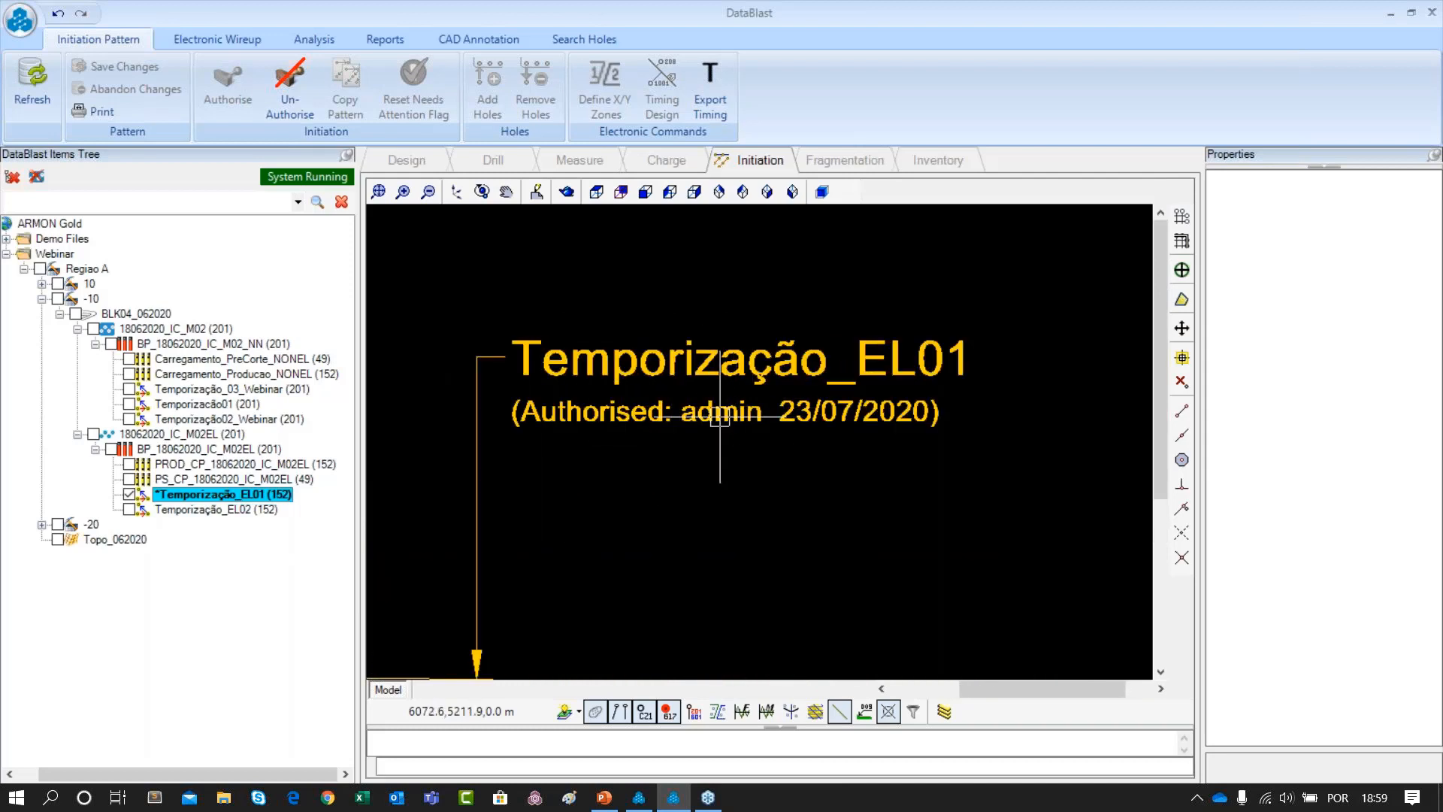
scroll(842, 428, down, 2)
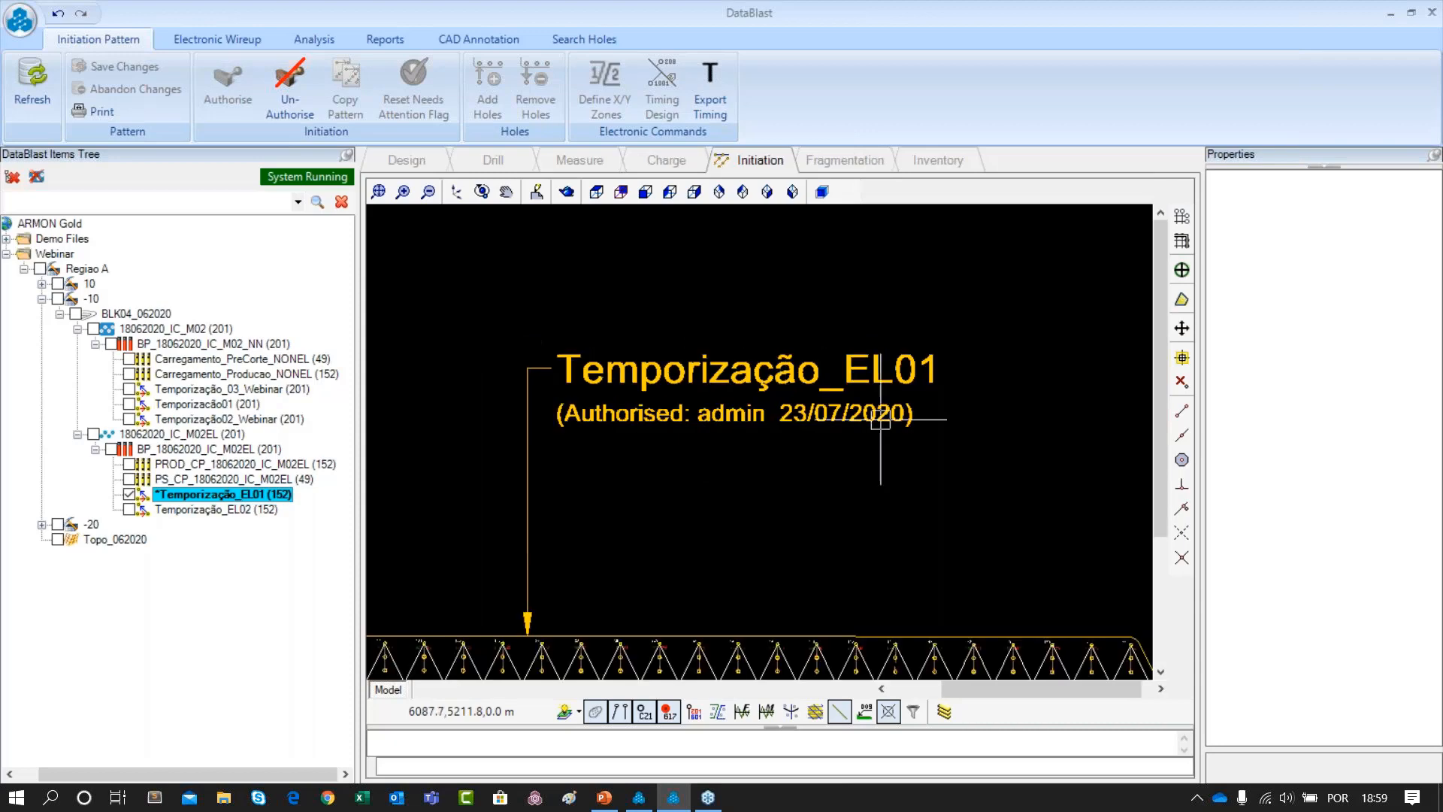
scroll(734, 489, down, 2)
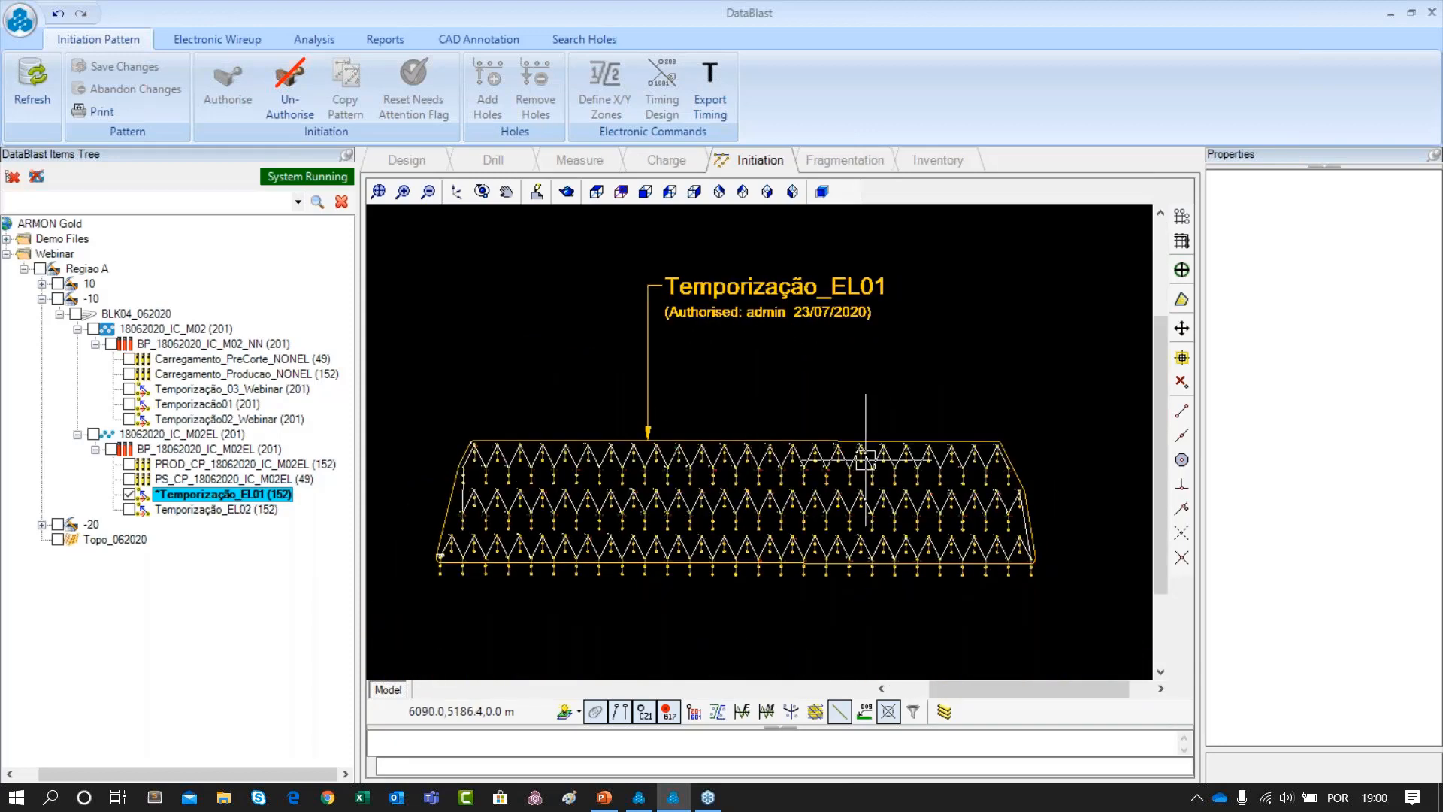
scroll(864, 449, down, 1)
scroll(827, 384, up, 2)
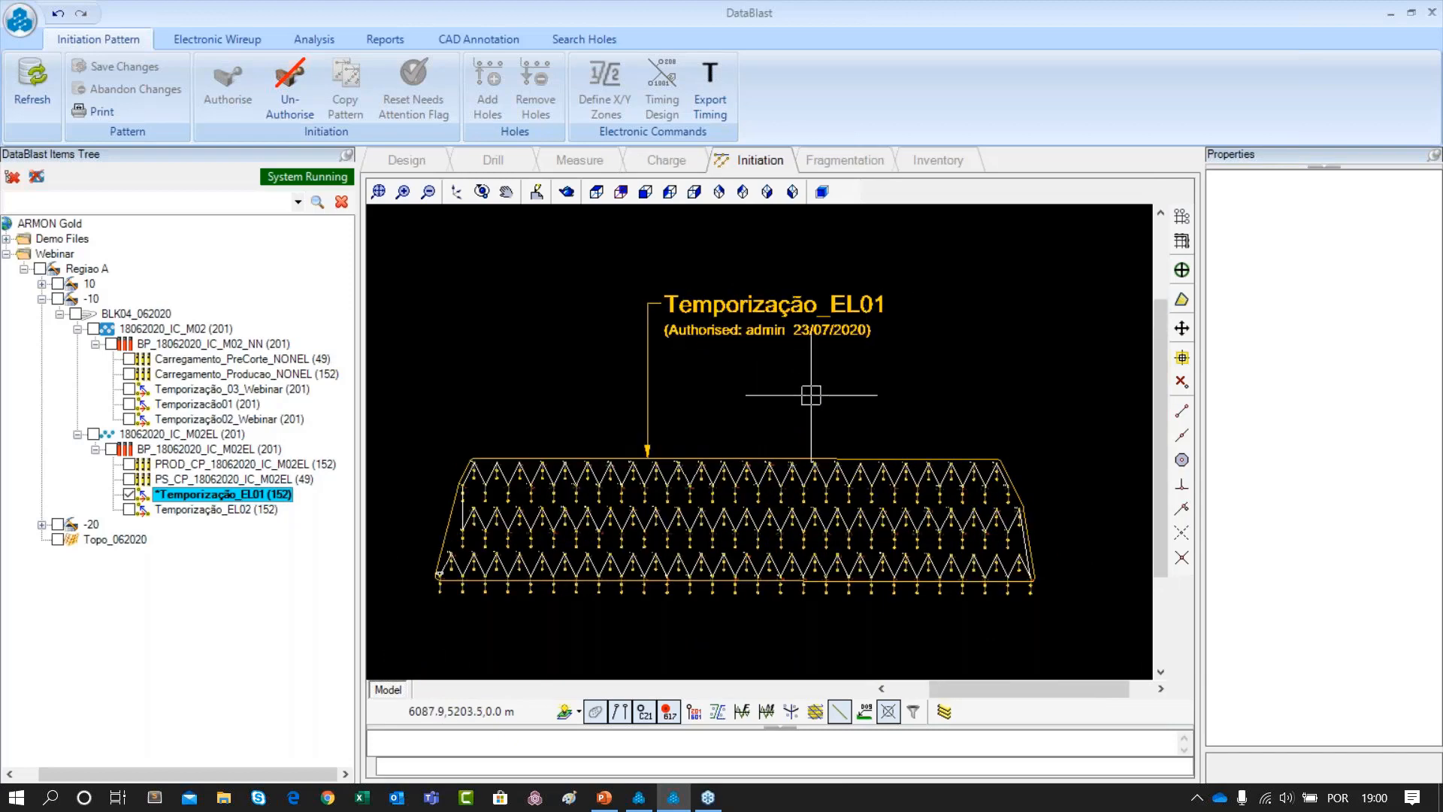
scroll(812, 396, down, 1)
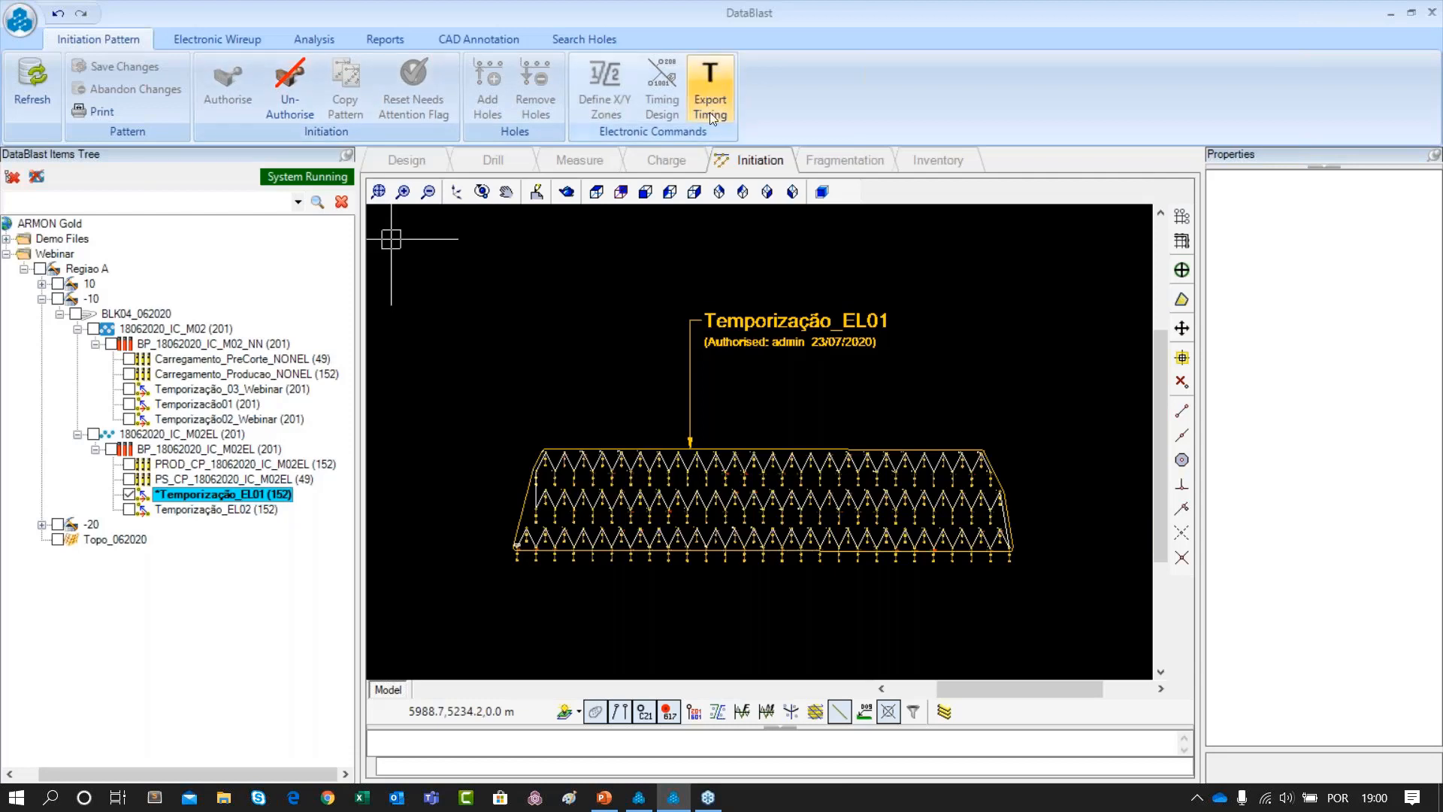
View the Export Timing confirmation for the Dyno Nobel SmartShot 2 Wire Tagger and close it without continuing
click(715, 87)
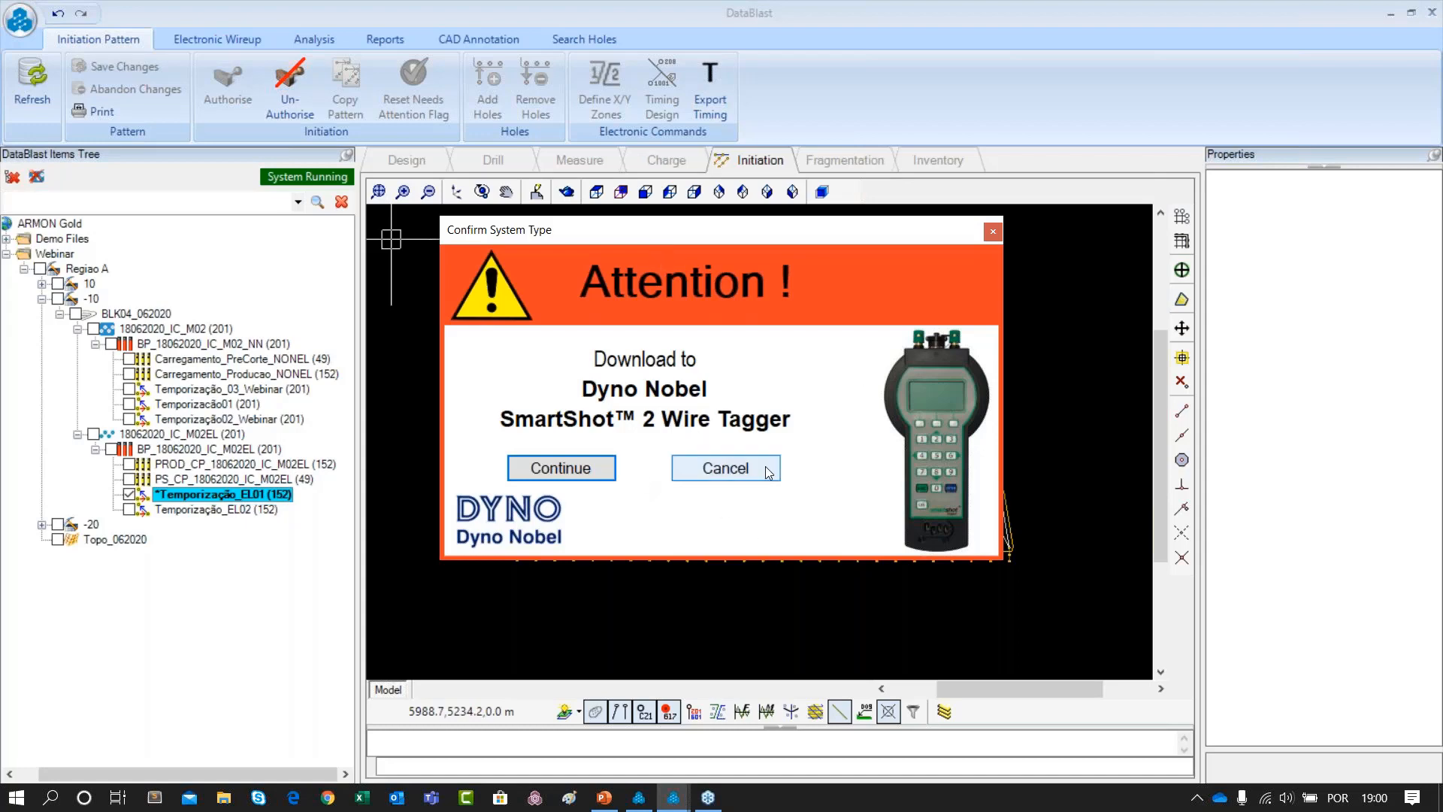
click(992, 233)
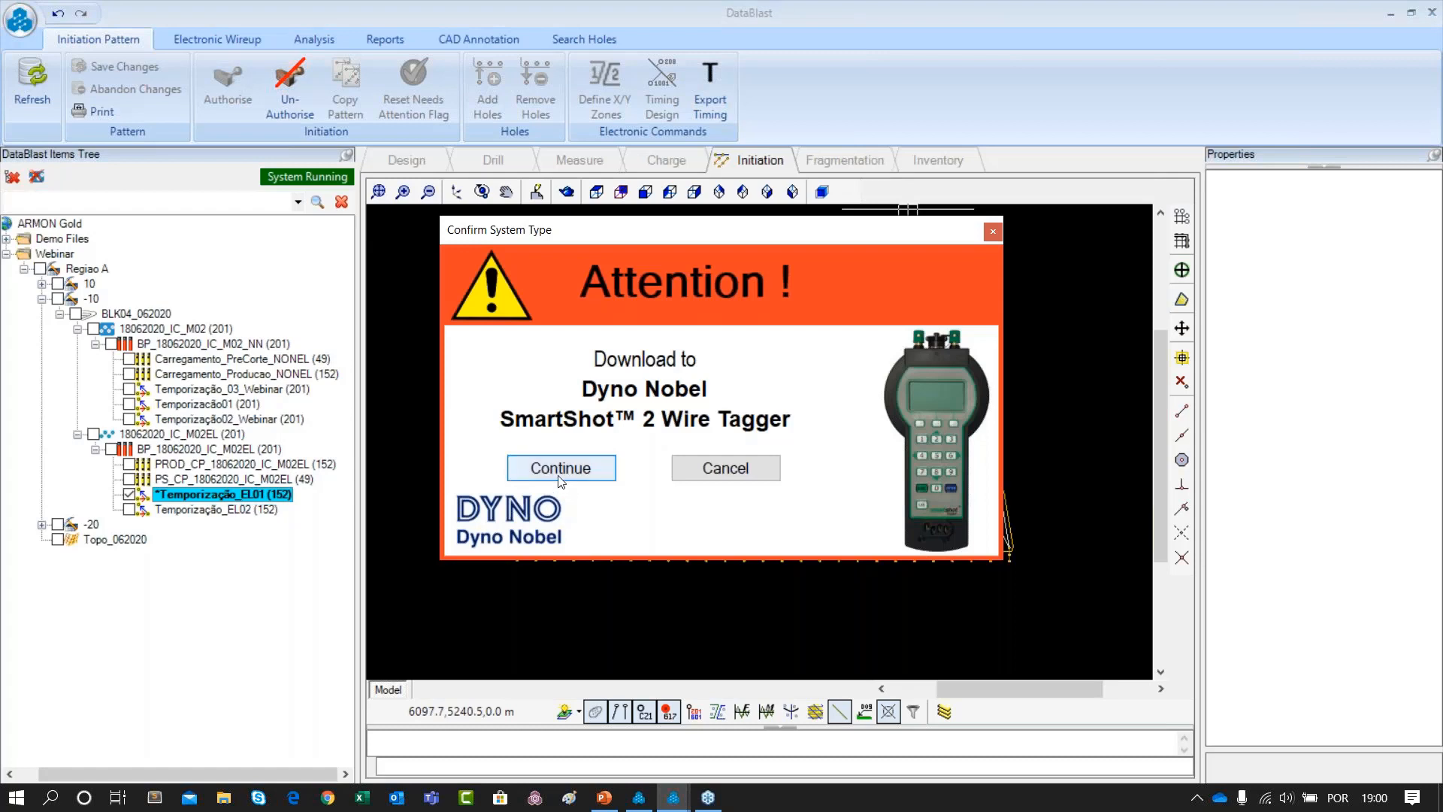
click(994, 234)
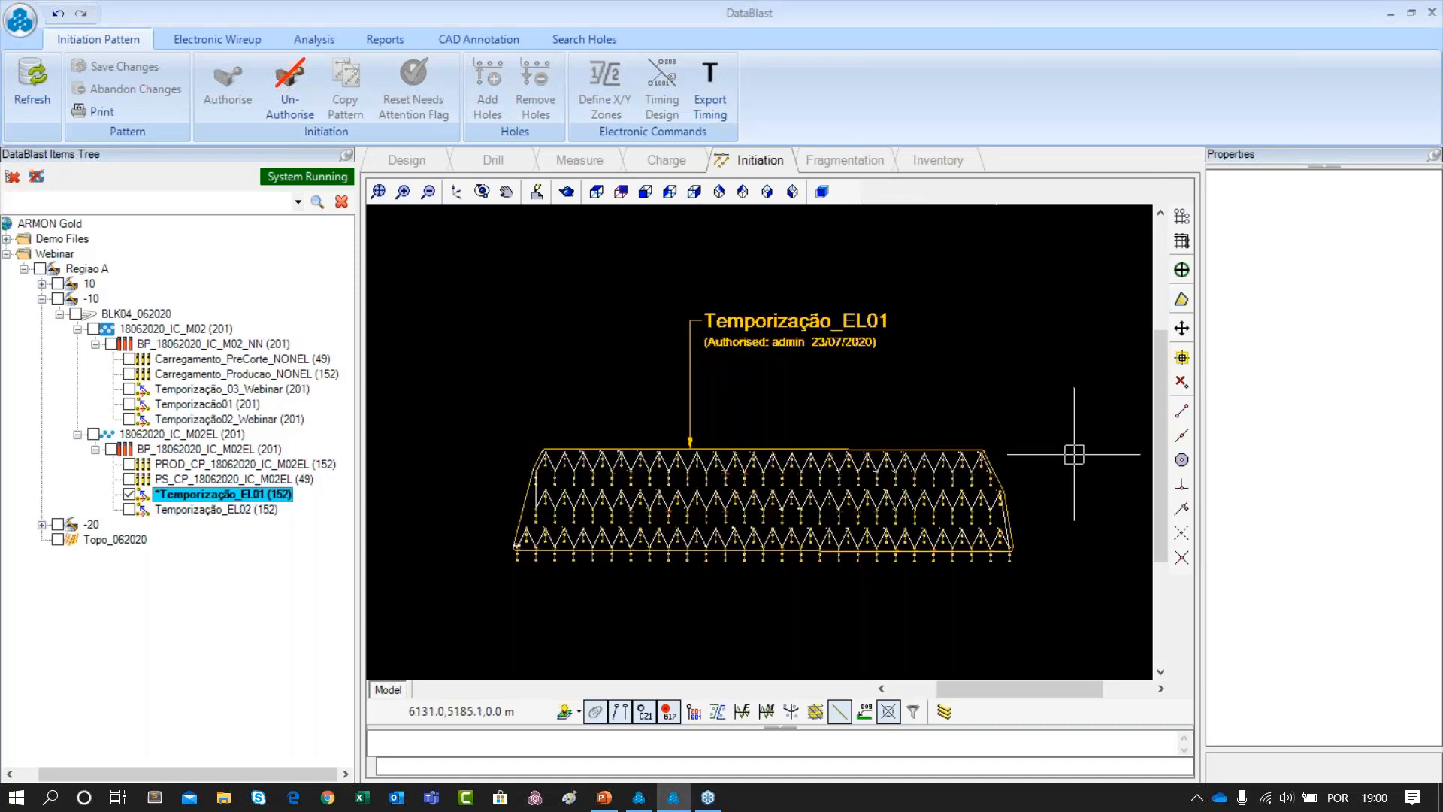
scroll(881, 481, up, 1)
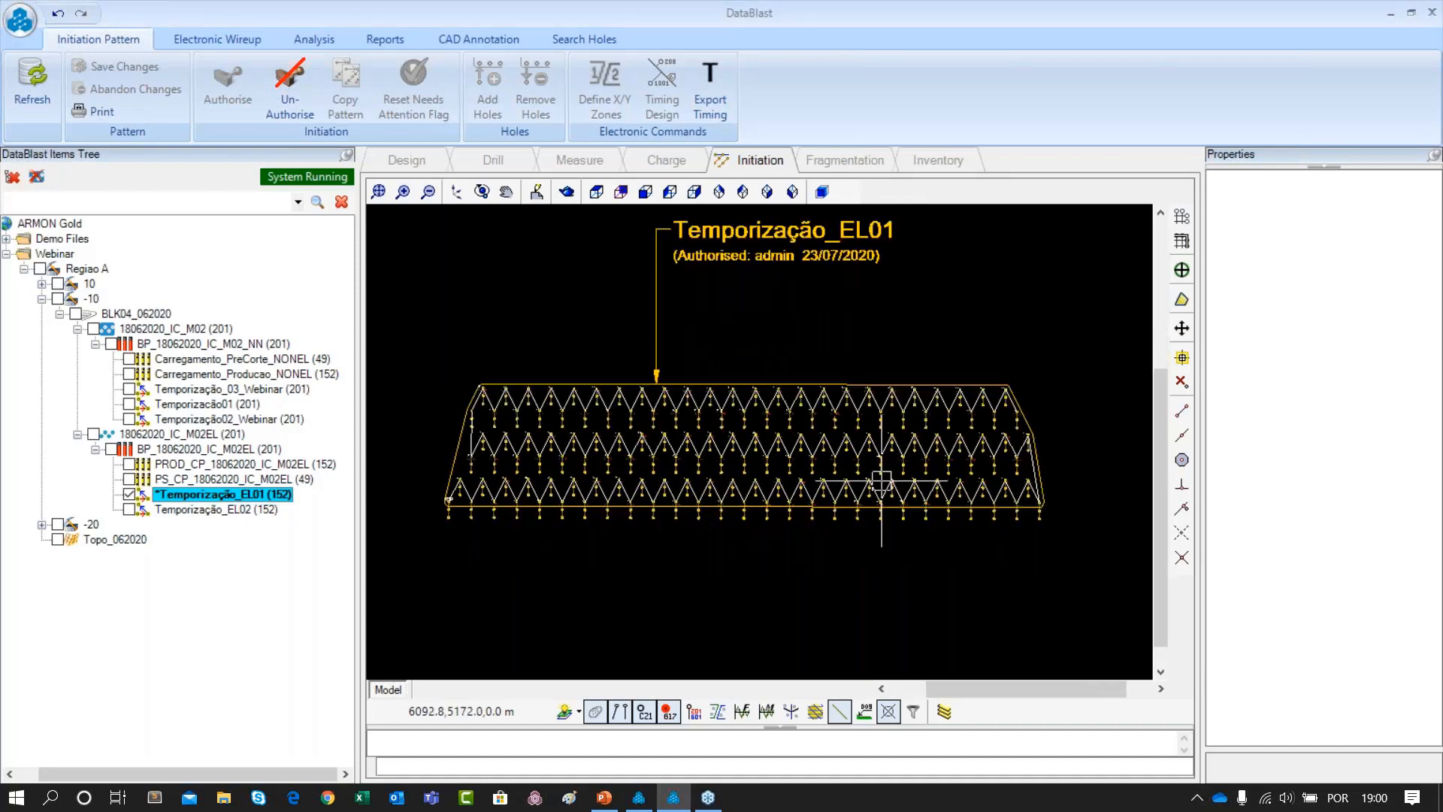
scroll(881, 481, down, 1)
drag(858, 471, 825, 518)
scroll(864, 494, up, 1)
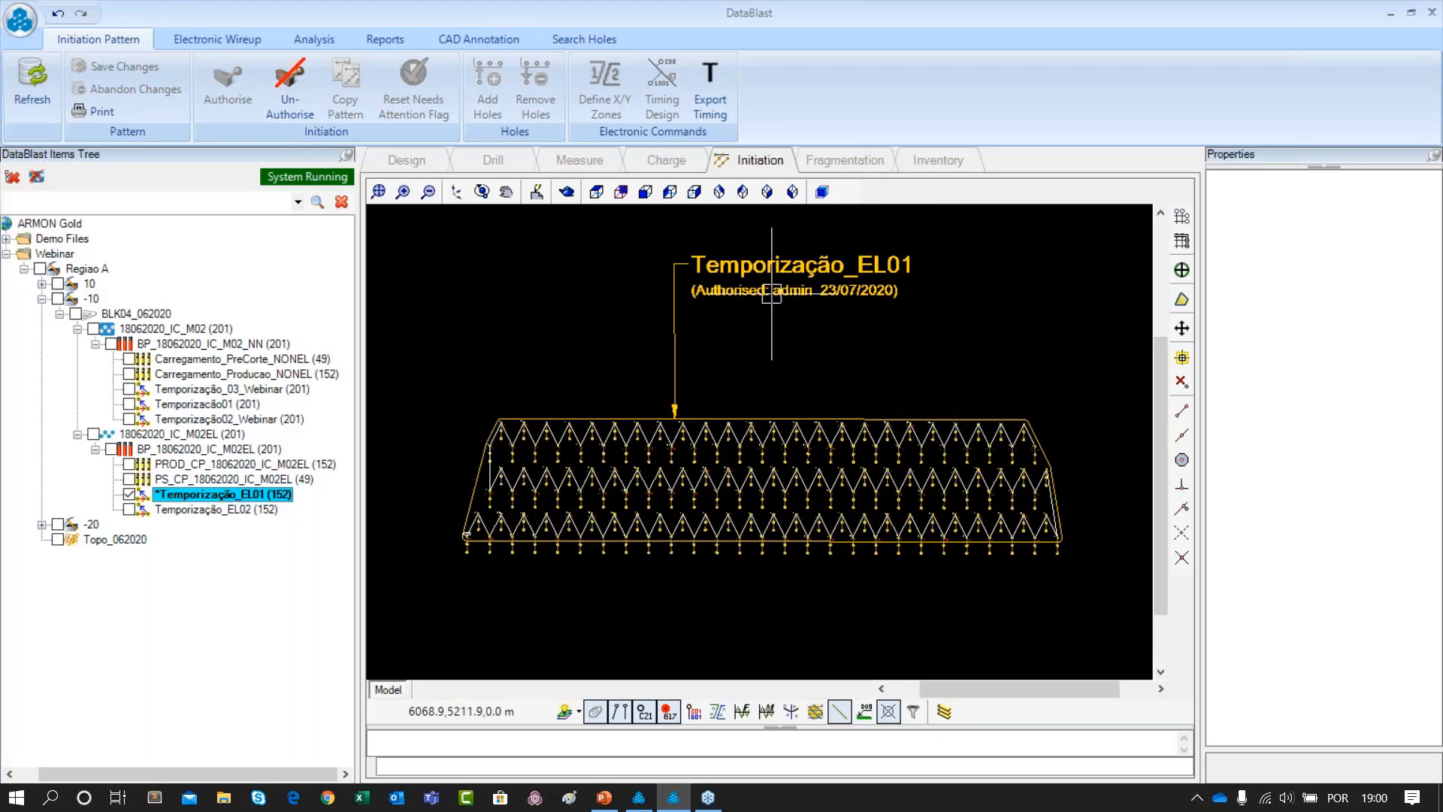
scroll(867, 353, down, 1)
drag(854, 368, 813, 420)
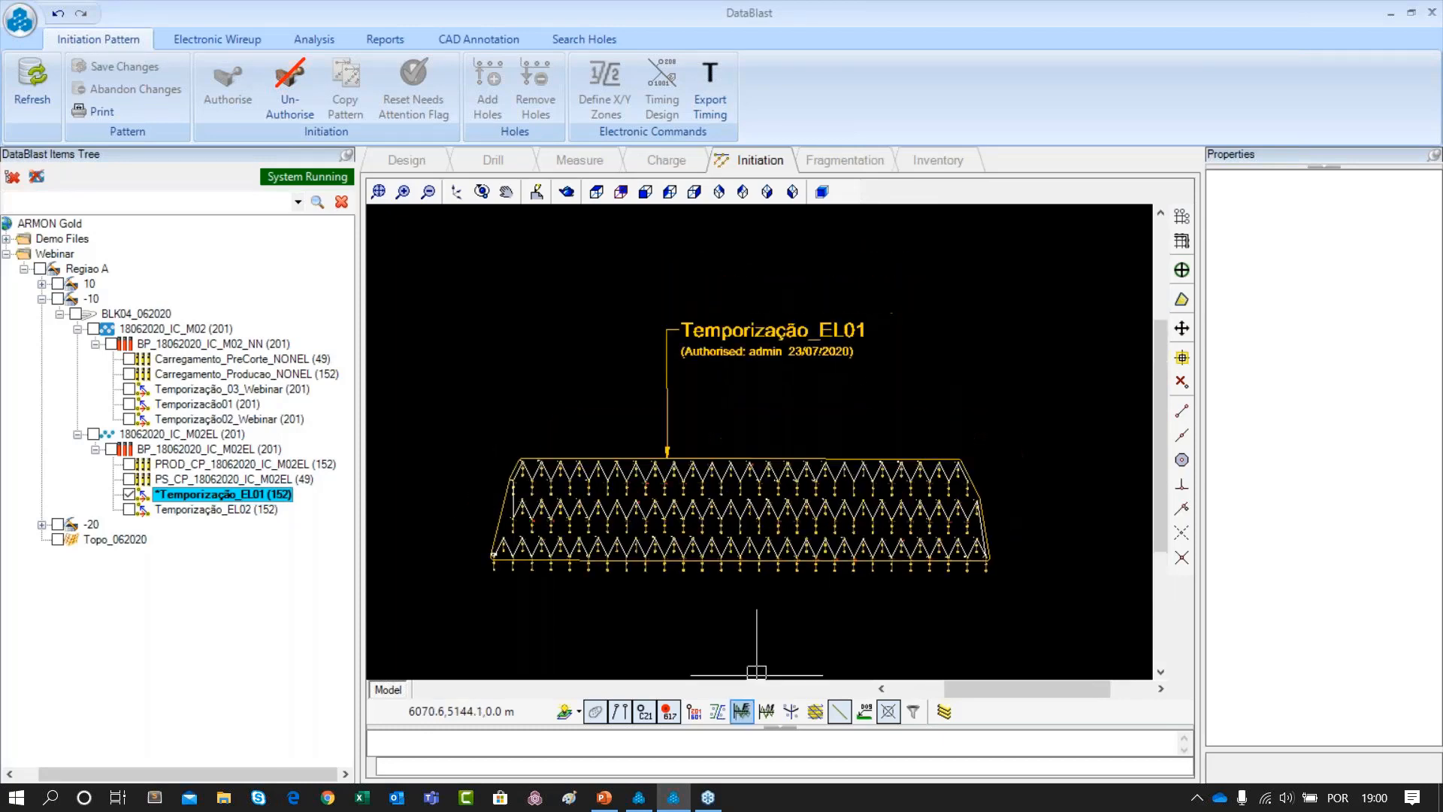
Switch to the Webinar DataBlast presentation in PowerPoint and start the slide show at the Conclusão slide
click(602, 804)
scroll(865, 638, down, 1)
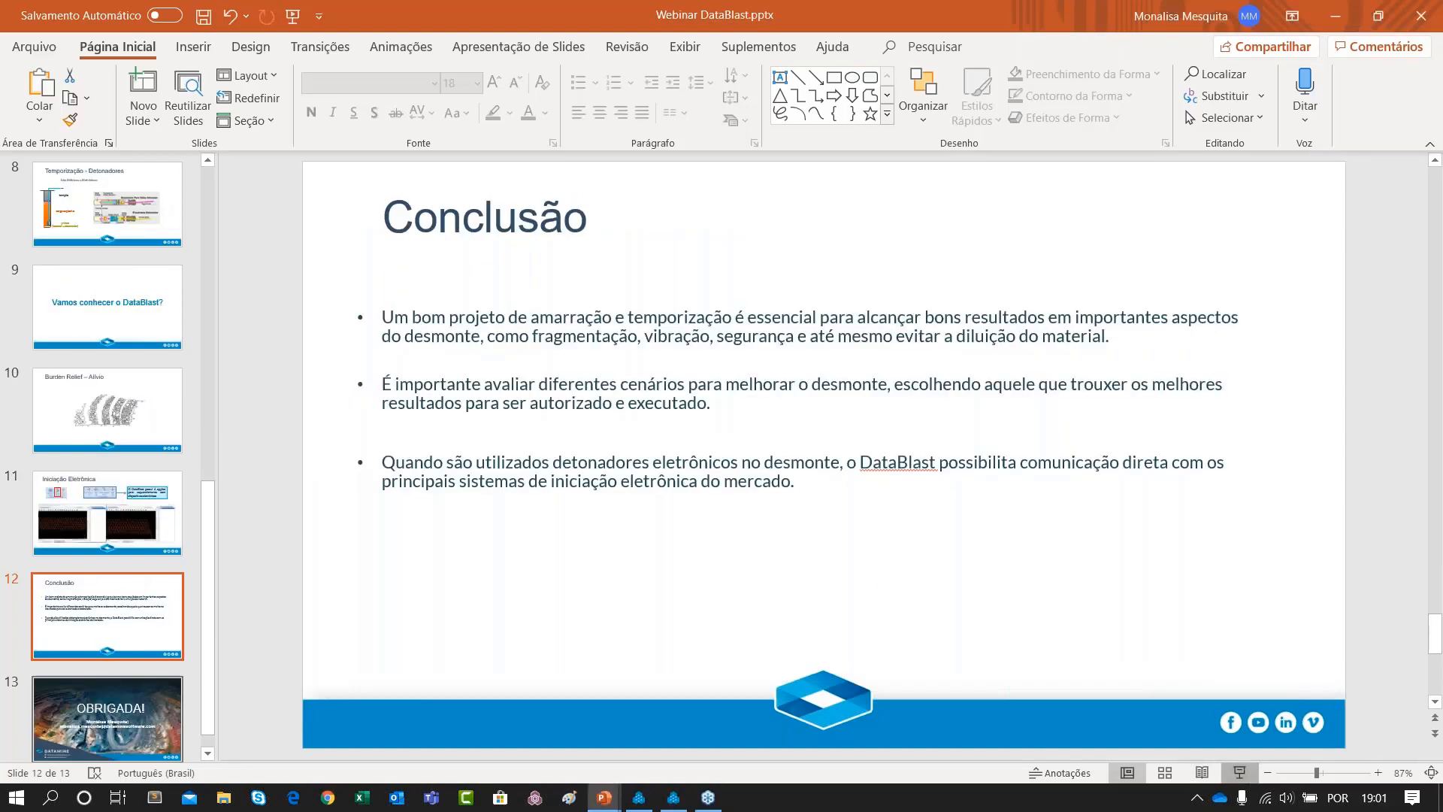
click(1246, 773)
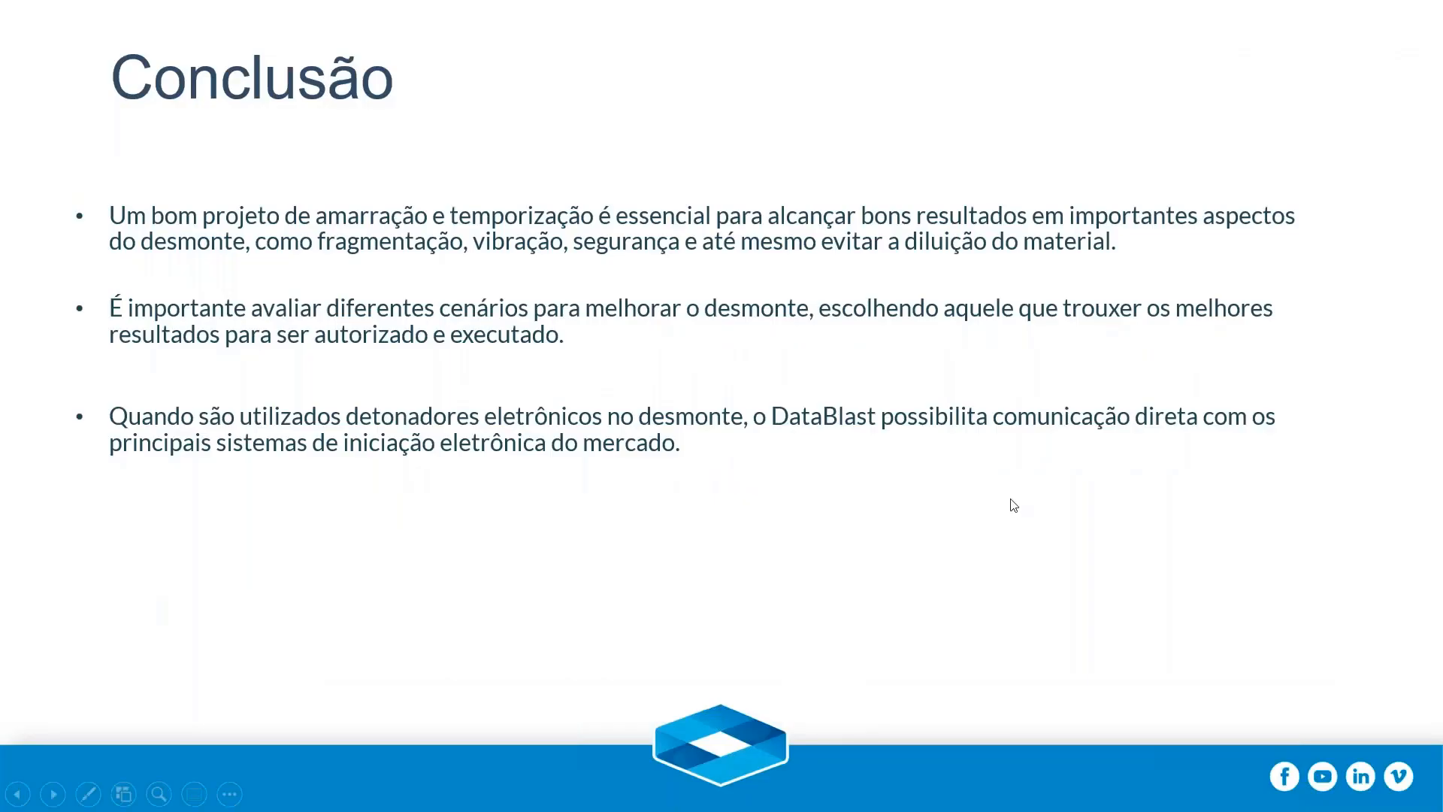